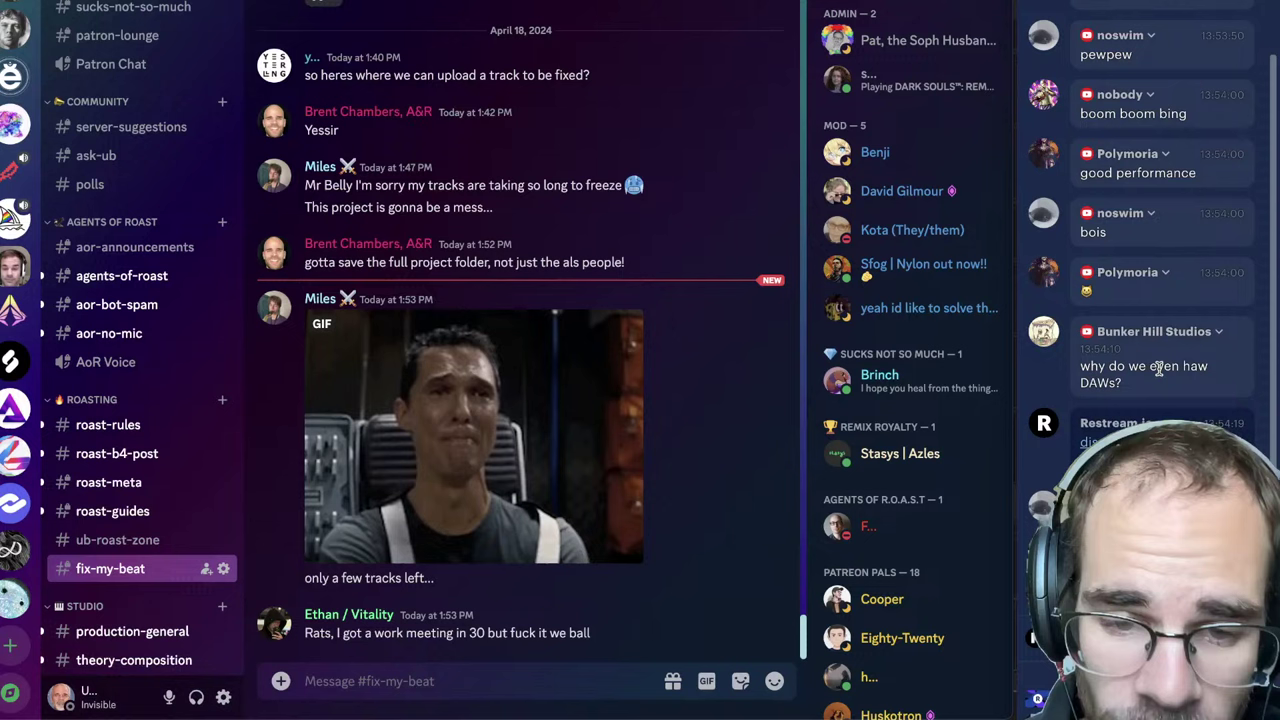
# Step: Look through the fix-my-beat channel's message history for submitted Ableton project files and return to the newest messages
pyautogui.scroll(-3, 1158, 368)
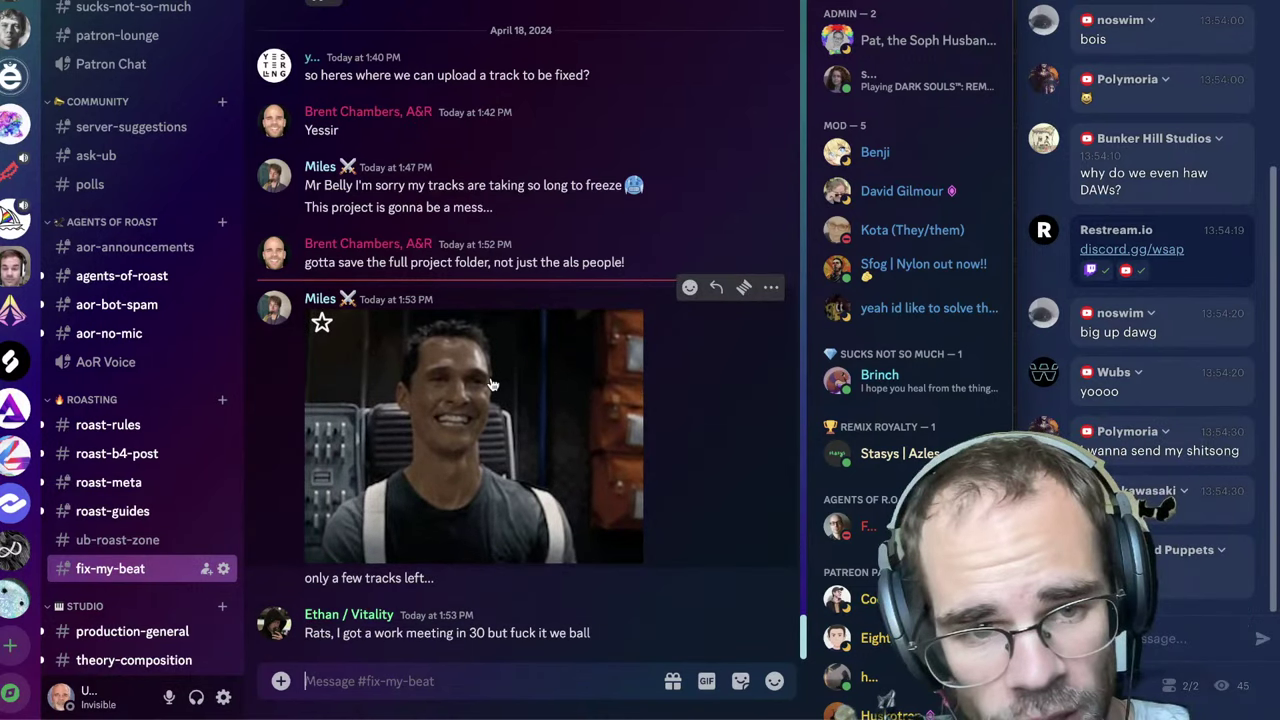
pyautogui.scroll(5, 618, 410)
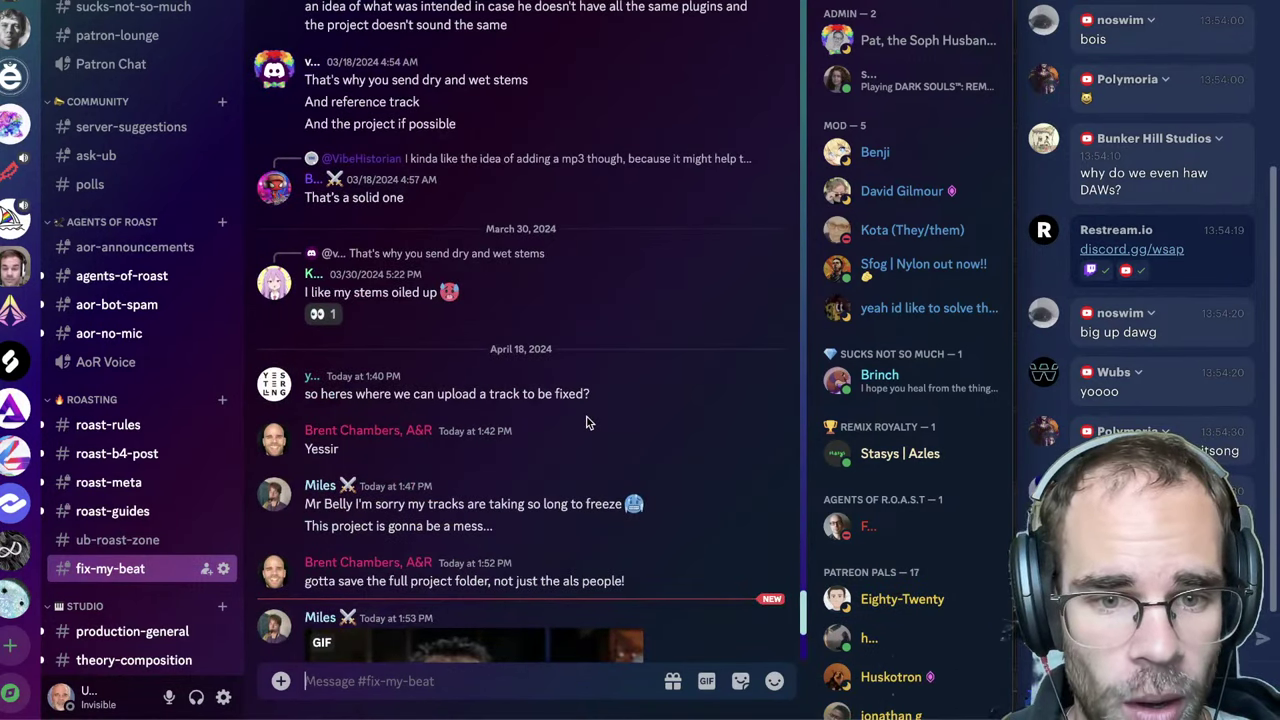
pyautogui.scroll(5, 589, 418)
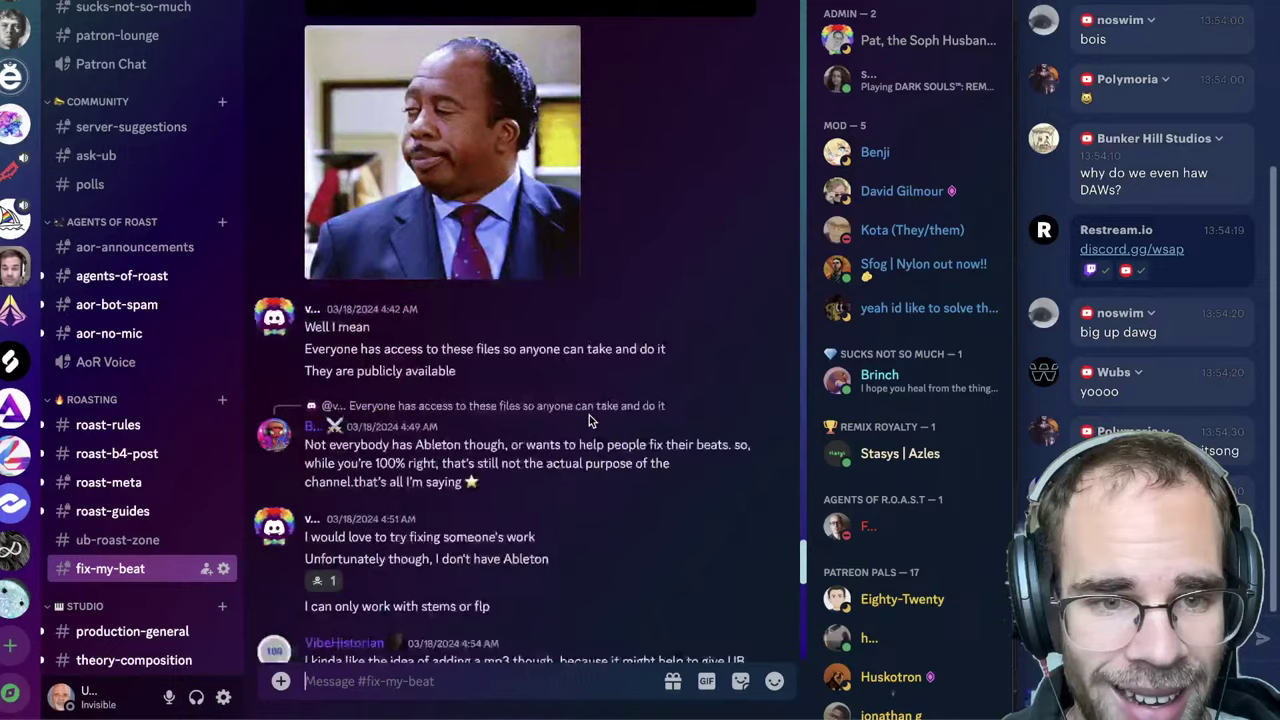
pyautogui.scroll(5, 589, 415)
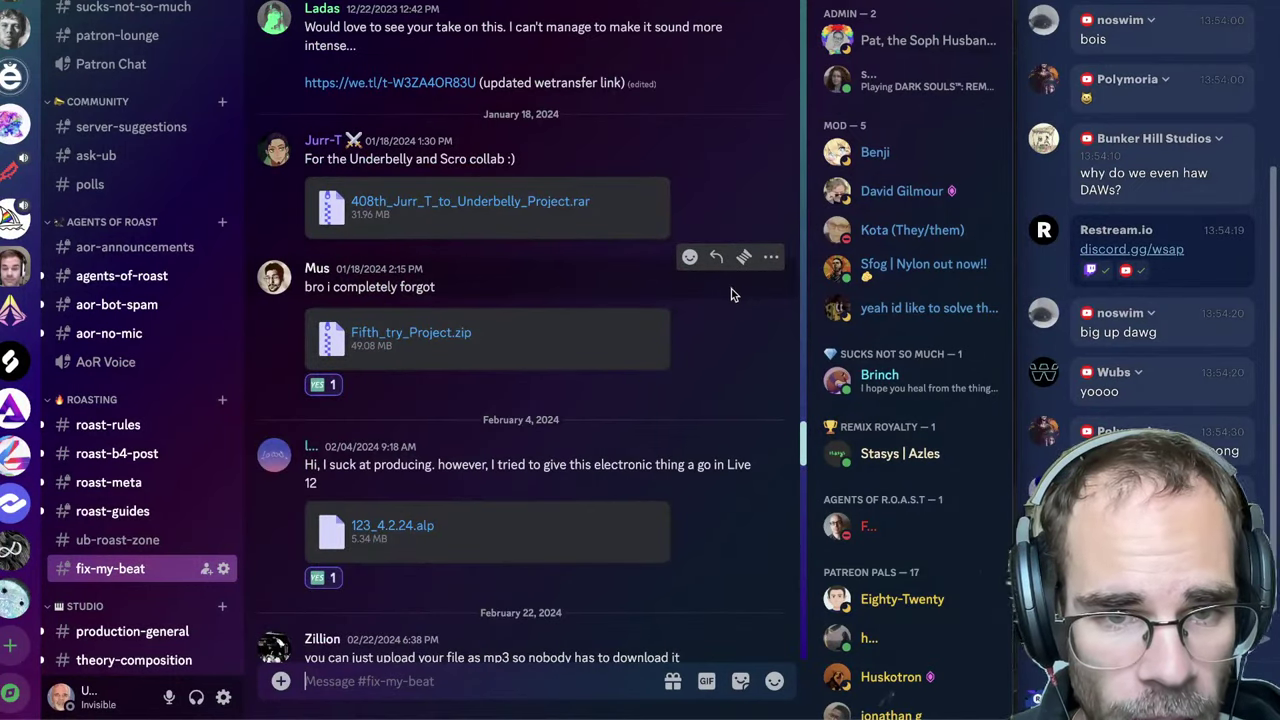
pyautogui.scroll(-2, 700, 290)
pyautogui.scroll(-5, 670, 342)
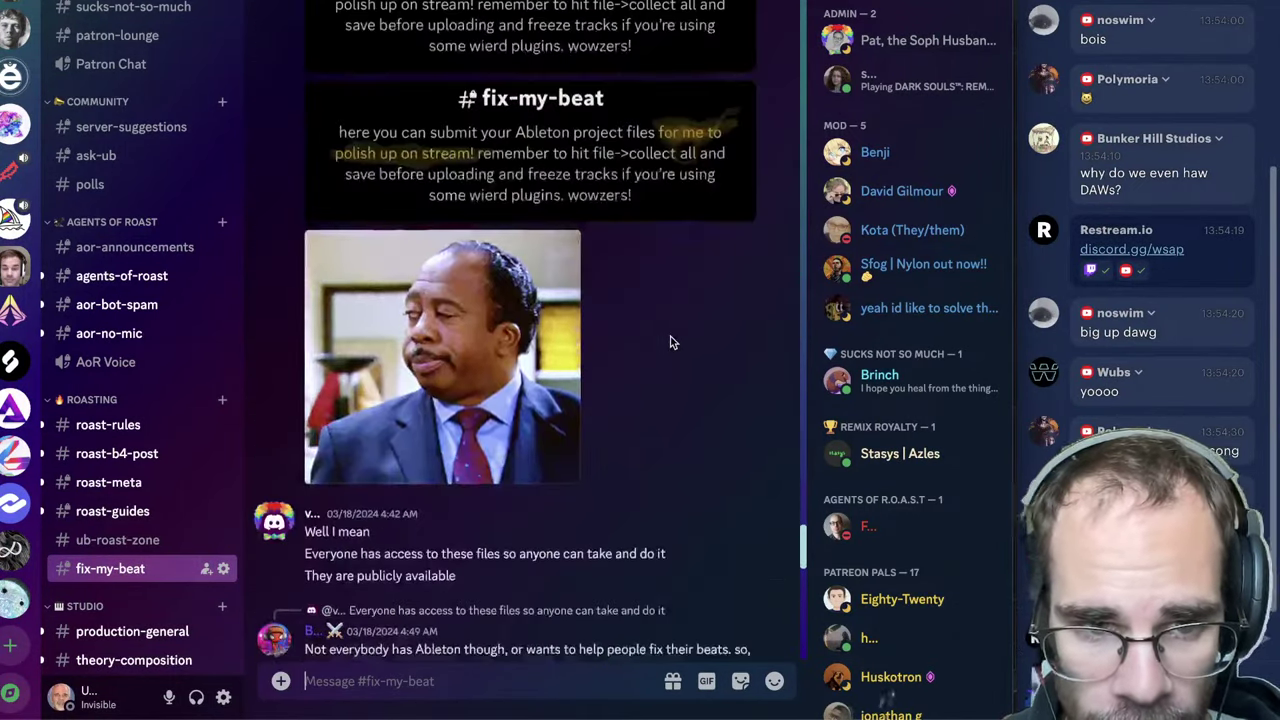
pyautogui.scroll(-10, 670, 342)
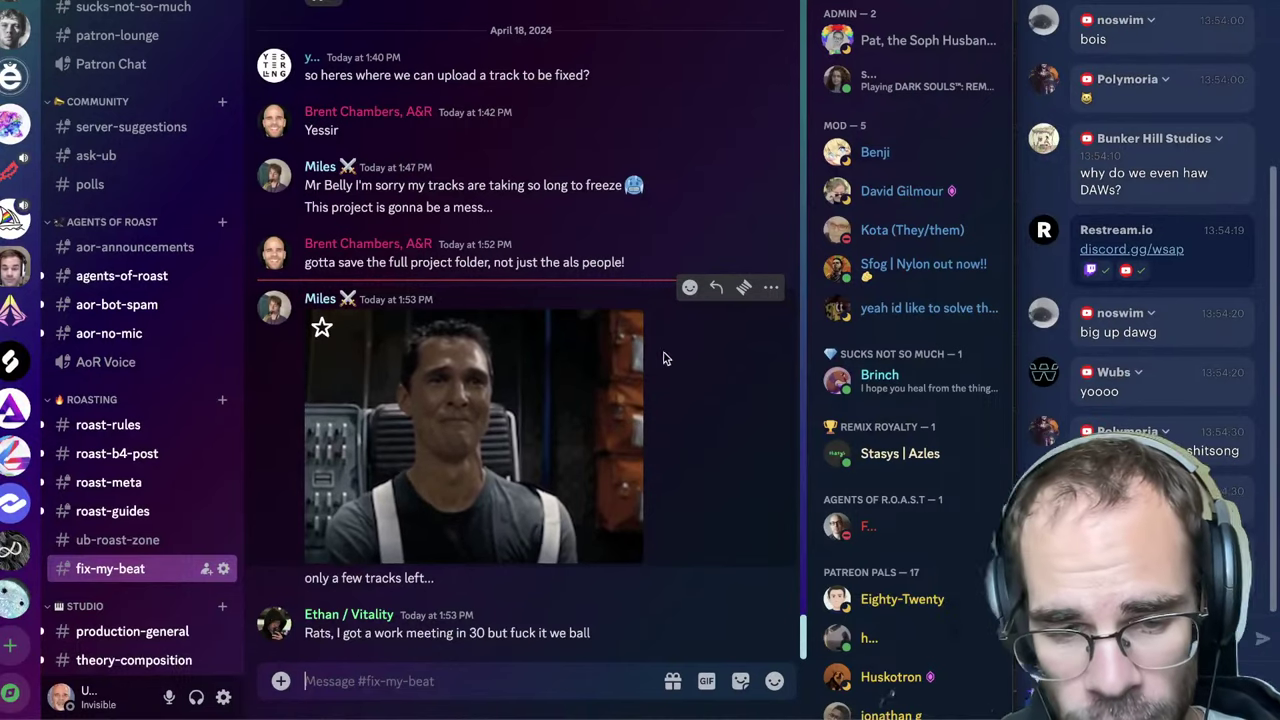
# Step: Switch back to Discord and find the Fifth_try_Project.zip submission in the fix-my-beat channel
pyautogui.moveTo(568, 705)
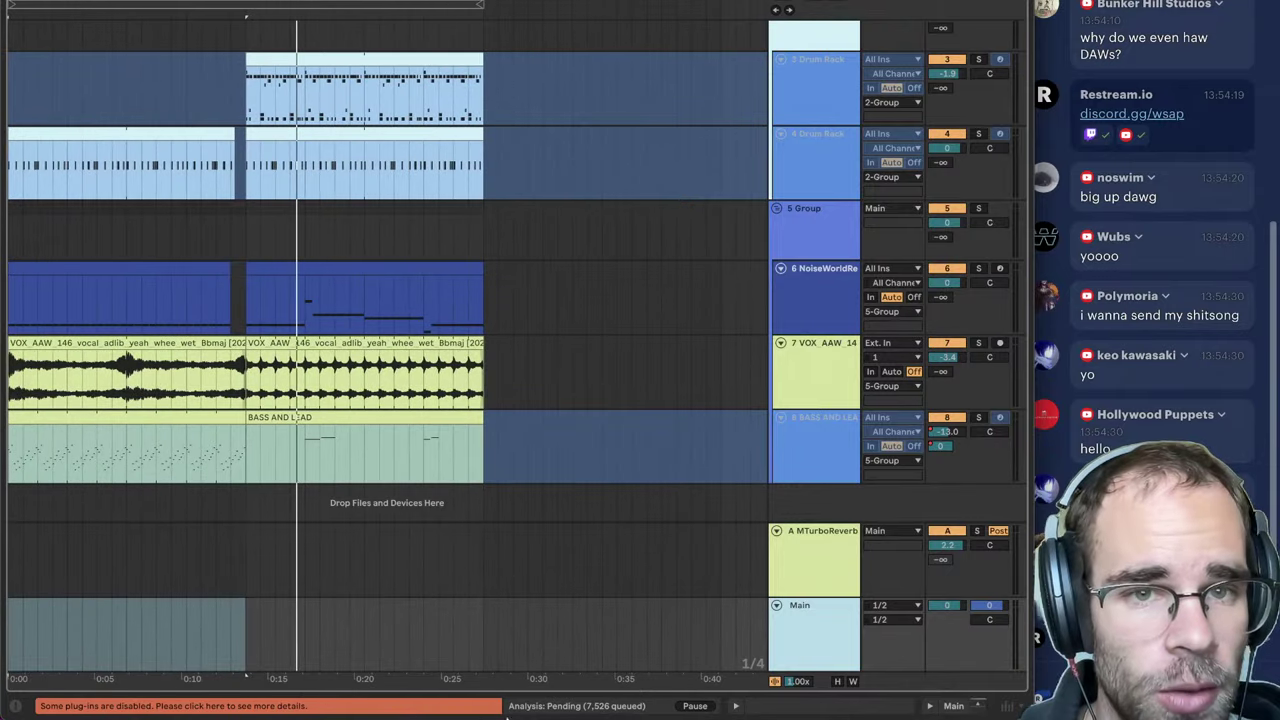
pyautogui.moveTo(531, 705)
pyautogui.click(630, 700)
pyautogui.scroll(20, 575, 424)
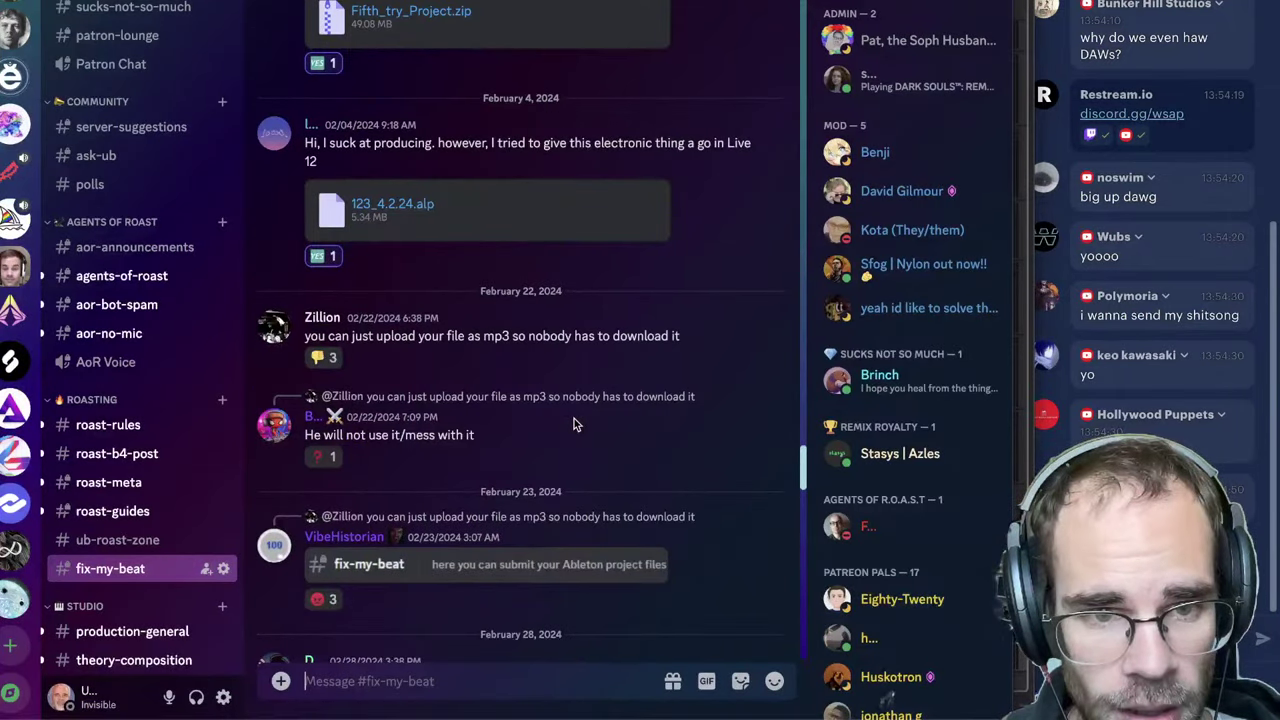
pyautogui.scroll(4, 574, 424)
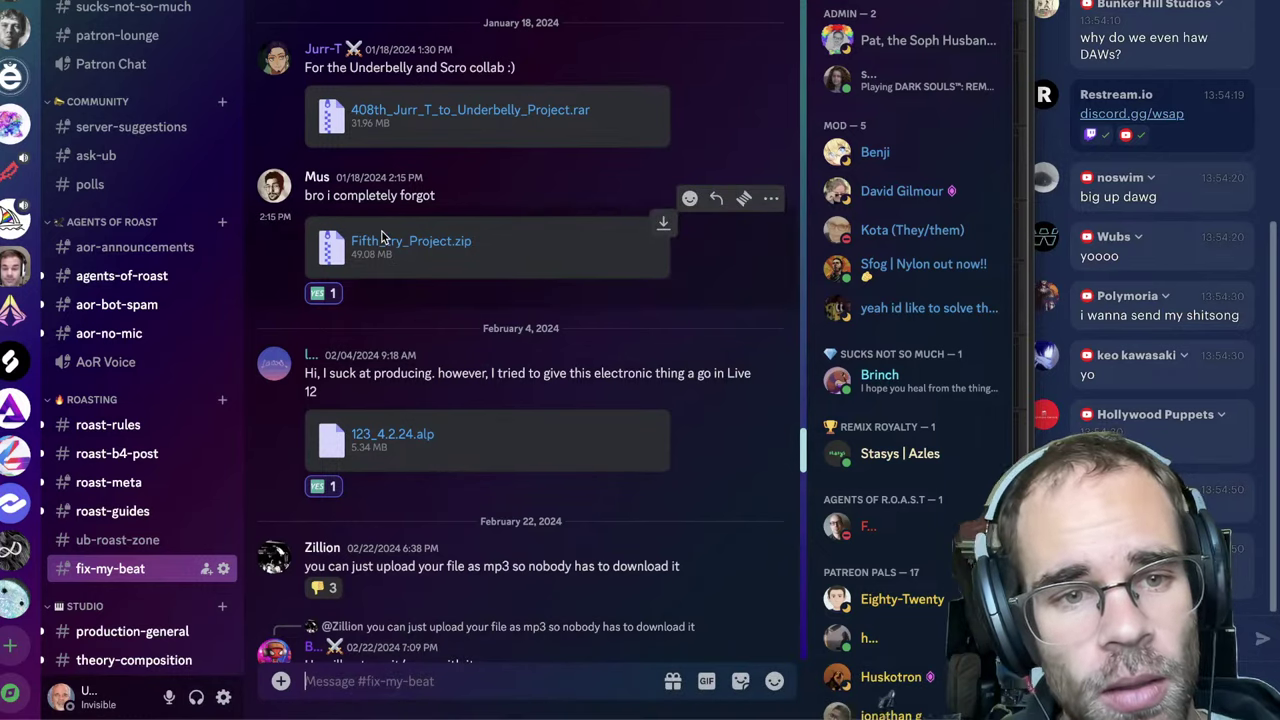
# Step: Switch to Ableton Live and play the submitted arrangement from the beginning
pyautogui.moveTo(417, 705)
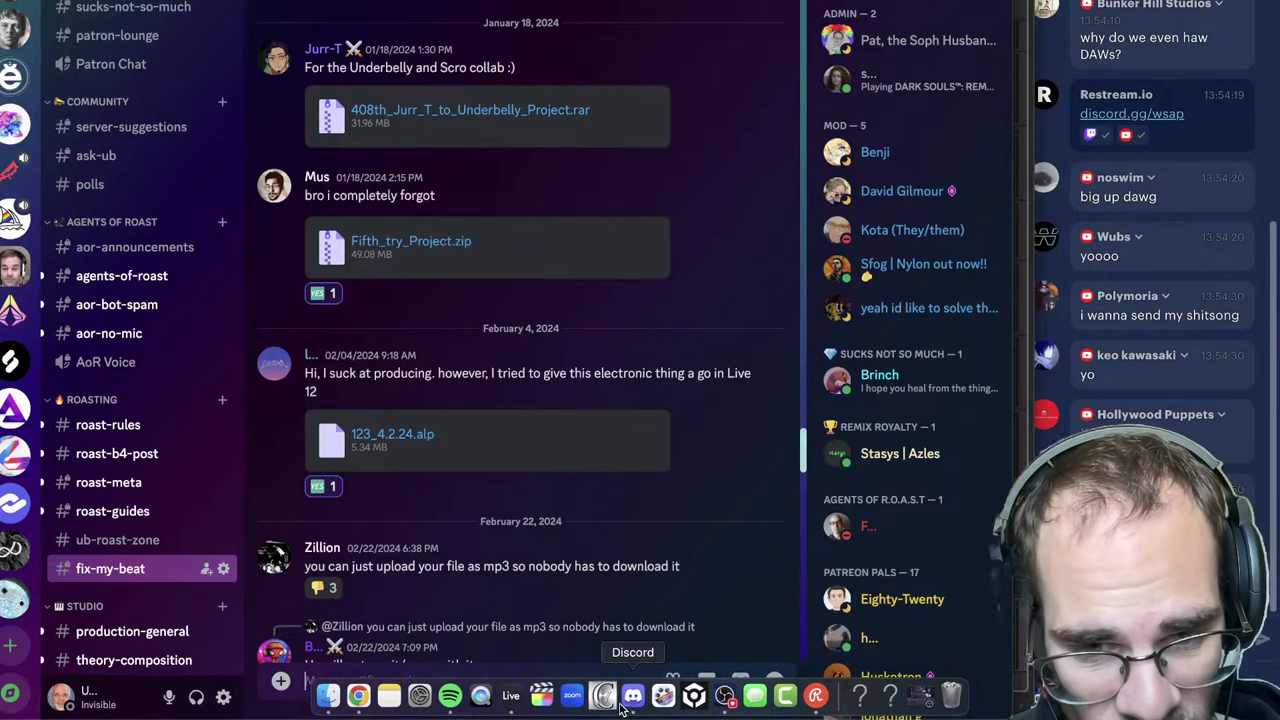
pyautogui.click(511, 696)
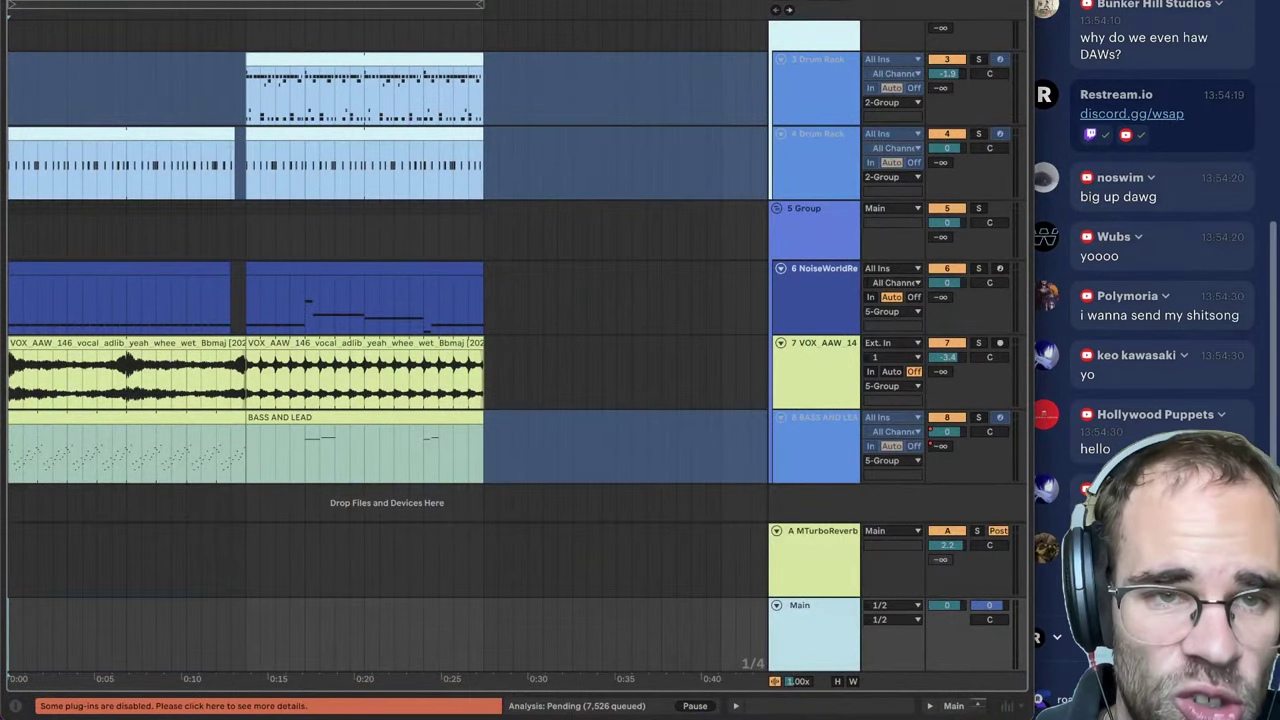
pyautogui.press('space')
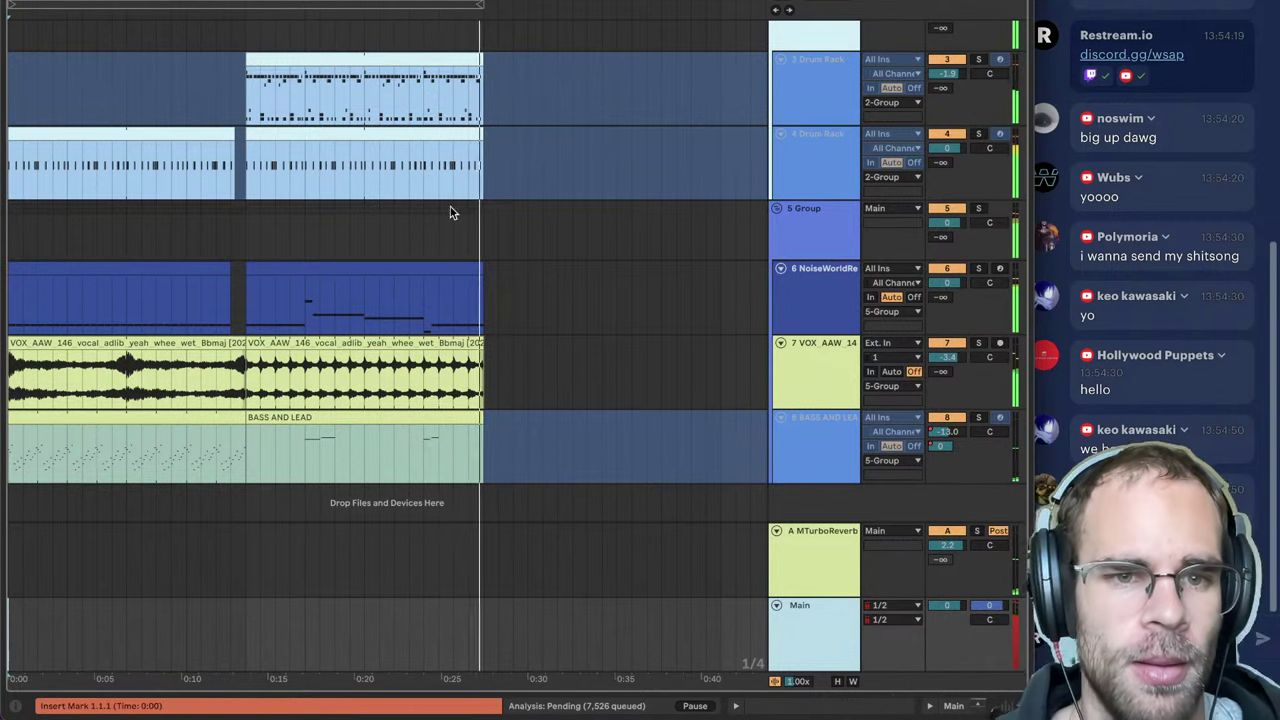
pyautogui.click(366, 290)
pyautogui.press('super+shift+s')
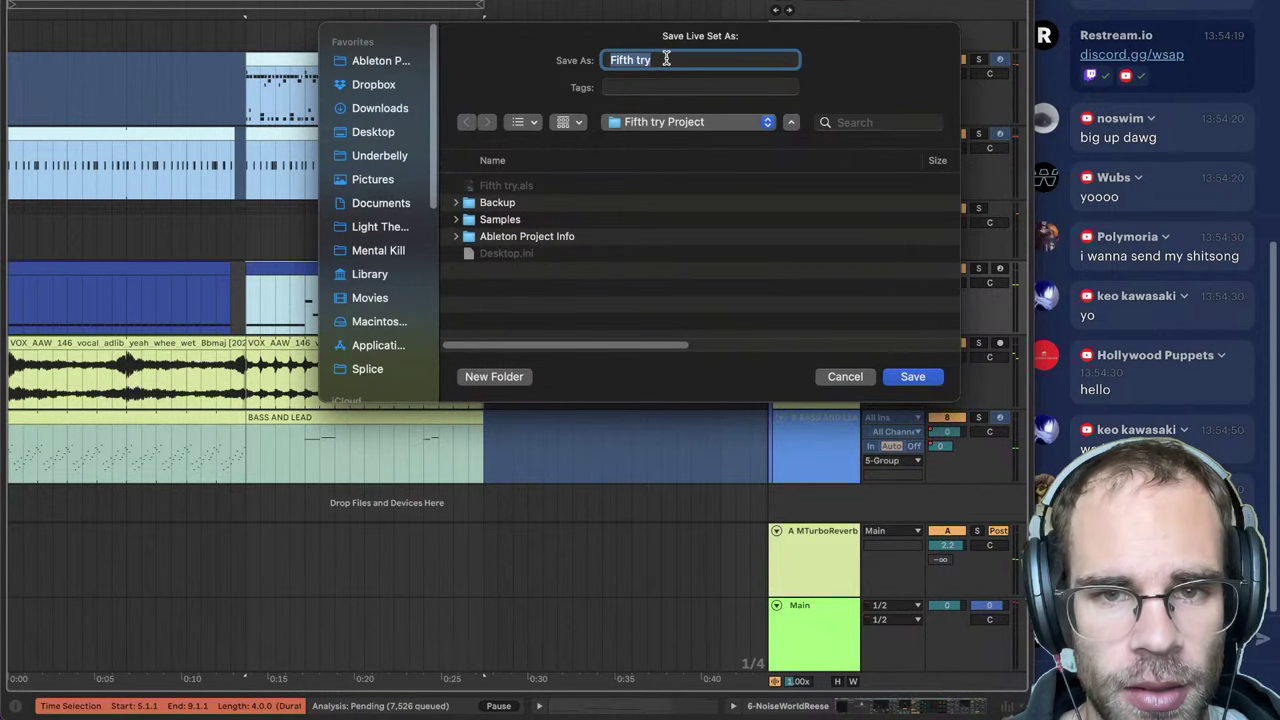
pyautogui.press('Escape')
# Step: Delete the SonoBus track and ungroup both track groups
pyautogui.scroll(3, 506, 366)
pyautogui.click(858, 257)
pyautogui.click(817, 120)
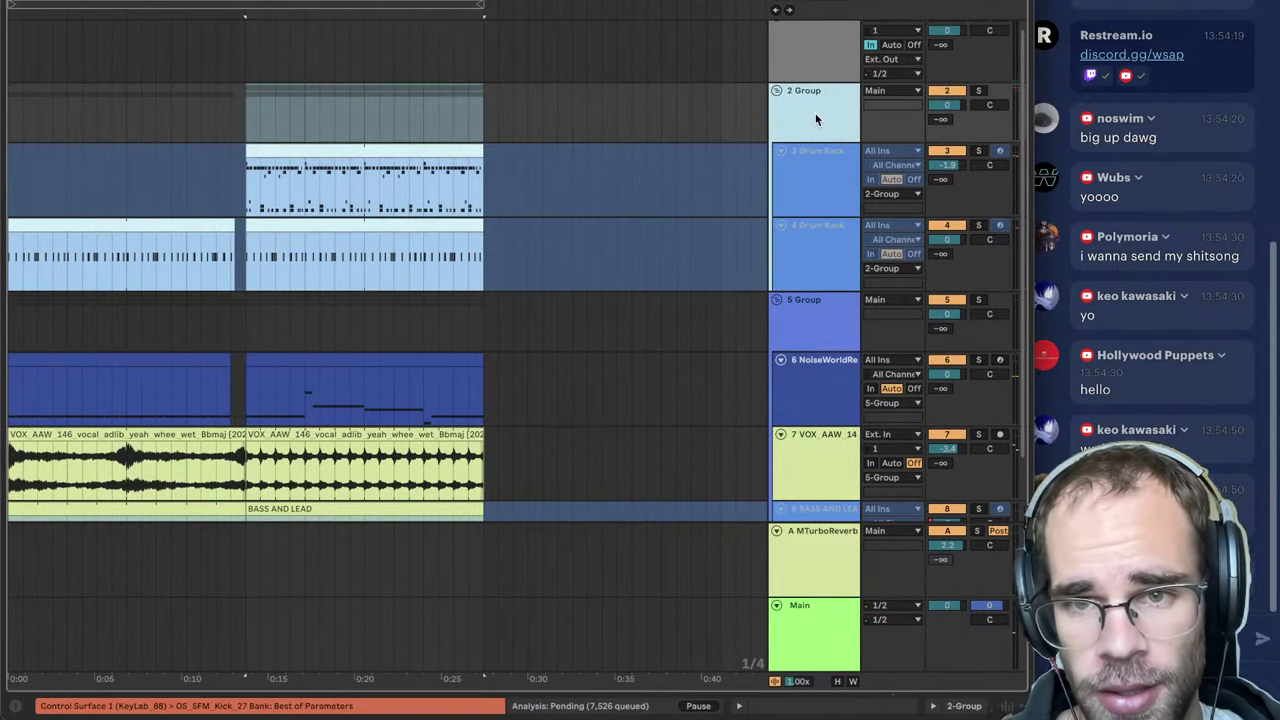
pyautogui.scroll(1, 817, 122)
pyautogui.click(827, 70)
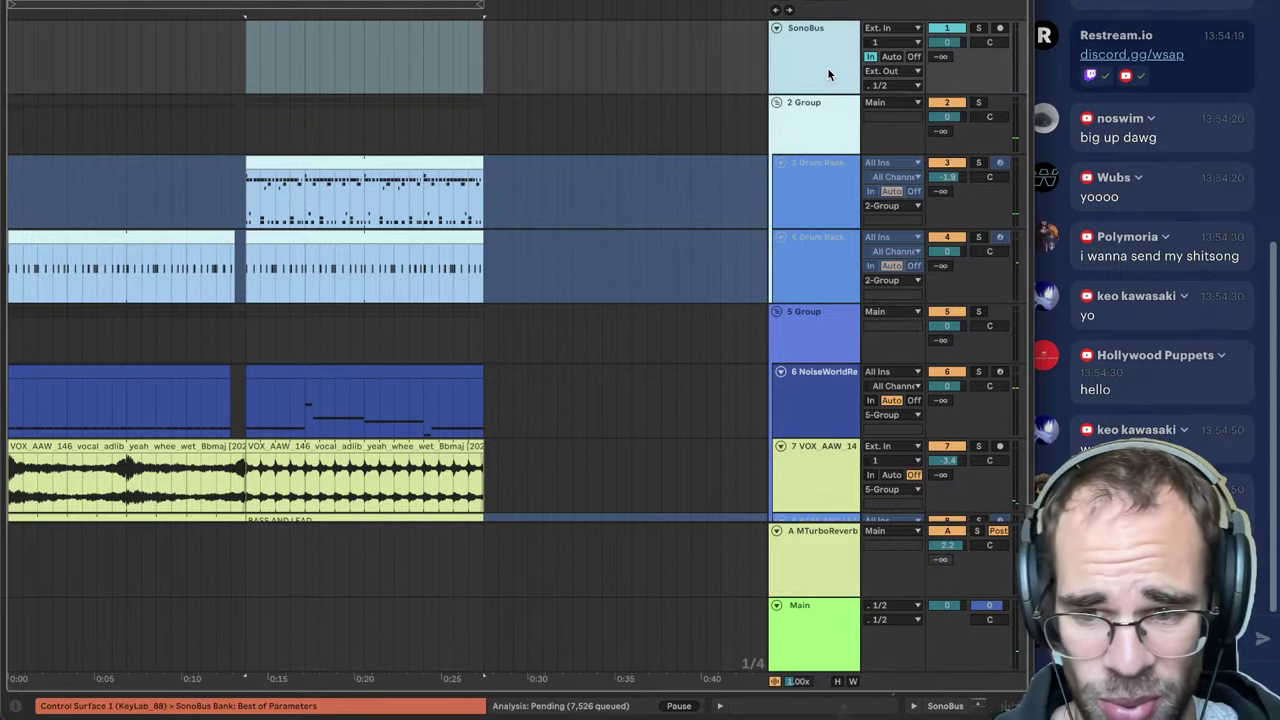
pyautogui.press('Delete')
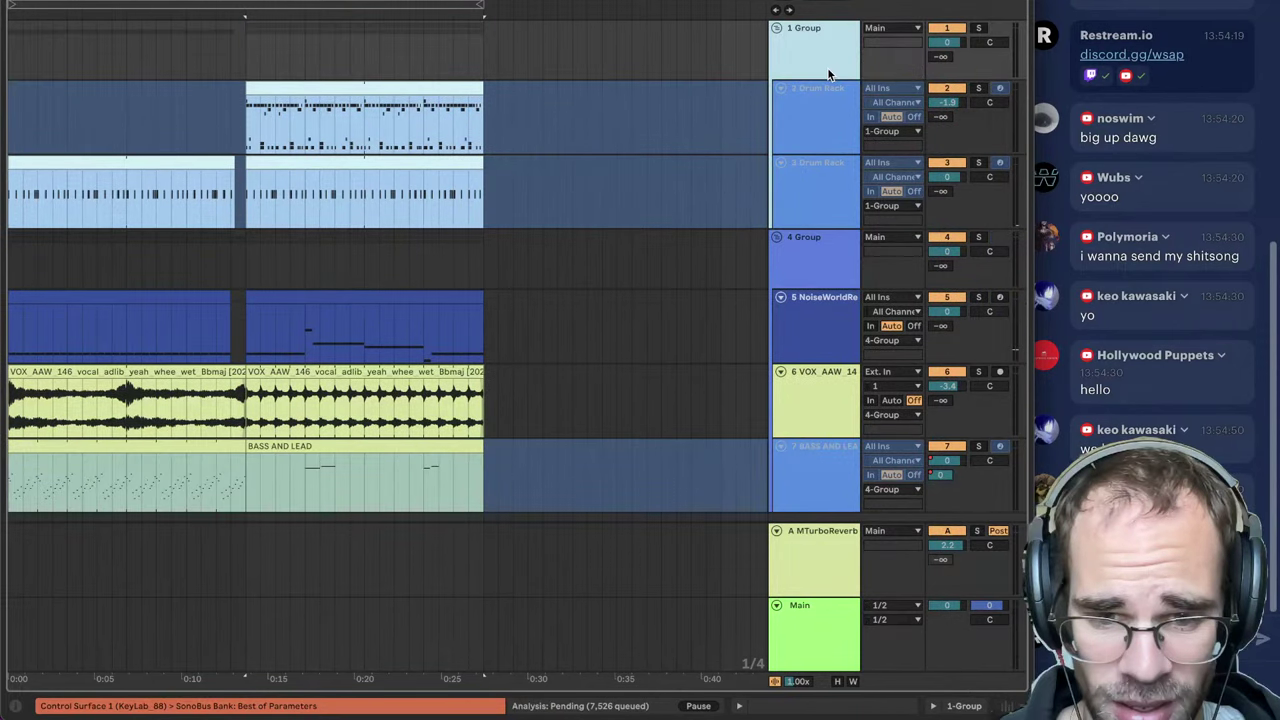
pyautogui.press('super+shift+g')
# Step: Play from the second section and lower the volume of all five tracks together, bringing the second Drum Rack to -3.3 dB
pyautogui.click(363, 29)
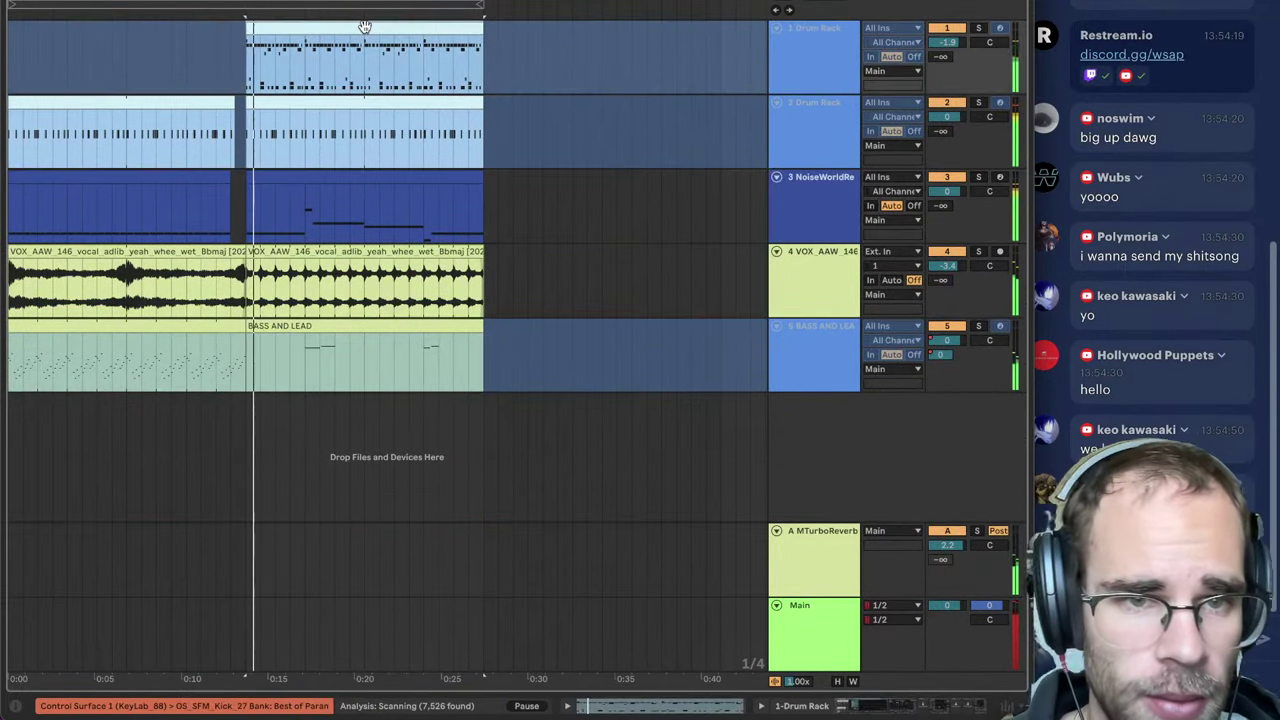
pyautogui.click(815, 67)
pyautogui.keyDown('shift'); pyautogui.click(825, 334); pyautogui.keyUp('shift')
pyautogui.moveTo(950, 42); pyautogui.dragTo(950, 54)
# Step: Show the device chain of the NoiseWorldReese track
pyautogui.click(801, 313)
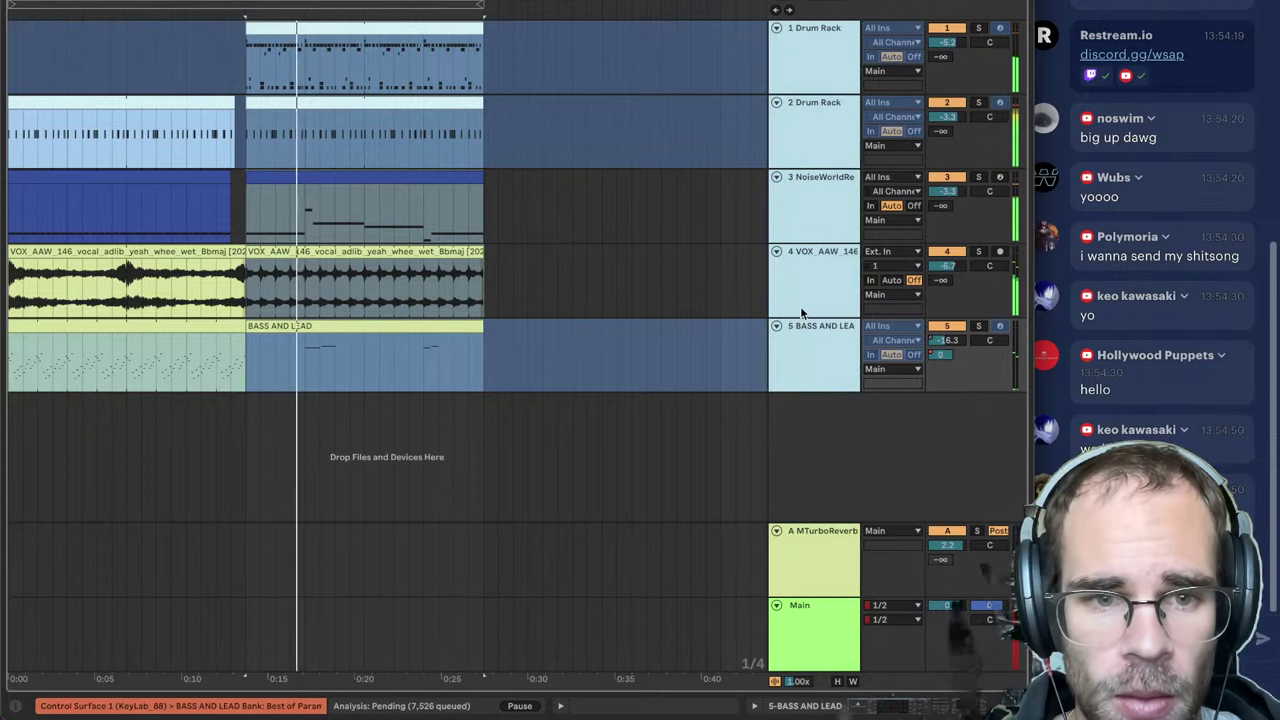
pyautogui.click(801, 312)
pyautogui.click(812, 194)
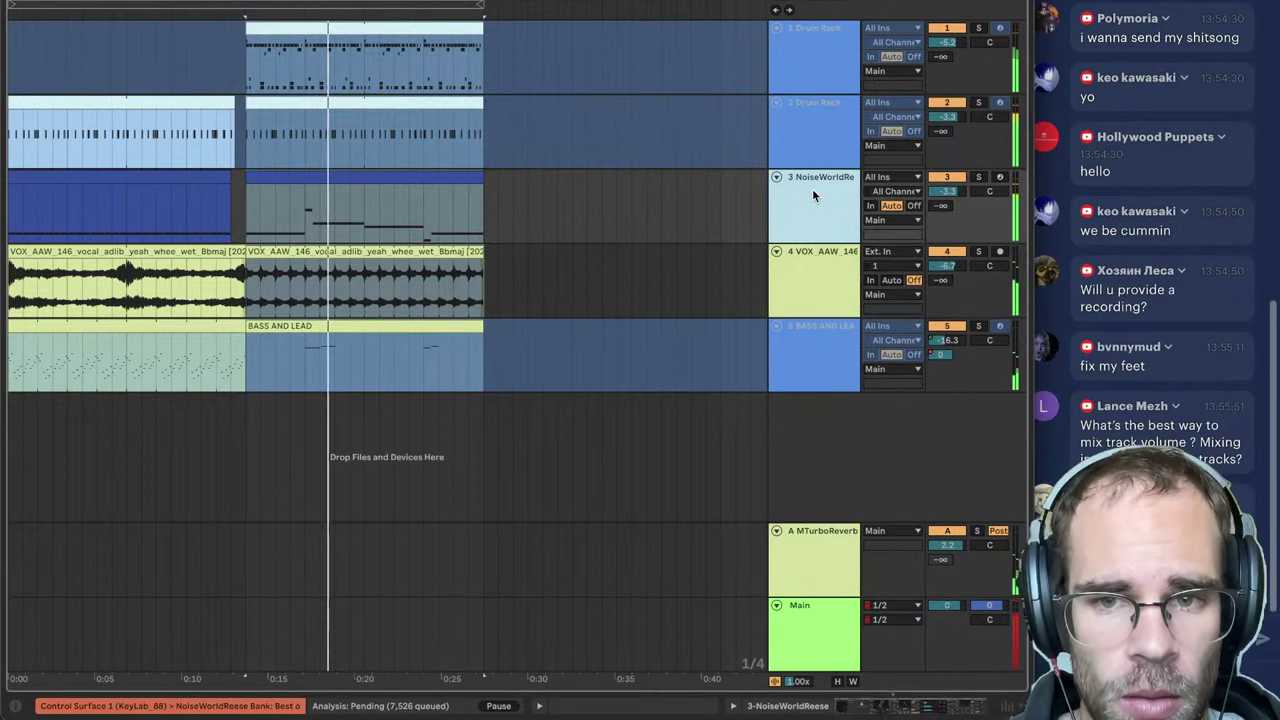
pyautogui.press('Down')
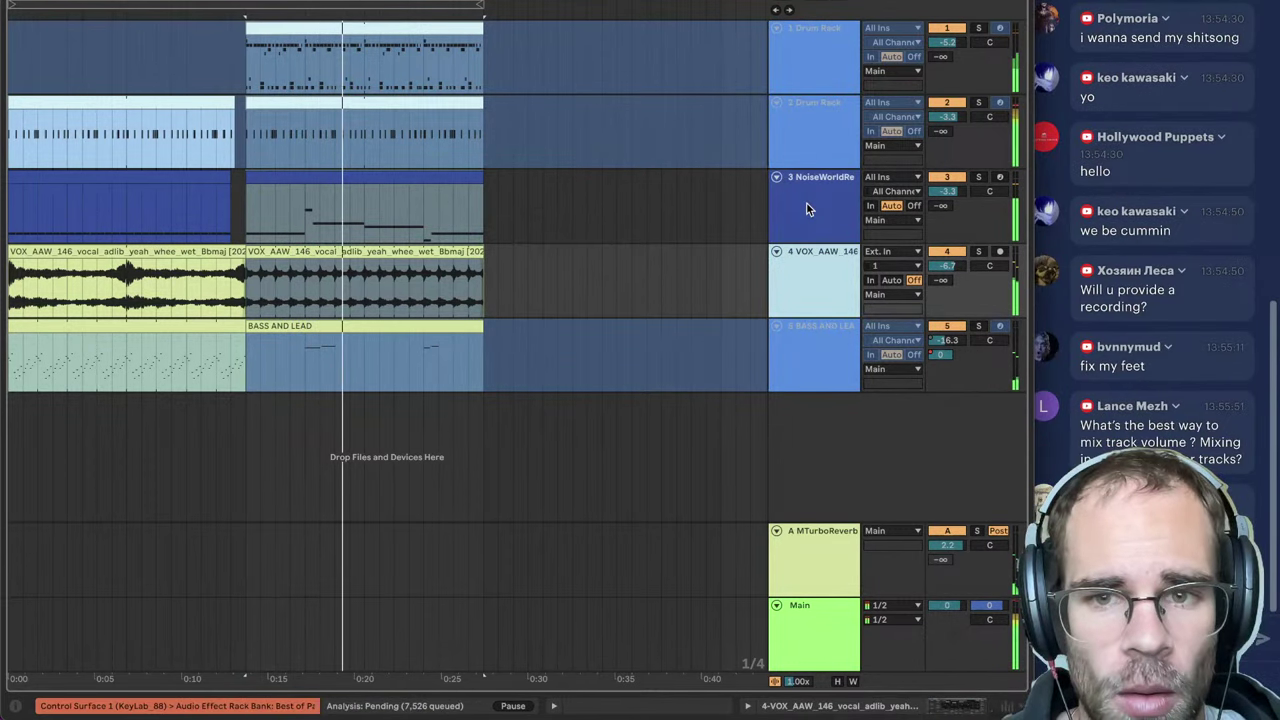
pyautogui.doubleClick(810, 208)
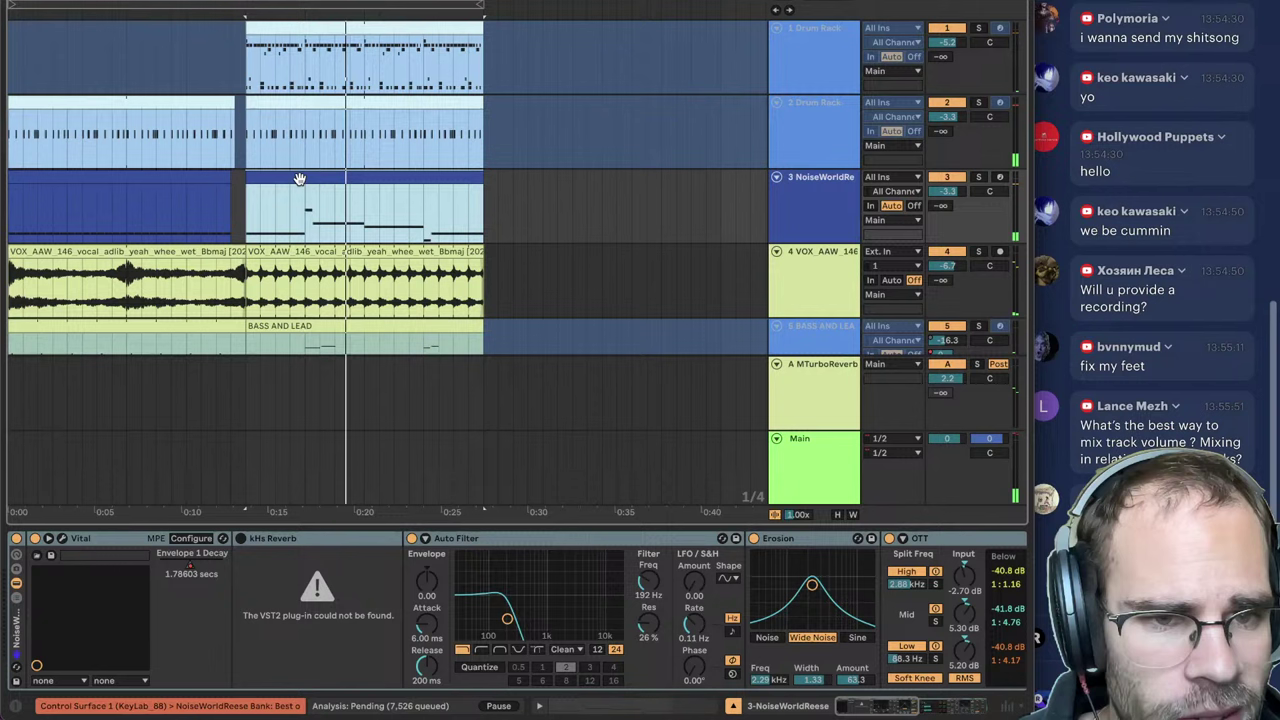
# Step: Insert a MIDI track below NoiseWorldReese, stop playback and paste a copy of NoiseWorldReese's second clip into the new track
pyautogui.press('super+shift+t')
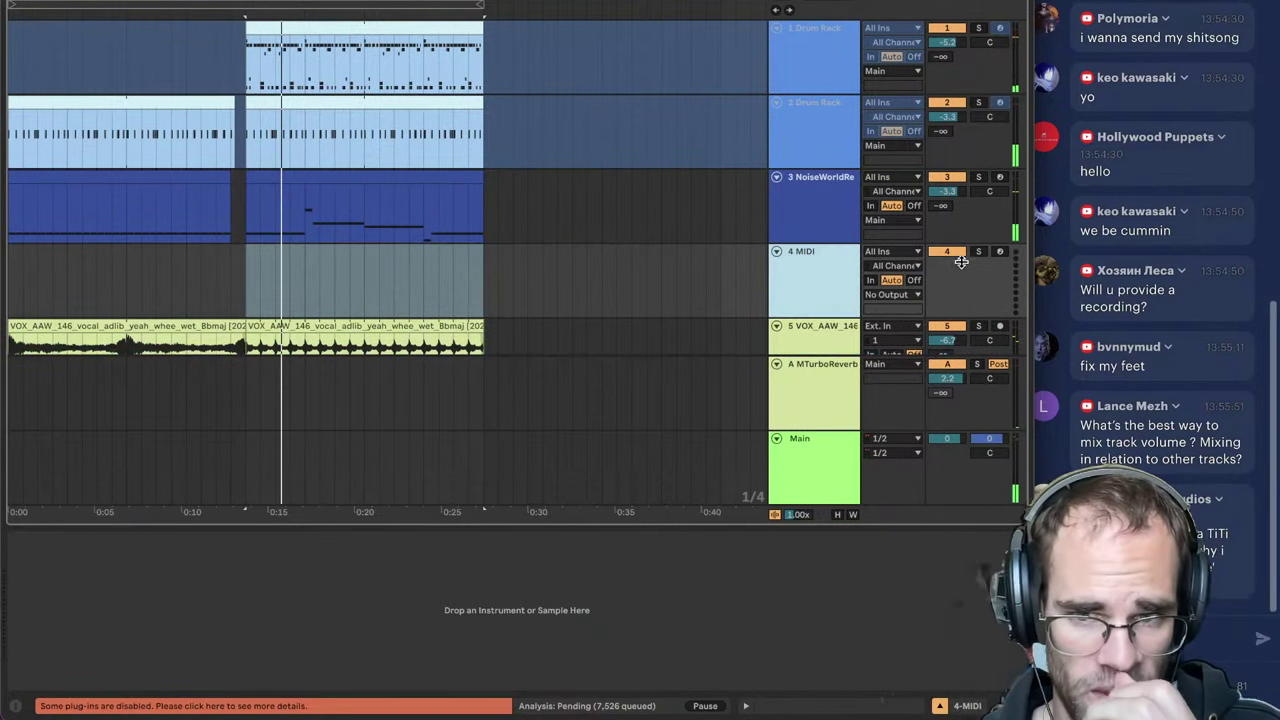
pyautogui.press('space')
pyautogui.press('super+v')
# Step: Search the library for reese.adg, load the REESE.adg preset onto the new MIDI track and hide the browser
pyautogui.click(810, 274)
pyautogui.press('super+f')
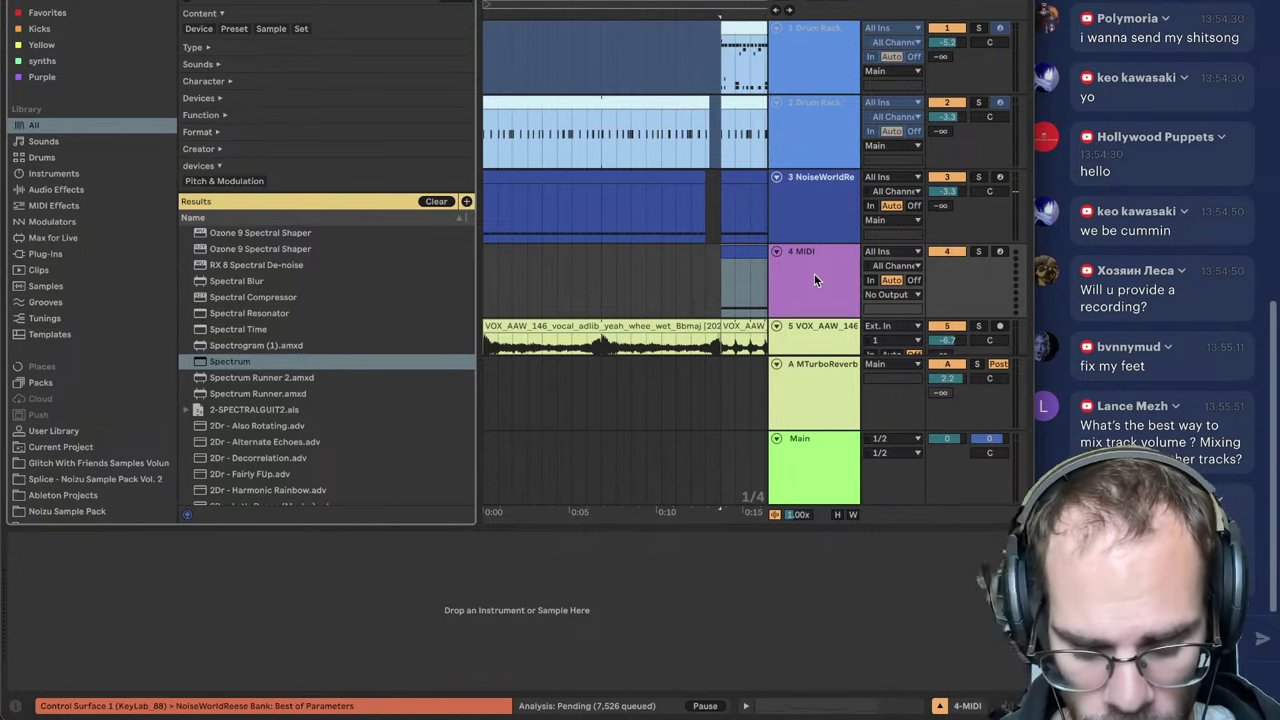
pyautogui.write('reese.adg')
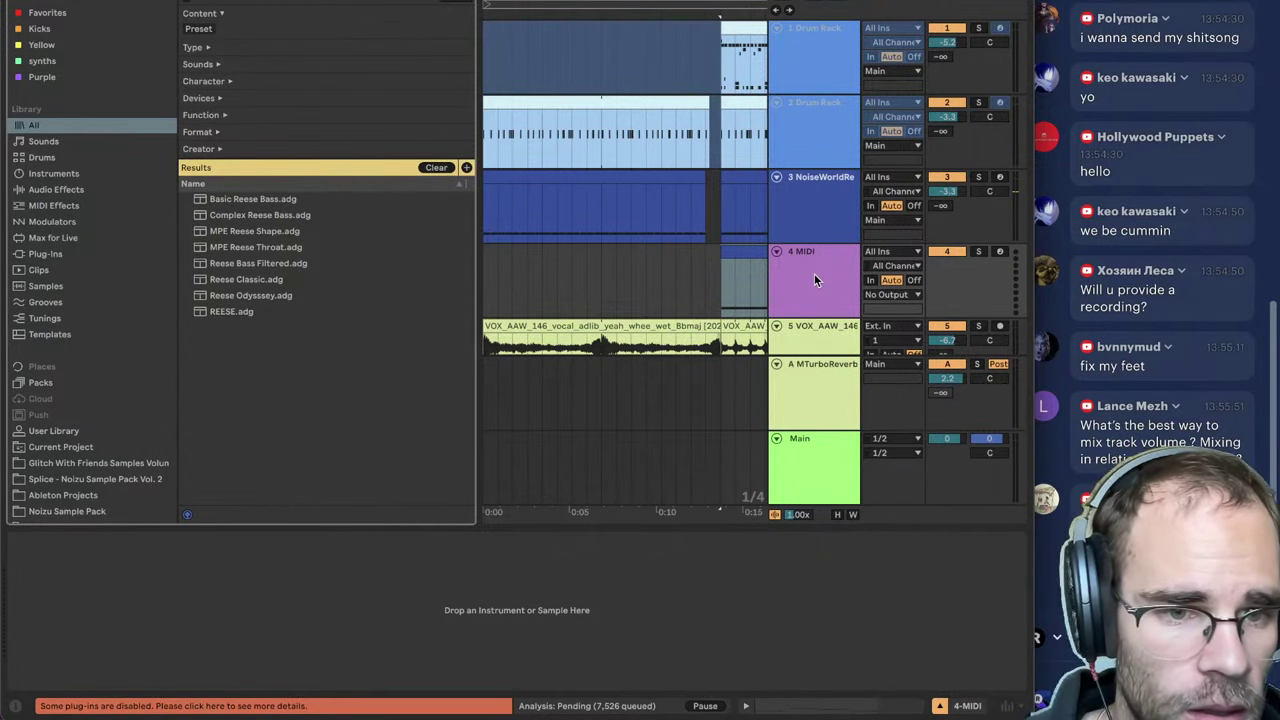
pyautogui.doubleClick(323, 311)
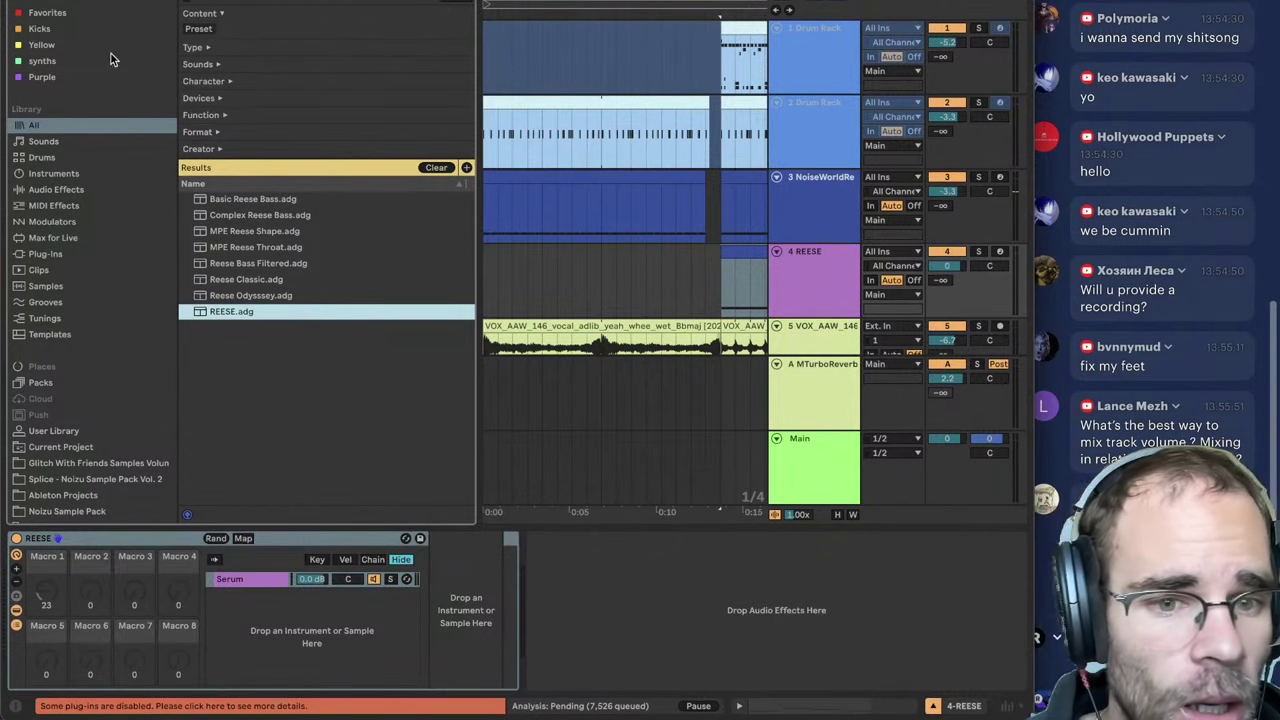
pyautogui.press('super+alt+b')
pyautogui.click(283, 67)
# Step: Transpose all notes of the REESE track's clip up by octaves, to the E#2–G×3 range
pyautogui.doubleClick(346, 256)
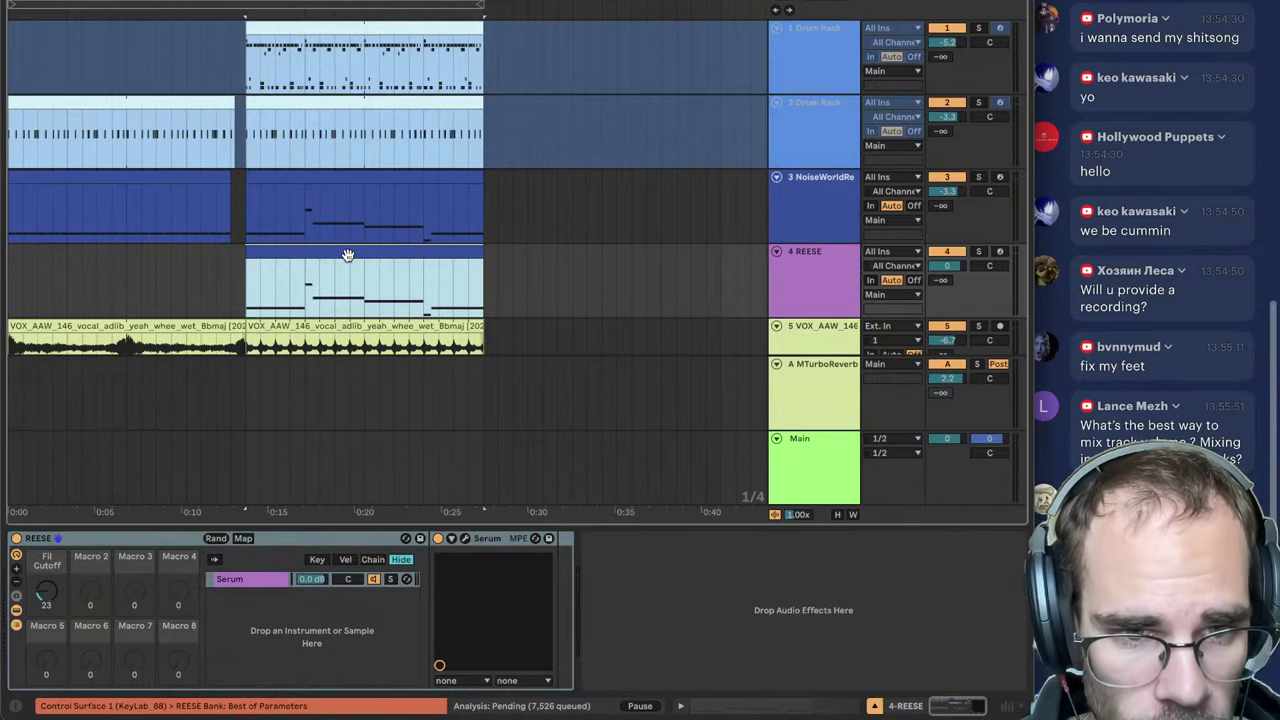
pyautogui.hotkey('shift', 'Up')
pyautogui.hotkey('shift', 'Up')
pyautogui.hotkey('shift', 'Up')
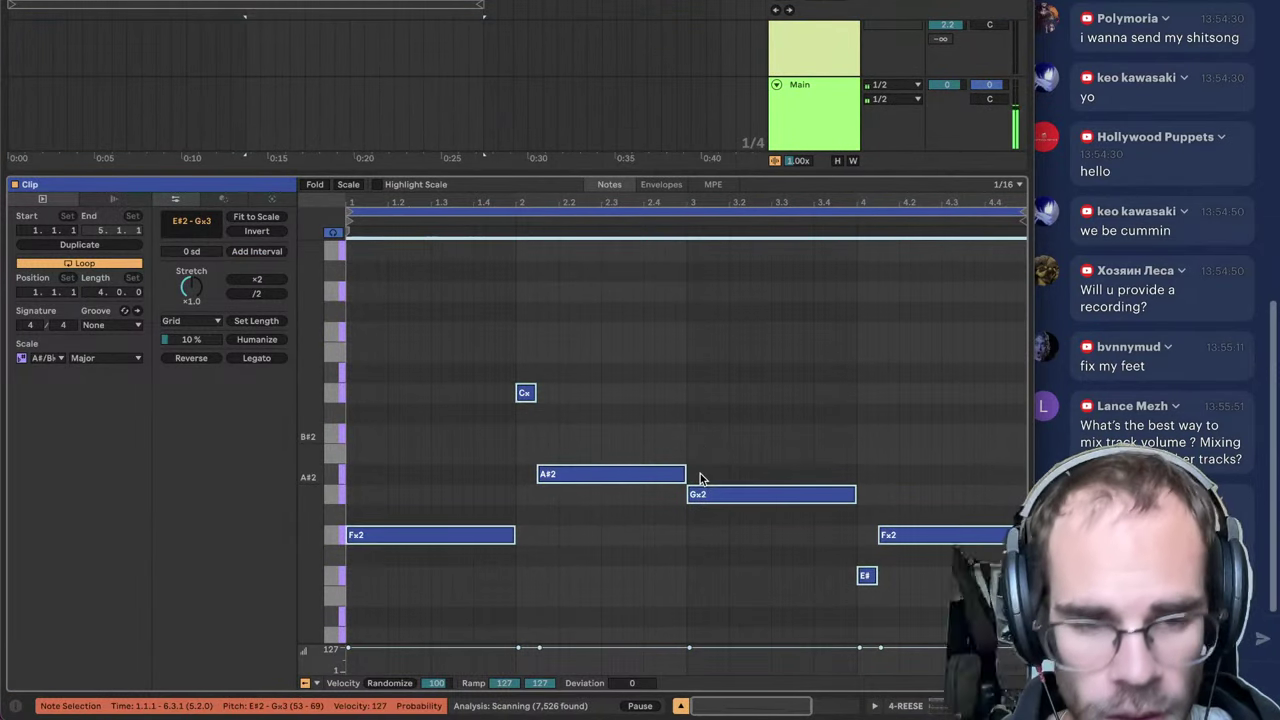
# Step: Play the section to audition the REESE track, and mute the second Drum Rack and REESE tracks
pyautogui.press('space')
pyautogui.click(917, 708)
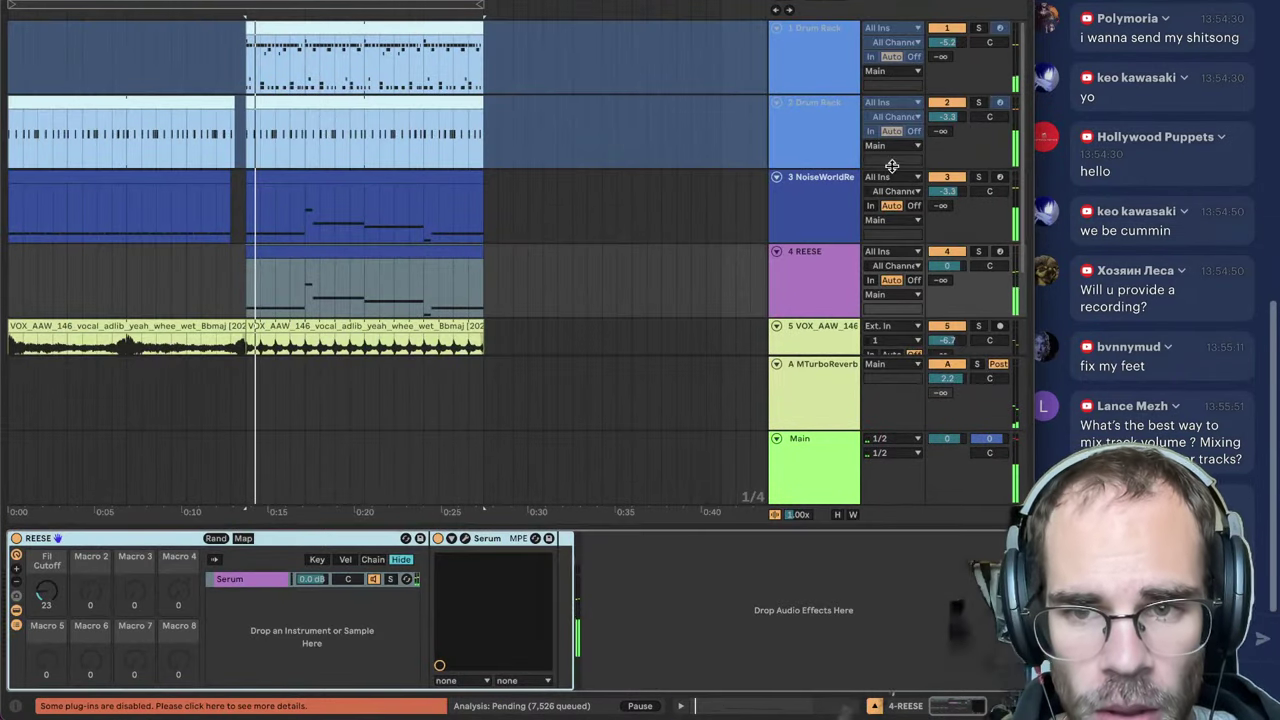
pyautogui.click(958, 104)
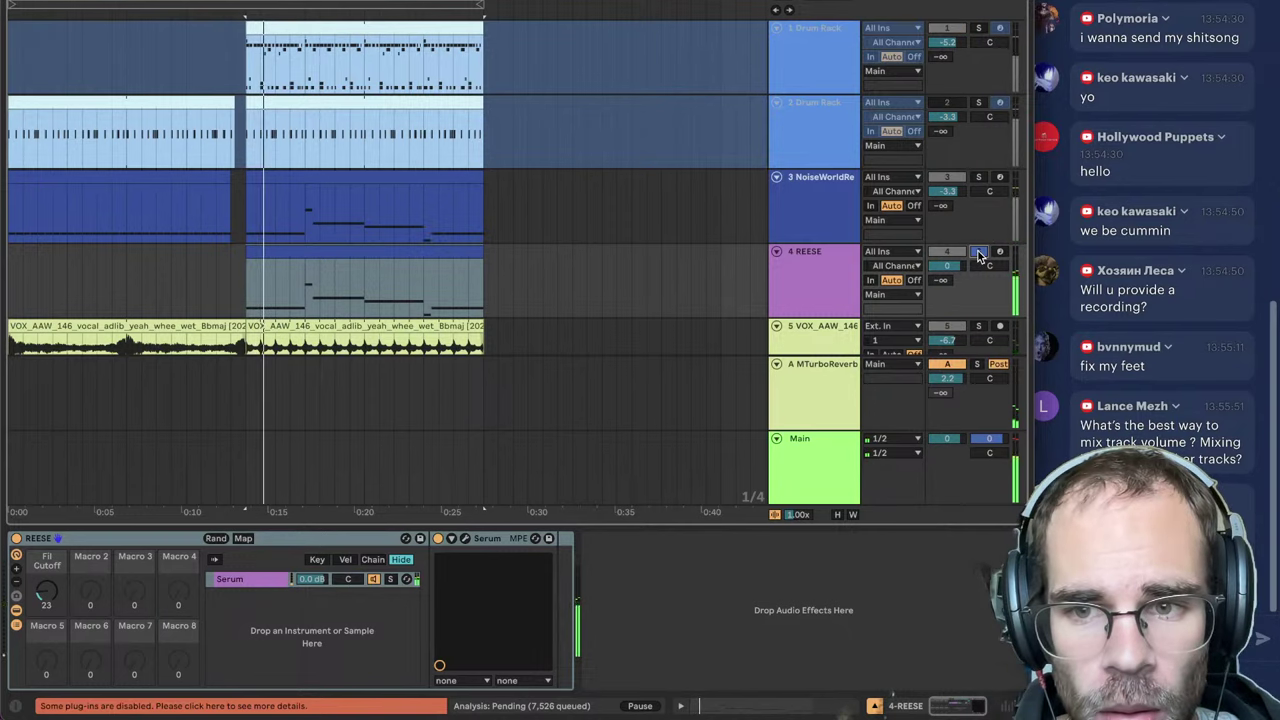
pyautogui.click(943, 252)
# Step: Remove the missing kHs Reverb plug-in from the NoiseWorldReese track
pyautogui.click(835, 229)
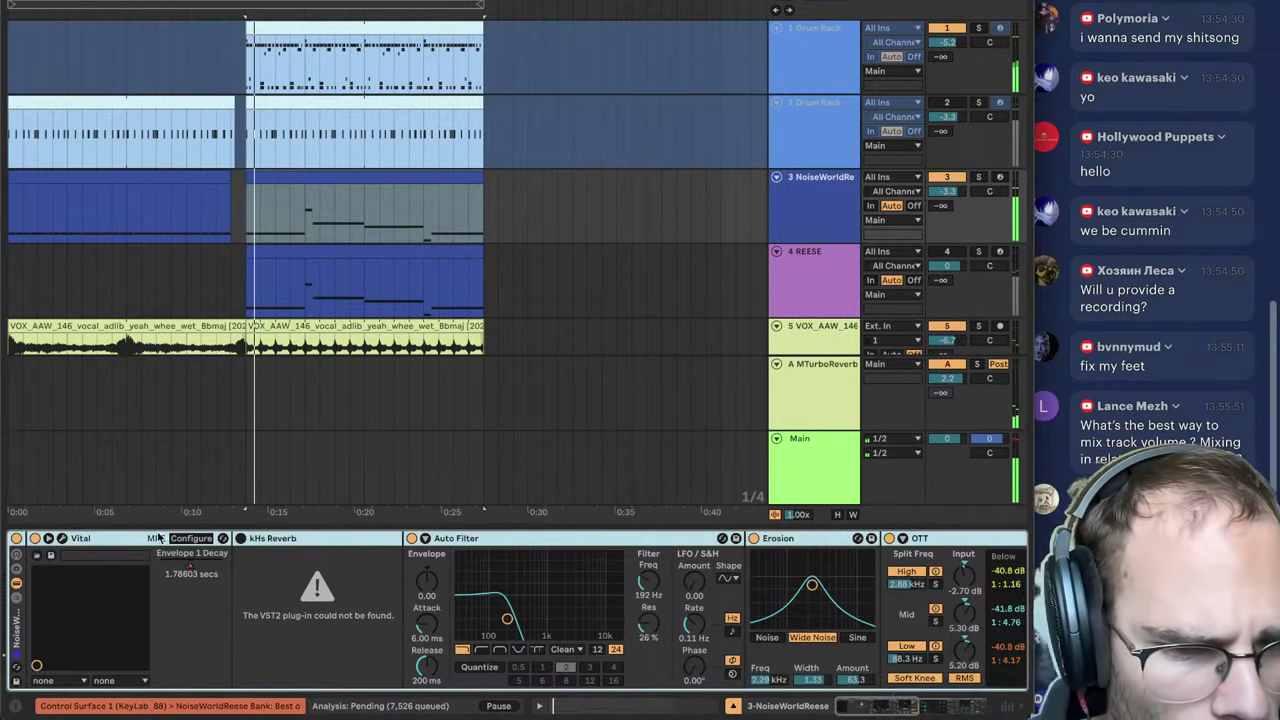
pyautogui.click(317, 540)
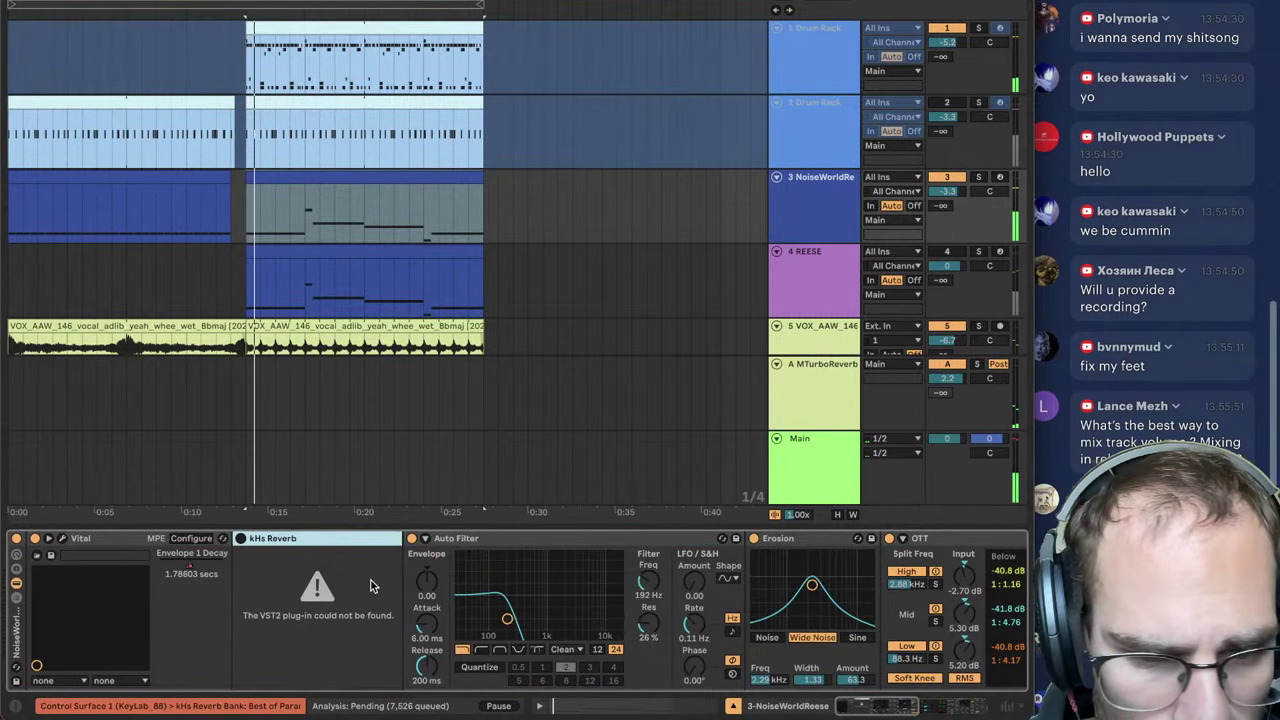
pyautogui.press('Delete')
# Step: Open NoiseWorldReese's Vital synth, turn on Filter 1 and raise its cutoff while sounding a test note
pyautogui.click(62, 540)
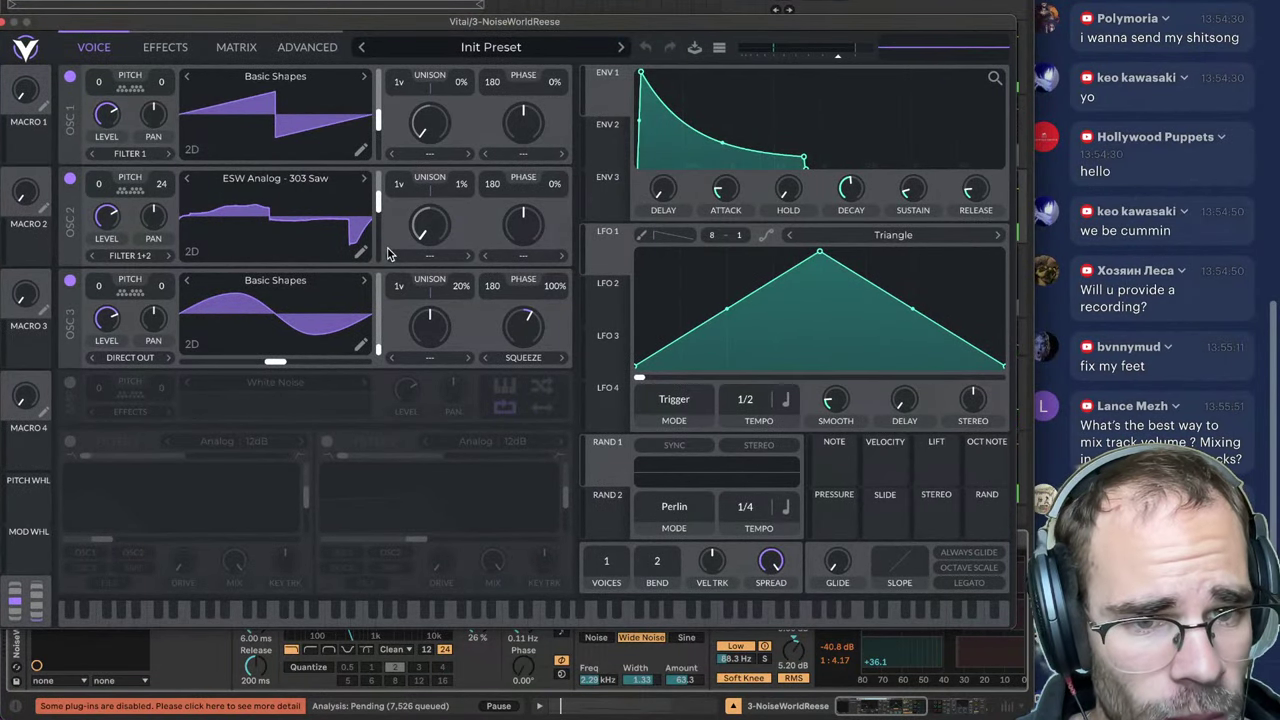
pyautogui.press('a')
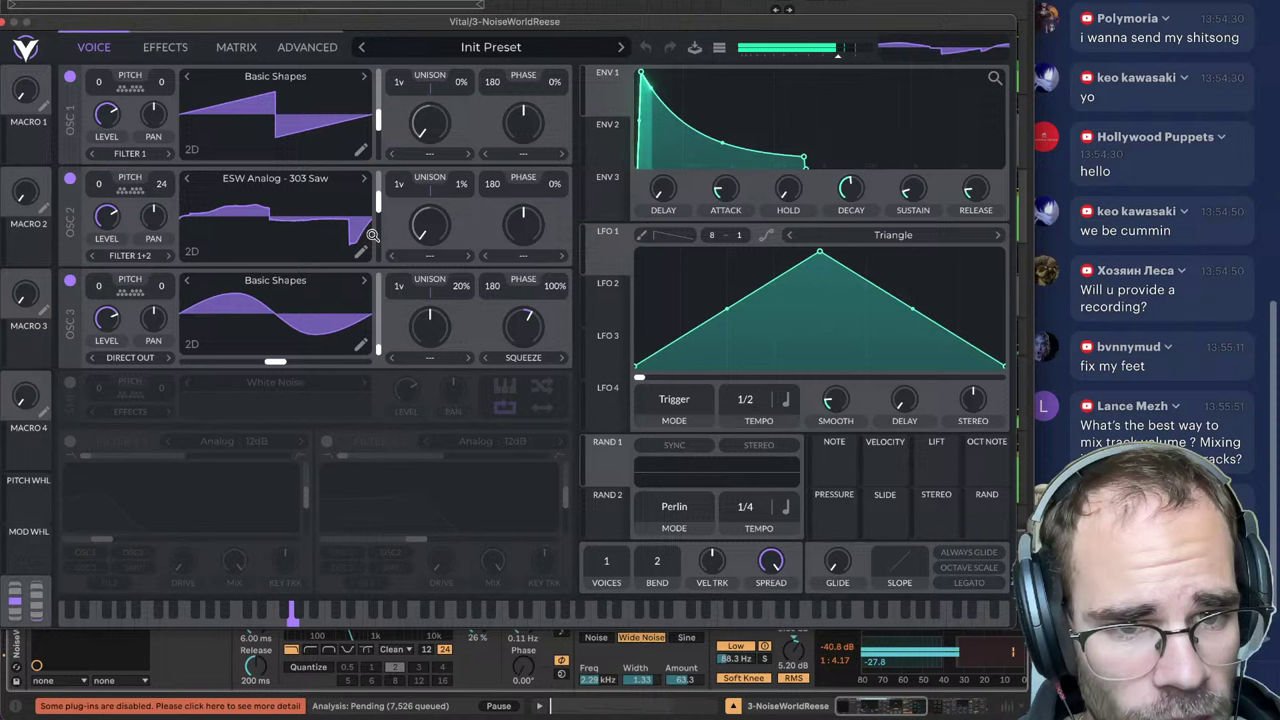
pyautogui.click(69, 441)
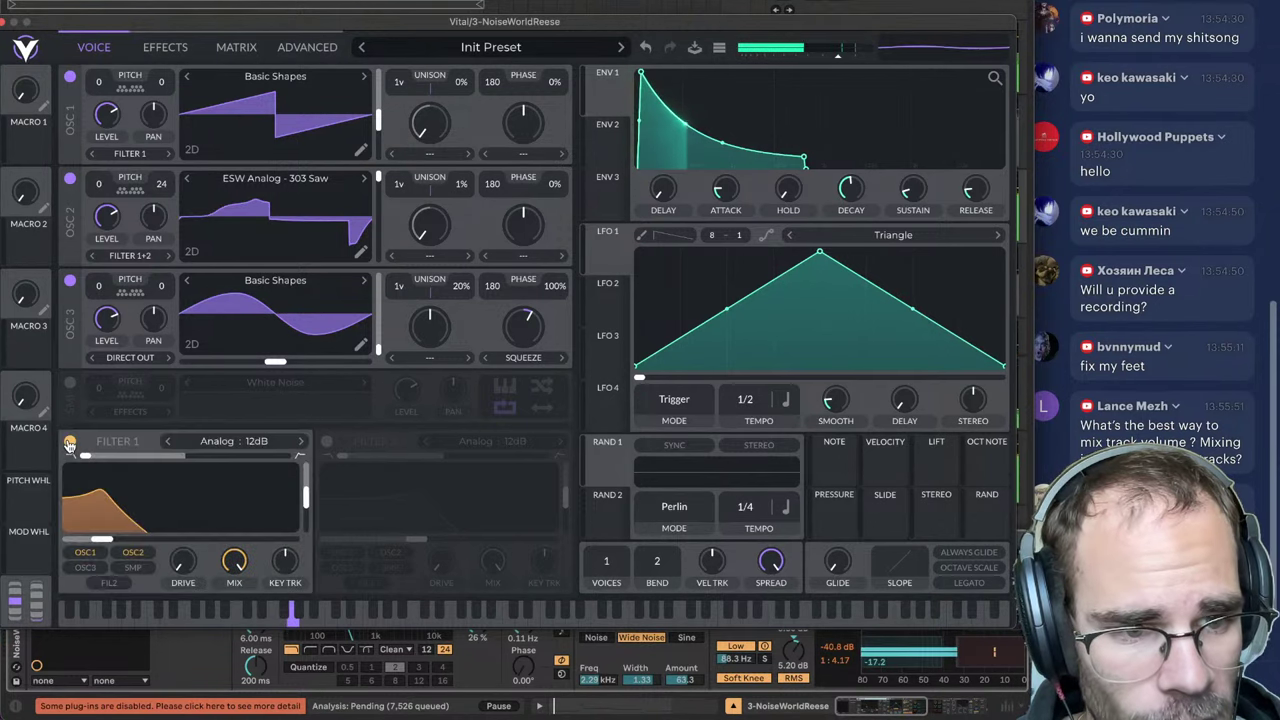
pyautogui.moveTo(112, 548); pyautogui.dragTo(209, 540)
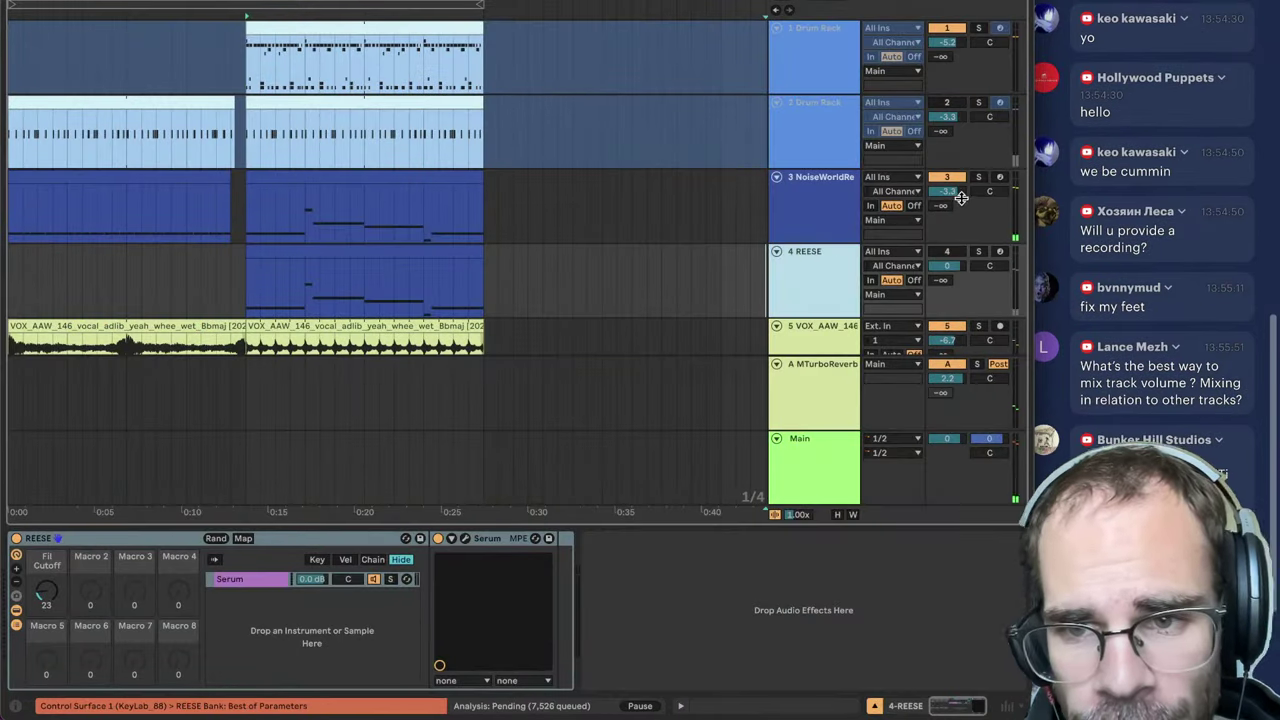
# Step: Mute NoiseWorldReese, unmute the REESE track and open its MIDI clip while playing the section
pyautogui.click(948, 256)
pyautogui.click(947, 252)
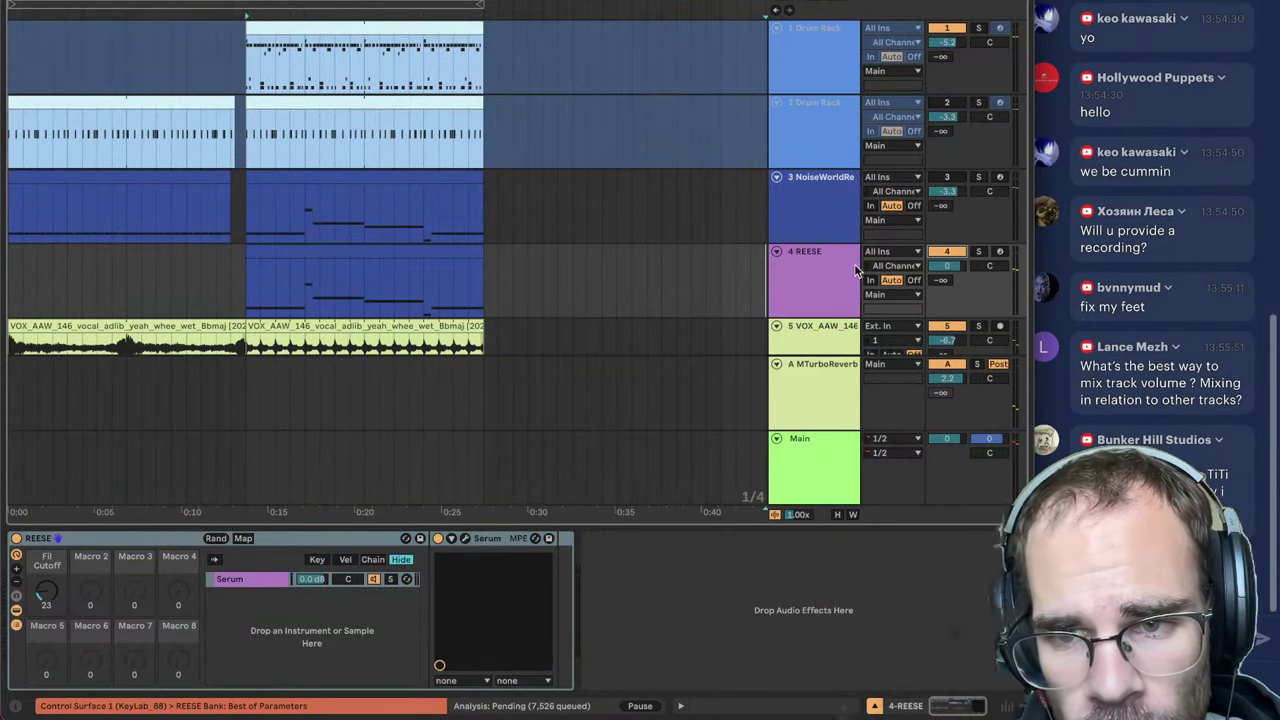
pyautogui.click(845, 266)
pyautogui.doubleClick(368, 258)
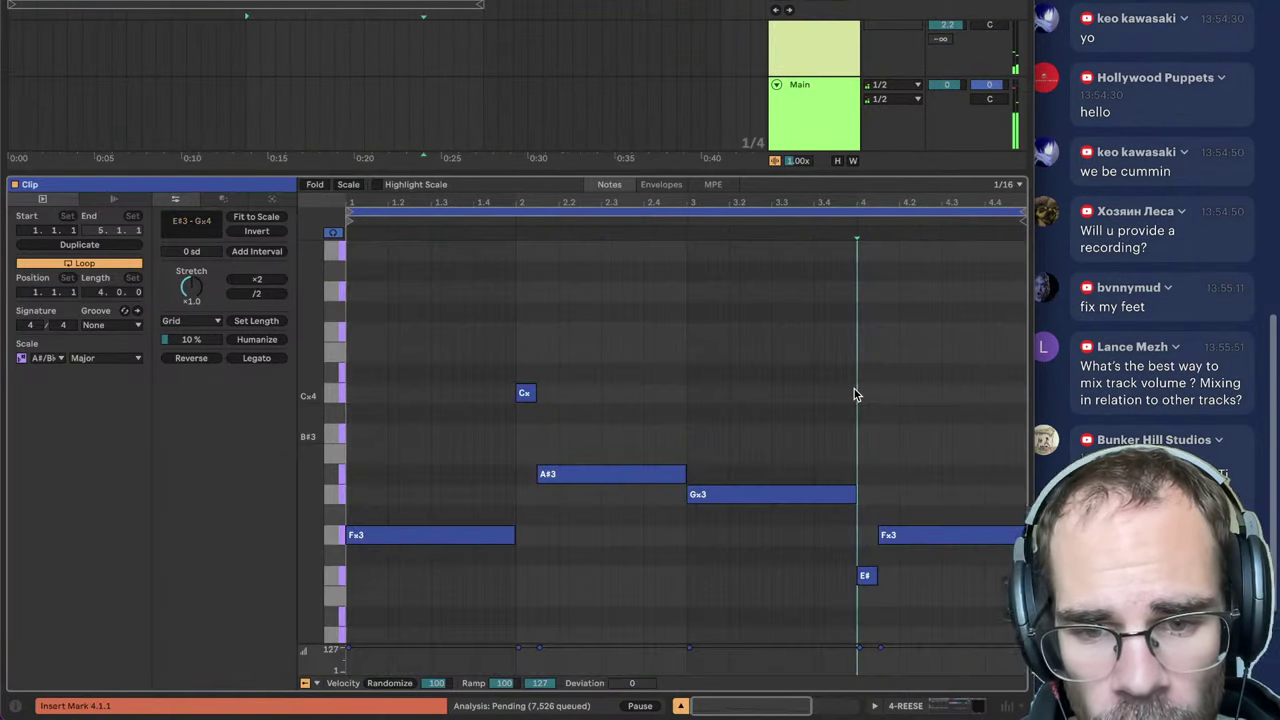
pyautogui.press('space')
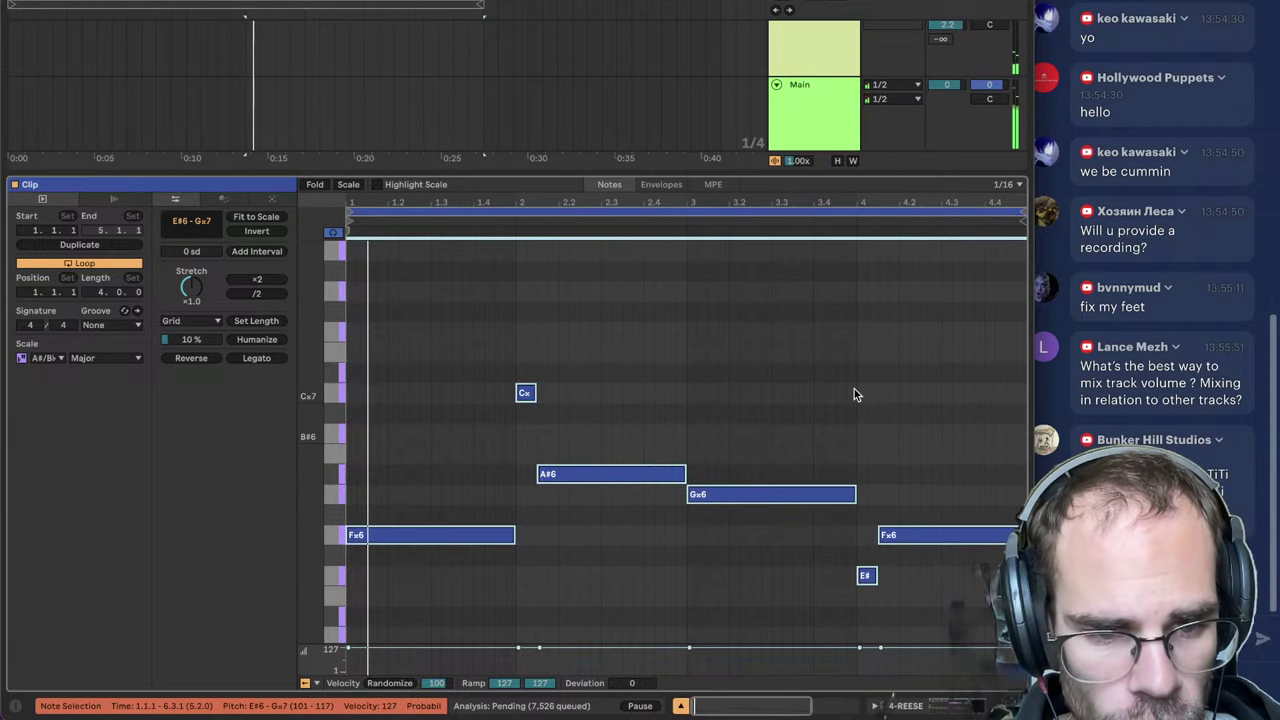
# Step: Transpose all notes of the REESE clip up by octaves and down a few semitones, to the A#6–C×8 range
pyautogui.hotkey('shift', 'Up')
pyautogui.hotkey('shift', 'Up')
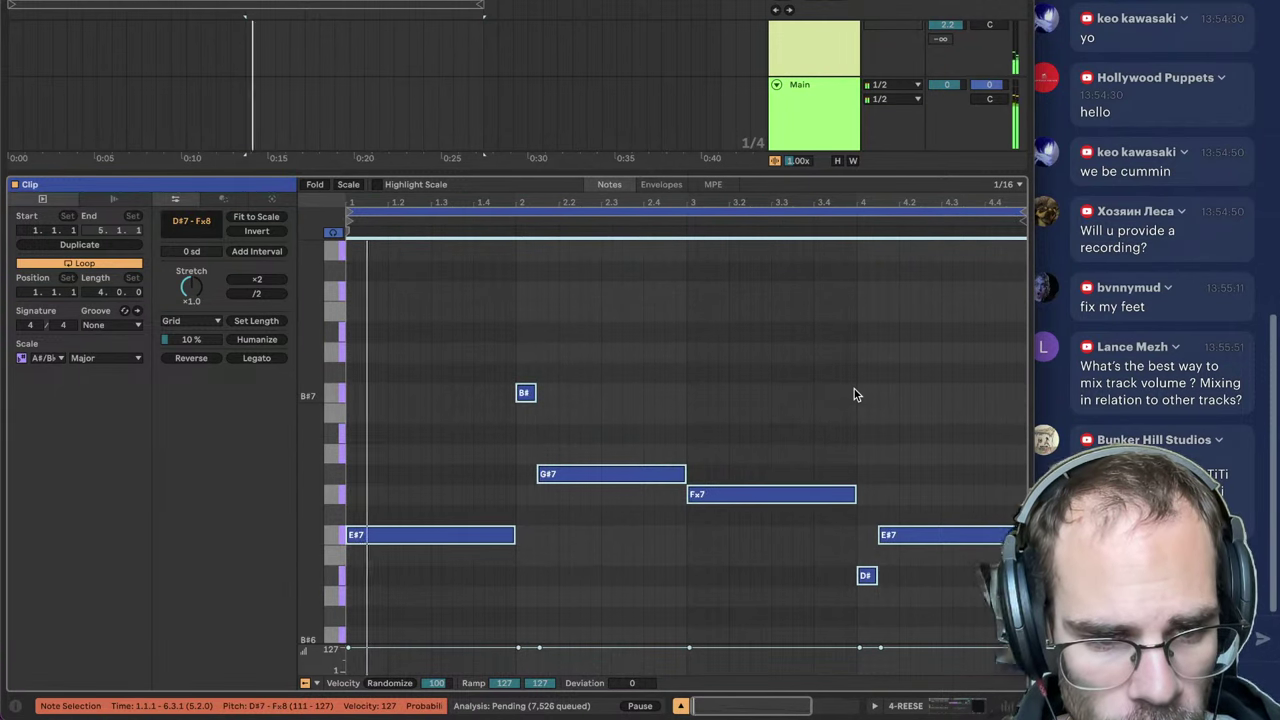
pyautogui.press('Down')
pyautogui.press('Down')
pyautogui.press('Down')
pyautogui.press('Down')
pyautogui.press('Down')
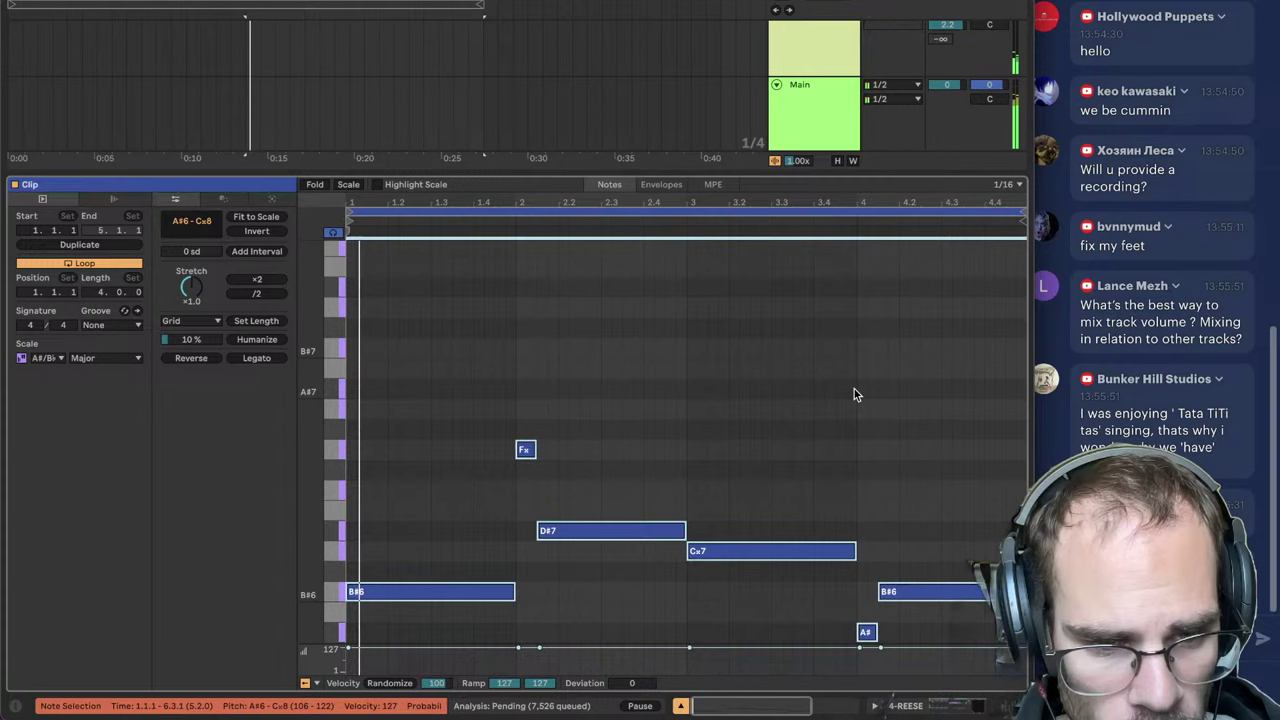
# Step: Set the REESE track's volume to 3.7 dB and its Fil Cutoff macro to 45
pyautogui.click(955, 706)
pyautogui.moveTo(949, 266); pyautogui.dragTo(949, 236)
pyautogui.click(837, 281)
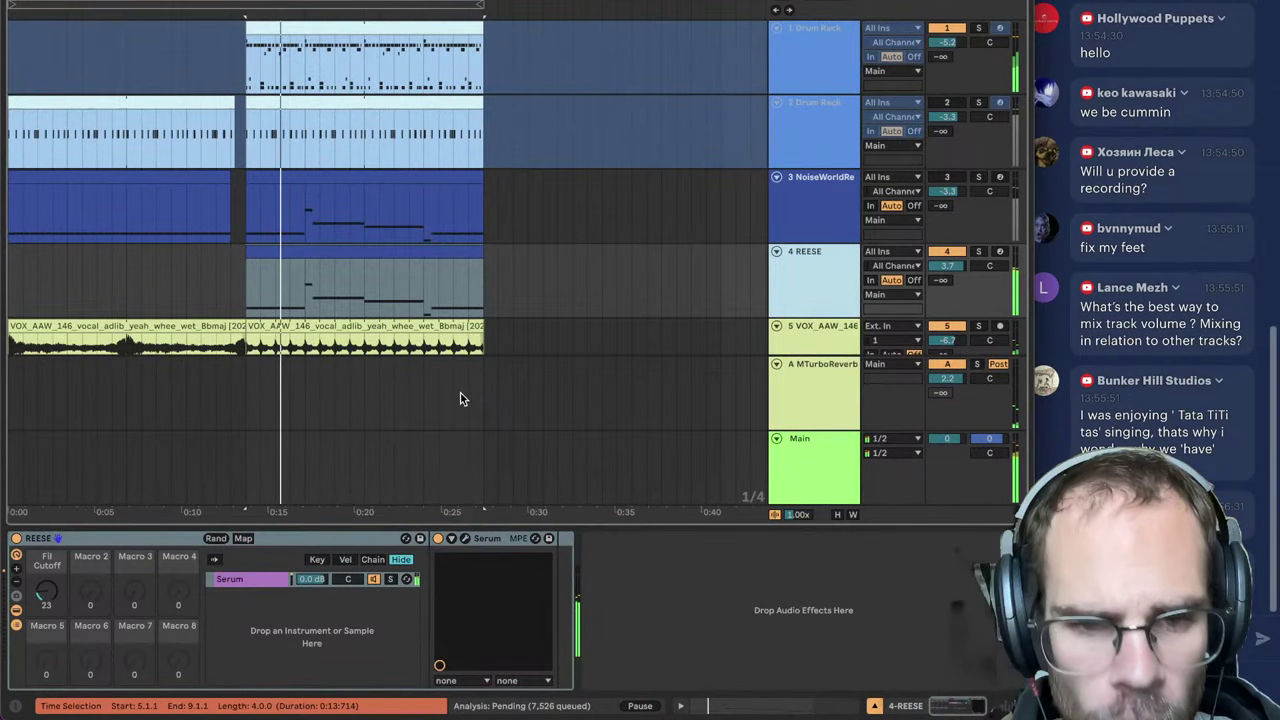
pyautogui.moveTo(46, 592); pyautogui.dragTo(46, 570)
# Step: In REESE's Serum, turn off BPM sync for LFO 2 and lower its rate to 0.000 Hz
pyautogui.click(465, 538)
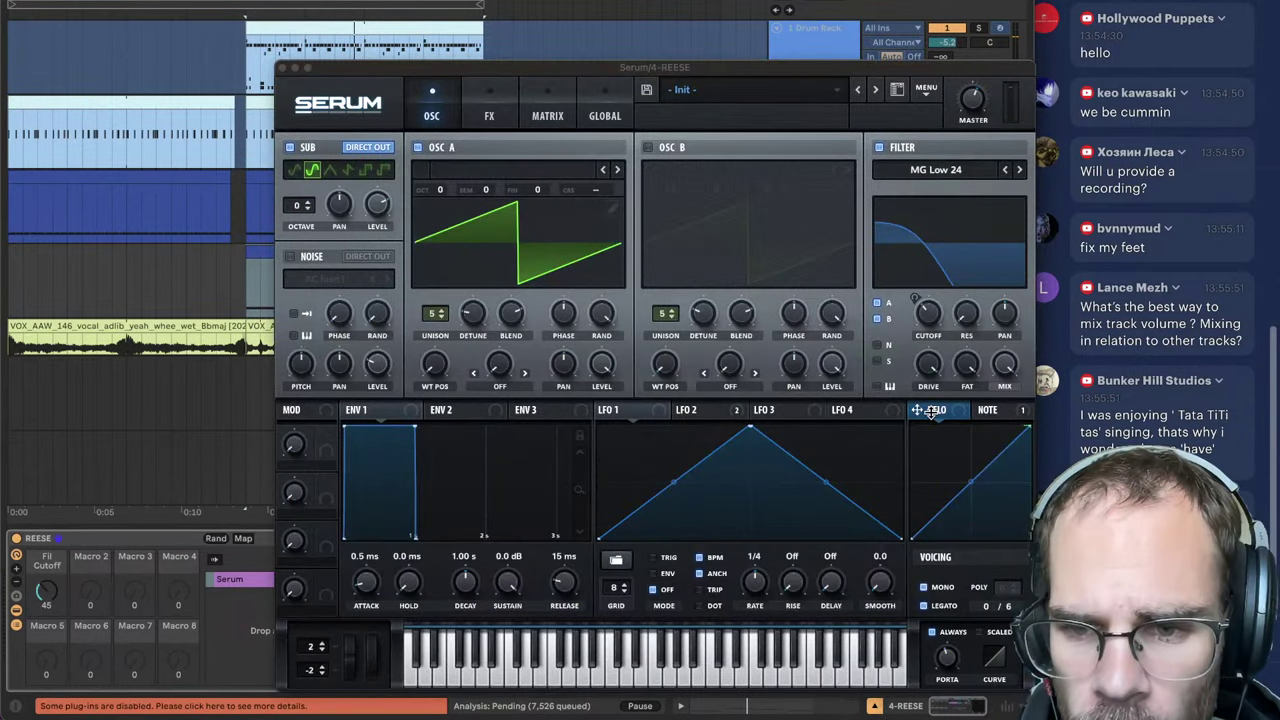
pyautogui.click(1000, 410)
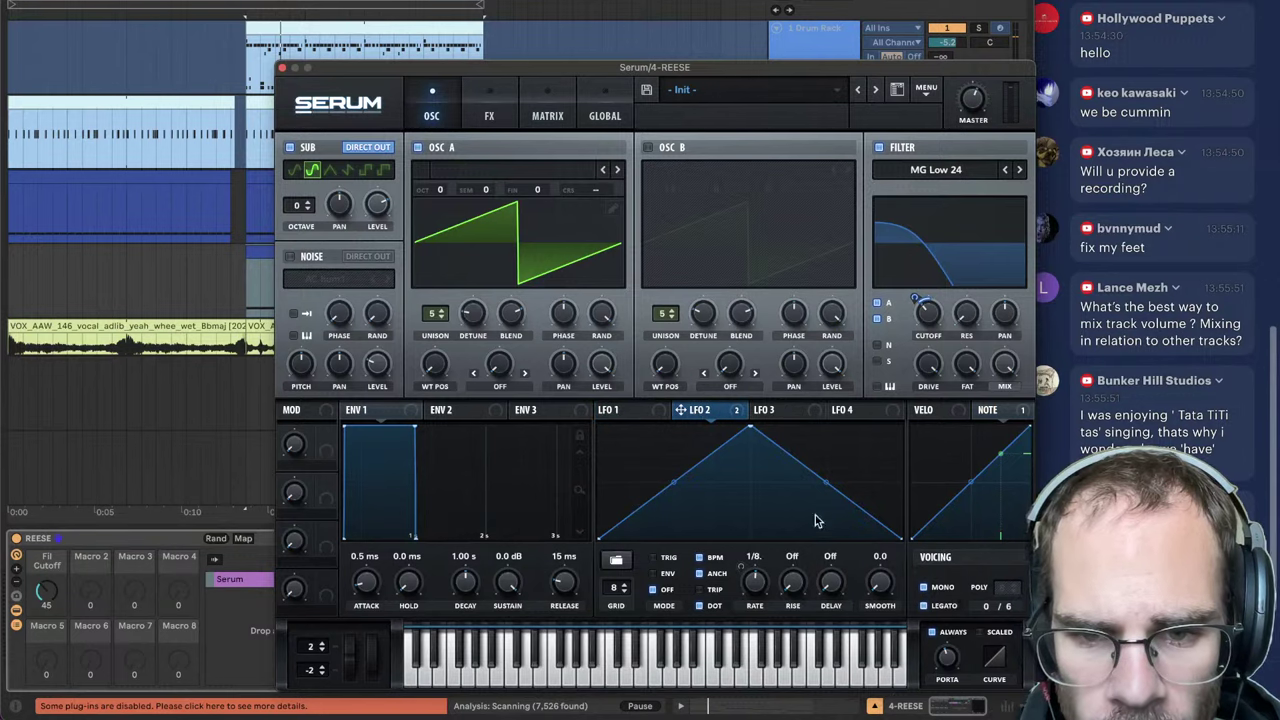
pyautogui.rightClick(716, 567)
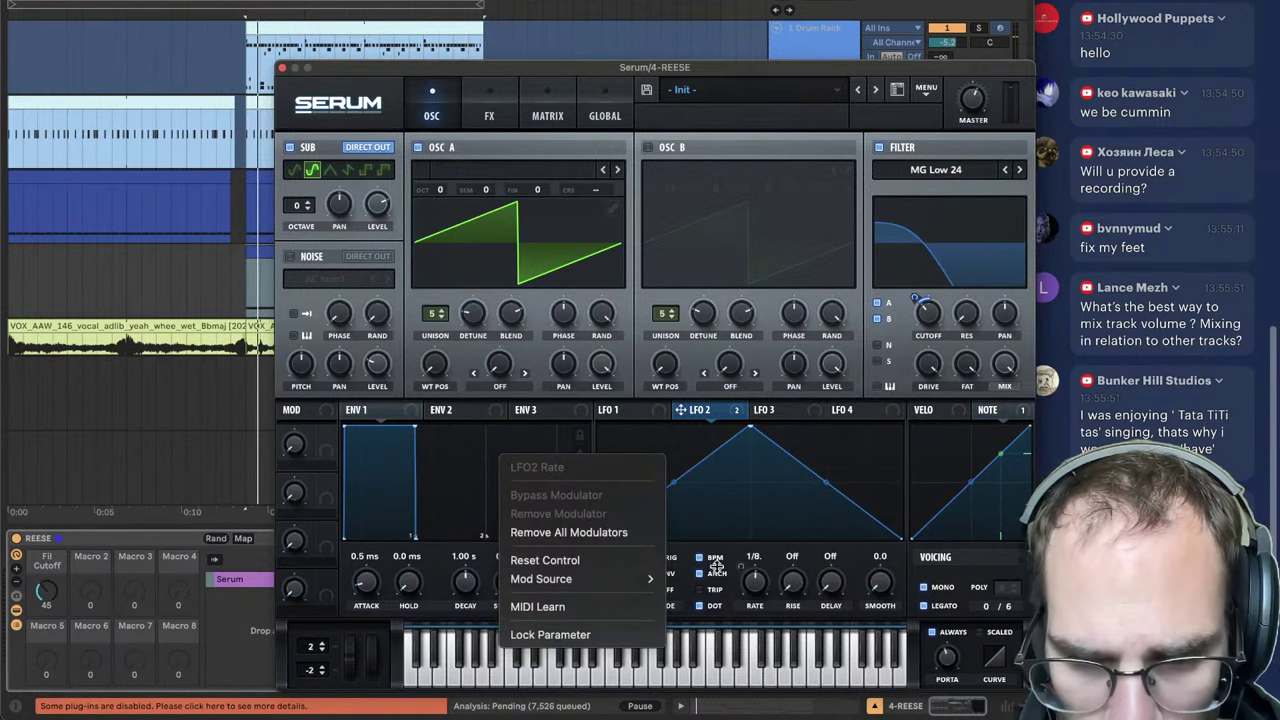
pyautogui.click(764, 580)
pyautogui.click(709, 559)
pyautogui.moveTo(757, 587); pyautogui.dragTo(750, 593)
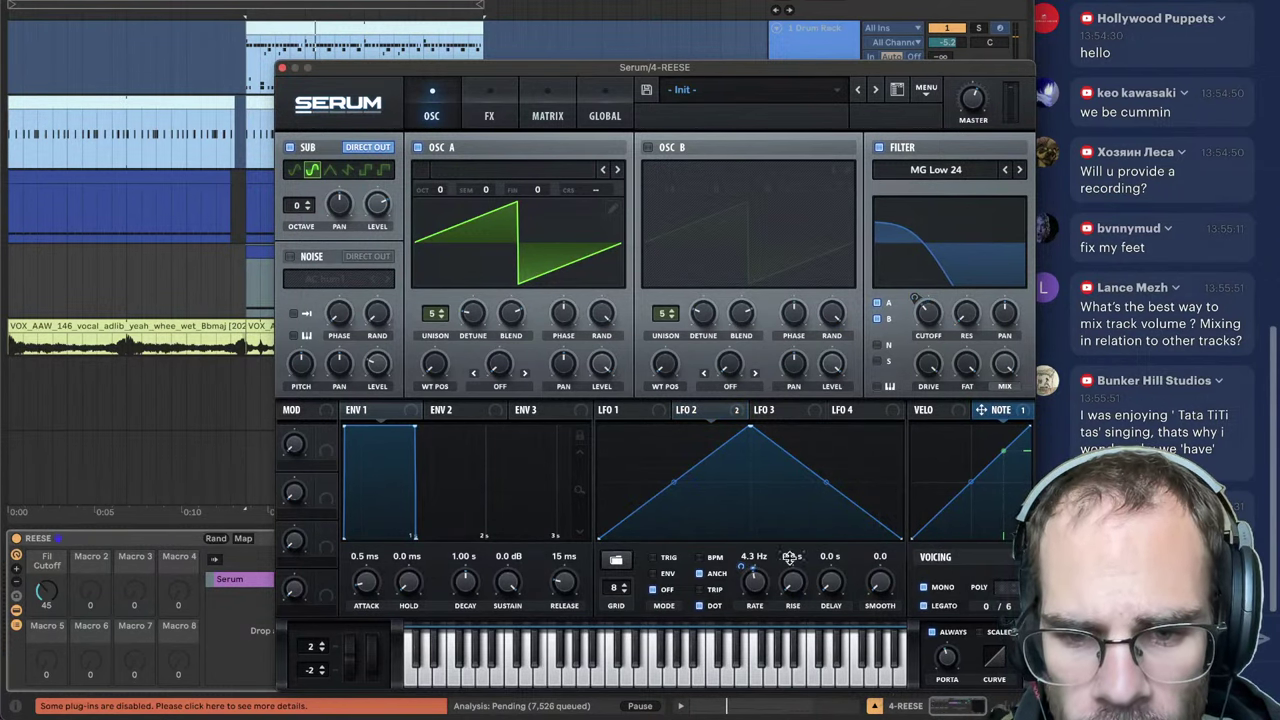
pyautogui.moveTo(755, 583)
pyautogui.mouseDown()
pyautogui.moveTo(750, 616)
pyautogui.moveTo(753, 602)
pyautogui.mouseUp()
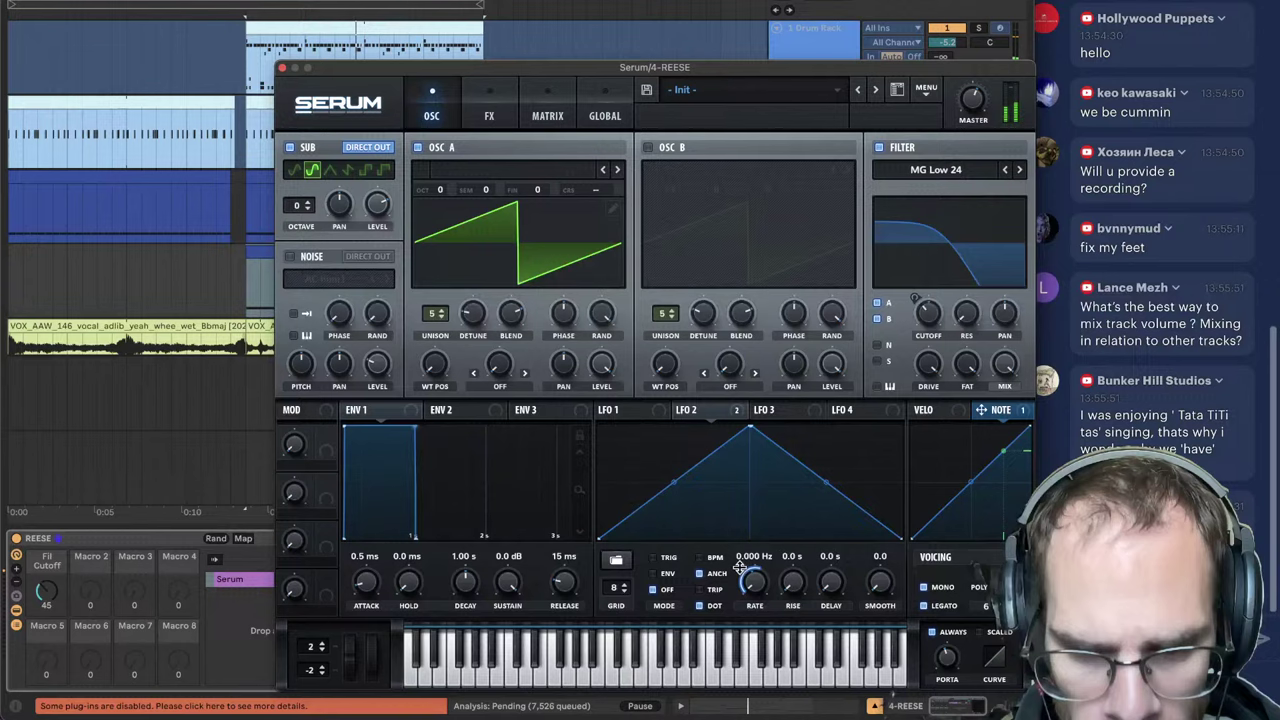
pyautogui.click(283, 68)
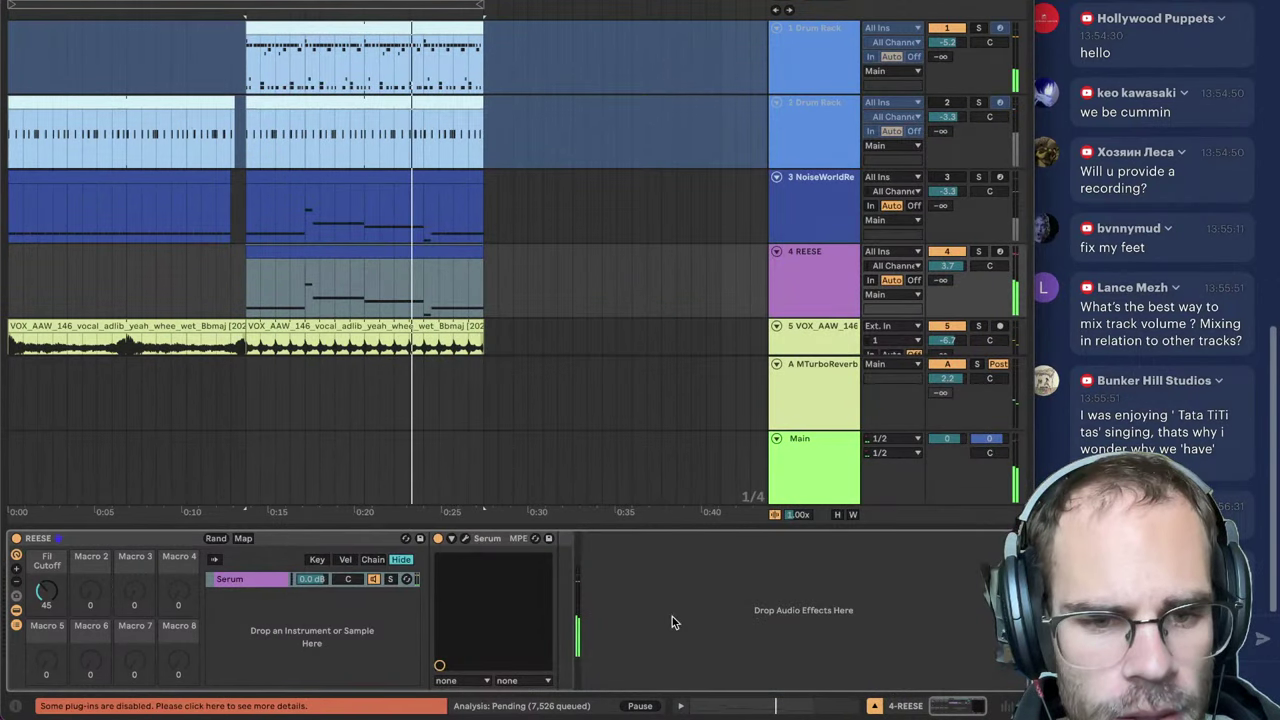
# Step: Load the [eliderp] - phat v3.1.adg rack from the browser onto REESE, play the section and show the rack's chain contents
pyautogui.press('space')
pyautogui.press('super+alt+b')
pyautogui.click(290, 298)
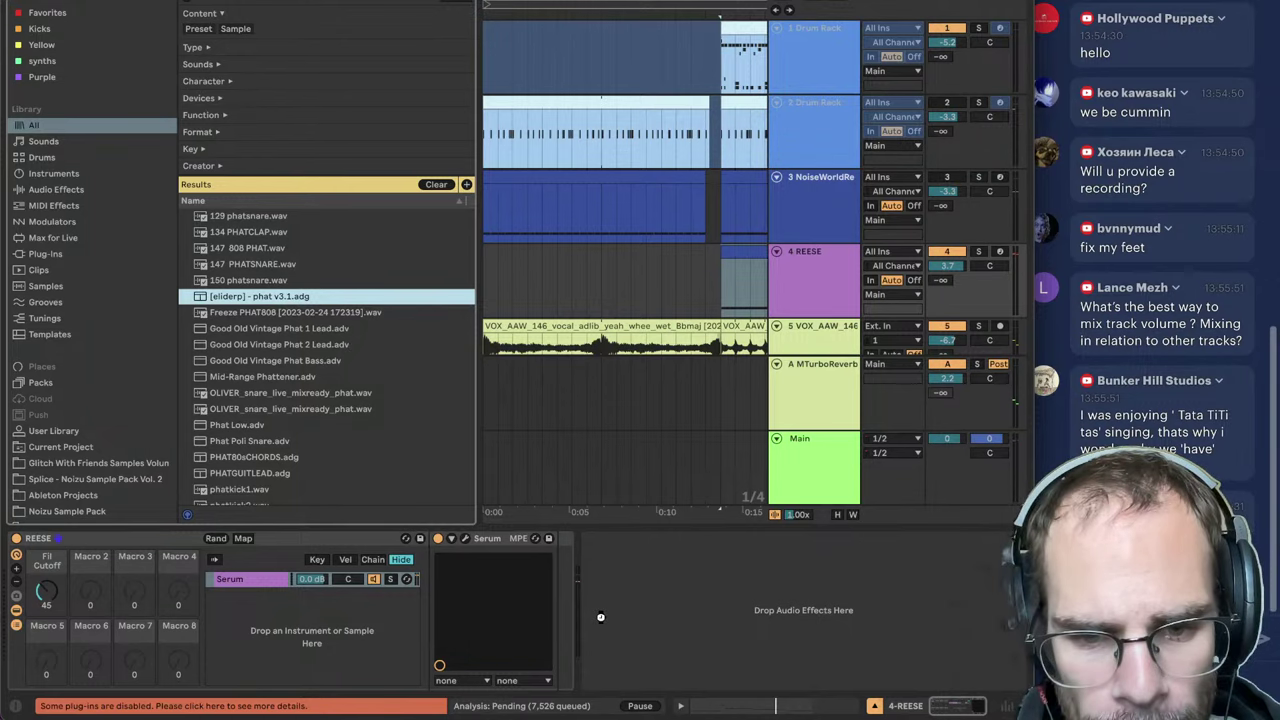
pyautogui.press('space')
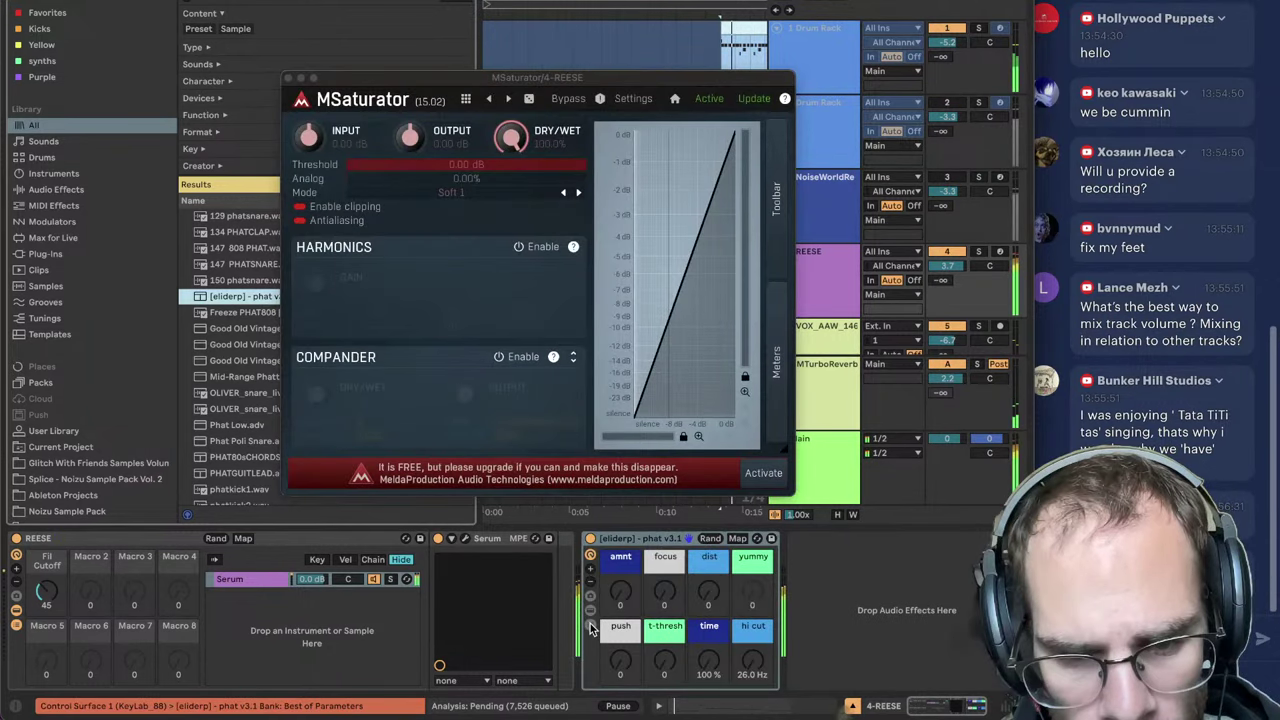
pyautogui.click(590, 627)
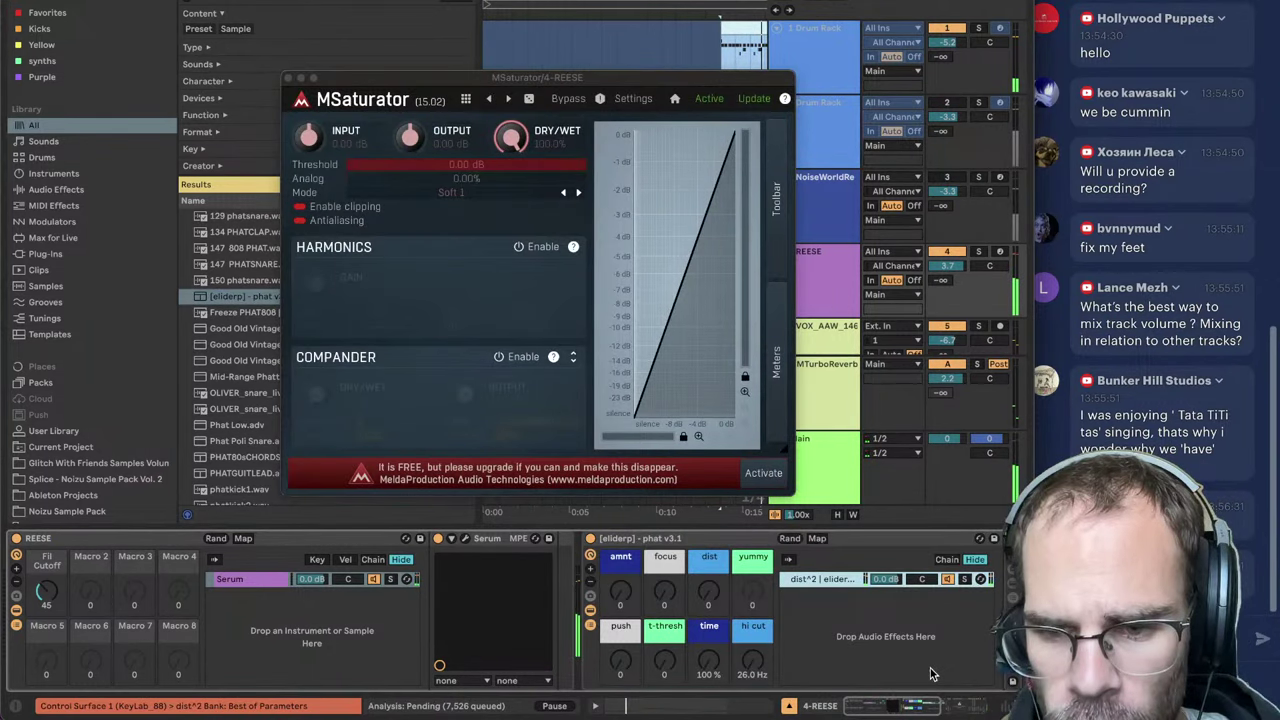
# Step: Set the phat rack's amnt macro to 79 and lower the REESE track's volume to -3.3 dB
pyautogui.hscroll(5, 930, 674)
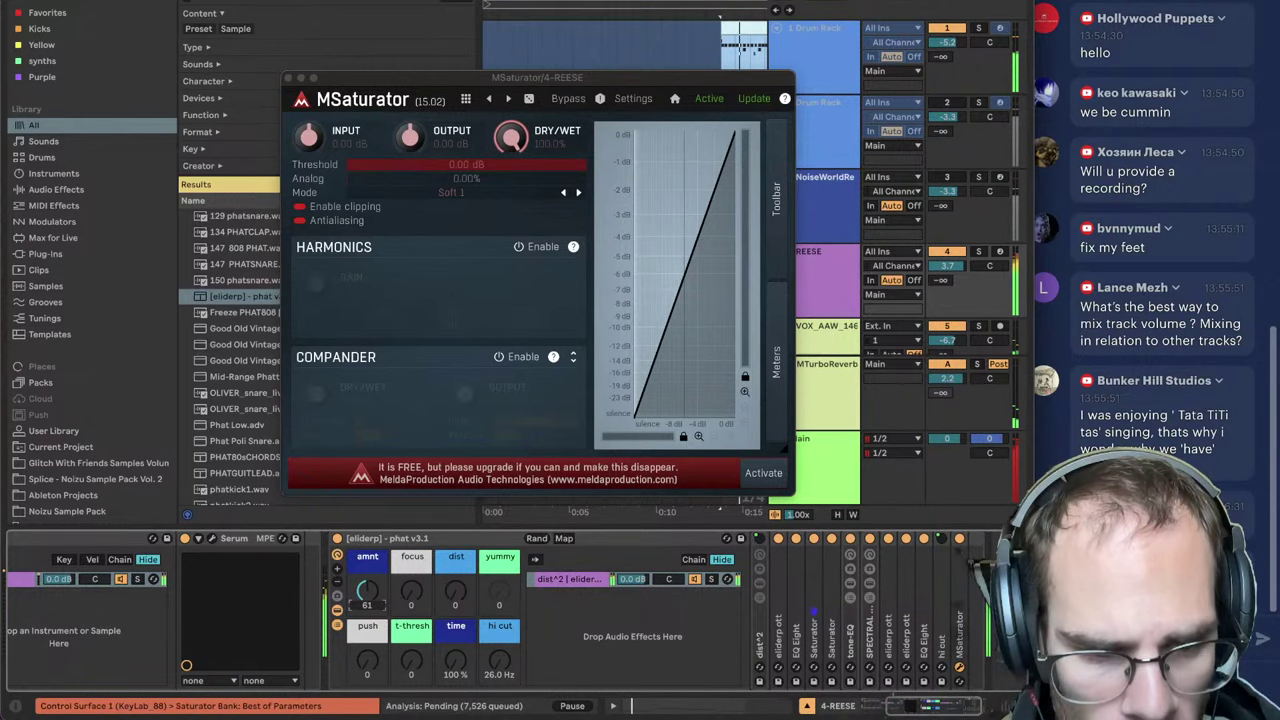
pyautogui.moveTo(367, 590); pyautogui.dragTo(367, 572)
pyautogui.press('alt+super+p')
pyautogui.moveTo(946, 266); pyautogui.dragTo(946, 292)
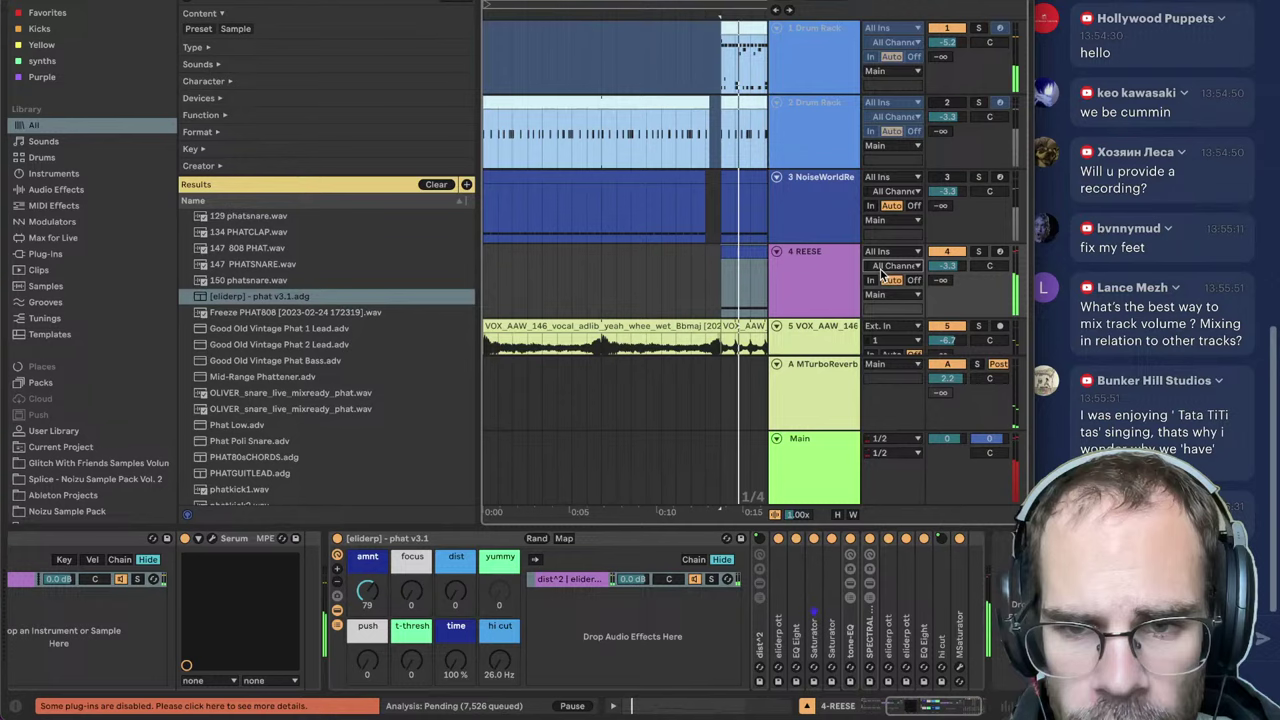
# Step: Fine-tune the filter cutoff in REESE's Serum and adjust how strongly LFO 2 modulates it
pyautogui.hotkey('ctrl', 'alt', 'p')
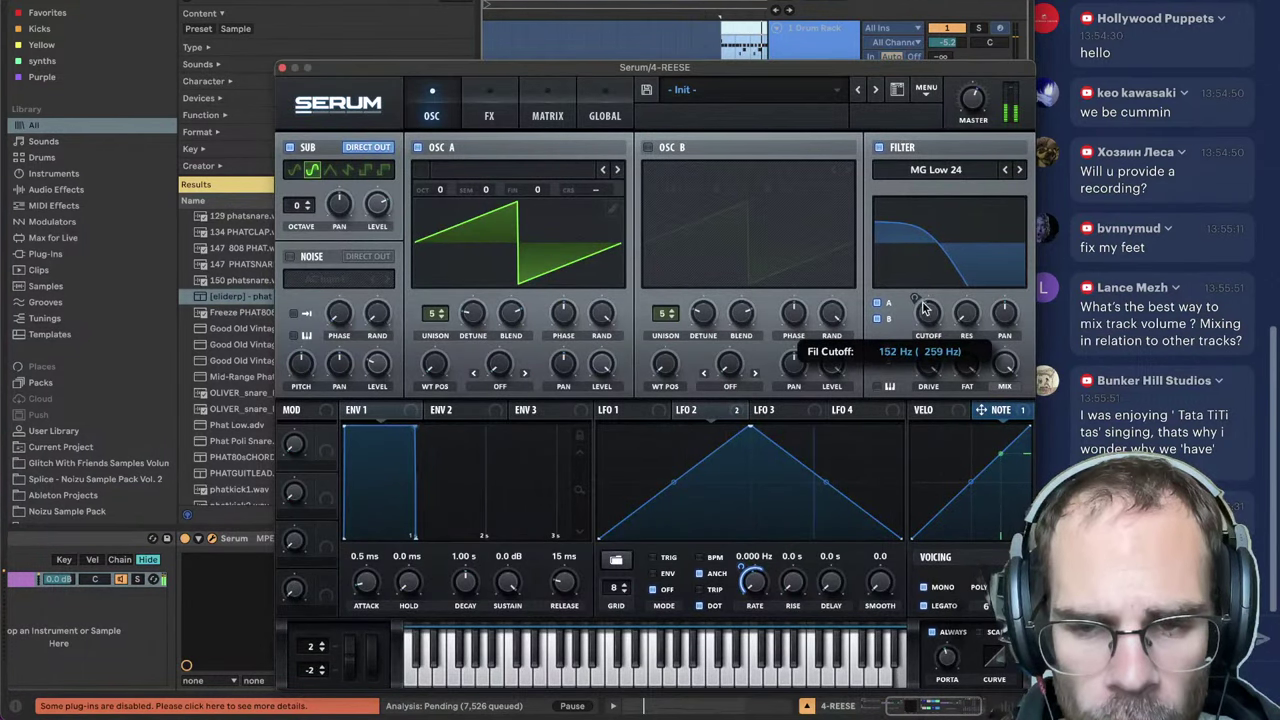
pyautogui.moveTo(925, 310)
pyautogui.mouseDown()
pyautogui.moveTo(951, 257)
pyautogui.moveTo(928, 295)
pyautogui.mouseUp()
pyautogui.click(282, 68)
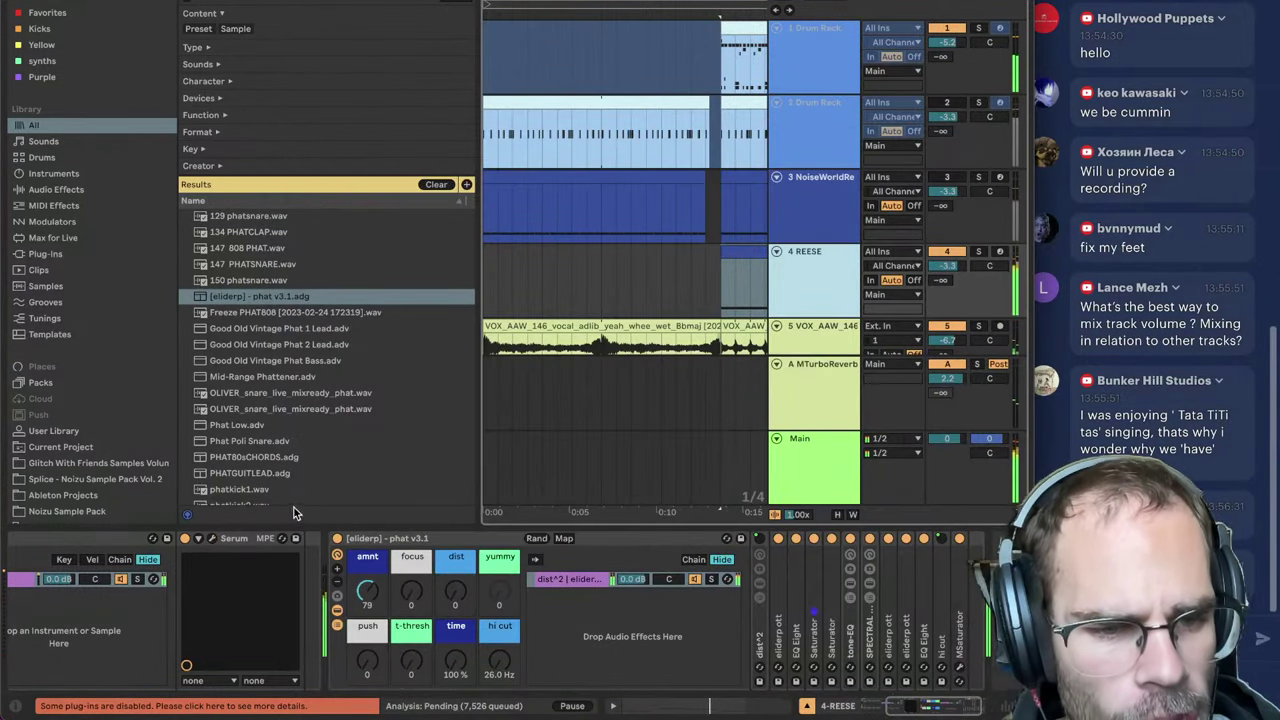
pyautogui.click(210, 538)
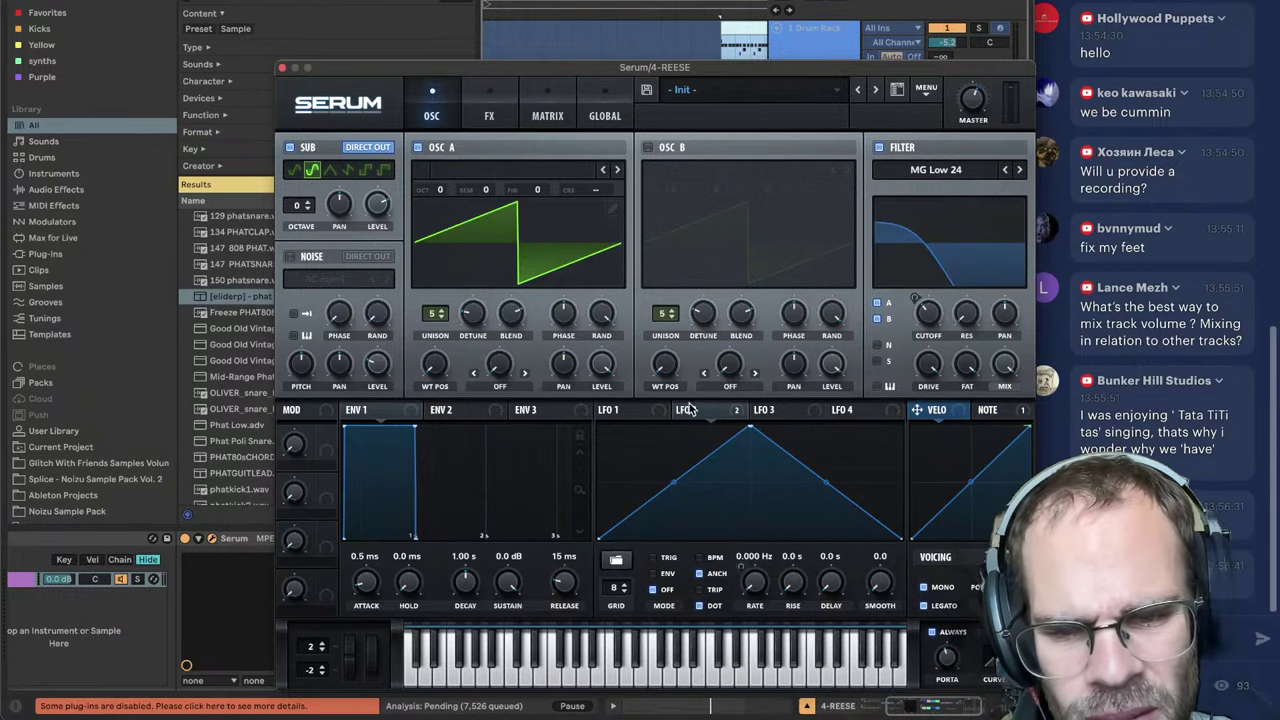
pyautogui.moveTo(688, 410); pyautogui.dragTo(940, 312)
pyautogui.moveTo(922, 303); pyautogui.dragTo(912, 315)
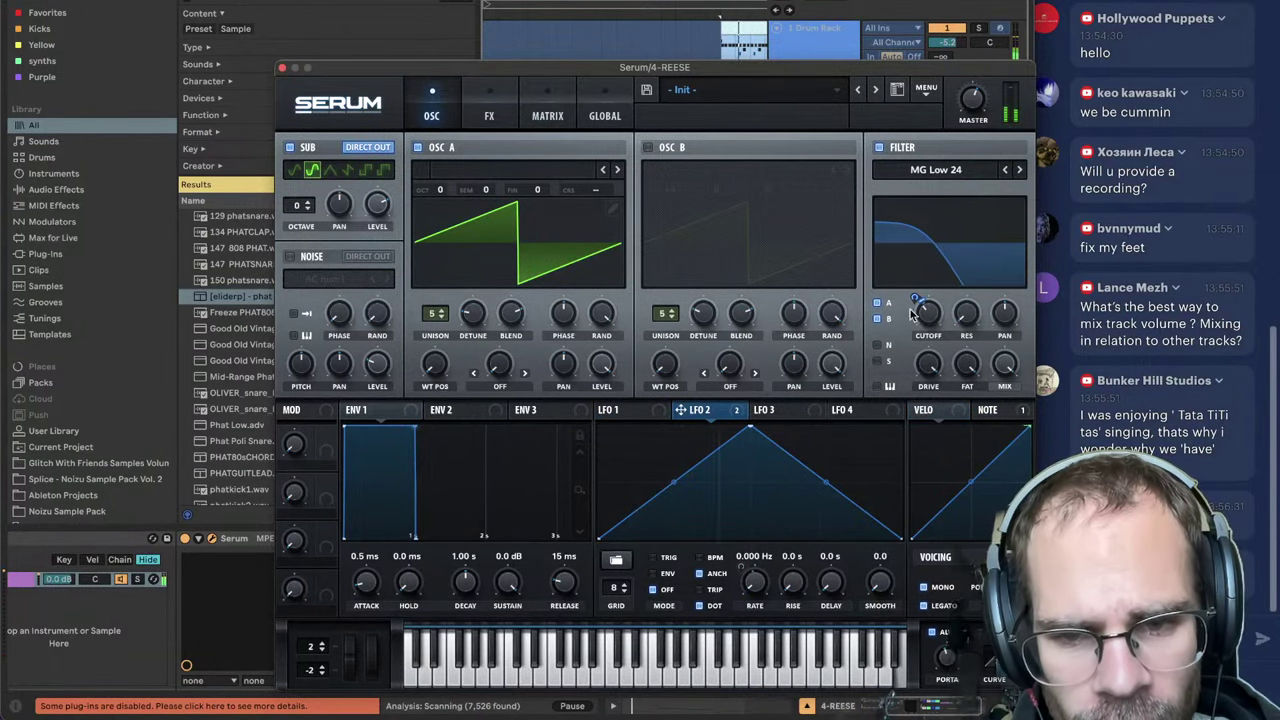
pyautogui.moveTo(925, 313)
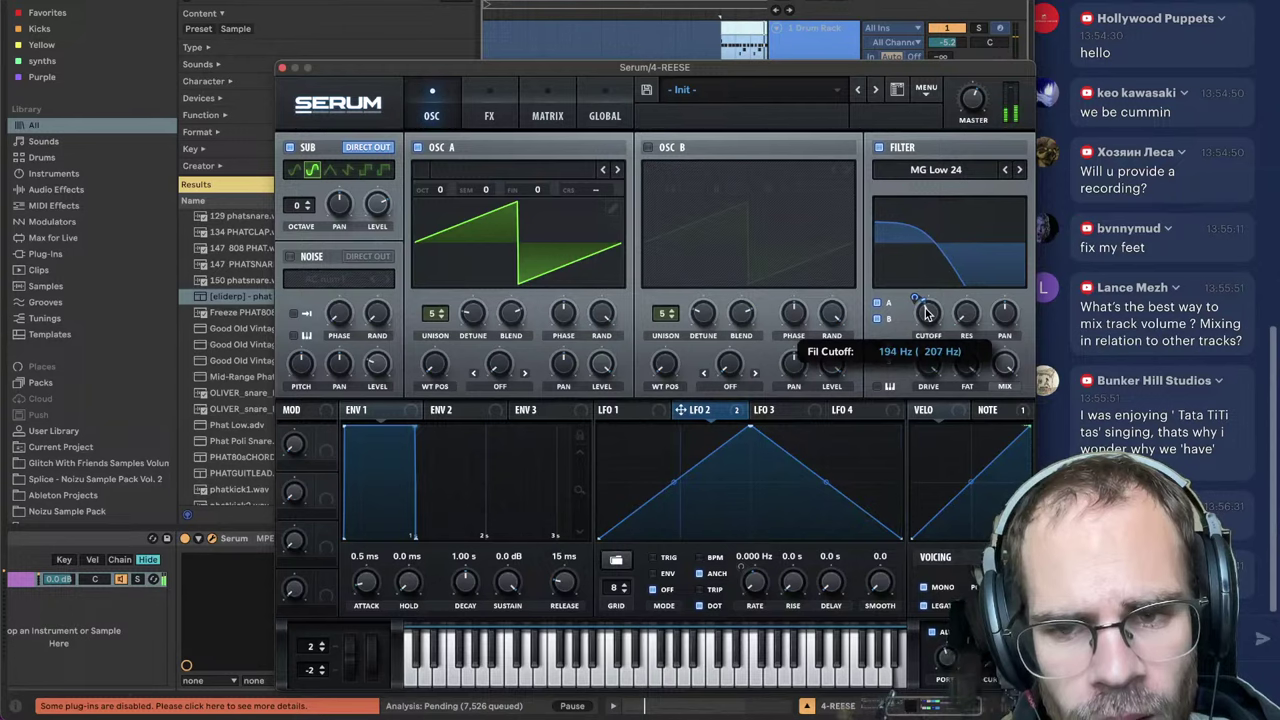
pyautogui.press('super+alt+p')
# Step: Hide the browser, mute REESE, and unmute and select NoiseWorldReese with its volume at -0.7 dB
pyautogui.press('super+alt+b')
pyautogui.click(959, 252)
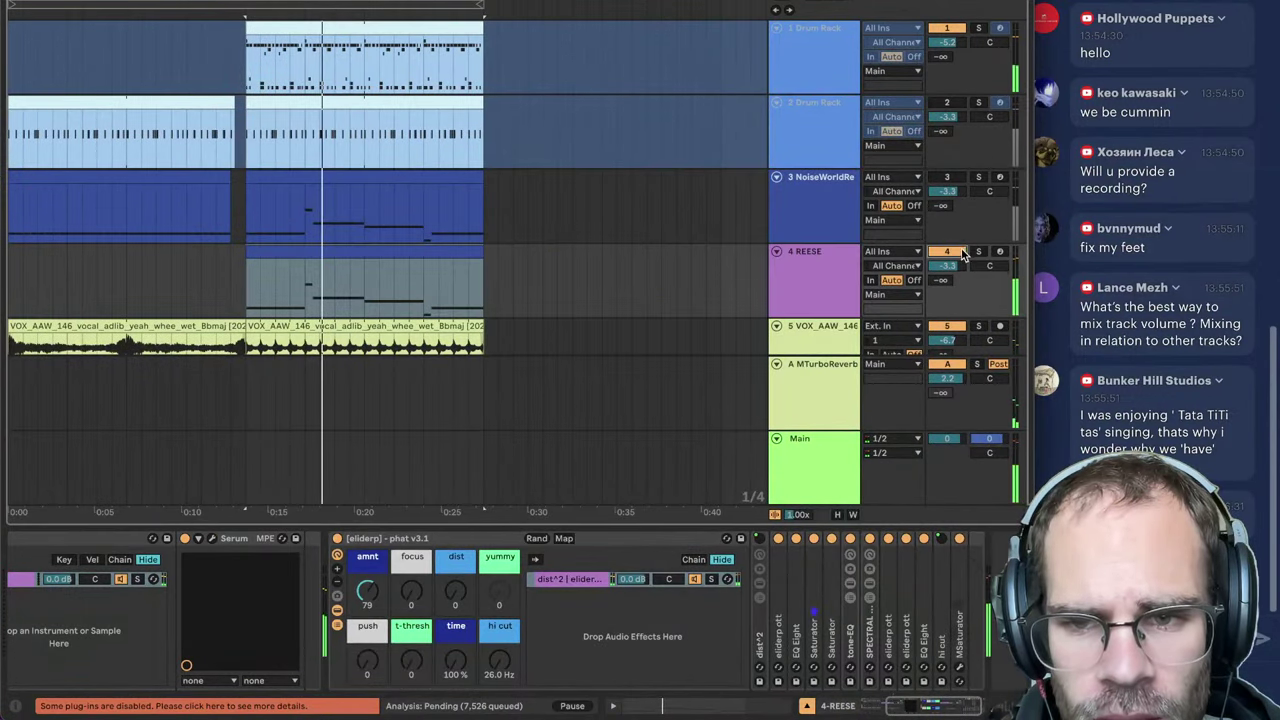
pyautogui.click(947, 178)
pyautogui.click(800, 193)
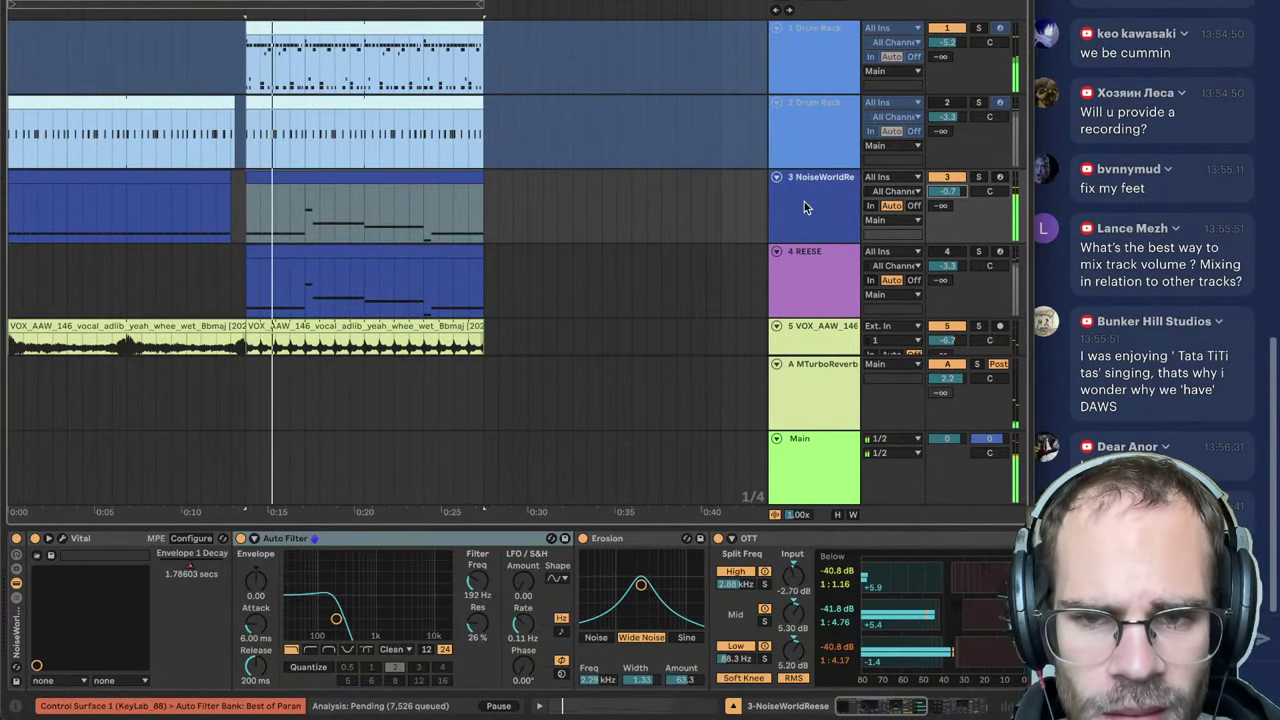
# Step: Try different Auto Filter frequencies on NoiseWorldReese during playback, and show the automation lanes for the second section
pyautogui.moveTo(337, 619); pyautogui.dragTo(338, 646)
pyautogui.press('space')
pyautogui.click(291, 175)
pyautogui.scroll(3, 437, 210)
pyautogui.hscroll(-3, 437, 210)
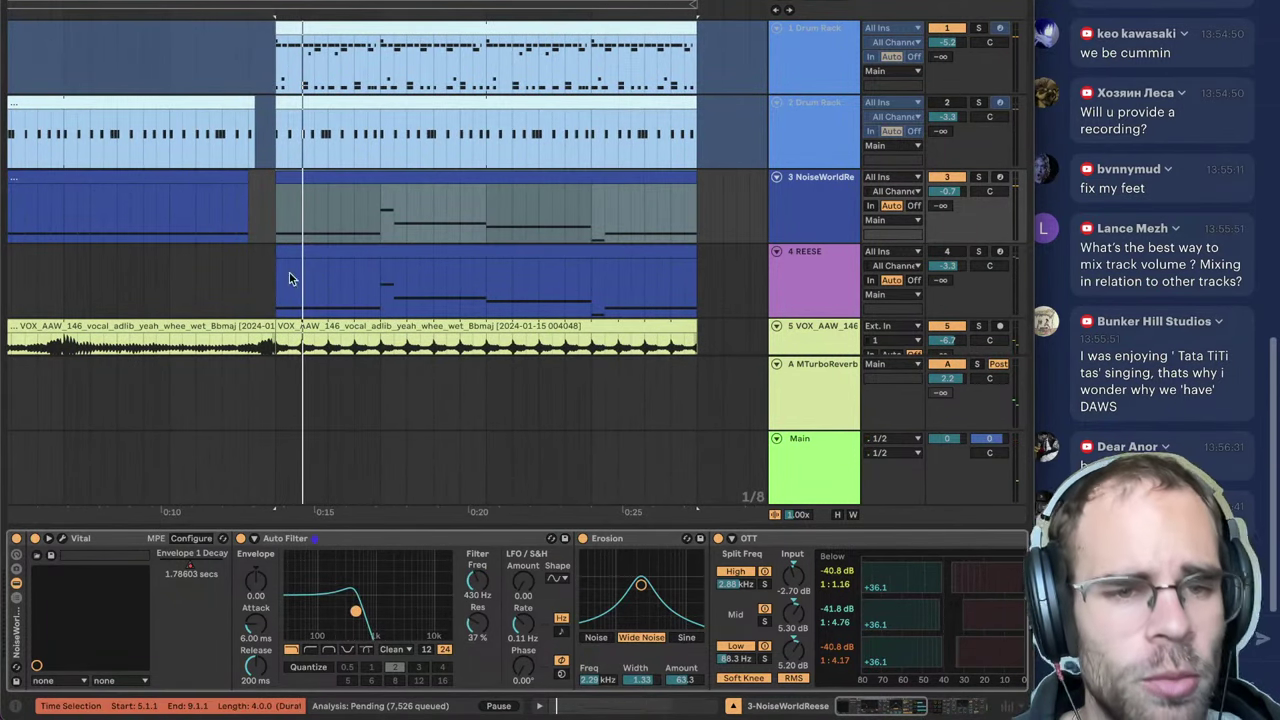
pyautogui.press('a')
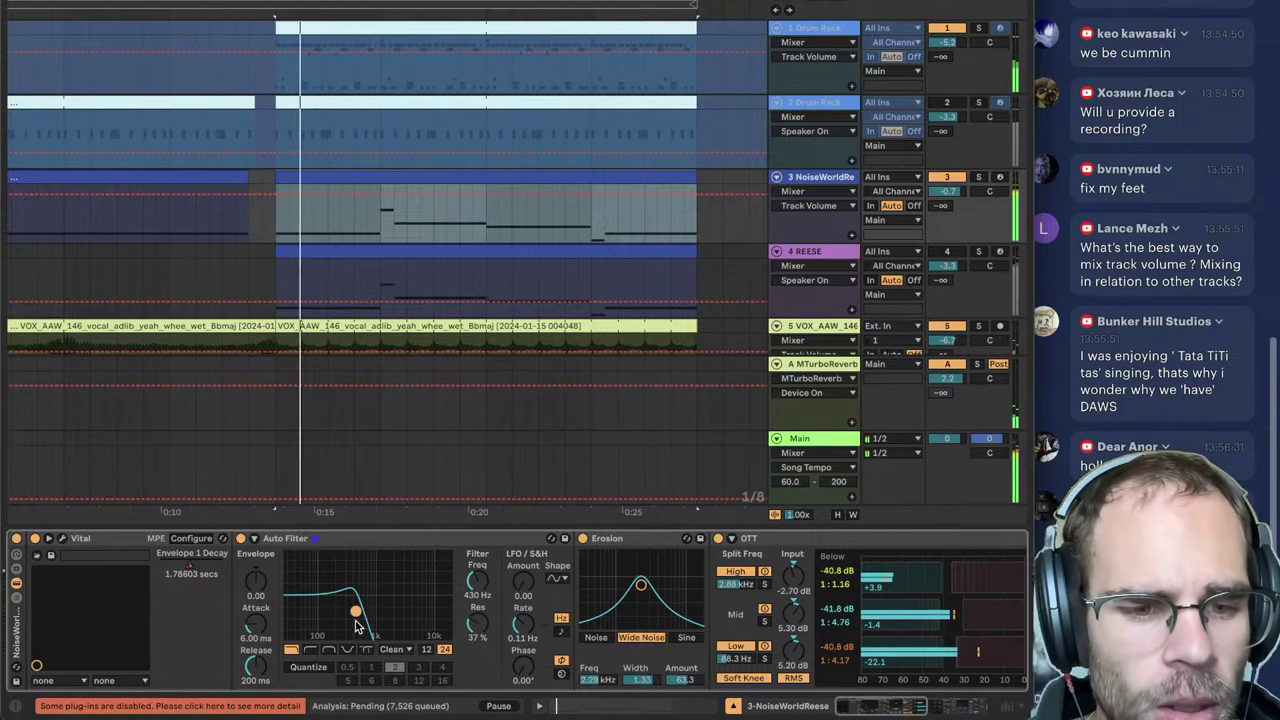
pyautogui.moveTo(357, 627)
pyautogui.mouseDown()
pyautogui.moveTo(404, 634)
pyautogui.moveTo(345, 624)
pyautogui.moveTo(382, 622)
pyautogui.mouseUp()
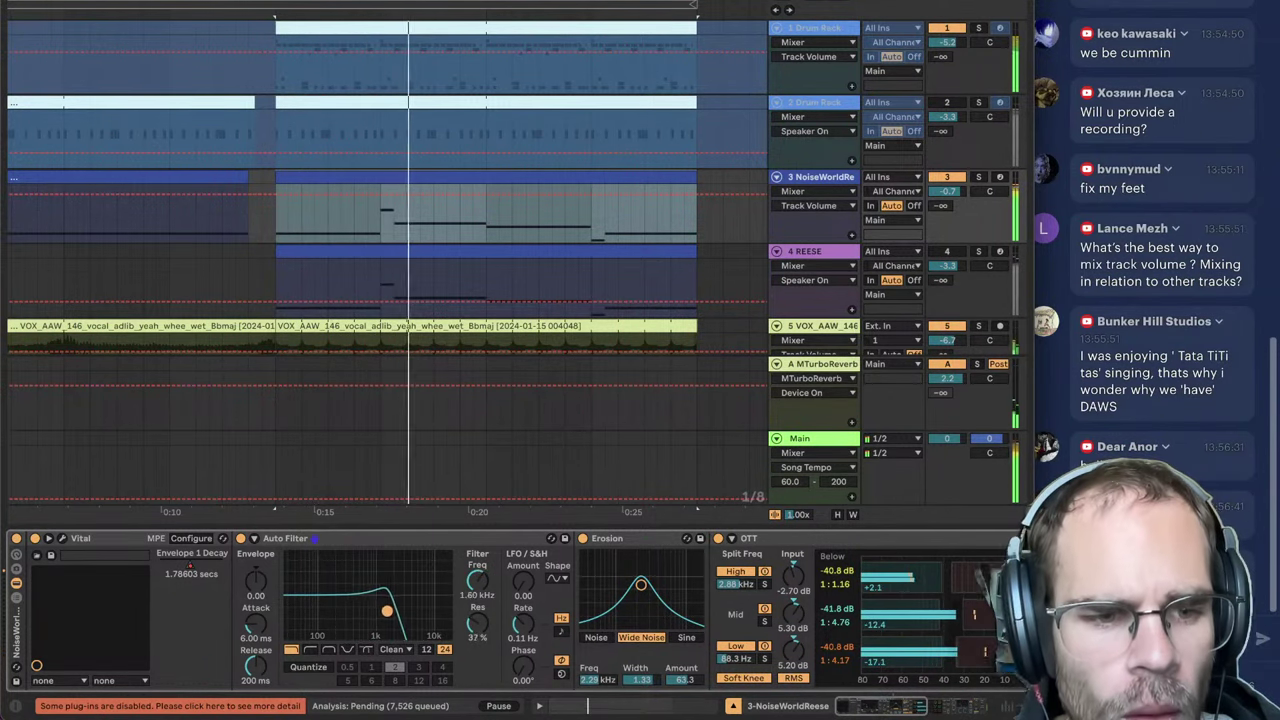
# Step: In NoiseWorldReese's Vital, raise Envelope 1's sustain to maximum and turn off Filter 1
pyautogui.click(63, 540)
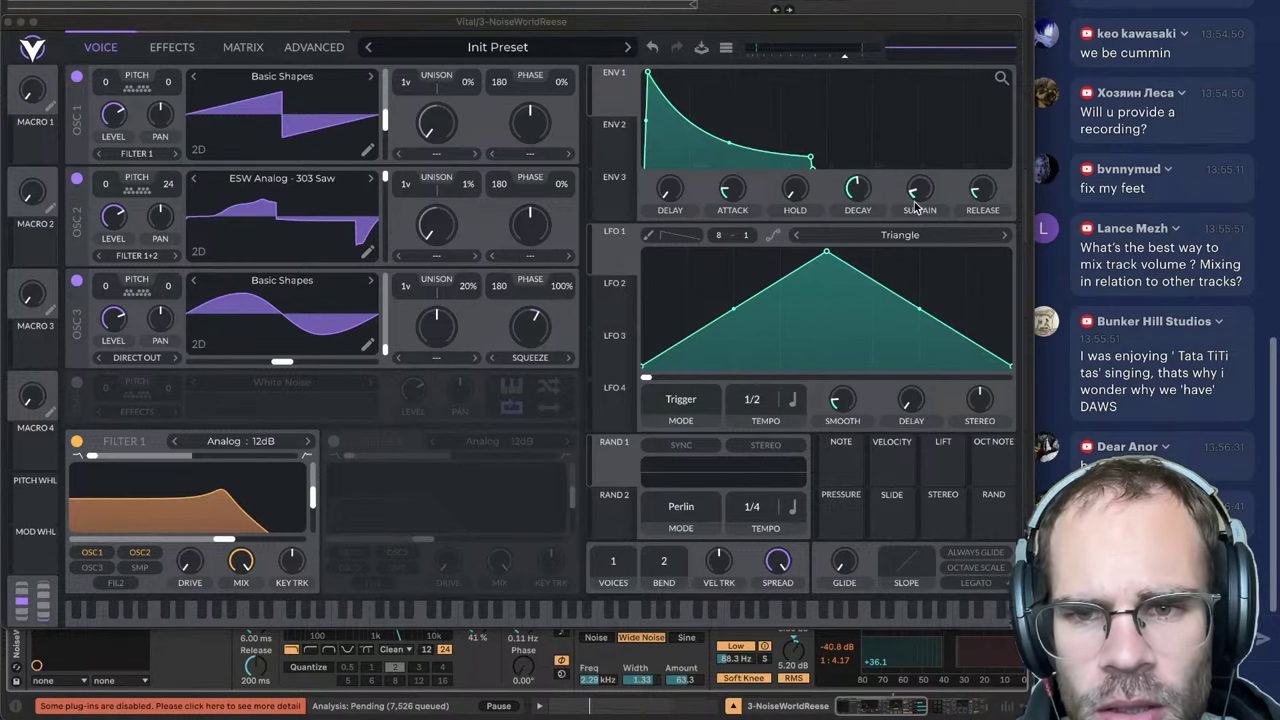
pyautogui.moveTo(916, 204); pyautogui.dragTo(916, 150)
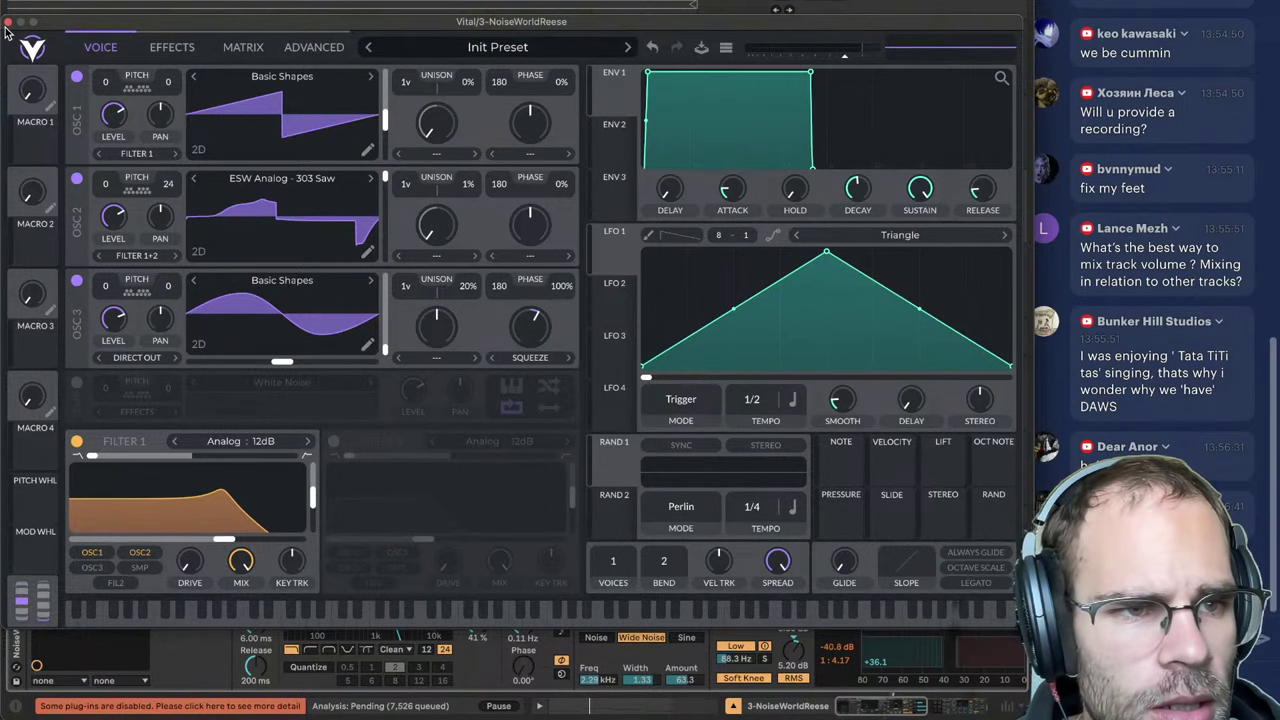
pyautogui.click(77, 441)
pyautogui.press('space')
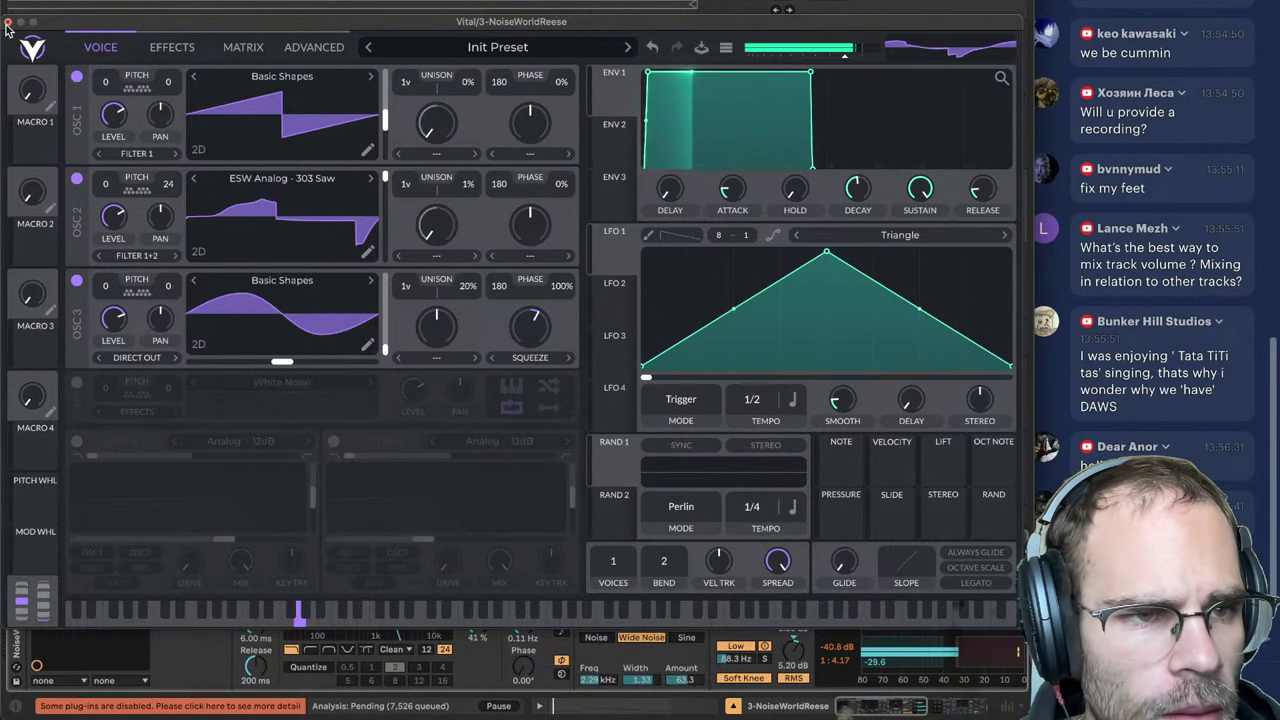
pyautogui.click(8, 22)
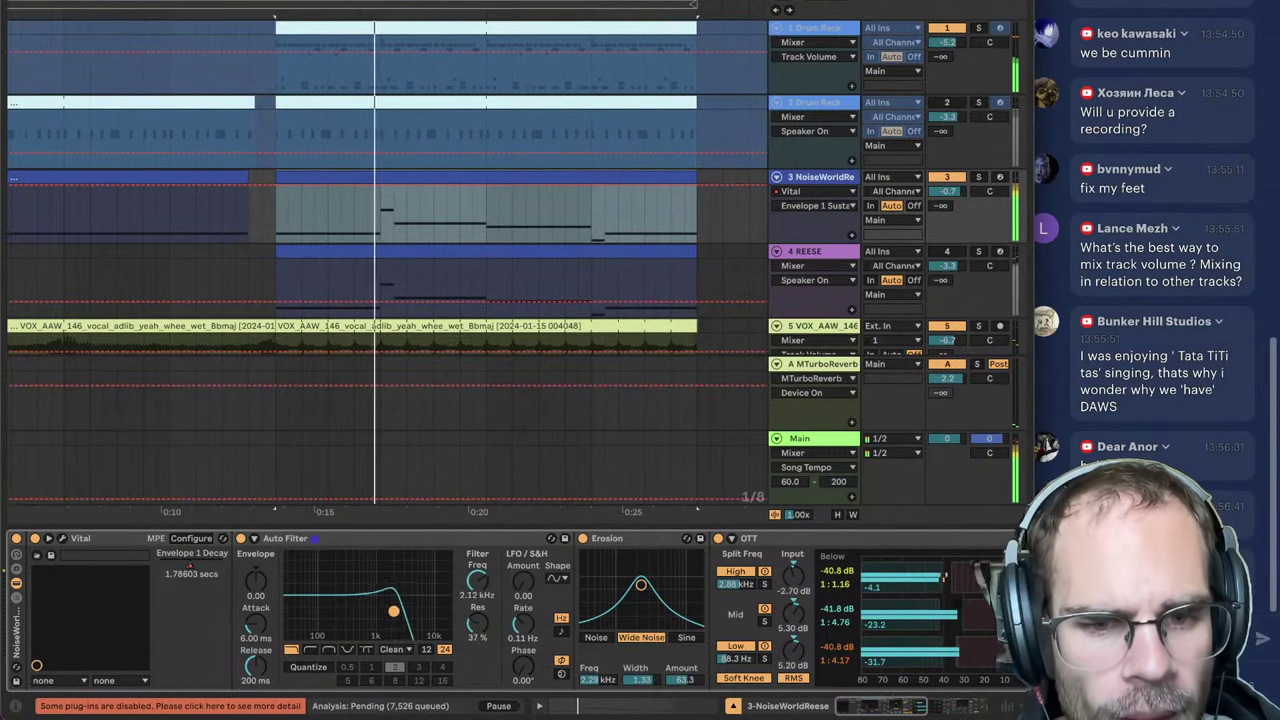
# Step: Turn off the Erosion effect on NoiseWorldReese and play the section without it
pyautogui.press('space')
pyautogui.click(583, 539)
pyautogui.press('space')
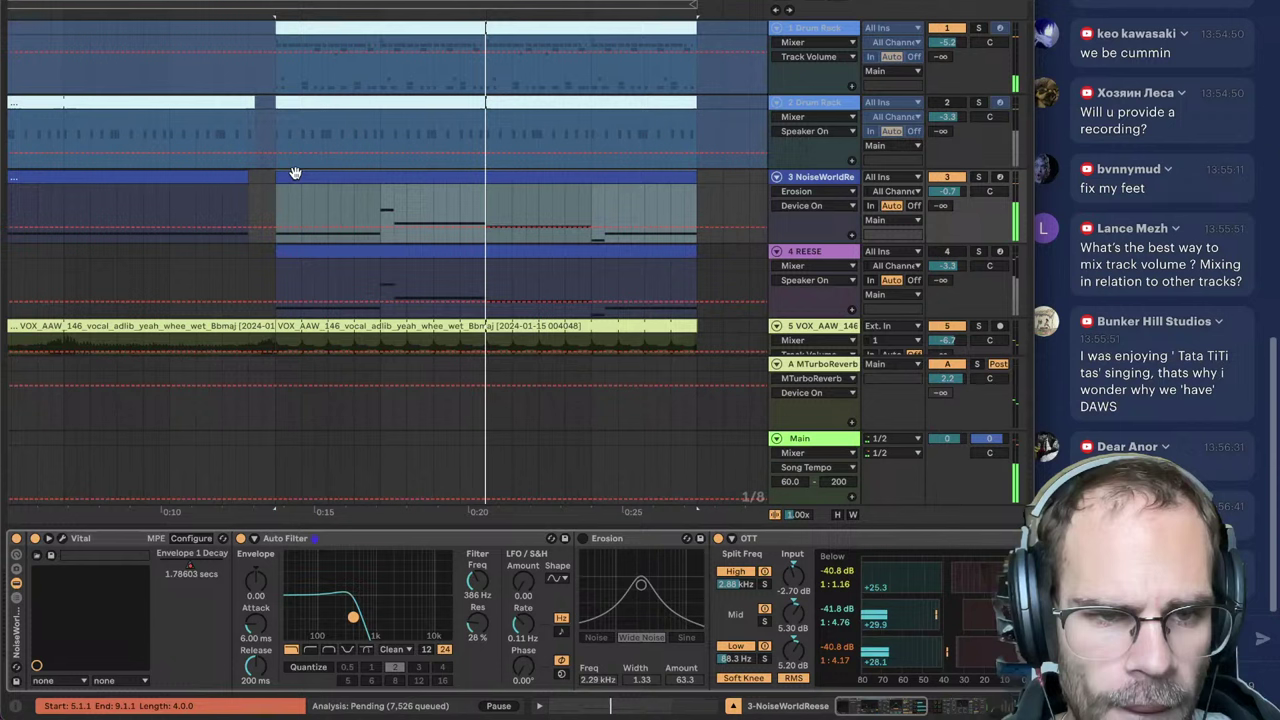
# Step: Record a moving Auto Filter frequency sweep as automation on NoiseWorldReese across bars 5.1.1 to 9.1.1
pyautogui.press('space')
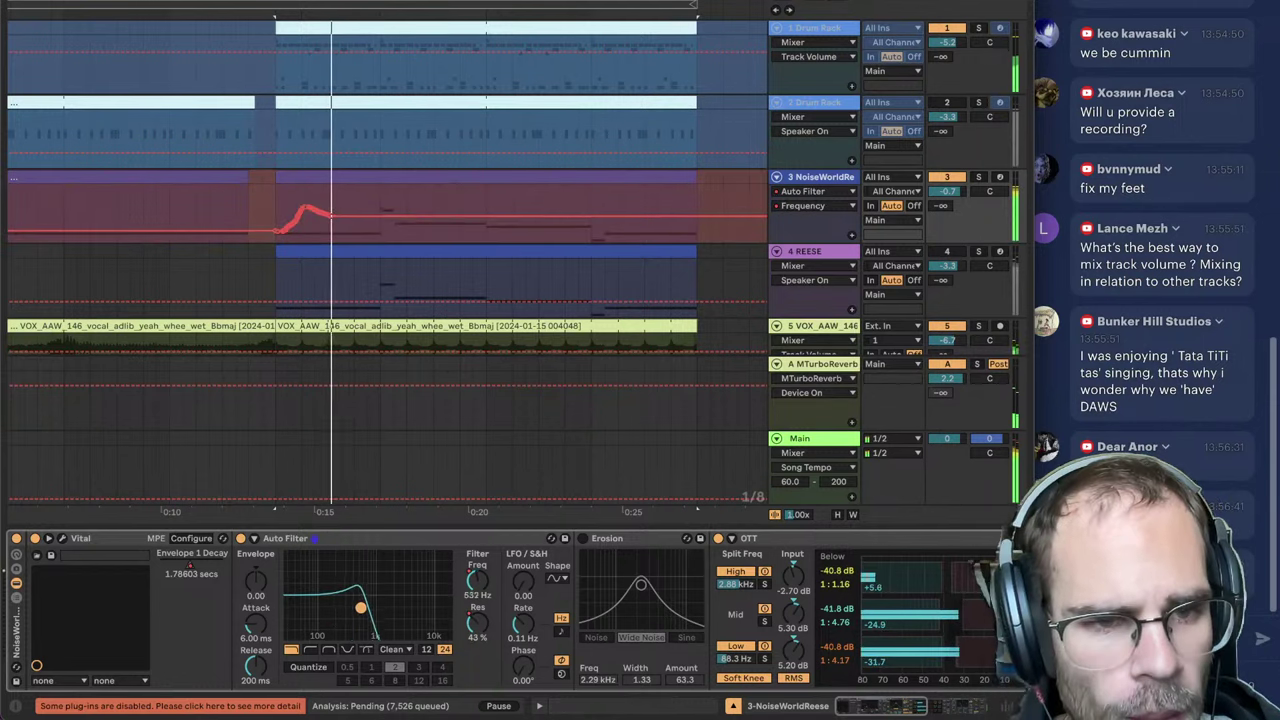
pyautogui.moveTo(360, 606)
pyautogui.mouseDown()
pyautogui.moveTo(346, 612)
pyautogui.moveTo(374, 610)
pyautogui.moveTo(363, 610)
pyautogui.mouseUp()
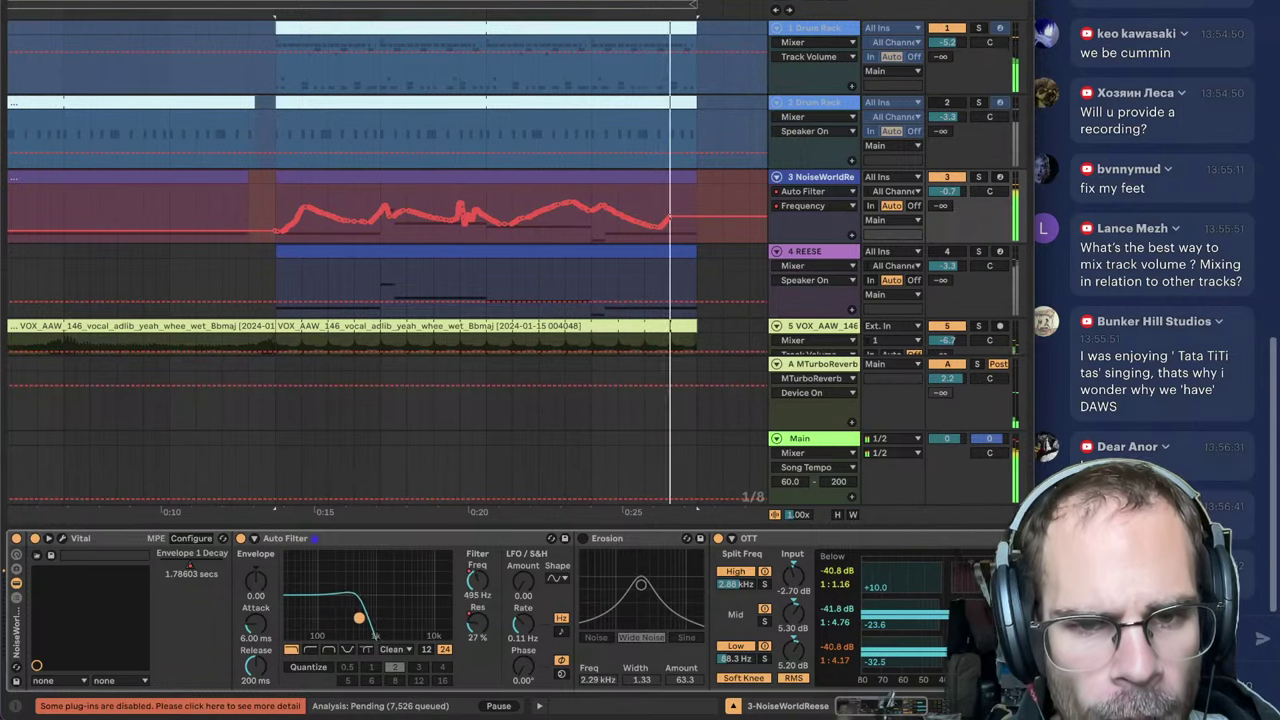
pyautogui.moveTo(388, 617); pyautogui.dragTo(409, 611)
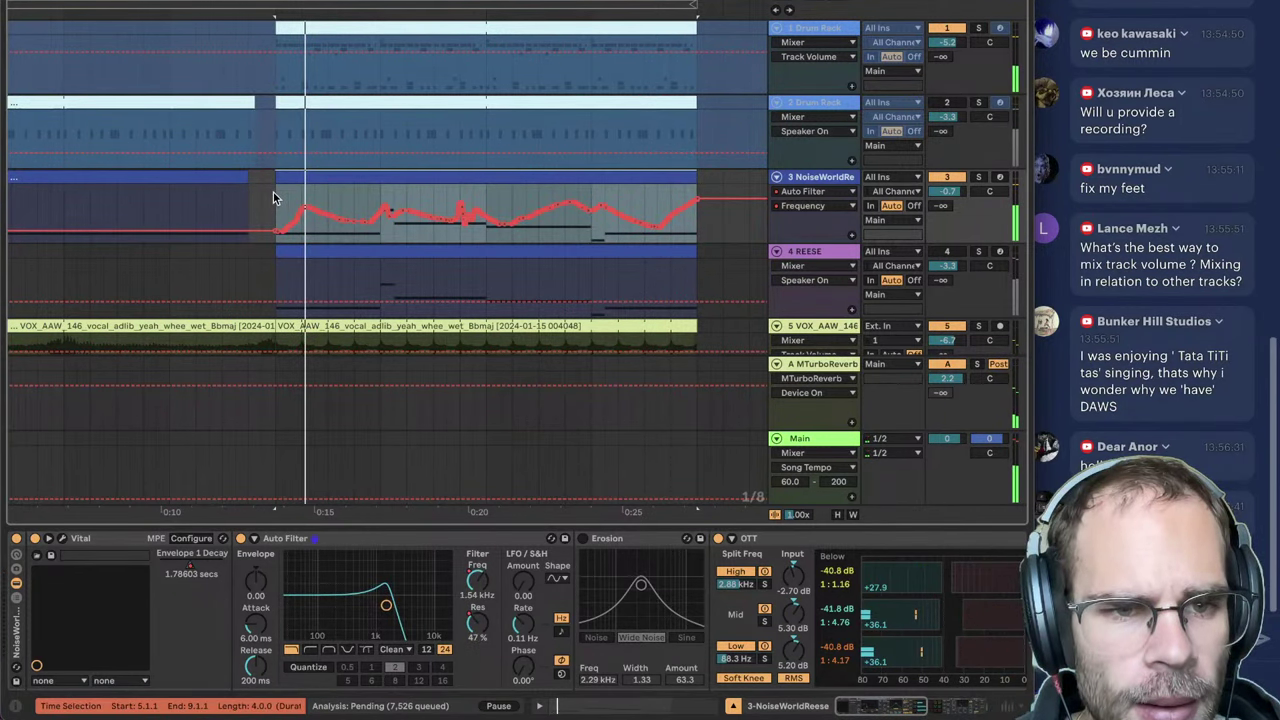
# Step: Simplify the recorded Auto Filter frequency envelope on NoiseWorldReese across bars 5.1.1 to 9.1.1 and play the section
pyautogui.rightClick(688, 232)
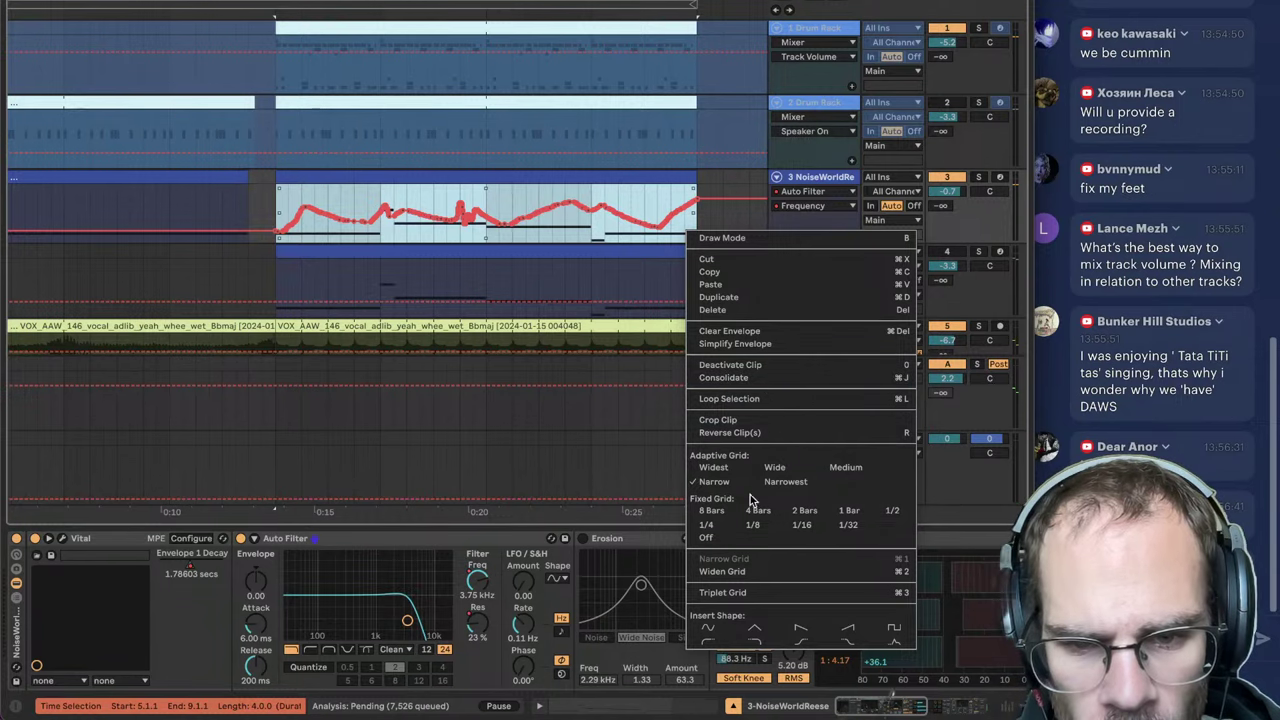
pyautogui.click(738, 345)
pyautogui.click(318, 167)
pyautogui.click(318, 177)
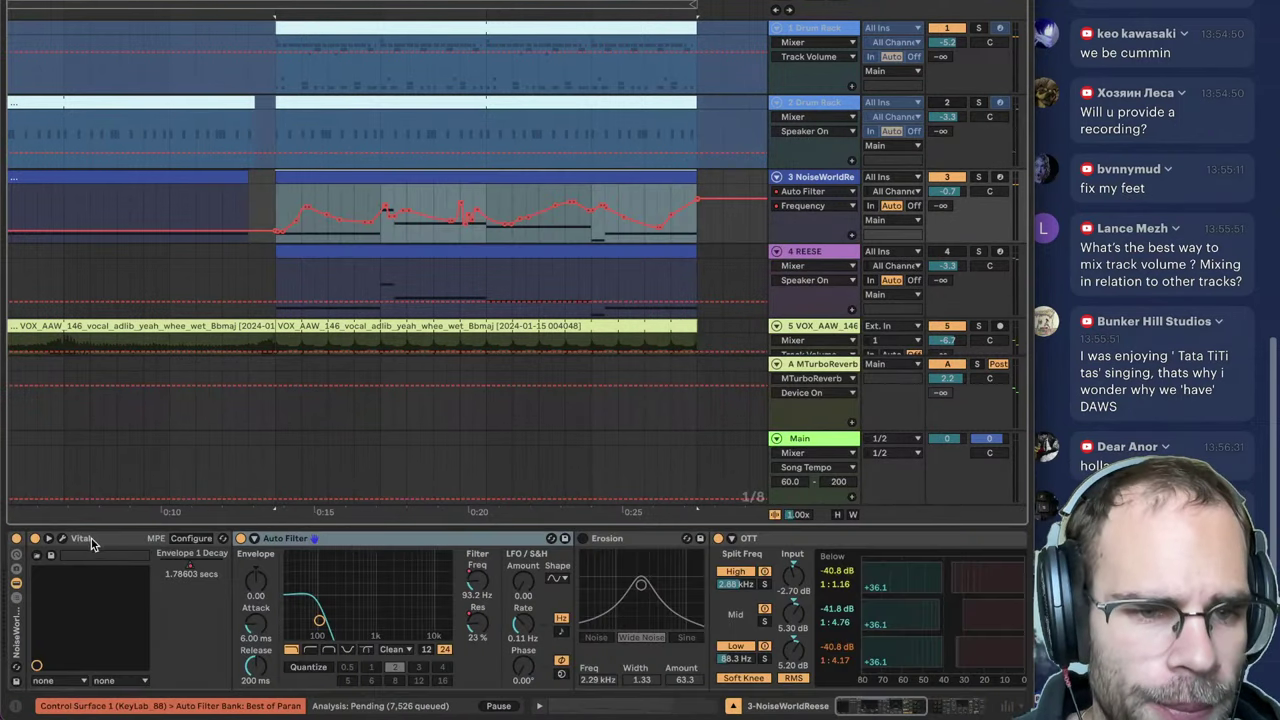
pyautogui.press('space')
# Step: Turn on the Chorus and Compressor effects in NoiseWorldReese's Vital, and bring the track's Auto Filter frequency automation back into view
pyautogui.click(62, 540)
pyautogui.click(172, 47)
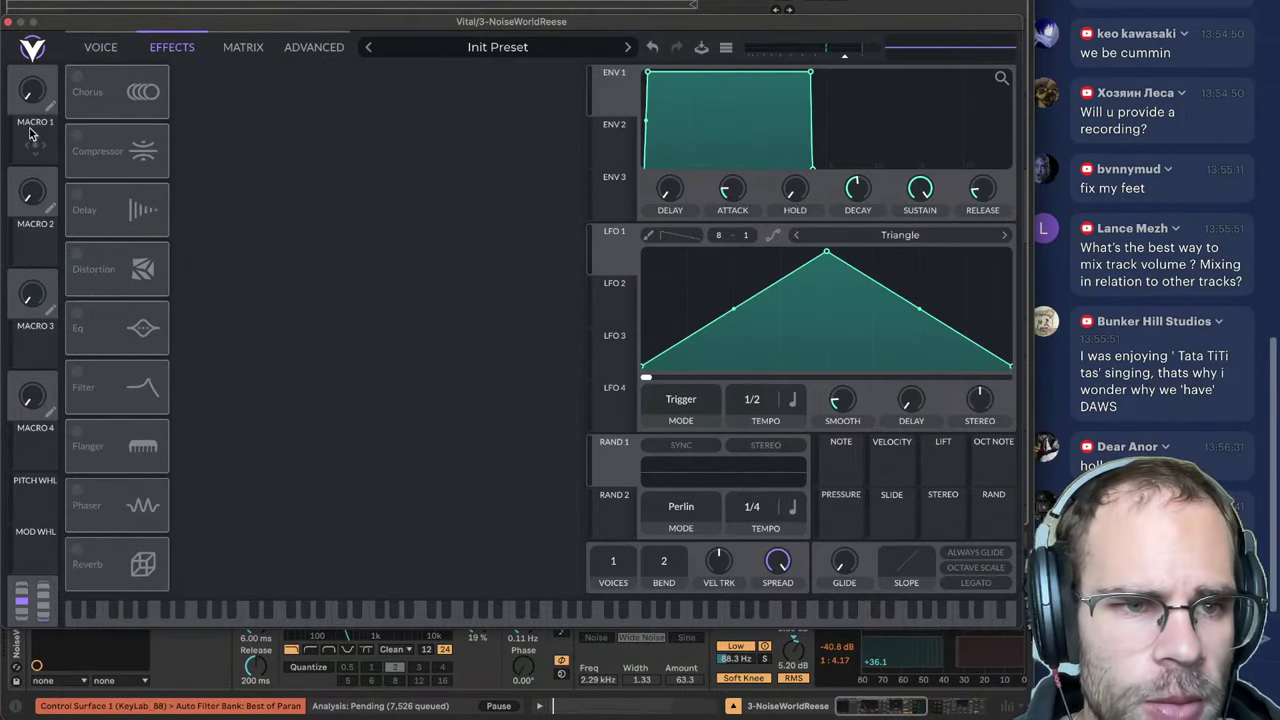
pyautogui.click(80, 108)
pyautogui.click(72, 147)
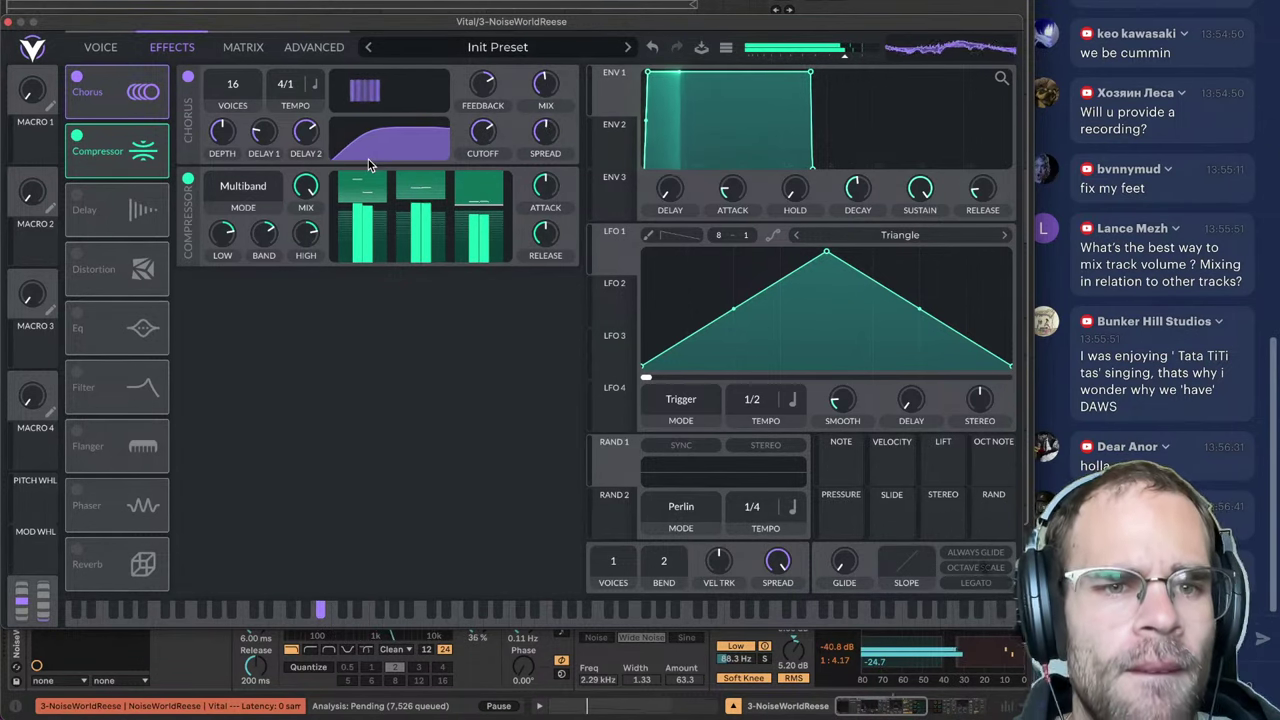
pyautogui.click(8, 22)
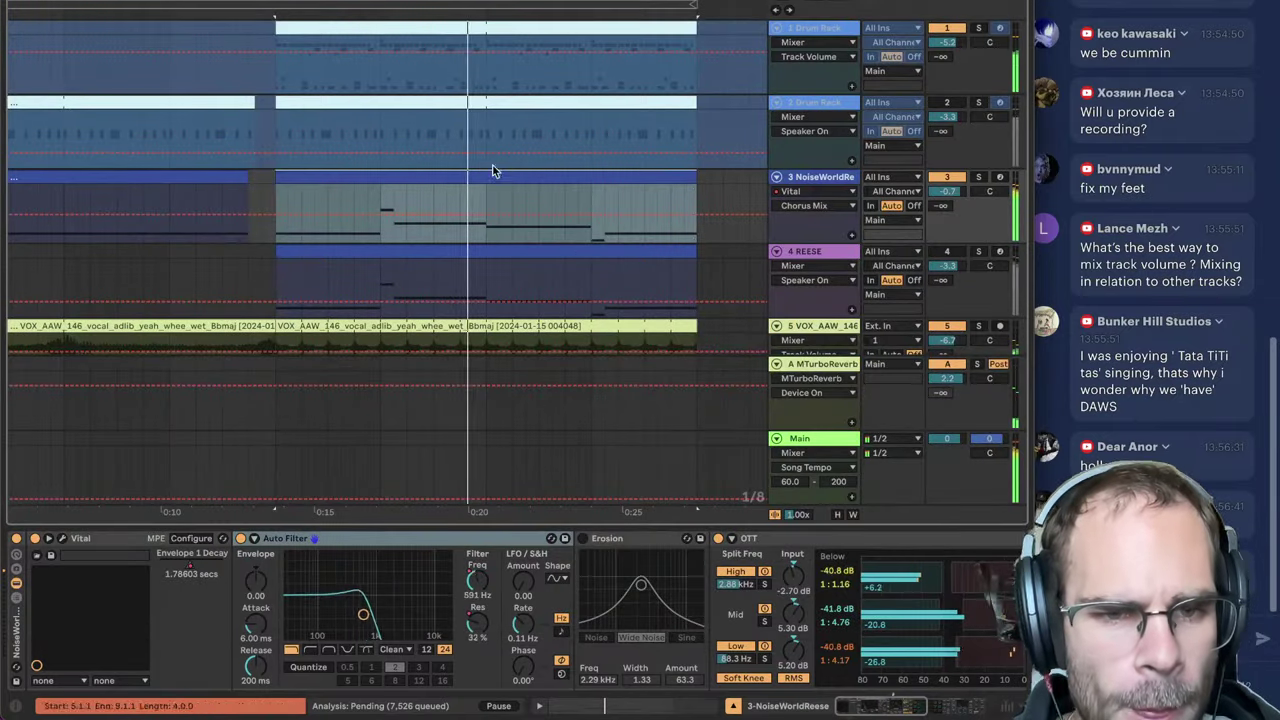
pyautogui.click(478, 582)
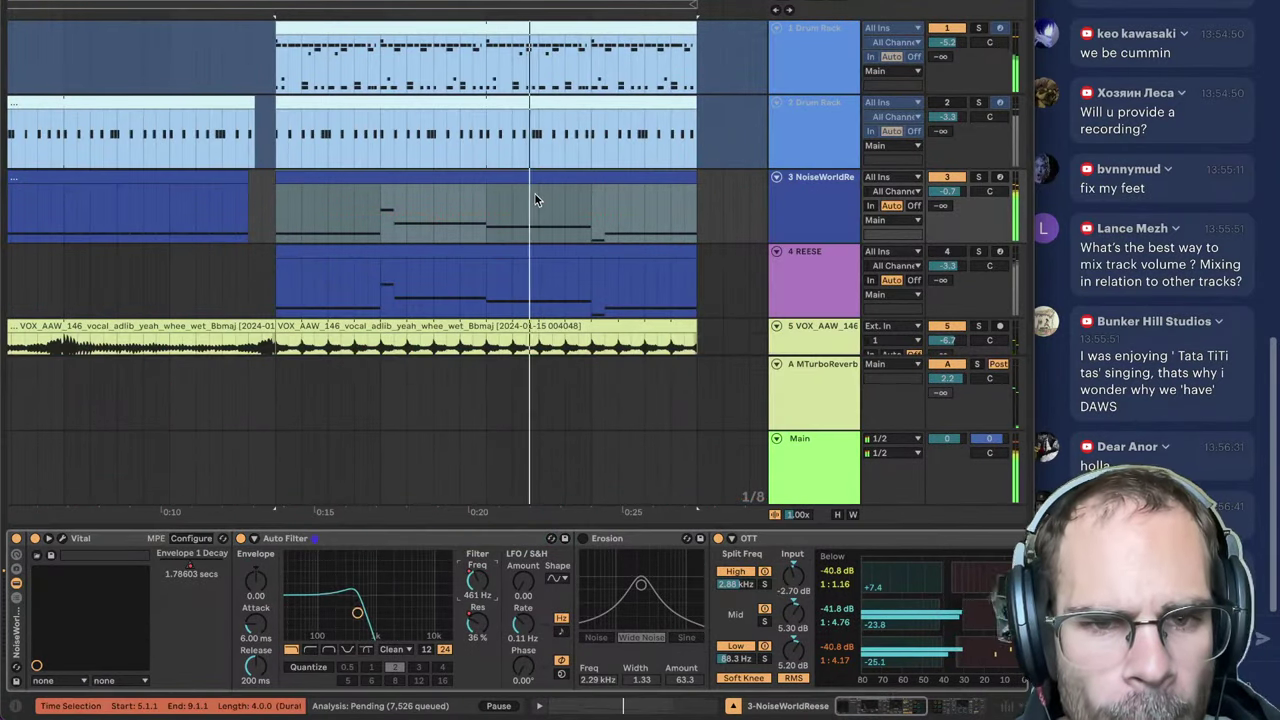
pyautogui.click(475, 242)
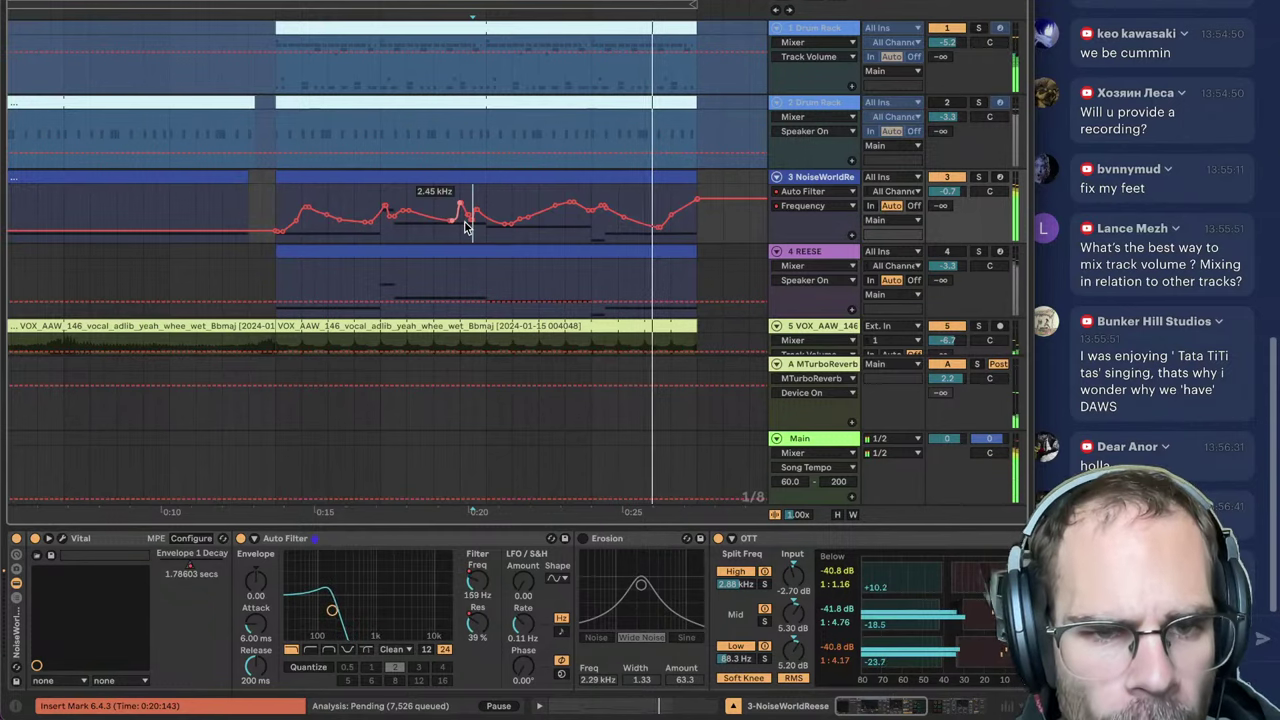
# Step: In NoiseWorldReese's second-section clip, add a separate closing Fx note from 4.3.4 to 5.1.1 and raise it an octave to Fx1
pyautogui.click(666, 176)
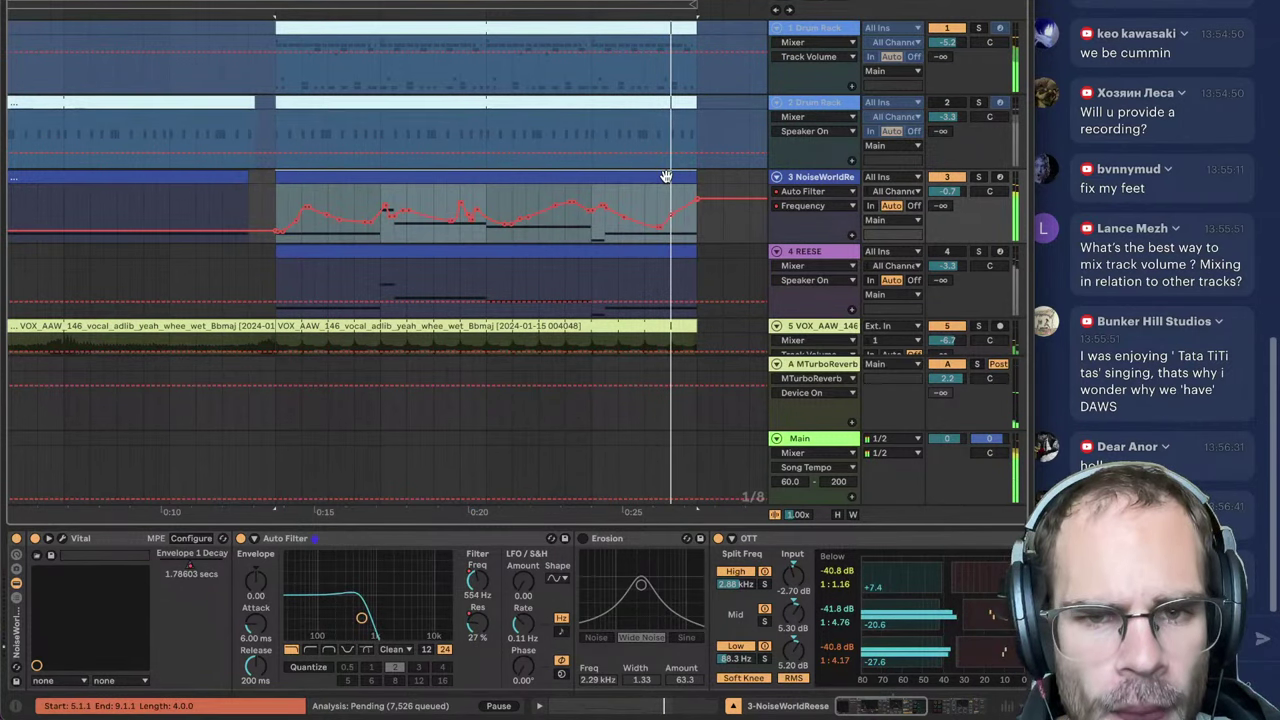
pyautogui.doubleClick(666, 176)
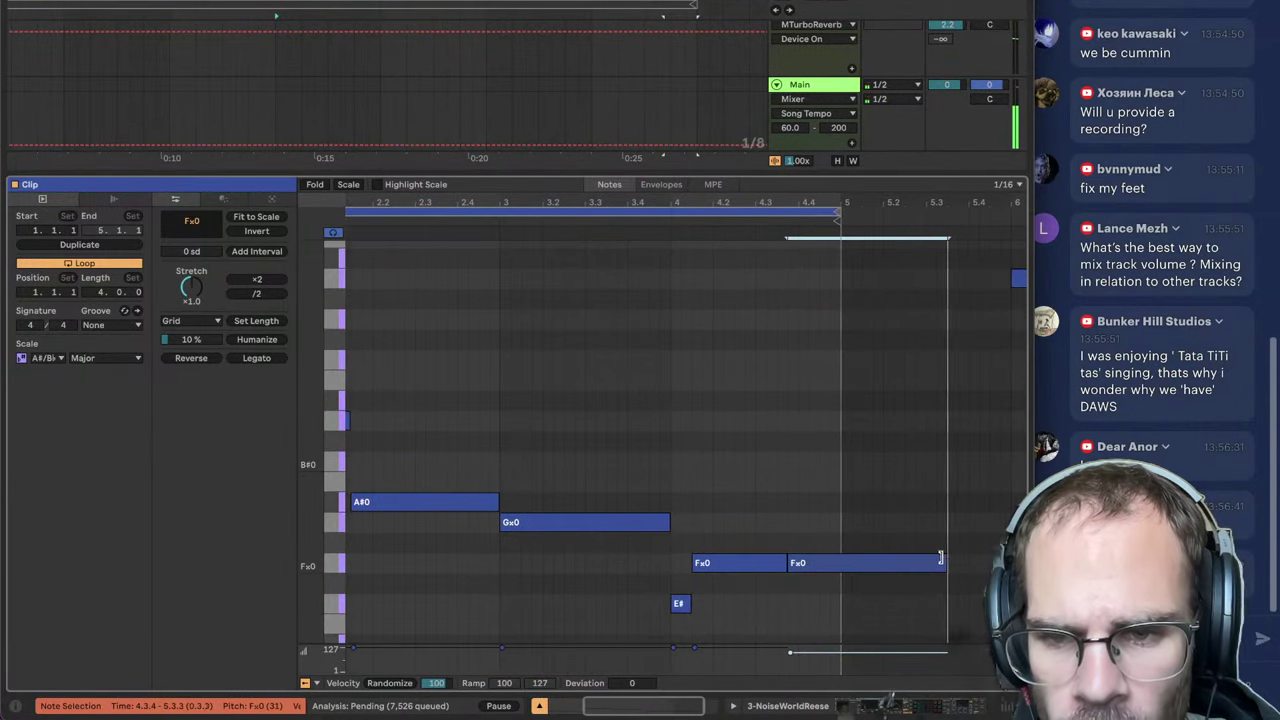
pyautogui.hotkey('shift', 'Up')
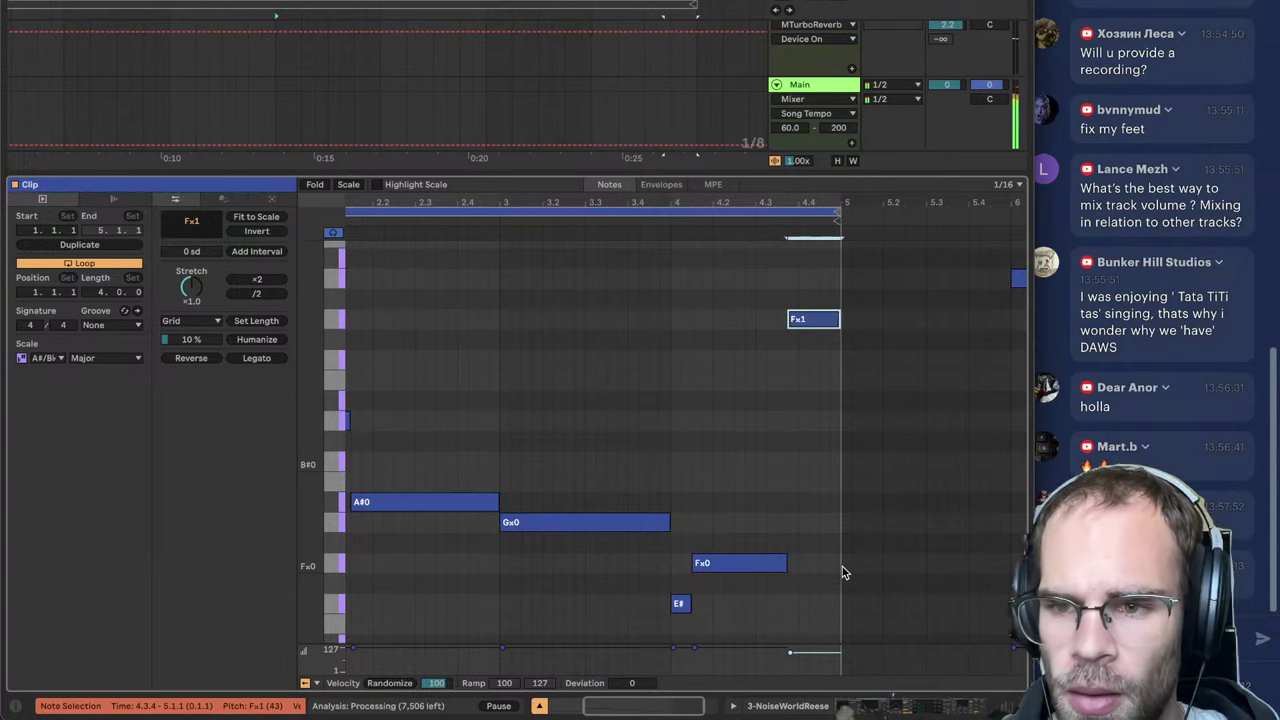
pyautogui.click(794, 435)
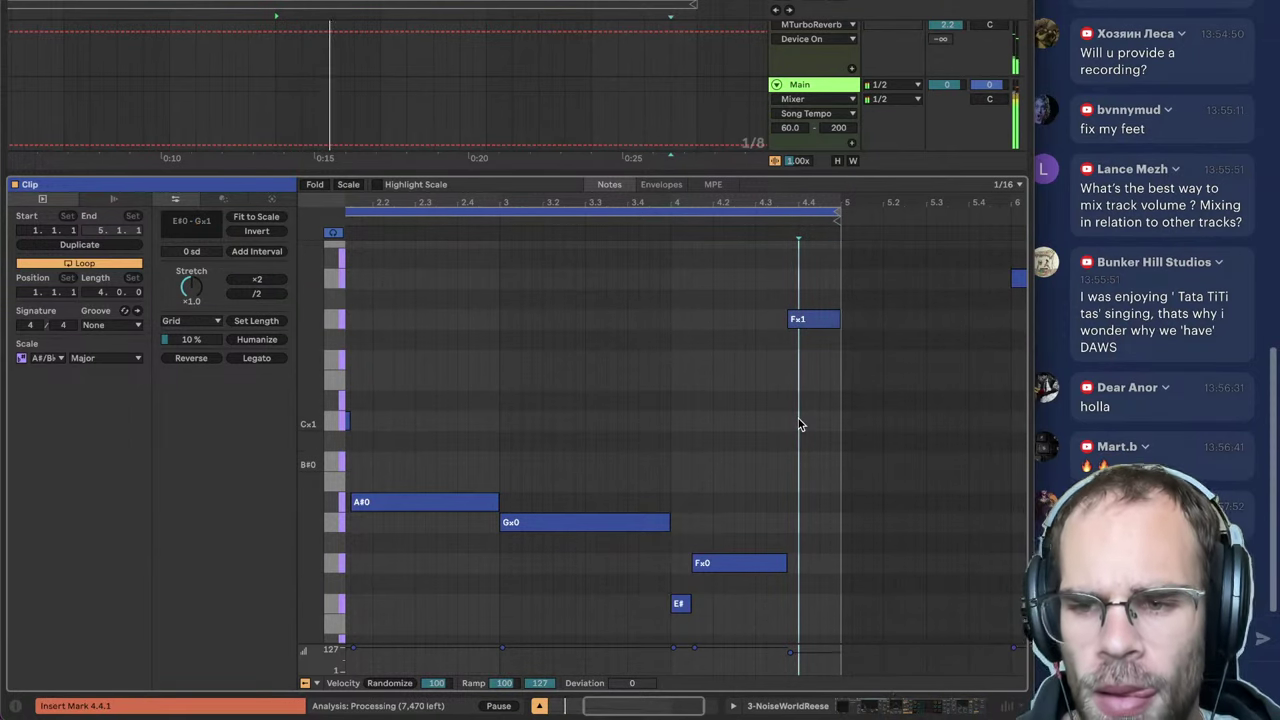
# Step: Replace the clip's closing Fx1 note with a short D#1 at 4.3.4 followed by a Cx1, and return to the track's devices
pyautogui.moveTo(604, 206); pyautogui.dragTo(690, 264)
pyautogui.click(690, 353)
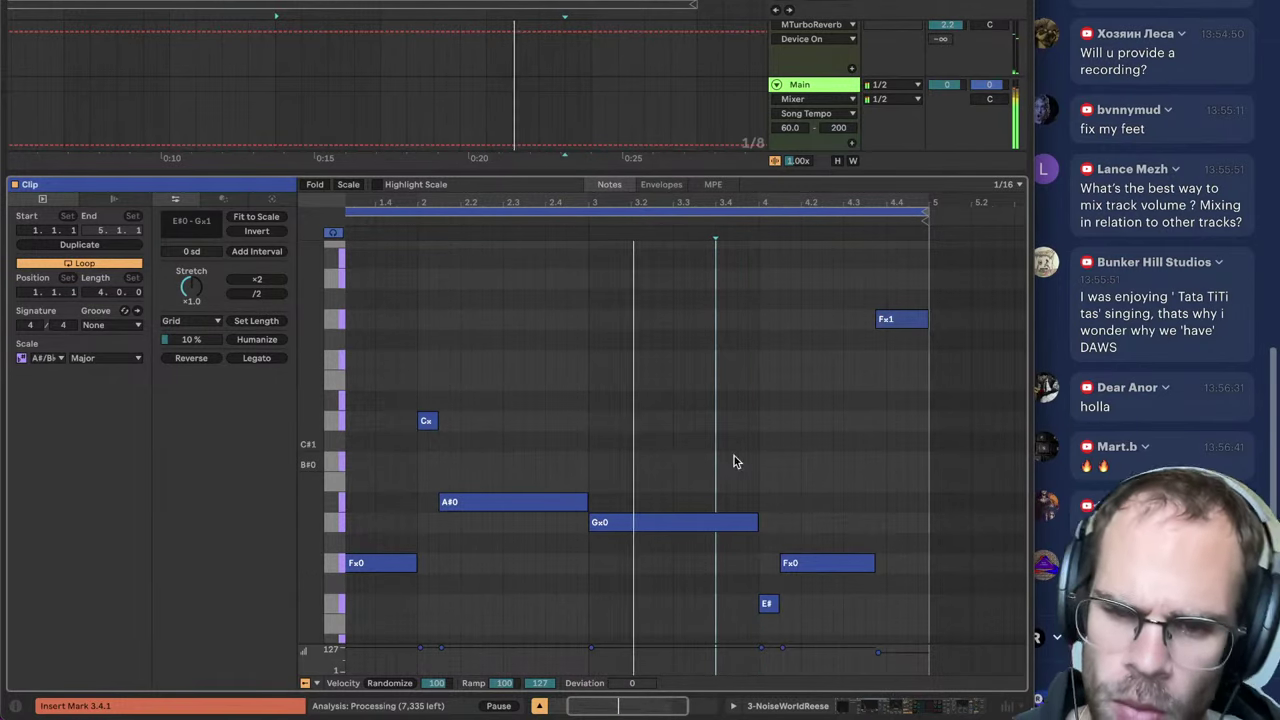
pyautogui.click(826, 609)
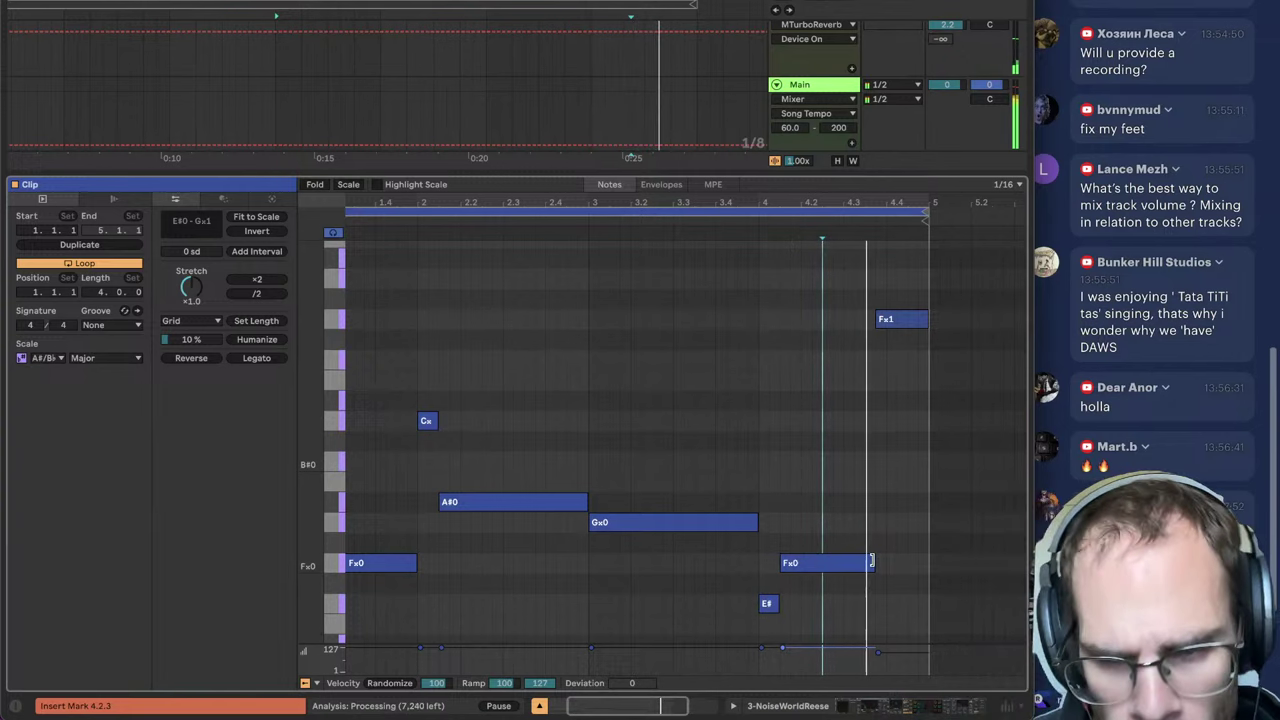
pyautogui.moveTo(908, 322); pyautogui.dragTo(907, 418)
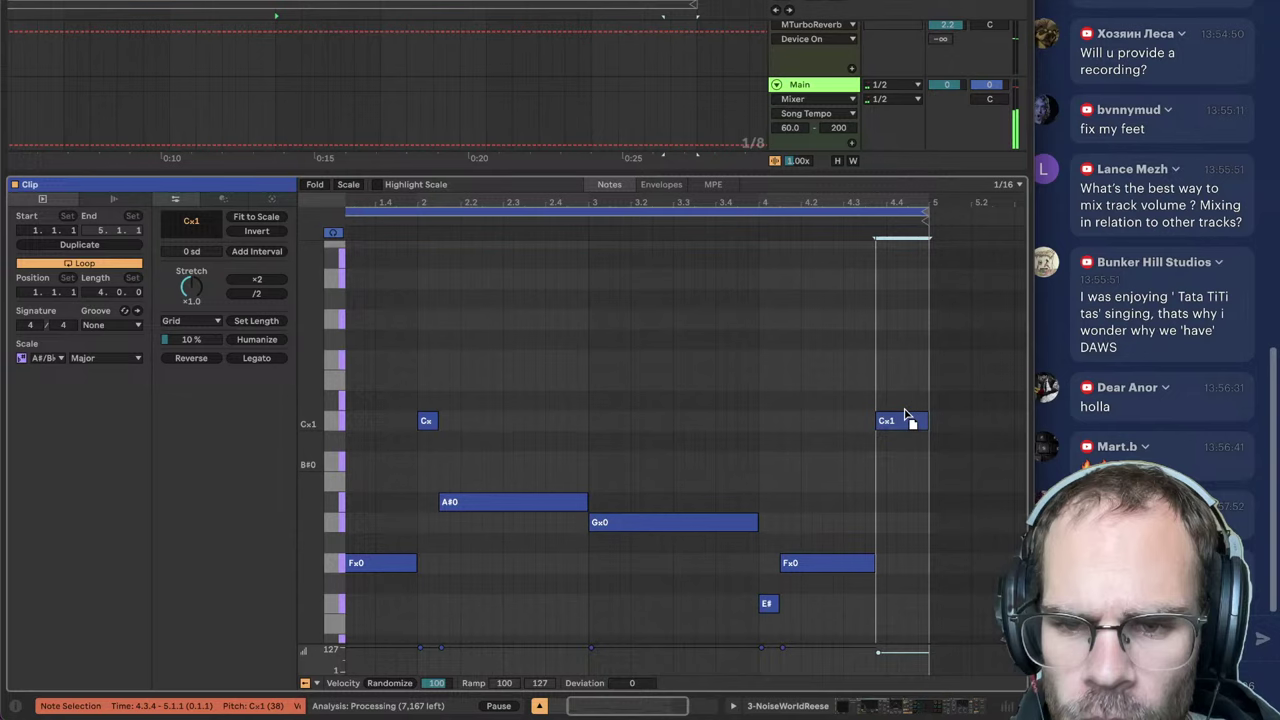
pyautogui.moveTo(929, 421); pyautogui.dragTo(938, 423)
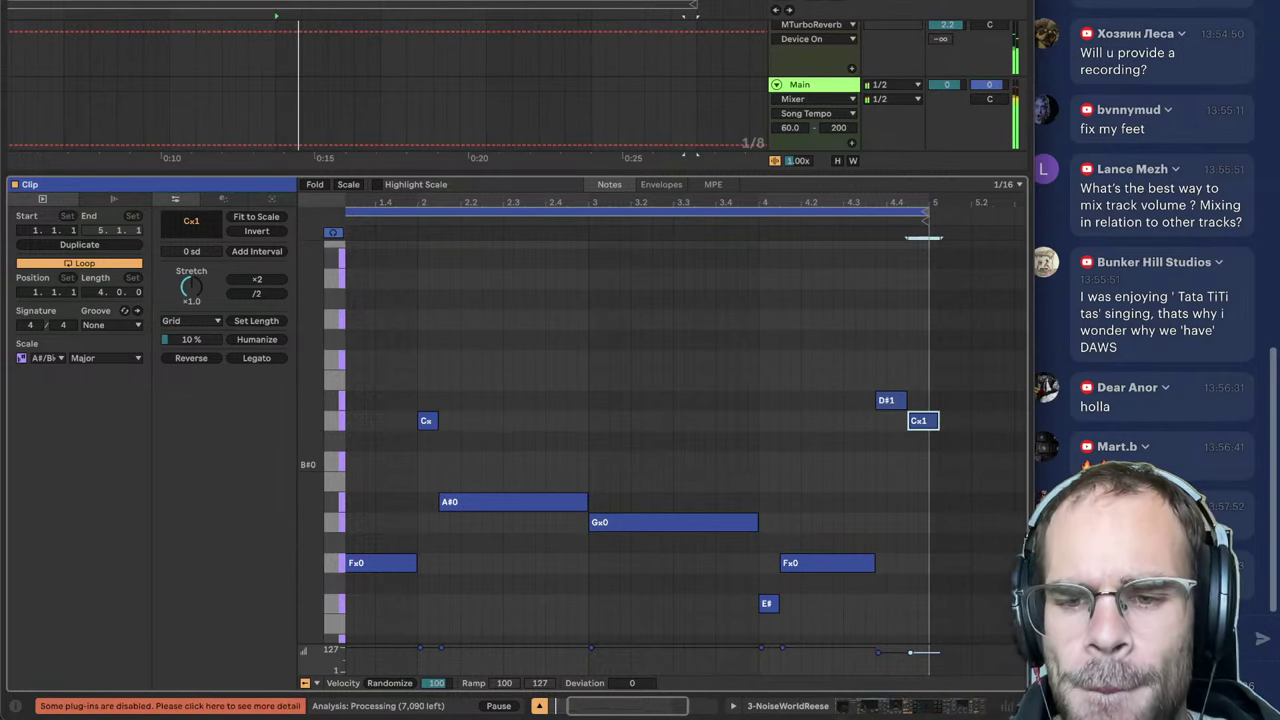
pyautogui.hotkey('shift', 'Tab')
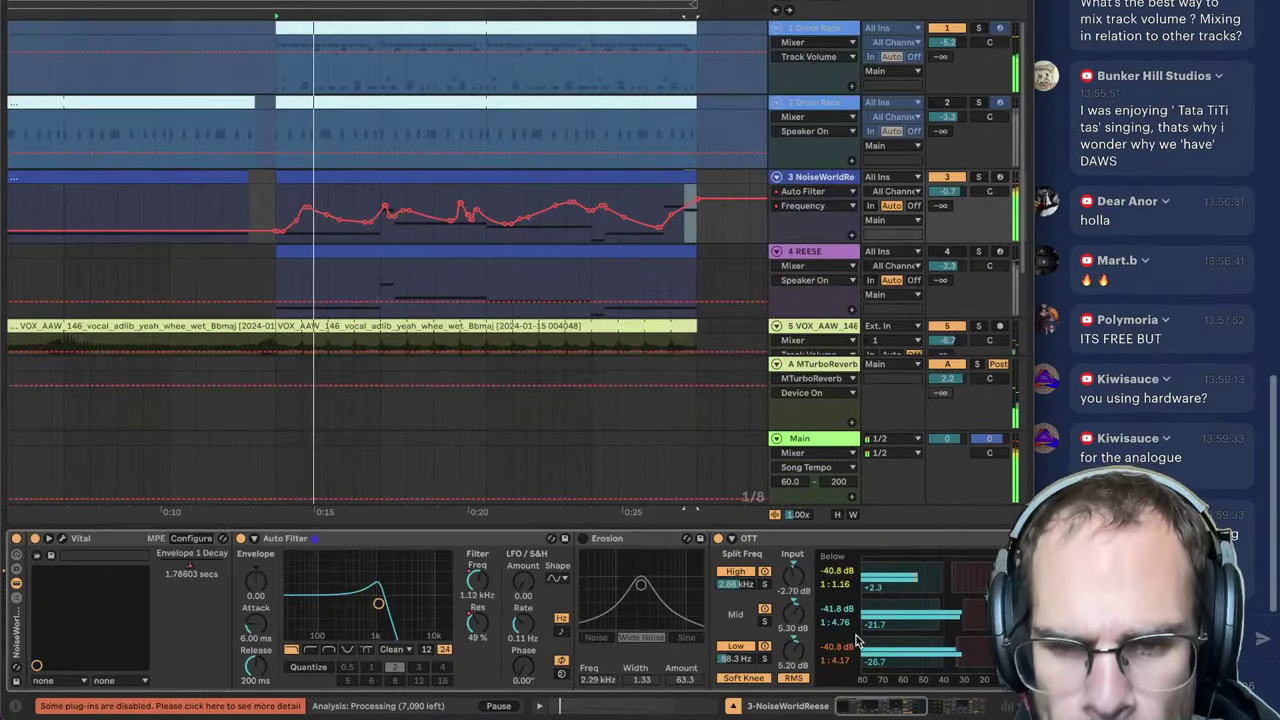
pyautogui.click(628, 218)
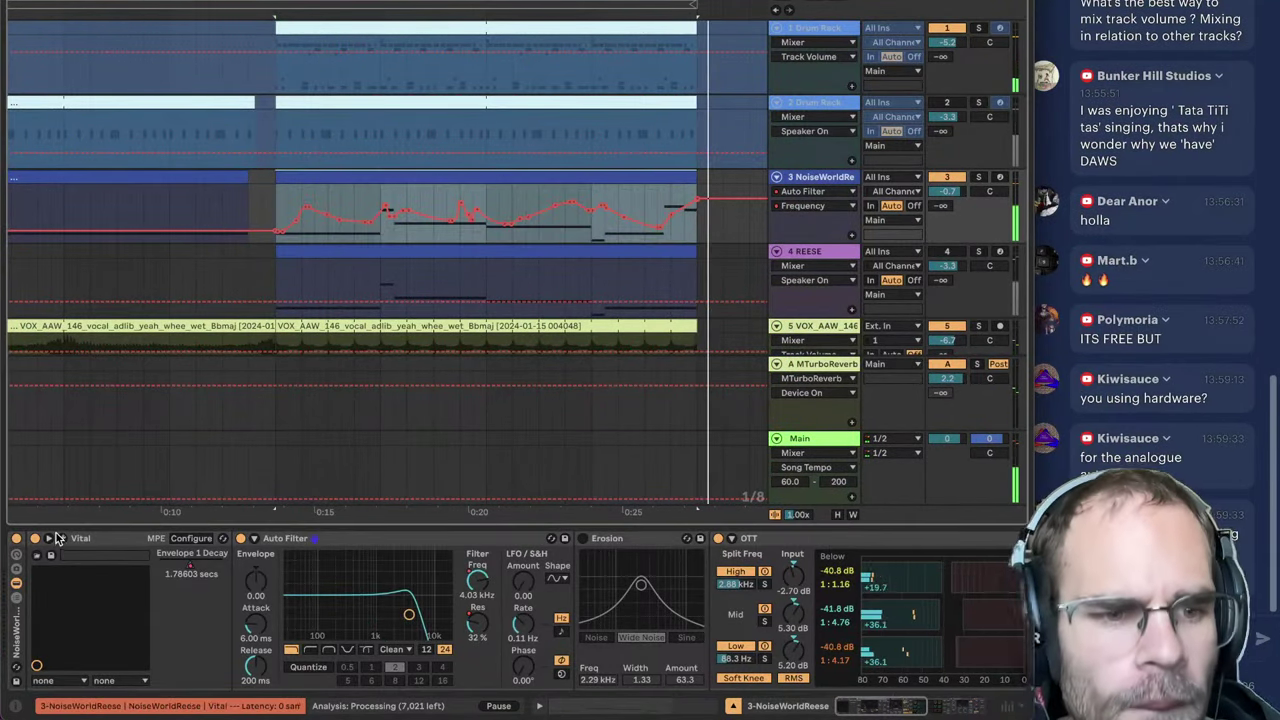
# Step: In NoiseWorldReese's Vital, raise the glide to about 0.009 secs and enable Always Glide
pyautogui.click(62, 538)
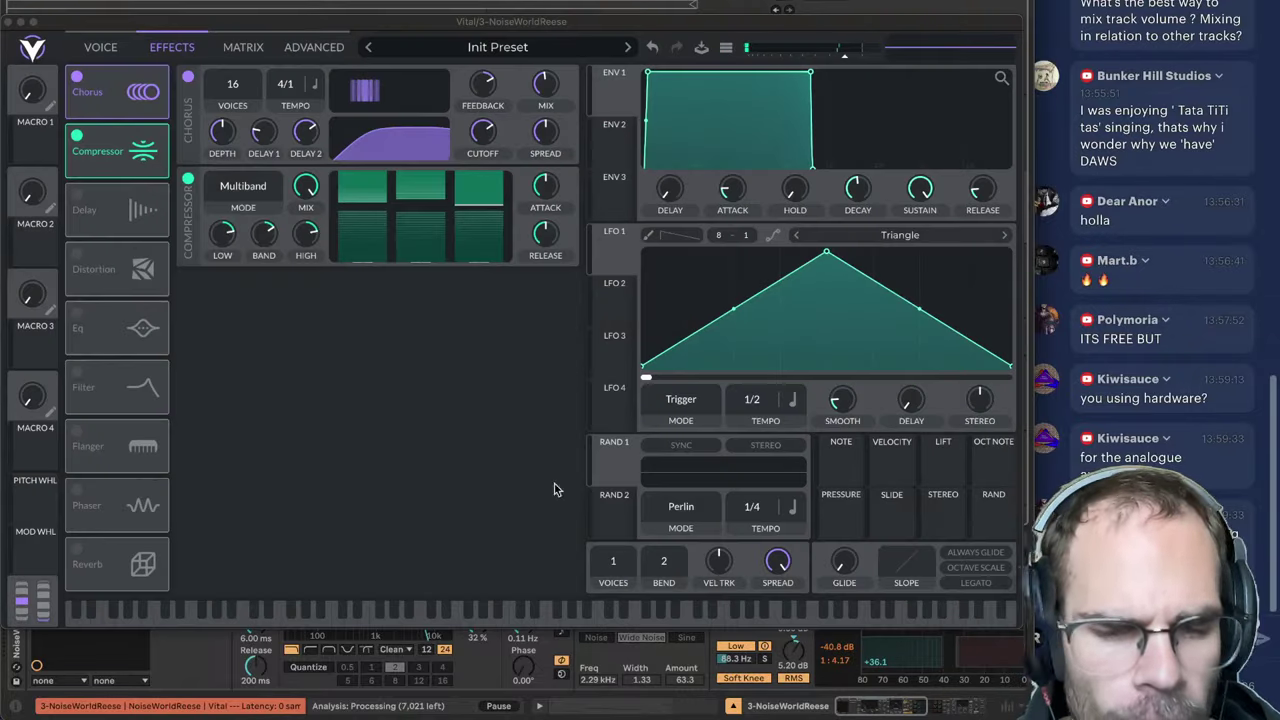
pyautogui.moveTo(843, 567); pyautogui.dragTo(846, 539)
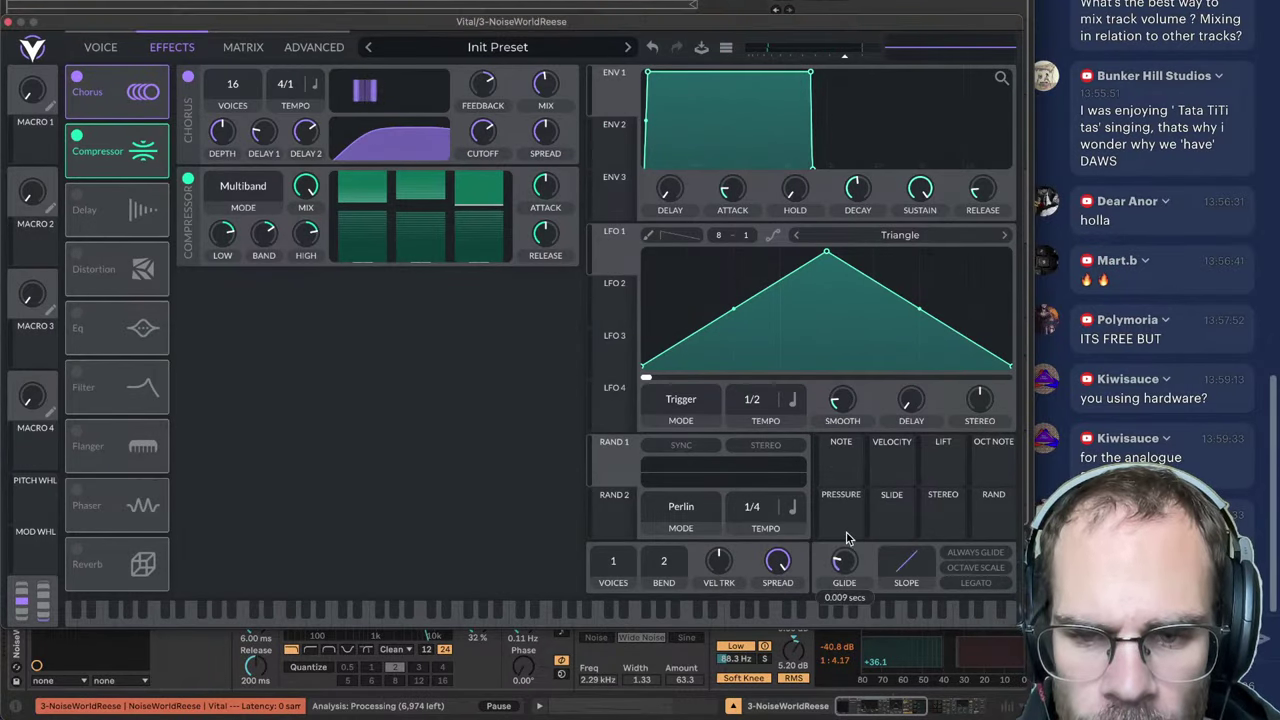
pyautogui.click(997, 556)
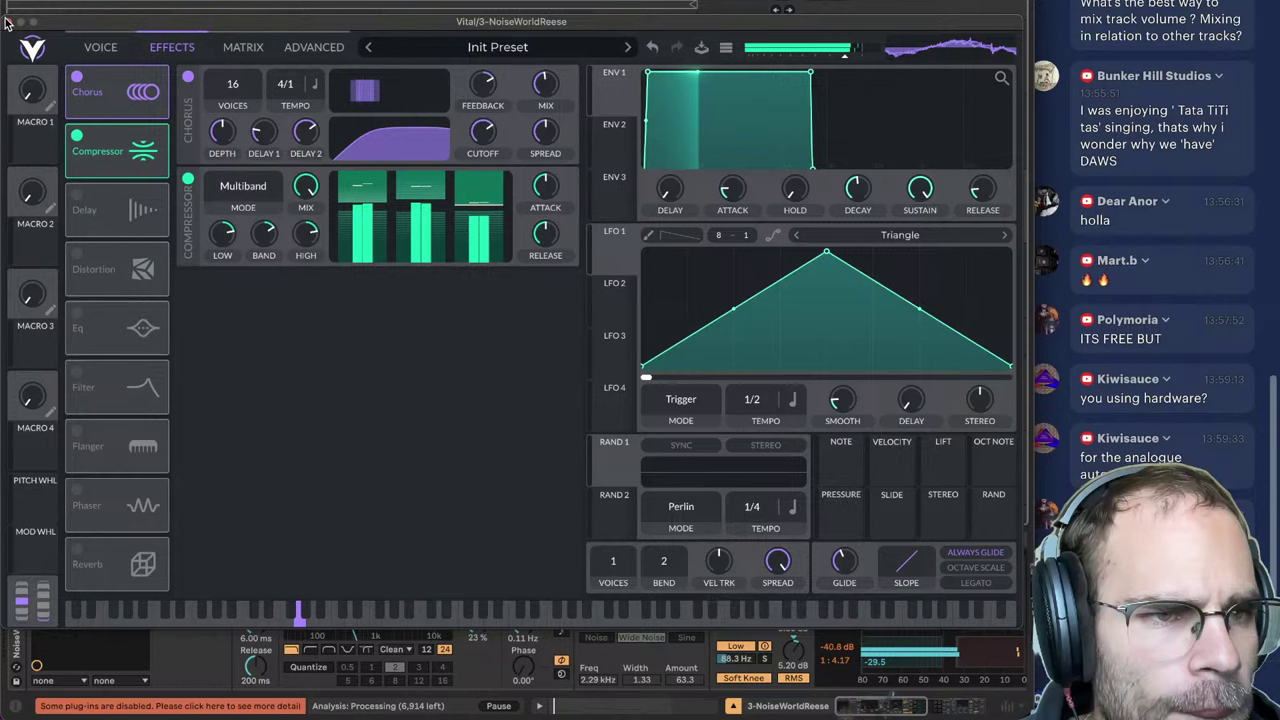
pyautogui.click(9, 21)
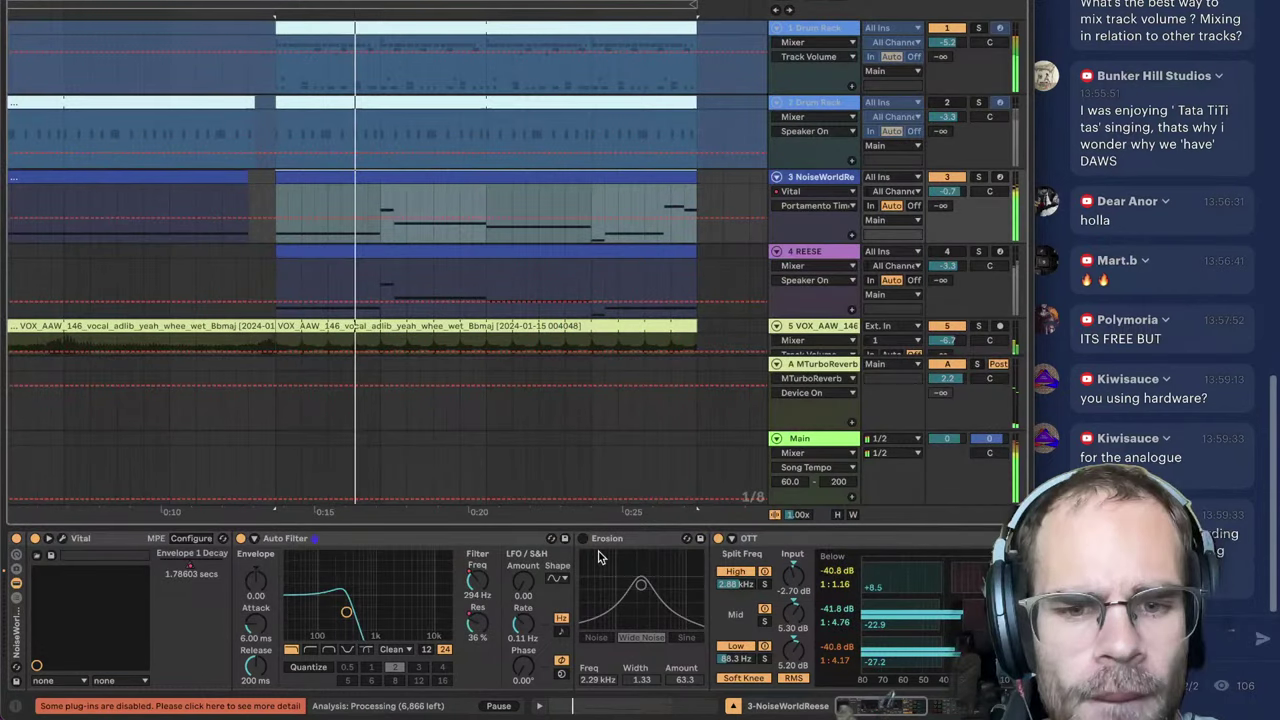
# Step: Turn NoiseWorldReese's Erosion back on with a frequency of 4.46 kHz and an amount of 8.60
pyautogui.click(583, 538)
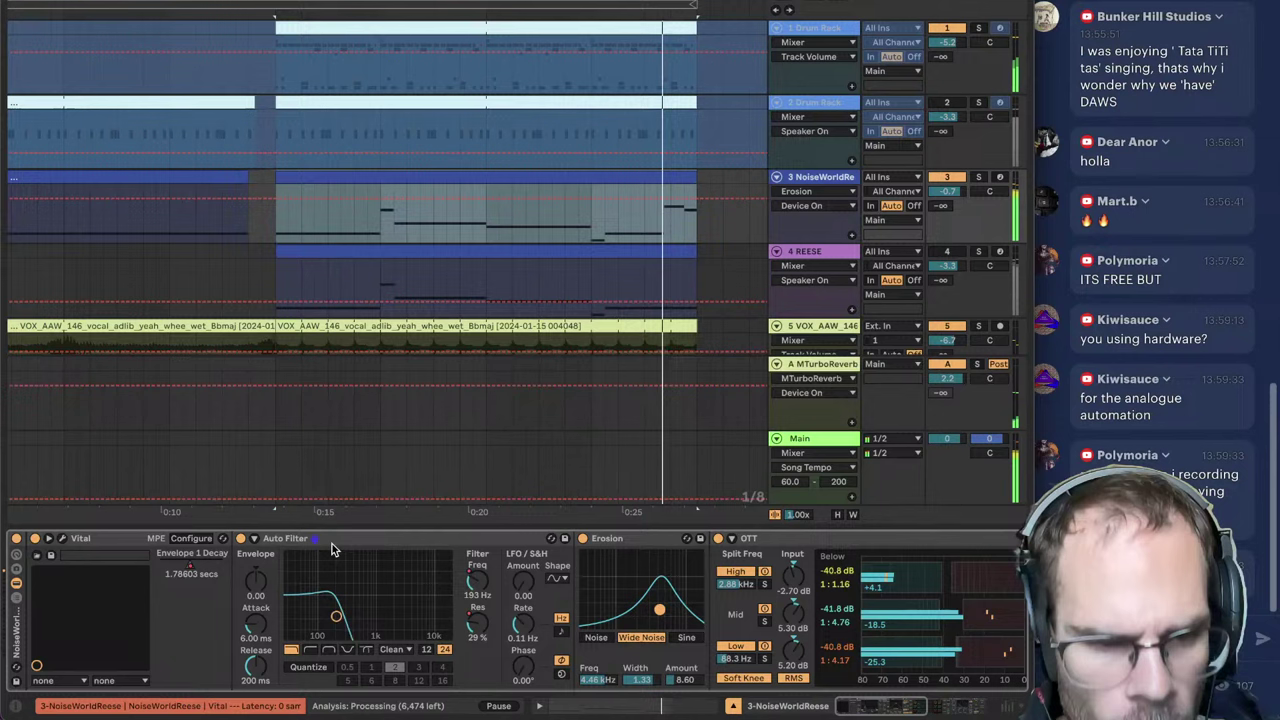
# Step: Audition the second Drum Rack track in the mix and set its volume to -2.3 dB
pyautogui.click(813, 103)
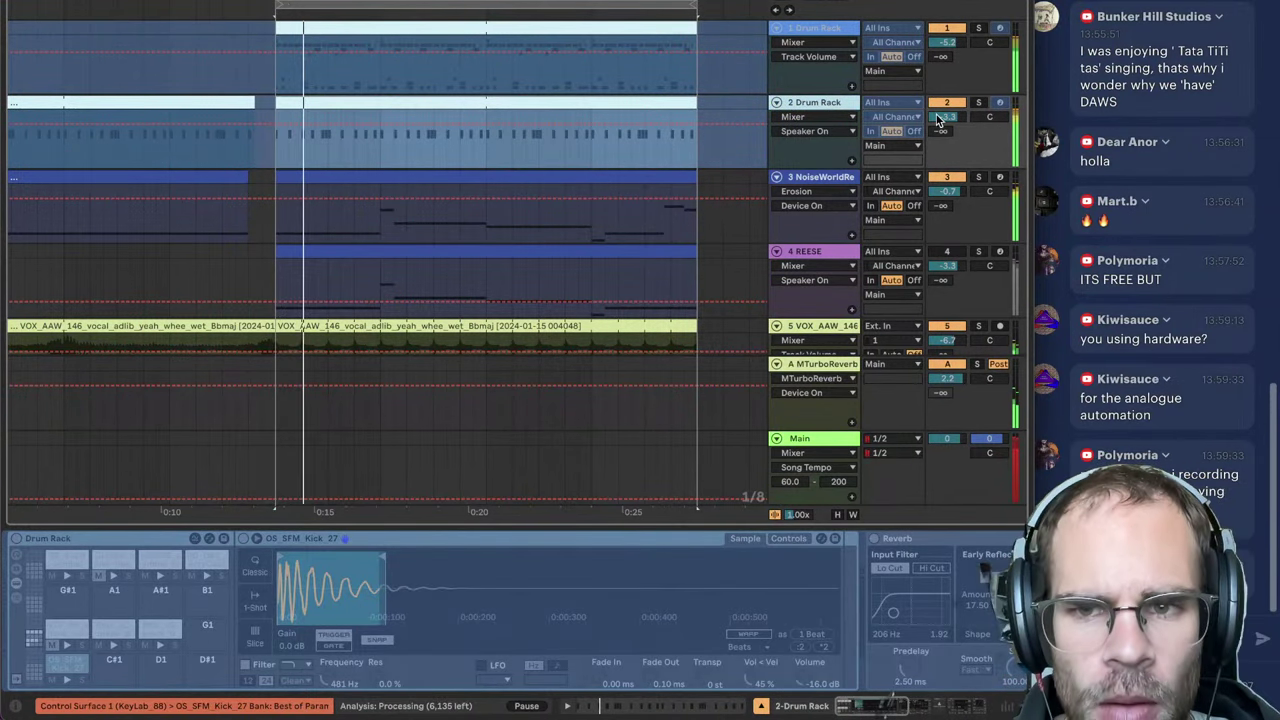
pyautogui.moveTo(943, 118); pyautogui.dragTo(943, 108)
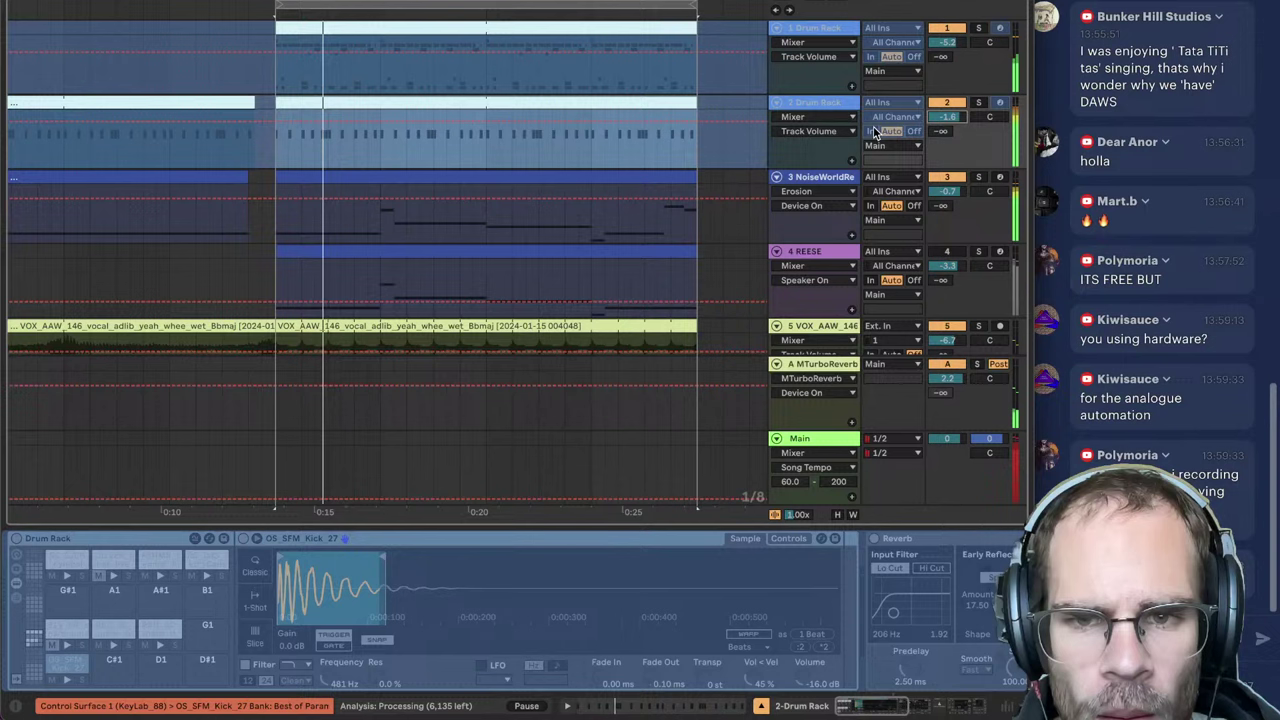
# Step: Insert a new armed MIDI track, load an empty Drum Rack on it and move it above all other tracks
pyautogui.hotkey('ctrl', 'shift', 't')
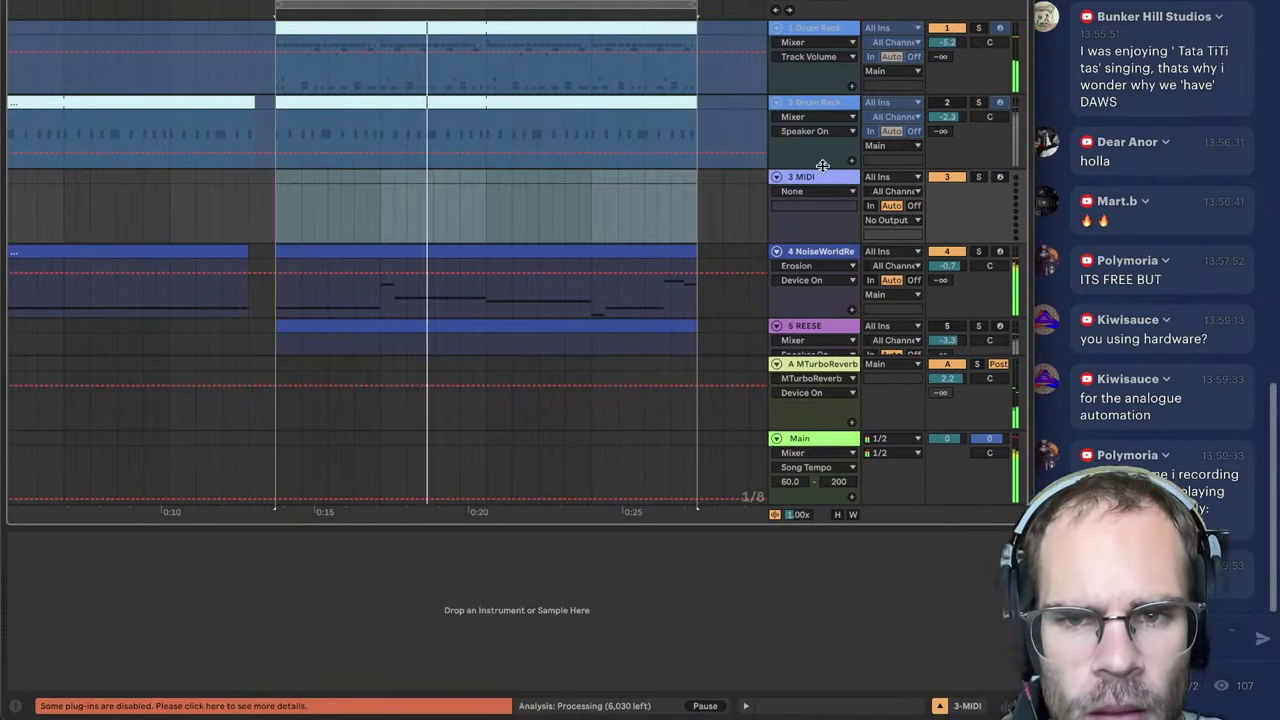
pyautogui.click(999, 177)
pyautogui.hotkey('ctrl', 'alt', 'b')
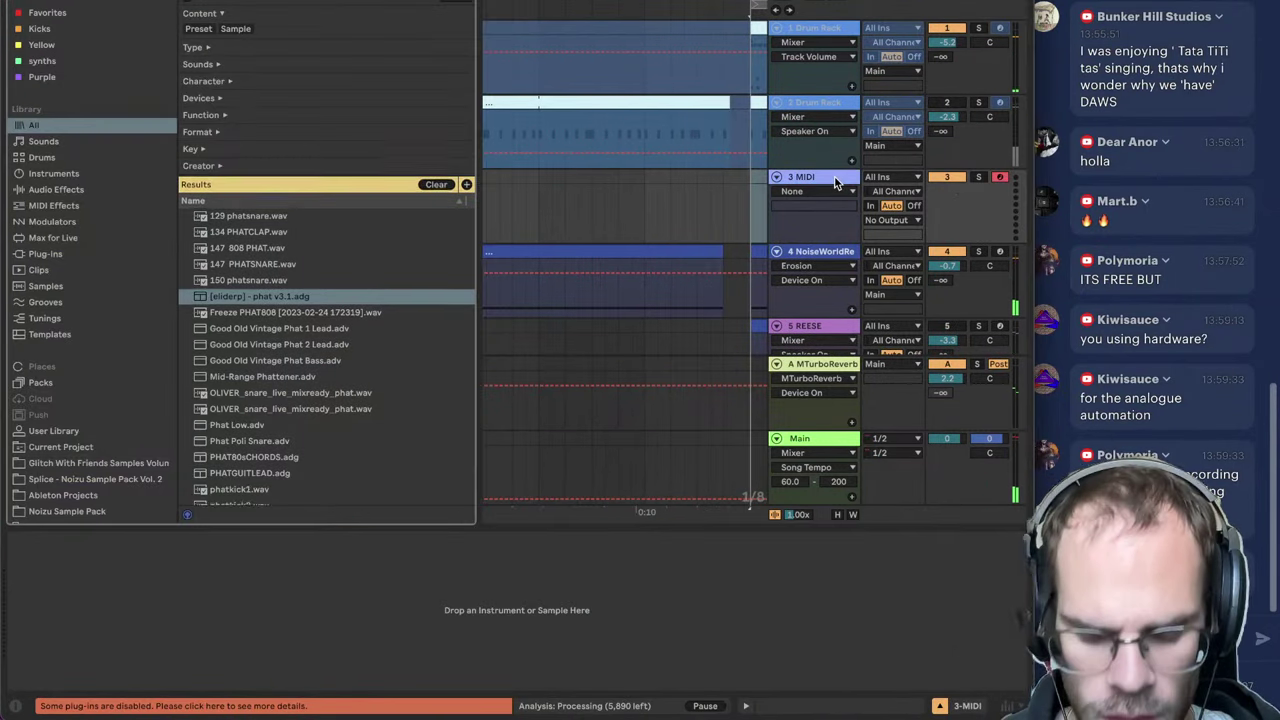
pyautogui.write('drum rack')
pyautogui.press('Down')
pyautogui.press('Return')
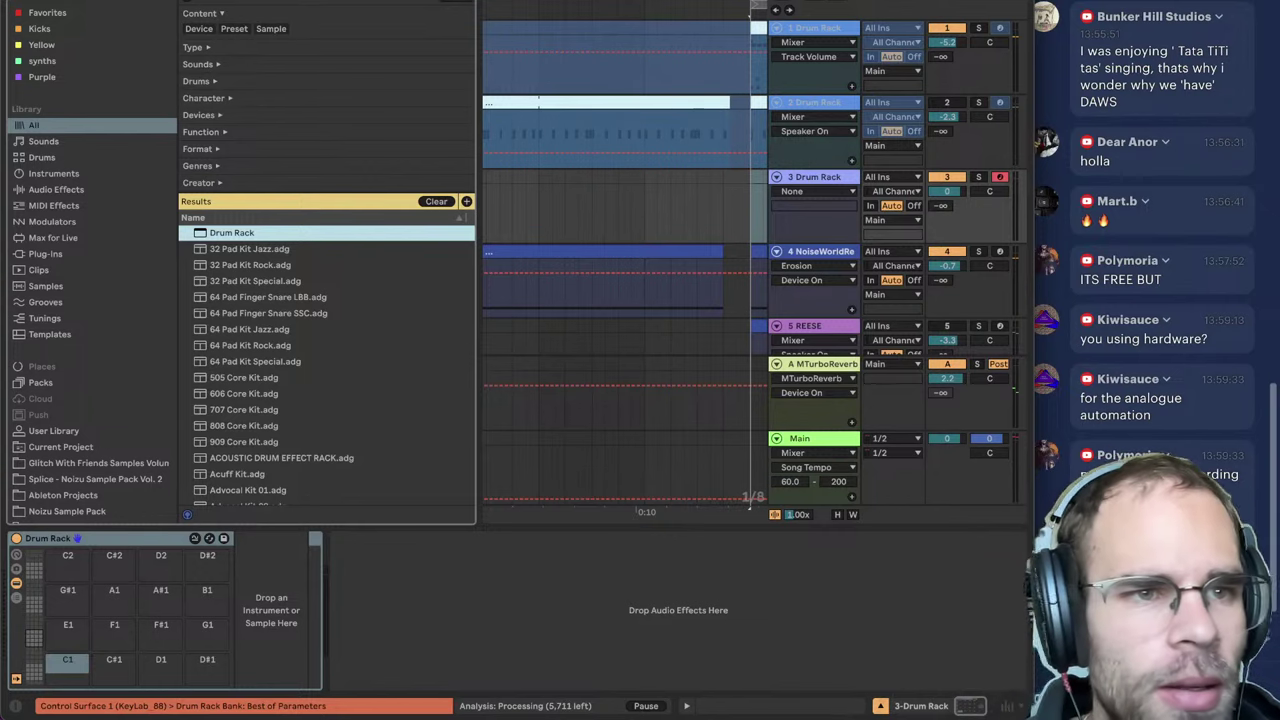
pyautogui.hotkey('ctrl', 'alt', 'b')
pyautogui.moveTo(810, 178); pyautogui.dragTo(828, 38)
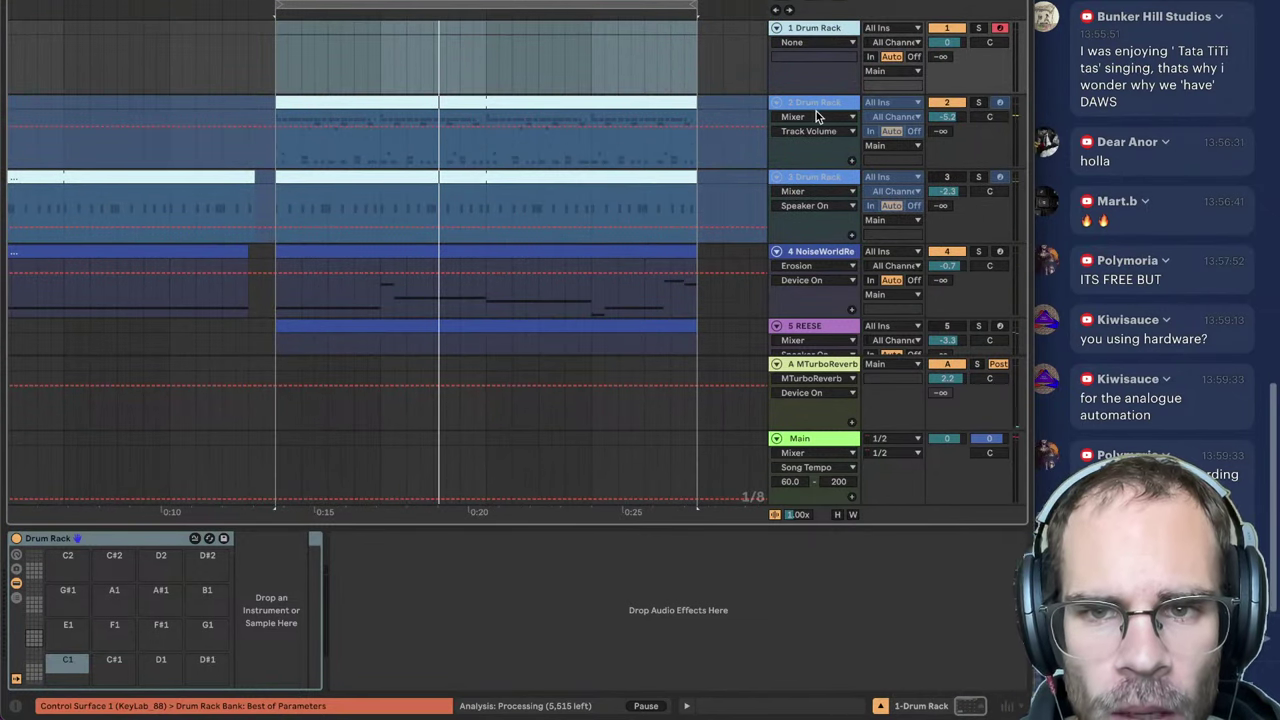
# Step: Group all the existing tracks below the new Drum Rack track into one group
pyautogui.click(817, 106)
pyautogui.scroll(-5, 820, 200)
pyautogui.hotkey('ctrl', 'g')
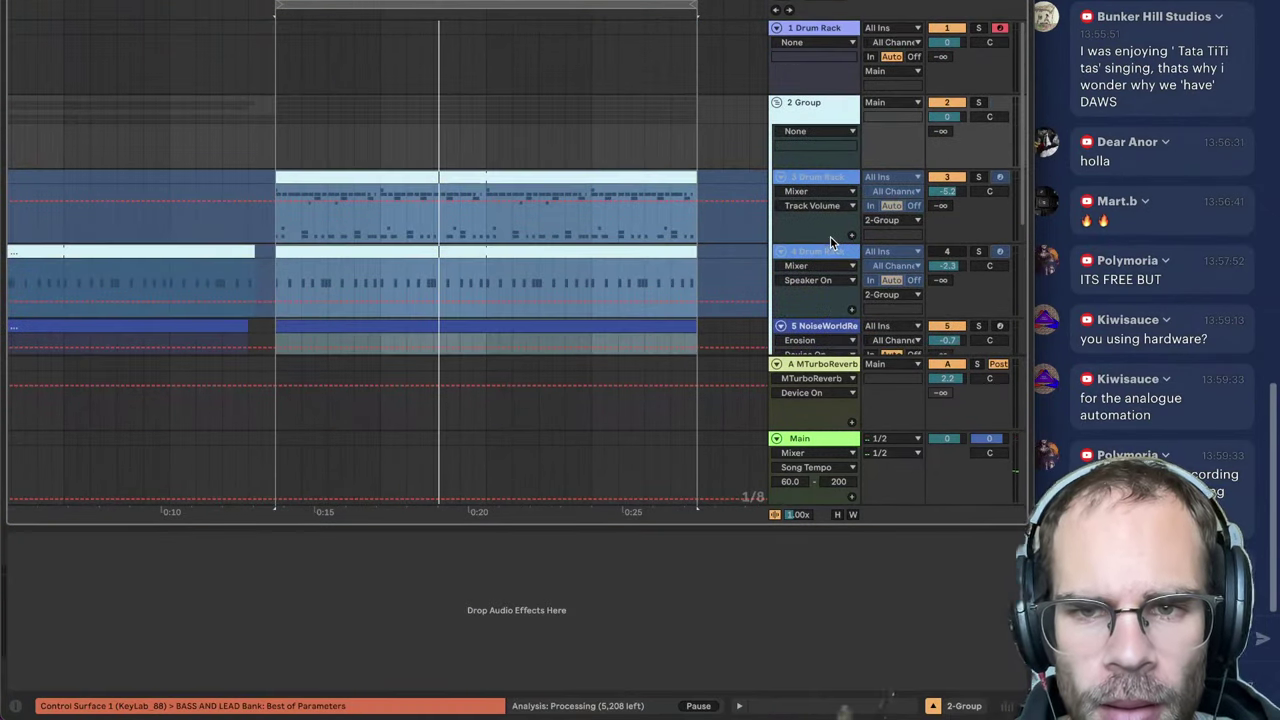
# Step: Create an empty MIDI clip on the new Drum Rack track spanning the second section, bars 5.1.1 to 9.1.1
pyautogui.click(812, 28)
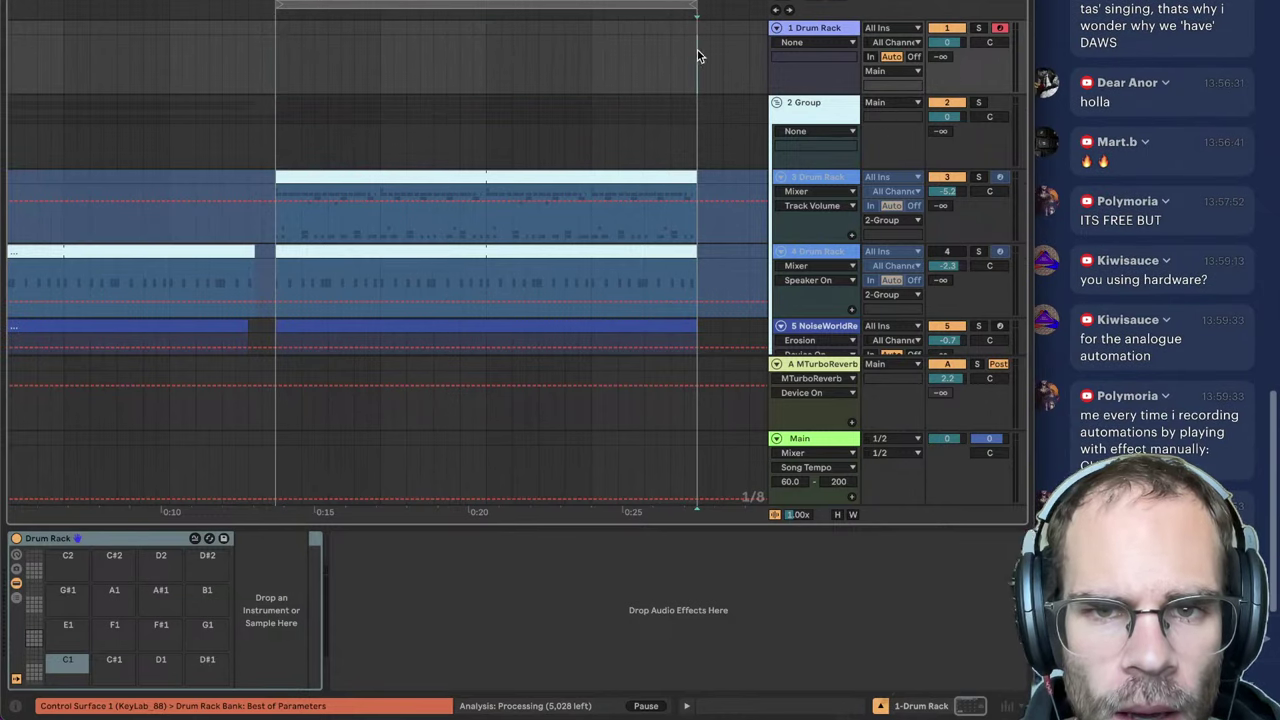
pyautogui.moveTo(697, 49); pyautogui.dragTo(280, 78)
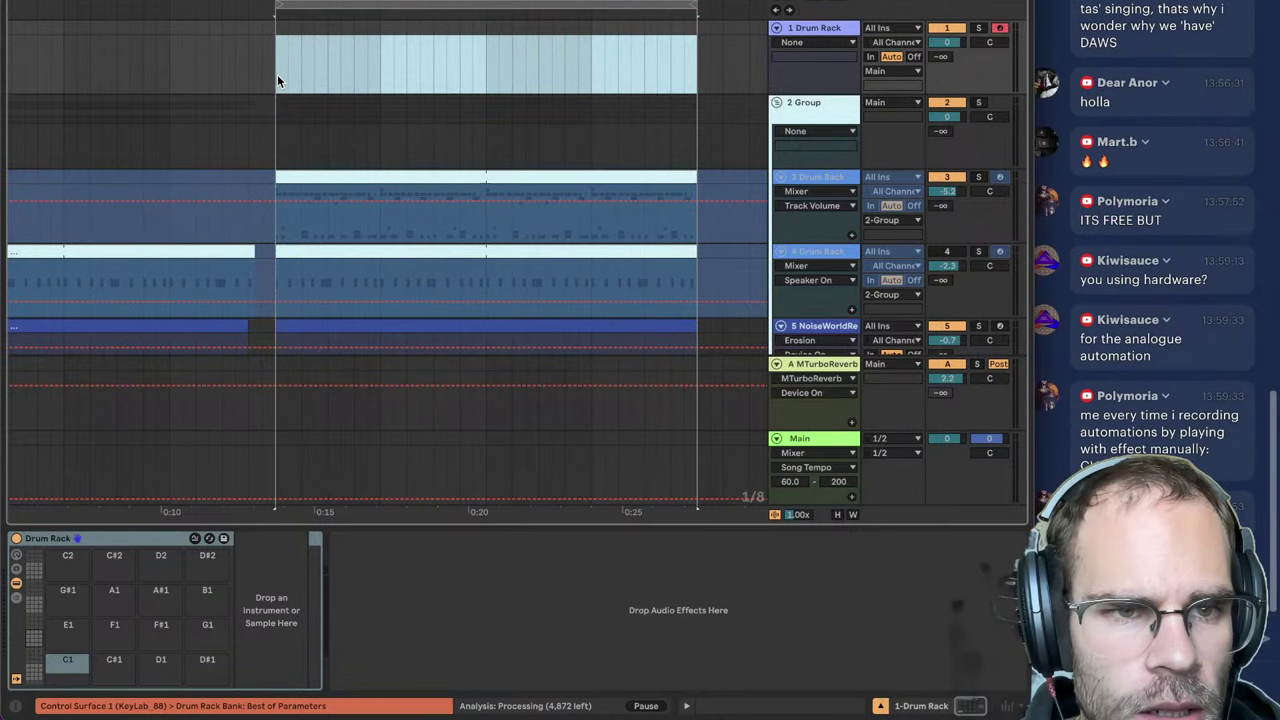
pyautogui.hotkey('ctrl', 'shift', 'm')
pyautogui.click(814, 30)
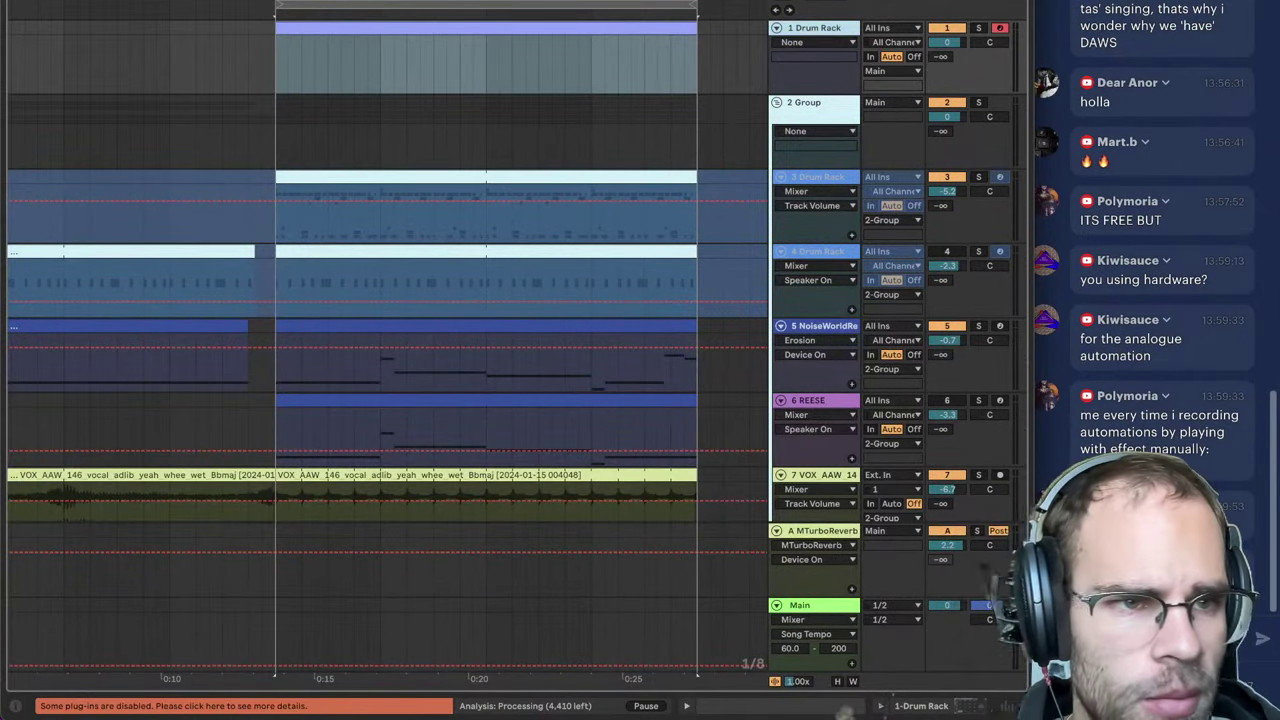
# Step: Load CNTO_Kick - 02.wav from the Canoto LOST FILES pack's kick one-shots onto the new Drum Rack's C1 pad
pyautogui.hotkey('ctrl', 'alt', 'b')
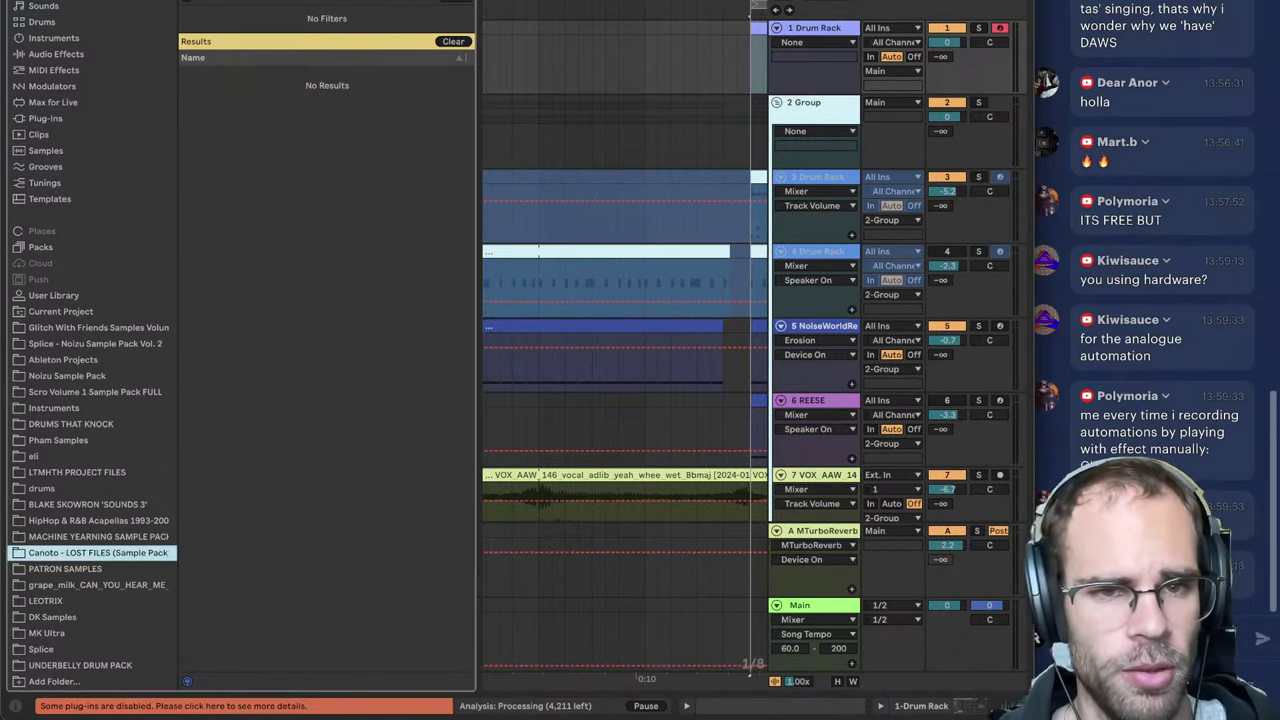
pyautogui.click(454, 43)
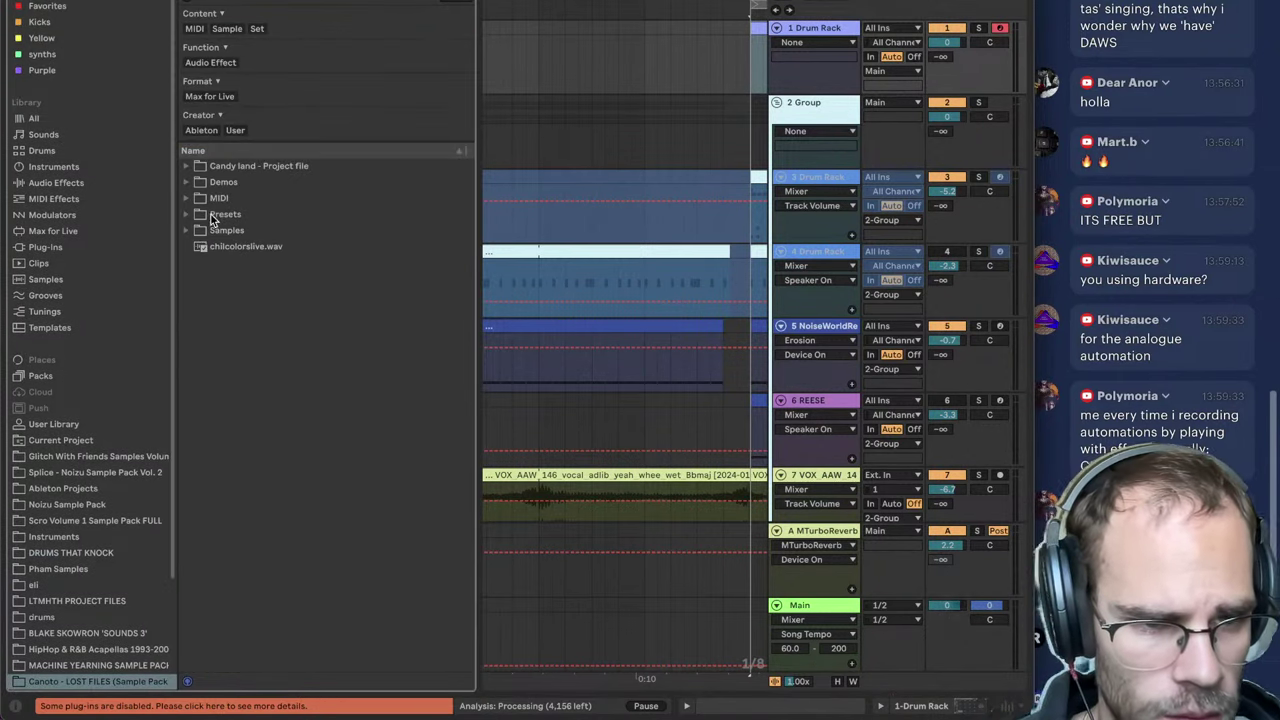
pyautogui.click(191, 230)
pyautogui.click(197, 262)
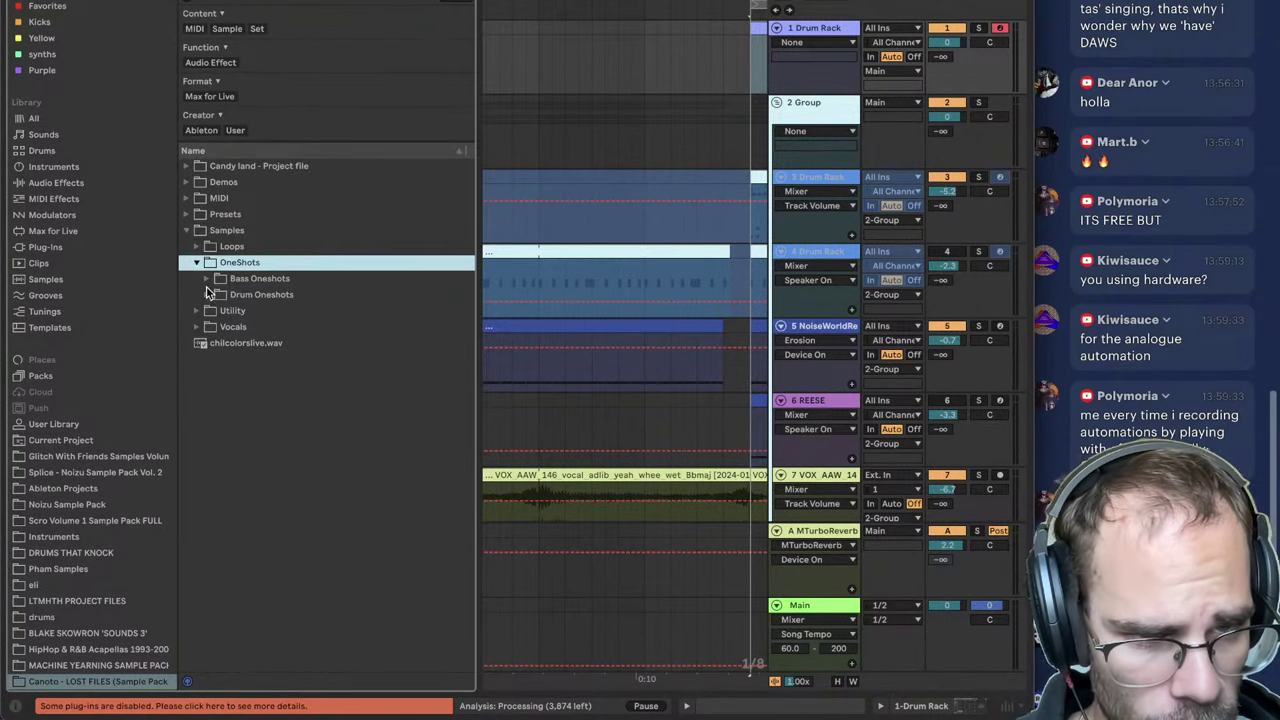
pyautogui.click(207, 294)
pyautogui.click(217, 375)
pyautogui.press('Down')
pyautogui.press('Down')
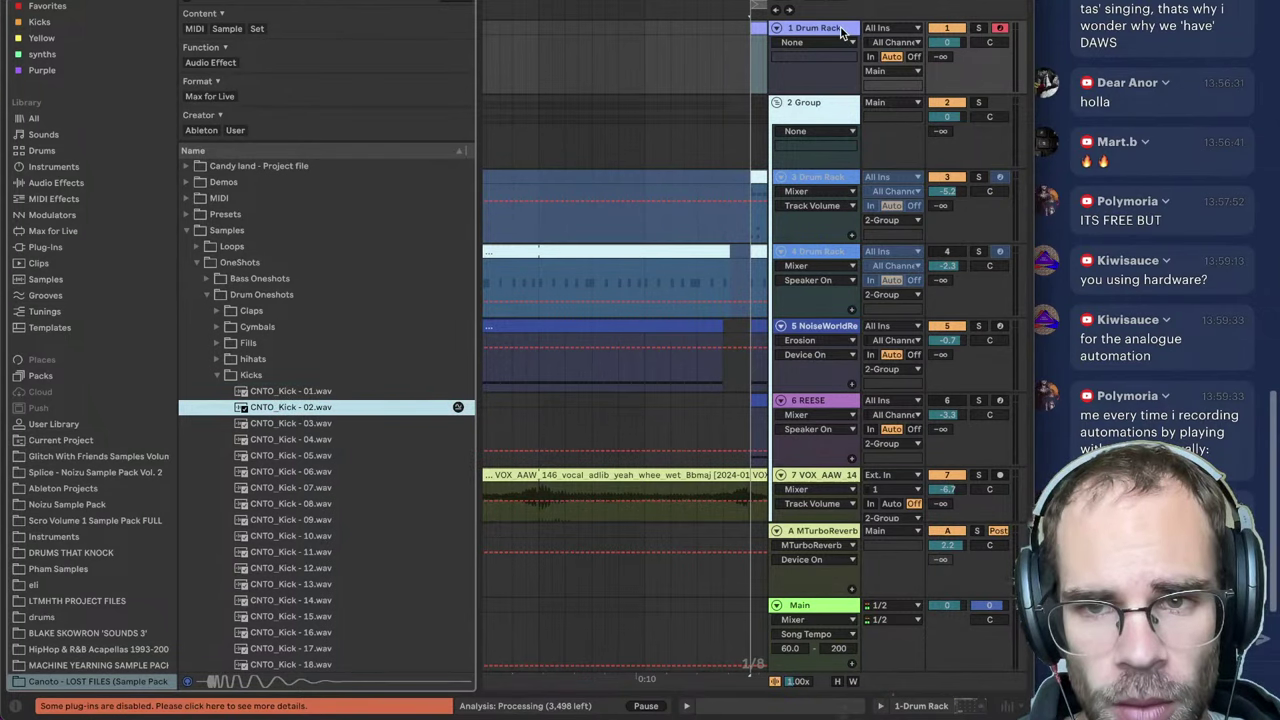
pyautogui.doubleClick(841, 30)
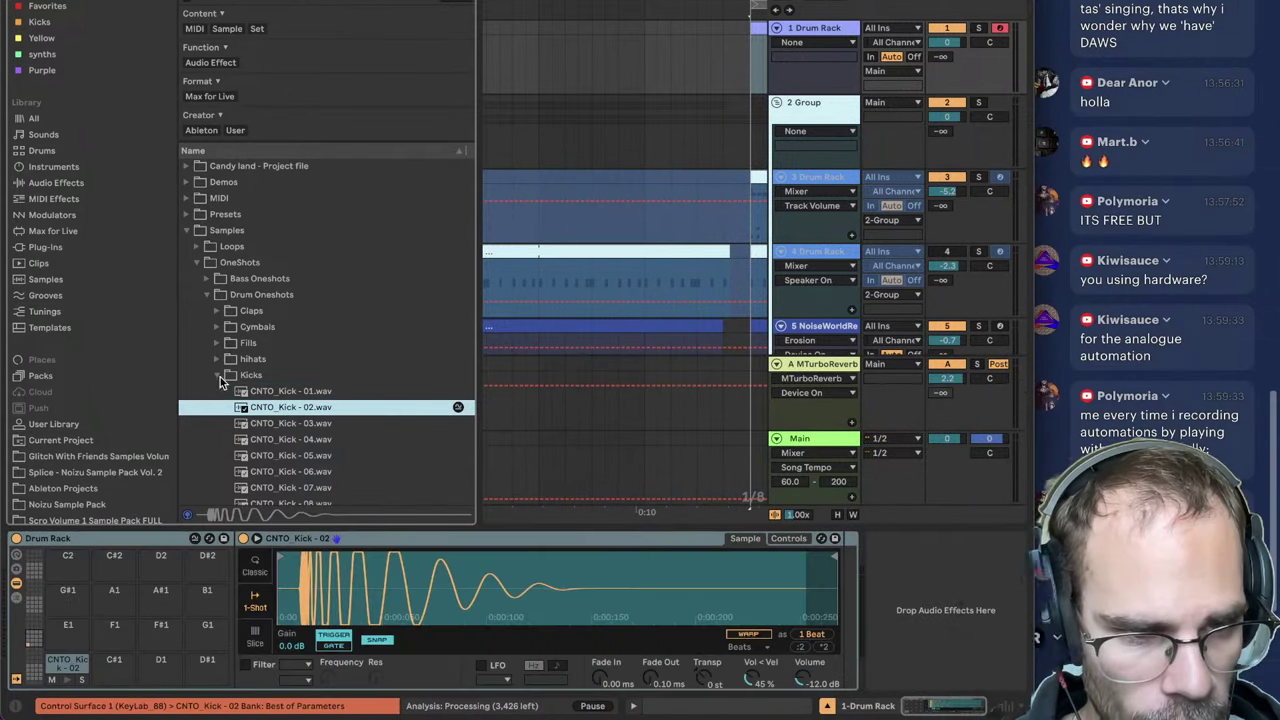
# Step: Audition the pack's hi-hat one-shots and place CNTO_hihats- 08.wav on the Drum Rack's C#1 pad
pyautogui.click(217, 360)
pyautogui.click(294, 393)
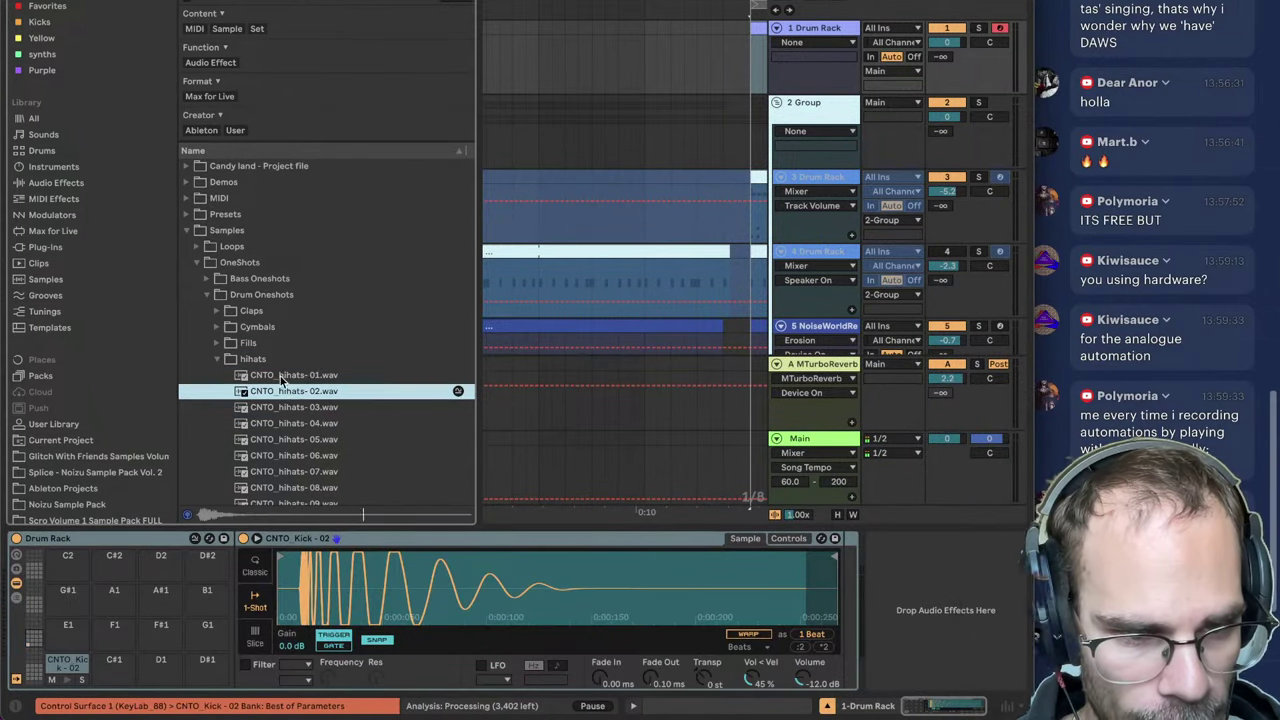
pyautogui.click(284, 378)
pyautogui.click(312, 490)
pyautogui.click(297, 361)
pyautogui.click(299, 374)
pyautogui.click(311, 501)
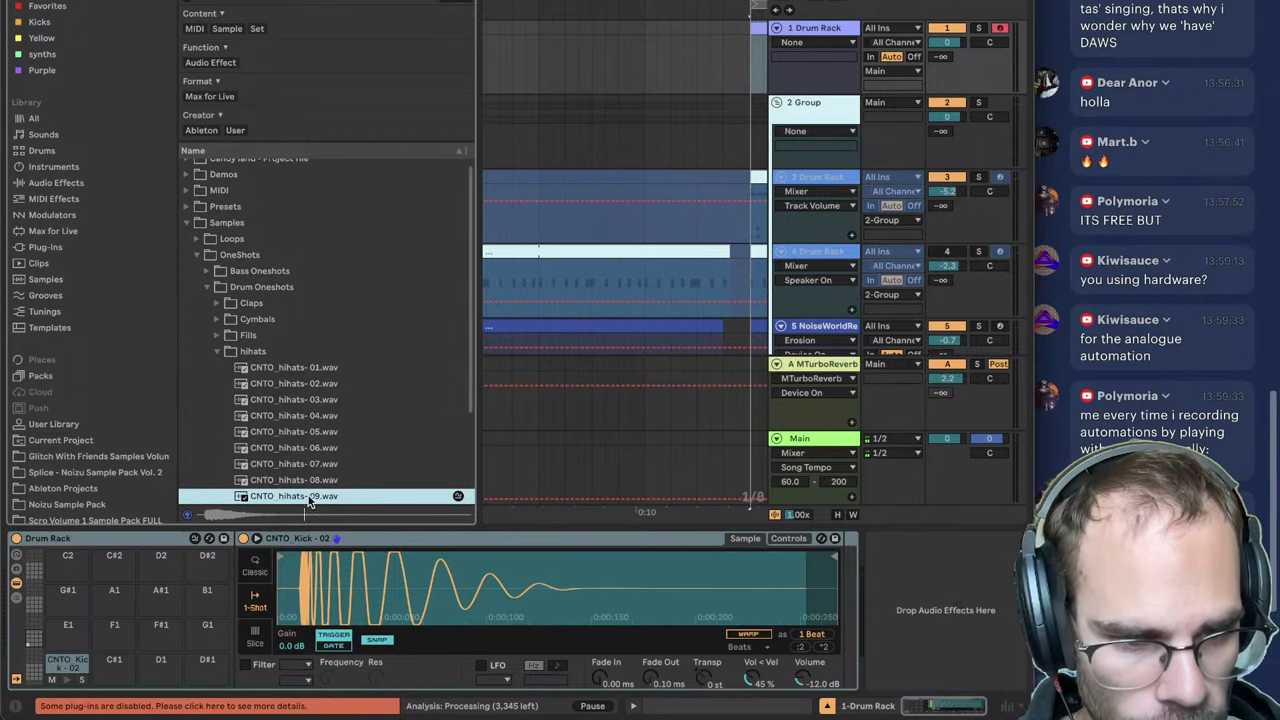
pyautogui.click(311, 479)
pyautogui.scroll(-3, 311, 473)
pyautogui.click(303, 374)
pyautogui.click(293, 389)
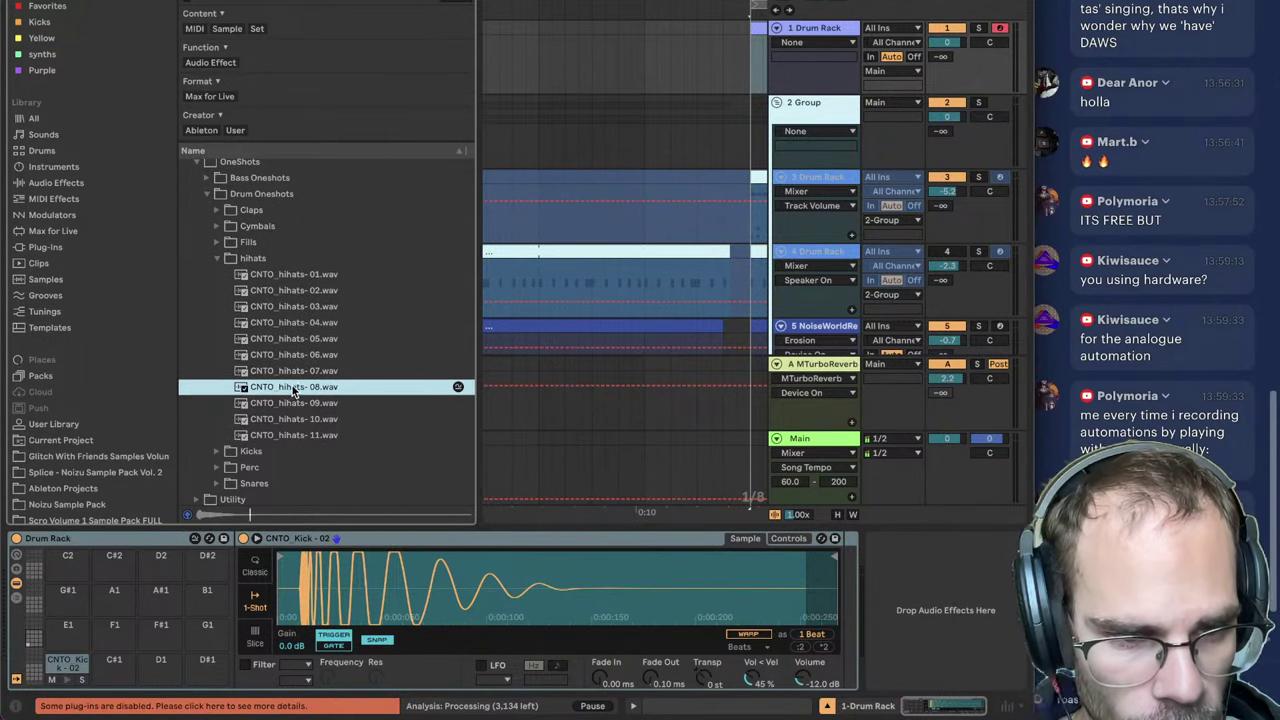
pyautogui.moveTo(120, 668); pyautogui.dragTo(120, 668)
# Step: Audition the pack's clap one-shots and place CNTO_Clap- 05.wav on the Drum Rack's D1 pad
pyautogui.click(217, 259)
pyautogui.click(217, 311)
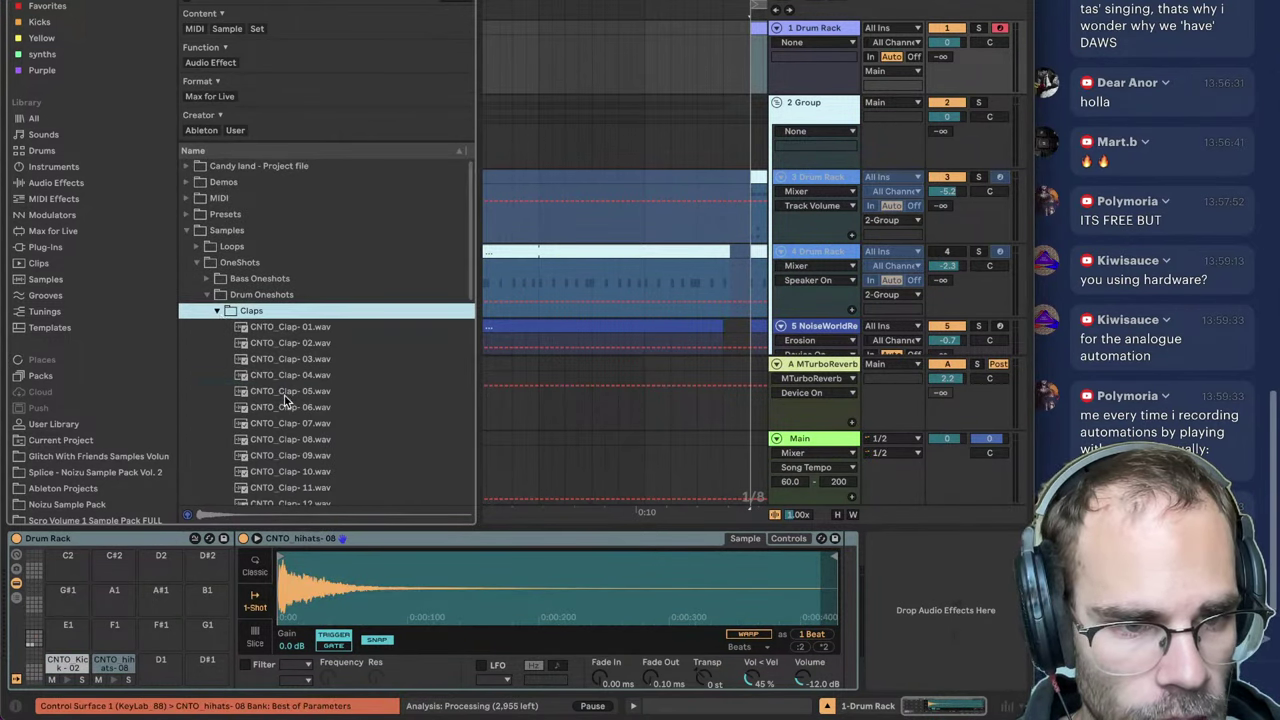
pyautogui.click(292, 392)
pyautogui.click(303, 359)
pyautogui.click(300, 343)
pyautogui.click(298, 327)
pyautogui.click(295, 423)
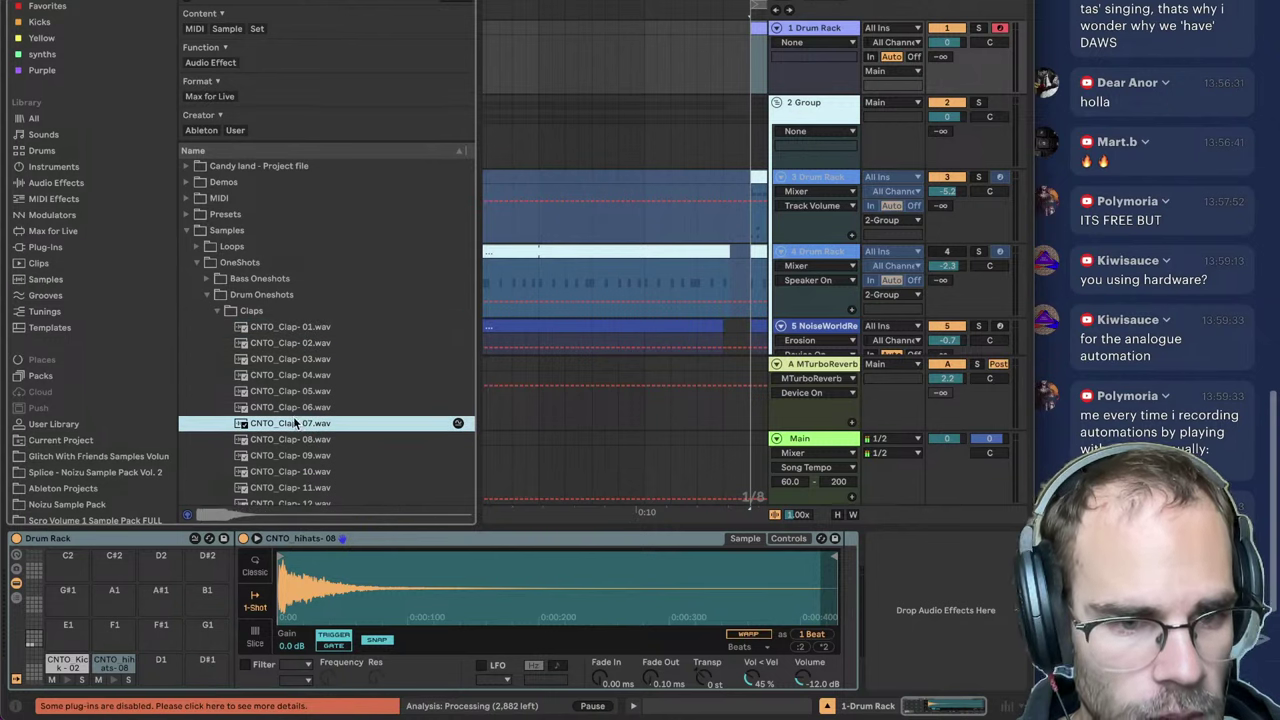
pyautogui.click(292, 397)
pyautogui.click(311, 460)
pyautogui.click(309, 471)
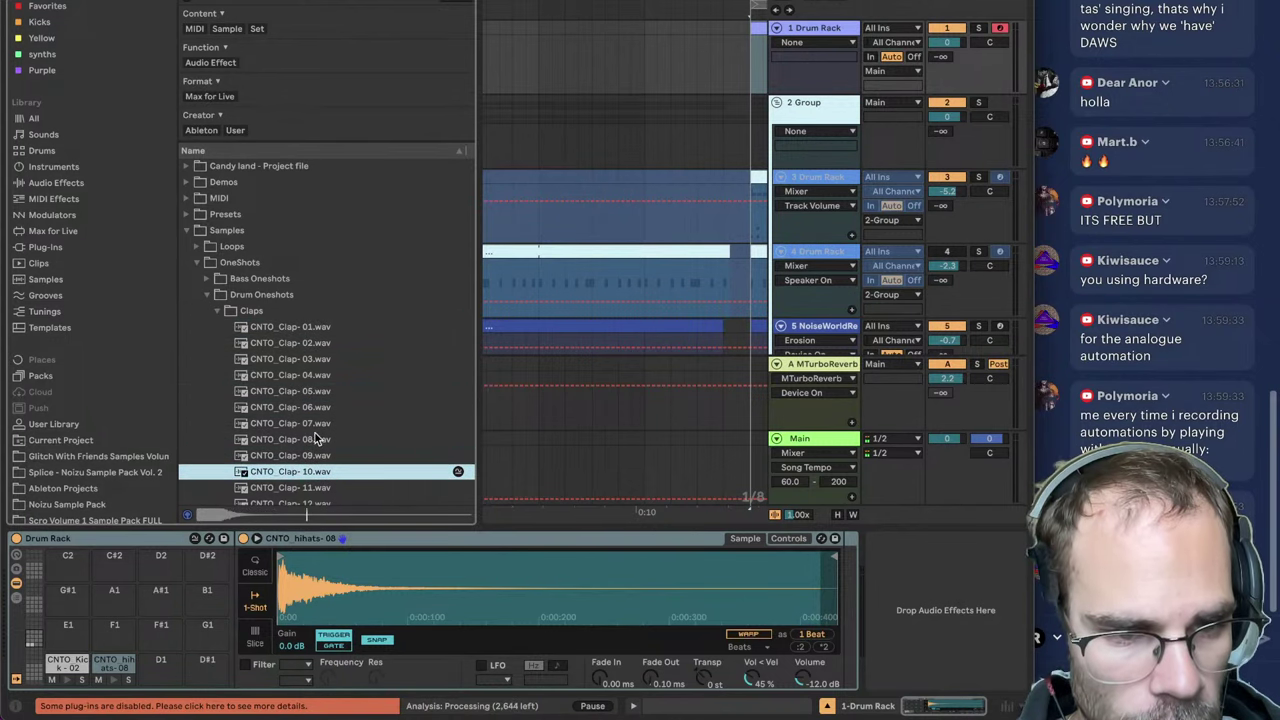
pyautogui.click(316, 406)
pyautogui.click(308, 391)
pyautogui.moveTo(158, 676); pyautogui.dragTo(158, 676)
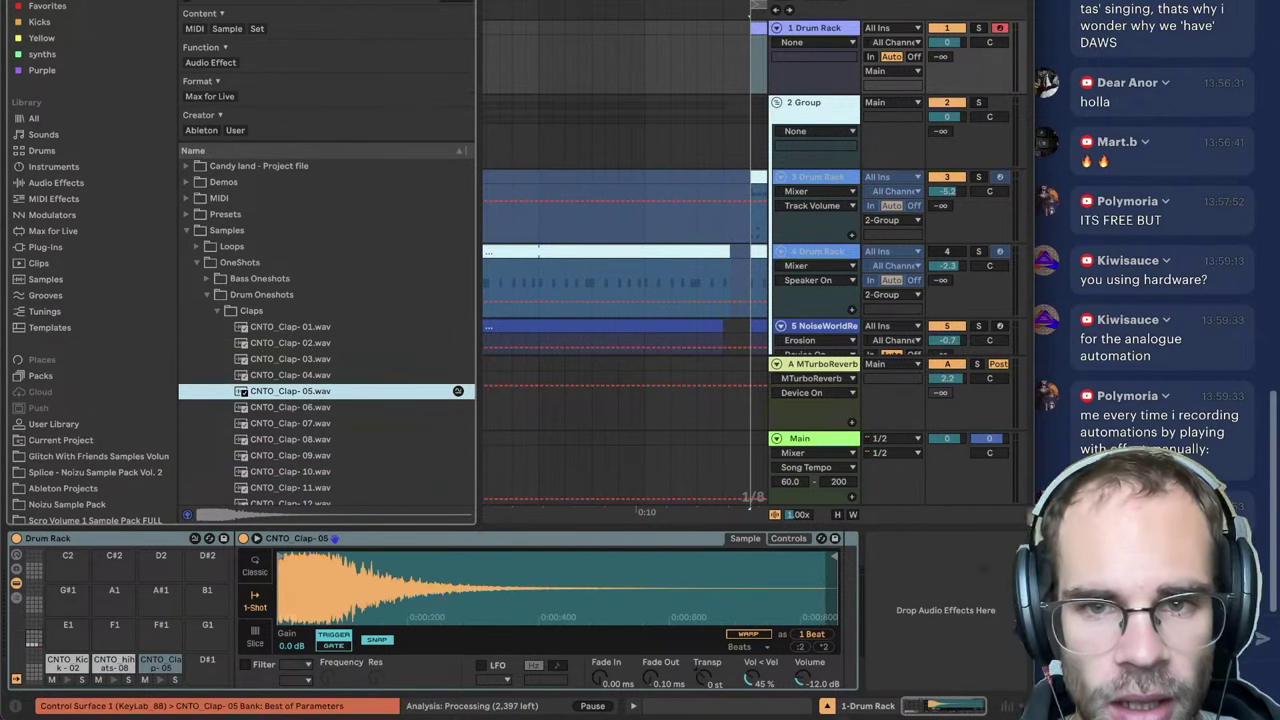
# Step: Start playback, hide the browser and open the empty clip on the new Drum Rack track for note editing
pyautogui.press('space')
pyautogui.press('super+q')
pyautogui.click(568, 352)
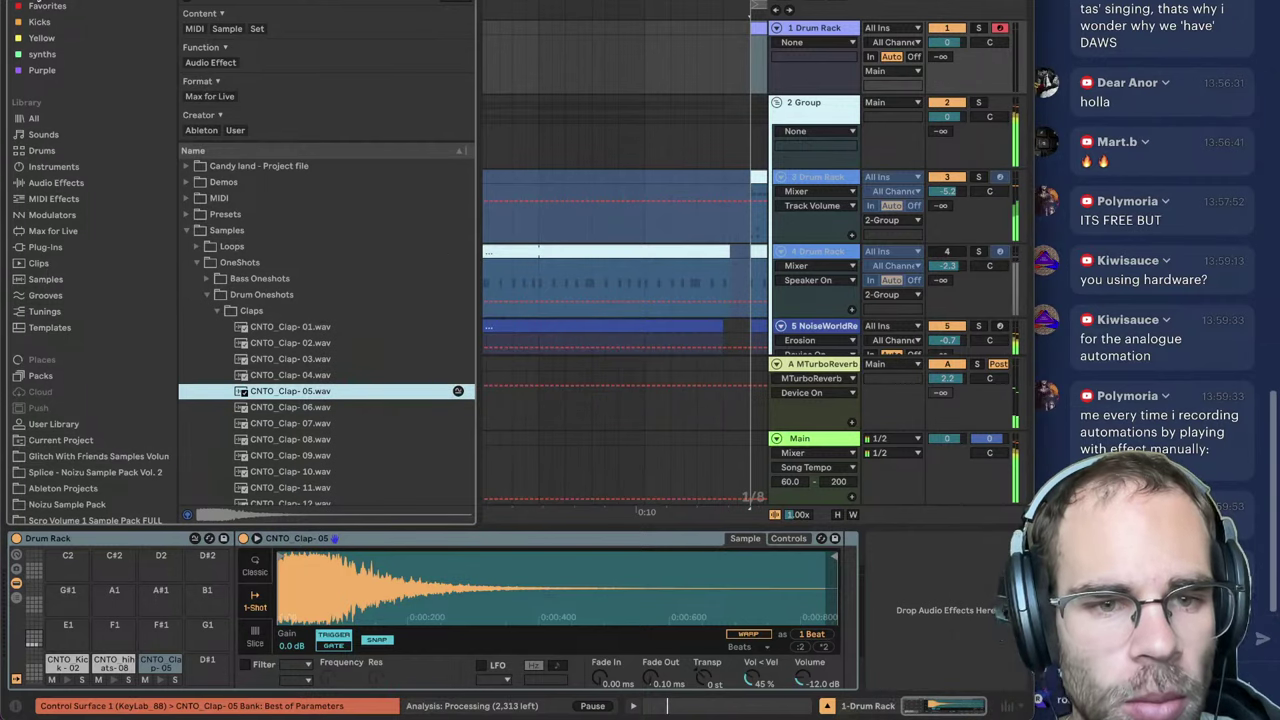
pyautogui.press('super+alt+b')
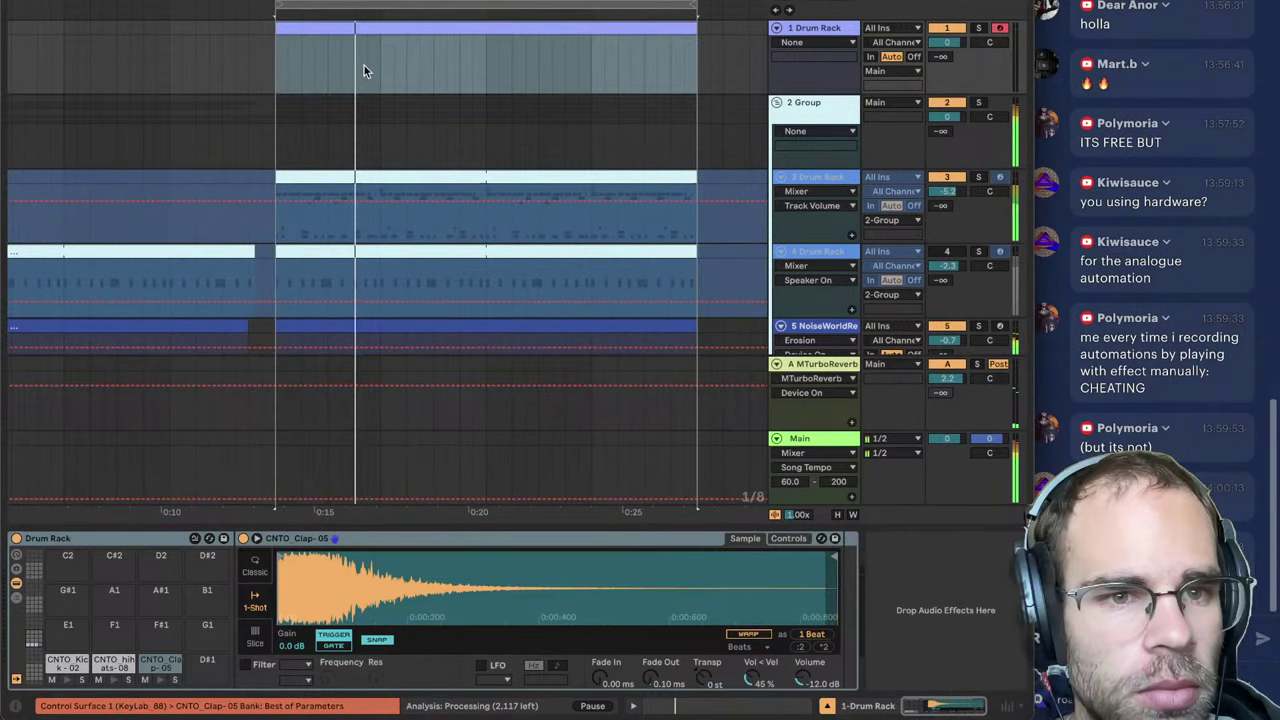
pyautogui.doubleClick(364, 65)
# Step: Program kicks on 1.1, 1.2, 1.3.3 and 1.4 with claps on 1.2 and 1.4, and shorten the clip loop to one bar
pyautogui.click(437, 271)
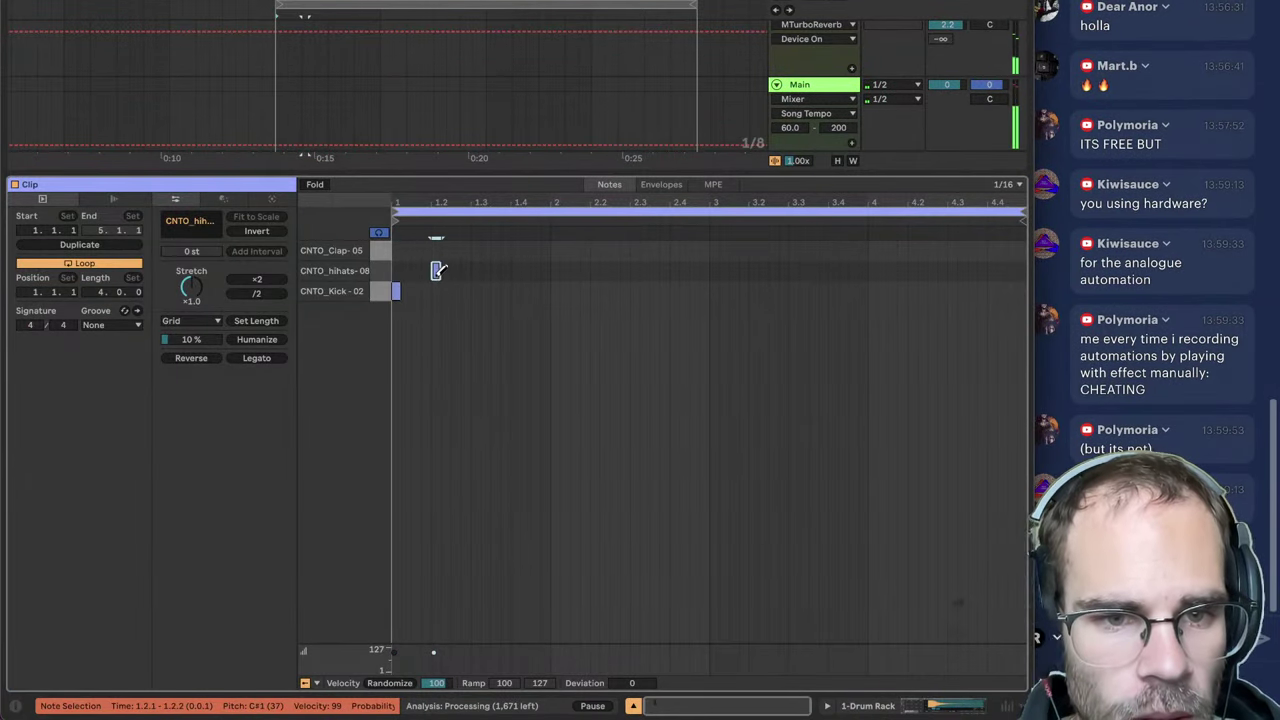
pyautogui.click(436, 272)
pyautogui.click(435, 251)
pyautogui.click(436, 292)
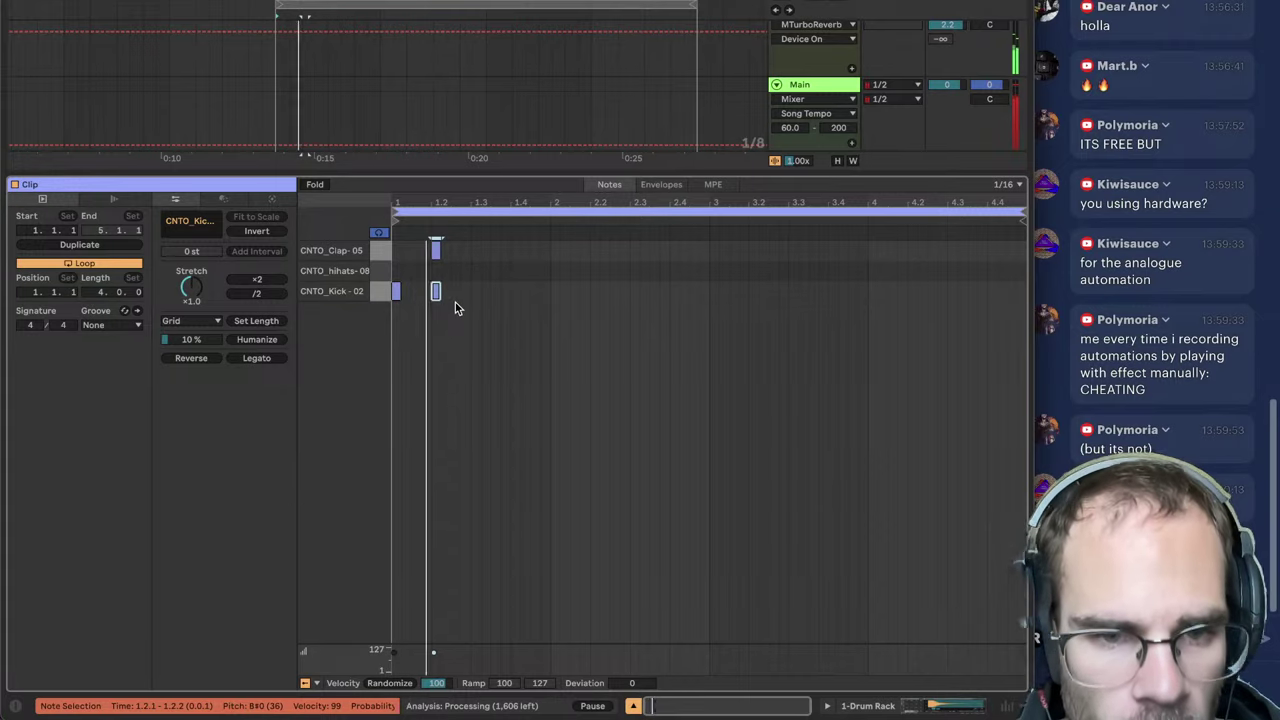
pyautogui.click(494, 291)
pyautogui.click(515, 250)
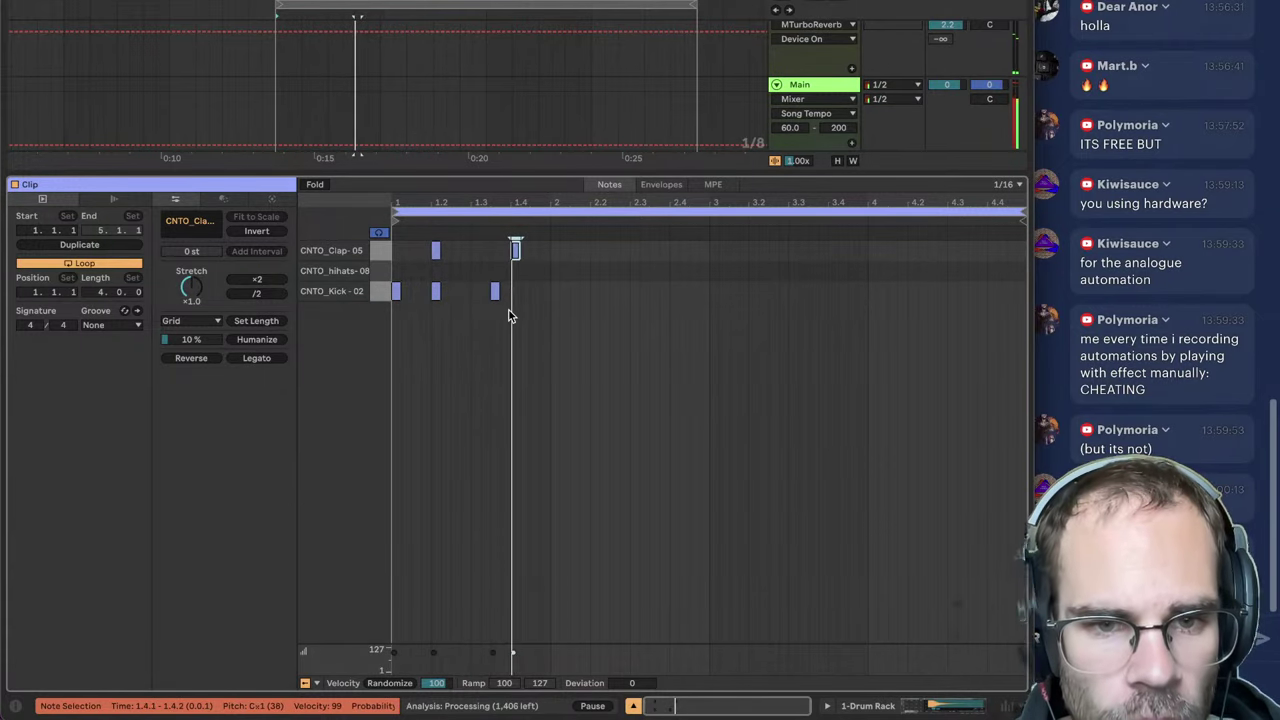
pyautogui.click(515, 291)
pyautogui.moveTo(1022, 212); pyautogui.dragTo(550, 212)
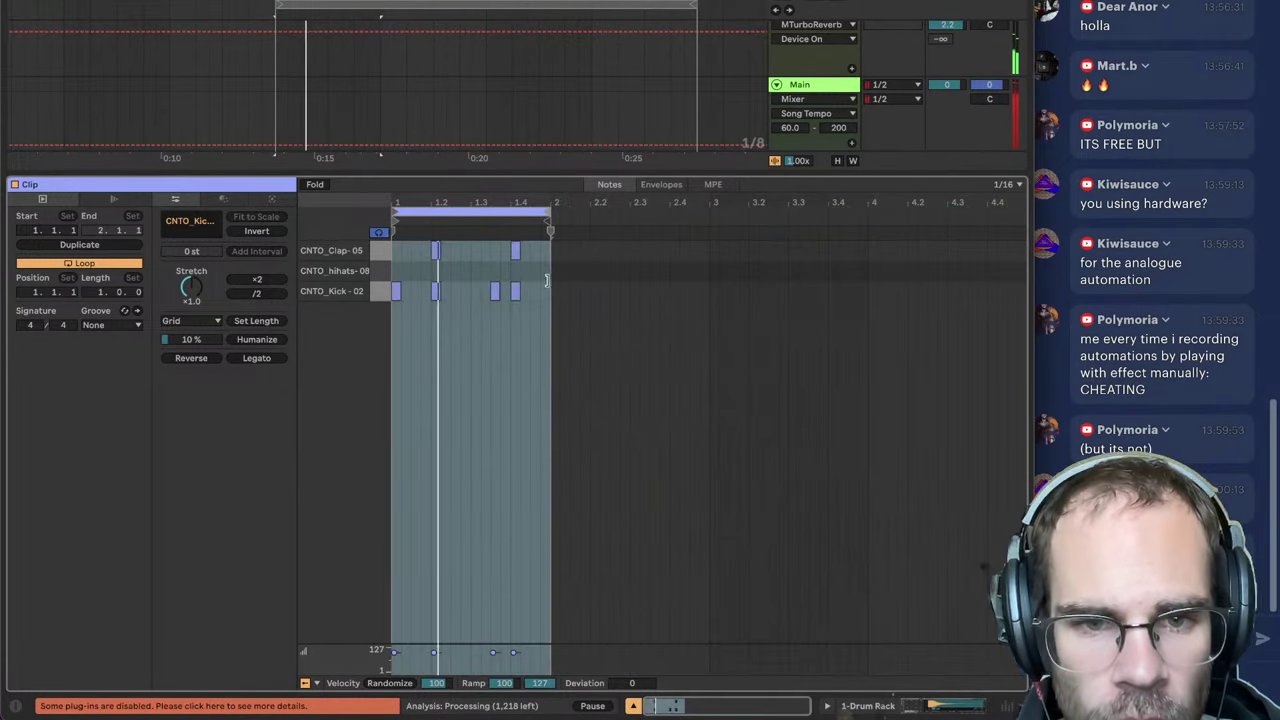
# Step: Fill the one-bar drum loop with hi-hat notes on every eighth note
pyautogui.click(398, 270)
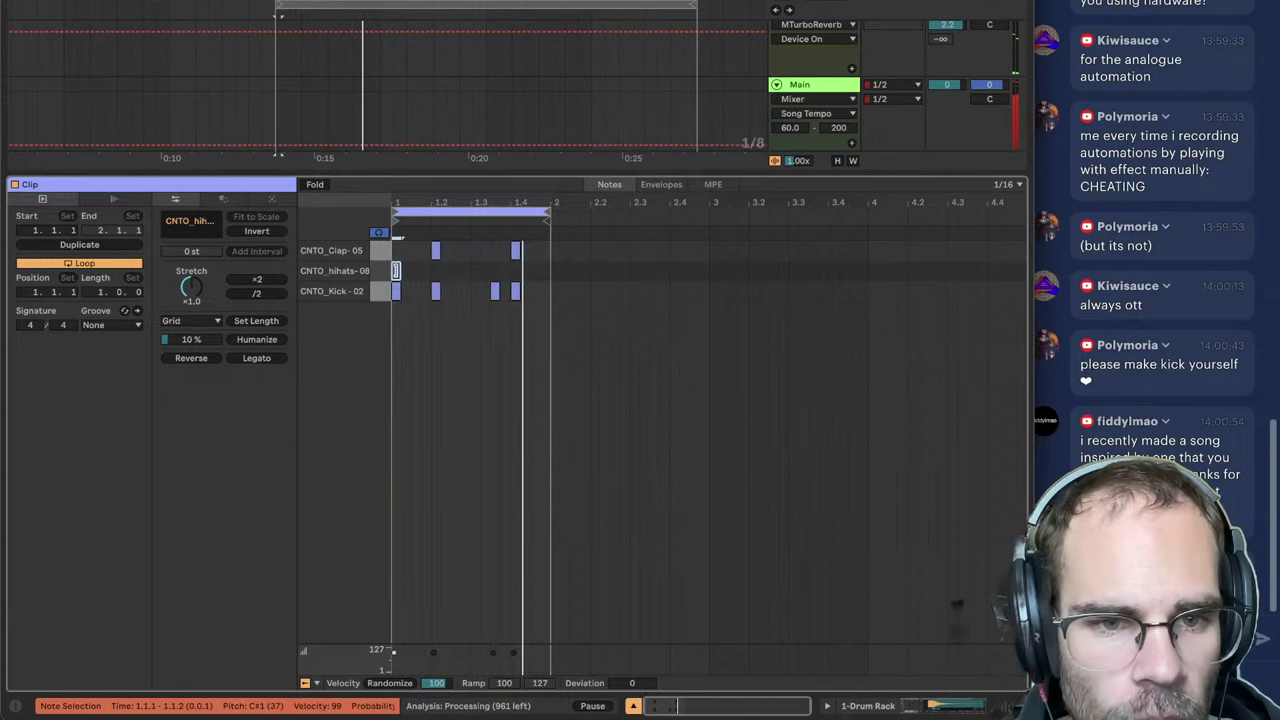
pyautogui.click(415, 270)
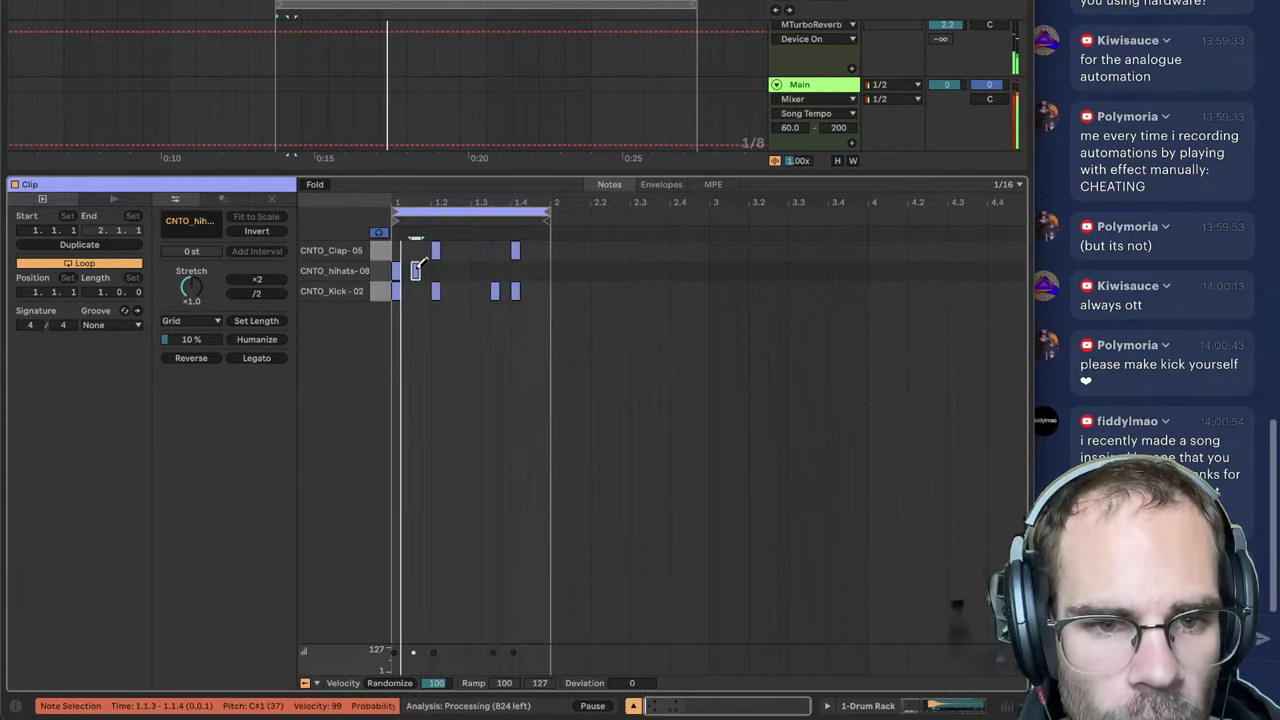
pyautogui.click(435, 270)
pyautogui.click(455, 270)
pyautogui.click(330, 272)
pyautogui.hotkey('ctrl', 'd')
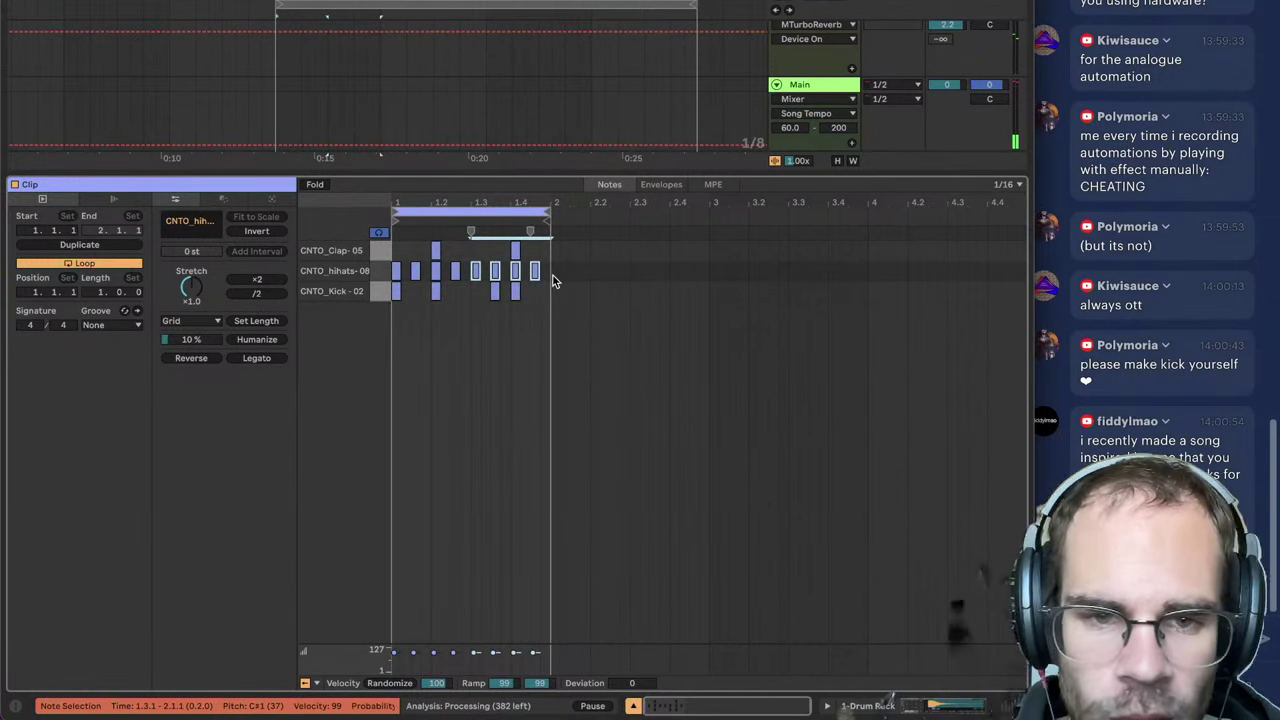
# Step: Turn the note grid off, shift all hi-hat notes slightly late and audition the drum loop
pyautogui.click(390, 234)
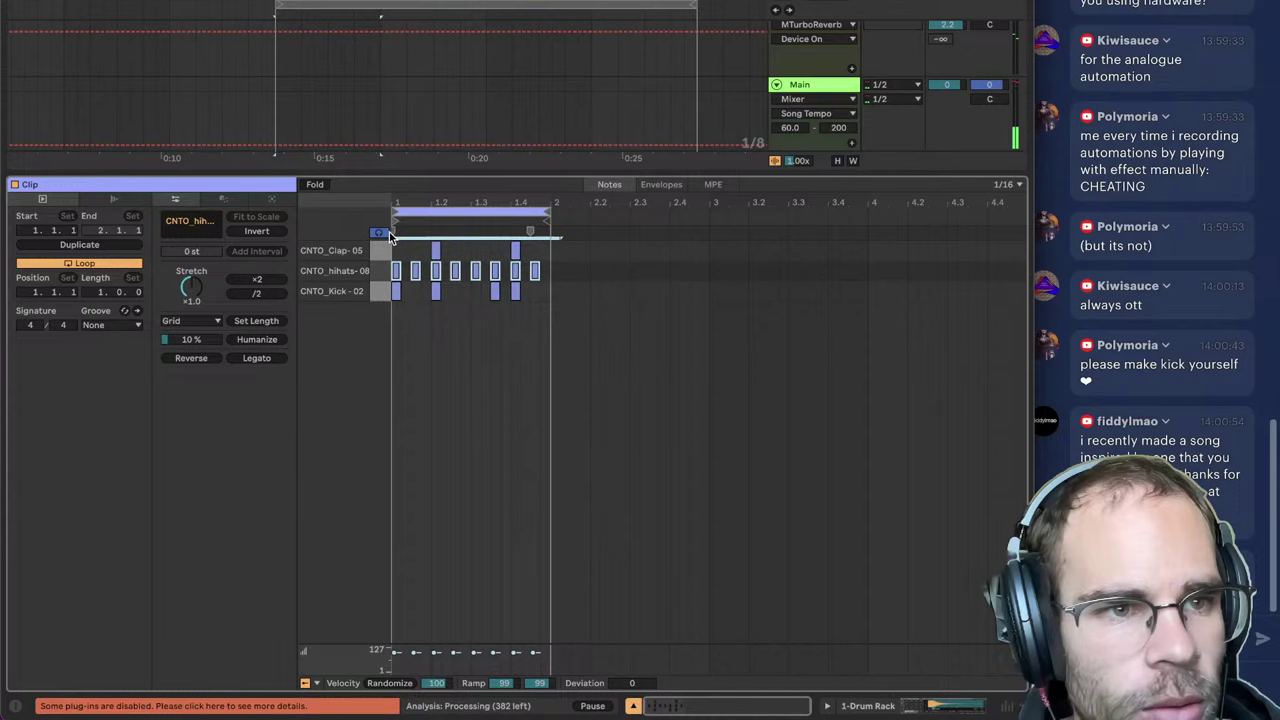
pyautogui.press('space')
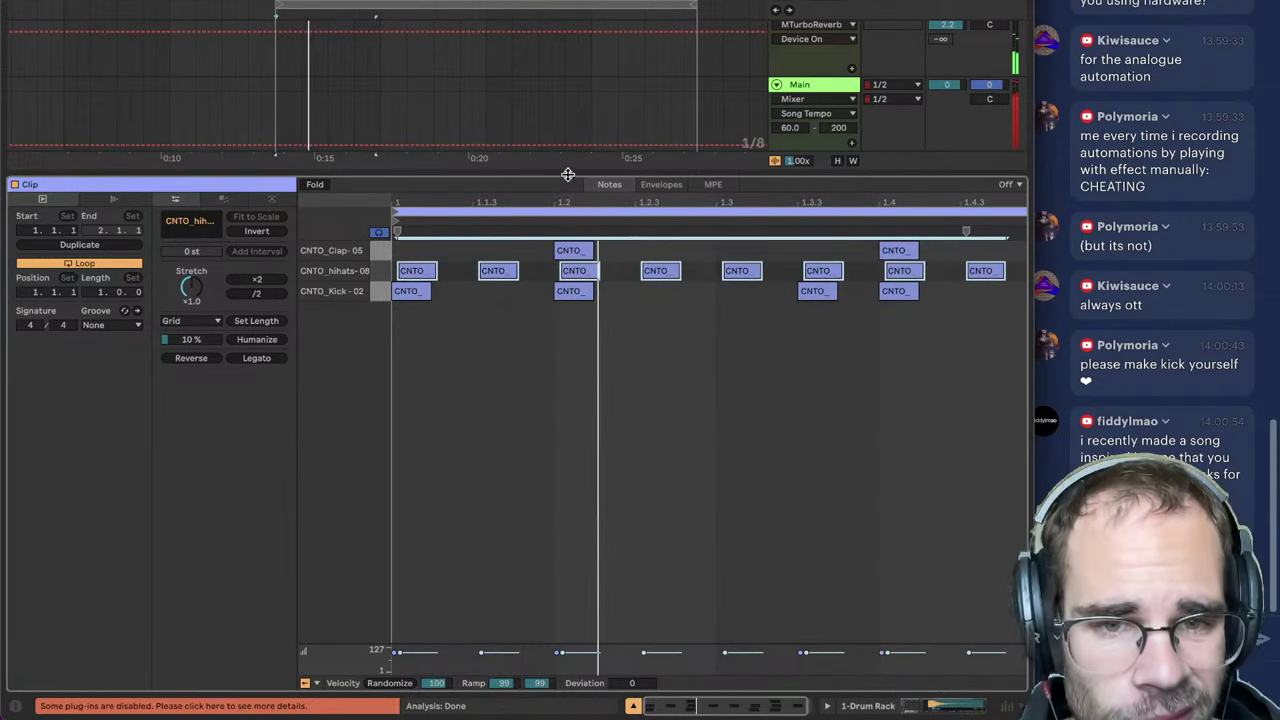
pyautogui.moveTo(559, 195); pyautogui.dragTo(559, 187)
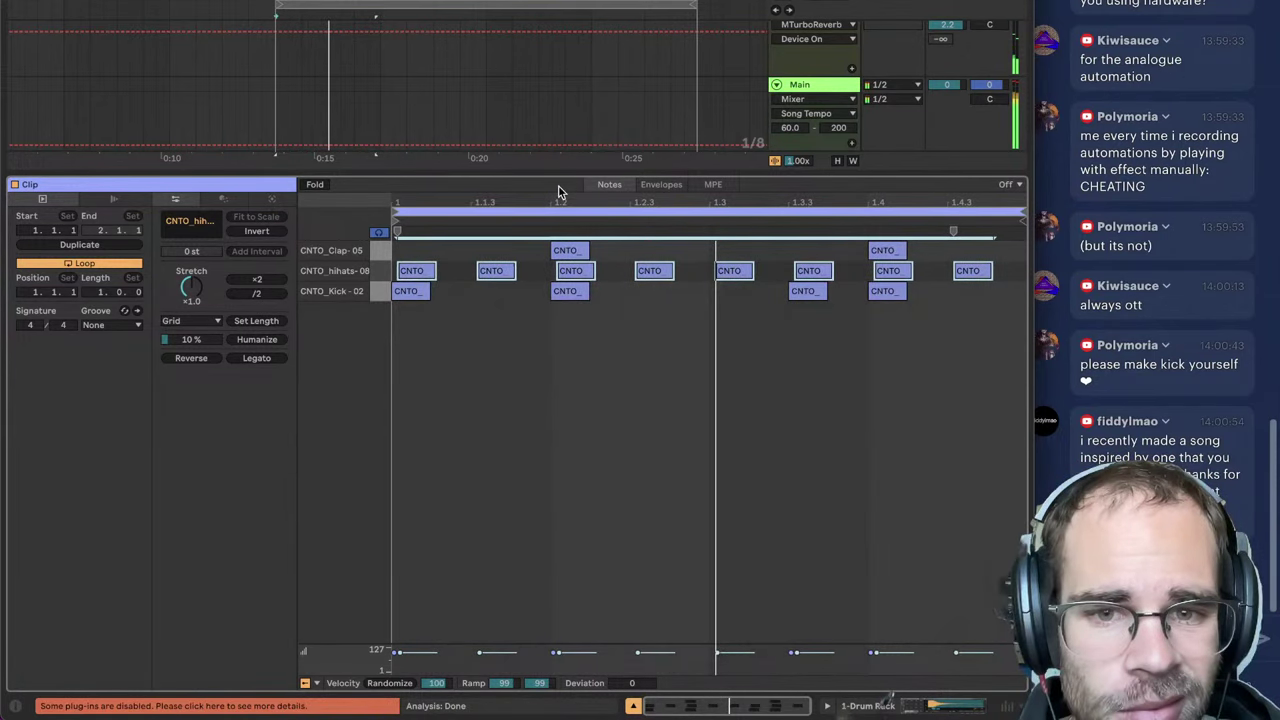
# Step: Load Duck_Buddy-1 on the group track, trigger it from a CNTO pad of 1-Drum Rack and audition the ducking
pyautogui.hotkey('shift', 'Tab')
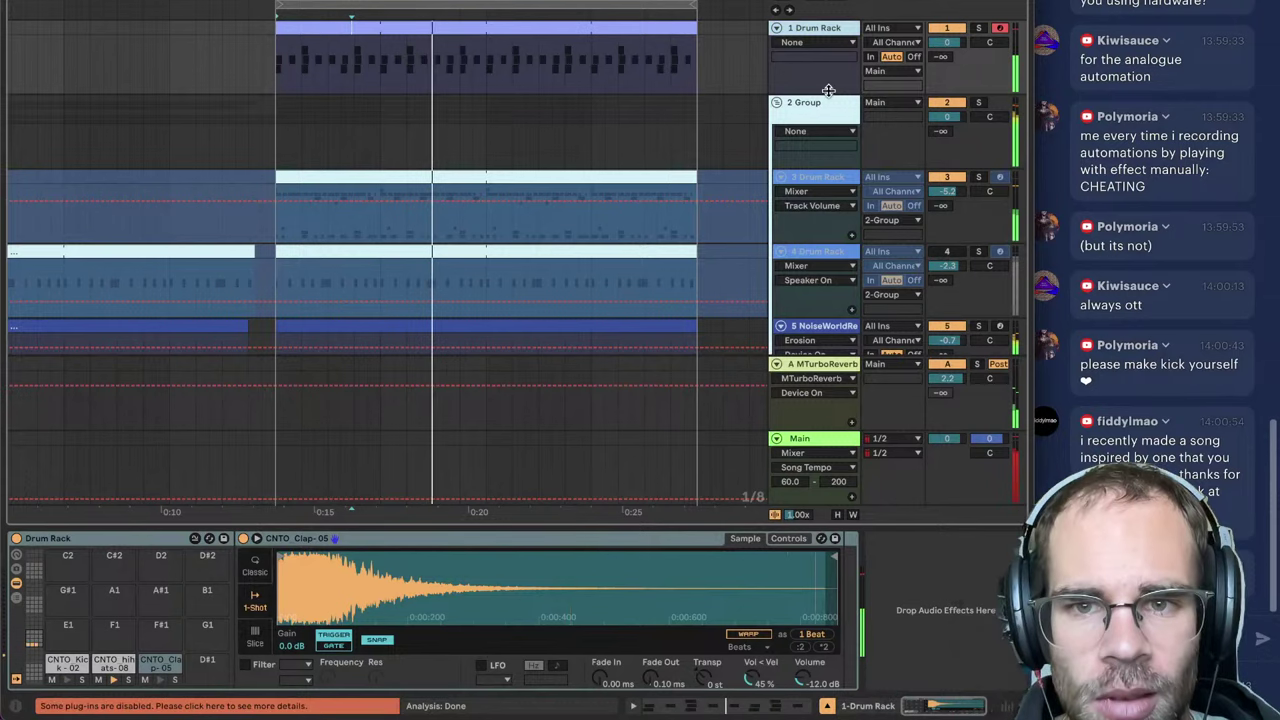
pyautogui.click(812, 103)
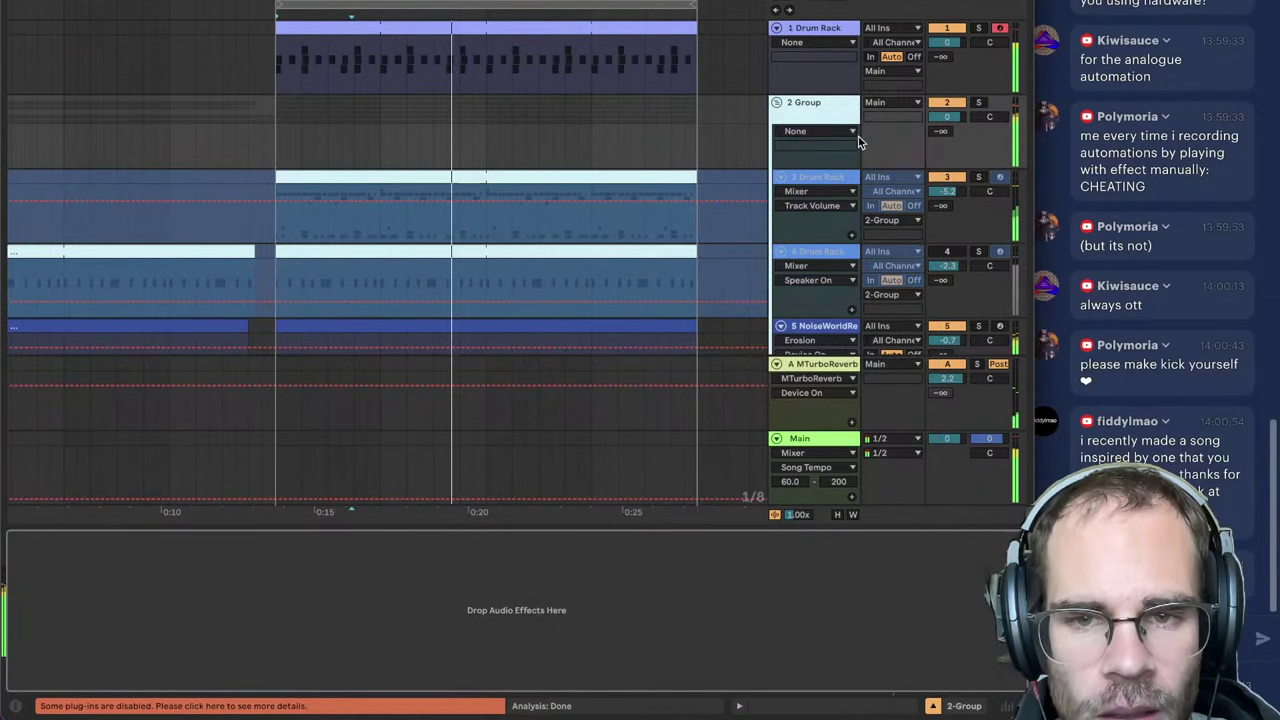
pyautogui.hotkey('ctrl', 'alt', 'b')
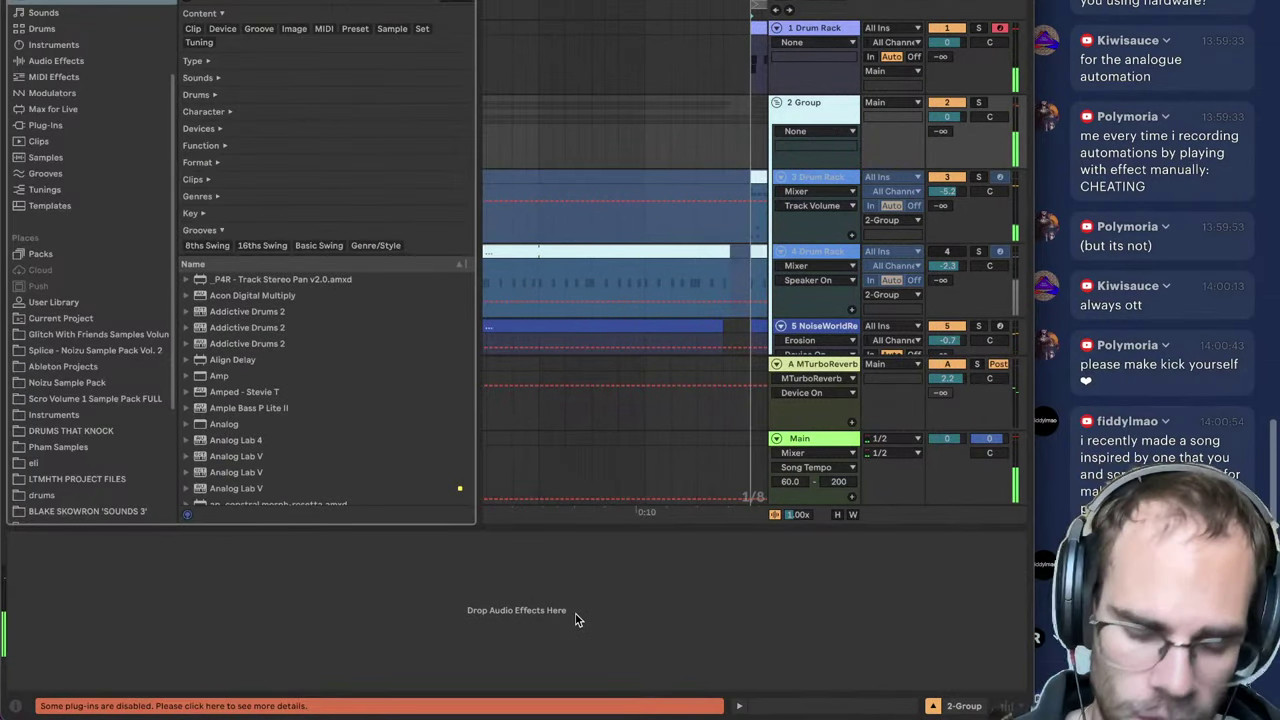
pyautogui.write('duck')
pyautogui.press('Down')
pyautogui.press('Return')
pyautogui.click(87, 562)
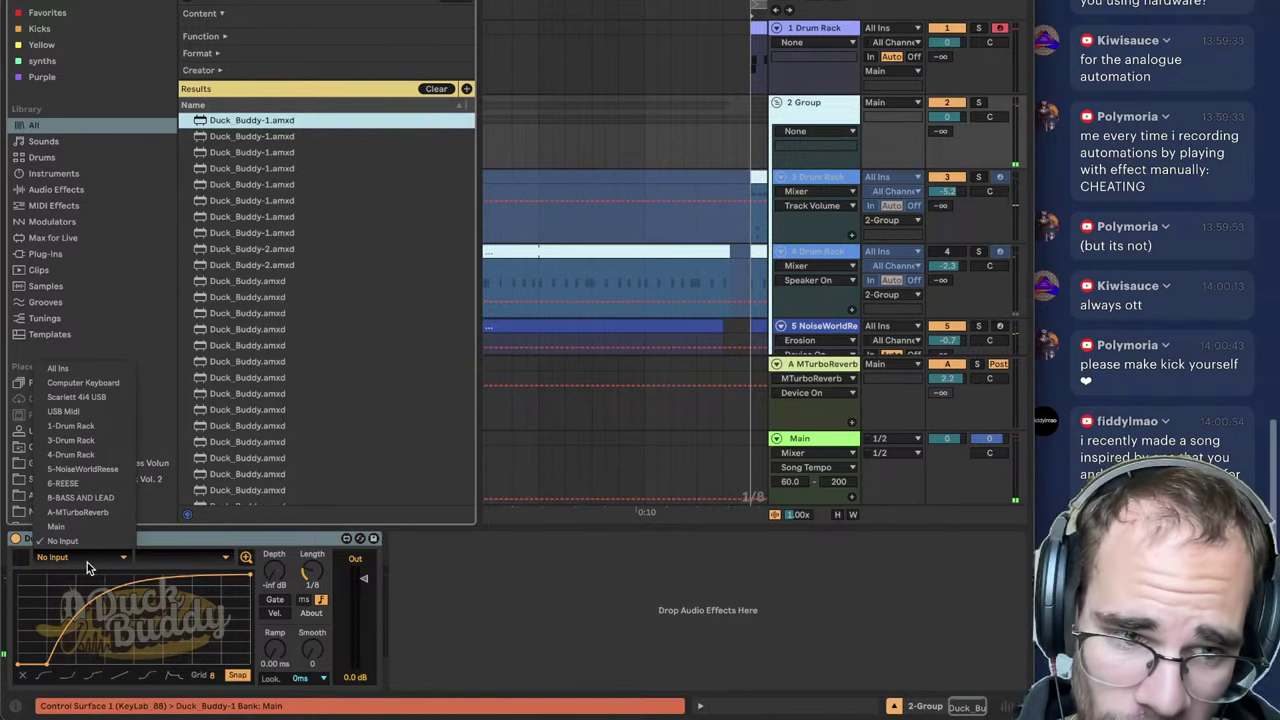
pyautogui.click(93, 428)
pyautogui.click(180, 557)
pyautogui.click(243, 607)
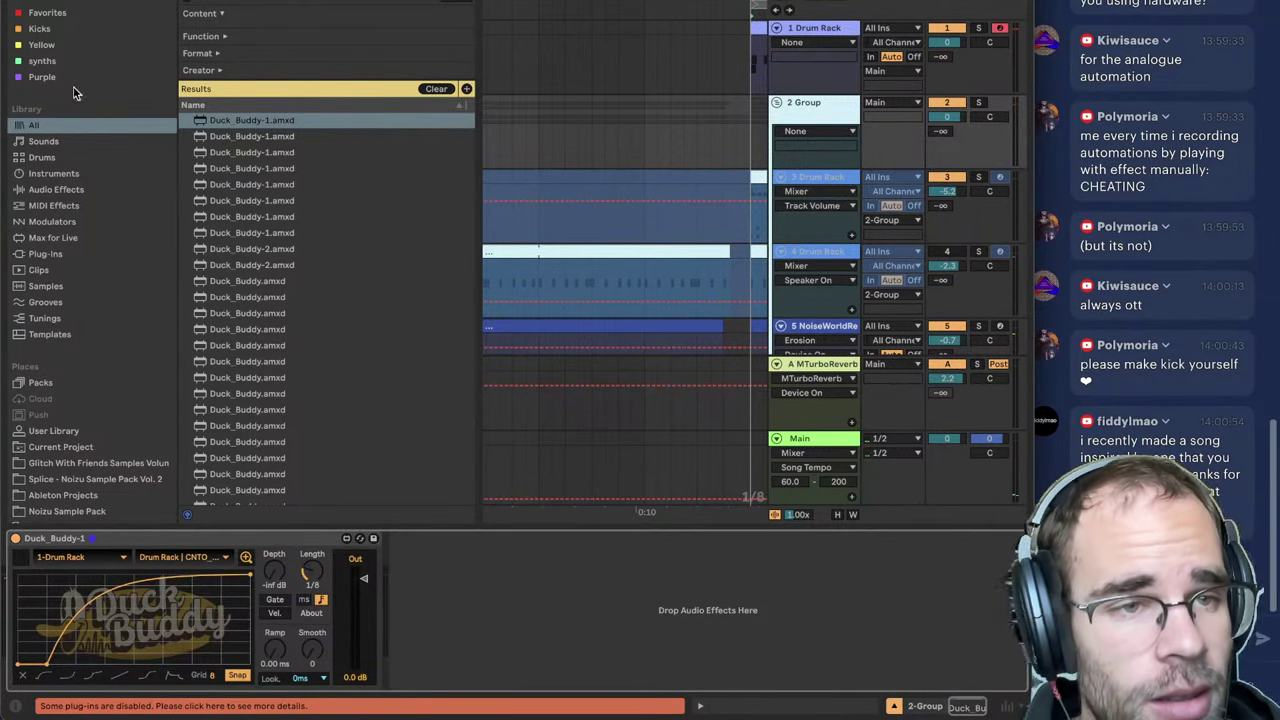
pyautogui.hotkey('ctrl', 'alt', 'b')
pyautogui.press('space')
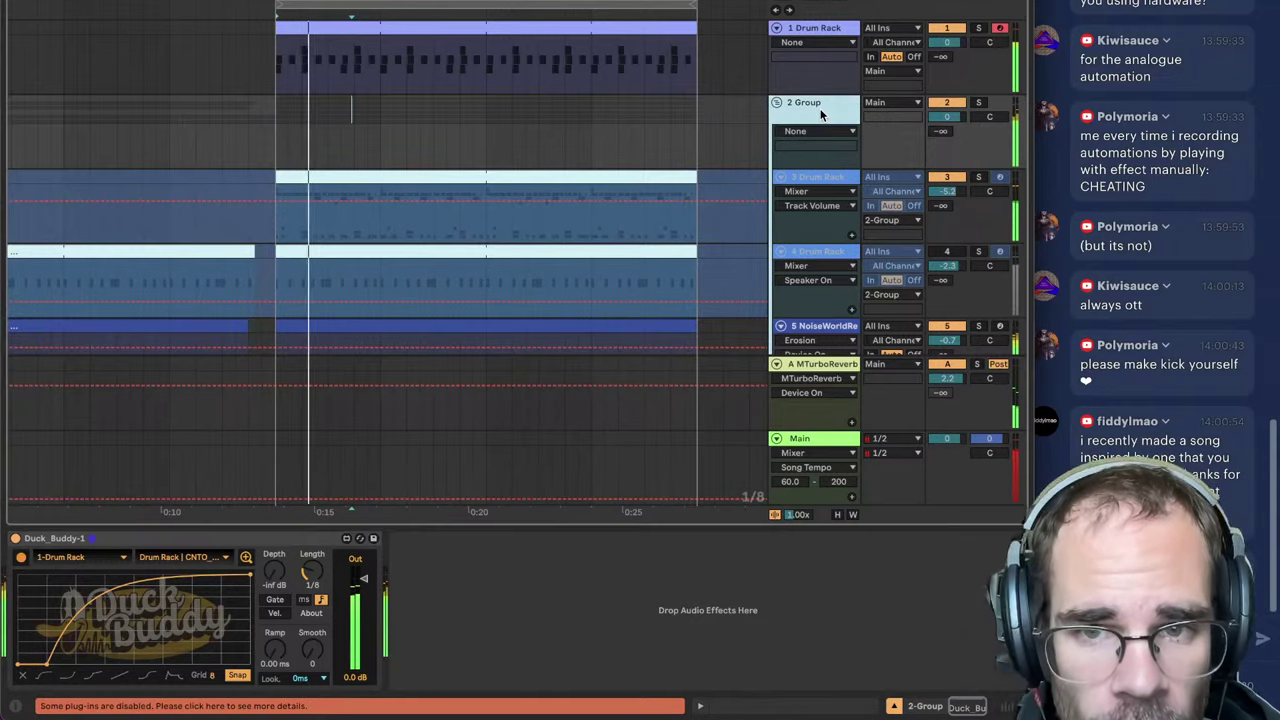
# Step: Set the clap sample's velocity-to-volume amount to 0% and its volume to -6.86 dB
pyautogui.click(827, 30)
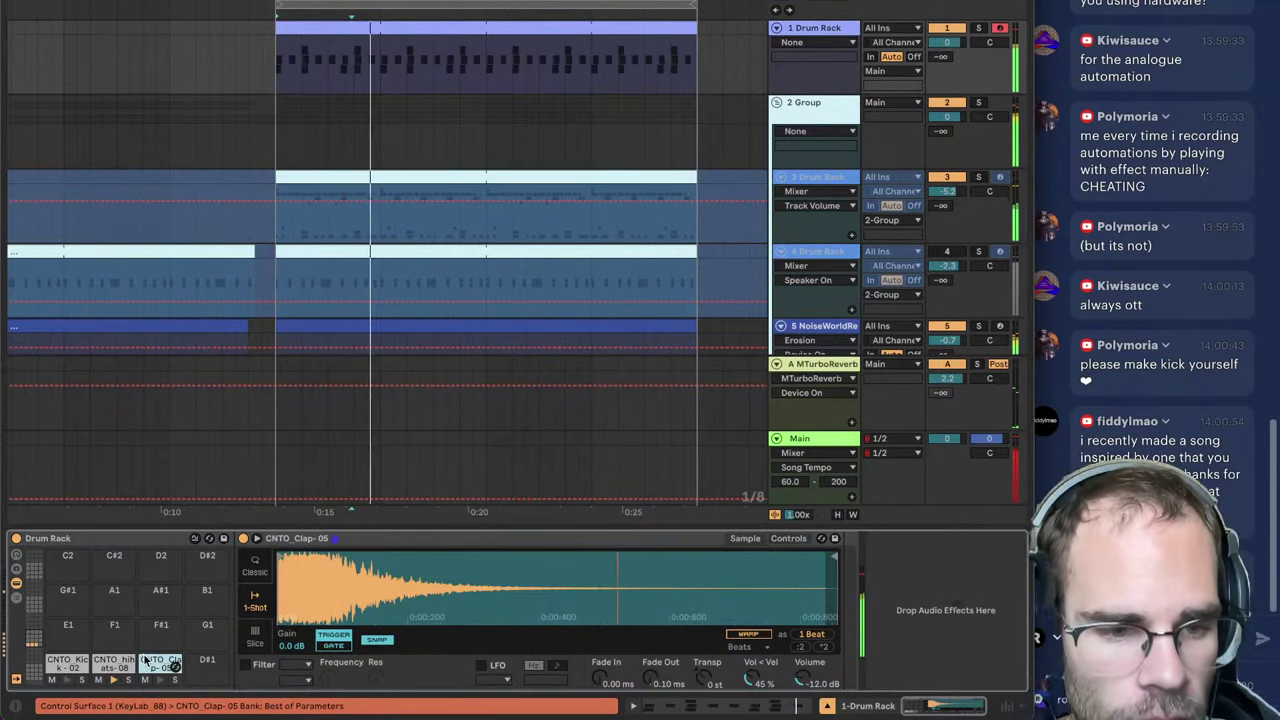
pyautogui.moveTo(753, 678); pyautogui.dragTo(753, 715)
pyautogui.moveTo(805, 679); pyautogui.dragTo(805, 650)
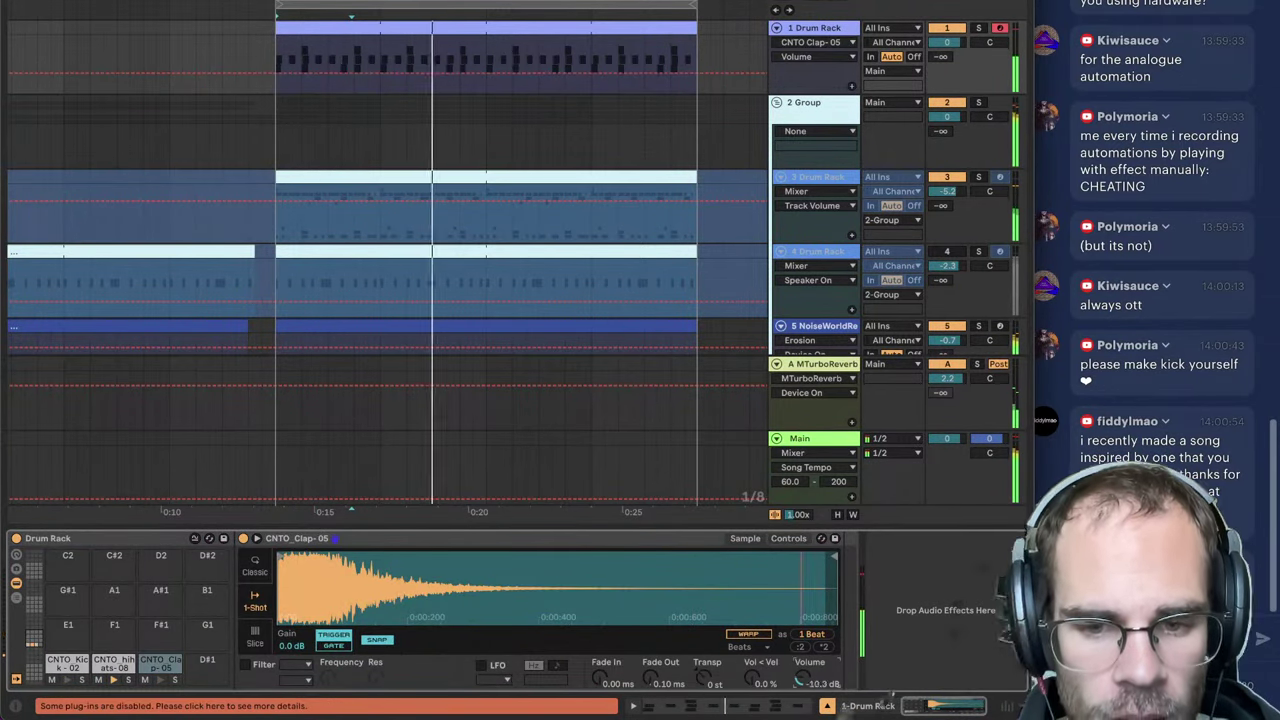
# Step: Add a Saturator with 12 dB drive in Digital Clip mode after the new Drum Rack and adjust its output level
pyautogui.click(939, 605)
pyautogui.hotkey('ctrl', 'alt', 'b')
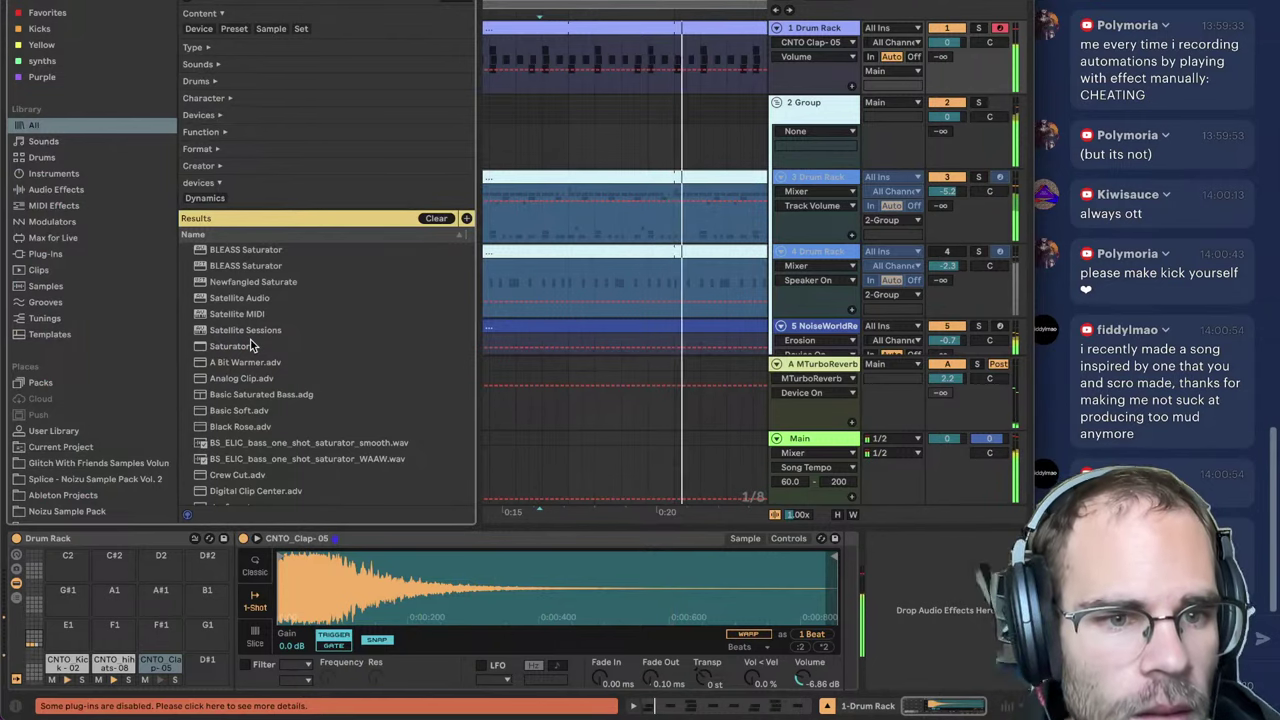
pyautogui.doubleClick(240, 344)
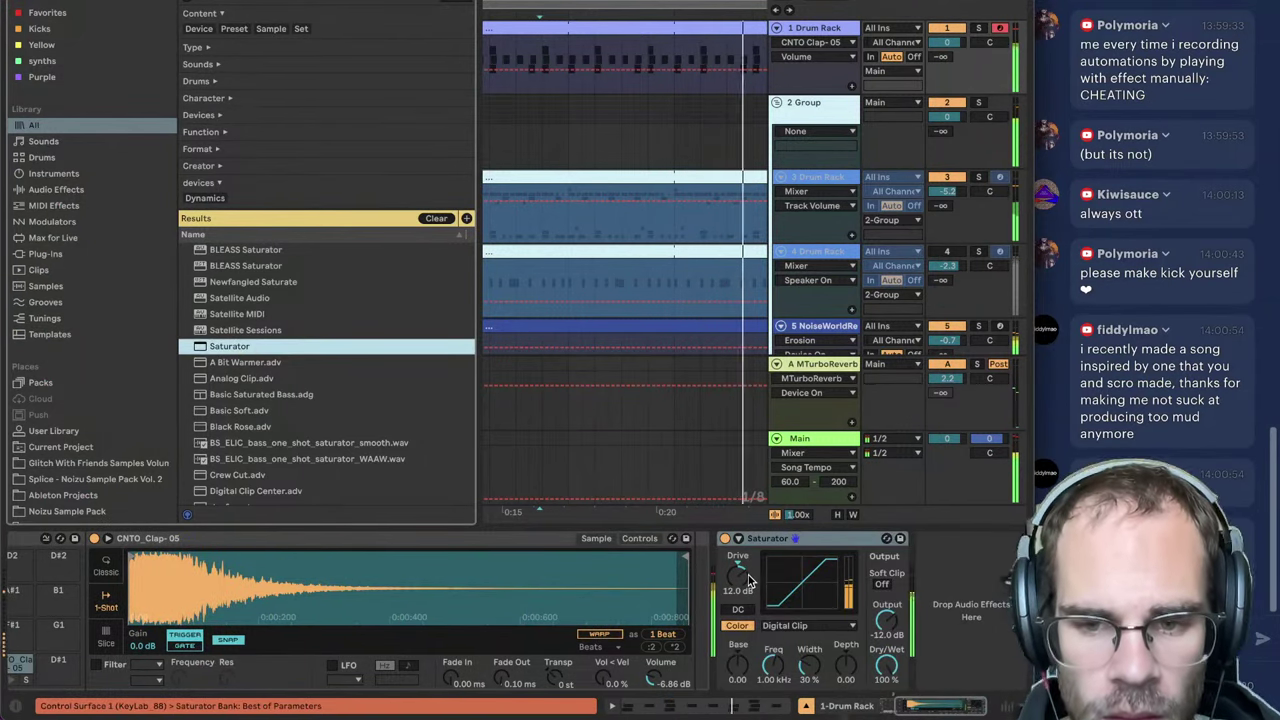
pyautogui.click(882, 634)
pyautogui.hscroll(-3, 641, 671)
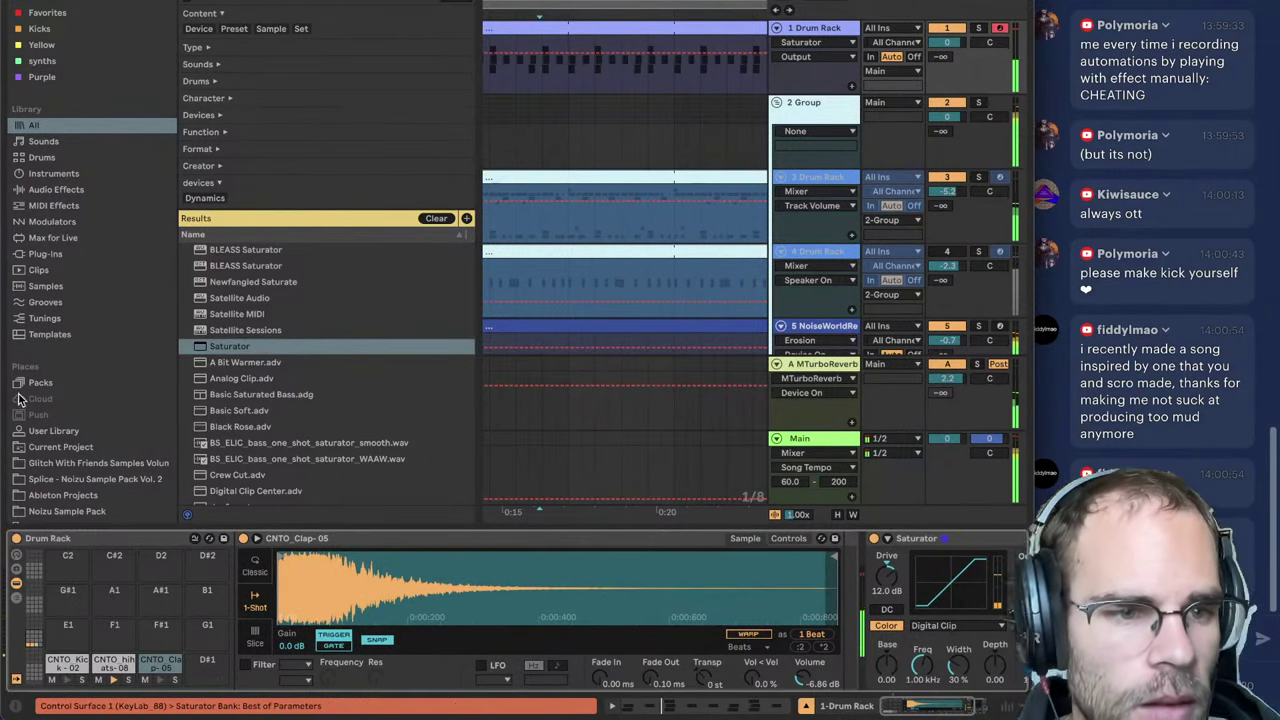
# Step: Replace the clap pad's sample with CNTO_Clap- 08.wav from the Canoto - LOST FILES sample pack folder
pyautogui.hotkey('ctrl', 'alt', 'b')
pyautogui.scroll(-3, 400, 260)
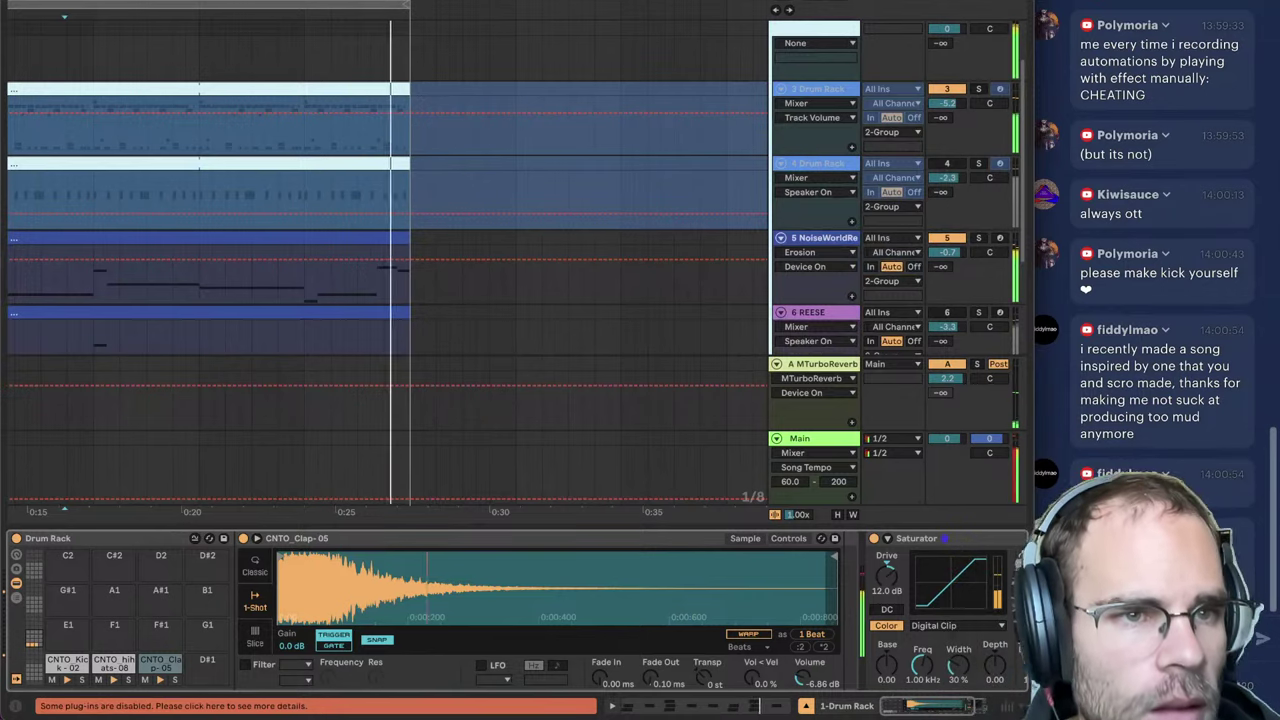
pyautogui.hotkey('ctrl', 'alt', 'b')
pyautogui.scroll(-6, 95, 400)
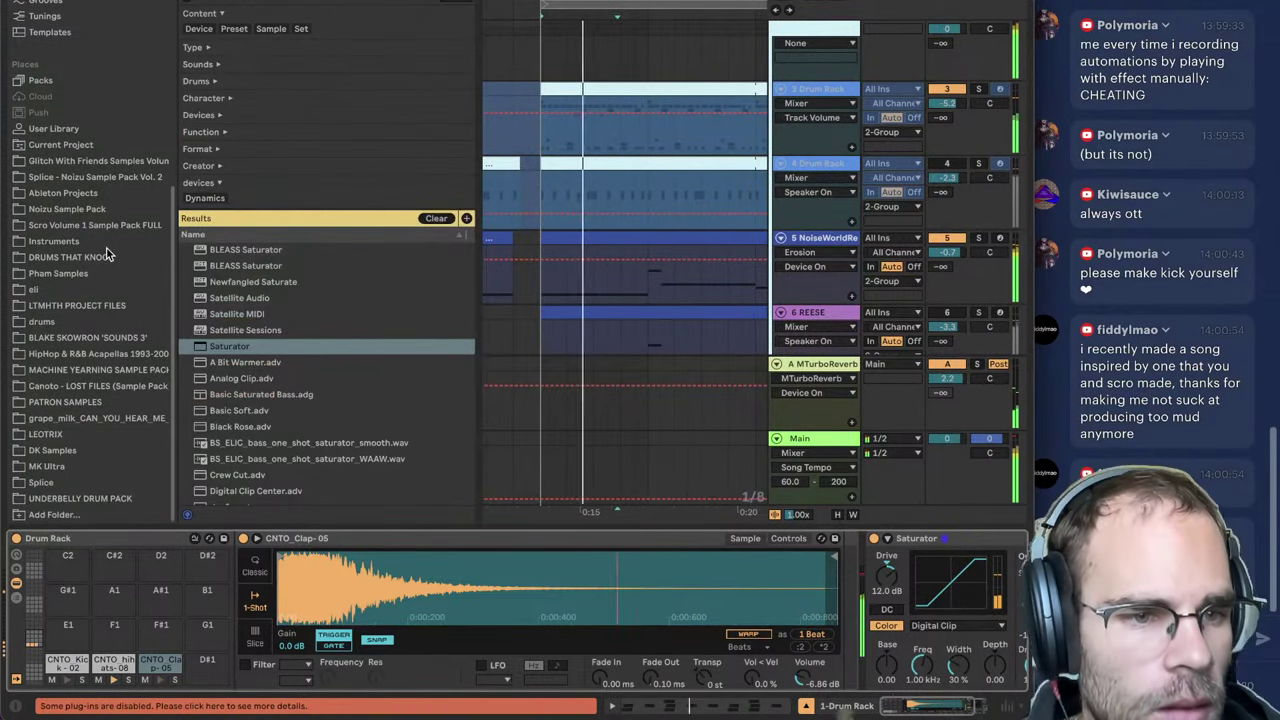
pyautogui.click(95, 386)
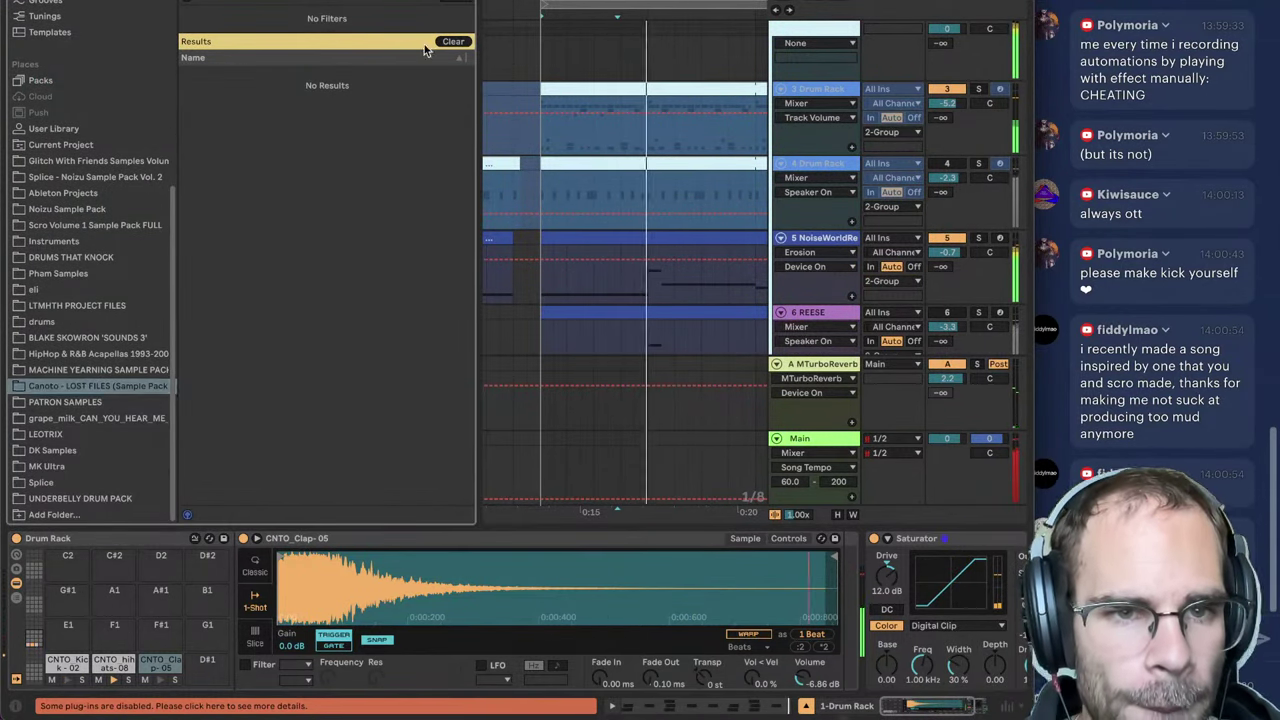
pyautogui.click(458, 294)
pyautogui.click(288, 278)
pyautogui.moveTo(286, 292); pyautogui.dragTo(393, 597)
# Step: Set the clap sample's volume to -9.14 dB and the Saturator to 8.57 dB drive with -8.44 dB output
pyautogui.click(804, 680)
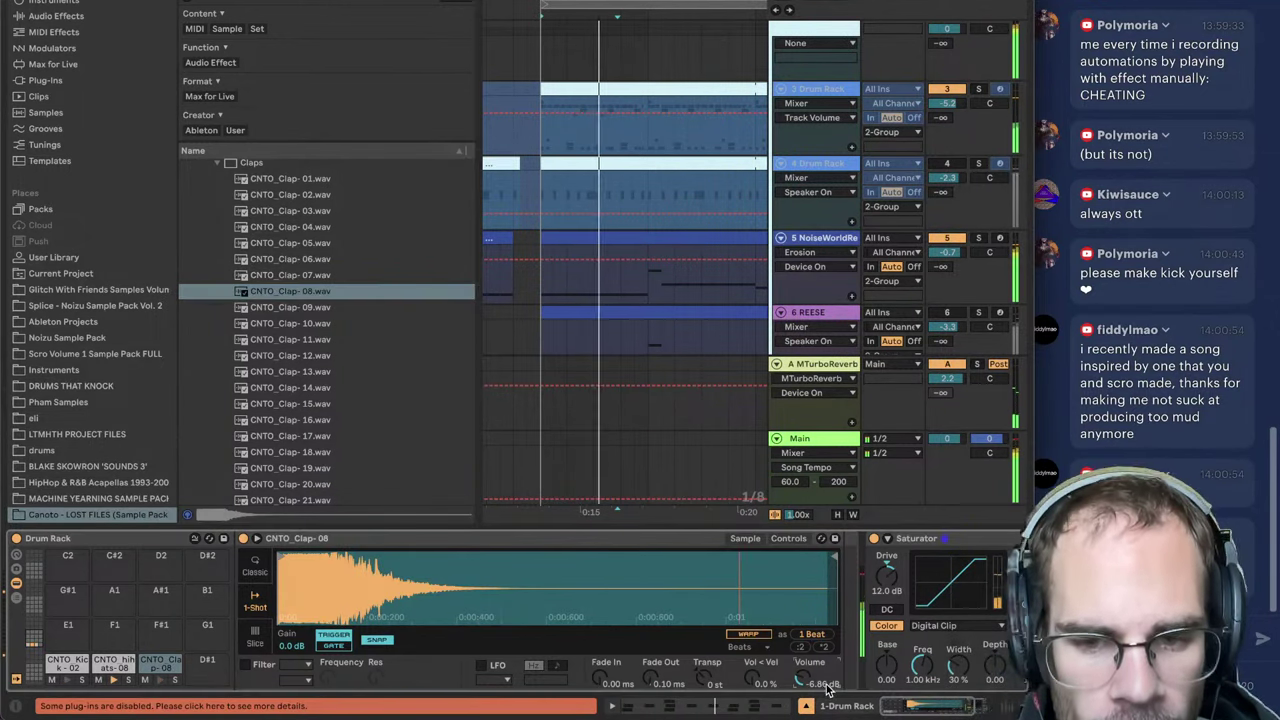
pyautogui.hotkey('shift', 'Tab')
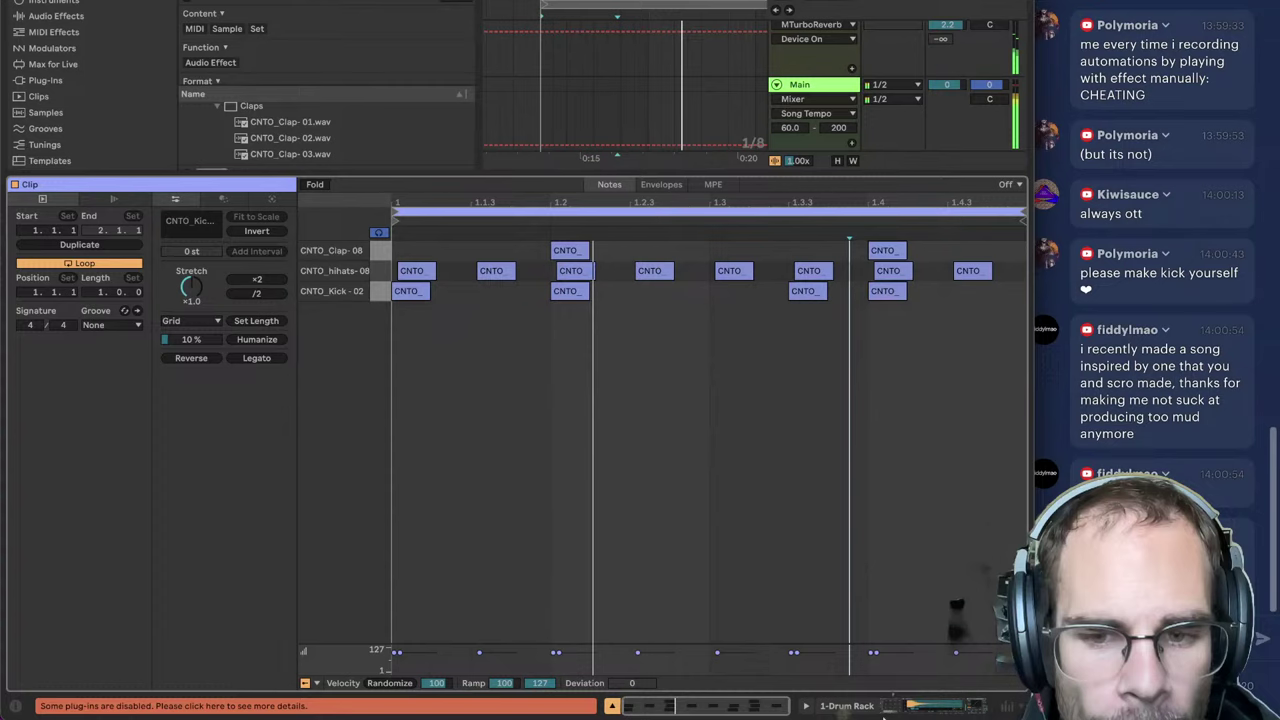
pyautogui.click(888, 708)
pyautogui.moveTo(892, 707); pyautogui.dragTo(965, 697)
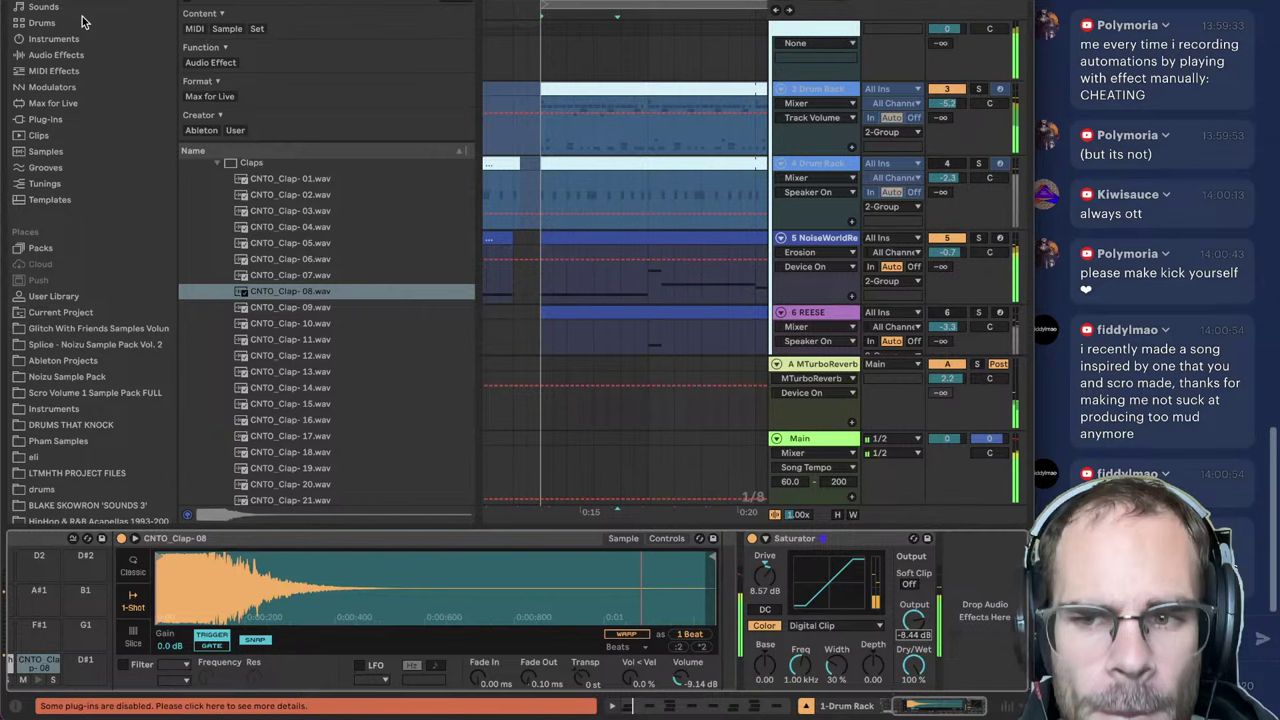
# Step: Play the arrangement loop and inspect the bass and drum tracks and the Duck_Buddy-1 device on the group track
pyautogui.click(673, 290)
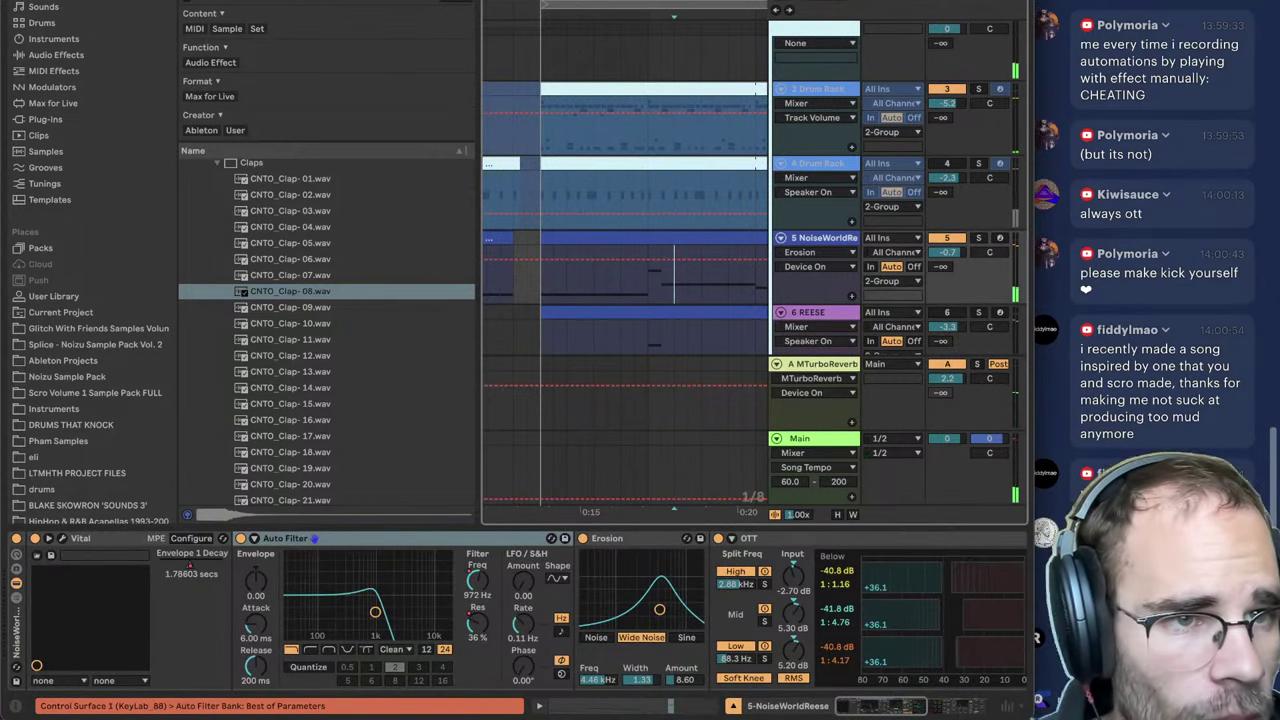
pyautogui.hotkey('ctrl', 'alt', 'b')
pyautogui.click(246, 165)
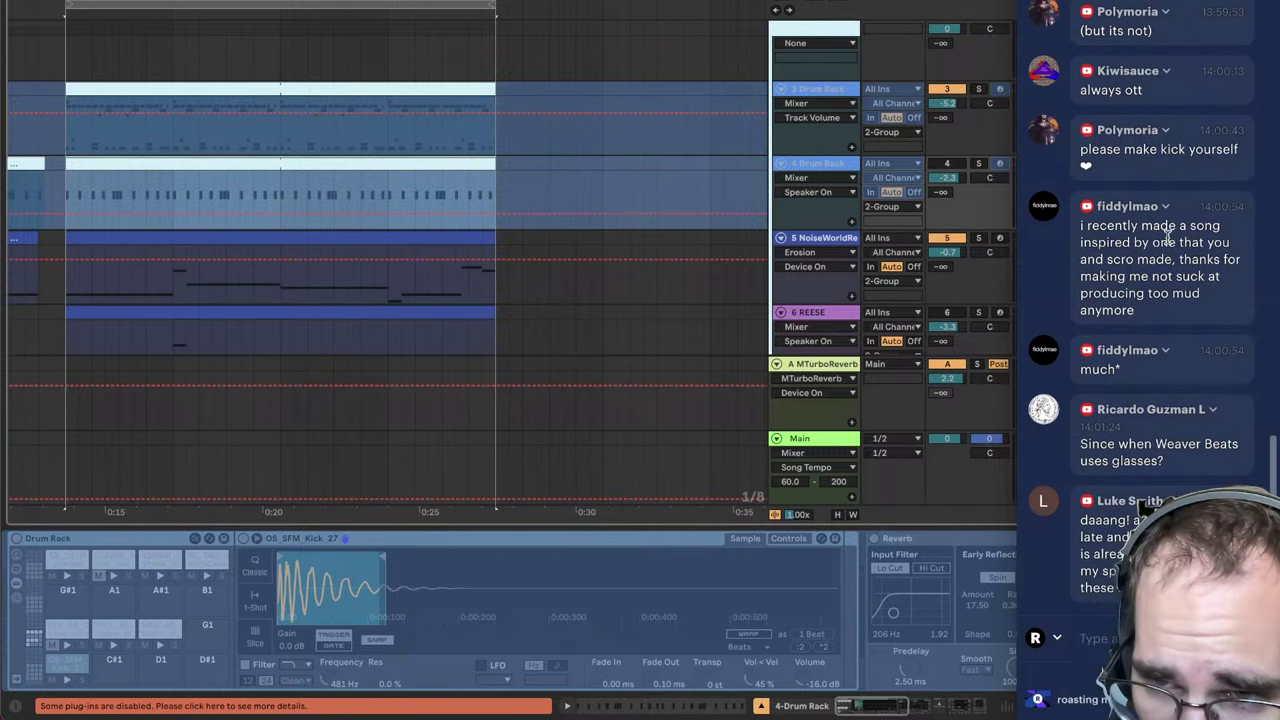
pyautogui.scroll(5, 1180, 228)
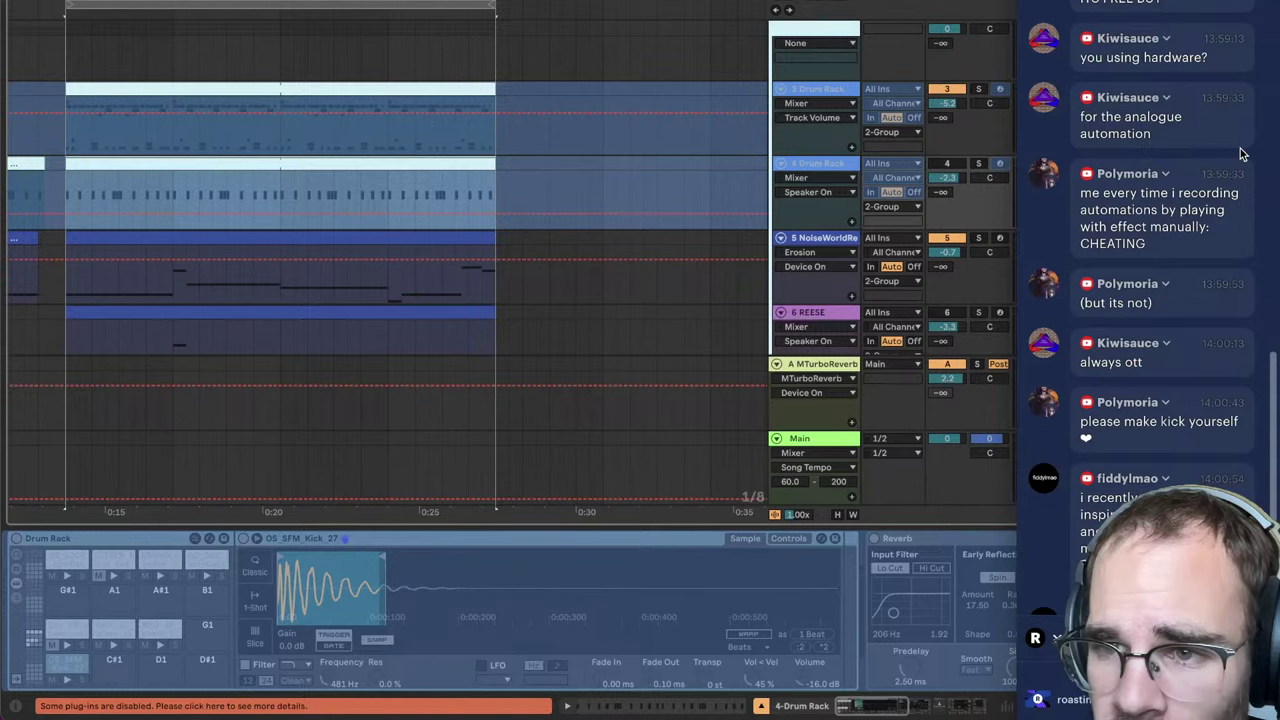
pyautogui.scroll(6, 1240, 154)
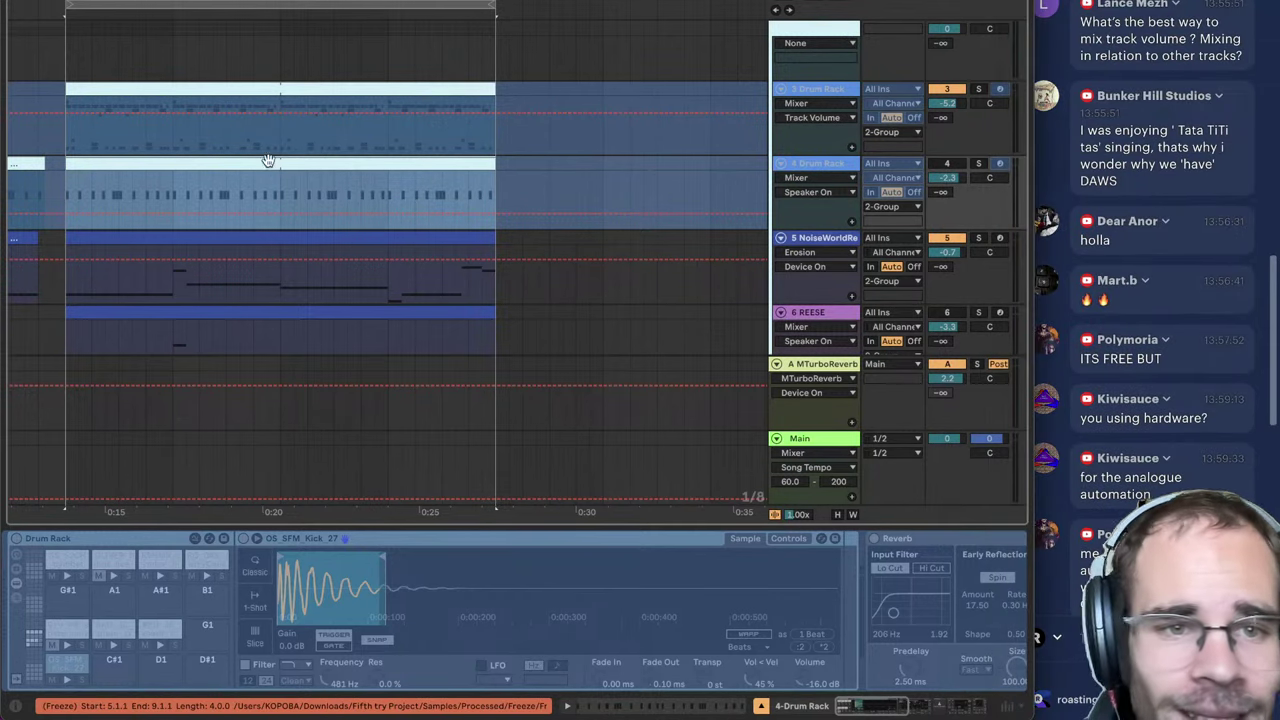
pyautogui.press('space')
pyautogui.scroll(3, 500, 158)
pyautogui.click(831, 106)
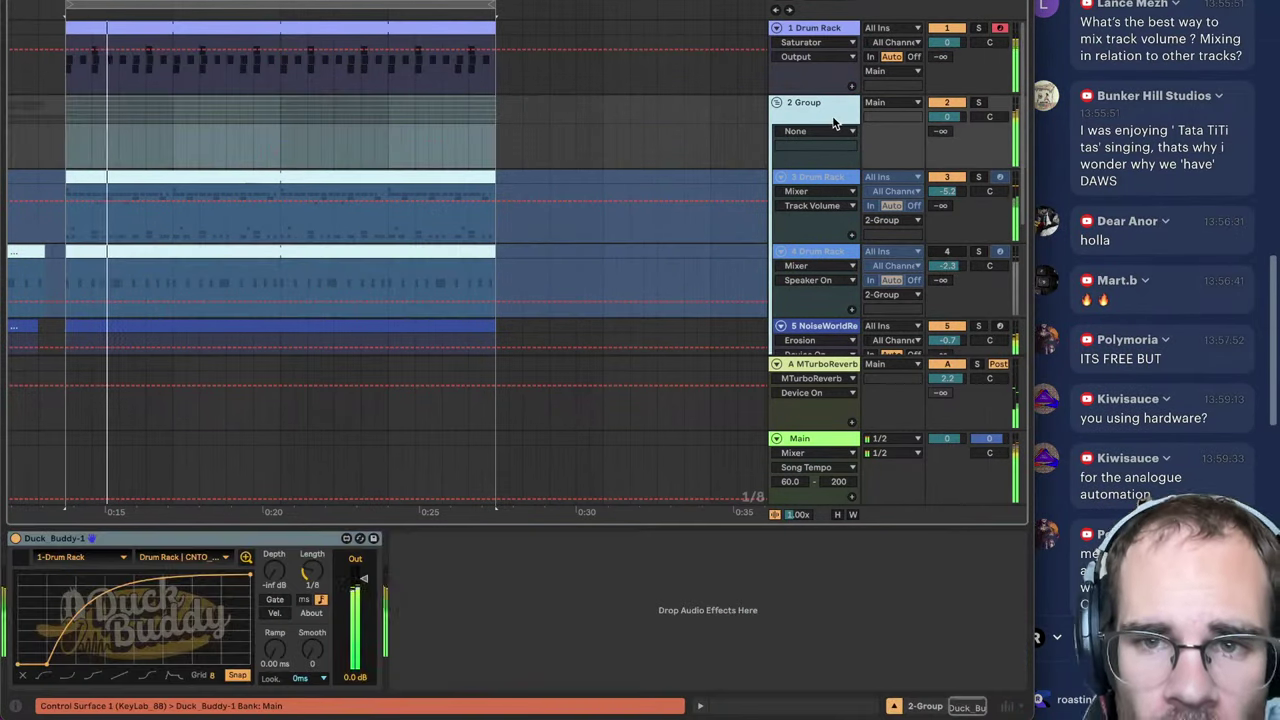
pyautogui.scroll(-4, 847, 175)
pyautogui.scroll(3, 848, 180)
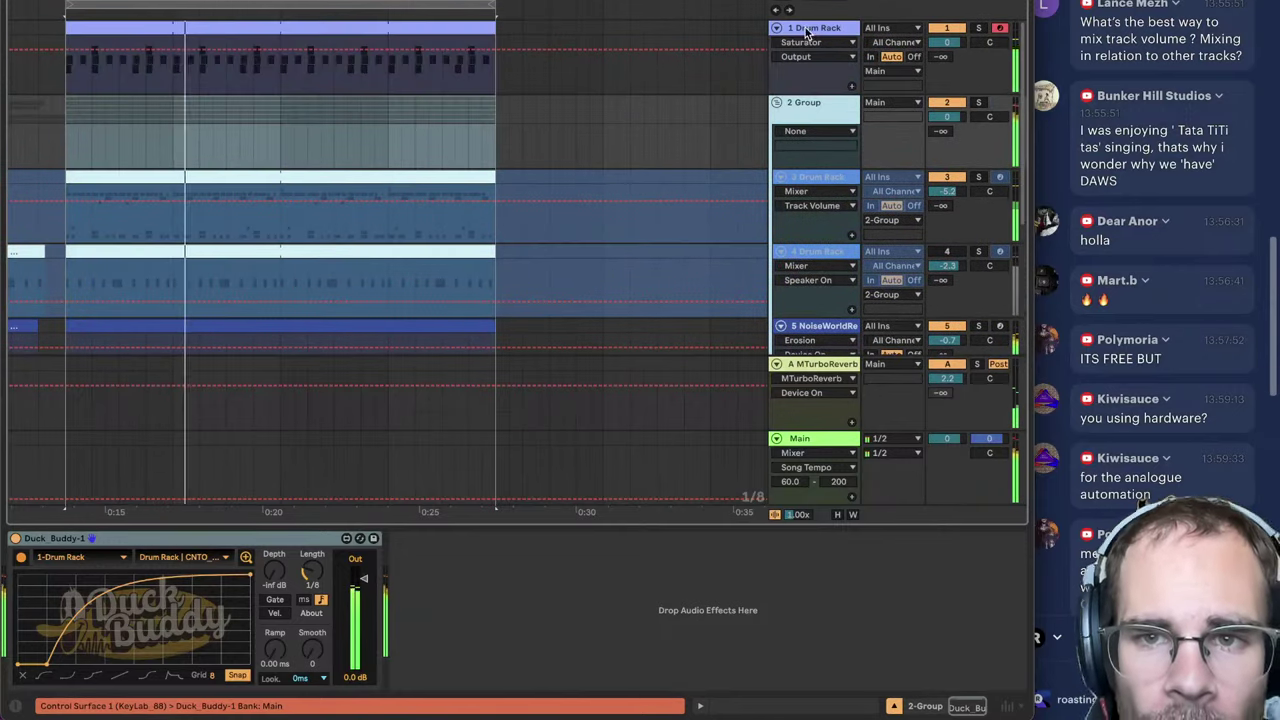
# Step: Set the Saturator on the 1 Drum Rack track to 6.29 dB drive and about -7.43 dB output
pyautogui.click(808, 30)
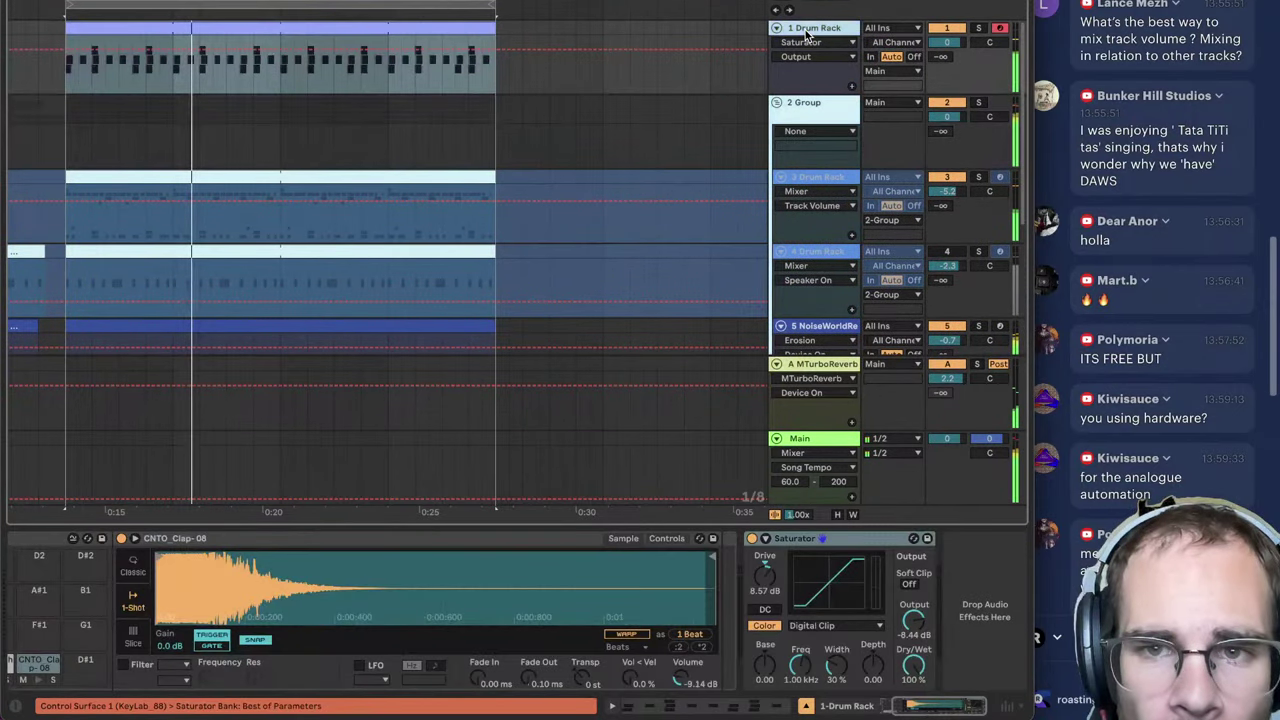
pyautogui.click(684, 681)
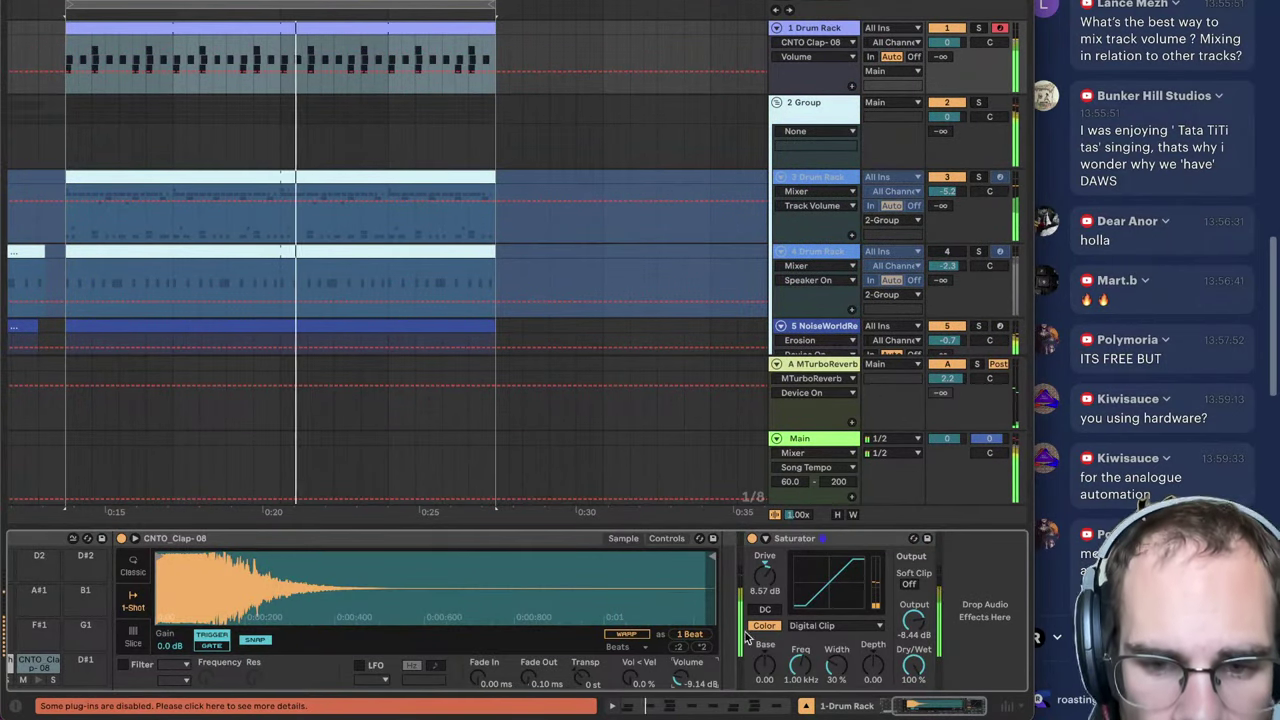
pyautogui.moveTo(765, 577); pyautogui.dragTo(765, 582)
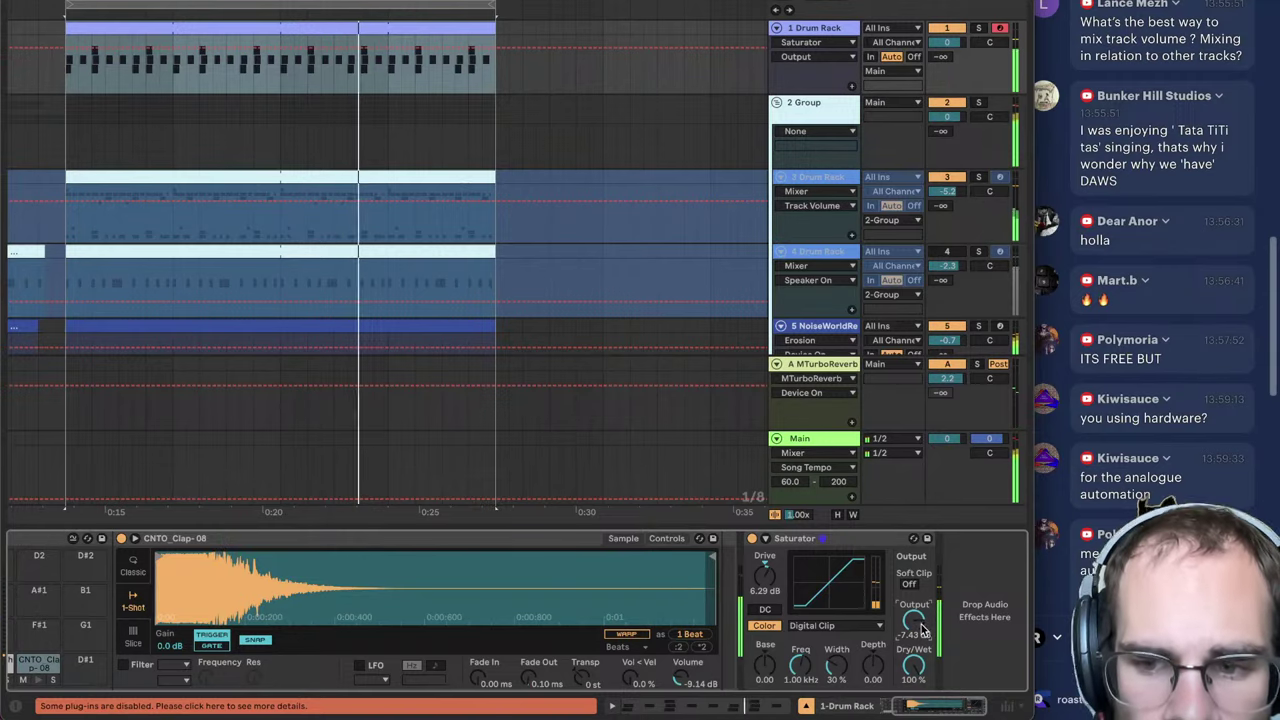
# Step: Hide the automation lanes in the arrangement and bring the bass tracks of the looped section into view
pyautogui.click(527, 349)
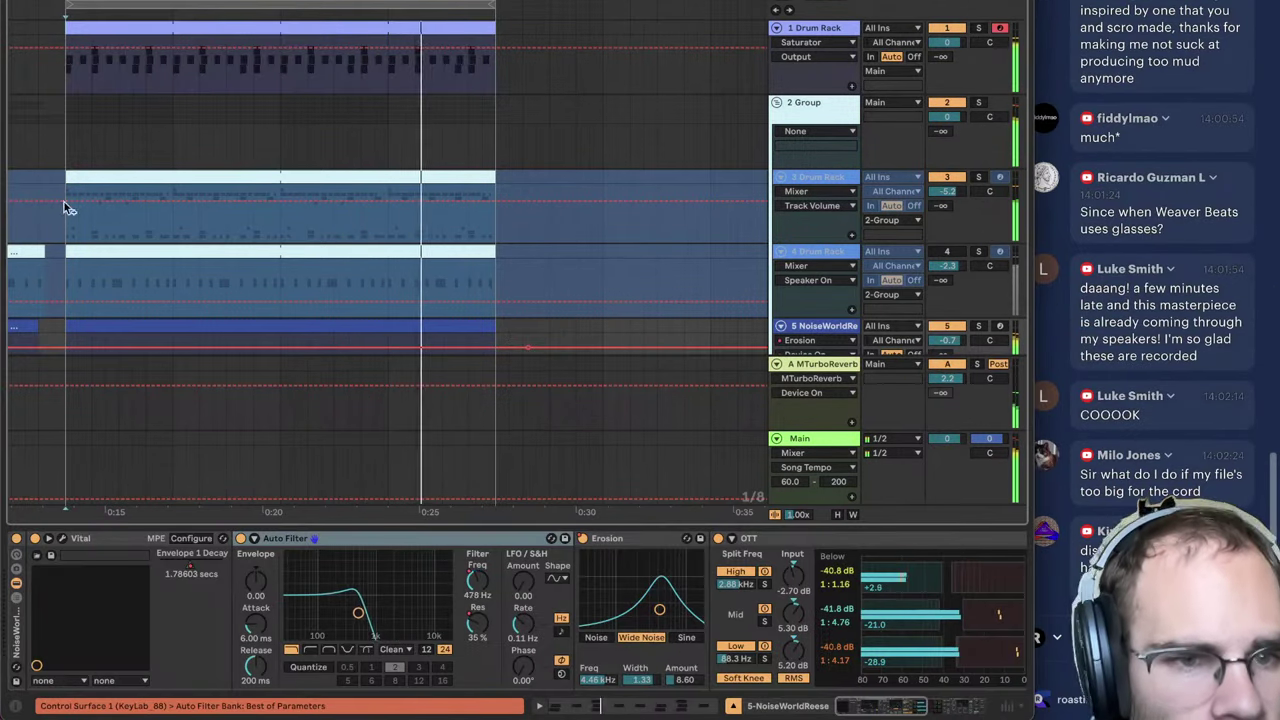
pyautogui.press('+')
pyautogui.press('+')
pyautogui.press('+')
pyautogui.click(305, 173)
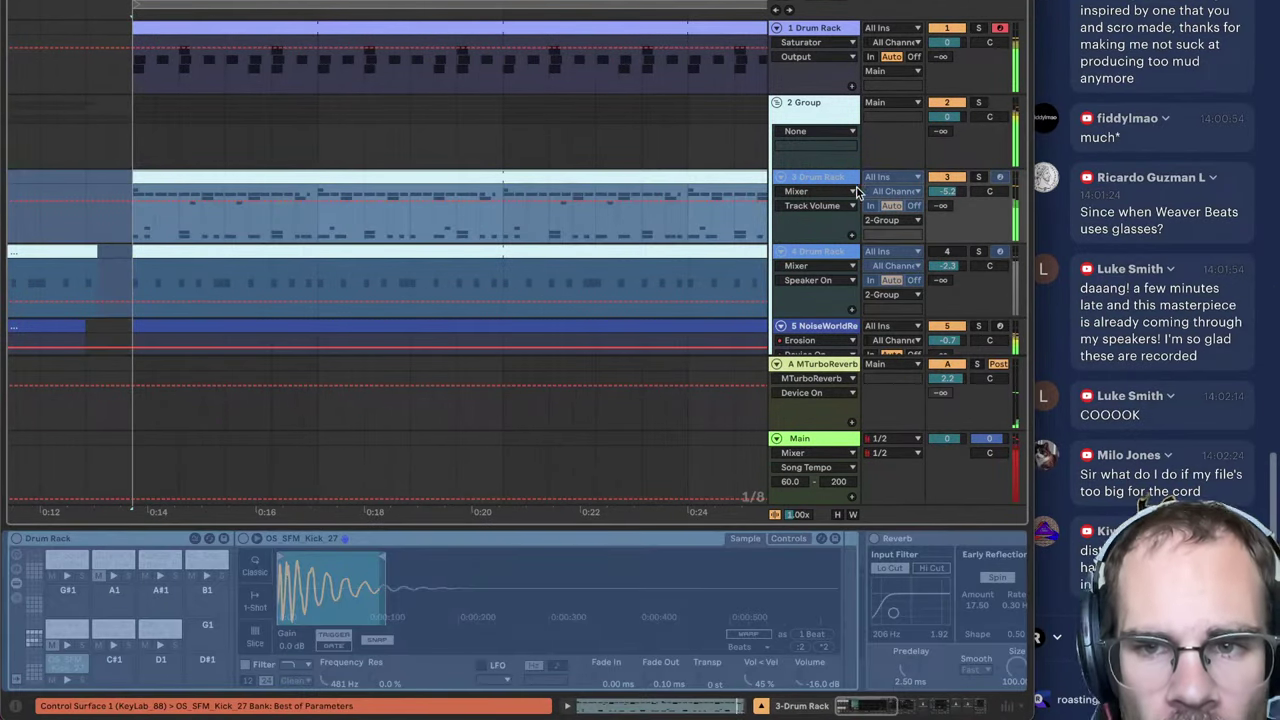
pyautogui.scroll(-6, 855, 194)
pyautogui.click(831, 253)
pyautogui.press('a')
pyautogui.scroll(2, 810, 238)
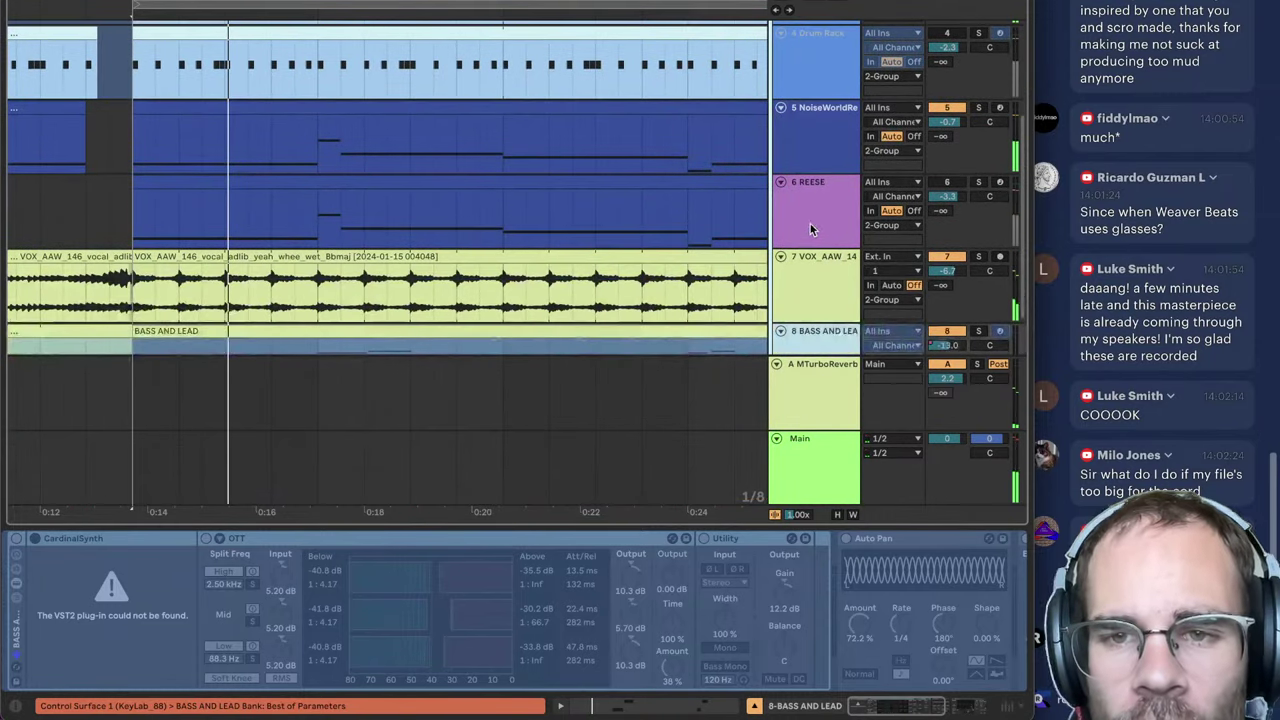
# Step: Set the NoiseWorldReese track's volume to 1.7 dB and check it against the drum tracks
pyautogui.click(948, 124)
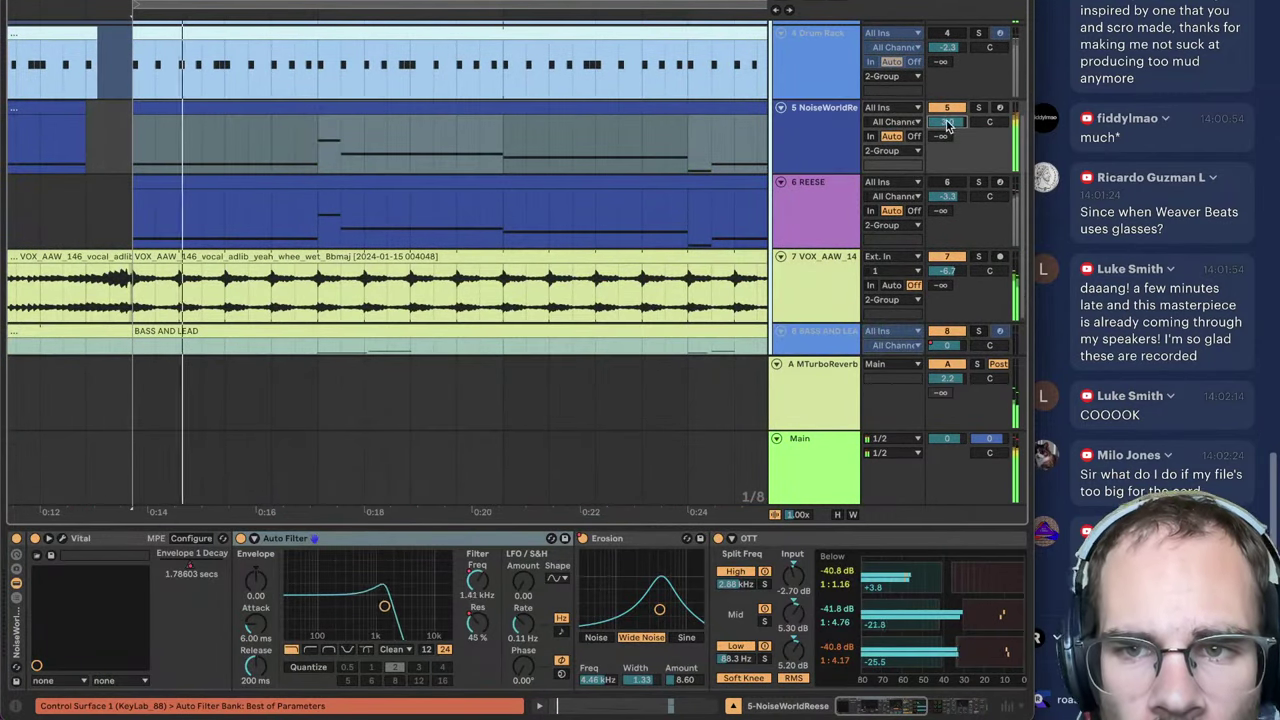
pyautogui.moveTo(948, 124); pyautogui.dragTo(948, 131)
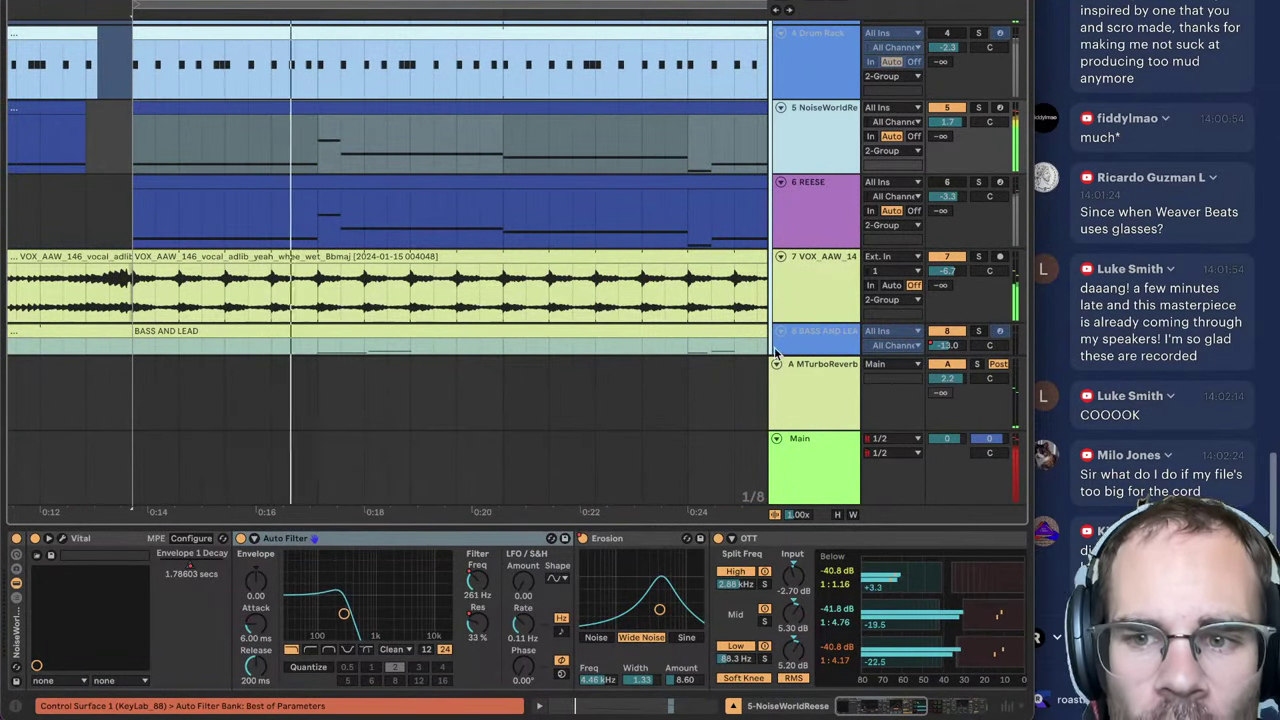
pyautogui.scroll(4, 774, 347)
pyautogui.click(806, 297)
pyautogui.scroll(-1, 900, 292)
pyautogui.click(946, 331)
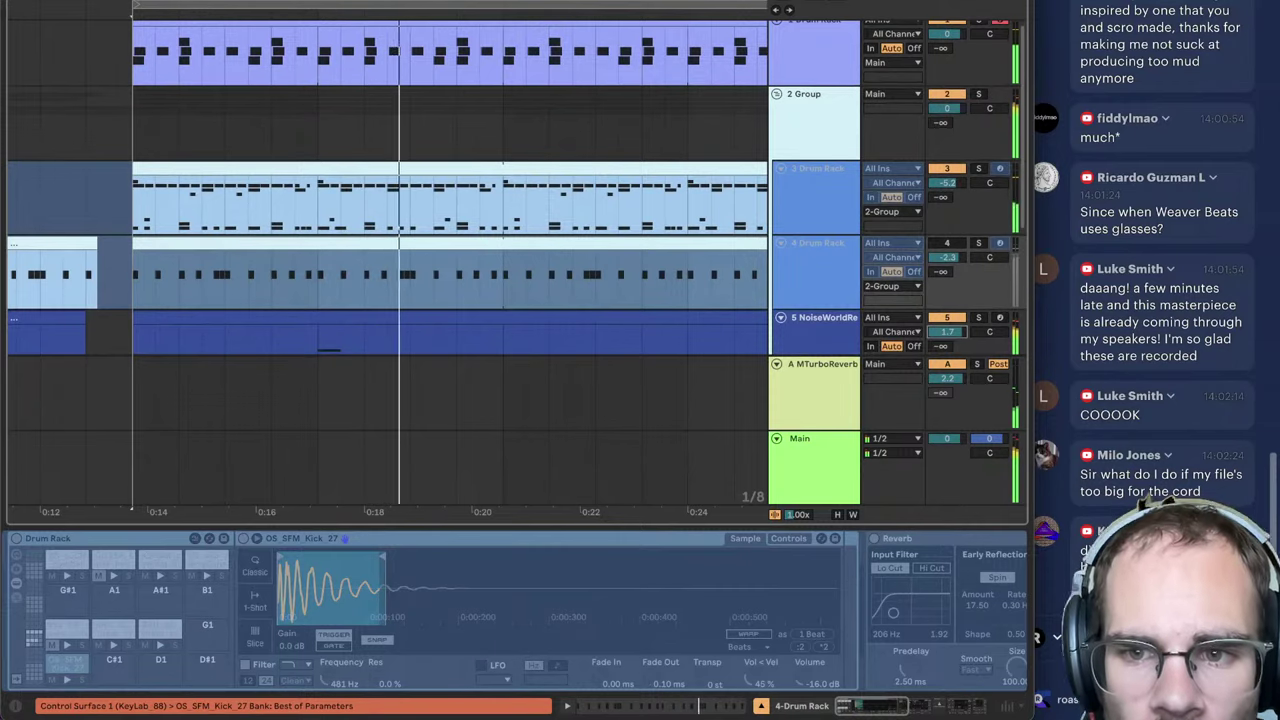
# Step: Add a second Auto Filter after the first one on NoiseWorldReese, in band-pass mode at about 291 Hz
pyautogui.scroll(-4, 826, 215)
pyautogui.click(826, 215)
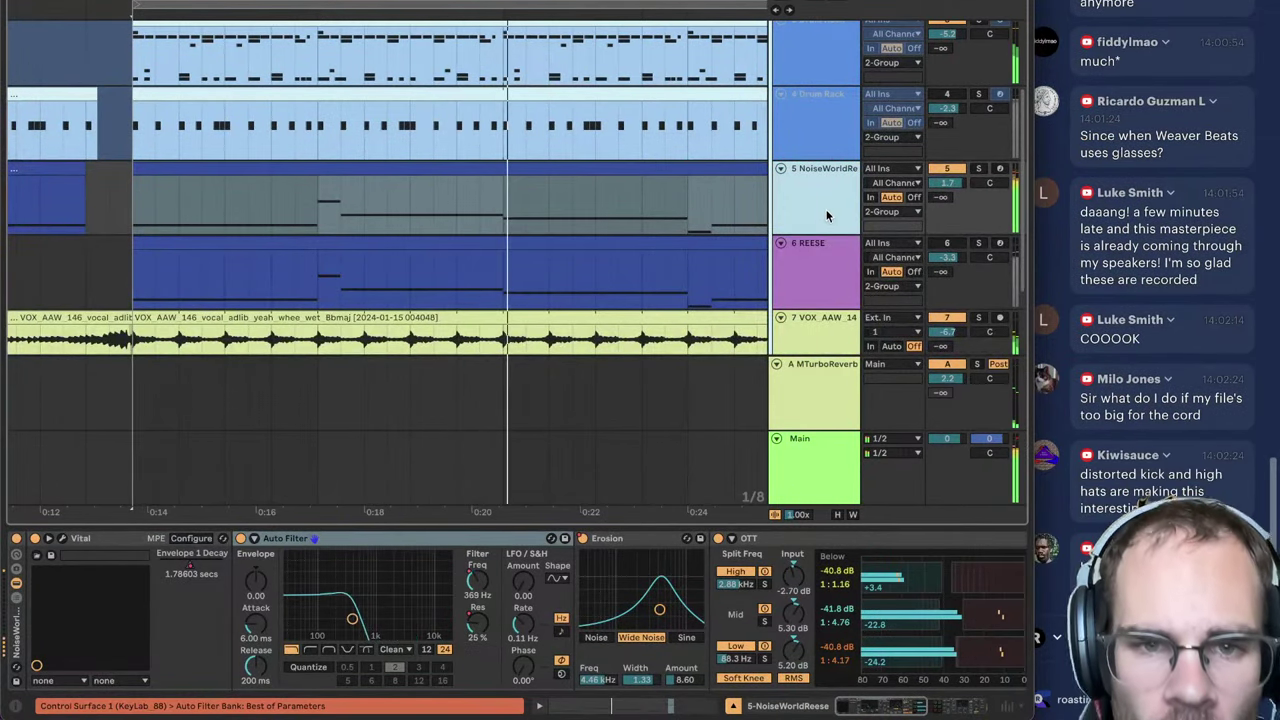
pyautogui.hotkey('ctrl', 'alt', 'b')
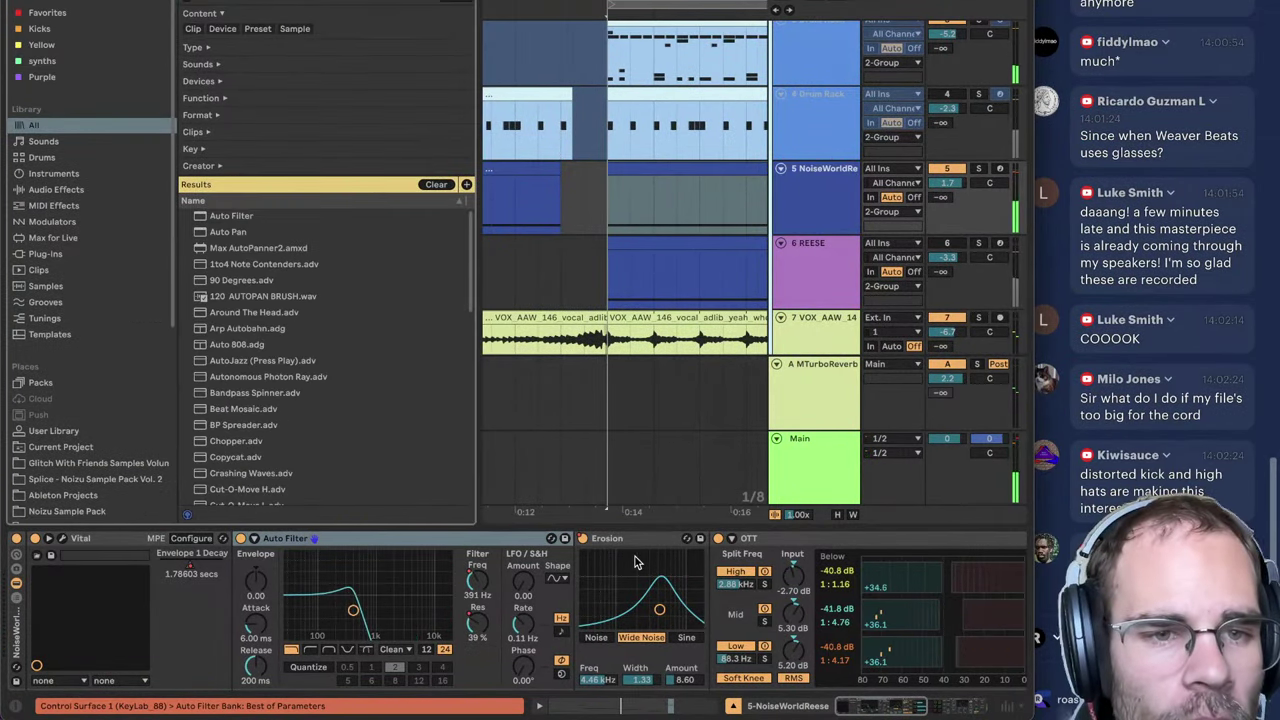
pyautogui.doubleClick(239, 222)
pyautogui.press('space')
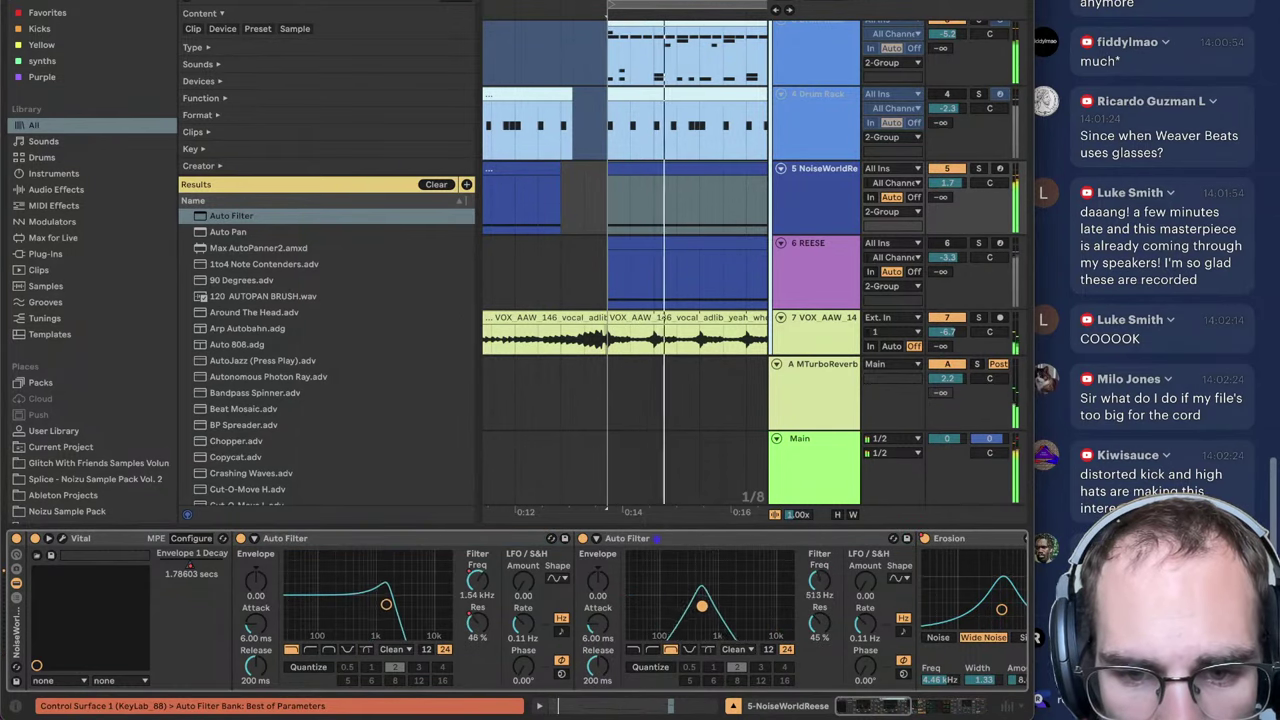
pyautogui.moveTo(710, 601); pyautogui.dragTo(688, 610)
# Step: Group the band-pass Auto Filter into a rack with a parallel empty chain, set the filter chain to -14.0 dB and sweep the filter during playback
pyautogui.click(674, 541)
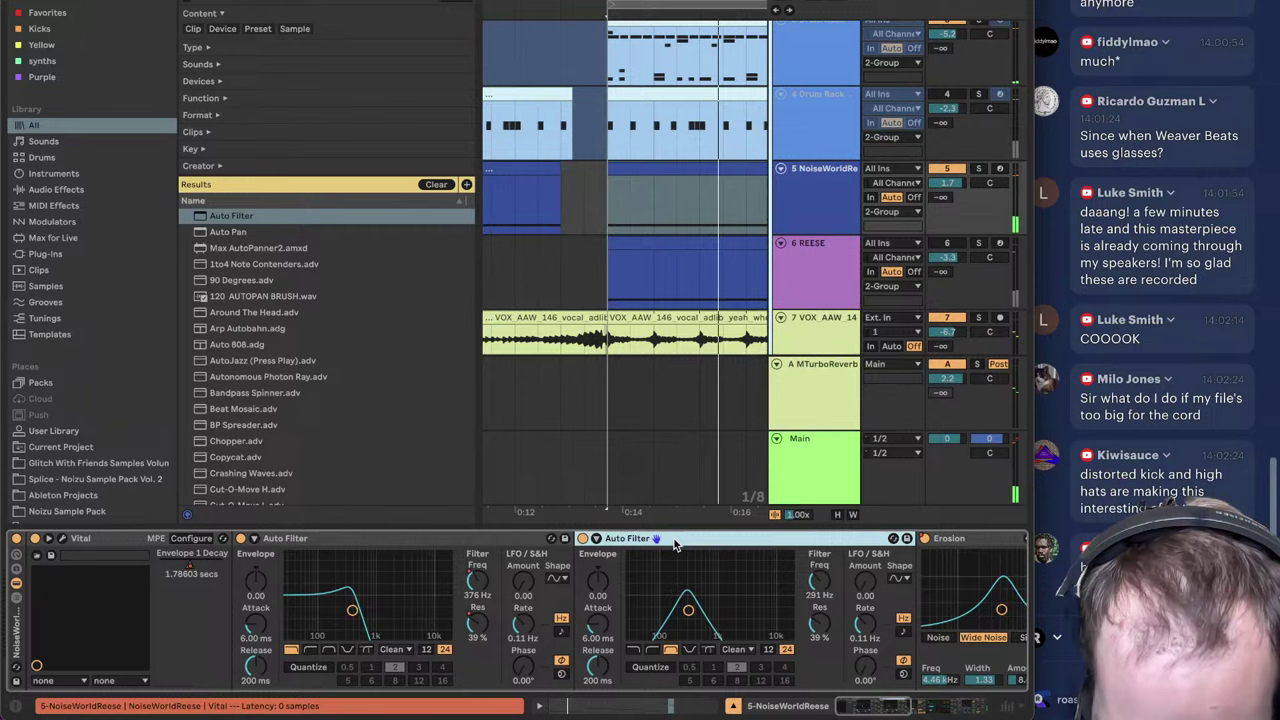
pyautogui.press('super+g')
pyautogui.rightClick(638, 614)
pyautogui.click(668, 622)
pyautogui.moveTo(700, 580); pyautogui.dragTo(700, 606)
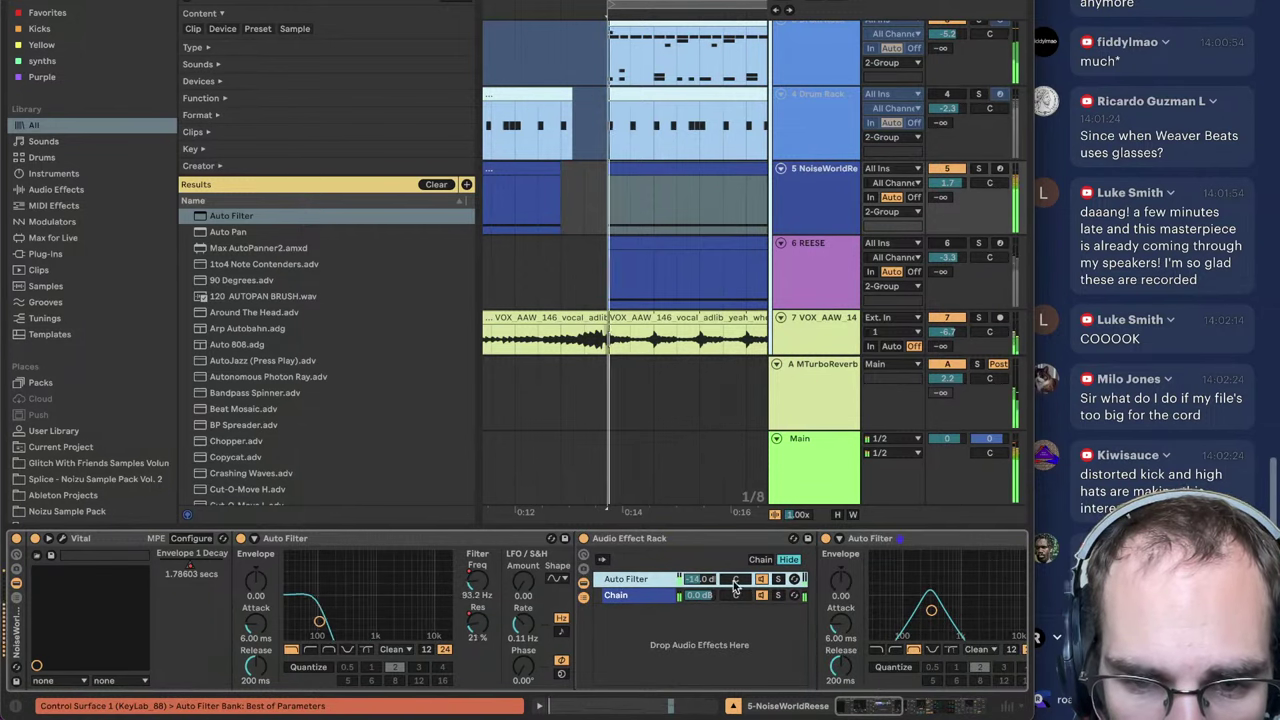
pyautogui.moveTo(931, 609); pyautogui.dragTo(979, 601)
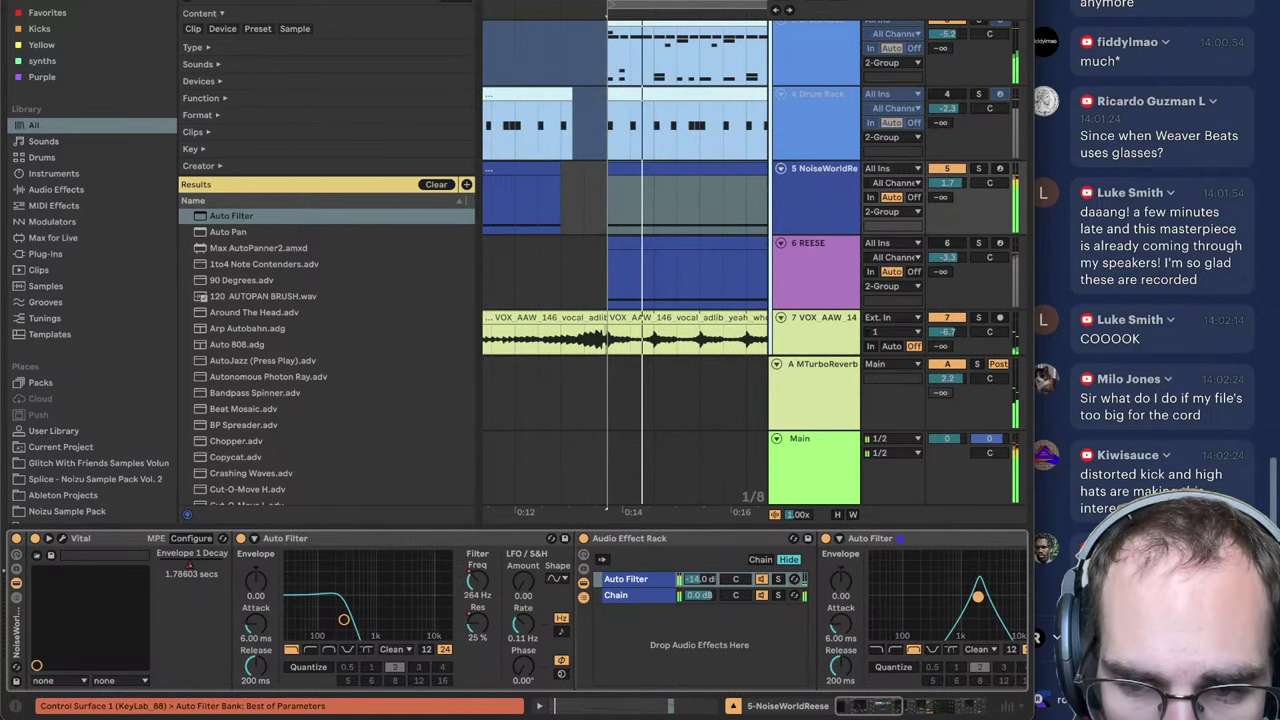
pyautogui.moveTo(438, 597); pyautogui.dragTo(443, 595)
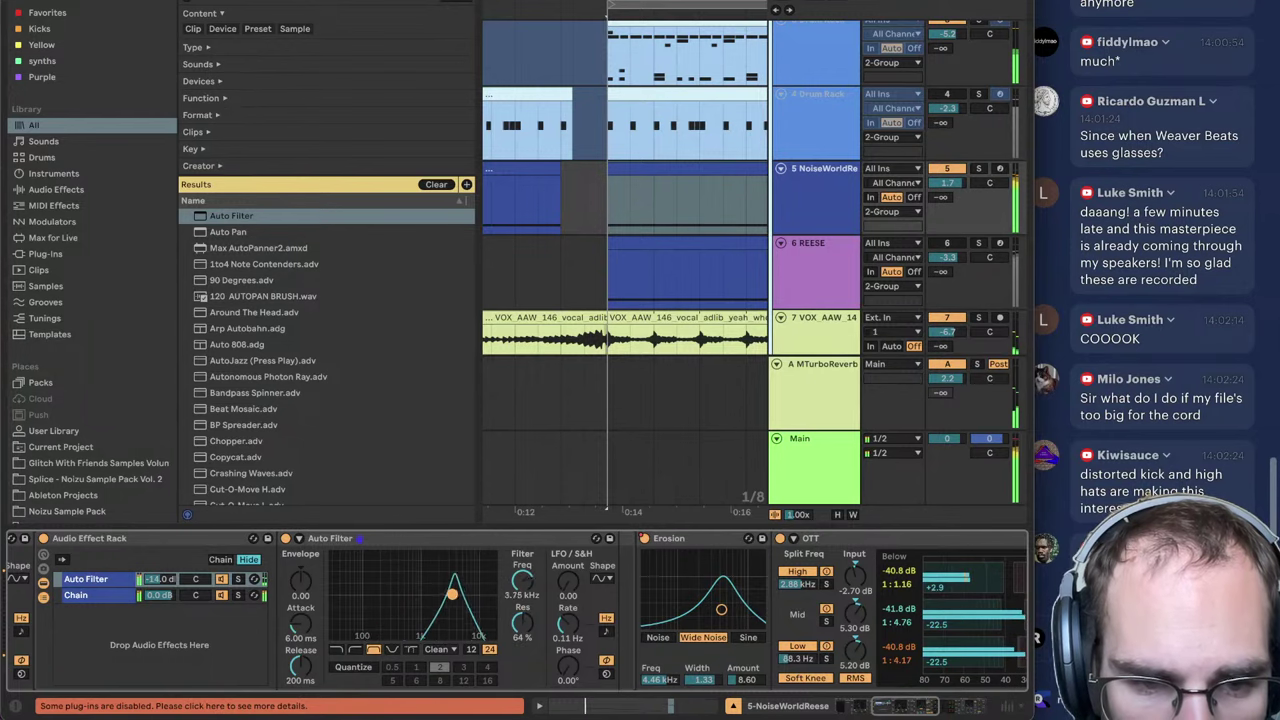
# Step: Insert a Color Limiter between OTT and the Glue Compressor on NoiseWorldReese, with loudness 19.65 dB and color 1.00
pyautogui.moveTo(905, 710); pyautogui.dragTo(936, 710)
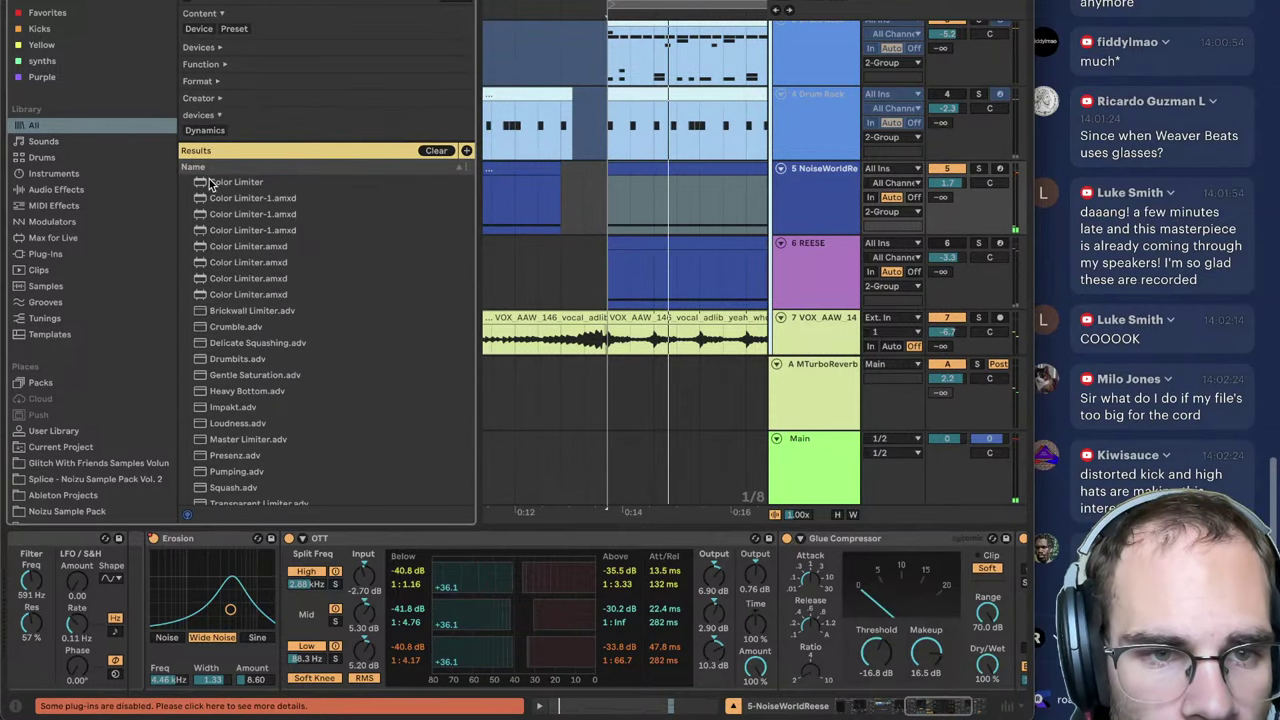
pyautogui.moveTo(212, 183); pyautogui.dragTo(797, 577)
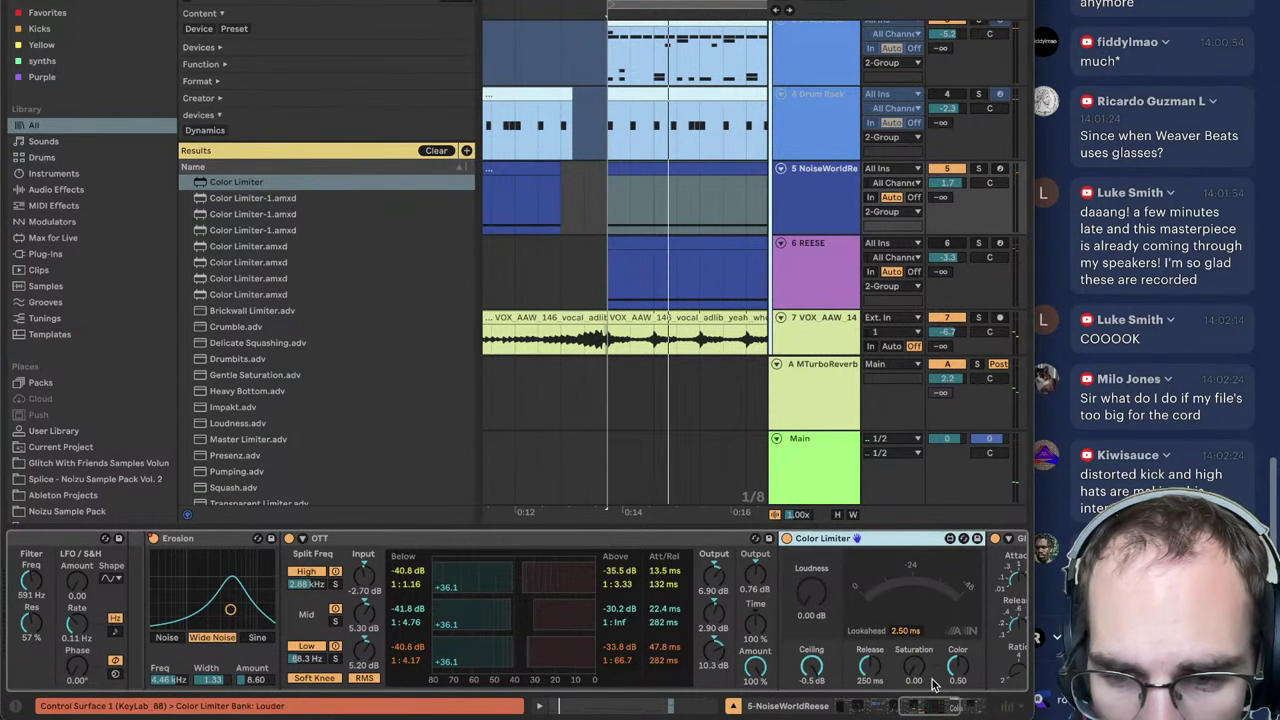
pyautogui.press('space')
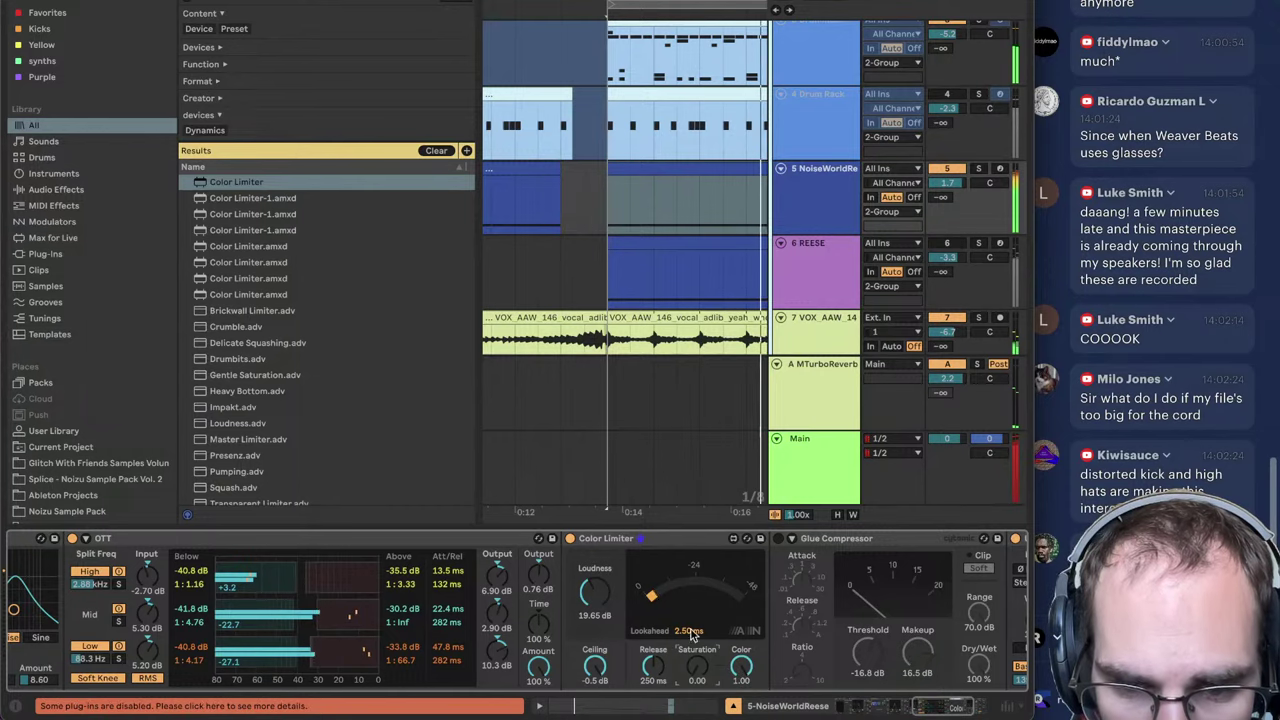
# Step: Sweep the band-pass filter during playback and set the rack's Auto Filter chain to -4.0 dB and the empty chain to about -16.5 dB
pyautogui.moveTo(932, 708); pyautogui.dragTo(908, 708)
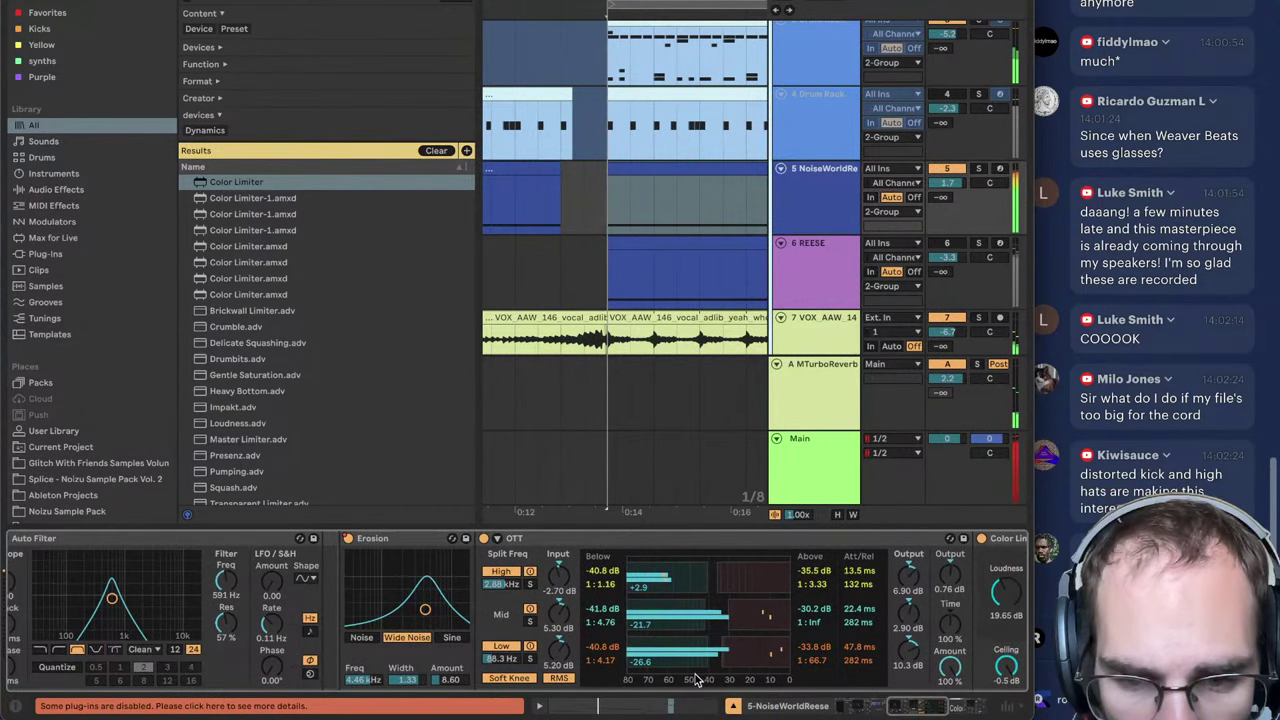
pyautogui.hotkey('ctrl', 'alt', 'b')
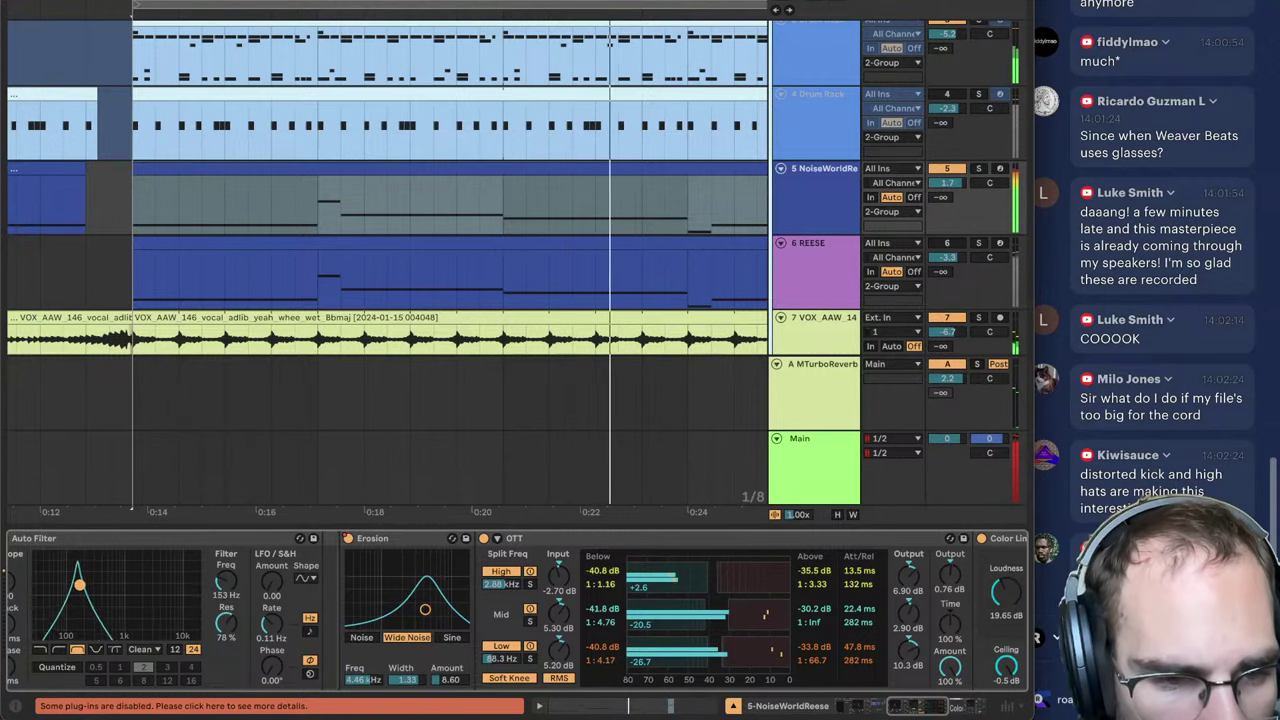
pyautogui.moveTo(116, 609); pyautogui.dragTo(165, 614)
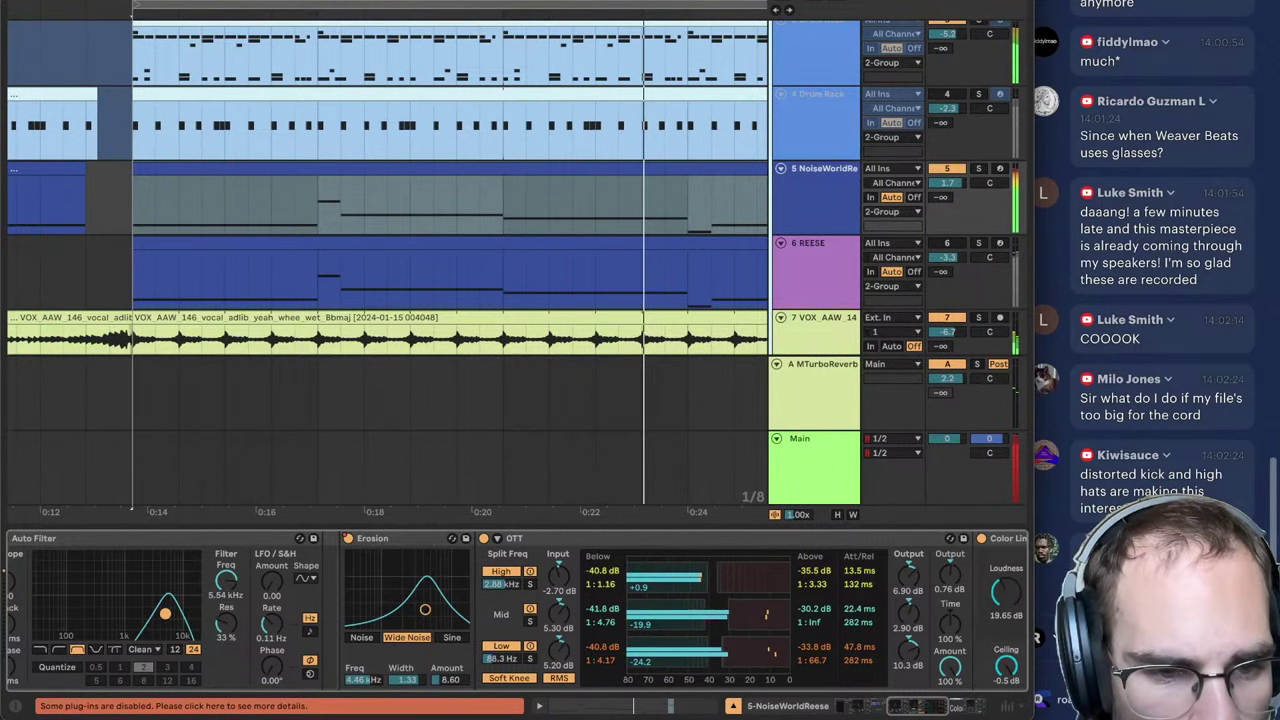
pyautogui.hscroll(-6, 515, 610)
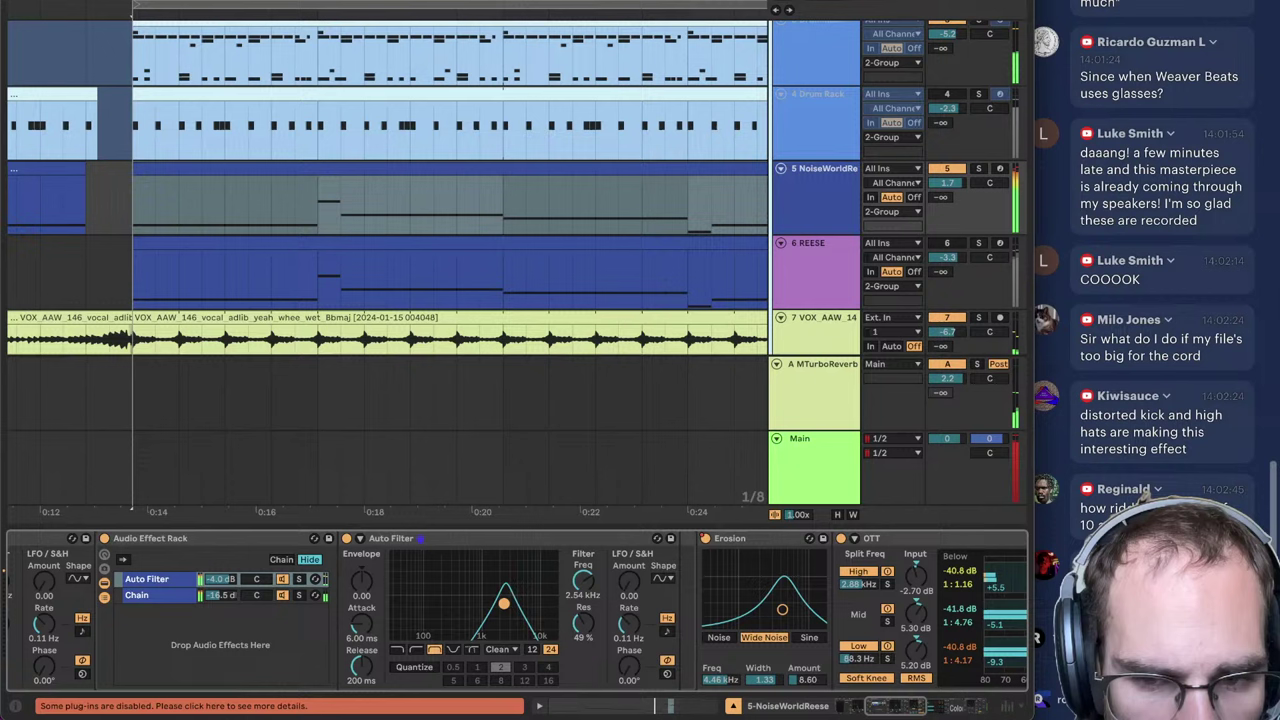
# Step: Record frequency and resonance sweeps of the rack's band-pass Auto Filter on NoiseWorldReese during playback from 5.1.1
pyautogui.click(275, 174)
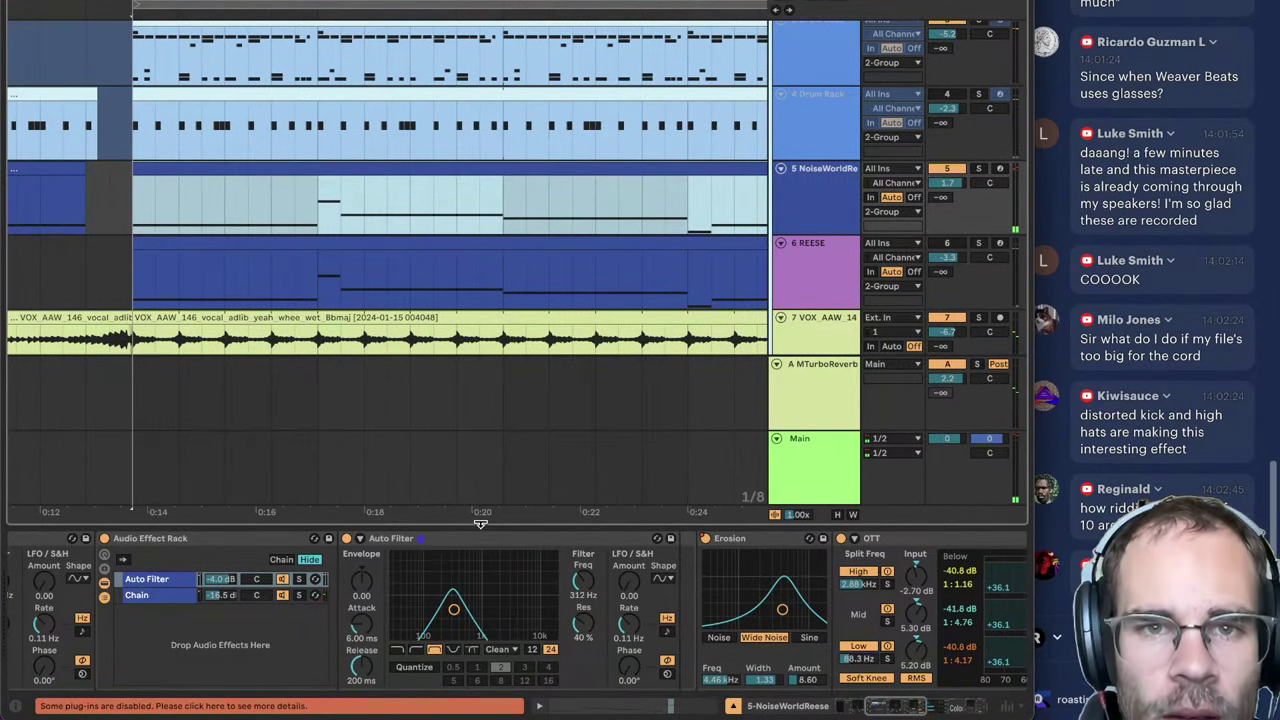
pyautogui.moveTo(454, 609); pyautogui.dragTo(434, 608)
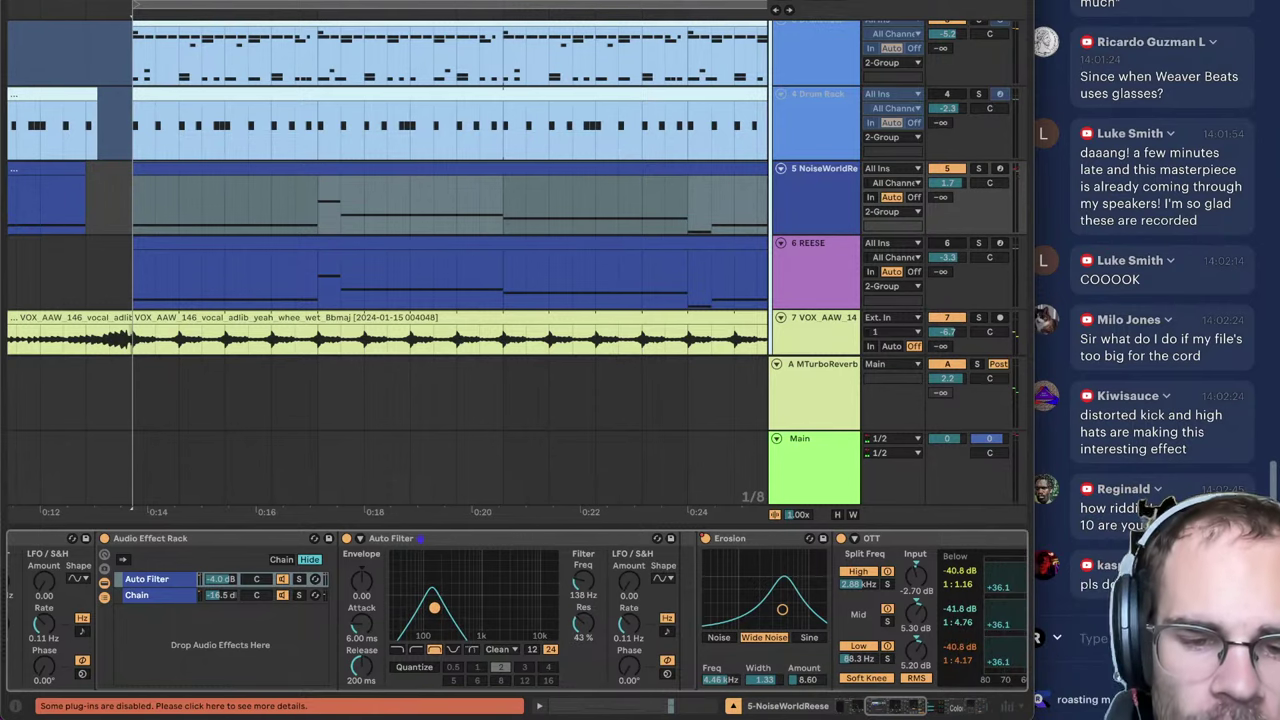
pyautogui.press('space')
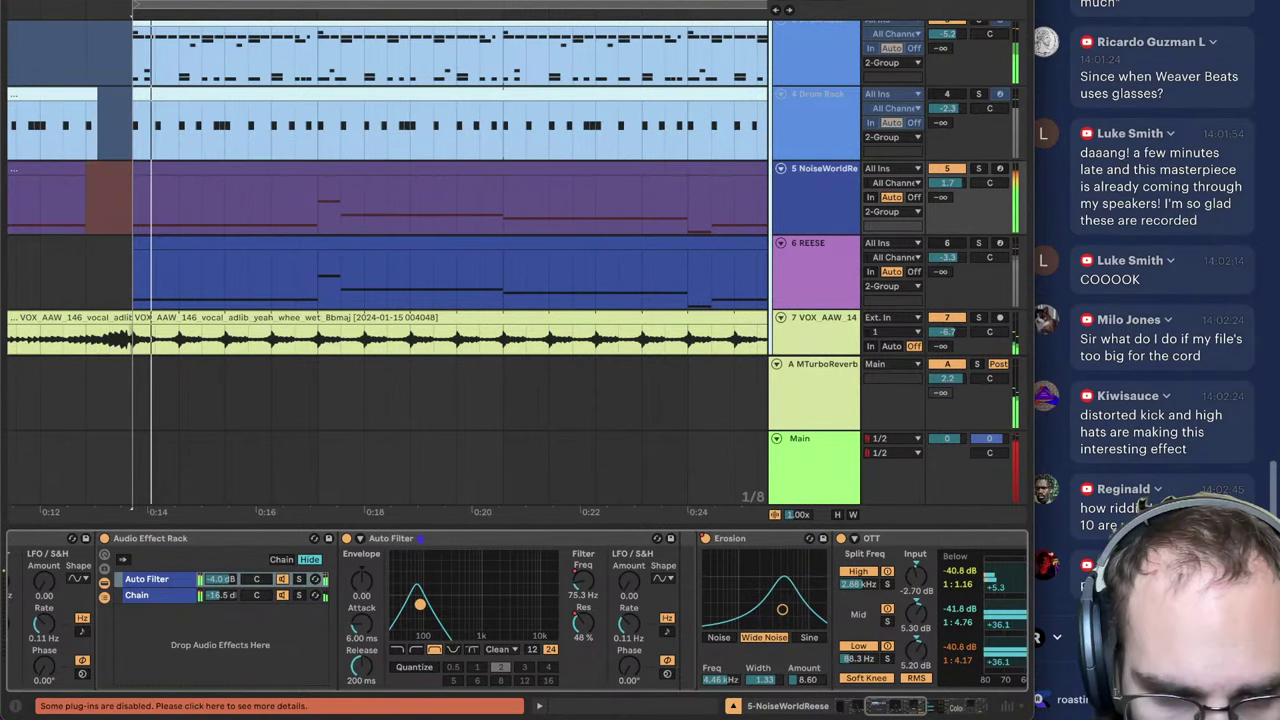
pyautogui.scroll(3, 450, 260)
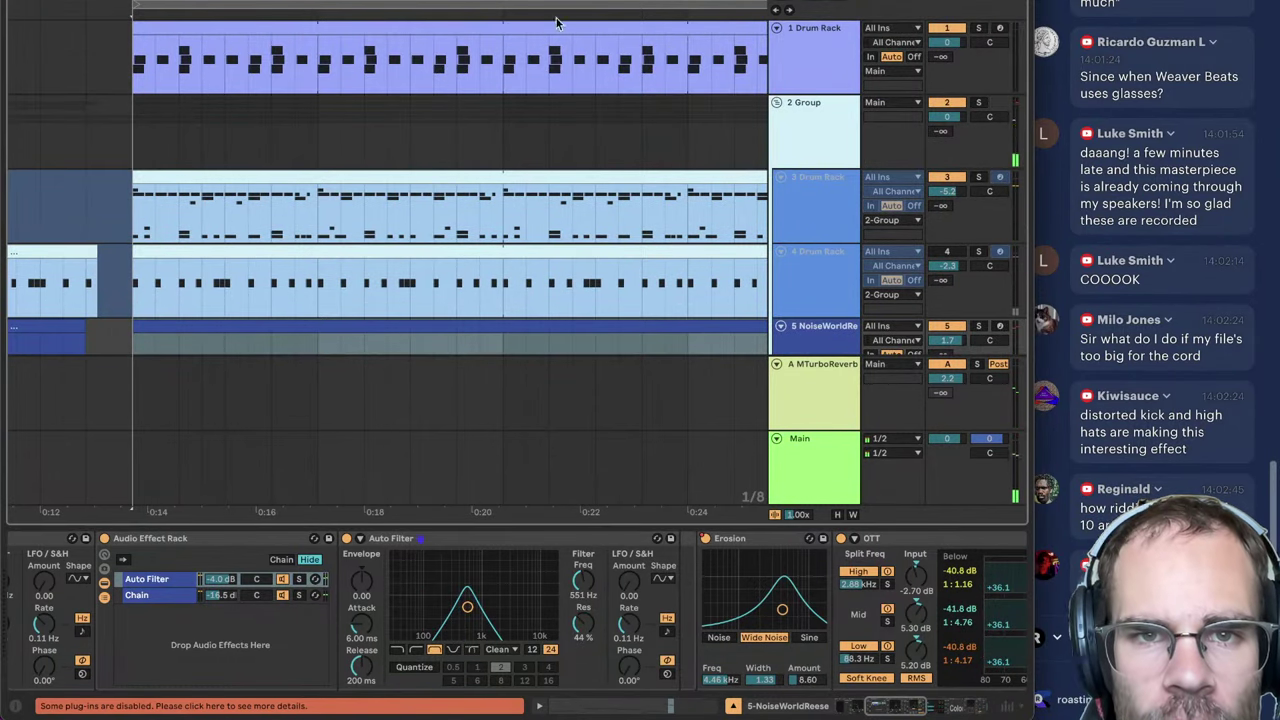
pyautogui.scroll(-3, 557, 22)
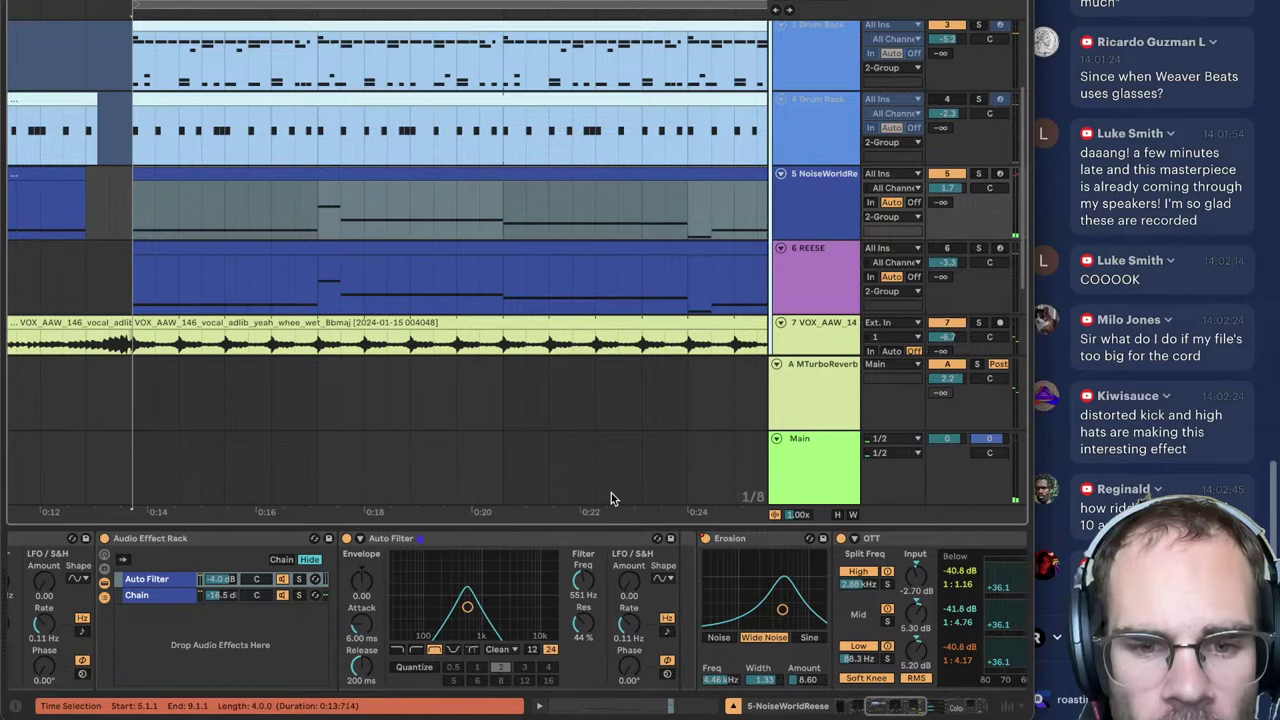
pyautogui.scroll(-1, 611, 497)
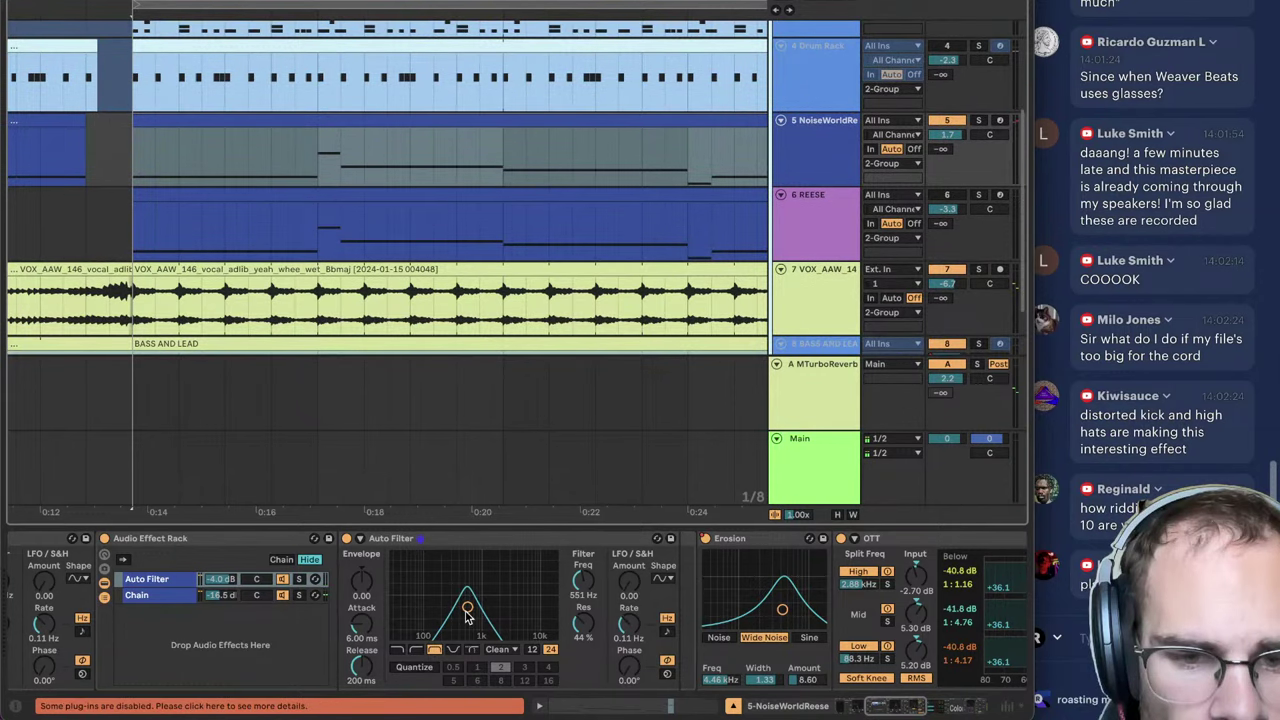
pyautogui.press('space')
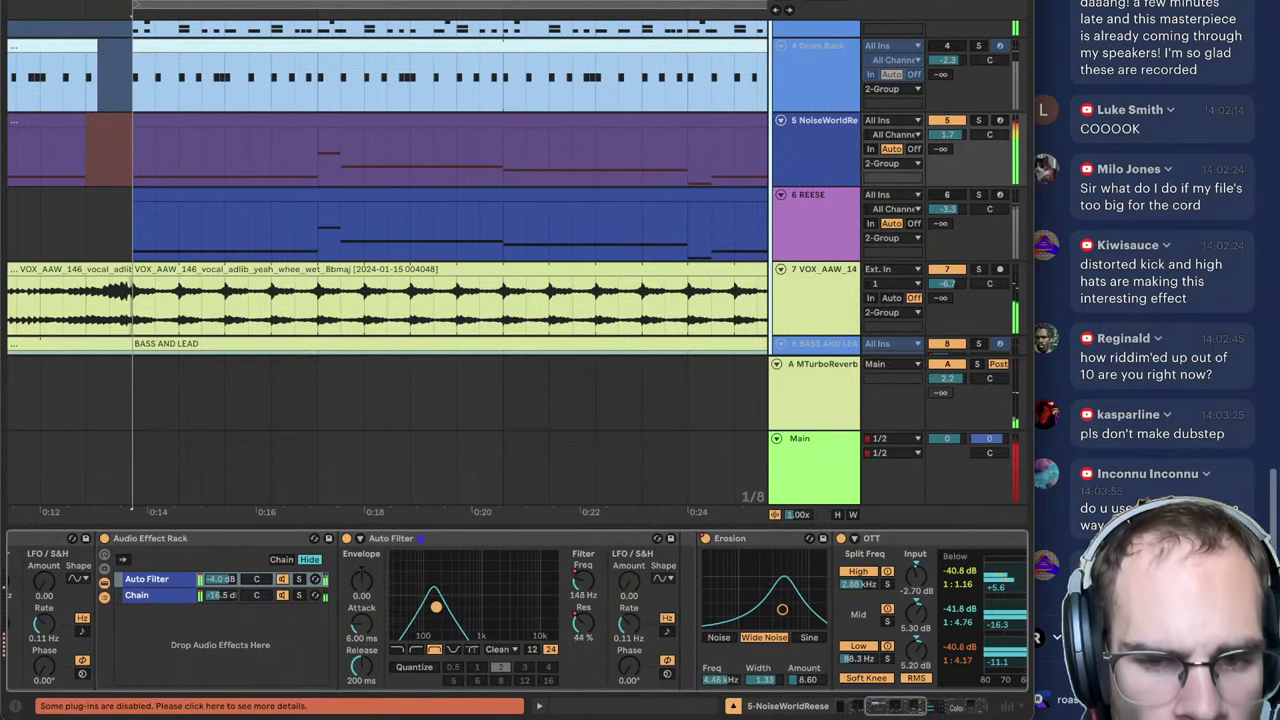
pyautogui.click(351, 121)
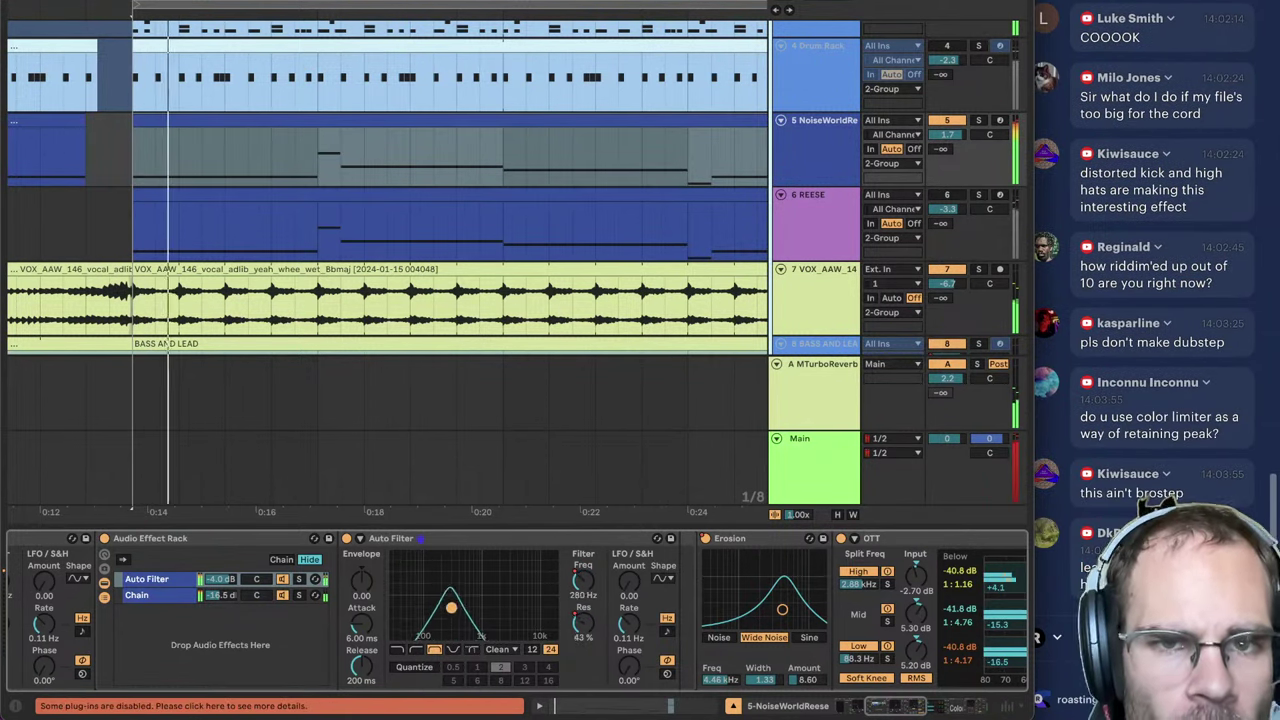
# Step: In the NoiseWorldReese clip, split the A#0 note at 2.4 and raise its last beat an octave to A#1
pyautogui.scroll(3, 457, 201)
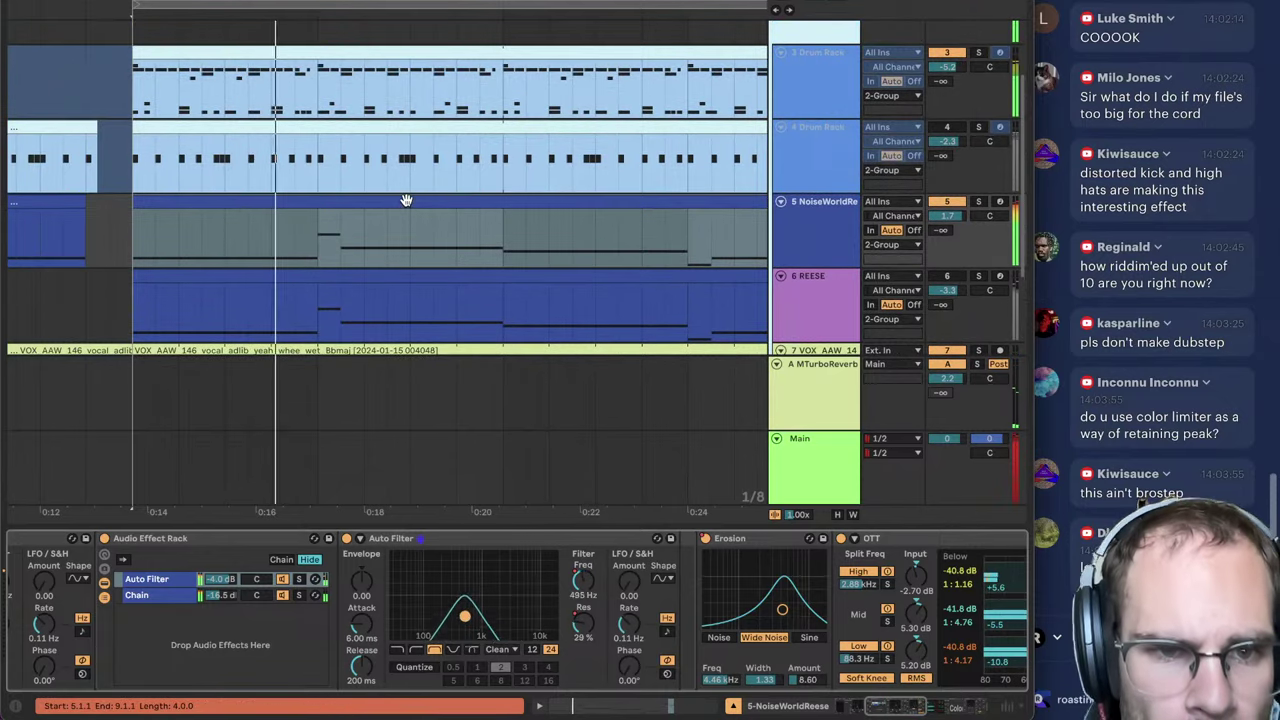
pyautogui.doubleClick(405, 201)
pyautogui.click(703, 432)
pyautogui.moveTo(686, 502)
pyautogui.mouseDown()
pyautogui.moveTo(651, 508)
pyautogui.moveTo(690, 502)
pyautogui.mouseUp()
pyautogui.doubleClick(648, 502)
pyautogui.press('space')
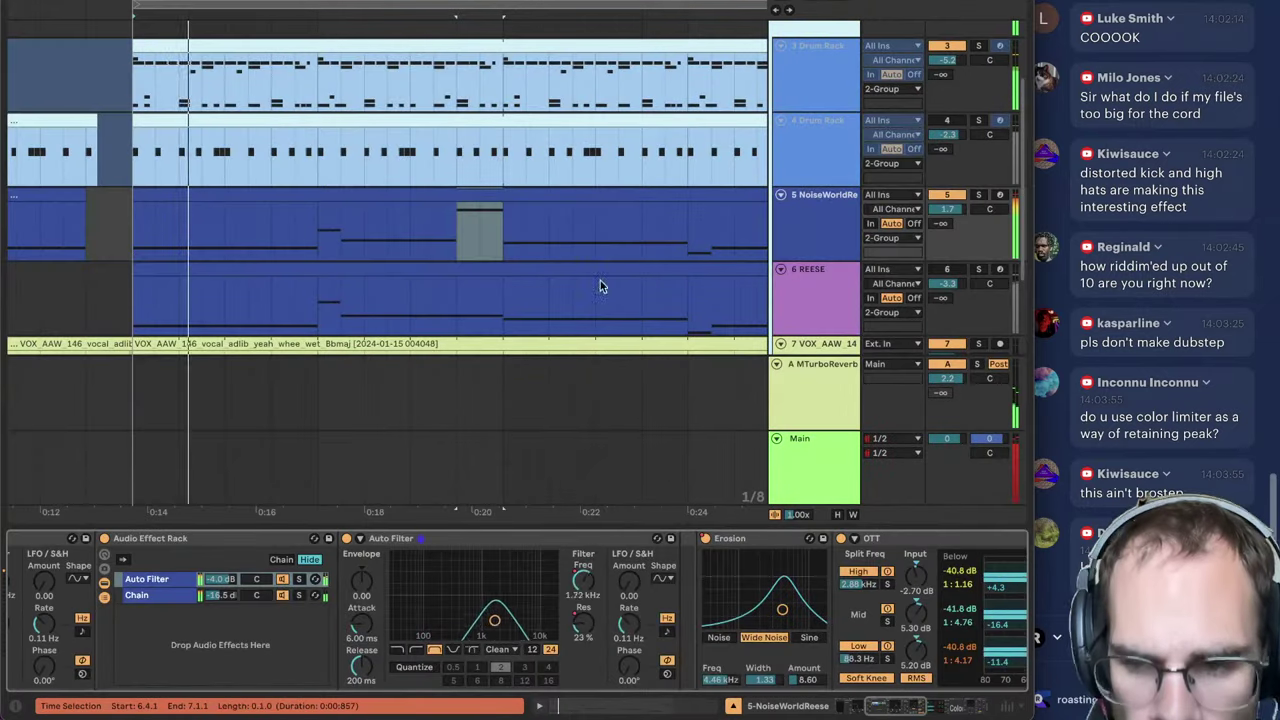
# Step: Lower the NoiseWorldReese track volume to 0.7 dB and bring up that track's devices
pyautogui.scroll(2, 620, 272)
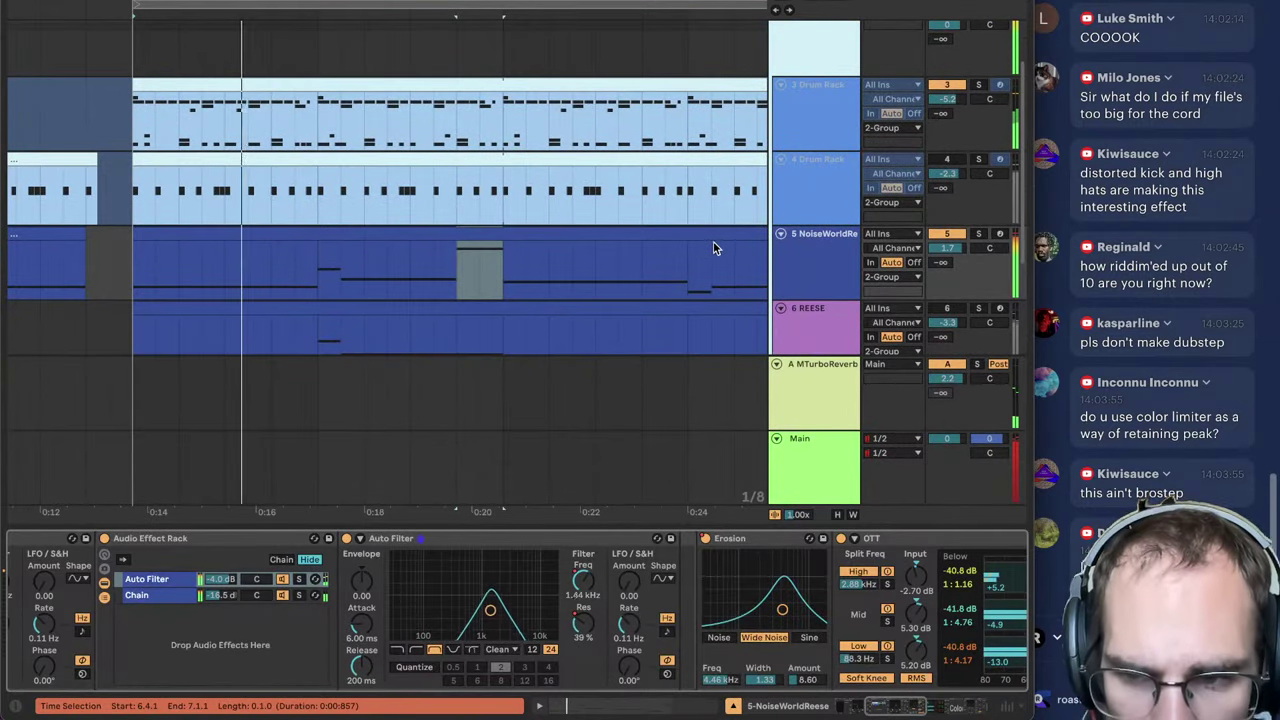
pyautogui.click(889, 165)
pyautogui.moveTo(947, 250); pyautogui.dragTo(947, 256)
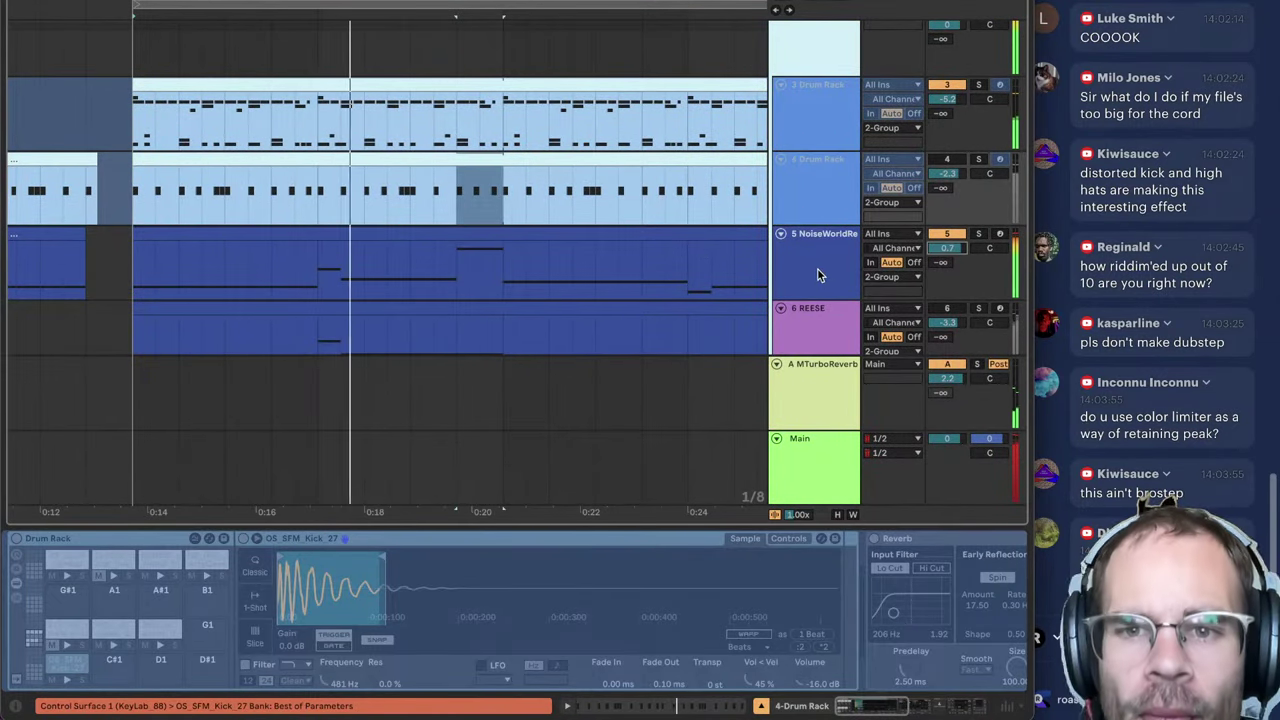
pyautogui.click(815, 275)
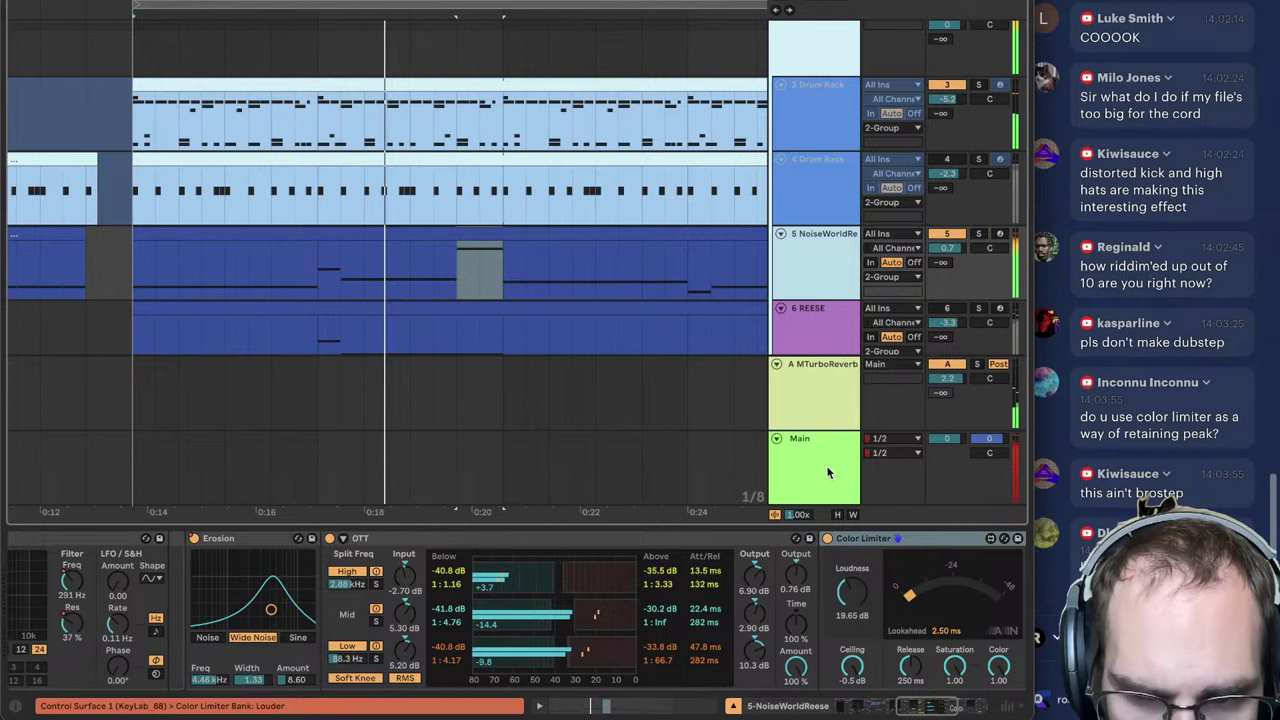
# Step: Shorten the A#1 note at 2.4 to half its length and add a Gx1 note filling the rest up to bar 3
pyautogui.hotkey('shift', 'Tab')
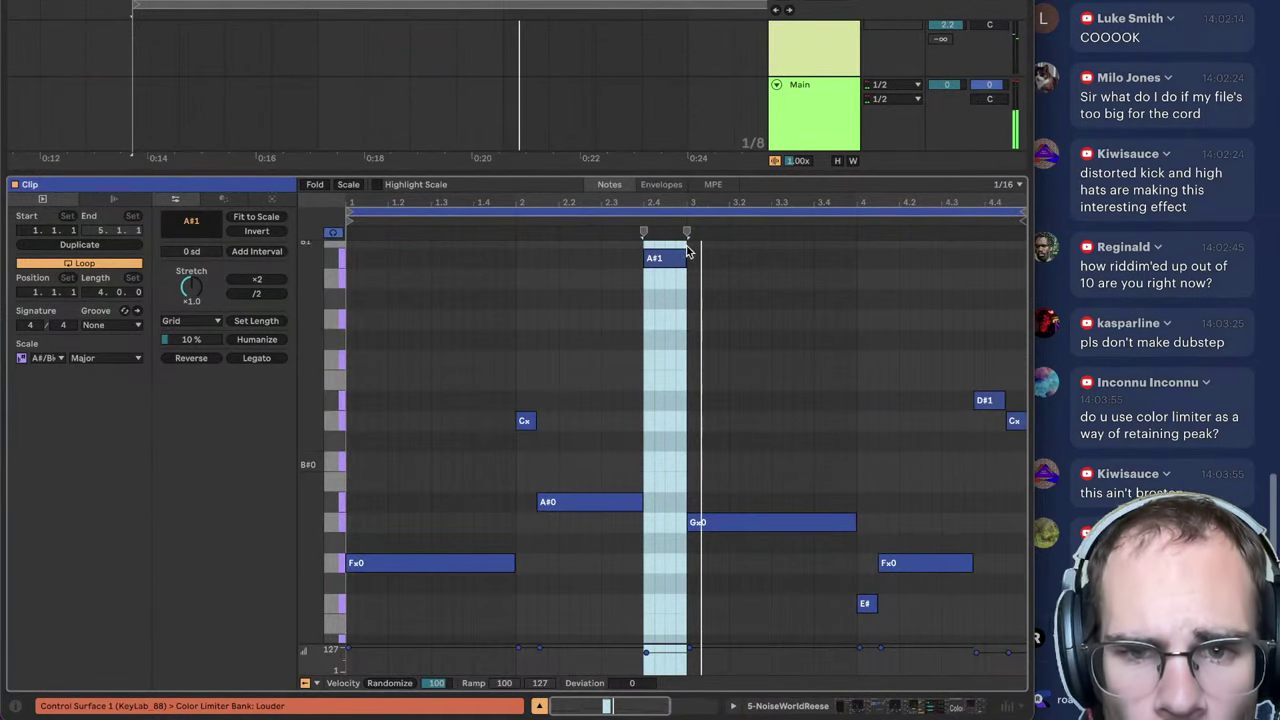
pyautogui.moveTo(685, 258)
pyautogui.mouseDown()
pyautogui.moveTo(665, 263)
pyautogui.moveTo(686, 281)
pyautogui.mouseUp()
pyautogui.doubleClick(673, 278)
pyautogui.click(706, 368)
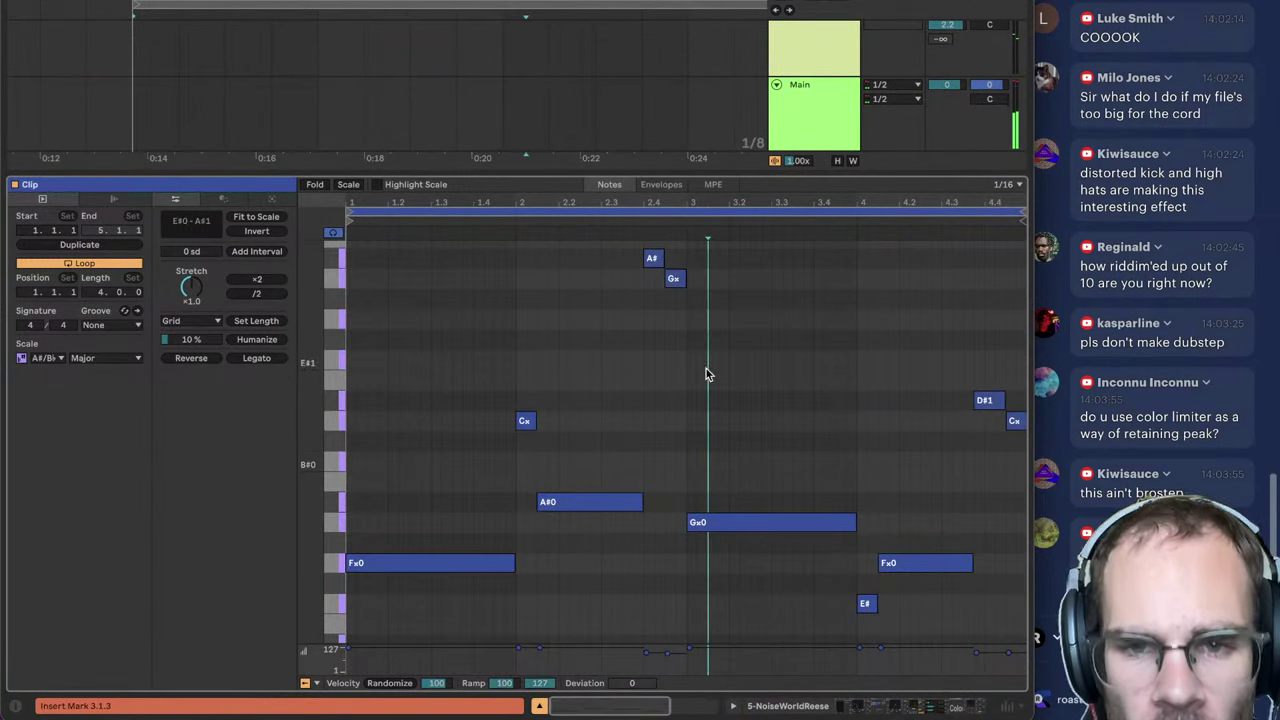
# Step: Show the NoiseWorldReese automation and reshape the Auto Filter frequency curve after 6.4.1 into sharp peaks and dips
pyautogui.click(916, 707)
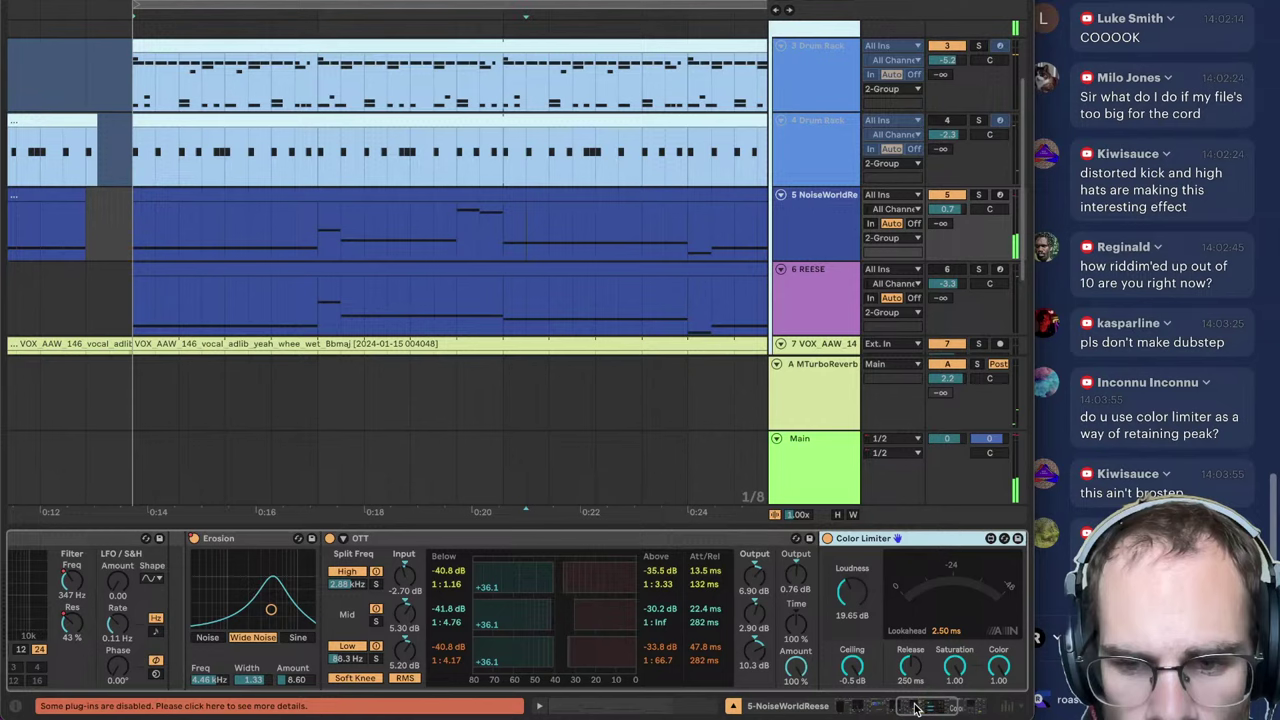
pyautogui.click(916, 708)
pyautogui.press('a')
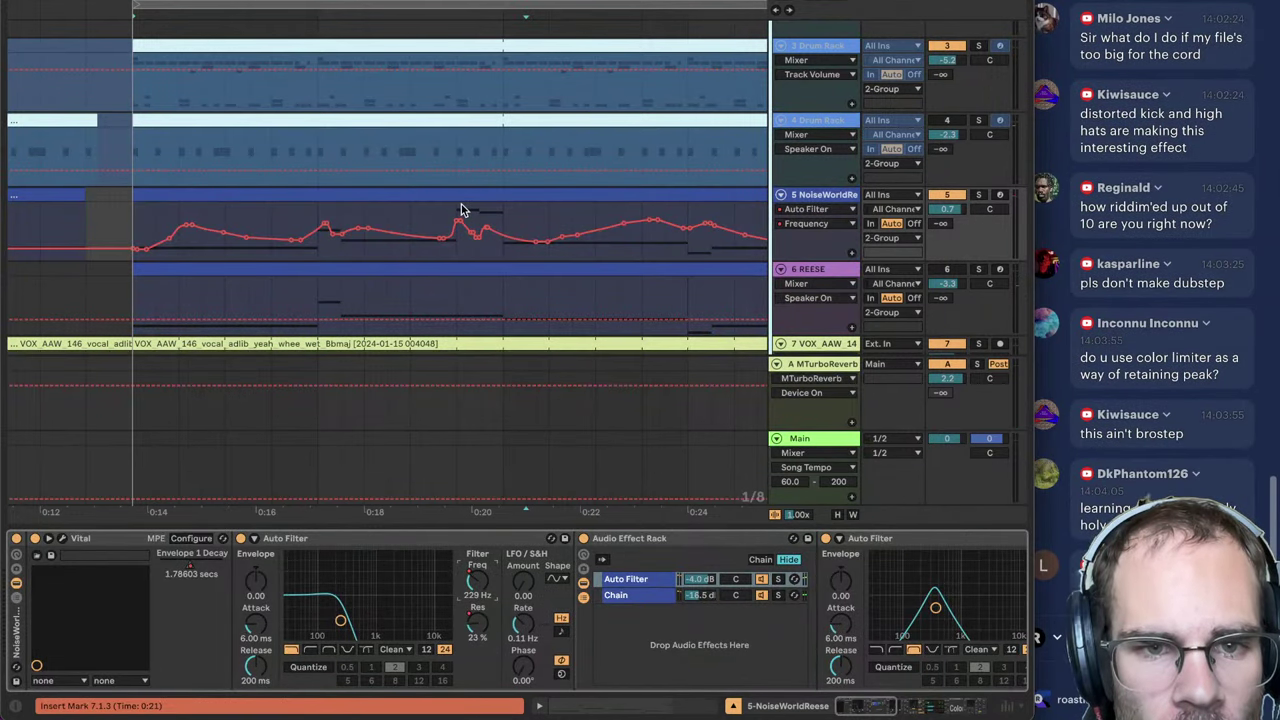
pyautogui.click(461, 210)
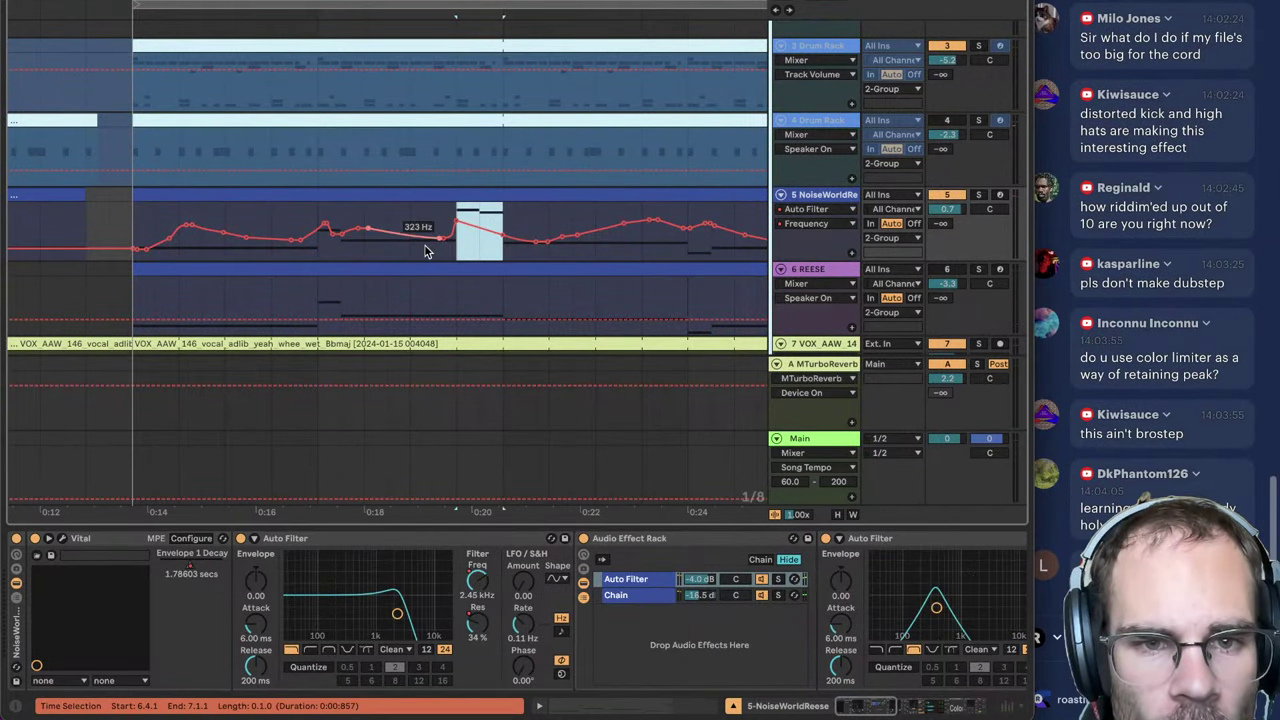
pyautogui.click(455, 213)
pyautogui.press('+')
pyautogui.press('+')
pyautogui.press('space')
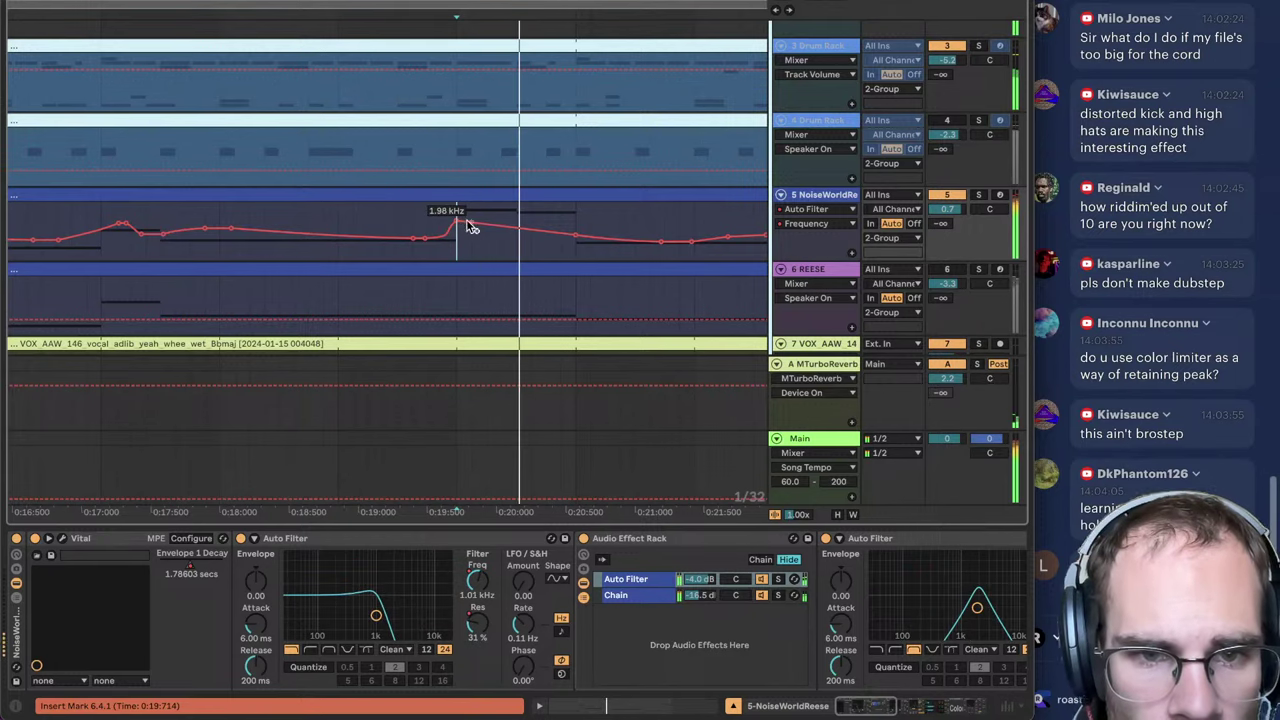
pyautogui.moveTo(466, 223)
pyautogui.mouseDown()
pyautogui.moveTo(487, 237)
pyautogui.moveTo(524, 223)
pyautogui.moveTo(500, 228)
pyautogui.mouseUp()
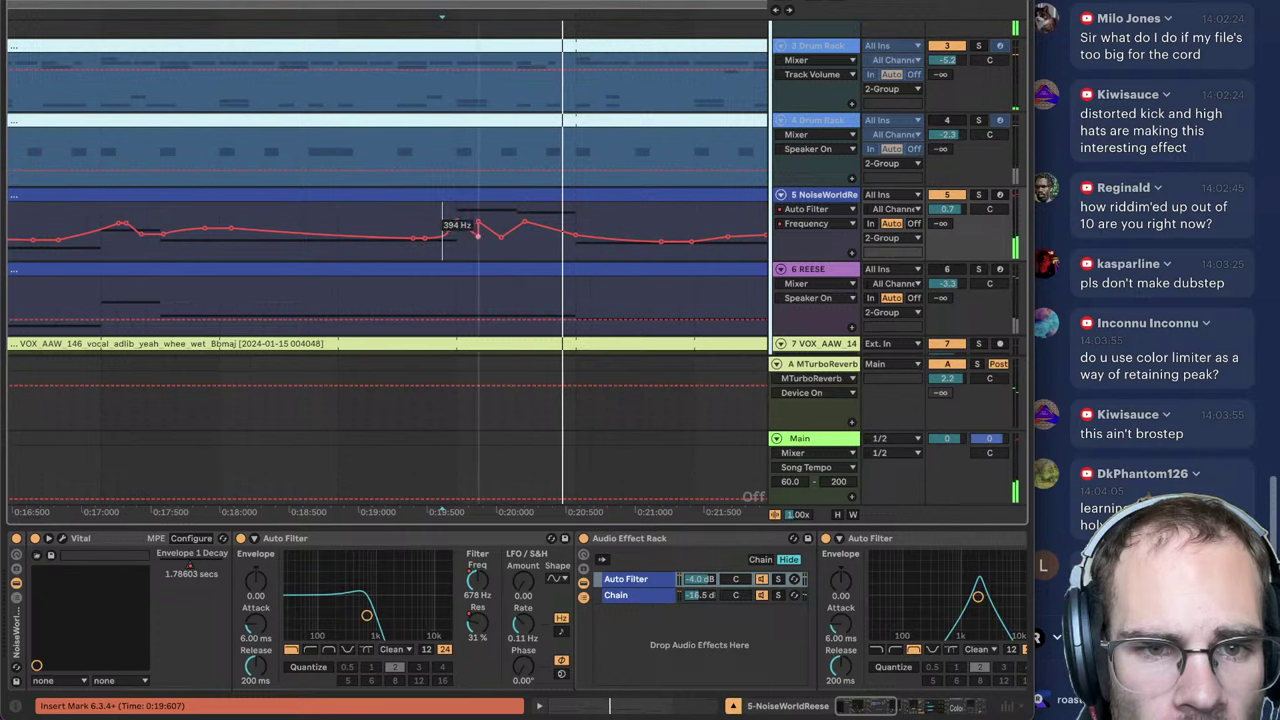
# Step: Refine the frequency automation after 6.4.1 into three peaks, with the second dip at about 369 Hz
pyautogui.click(428, 215)
pyautogui.press('space')
pyautogui.press('space')
pyautogui.moveTo(480, 221)
pyautogui.mouseDown()
pyautogui.moveTo(514, 236)
pyautogui.moveTo(541, 221)
pyautogui.moveTo(510, 240)
pyautogui.mouseUp()
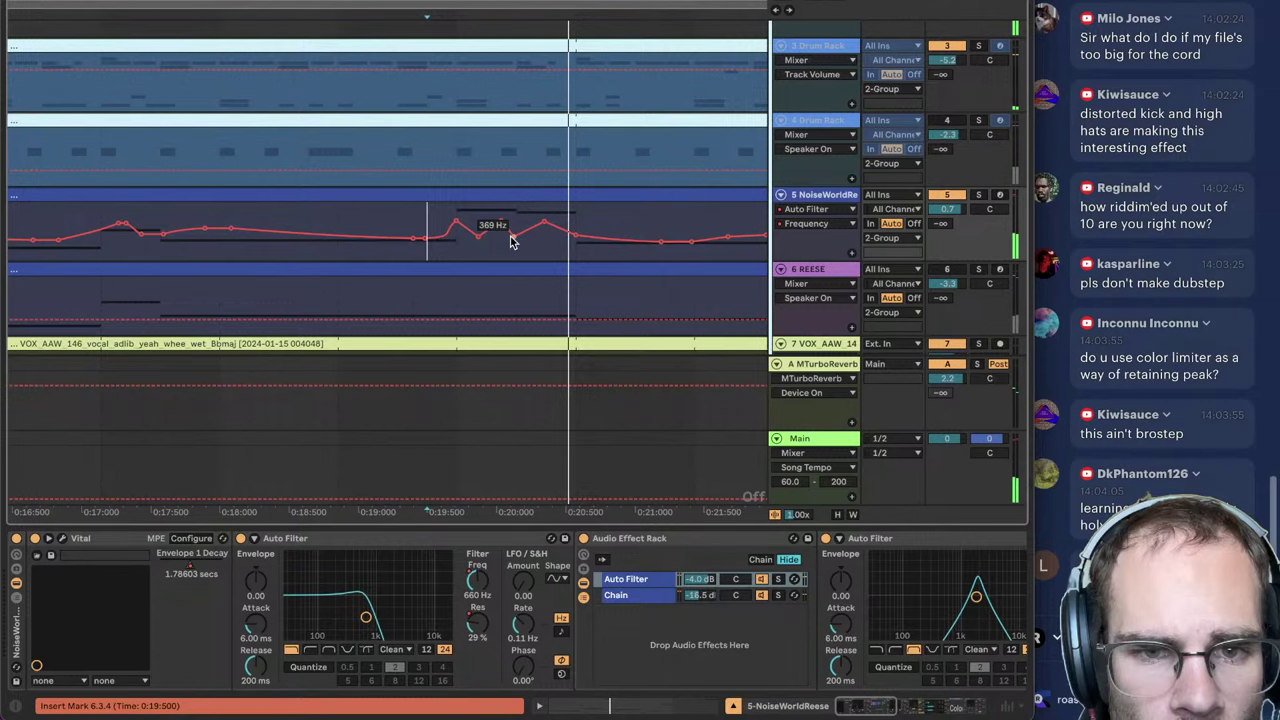
# Step: Lengthen the A#1 note at 2.4 in the NoiseWorldReese clip, shortening the Gx1 note that follows it
pyautogui.doubleClick(501, 196)
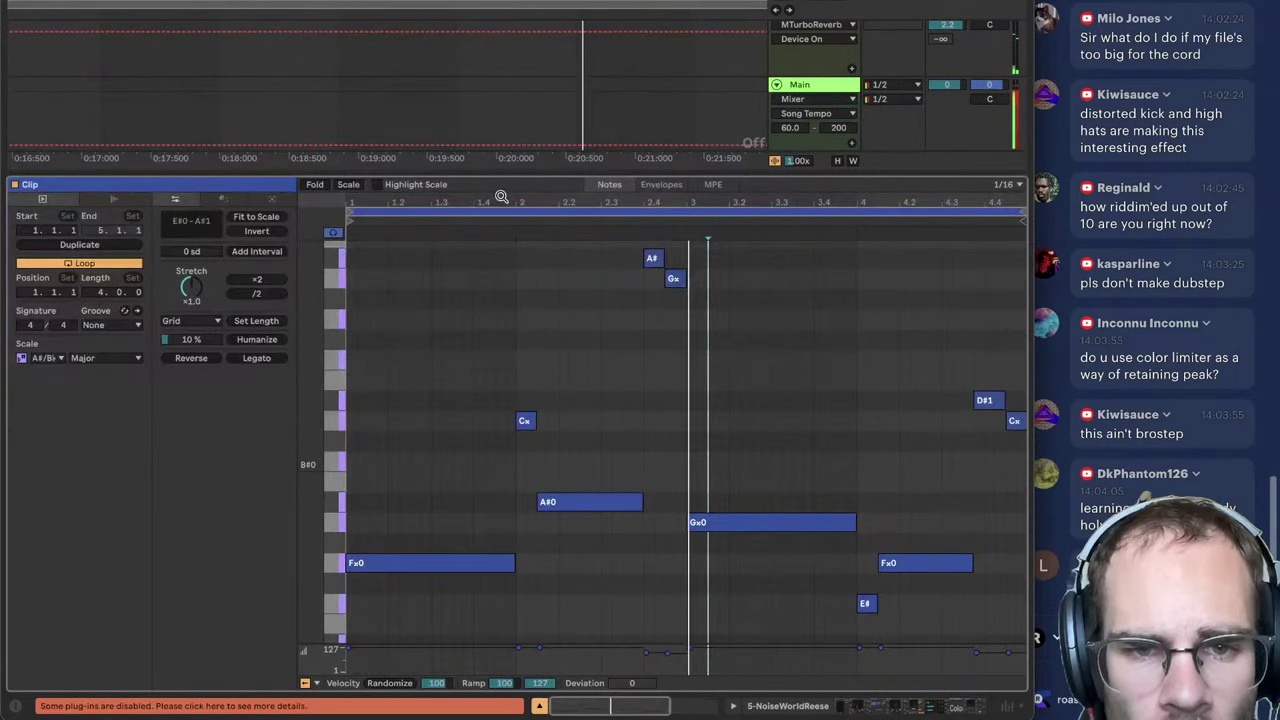
pyautogui.press('space')
pyautogui.moveTo(663, 259); pyautogui.dragTo(674, 264)
pyautogui.press('space')
# Step: Play back the passage around 6.4.1 to check the edited notes together with the filter automation
pyautogui.click(594, 212)
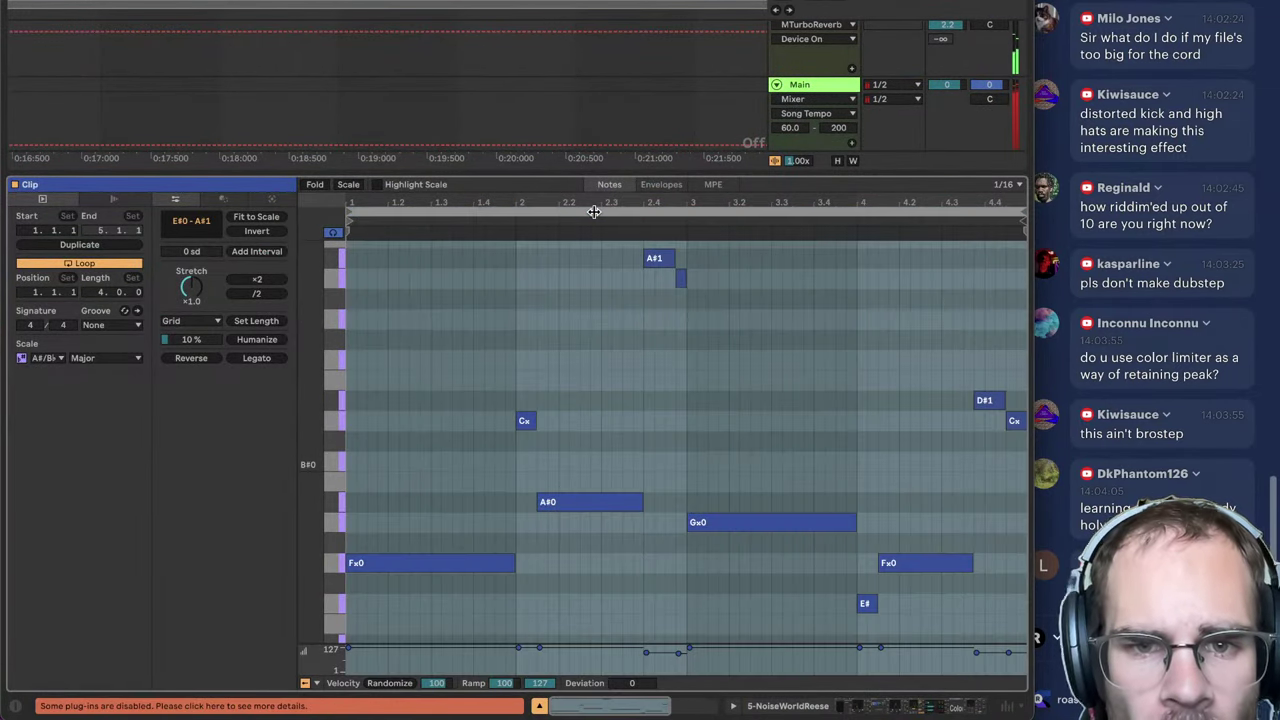
pyautogui.click(594, 228)
pyautogui.hotkey('ctrl', 'a')
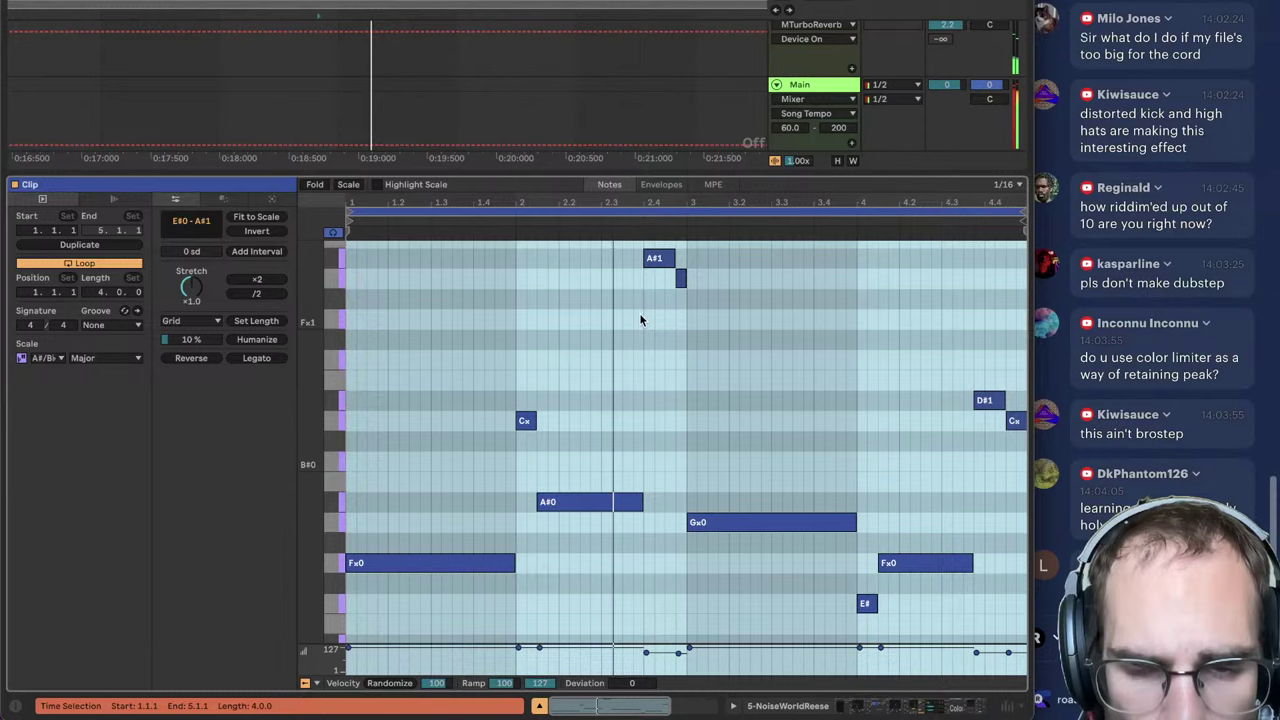
pyautogui.press('space')
pyautogui.click(935, 709)
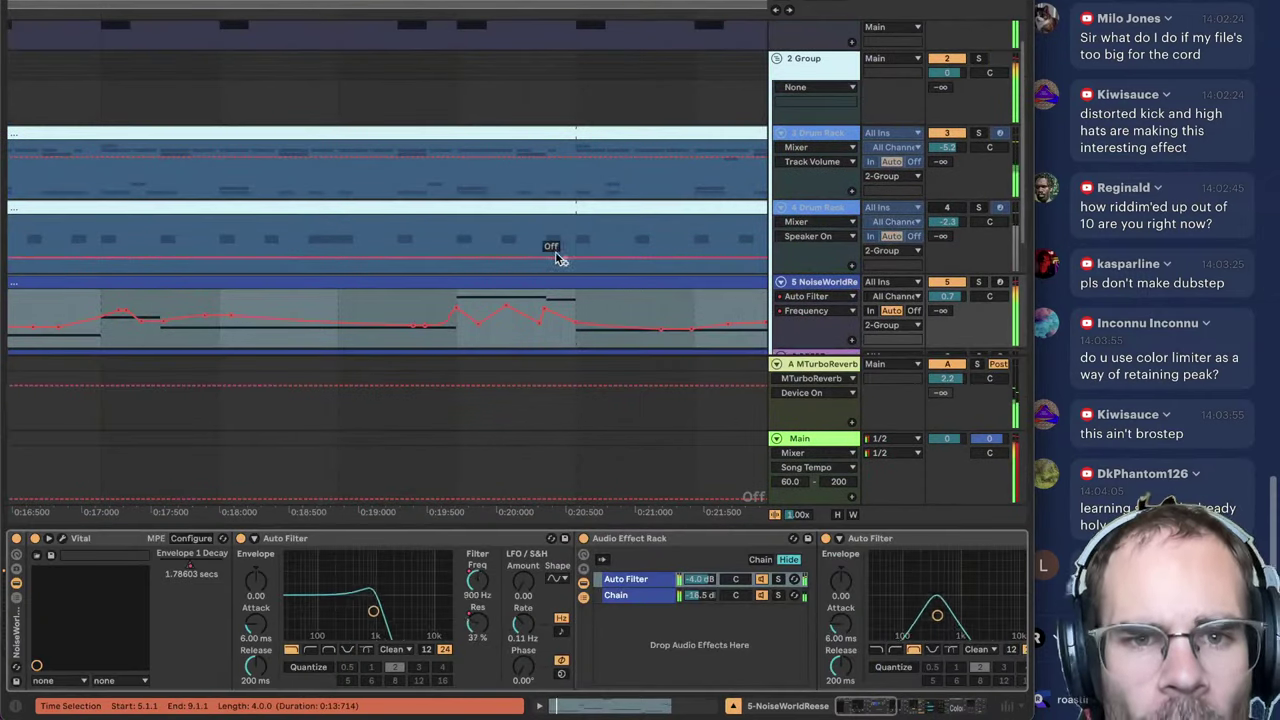
pyautogui.click(454, 301)
pyautogui.press('space')
pyautogui.press('space')
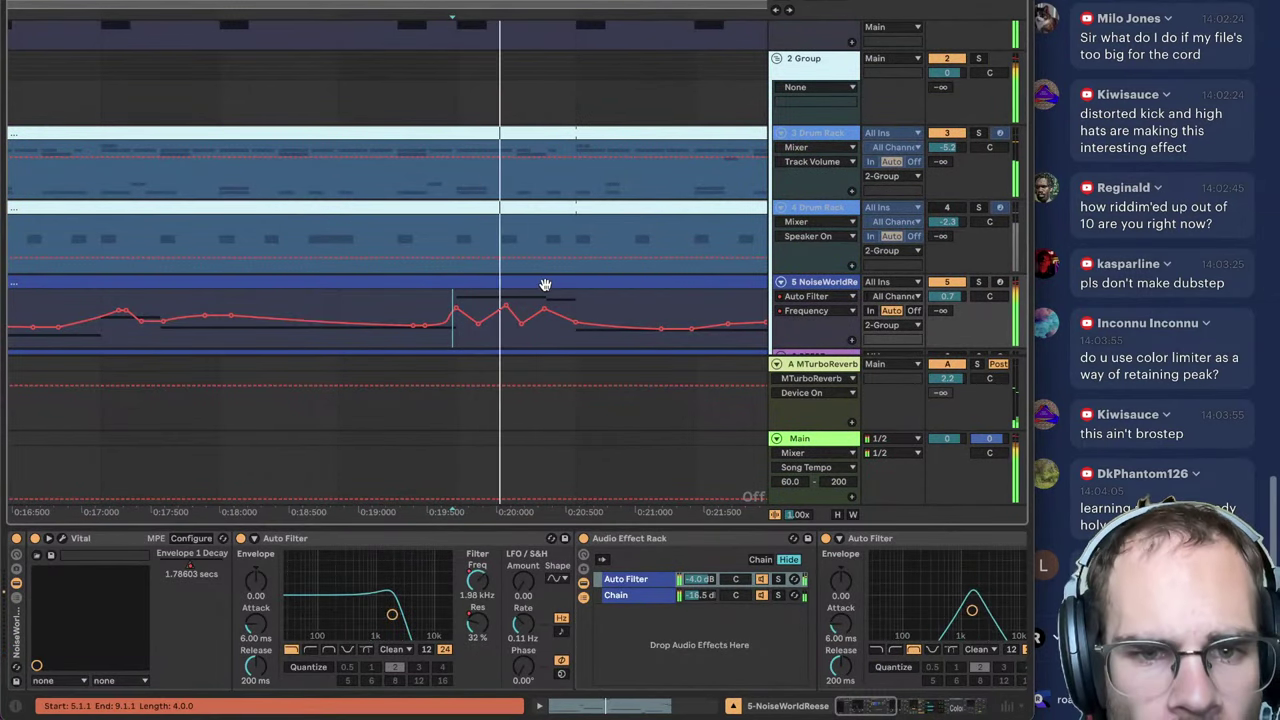
# Step: Deepen both dips of the Auto Filter frequency automation after 6.4.1 and play the passage
pyautogui.doubleClick(543, 286)
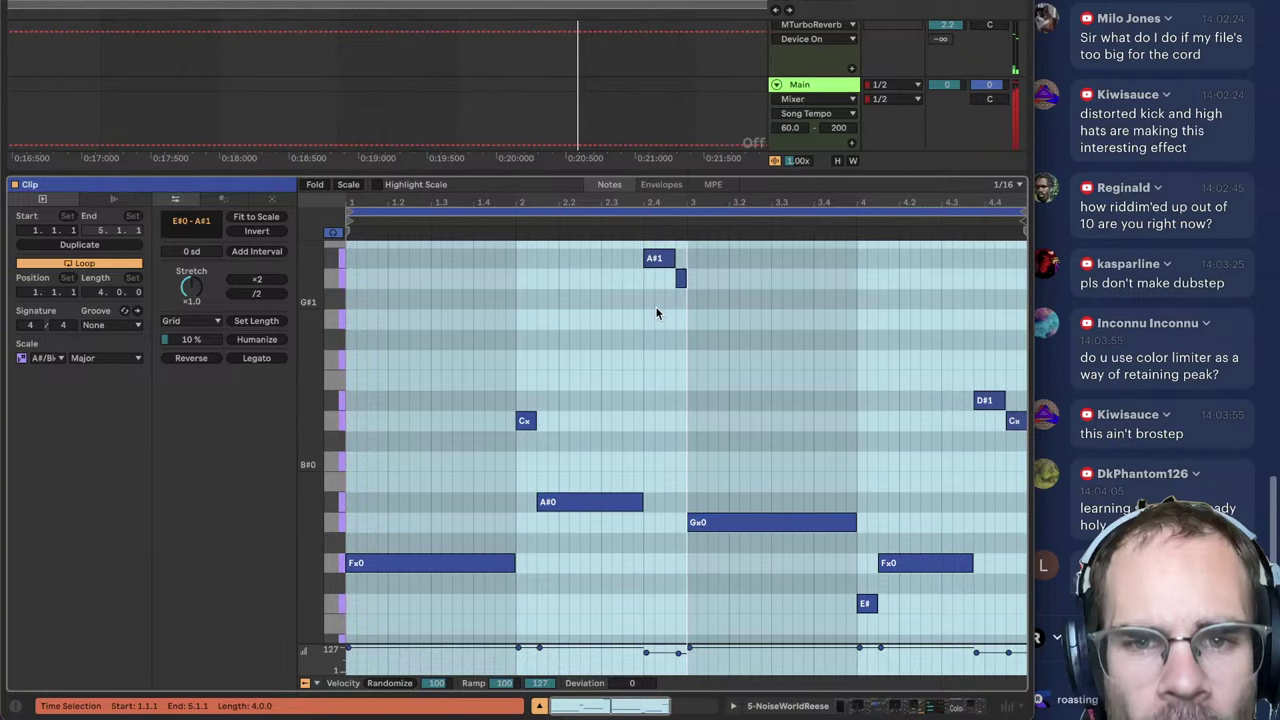
pyautogui.hotkey('shift', 'Tab')
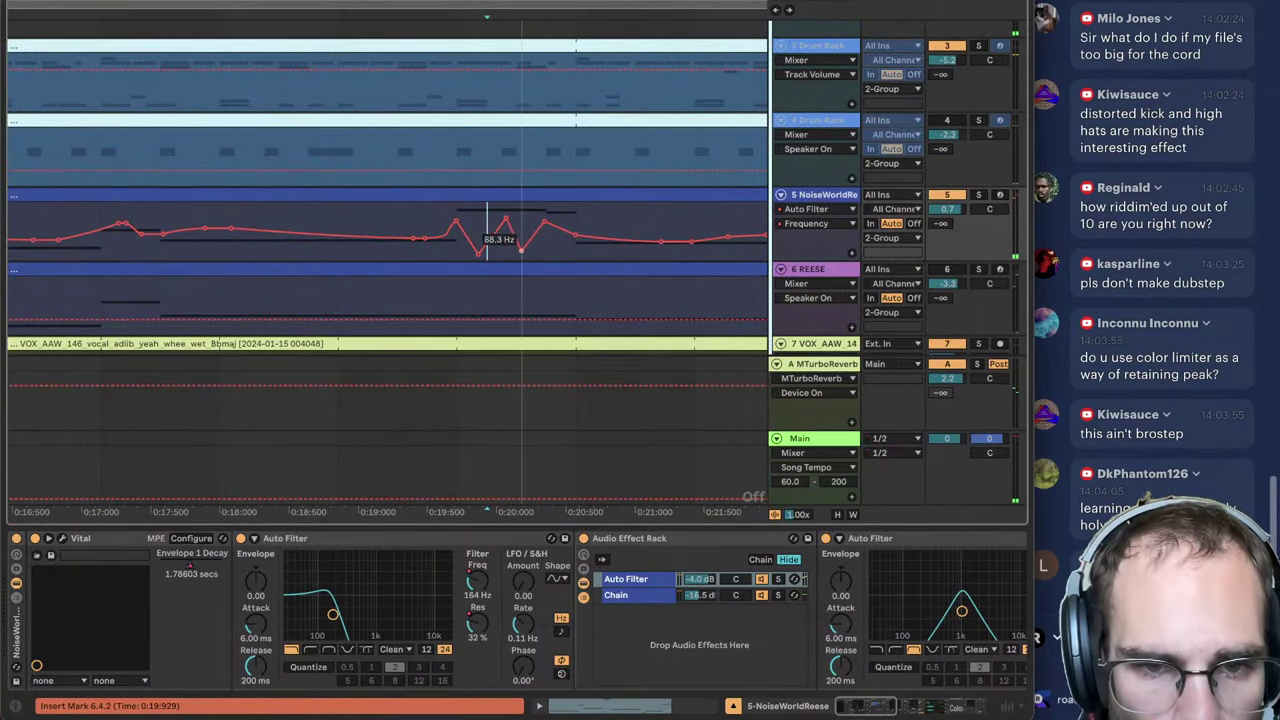
pyautogui.click(430, 215)
pyautogui.press('space')
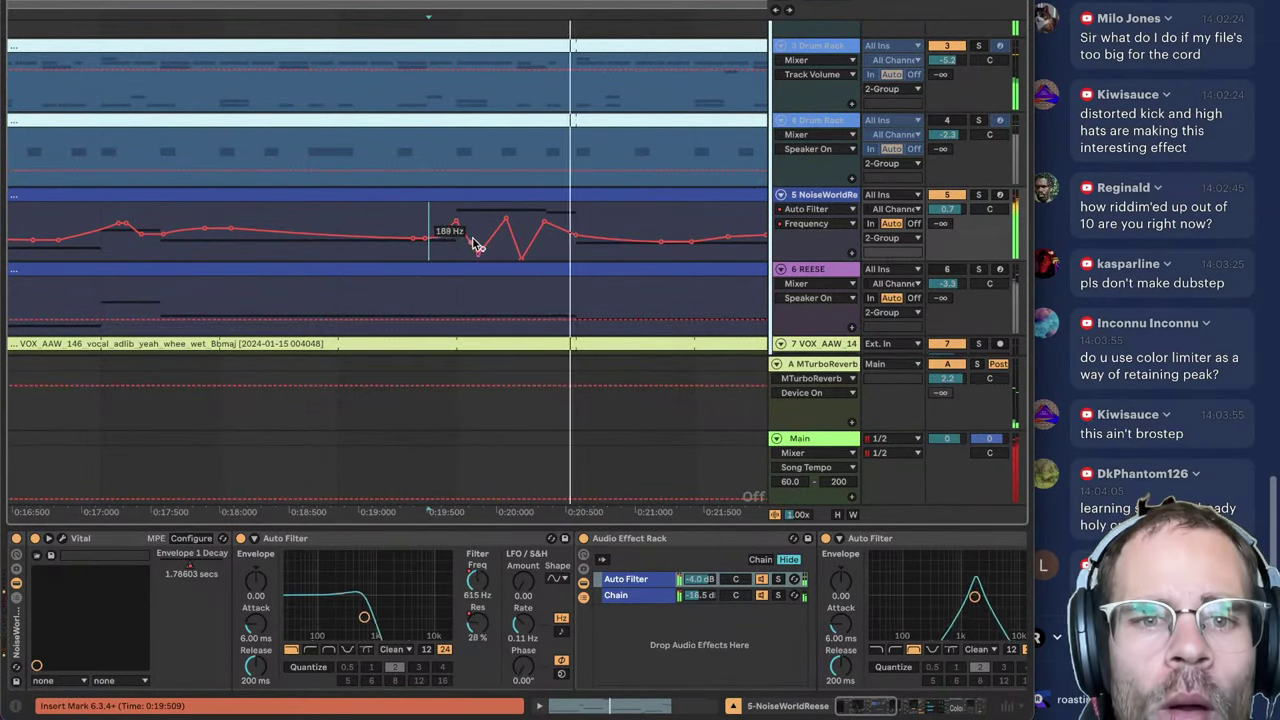
# Step: Shift the first peaks and dips of the frequency automation after 6.4.1 slightly later and play the passage again
pyautogui.moveTo(478, 254); pyautogui.dragTo(467, 220)
pyautogui.click(427, 223)
pyautogui.press('space')
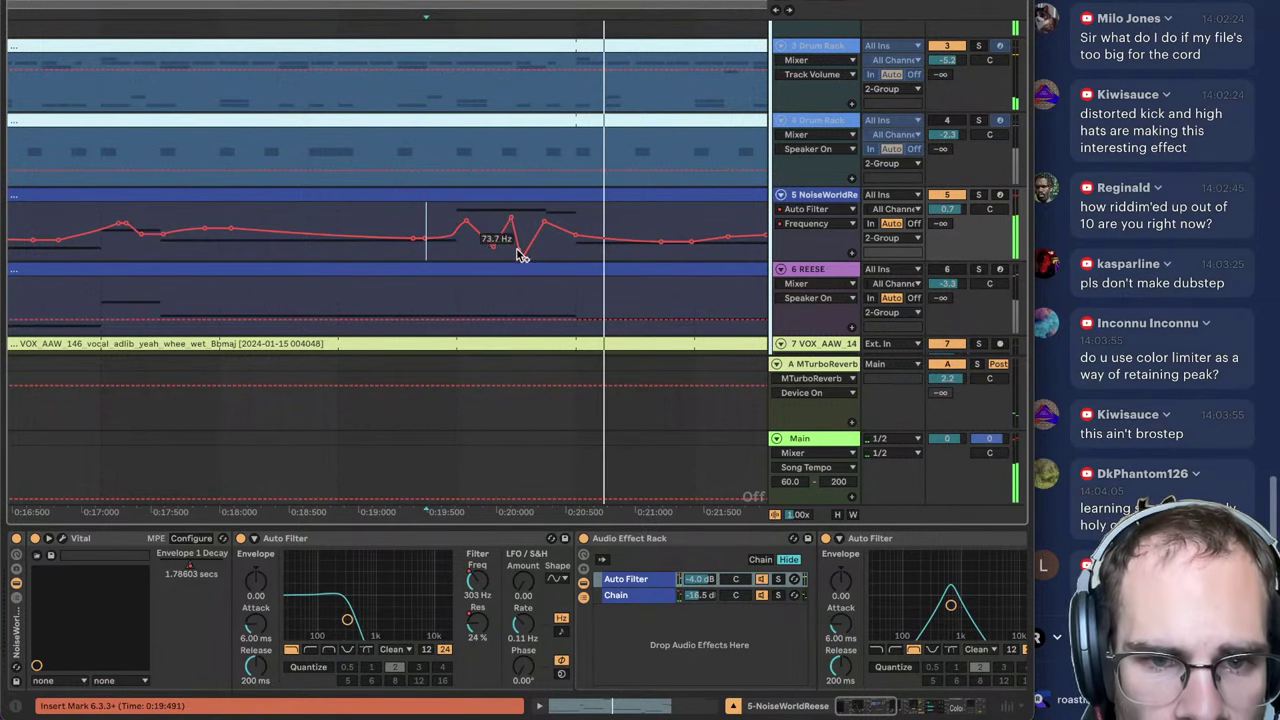
pyautogui.click(398, 215)
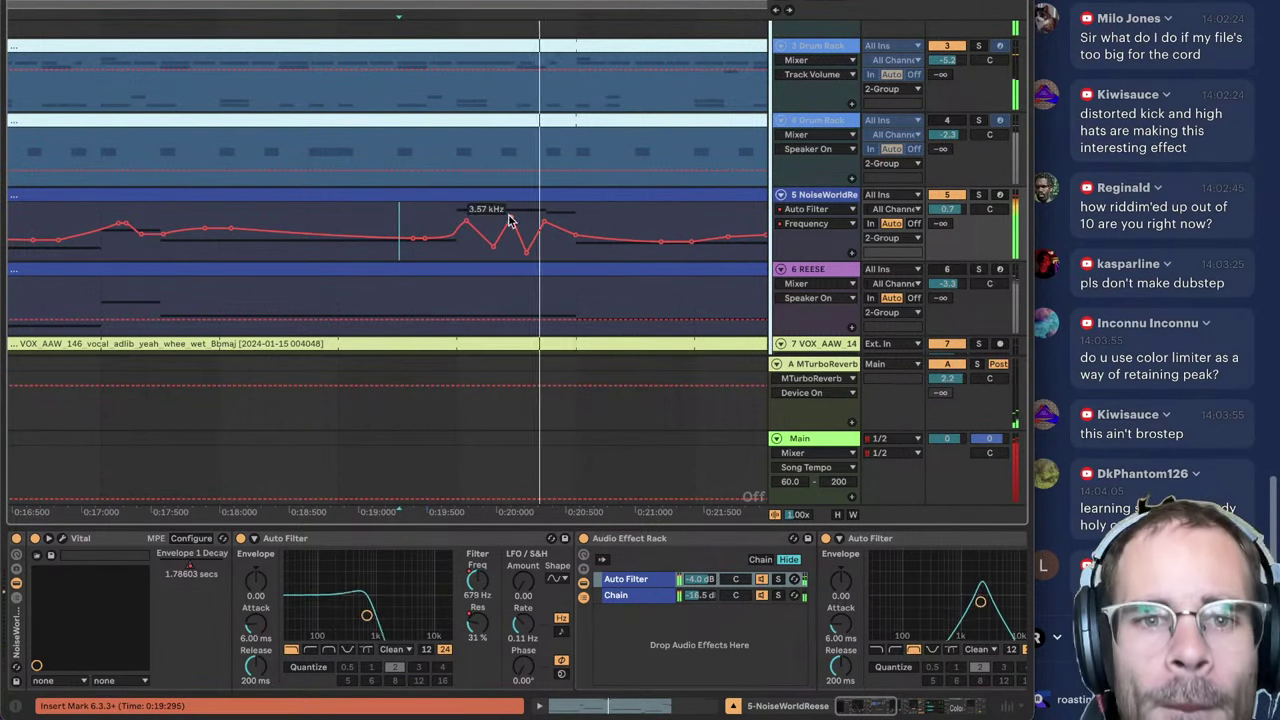
# Step: In the NoiseWorldReese clip, start the Gx1 note before bar 3 earlier, just after 2.4.3, trimming the A#1 note
pyautogui.doubleClick(538, 197)
pyautogui.click(716, 340)
pyautogui.click(679, 186)
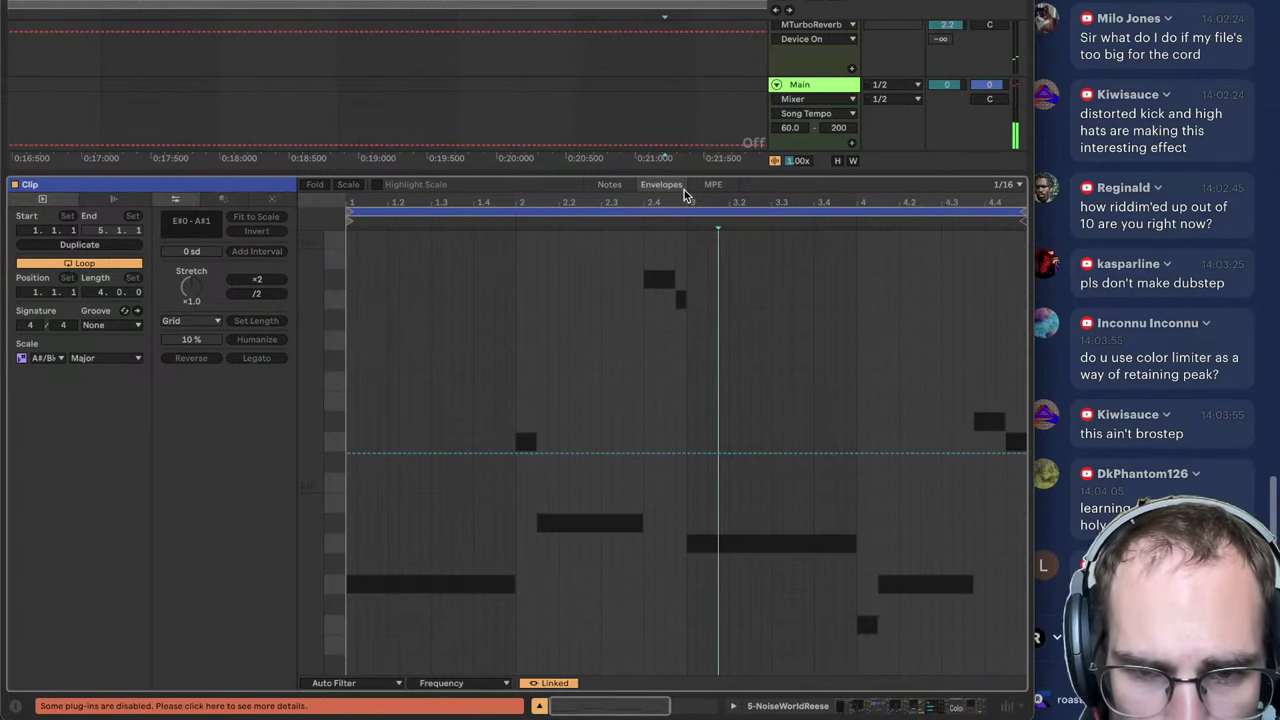
pyautogui.click(609, 184)
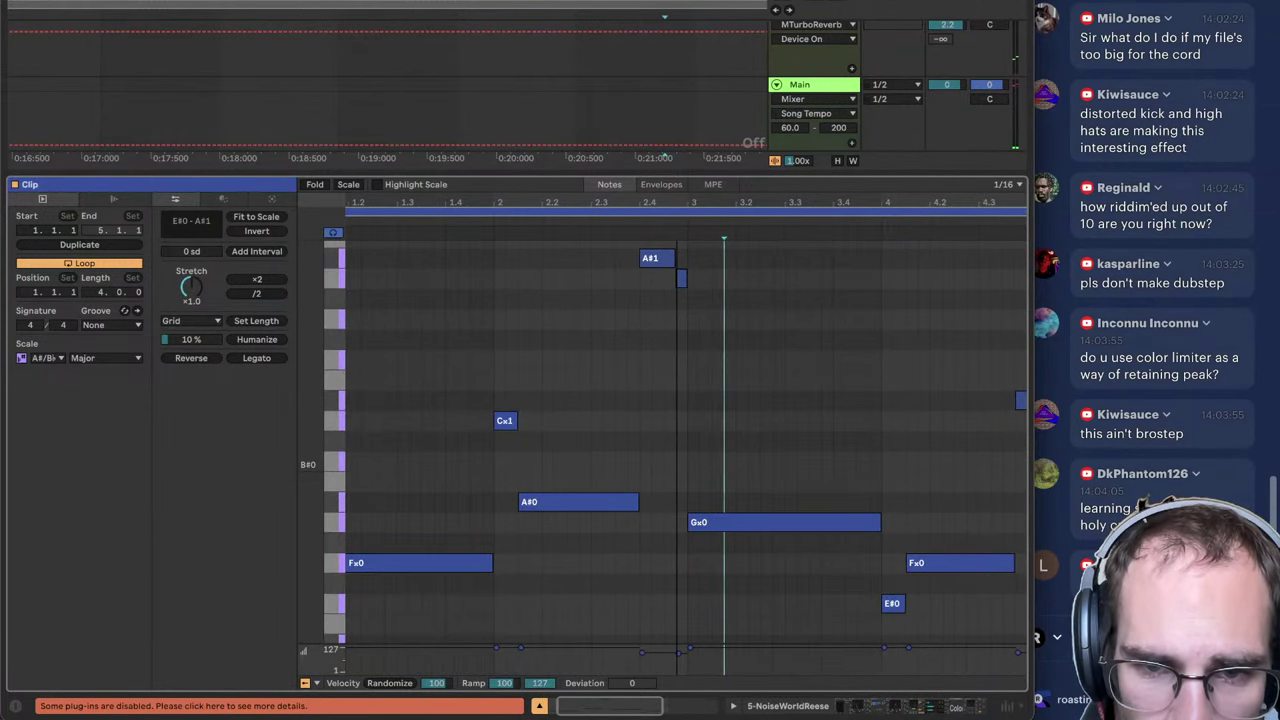
pyautogui.scroll(5, 680, 288)
pyautogui.press('space')
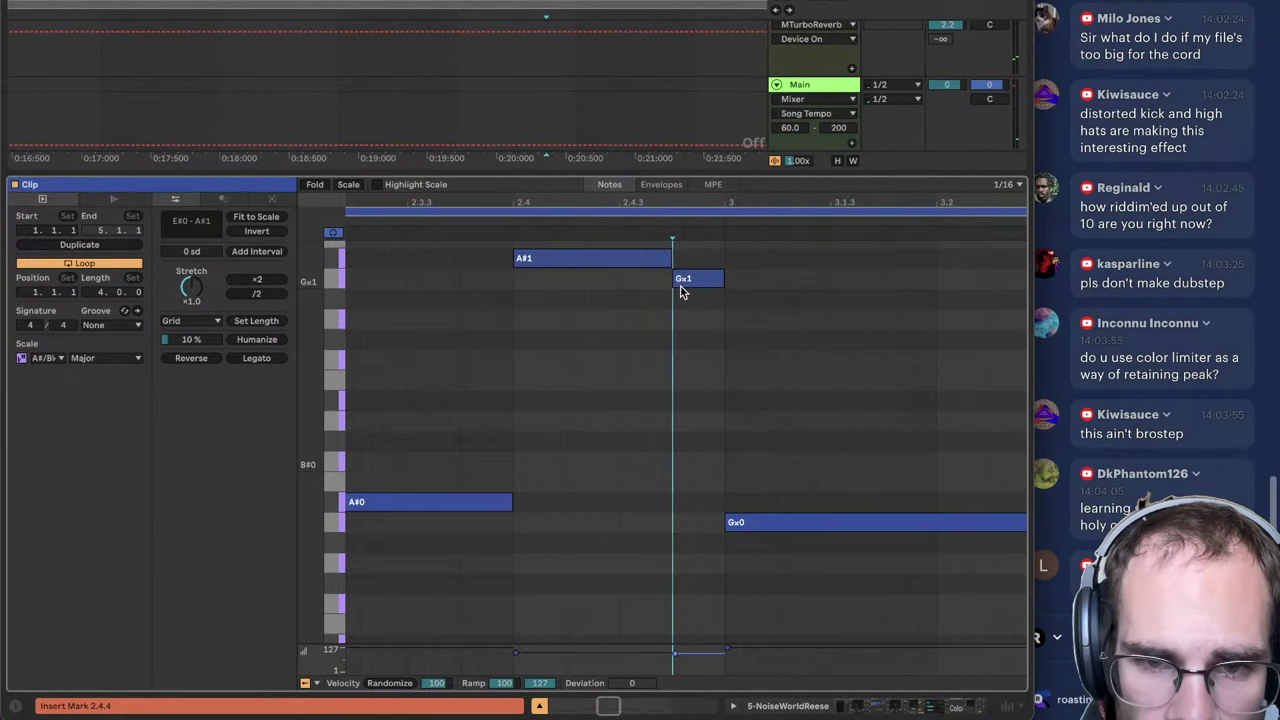
pyautogui.moveTo(680, 292); pyautogui.dragTo(643, 281)
pyautogui.moveTo(626, 194); pyautogui.dragTo(896, 195)
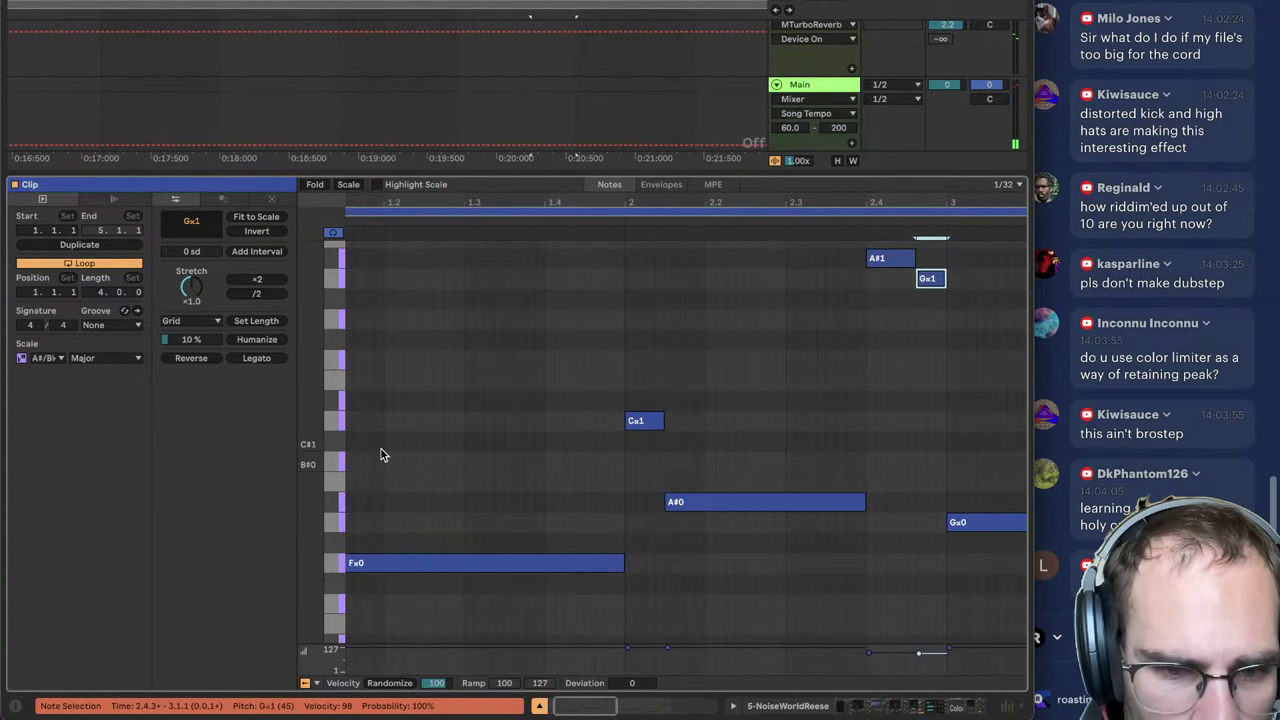
# Step: In the NoiseWorldReese clip, add a short Cx1 note from 1.1.3 to 1.1.4 above the long Fx0 note
pyautogui.click(416, 562)
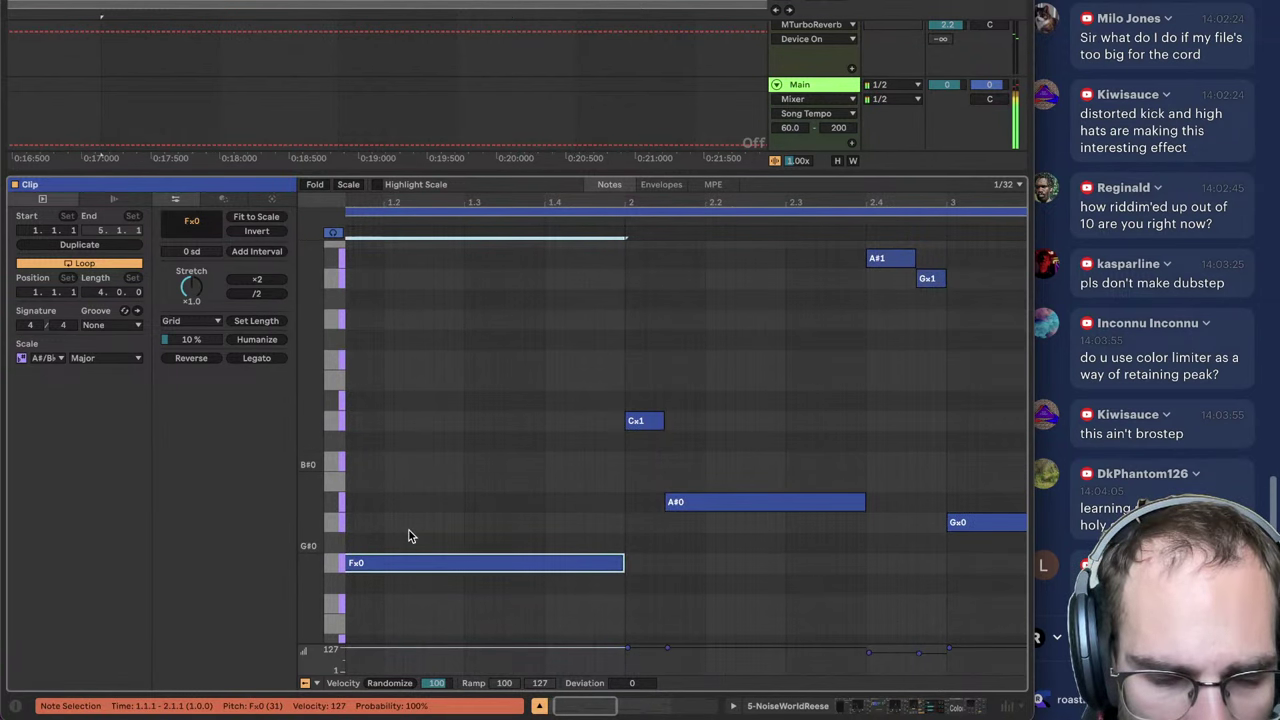
pyautogui.doubleClick(398, 421)
pyautogui.moveTo(403, 208); pyautogui.dragTo(437, 203)
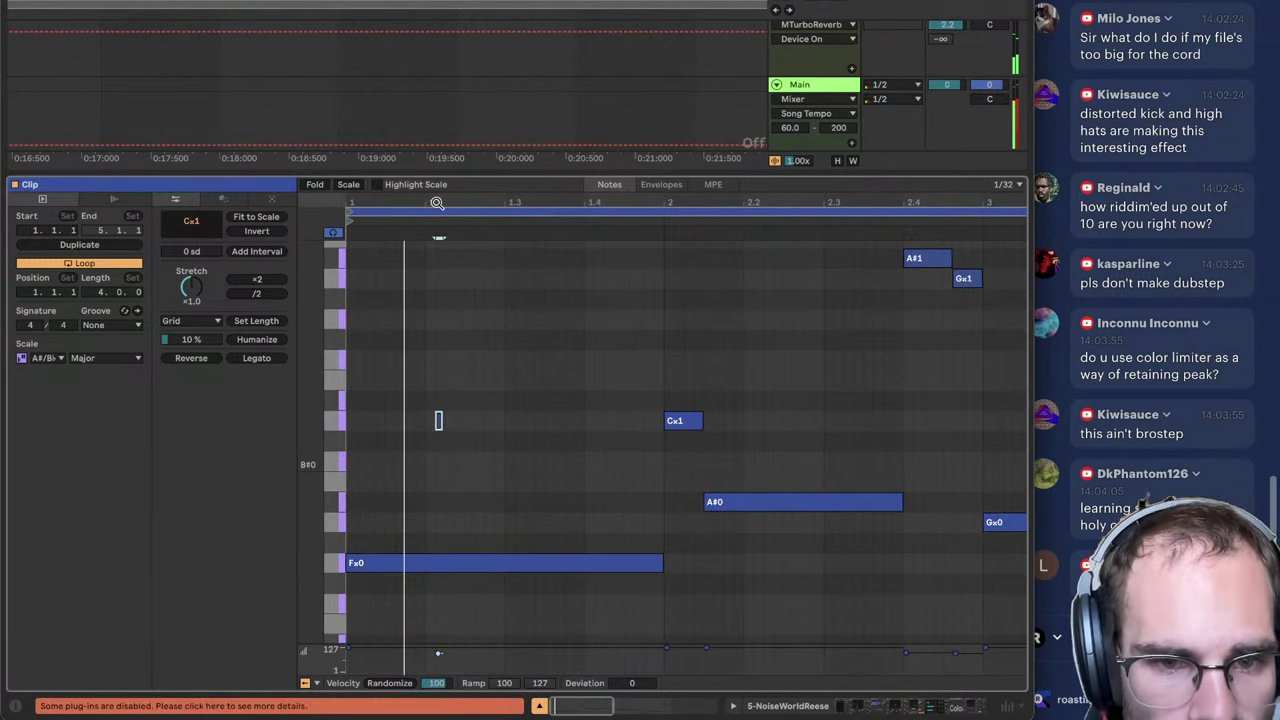
pyautogui.doubleClick(391, 422)
pyautogui.moveTo(395, 422); pyautogui.dragTo(404, 423)
pyautogui.click(407, 400)
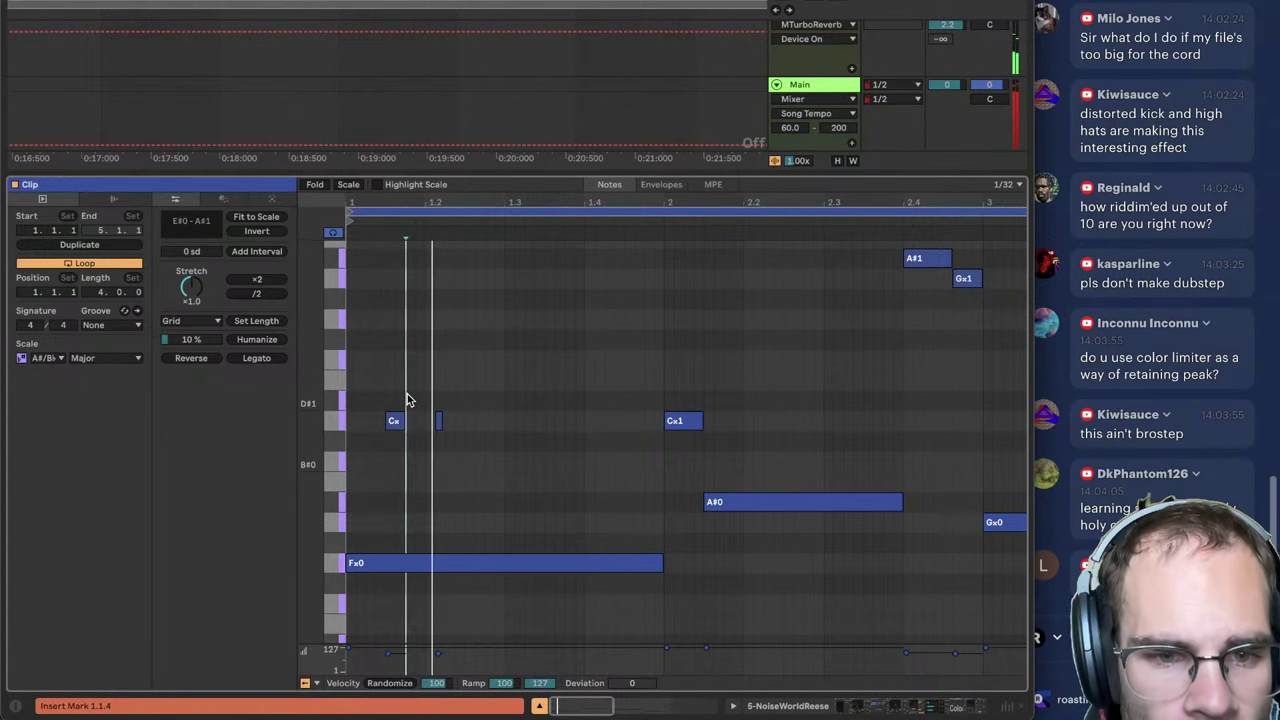
# Step: Add a short D#1 note from 1.1.4 to 1.2 and delete the stray Cx1 note just after 1.2
pyautogui.doubleClick(407, 400)
pyautogui.press('space')
pyautogui.press('space')
pyautogui.press('space')
pyautogui.click(415, 401)
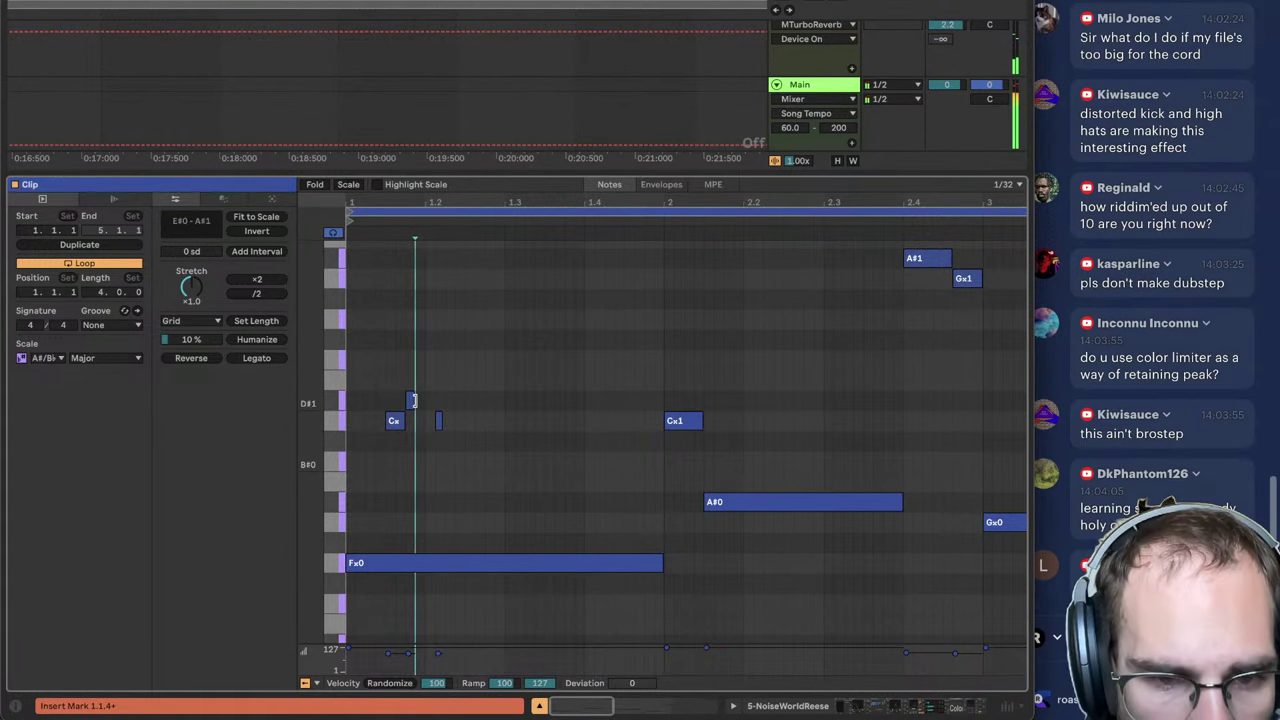
pyautogui.doubleClick(413, 400)
pyautogui.click(438, 421)
pyautogui.press('Delete')
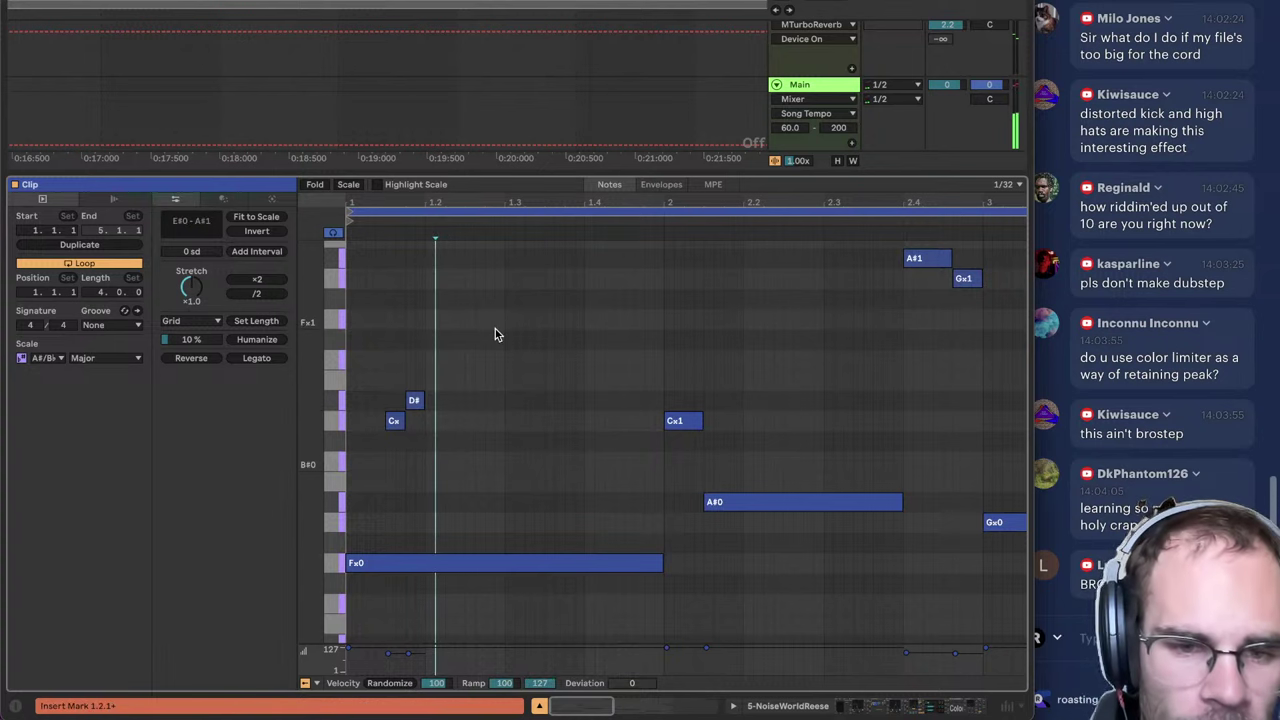
pyautogui.click(495, 330)
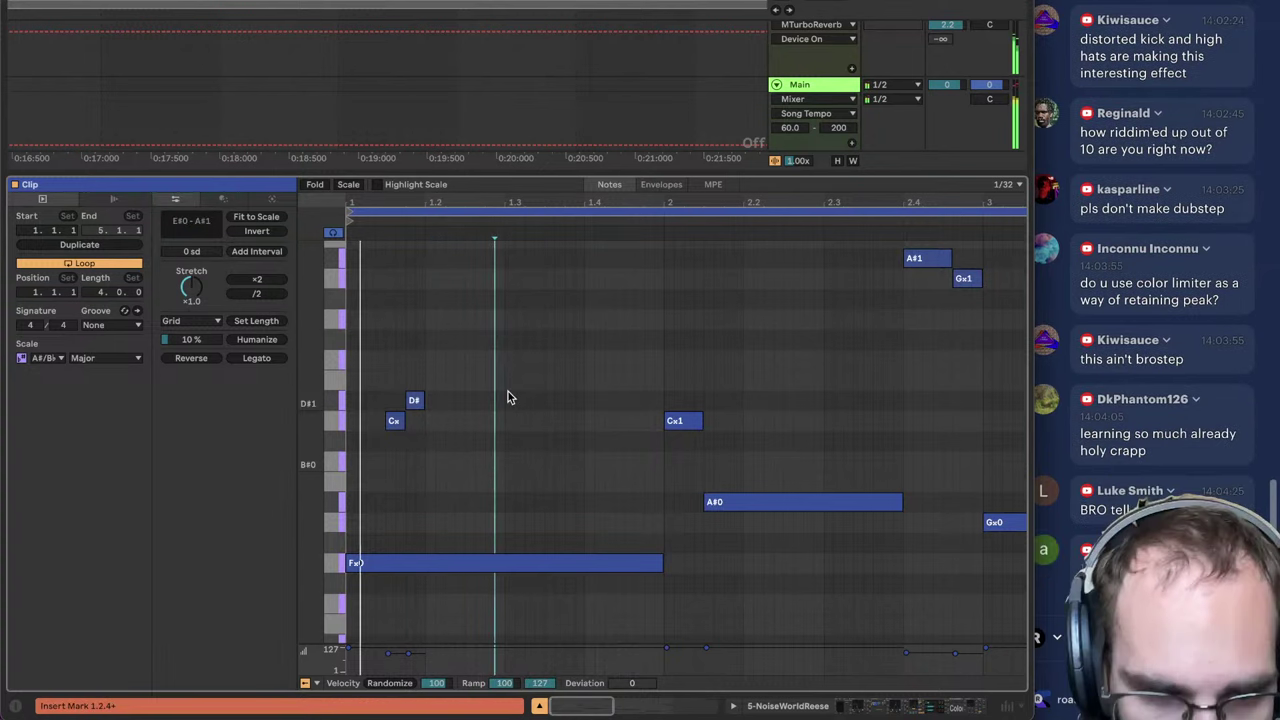
# Step: End the opening Fx0 note at 1.4.1, fill the rest of bar 1 with an Fx1 note, and play it back
pyautogui.click(586, 566)
pyautogui.press('Delete')
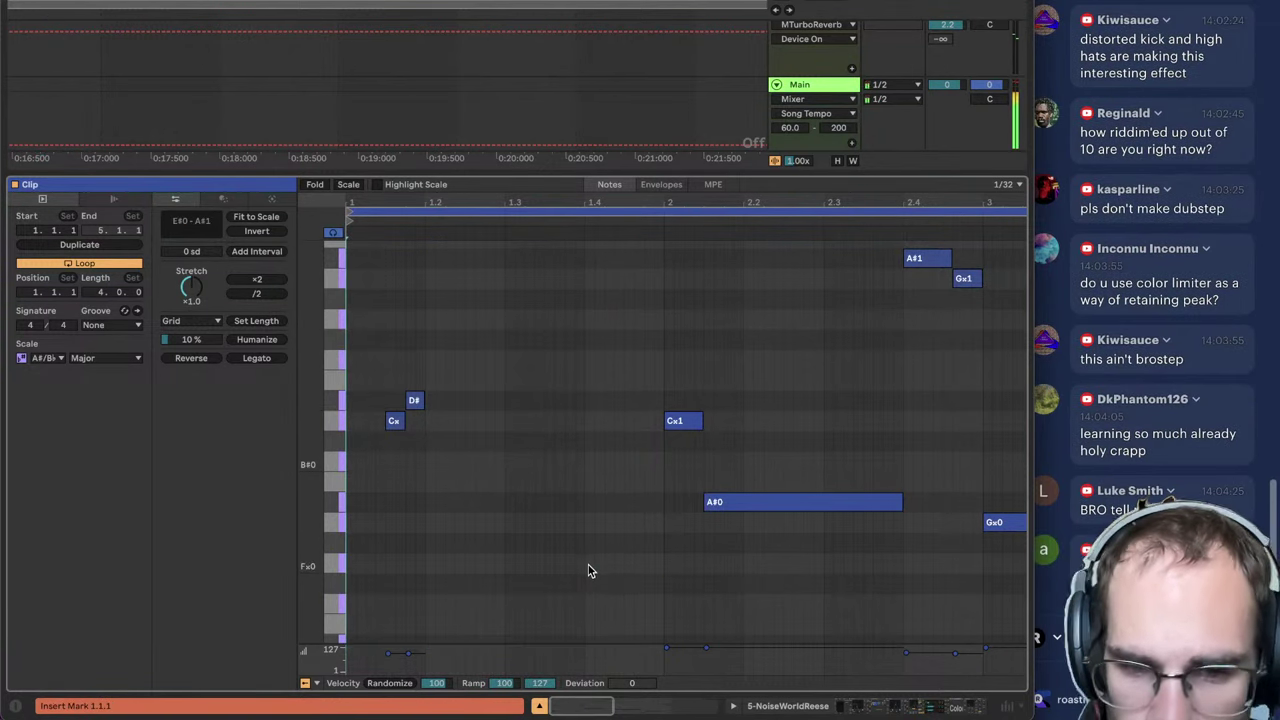
pyautogui.hotkey('ctrl', 'z')
pyautogui.click(590, 566)
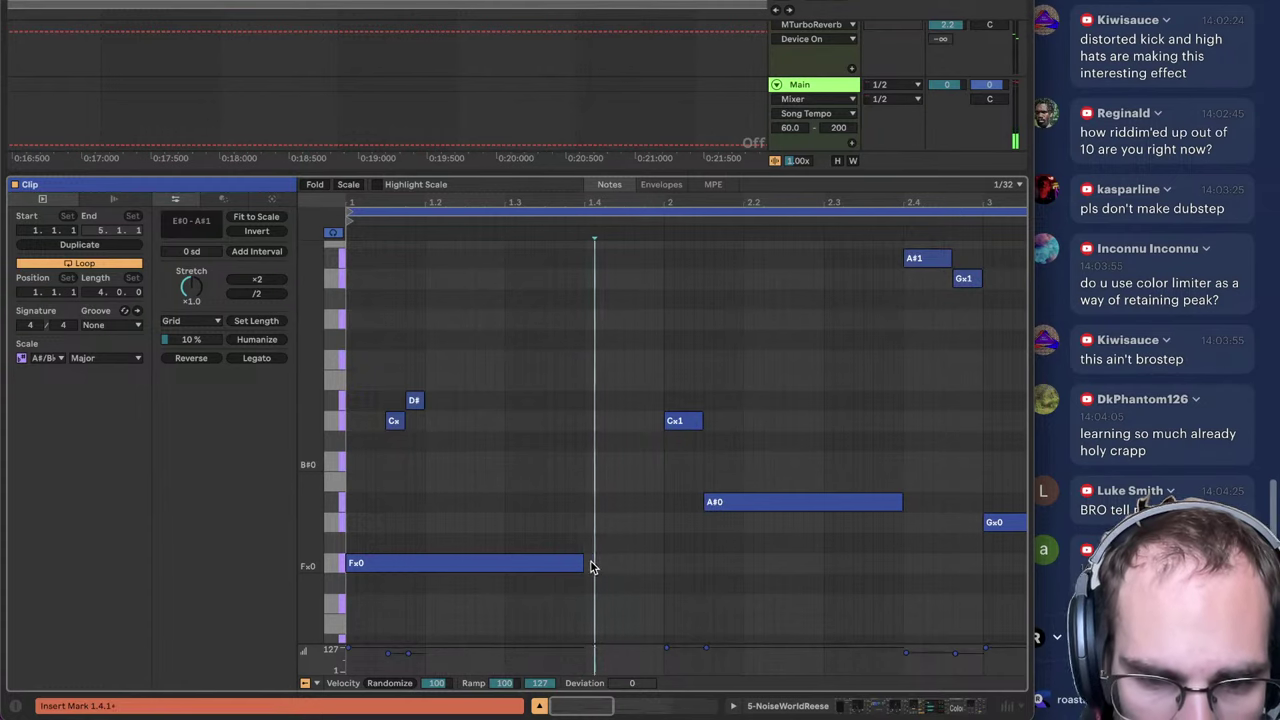
pyautogui.moveTo(590, 566); pyautogui.dragTo(663, 565)
pyautogui.hotkey('shift', 'Up')
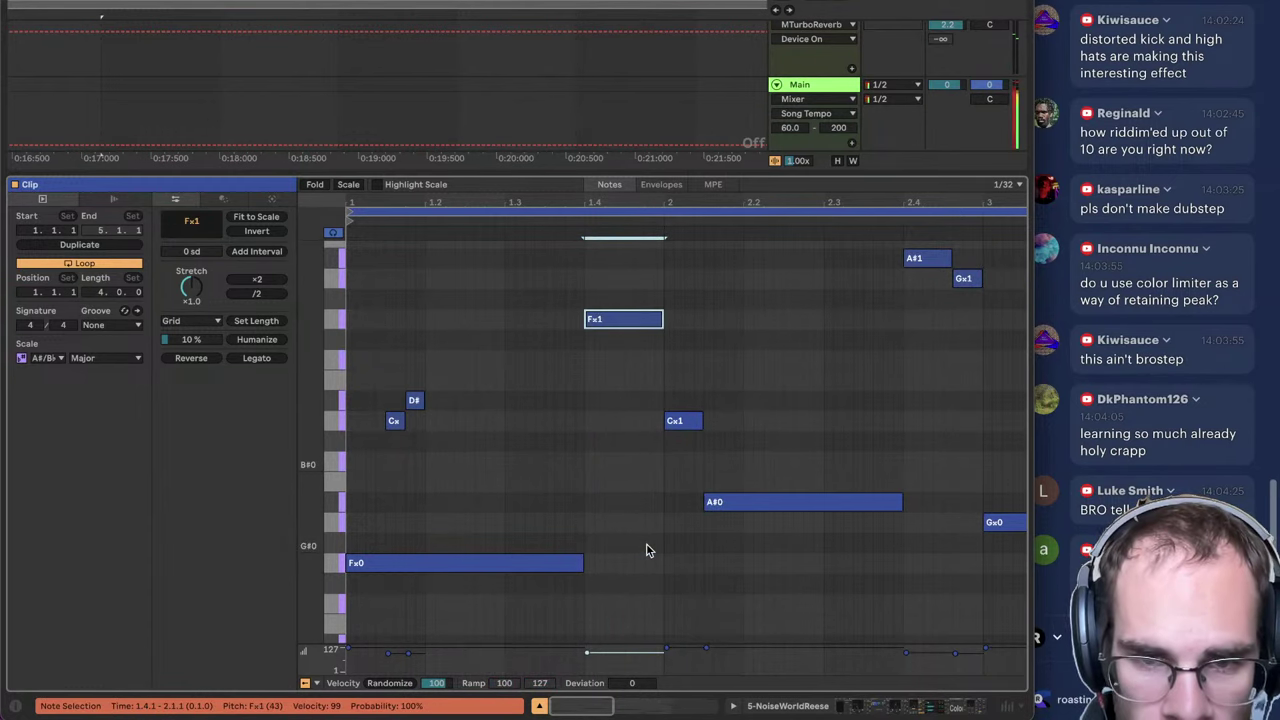
pyautogui.click(564, 405)
pyautogui.press('space')
pyautogui.click(624, 425)
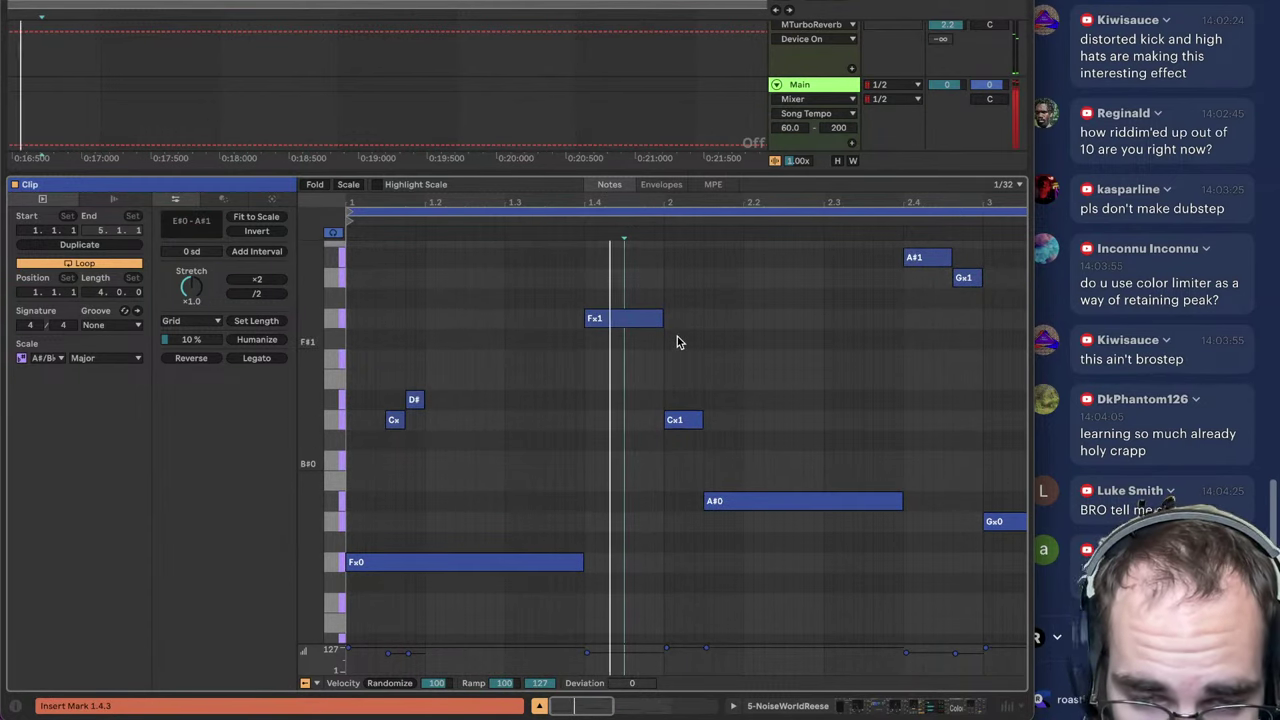
# Step: Shorten the Fx1 note to end just after 1.4.3 and add a short Fx0 note from 1.4.3 to bar 2
pyautogui.moveTo(660, 318); pyautogui.dragTo(633, 318)
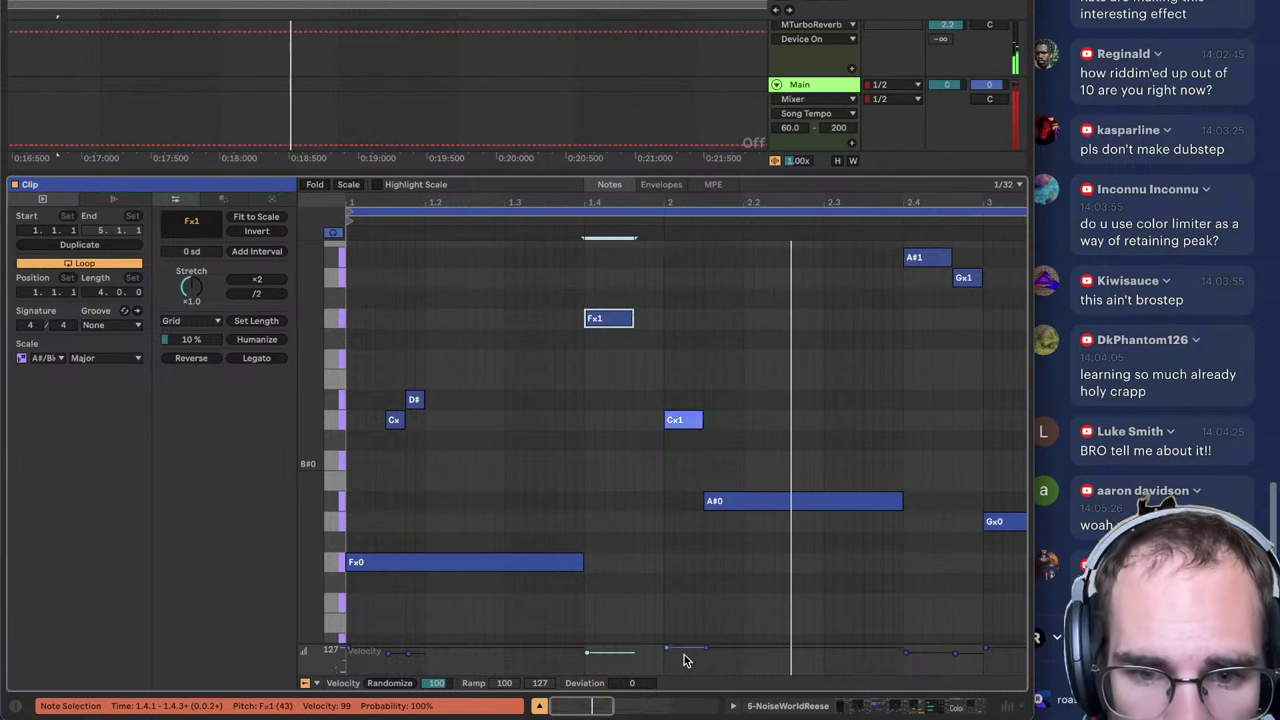
pyautogui.doubleClick(628, 562)
pyautogui.moveTo(629, 562); pyautogui.dragTo(661, 562)
pyautogui.click(640, 449)
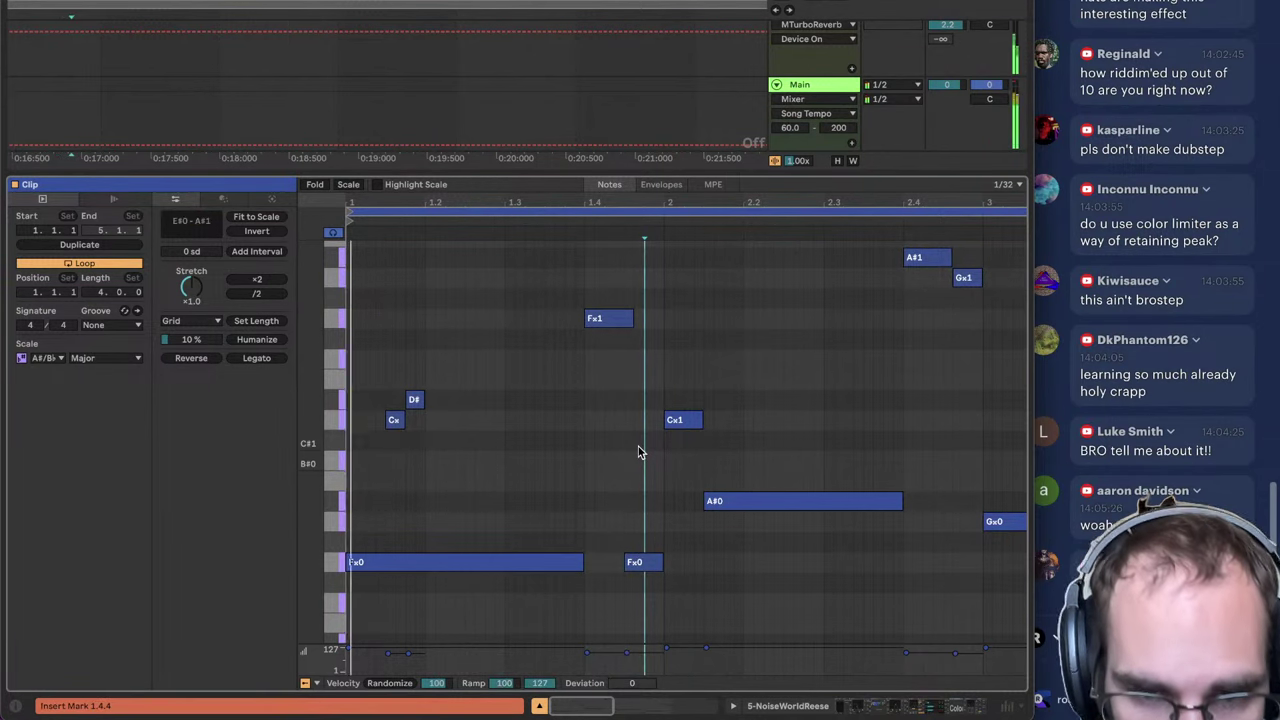
pyautogui.click(637, 454)
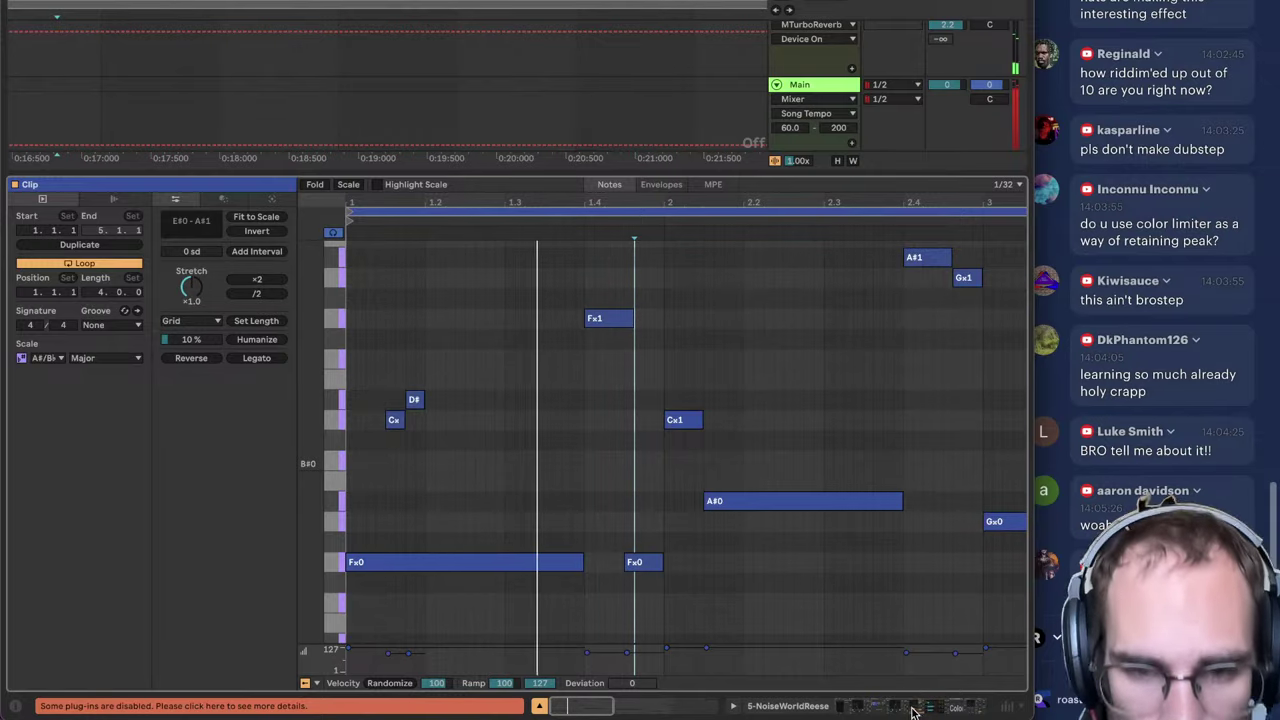
# Step: Add two peaks with a dip between them to the first Auto Filter's frequency automation after 5.4.1, the second peak at about 6.89 kHz
pyautogui.hotkey('shift', 'Tab')
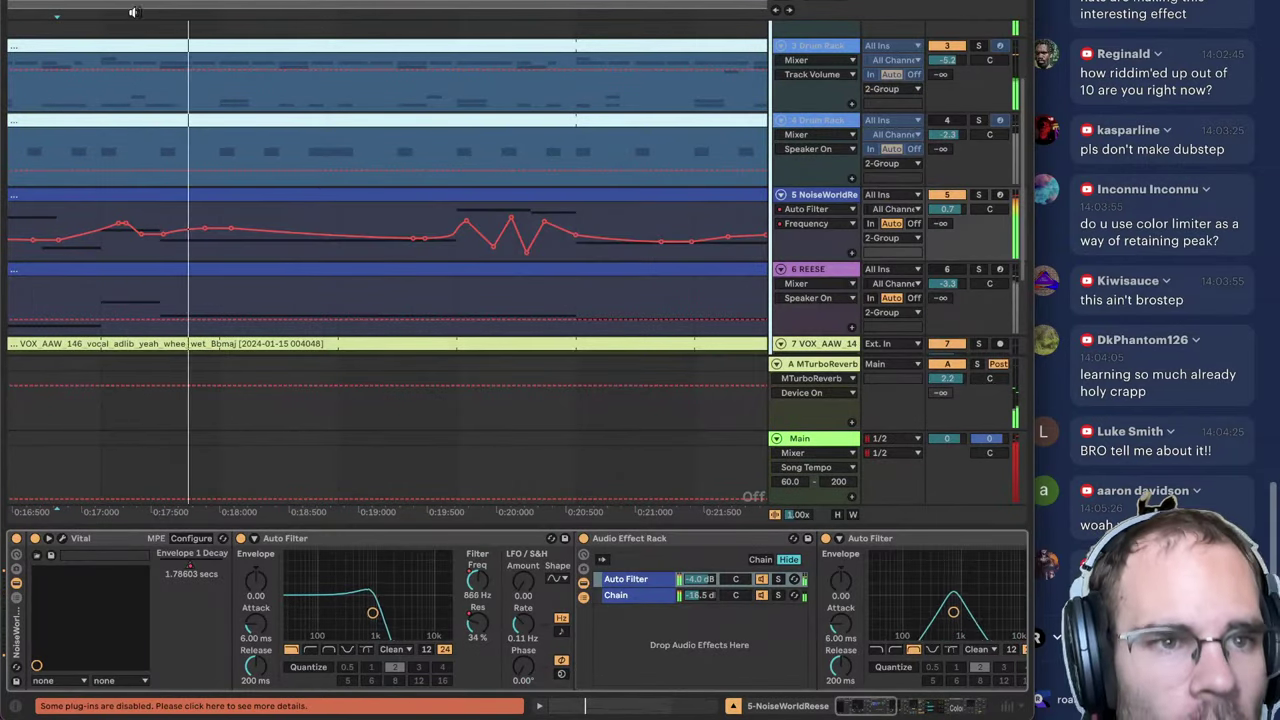
pyautogui.hscroll(-4, 131, 57)
pyautogui.click(130, 208)
pyautogui.press('space')
pyautogui.press('space')
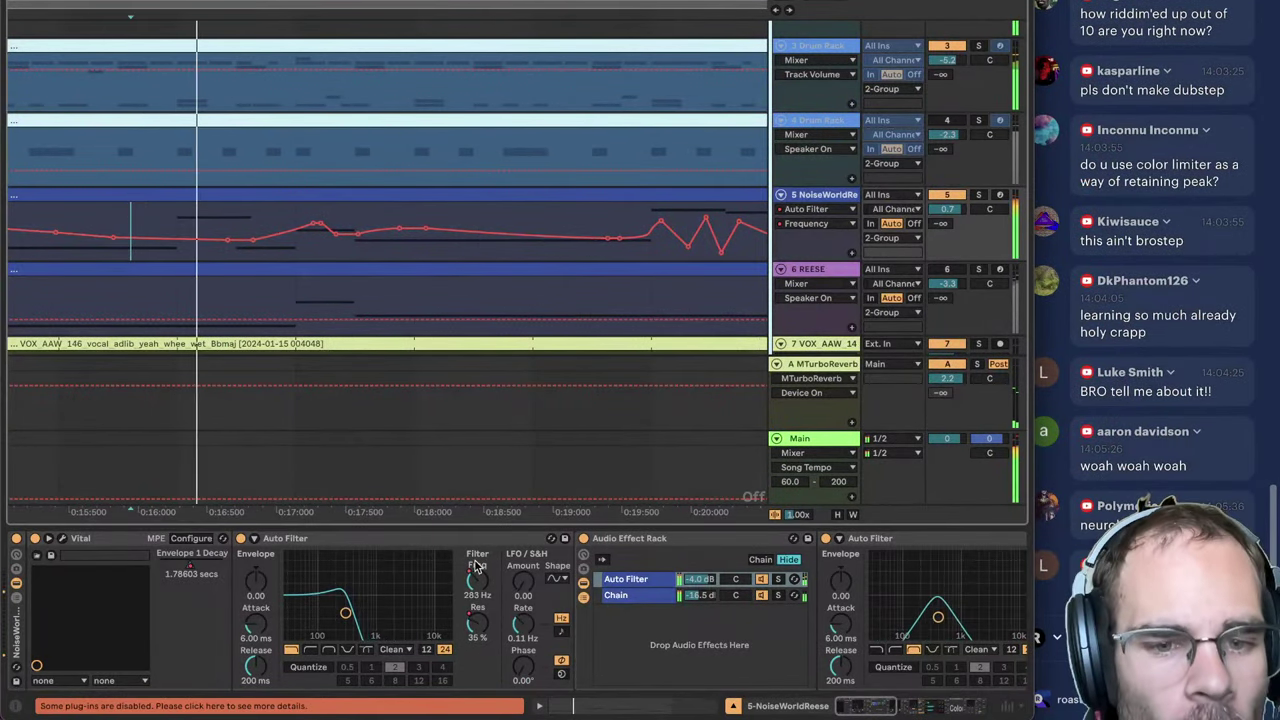
pyautogui.moveTo(183, 238); pyautogui.dragTo(196, 211)
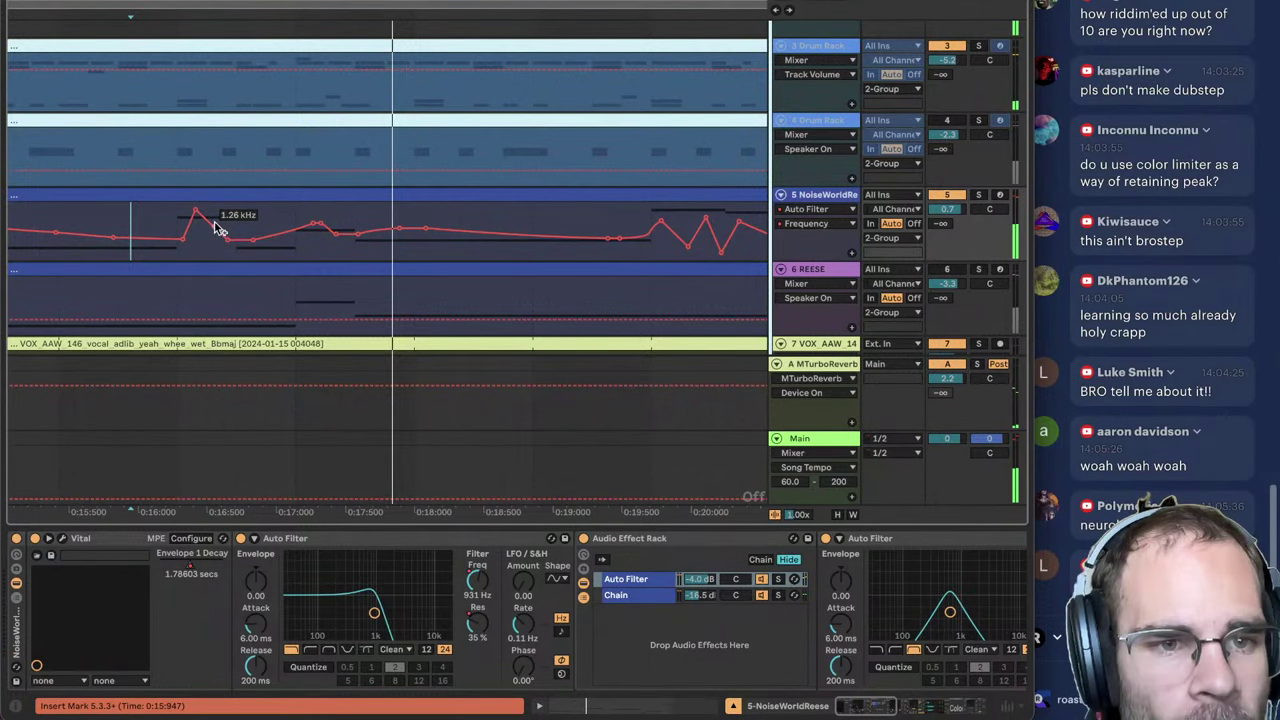
pyautogui.moveTo(214, 226); pyautogui.dragTo(221, 211)
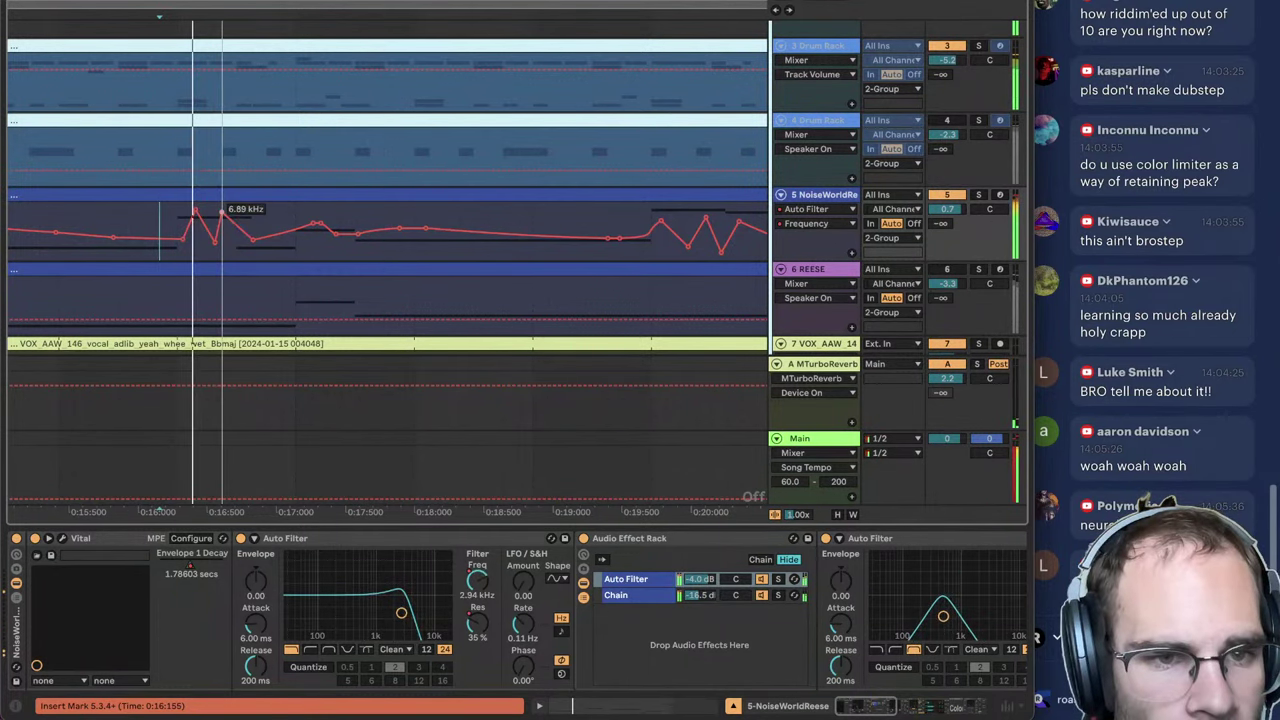
# Step: Show the frequency automation of the Auto Filter before Erosion and simplify its envelope from 5.1.1 to 9.1.1
pyautogui.click(885, 707)
pyautogui.click(776, 580)
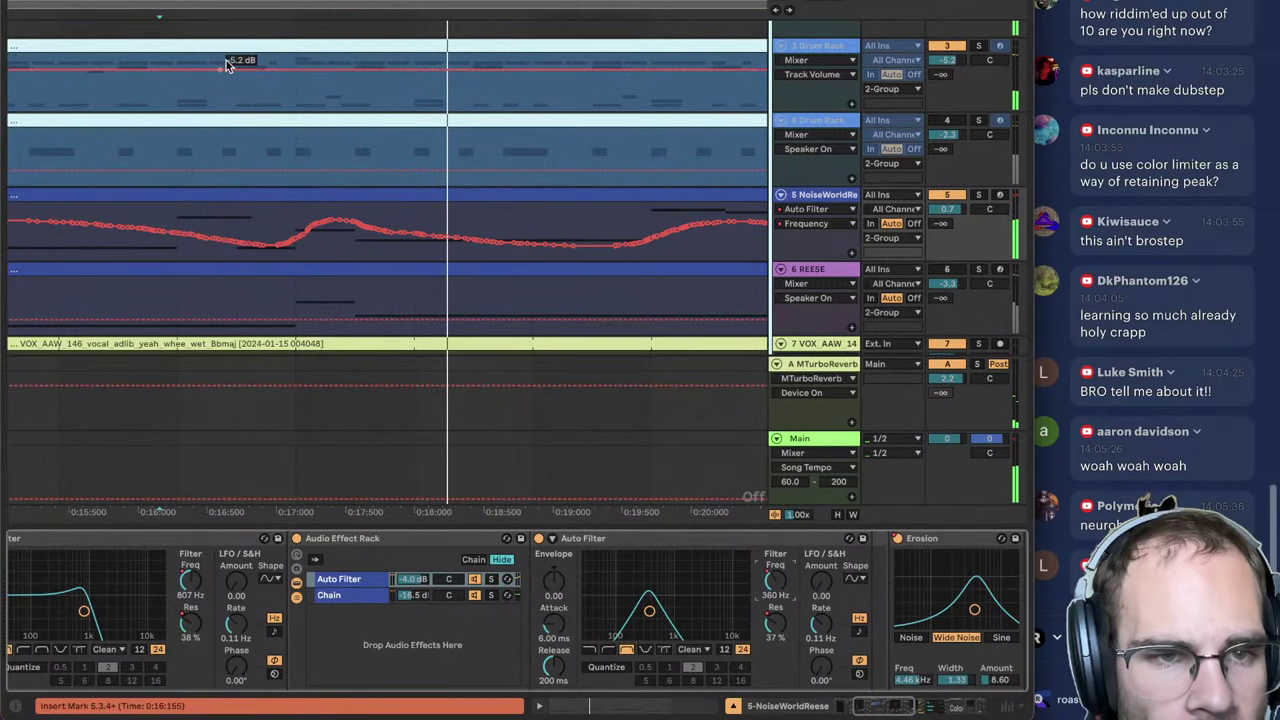
pyautogui.scroll(-10, 227, 65)
pyautogui.press('space')
pyautogui.press('super+4')
pyautogui.moveTo(229, 215); pyautogui.dragTo(517, 211)
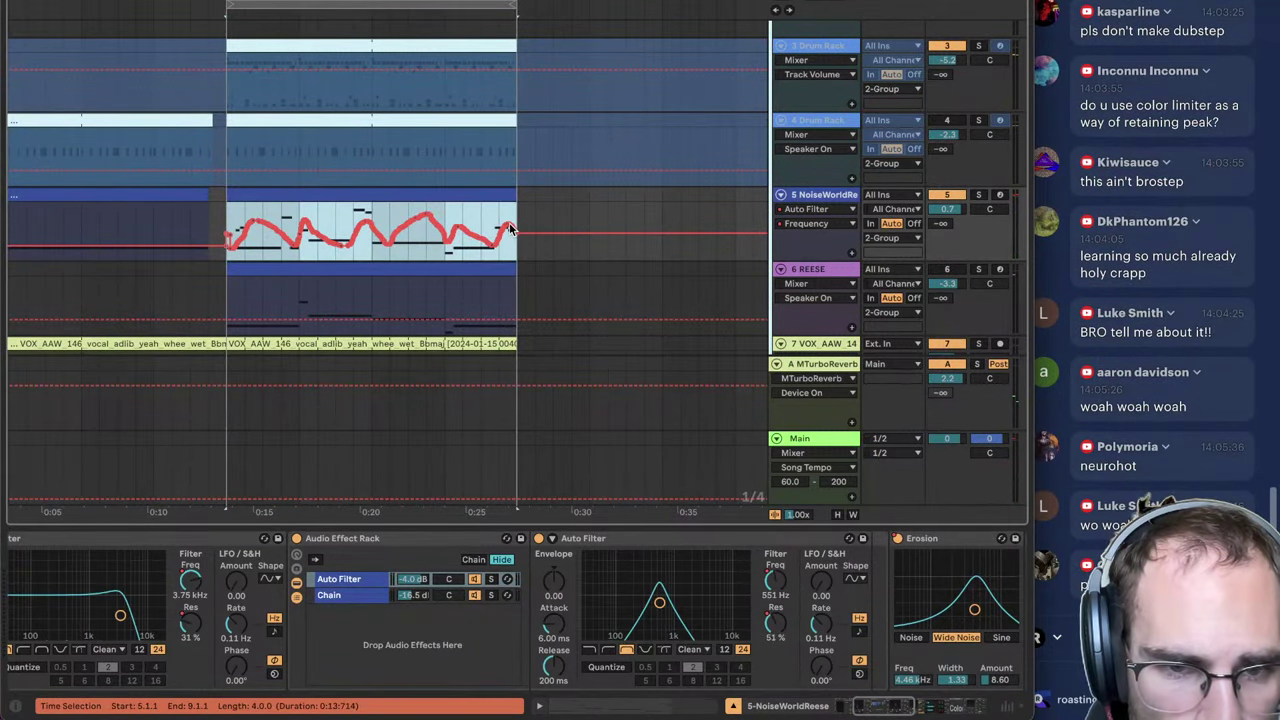
pyautogui.rightClick(379, 211)
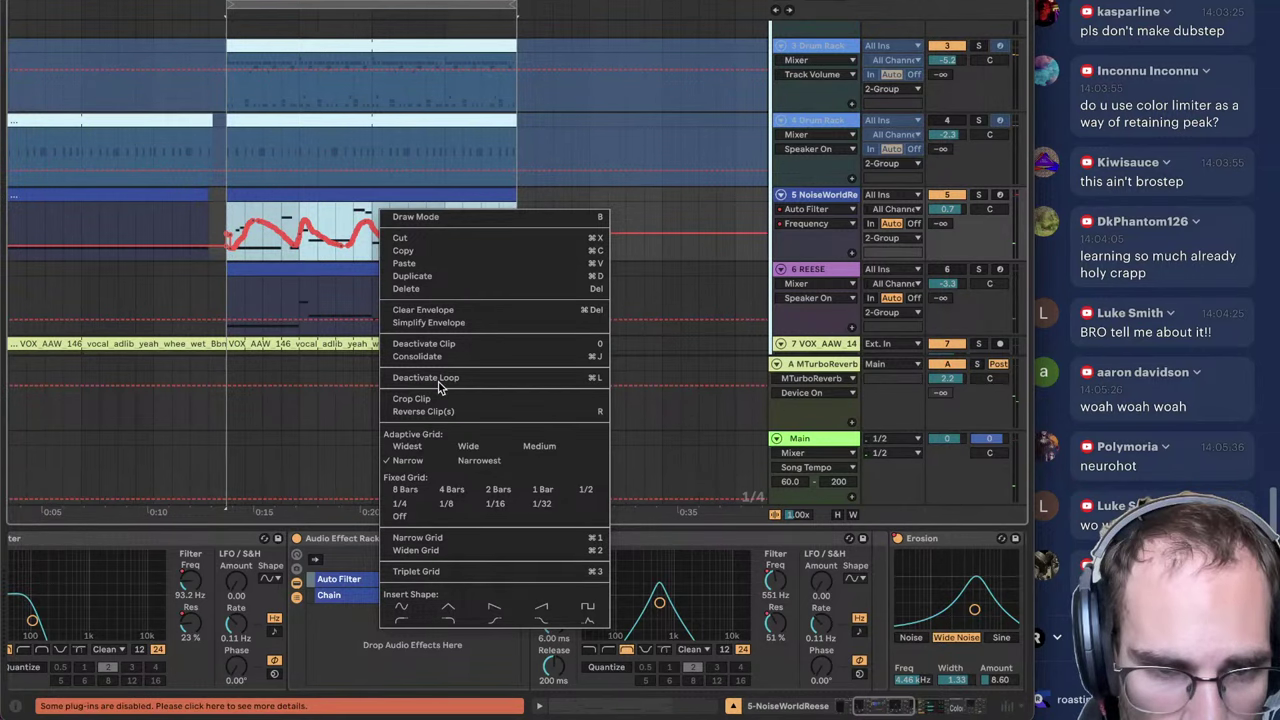
pyautogui.click(429, 323)
# Step: Add two peaks with a dip between them to the simplified frequency automation after 5.4.1, the second at about 1.49 kHz
pyautogui.press('space')
pyautogui.moveTo(207, 3); pyautogui.dragTo(80, 11)
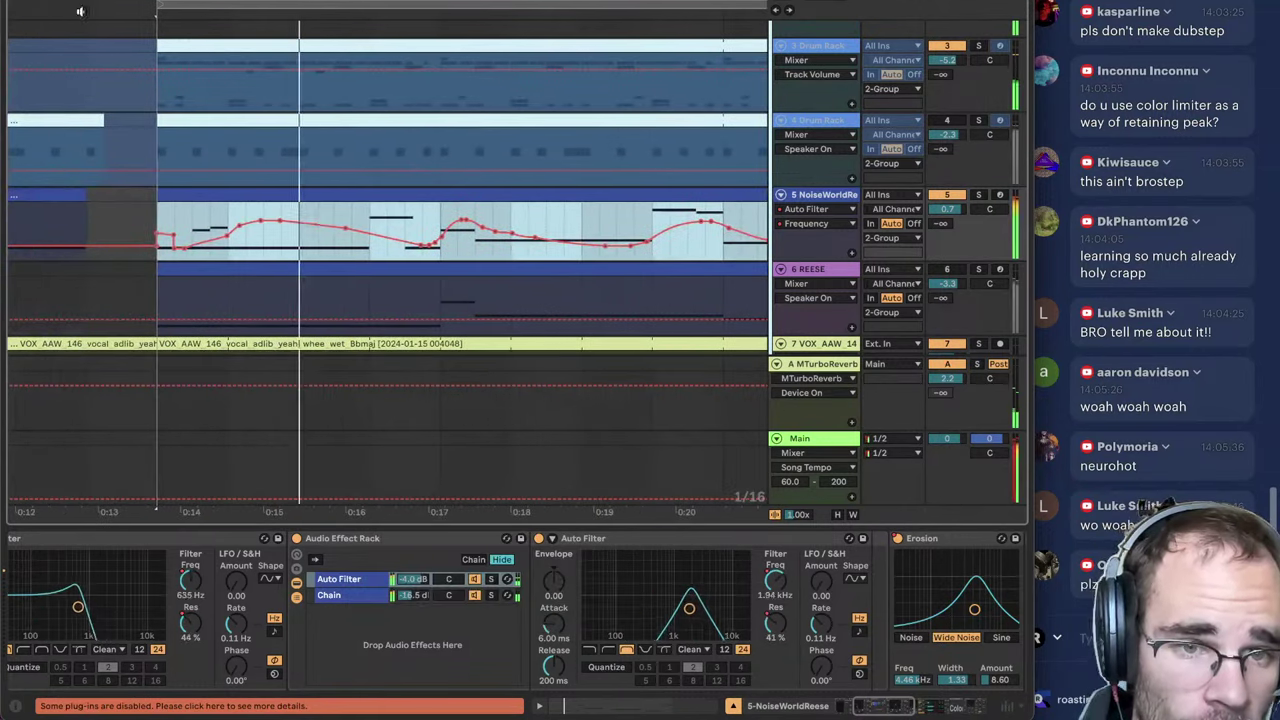
pyautogui.click(388, 280)
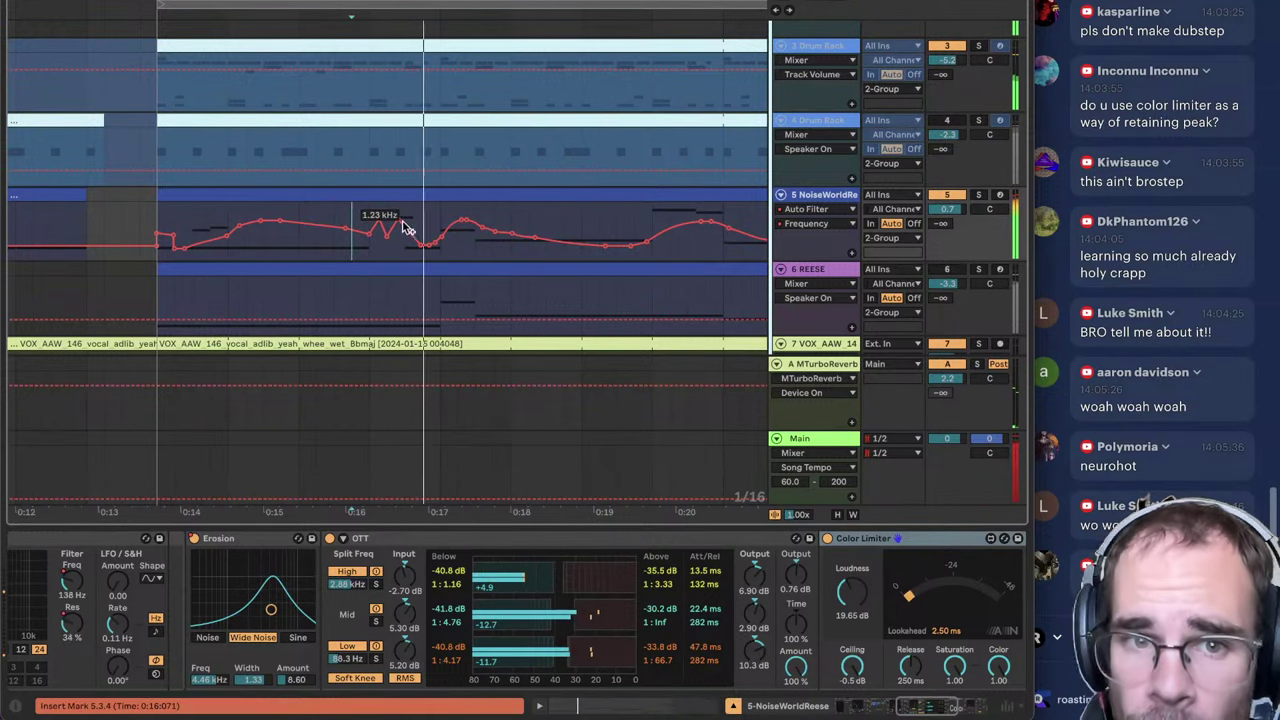
pyautogui.press('space')
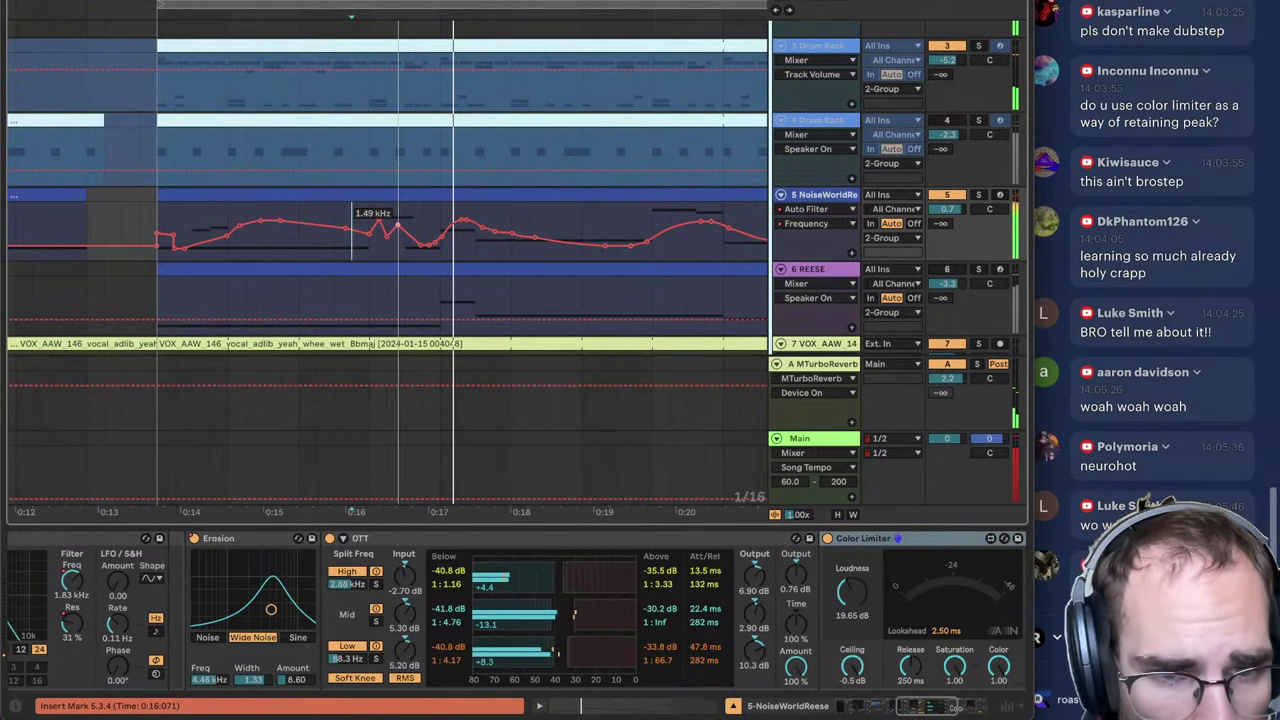
pyautogui.press('space')
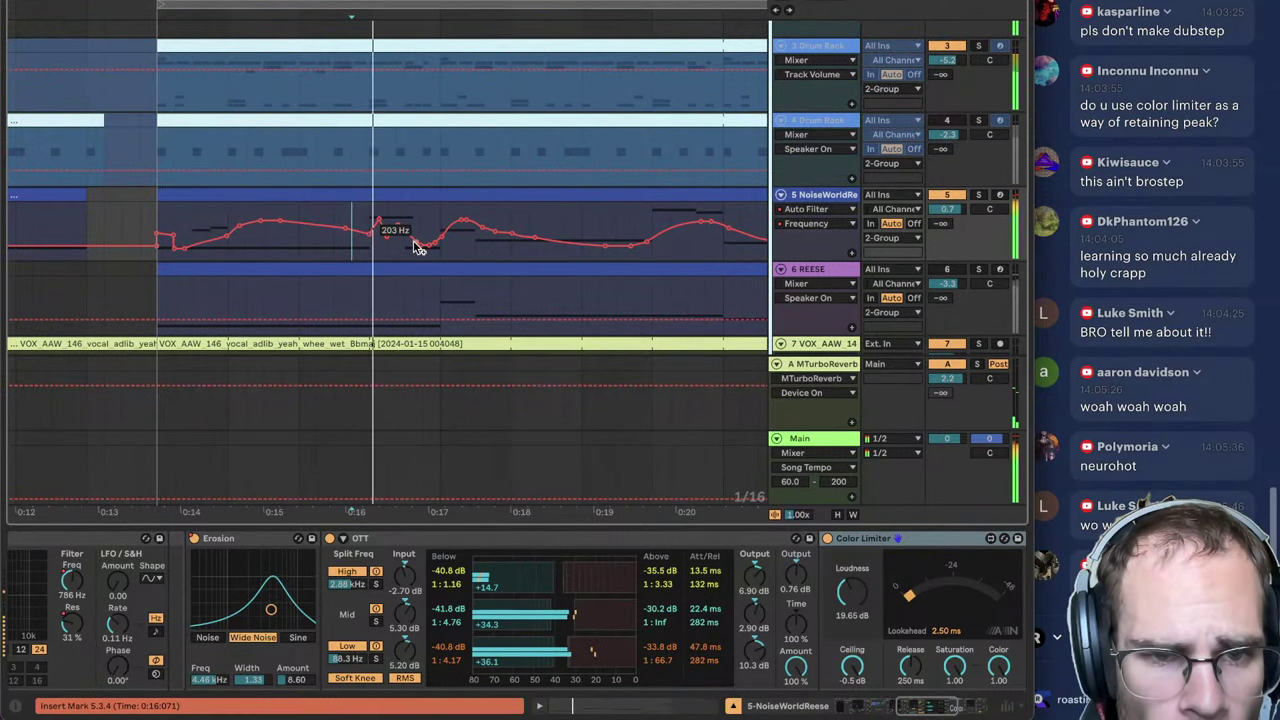
# Step: Add another dip and a third peak to this frequency automation before bar 6, with grid snapping off, and play the passage
pyautogui.moveTo(422, 243)
pyautogui.mouseDown()
pyautogui.moveTo(421, 231)
pyautogui.moveTo(410, 245)
pyautogui.moveTo(427, 226)
pyautogui.moveTo(363, 240)
pyautogui.moveTo(376, 245)
pyautogui.mouseUp()
pyautogui.press('space')
pyautogui.press('space')
pyautogui.press('super+4')
pyautogui.press('space')
pyautogui.press('space')
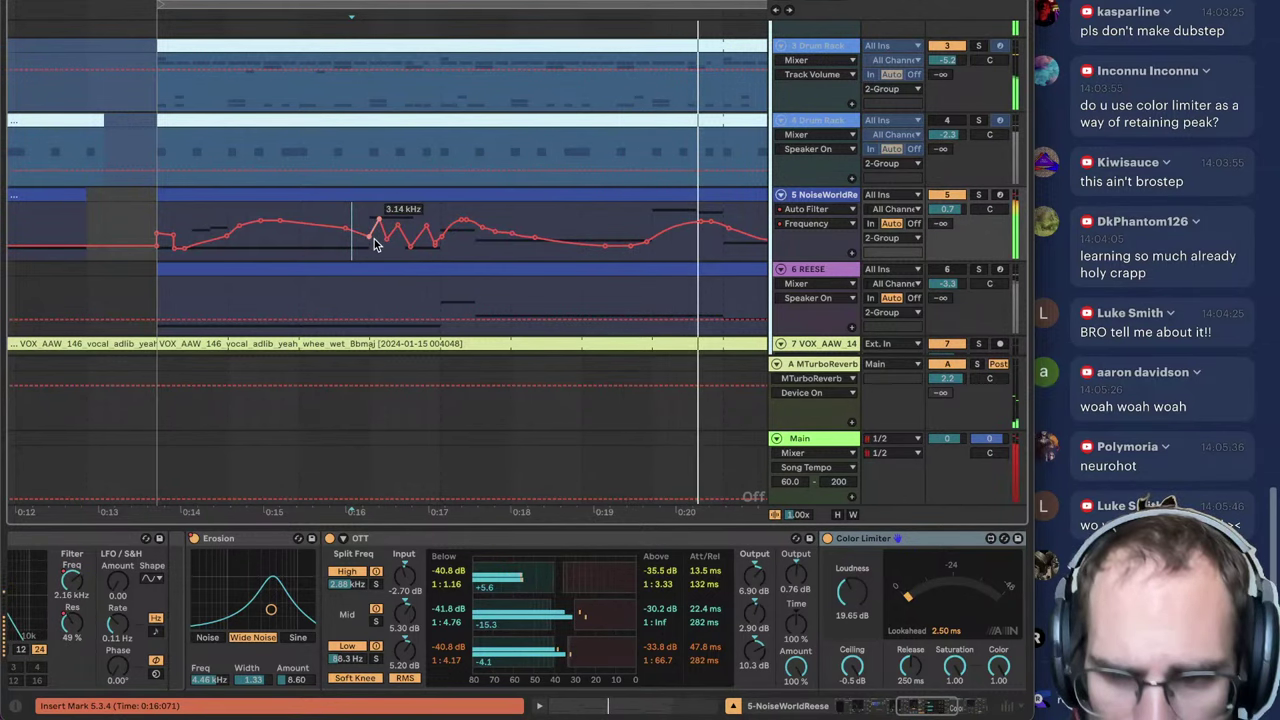
pyautogui.press('space')
# Step: Play back the looped section from 5.1.1 to 9.1.1 to check the new filter movements, and save the set
pyautogui.scroll(-5, 425, 180)
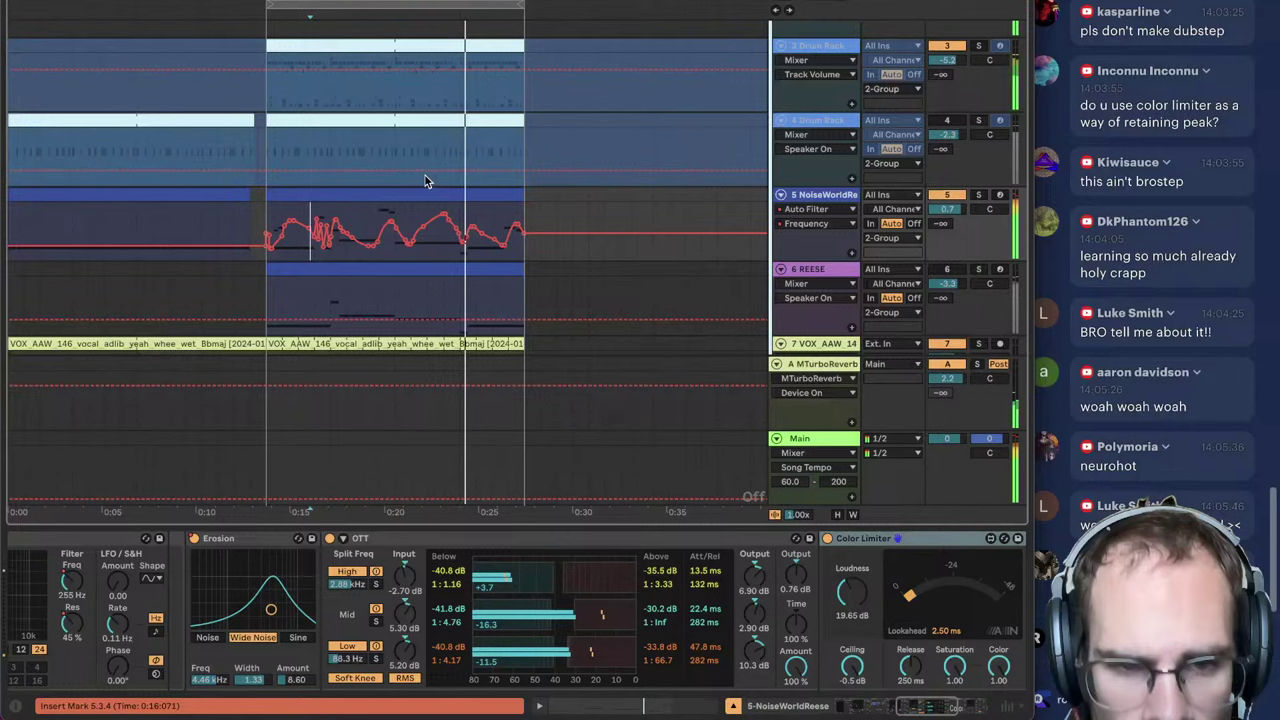
pyautogui.click(461, 197)
pyautogui.press('space')
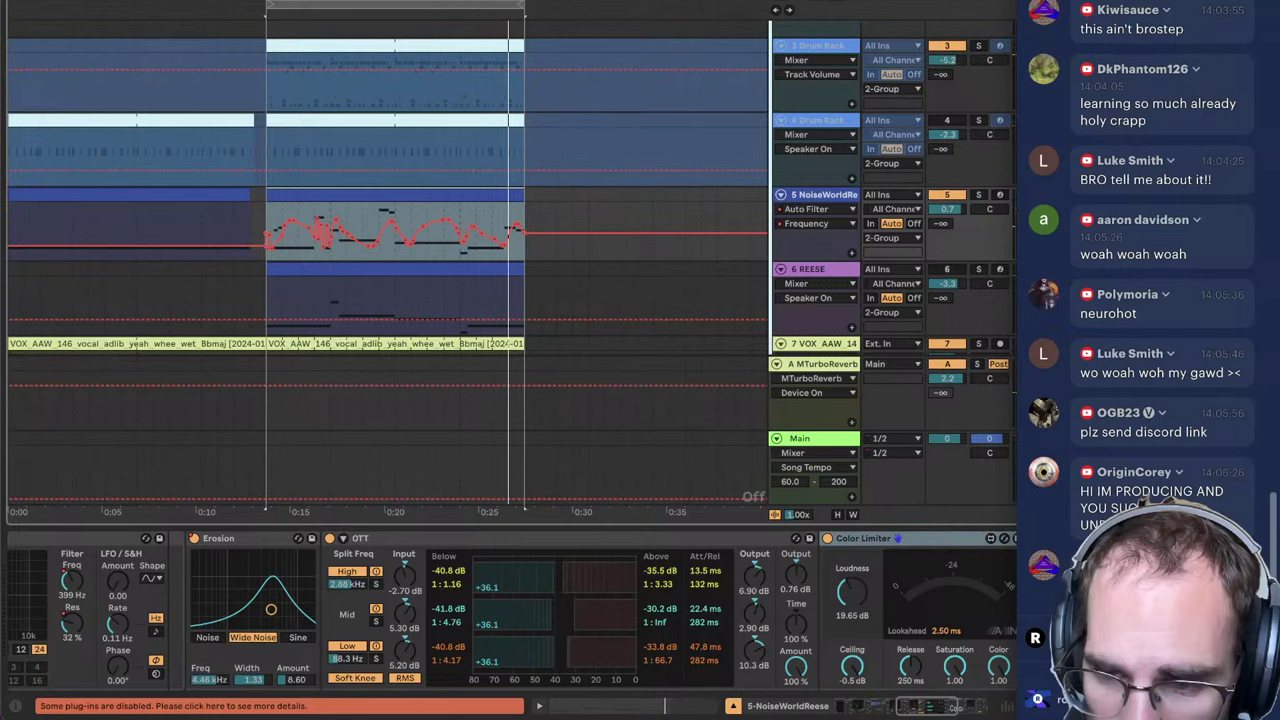
pyautogui.press('space')
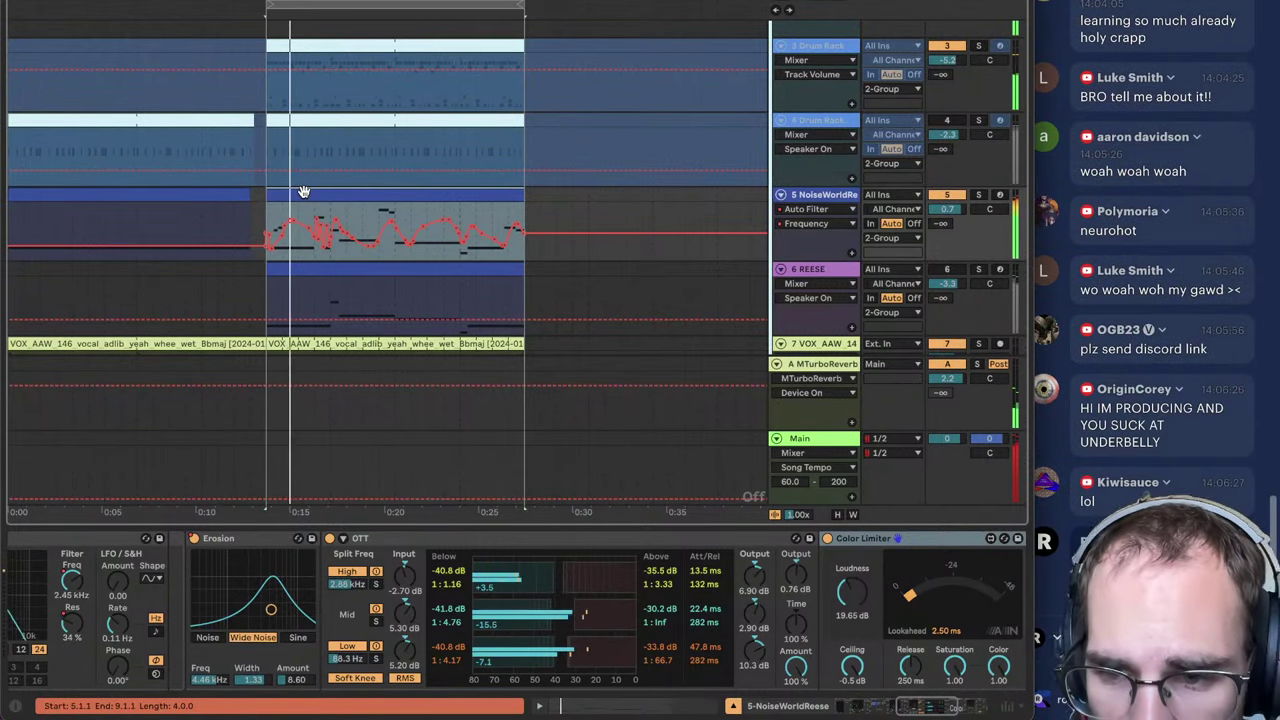
pyautogui.scroll(4, 304, 191)
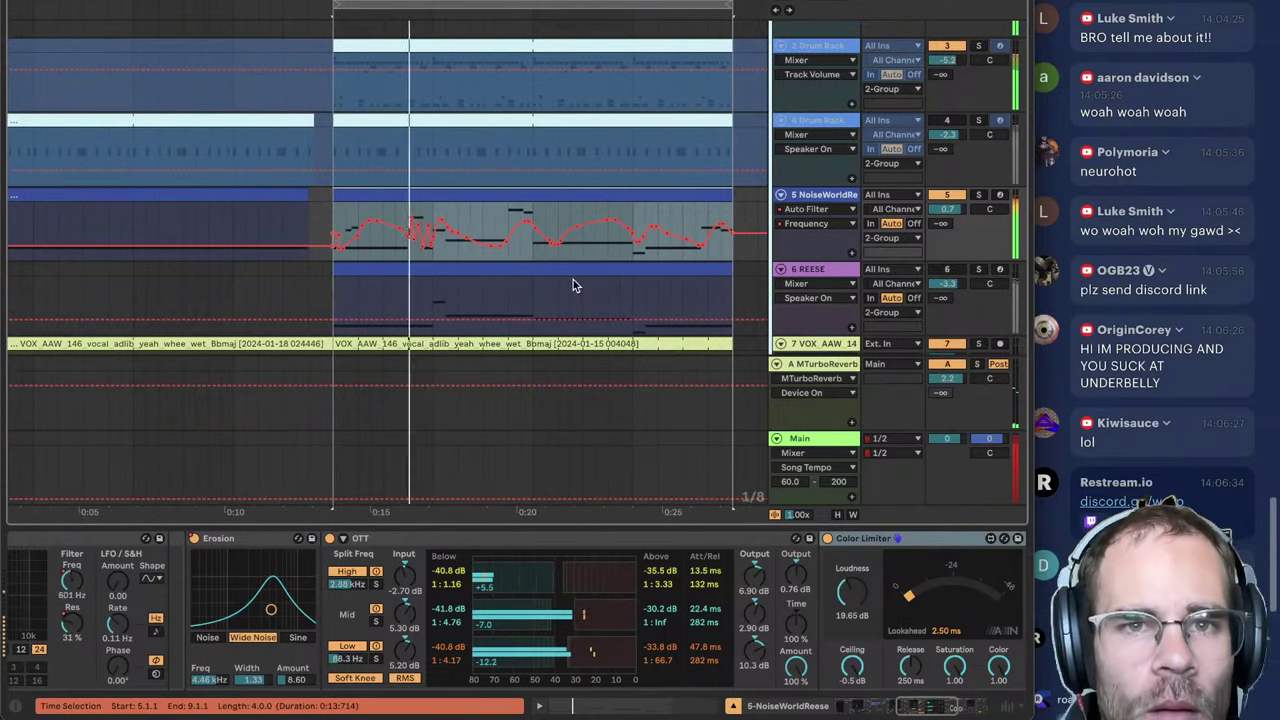
pyautogui.hotkey('ctrl', 's')
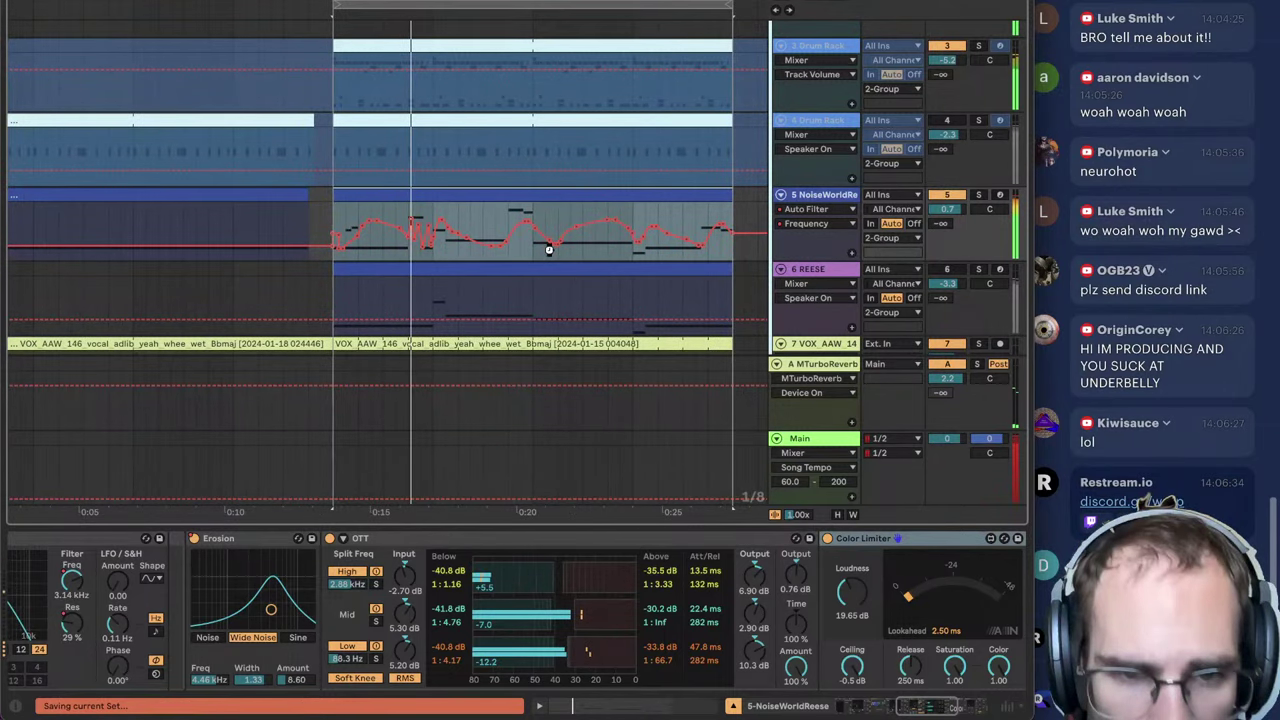
# Step: Lower the first two peaks of this filter's frequency automation after 5.4.1, the second to about 1.00 kHz
pyautogui.scroll(4, 549, 250)
pyautogui.click(520, 283)
pyautogui.click(532, 226)
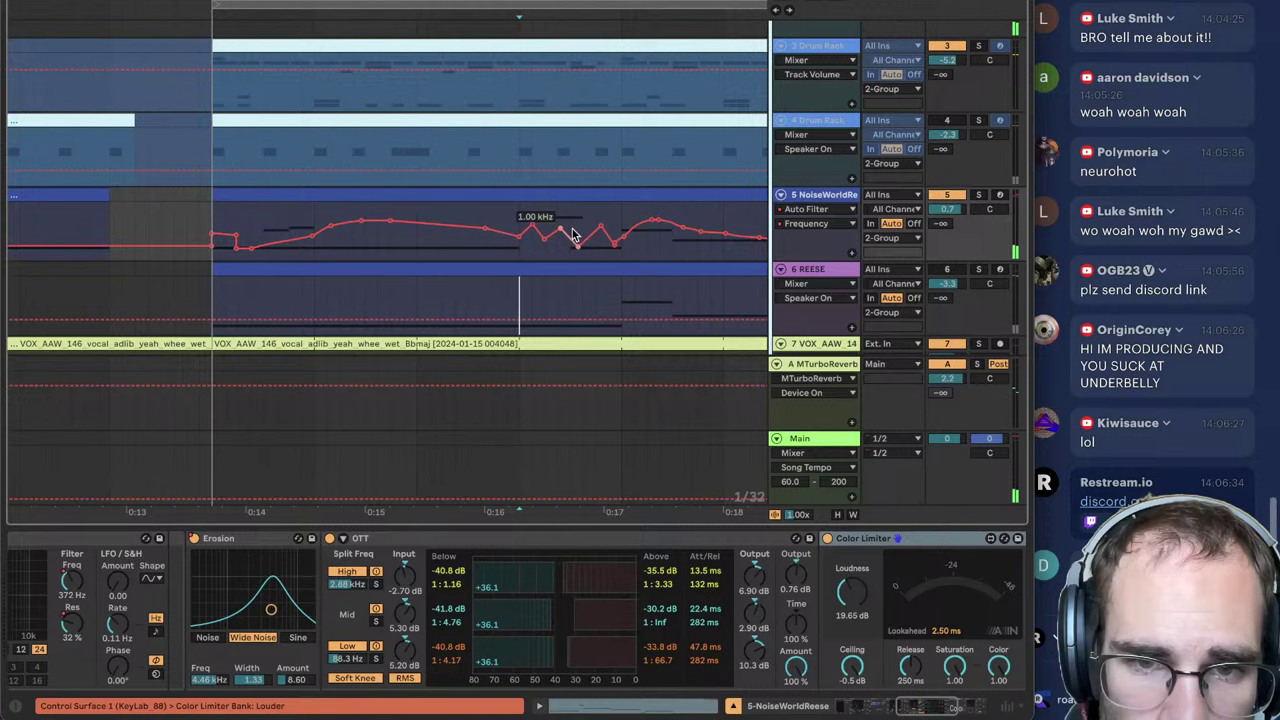
# Step: Lower both new peaks of the first Auto Filter's frequency automation after 5.4.1 and play the passage
pyautogui.hscroll(-10, 465, 588)
pyautogui.click(475, 582)
pyautogui.click(507, 215)
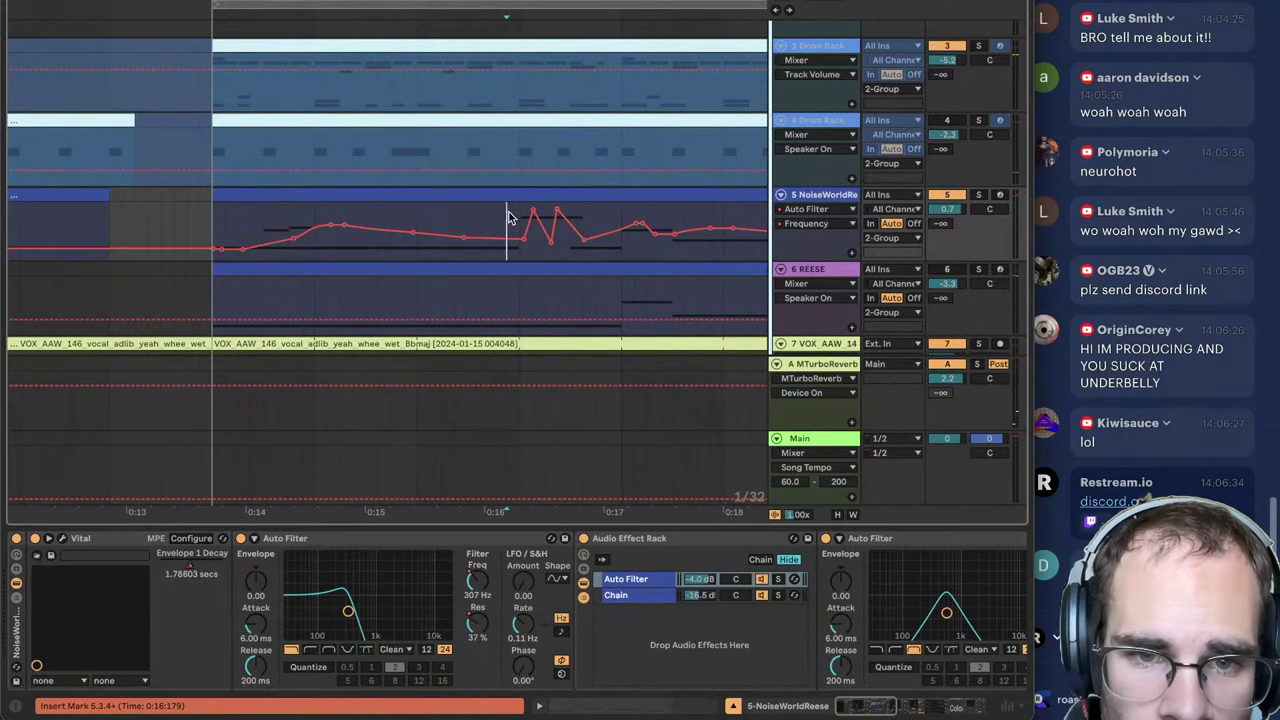
pyautogui.moveTo(533, 208)
pyautogui.mouseDown()
pyautogui.moveTo(533, 223)
pyautogui.moveTo(562, 228)
pyautogui.mouseUp()
pyautogui.click(519, 216)
pyautogui.press('space')
pyautogui.press('space')
pyautogui.click(489, 214)
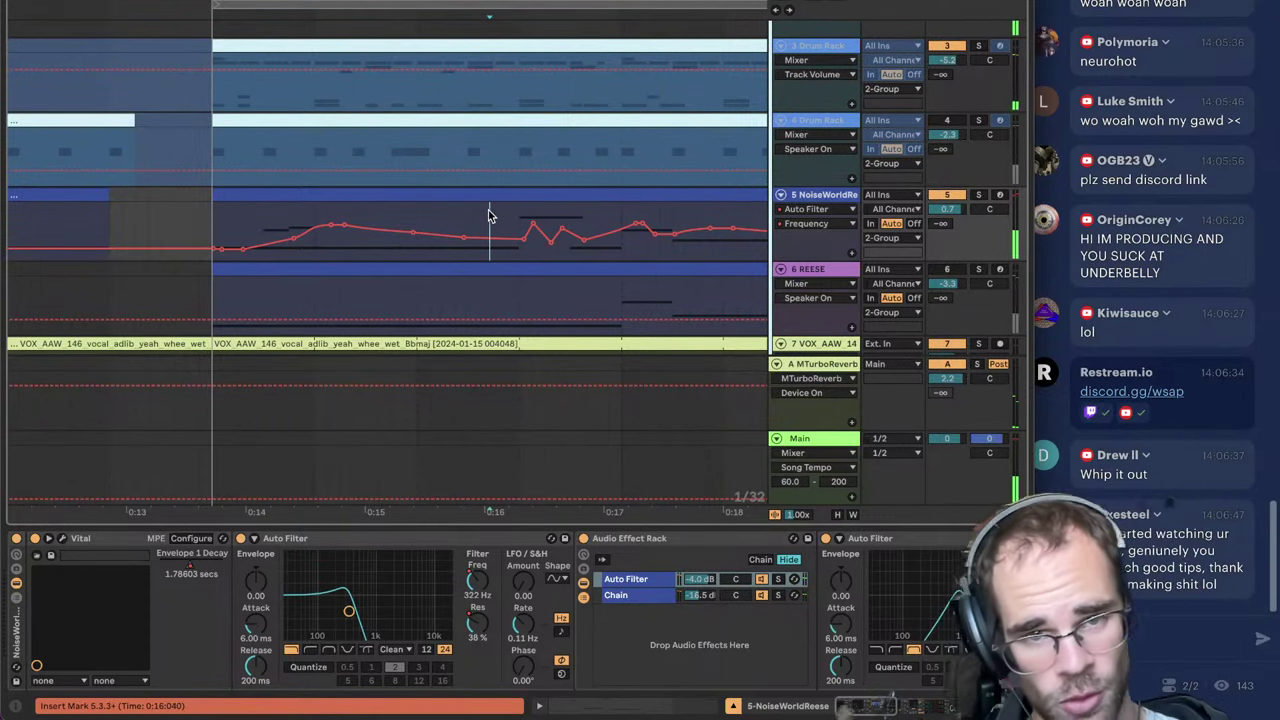
pyautogui.press('space')
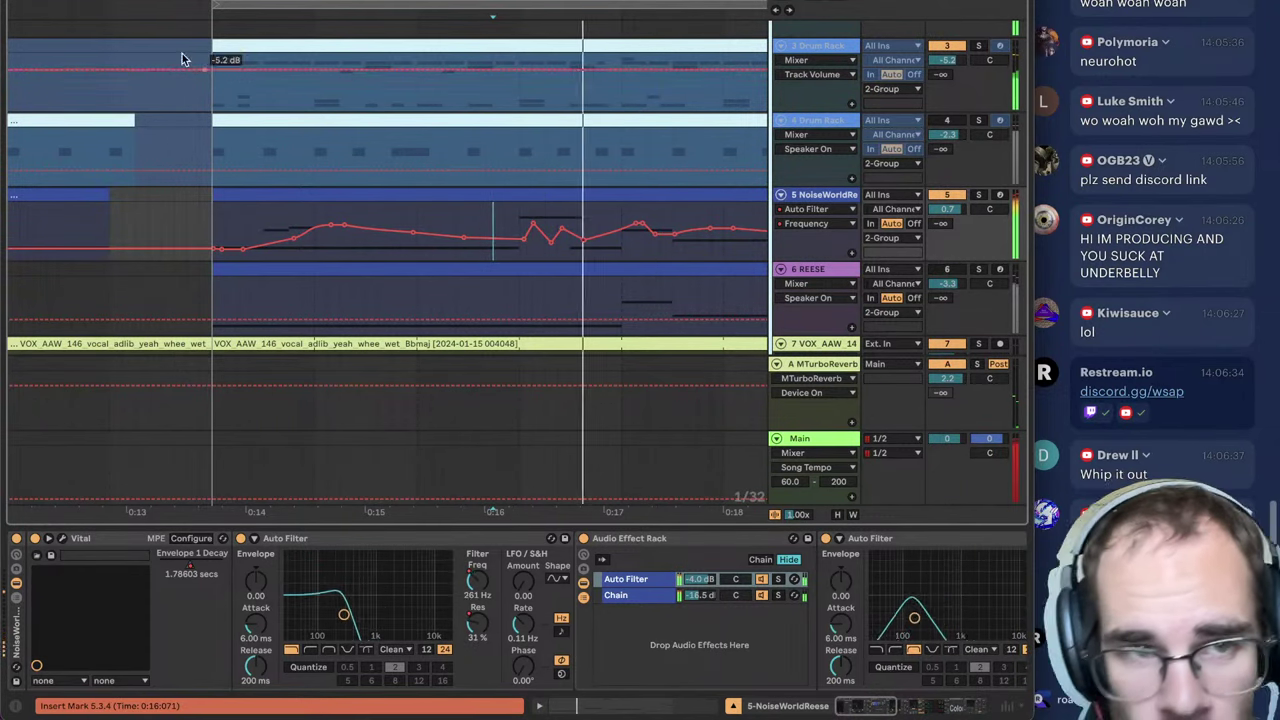
pyautogui.hscroll(5, 493, 230)
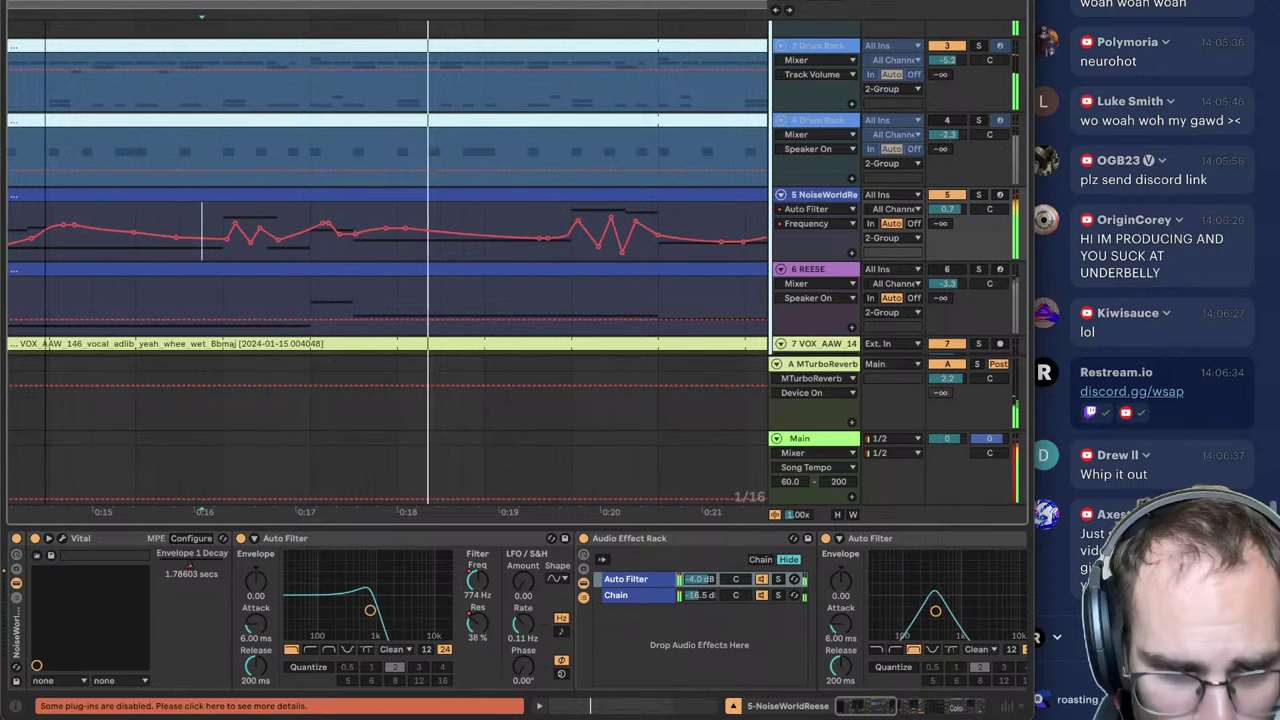
# Step: Listen to the looped section and examine the NoiseWorldReese filter frequency automation across it
pyautogui.click(505, 258)
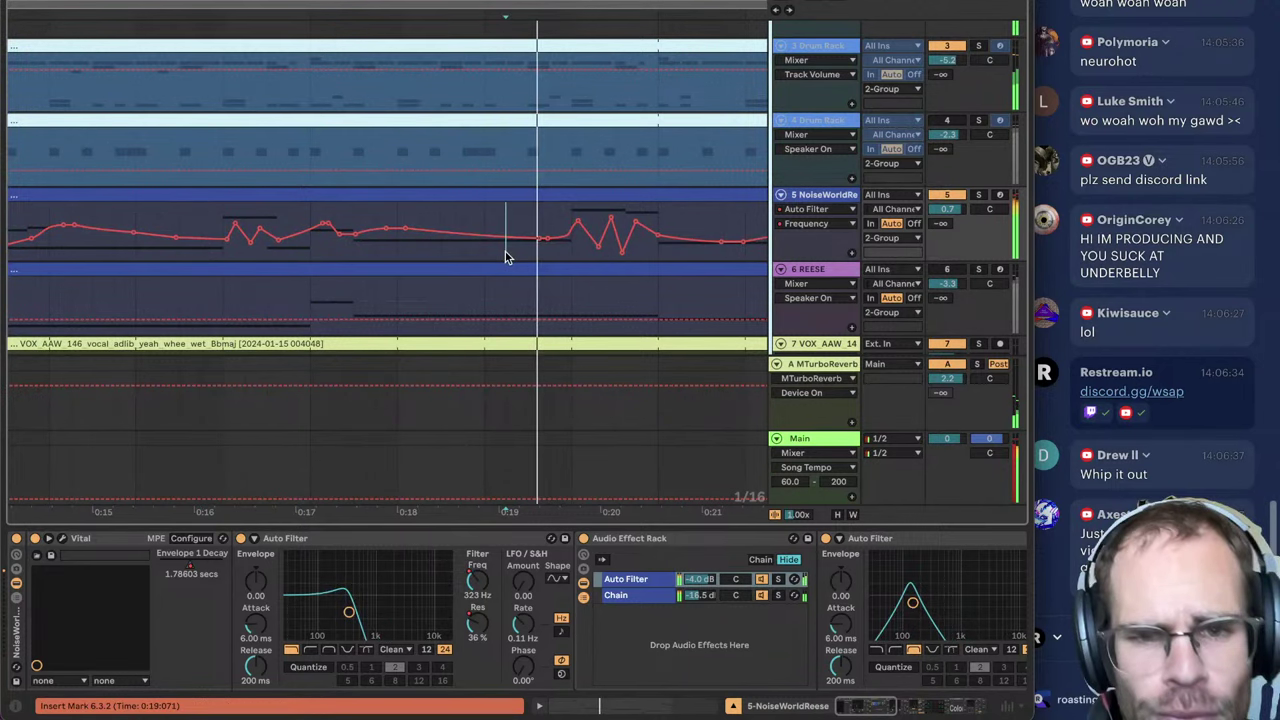
pyautogui.scroll(-3, 505, 258)
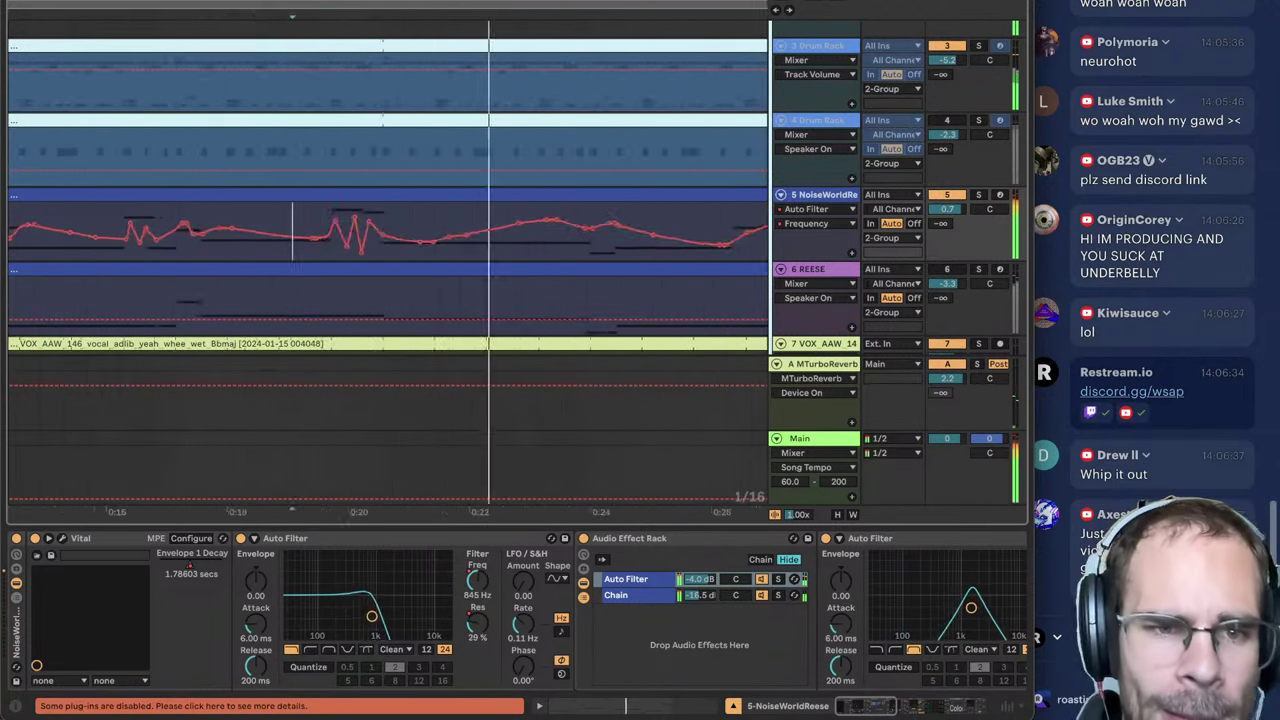
pyautogui.scroll(8, 505, 258)
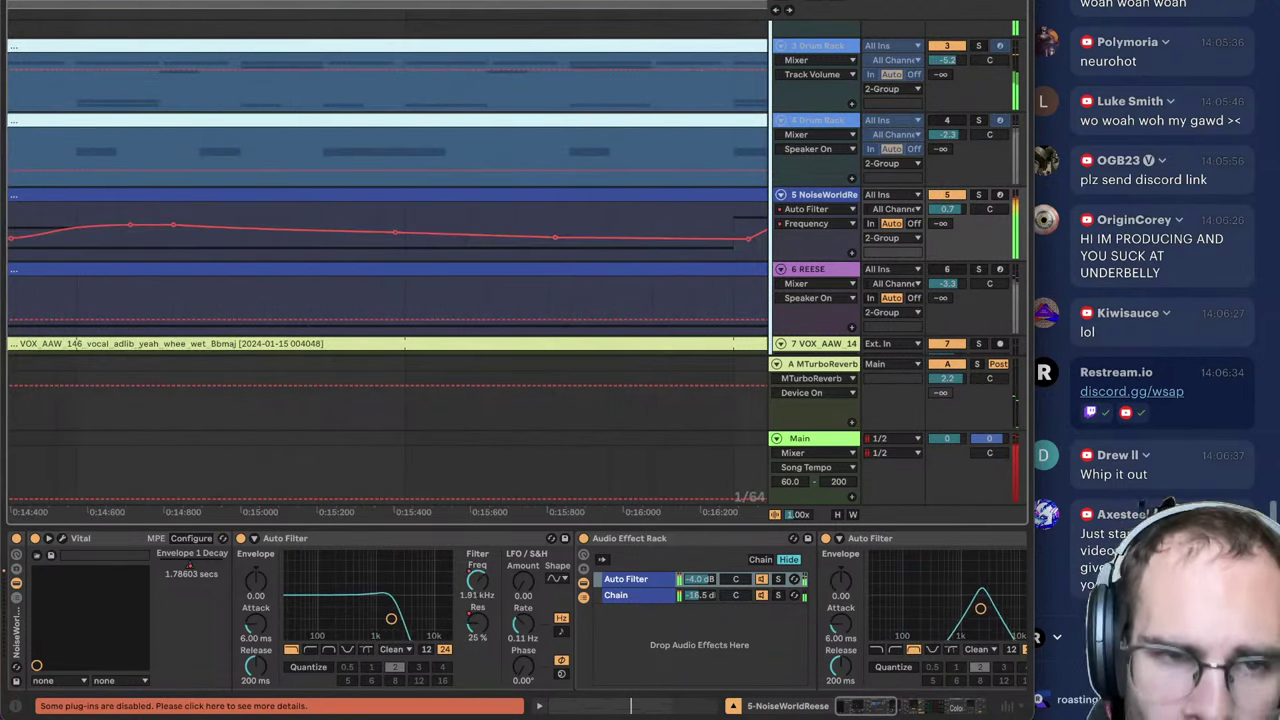
pyautogui.press('-')
pyautogui.press('-')
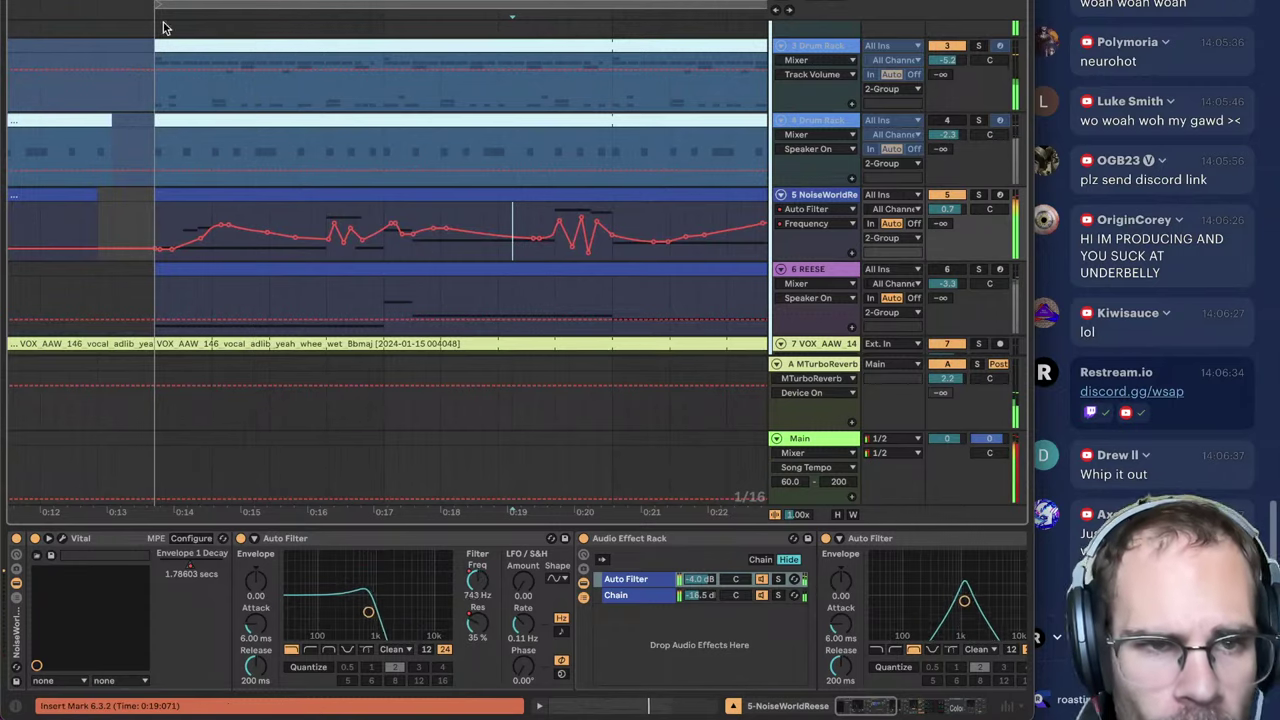
pyautogui.moveTo(568, 2); pyautogui.dragTo(332, 1)
pyautogui.scroll(3, 300, 60)
pyautogui.scroll(-5, 430, 225)
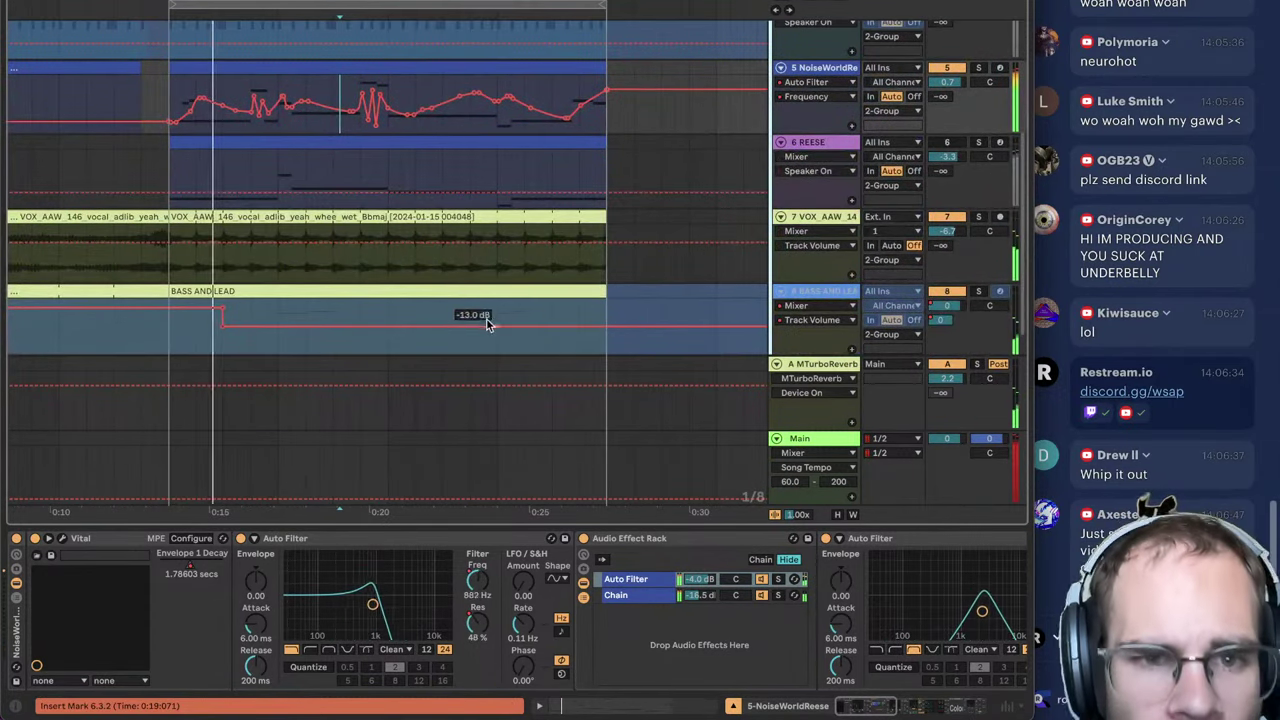
# Step: Set the NoiseWorldReese track's volume to -0.8 dB
pyautogui.scroll(1, 492, 172)
pyautogui.scroll(1, 492, 173)
pyautogui.moveTo(944, 171); pyautogui.dragTo(944, 180)
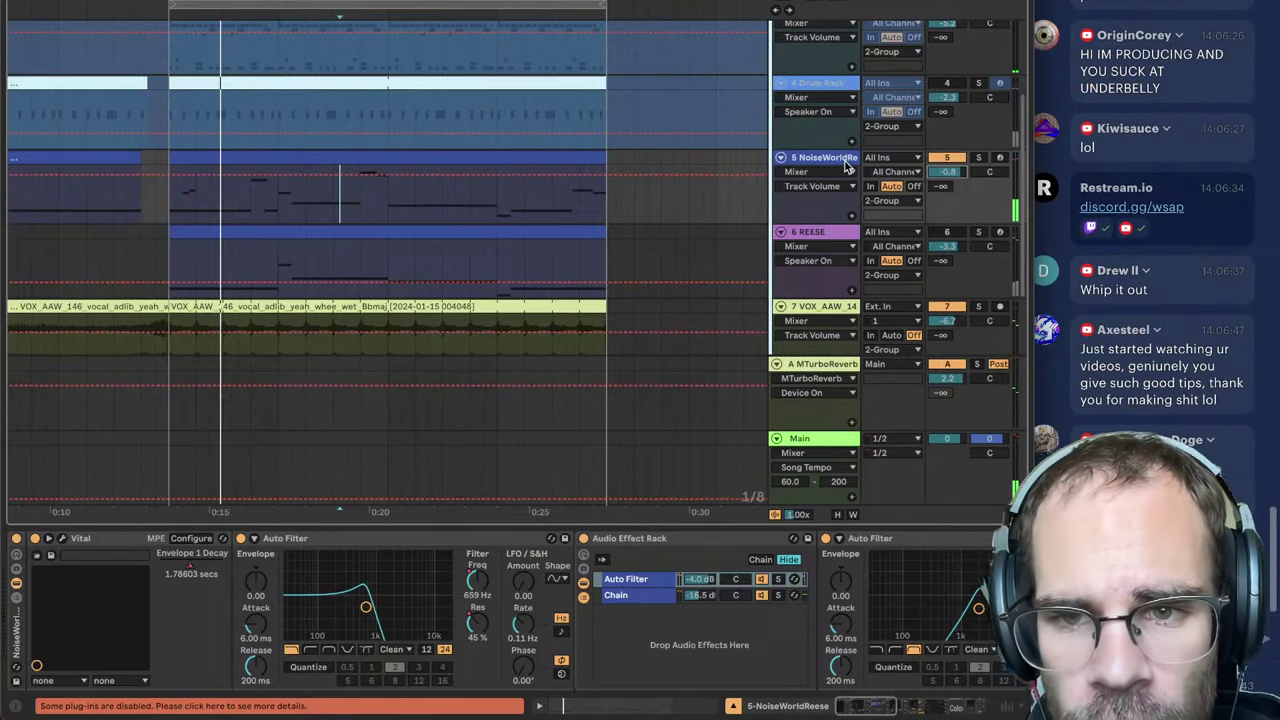
# Step: Solo the BASS AND LEAD track, listen to it from bar 6, and turn its solo off again
pyautogui.scroll(-1, 808, 300)
pyautogui.scroll(-2, 718, 299)
pyautogui.click(283, 265)
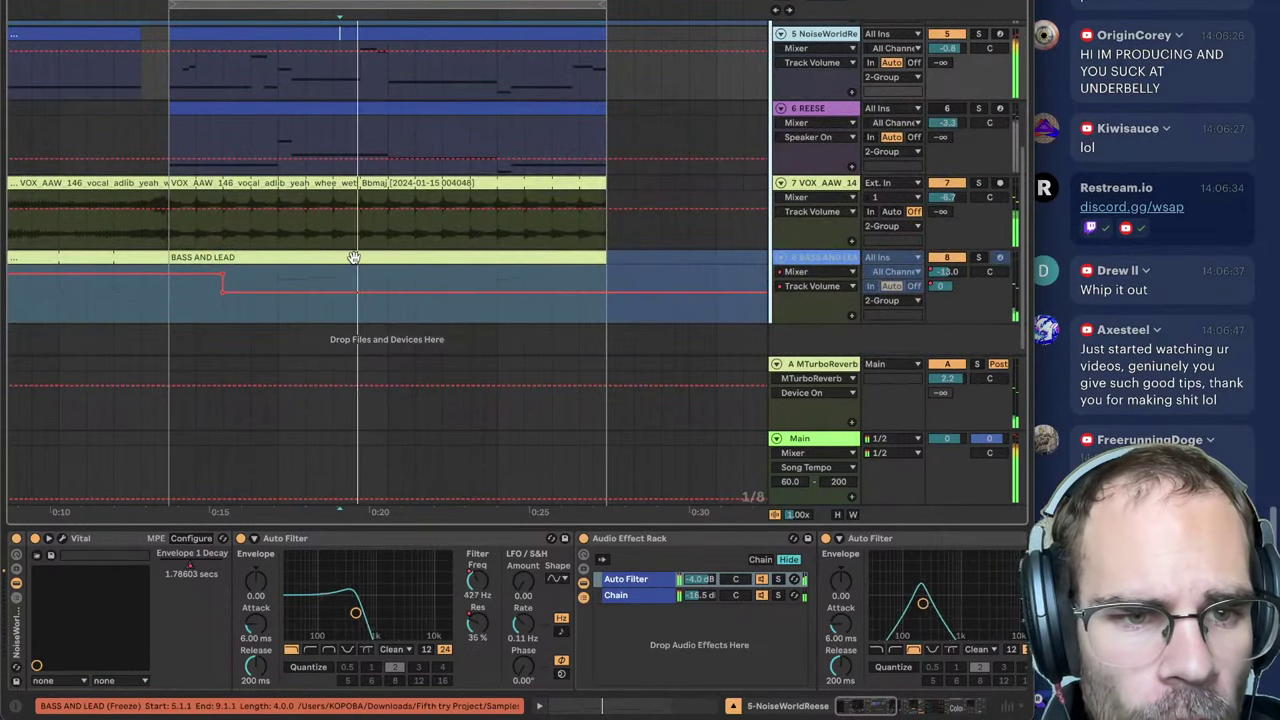
pyautogui.click(279, 266)
pyautogui.click(978, 258)
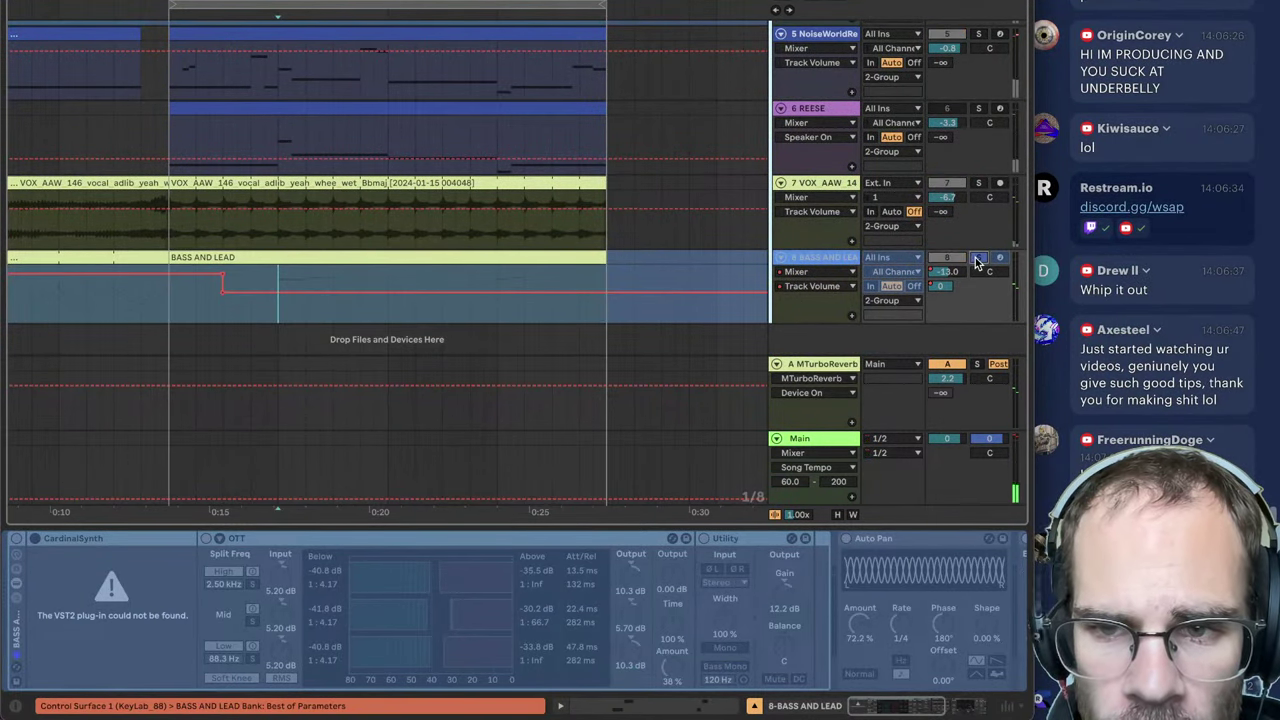
pyautogui.press('space')
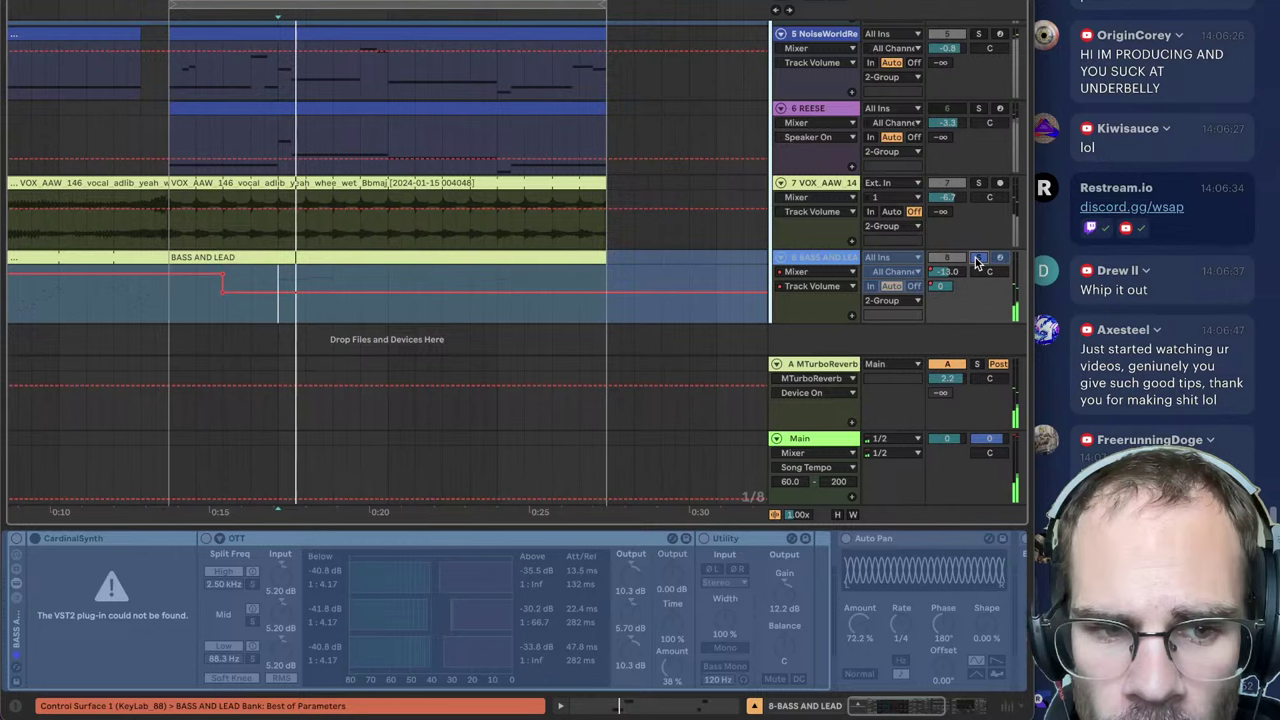
pyautogui.click(978, 260)
# Step: Insert a new MIDI track below BASS AND LEAD and load the Wavetable instrument on it
pyautogui.press('-')
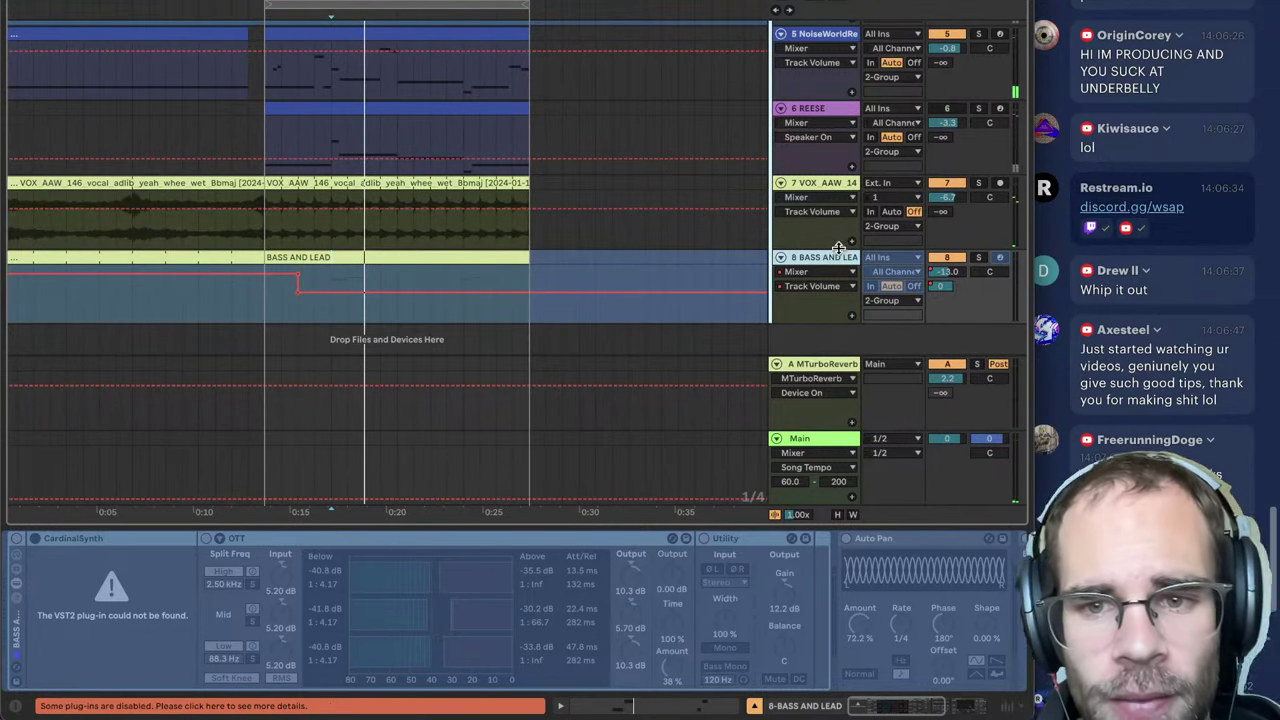
pyautogui.hotkey('ctrl', 'shift', 't')
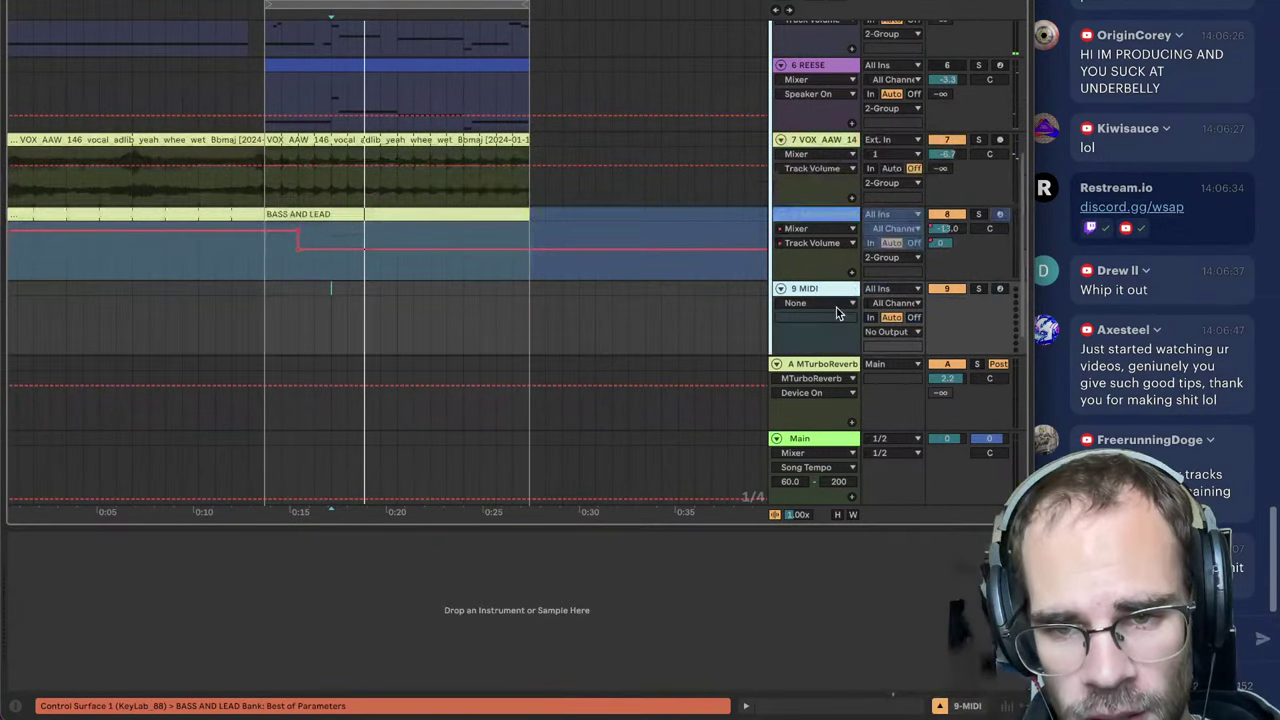
pyautogui.hotkey('ctrl', 'f')
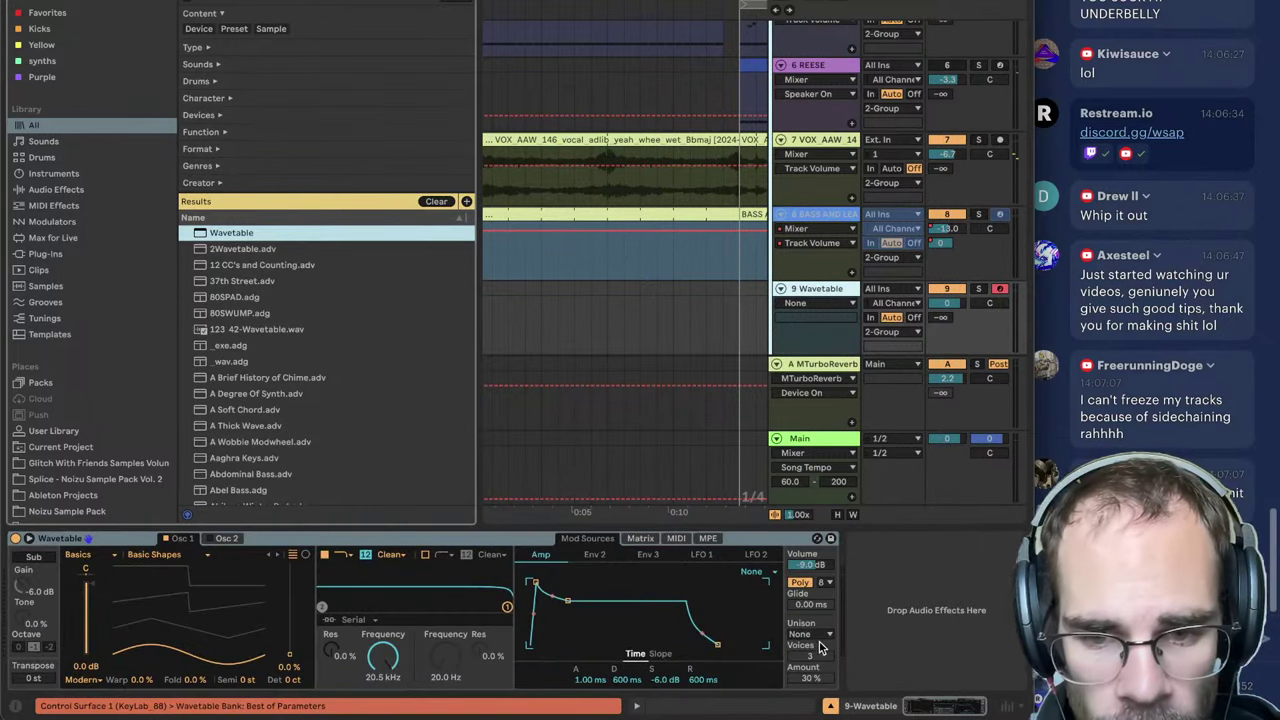
# Step: Set Wavetable's unison to Noise, oscillator 1 position to 65 %, amp sustain to -2.3 dB and release to 1.59 s while auditioning notes in higher octaves
pyautogui.click(820, 639)
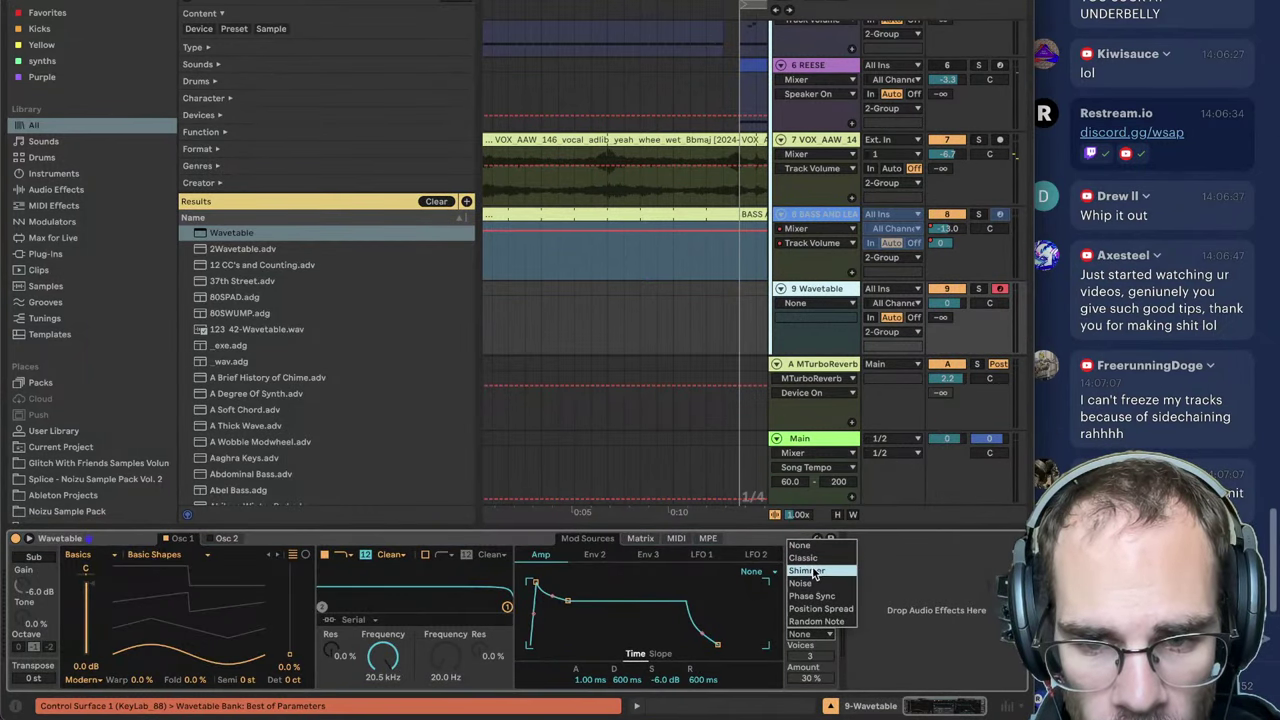
pyautogui.click(808, 571)
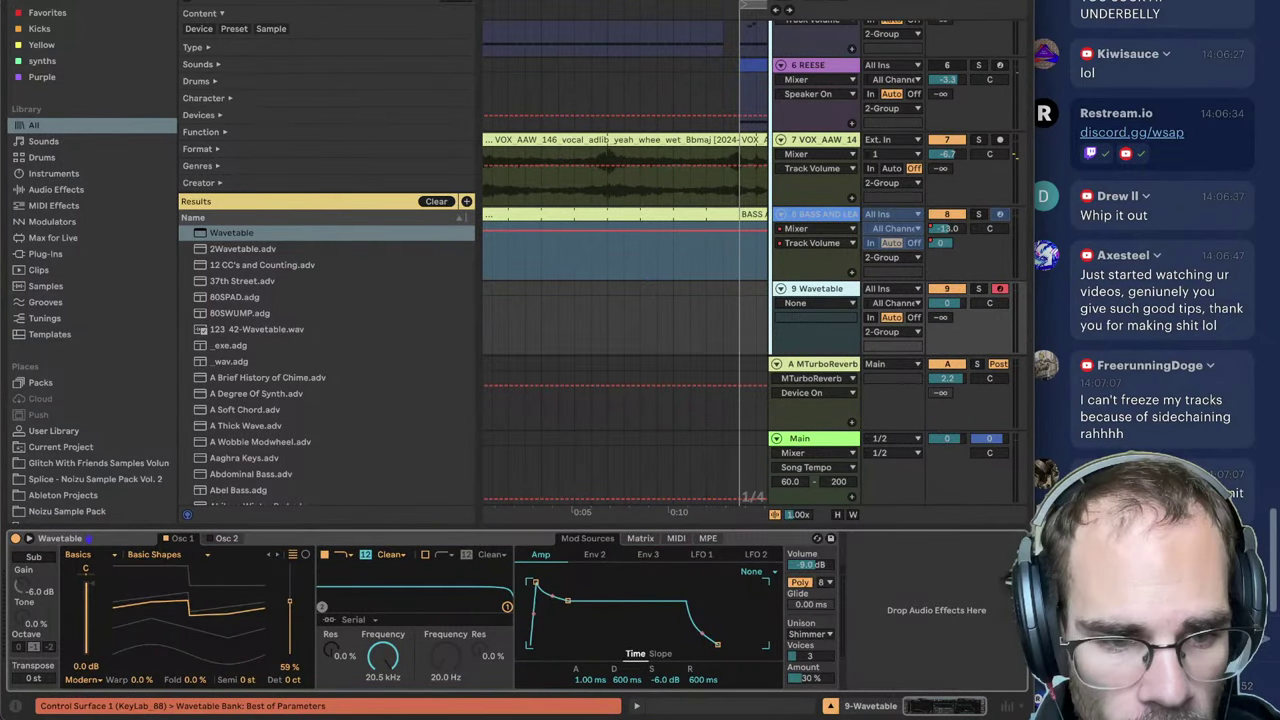
pyautogui.click(921, 635)
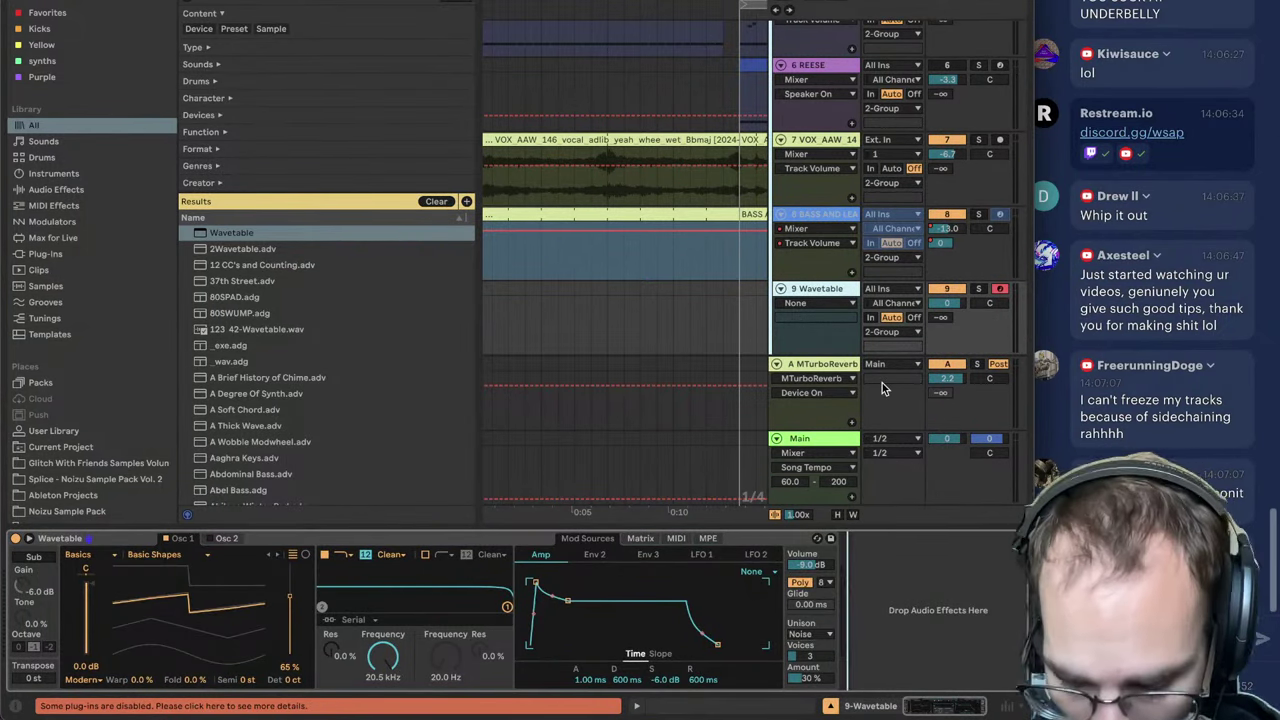
pyautogui.press('a')
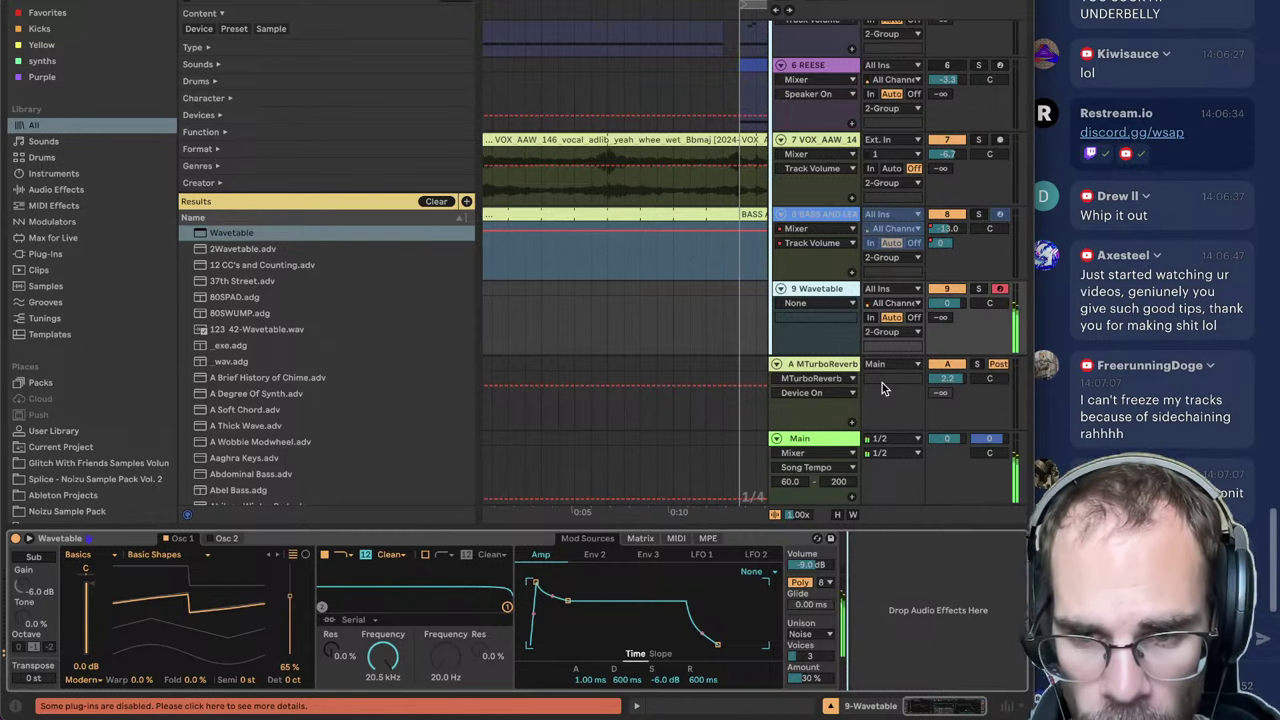
pyautogui.press('x')
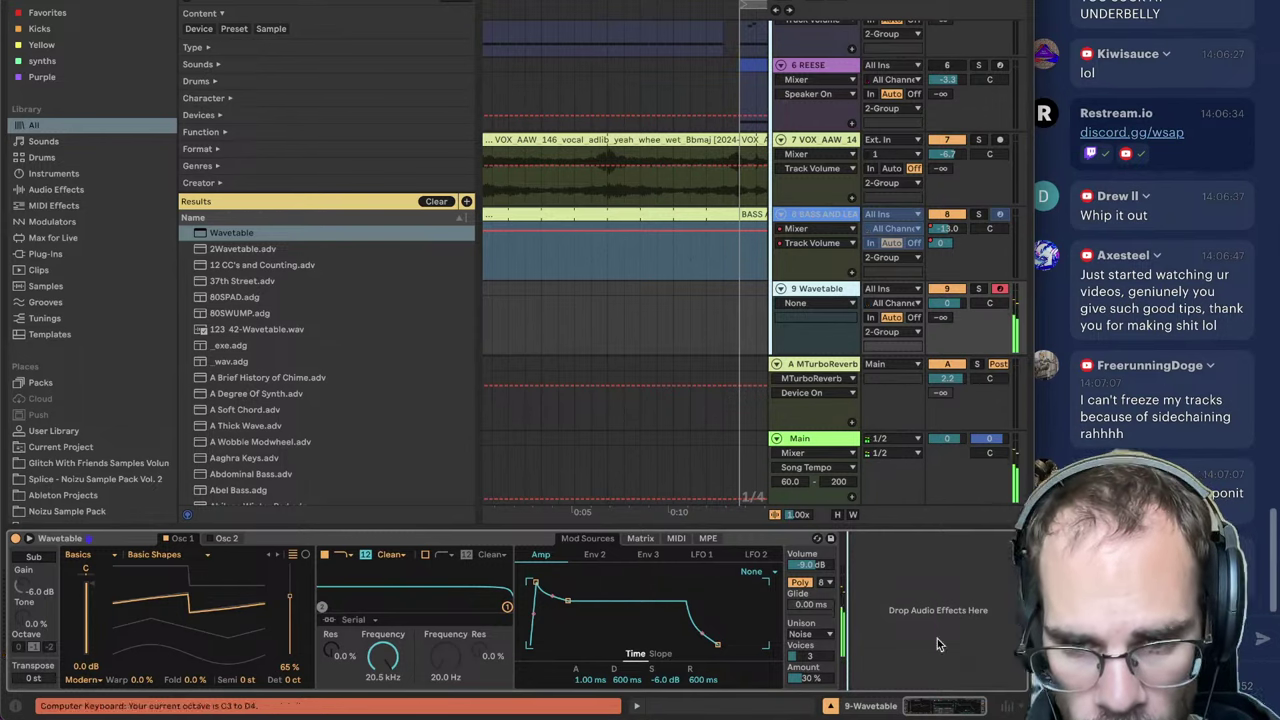
pyautogui.press('x')
# Step: Add the ValhallaShimmer reverb after Wavetable and set its mix to about 0.54
pyautogui.press('super+f')
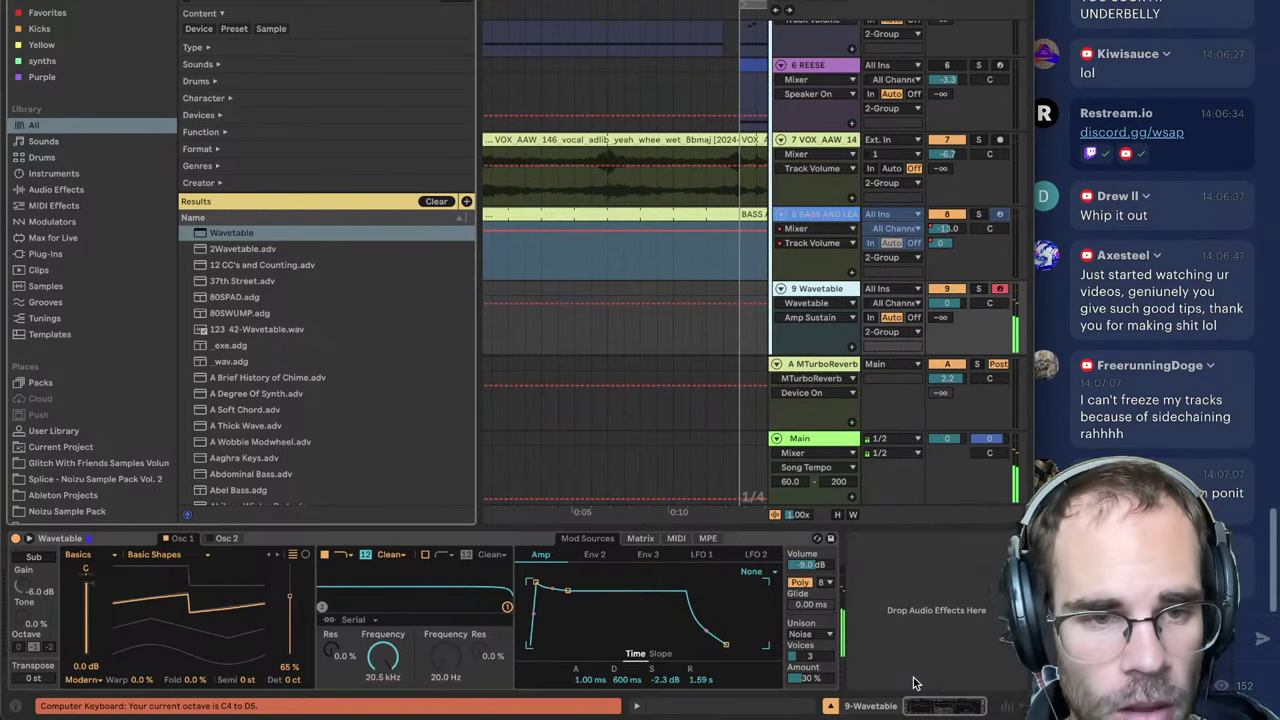
pyautogui.write('shimm')
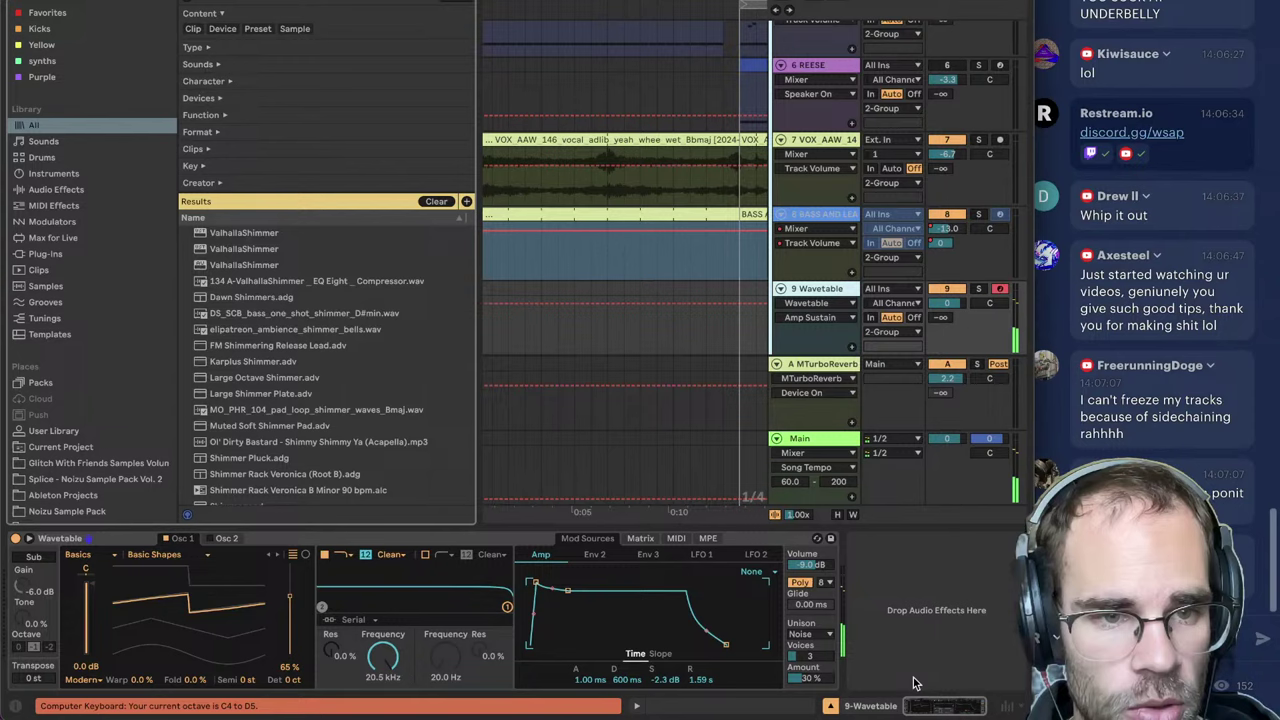
pyautogui.press('Down')
pyautogui.press('Return')
pyautogui.moveTo(40, 143); pyautogui.dragTo(40, 165)
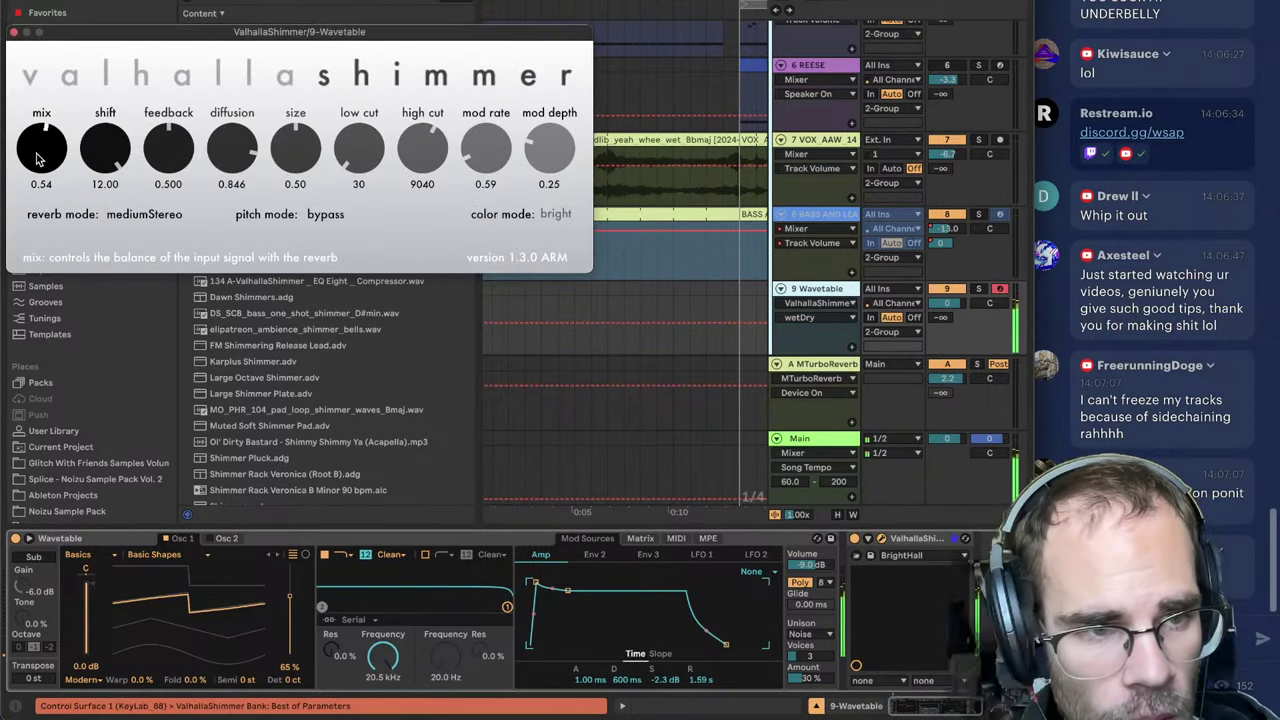
pyautogui.click(14, 35)
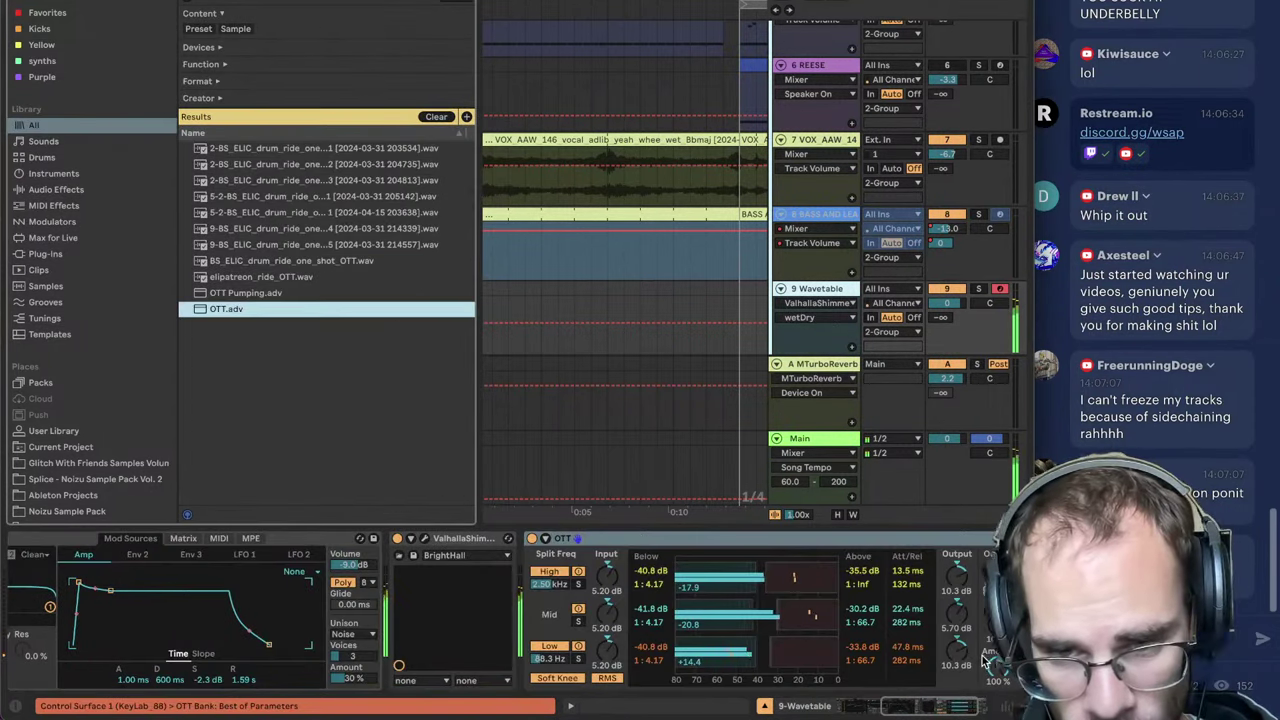
# Step: Add the OTT preset after the reverb with its amount at 34 % and low band output at -24.0 dB, and hide the browser
pyautogui.moveTo(988, 660)
pyautogui.mouseDown()
pyautogui.moveTo(981, 652)
pyautogui.moveTo(984, 668)
pyautogui.mouseUp()
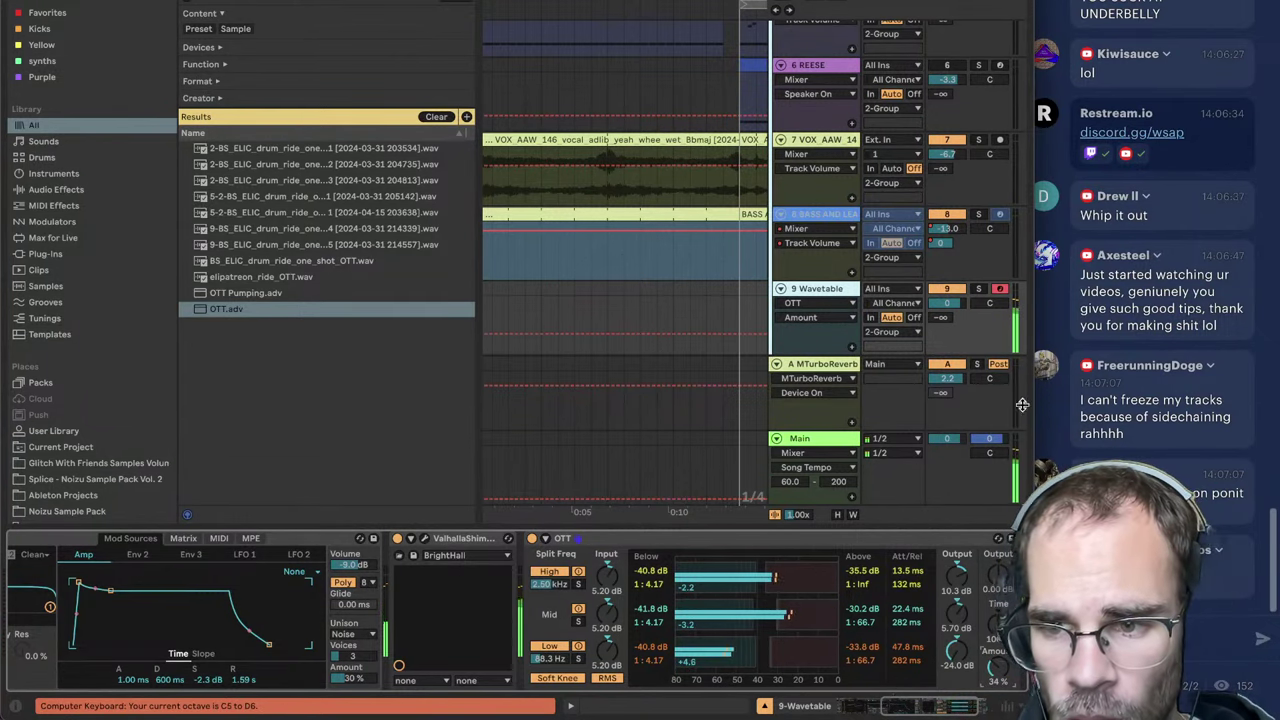
pyautogui.click(659, 310)
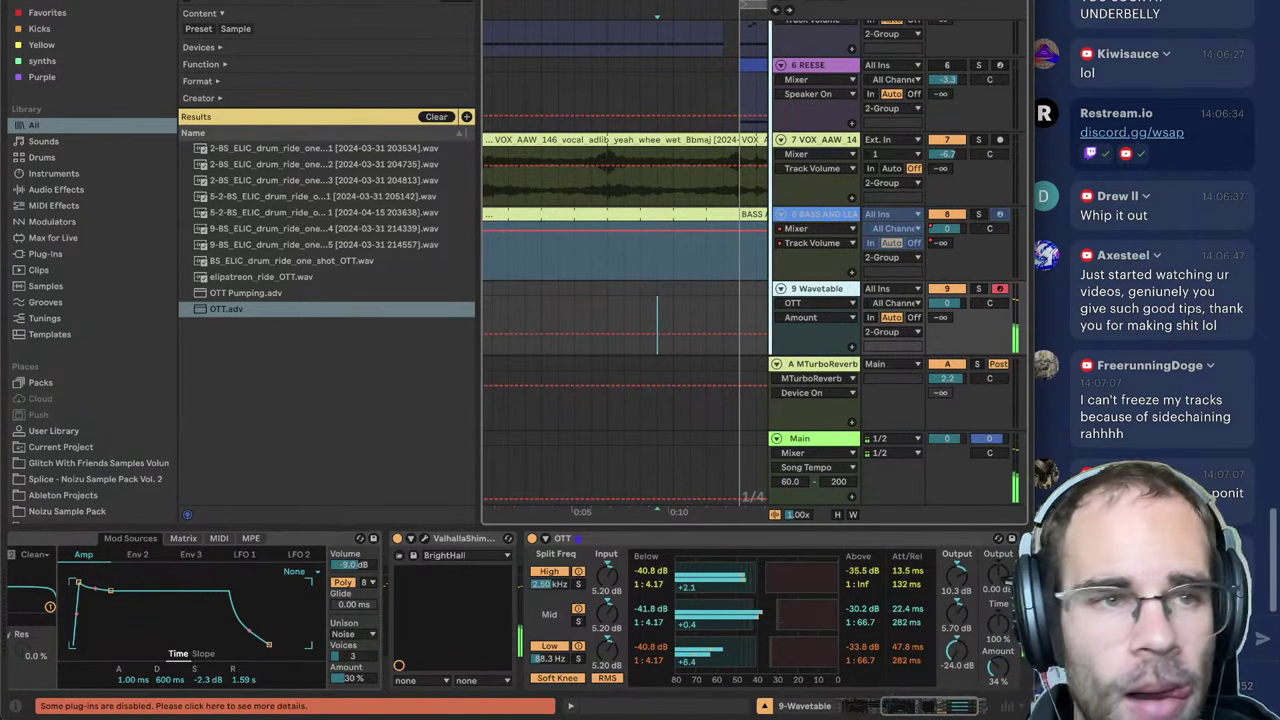
pyautogui.hotkey('ctrl', 'alt', 'b')
# Step: Play the loop from 5.1.1 with the Wavetable track at -1.1 dB and capture the melody played along as a MIDI clip
pyautogui.click(264, 313)
pyautogui.press('space')
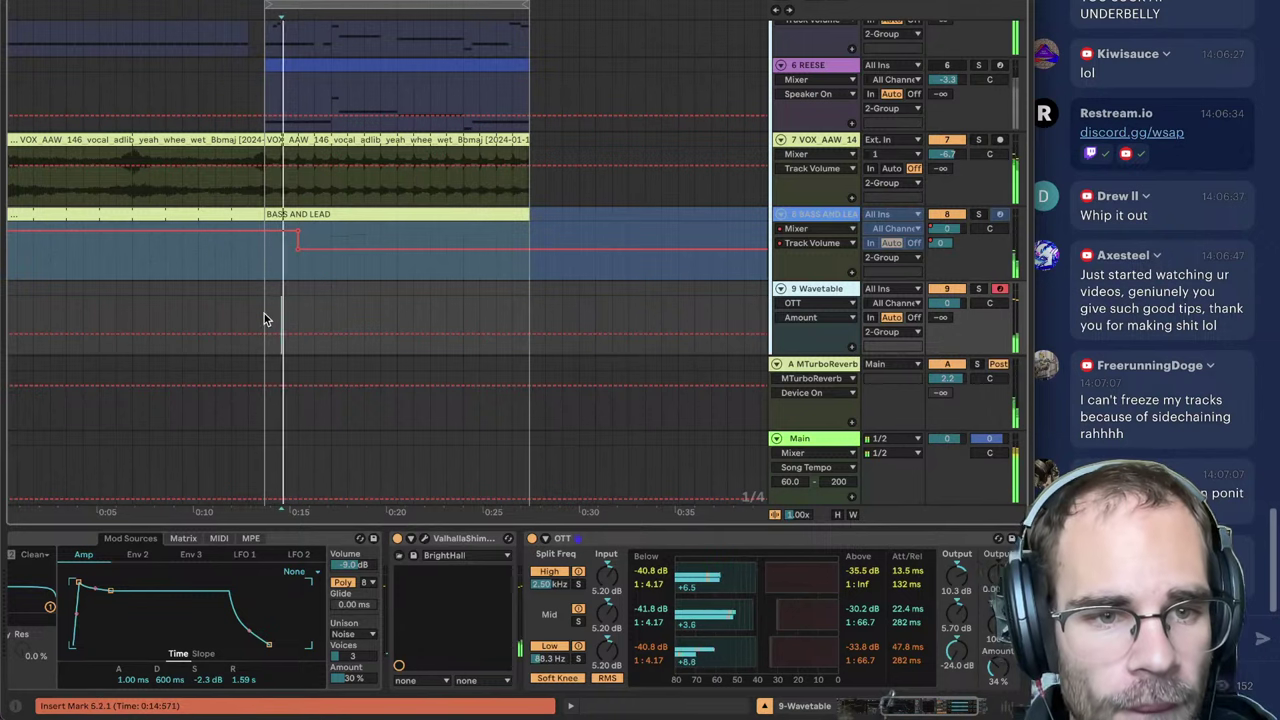
pyautogui.click(948, 305)
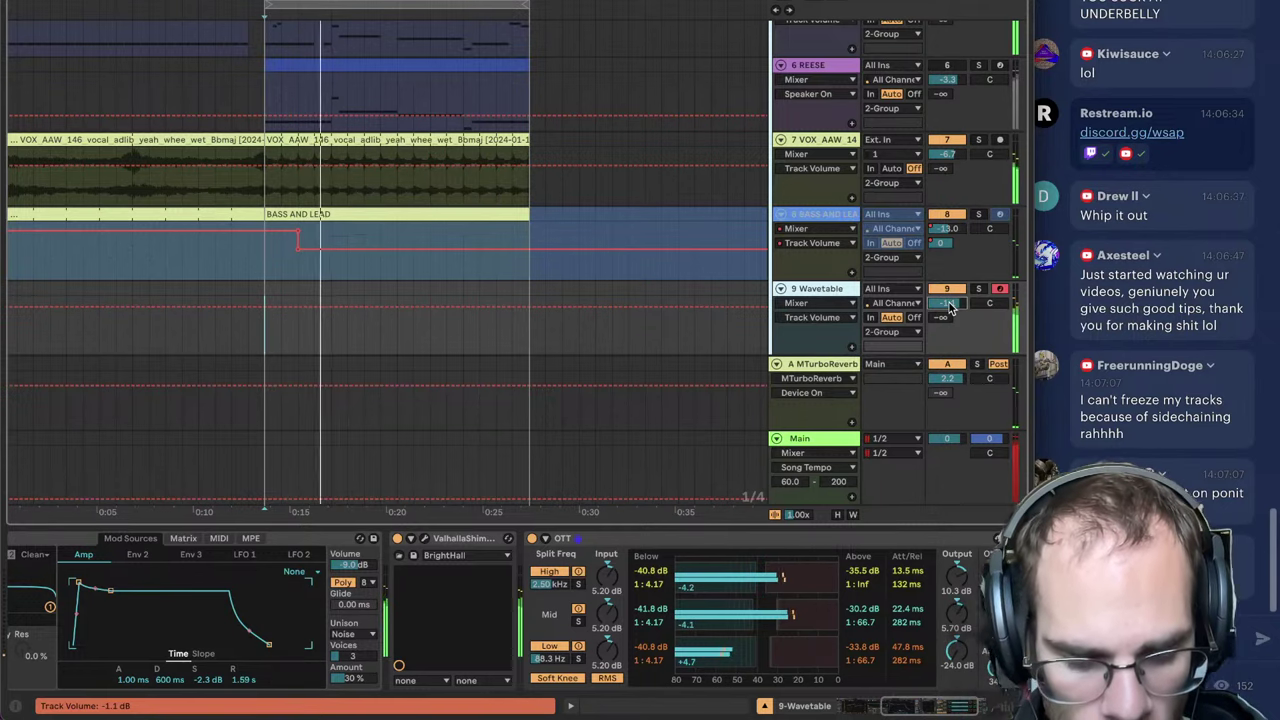
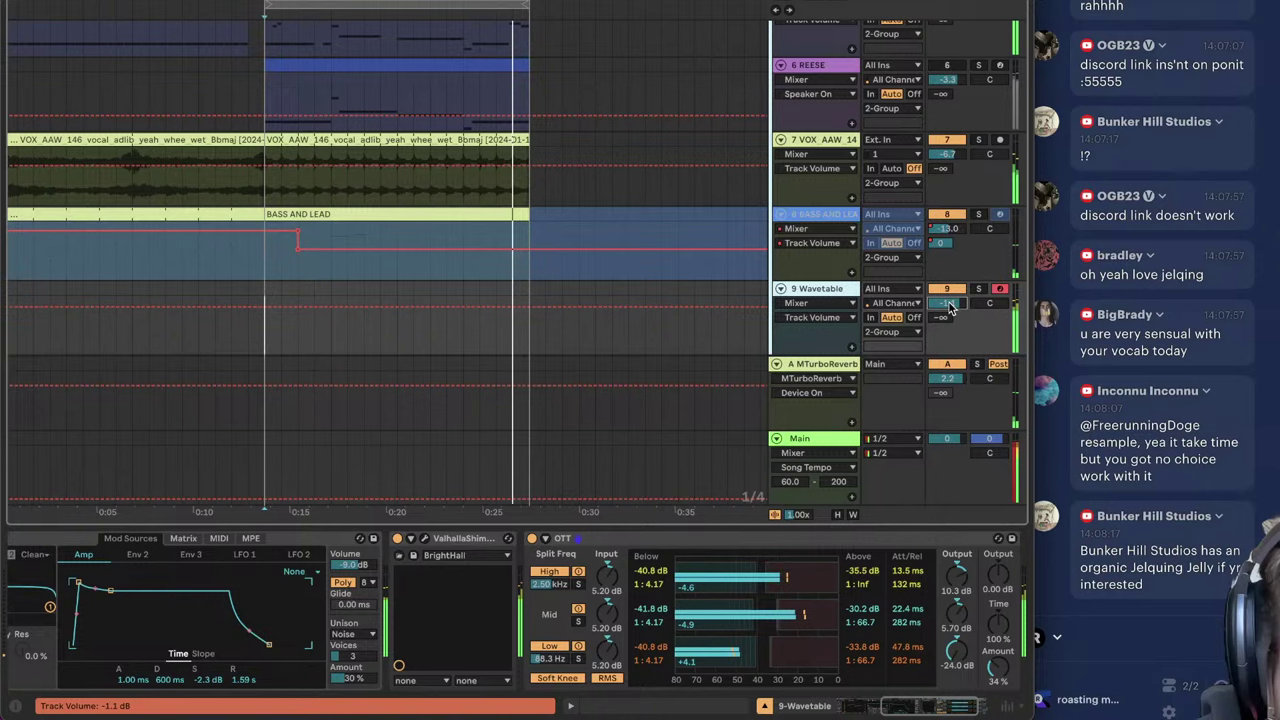
pyautogui.hotkey('ctrl', 'shift', 'c')
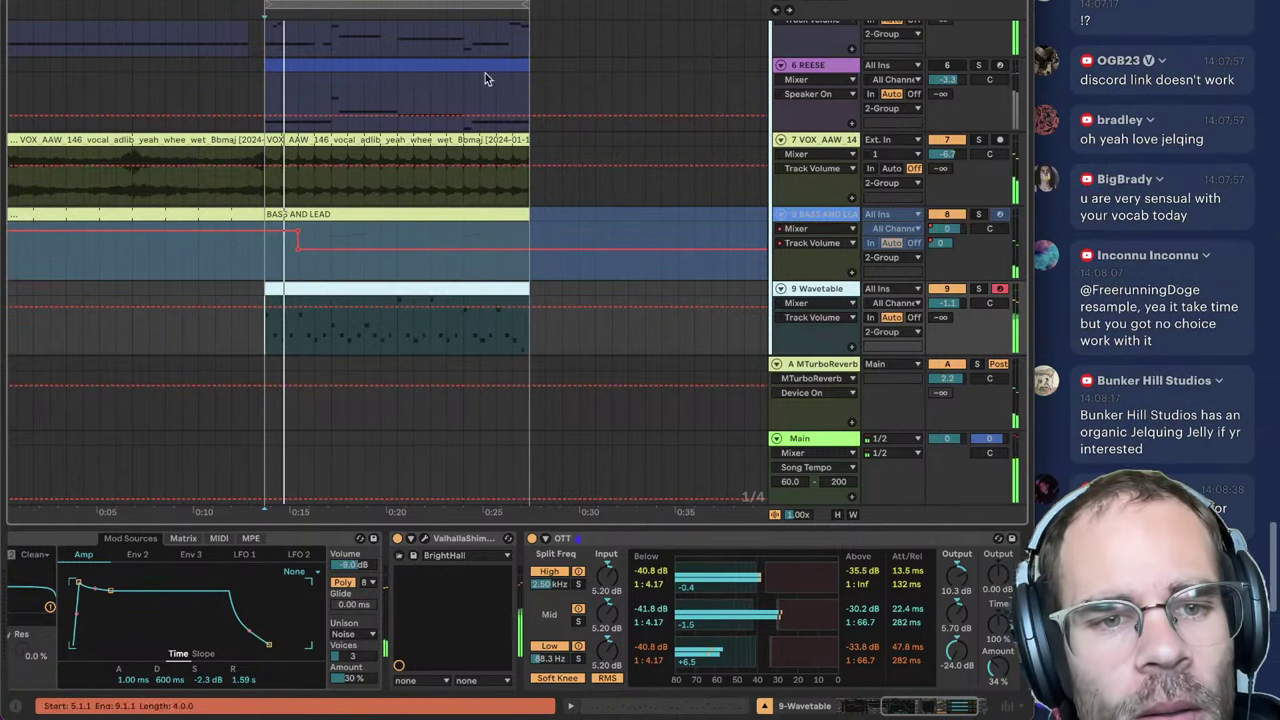
# Step: Open the captured Wavetable clip, quantize its notes, and lower the track's volume to -3.3 dB while the loop plays
pyautogui.press('space')
pyautogui.press('space')
pyautogui.doubleClick(284, 290)
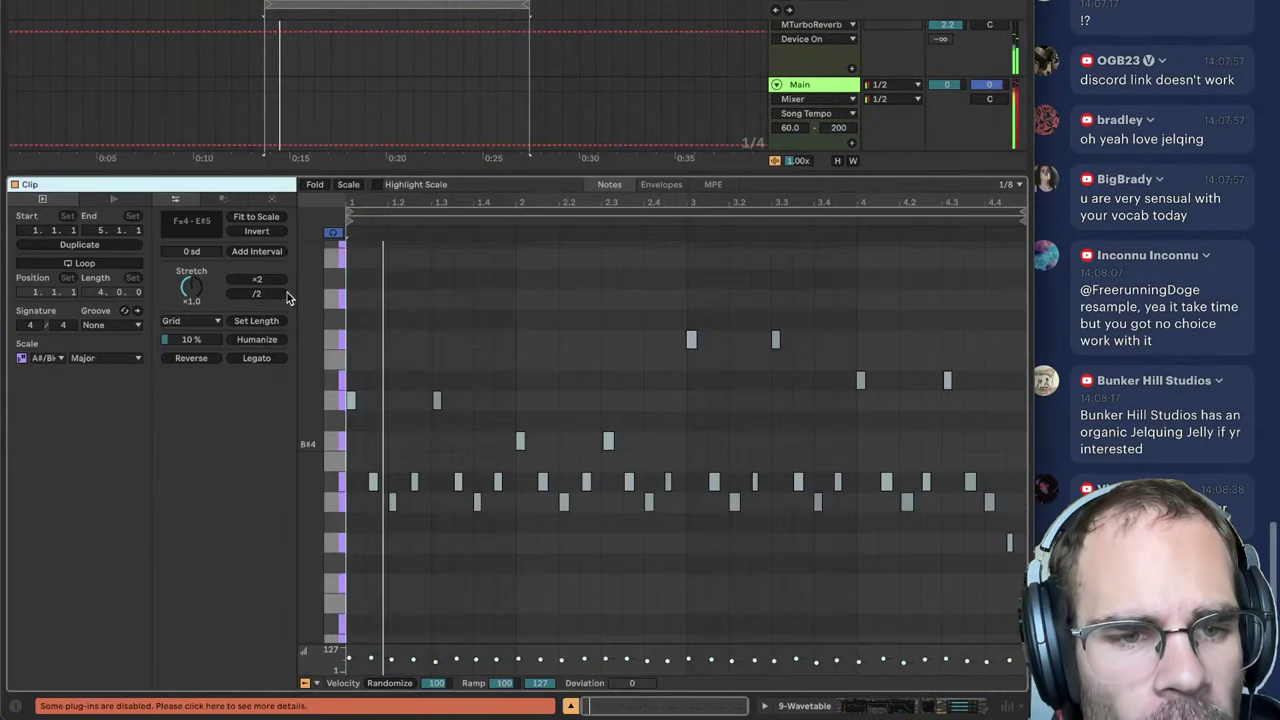
pyautogui.click(500, 358)
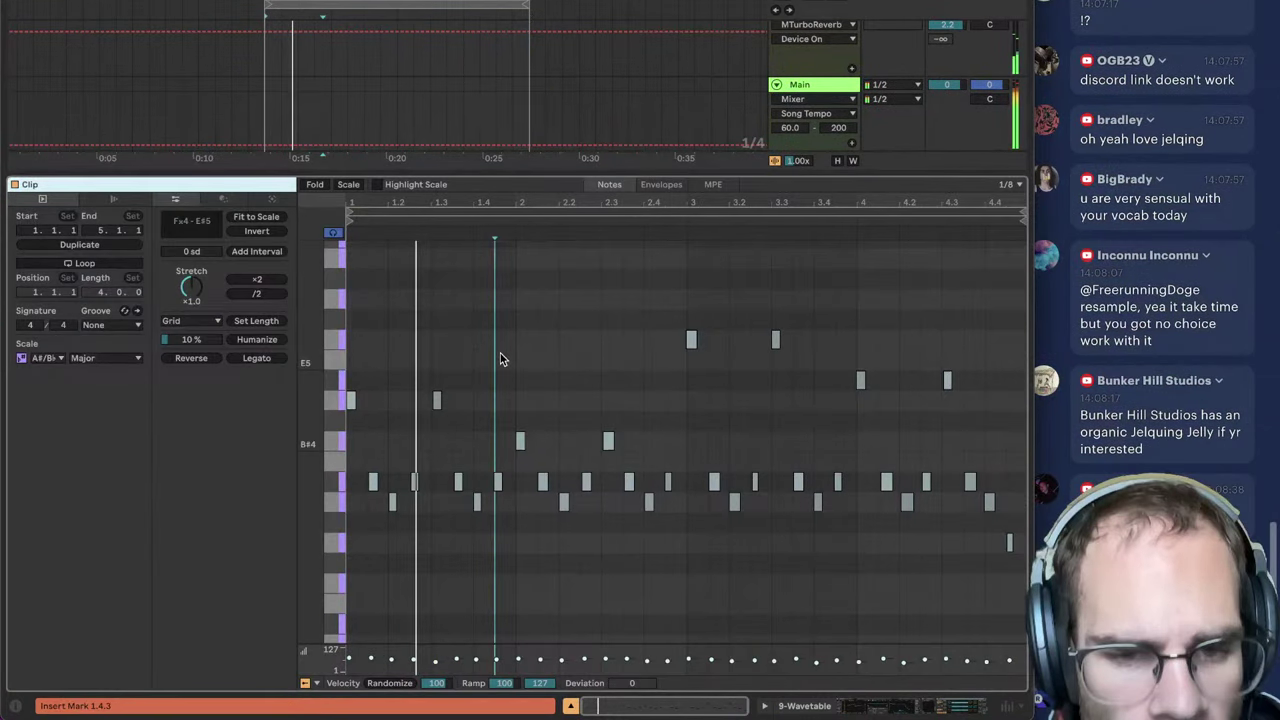
pyautogui.click(628, 345)
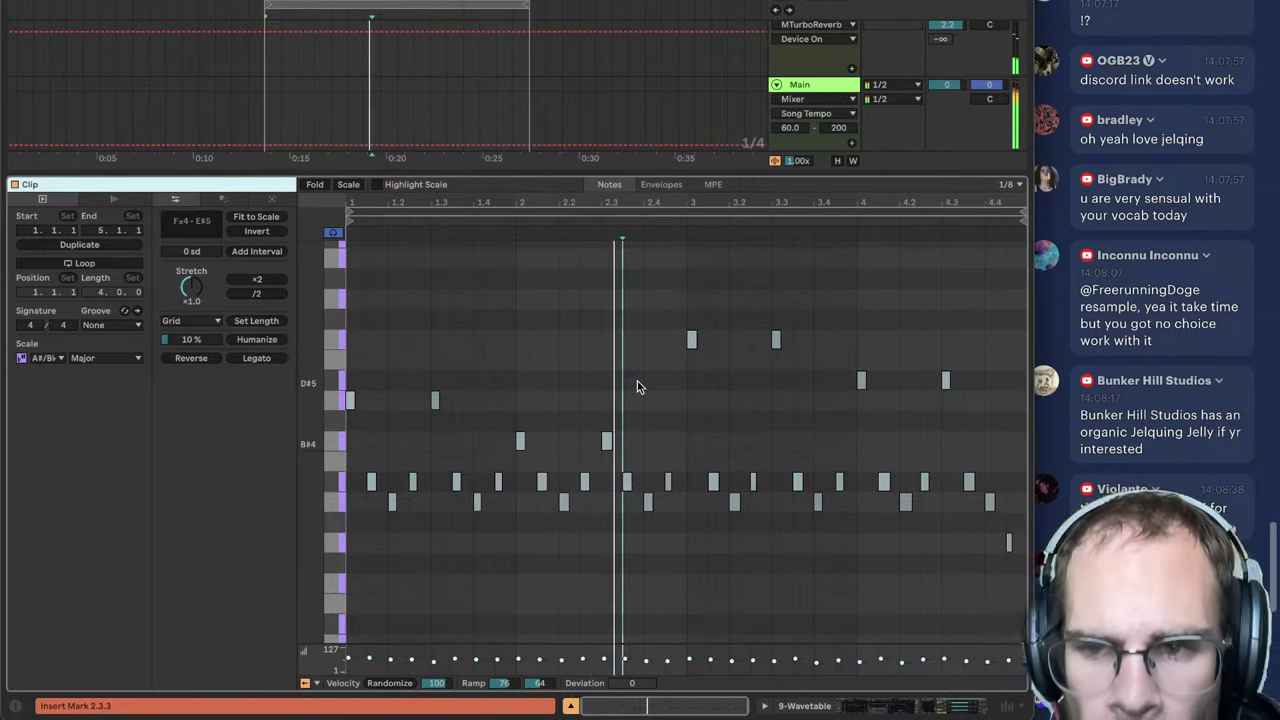
pyautogui.click(851, 613)
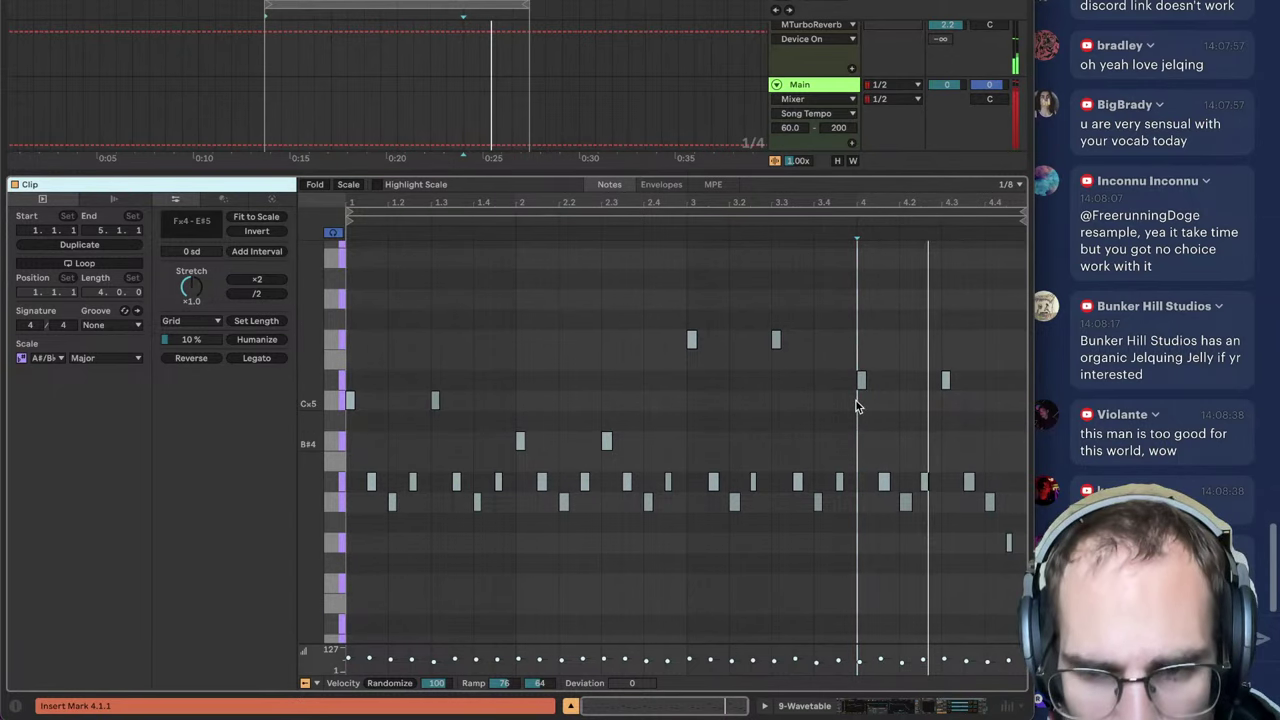
pyautogui.hotkey('shift', 'Tab')
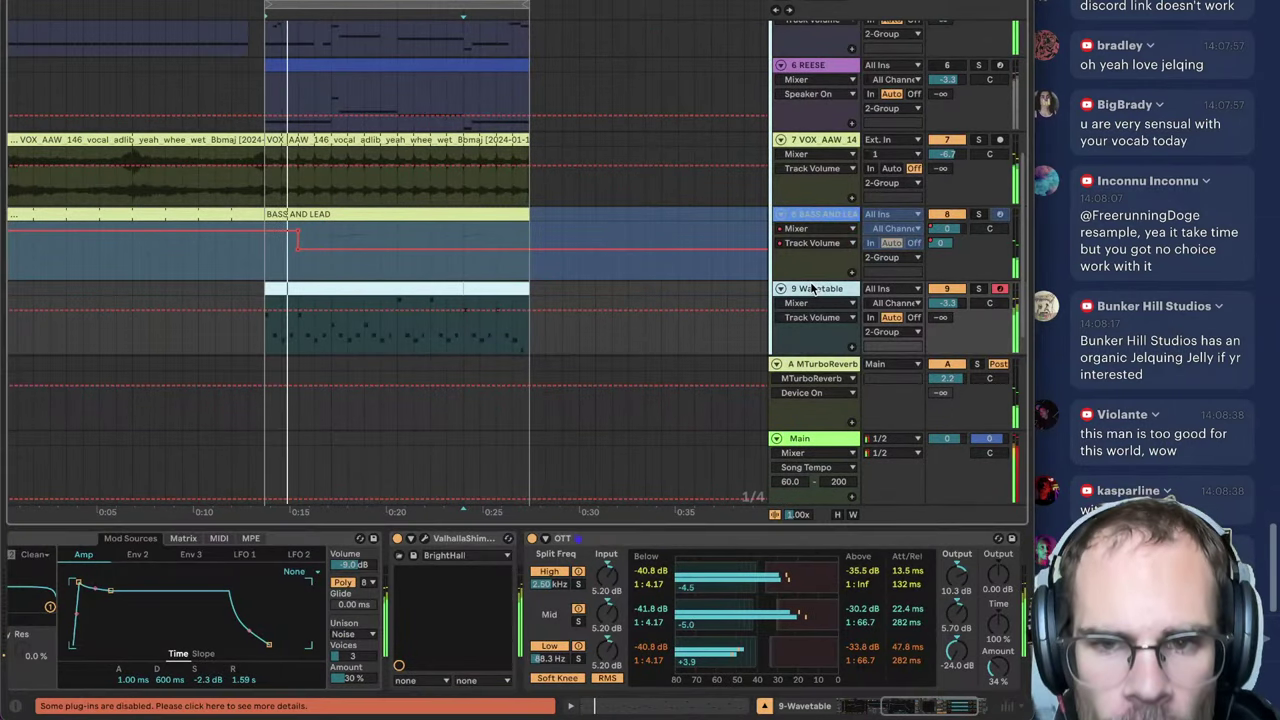
# Step: Solo the frozen track 3 Drum Rack, raise its volume to 5.5 dB, and flatten it to audio
pyautogui.scroll(3, 816, 268)
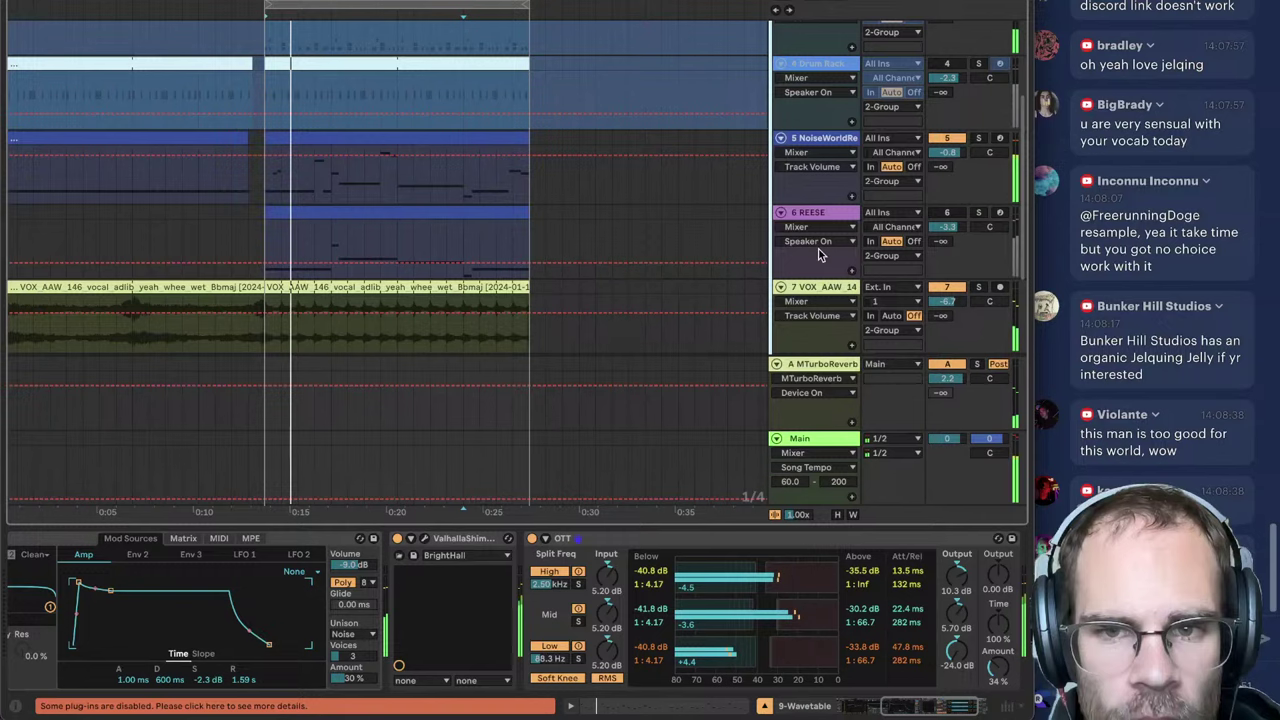
pyautogui.click(980, 177)
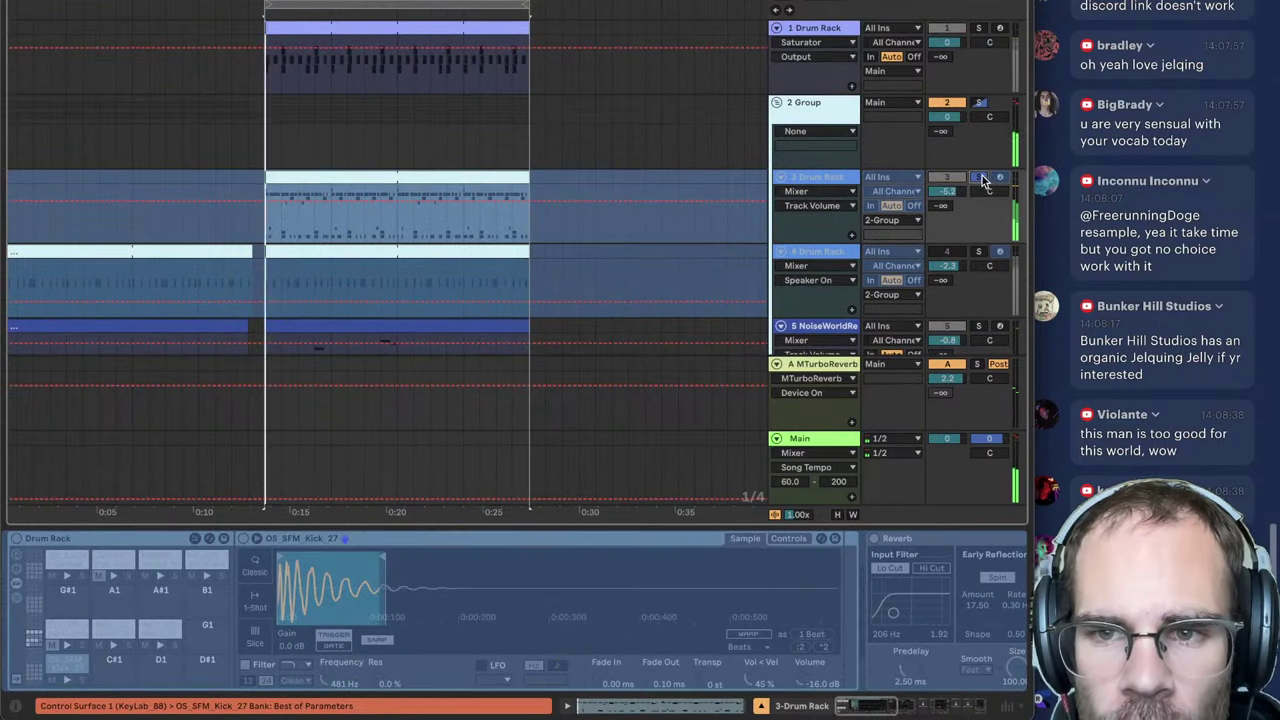
pyautogui.click(842, 180)
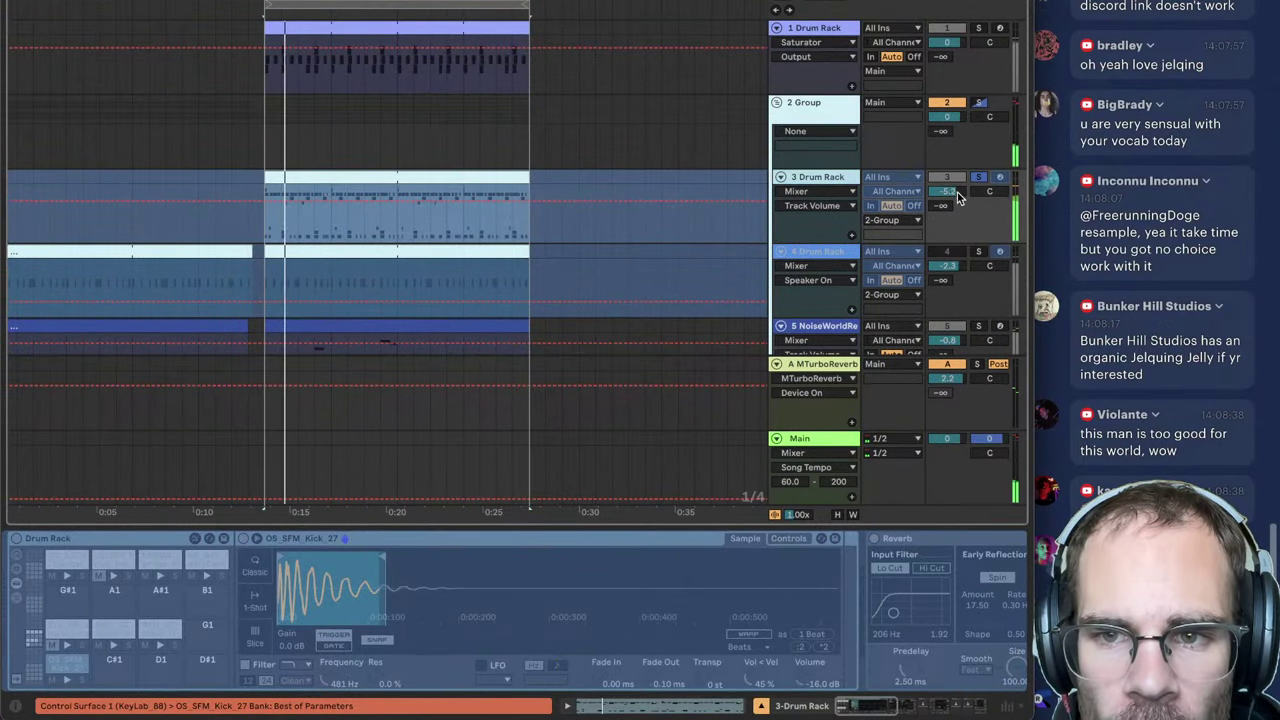
pyautogui.click(950, 192)
pyautogui.rightClick(840, 176)
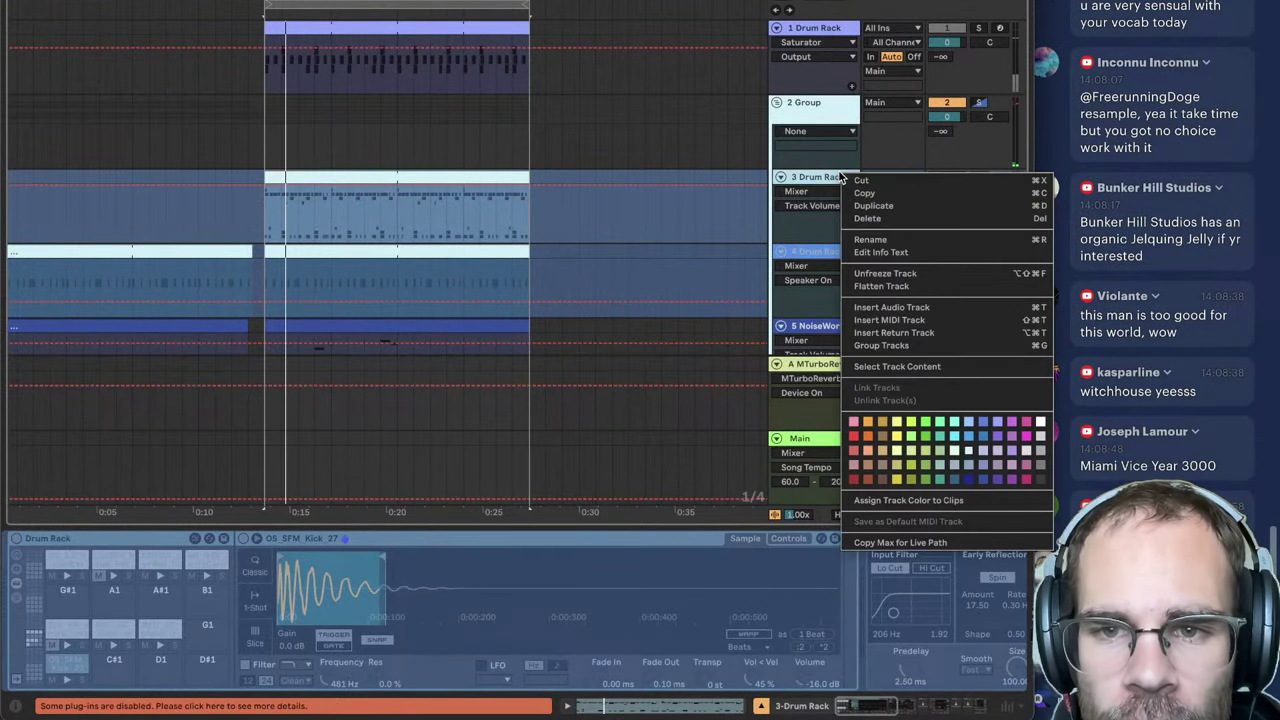
pyautogui.click(895, 287)
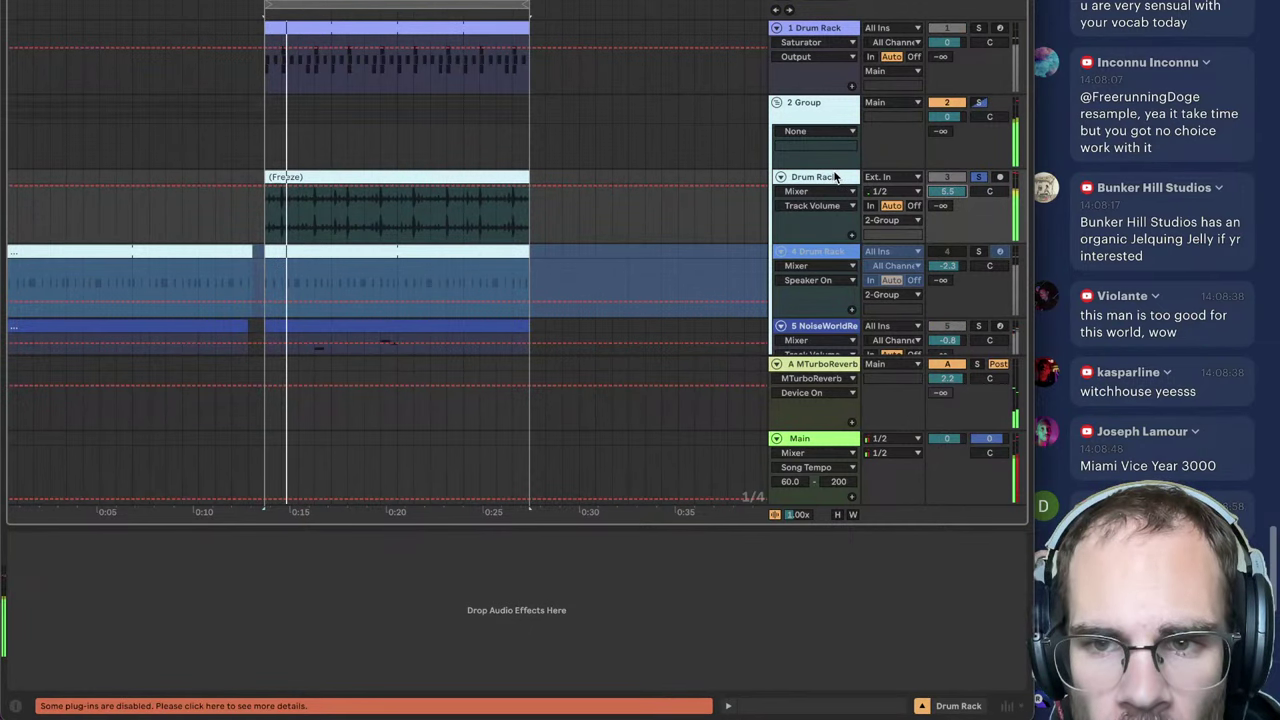
# Step: Add EQ Eight with a 188 Hz low cut and OTT with -24.0 dB low output, 1000 % time and 39 % amount to the flattened drums
pyautogui.press('Return')
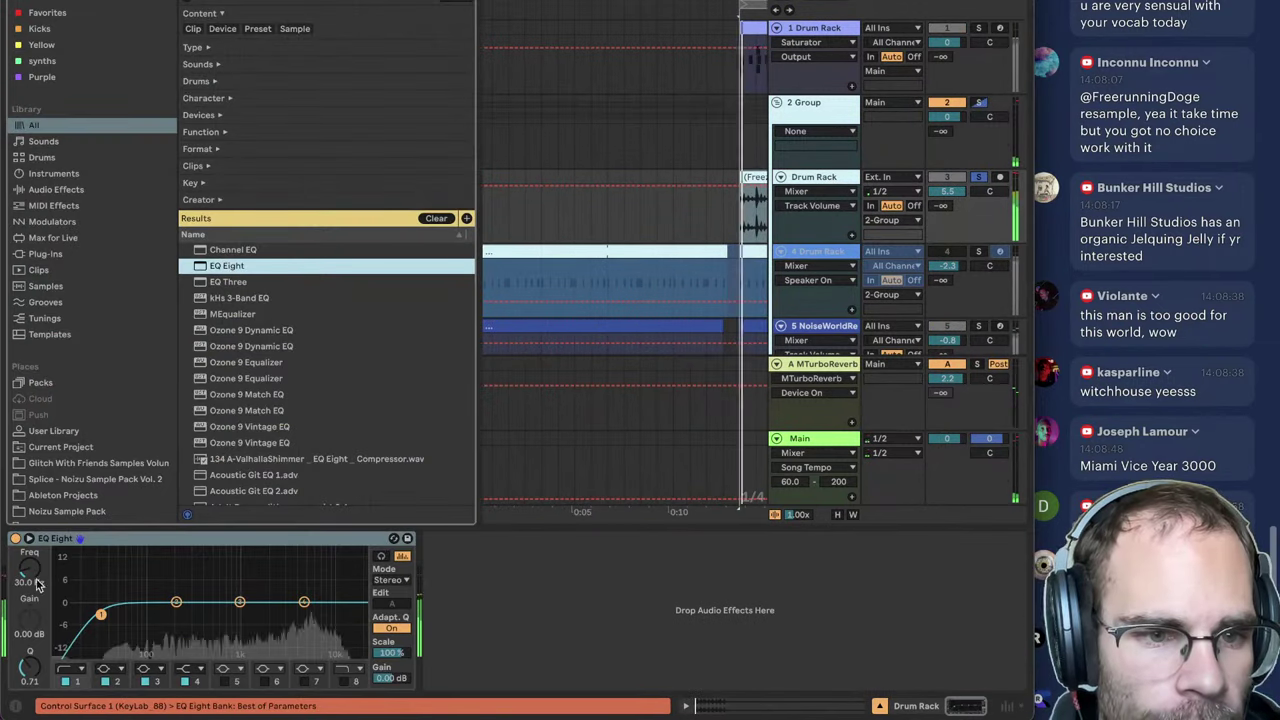
pyautogui.moveTo(31, 570); pyautogui.dragTo(31, 528)
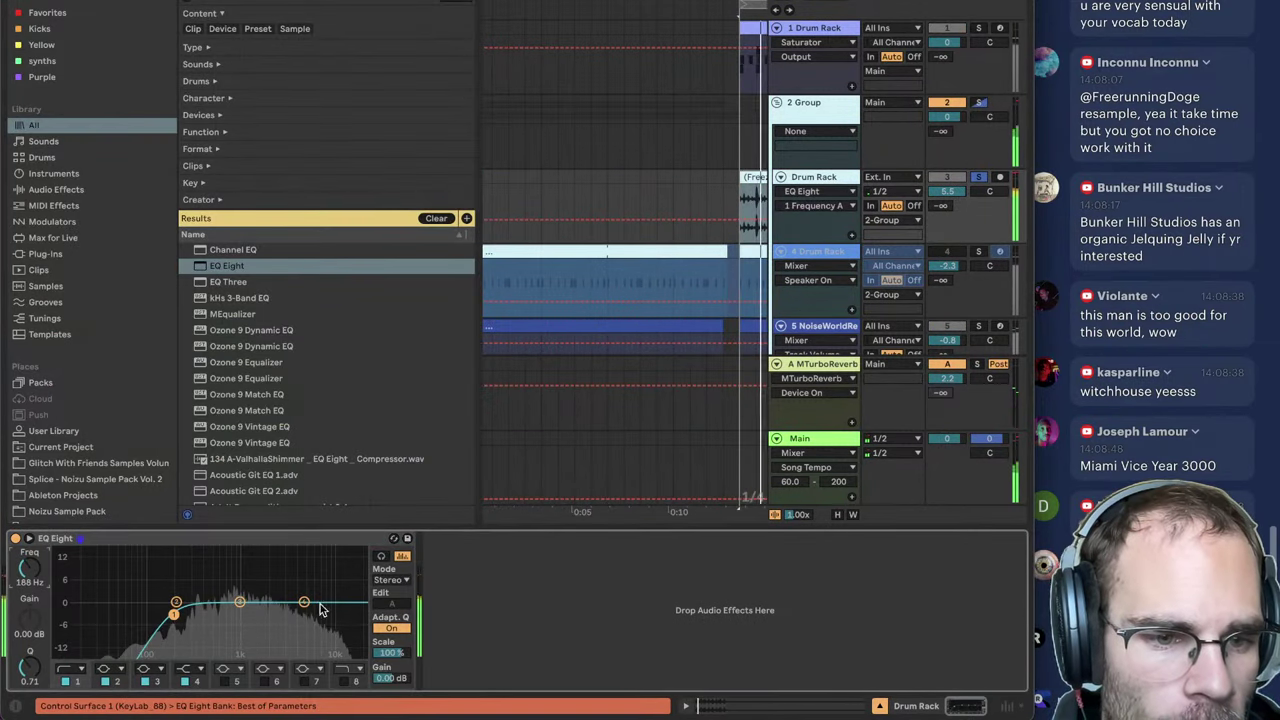
pyautogui.press('super+f')
pyautogui.write('ot')
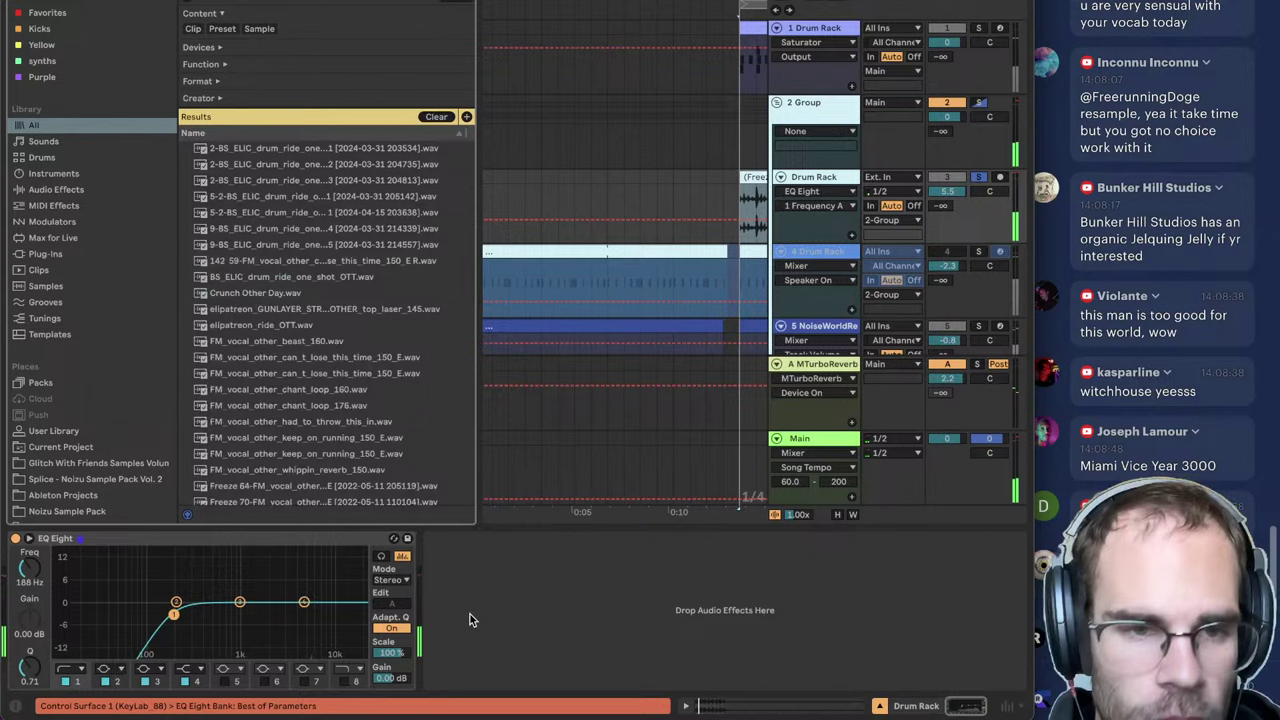
pyautogui.write('t')
pyautogui.press('Return')
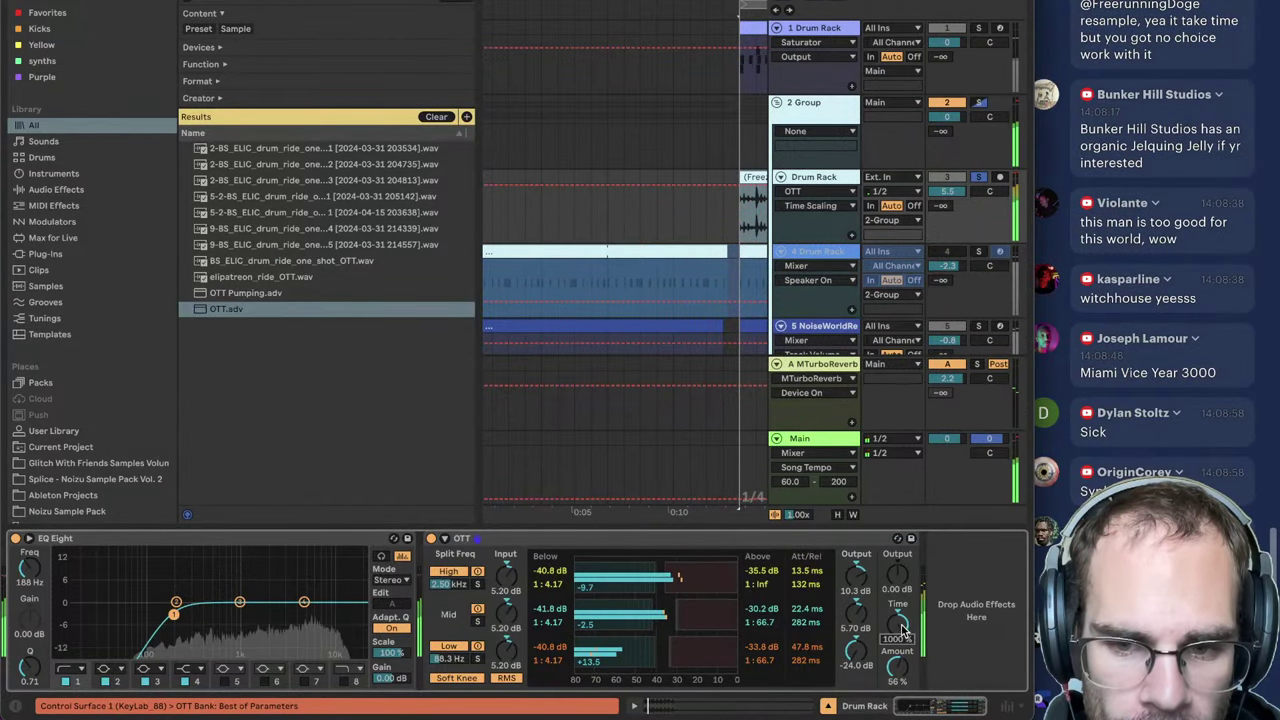
pyautogui.moveTo(898, 665); pyautogui.dragTo(900, 682)
# Step: Unsolo the flattened Drum Rack track, lower its volume to 3.1 dB, and hide the browser
pyautogui.click(978, 178)
pyautogui.moveTo(962, 192); pyautogui.dragTo(953, 192)
pyautogui.hotkey('ctrl', 'alt', 'b')
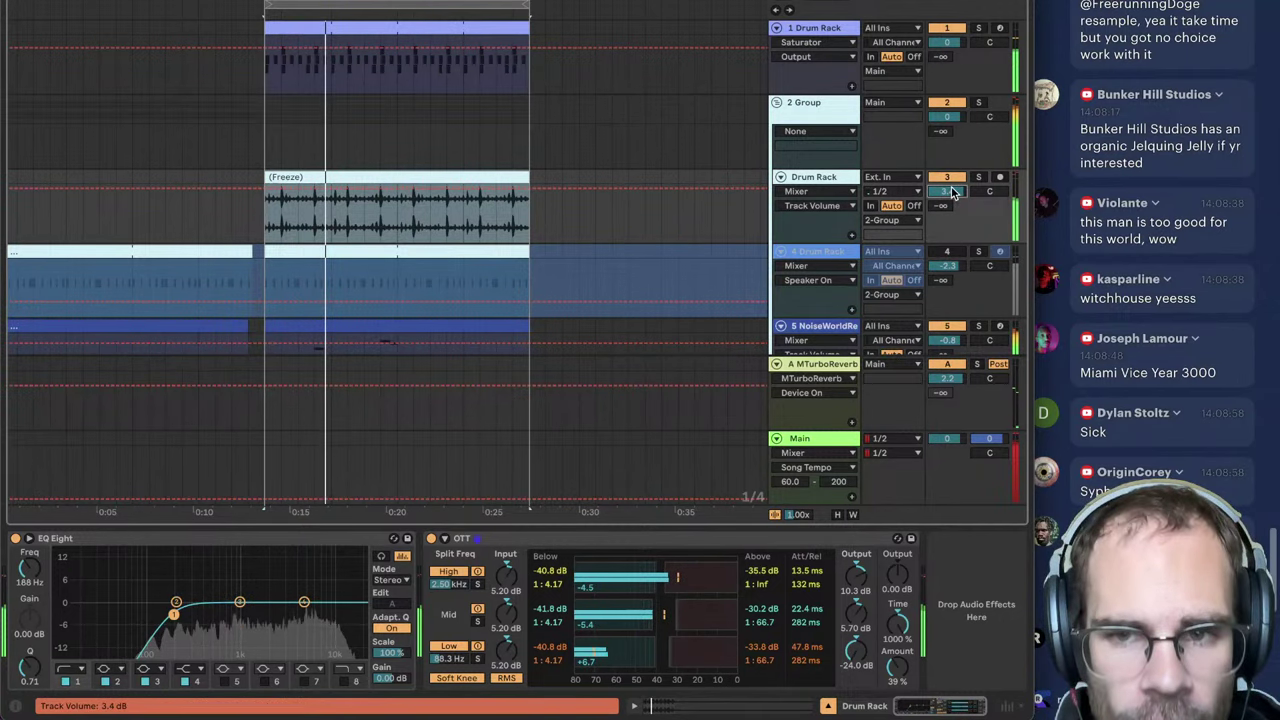
# Step: Find the Vocoder effect in the browser and try it after OTT on the soloed, flattened Drum Rack track
pyautogui.hotkey('ctrl', 'f')
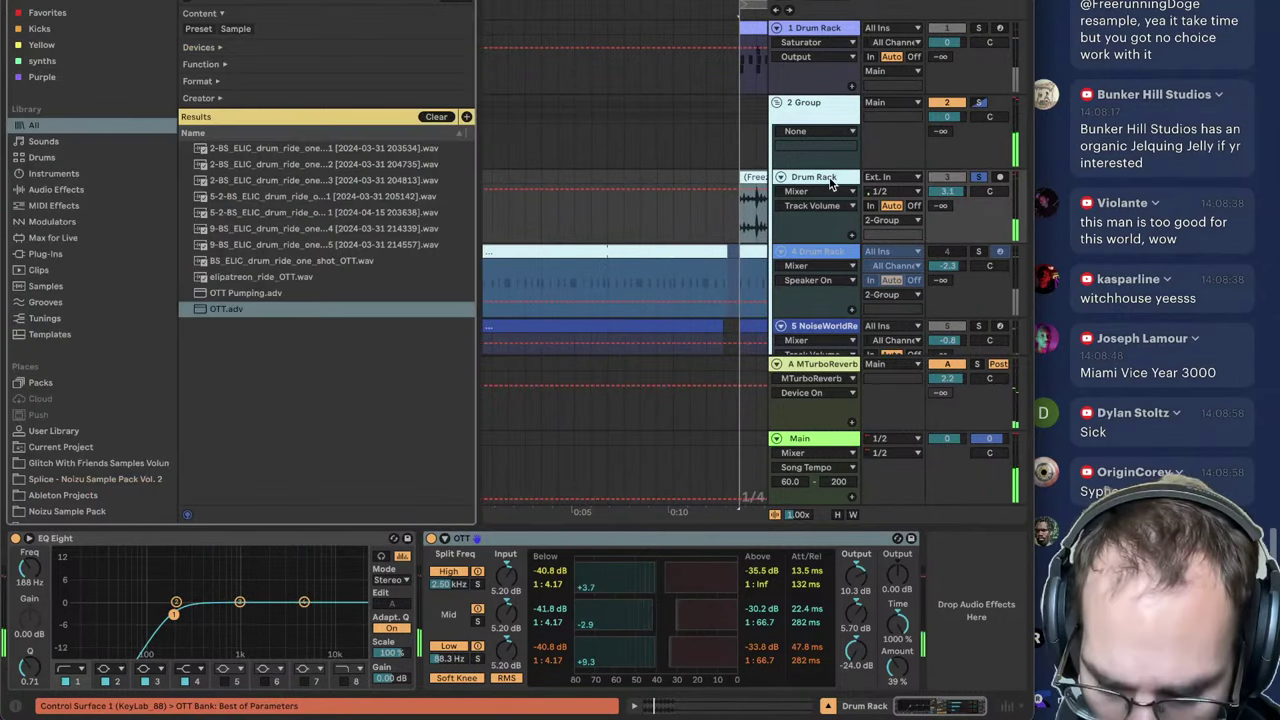
pyautogui.write('vocod')
pyautogui.press('Down')
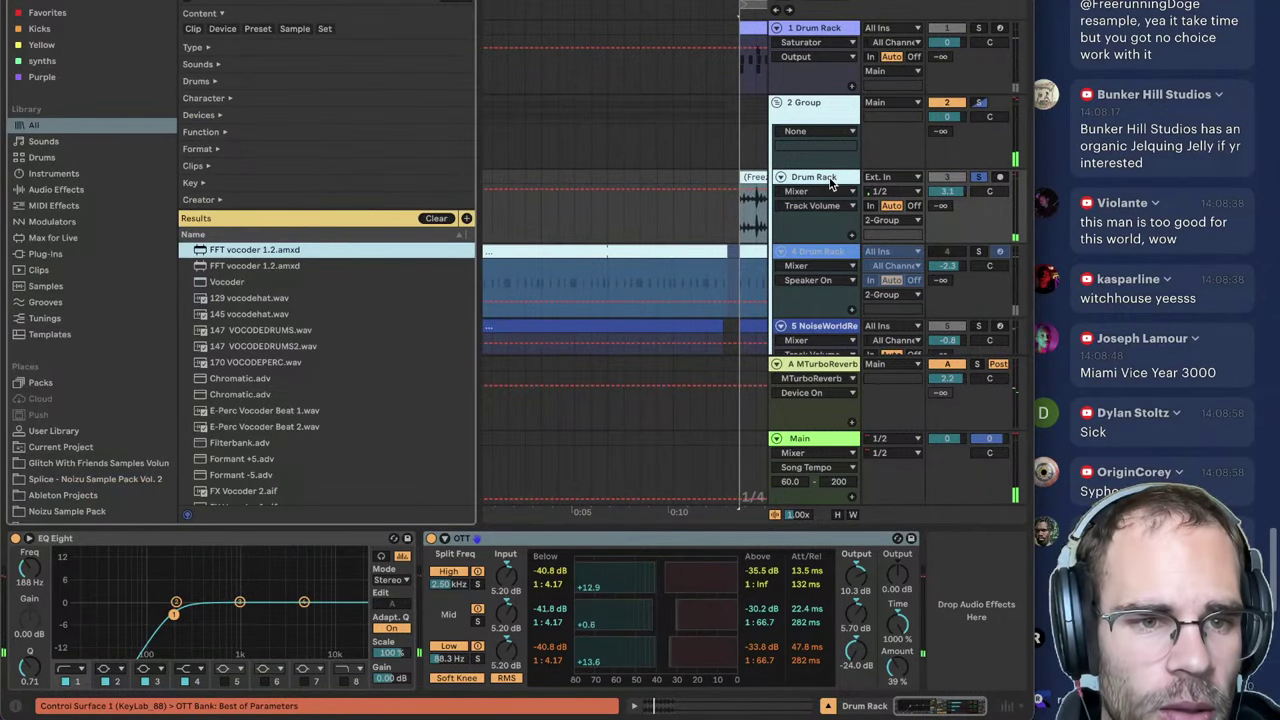
pyautogui.press('Down')
pyautogui.press('Down')
pyautogui.press('Return')
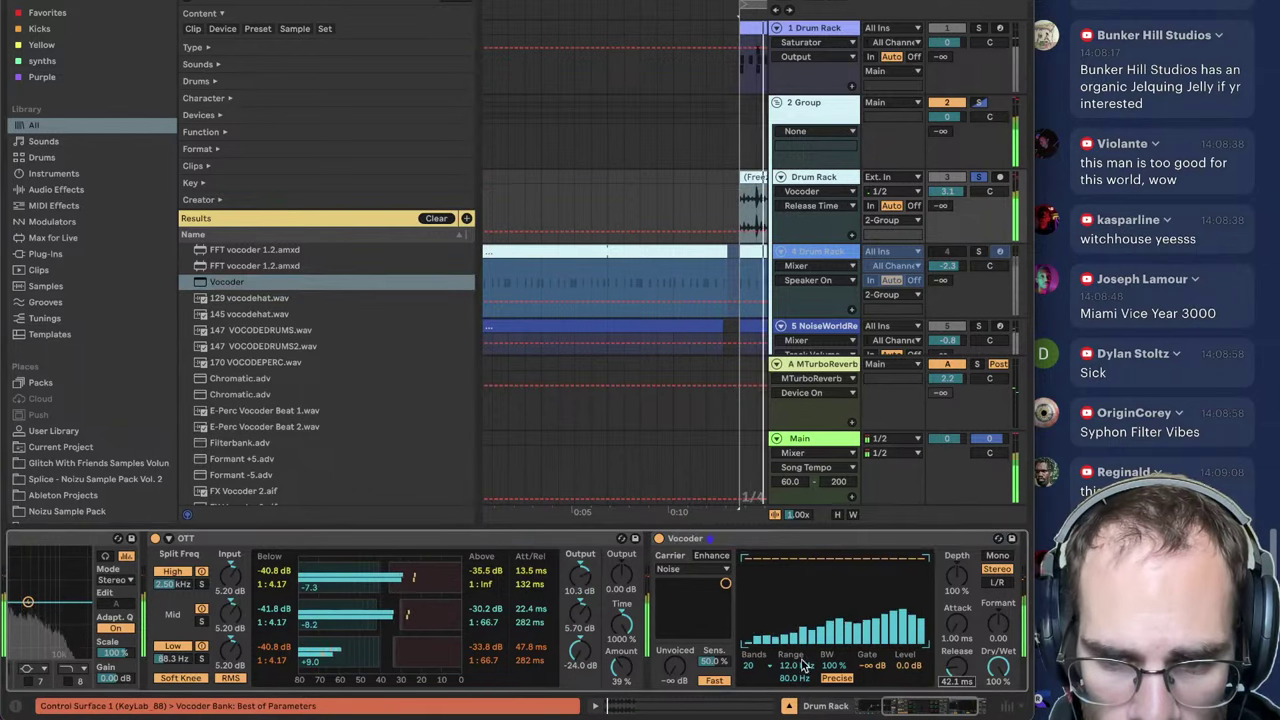
# Step: Set the Vocoder to 40 bands, formant 13.7, release 29.5 ms and gate -27 dB
pyautogui.click(754, 667)
pyautogui.click(764, 556)
pyautogui.click(755, 668)
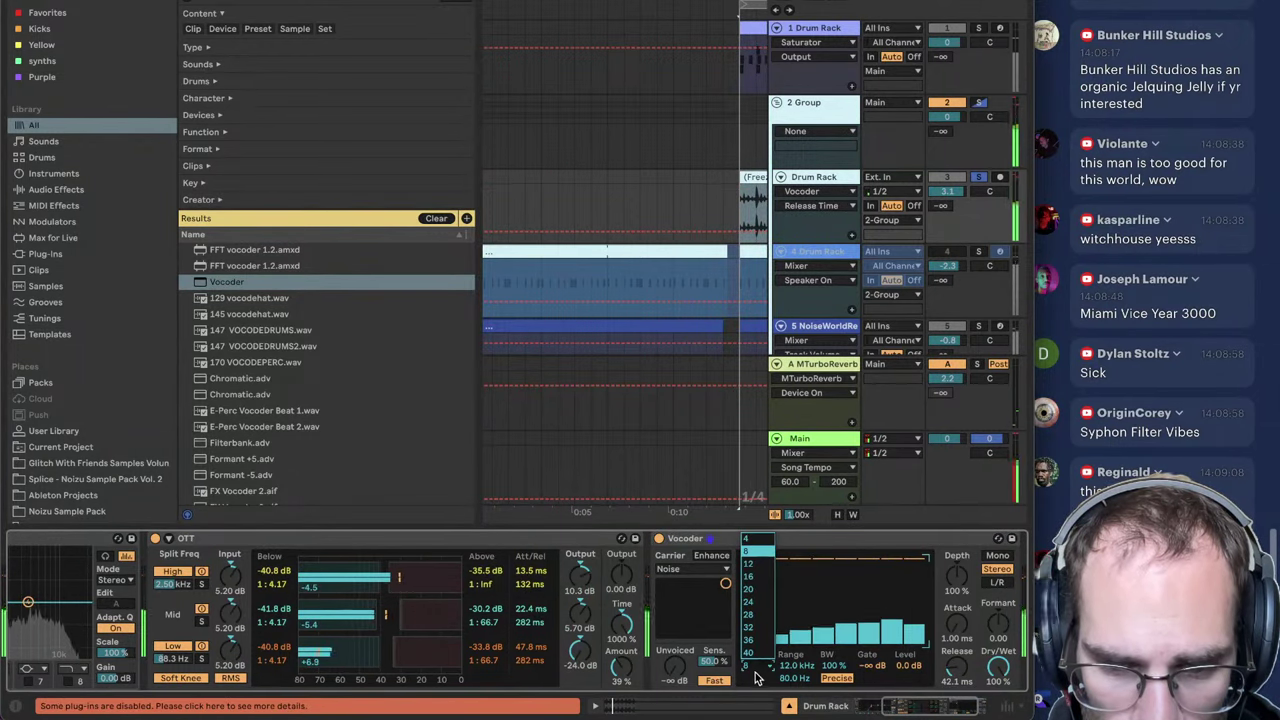
pyautogui.click(756, 658)
pyautogui.moveTo(998, 624); pyautogui.dragTo(998, 590)
pyautogui.moveTo(960, 670); pyautogui.dragTo(960, 680)
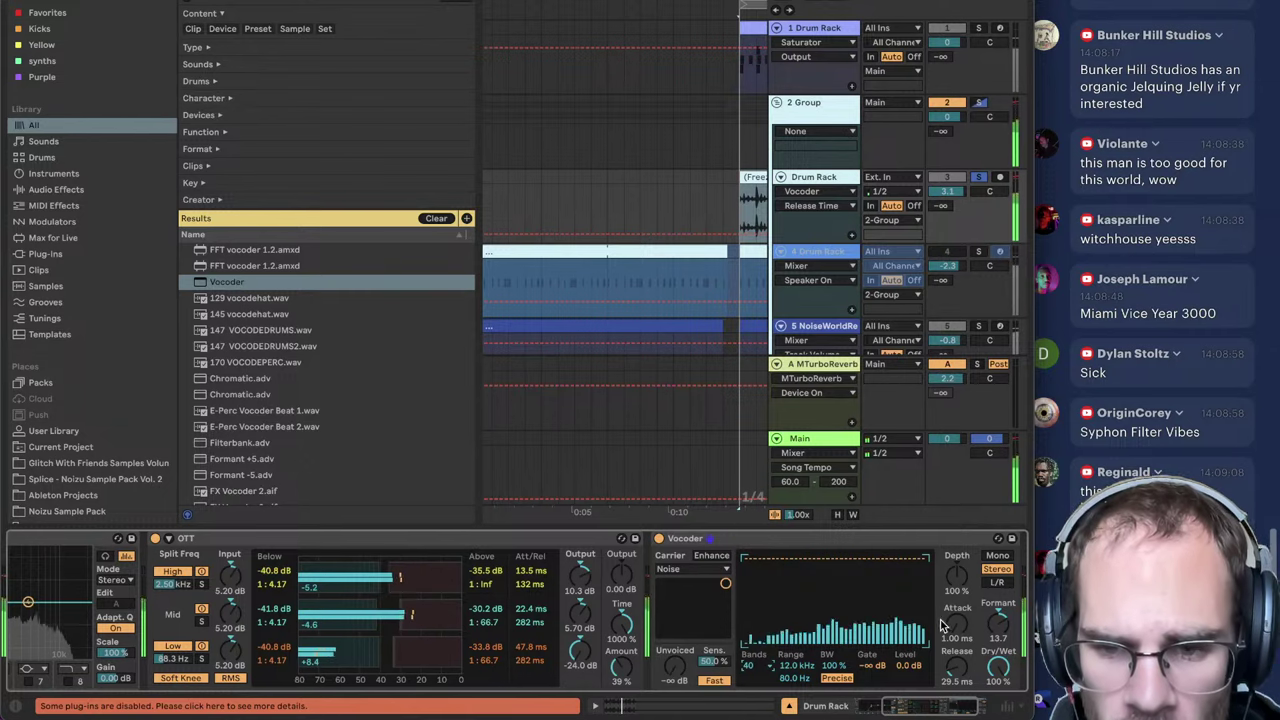
pyautogui.click(872, 666)
pyautogui.moveTo(872, 666); pyautogui.dragTo(872, 632)
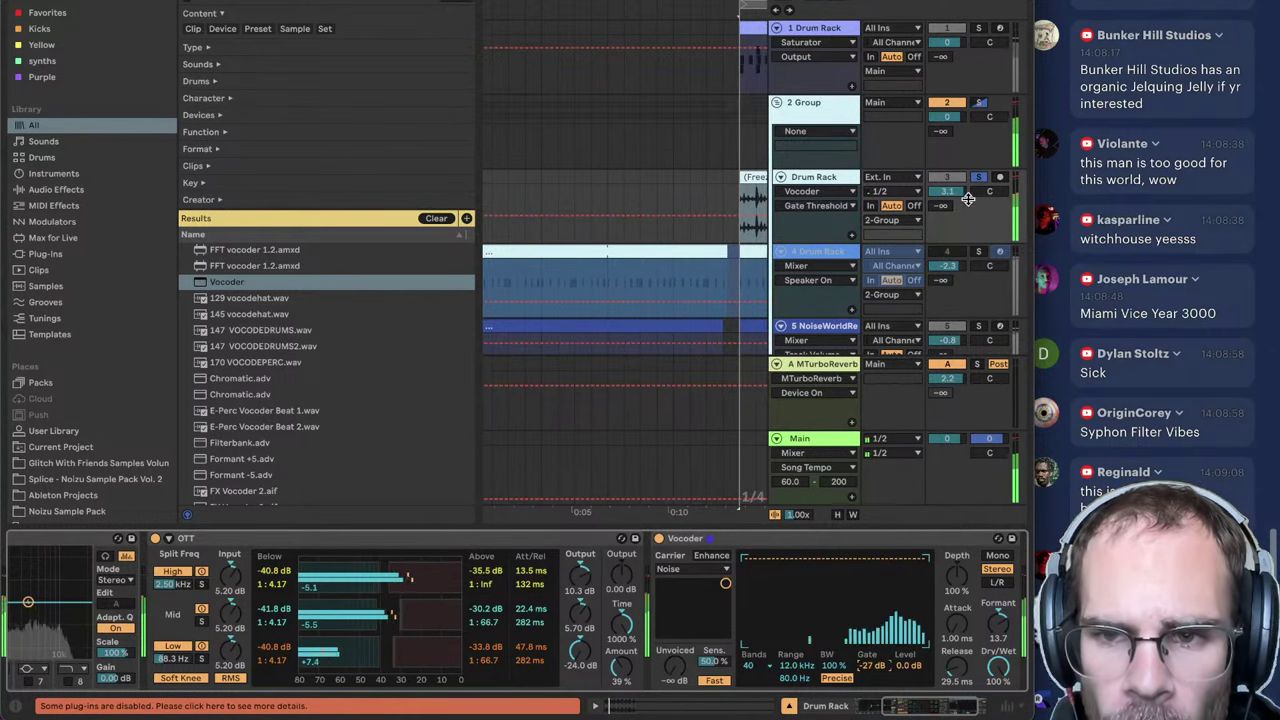
# Step: Unsolo the flattened Drum Rack track and delete its Vocoder
pyautogui.click(978, 179)
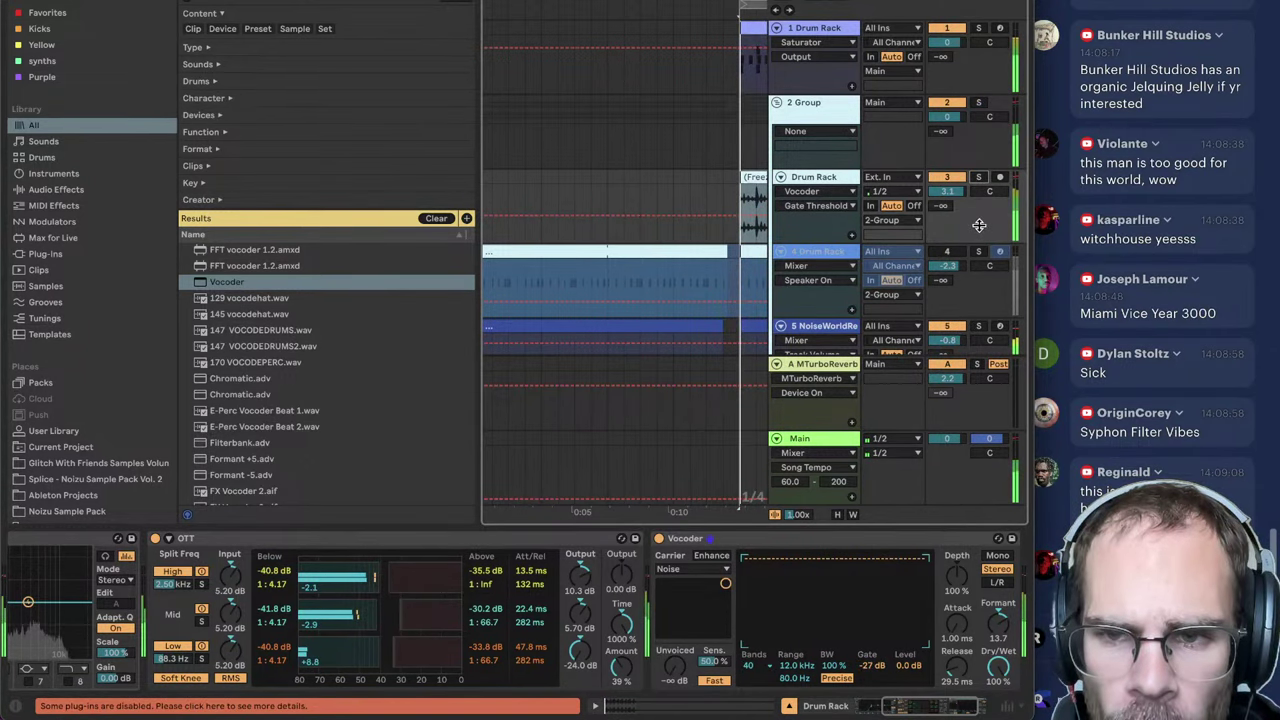
pyautogui.click(682, 538)
pyautogui.press('Delete')
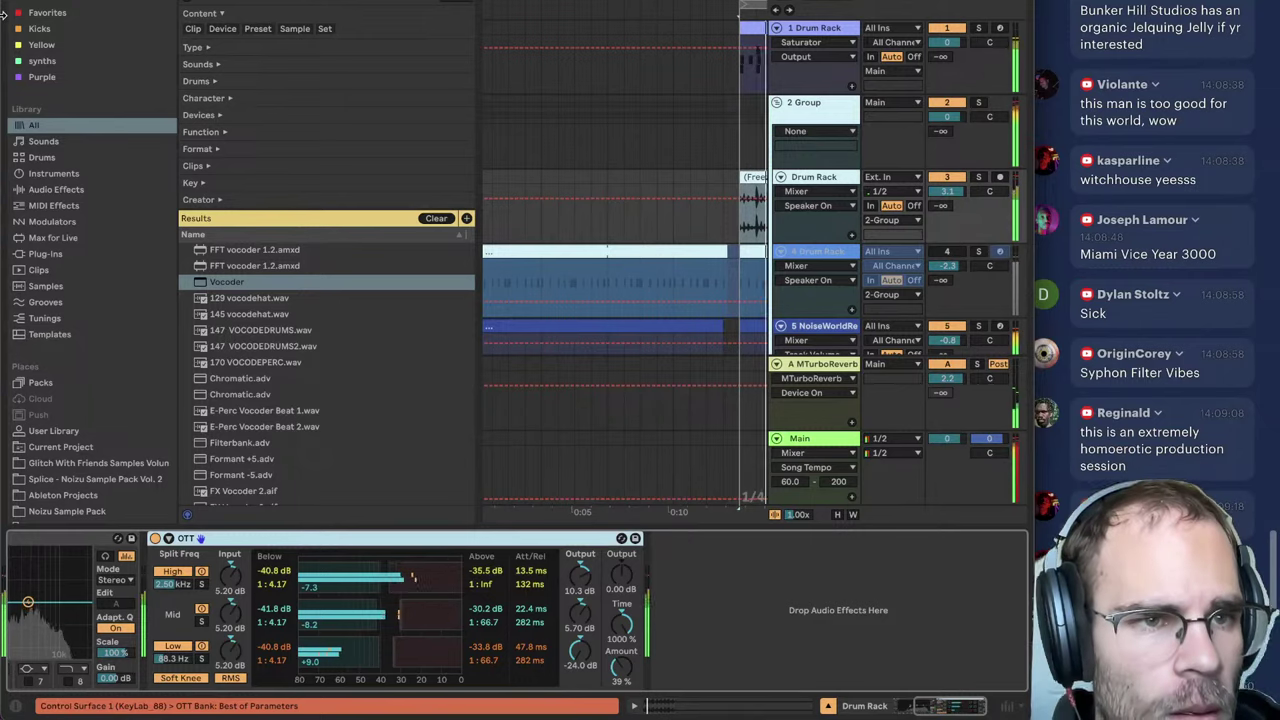
# Step: Hide the browser and lower the flattened Drum Rack track's volume to 2.0 dB
pyautogui.press('super+alt+b')
pyautogui.moveTo(948, 191); pyautogui.dragTo(949, 201)
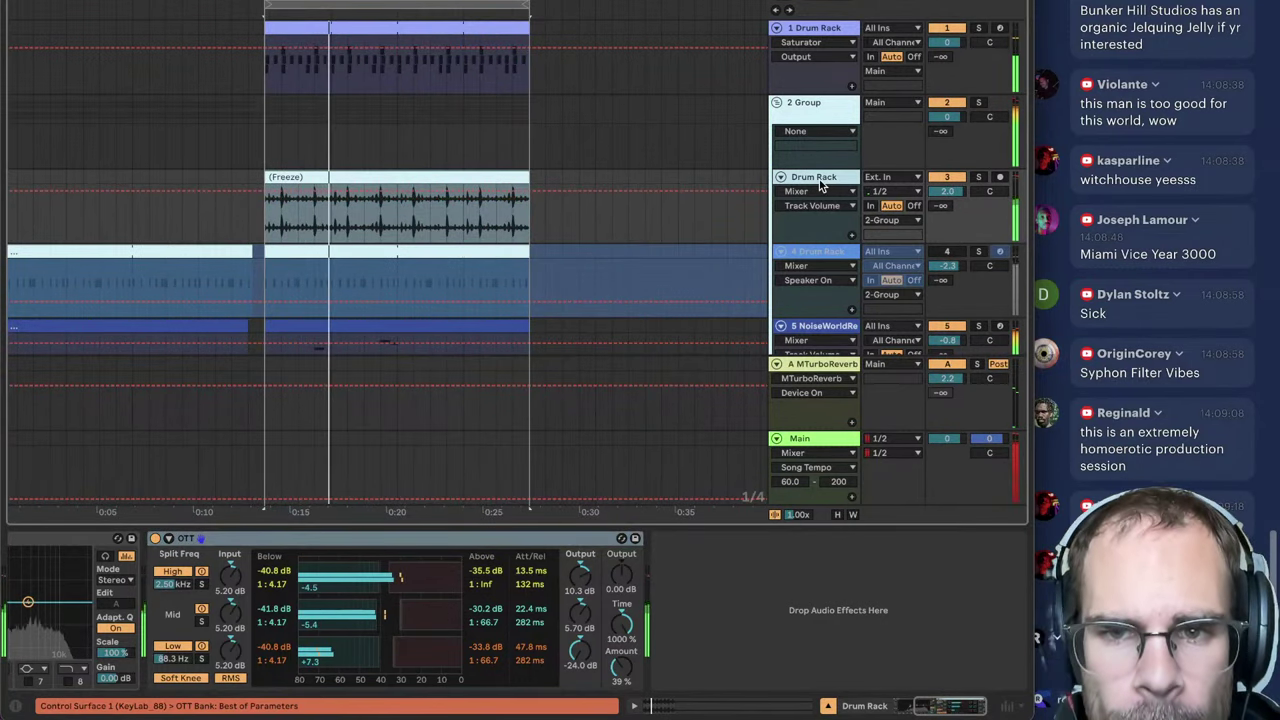
# Step: Open the device chain of track 1 Drum Rack to inspect its clap sample and Saturator
pyautogui.scroll(-5, 817, 186)
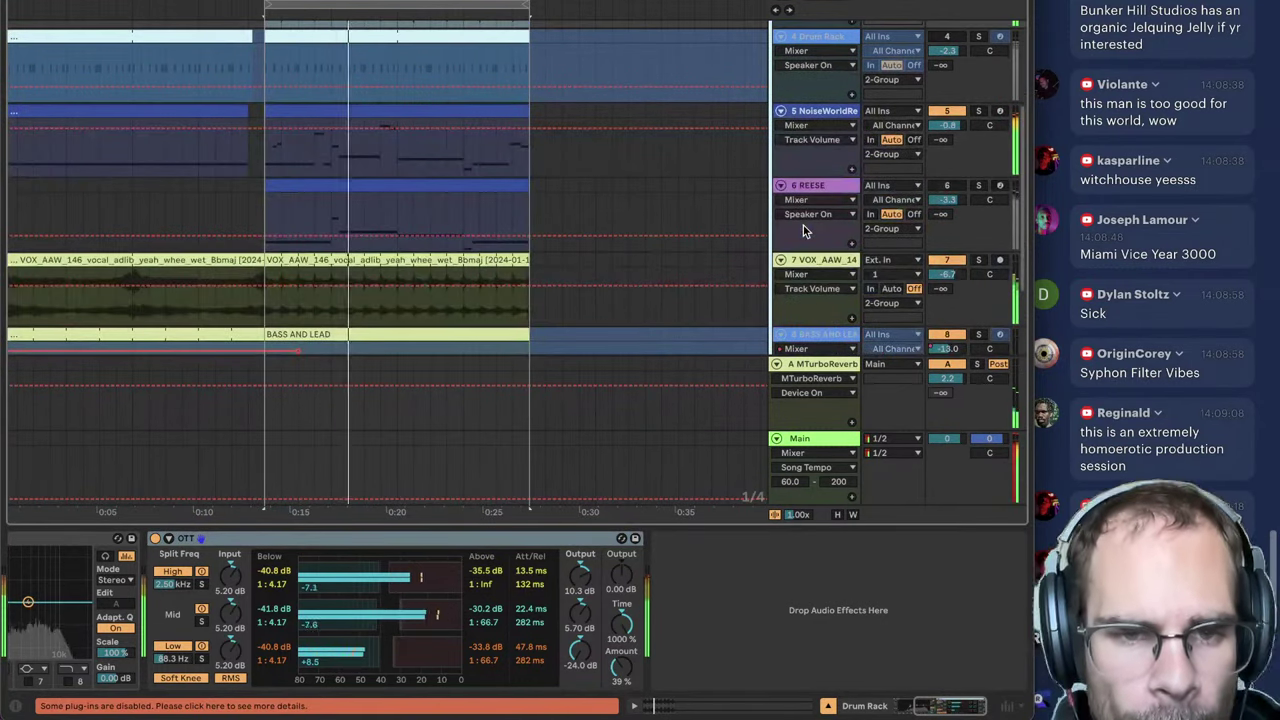
pyautogui.click(828, 706)
pyautogui.scroll(3, 807, 126)
pyautogui.doubleClick(814, 28)
pyautogui.hscroll(-3, 345, 590)
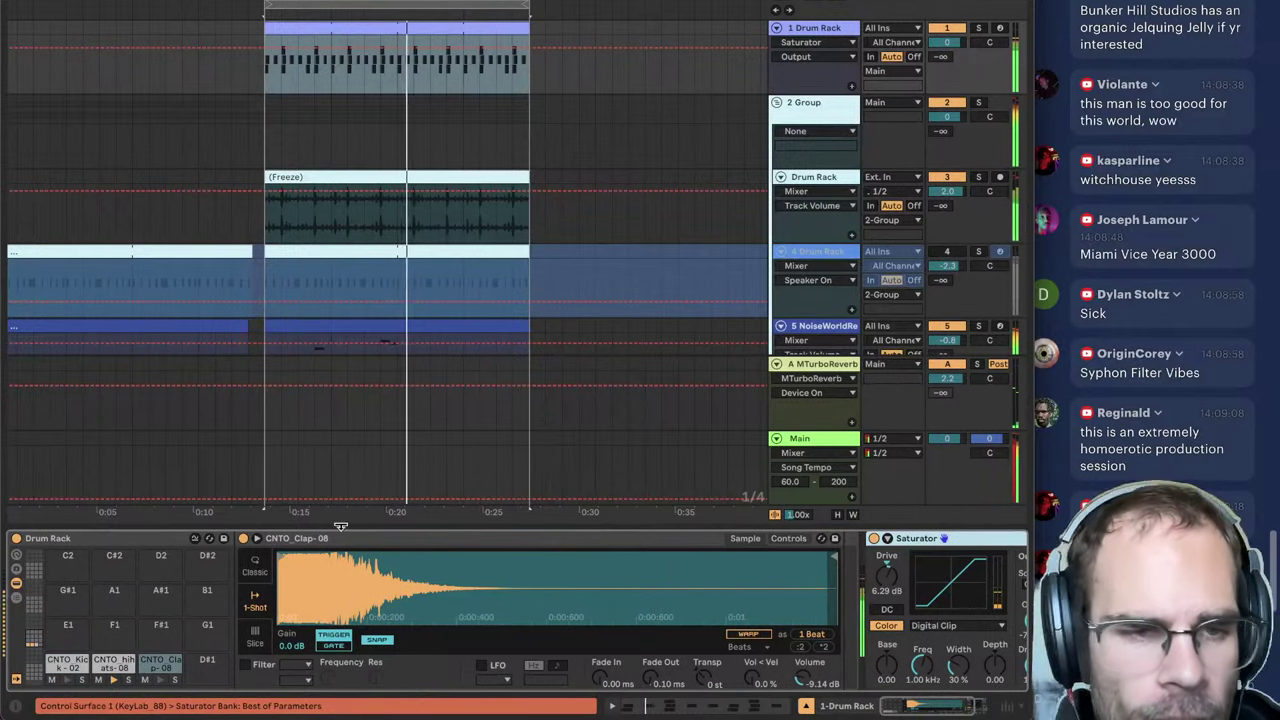
# Step: Lower the NoiseWorldReese track to -2.8 dB, add the [eliderp] - phat v3.1 rack after Utility with amnt at 48, and hide the browser
pyautogui.scroll(-3, 744, 351)
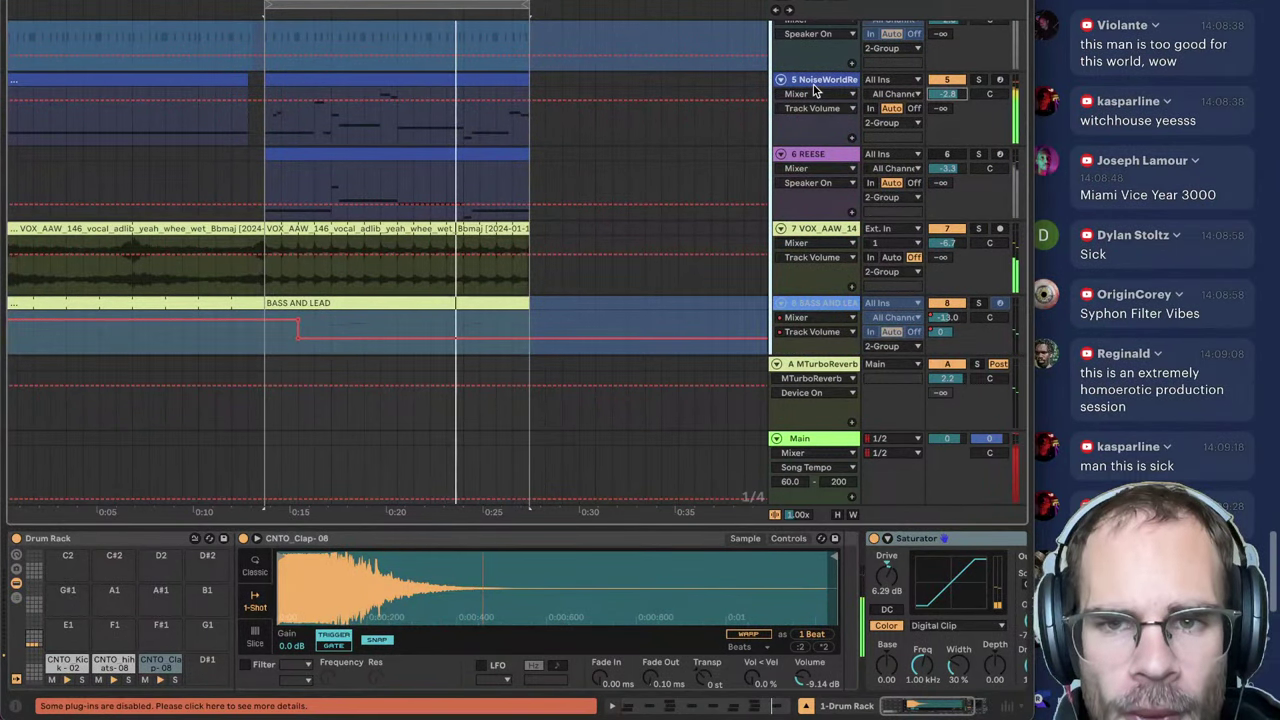
pyautogui.click(814, 88)
pyautogui.hscroll(5, 960, 615)
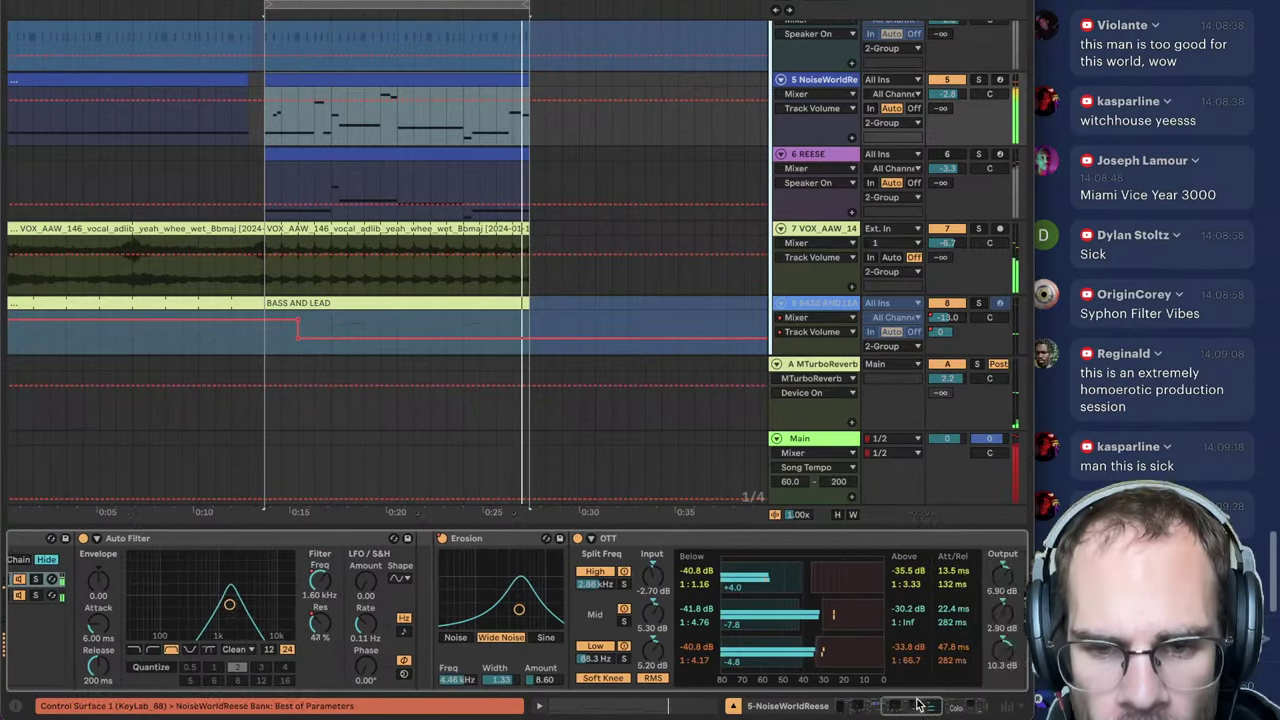
pyautogui.hscroll(3, 960, 615)
pyautogui.hotkey('ctrl', 'alt', 'b')
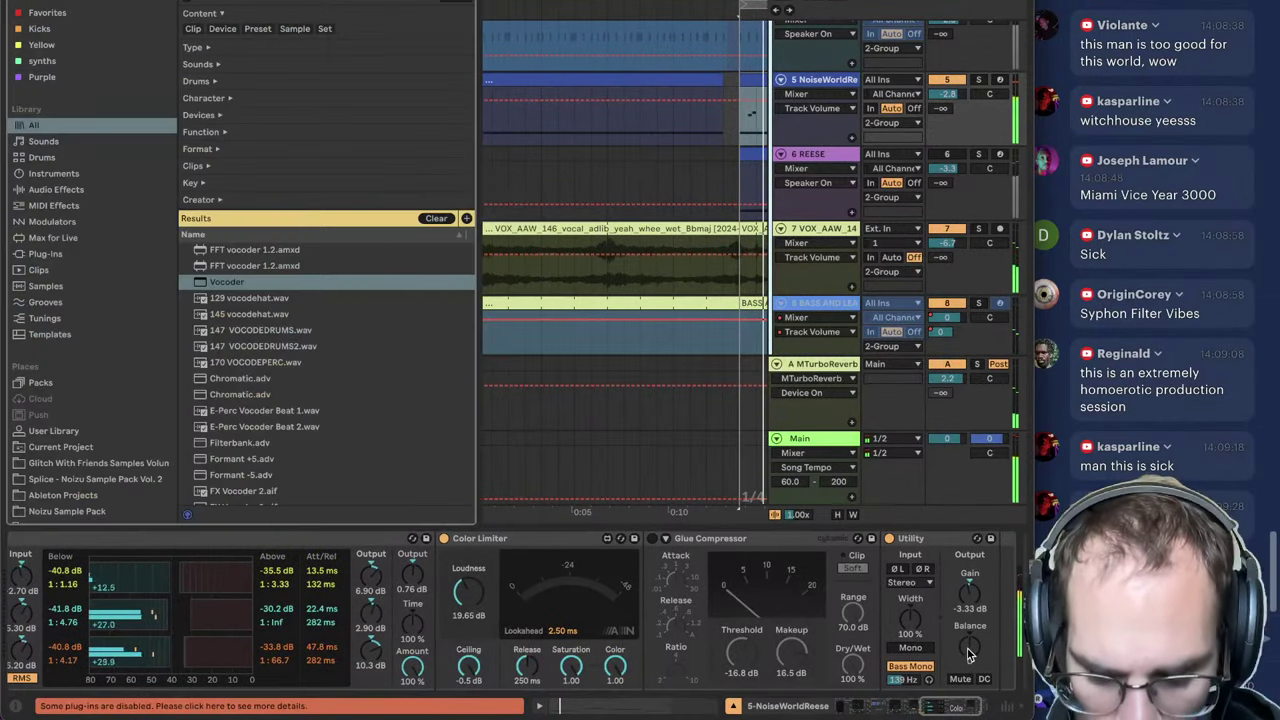
pyautogui.doubleClick(290, 298)
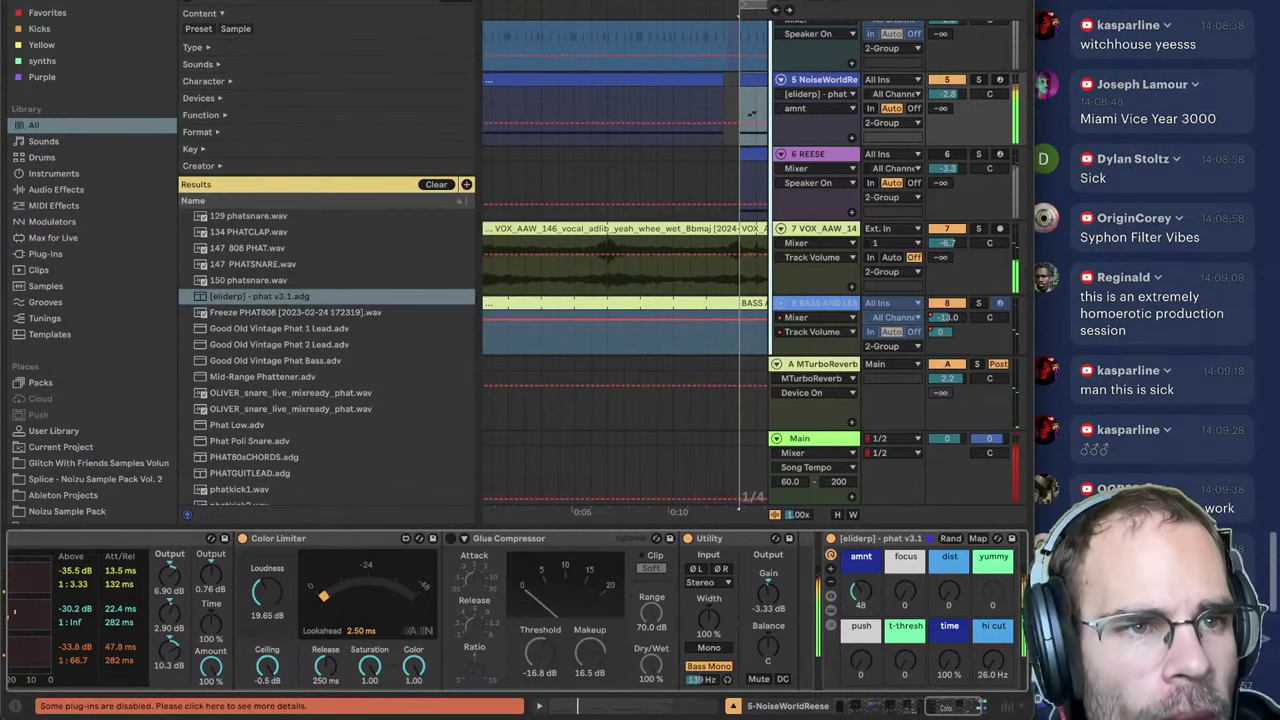
pyautogui.press('super+alt+b')
# Step: Raise the Wavetable track's volume to -2.2 dB and set its OTT amount to 38 %
pyautogui.scroll(2, 374, 228)
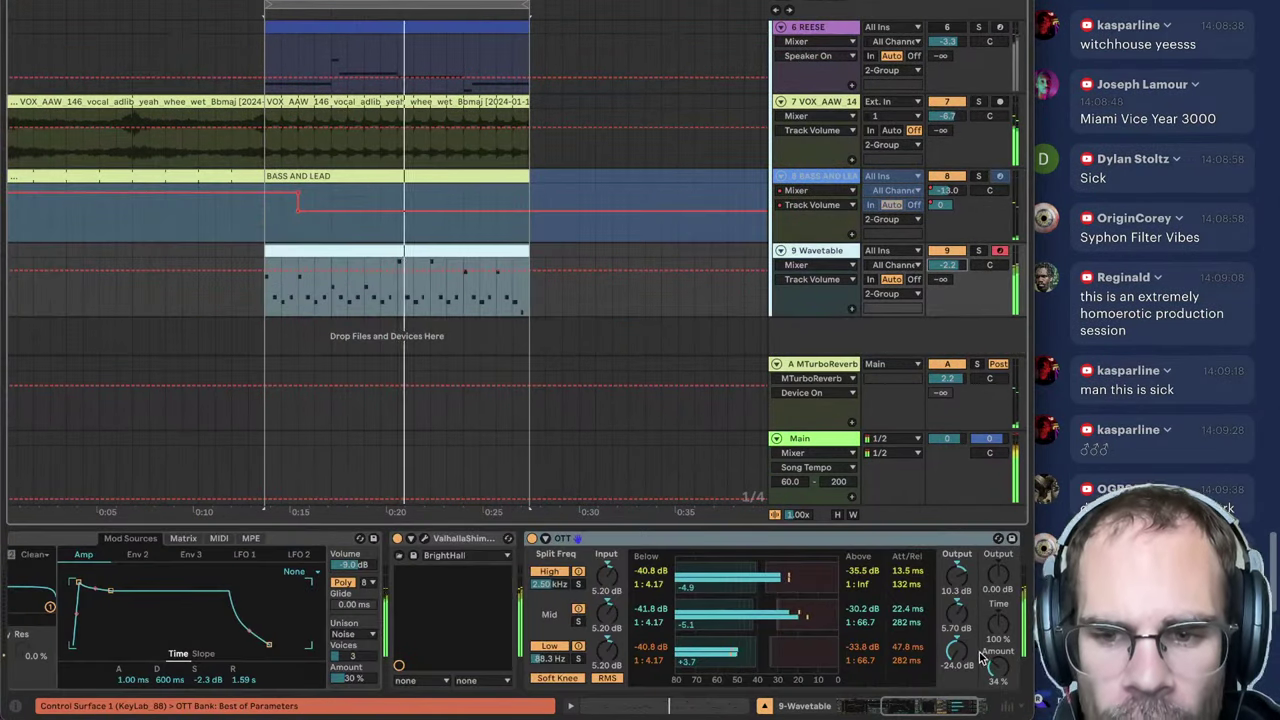
pyautogui.click(1003, 672)
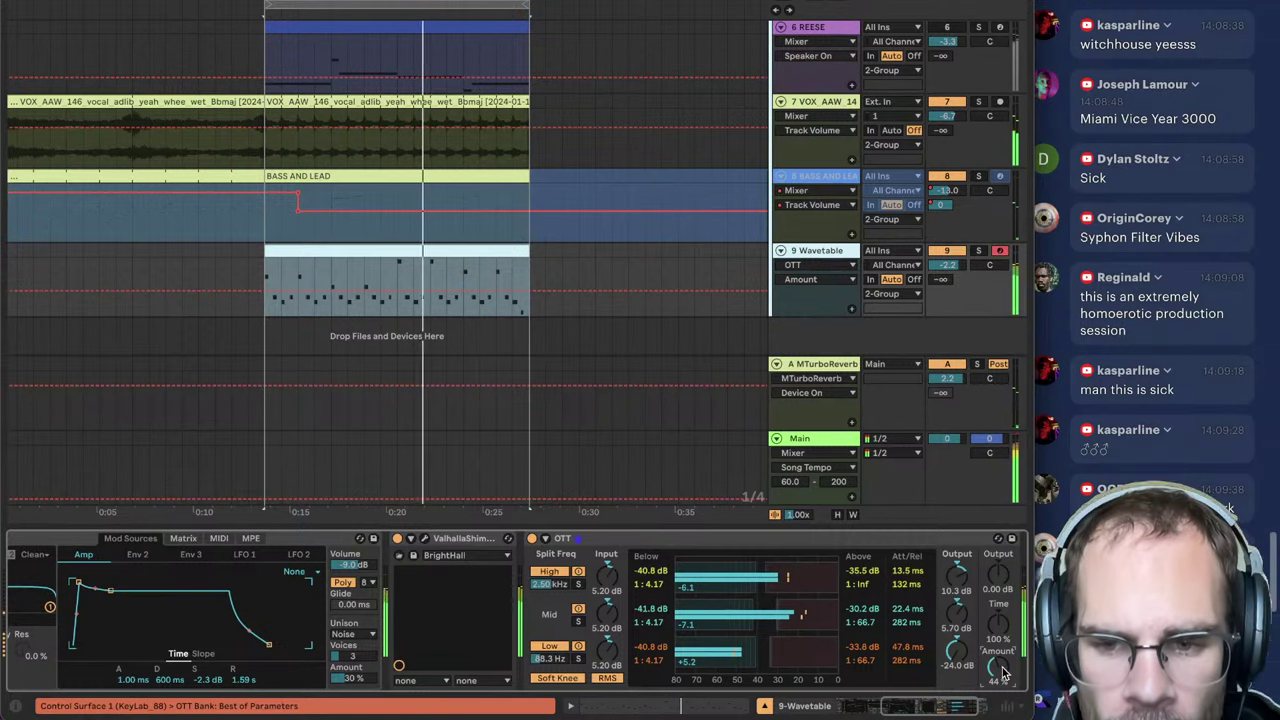
pyautogui.moveTo(1003, 672); pyautogui.dragTo(1003, 680)
pyautogui.scroll(4, 837, 331)
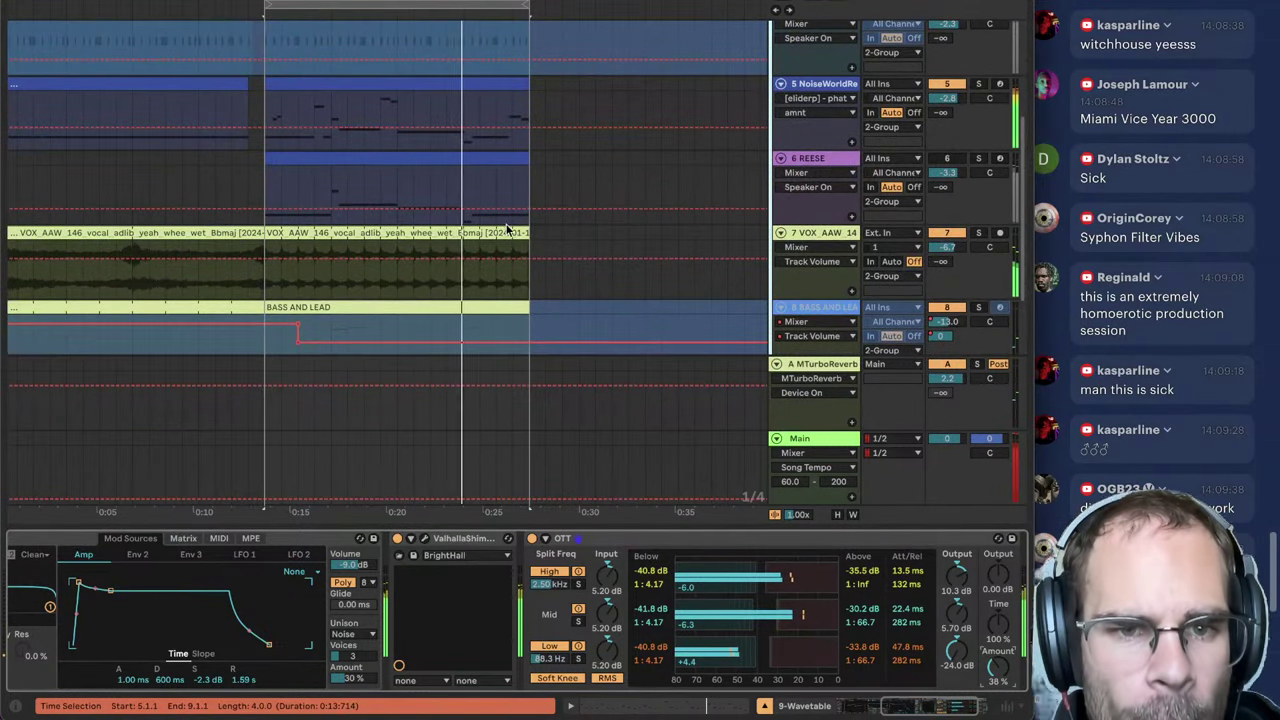
# Step: Swap the hi-hat pad's sample in the first Drum Rack track for CNTO_hihats- 10.wav from the Canoto - LOST FILES pack
pyautogui.click(507, 229)
pyautogui.scroll(5, 490, 238)
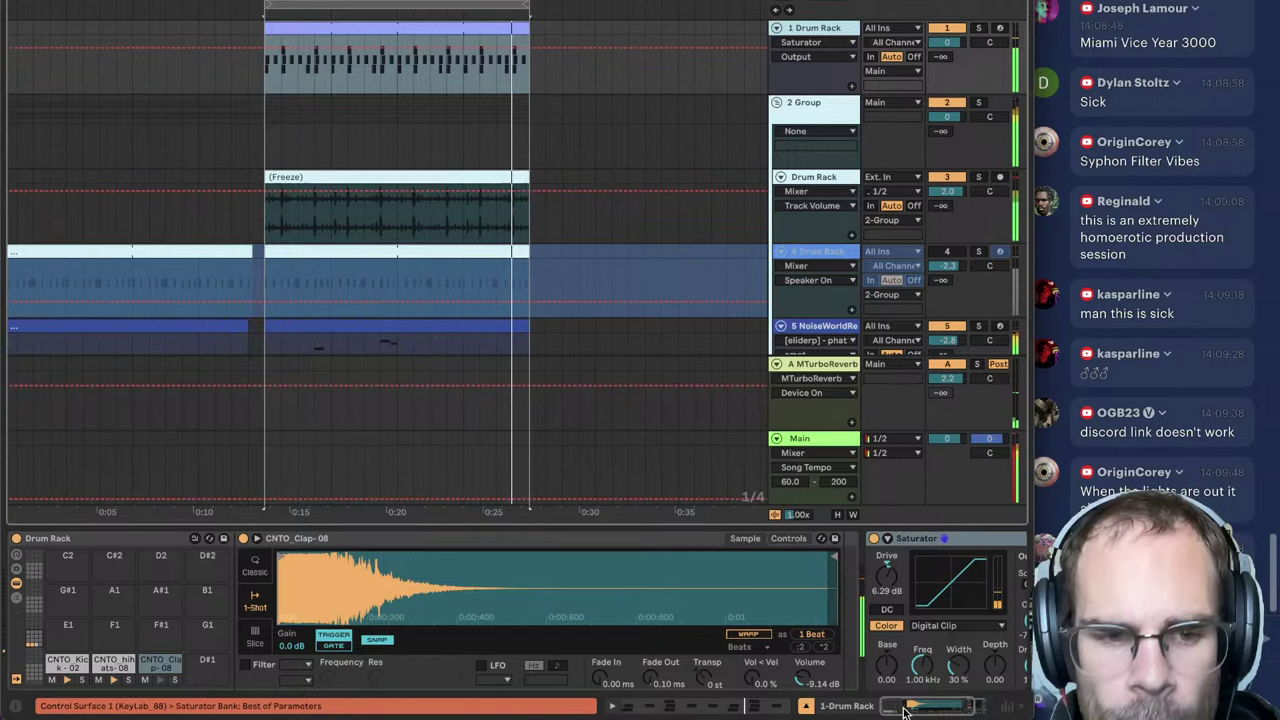
pyautogui.press('super+f')
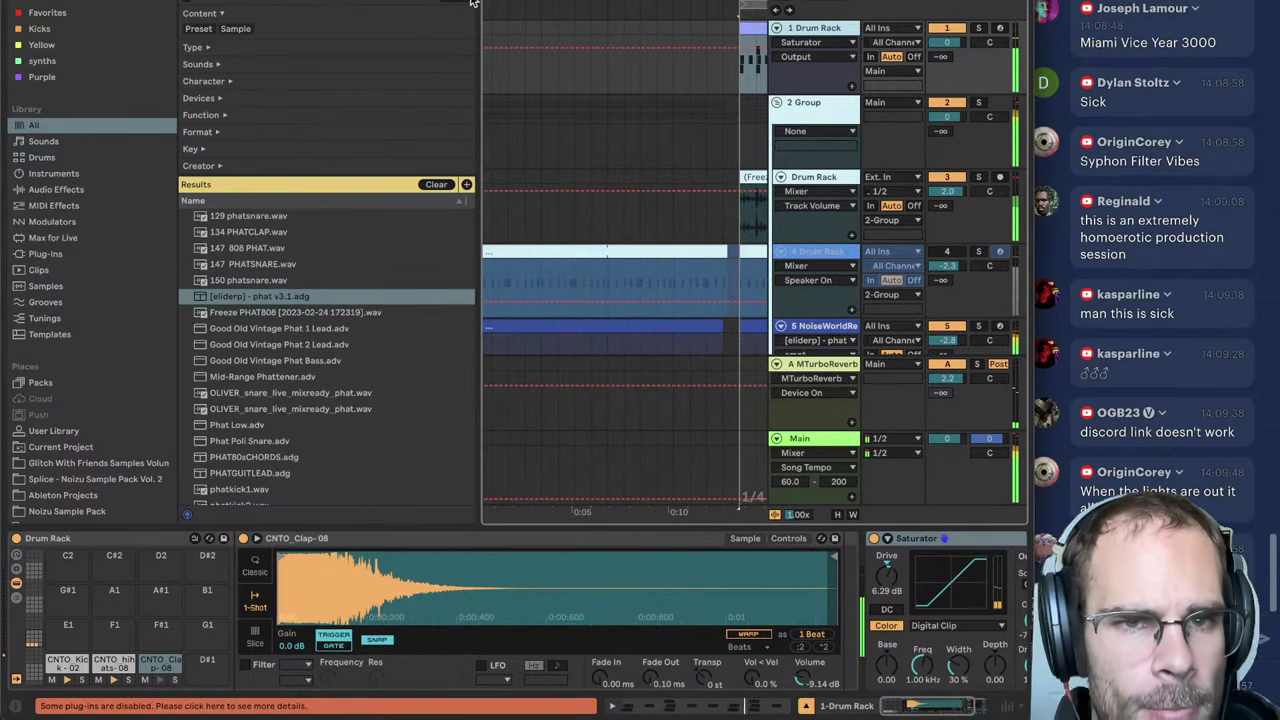
pyautogui.click(471, 2)
pyautogui.scroll(-5, 88, 295)
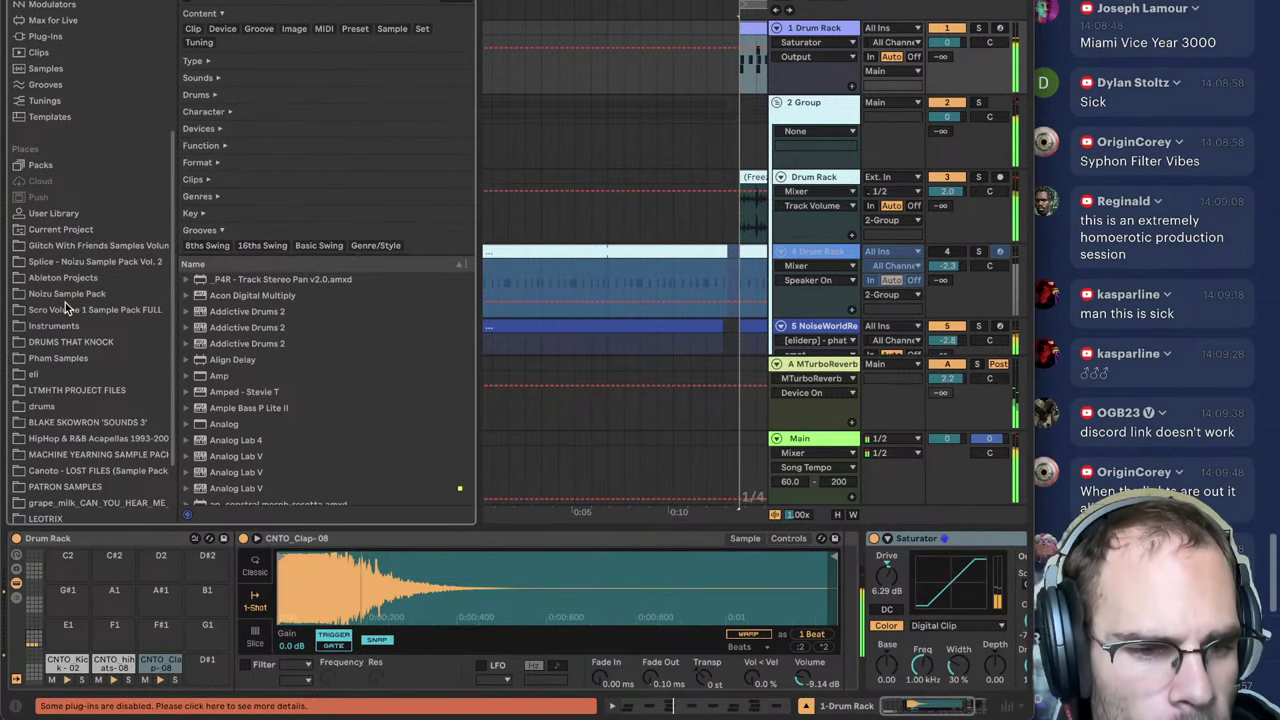
pyautogui.click(113, 665)
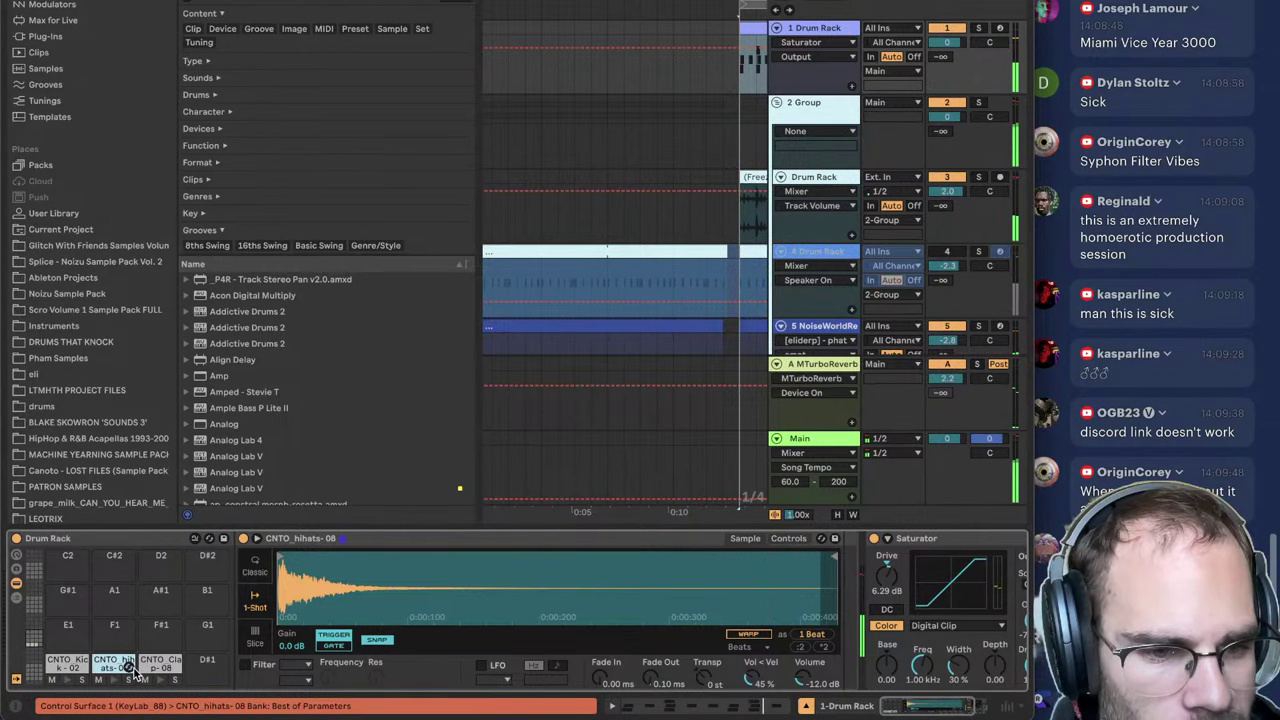
pyautogui.click(129, 667)
pyautogui.doubleClick(306, 384)
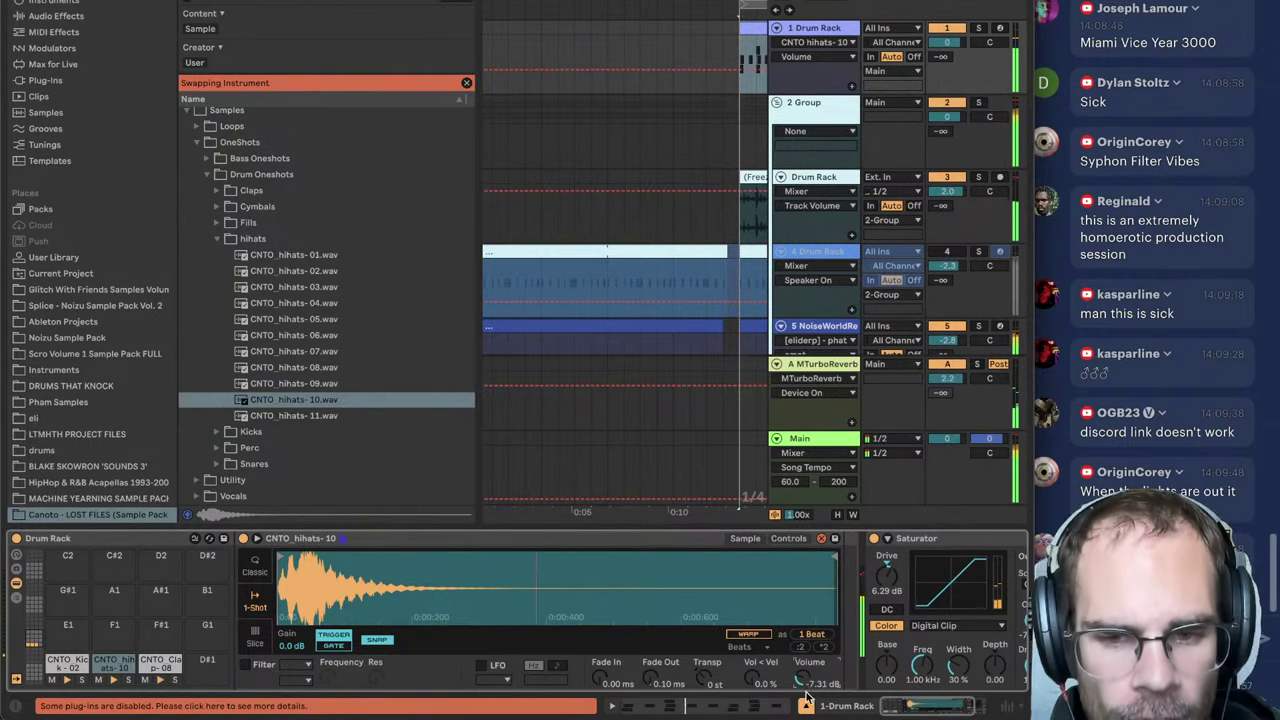
pyautogui.click(160, 664)
pyautogui.press('q')
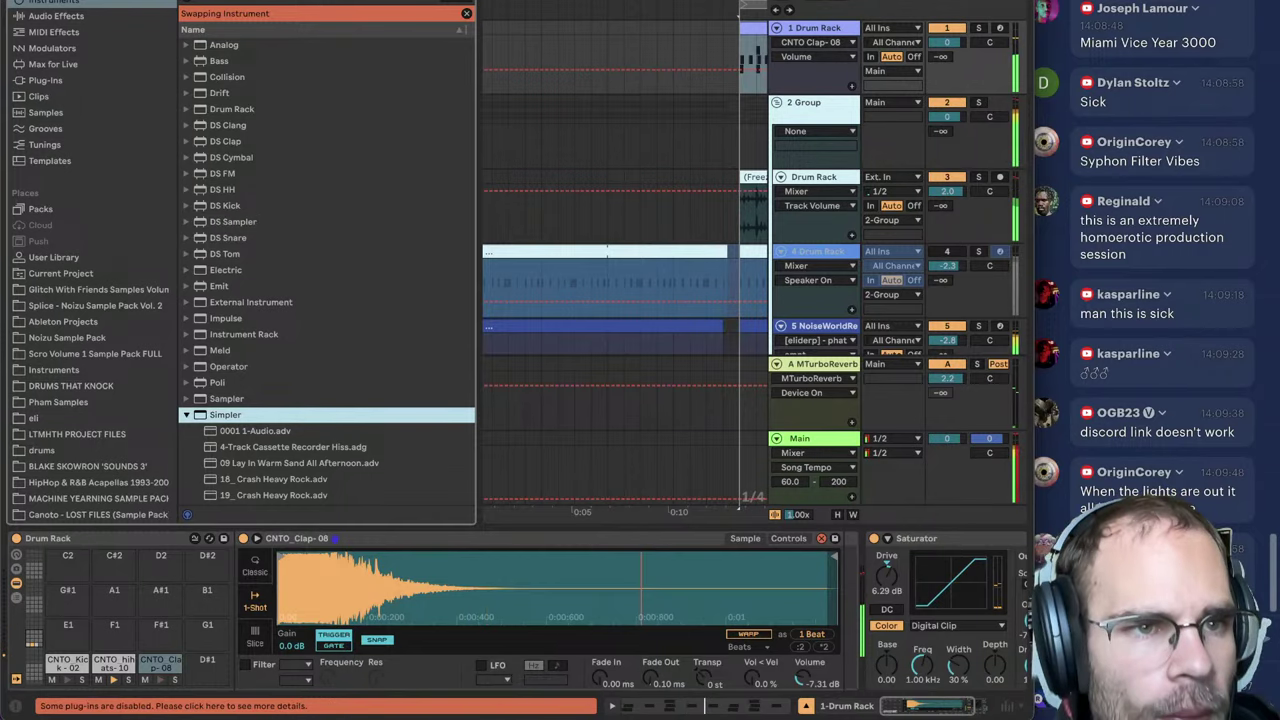
pyautogui.press('alt+super+b')
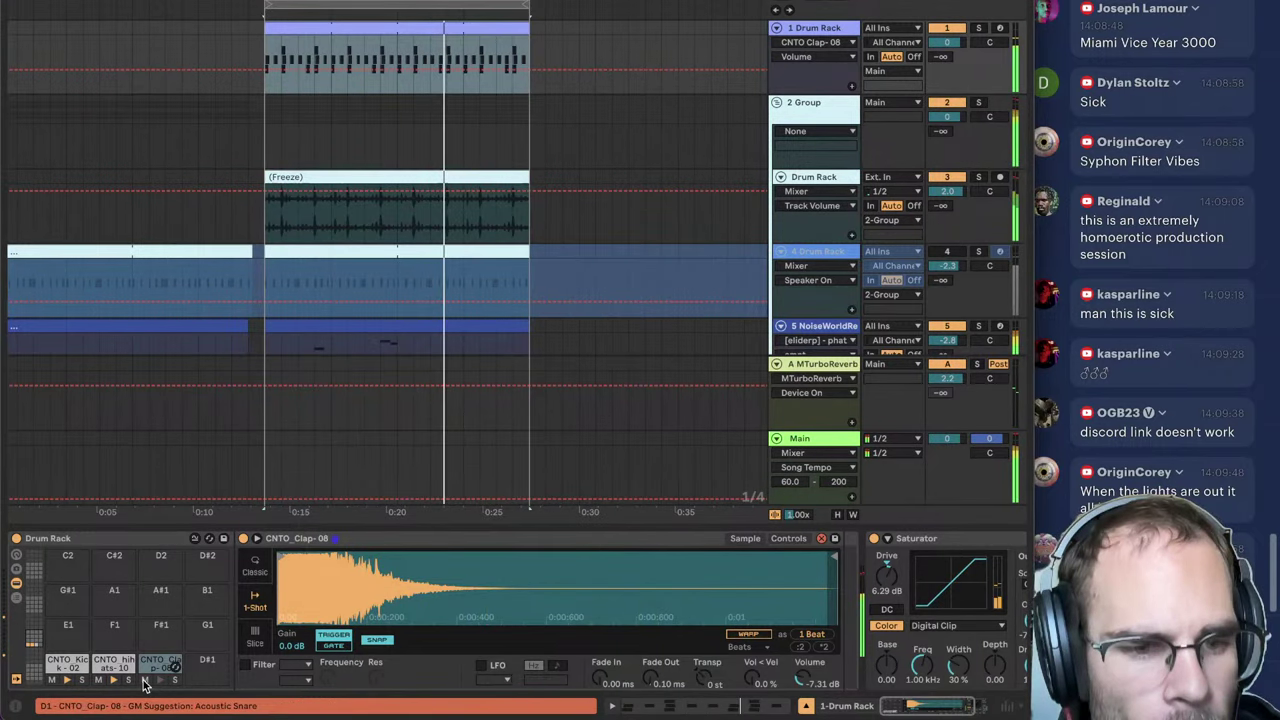
# Step: Replace the Drum Rack's hi-hat pad sample with CNTO_Cymbal- 02.wav from the Cymbals folder, then hide the browser
pyautogui.click(129, 667)
pyautogui.click(217, 403)
pyautogui.click(217, 372)
pyautogui.click(270, 390)
pyautogui.click(288, 403)
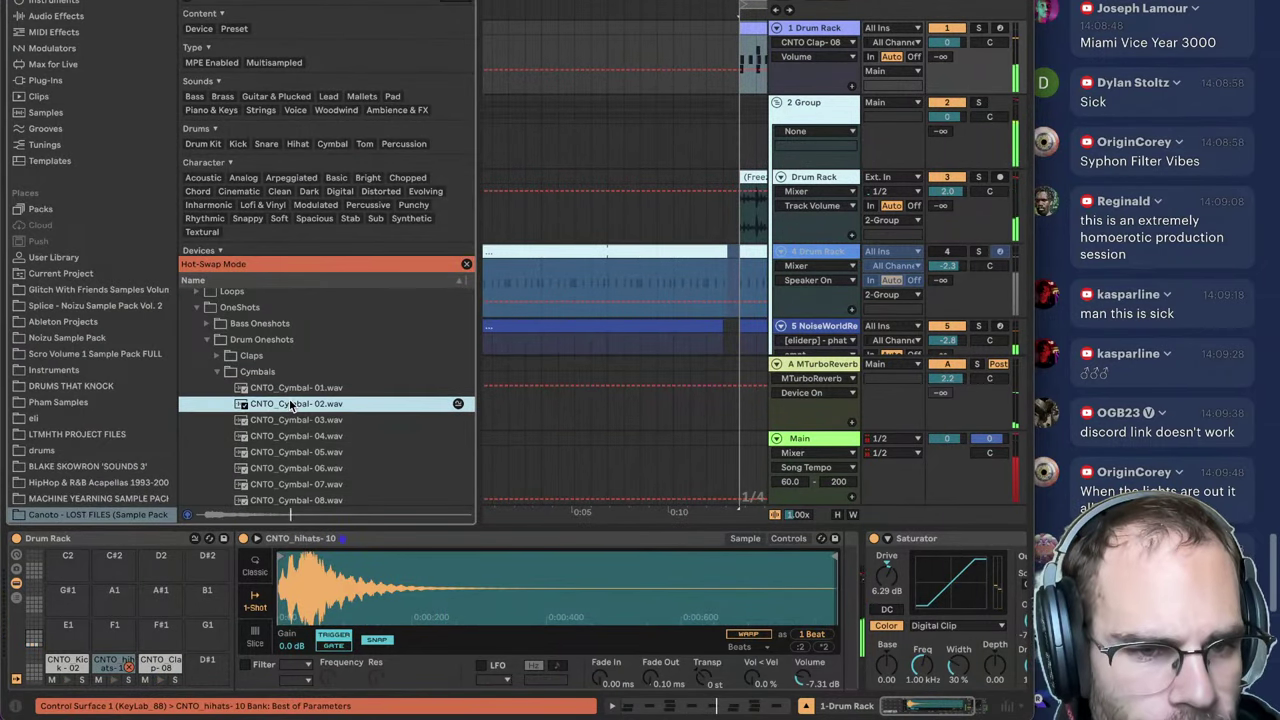
pyautogui.click(289, 390)
pyautogui.doubleClick(288, 404)
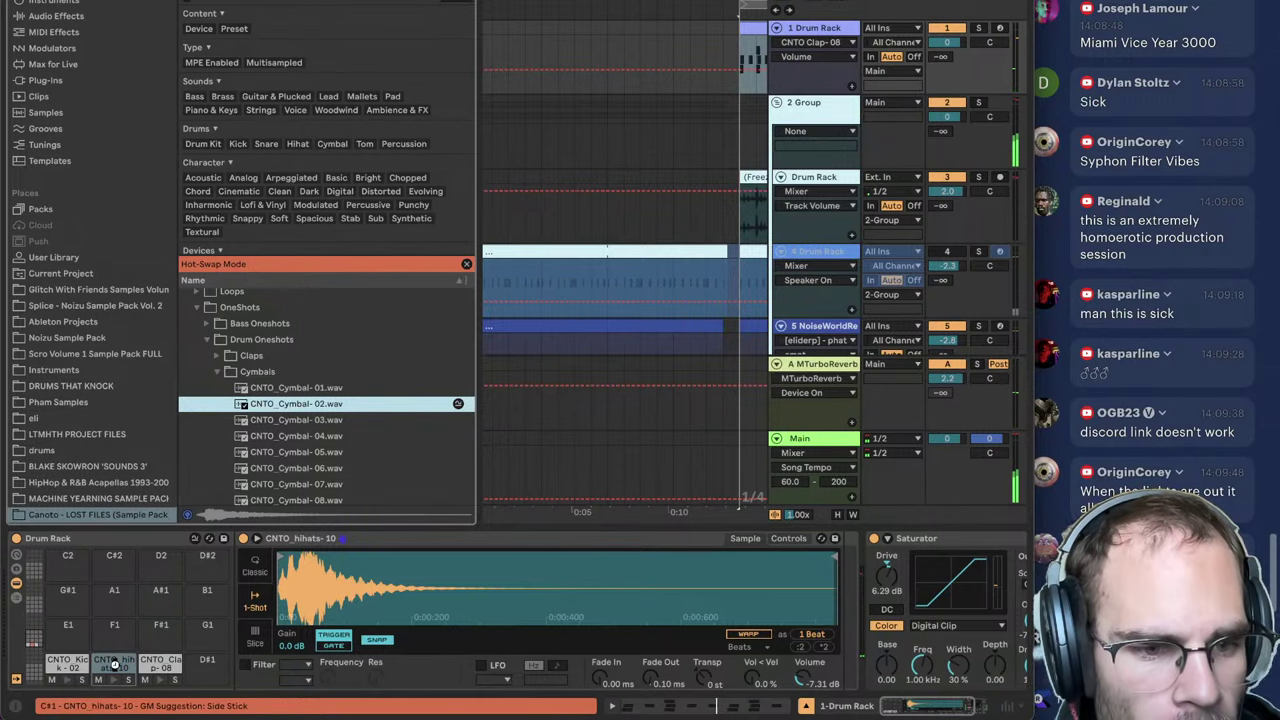
pyautogui.click(117, 667)
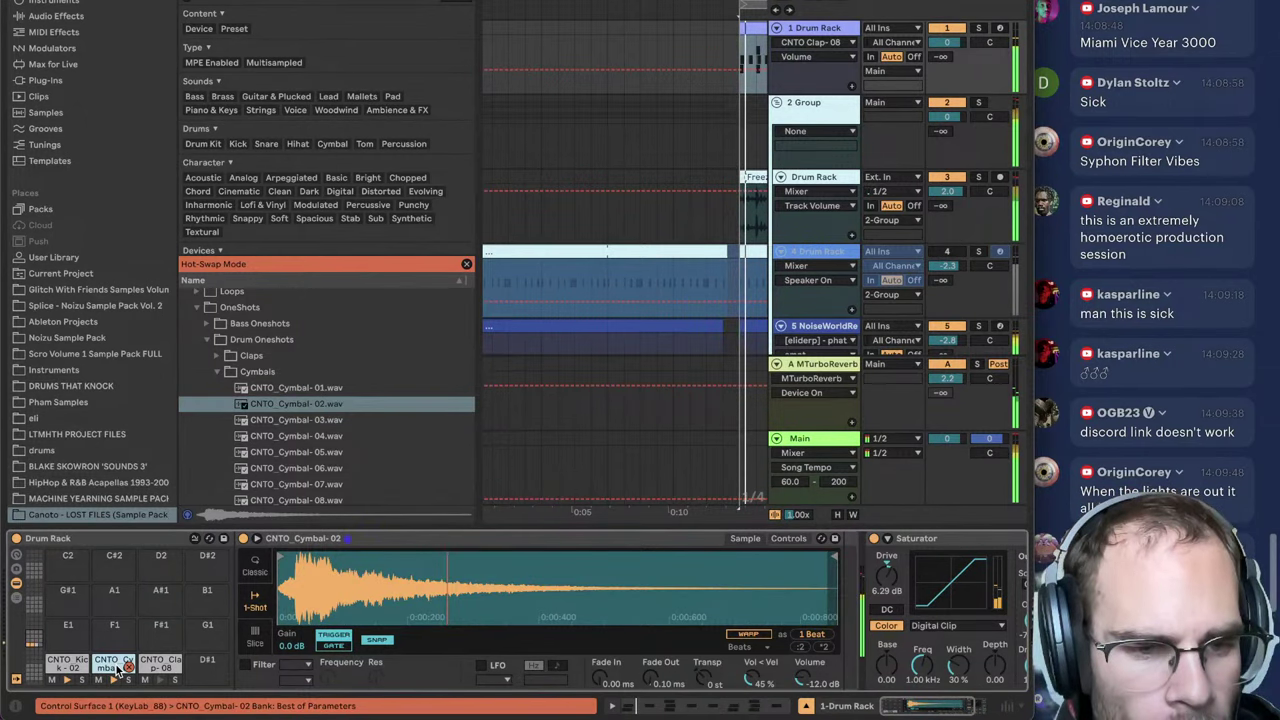
pyautogui.click(129, 667)
pyautogui.press('alt+super+b')
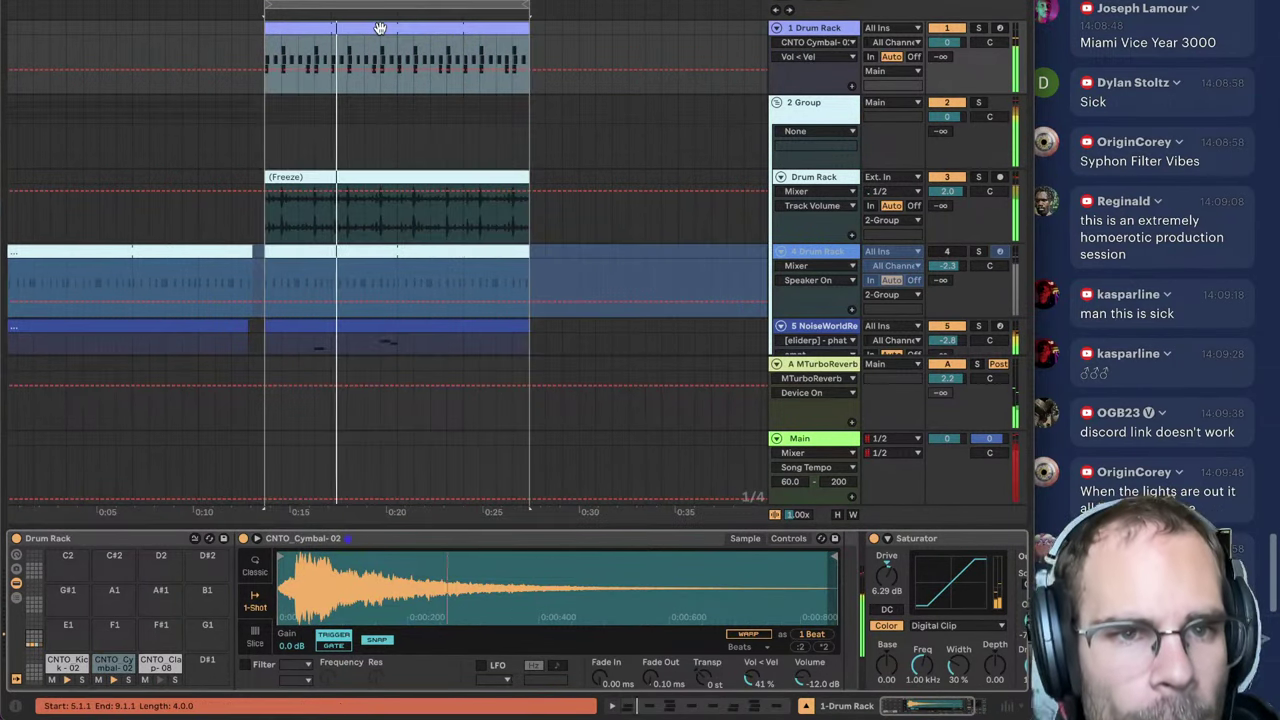
# Step: Quantize the CNTO_Cymbal- 02 notes in the first Drum Rack track's clip to the 1/16 grid
pyautogui.doubleClick(383, 28)
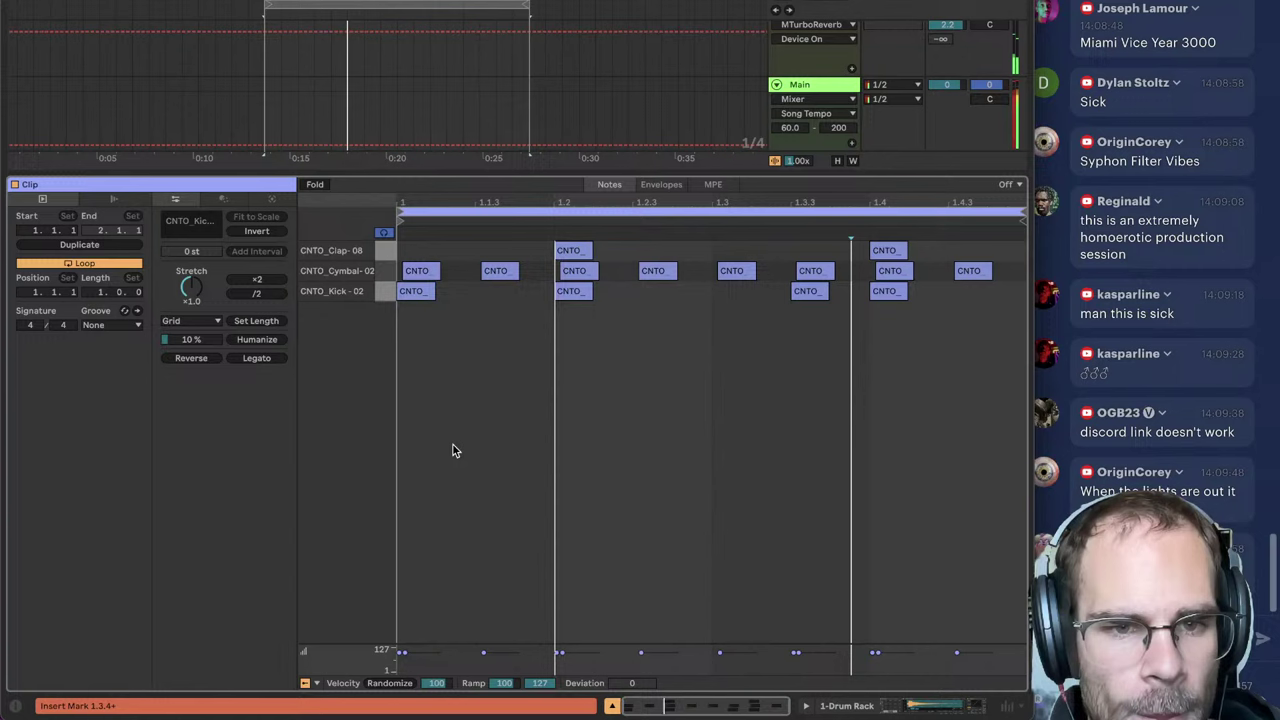
pyautogui.press('super+a')
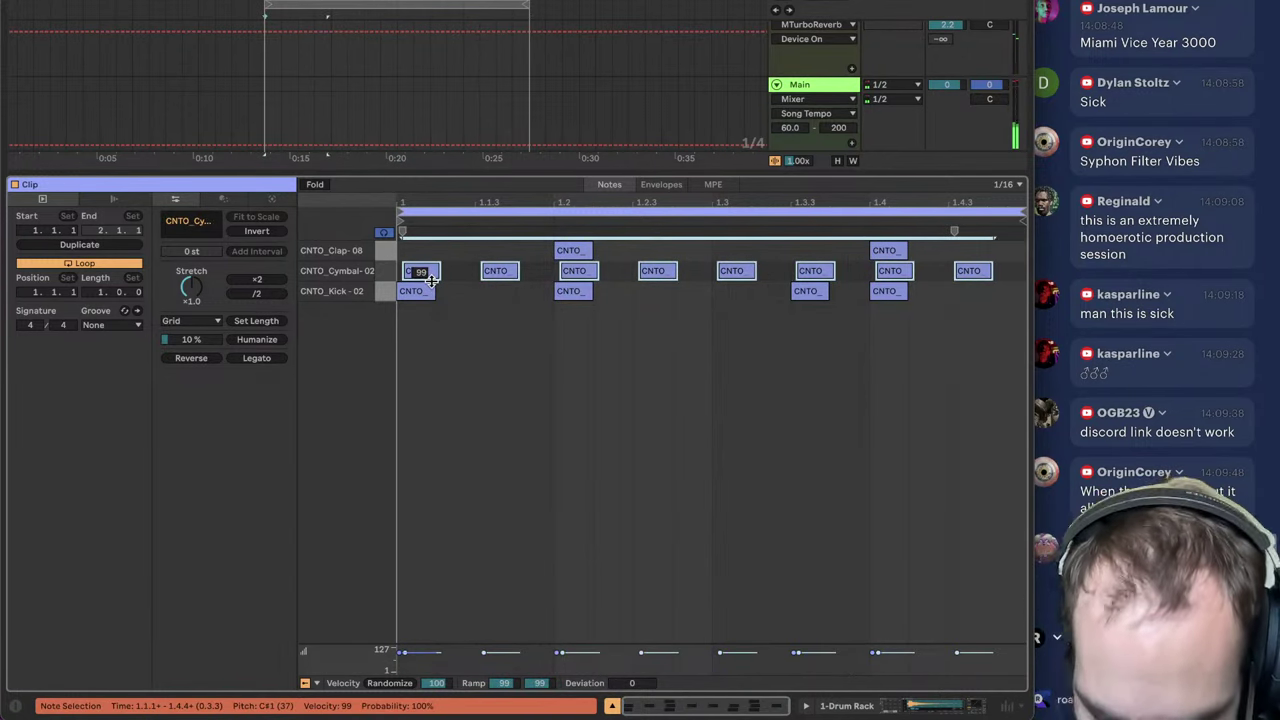
pyautogui.press('super+u')
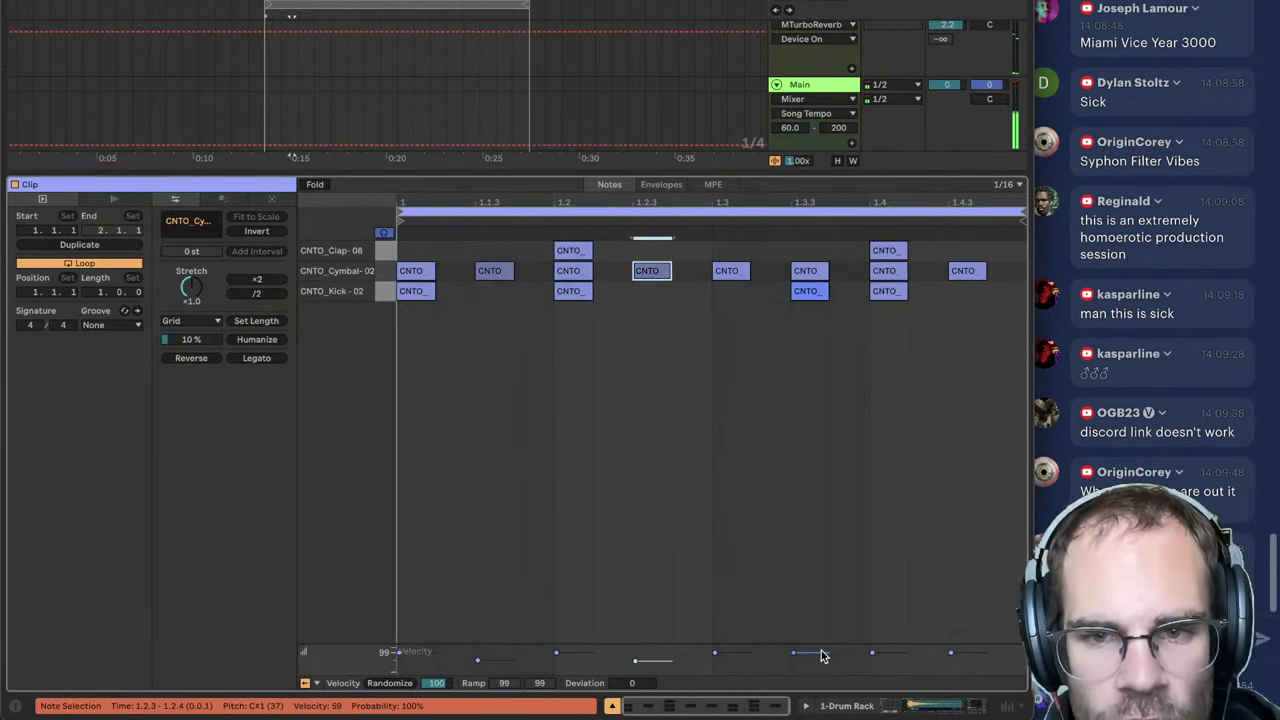
# Step: Lower the velocities of the remaining off-beat cymbal notes at 1.3.3 and 1.4.3, keeping the kick at its original velocity
pyautogui.moveTo(821, 652); pyautogui.dragTo(821, 658)
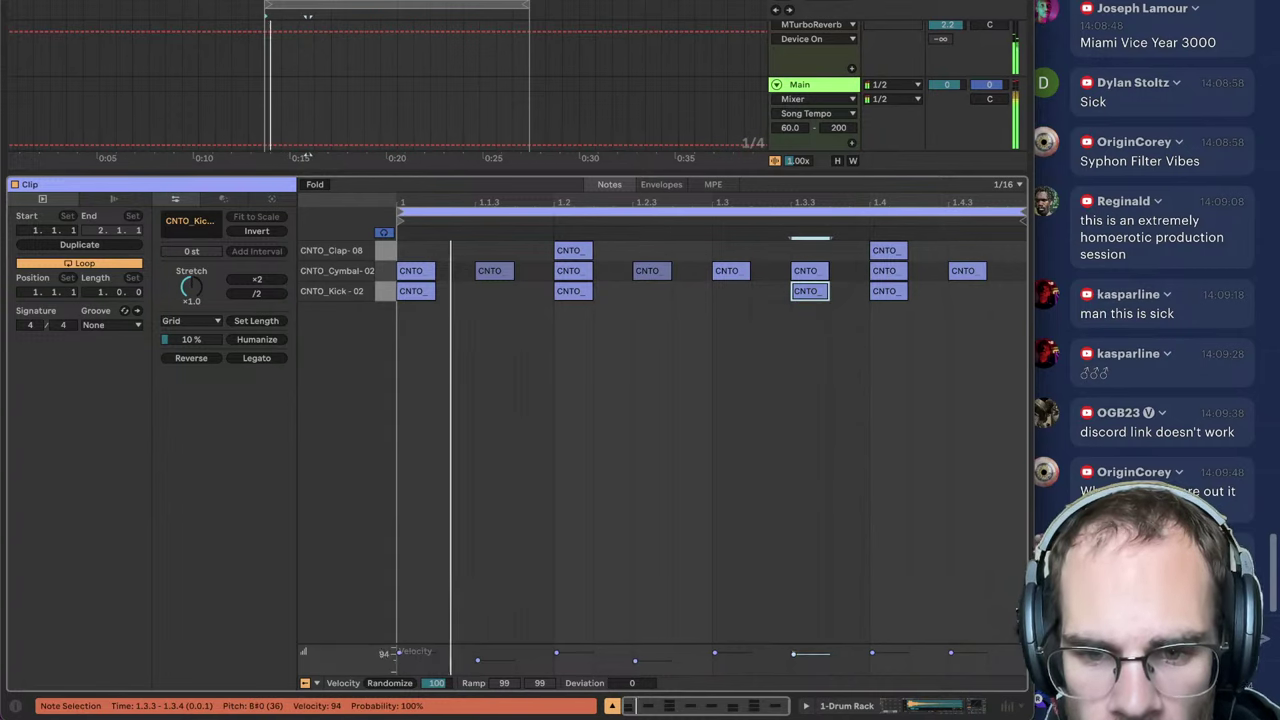
pyautogui.moveTo(808, 288); pyautogui.dragTo(810, 266)
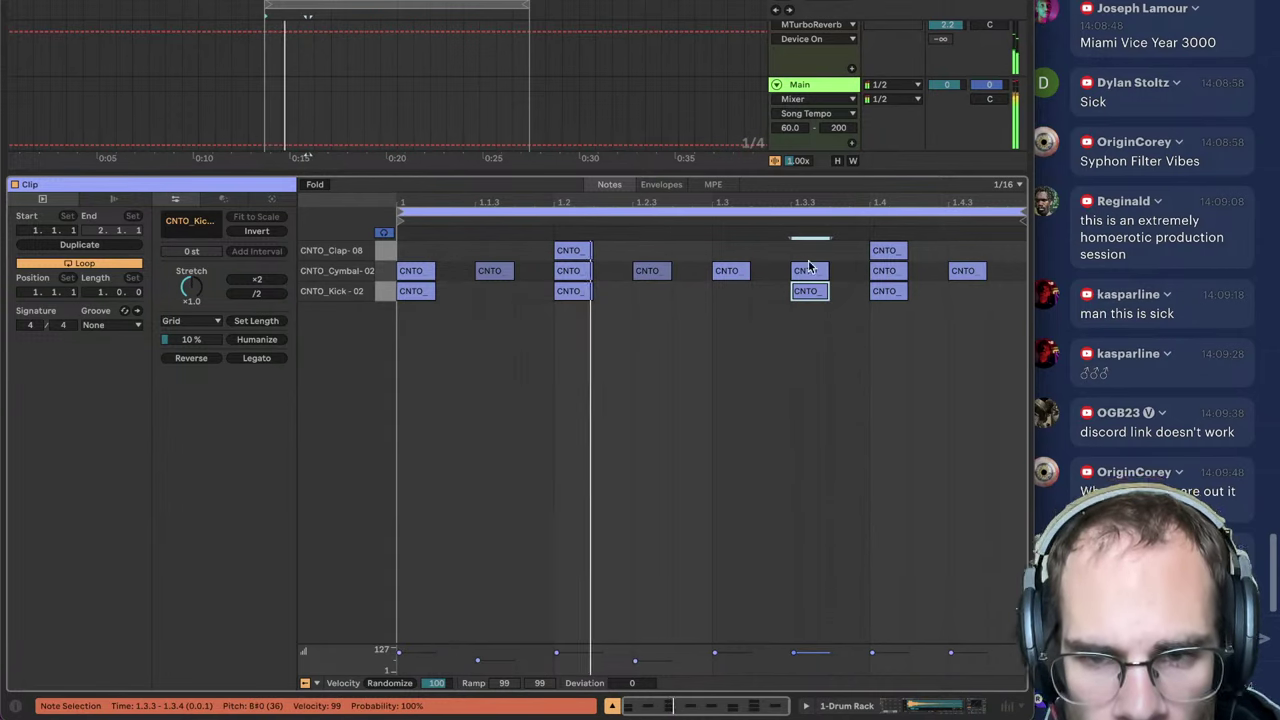
pyautogui.click(880, 512)
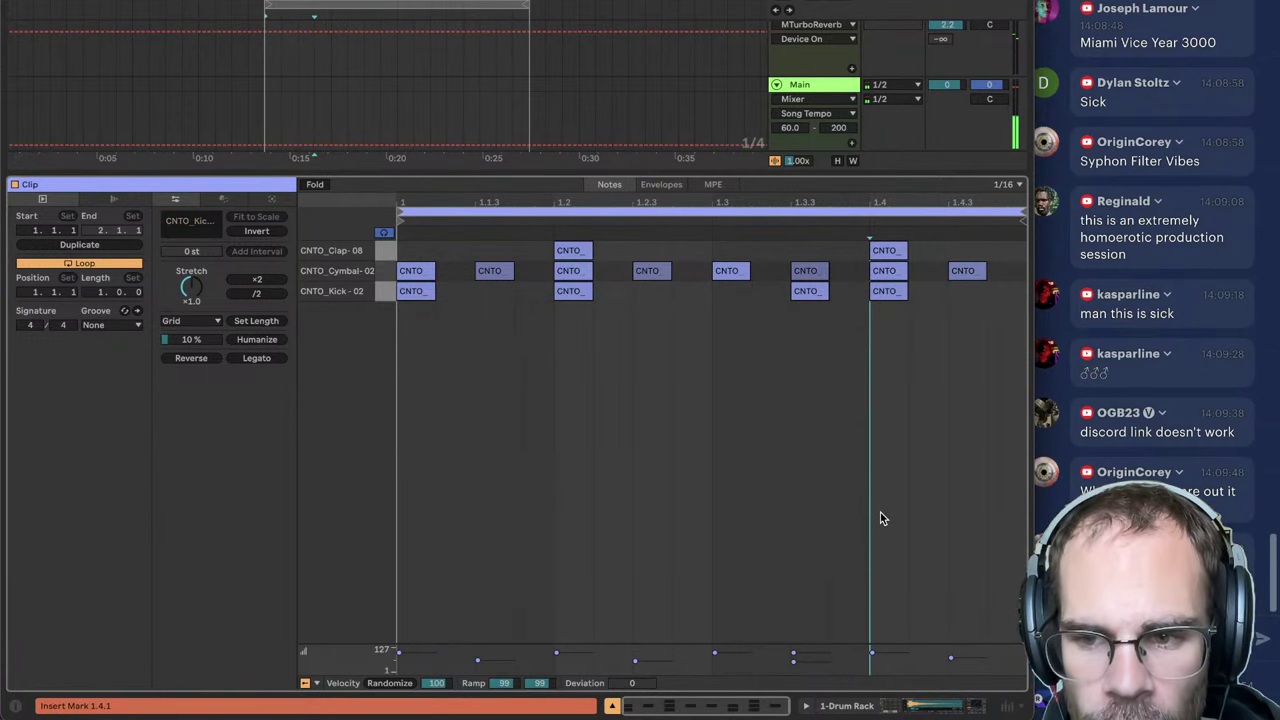
# Step: Set the first Drum Rack track's volume to 0.6 dB
pyautogui.click(941, 712)
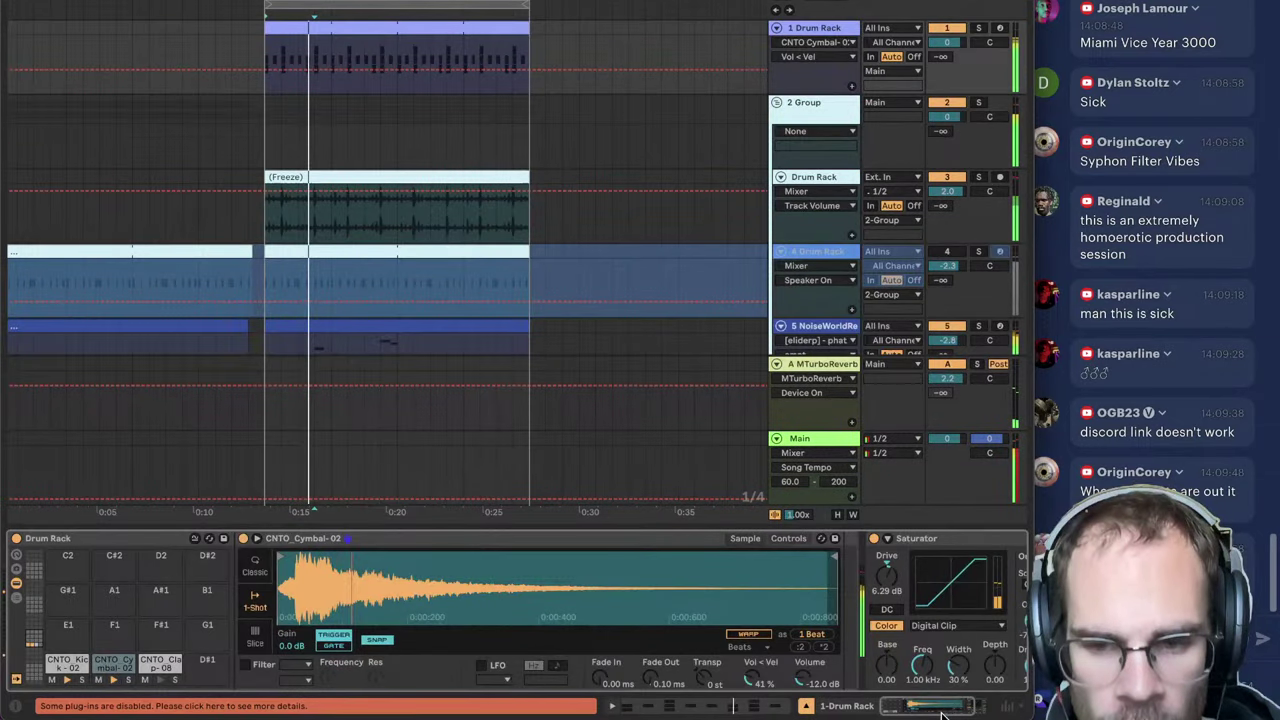
pyautogui.moveTo(946, 43); pyautogui.dragTo(946, 37)
# Step: Insert an audio track below the first Drum Rack and place grape milk CYSM BUTTHOLE TOP 137 bpm.wav on it at bar 5
pyautogui.click(797, 30)
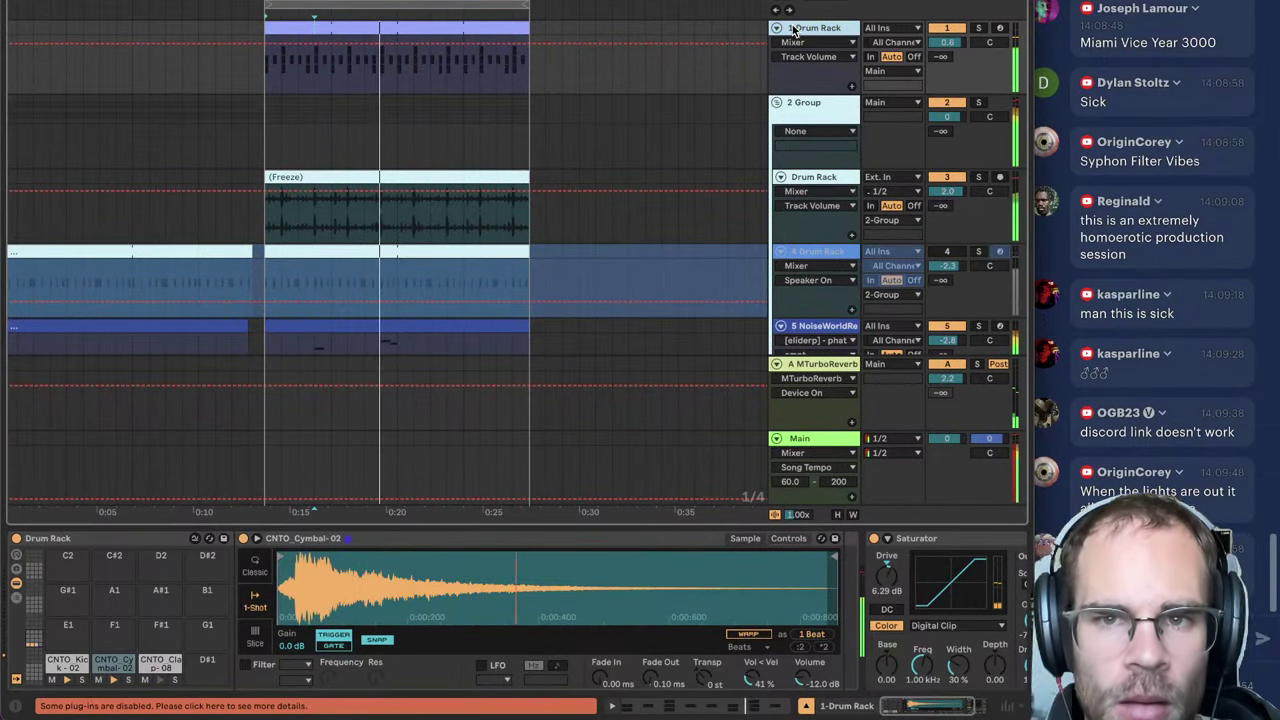
pyautogui.hotkey('ctrl', 't')
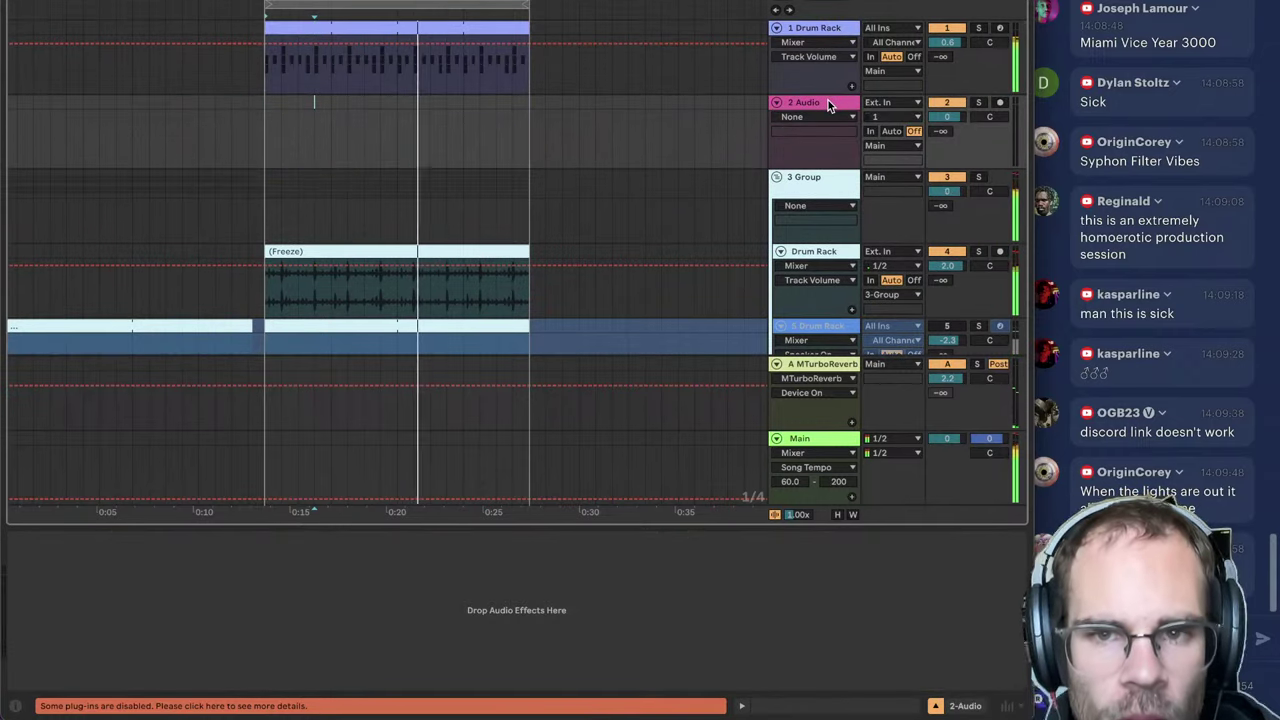
pyautogui.hotkey('ctrl', 'alt', 'b')
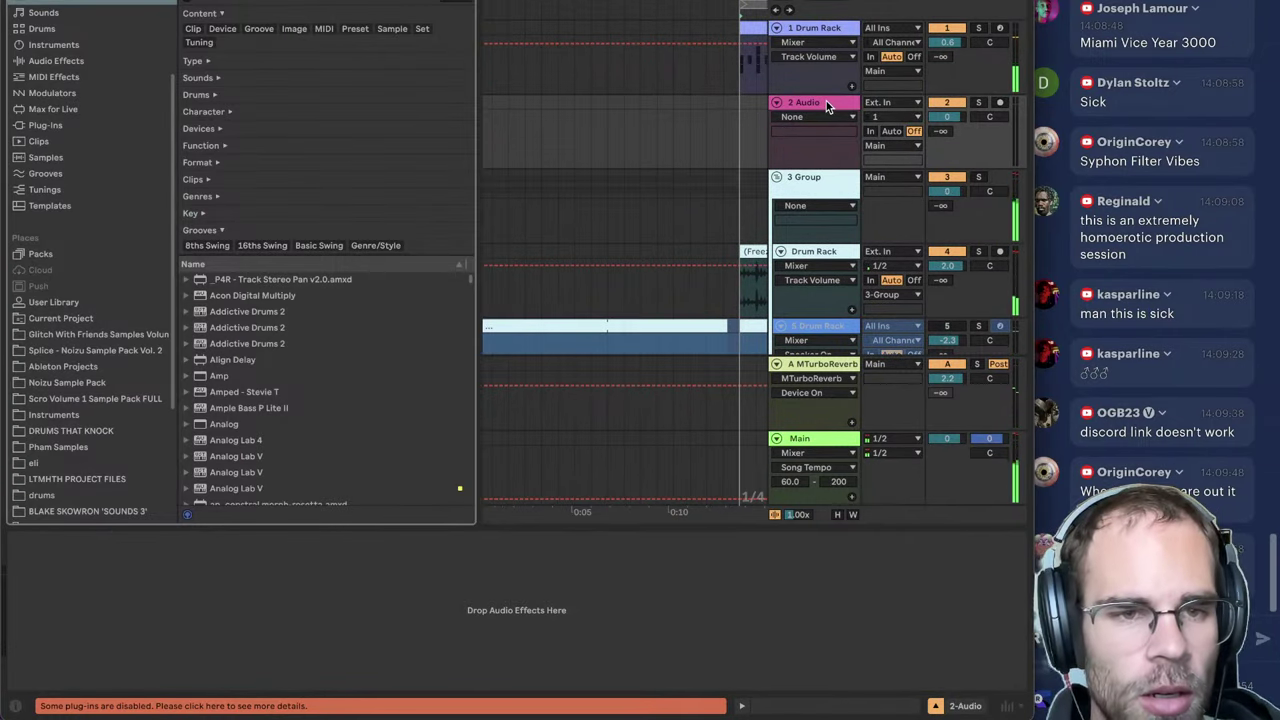
pyautogui.click(378, 146)
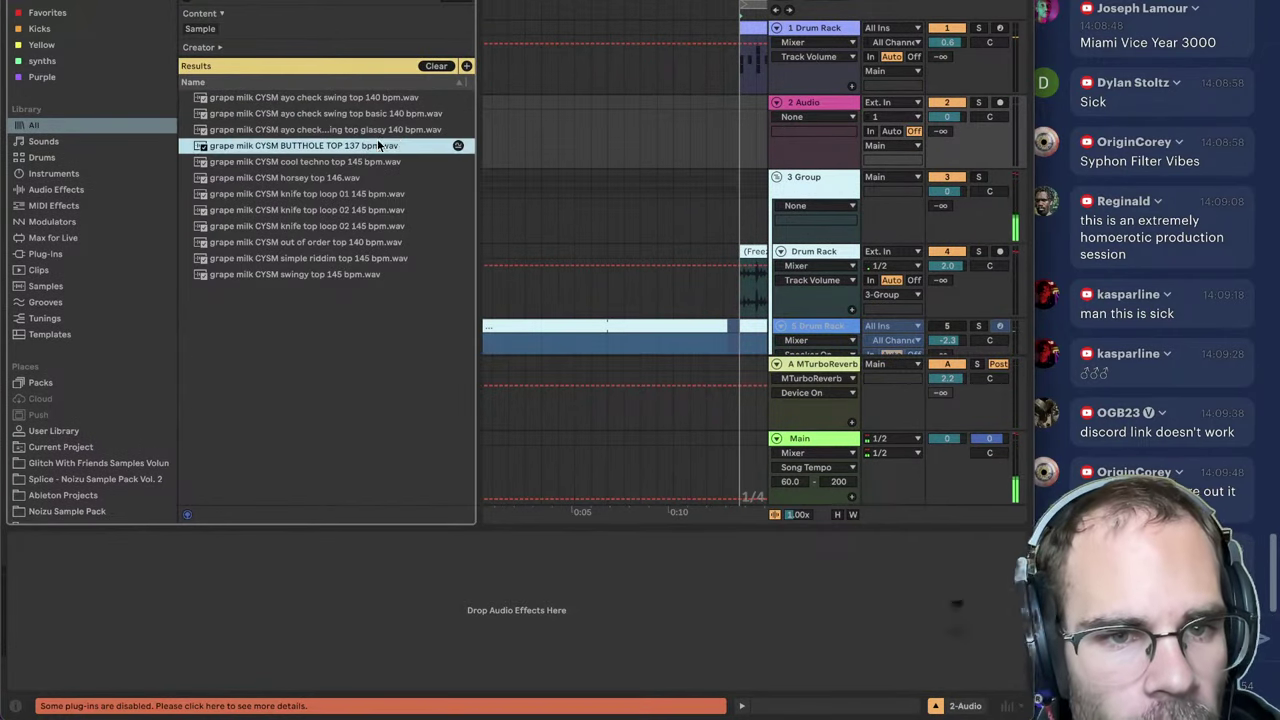
pyautogui.moveTo(378, 146); pyautogui.dragTo(549, 102)
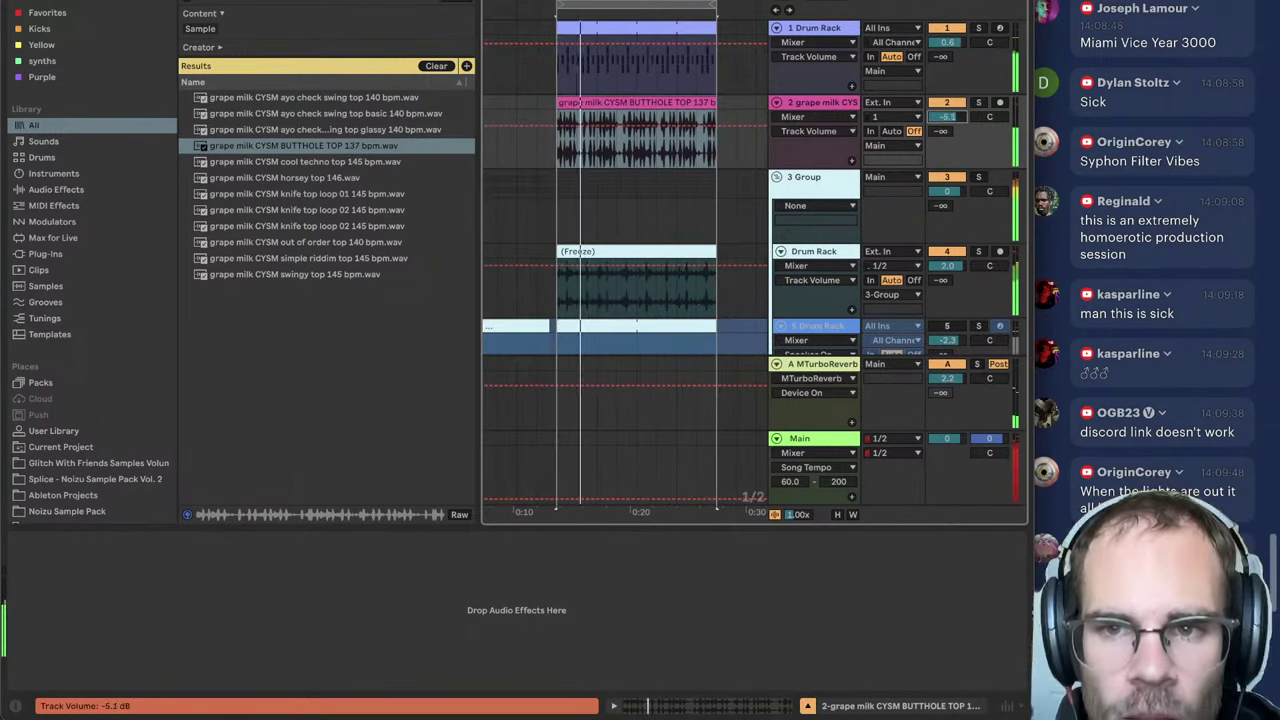
# Step: Set the new top loop track's volume to -5.4 dB and its clip's warp mode to Re-Pitch
pyautogui.moveTo(945, 117); pyautogui.dragTo(943, 127)
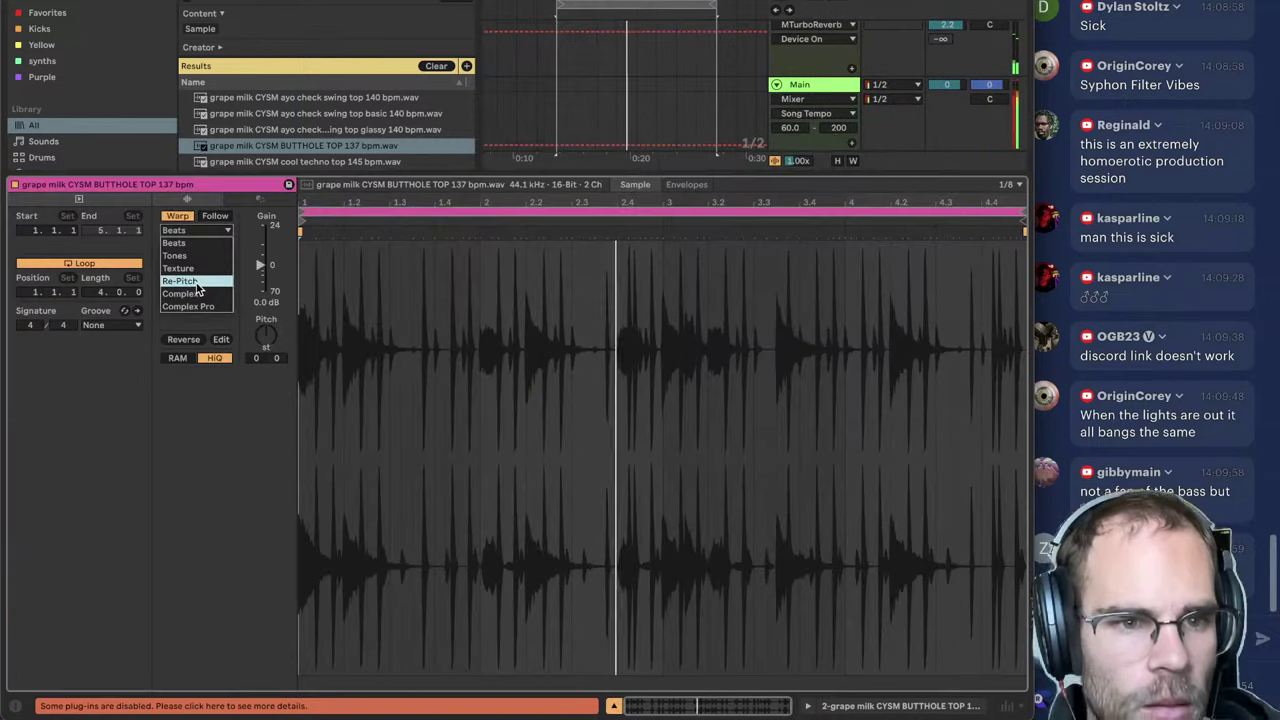
pyautogui.click(196, 284)
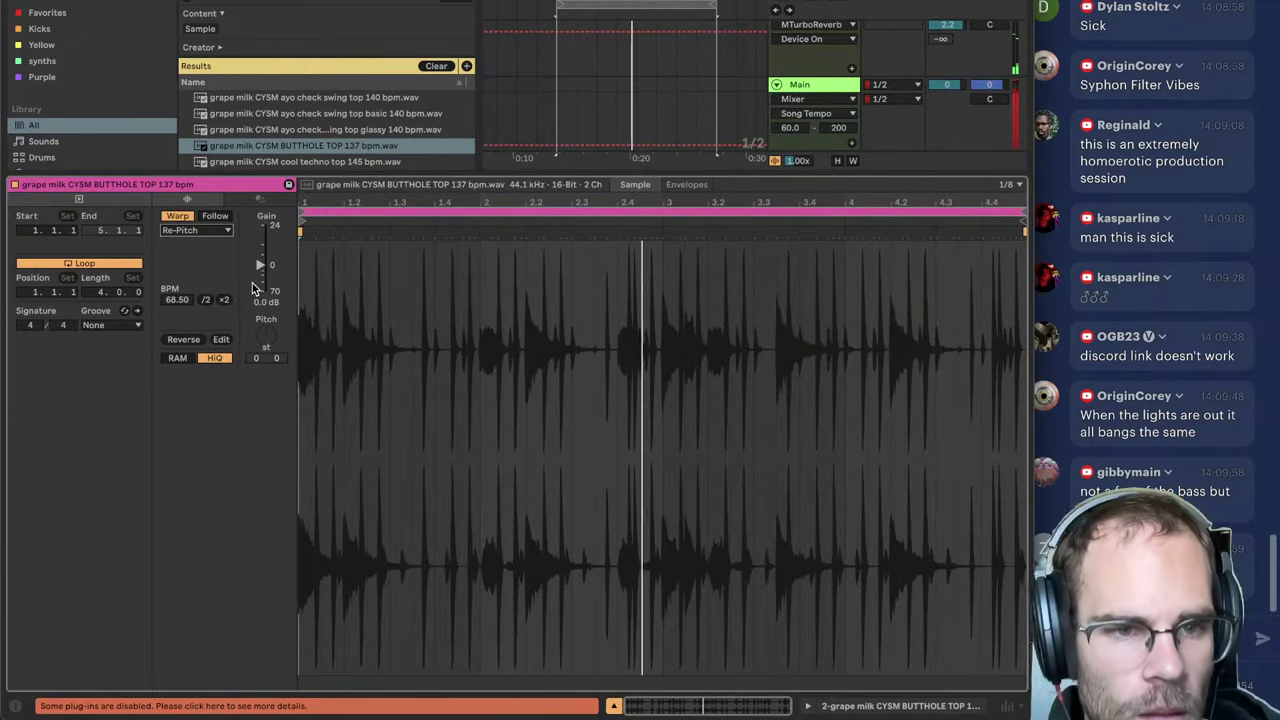
pyautogui.click(900, 706)
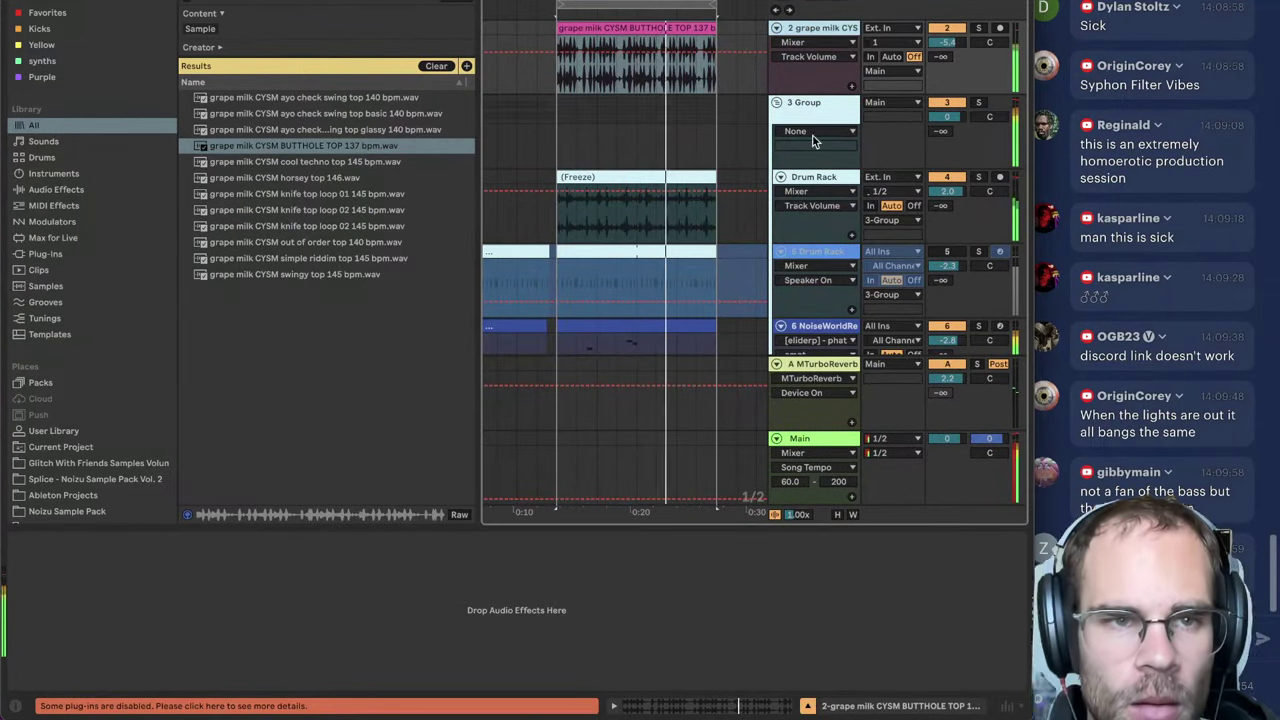
# Step: Set the NoiseWorldReese track's volume to -1.5 dB and hide the browser
pyautogui.scroll(-4, 830, 262)
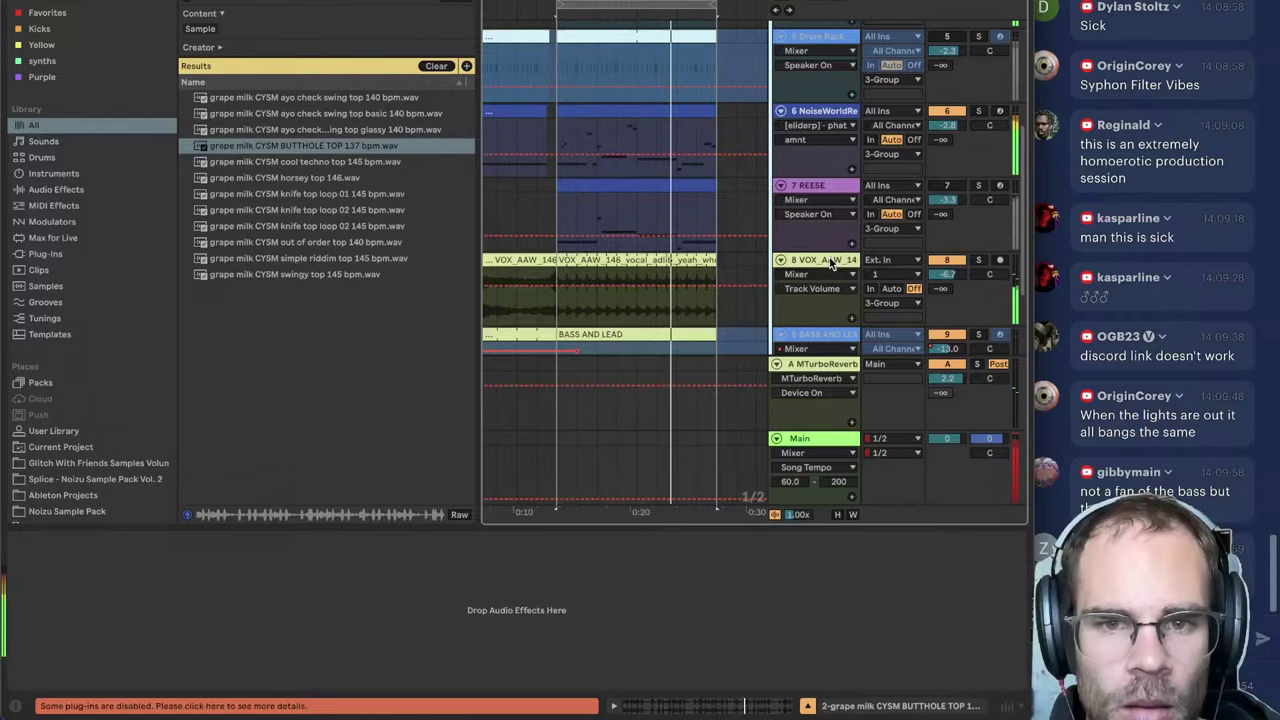
pyautogui.scroll(-1, 830, 262)
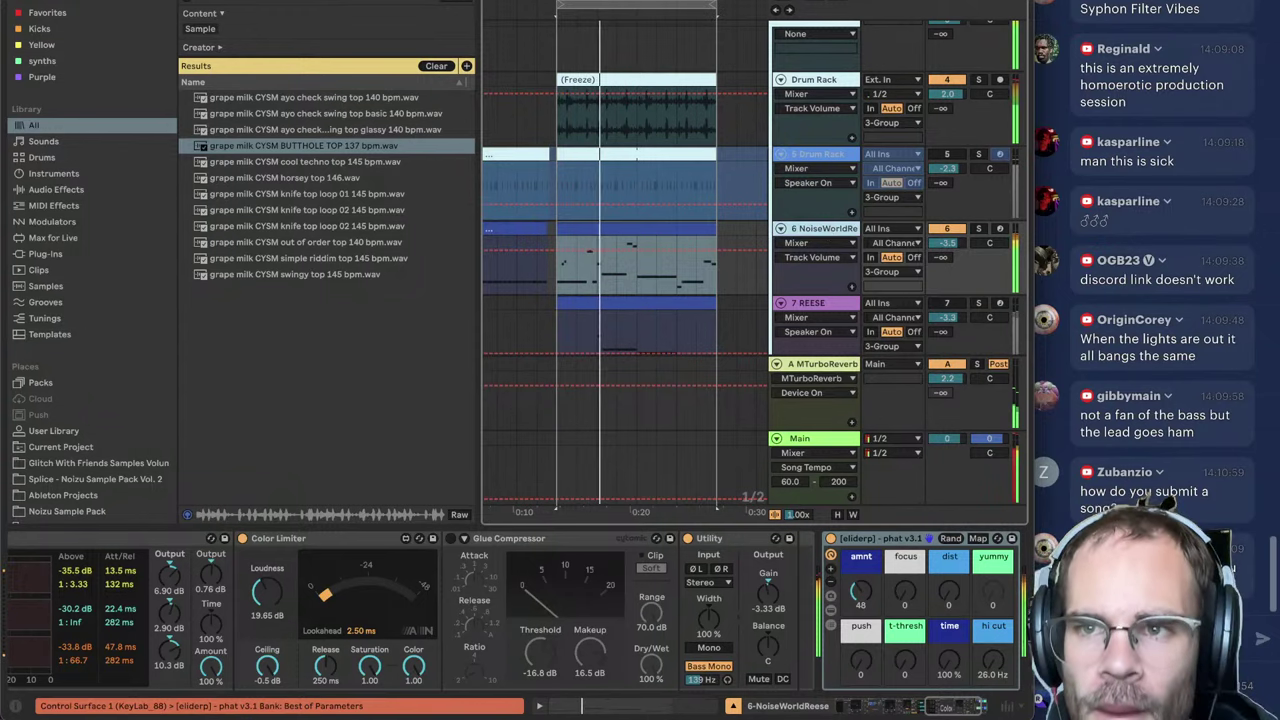
pyautogui.click(820, 241)
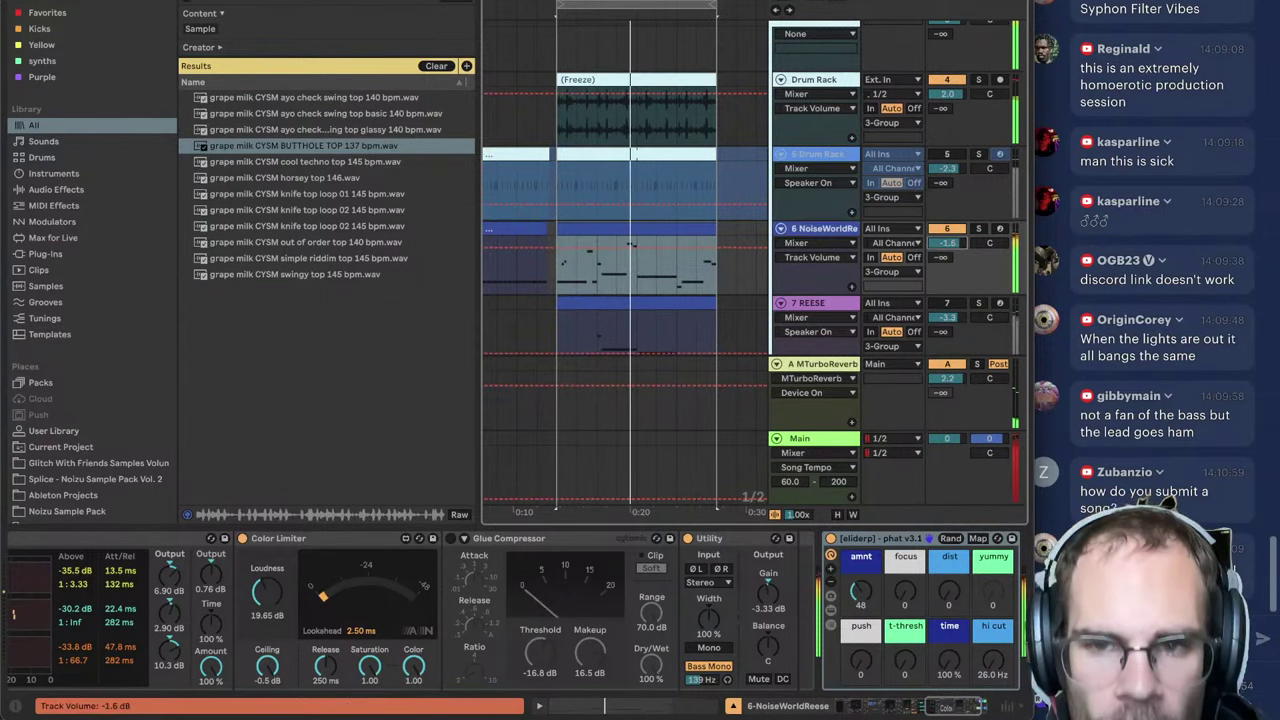
pyautogui.click(797, 212)
pyautogui.click(806, 230)
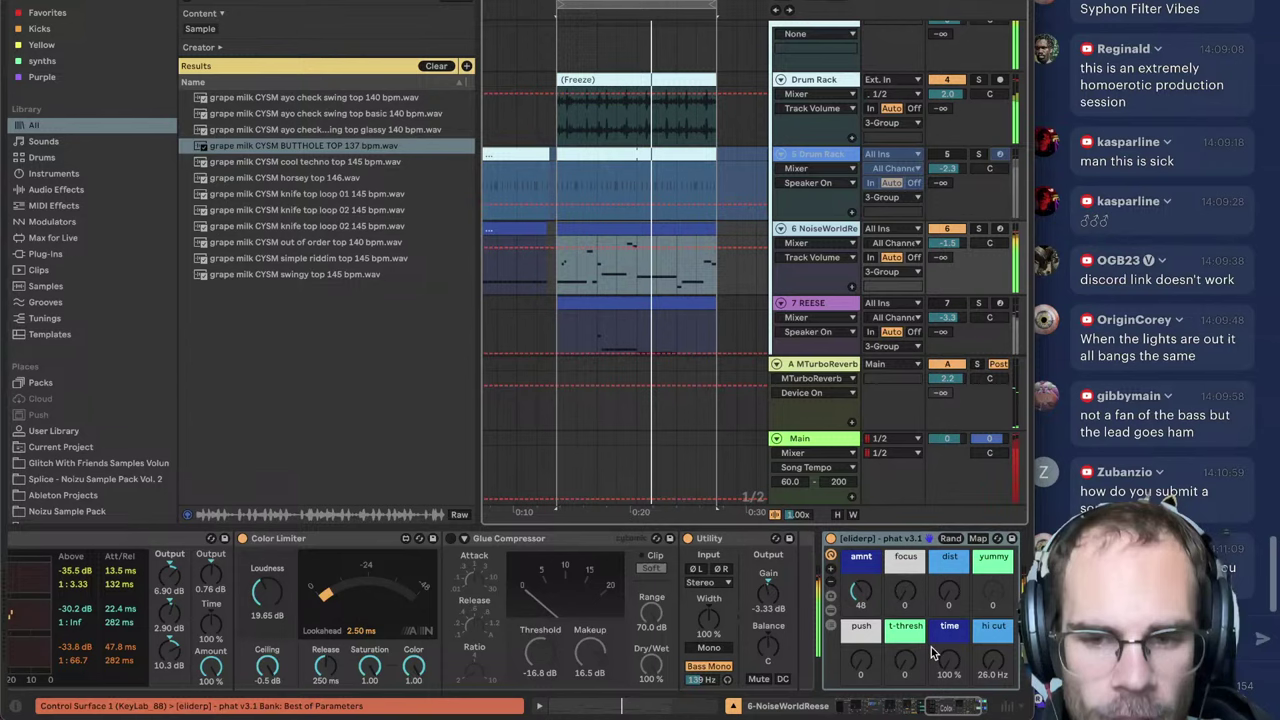
pyautogui.hotkey('ctrl', 'alt', 'b')
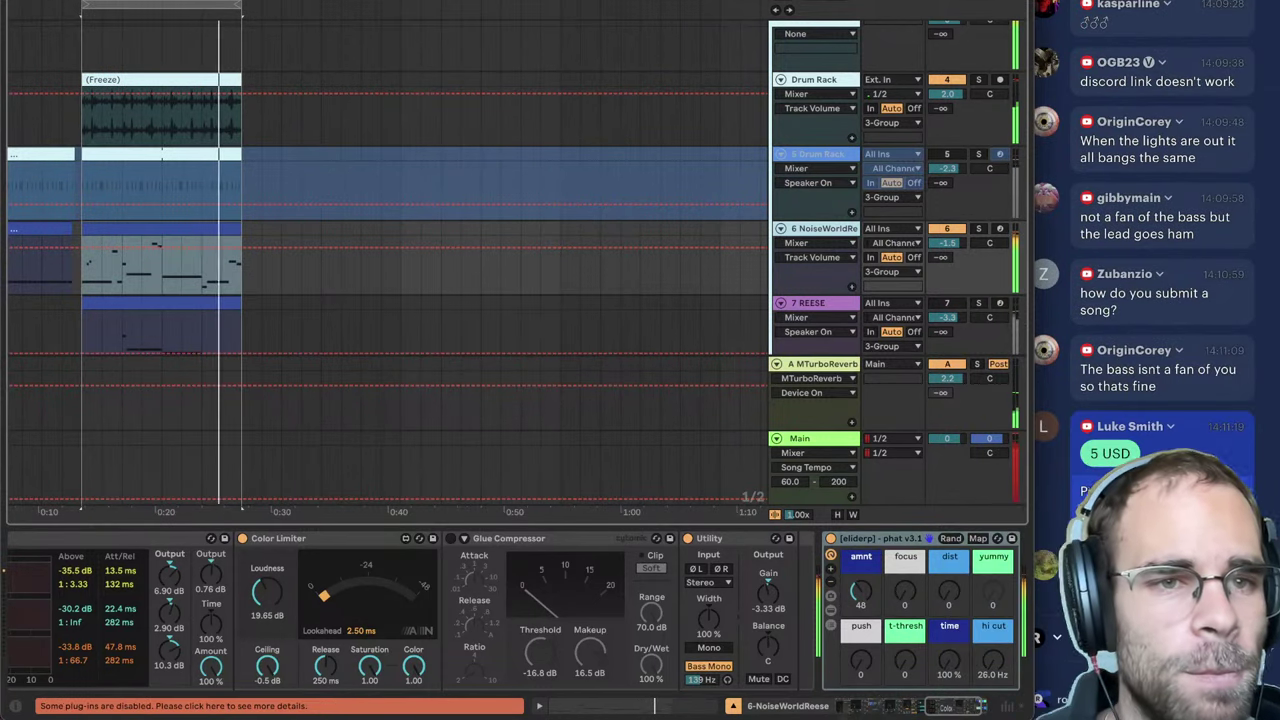
pyautogui.moveTo(472, 3); pyautogui.dragTo(472, 0)
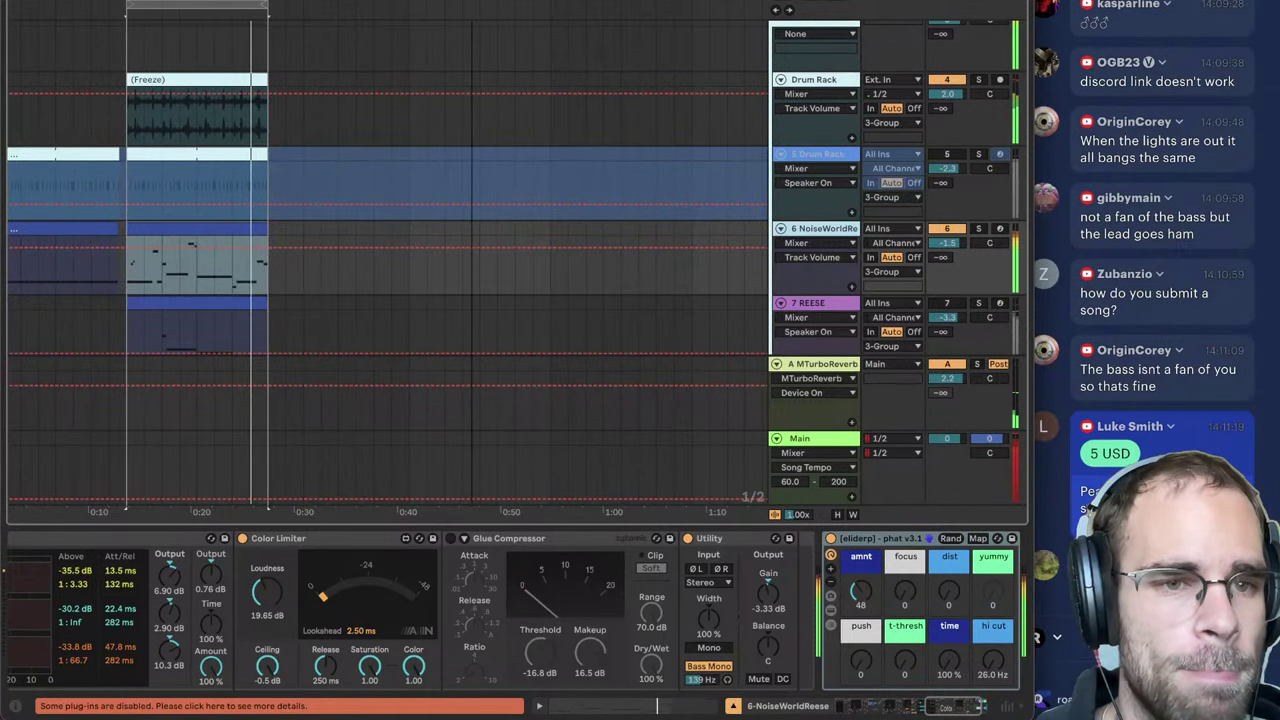
pyautogui.scroll(-3, 255, 177)
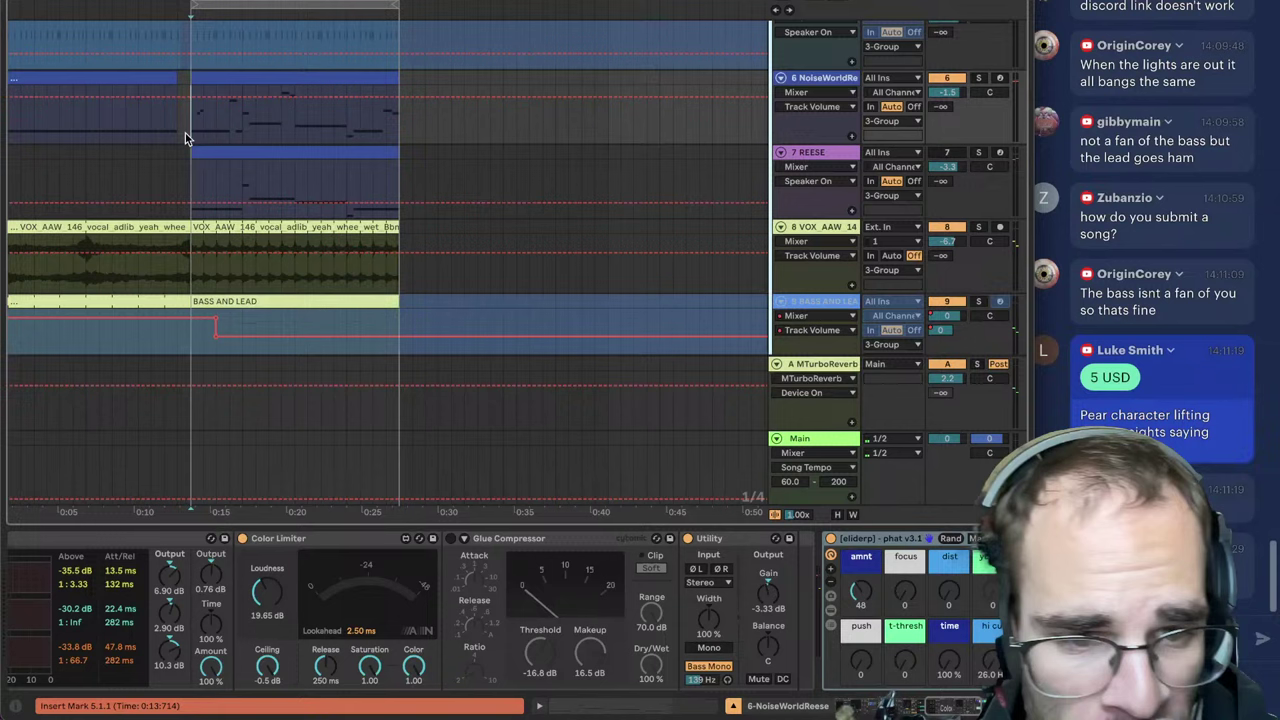
pyautogui.scroll(5, 185, 133)
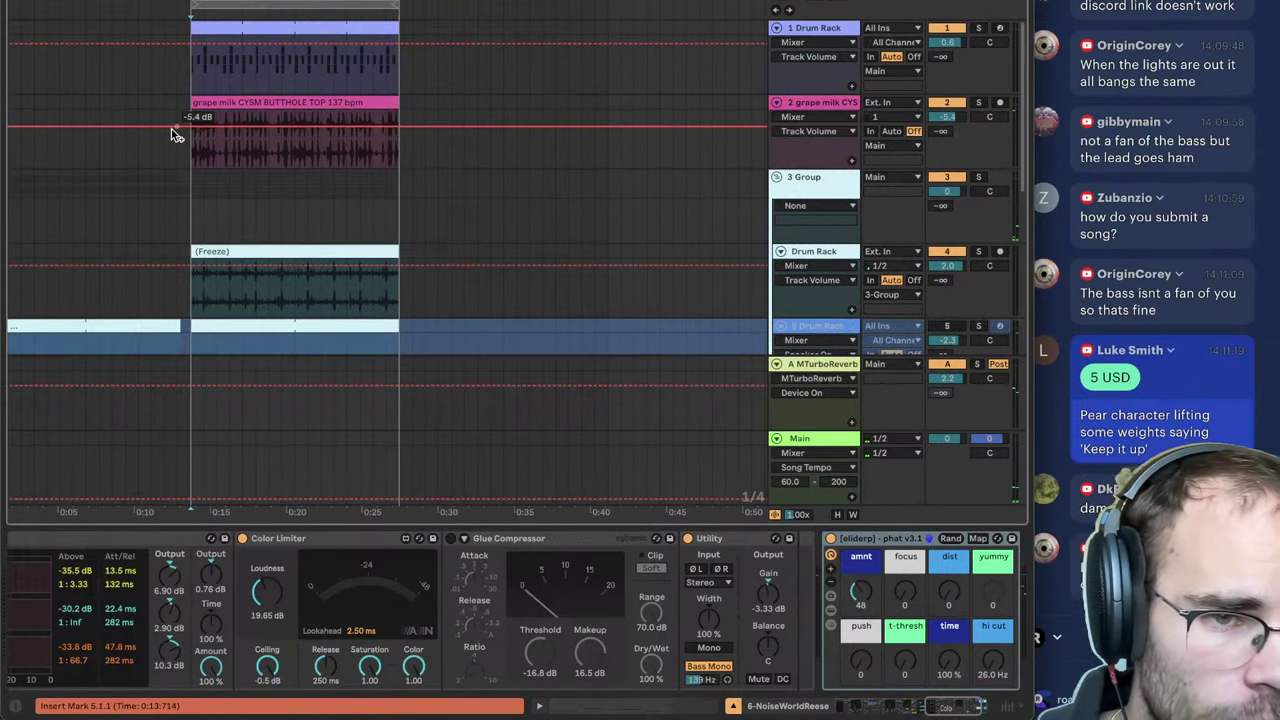
pyautogui.moveTo(160, 2); pyautogui.dragTo(220, 14)
pyautogui.scroll(-4, 274, 150)
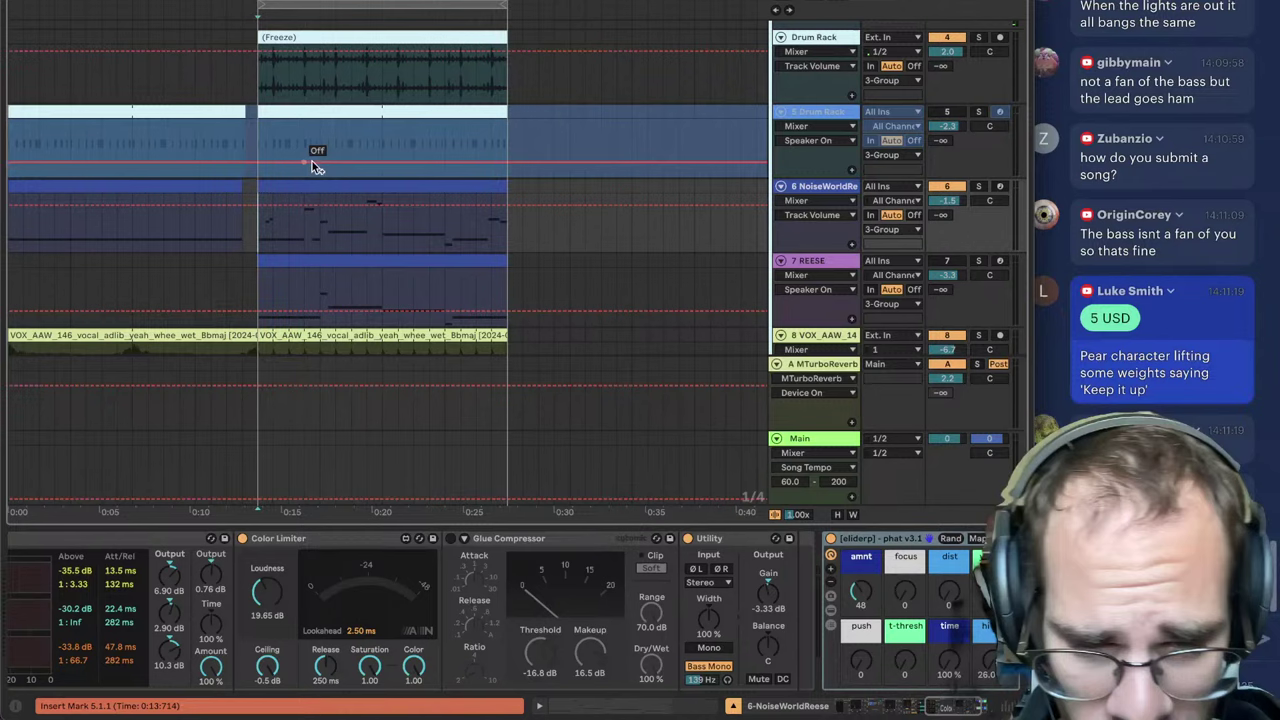
# Step: Switch to OBS and hide the Display Capture source in the Ableton scene
pyautogui.press('super+Tab')
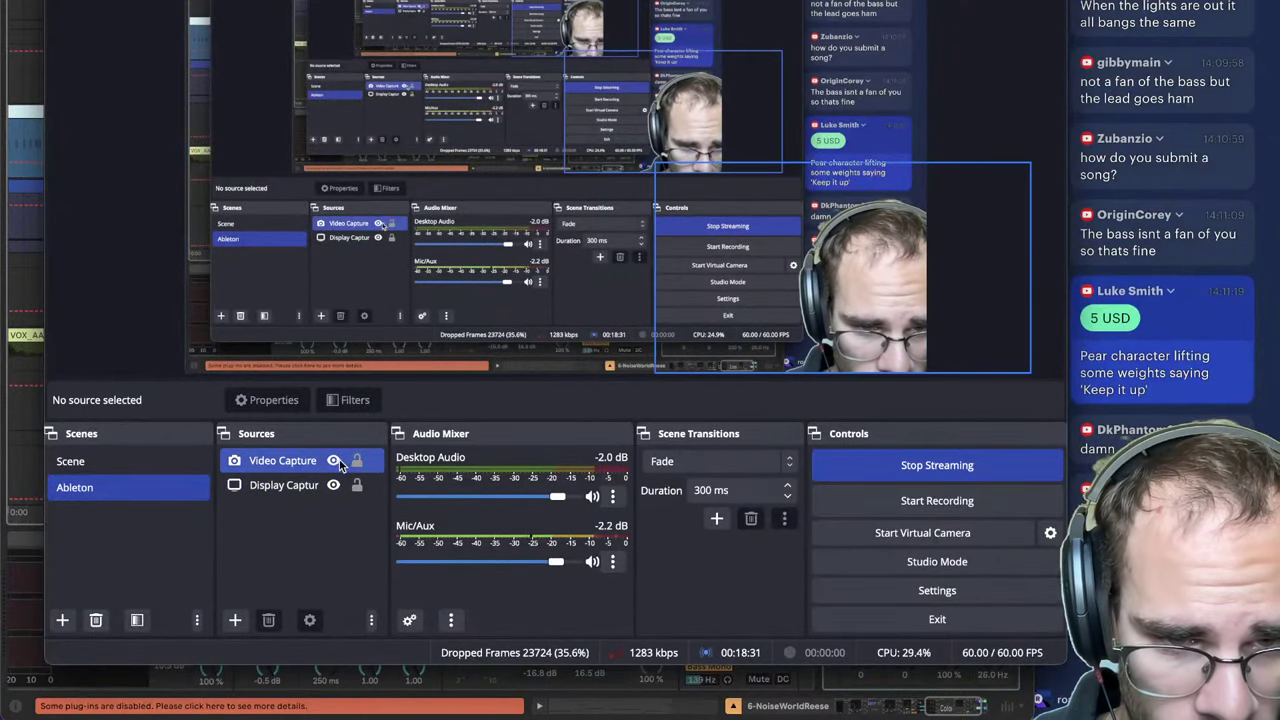
pyautogui.click(333, 485)
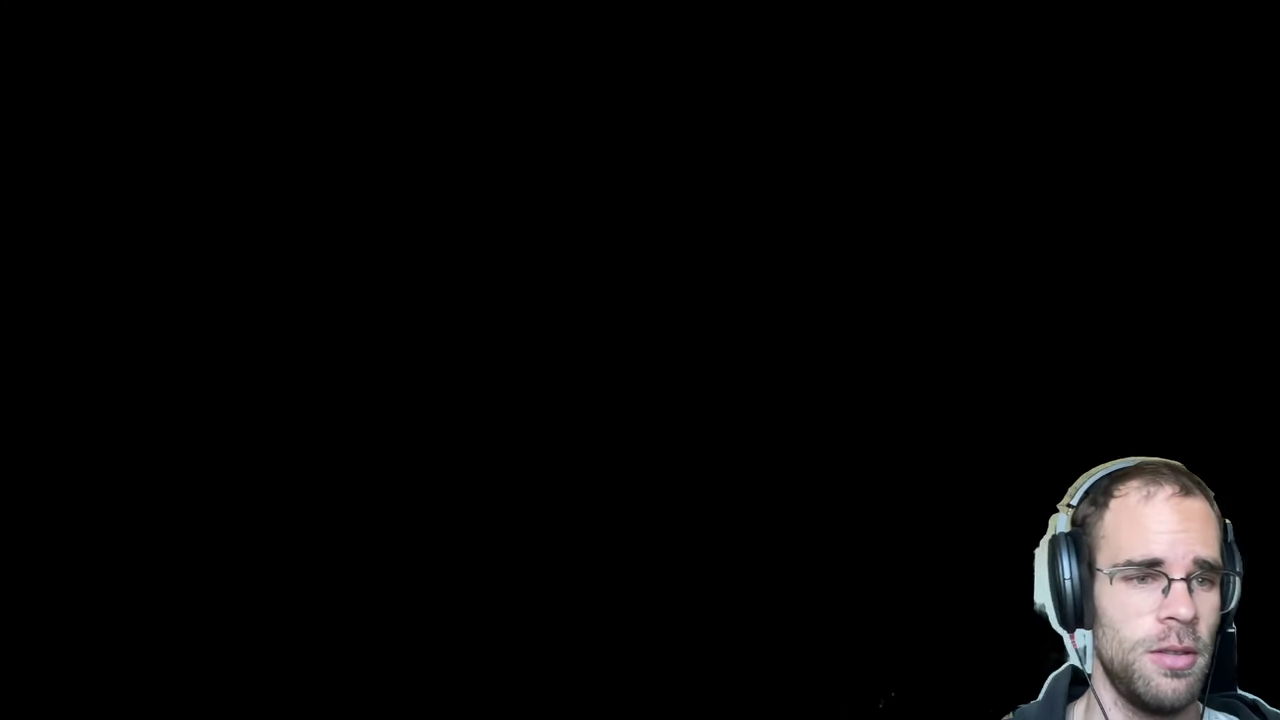
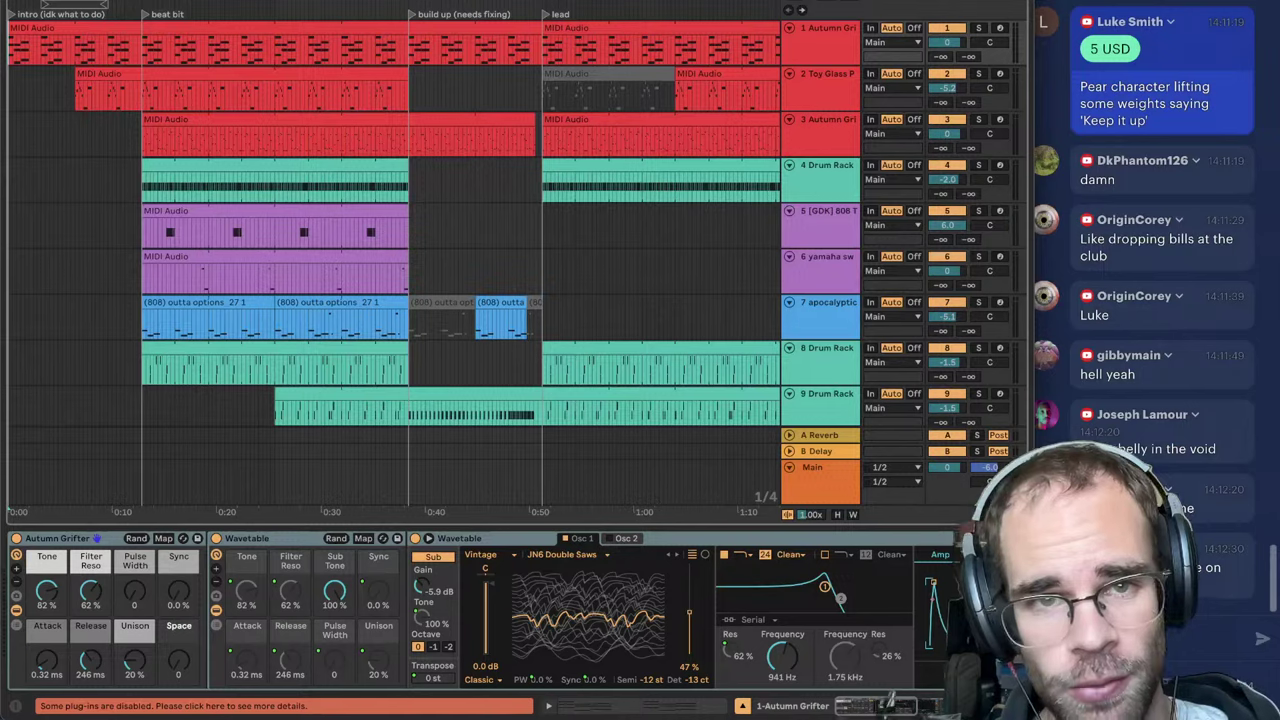
# Step: Play the supertrap arrangement and examine the device chains of the Main, kick-and-clap Drum Rack and apocalyptic infinity 808 tracks
pyautogui.press('space')
pyautogui.click(1175, 324)
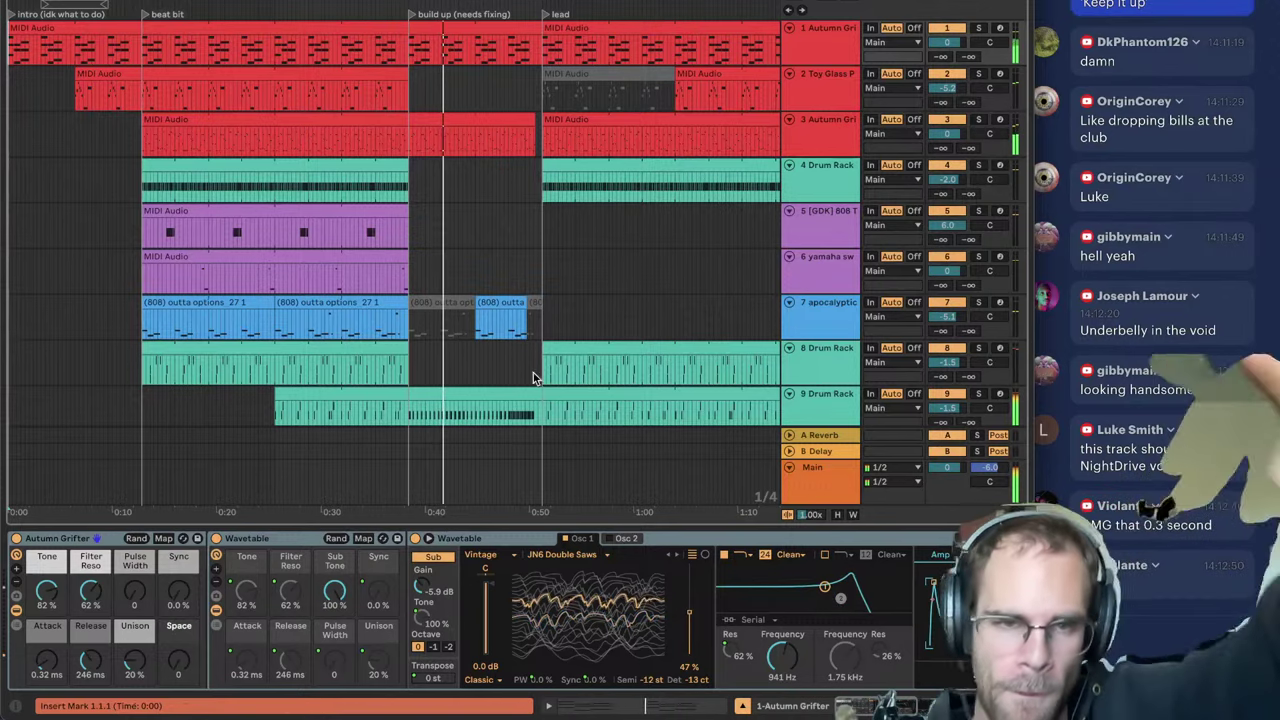
pyautogui.scroll(-3, 486, 89)
pyautogui.scroll(-2, 769, 373)
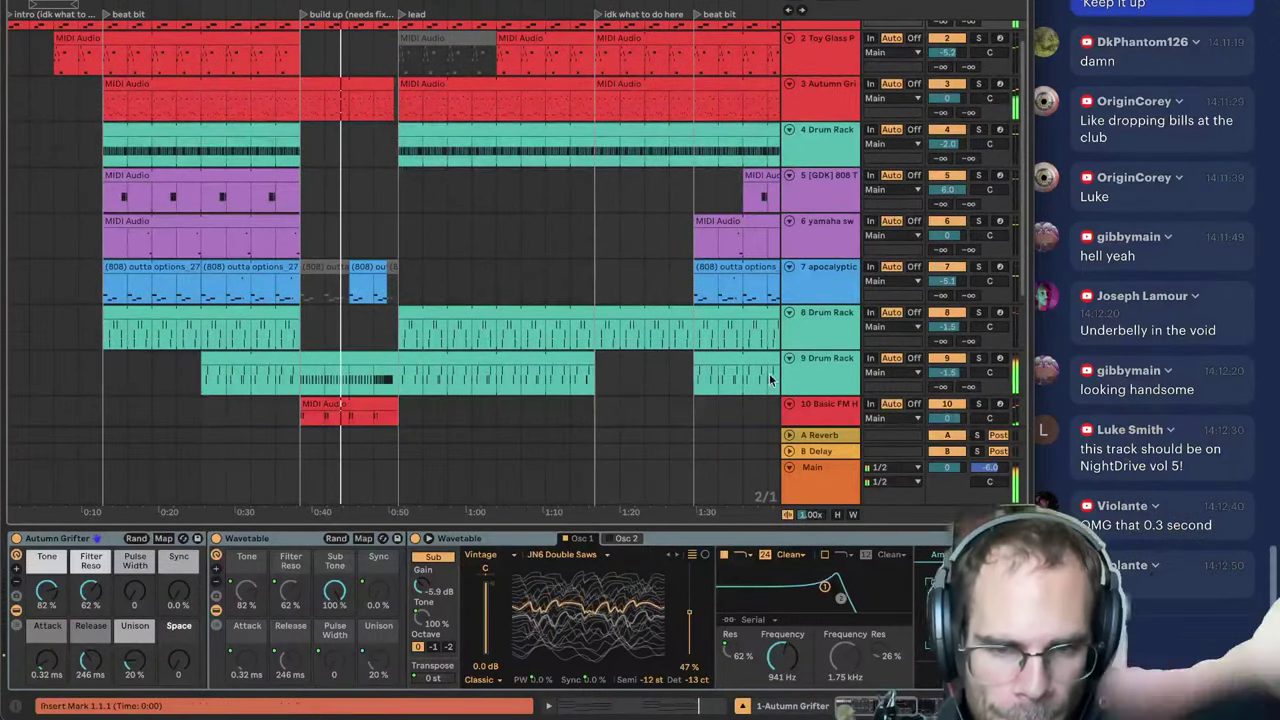
pyautogui.click(850, 472)
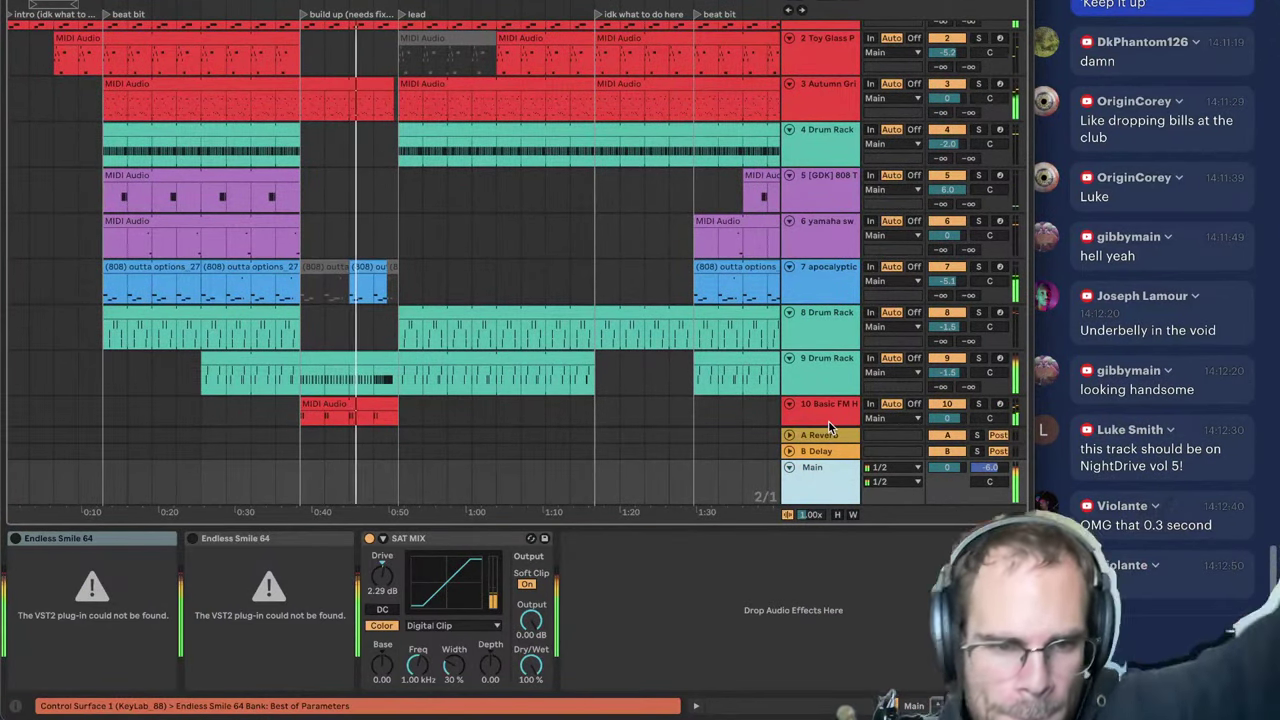
pyautogui.click(828, 420)
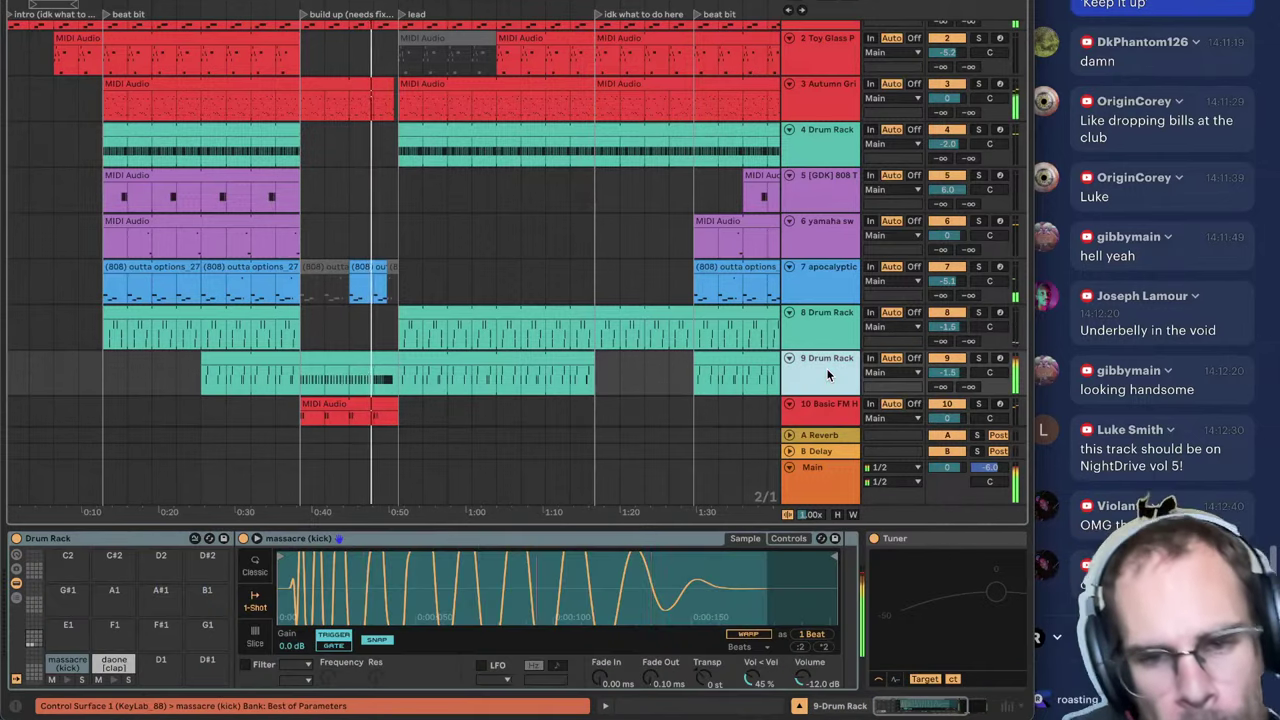
pyautogui.click(822, 375)
pyautogui.click(825, 290)
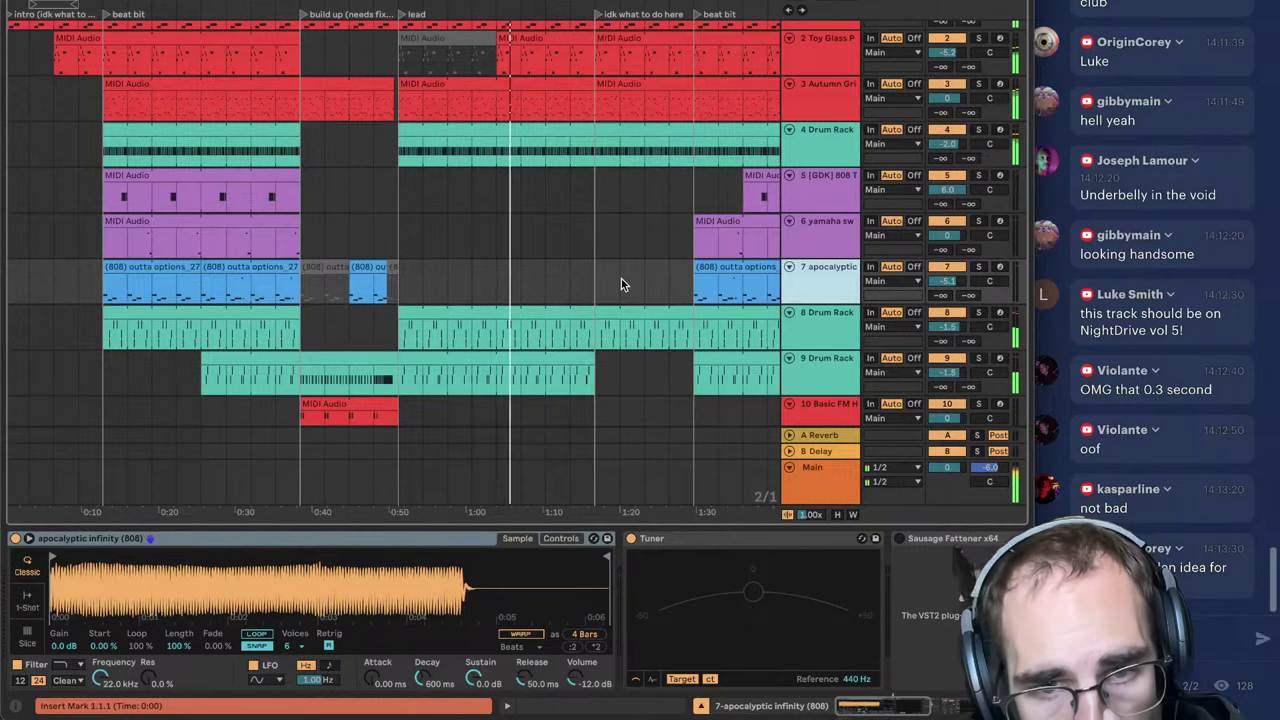
# Step: Survey the full arrangement and play it from the 808 clip at the second beat bit section
pyautogui.hscroll(5, 614, 277)
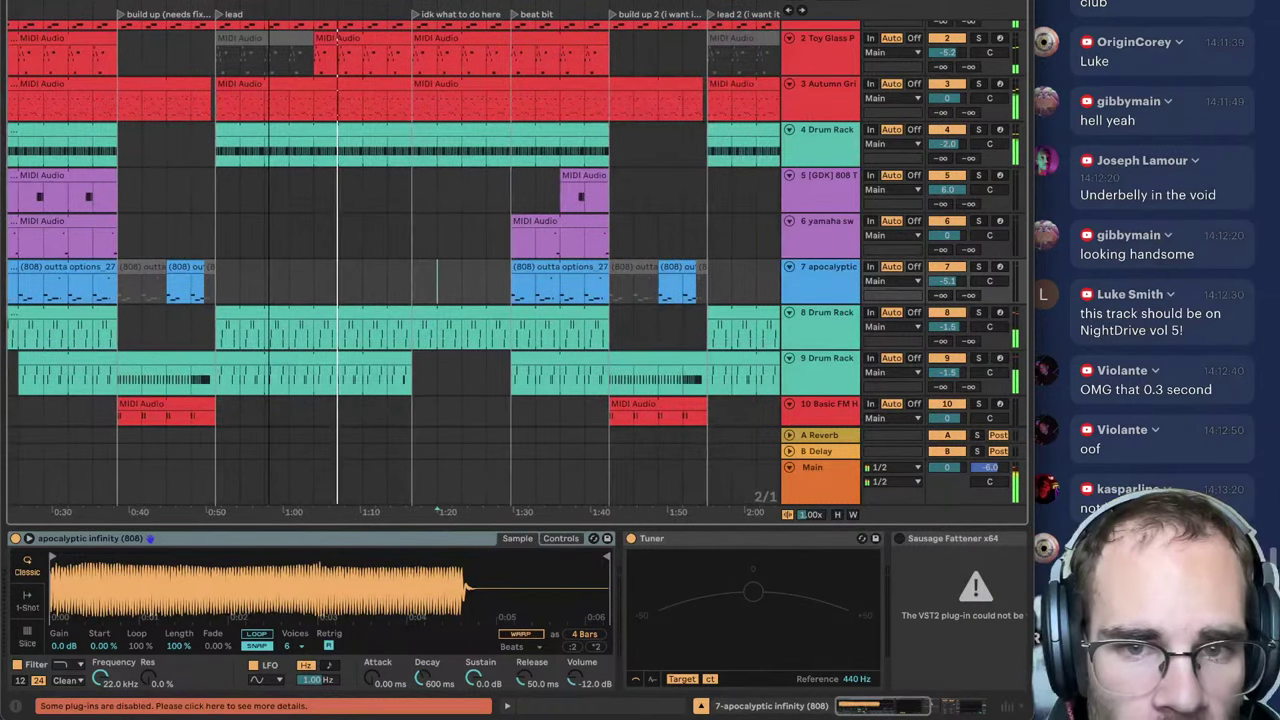
pyautogui.scroll(-3, 461, 268)
pyautogui.click(461, 268)
pyautogui.press('space')
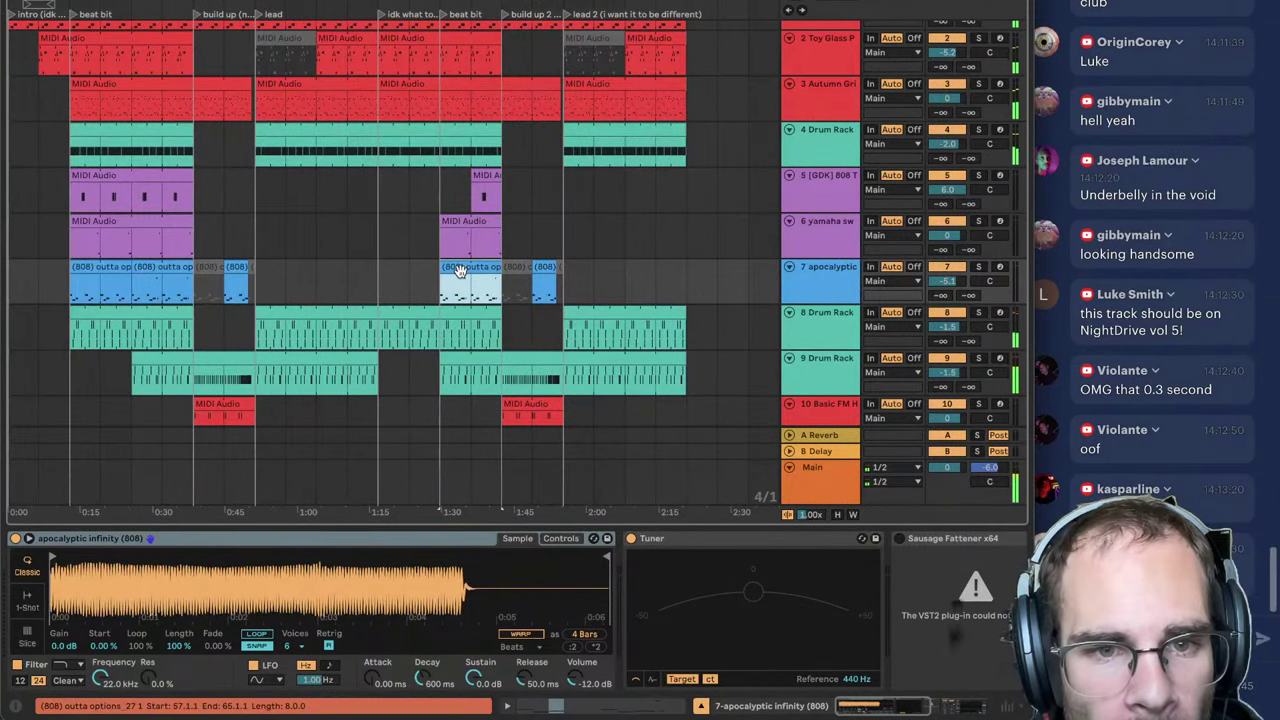
pyautogui.press('space')
pyautogui.scroll(1, 562, 207)
pyautogui.press('space')
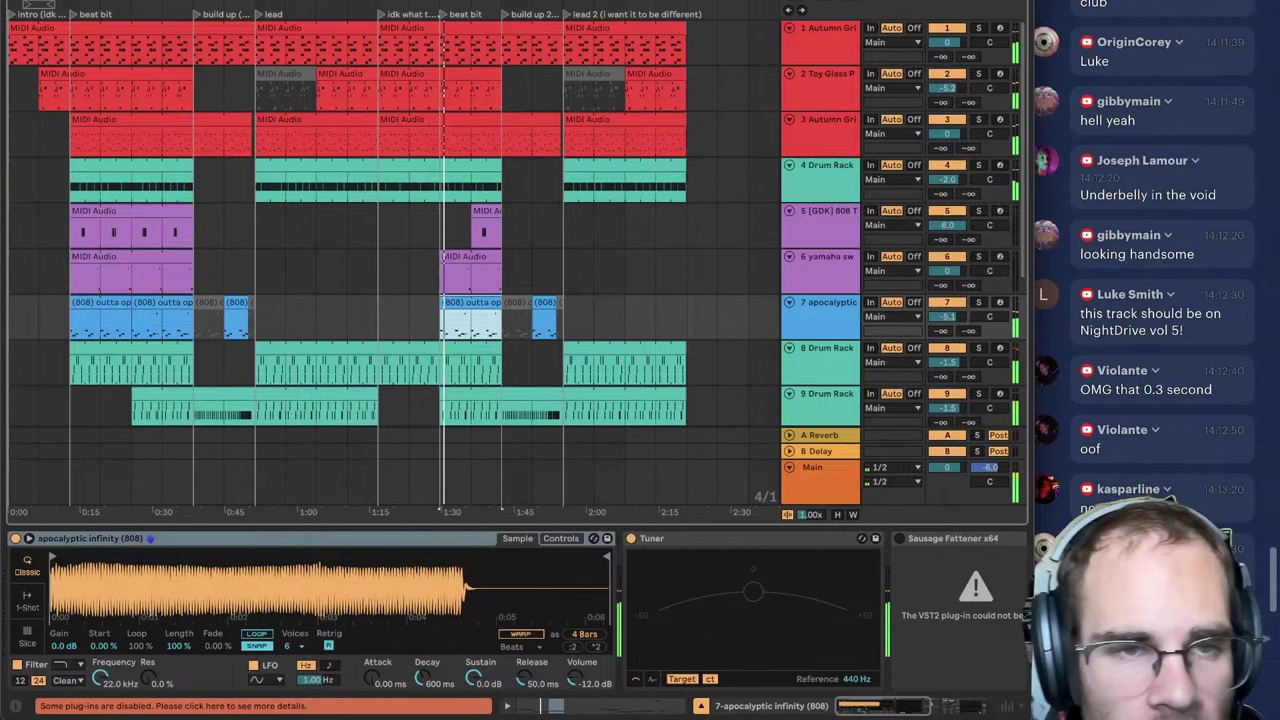
pyautogui.press('+')
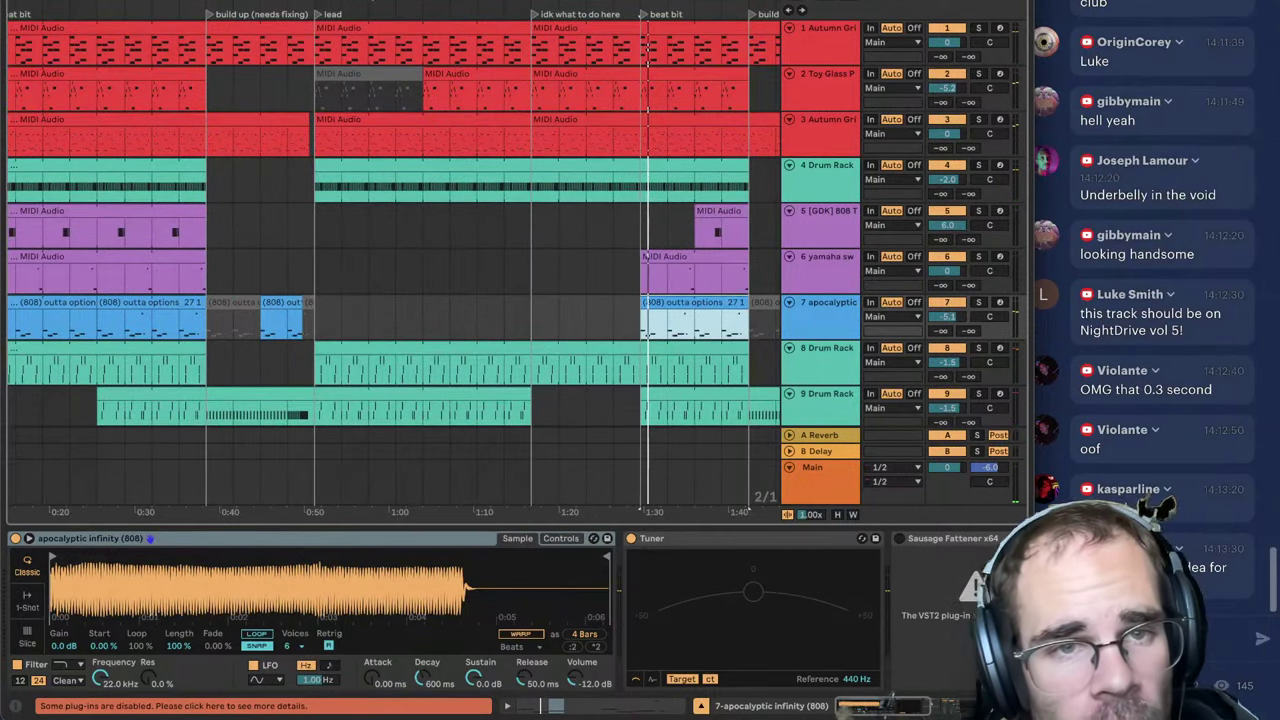
# Step: Save the Live Set under the new name 123 hypertrap in the same project folder
pyautogui.press('super+shift+s')
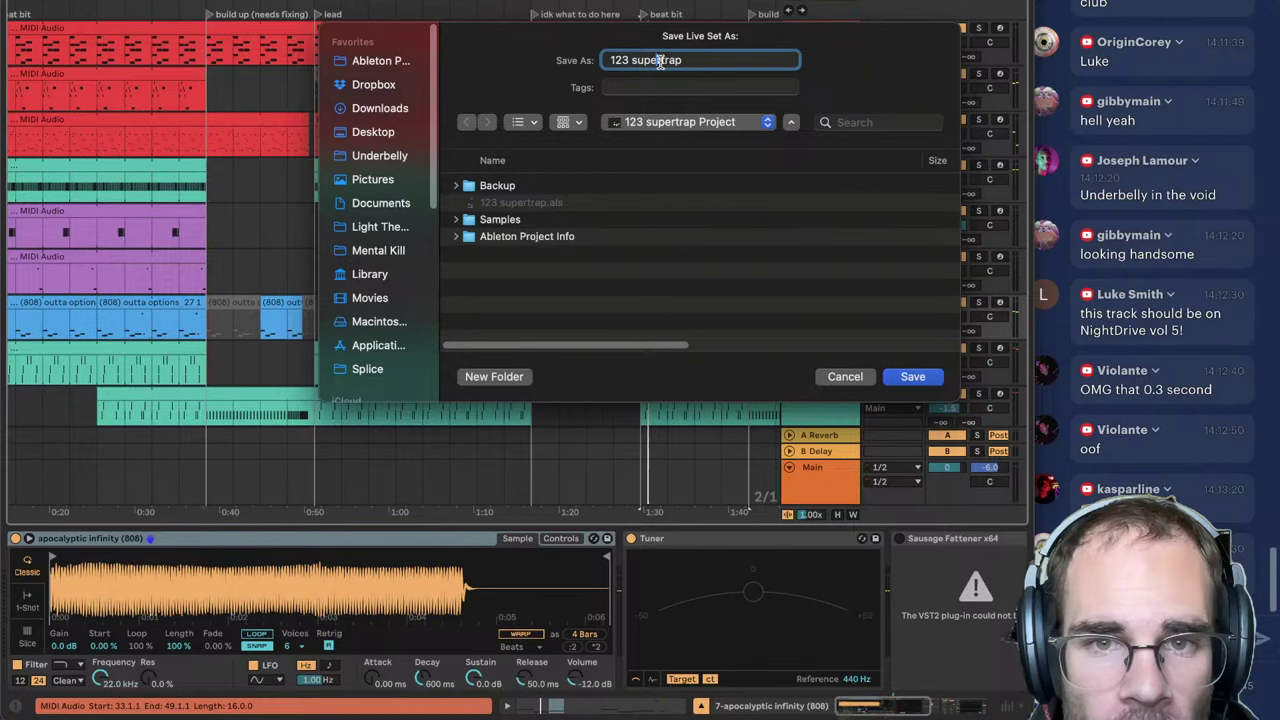
pyautogui.press('BackSpace')
pyautogui.press('BackSpace')
pyautogui.press('BackSpace')
pyautogui.press('BackSpace')
pyautogui.press('BackSpace')
pyautogui.write('hy')
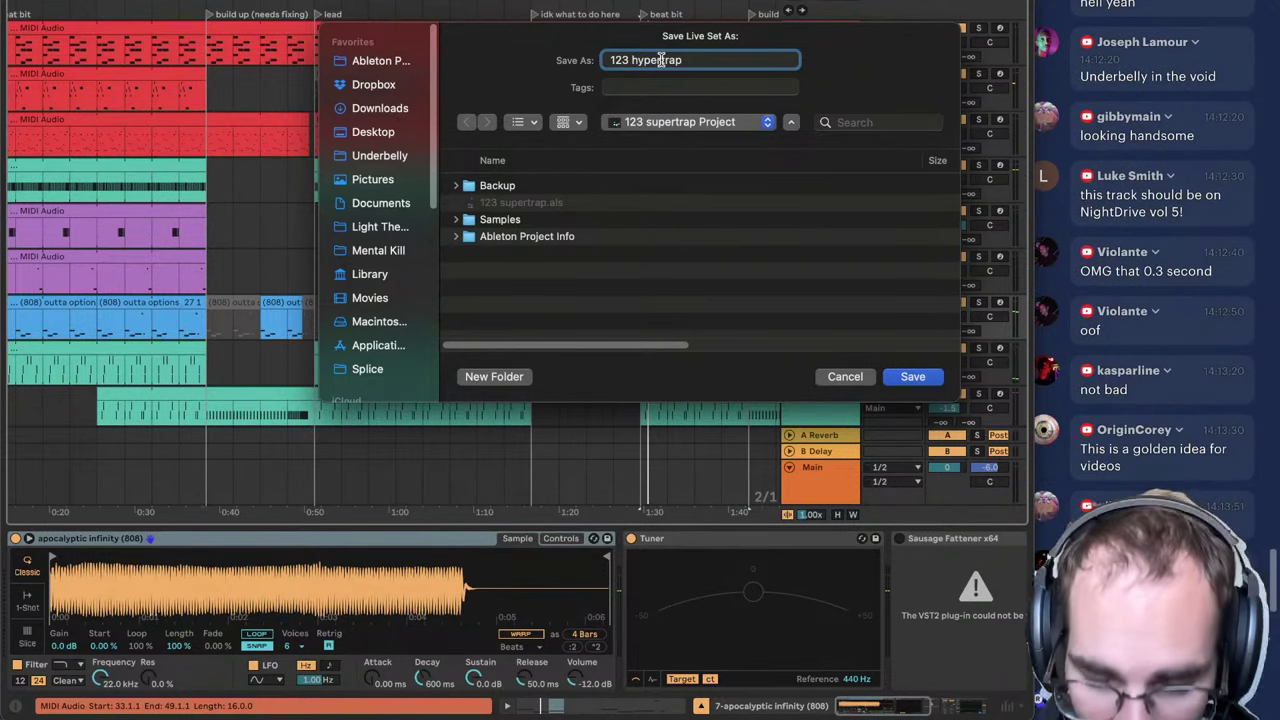
pyautogui.write('per')
pyautogui.press('Return')
# Step: Play from the intro with the Autumn Grifter track soloed and open its first clip for note editing
pyautogui.hscroll(-5, 660, 59)
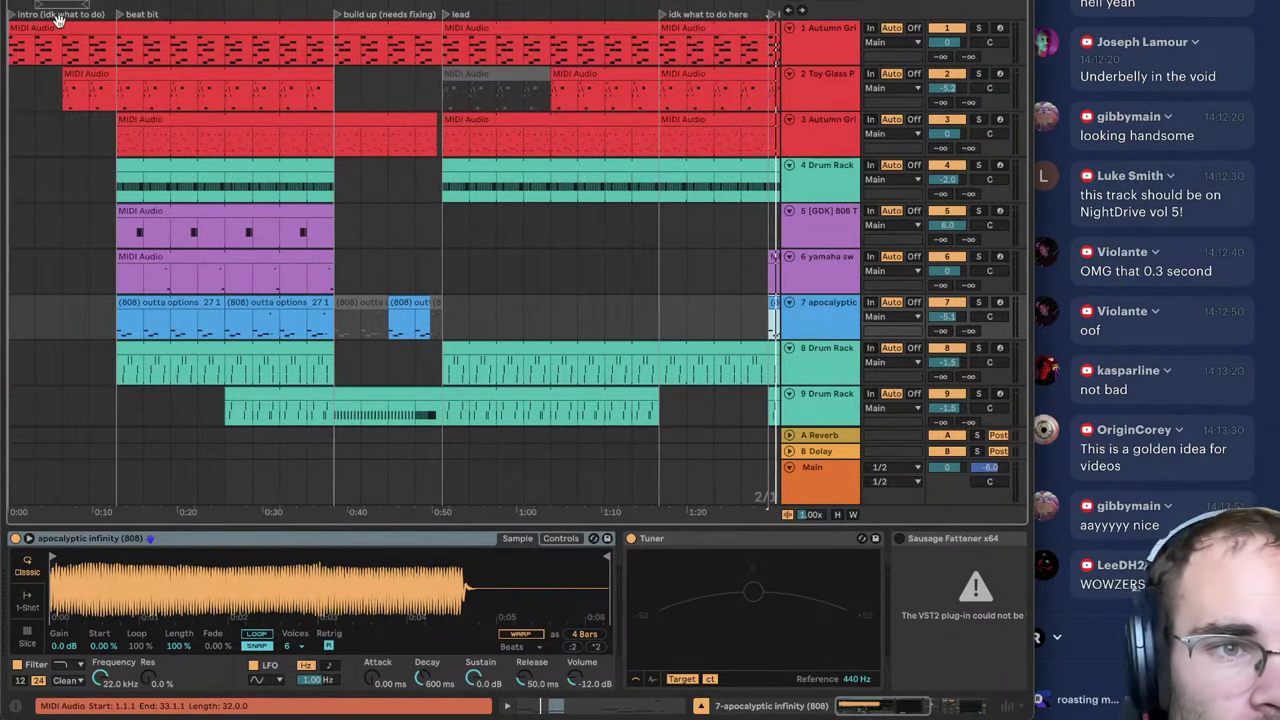
pyautogui.click(57, 25)
pyautogui.press('space')
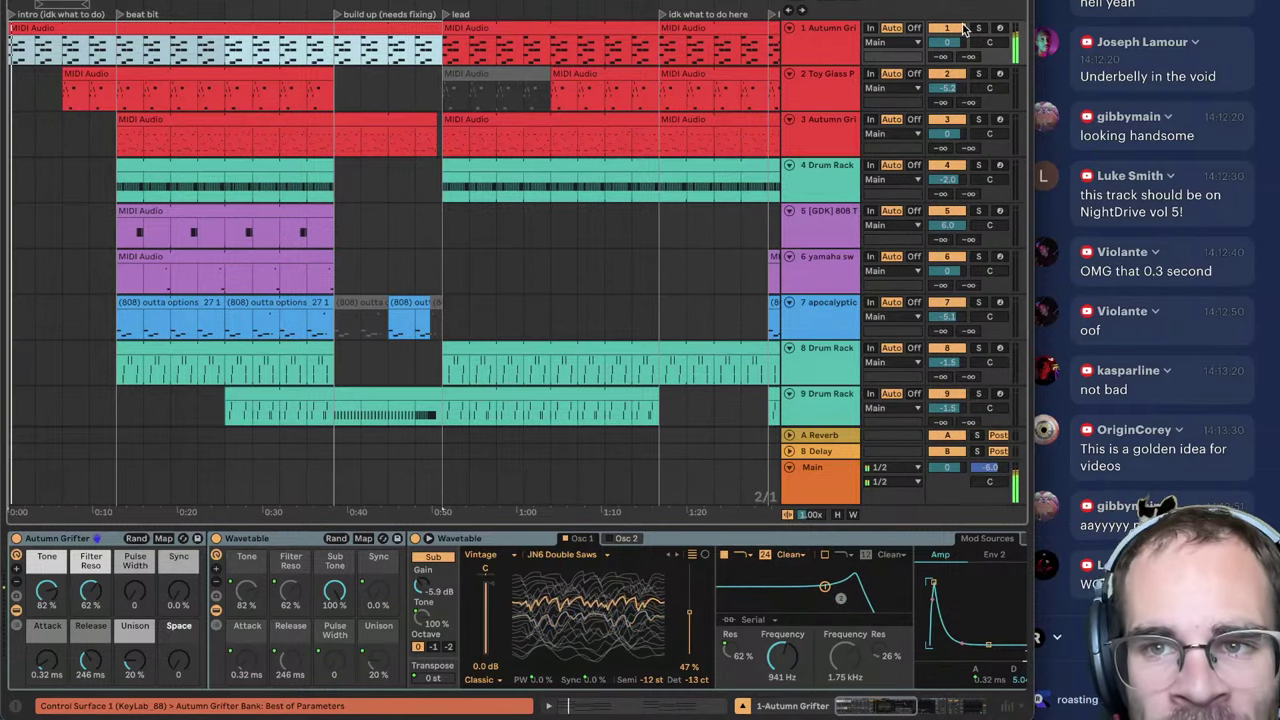
pyautogui.click(978, 28)
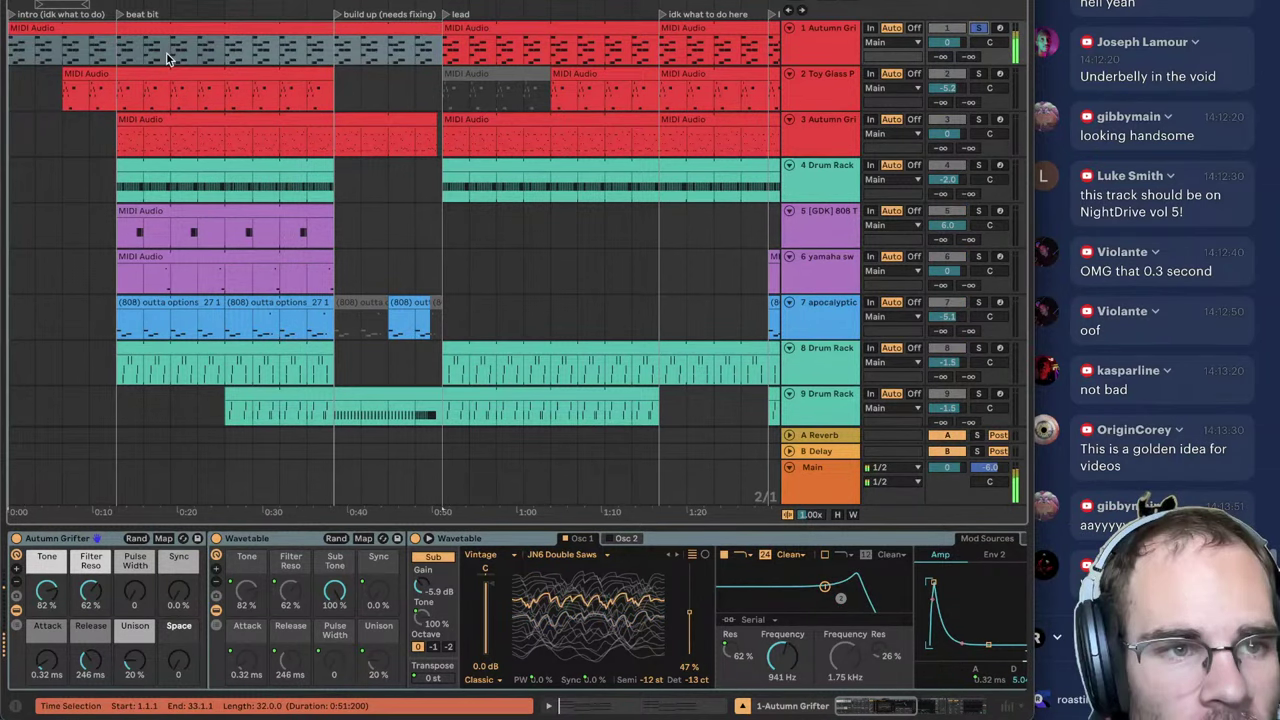
pyautogui.doubleClick(168, 58)
# Step: Lower the second chord's C2 note in bar 1 and its C#2 counterpart in bar 3 to B1
pyautogui.click(444, 449)
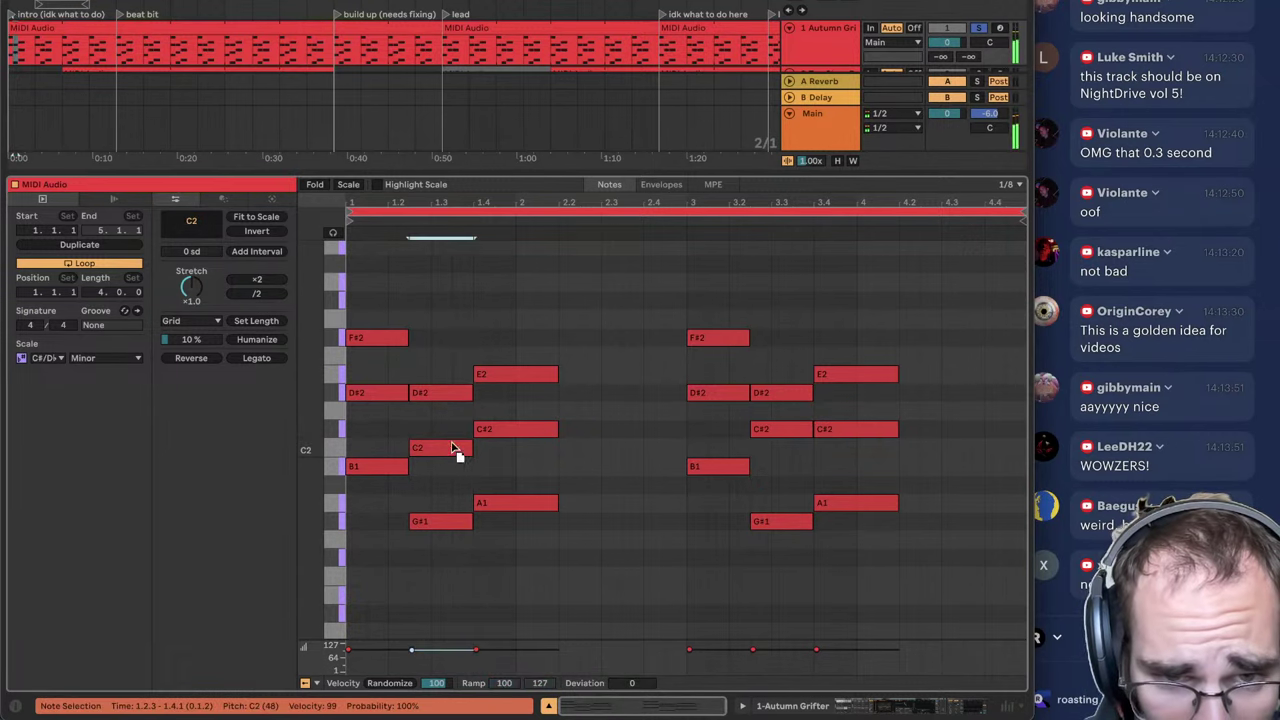
pyautogui.moveTo(457, 449); pyautogui.dragTo(457, 468)
pyautogui.click(458, 467)
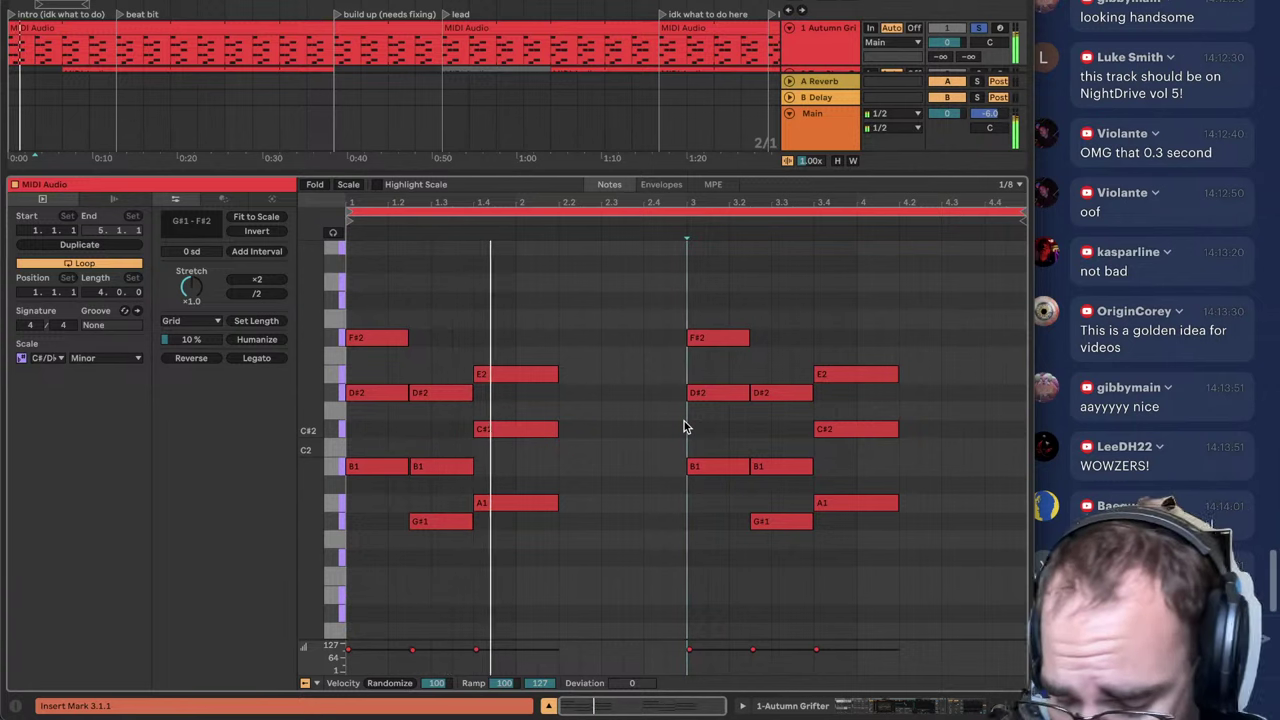
# Step: Transpose all chord notes in the clip up one octave and play the result
pyautogui.hotkey('ctrl', 'a')
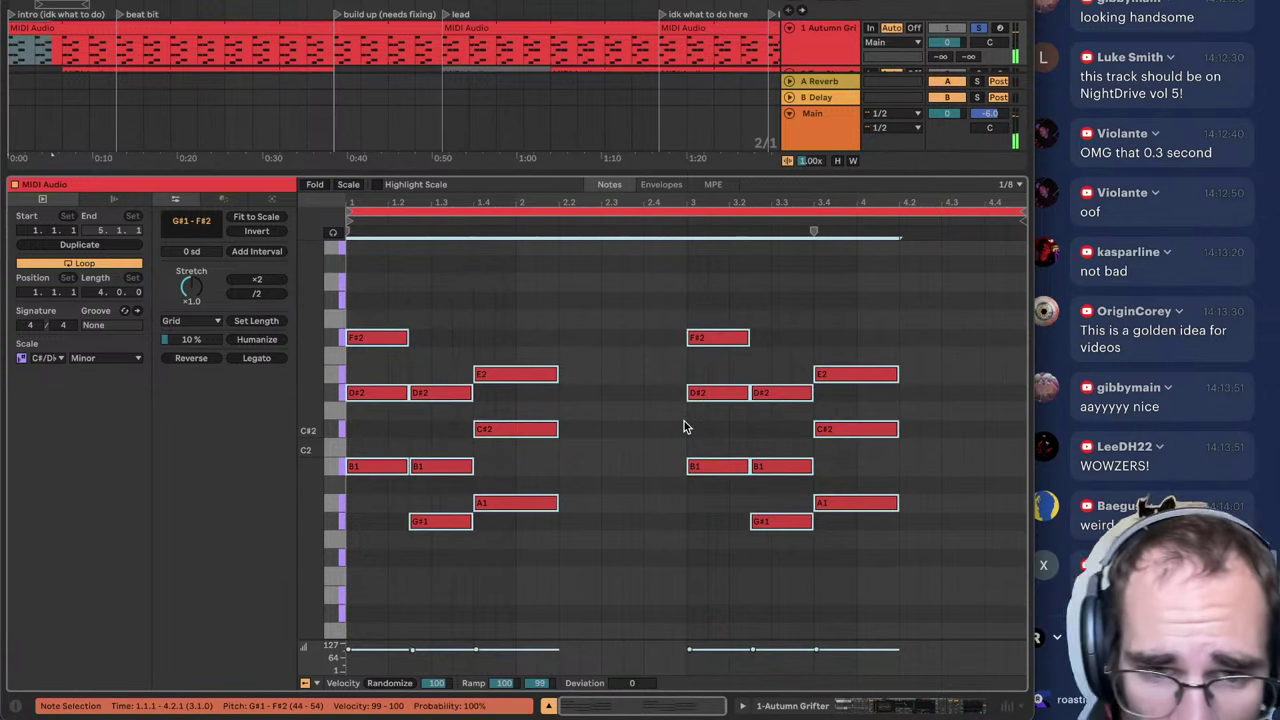
pyautogui.hotkey('shift', 'Up')
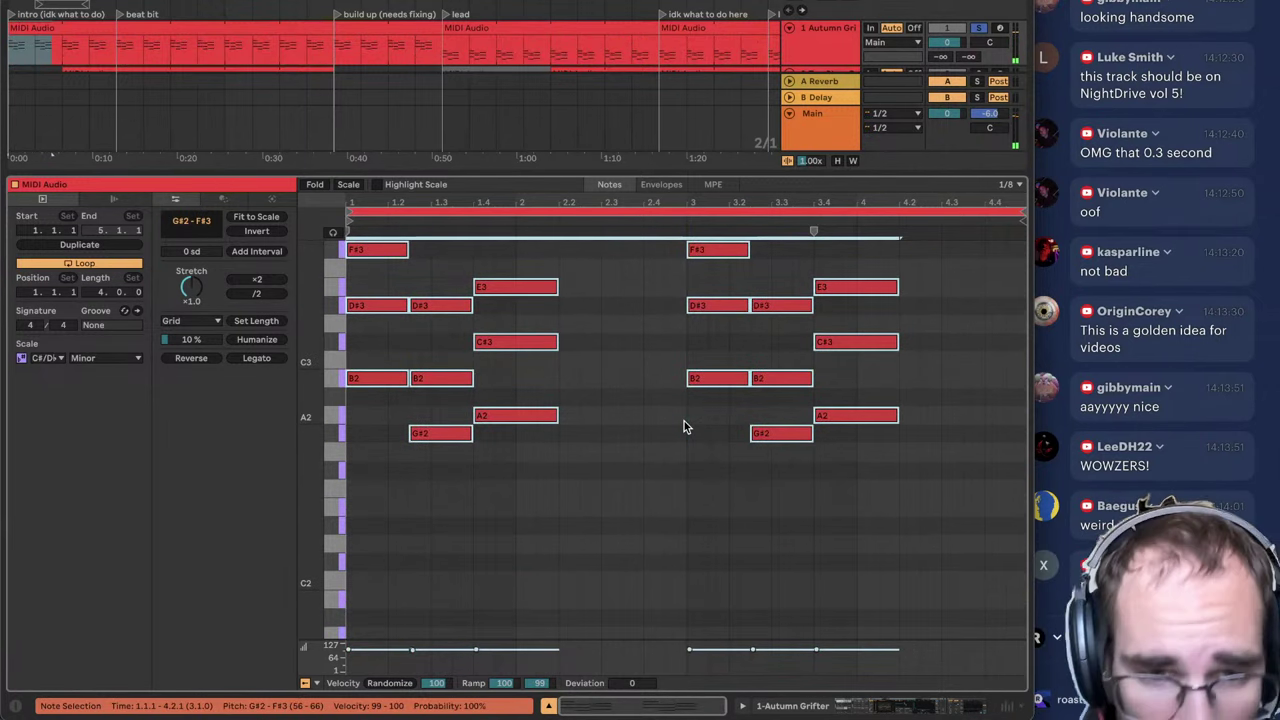
pyautogui.scroll(3, 692, 402)
pyautogui.click(634, 371)
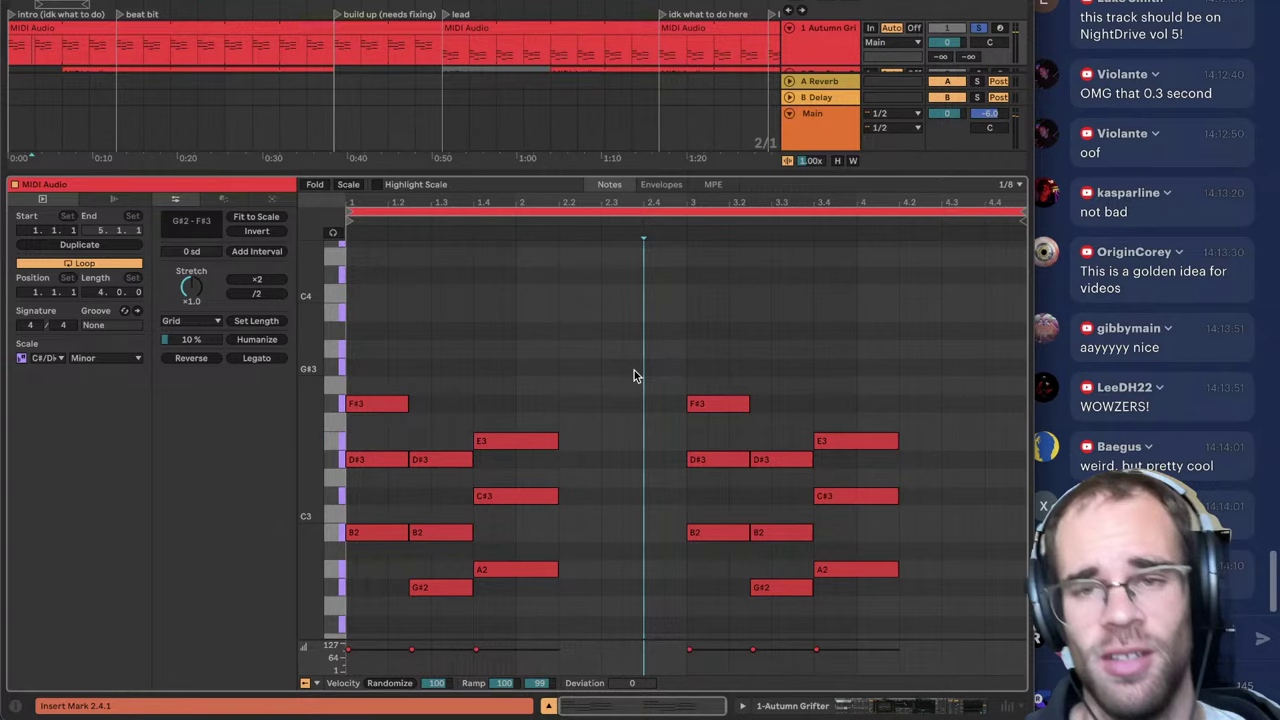
pyautogui.press('space')
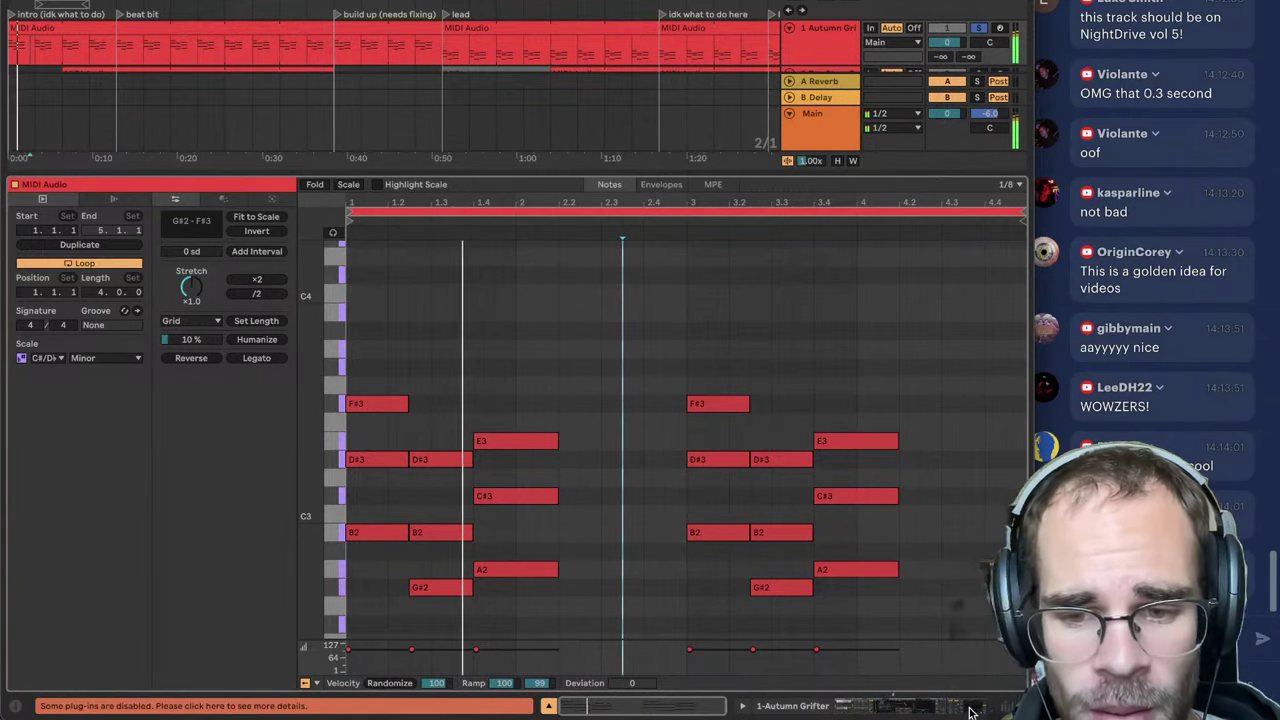
# Step: Set the Wavetable amp envelope's decay to 365 ms and the Autumn Grifter rack's Tone macro to 110%
pyautogui.hotkey('shift', 'Tab')
pyautogui.moveTo(875, 709)
pyautogui.mouseDown()
pyautogui.moveTo(925, 712)
pyautogui.moveTo(853, 708)
pyautogui.moveTo(880, 708)
pyautogui.mouseUp()
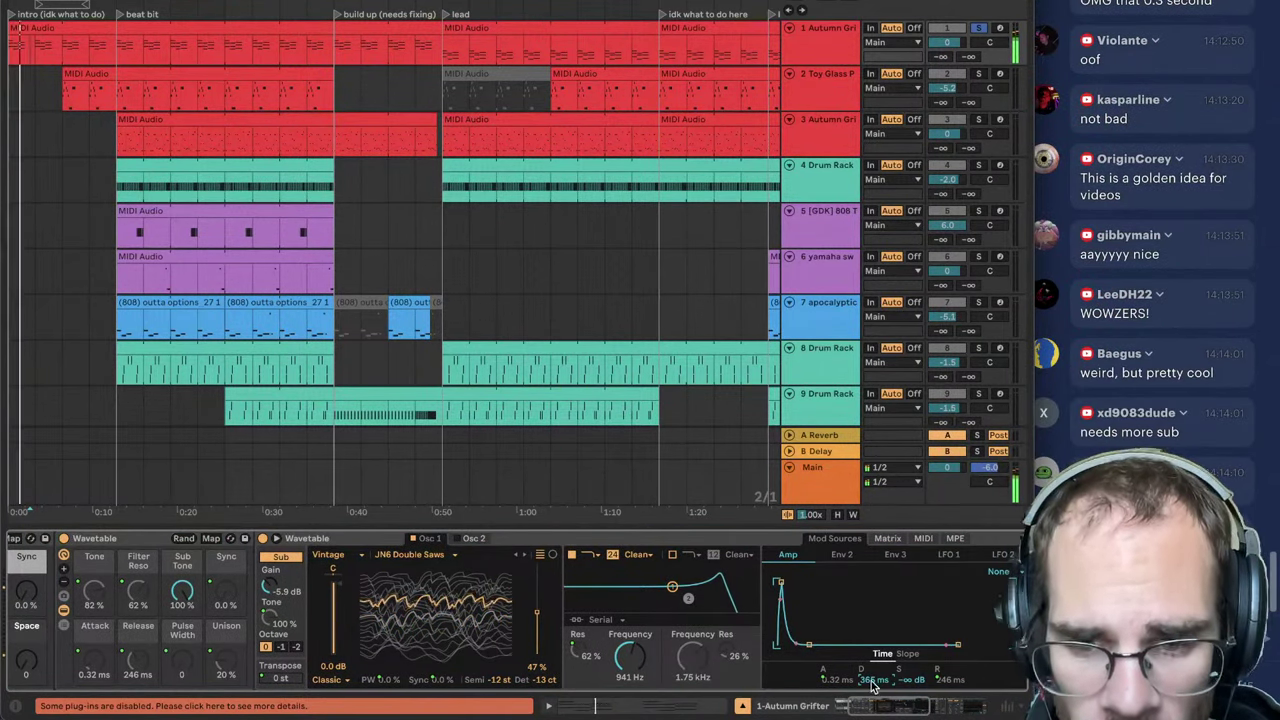
pyautogui.moveTo(880, 708); pyautogui.dragTo(683, 690)
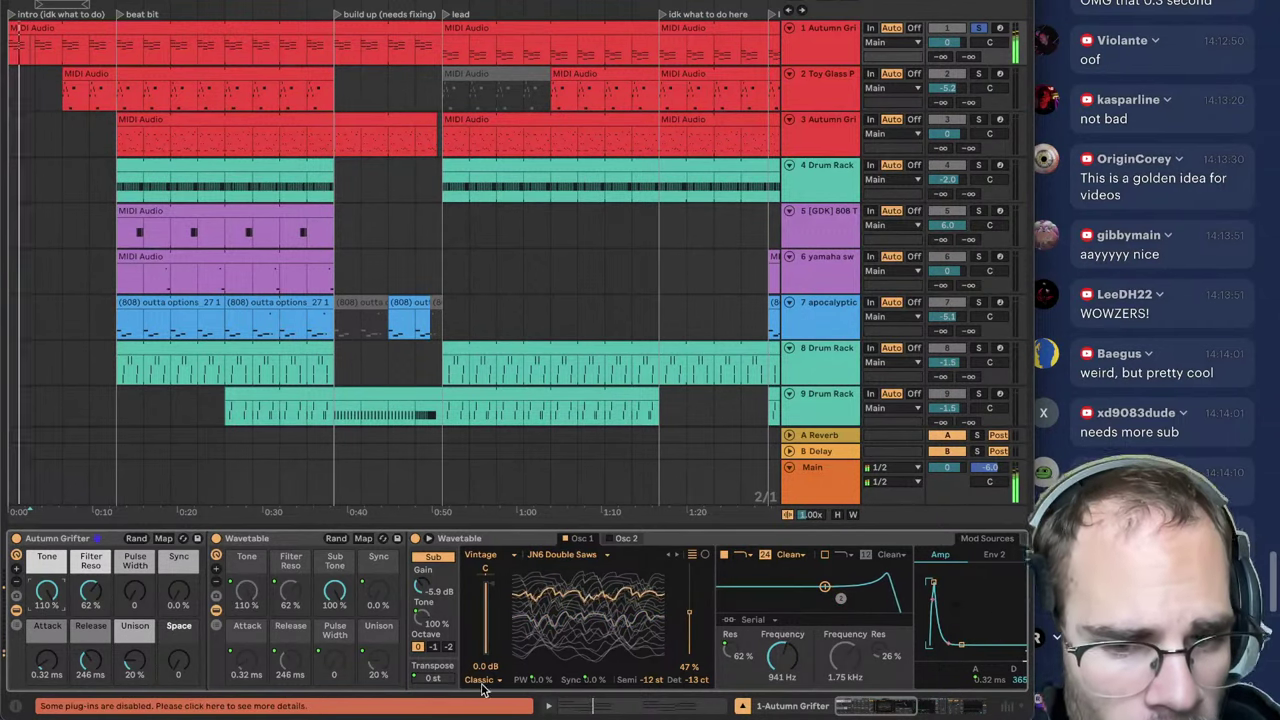
# Step: Set the rack's Filter Reso to 45%, Release to 267 ms, Unison to 35% and Space to 33
pyautogui.moveTo(91, 592); pyautogui.dragTo(91, 558)
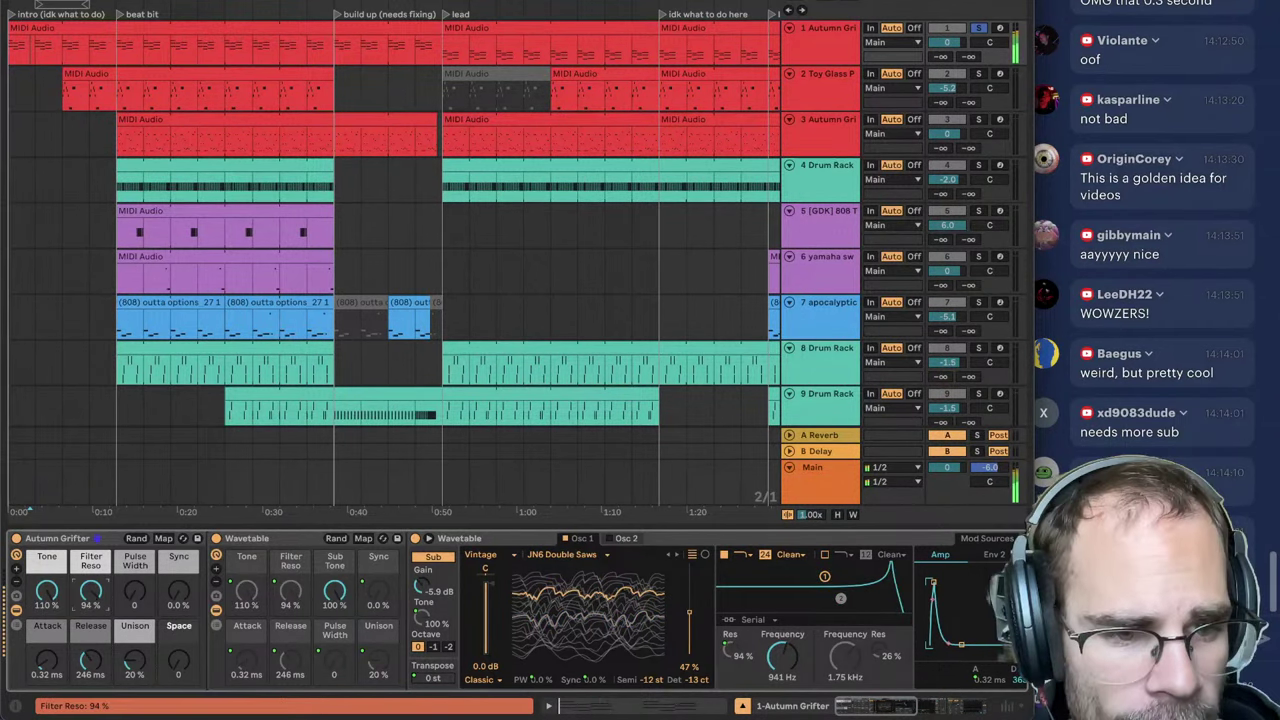
pyautogui.moveTo(91, 592); pyautogui.dragTo(91, 640)
pyautogui.moveTo(91, 661); pyautogui.dragTo(181, 655)
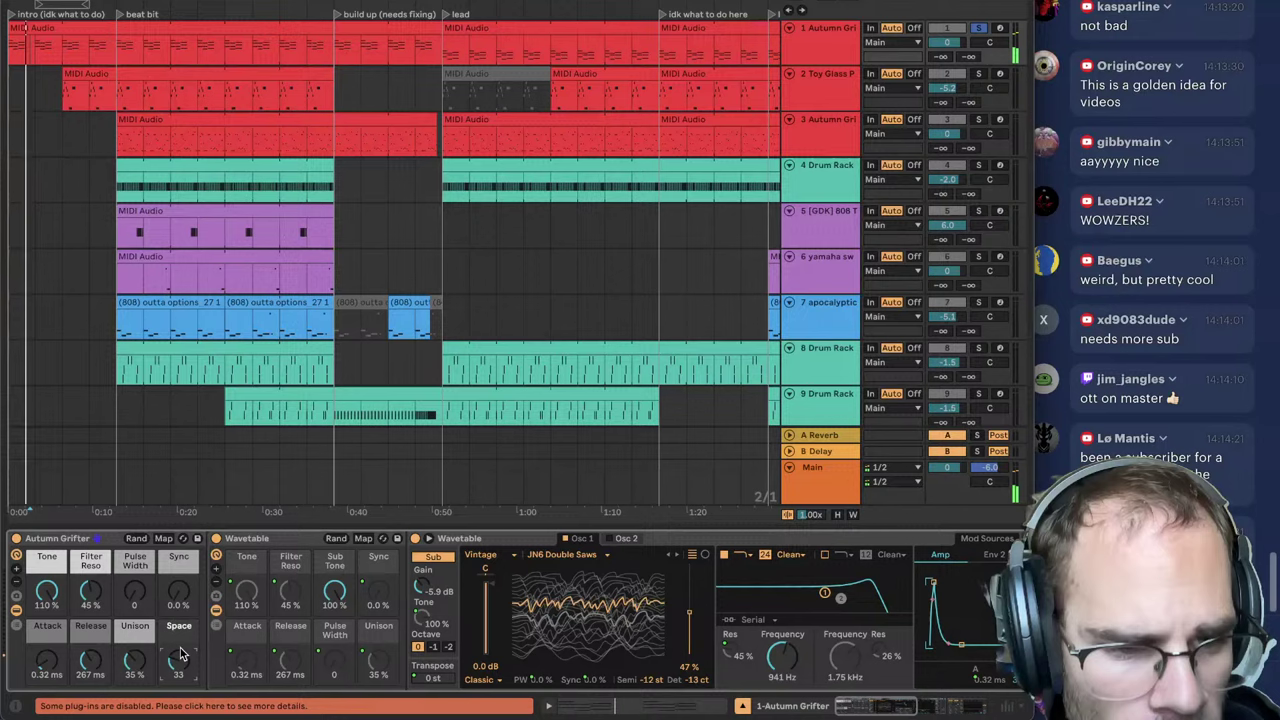
# Step: Reset the Space macro to 0, try Sync at 100% before resetting it, and lower the Tone macro
pyautogui.doubleClick(181, 655)
pyautogui.moveTo(176, 597); pyautogui.dragTo(176, 500)
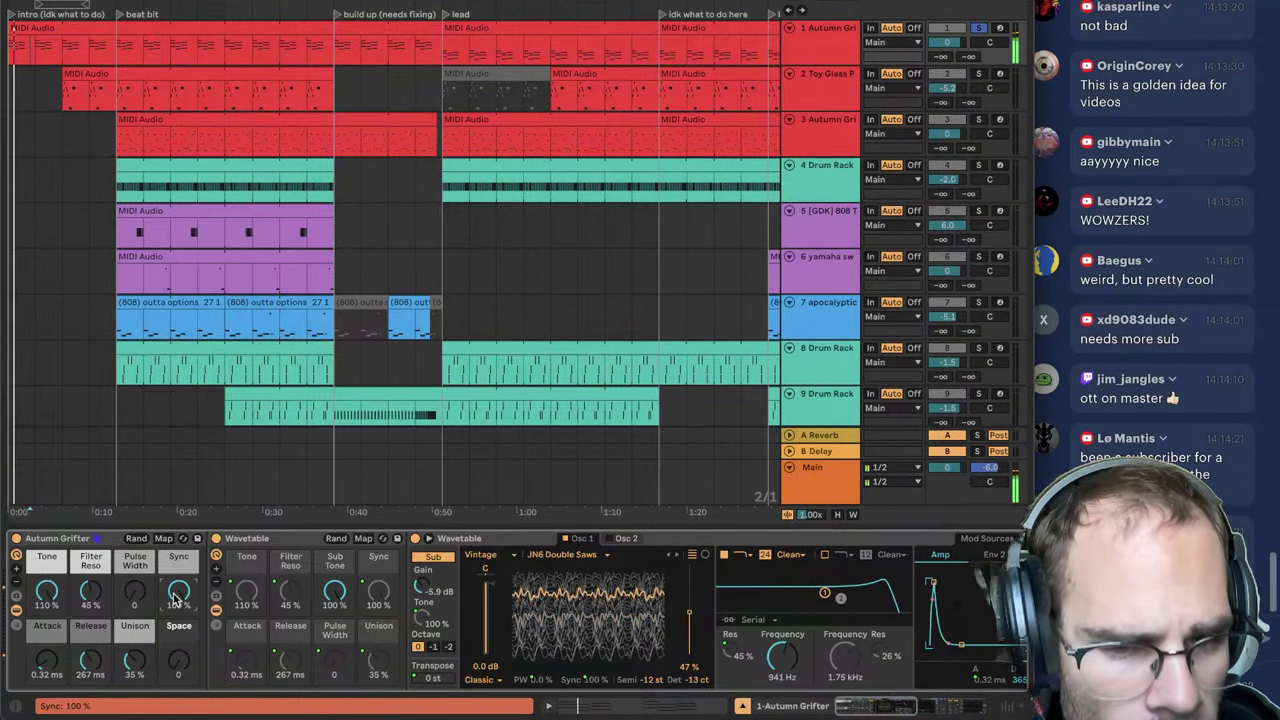
pyautogui.doubleClick(176, 598)
pyautogui.moveTo(47, 597); pyautogui.dragTo(47, 664)
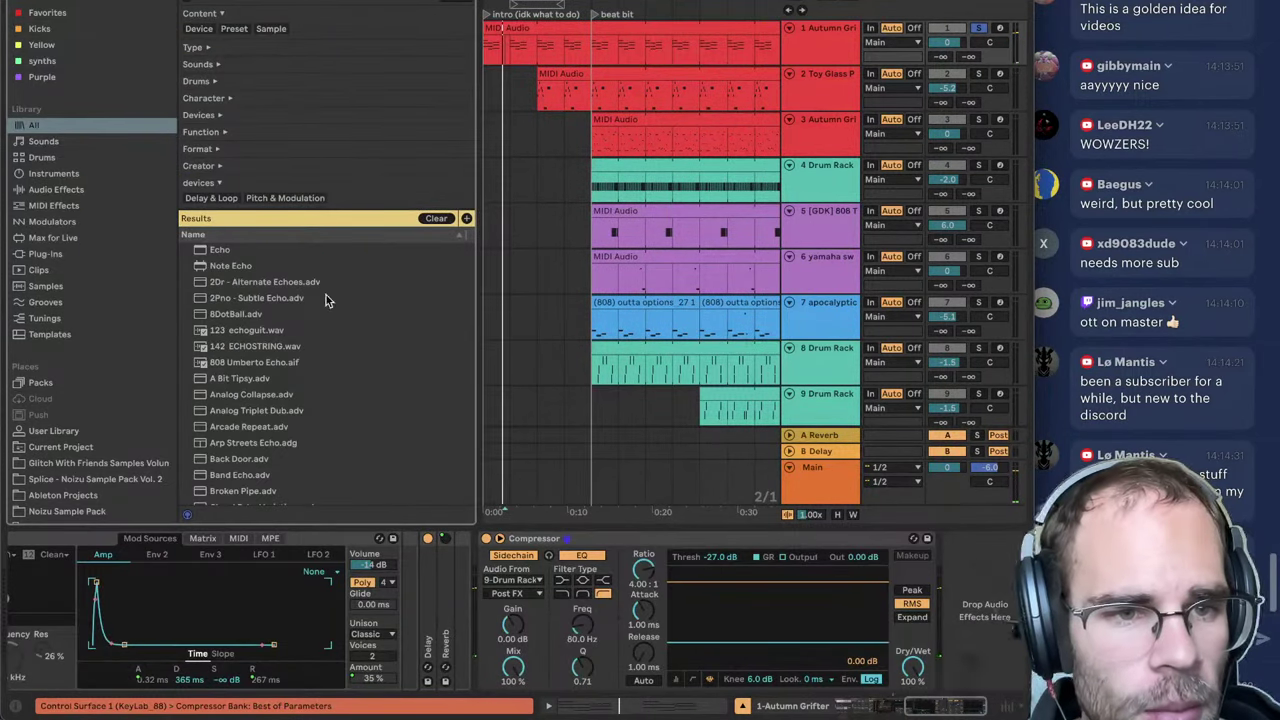
# Step: Add Echo after the Autumn Grifter track's Compressor with Reverb 47%, Ping Pong mode and Dry/Wet 47%
pyautogui.doubleClick(238, 252)
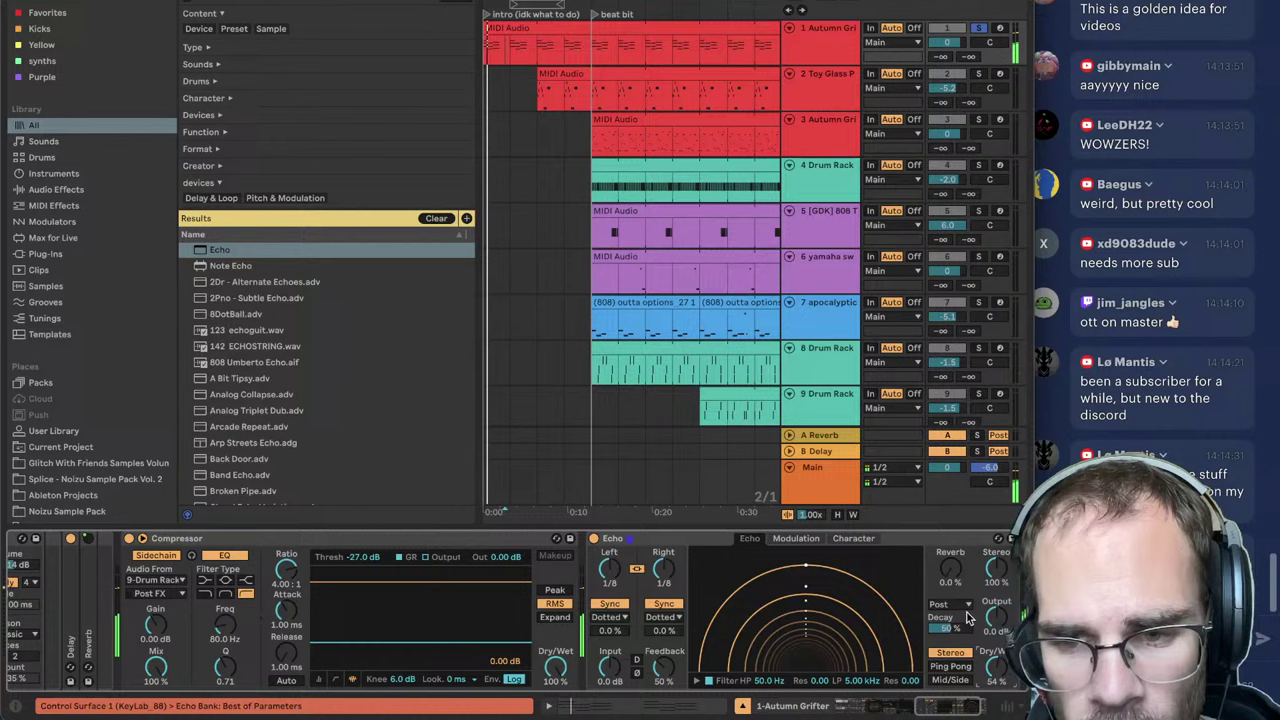
pyautogui.moveTo(950, 568); pyautogui.dragTo(950, 520)
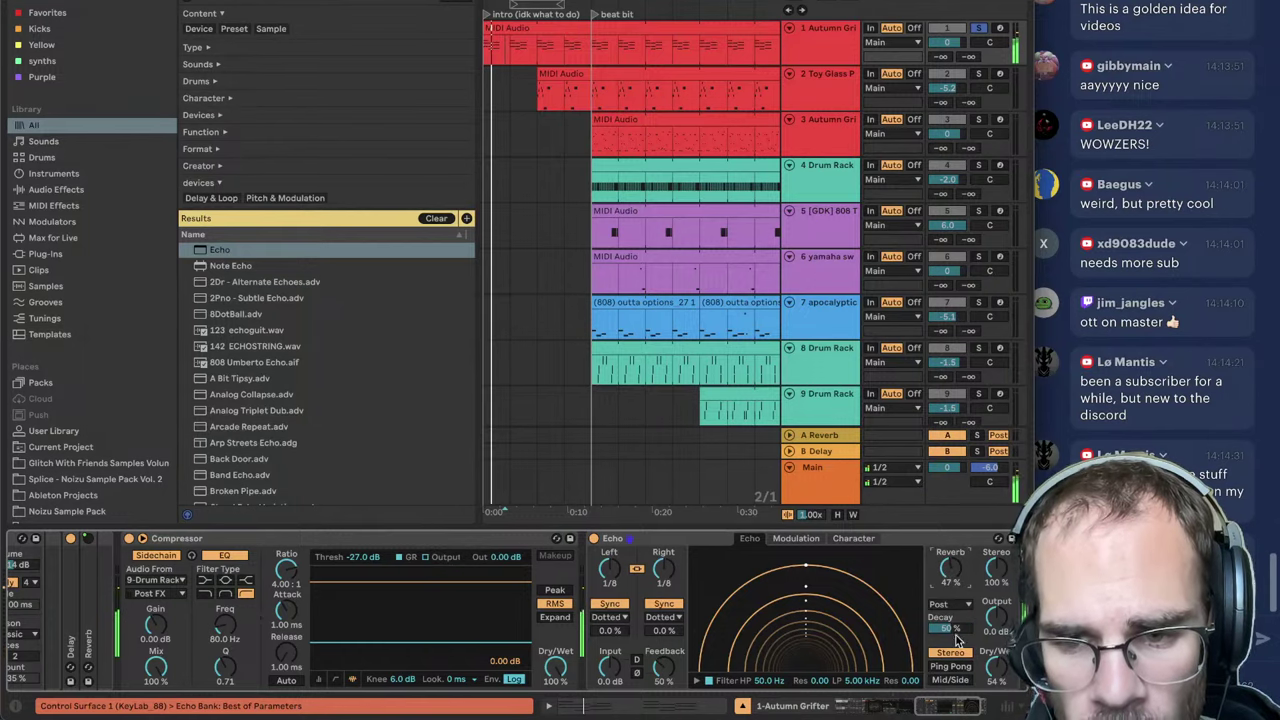
pyautogui.click(950, 666)
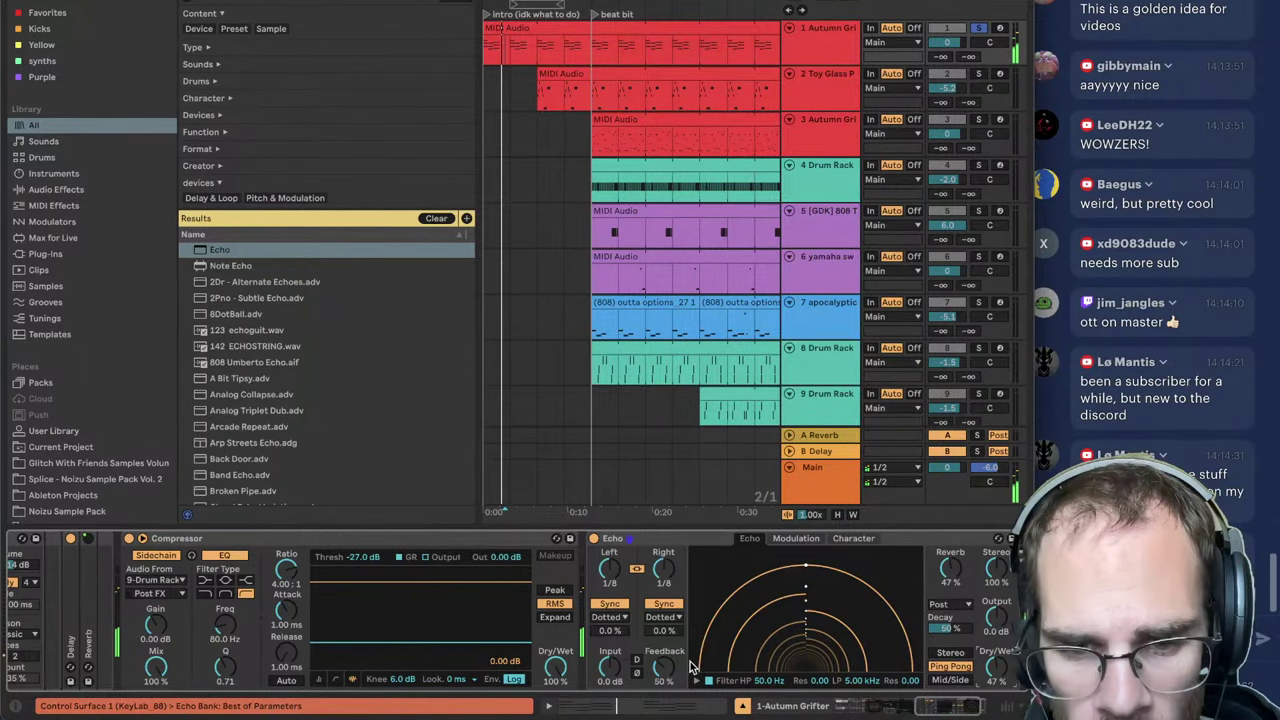
# Step: Search the browser for "ott" and add the OTT.adv preset after Echo on the Autumn Grifter track
pyautogui.hscroll(3, 692, 667)
pyautogui.press('super+f')
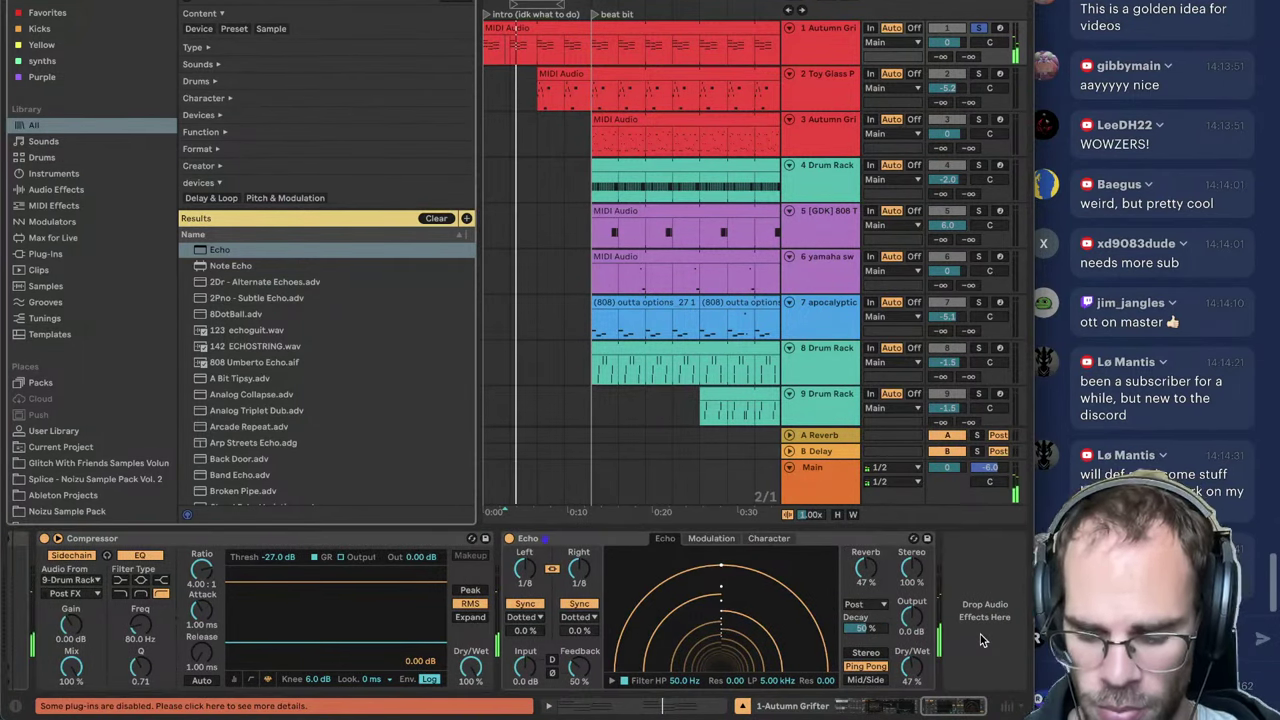
pyautogui.hotkey('ctrl', 'f')
pyautogui.write('ott')
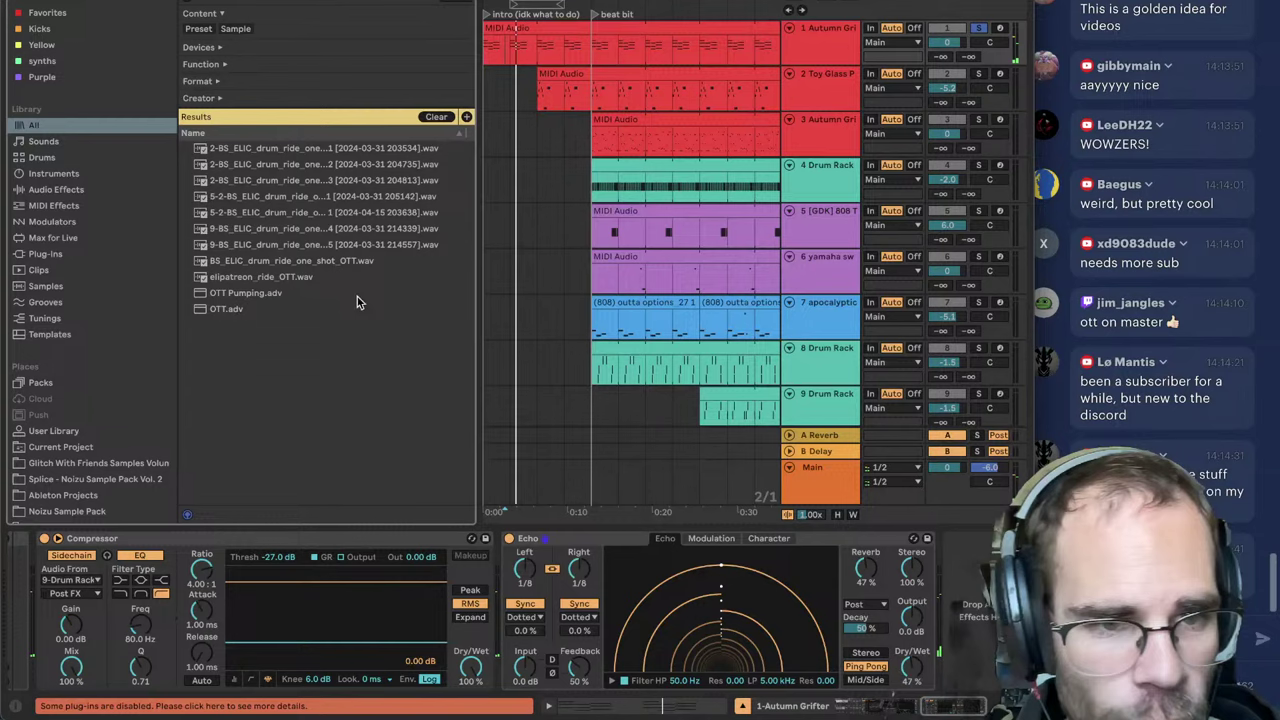
pyautogui.doubleClick(357, 306)
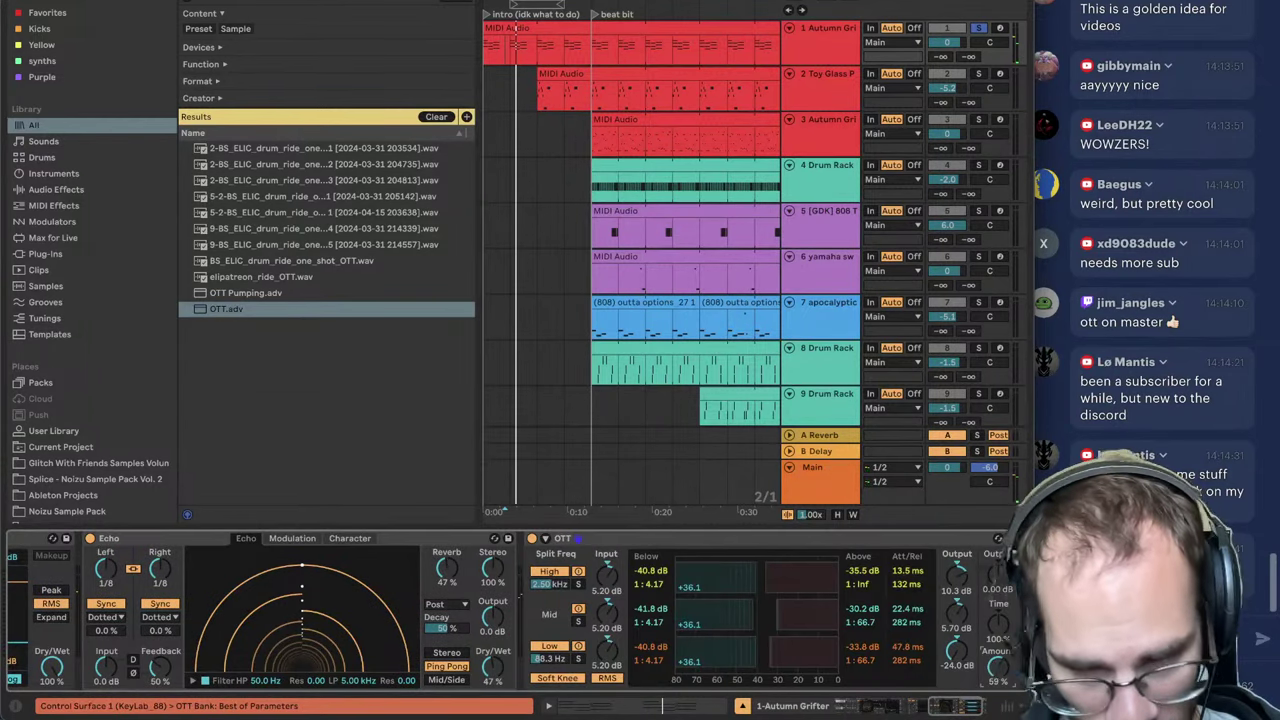
# Step: Set the OTT Amount on the Autumn Grifter track to 42%, hide the browser and play the intro
pyautogui.hscroll(2, 953, 628)
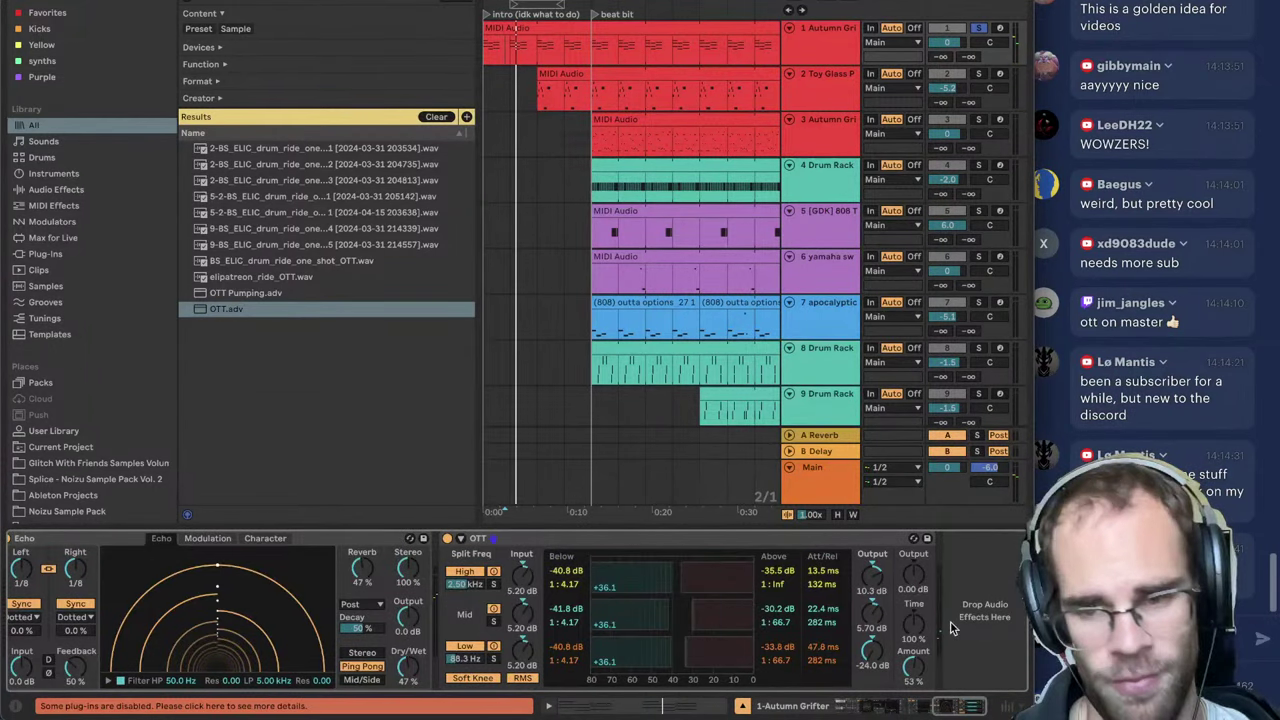
pyautogui.hotkey('ctrl', 'alt', 'b')
pyautogui.press('space')
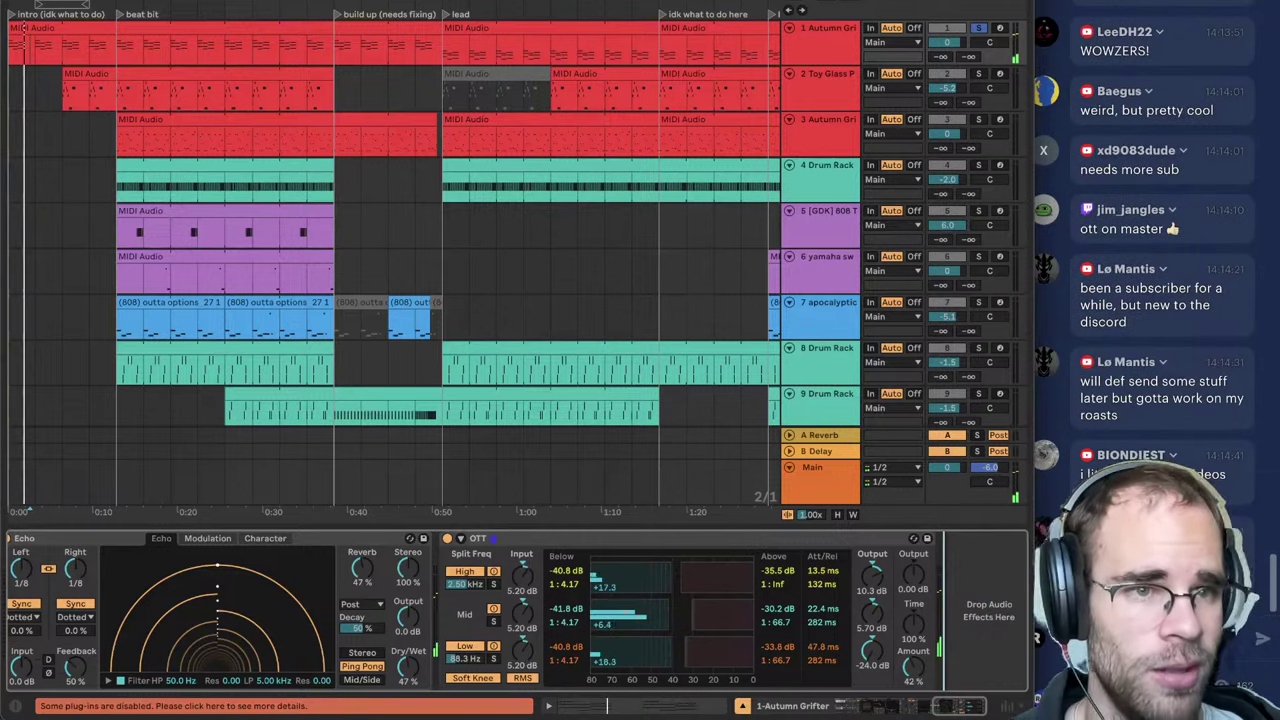
# Step: Set the Autumn Grifter rack's Unison to 17% and the nested Wetable rack's Sub Tone to 100%, replaying the intro
pyautogui.scroll(8, 325, 182)
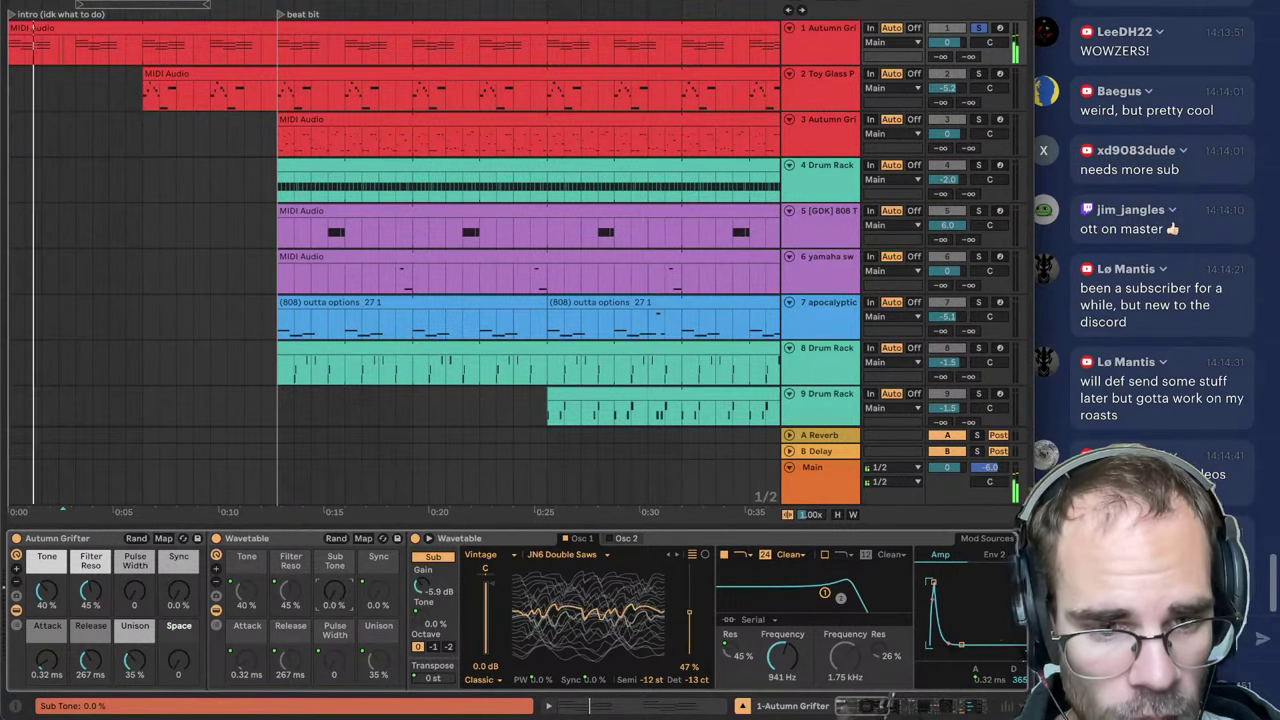
pyautogui.moveTo(334, 597); pyautogui.dragTo(334, 712)
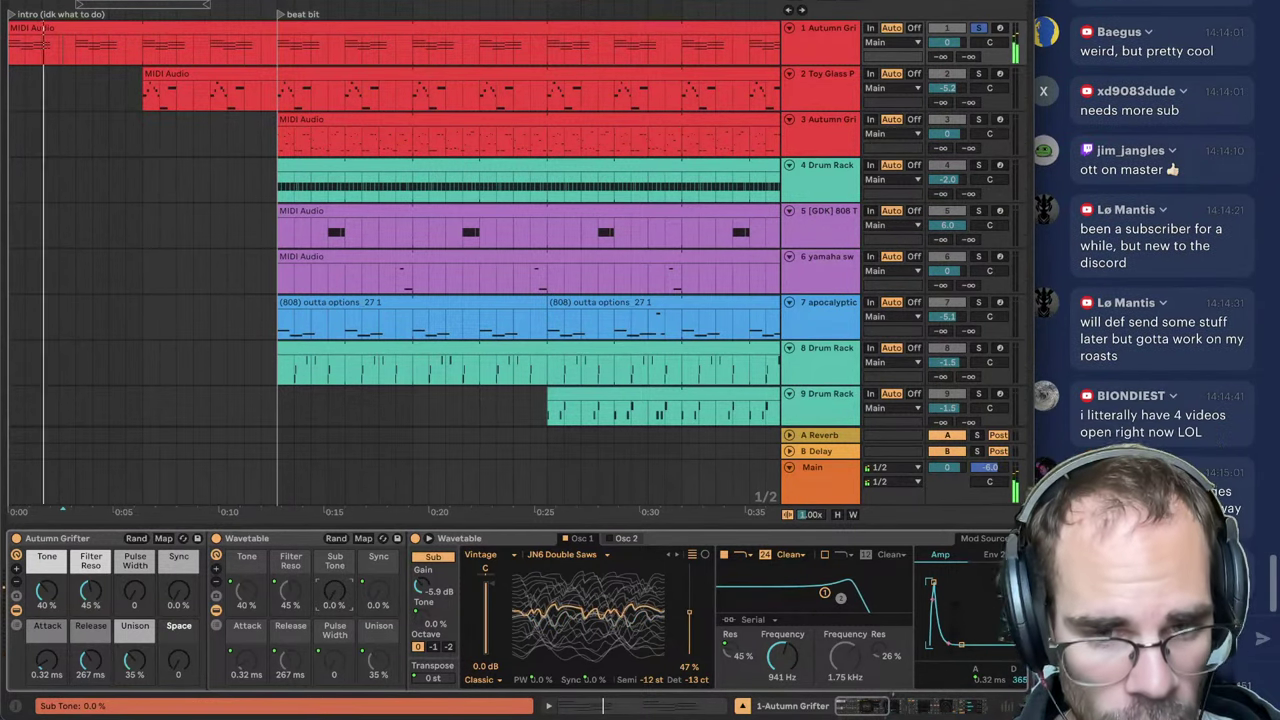
pyautogui.press('space')
pyautogui.press('space')
pyautogui.moveTo(136, 679); pyautogui.dragTo(136, 700)
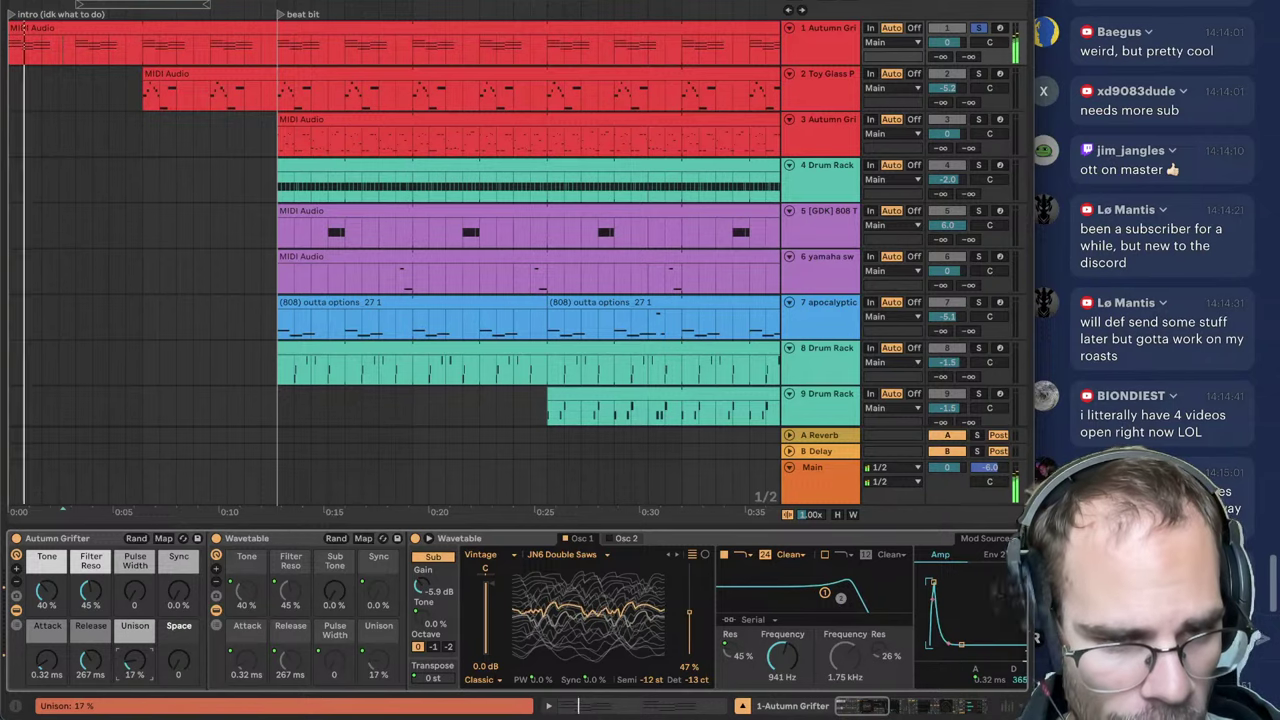
pyautogui.moveTo(332, 598); pyautogui.dragTo(332, 483)
pyautogui.press('space')
pyautogui.press('space')
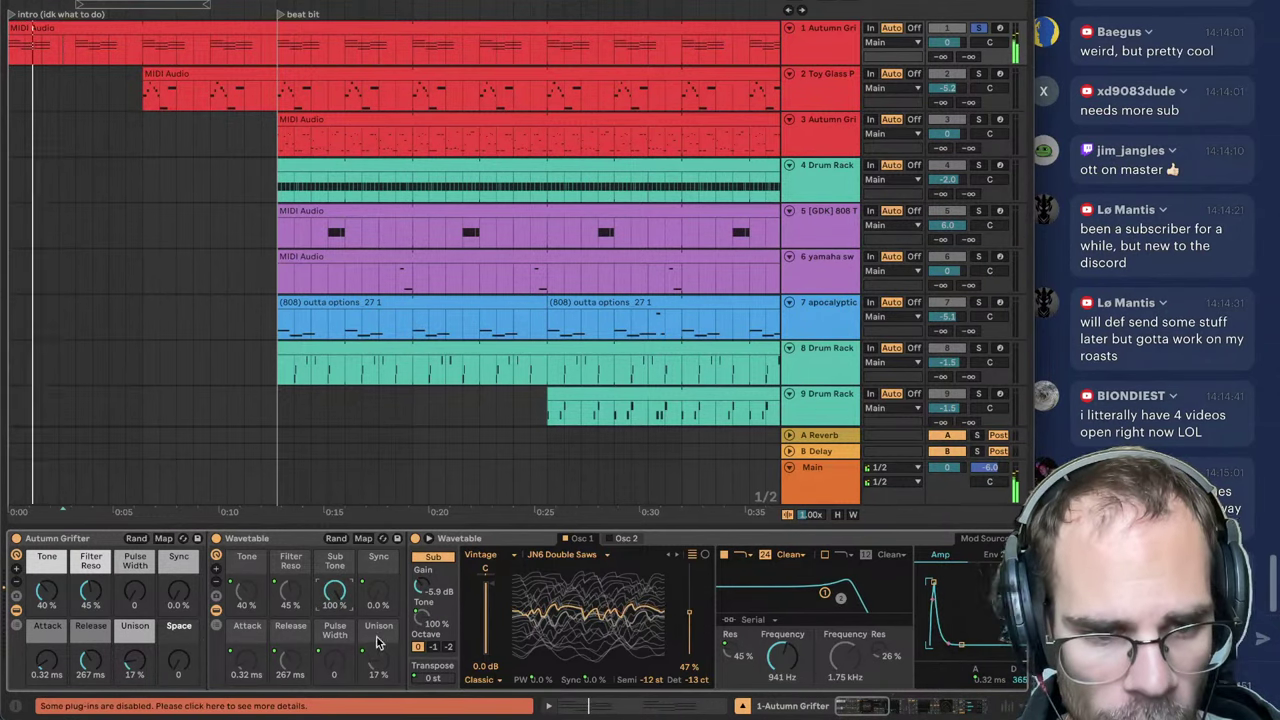
# Step: Unsolo the first Autumn Grifter track and play the full arrangement from the beat bit section
pyautogui.moveTo(855, 710); pyautogui.dragTo(868, 710)
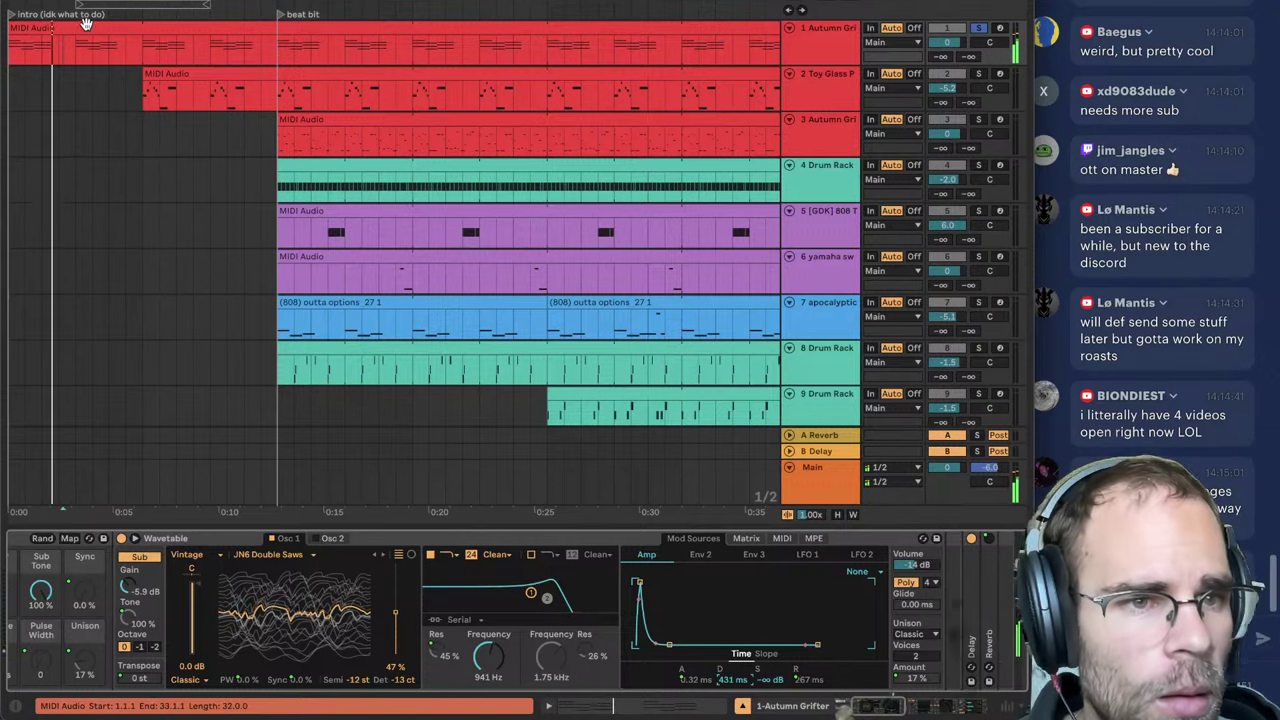
pyautogui.click(949, 30)
pyautogui.click(331, 73)
pyautogui.press('space')
pyautogui.click(284, 97)
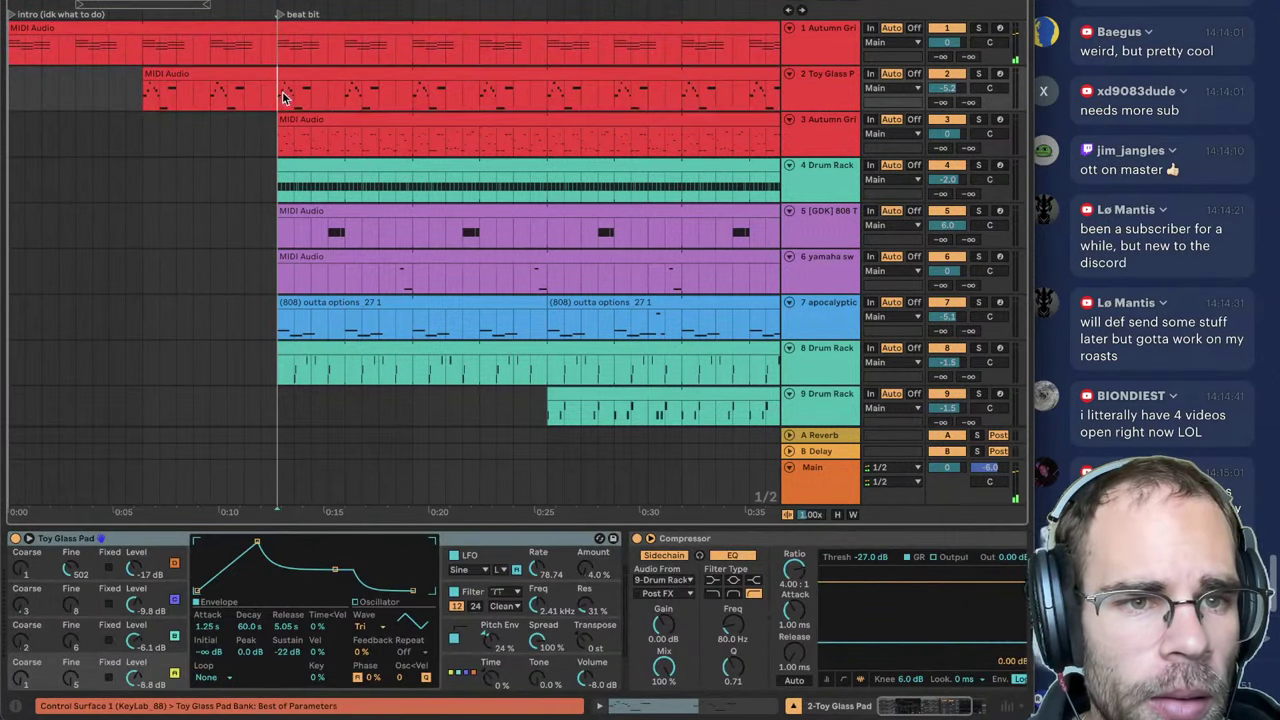
pyautogui.press('space')
pyautogui.click(374, 72)
pyautogui.moveTo(264, 3); pyautogui.dragTo(10, 1)
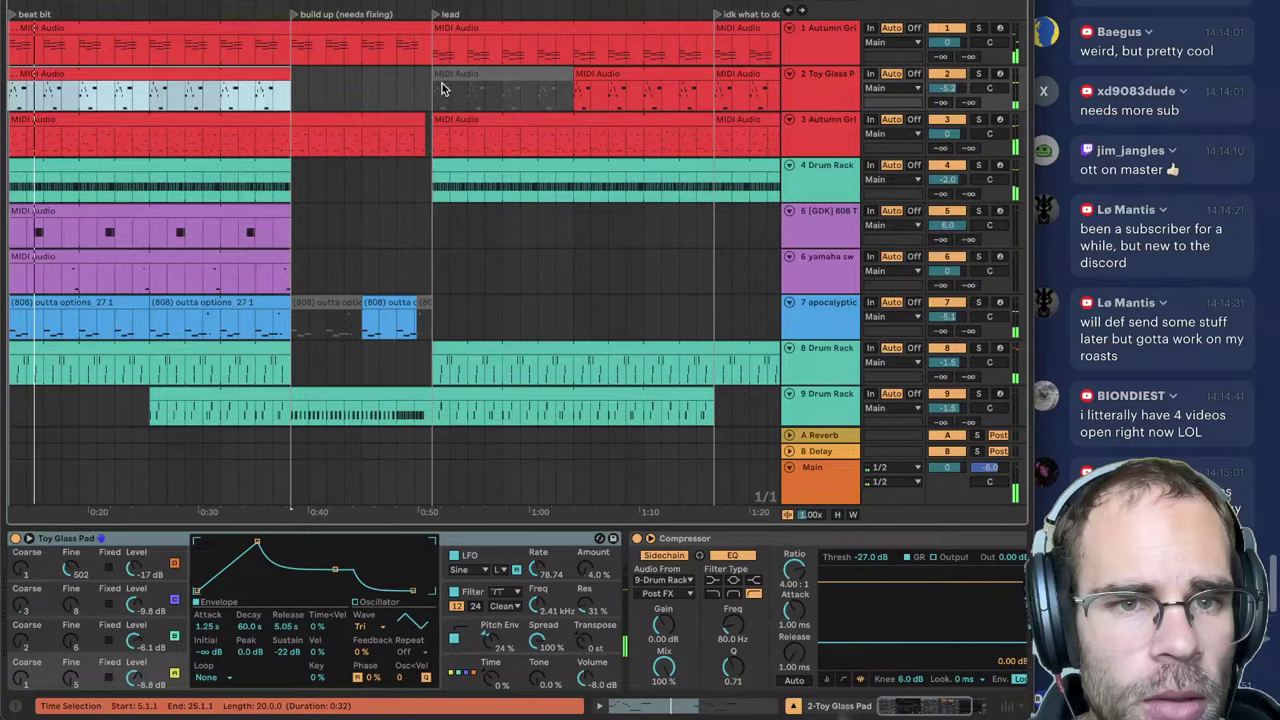
# Step: Extend the first Autumn Grifter track's reworked chords over the lead section and play from the lead marker
pyautogui.click(420, 28)
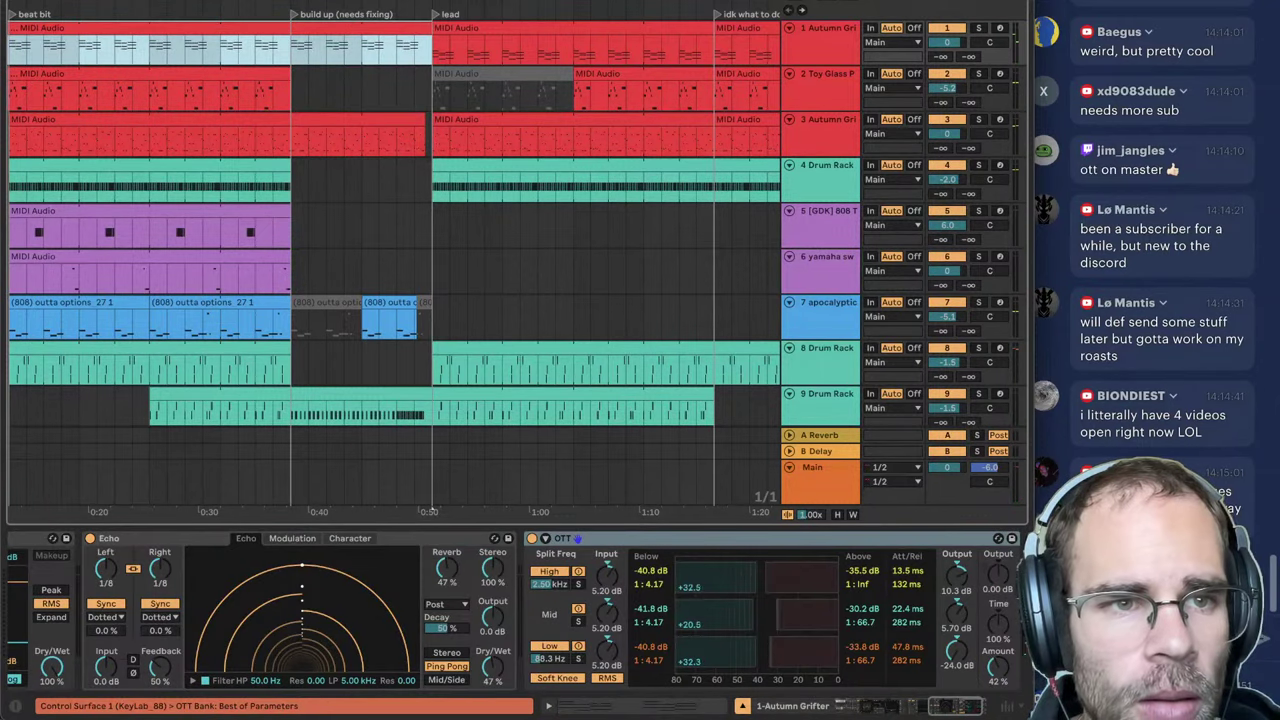
pyautogui.press('space')
pyautogui.moveTo(350, 4); pyautogui.dragTo(350, 0)
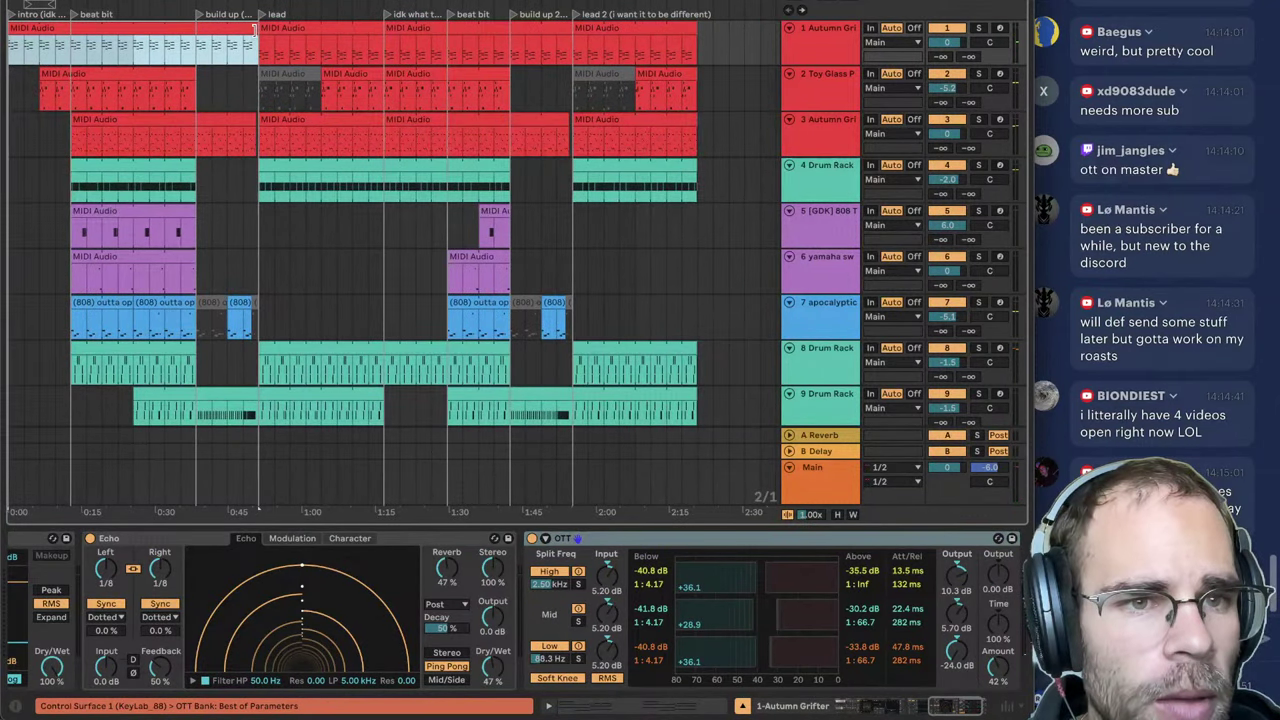
pyautogui.click(258, 30)
pyautogui.click(262, 58)
pyautogui.press('space')
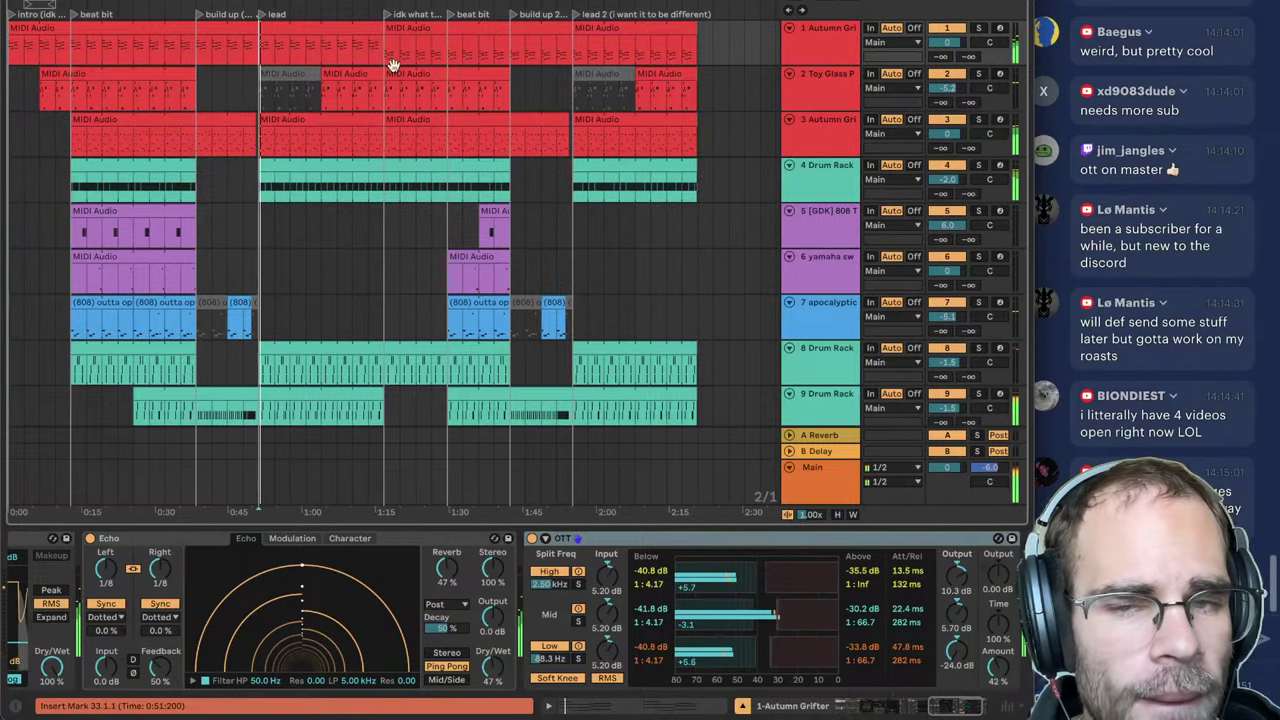
# Step: Lower the Drive of SAT MIX on the Main track to about -6.29 dB and replay the lead
pyautogui.click(809, 479)
pyautogui.click(789, 468)
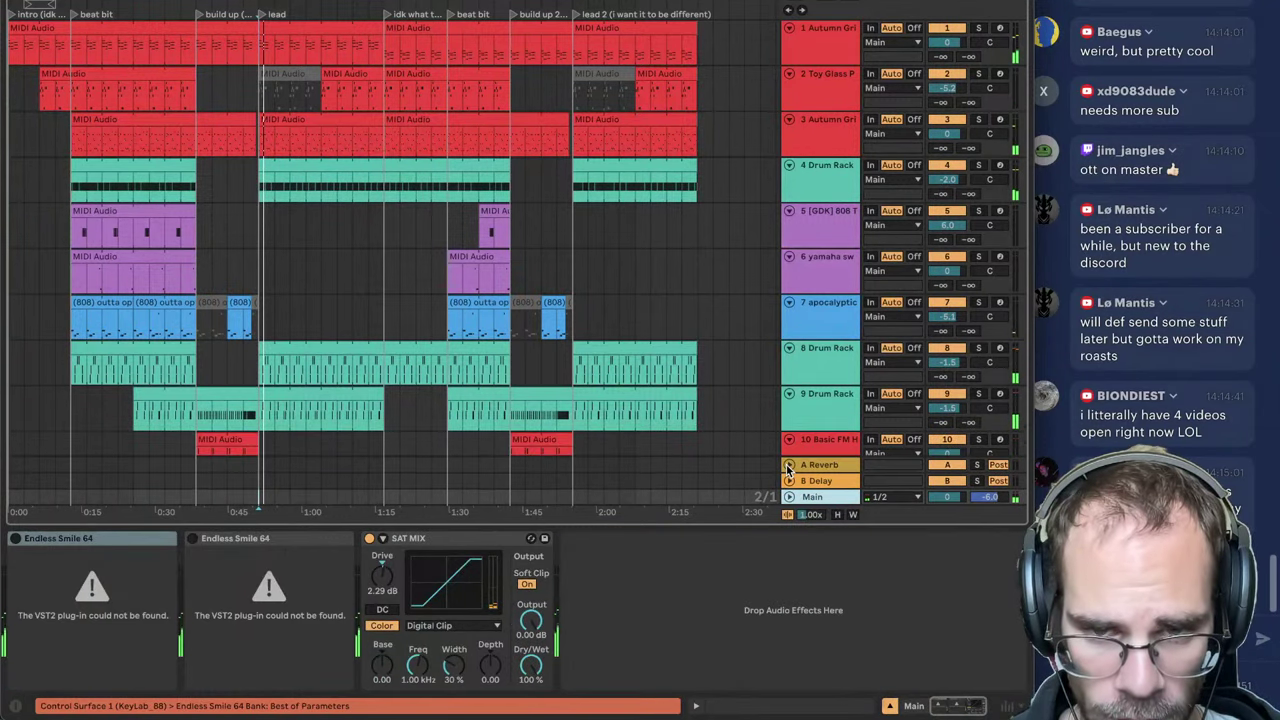
pyautogui.click(382, 577)
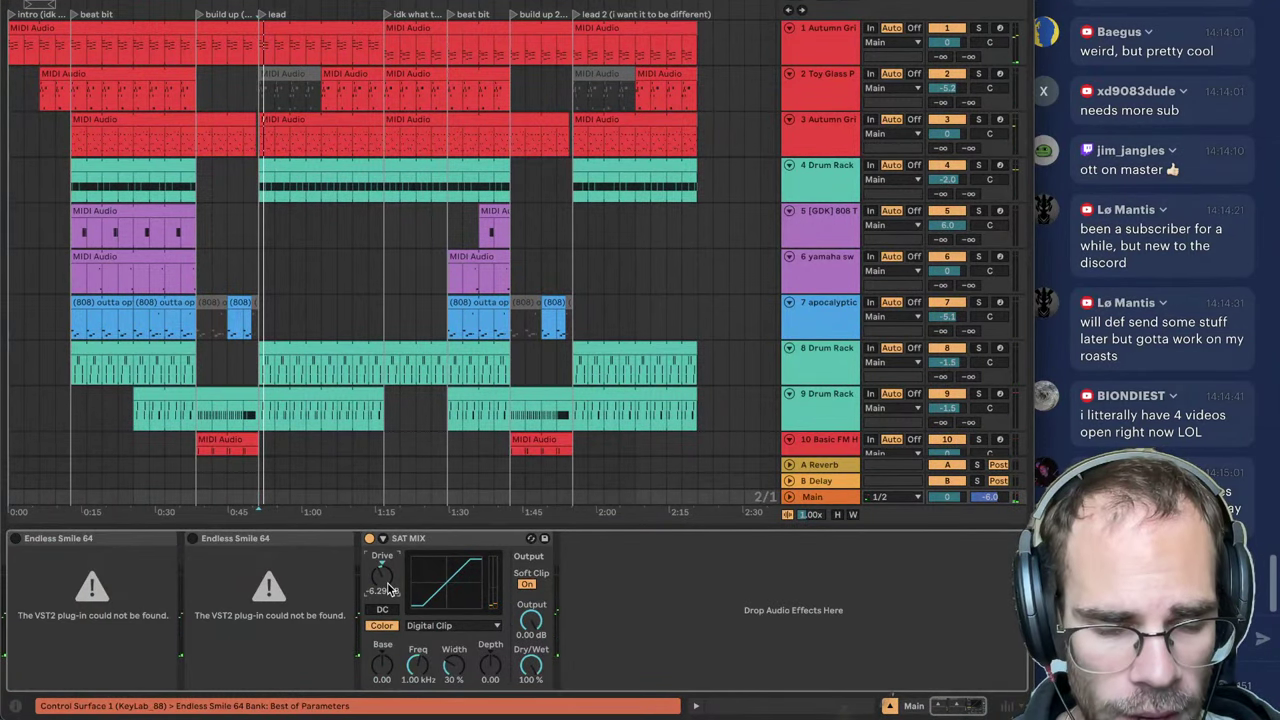
pyautogui.press('space')
# Step: Lower the volume of all tracks together by 7.5 dB and replay from the start of the lead
pyautogui.click(817, 43)
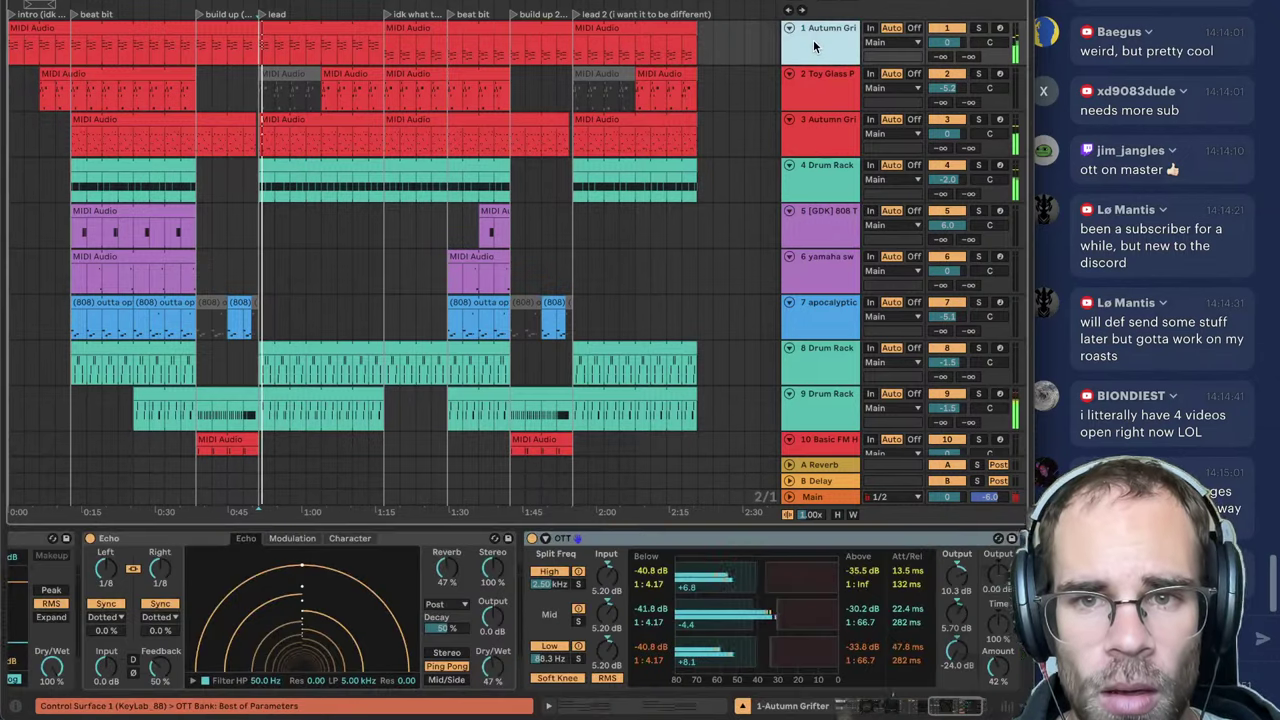
pyautogui.press('super+a')
pyautogui.moveTo(949, 42); pyautogui.dragTo(949, 68)
pyautogui.click(275, 61)
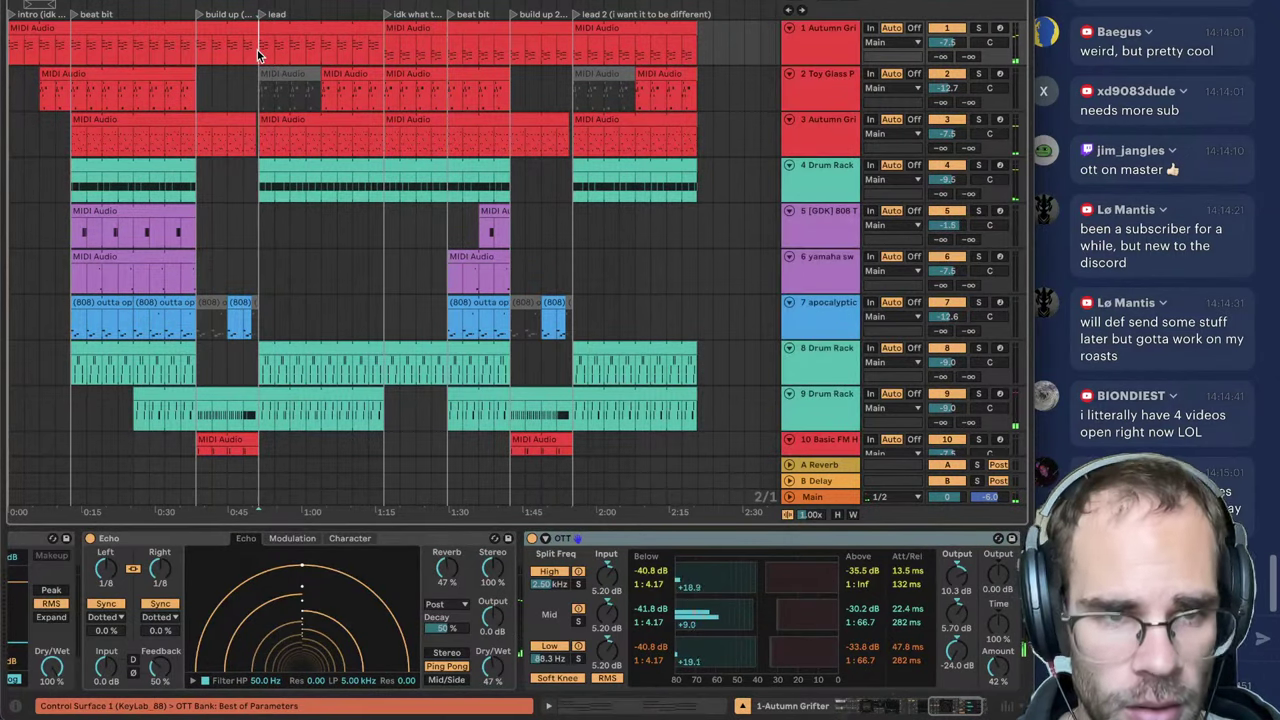
pyautogui.scroll(4, 257, 54)
pyautogui.press('space')
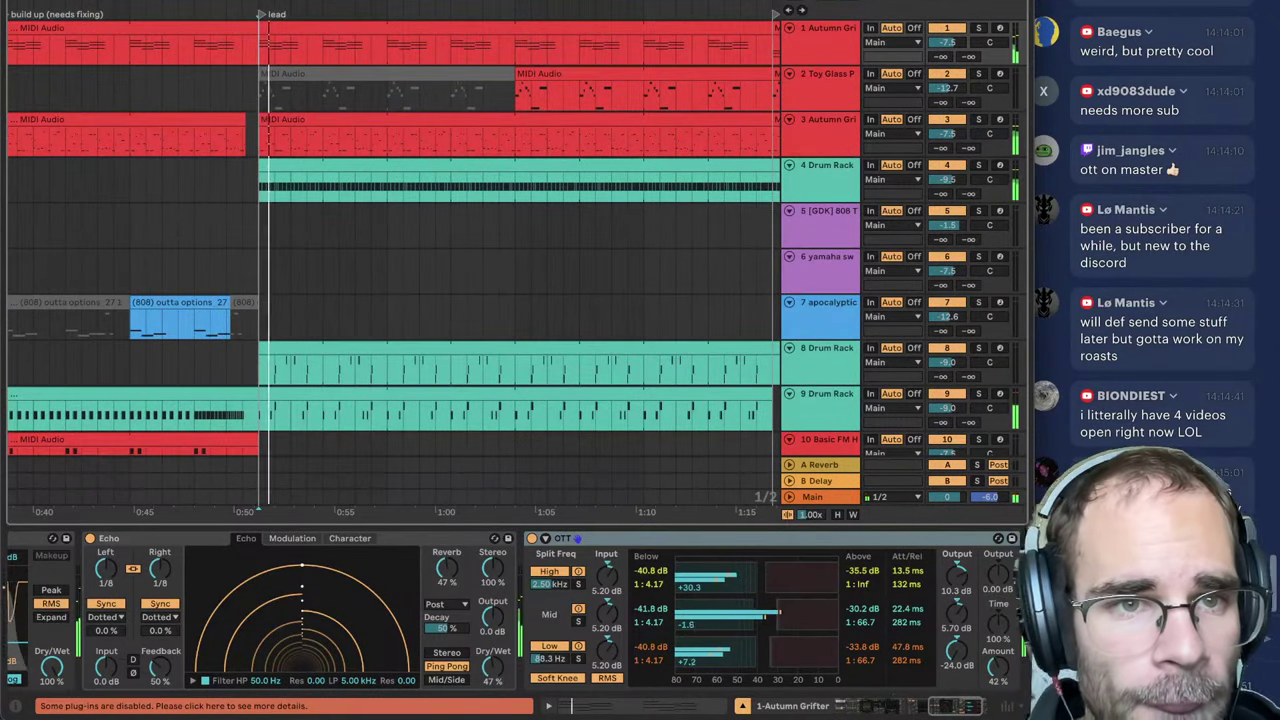
# Step: Examine the lead section's clips and the devices on the hi-hat Drum Rack and Herbie Funk Lead tracks
pyautogui.scroll(-3, 262, 56)
pyautogui.click(325, 75)
pyautogui.click(294, 32)
pyautogui.scroll(-5, 312, 192)
pyautogui.scroll(3, 320, 190)
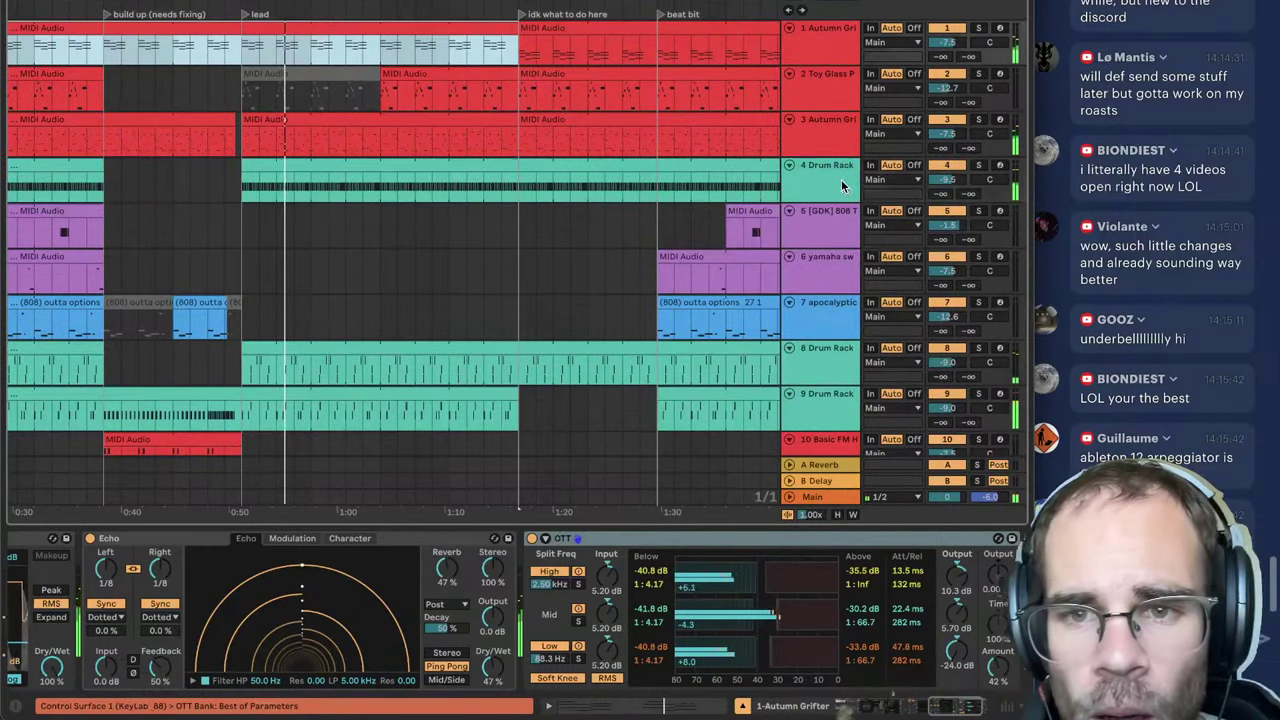
pyautogui.click(841, 179)
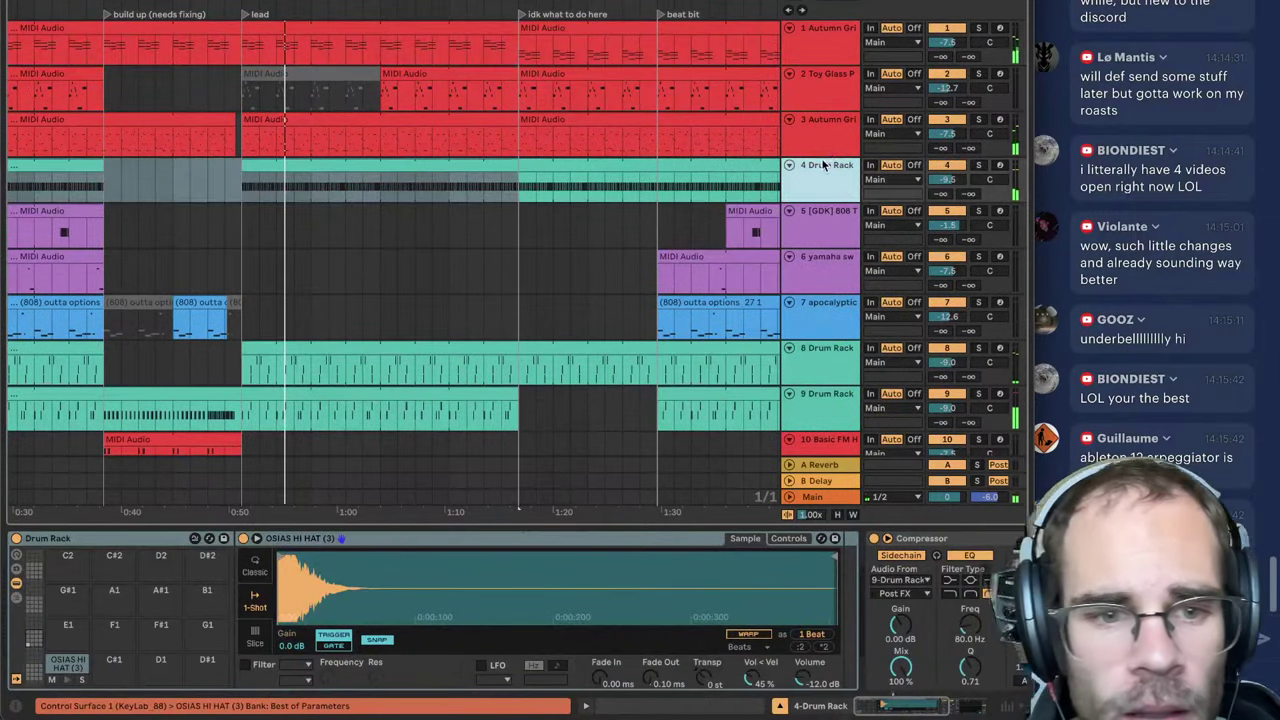
pyautogui.scroll(-3, 822, 167)
pyautogui.click(825, 350)
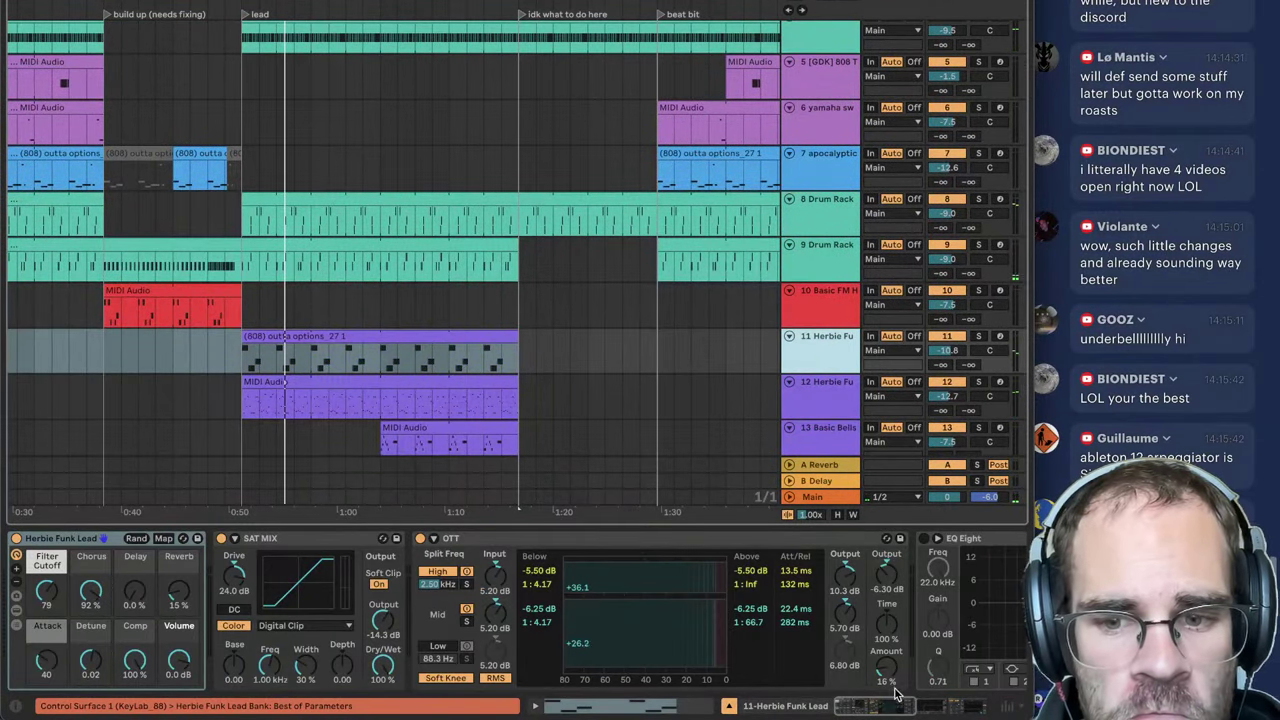
pyautogui.click(738, 708)
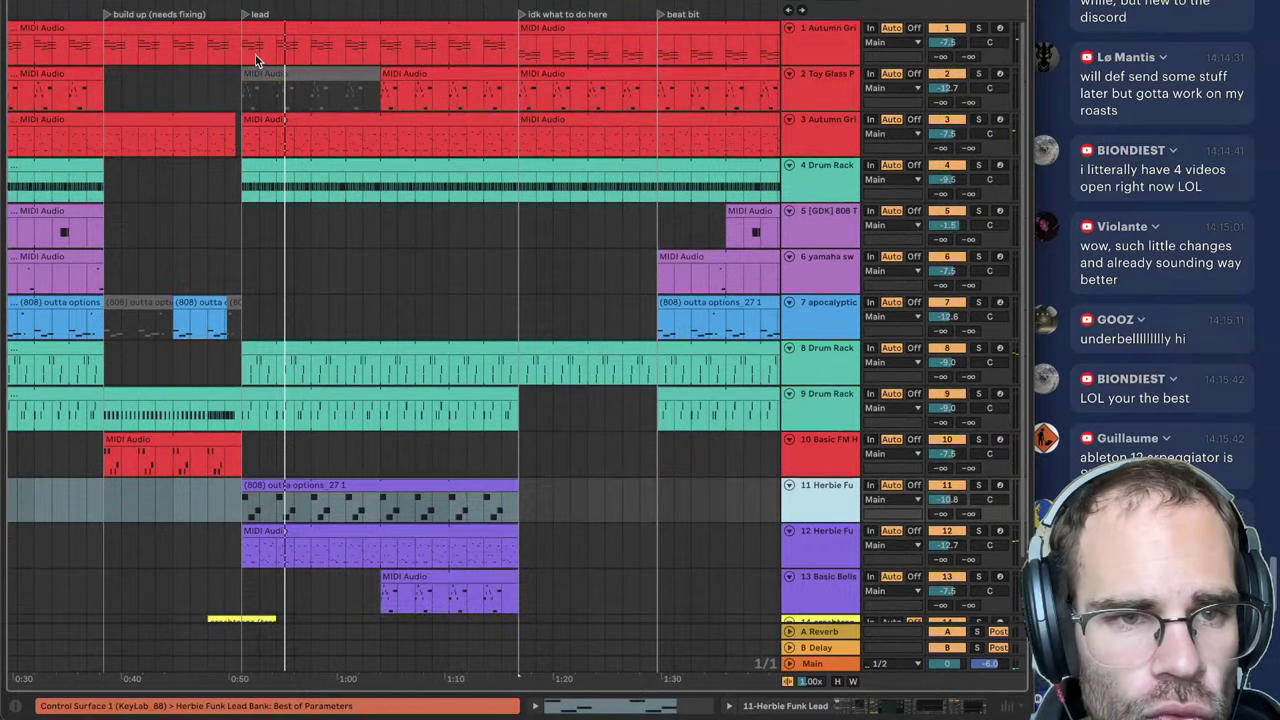
# Step: Mute the second Autumn Grifter and track 12 Herbie Funk Lead, and move track 11 Herbie Funk Lead above the first Drum Rack
pyautogui.click(259, 28)
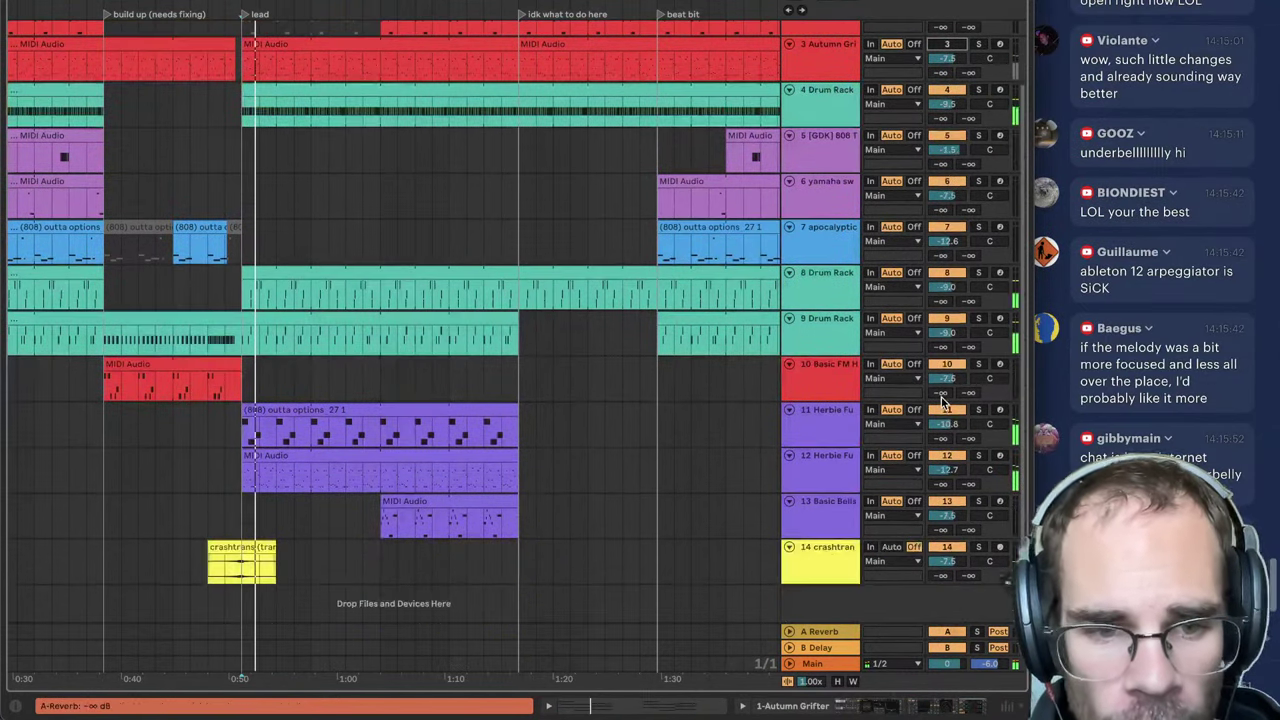
pyautogui.scroll(-2, 945, 410)
pyautogui.click(832, 432)
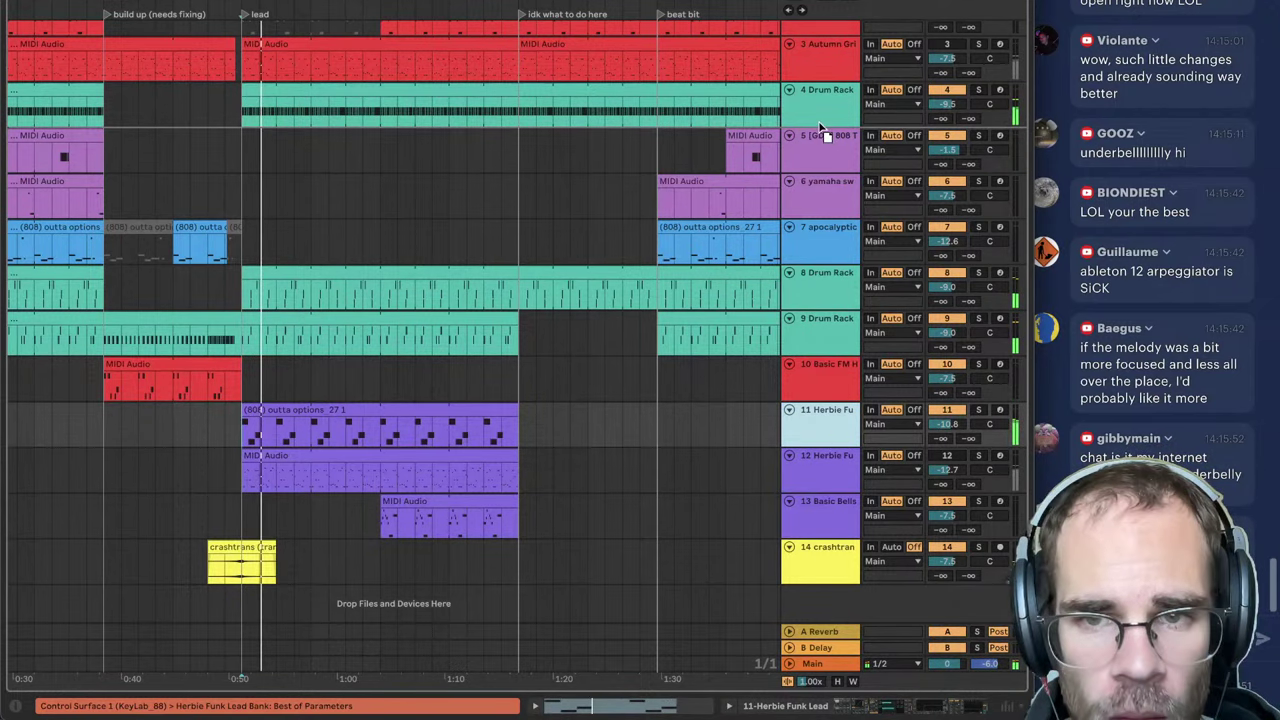
pyautogui.scroll(2, 820, 130)
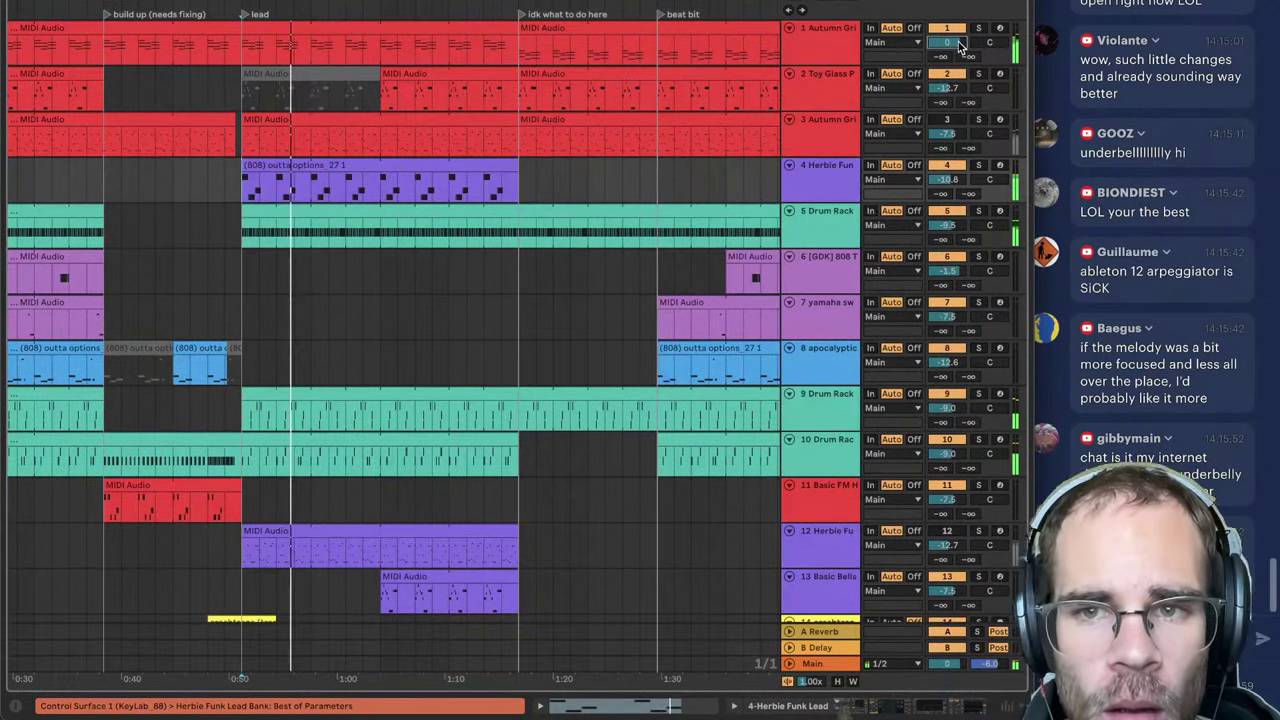
# Step: Raise the first Autumn Grifter track's volume to 1.9 dB and turn off its sidechain Compressor
pyautogui.click(803, 48)
pyautogui.doubleClick(820, 56)
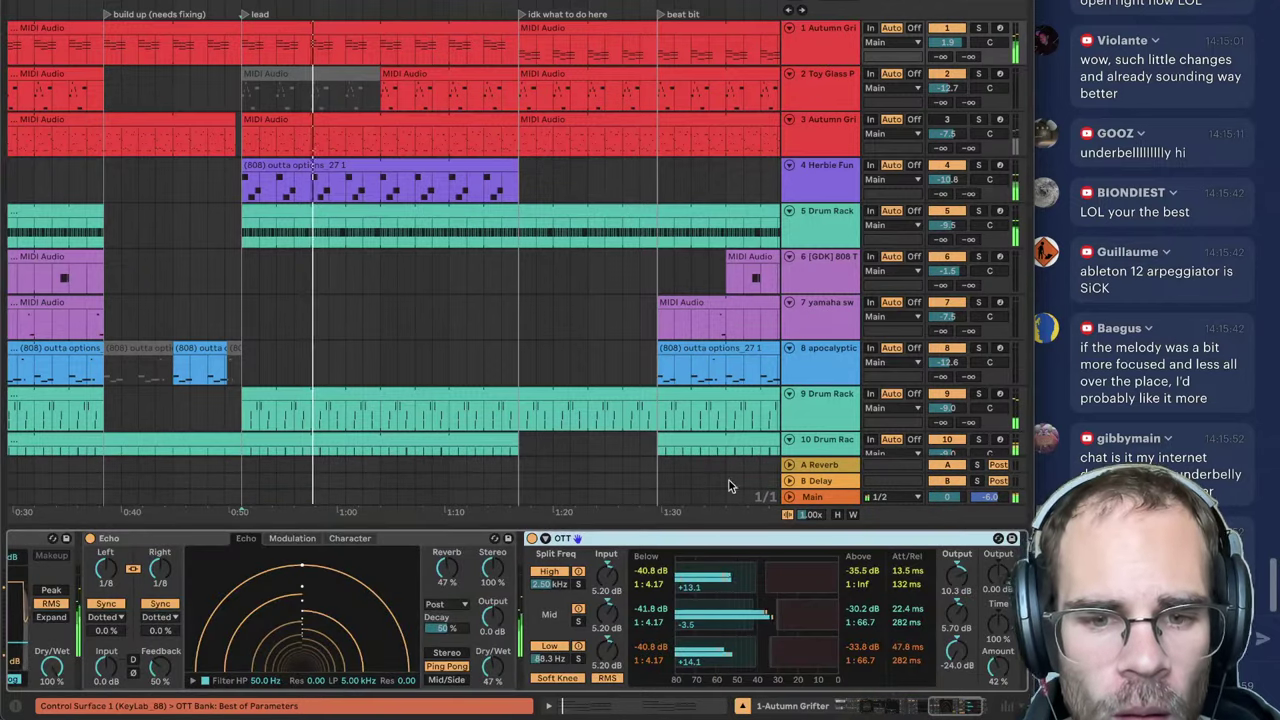
pyautogui.moveTo(951, 707); pyautogui.dragTo(920, 711)
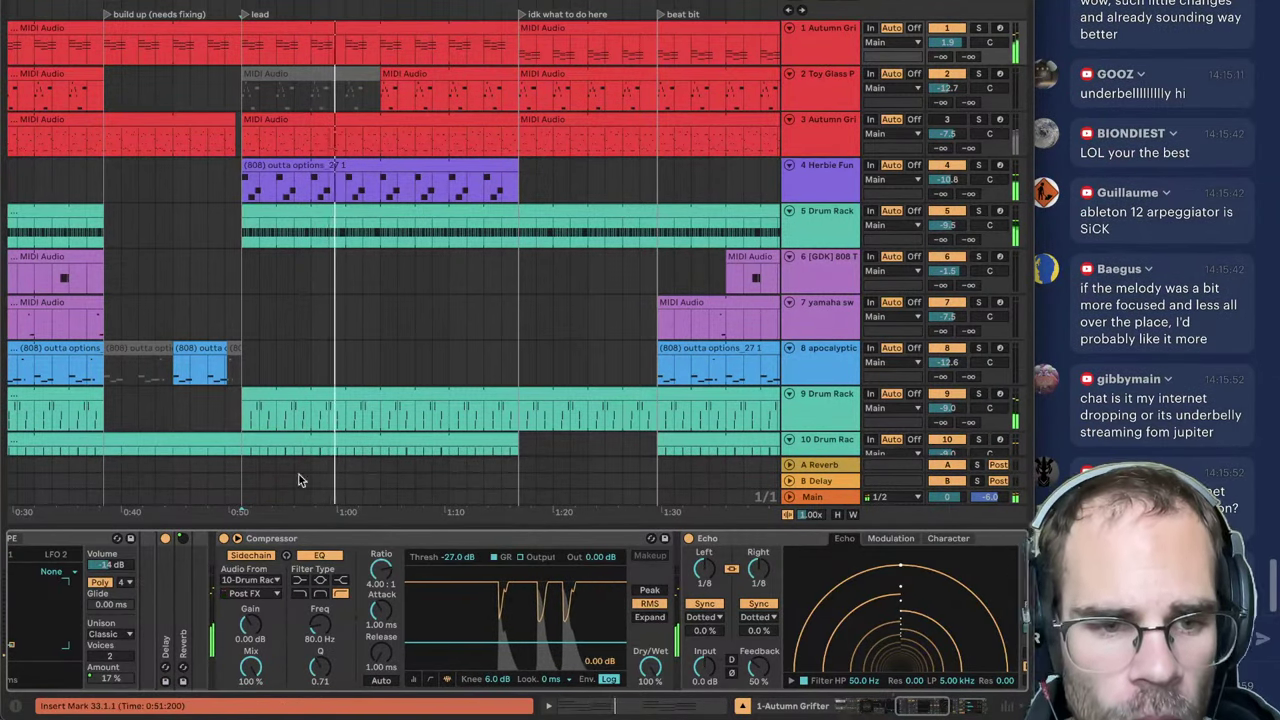
pyautogui.scroll(-4, 391, 469)
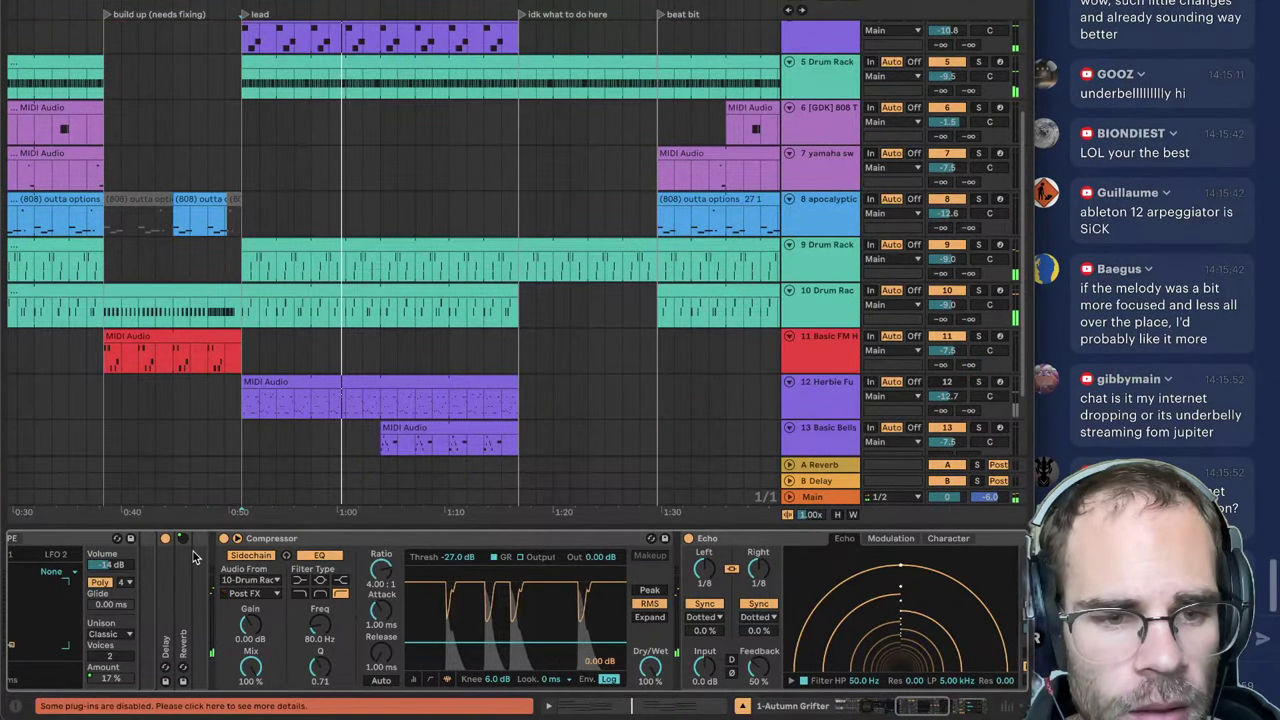
pyautogui.click(223, 538)
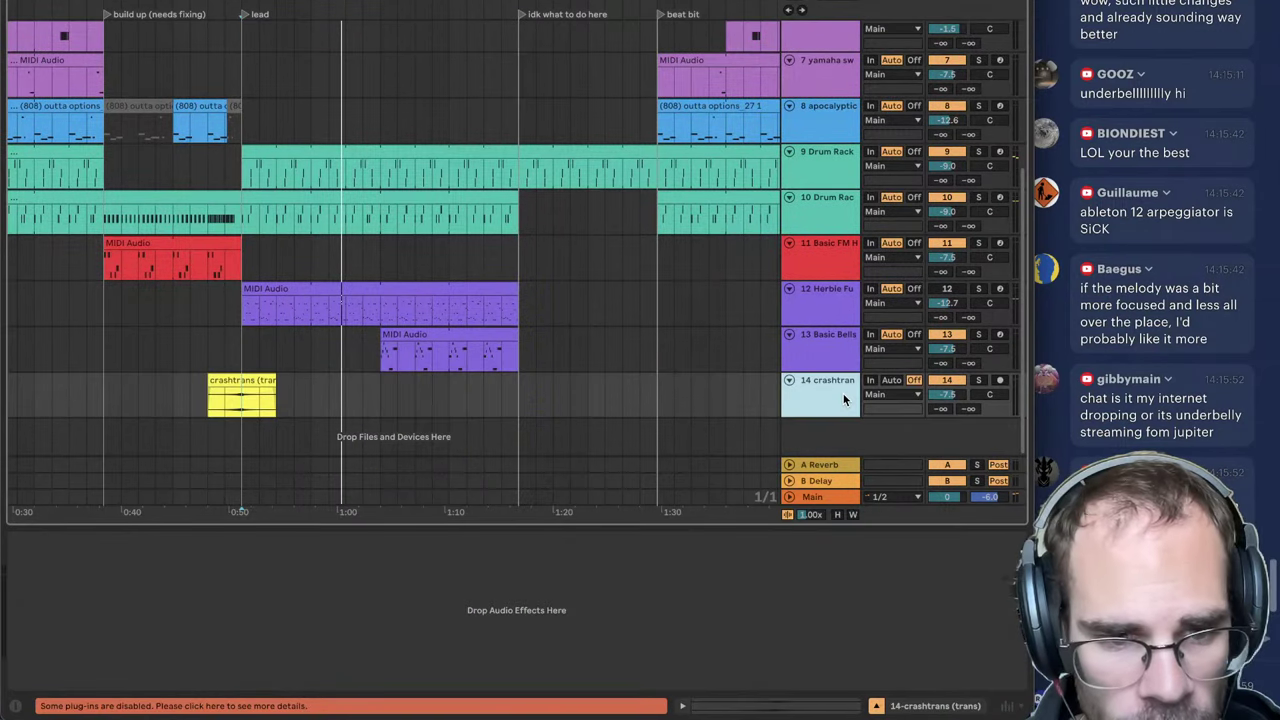
# Step: Turn off the sidechain Compressor on the Basic Bells track, check the muted Herbie Funk Lead's devices and replay the lead
pyautogui.click(835, 345)
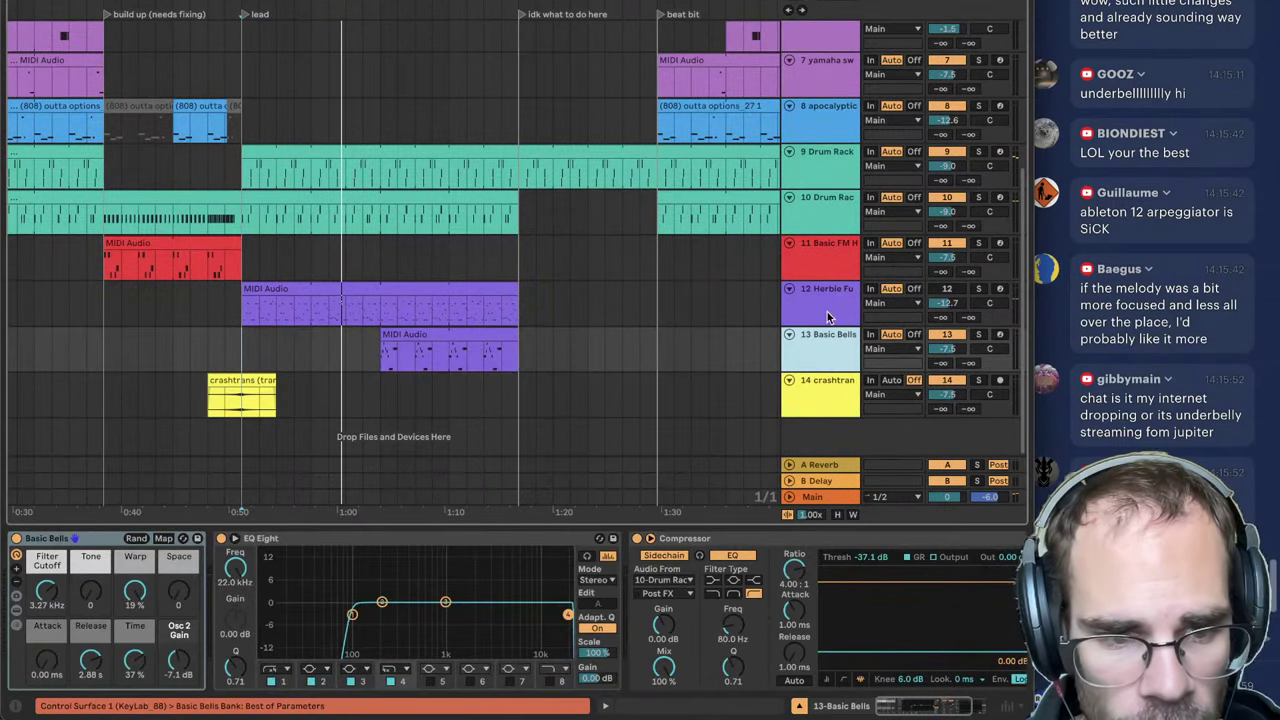
pyautogui.click(636, 538)
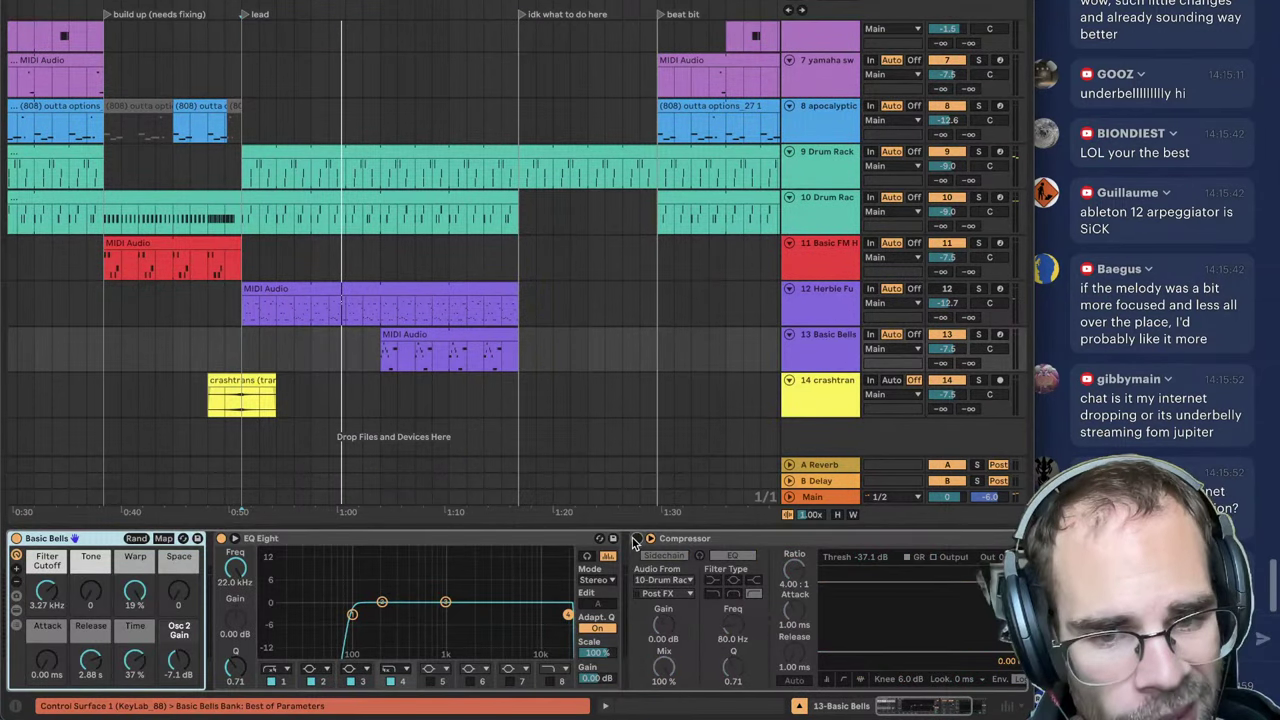
pyautogui.press('Up')
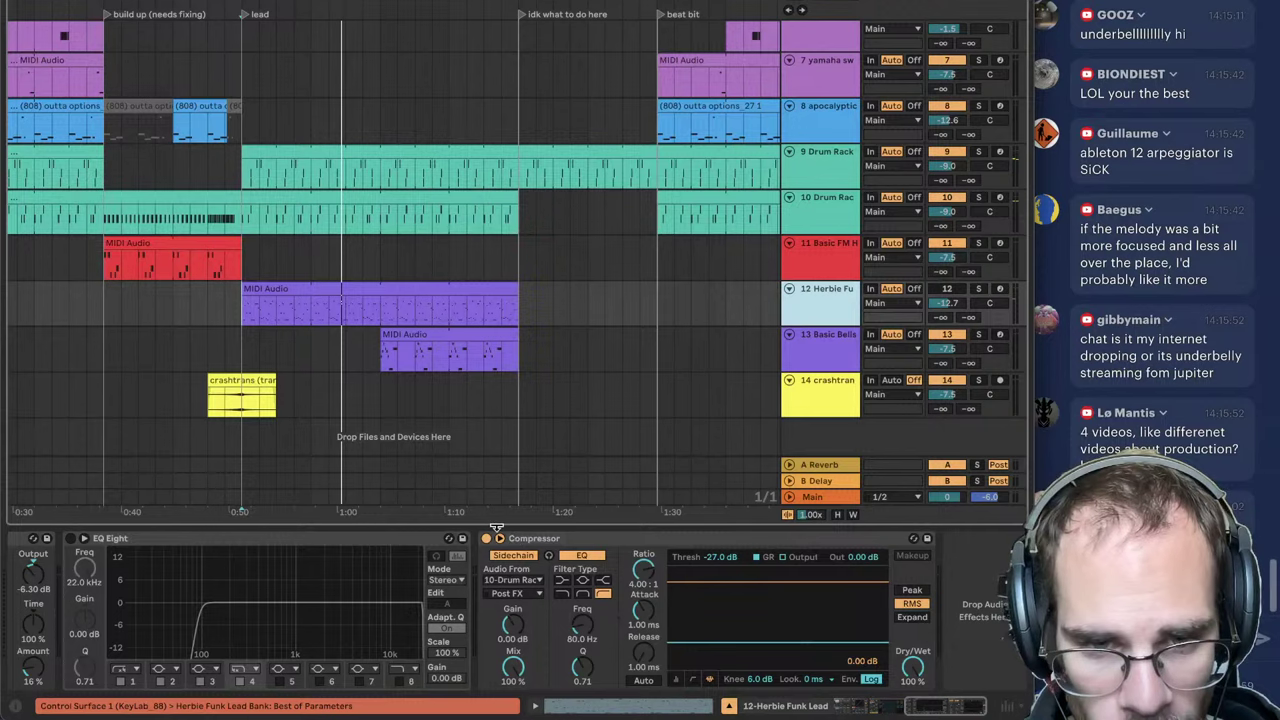
pyautogui.click(843, 410)
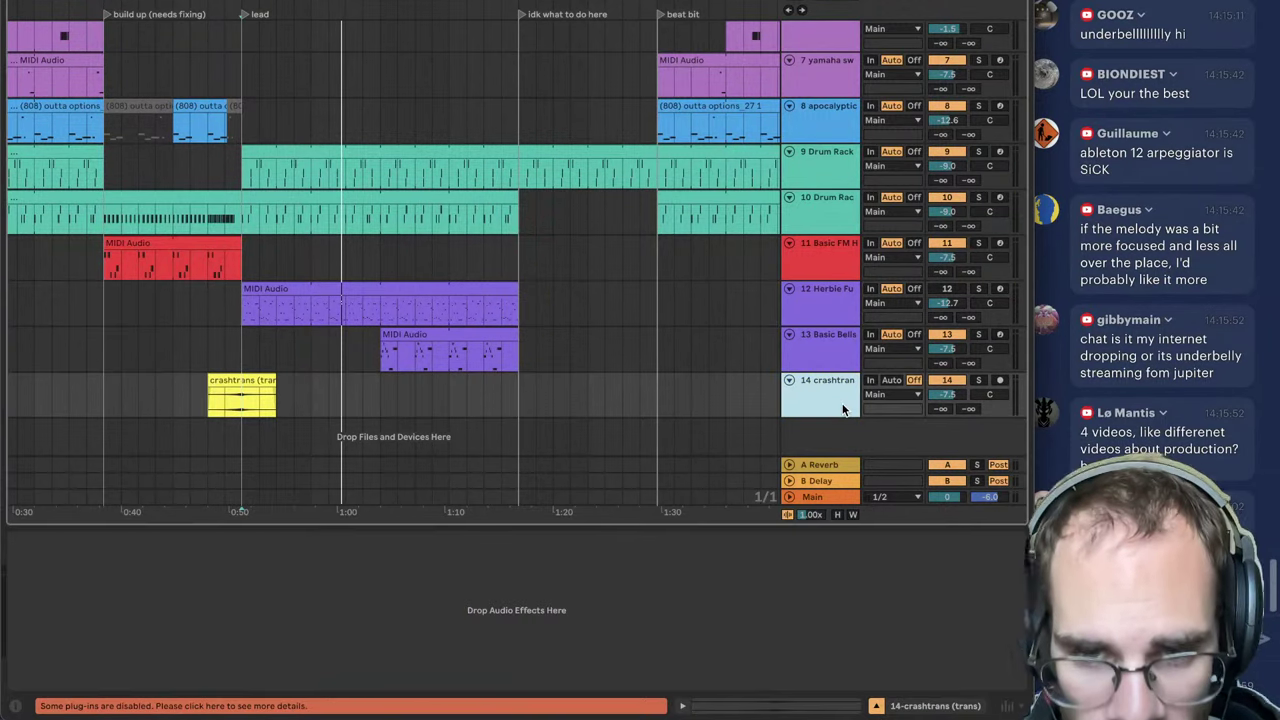
pyautogui.click(826, 315)
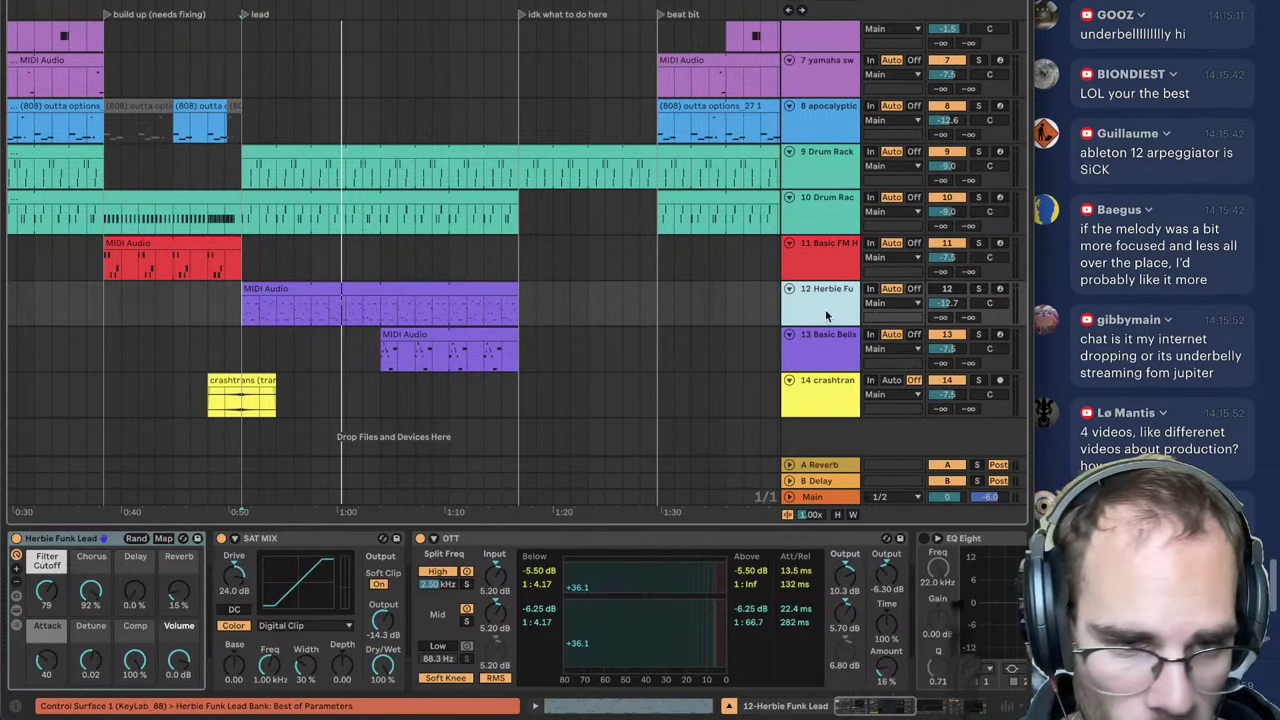
pyautogui.scroll(3, 826, 315)
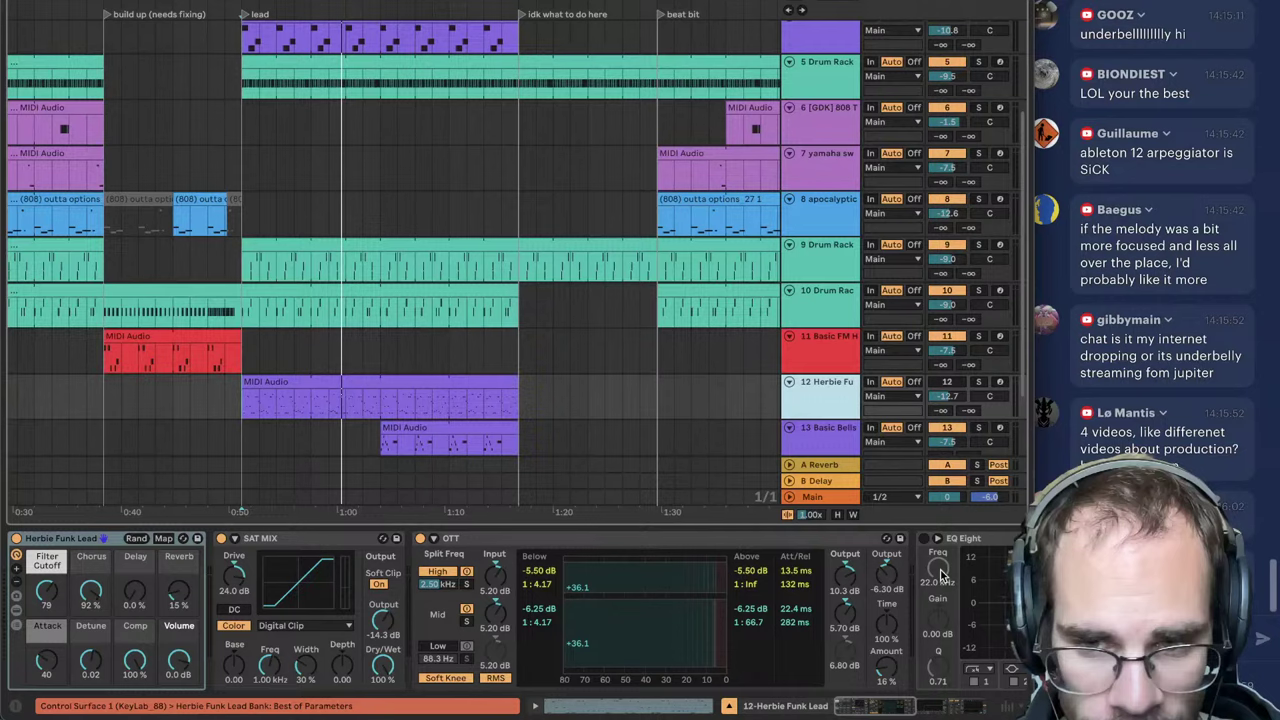
pyautogui.press('space')
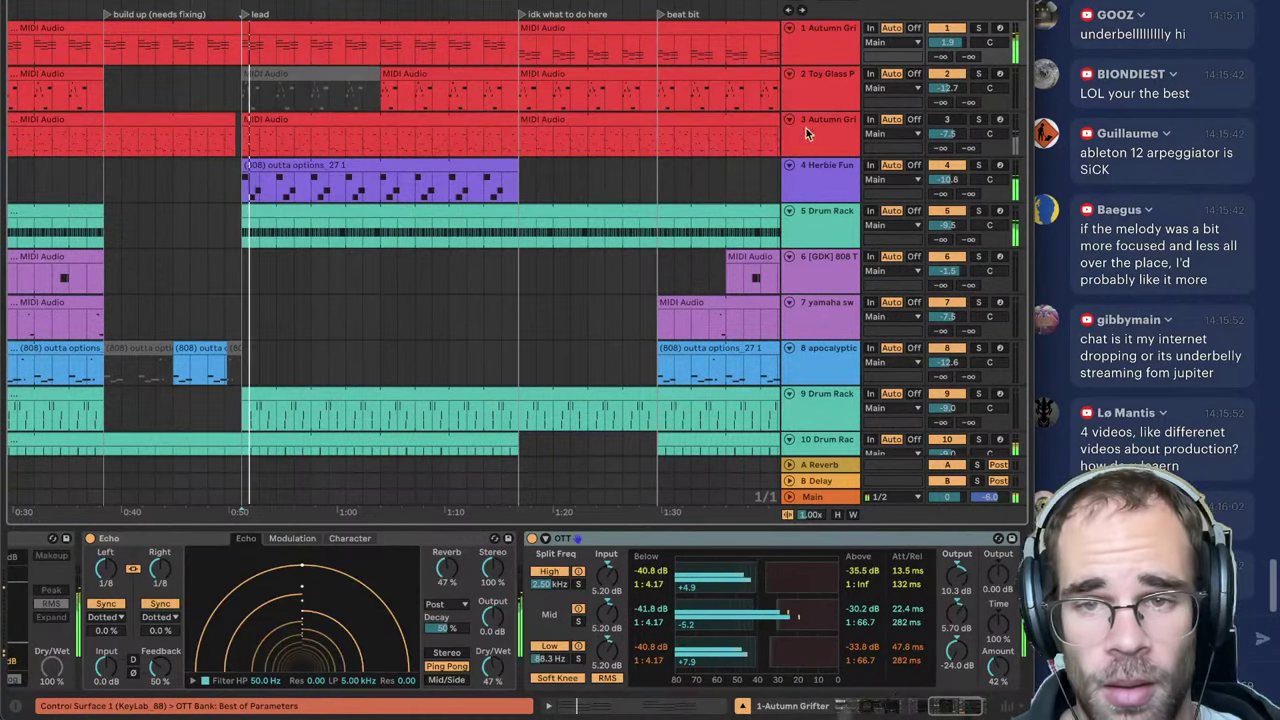
# Step: Raise the track 4 Herbie Funk Lead's volume to -8.8 dB, mute the track and replay the lead
pyautogui.click(808, 130)
pyautogui.click(815, 168)
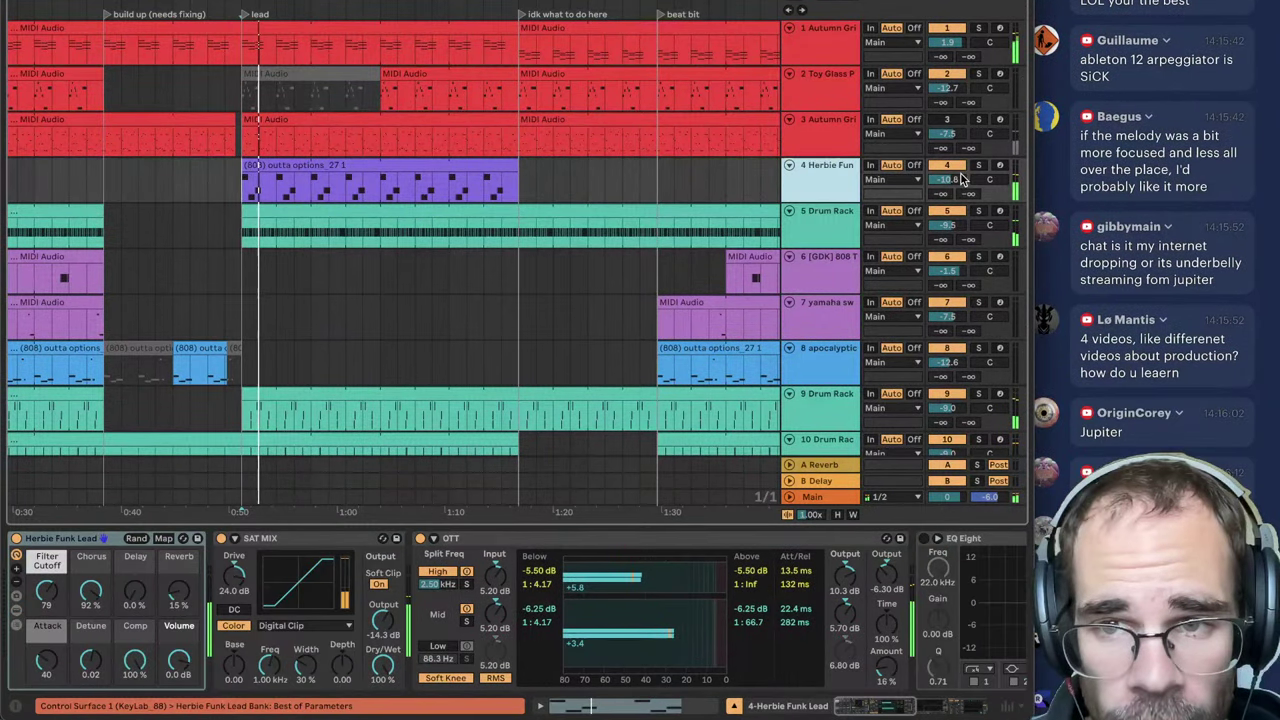
pyautogui.moveTo(961, 179); pyautogui.dragTo(961, 168)
pyautogui.press('space')
pyautogui.click(948, 165)
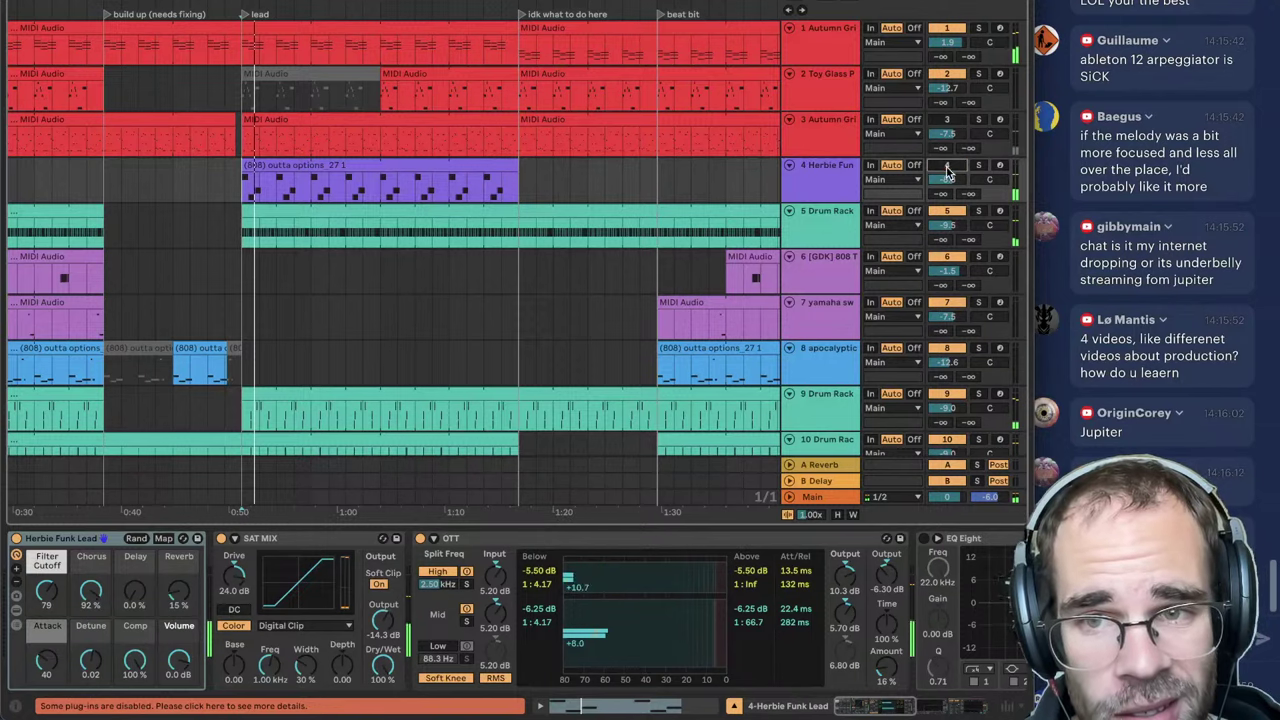
pyautogui.press('space')
pyautogui.click(824, 183)
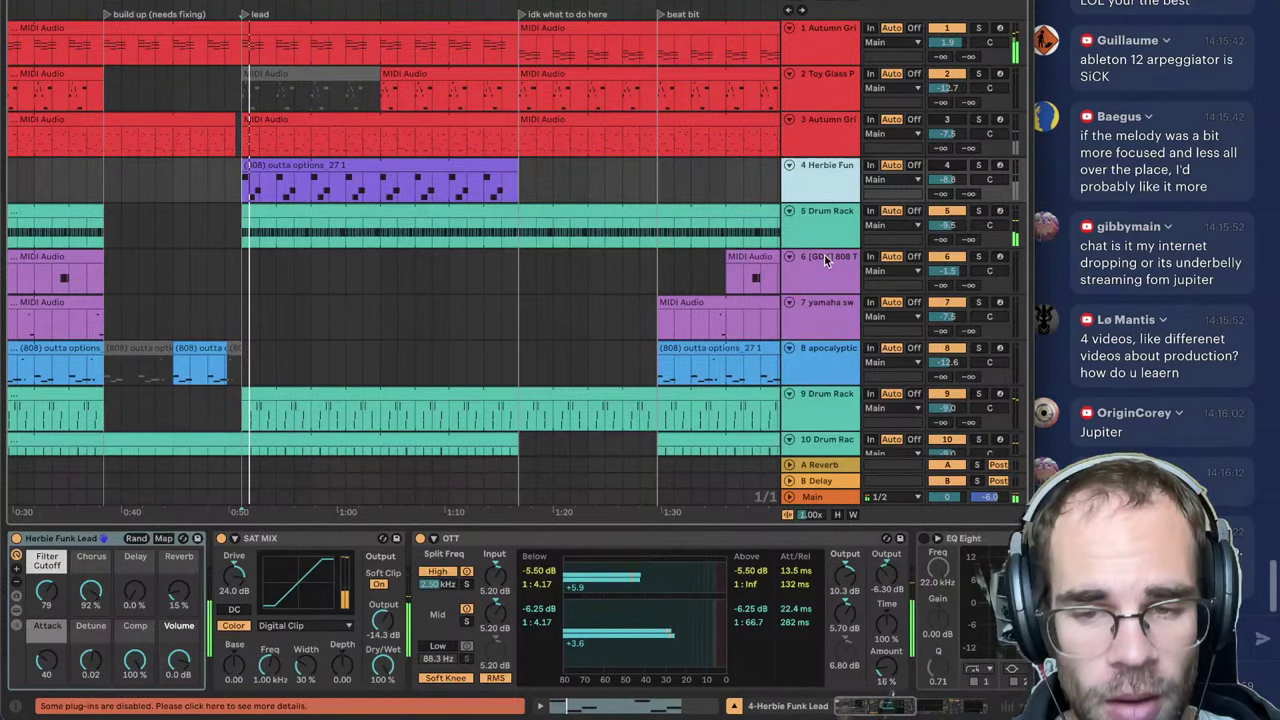
# Step: Insert a MIDI track below the track 4 Herbie Funk Lead and try an 808 clip in its lead section
pyautogui.press('space')
pyautogui.press('super+shift+t')
pyautogui.scroll(-3, 282, 373)
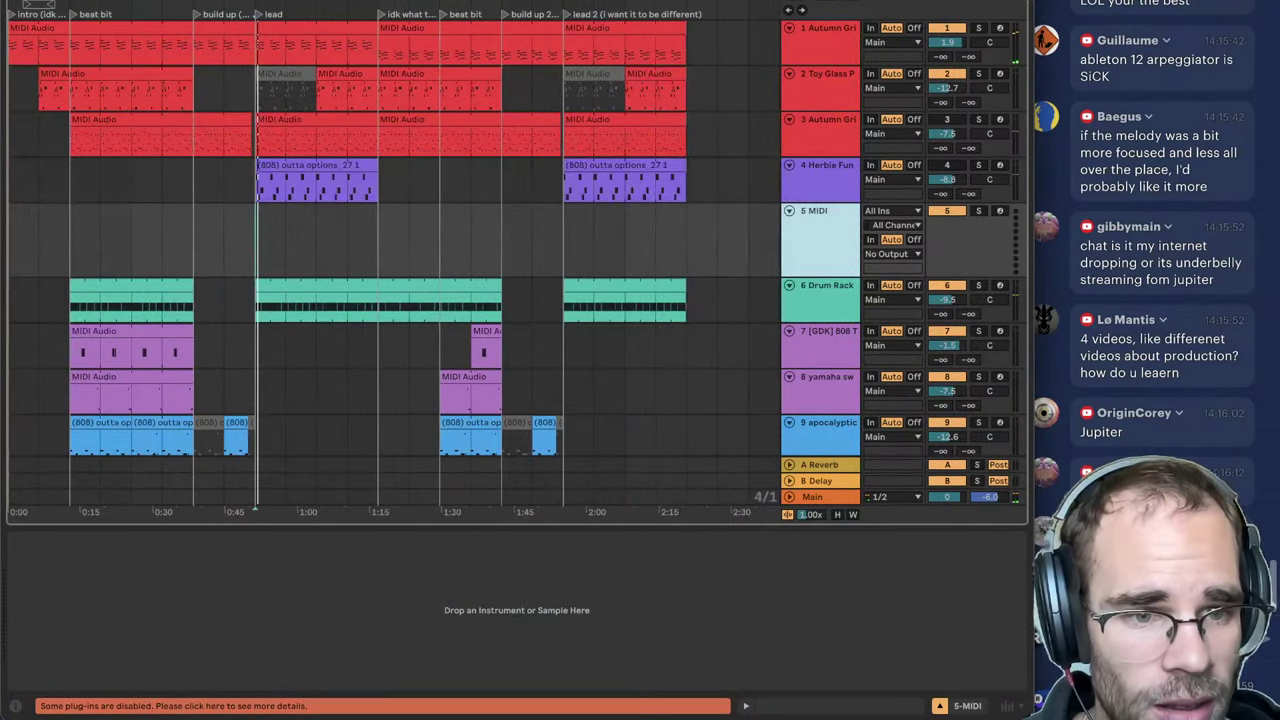
pyautogui.scroll(-1, 282, 373)
pyautogui.scroll(-1, 282, 373)
pyautogui.click(115, 335)
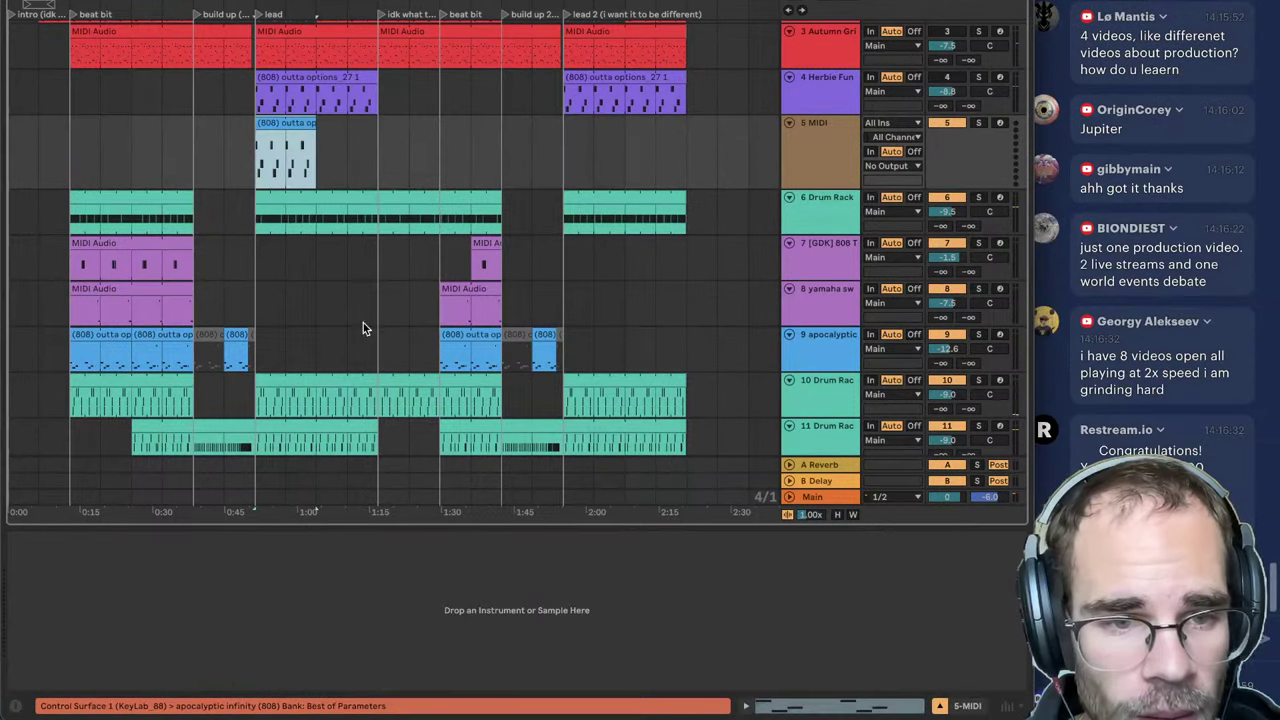
pyautogui.press('Delete')
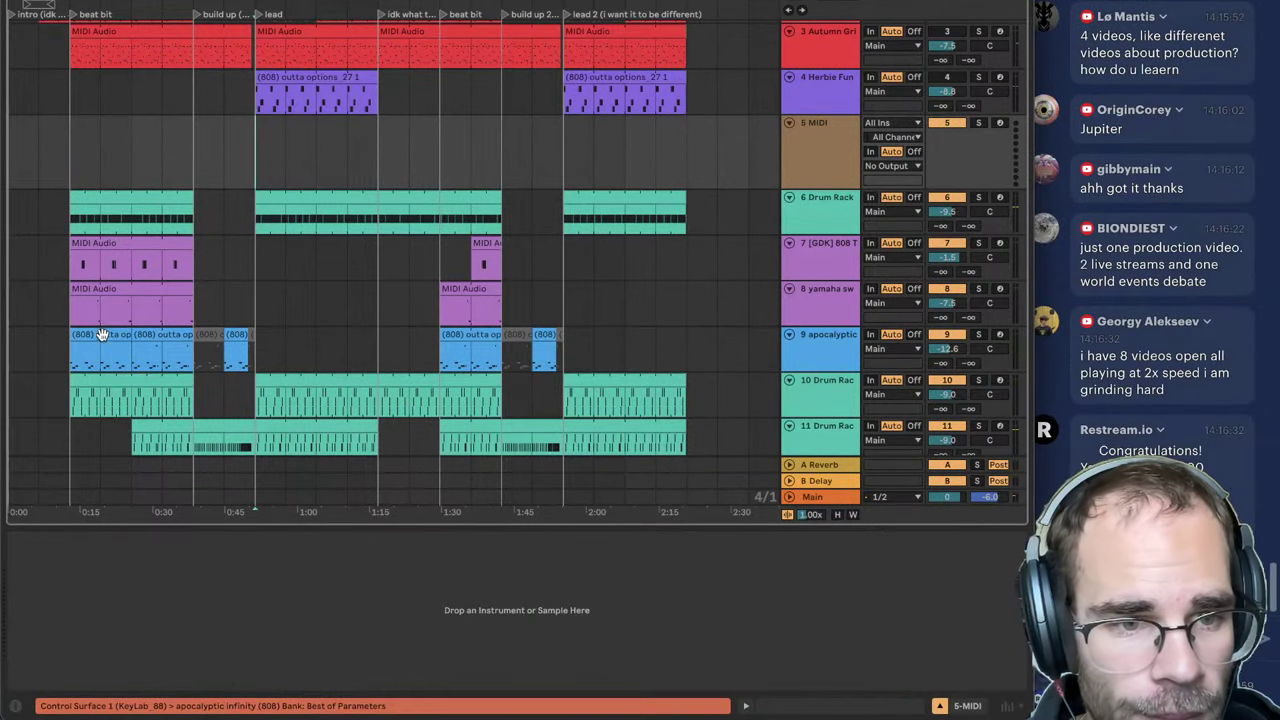
# Step: Copy the first beat bit clip on the apocalyptic 808 track to the start of the lead and play it
pyautogui.click(103, 336)
pyautogui.press('super+c')
pyautogui.click(249, 352)
pyautogui.press('super+v')
pyautogui.moveTo(260, 346); pyautogui.dragTo(278, 345)
pyautogui.press('space')
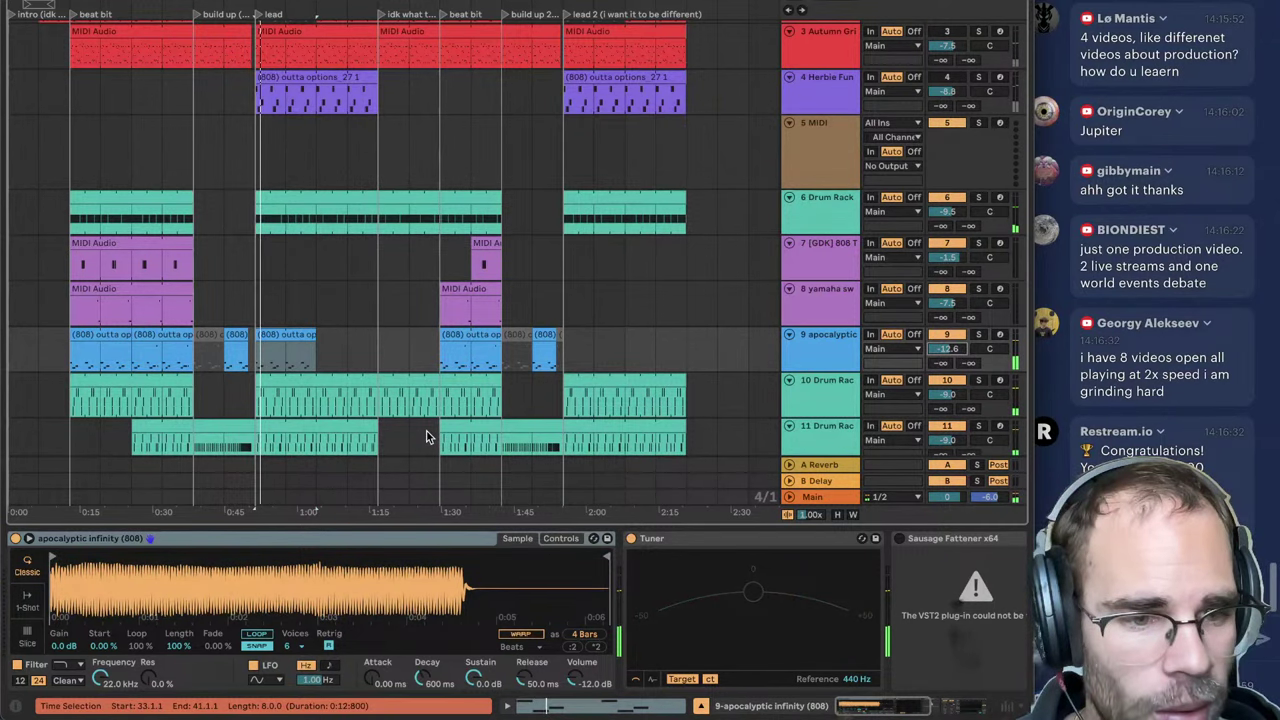
# Step: Arm the new MIDI track and load 808 Selector Rack.adg on it, with a copy of the Herbie Funk Lead's lead clip
pyautogui.scroll(2, 640, 300)
pyautogui.click(855, 222)
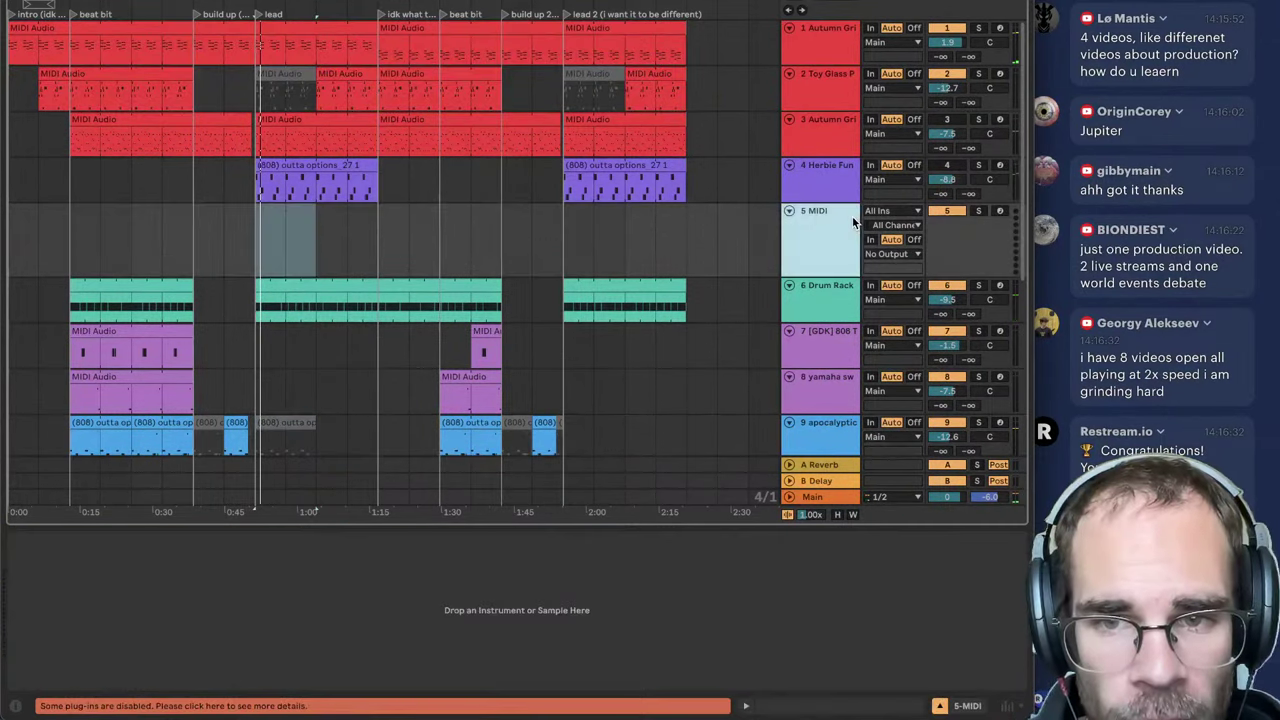
pyautogui.click(981, 213)
pyautogui.click(981, 213)
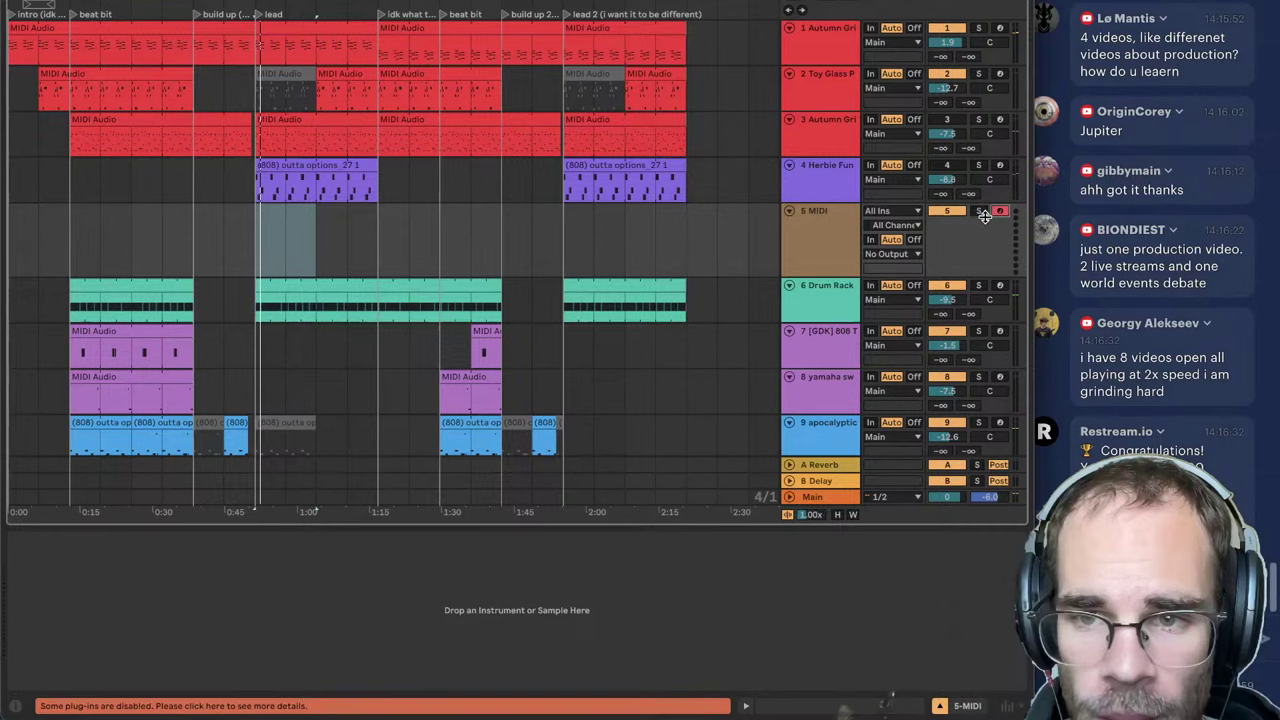
pyautogui.hotkey('ctrl', 'f')
pyautogui.write('808 sel')
pyautogui.press('Down')
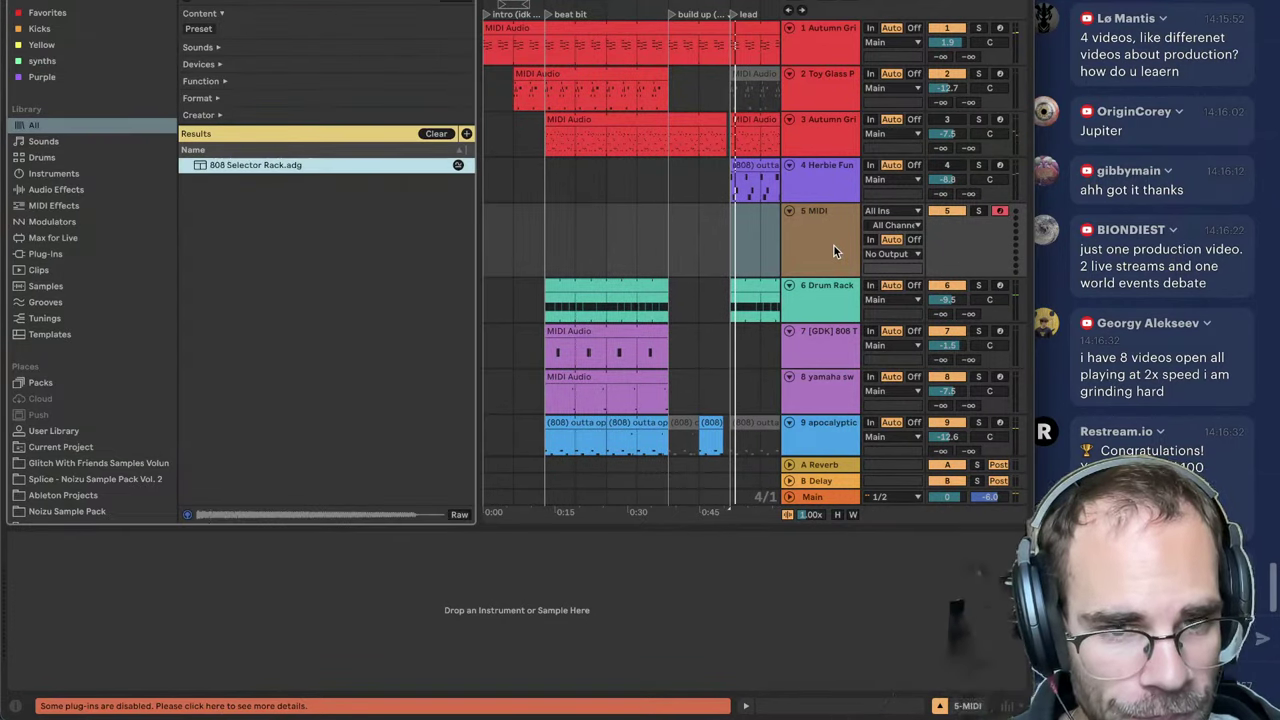
pyautogui.press('Return')
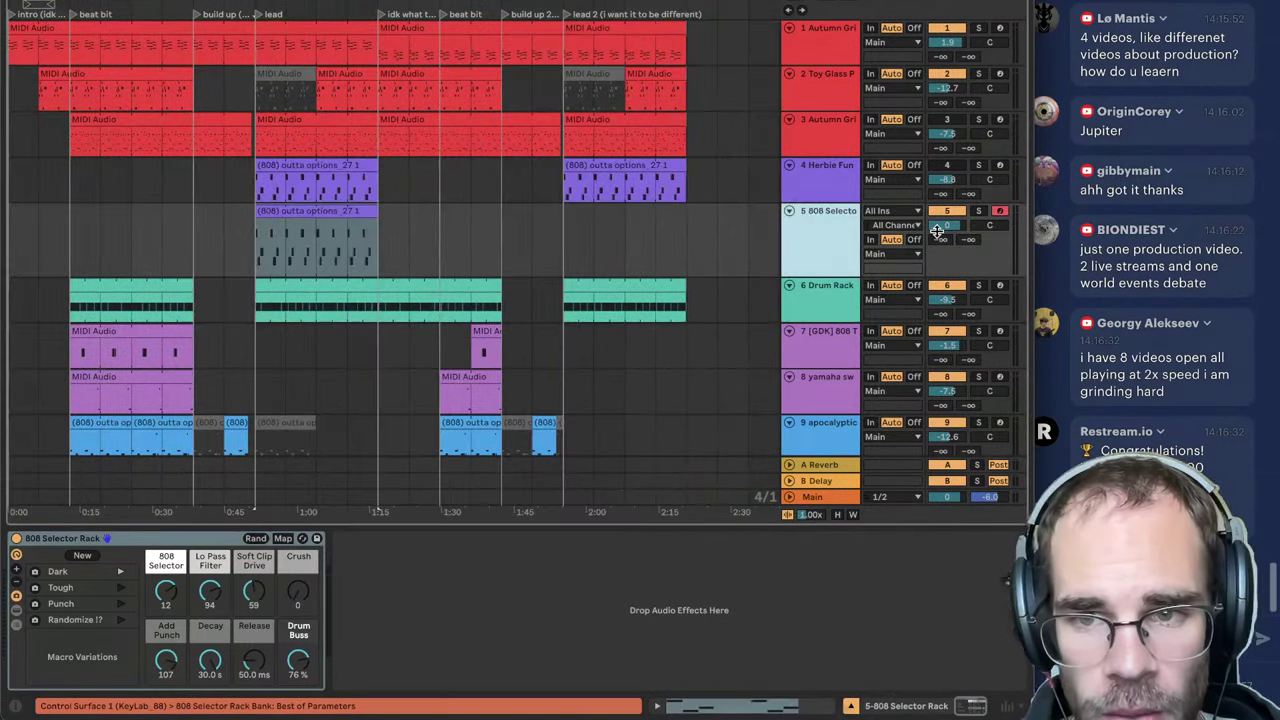
# Step: Play the lead with the 808 Selector Rack and set that track's volume to -2.6 dB
pyautogui.hotkey('ctrl', 'z')
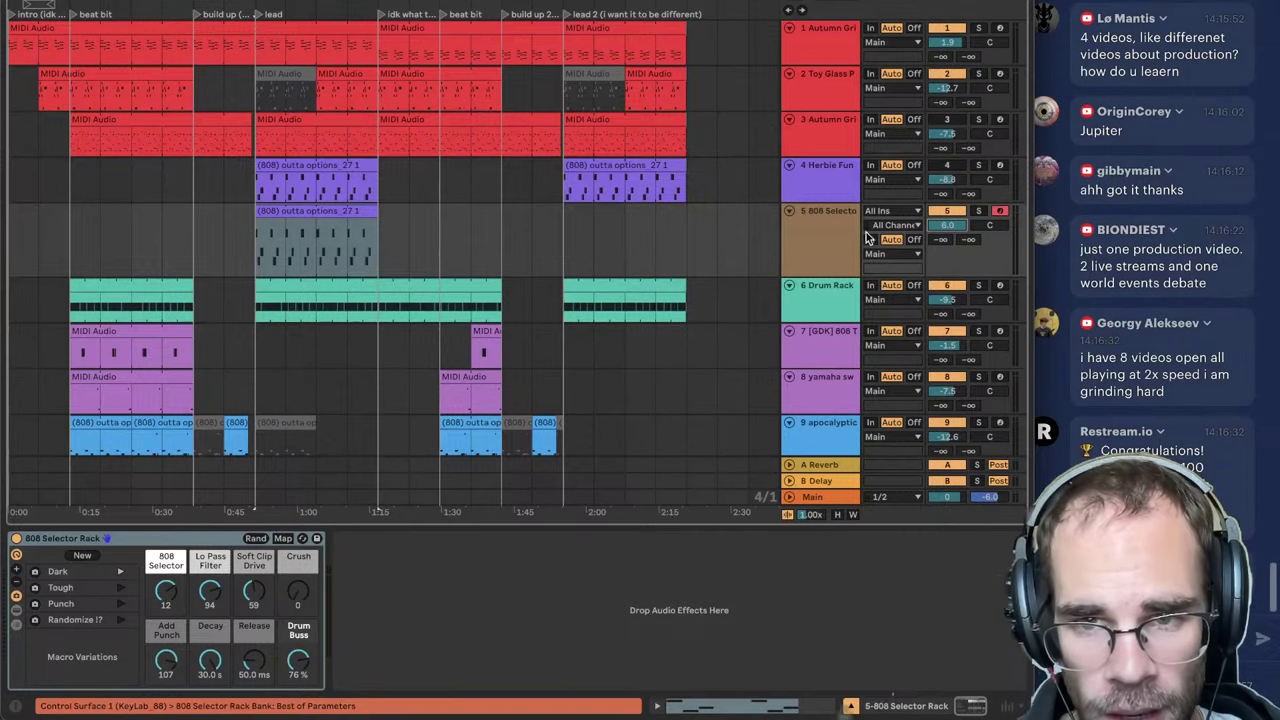
pyautogui.hotkey('ctrl', 'shift', 'z')
pyautogui.press('space')
pyautogui.scroll(5, 513, 331)
pyautogui.hscroll(-3, 513, 331)
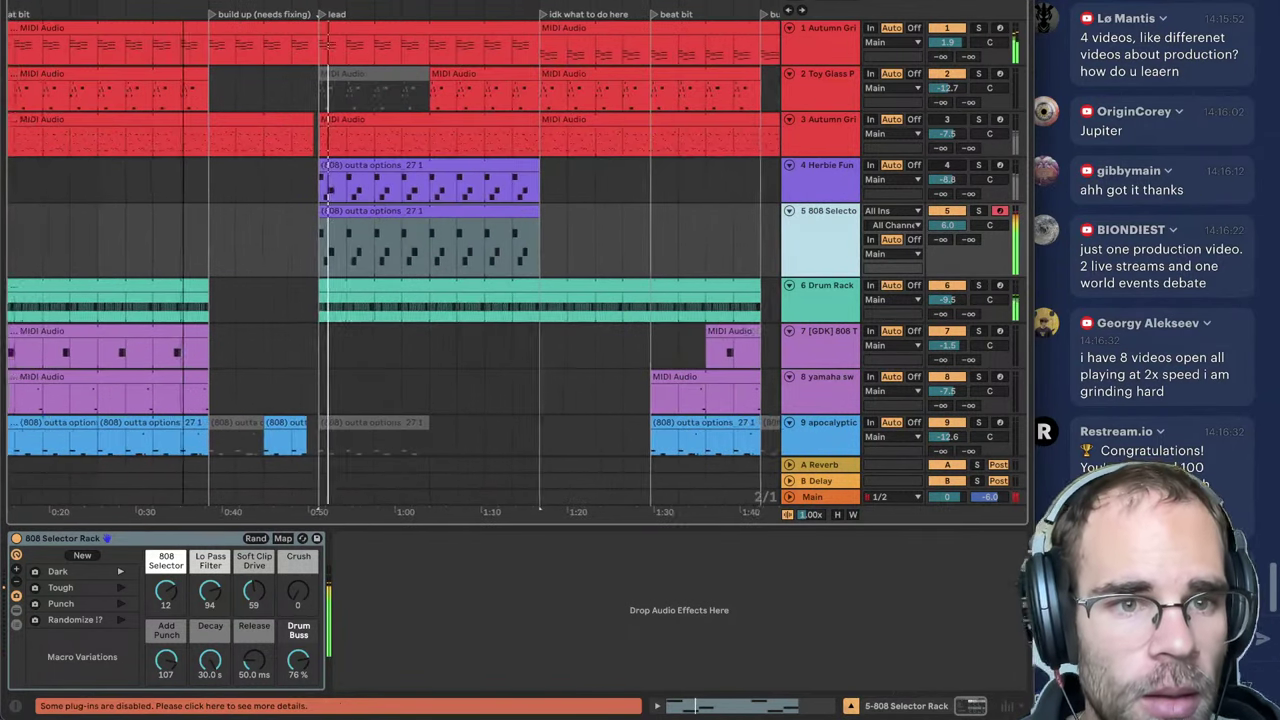
pyautogui.press('u')
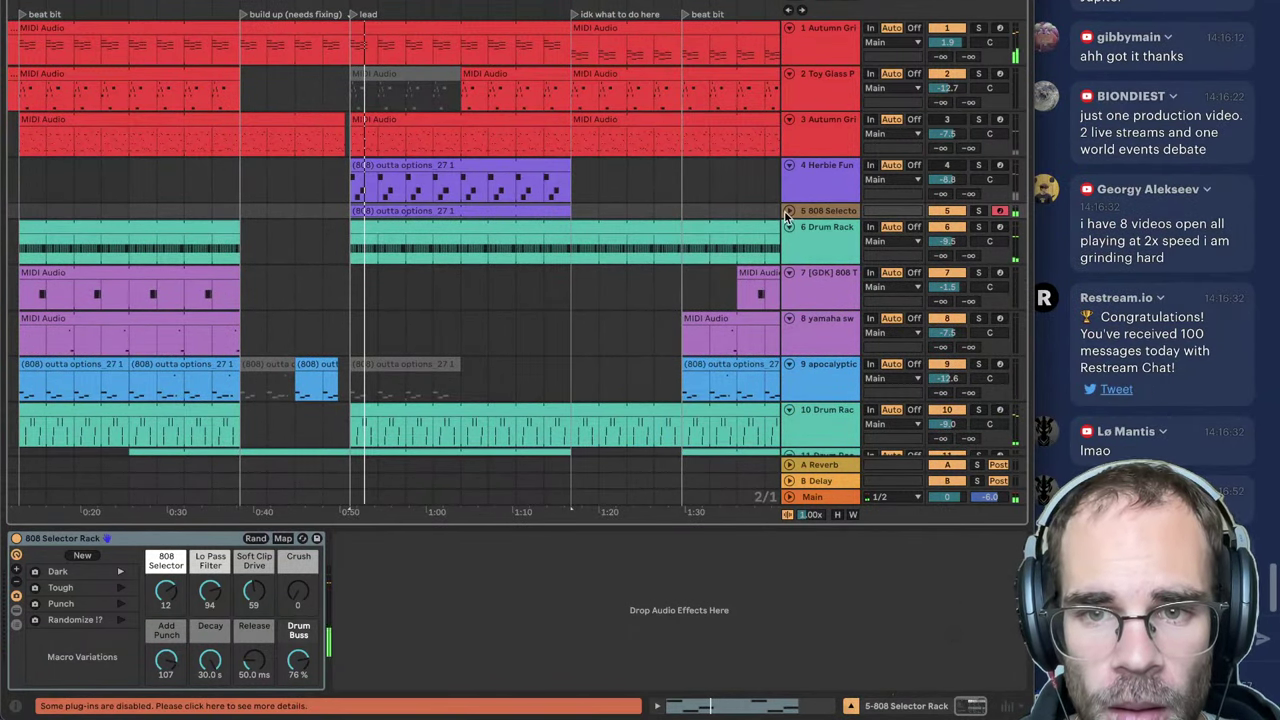
pyautogui.click(790, 211)
pyautogui.moveTo(953, 229); pyautogui.dragTo(953, 244)
pyautogui.press('space')
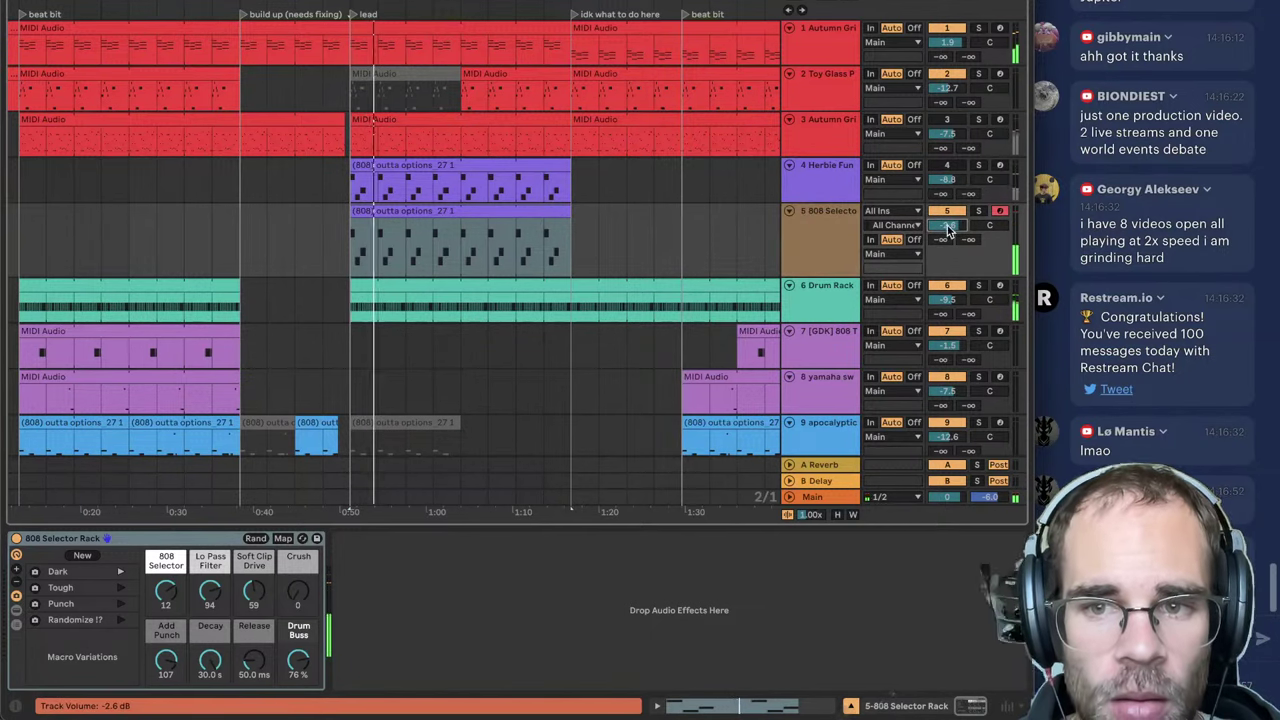
# Step: Raise the 808 Selector Rack's Crush and Soft Clip Drive to 127, adjust its Lo Pass Filter, and lower the track to -7.4 dB
pyautogui.moveTo(300, 603); pyautogui.dragTo(300, 500)
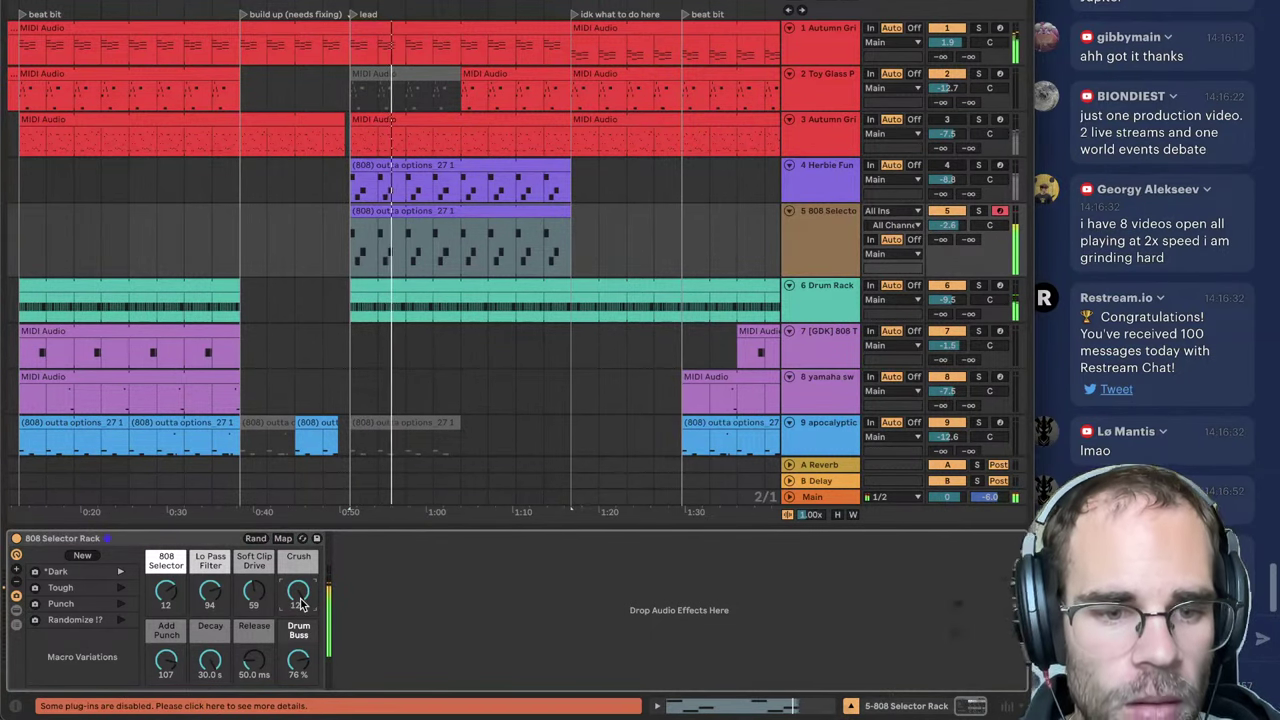
pyautogui.moveTo(256, 604); pyautogui.dragTo(256, 535)
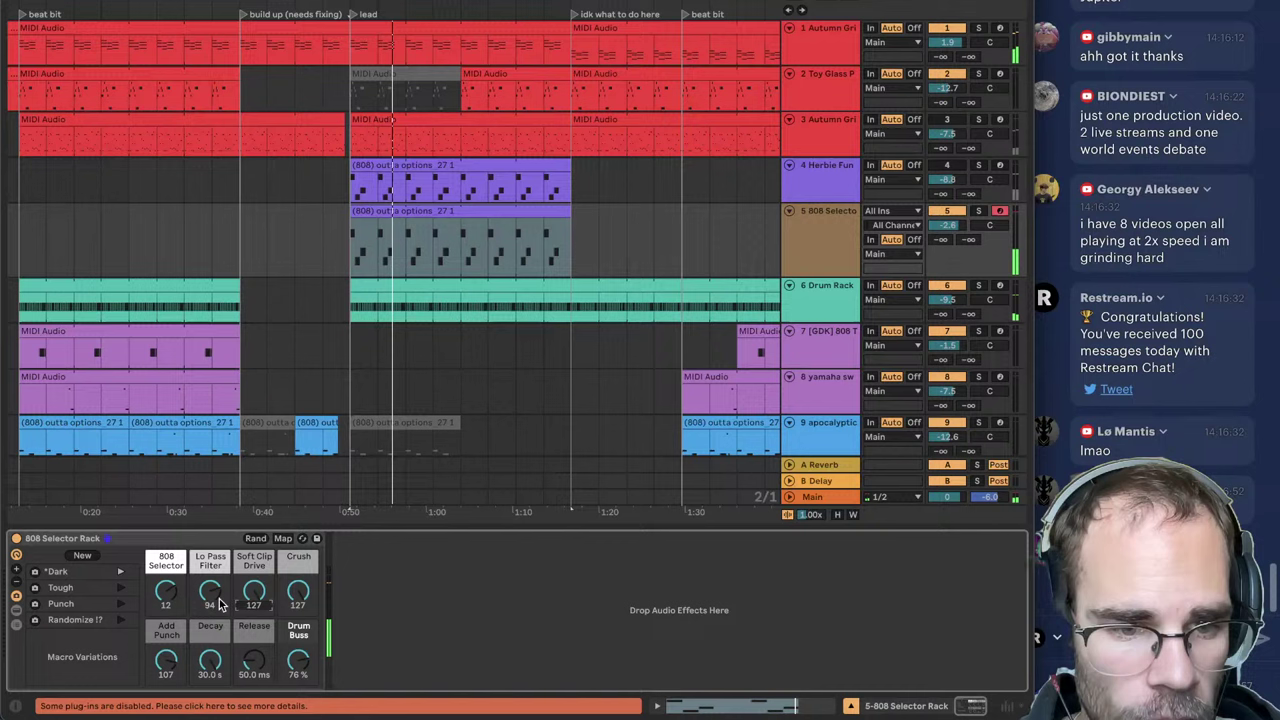
pyautogui.moveTo(221, 604); pyautogui.dragTo(221, 575)
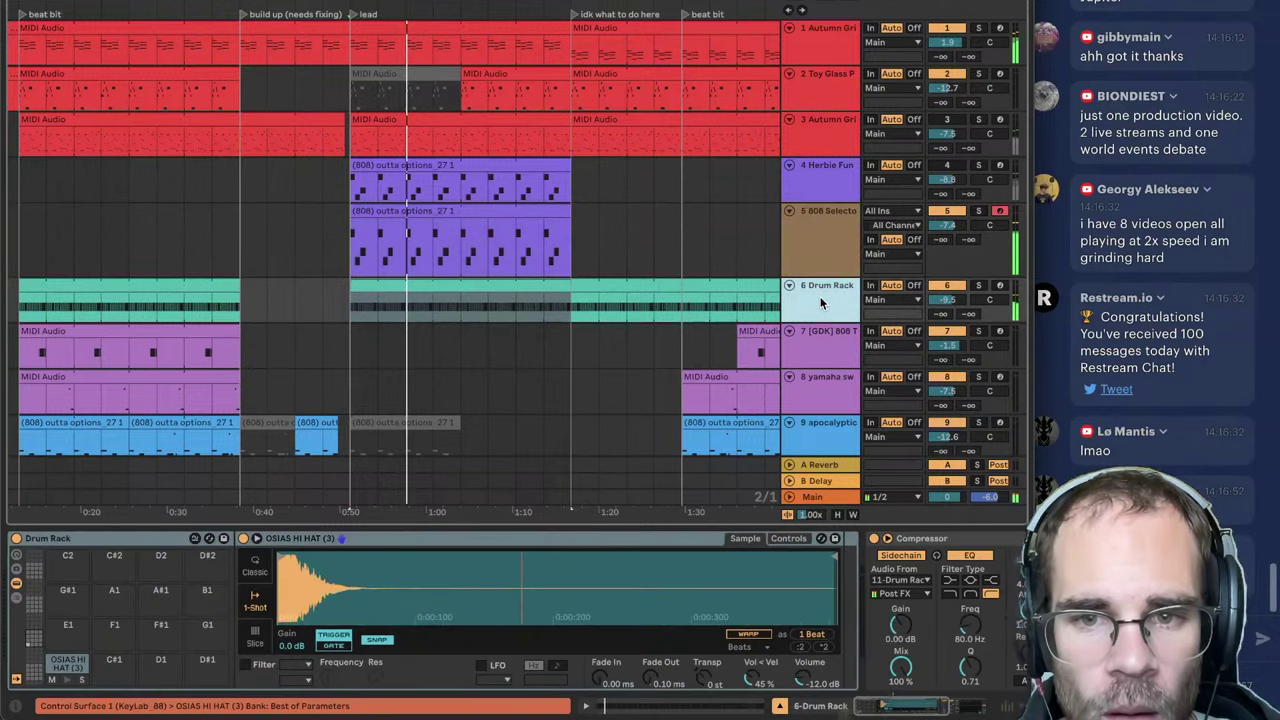
# Step: Move the track 10 and 11 Drum Racks up directly below the track 6 Drum Rack
pyautogui.press('Down')
pyautogui.scroll(-5, 695, 228)
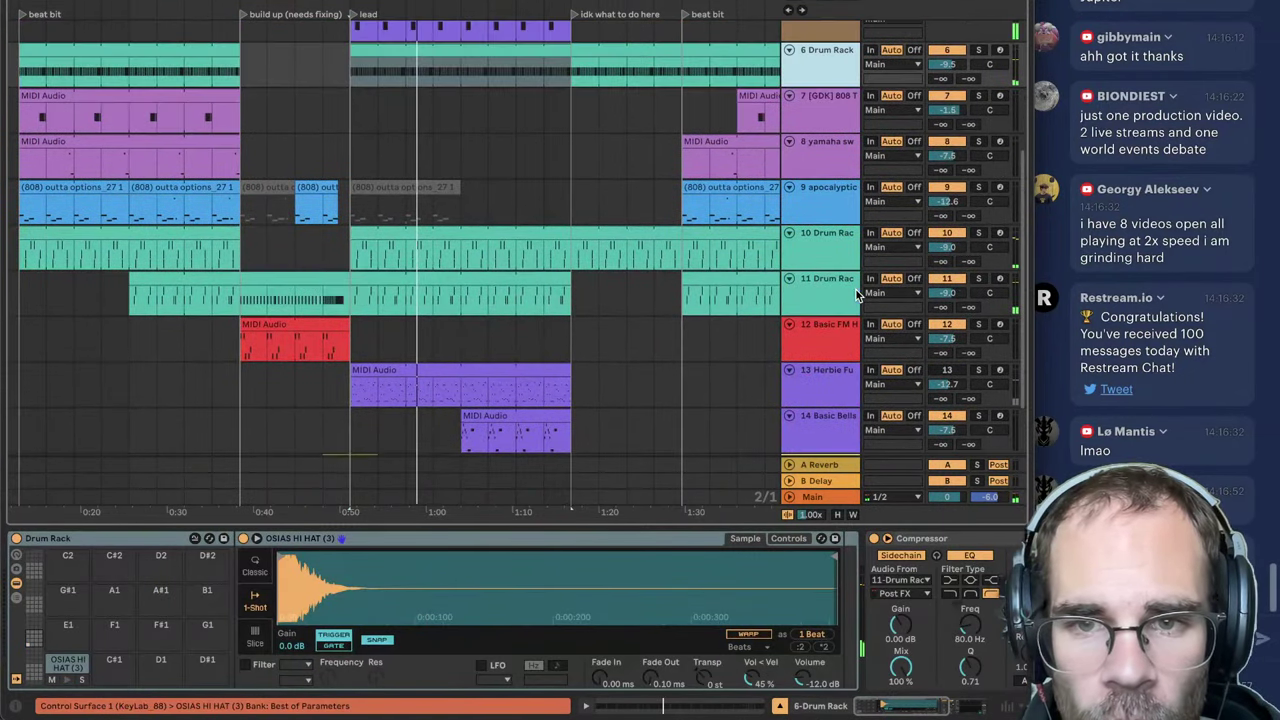
pyautogui.click(831, 244)
pyautogui.scroll(2, 831, 249)
pyautogui.keyDown('shift'); pyautogui.click(826, 328); pyautogui.keyUp('shift')
pyautogui.moveTo(826, 326); pyautogui.dragTo(823, 132)
pyautogui.click(825, 116)
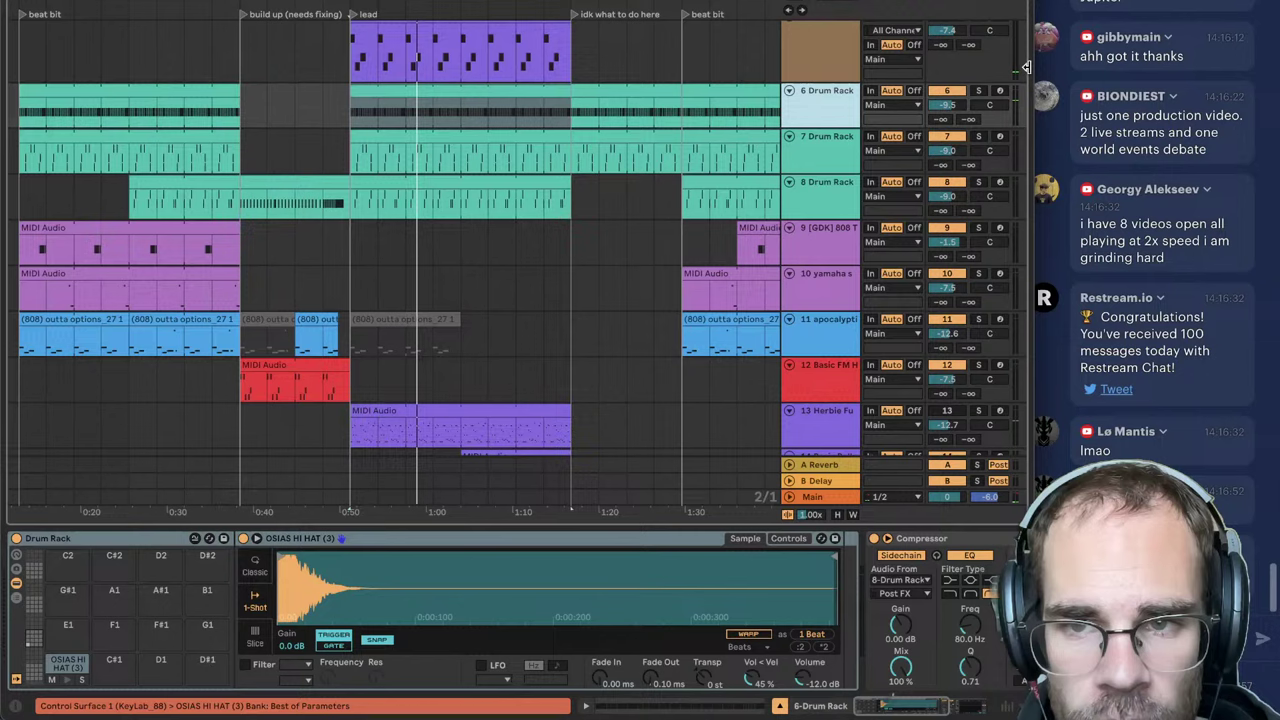
# Step: Solo the track 7 Drum Rack and audition its h4 [perc] pads
pyautogui.click(830, 155)
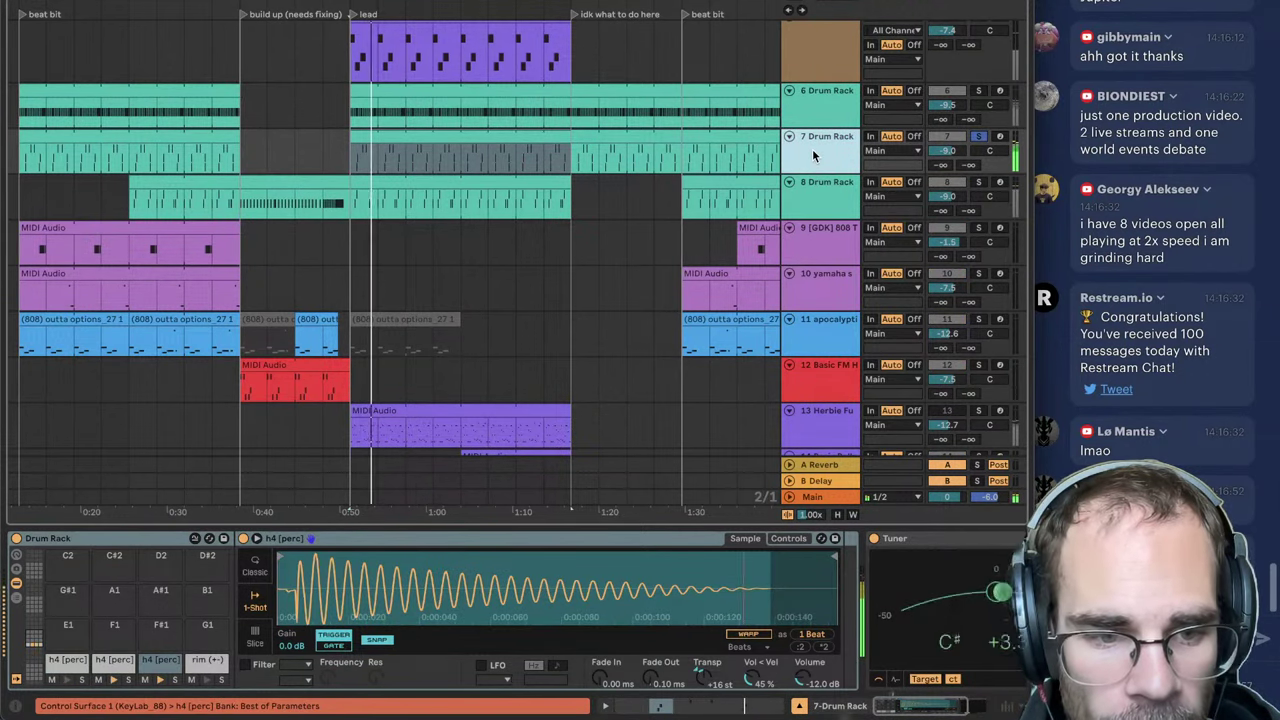
pyautogui.click(113, 678)
pyautogui.scroll(2, 370, 290)
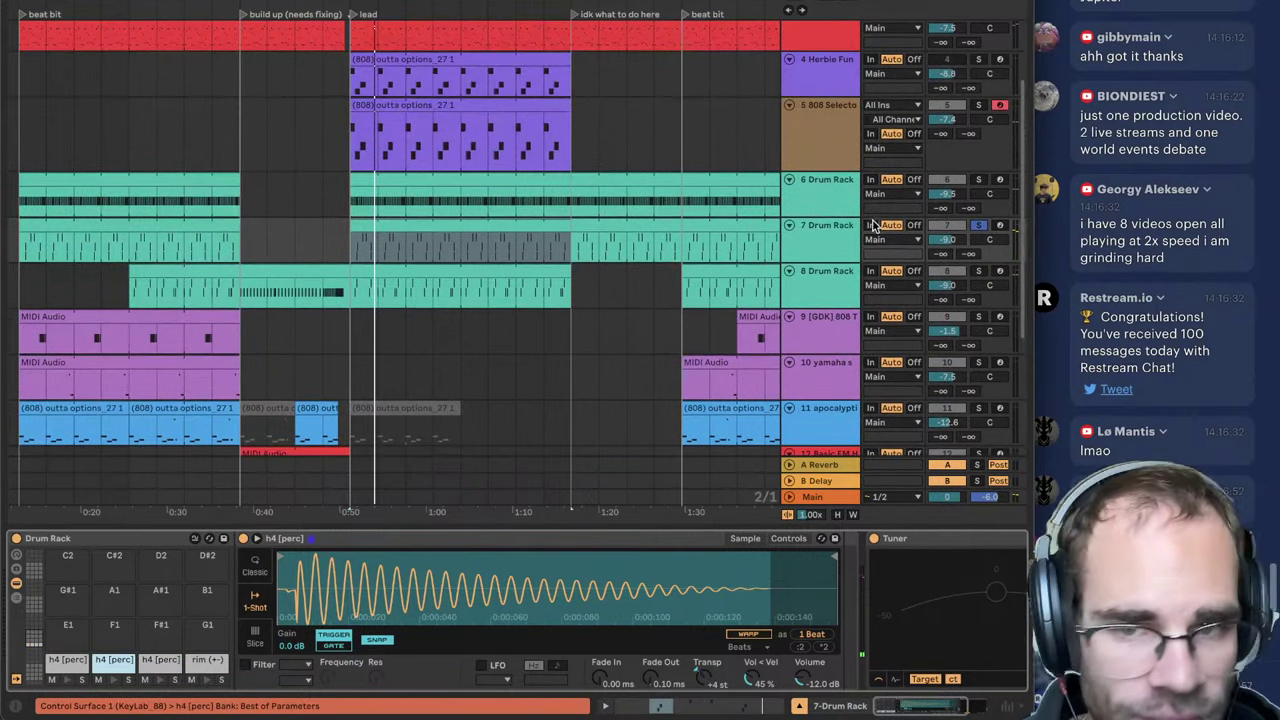
pyautogui.click(835, 229)
# Step: Load MO_JANE_snare_leroy_pride_D.wav onto the F#1 pad of the track 7 Drum Rack and turn off its solo
pyautogui.hotkey('ctrl', 'alt', 'b')
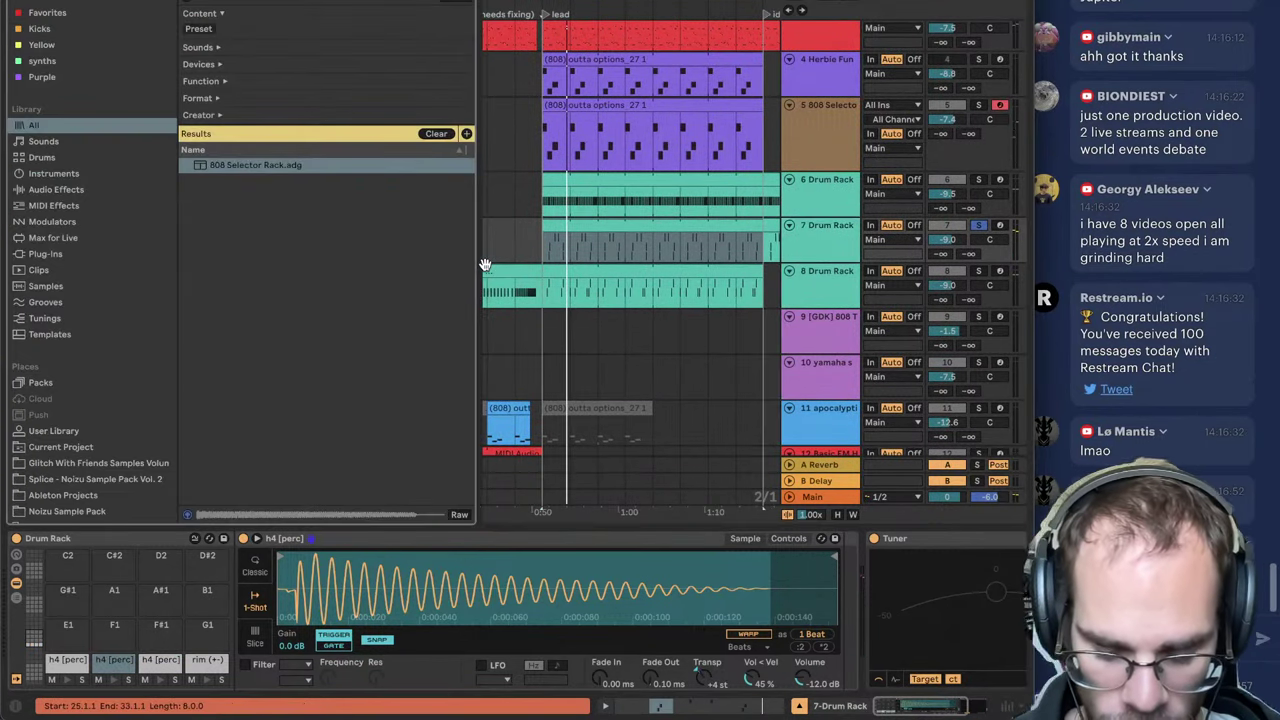
pyautogui.write('jane')
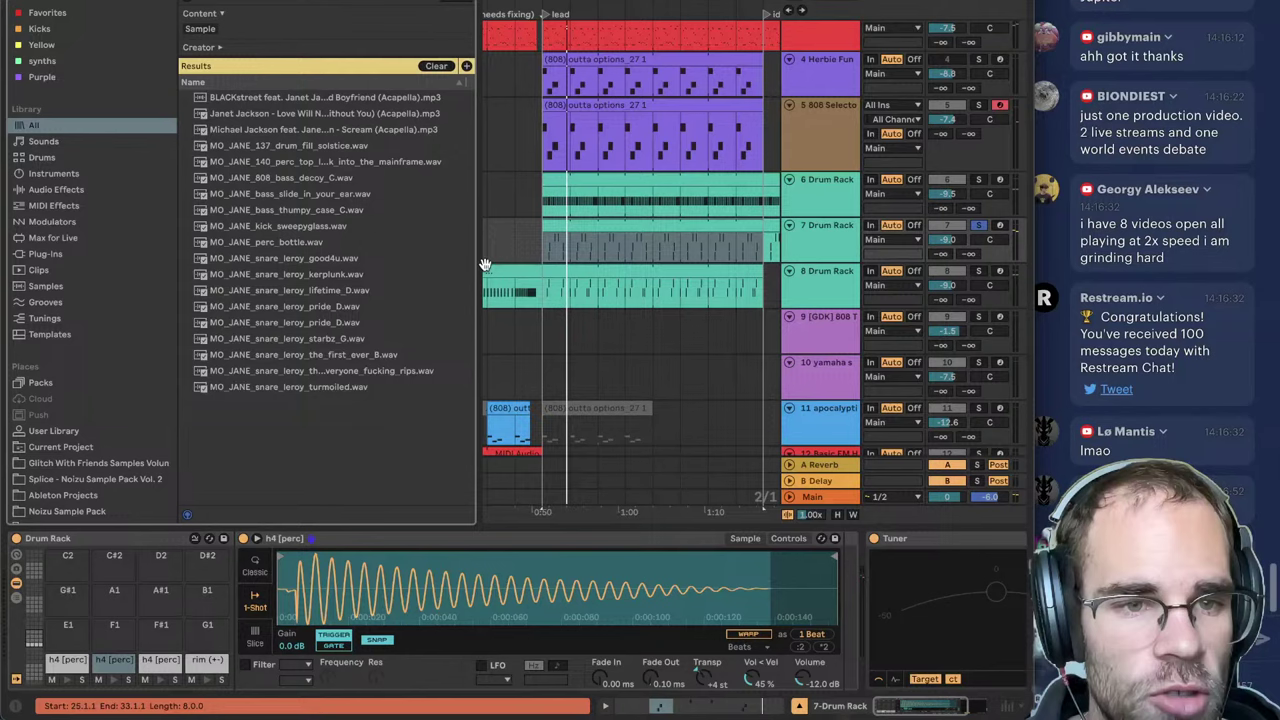
pyautogui.click(330, 322)
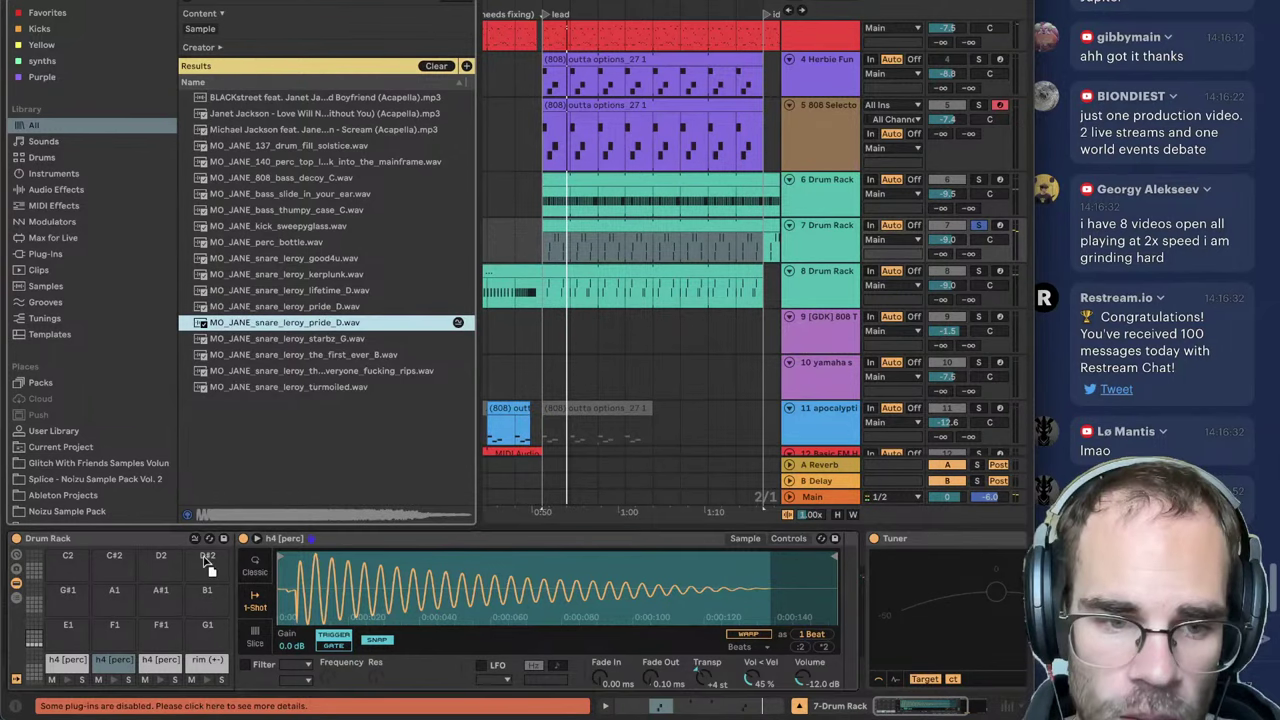
pyautogui.moveTo(204, 562); pyautogui.dragTo(161, 629)
pyautogui.hotkey('ctrl', 'alt', 'b')
pyautogui.click(977, 227)
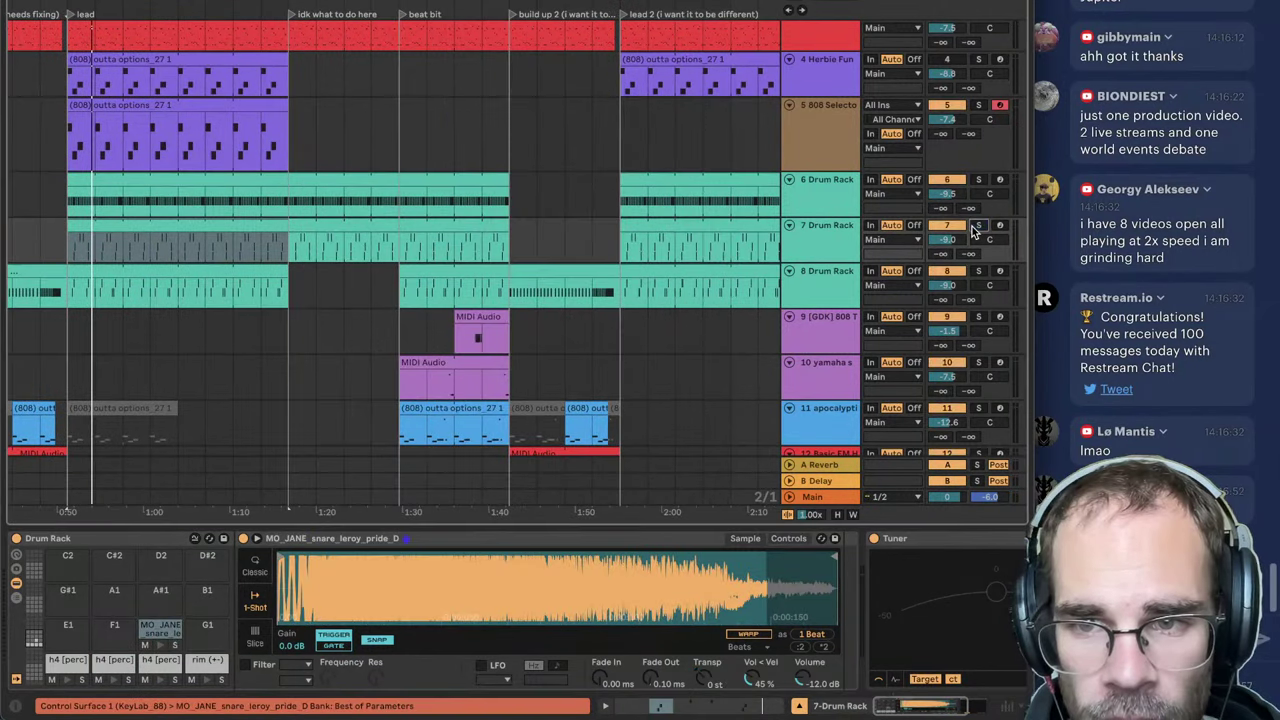
# Step: In the track 7 lead clip, deactivate the h4 [perc] notes and add MO_JANE snare notes at 1.3 and 2.3
pyautogui.doubleClick(212, 224)
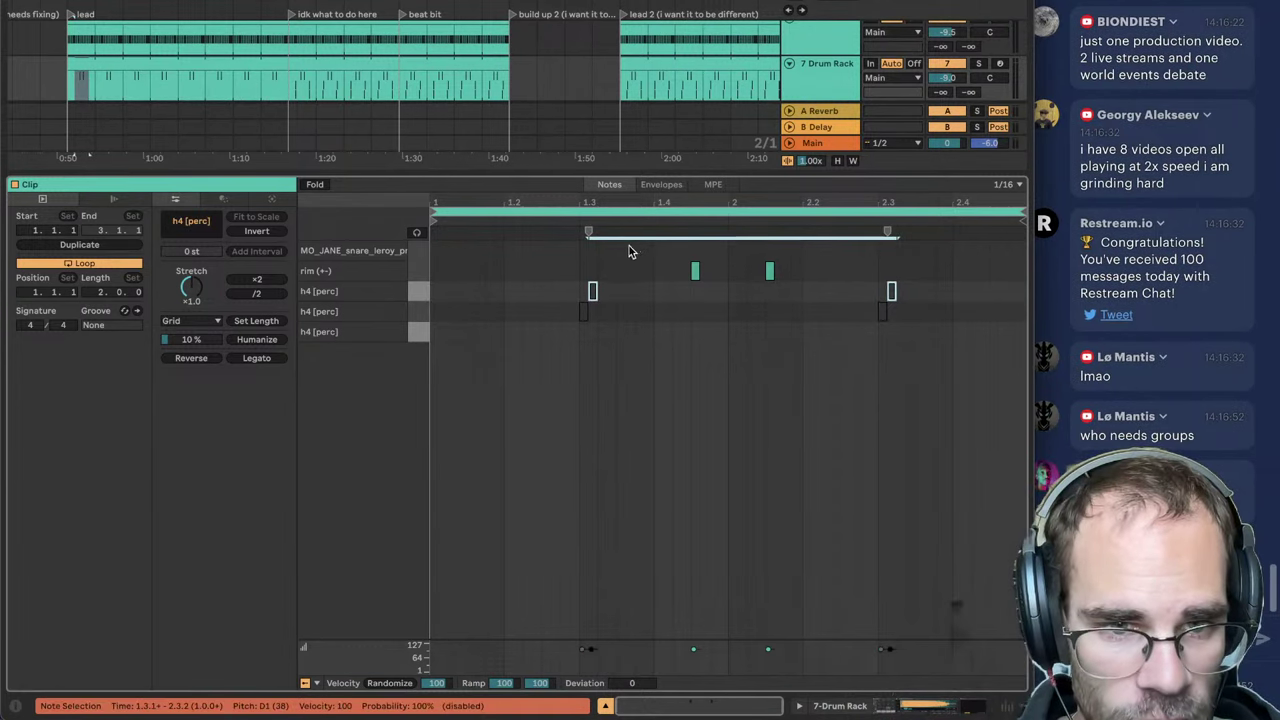
pyautogui.doubleClick(588, 250)
pyautogui.doubleClick(887, 252)
pyautogui.press('space')
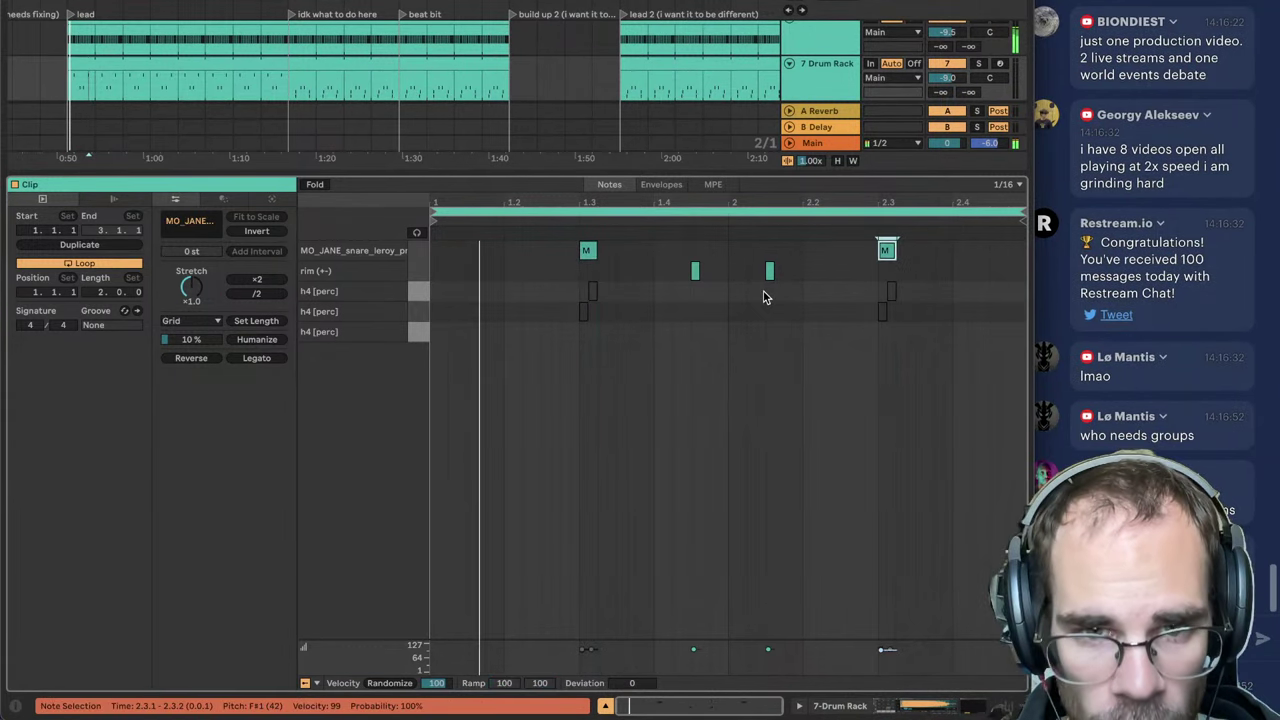
pyautogui.click(765, 296)
pyautogui.click(932, 708)
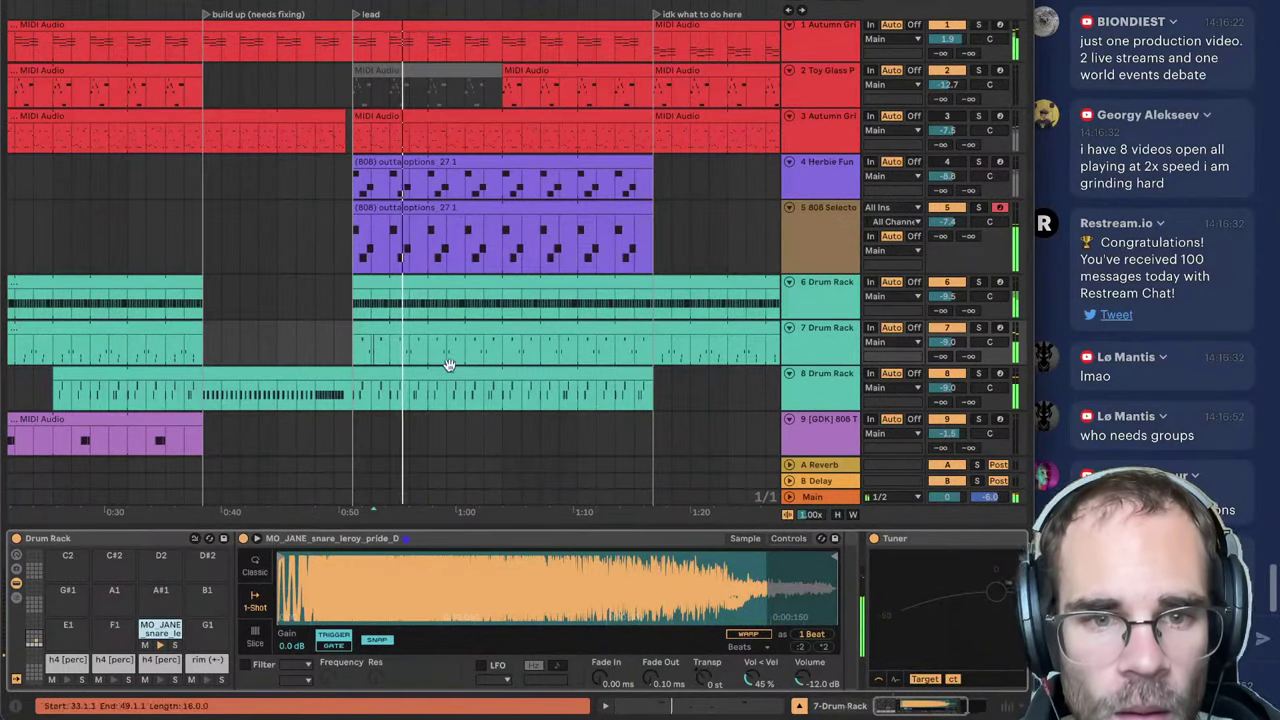
# Step: Replay the lead, then solo the track 8 Drum Rack and audition its massacre (kick) pad
pyautogui.click(436, 328)
pyautogui.press('space')
pyautogui.click(829, 377)
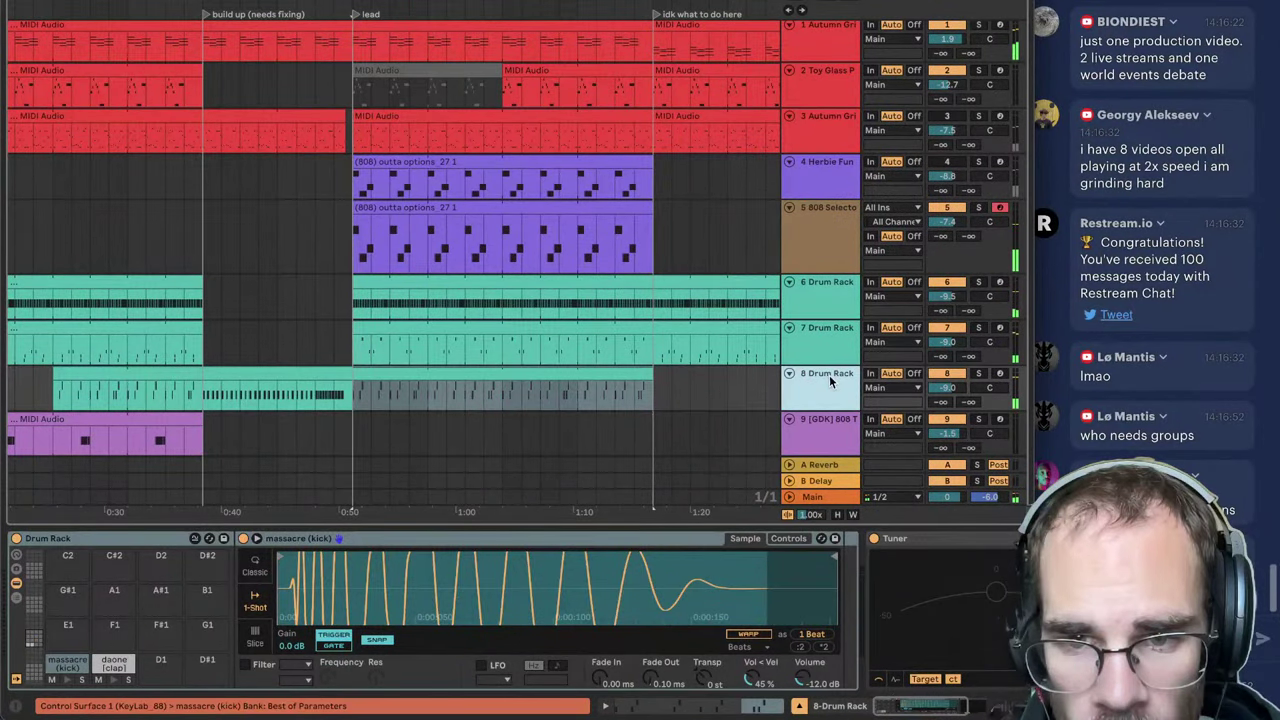
pyautogui.click(60, 665)
pyautogui.moveTo(892, 704)
pyautogui.mouseDown()
pyautogui.moveTo(971, 711)
pyautogui.moveTo(888, 708)
pyautogui.mouseUp()
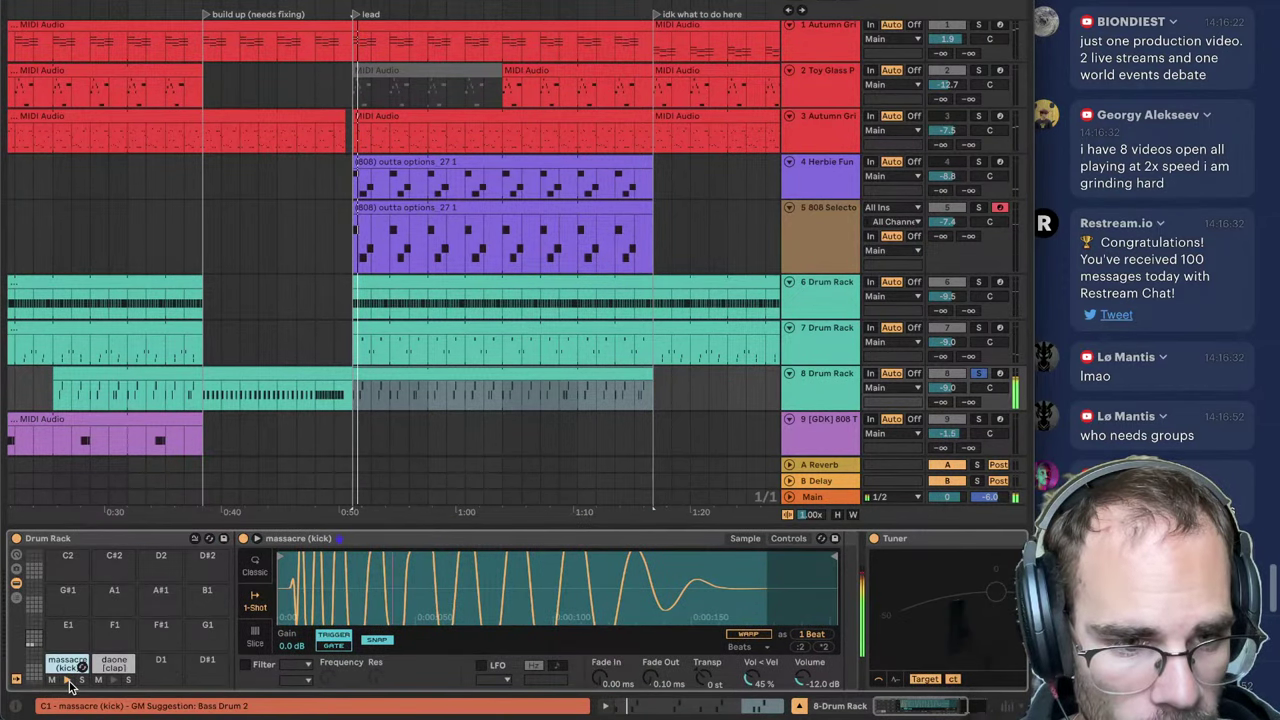
# Step: Search the browser for "decap k", audition the Decap kick and snare samples, and clear the search
pyautogui.press('super+alt+b')
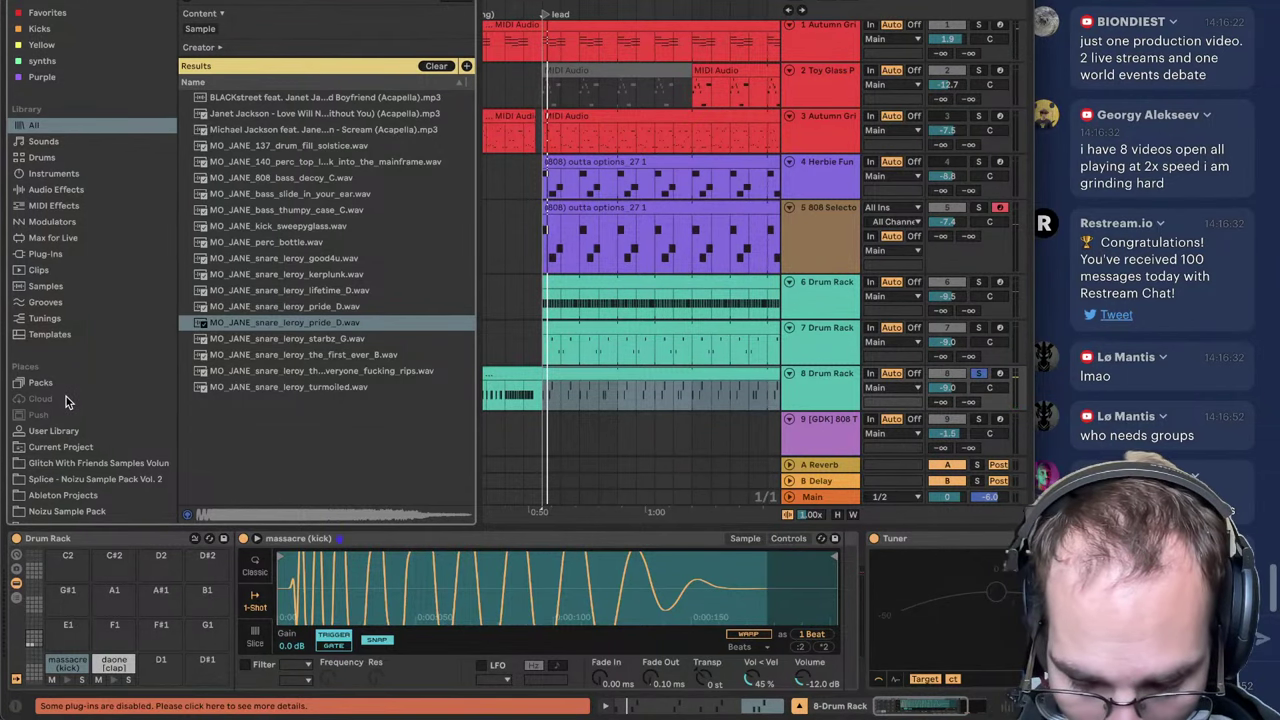
pyautogui.write('decap k')
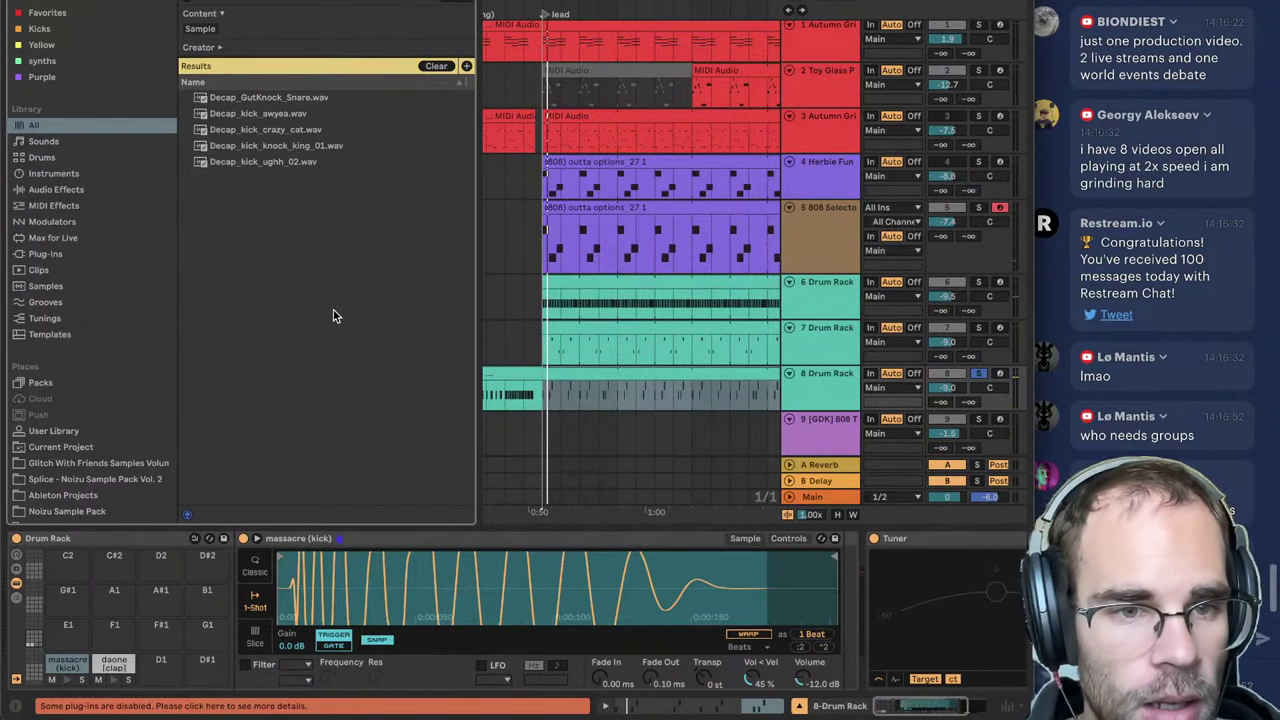
pyautogui.click(302, 161)
pyautogui.click(302, 145)
pyautogui.click(295, 113)
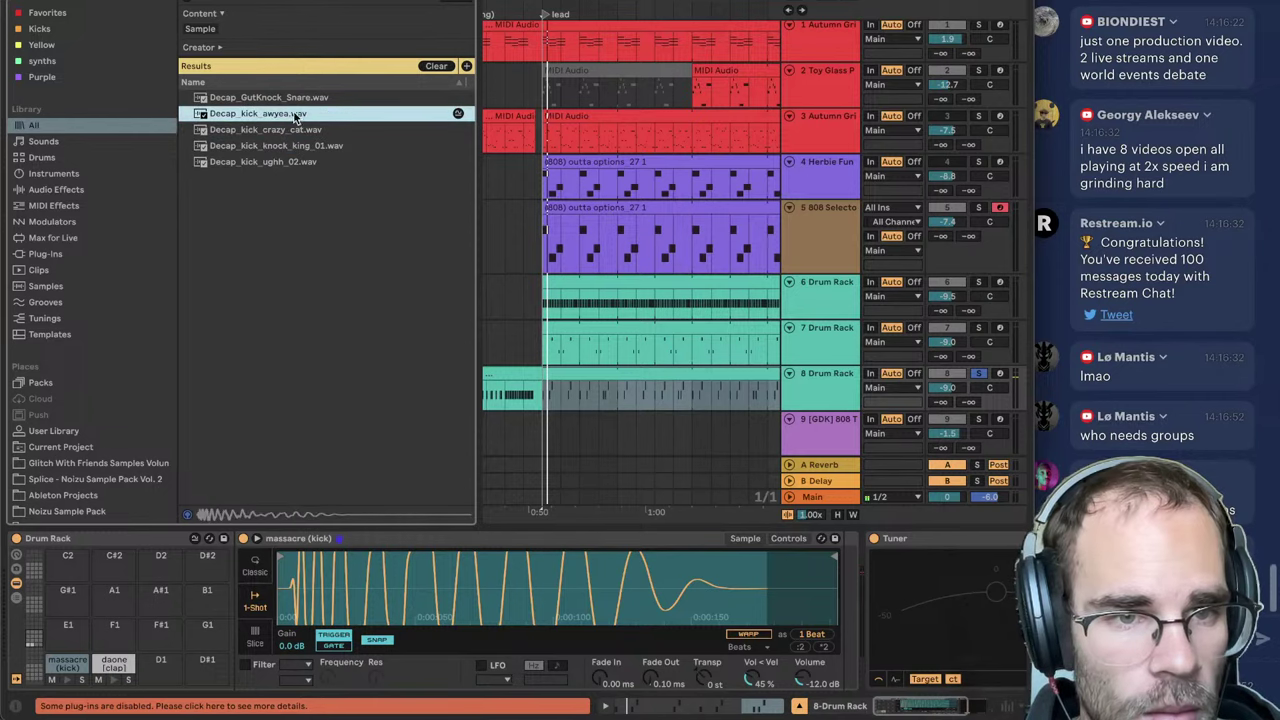
pyautogui.click(290, 99)
pyautogui.click(436, 66)
# Step: Browse the Kicks folder of Decap - Drums That Knock Vol. 8 and audition its kick samples down to Da Clear Kick.wav
pyautogui.scroll(-6, 112, 344)
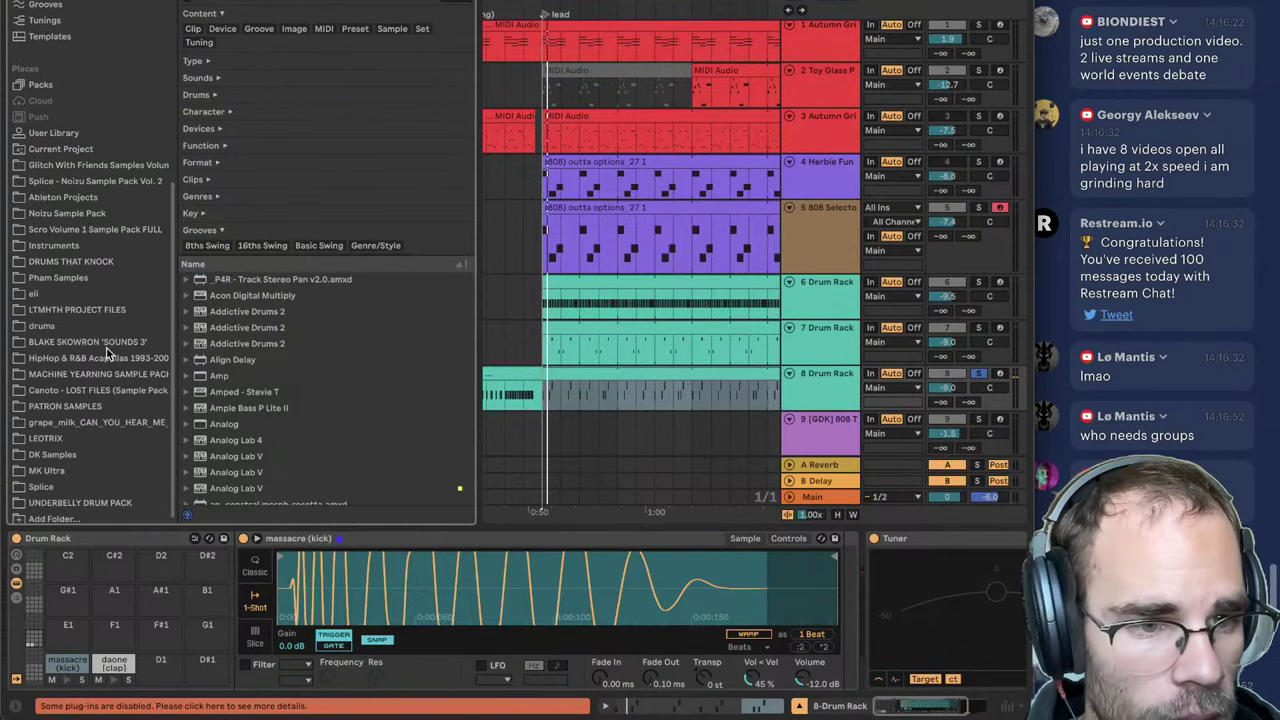
pyautogui.click(88, 262)
pyautogui.click(191, 280)
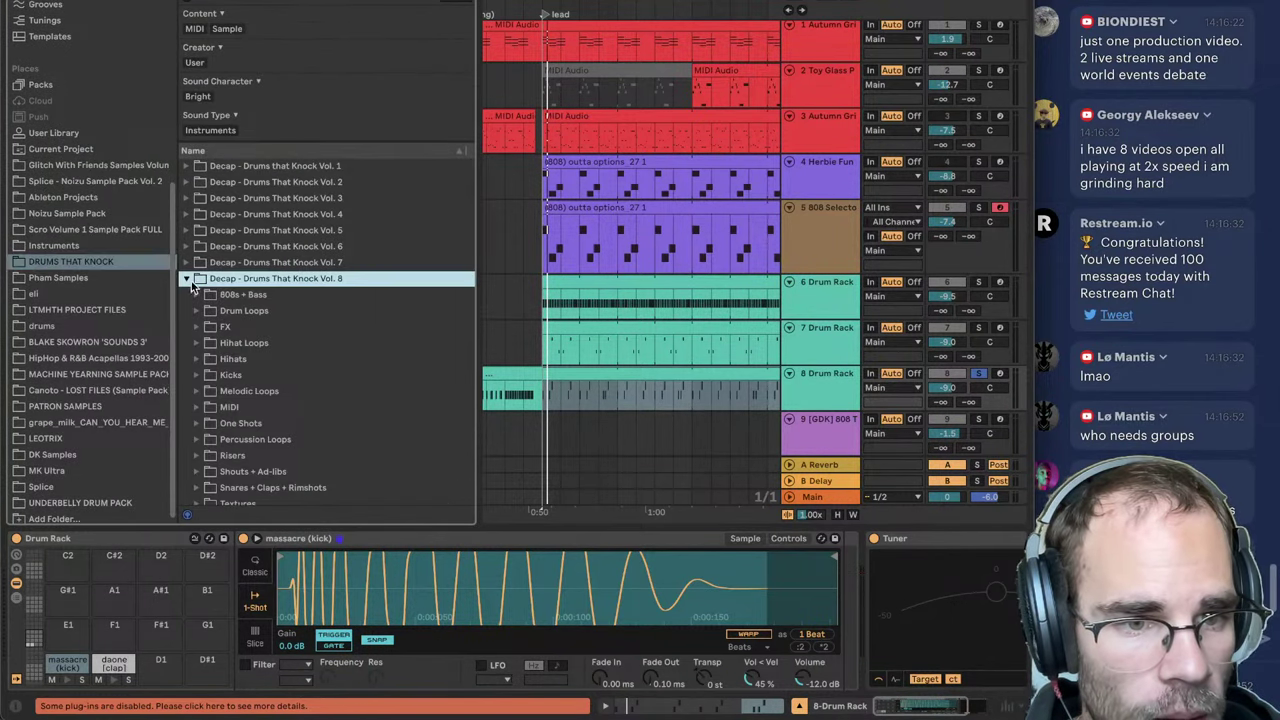
pyautogui.click(195, 376)
pyautogui.click(269, 394)
pyautogui.click(268, 424)
pyautogui.click(266, 408)
pyautogui.click(263, 440)
pyautogui.click(265, 469)
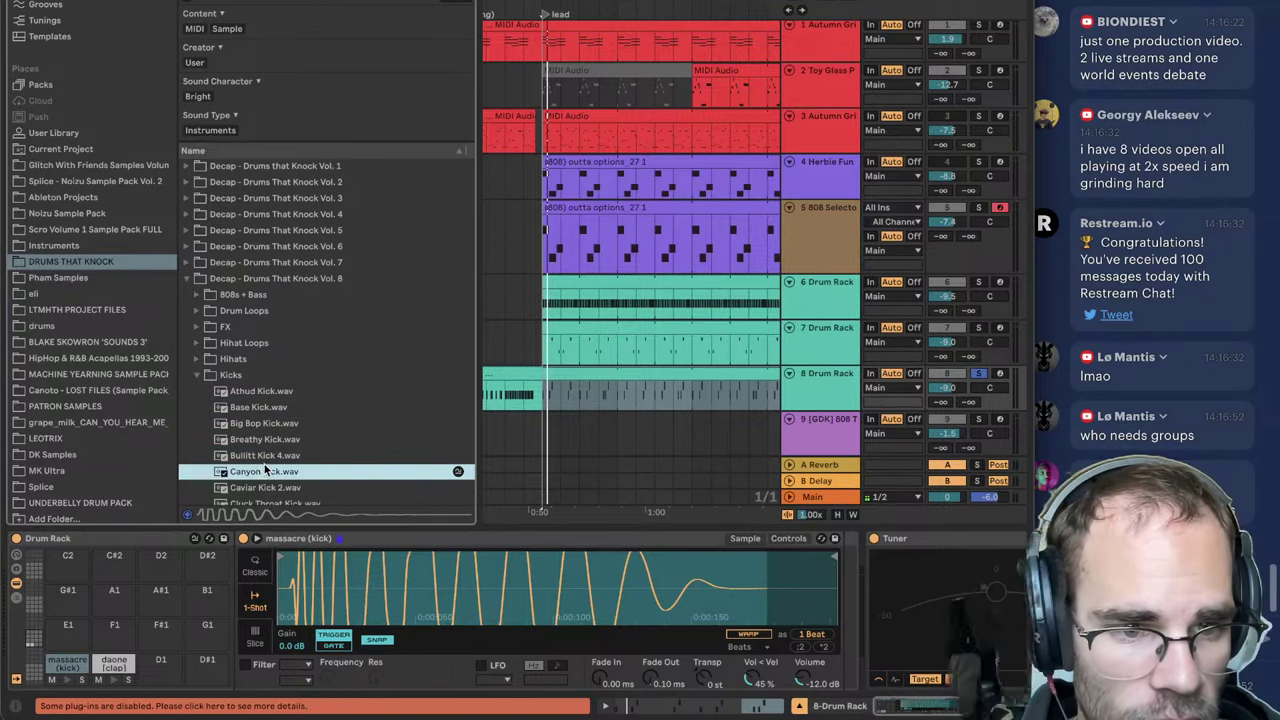
pyautogui.scroll(-3, 266, 471)
pyautogui.click(280, 412)
pyautogui.click(277, 432)
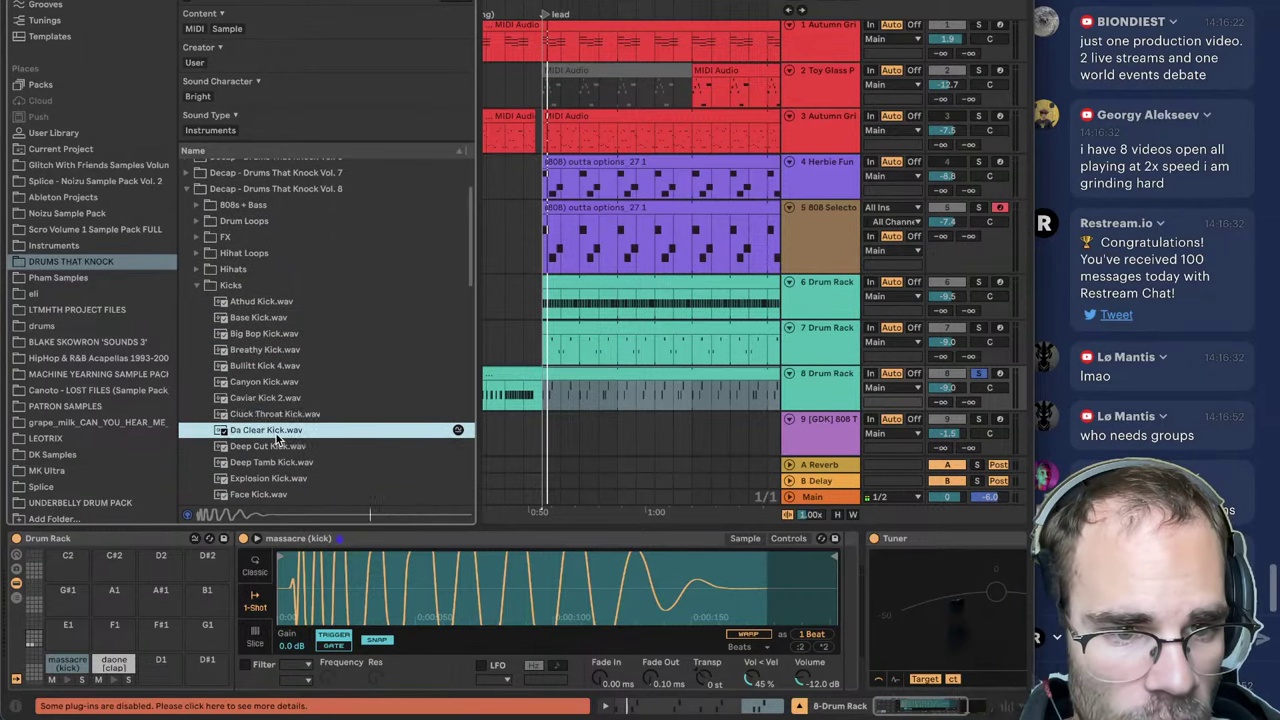
# Step: Load Deep Cut Kick.wav onto the track 8 kick pad with Vol < Vel 0% and volume -7.88 dB, and unsolo the track
pyautogui.doubleClick(268, 446)
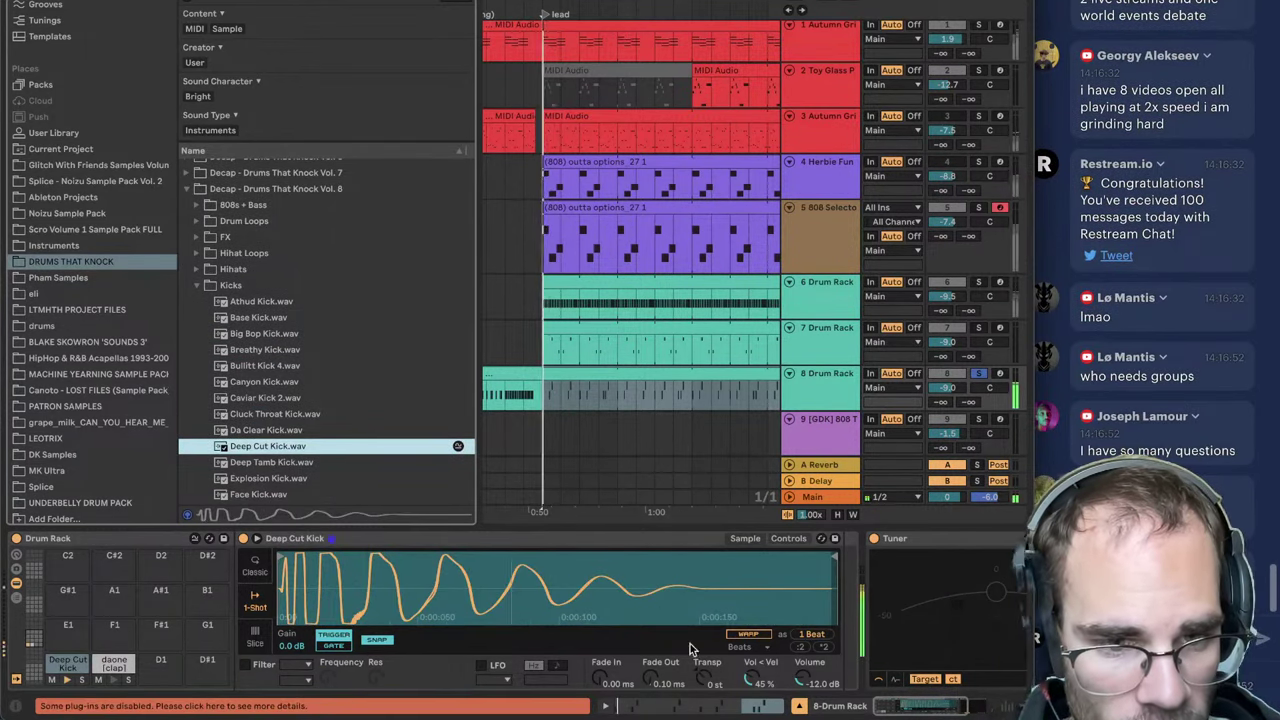
pyautogui.click(810, 685)
pyautogui.moveTo(810, 688); pyautogui.dragTo(810, 705)
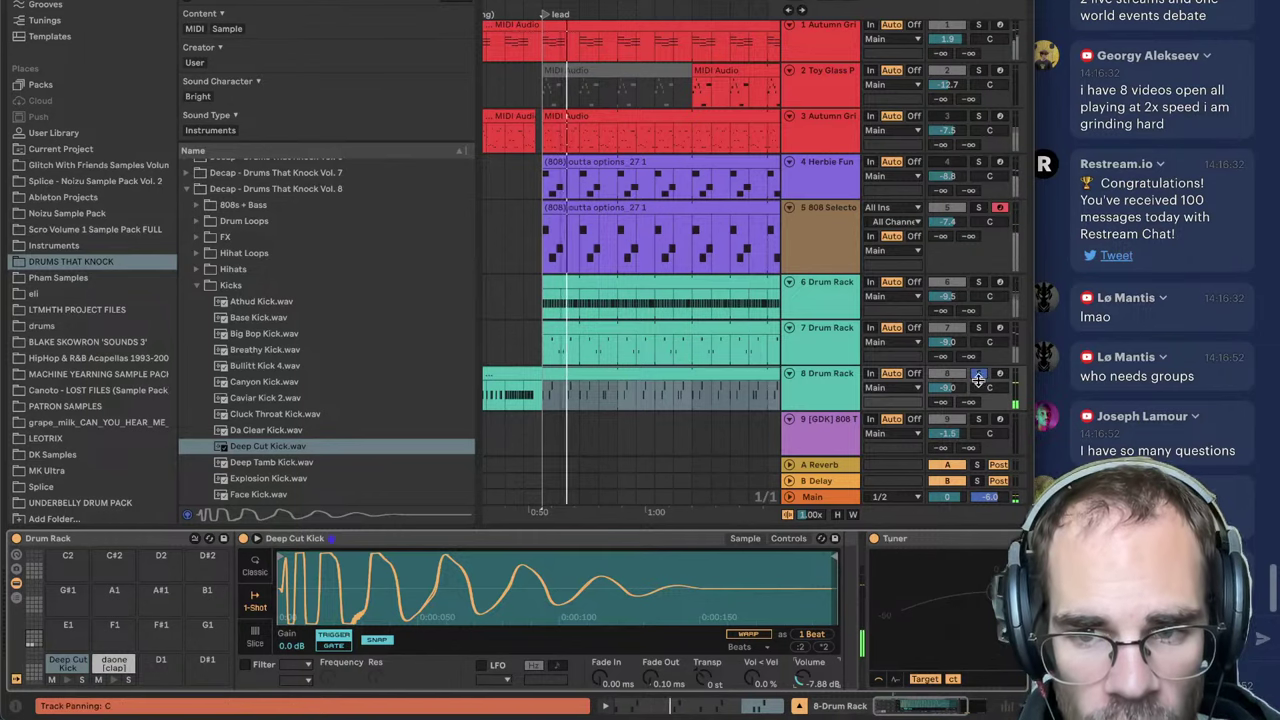
pyautogui.click(980, 375)
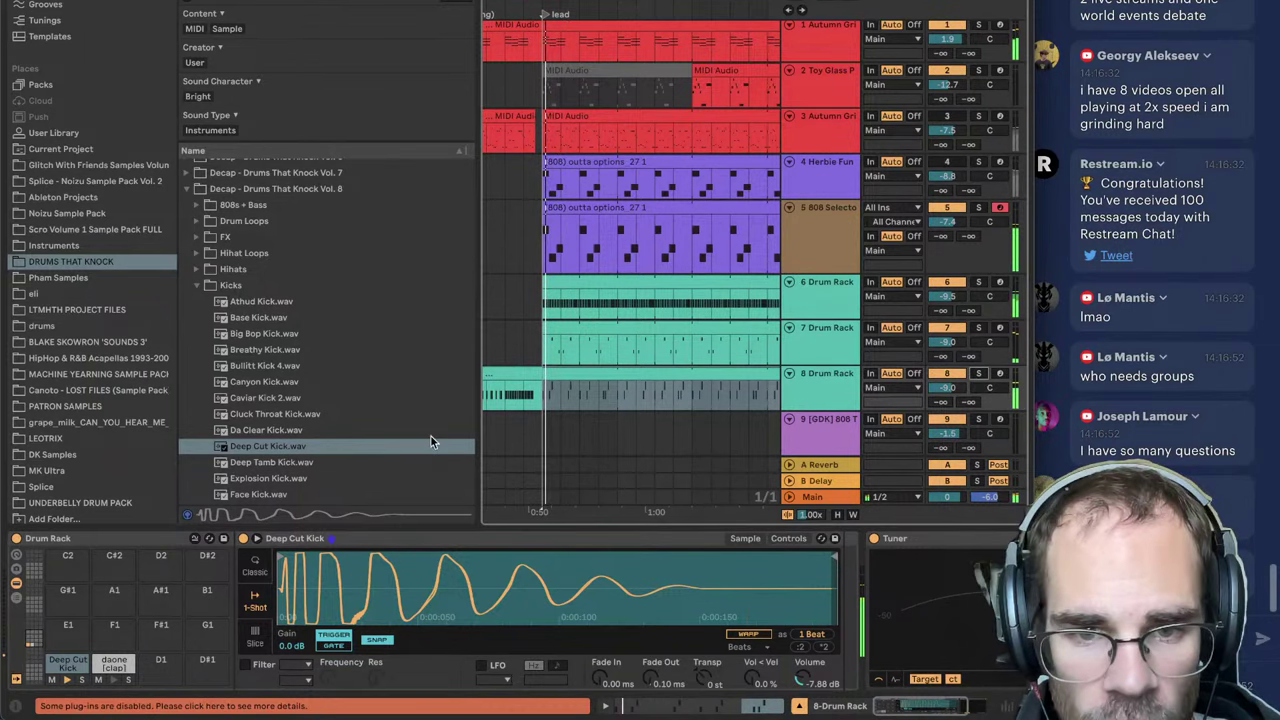
# Step: Deactivate the track 7 Drum Rack and raise the Deep Cut Kick's volume on track 8 to 5.14 dB
pyautogui.click(116, 662)
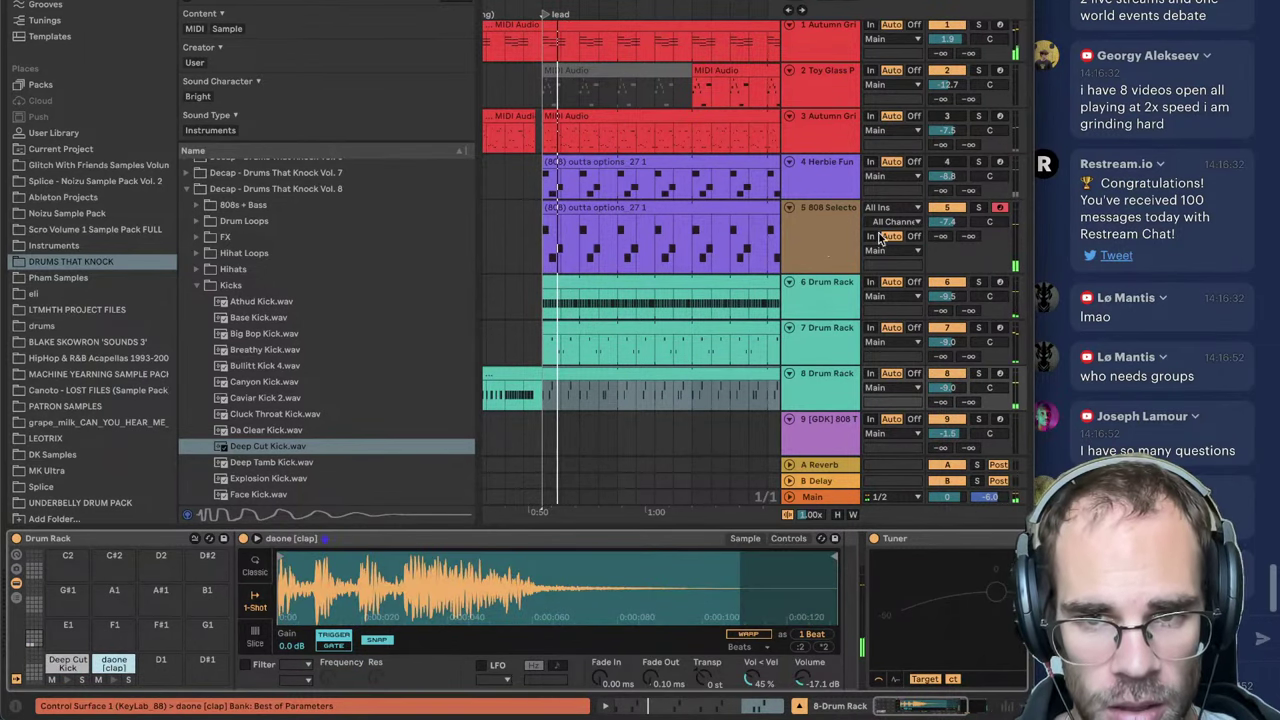
pyautogui.click(816, 250)
pyautogui.click(836, 372)
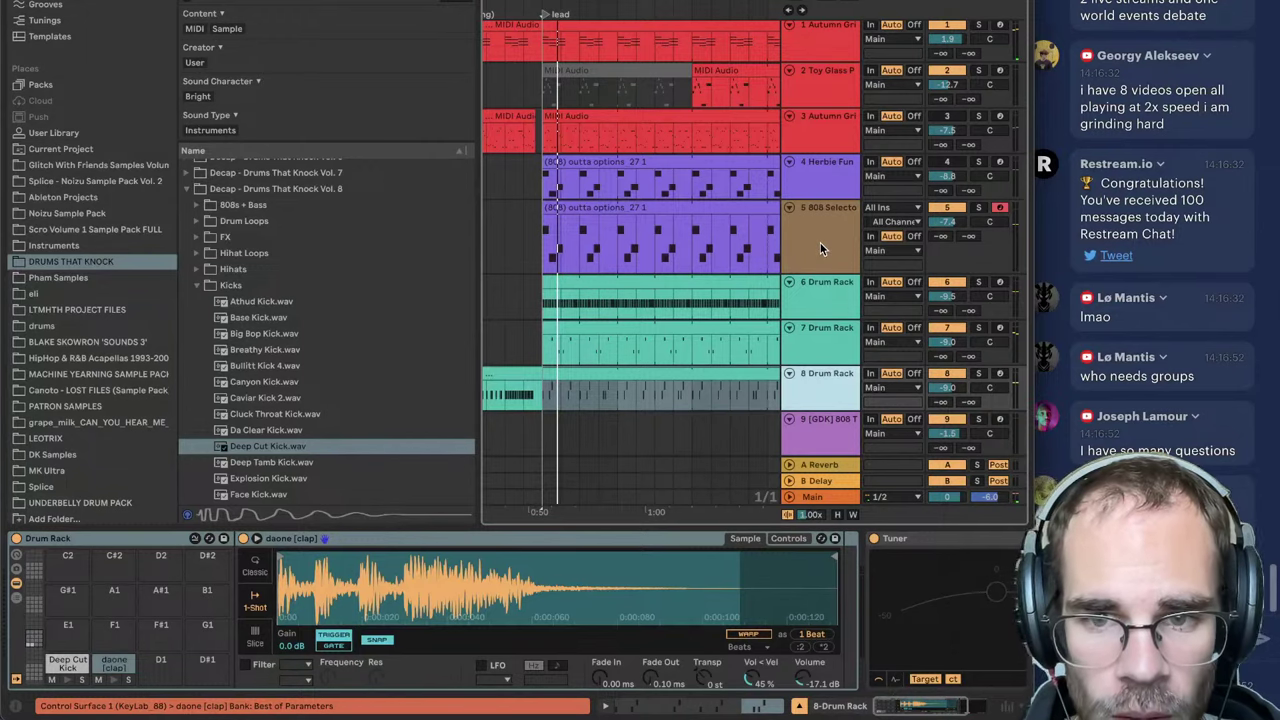
pyautogui.click(824, 292)
pyautogui.click(832, 341)
pyautogui.click(948, 329)
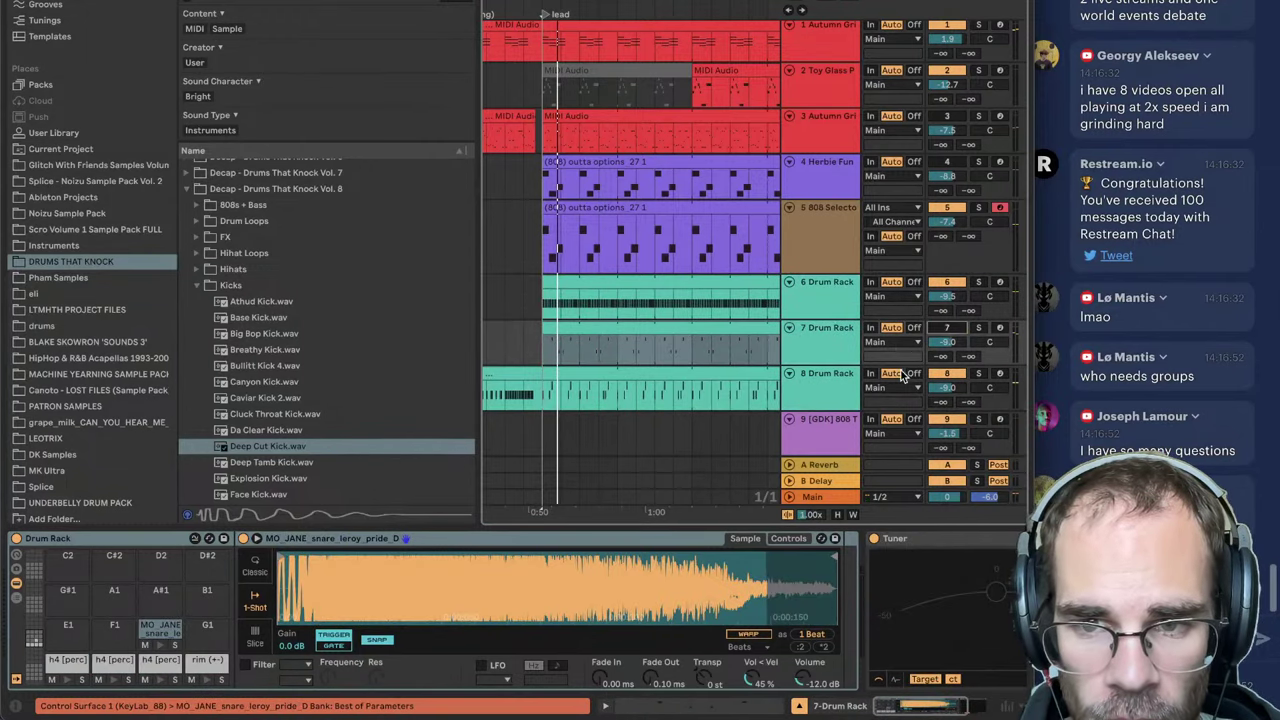
pyautogui.click(836, 375)
pyautogui.press('space')
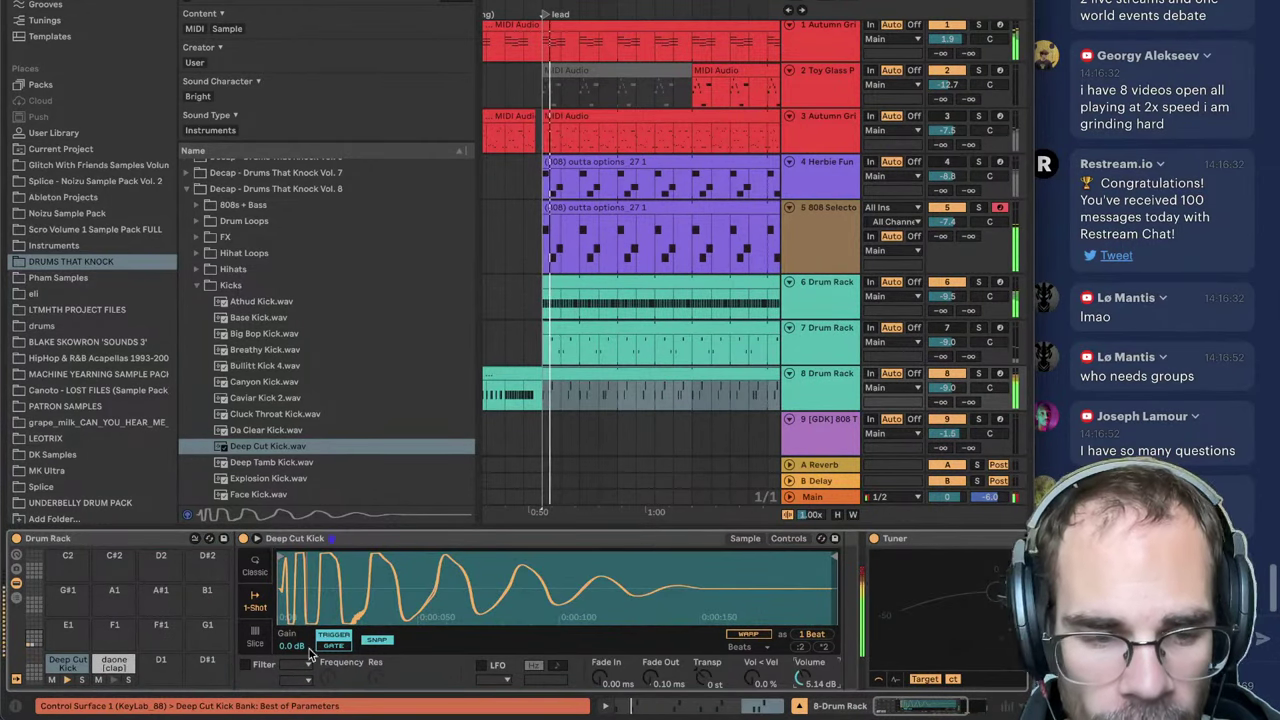
# Step: Set the volume of the daone [clap] pad to 0.00 dB and replay the lead
pyautogui.click(122, 661)
pyautogui.moveTo(812, 682); pyautogui.dragTo(812, 655)
pyautogui.press('space')
pyautogui.press('space')
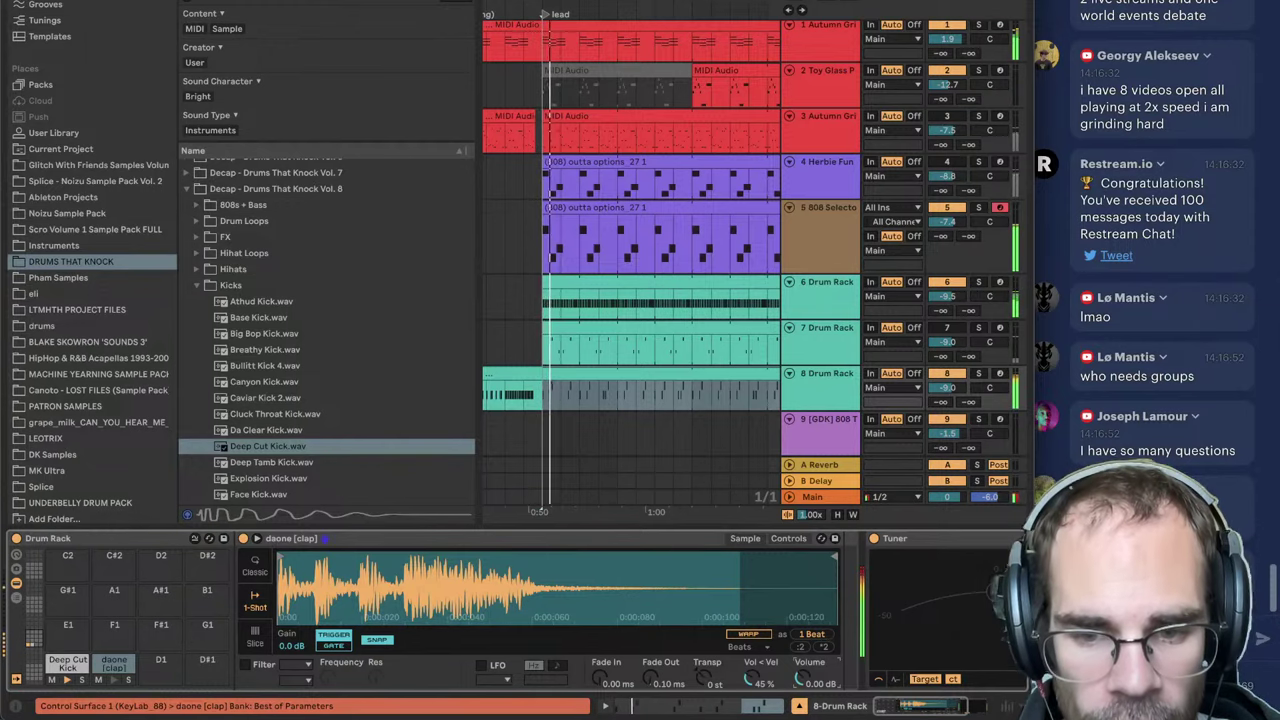
# Step: Examine the kick and clap notes in the track 8 lead clip
pyautogui.click(68, 664)
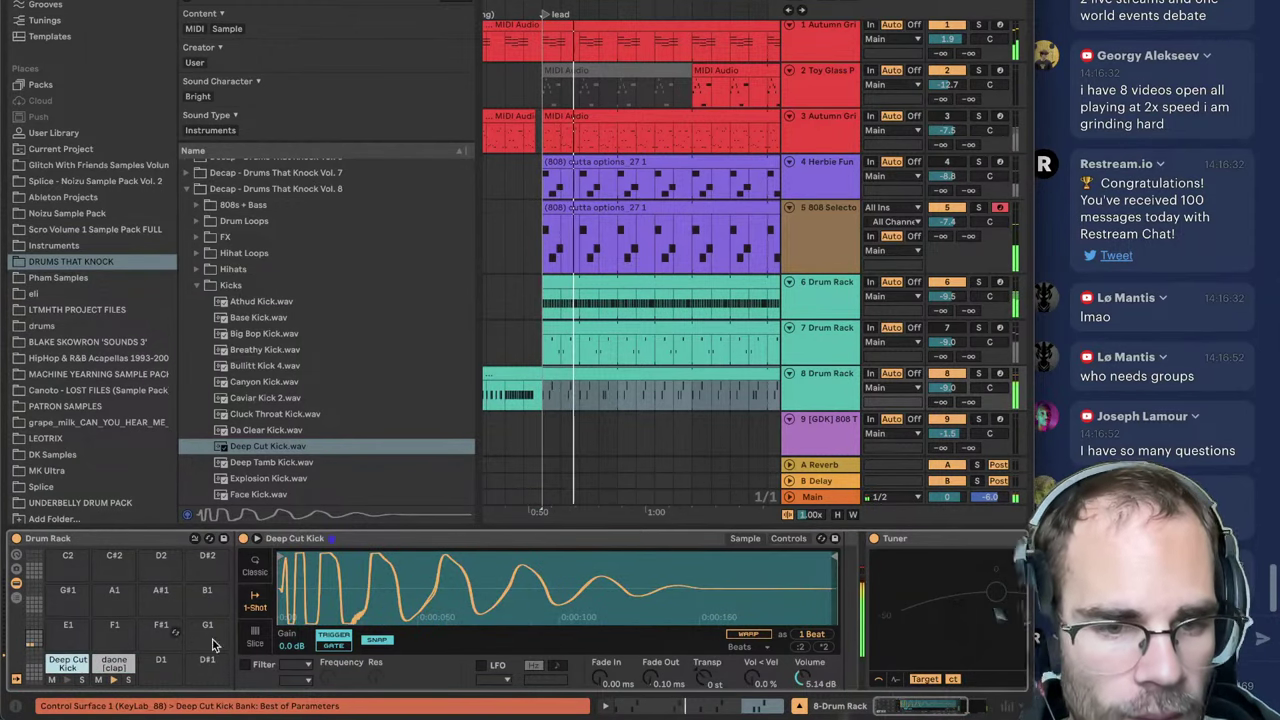
pyautogui.click(798, 707)
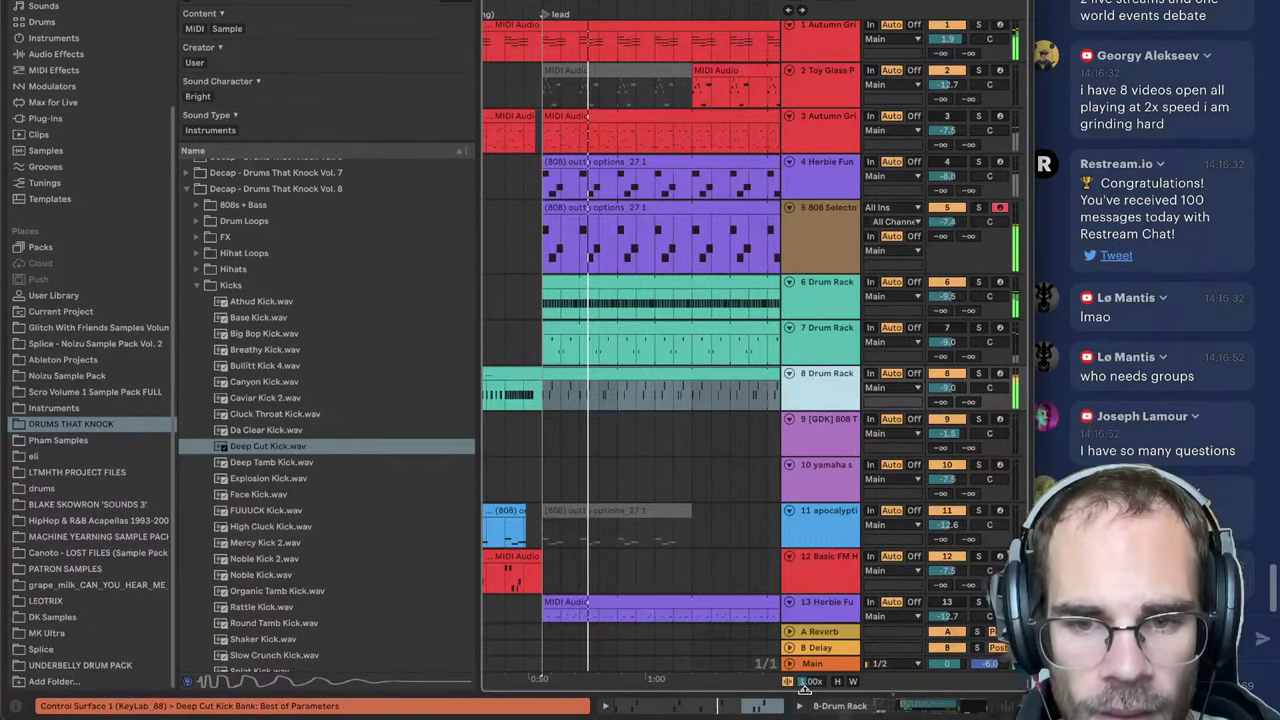
pyautogui.click(763, 706)
pyautogui.click(742, 450)
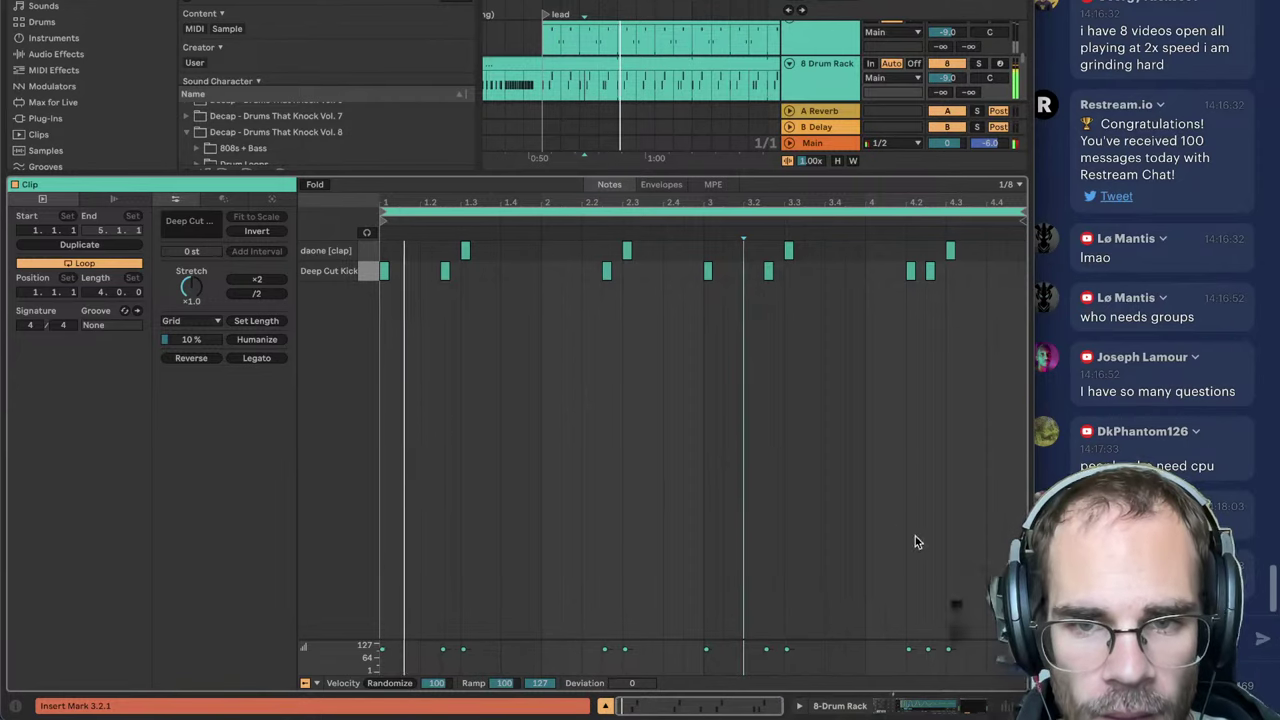
pyautogui.click(941, 707)
# Step: Move the kick and clap Drum Rack track to the top of the arrangement and group all the other tracks
pyautogui.scroll(3, 761, 377)
pyautogui.scroll(2, 797, 354)
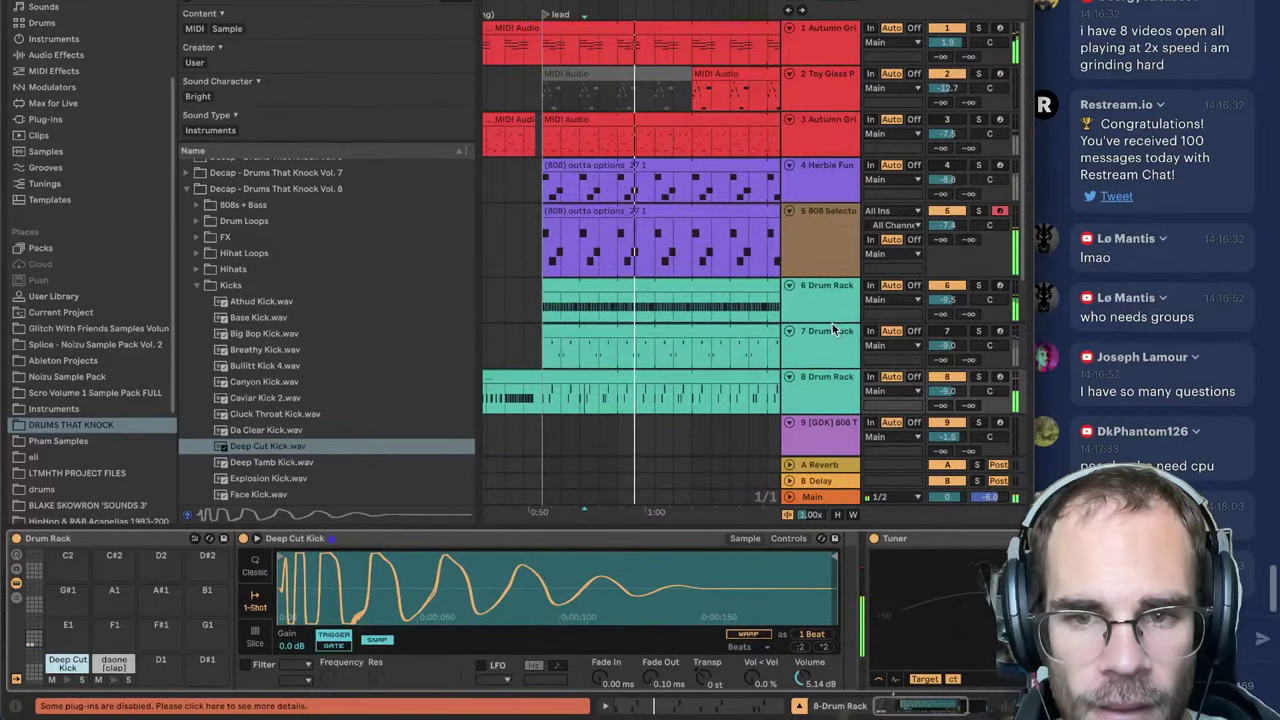
pyautogui.scroll(-5, 835, 252)
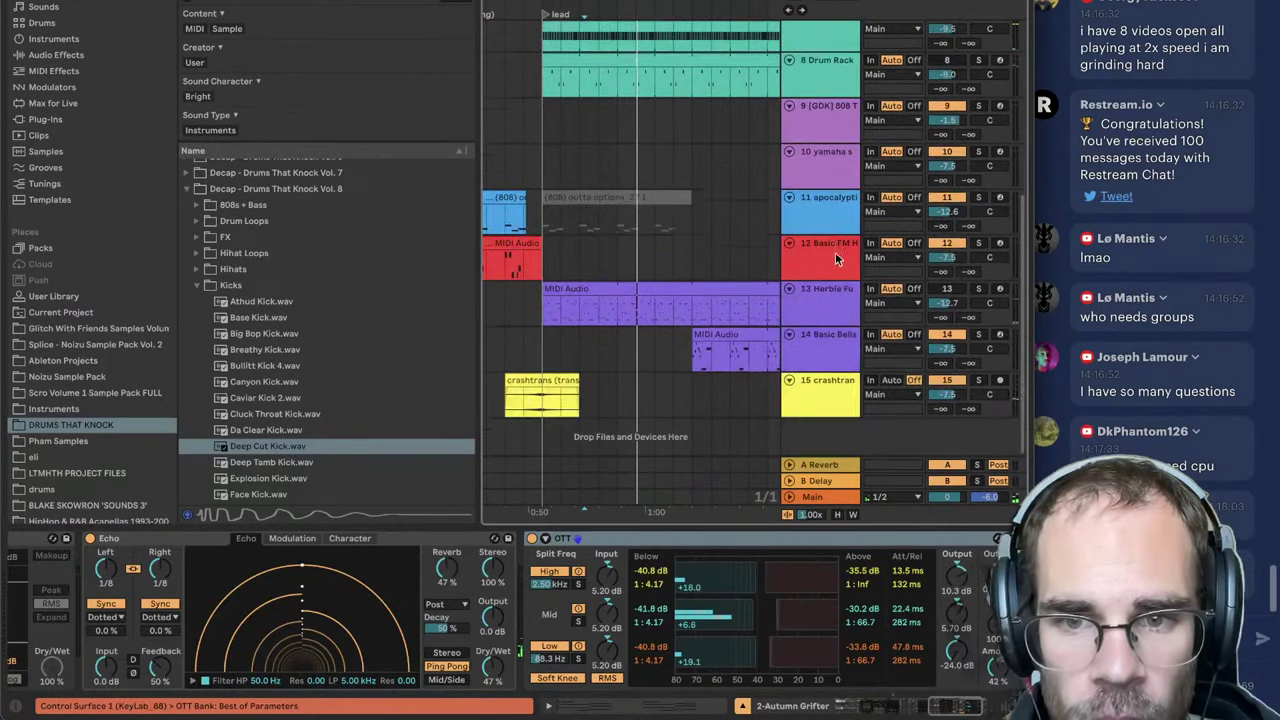
pyautogui.keyDown('shift'); pyautogui.click(832, 378); pyautogui.keyUp('shift')
pyautogui.press('super+g')
# Step: Add Duck_Buddy-1 to the group track, set its input to the Deep Cut Kick of 1-Drum Rack, and replay the lead
pyautogui.click(819, 88)
pyautogui.press('super+f')
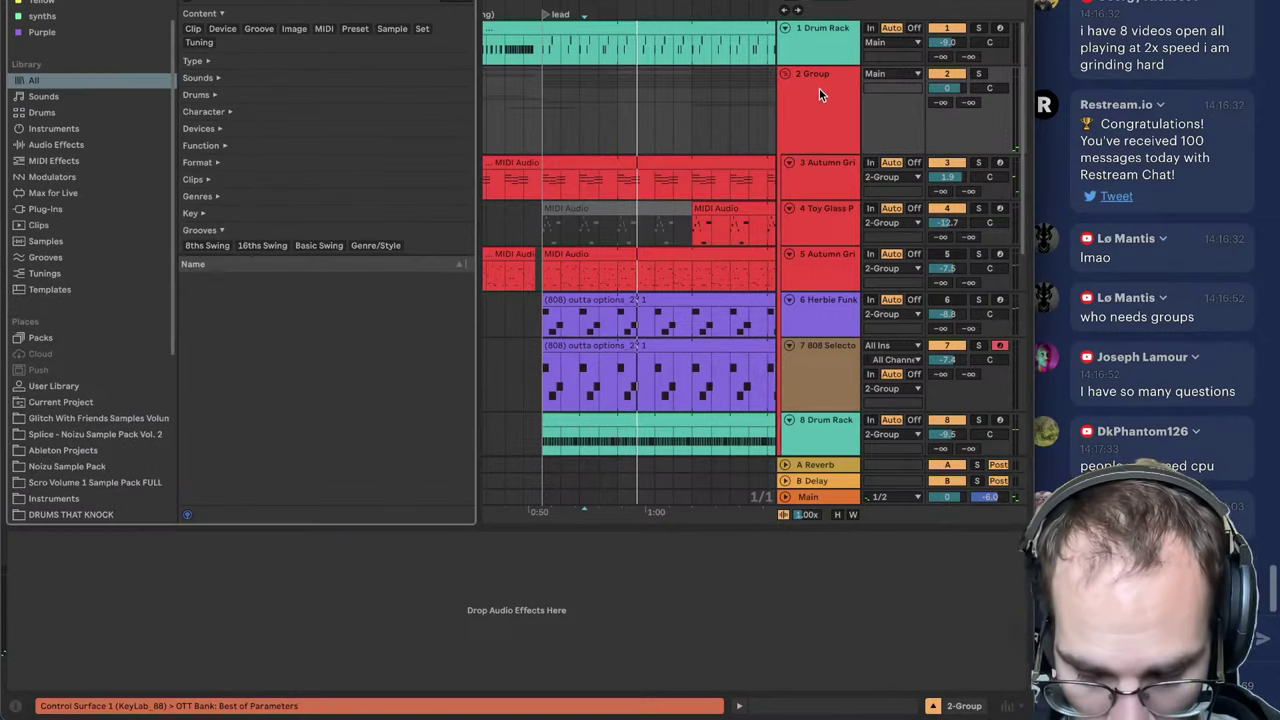
pyautogui.press('Return')
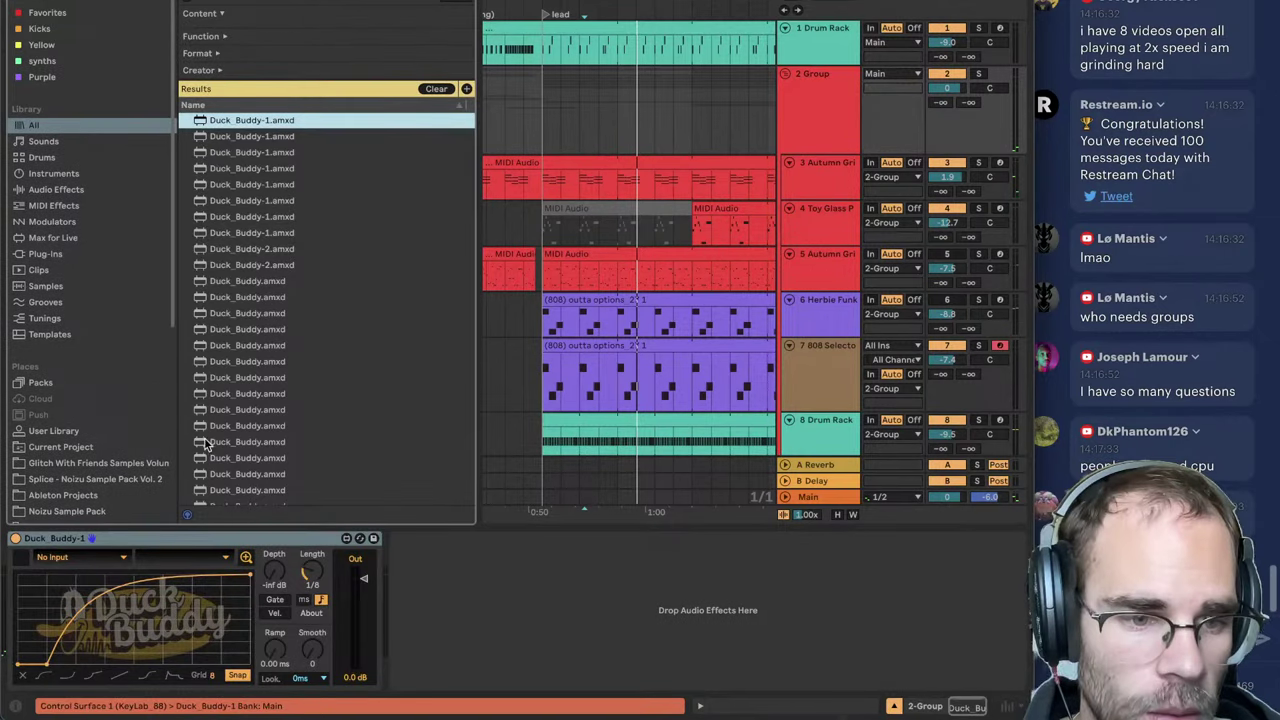
pyautogui.click(56, 554)
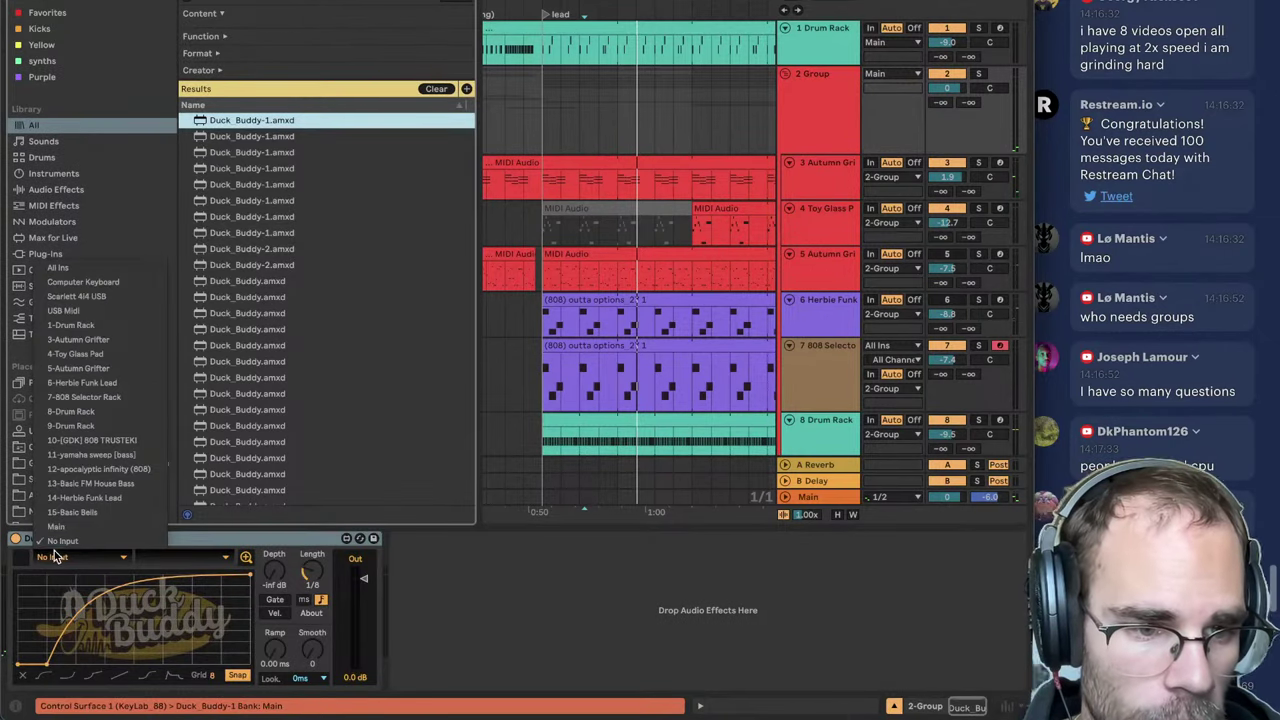
pyautogui.click(97, 326)
pyautogui.press('space')
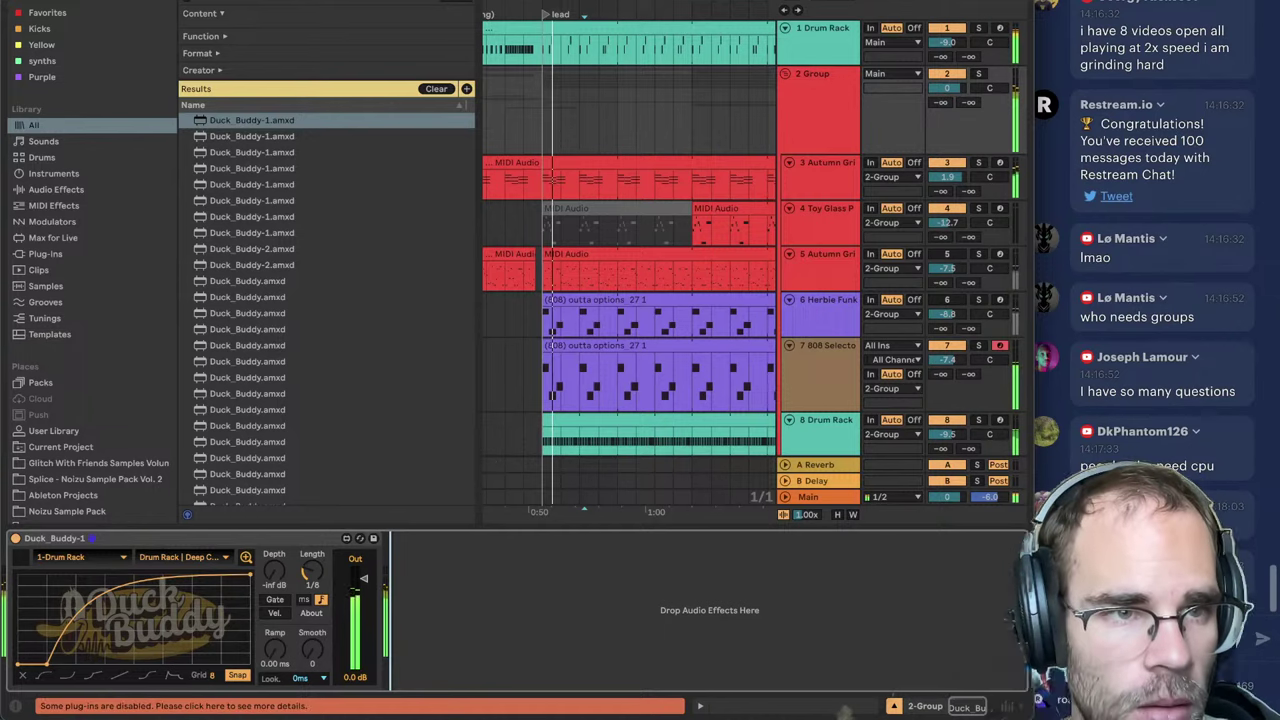
# Step: Hide the browser and set the volume of the track 7 808 Selector Rack to -6.1 dB
pyautogui.hotkey('ctrl', 'alt', 'b')
pyautogui.moveTo(153, 3); pyautogui.dragTo(214, 20)
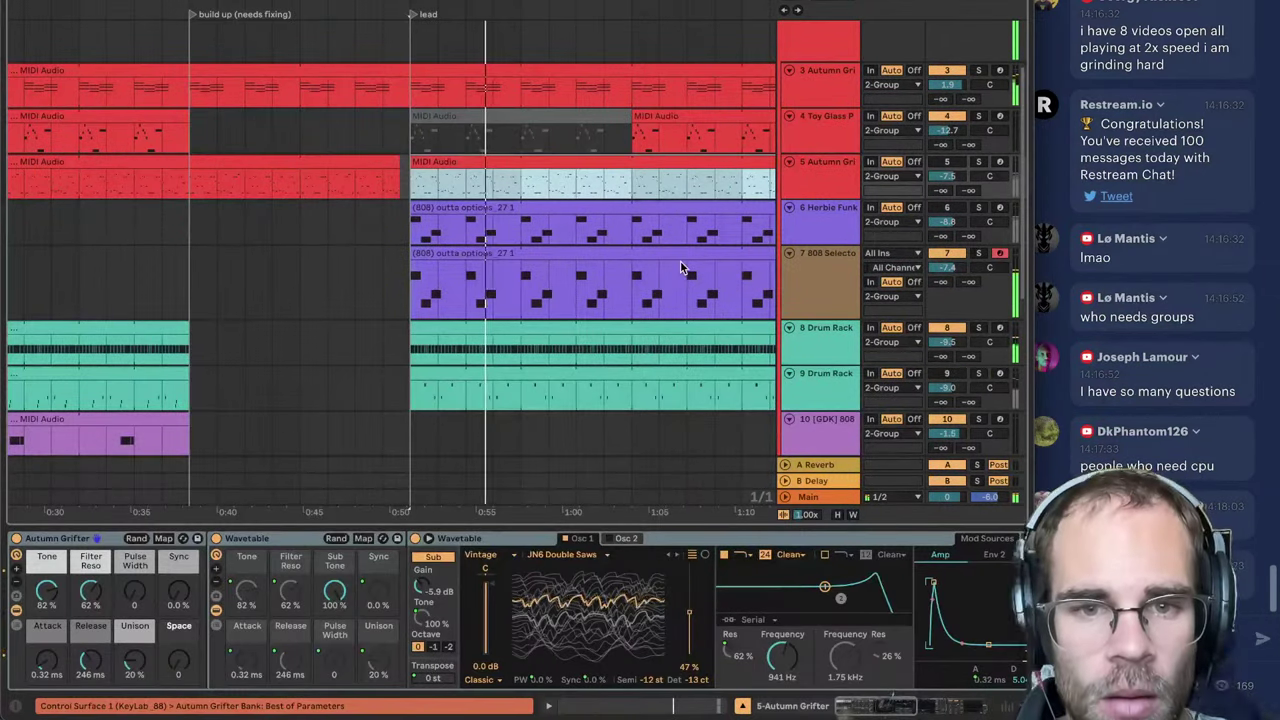
pyautogui.scroll(2, 686, 268)
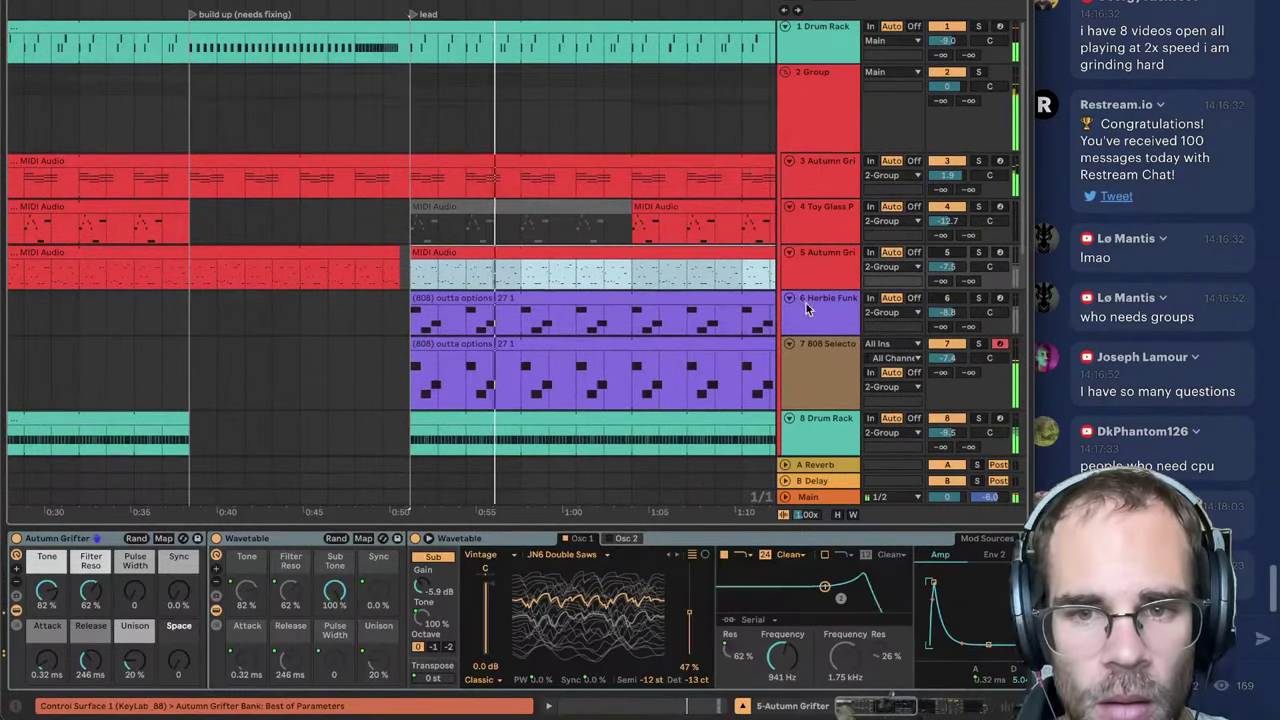
pyautogui.click(812, 308)
pyautogui.click(822, 350)
pyautogui.click(943, 359)
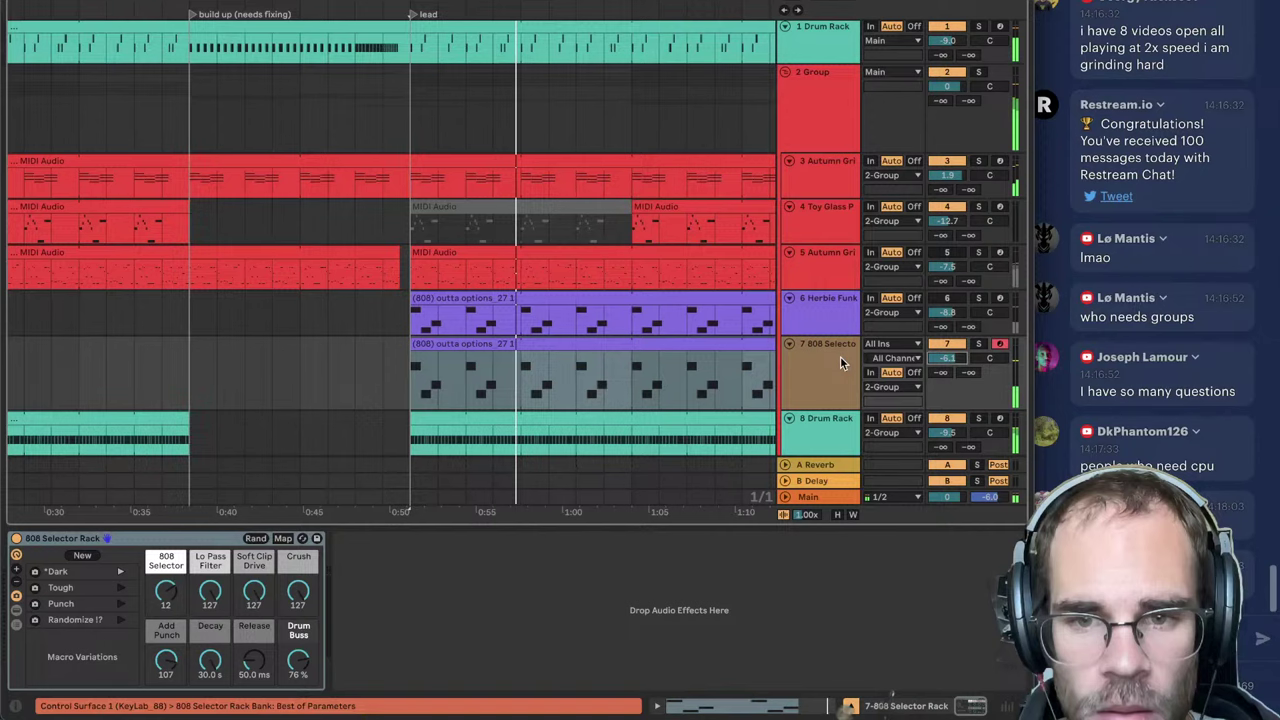
# Step: In the track 1 Drum Rack's lead clip, add Deep Cut Kick notes at 1.4 and 3.4
pyautogui.click(494, 27)
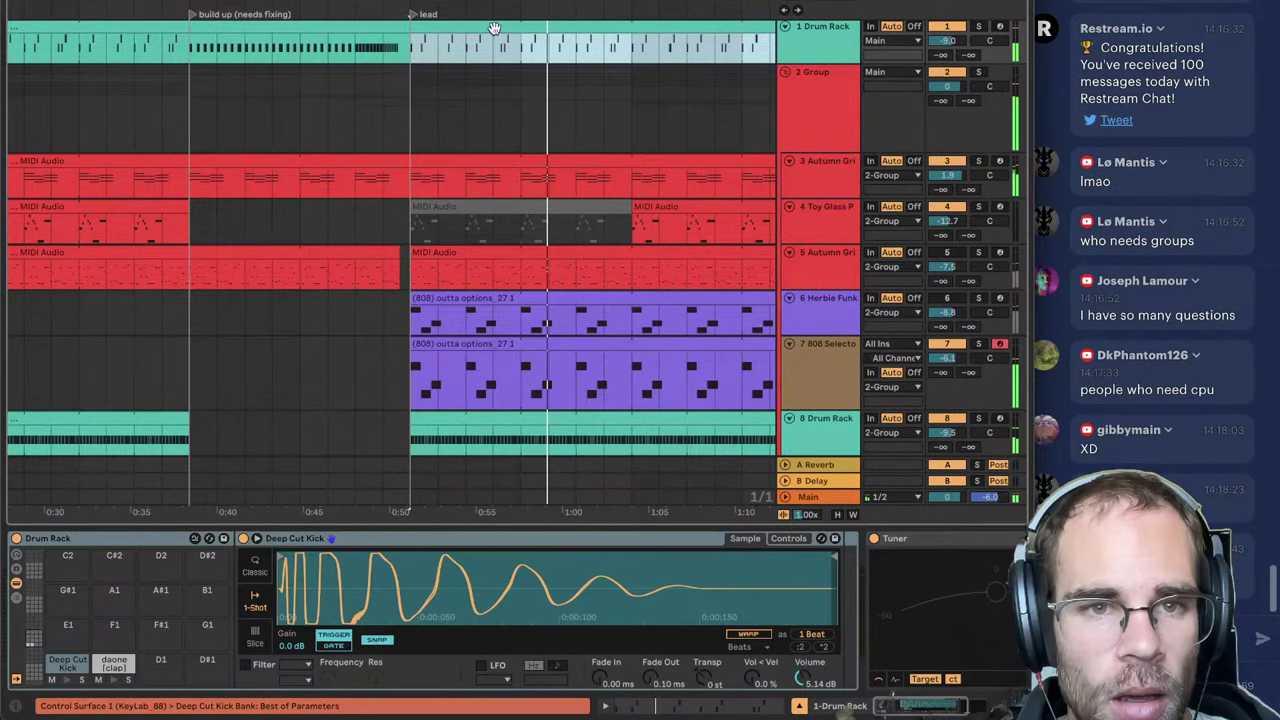
pyautogui.doubleClick(494, 27)
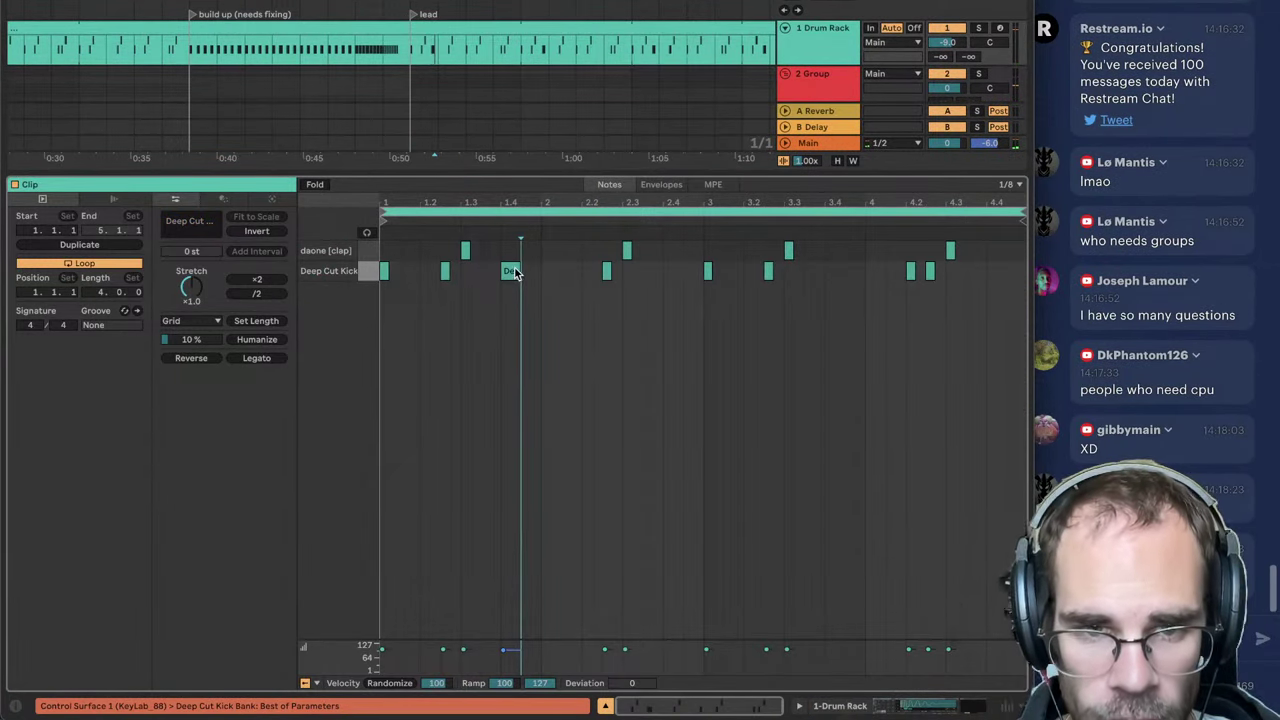
pyautogui.click(663, 287)
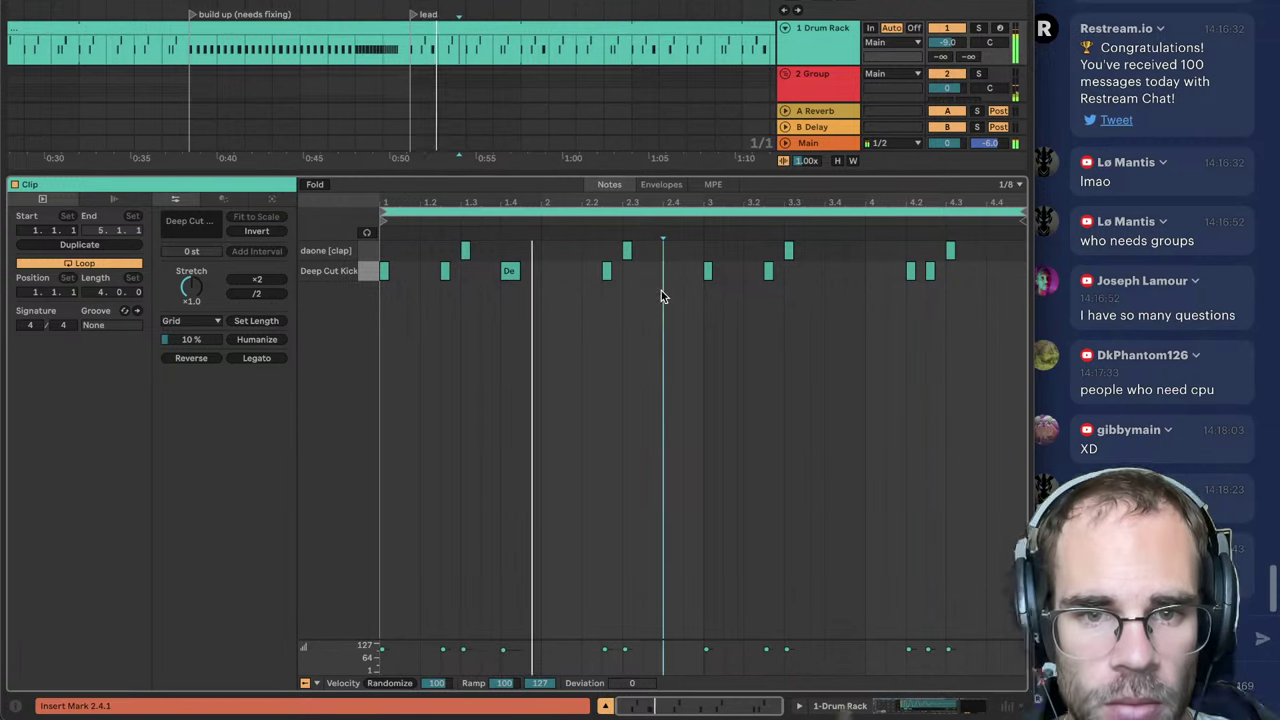
pyautogui.doubleClick(829, 271)
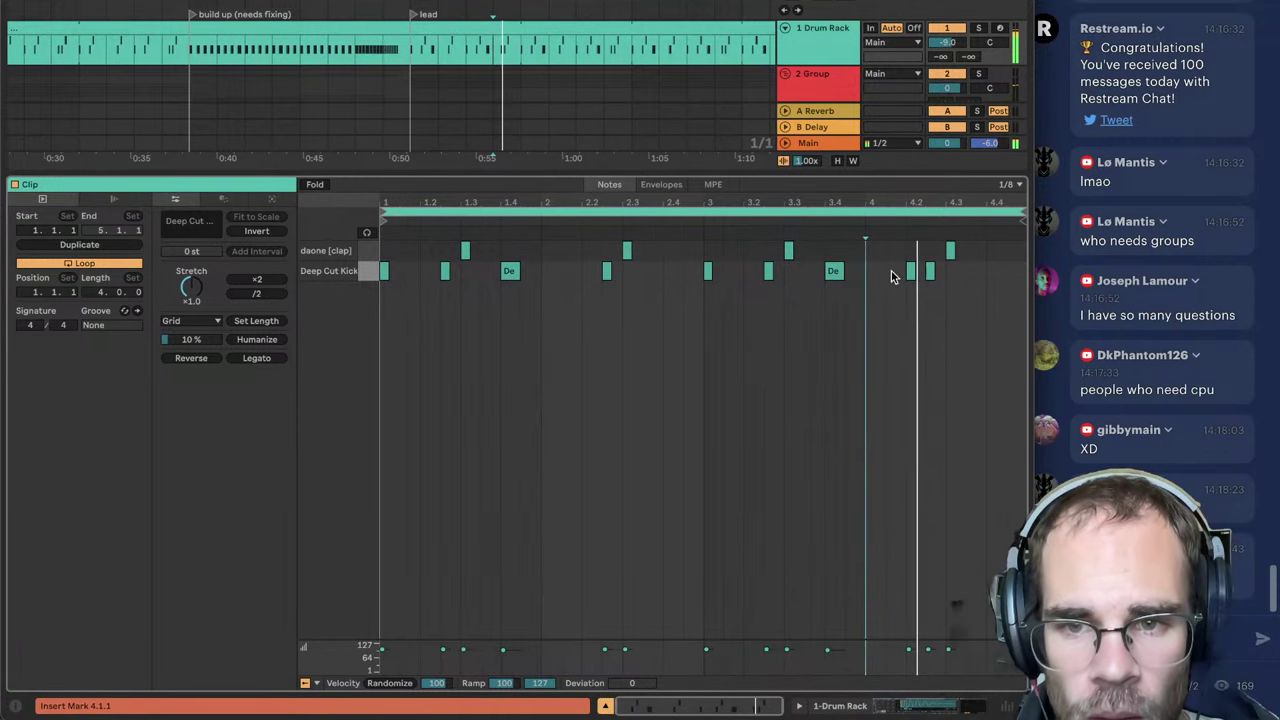
# Step: Add a Deep Cut Kick note at 4.3.3 and shift the two kick notes at 4.2.1 and 4.2.3 an eighth note earlier
pyautogui.moveTo(893, 278); pyautogui.dragTo(941, 279)
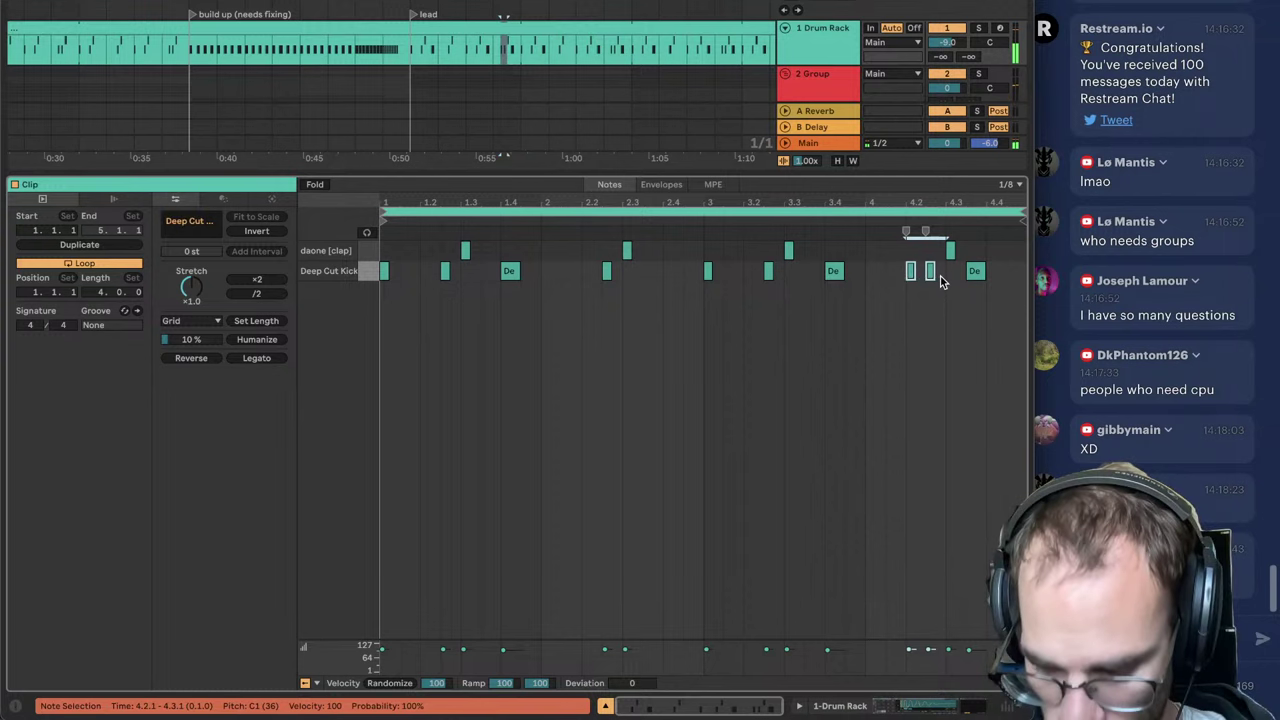
pyautogui.press('Left')
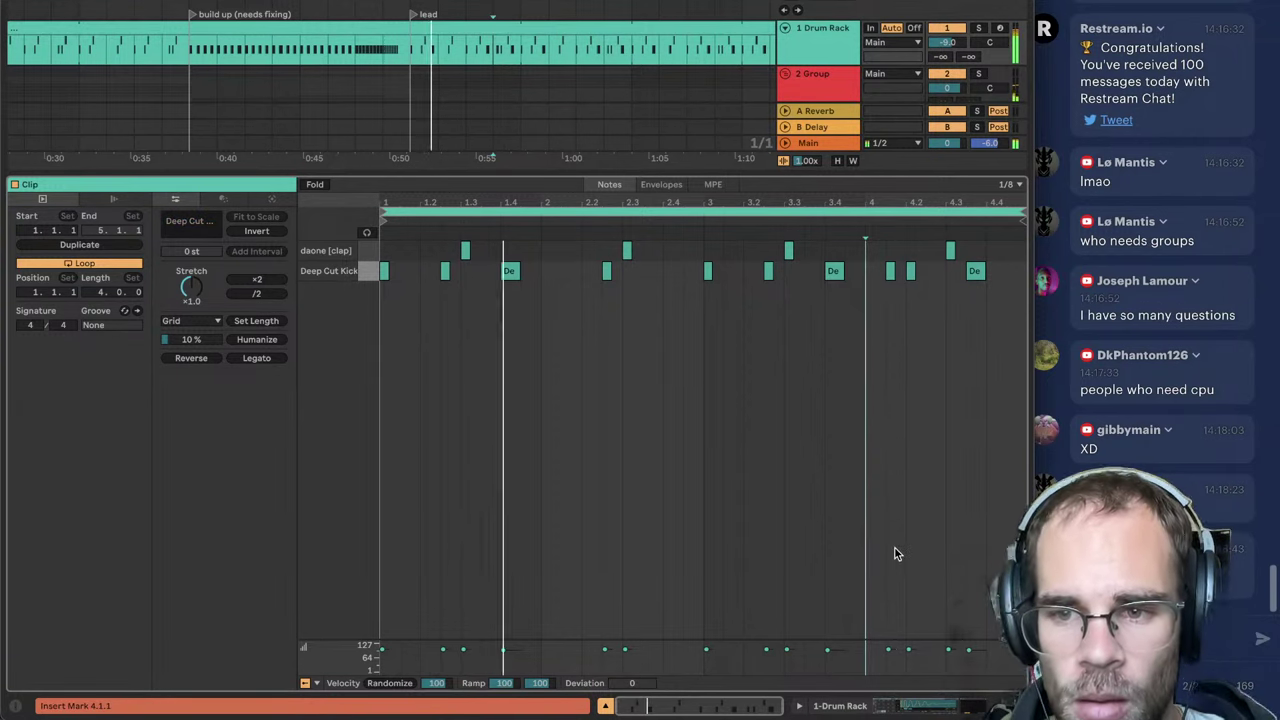
pyautogui.click(898, 541)
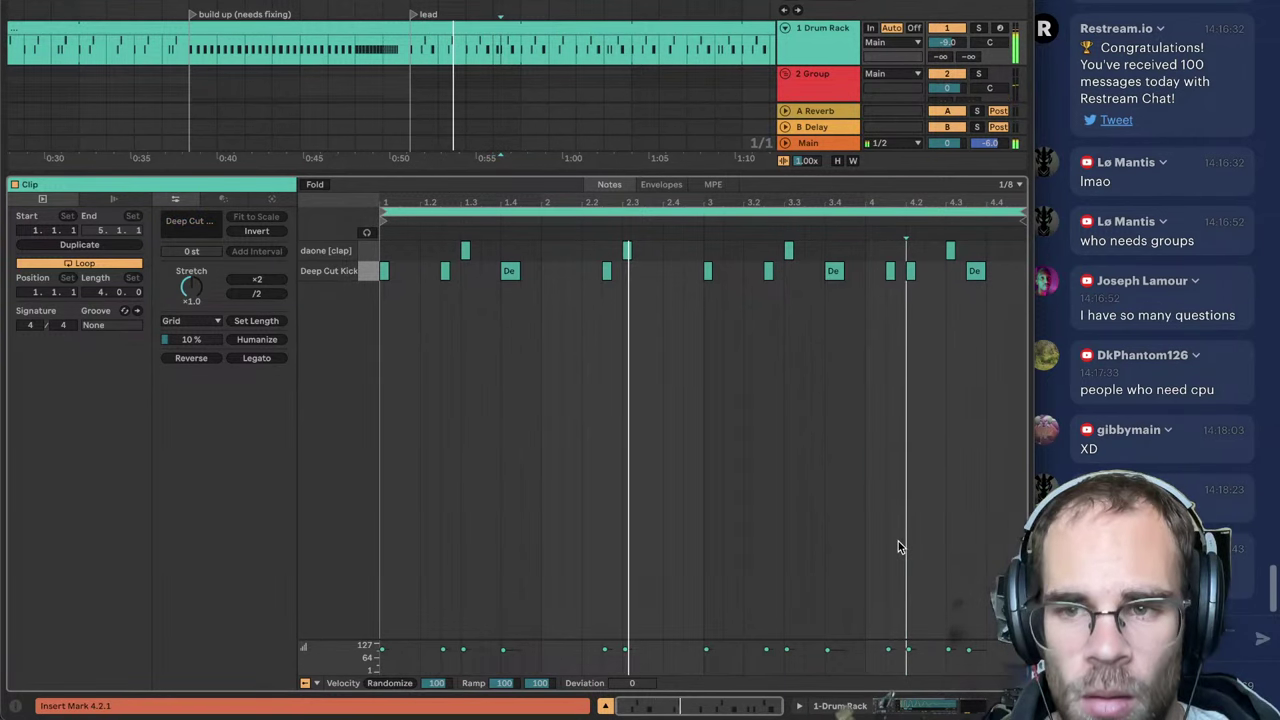
pyautogui.click(886, 525)
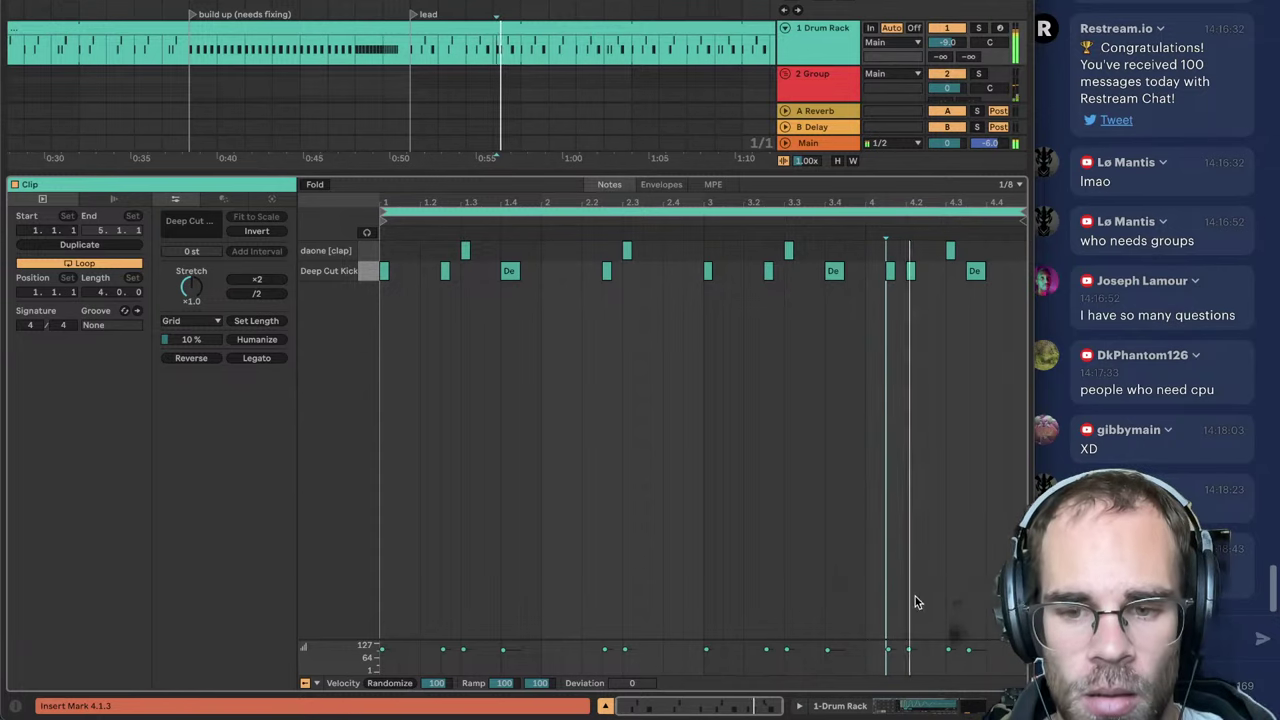
# Step: Audition the track 8 Drum Rack hi-hat in solo, enlarge its track, and switch off its sidechain Compressor
pyautogui.click(935, 711)
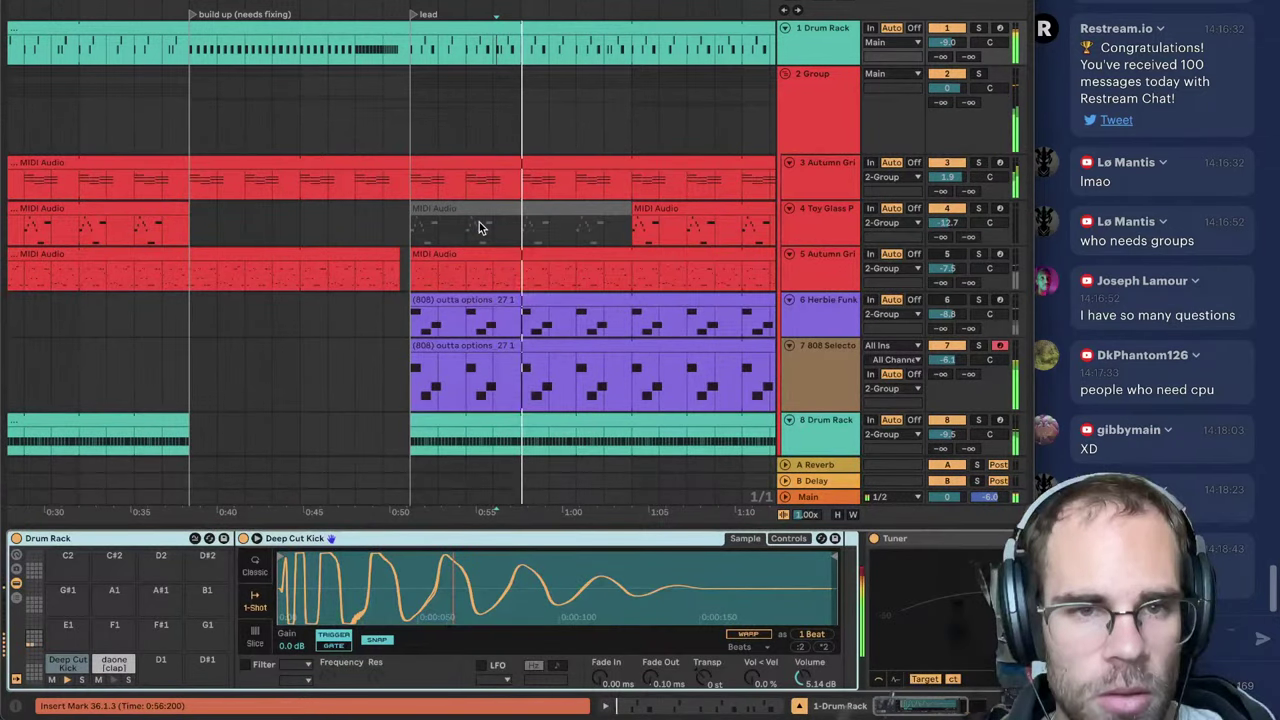
pyautogui.scroll(-3, 478, 228)
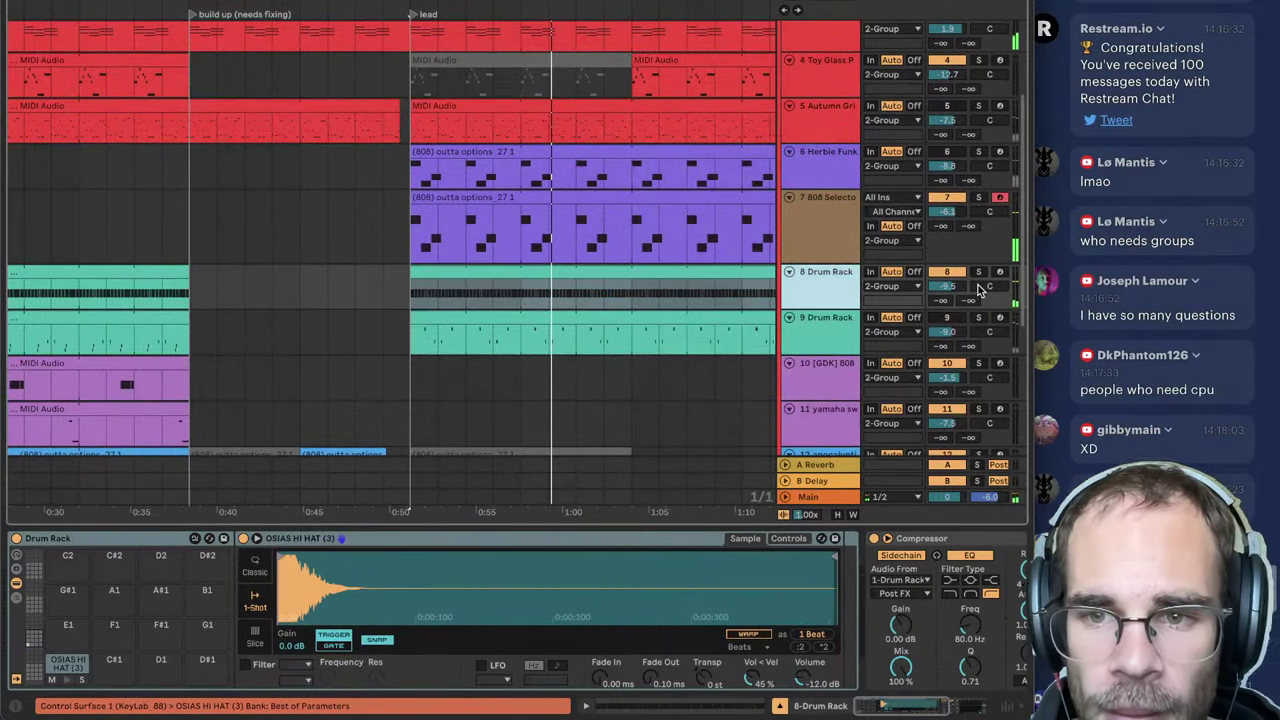
pyautogui.click(830, 280)
pyautogui.press('space')
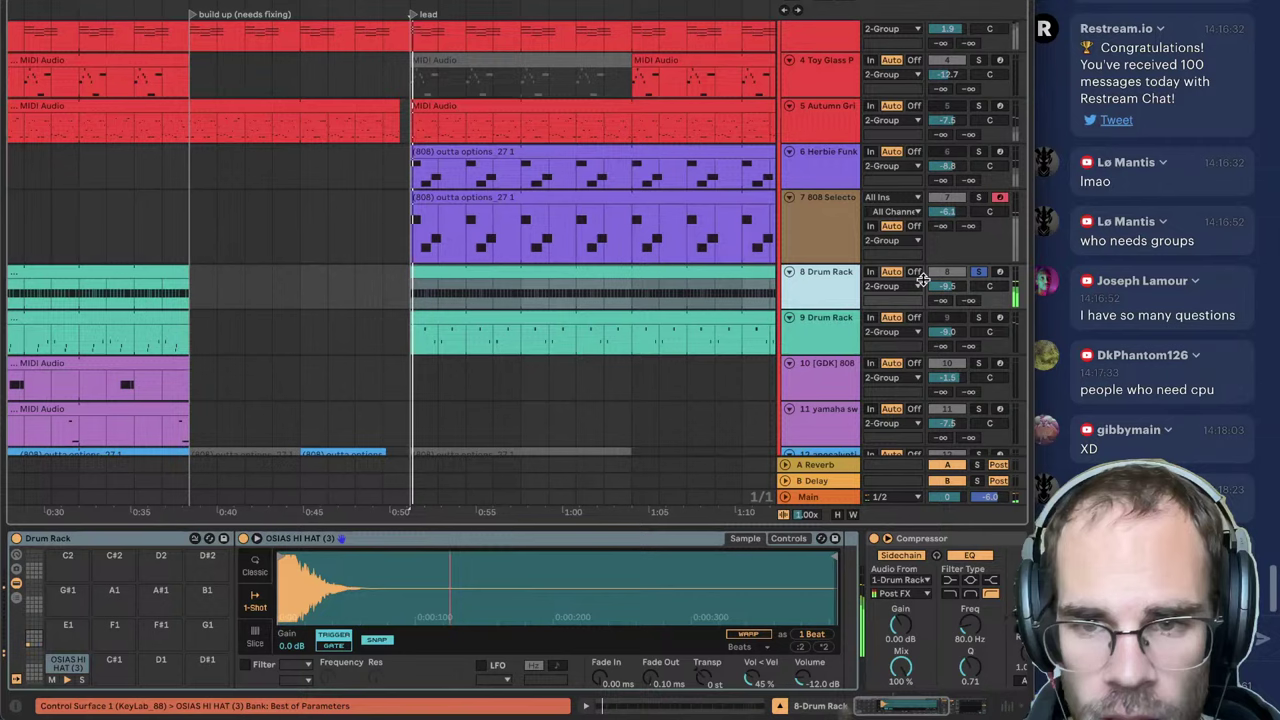
pyautogui.moveTo(923, 280); pyautogui.dragTo(920, 295)
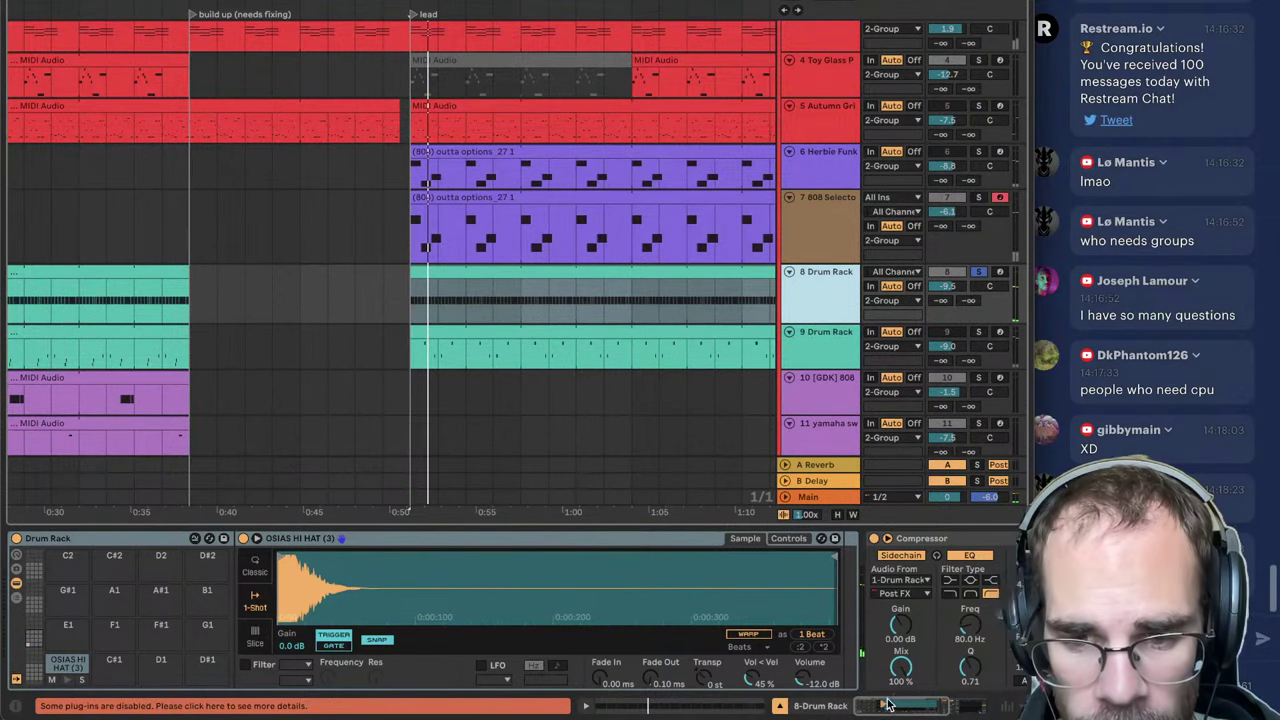
pyautogui.click(835, 590)
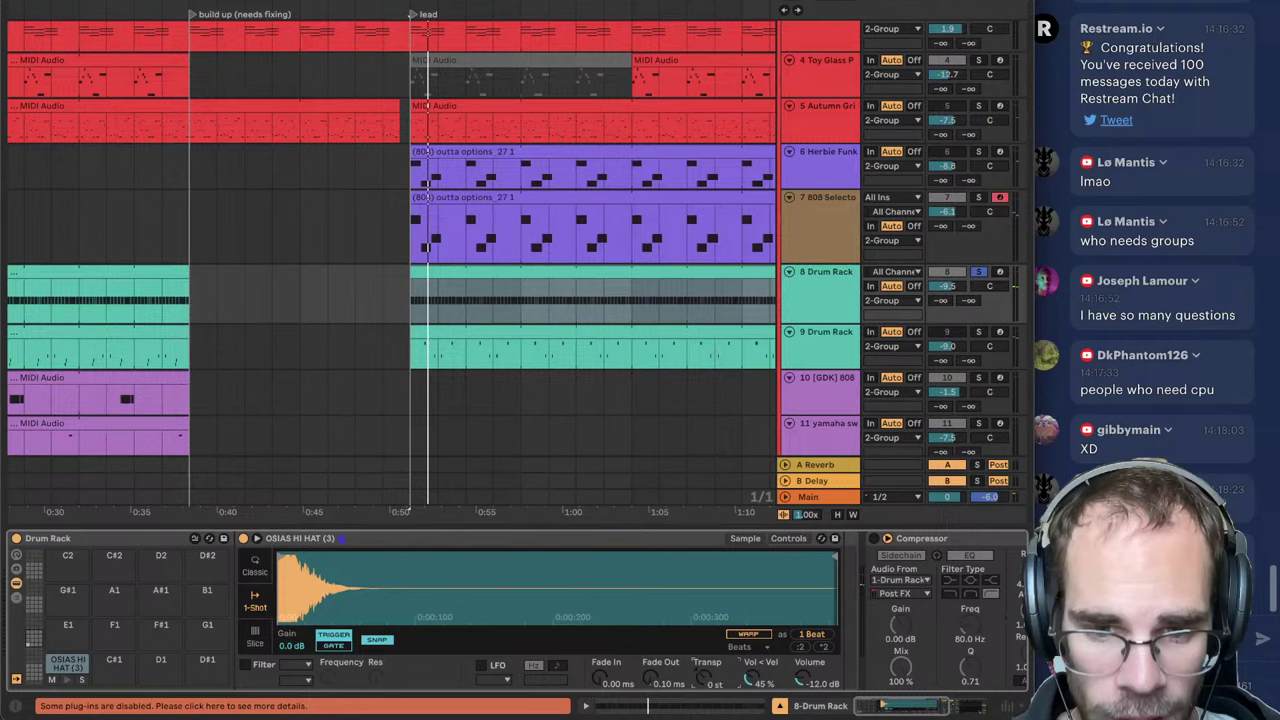
pyautogui.click(977, 273)
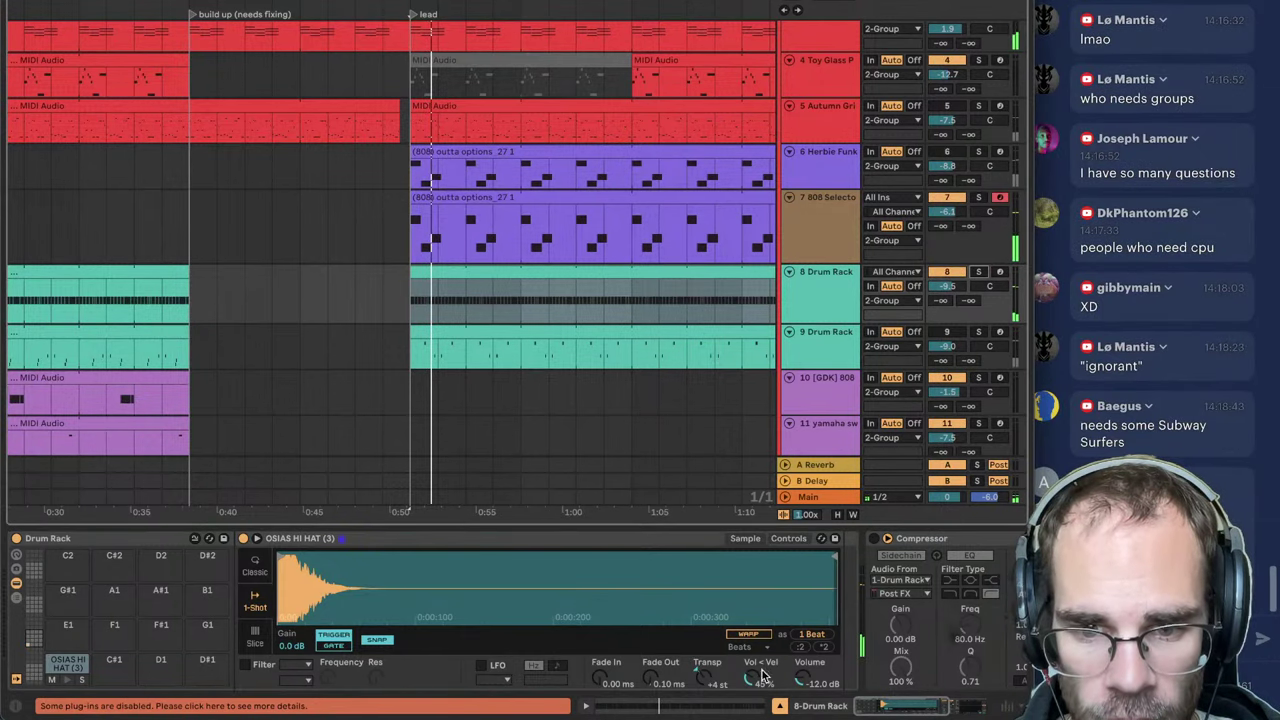
# Step: Set the OSIAS HI HAT (3) transposition to +3 st while the lead plays
pyautogui.press('space')
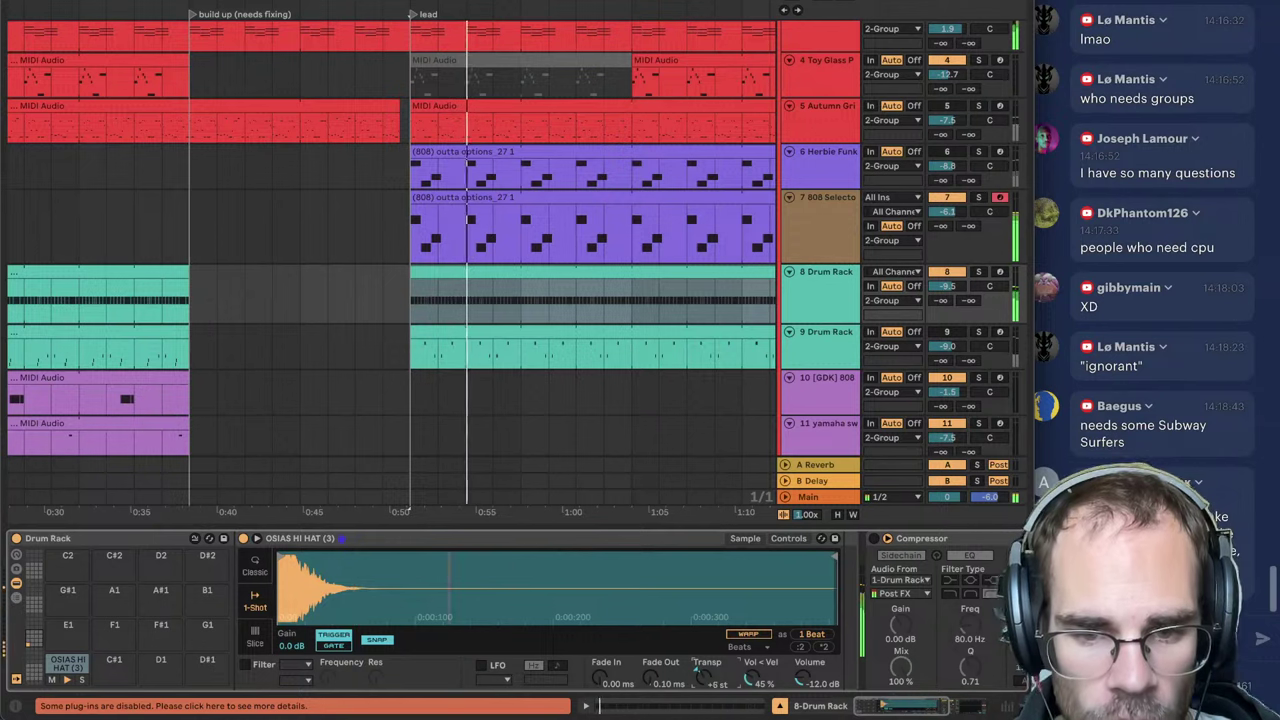
pyautogui.press('Down')
pyautogui.press('Down')
pyautogui.press('Down')
pyautogui.press('Down')
pyautogui.press('Down')
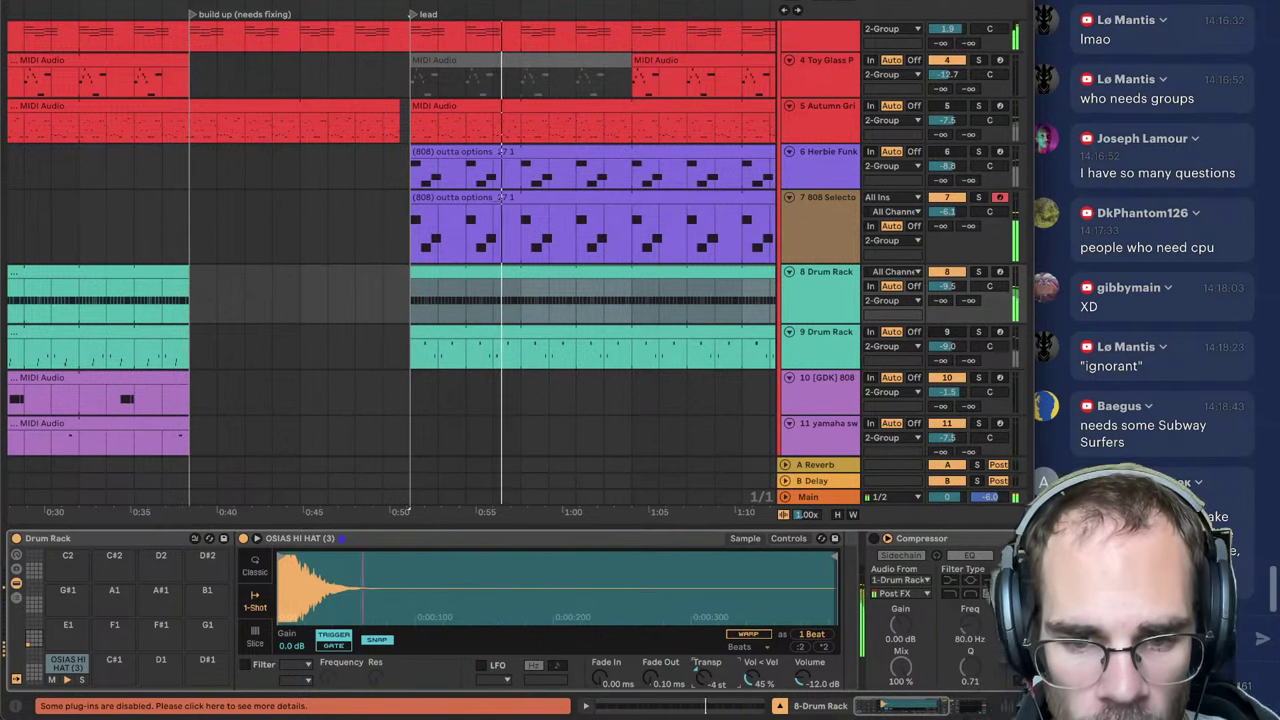
# Step: Set the hi-hat sampler's random pan amount to 45 % while listening to the lead
pyautogui.click(466, 275)
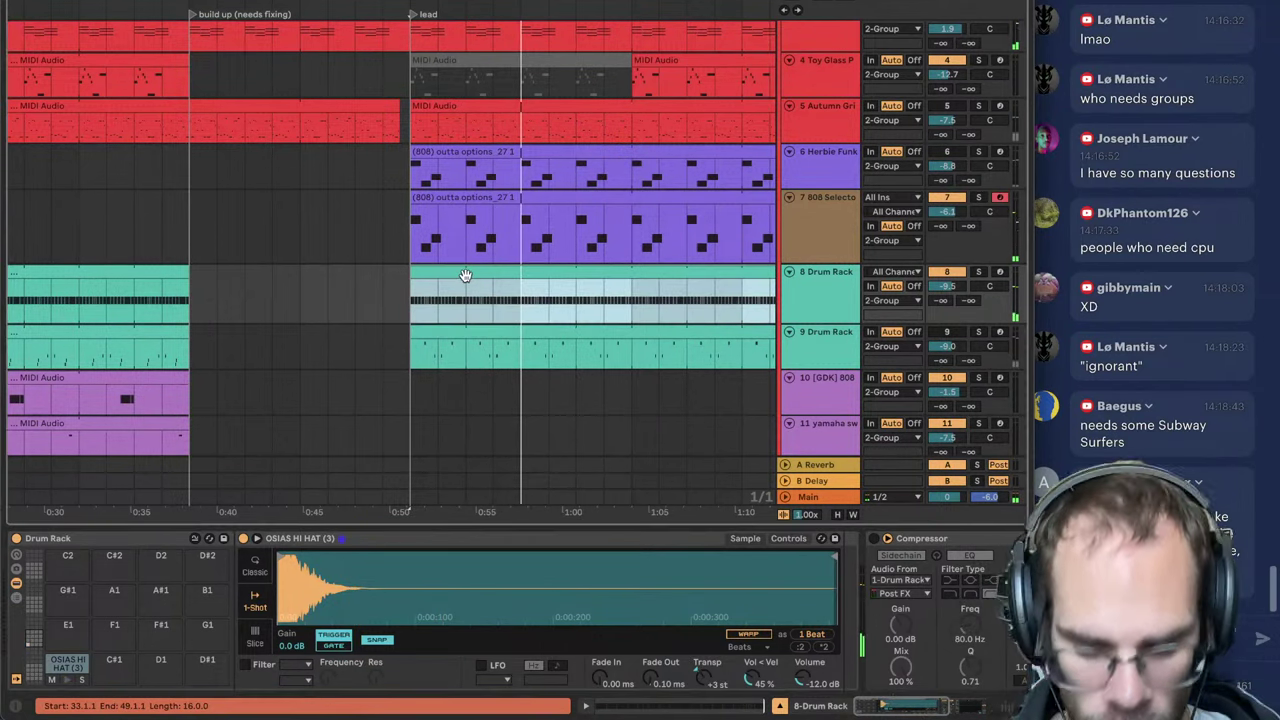
pyautogui.press('+')
pyautogui.press('+')
pyautogui.press('+')
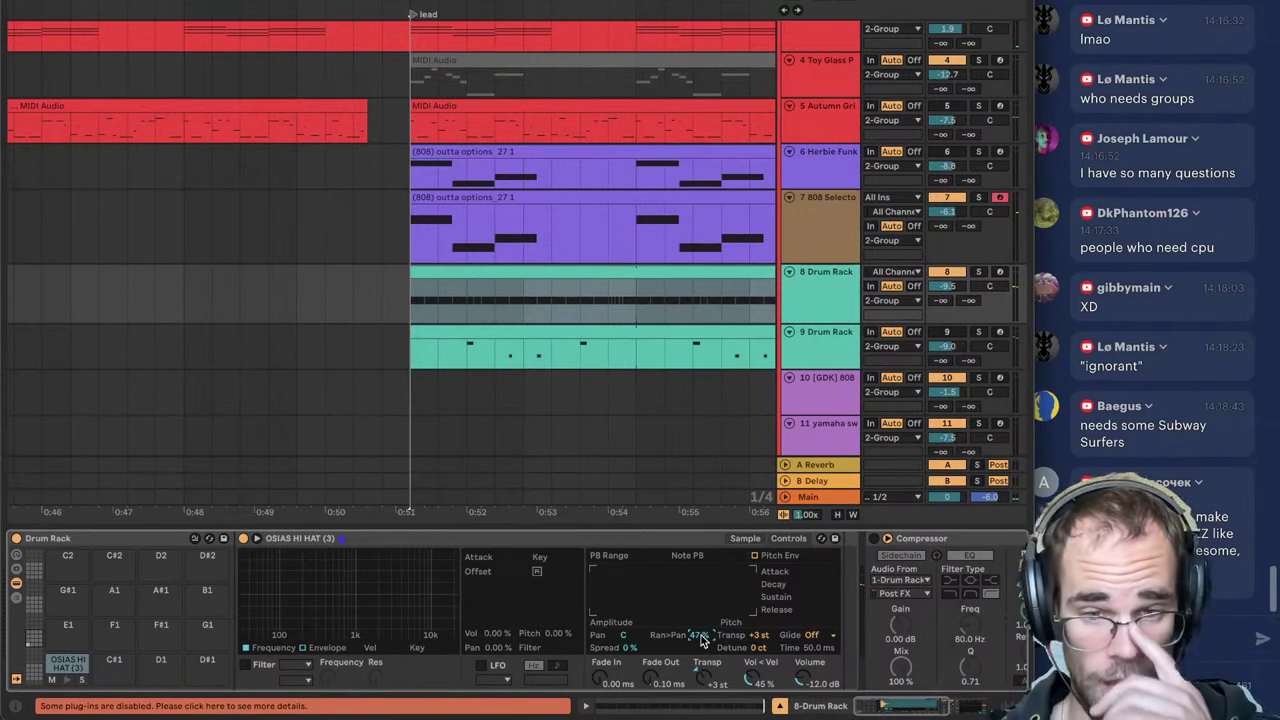
pyautogui.moveTo(702, 641); pyautogui.dragTo(702, 623)
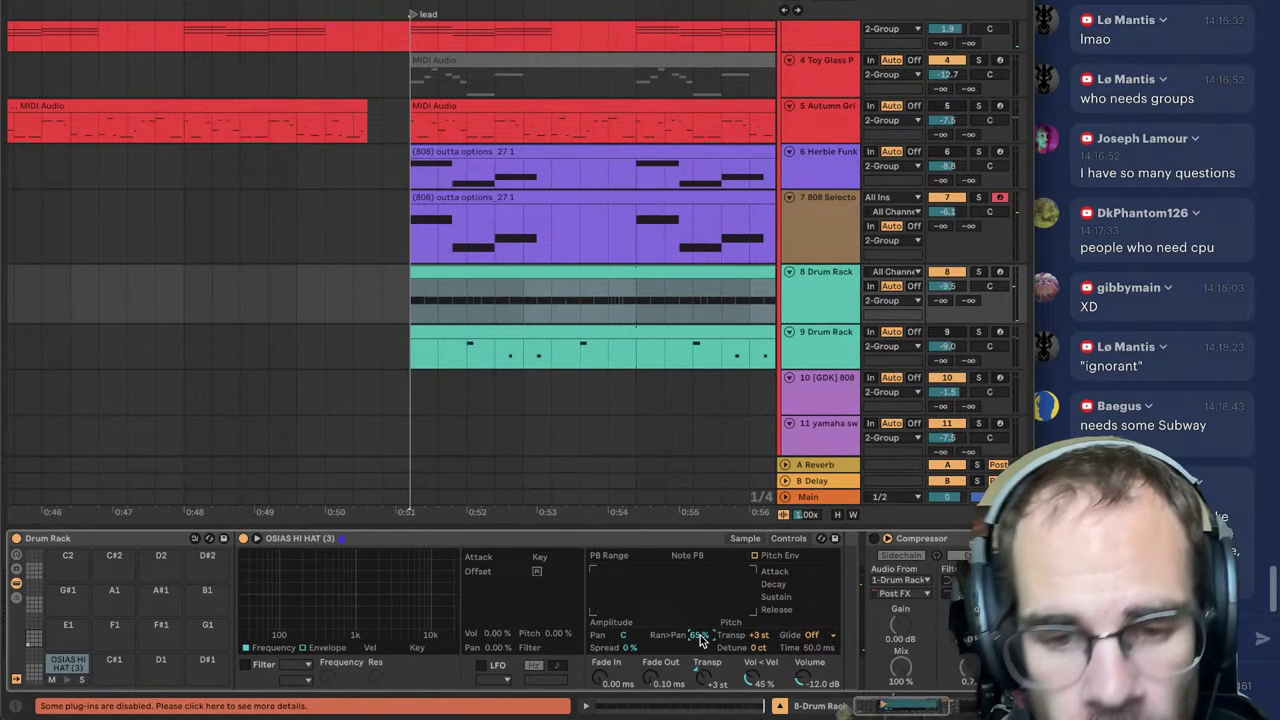
pyautogui.scroll(4, 701, 636)
pyautogui.press('space')
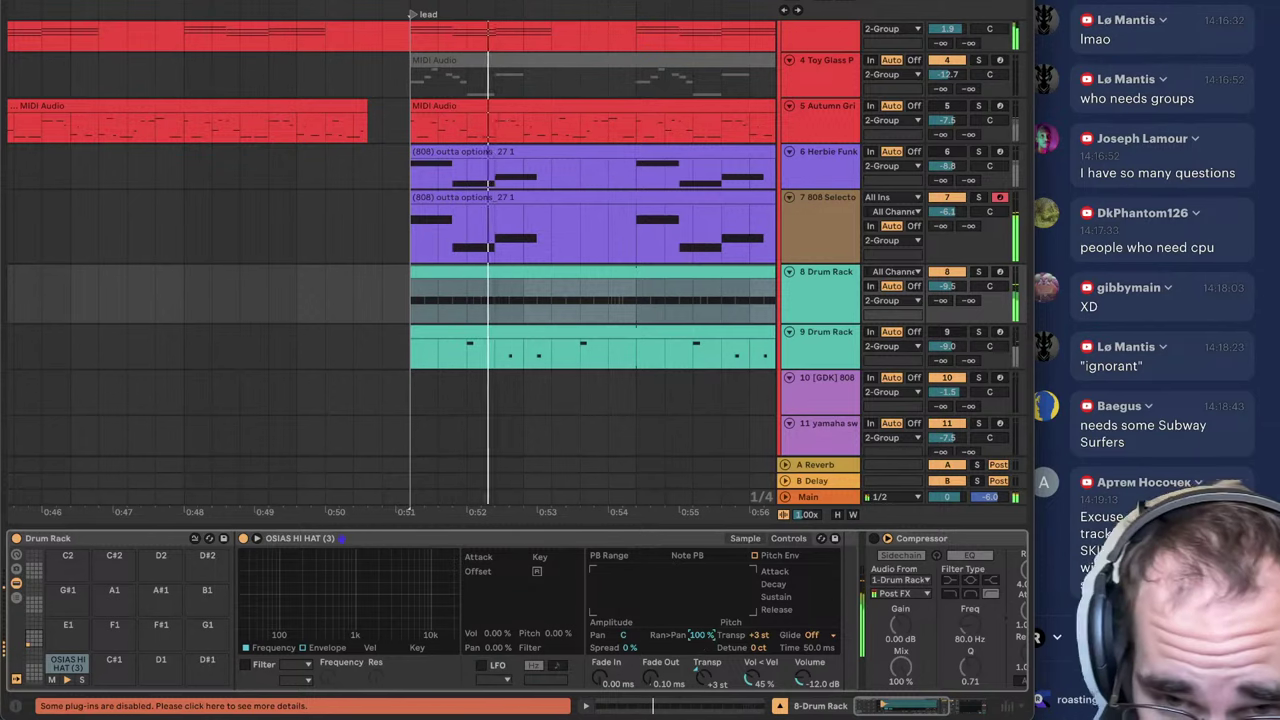
pyautogui.scroll(-1, 706, 680)
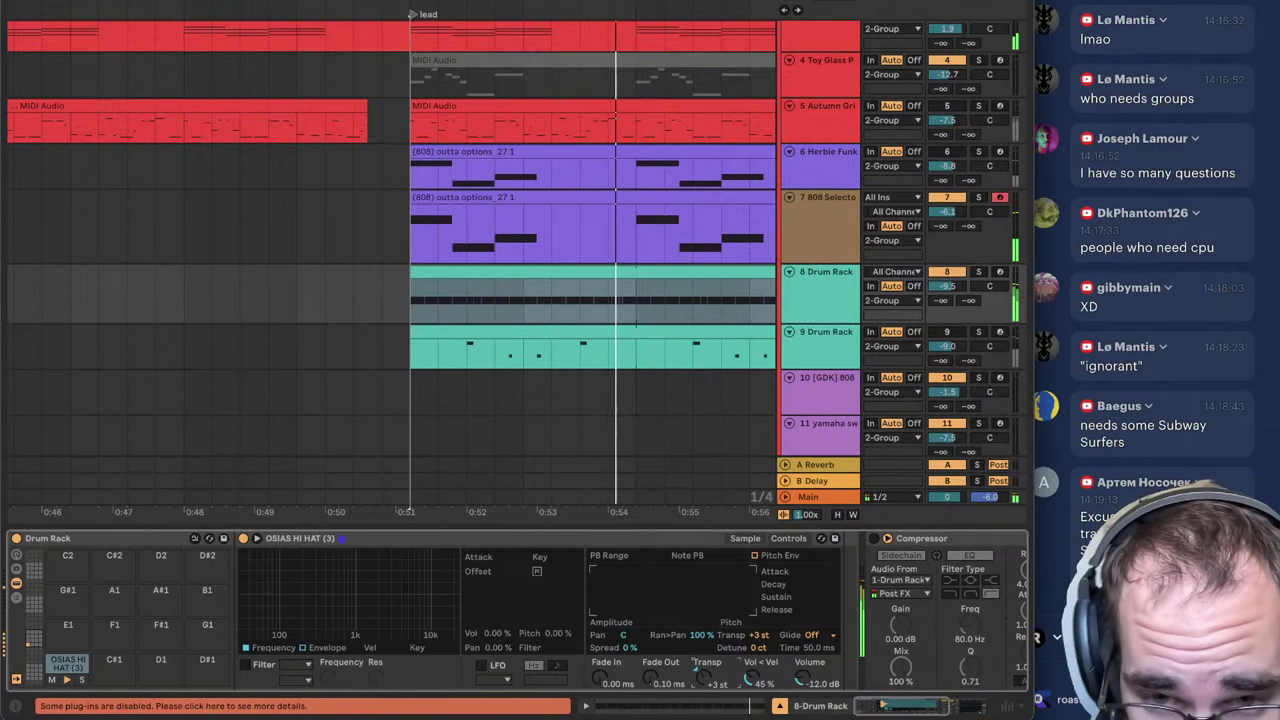
pyautogui.scroll(1, 712, 676)
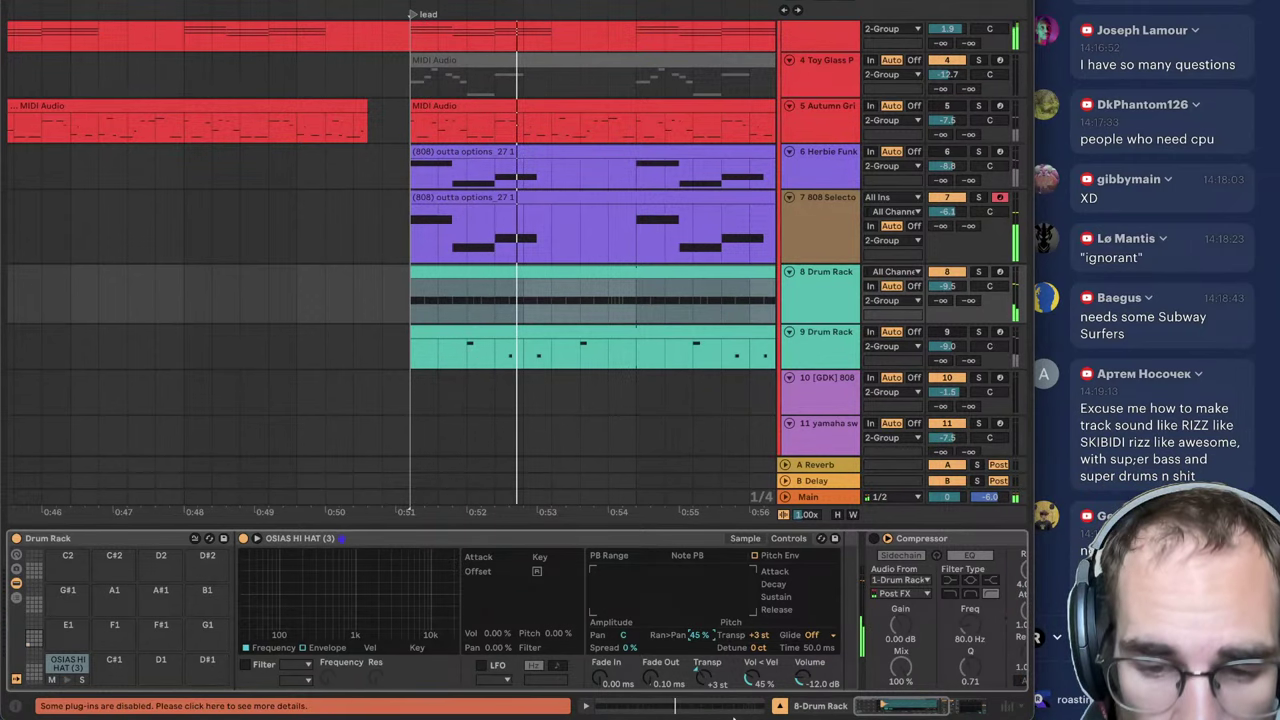
# Step: Show track 8's Transpose automation enlarged, set beat 33.2 to -3 st and beat 33.4 to +6 st, and replay it
pyautogui.press('a')
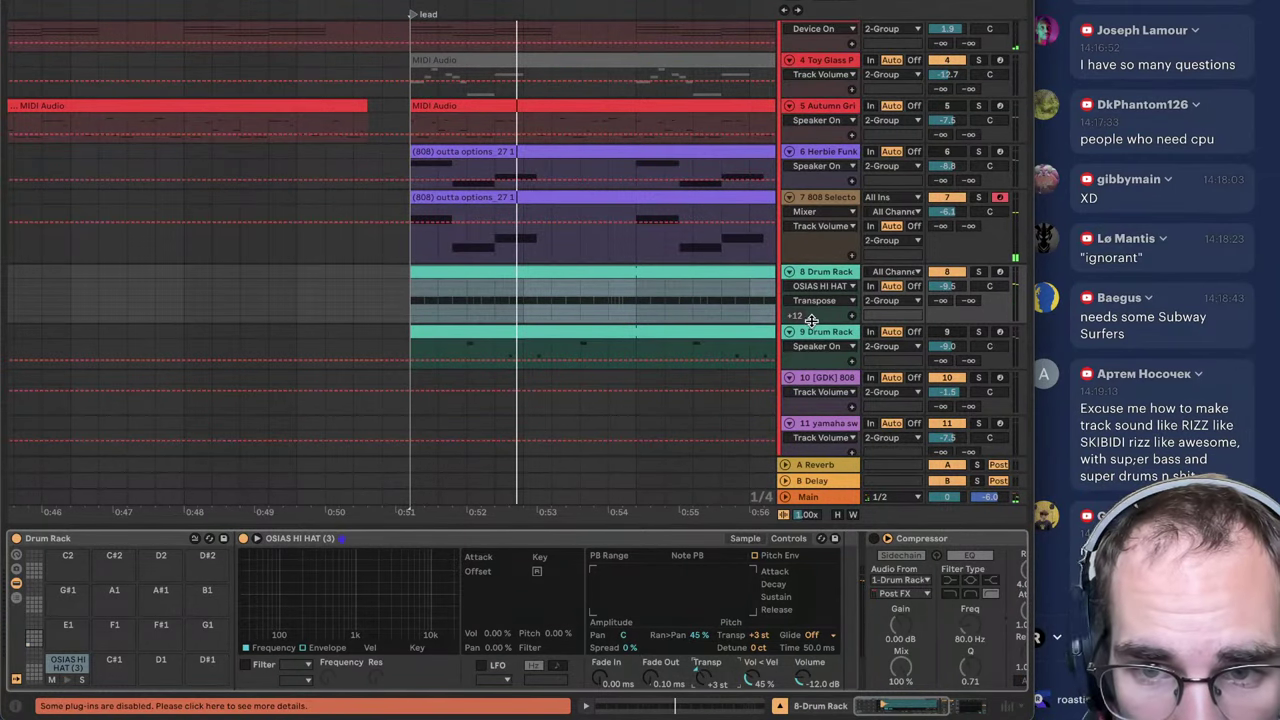
pyautogui.moveTo(812, 320); pyautogui.dragTo(812, 427)
pyautogui.click(449, 364)
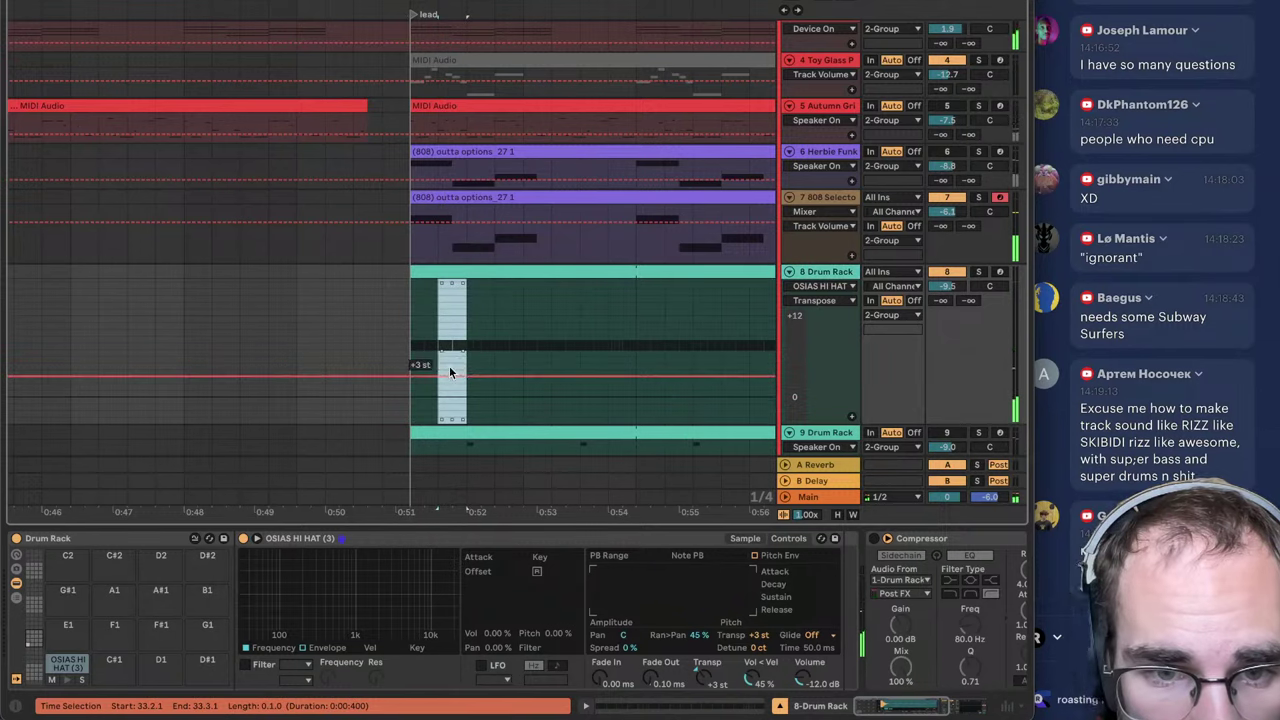
pyautogui.moveTo(449, 372); pyautogui.dragTo(451, 390)
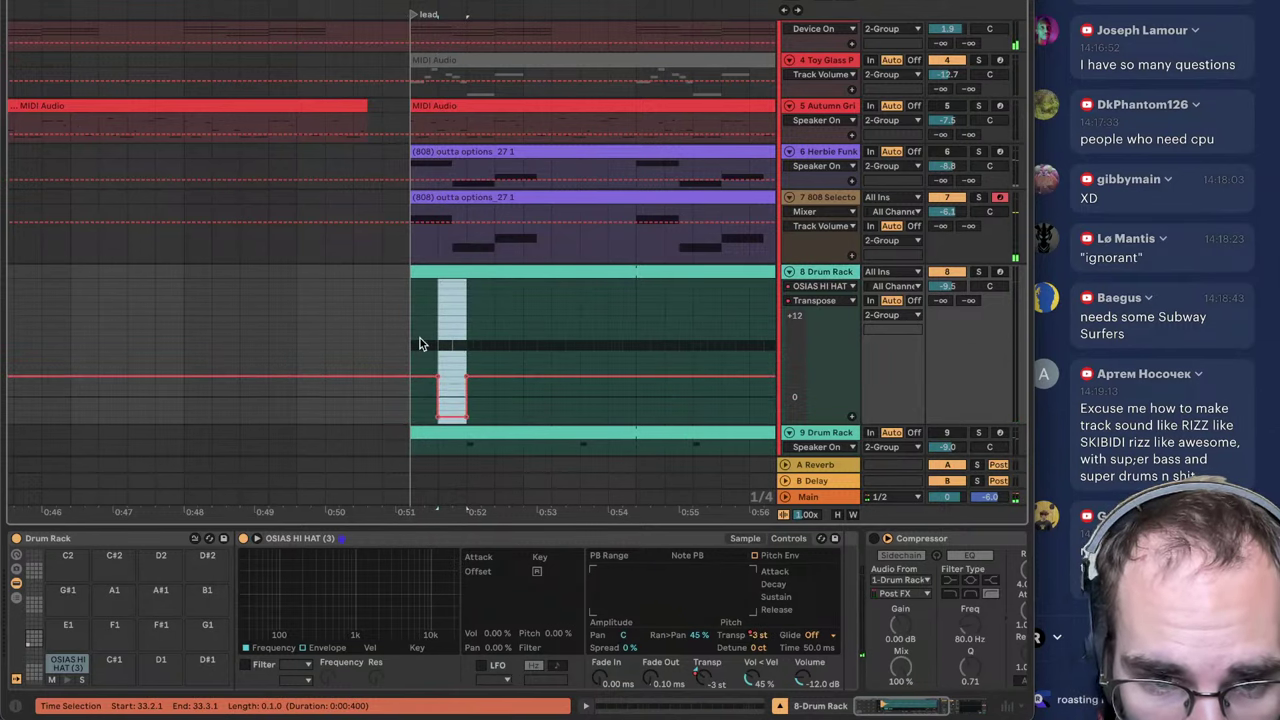
pyautogui.click(508, 377)
pyautogui.moveTo(508, 377); pyautogui.dragTo(497, 320)
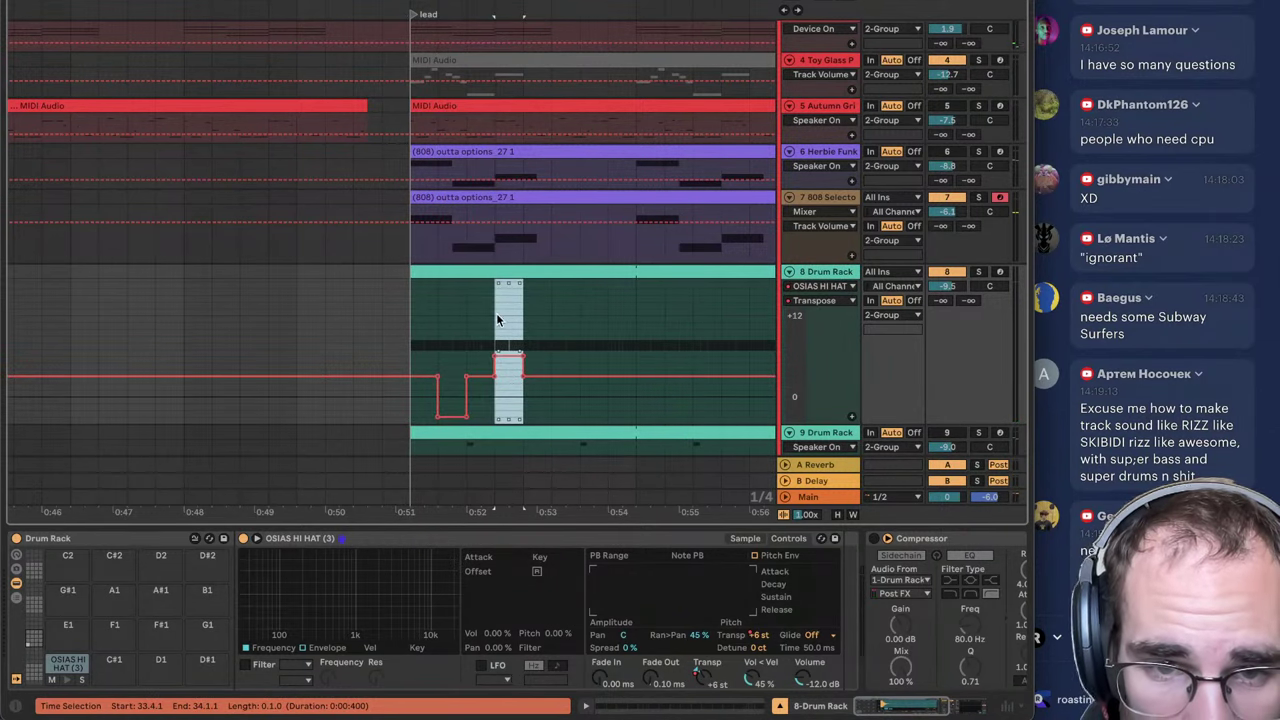
pyautogui.click(410, 338)
pyautogui.press('space')
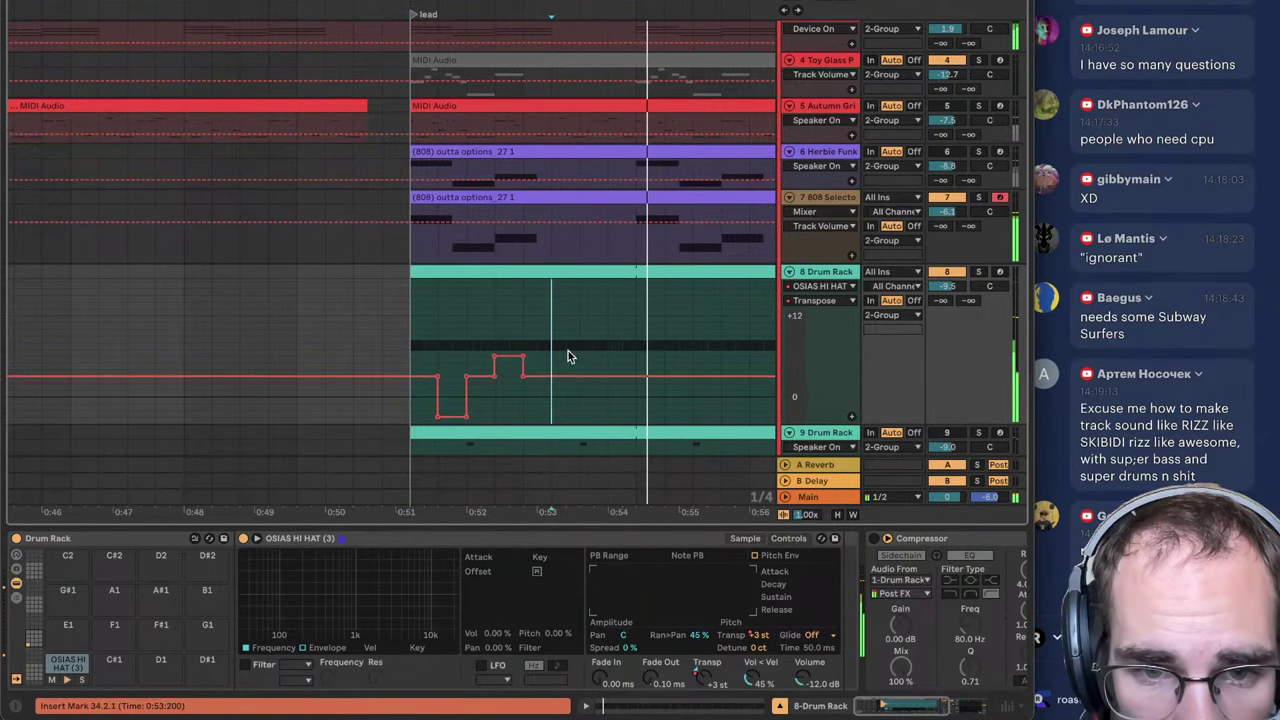
# Step: Automate the hi-hat transposition to +8 st on beat 34.3 and 0 st on beat 34.4, checking by playback
pyautogui.press('space')
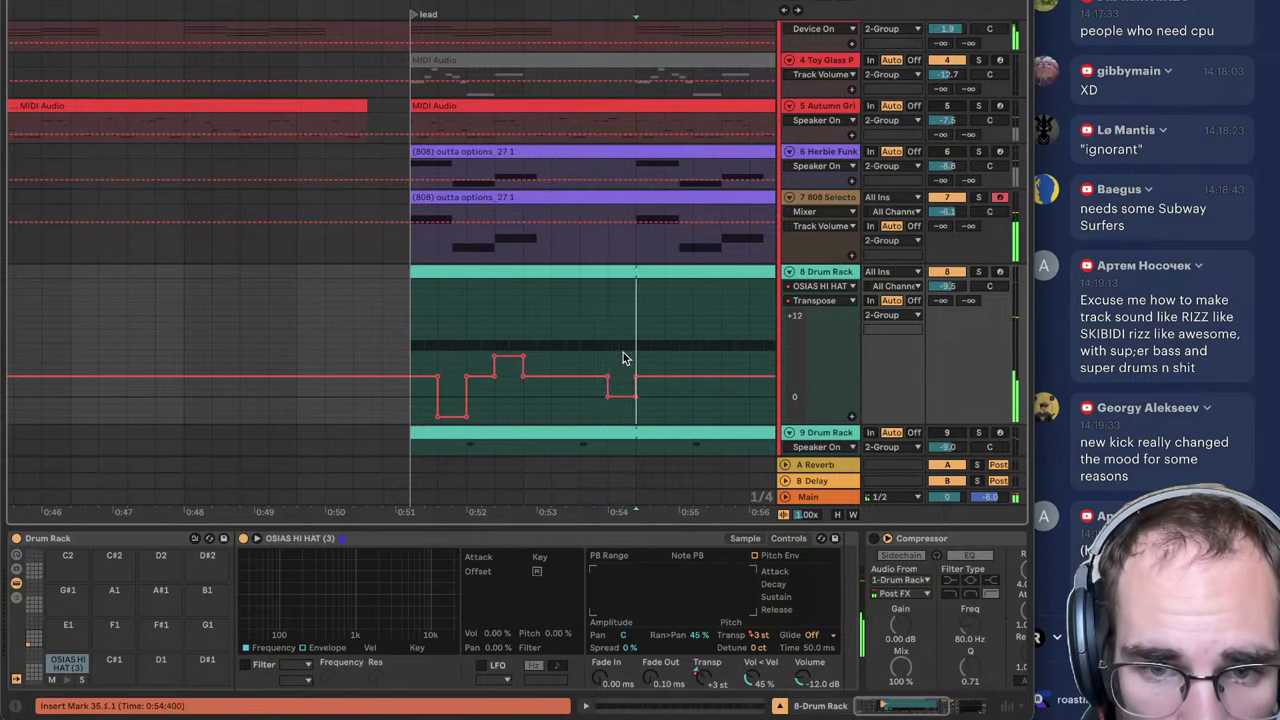
pyautogui.moveTo(634, 357); pyautogui.dragTo(383, 340)
pyautogui.click(413, 344)
pyautogui.press('space')
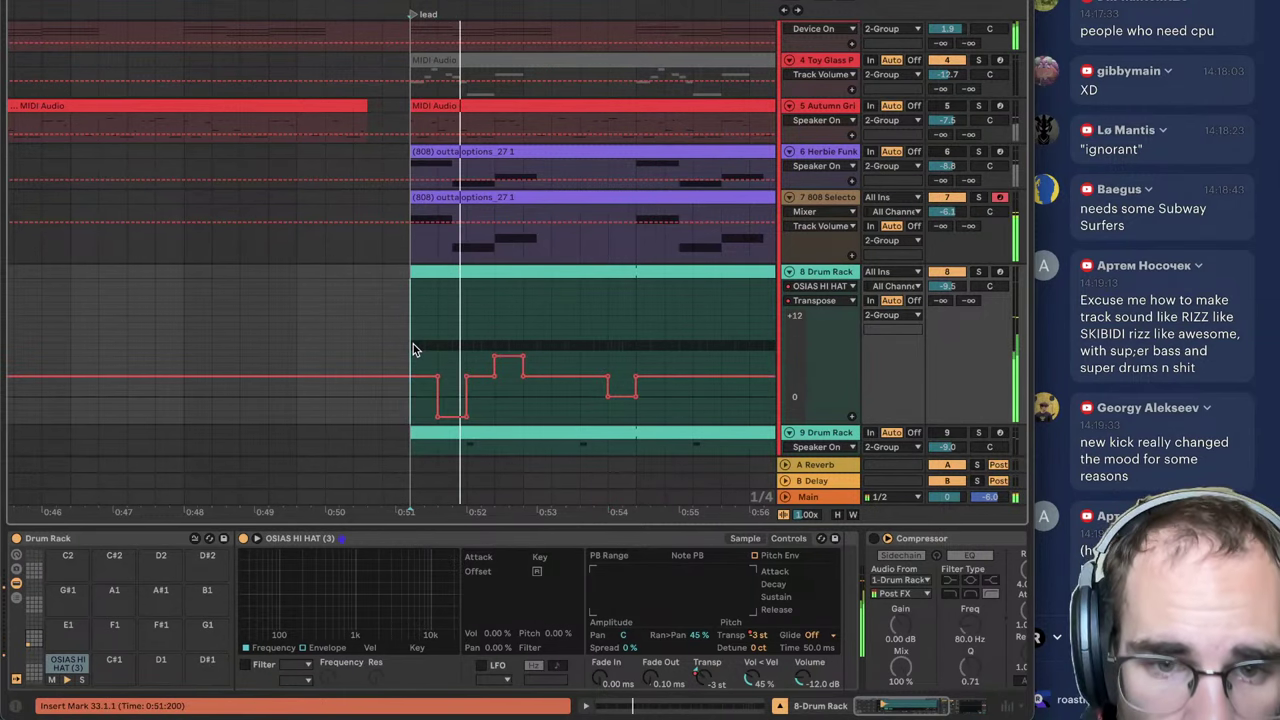
pyautogui.press('space')
pyautogui.moveTo(586, 363); pyautogui.dragTo(602, 342)
pyautogui.click(536, 311)
pyautogui.press('space')
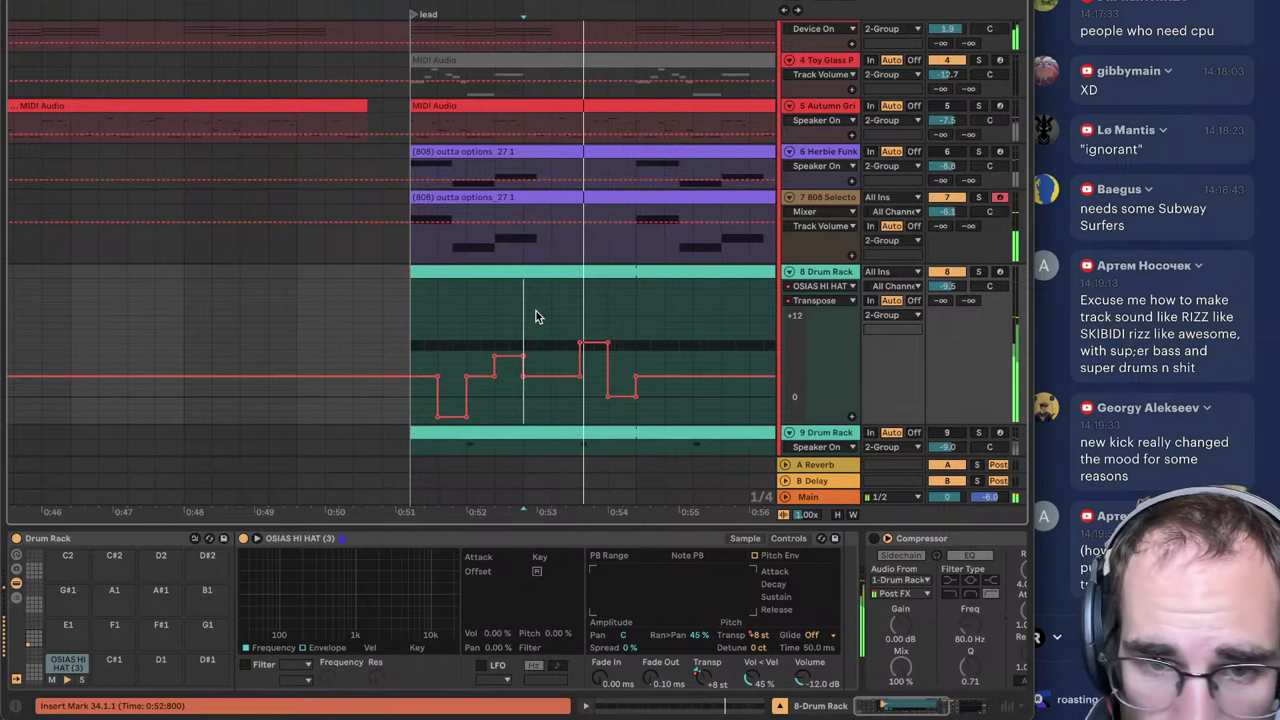
# Step: Duplicate the two-bar hi-hat section with its transpose automation from 33.1.1 to 35.1.1 repeatedly until 41.1.1
pyautogui.press('space')
pyautogui.click(642, 322)
pyautogui.press('-')
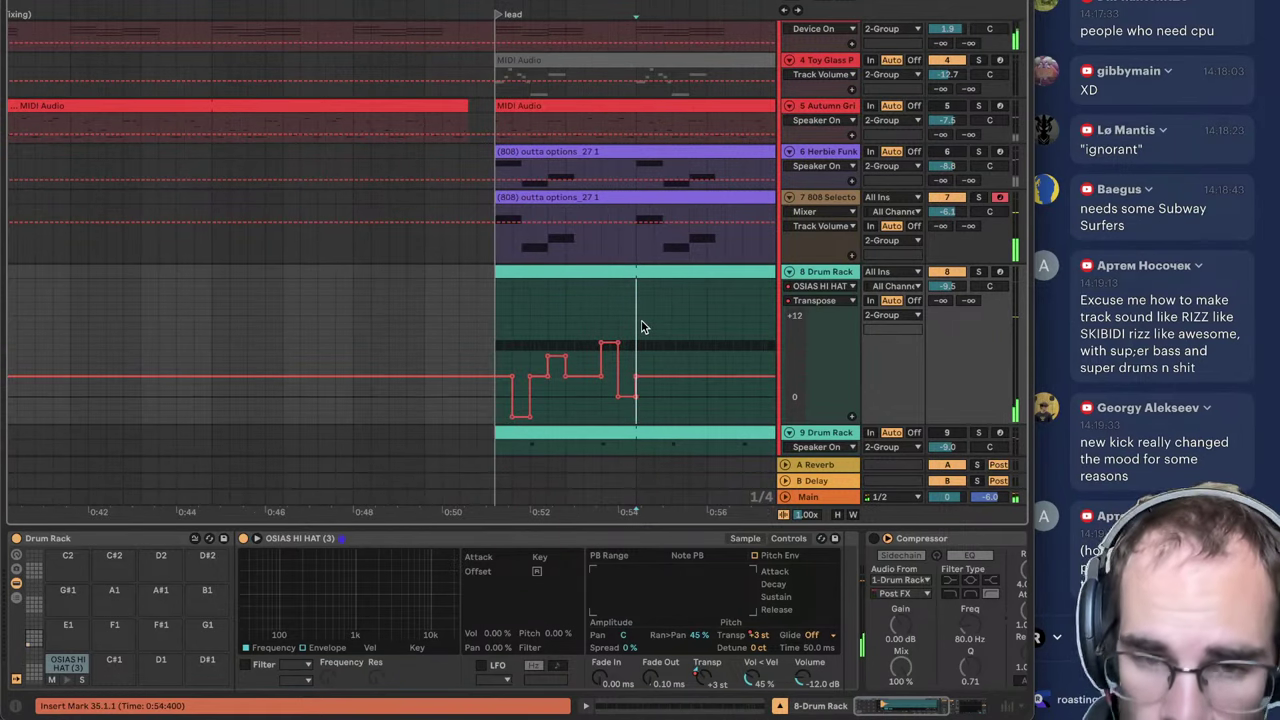
pyautogui.moveTo(642, 327); pyautogui.dragTo(492, 326)
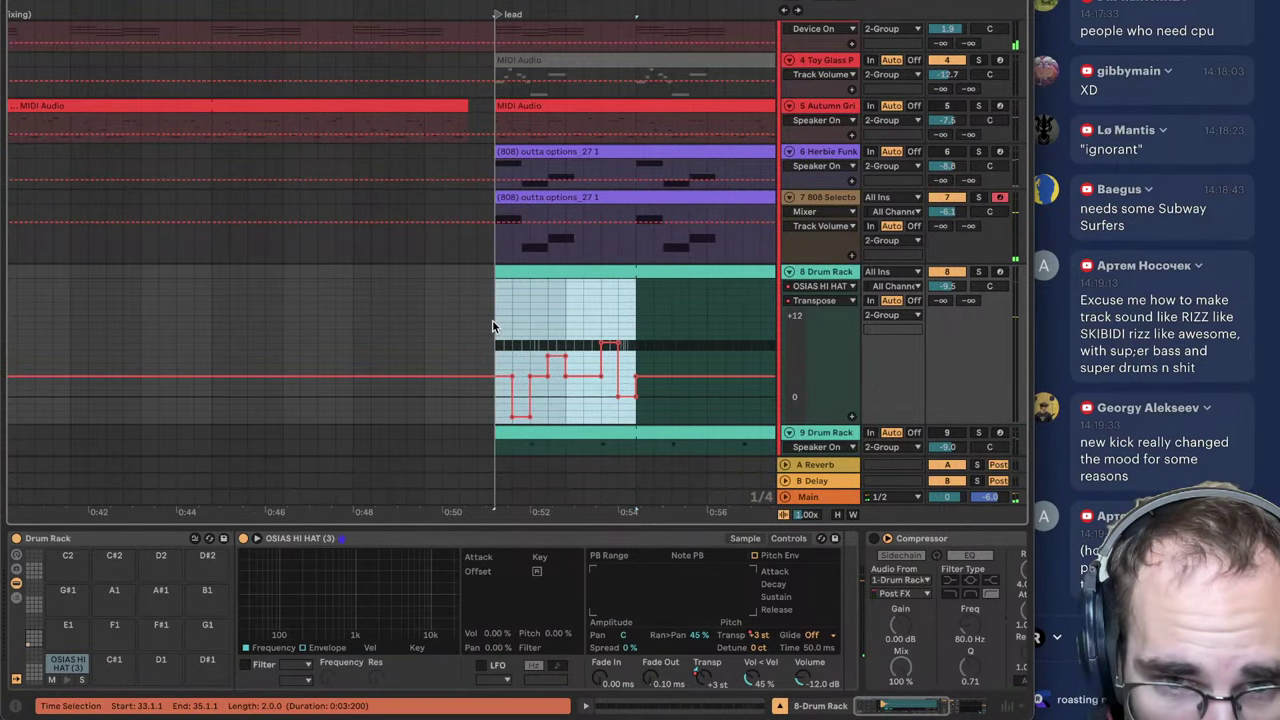
pyautogui.press('-')
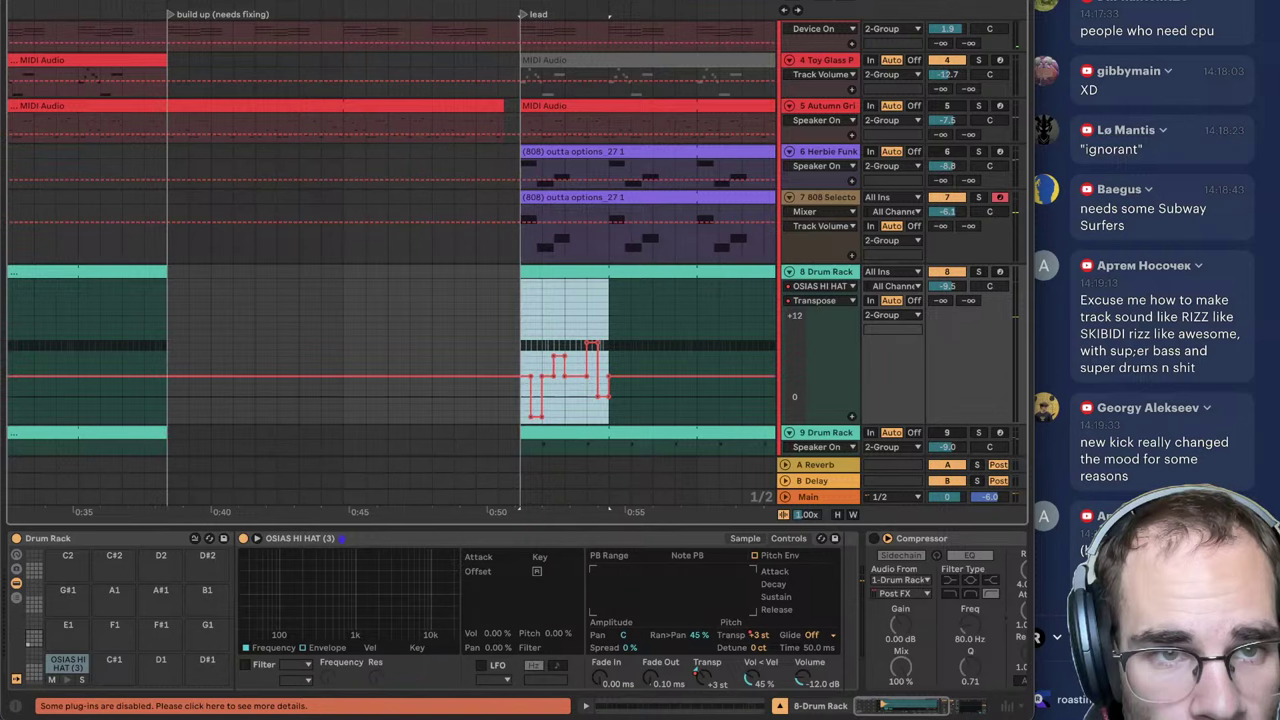
pyautogui.hscroll(5, 416, 41)
pyautogui.hotkey('ctrl', 'd')
pyautogui.hotkey('ctrl', 'd')
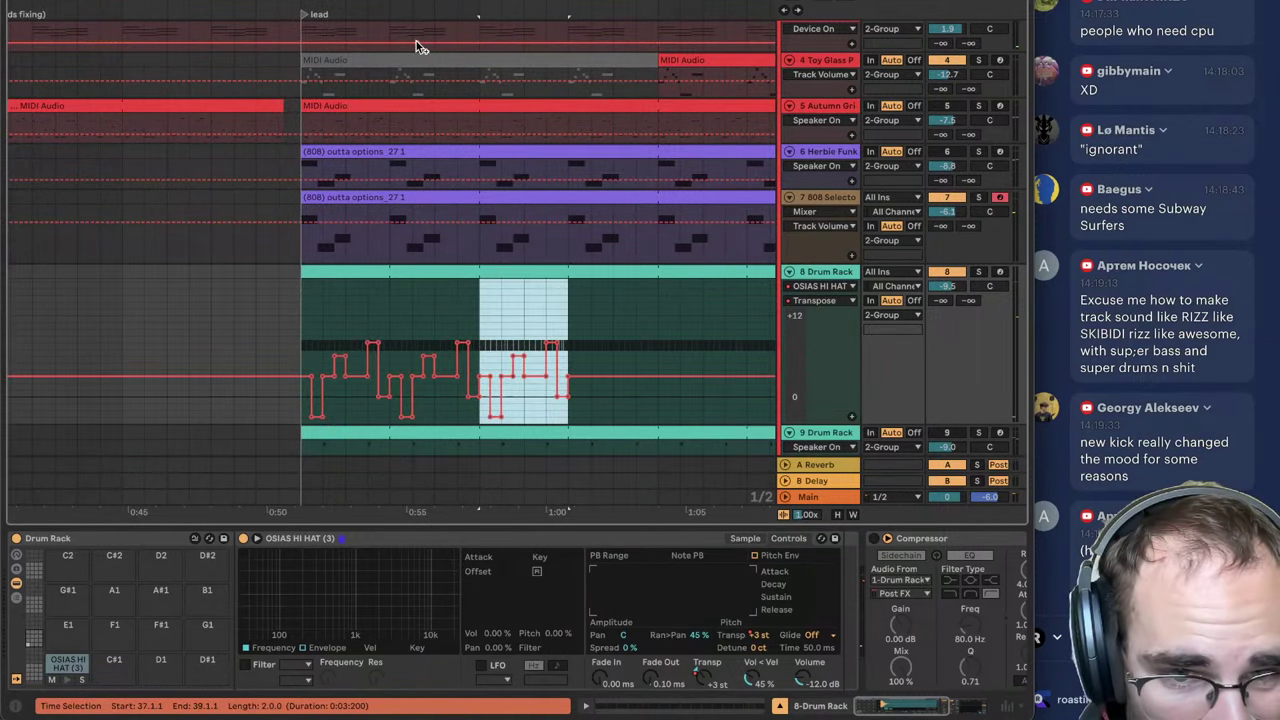
# Step: Play the lead and loop its first eight bars, from 33.1.1 to 41.1.1
pyautogui.click(342, 270)
pyautogui.press('space')
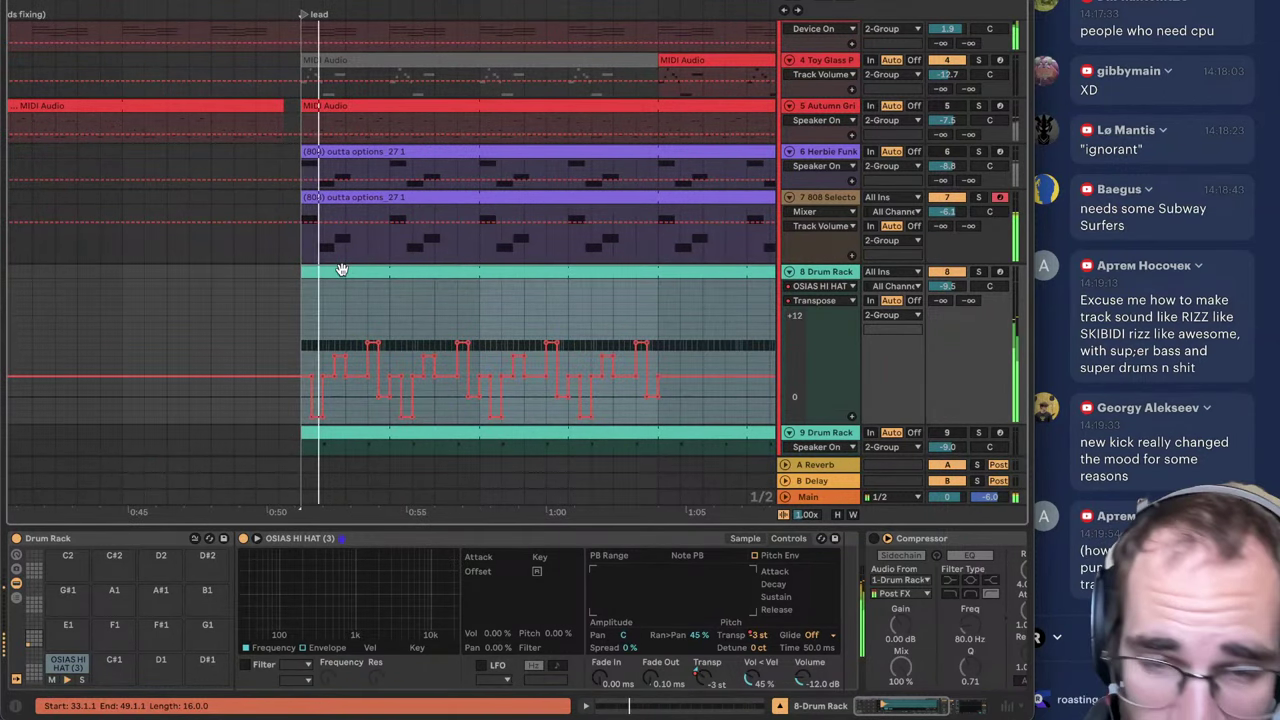
pyautogui.moveTo(660, 306); pyautogui.dragTo(304, 323)
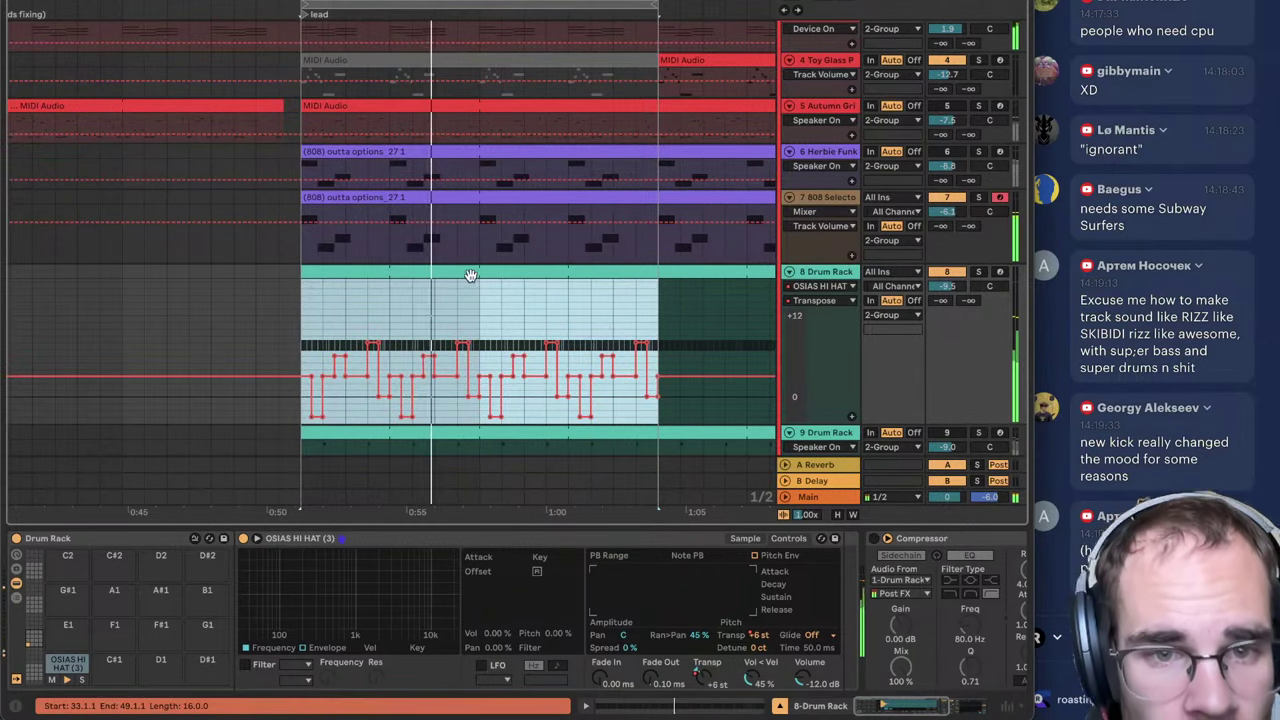
# Step: Set the 808 Selector Rack's Decay to 5.57 s and 808 Selector to 15, and raise its track volume to -3.6 dB
pyautogui.scroll(3, 650, 270)
pyautogui.click(838, 272)
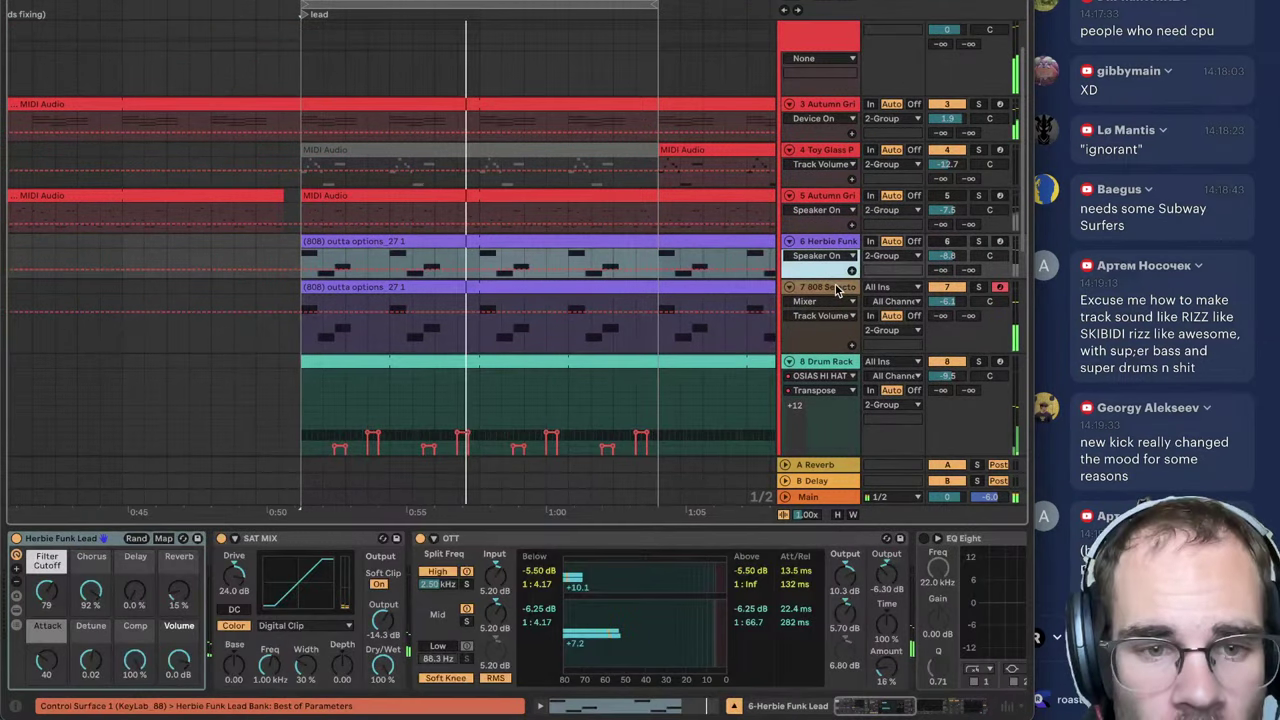
pyautogui.click(838, 289)
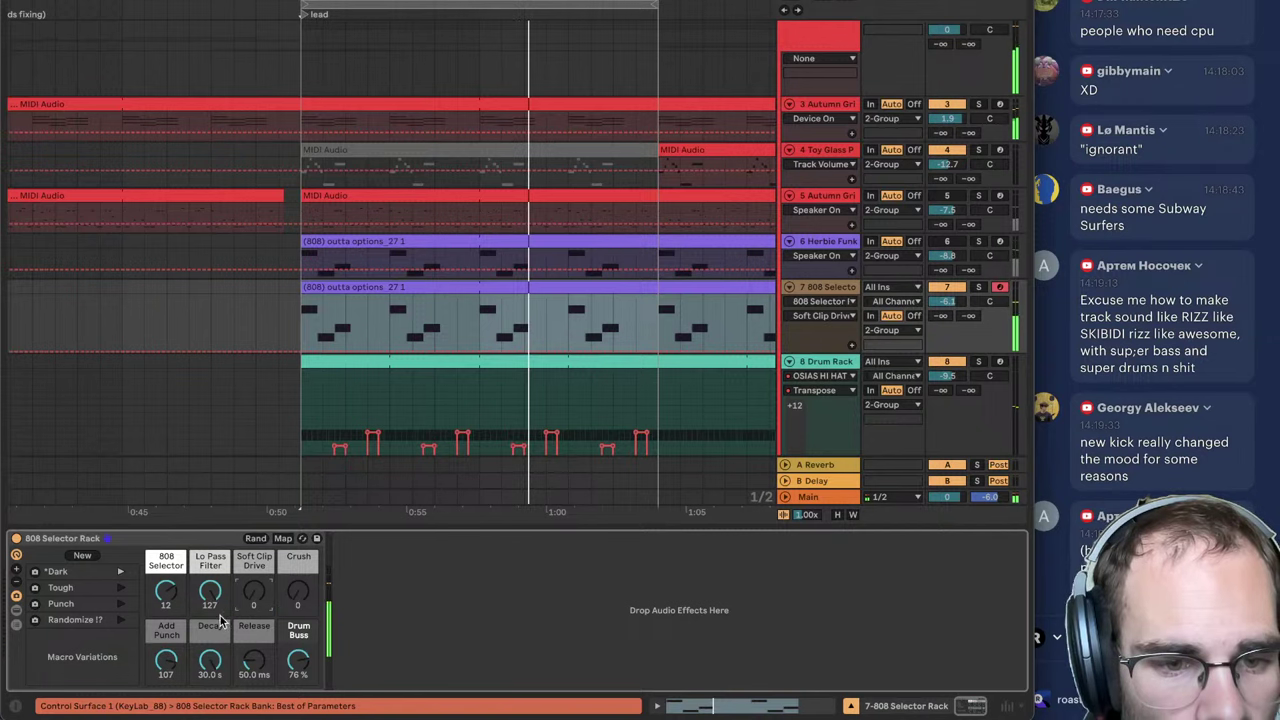
pyautogui.moveTo(210, 660); pyautogui.dragTo(205, 682)
pyautogui.moveTo(166, 597); pyautogui.dragTo(166, 587)
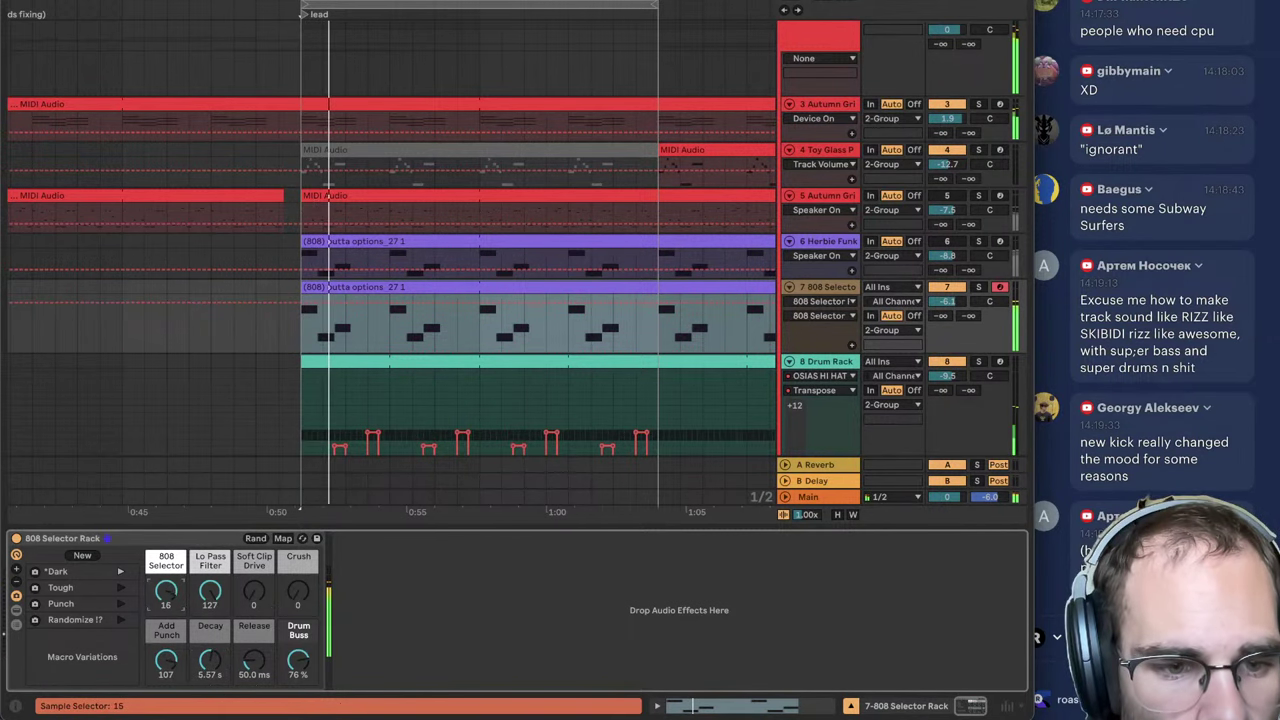
pyautogui.press('space')
pyautogui.press('space')
pyautogui.press('space')
pyautogui.press('space')
pyautogui.moveTo(944, 301); pyautogui.dragTo(944, 290)
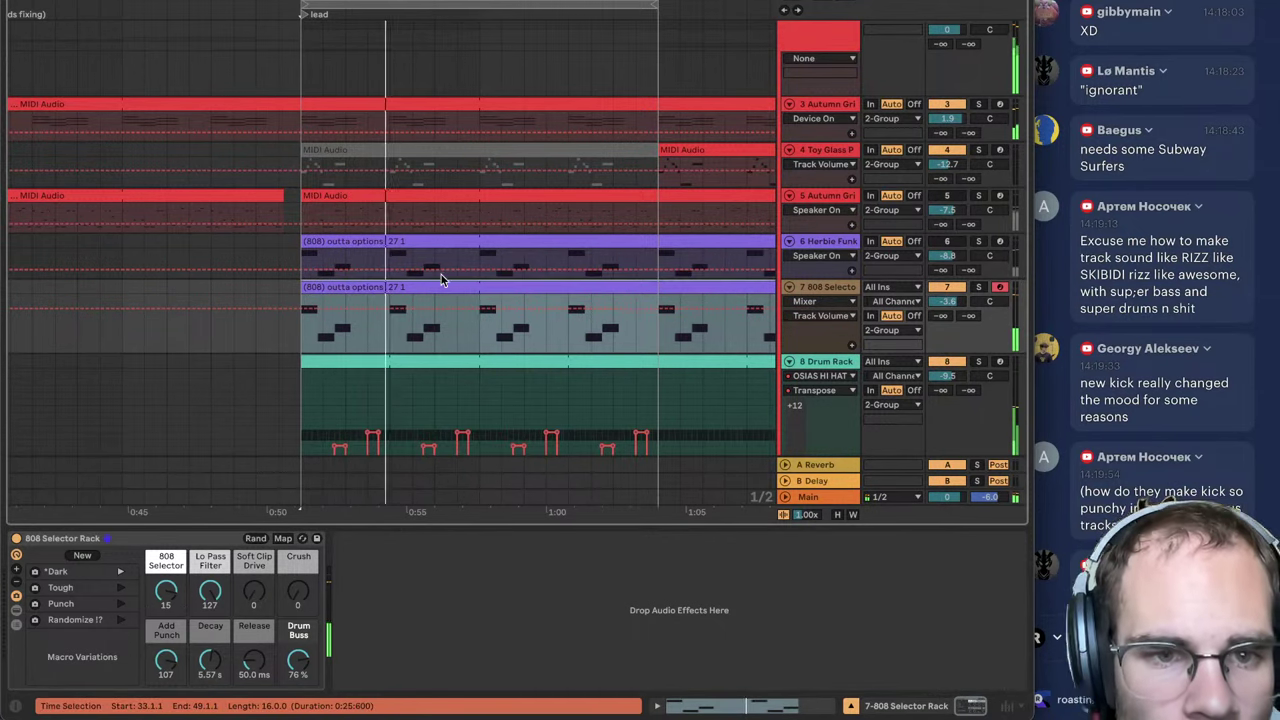
# Step: Hide the device view and the automation lanes, and select the track 3 Autumn Grifter
pyautogui.scroll(-2, 451, 274)
pyautogui.click(851, 706)
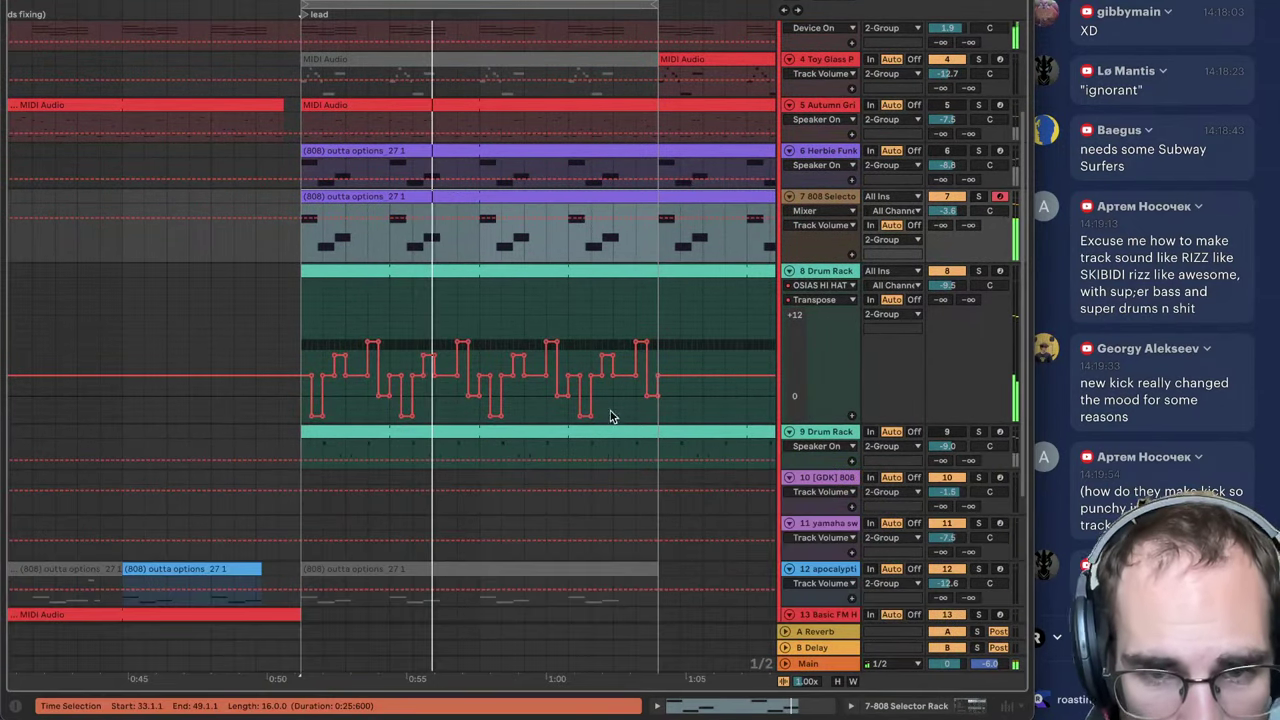
pyautogui.moveTo(438, 320); pyautogui.dragTo(430, 305)
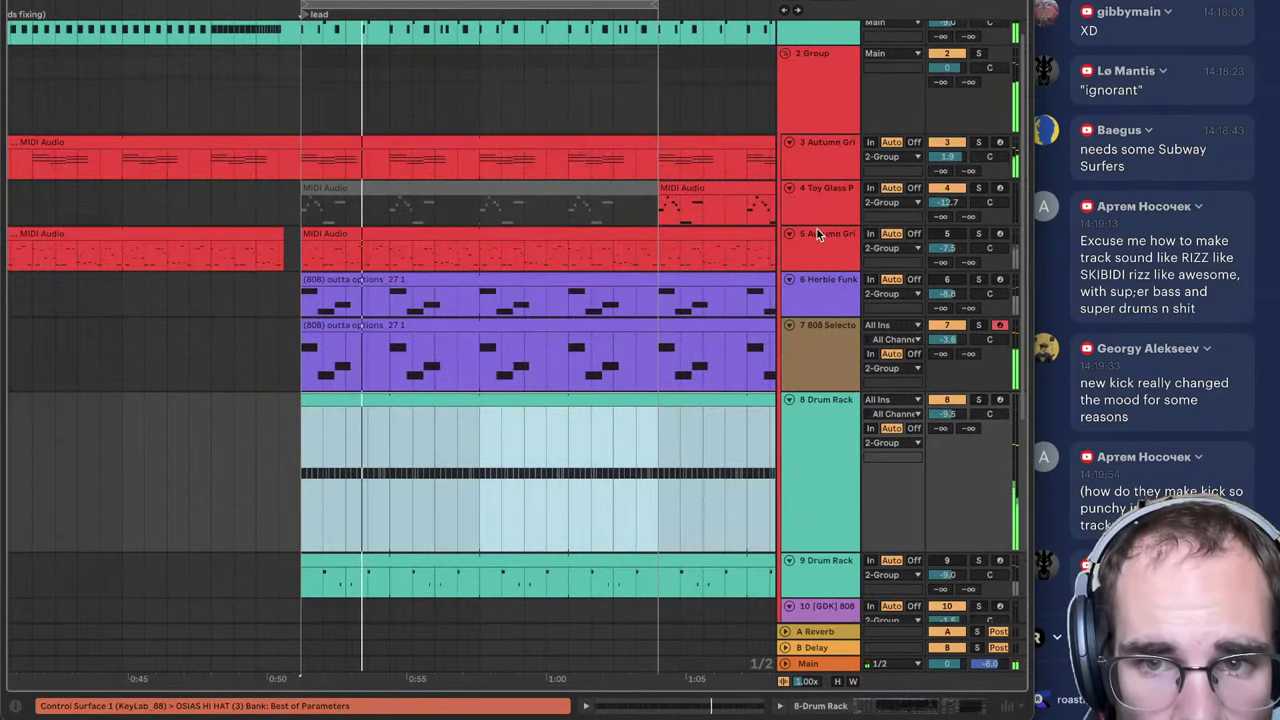
pyautogui.click(818, 234)
pyautogui.click(836, 147)
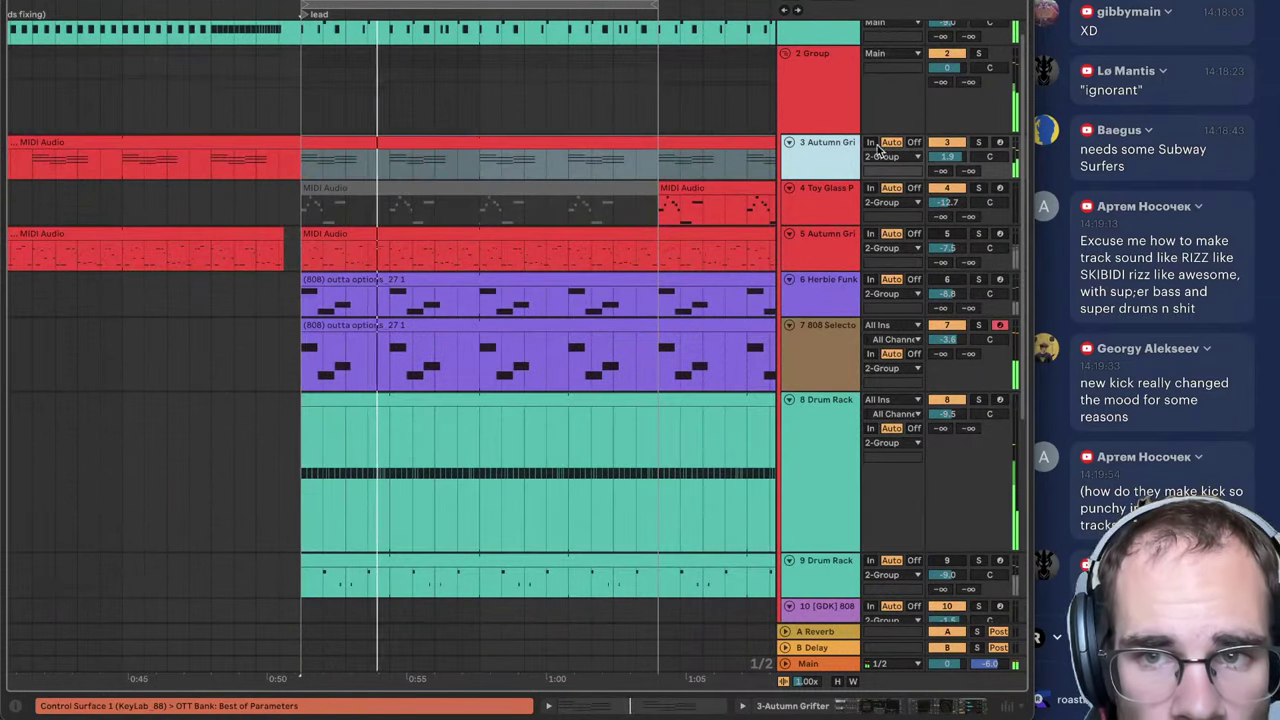
# Step: Solo track 3 Autumn Grifter and raise its OTT Amount to 89 %
pyautogui.click(980, 143)
pyautogui.doubleClick(829, 161)
pyautogui.click(988, 706)
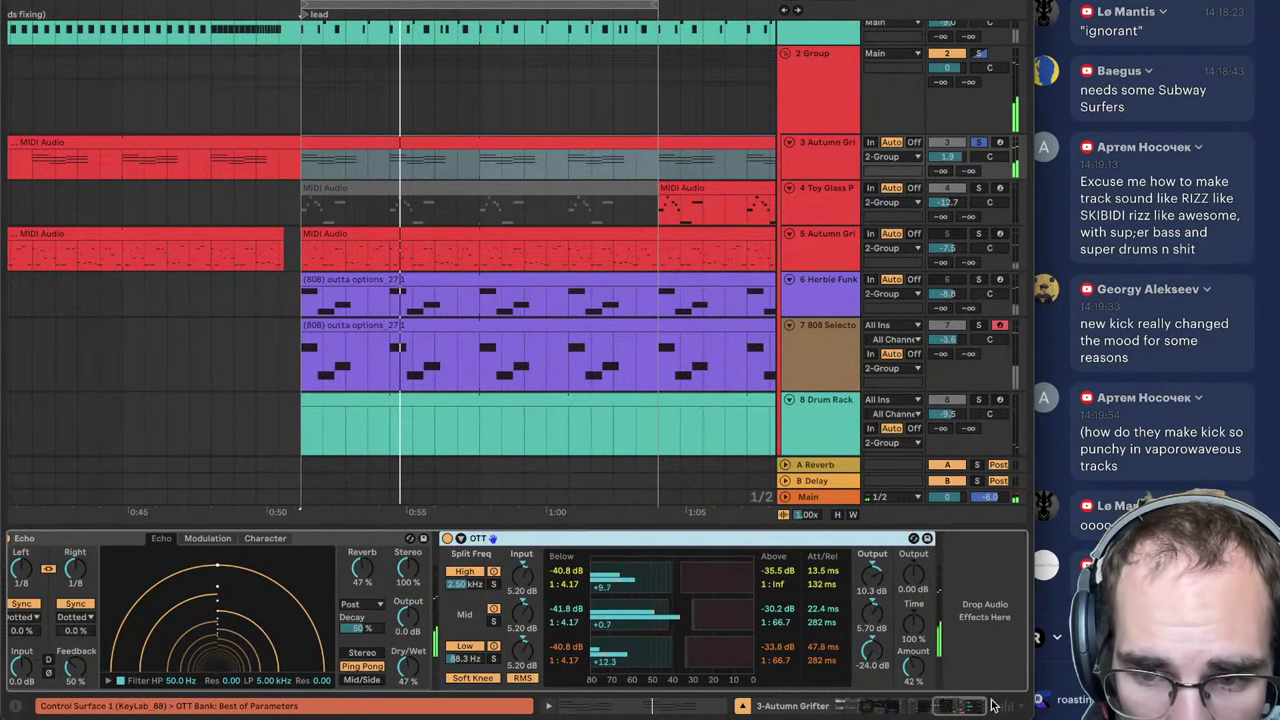
pyautogui.moveTo(918, 679); pyautogui.dragTo(918, 680)
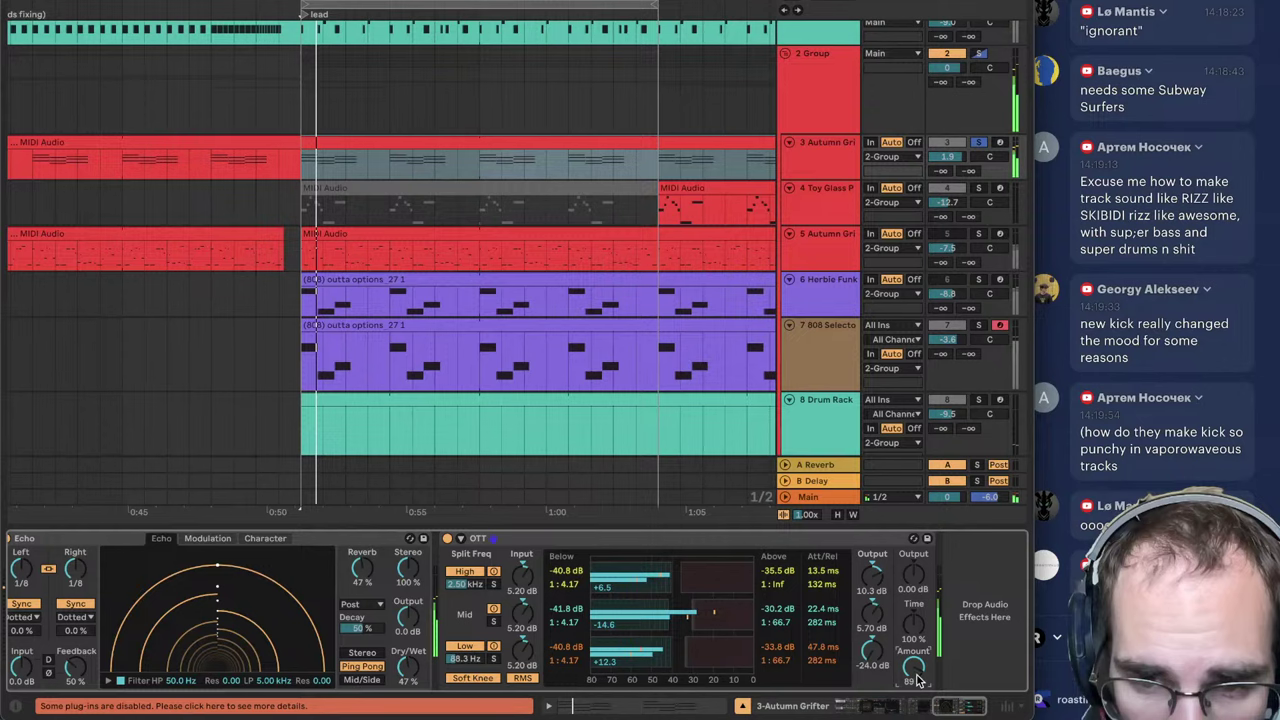
# Step: Insert Digitalis before OTT on track 3 and choose its A Little Movement preset
pyautogui.press('super+alt+b')
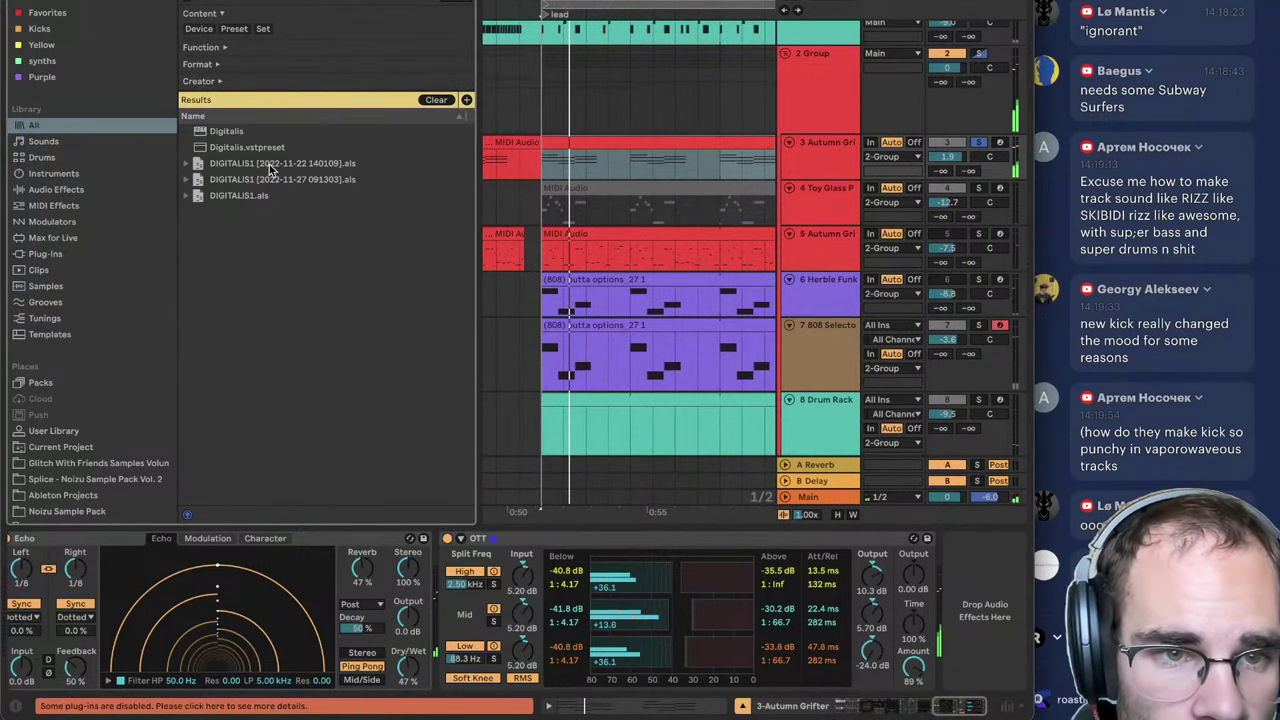
pyautogui.moveTo(240, 131); pyautogui.dragTo(469, 632)
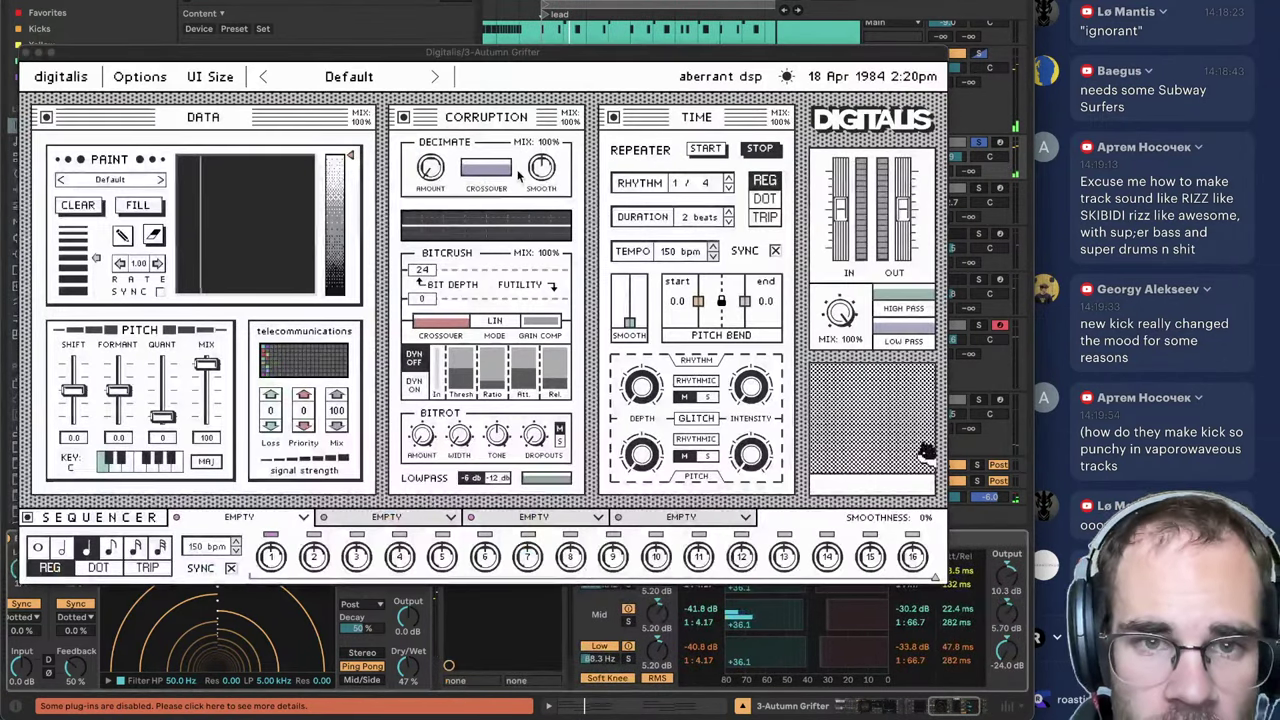
pyautogui.click(436, 77)
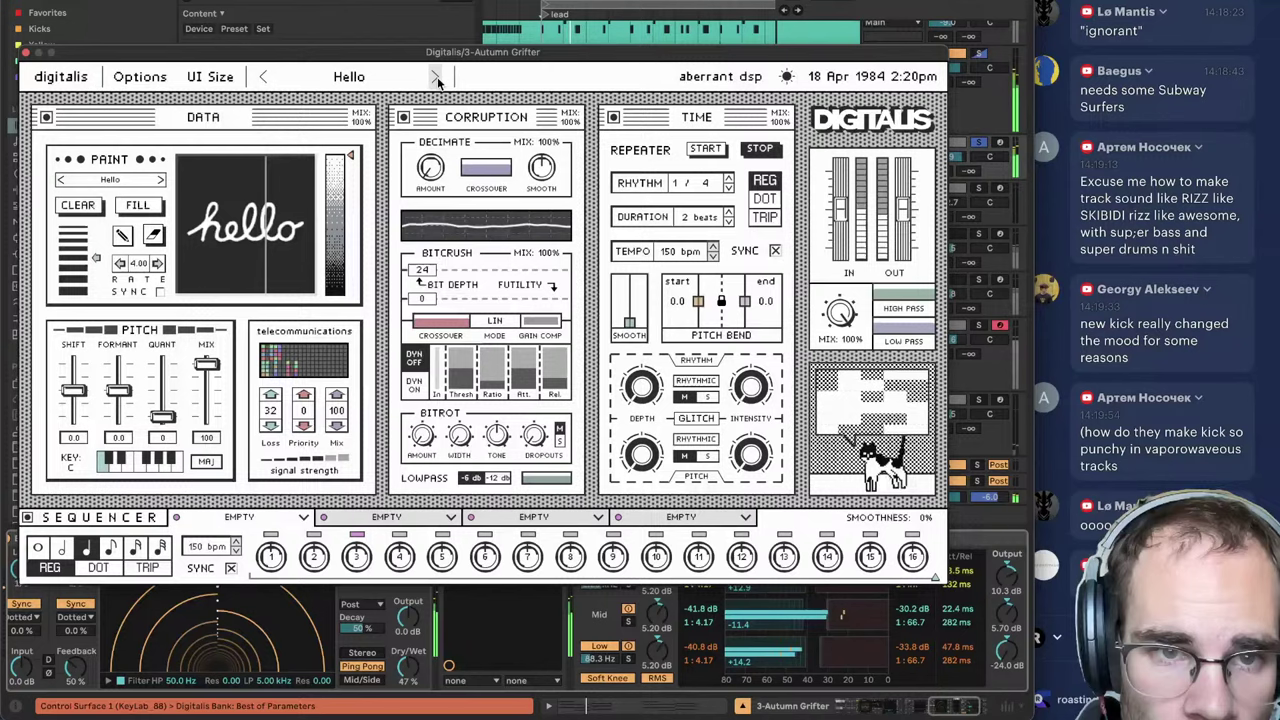
pyautogui.click(436, 77)
pyautogui.click(436, 77)
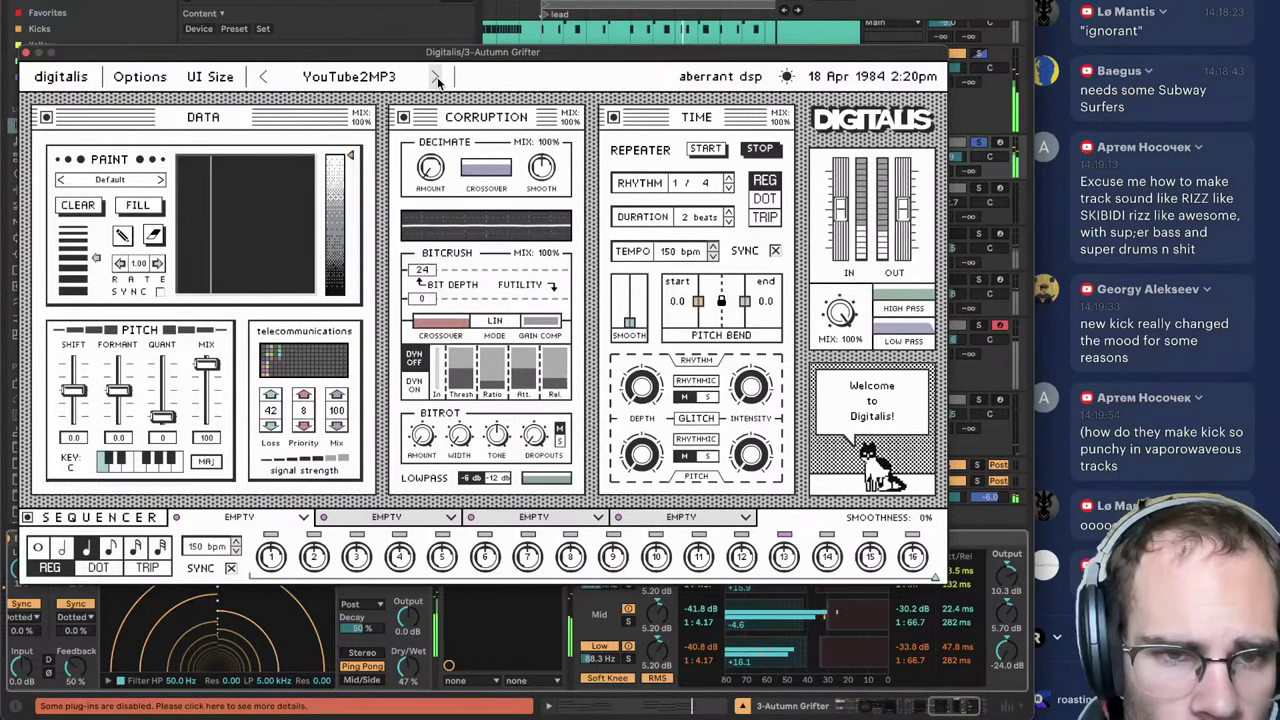
pyautogui.click(436, 77)
pyautogui.press('super+w')
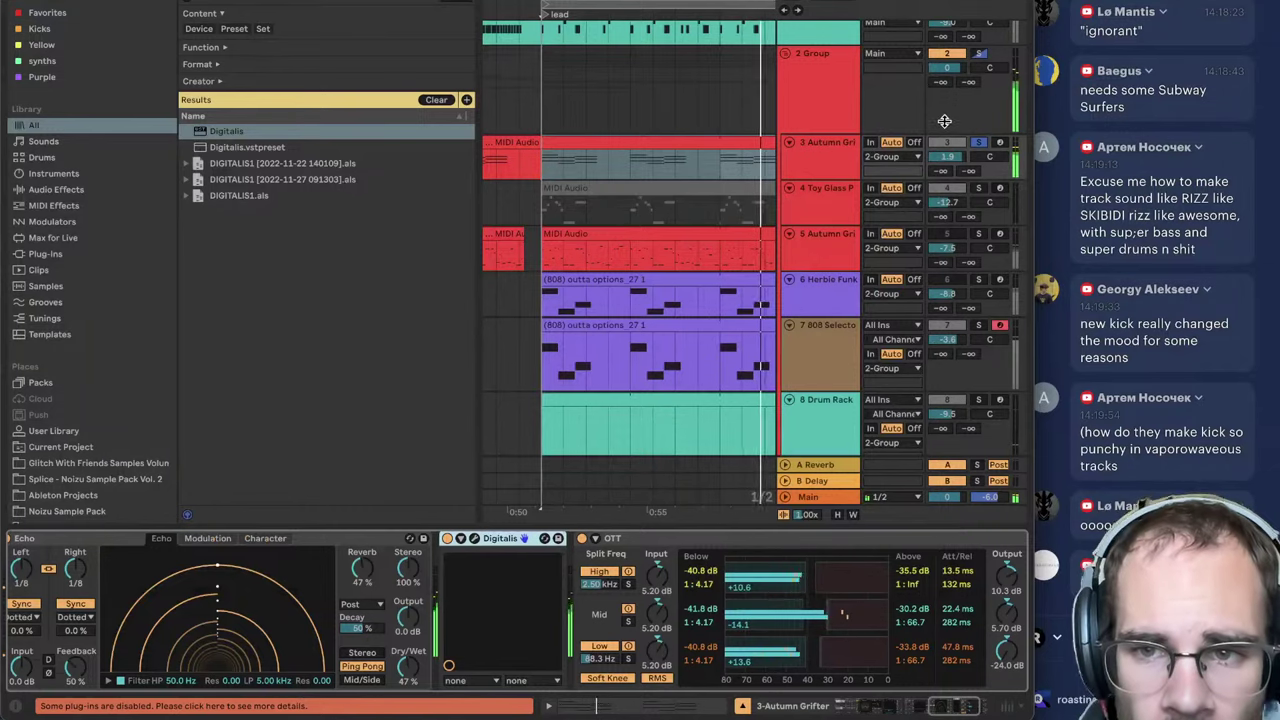
# Step: Unsolo track 3, set its volume to 4.2 dB, and hide the browser
pyautogui.click(978, 143)
pyautogui.click(811, 153)
pyautogui.moveTo(947, 157)
pyautogui.mouseDown()
pyautogui.moveTo(947, 140)
pyautogui.moveTo(947, 164)
pyautogui.mouseUp()
pyautogui.click(835, 160)
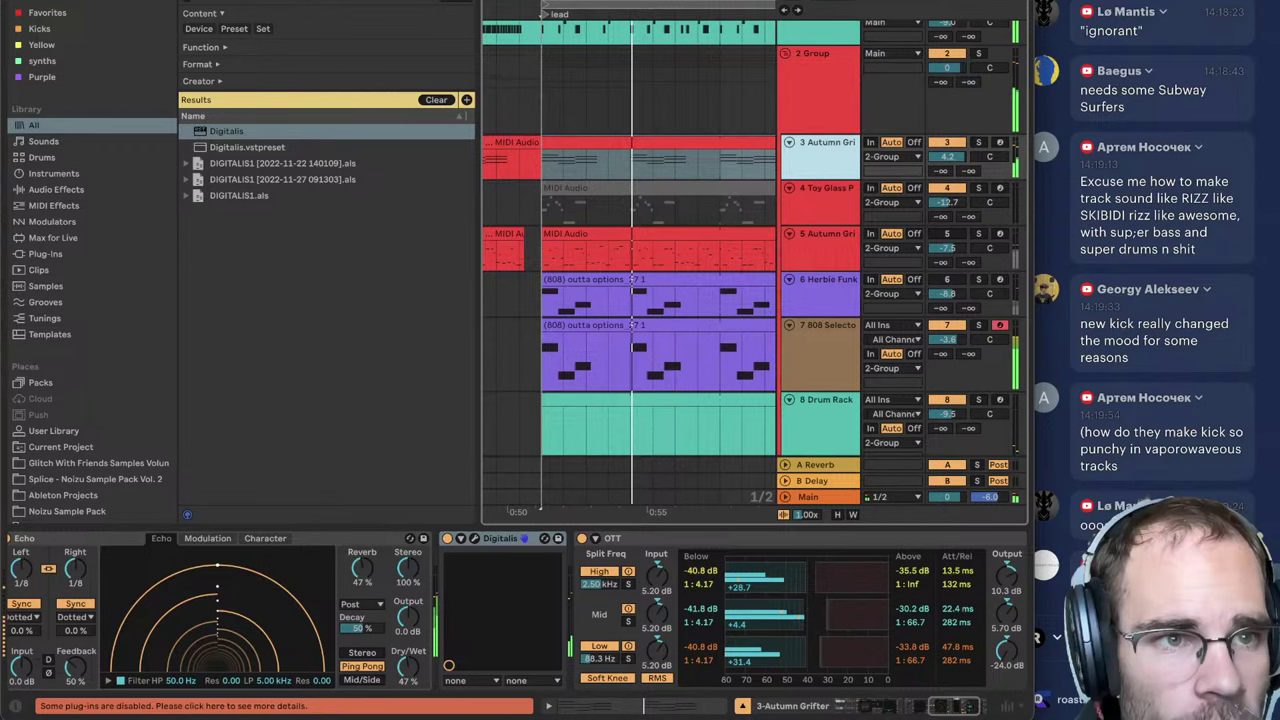
pyautogui.press('super+alt+b')
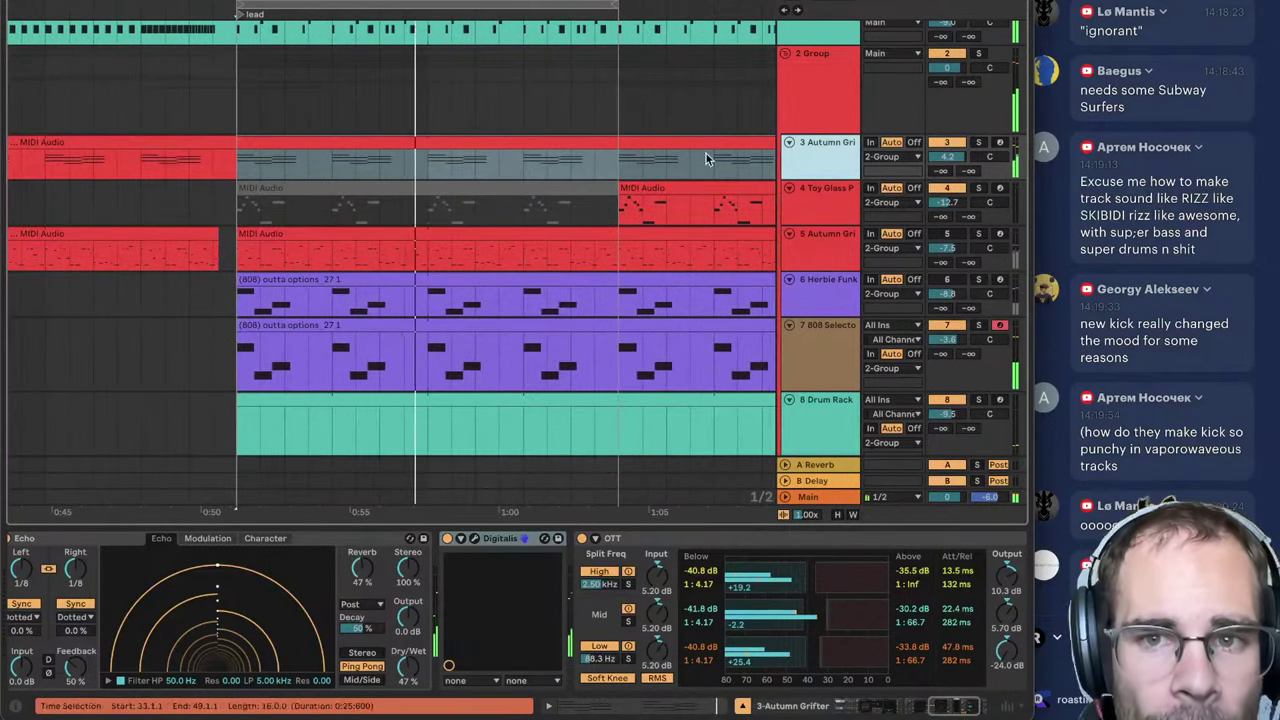
# Step: Turn off the Time section in track 3's Digitalis plug-in and close its window
pyautogui.hscroll(-8, 457, 655)
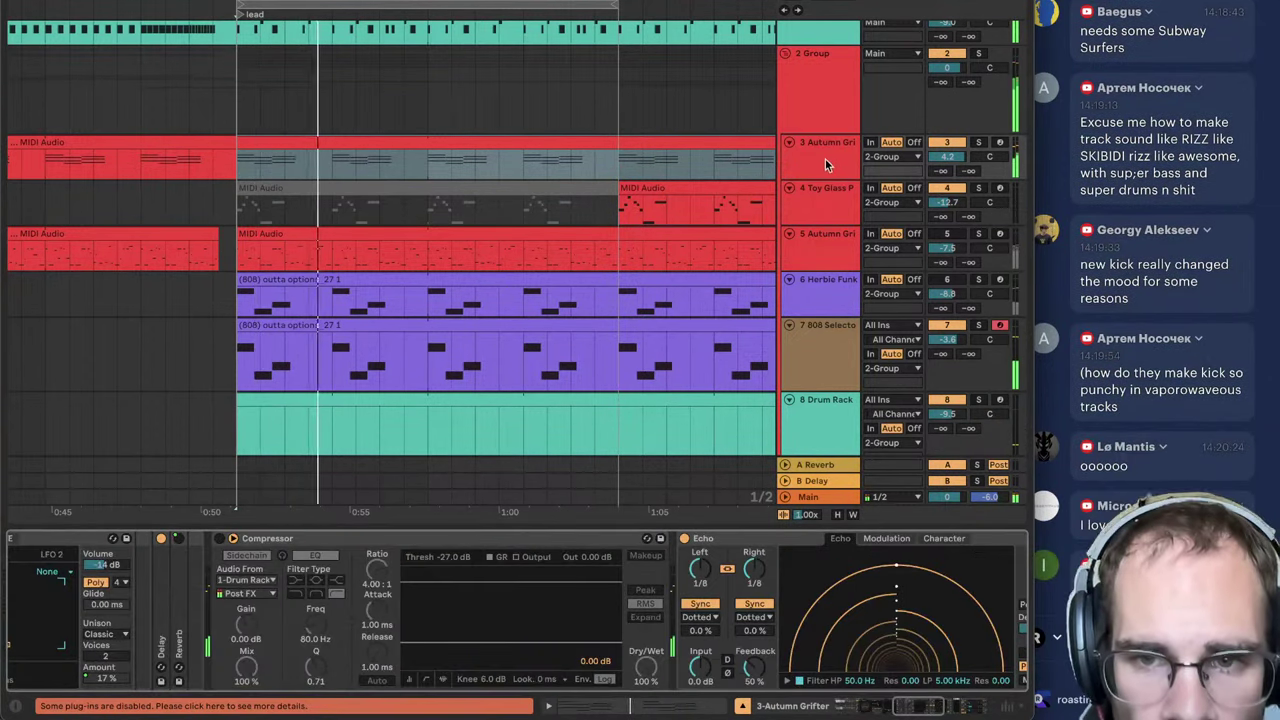
pyautogui.click(825, 158)
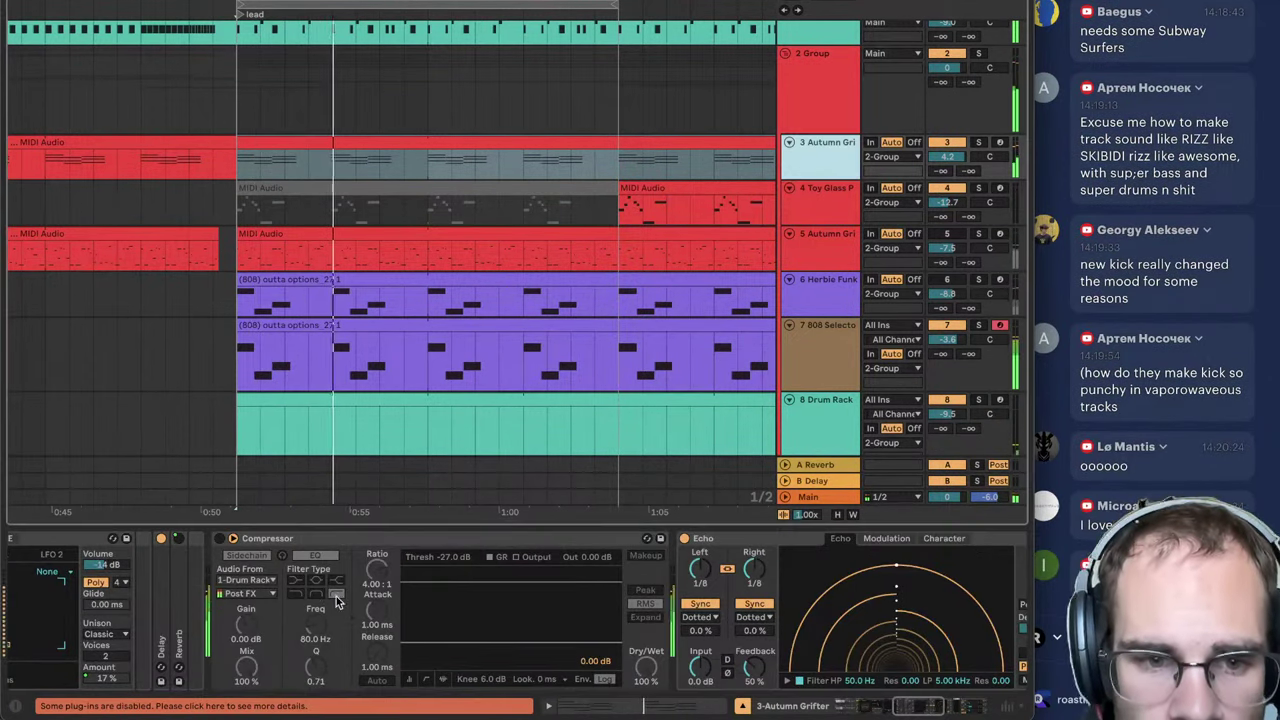
pyautogui.moveTo(893, 707); pyautogui.dragTo(923, 710)
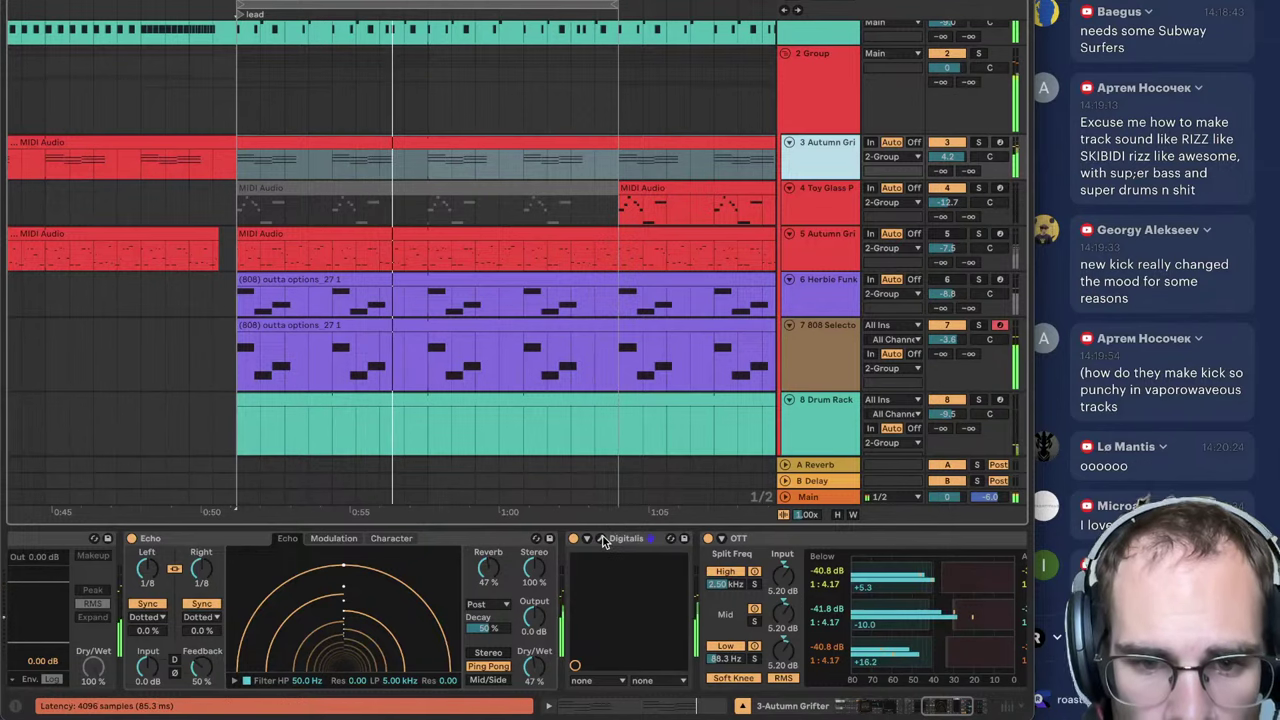
pyautogui.click(601, 539)
pyautogui.click(614, 118)
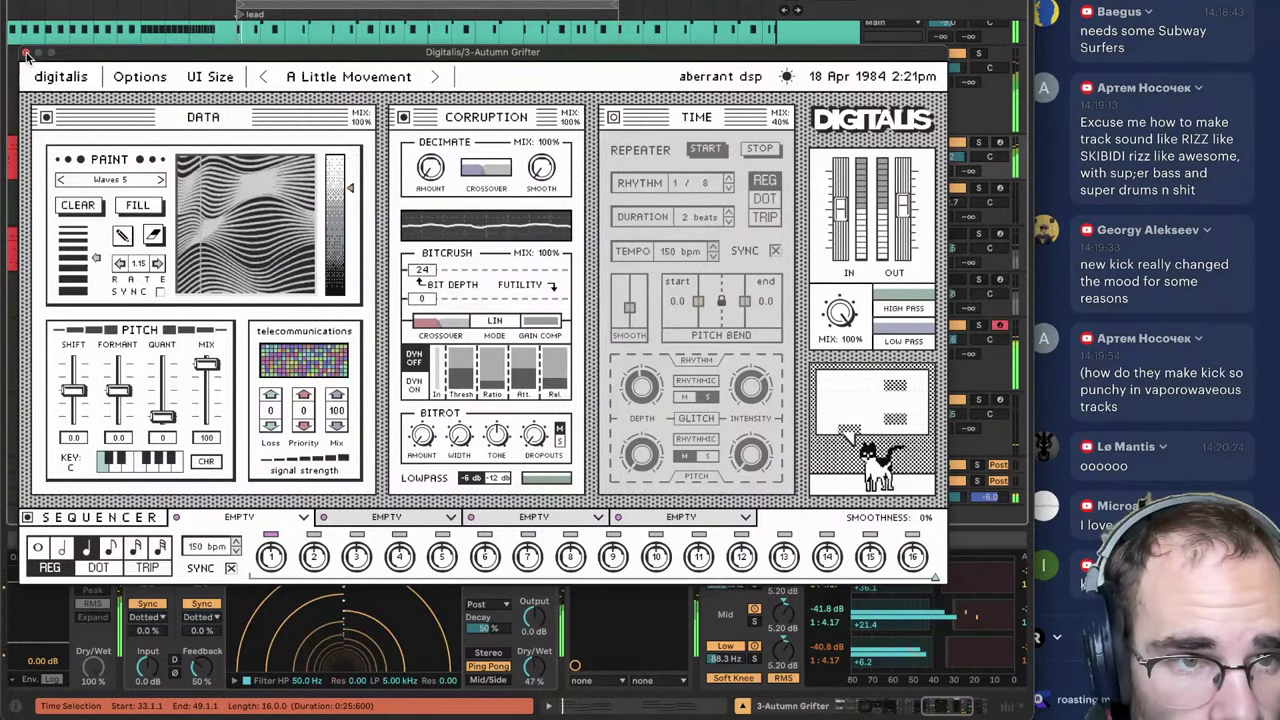
pyautogui.click(26, 53)
# Step: Review the lower tracks, checking the devices on track 8 Drum Rack and the track 14 Herbie Funk Lead clip
pyautogui.scroll(-5, 837, 179)
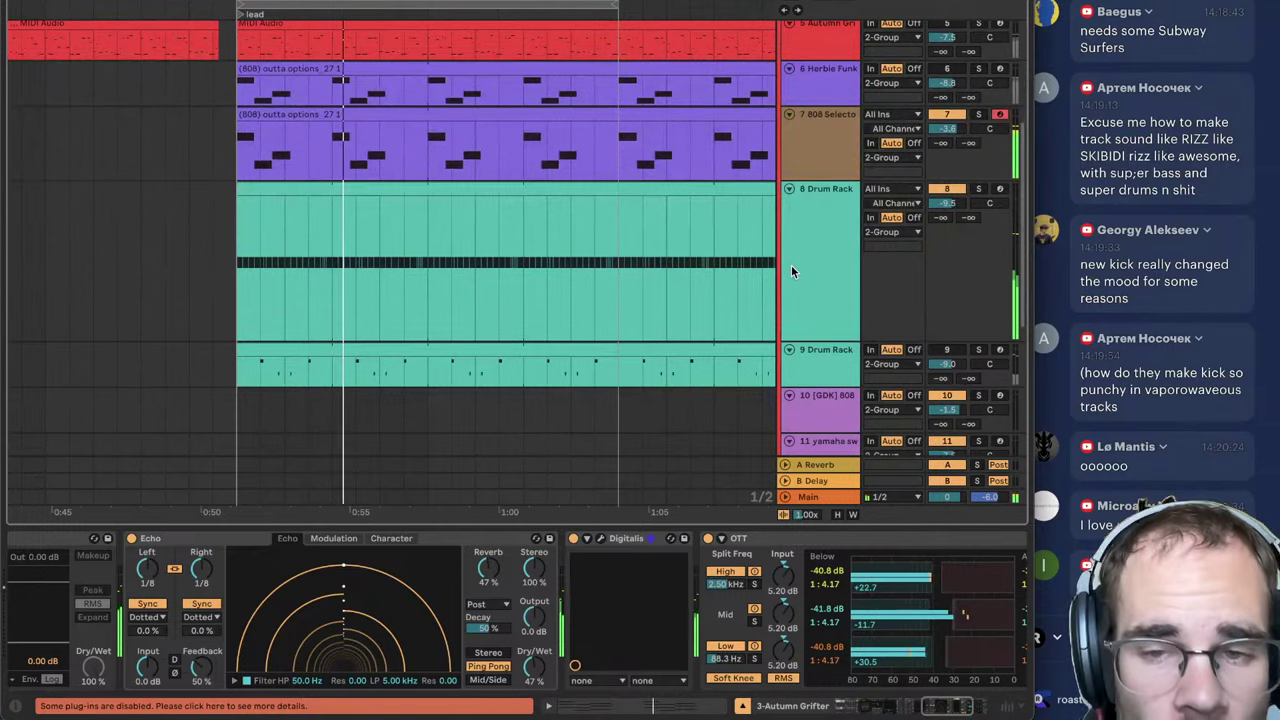
pyautogui.click(792, 266)
pyautogui.scroll(5, 804, 250)
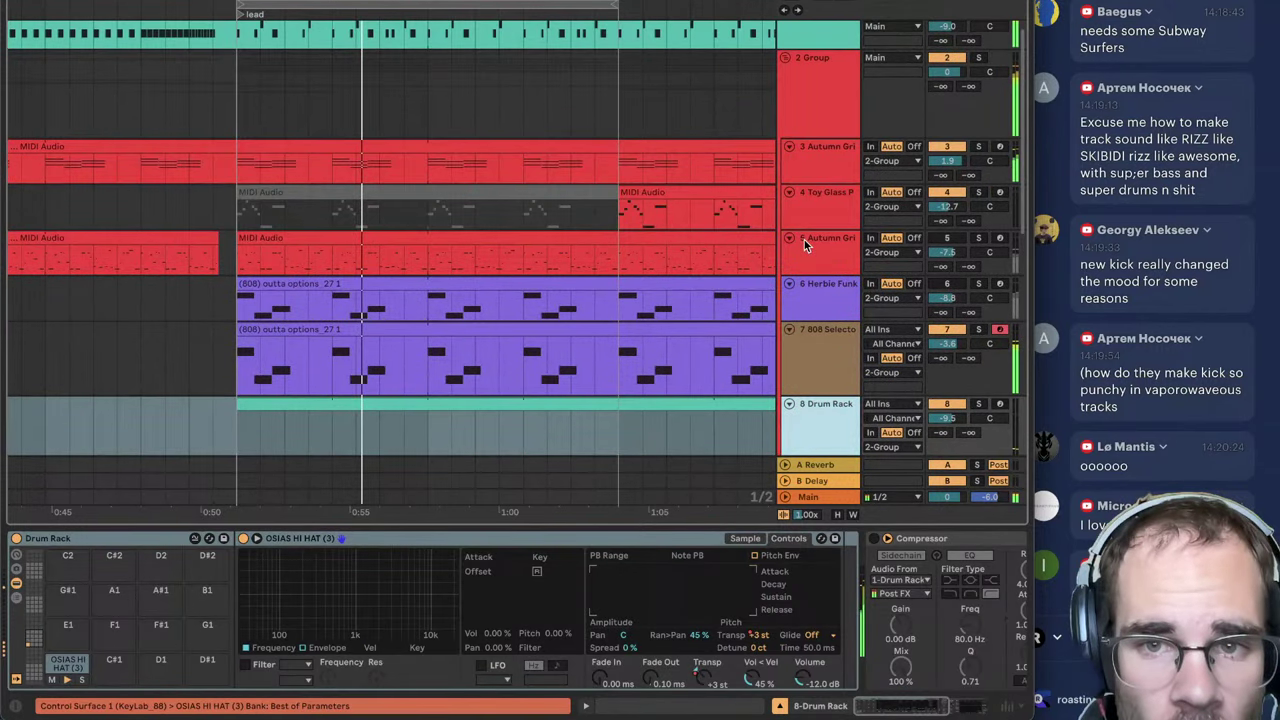
pyautogui.scroll(-5, 804, 240)
pyautogui.click(367, 288)
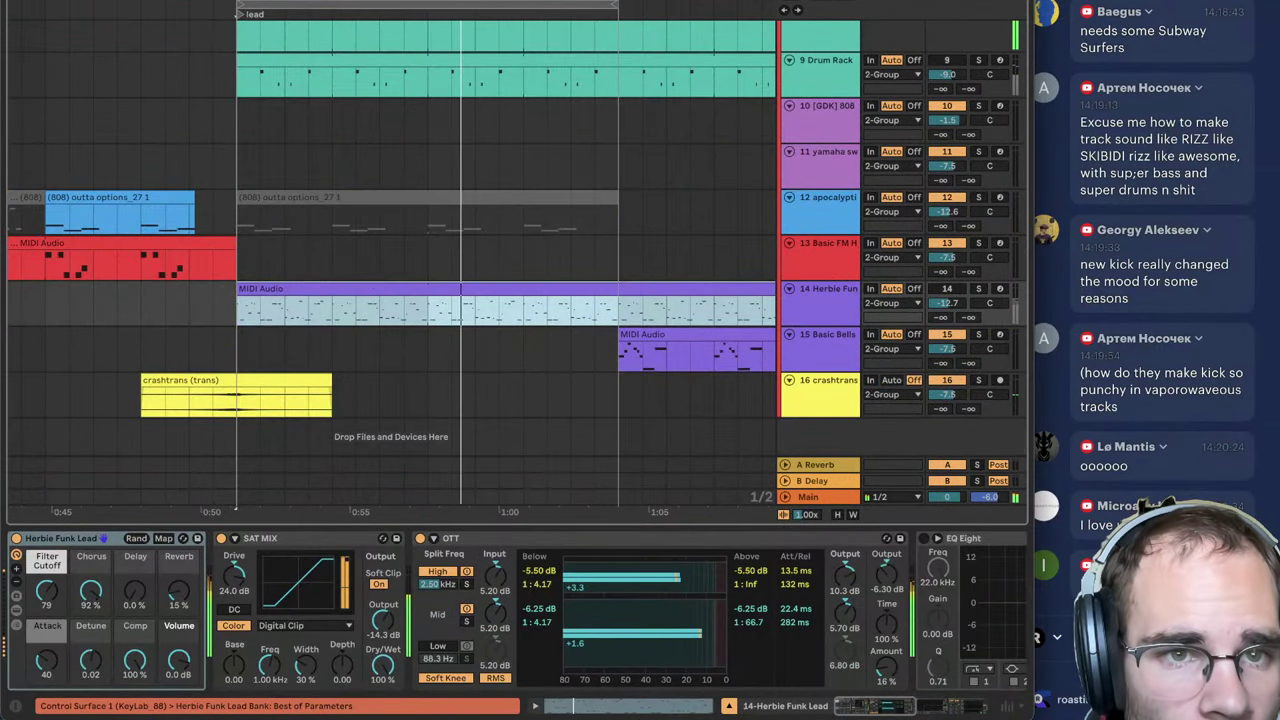
pyautogui.scroll(-2, 391, 88)
pyautogui.scroll(4, 391, 88)
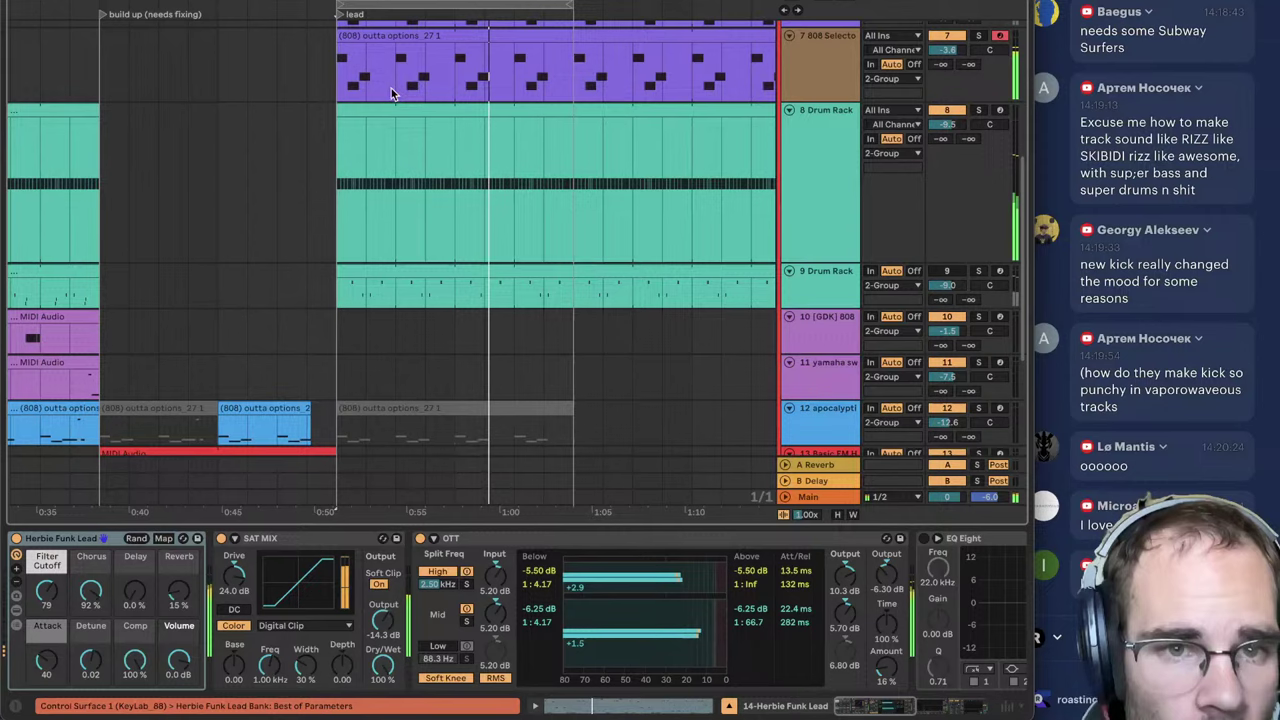
# Step: During playback, add long A-1 notes at 2.2.3 and 4.3.1 to the 808 Selector Rack's lead clip
pyautogui.doubleClick(391, 88)
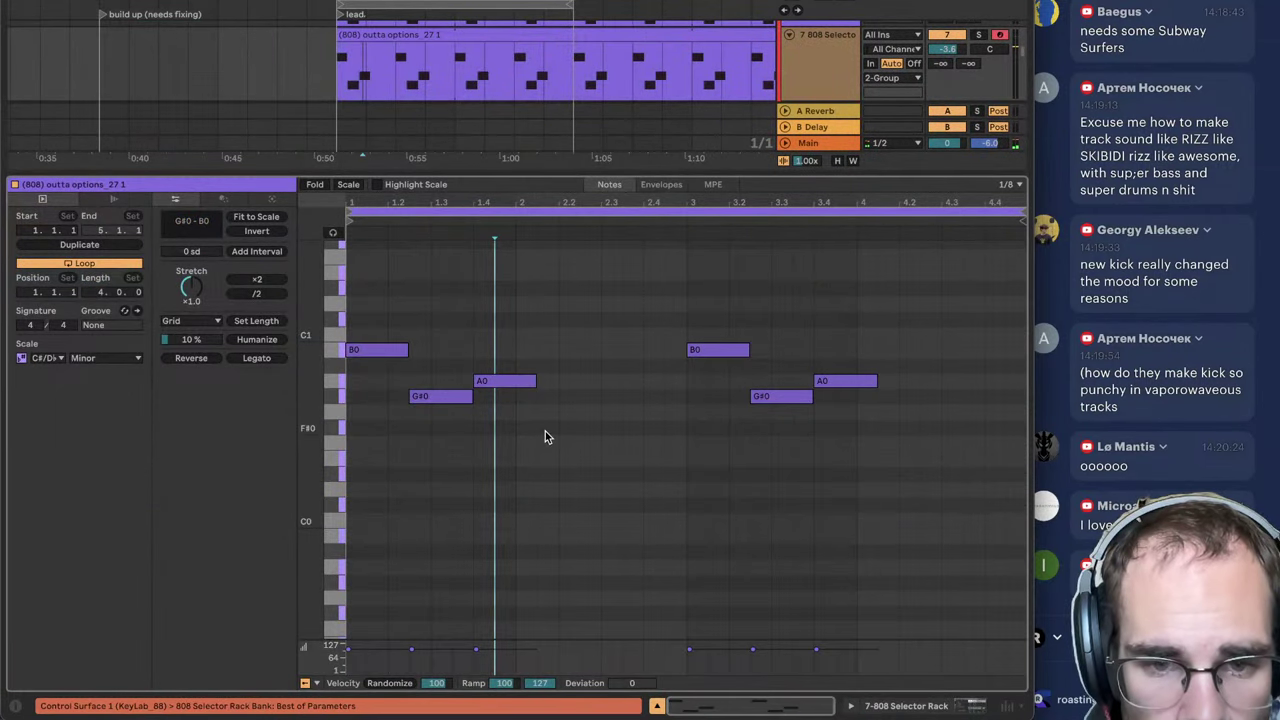
pyautogui.press('space')
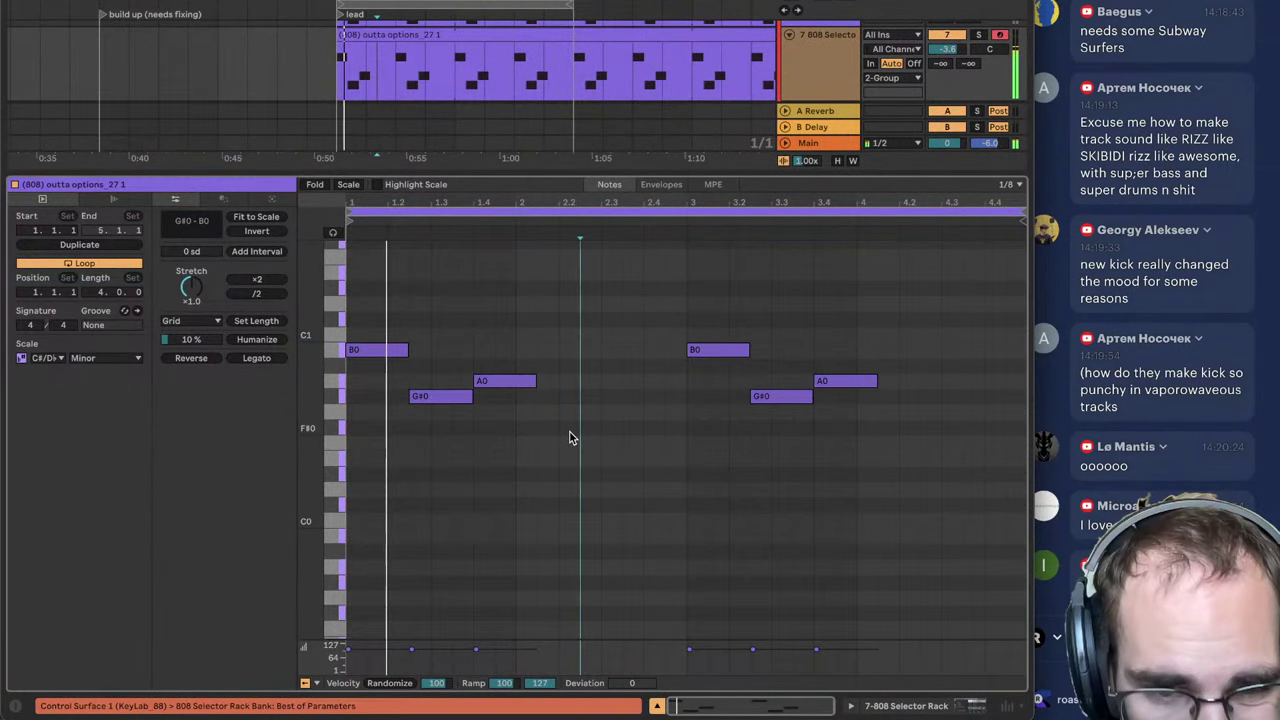
pyautogui.moveTo(586, 441)
pyautogui.mouseDown()
pyautogui.moveTo(697, 446)
pyautogui.moveTo(650, 475)
pyautogui.moveTo(645, 541)
pyautogui.mouseUp()
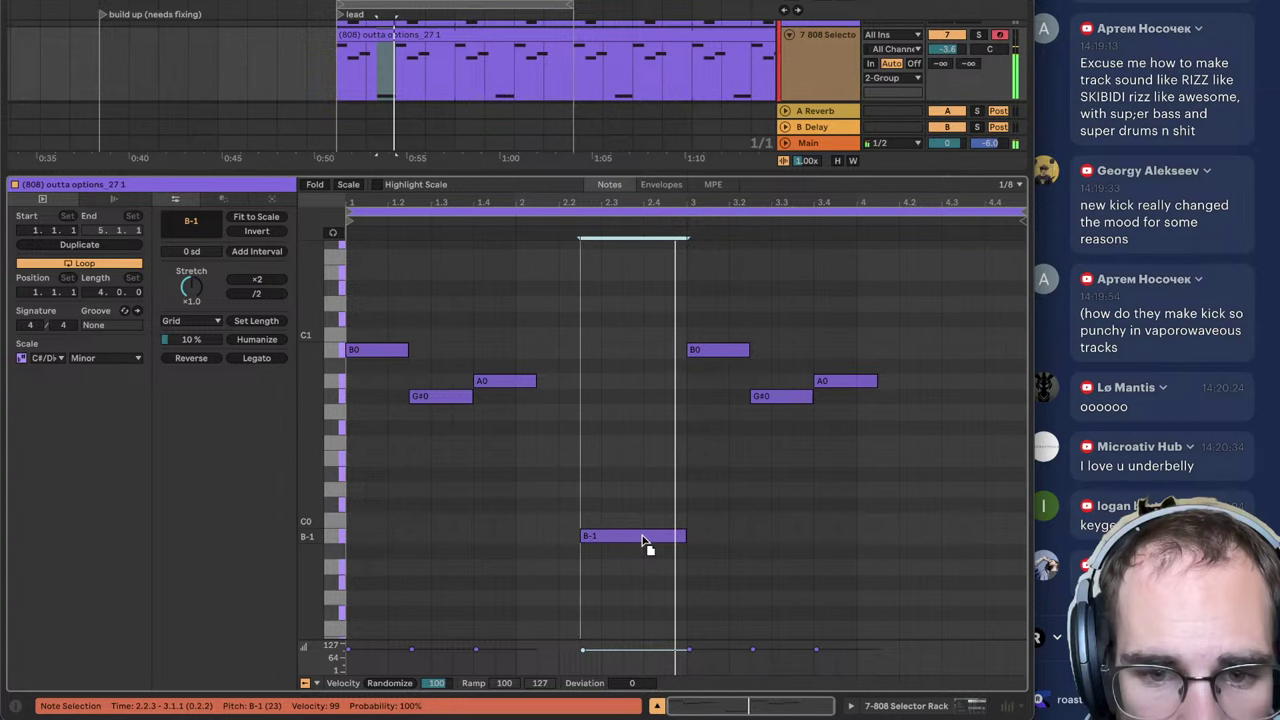
pyautogui.moveTo(642, 540); pyautogui.dragTo(642, 569)
pyautogui.doubleClick(955, 568)
pyautogui.moveTo(962, 568); pyautogui.dragTo(1005, 568)
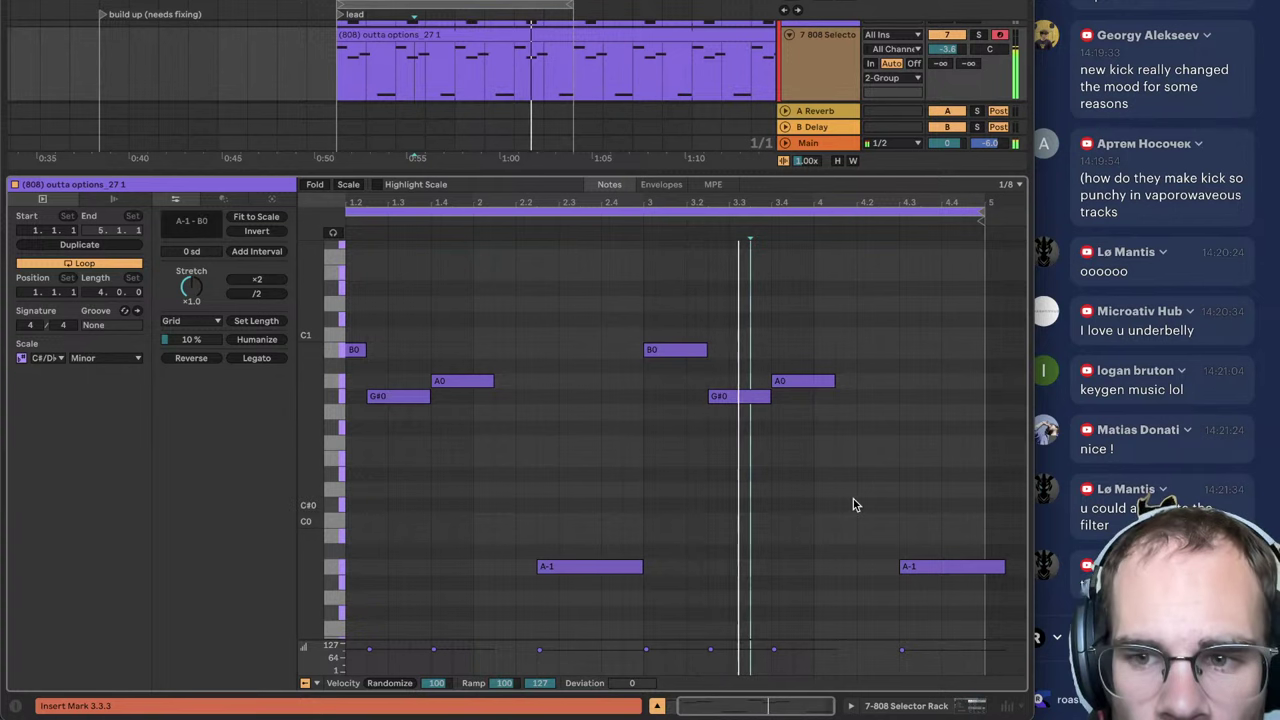
# Step: Add a short A-1 note at 4.2.3 and raise the two long low notes to B-1
pyautogui.click(882, 509)
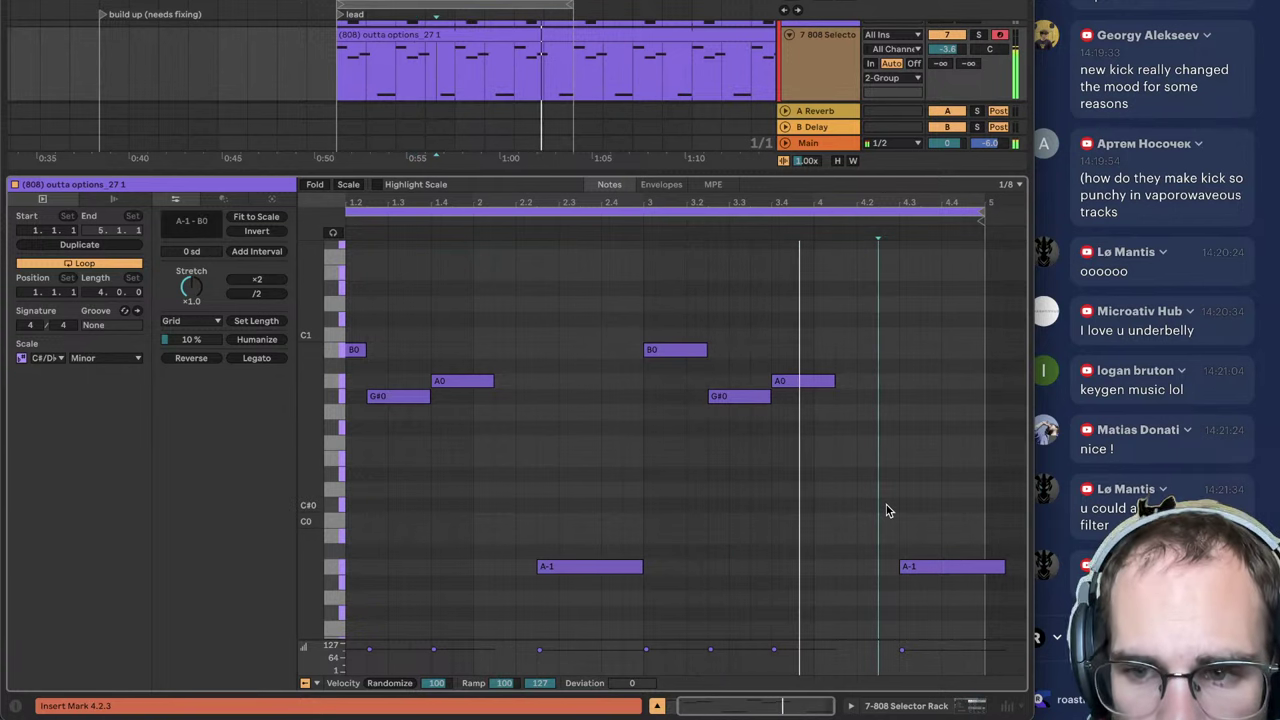
pyautogui.hotkey('ctrl', 'v')
pyautogui.moveTo(548, 566); pyautogui.dragTo(555, 540)
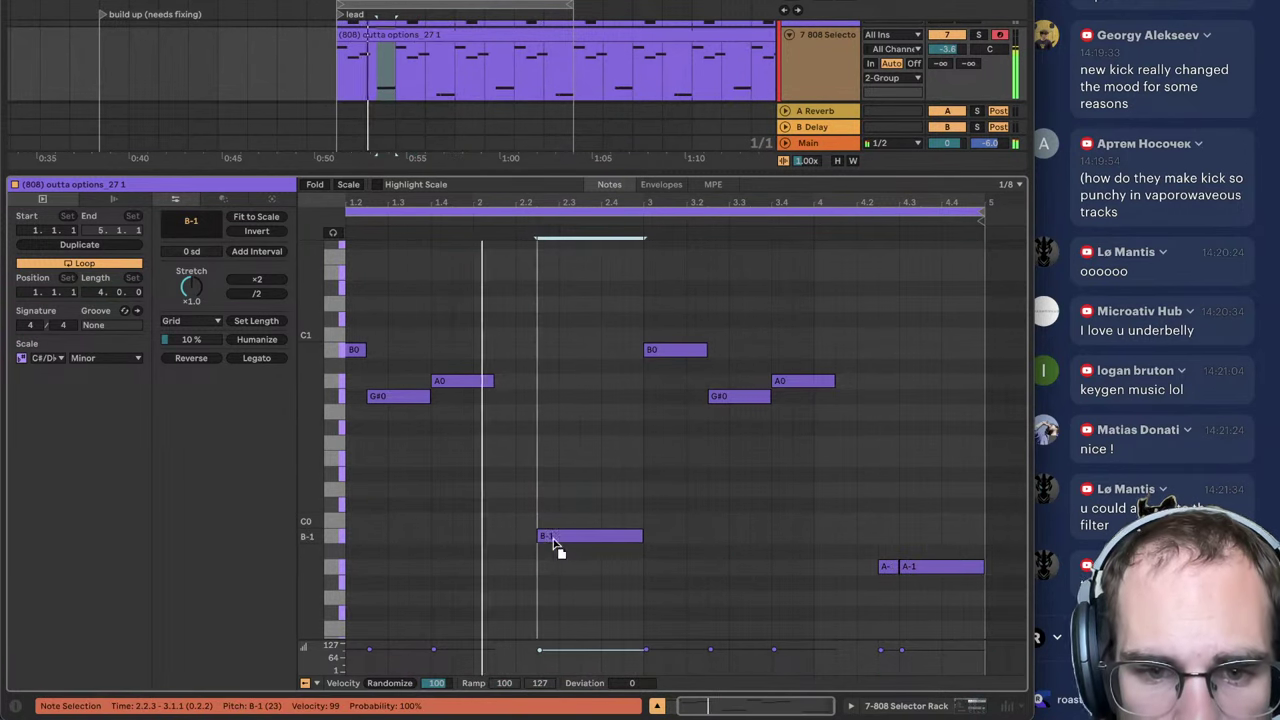
pyautogui.moveTo(945, 564); pyautogui.dragTo(939, 540)
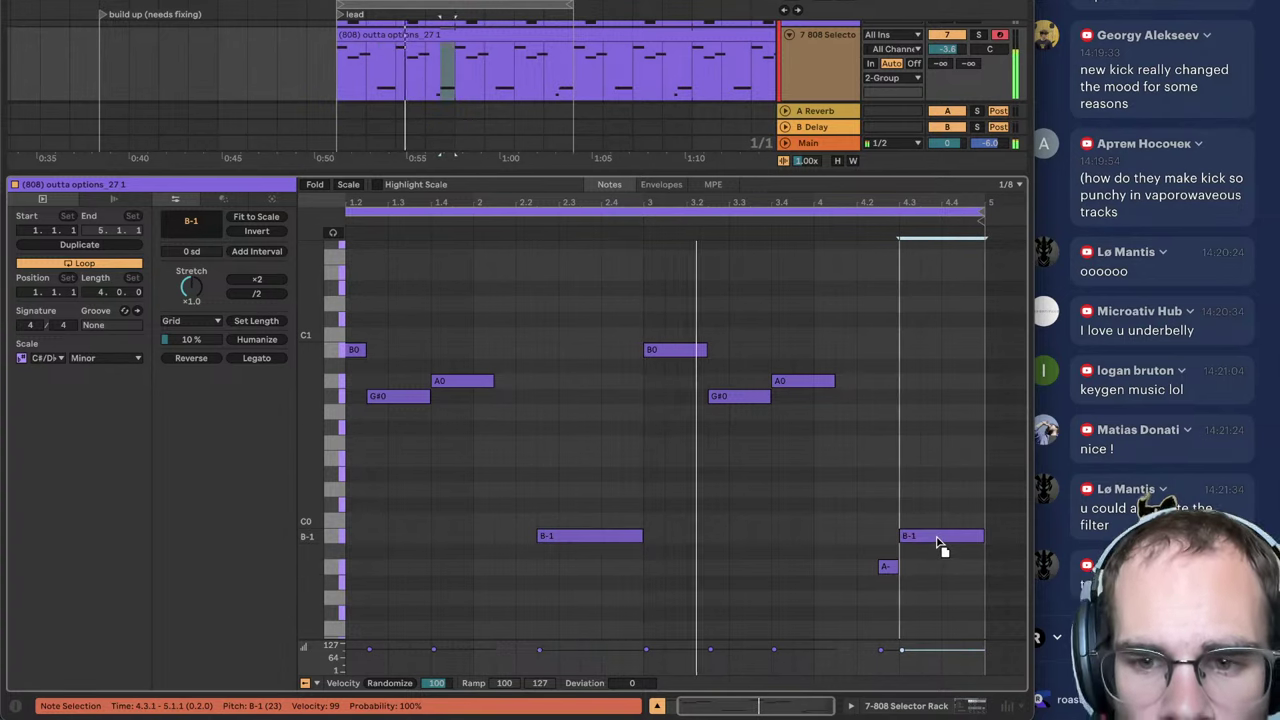
# Step: Rework the bar 4 ending with a short B0 note at 4.1.3 and a B-1 note from 4.2.1 to 4.4.1
pyautogui.click(938, 567)
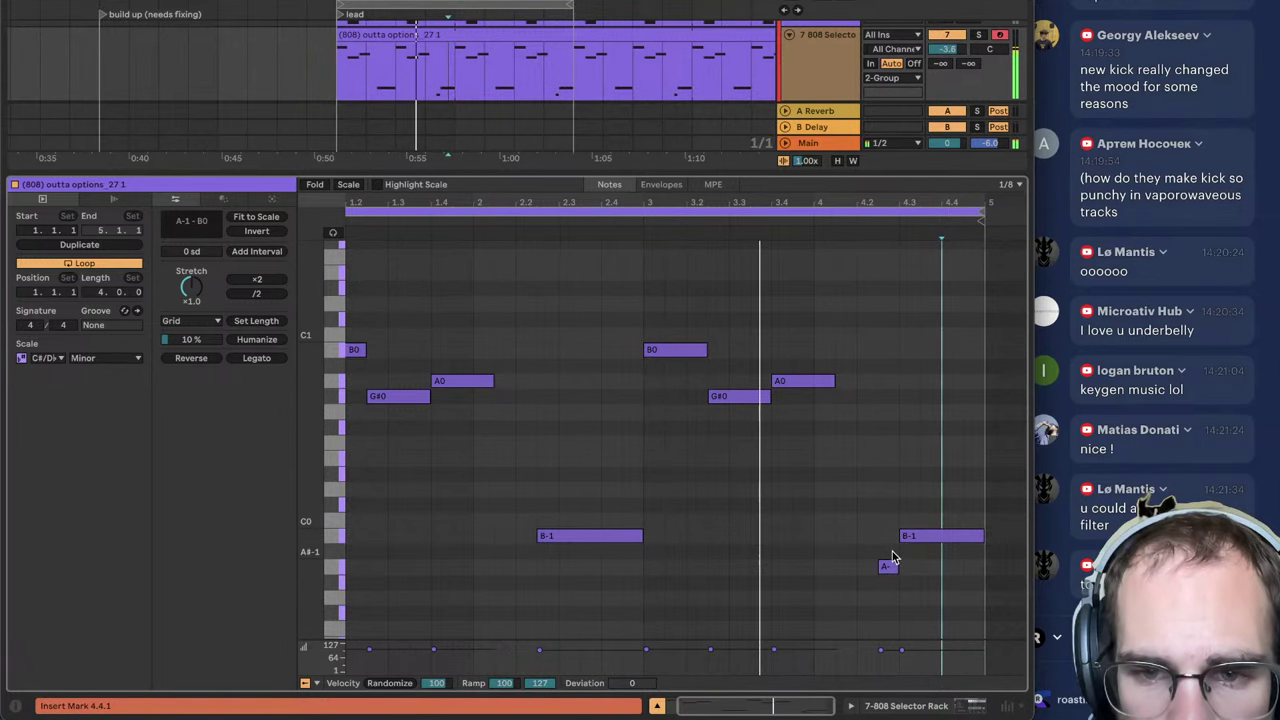
pyautogui.moveTo(870, 582); pyautogui.dragTo(850, 352)
pyautogui.click(822, 499)
pyautogui.click(879, 404)
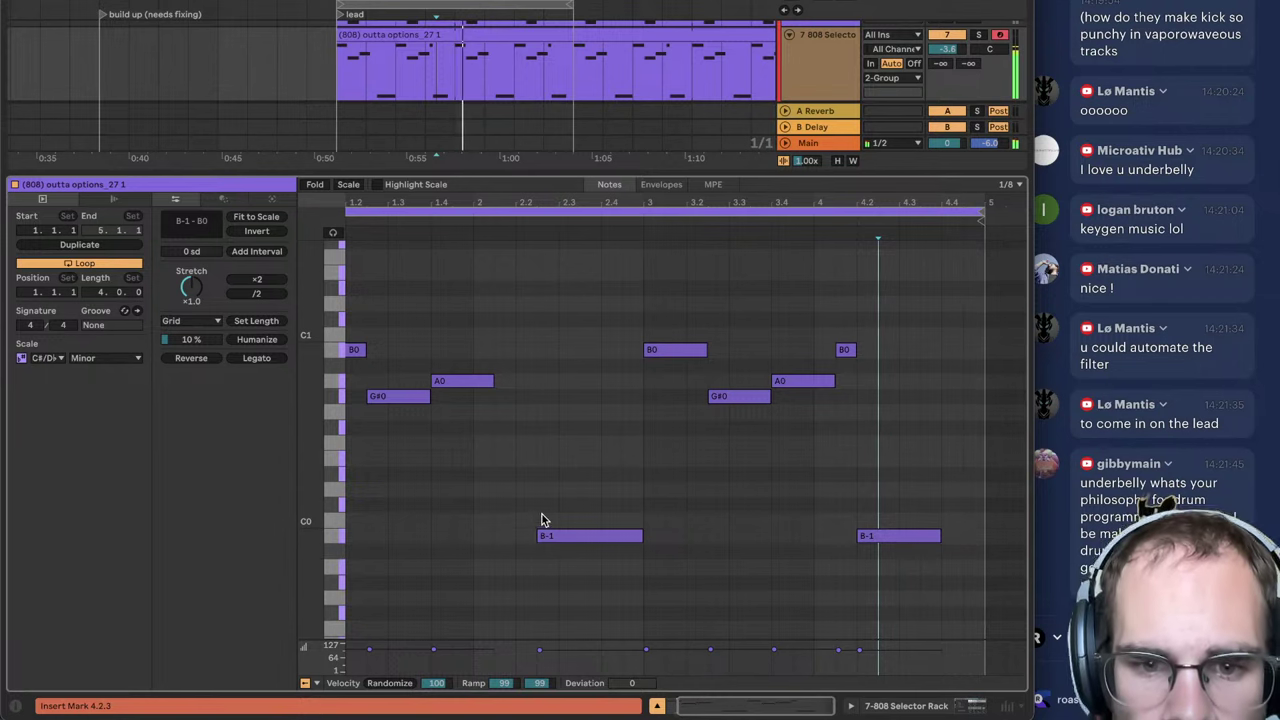
# Step: Lower both long B-1 notes to A-1 and change the short note at 4.1.3 to A1
pyautogui.click(566, 538)
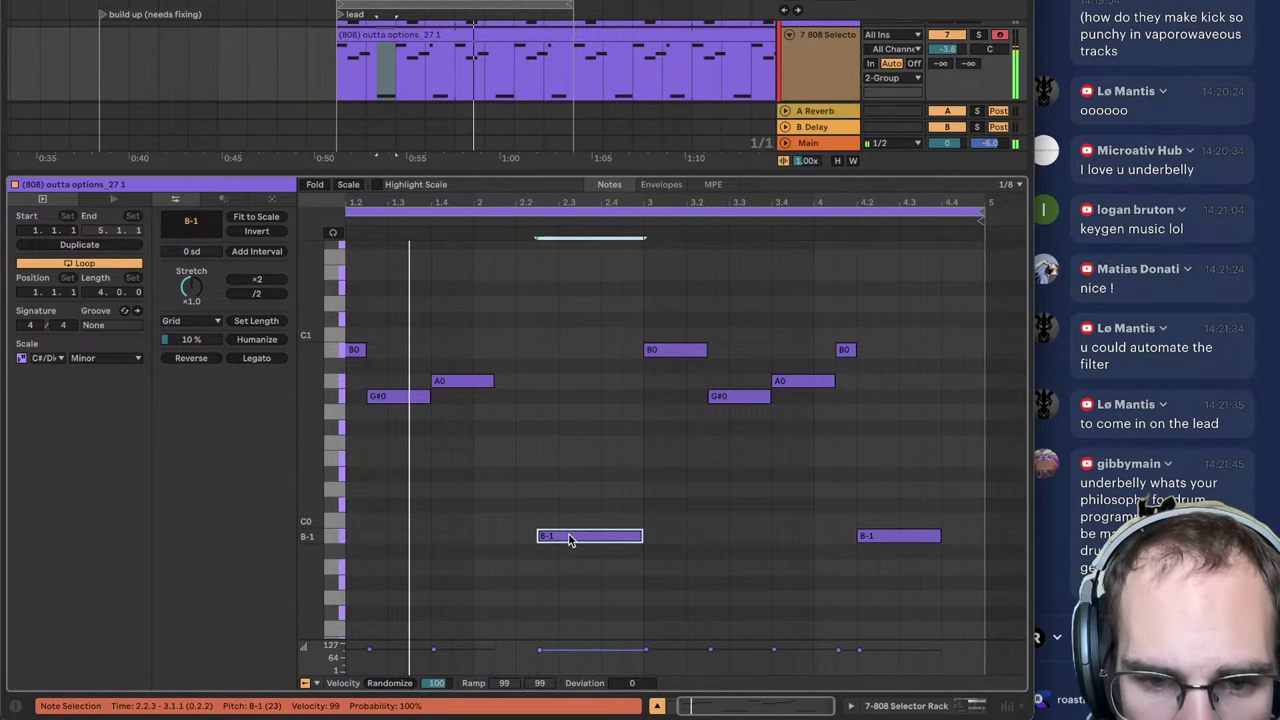
pyautogui.moveTo(569, 536); pyautogui.dragTo(569, 567)
pyautogui.moveTo(896, 536); pyautogui.dragTo(896, 567)
pyautogui.moveTo(847, 353); pyautogui.dragTo(844, 383)
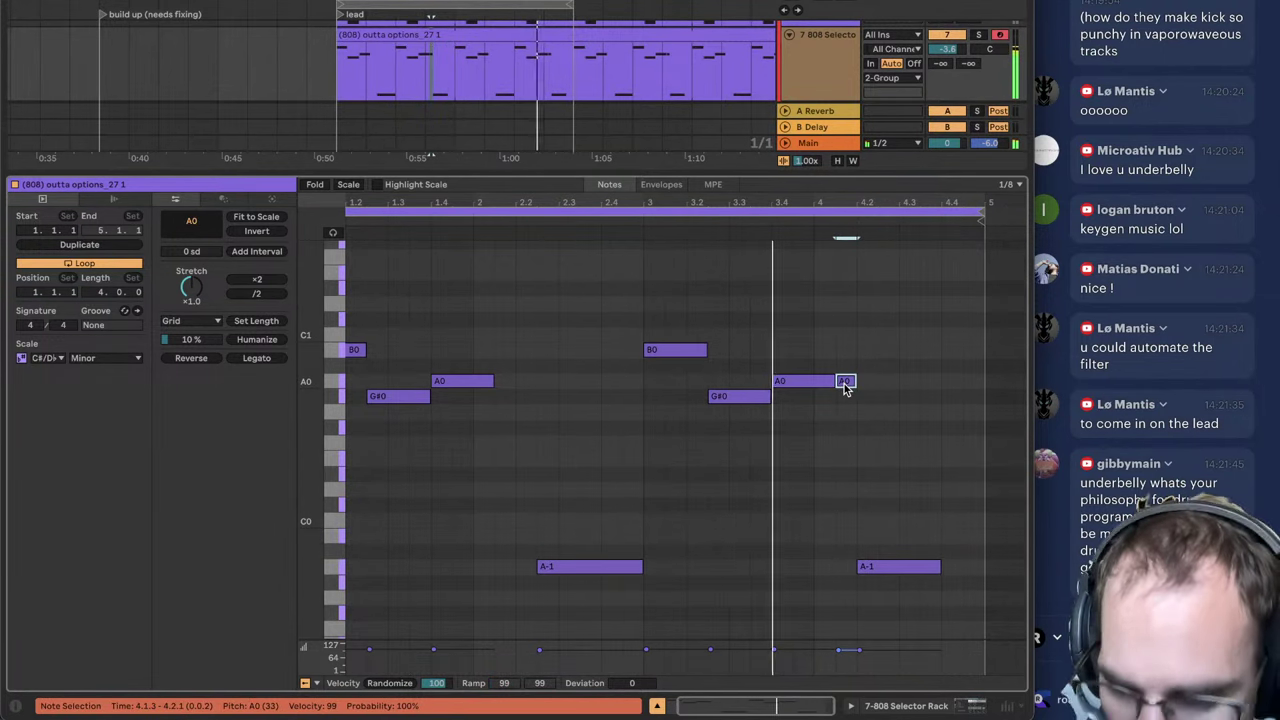
pyautogui.hotkey('shift', 'Up')
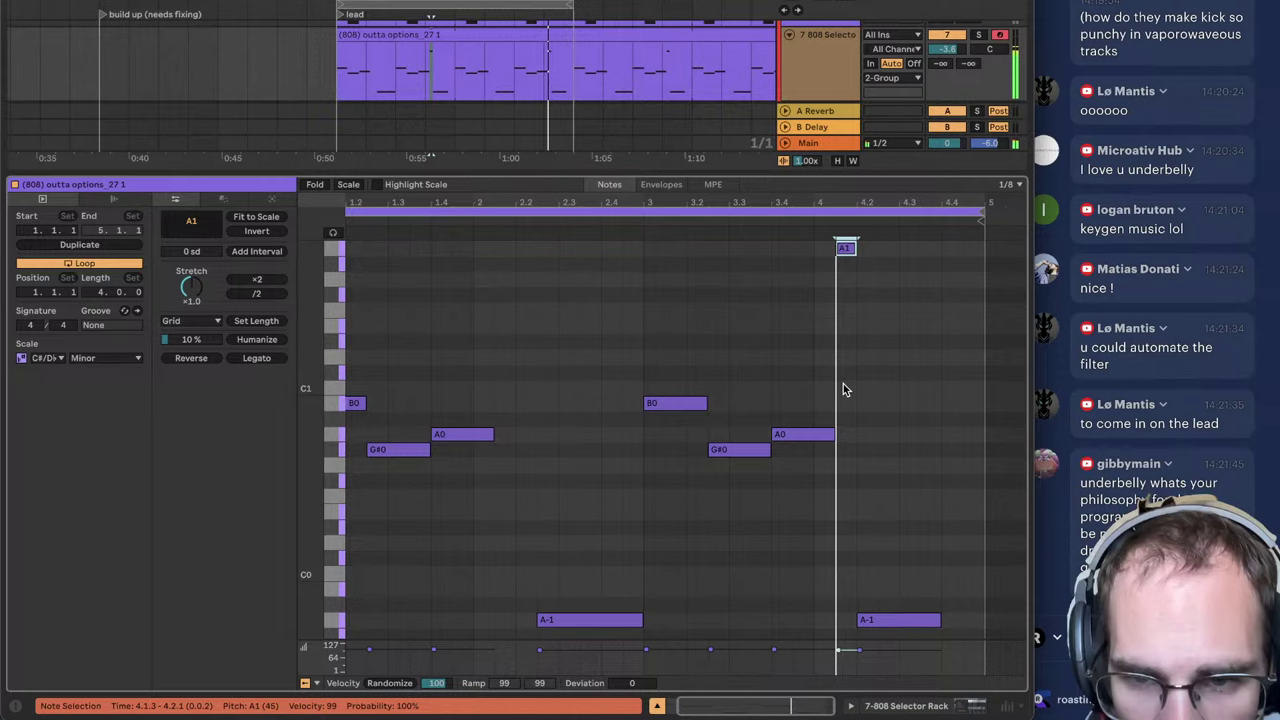
# Step: Shorten the last A-1 note to end at 4.3.3, add short A0 notes at 4.3.3 and 4.4.3, and return to the rack's devices
pyautogui.moveTo(940, 620)
pyautogui.mouseDown()
pyautogui.moveTo(915, 637)
pyautogui.moveTo(921, 622)
pyautogui.mouseUp()
pyautogui.press('super+z')
pyautogui.moveTo(952, 435); pyautogui.dragTo(931, 436)
pyautogui.doubleClick(970, 437)
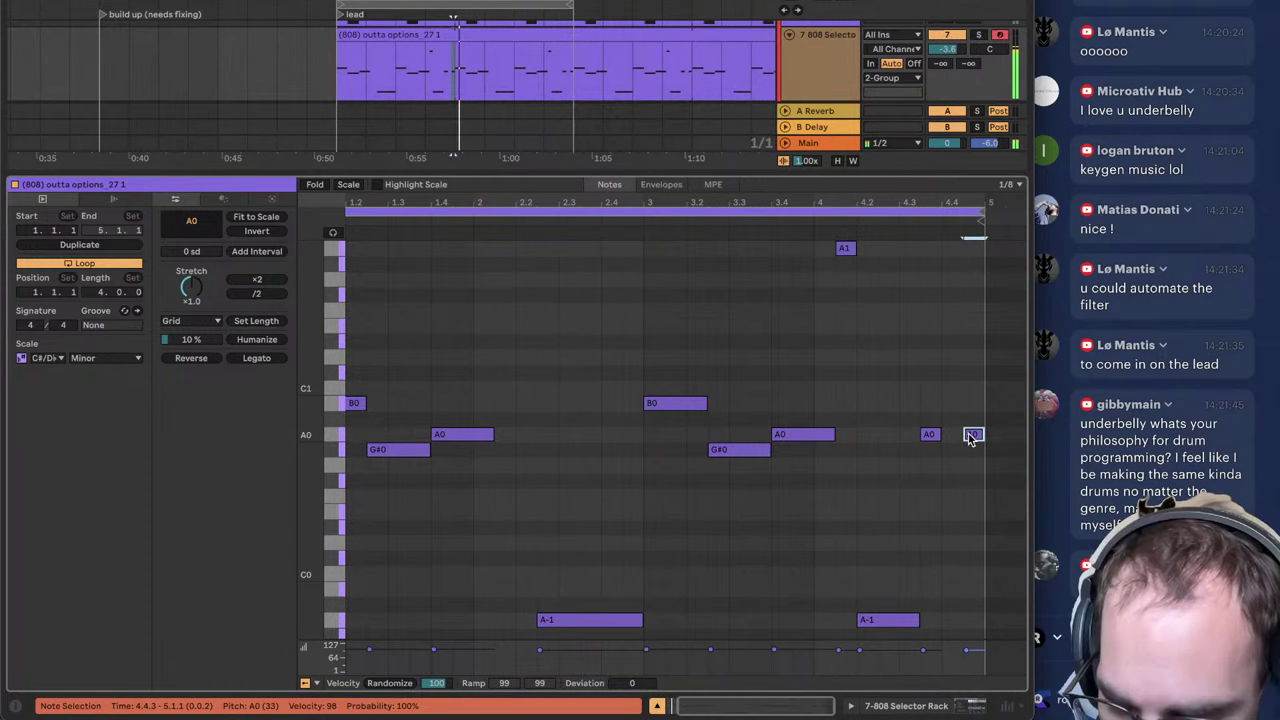
pyautogui.click(906, 706)
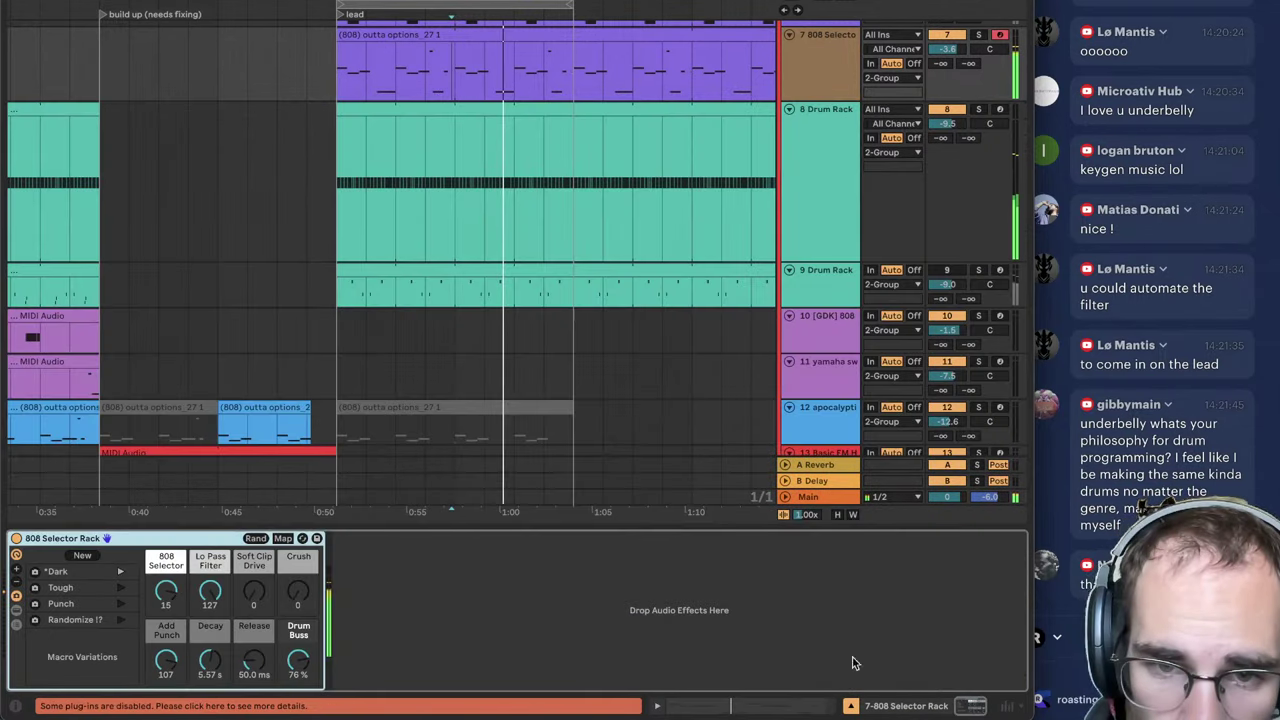
# Step: Select the lead's MIDI clip on track 14 Herbie Funk Lead, spanning 33.1.1 to 49.1.1
pyautogui.scroll(-5, 464, 313)
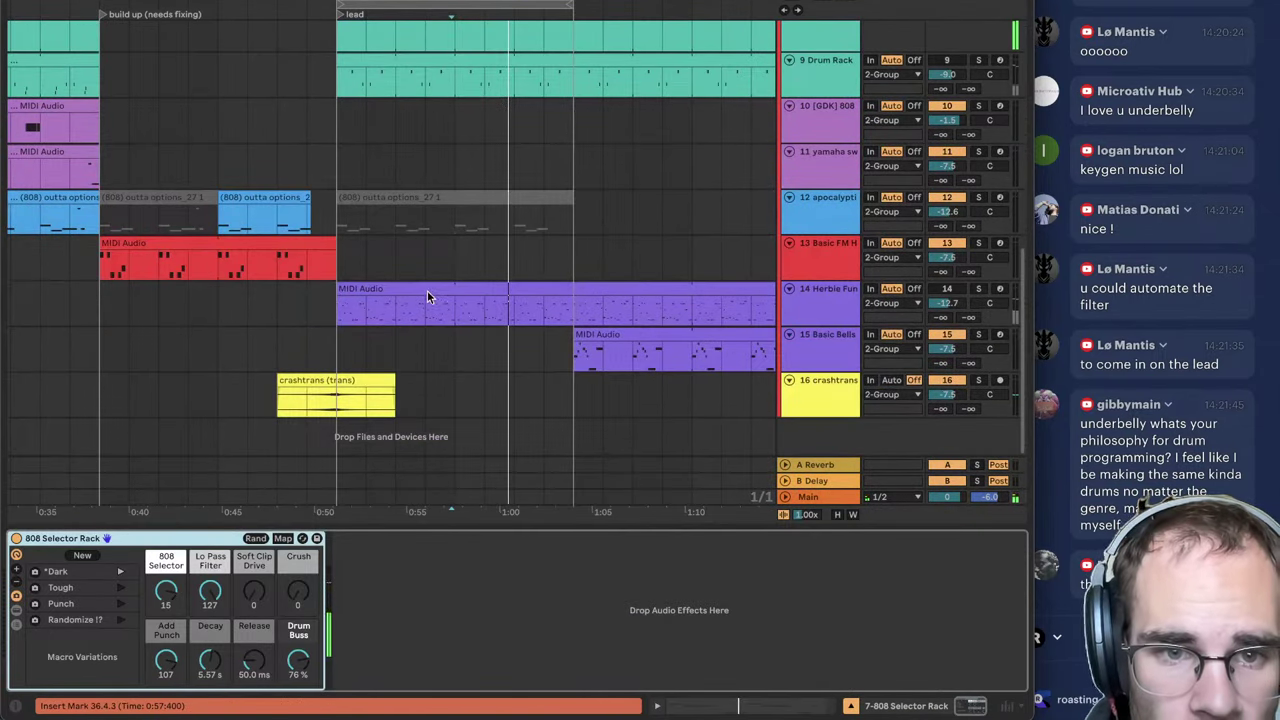
pyautogui.click(416, 290)
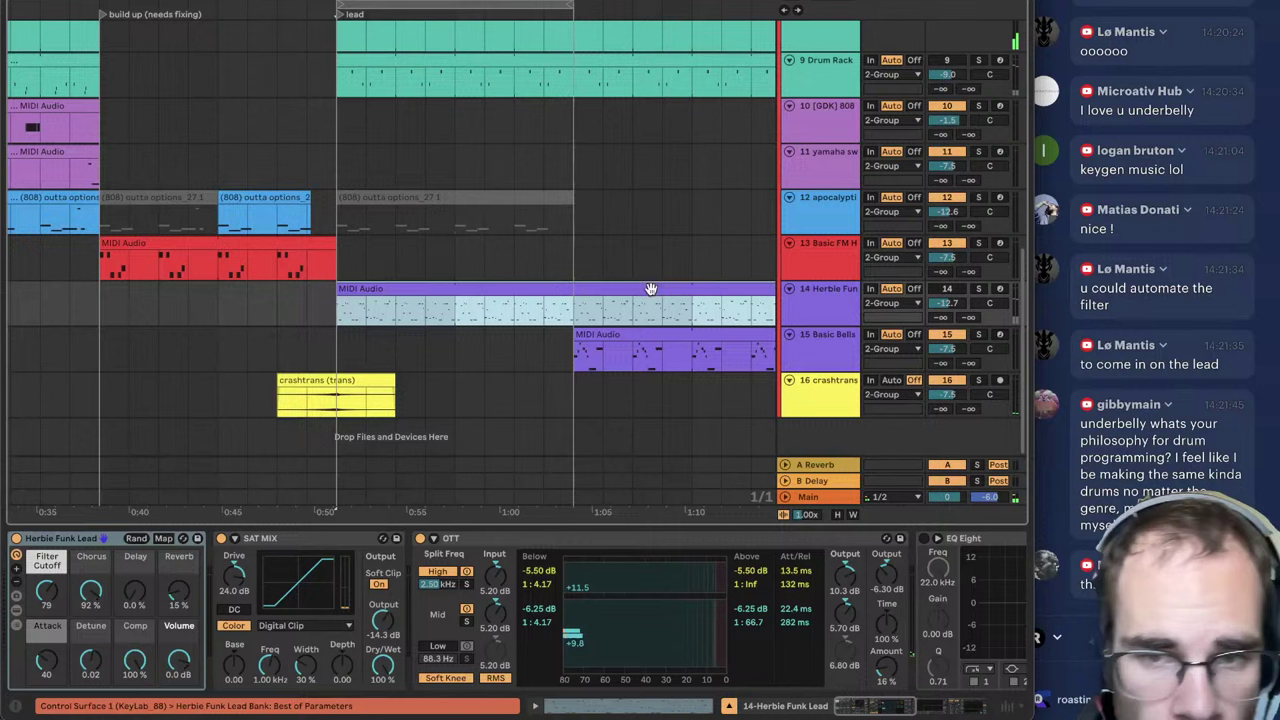
pyautogui.click(817, 303)
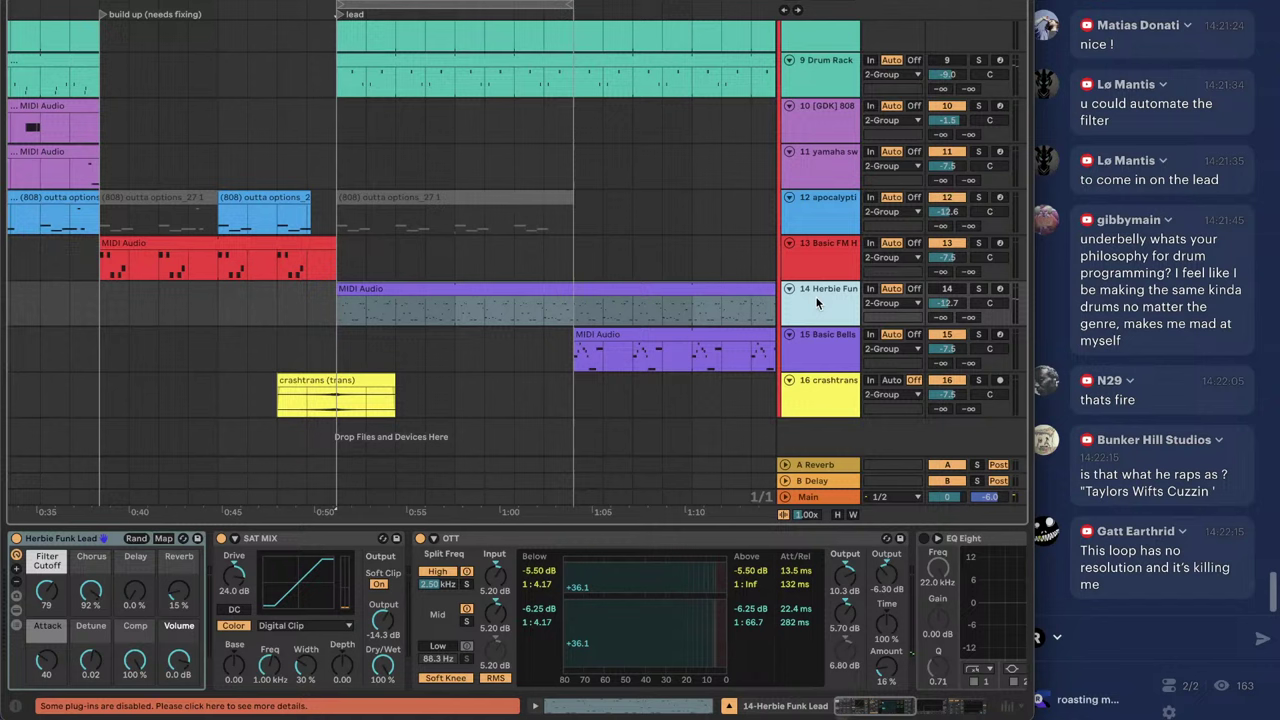
pyautogui.click(452, 303)
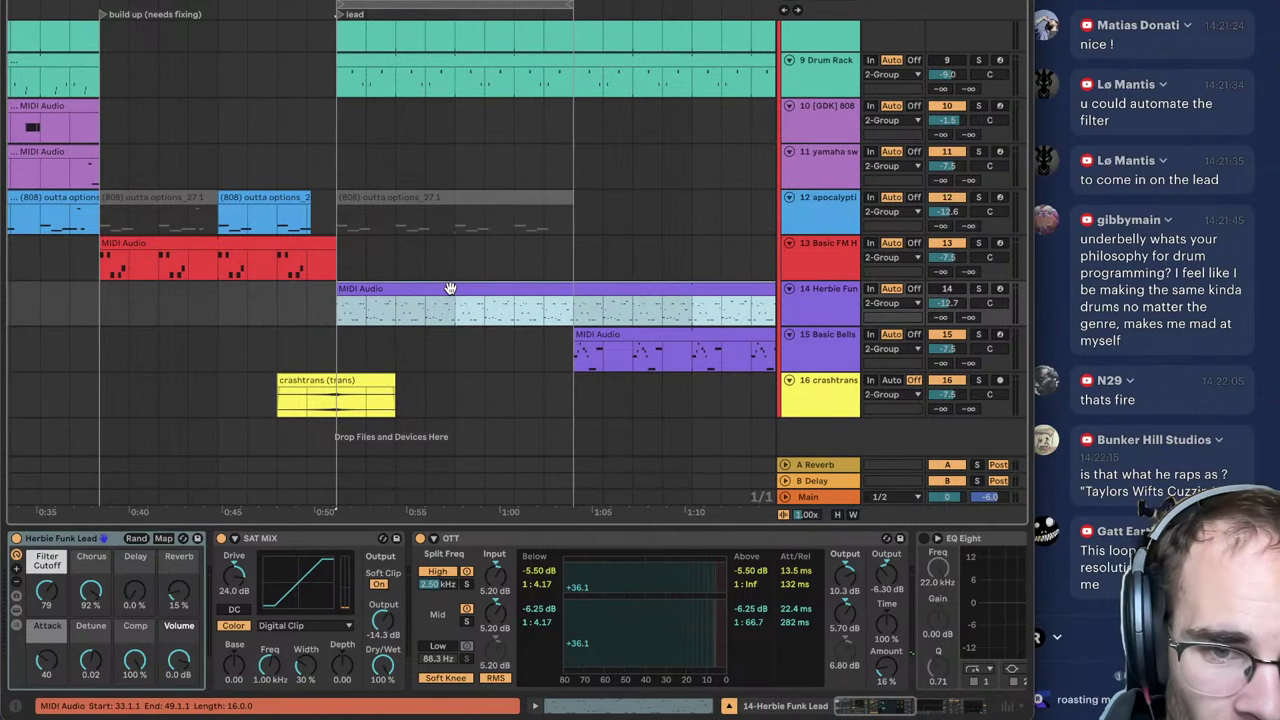
# Step: Play the section with track 14 Herbie Funk Lead soloed and record-armed, and fit all tracks to the arrangement height
pyautogui.click(839, 316)
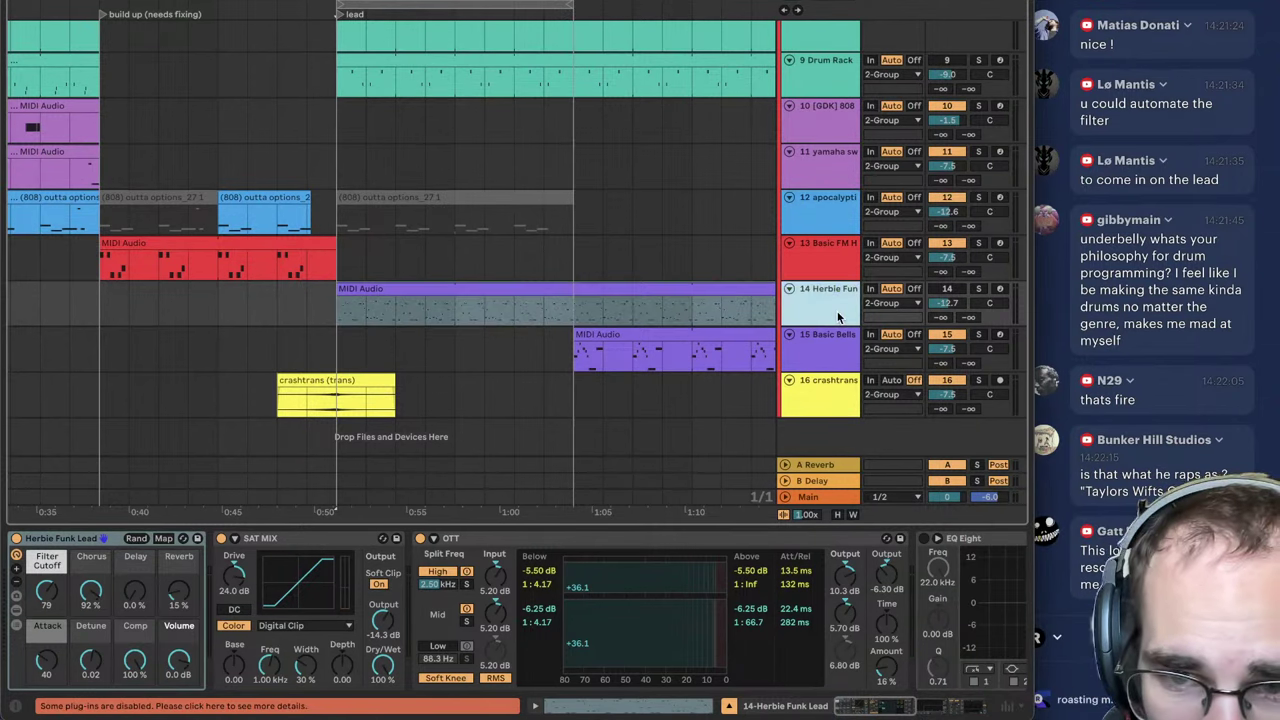
pyautogui.press('space')
pyautogui.press('s')
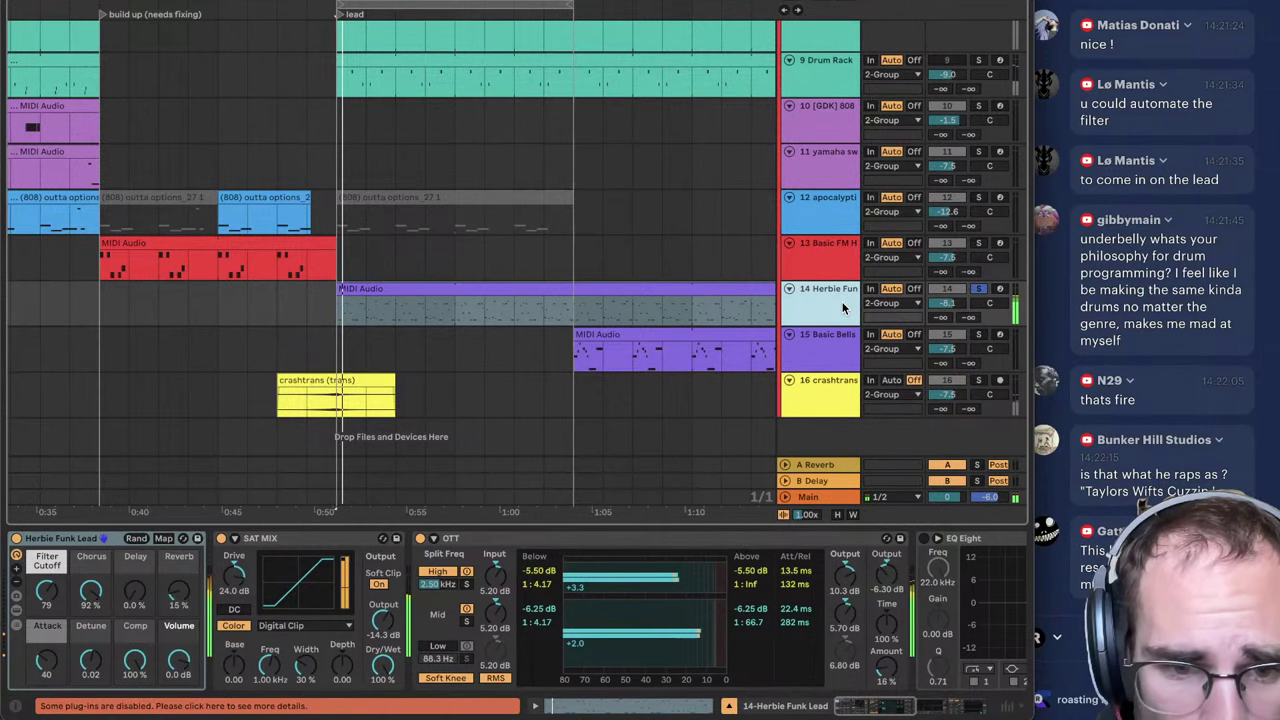
pyautogui.press('c')
pyautogui.press('h')
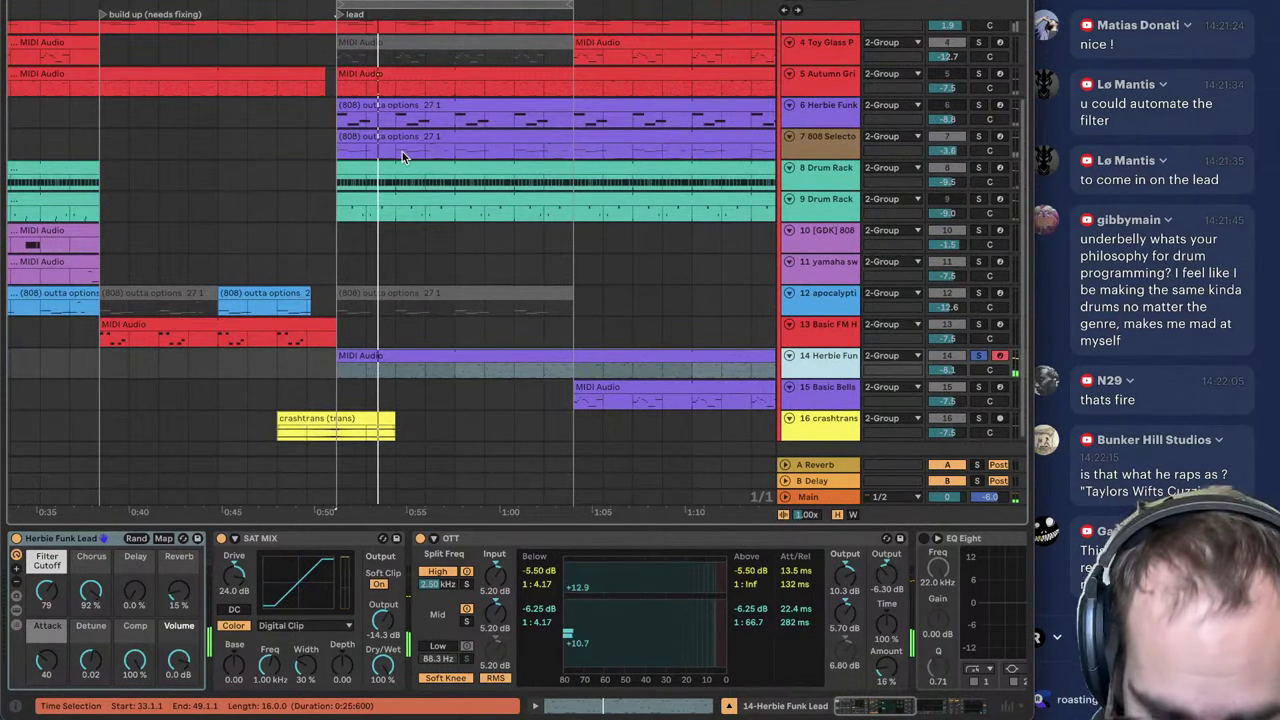
# Step: Insert Echo between SAT MIX and OTT with 12% reverb and 32% dry/wet, and switch off the Compressor
pyautogui.press('super+f')
pyautogui.press('super+f')
pyautogui.write('echo')
pyautogui.moveTo(230, 251); pyautogui.dragTo(440, 570)
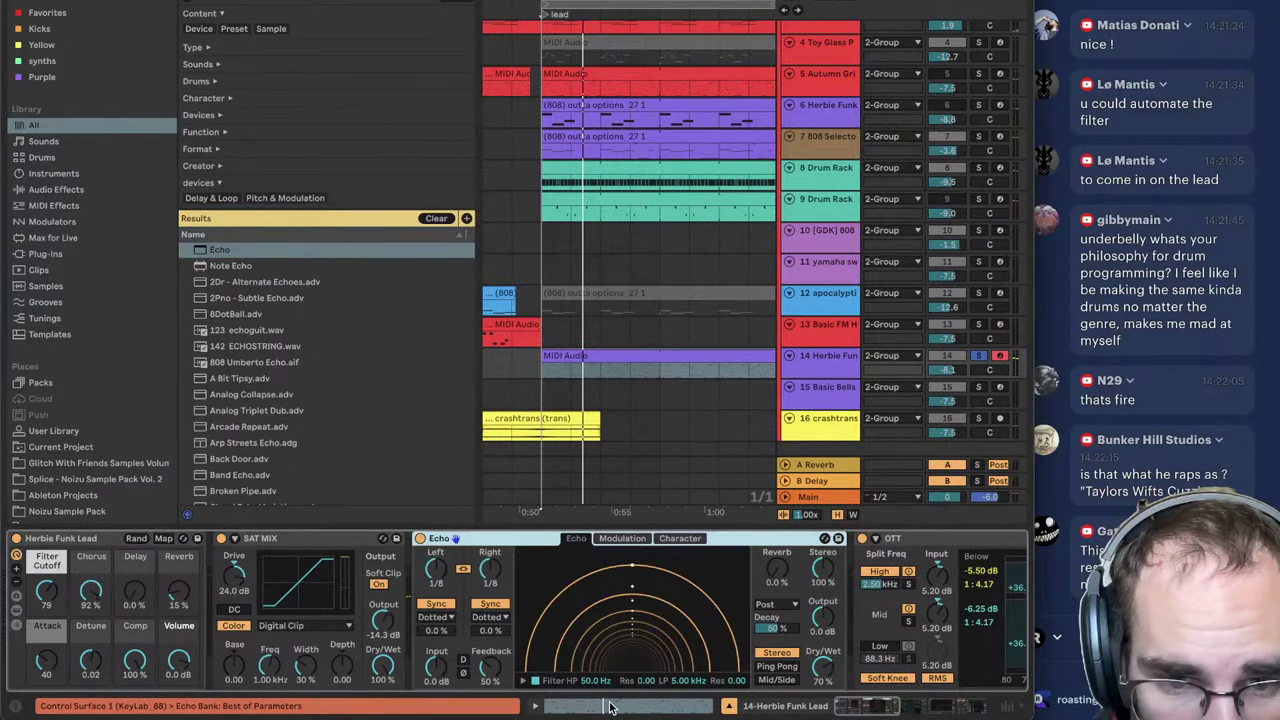
pyautogui.hscroll(10, 613, 620)
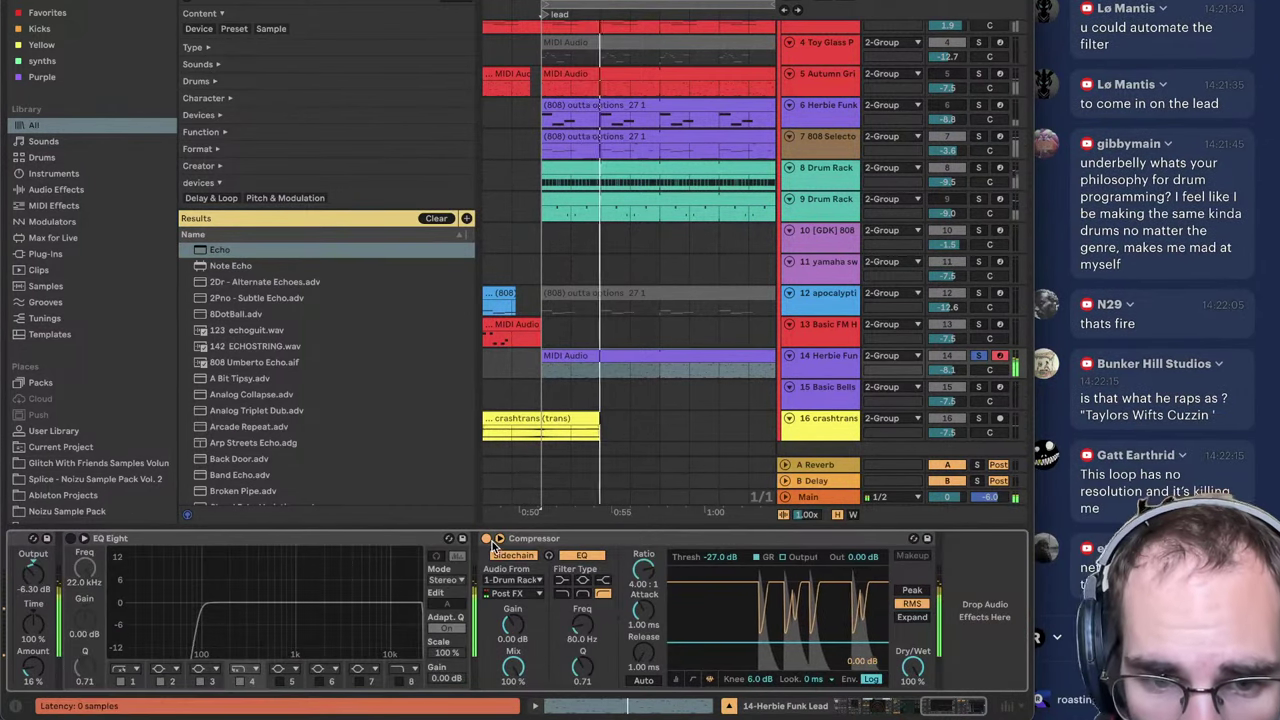
pyautogui.click(486, 539)
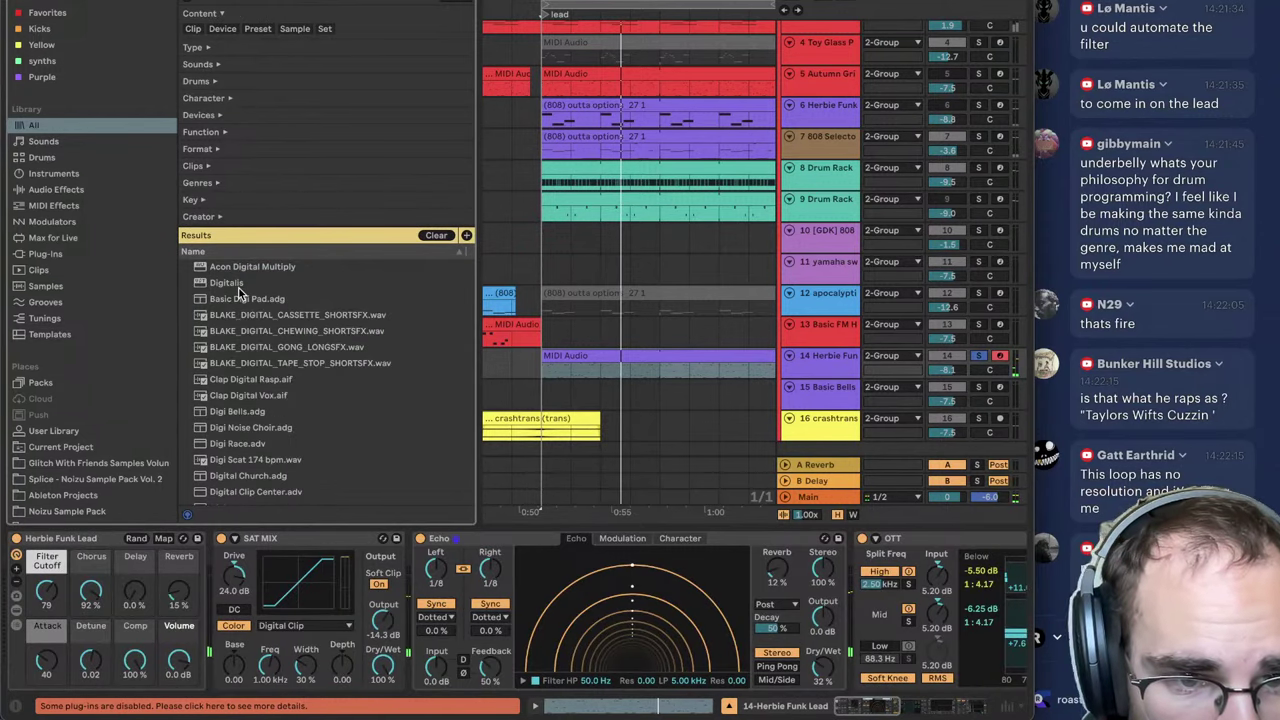
# Step: Insert Digitalis between SAT MIX and Echo on the lead and step through its presets, including YouTube2MP3
pyautogui.moveTo(240, 285); pyautogui.dragTo(413, 590)
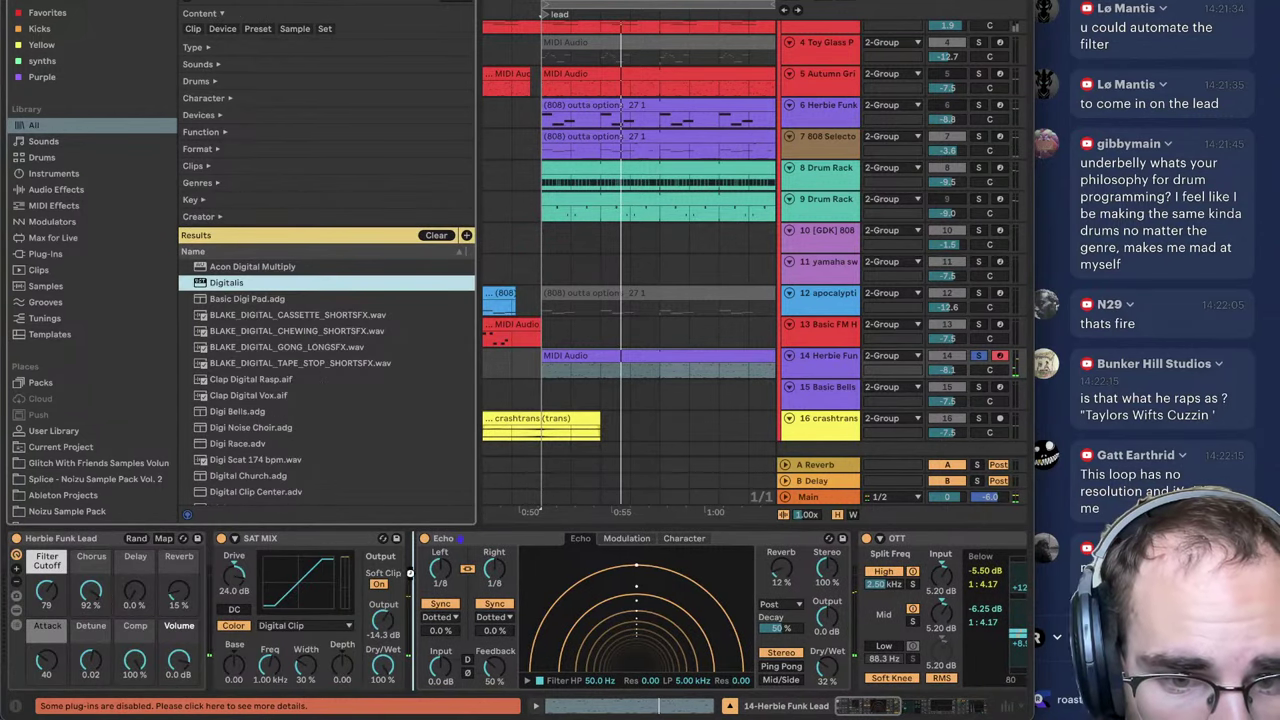
pyautogui.press('Return')
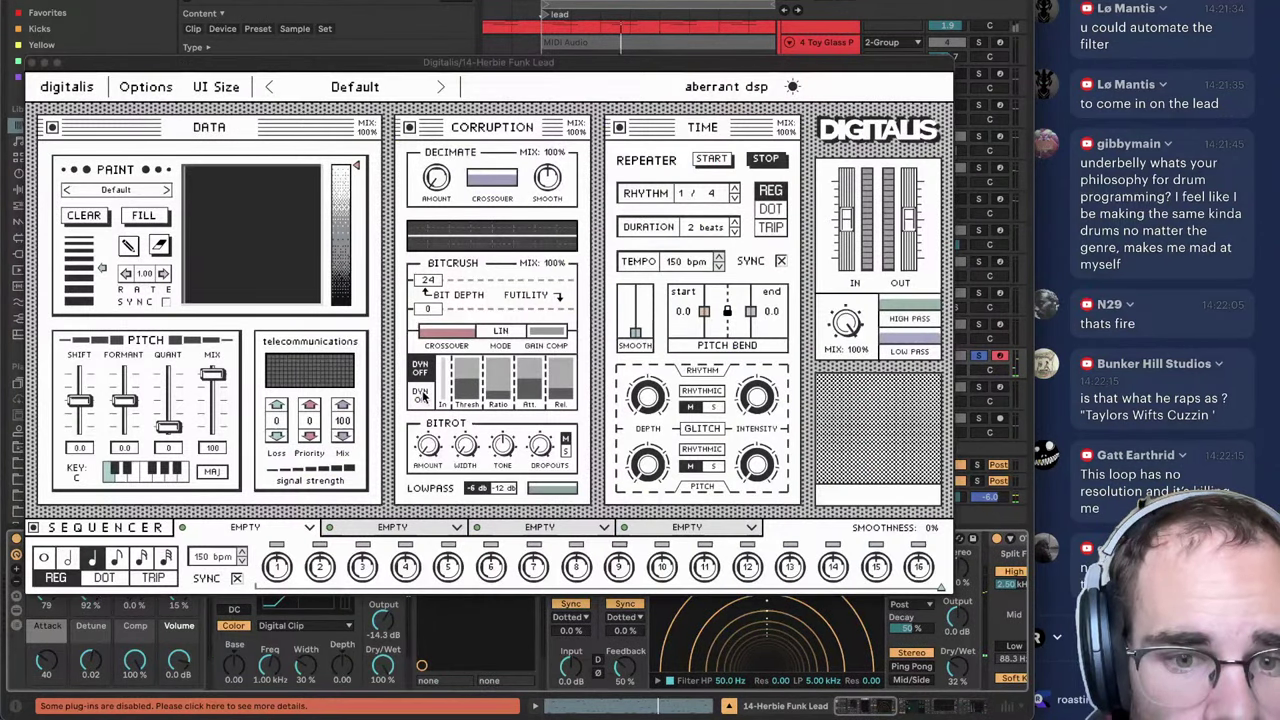
pyautogui.click(440, 87)
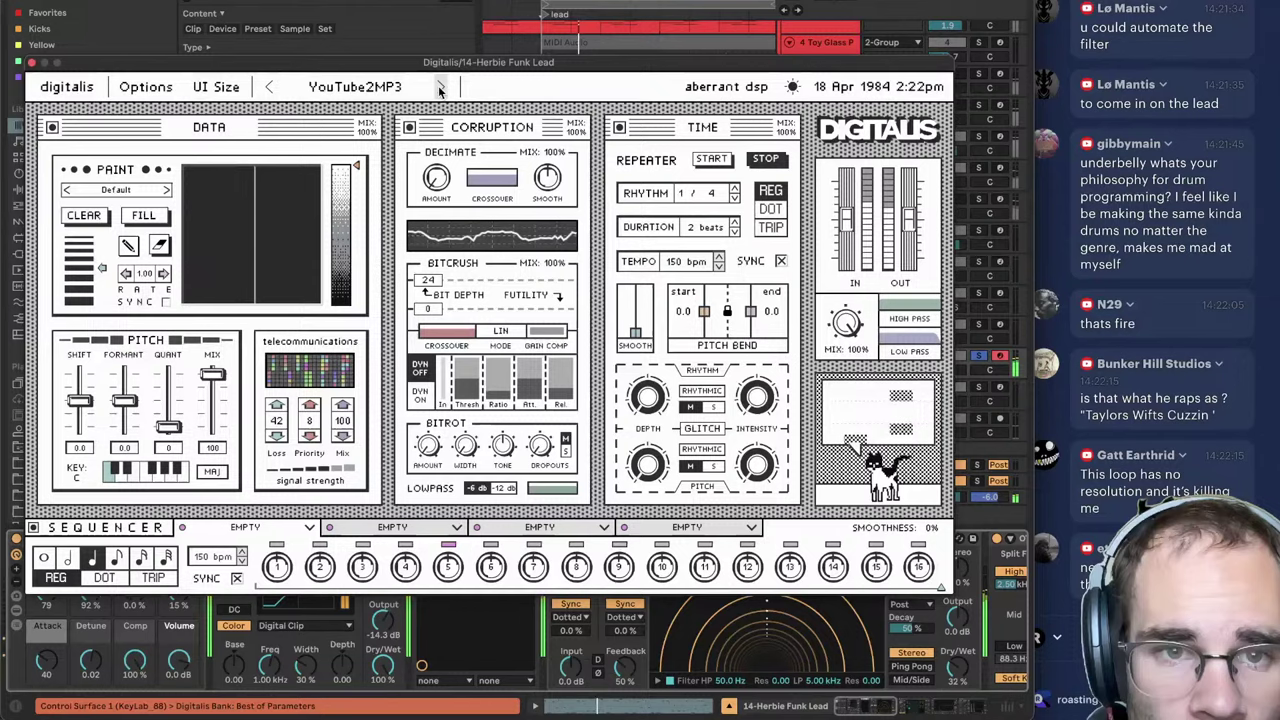
pyautogui.click(440, 88)
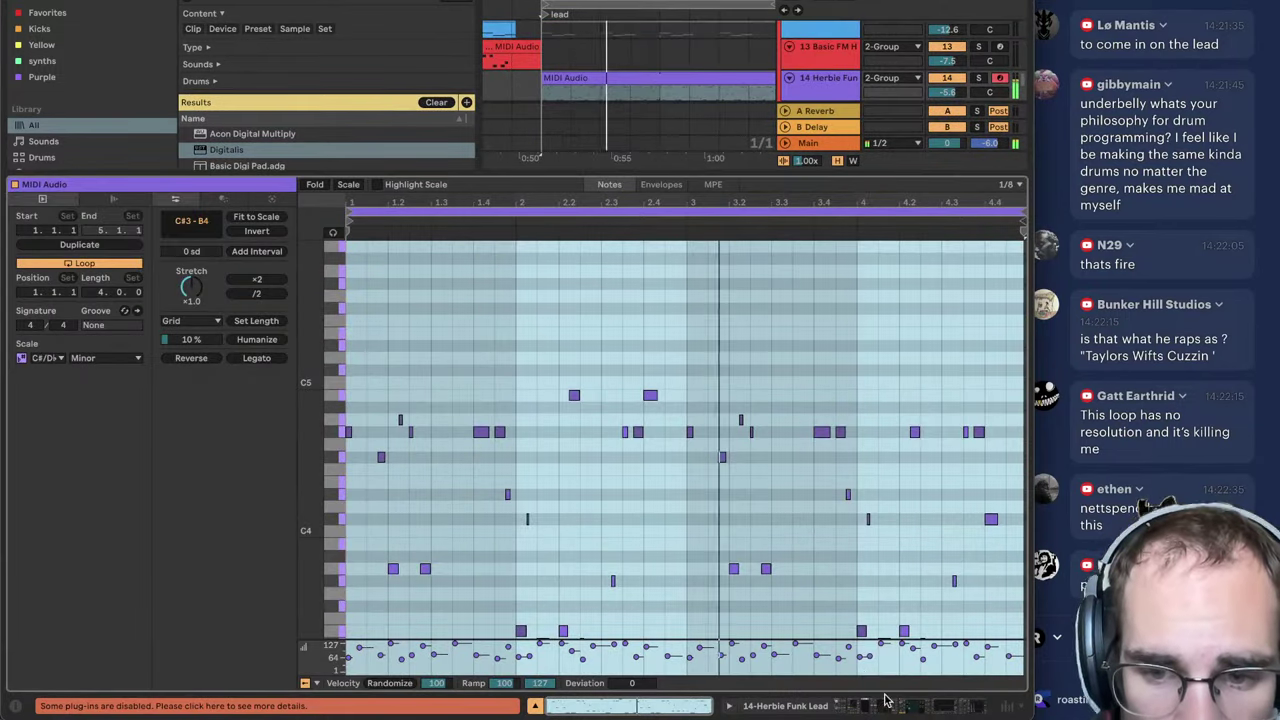
# Step: Set the Herbie Funk Lead's Attack to 0 and lower its Filter Cutoff to about 54
pyautogui.click(885, 700)
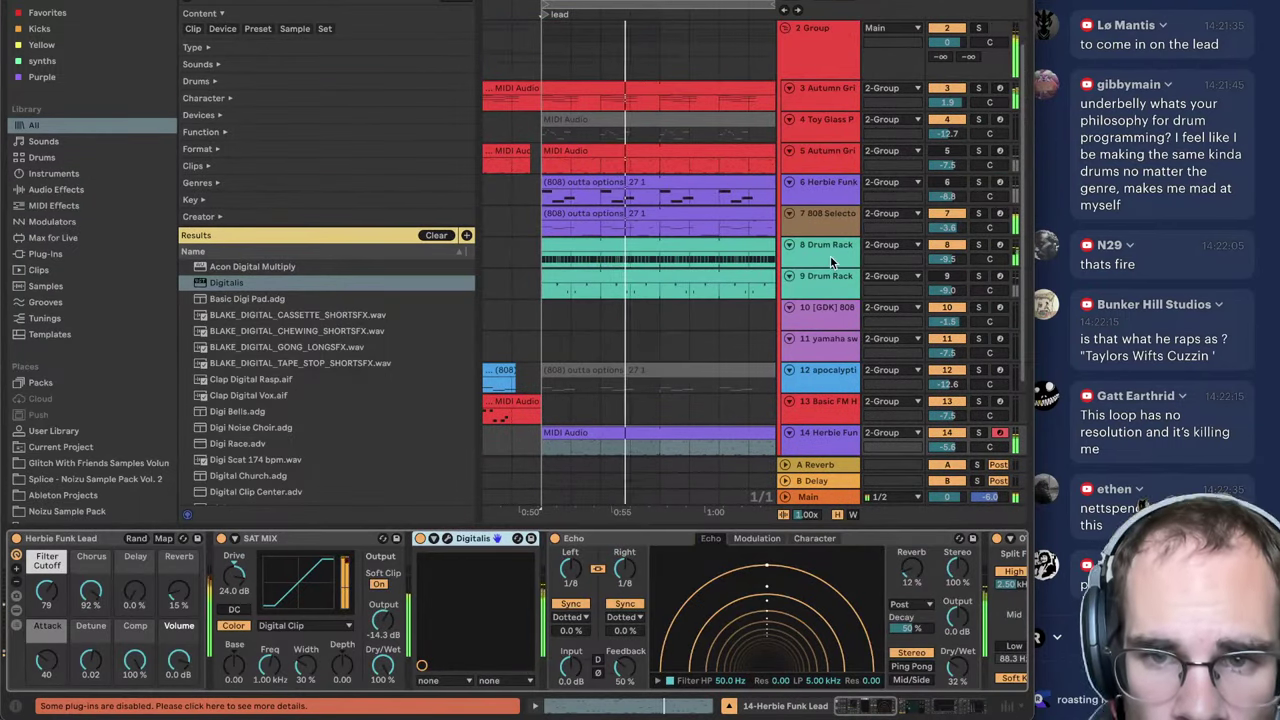
pyautogui.scroll(-1, 838, 367)
pyautogui.click(838, 395)
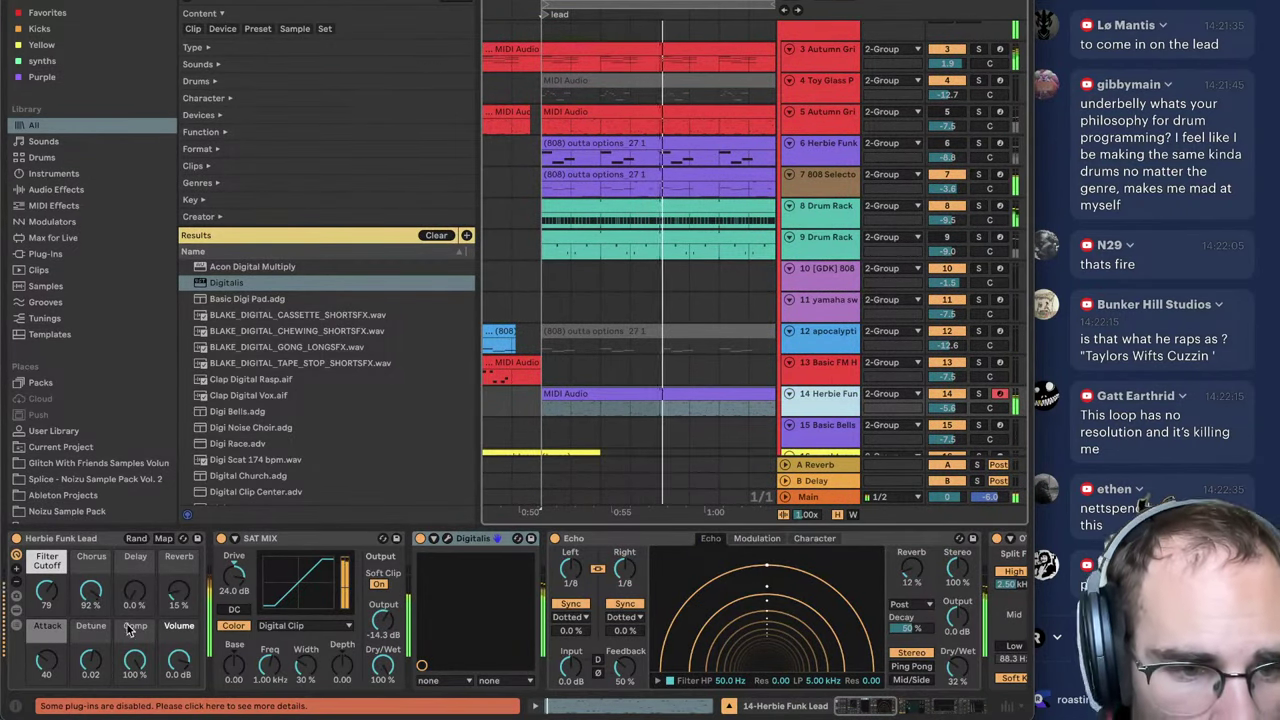
pyautogui.moveTo(35, 598); pyautogui.dragTo(35, 622)
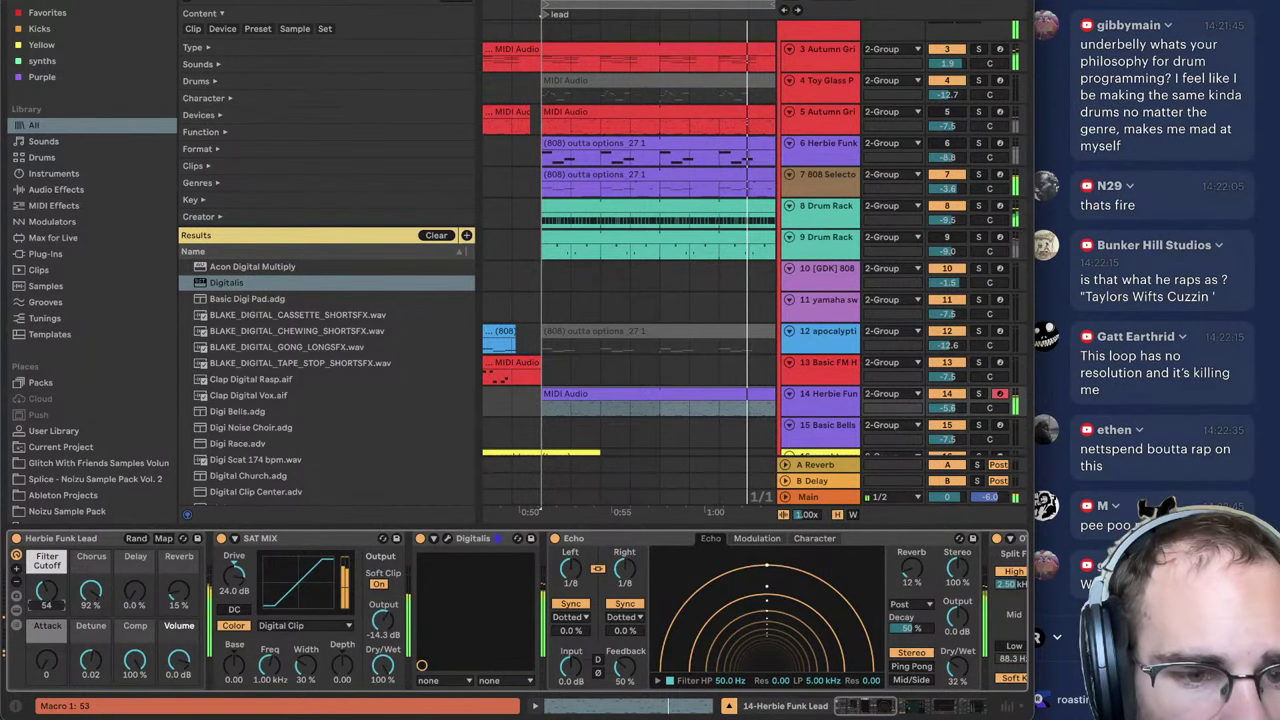
# Step: Transpose all notes in the Herbie Funk Lead clip up one octave and return to the track's devices
pyautogui.hotkey('shift', 'Tab')
pyautogui.press('super+a')
pyautogui.hotkey('shift', 'Up')
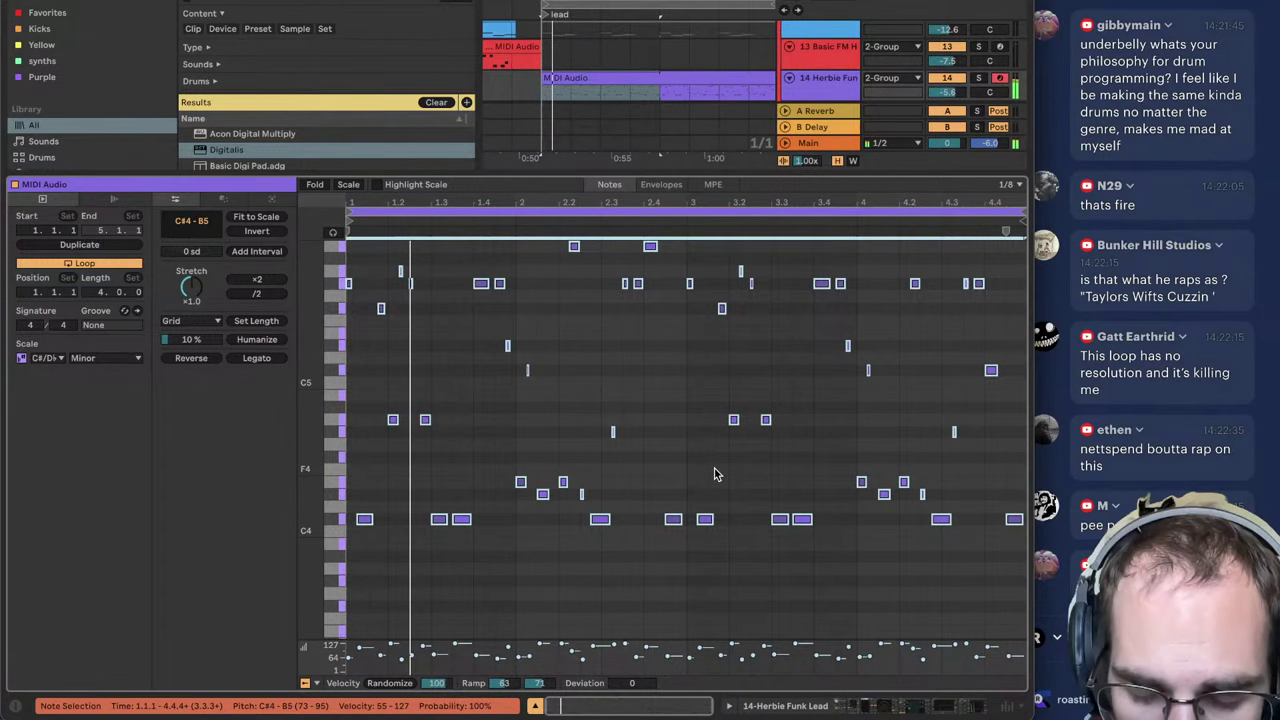
pyautogui.hotkey('shift', 'Tab')
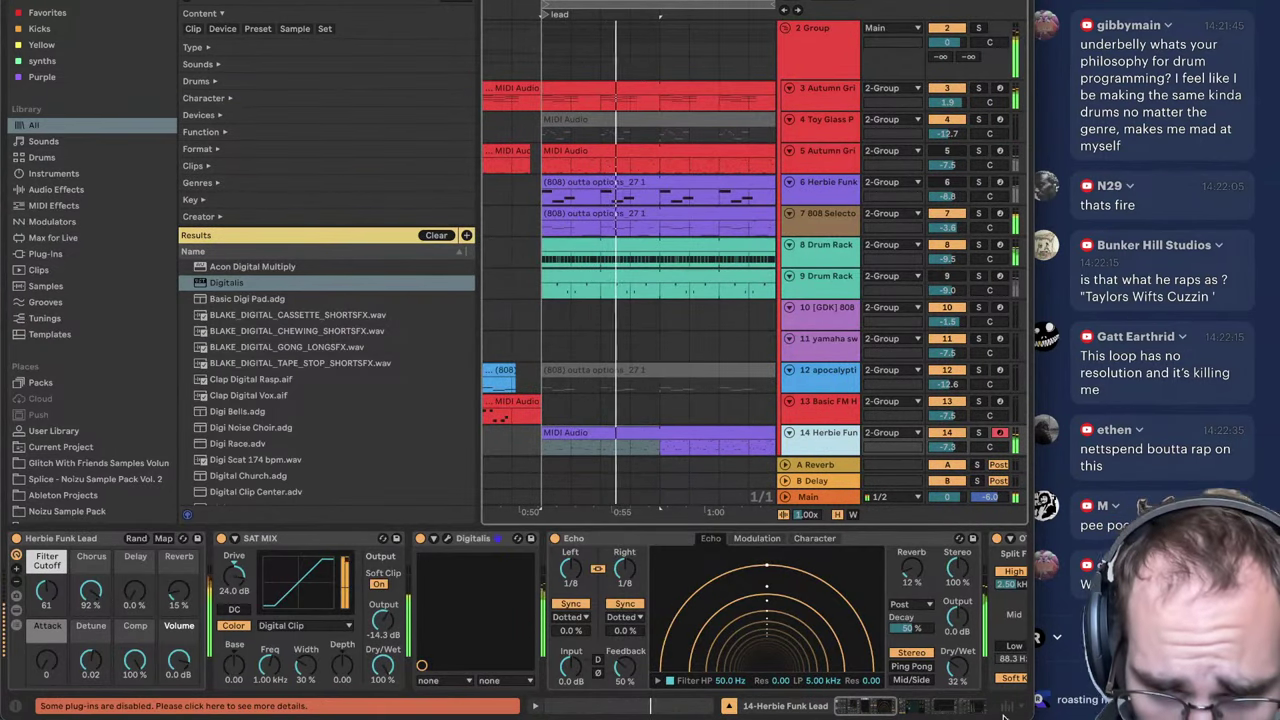
# Step: Hide the device view and browser, solo track 15 Basic Bells and raise its volume to 2.5 dB
pyautogui.click(731, 707)
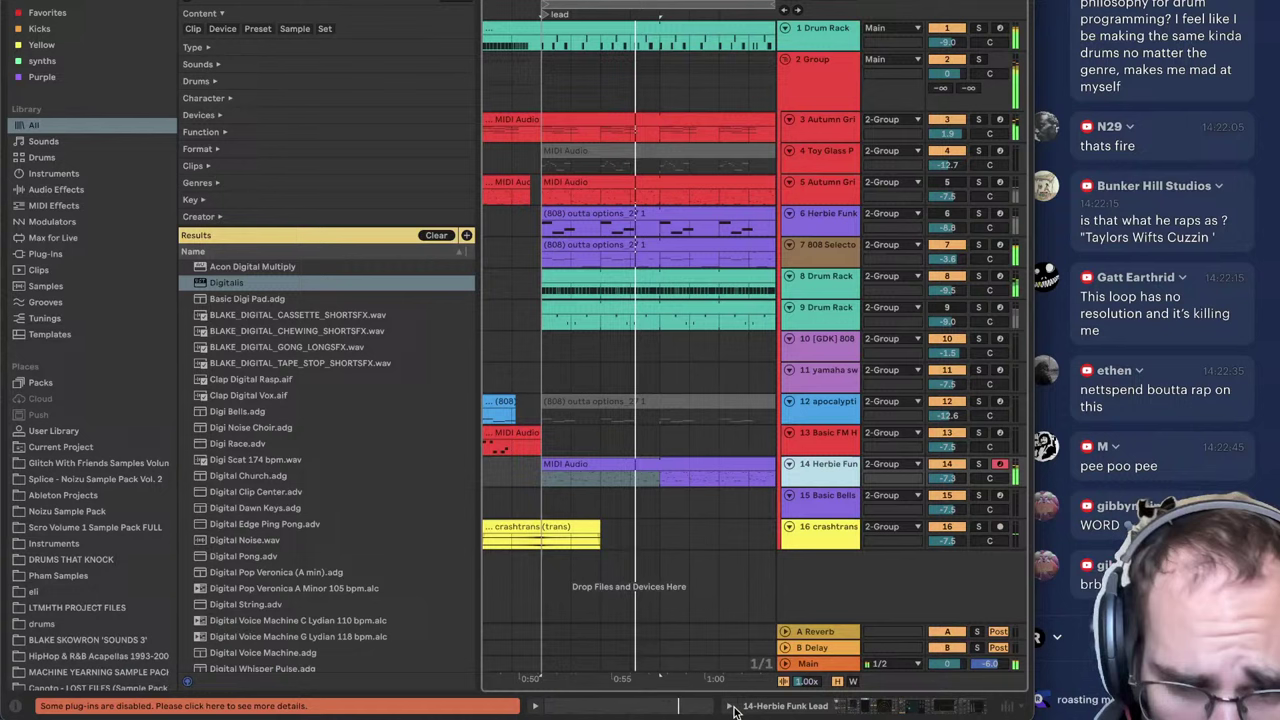
pyautogui.click(18, 2)
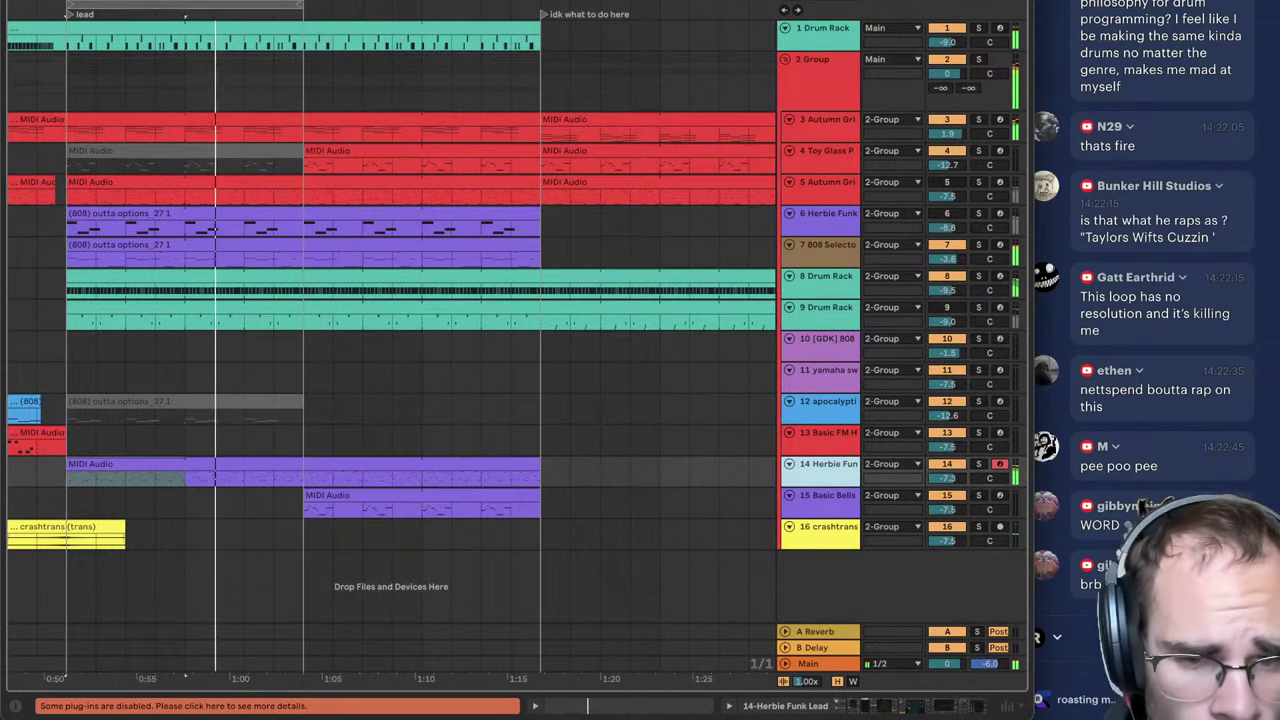
pyautogui.click(266, 474)
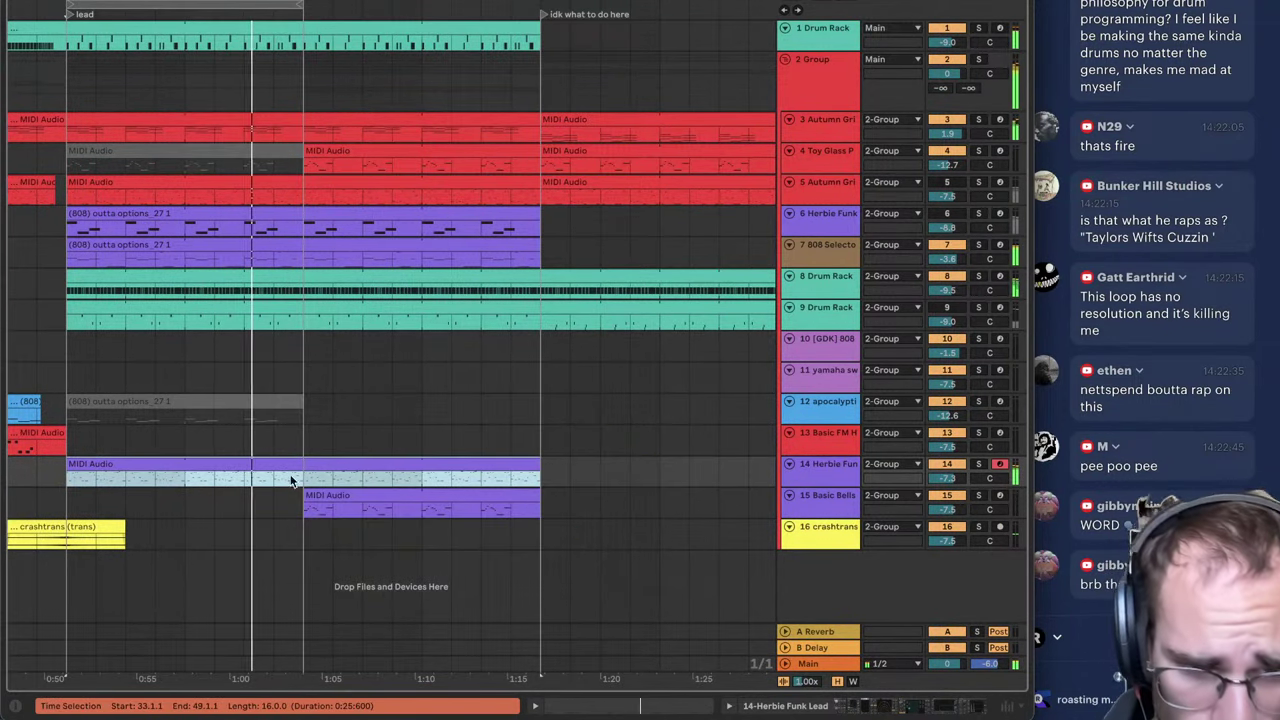
pyautogui.click(322, 492)
pyautogui.click(980, 497)
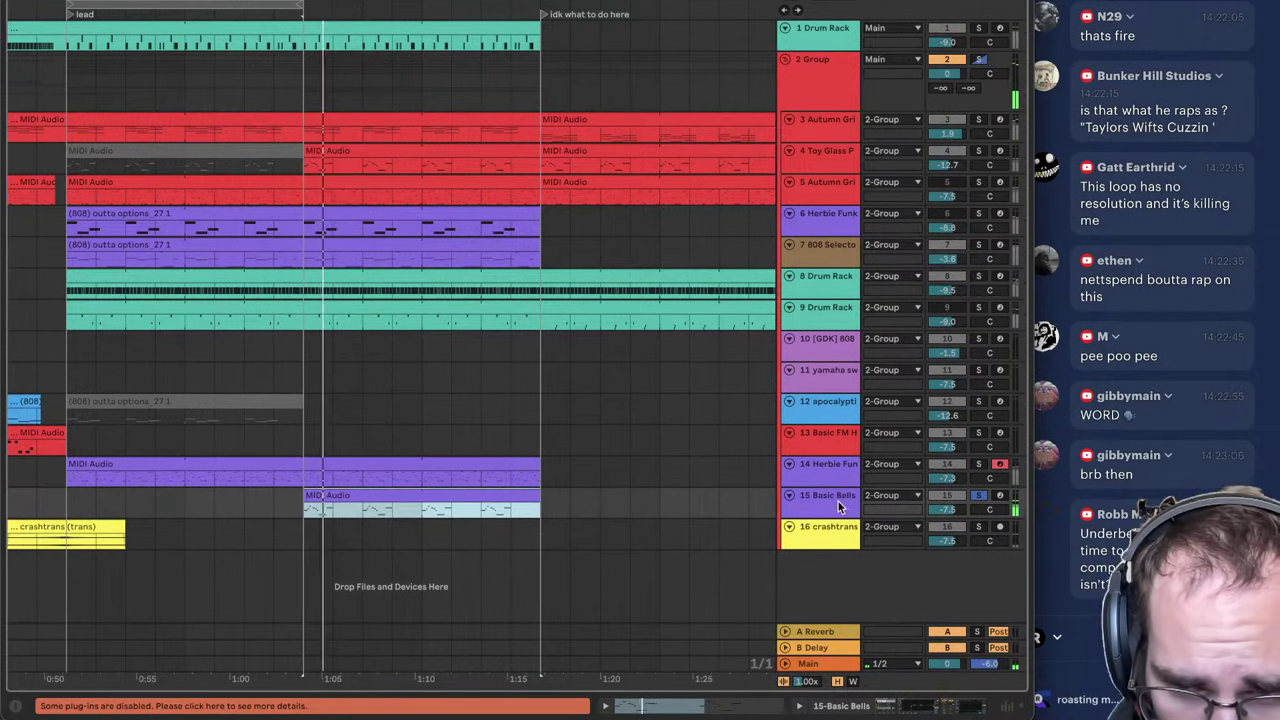
pyautogui.click(979, 496)
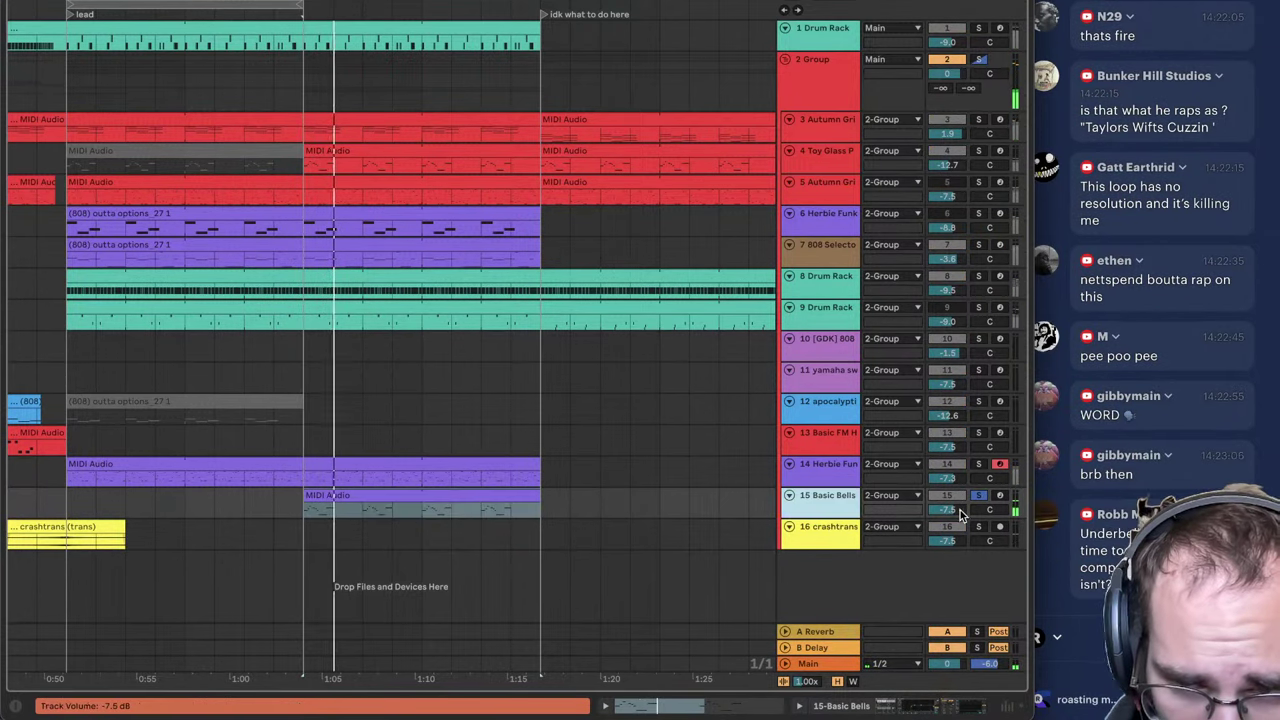
# Step: Return to the Herbie Funk Lead's devices and lower its Filter Cutoff to 19
pyautogui.click(981, 466)
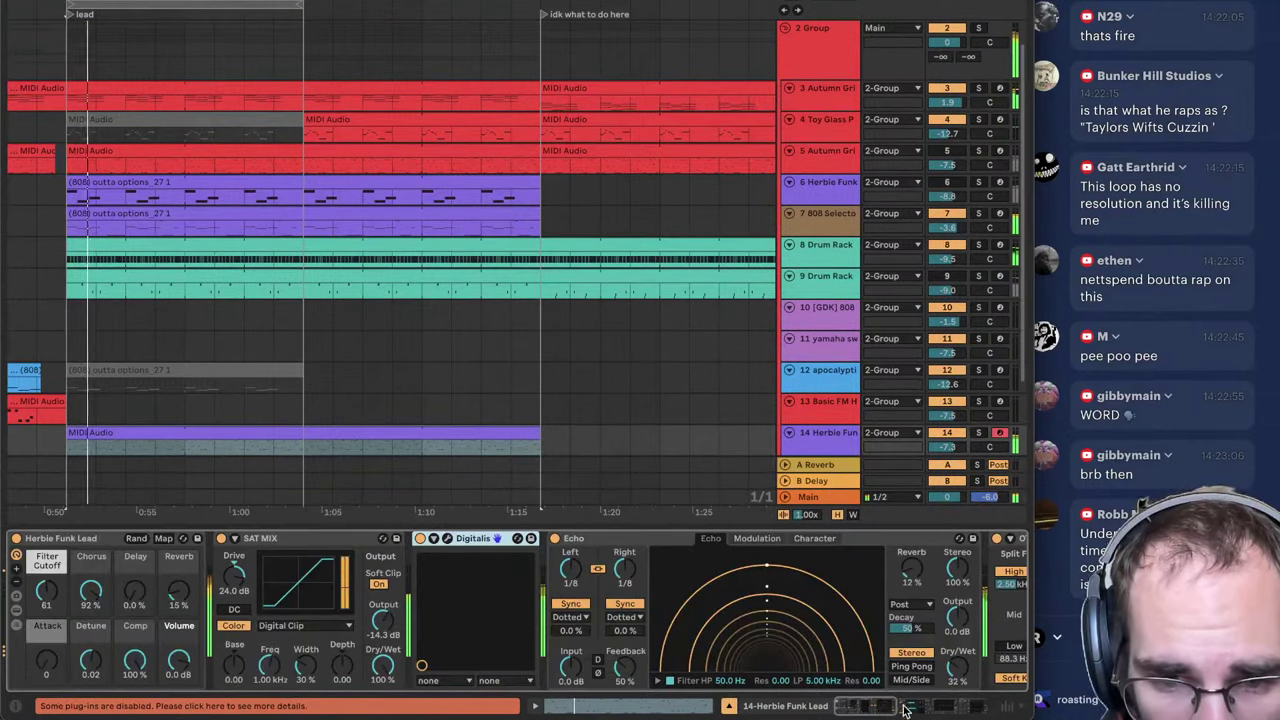
pyautogui.moveTo(47, 590)
pyautogui.mouseDown()
pyautogui.moveTo(47, 620)
pyautogui.moveTo(47, 590)
pyautogui.mouseUp()
pyautogui.moveTo(46, 634); pyautogui.dragTo(52, 597)
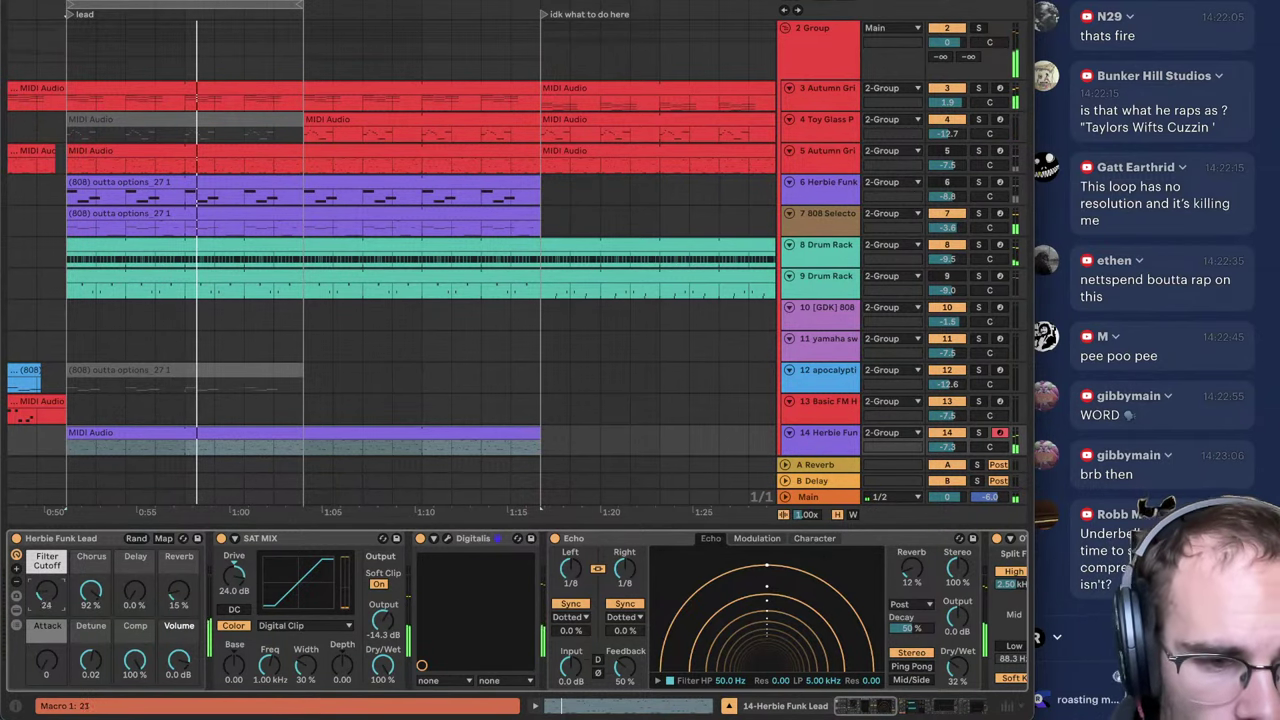
# Step: Add an LFO at the end of the lead's chain, map it to Filter Cutoff and set its tempo-synced rate to 2
pyautogui.hotkey('ctrl', 'alt', 'b')
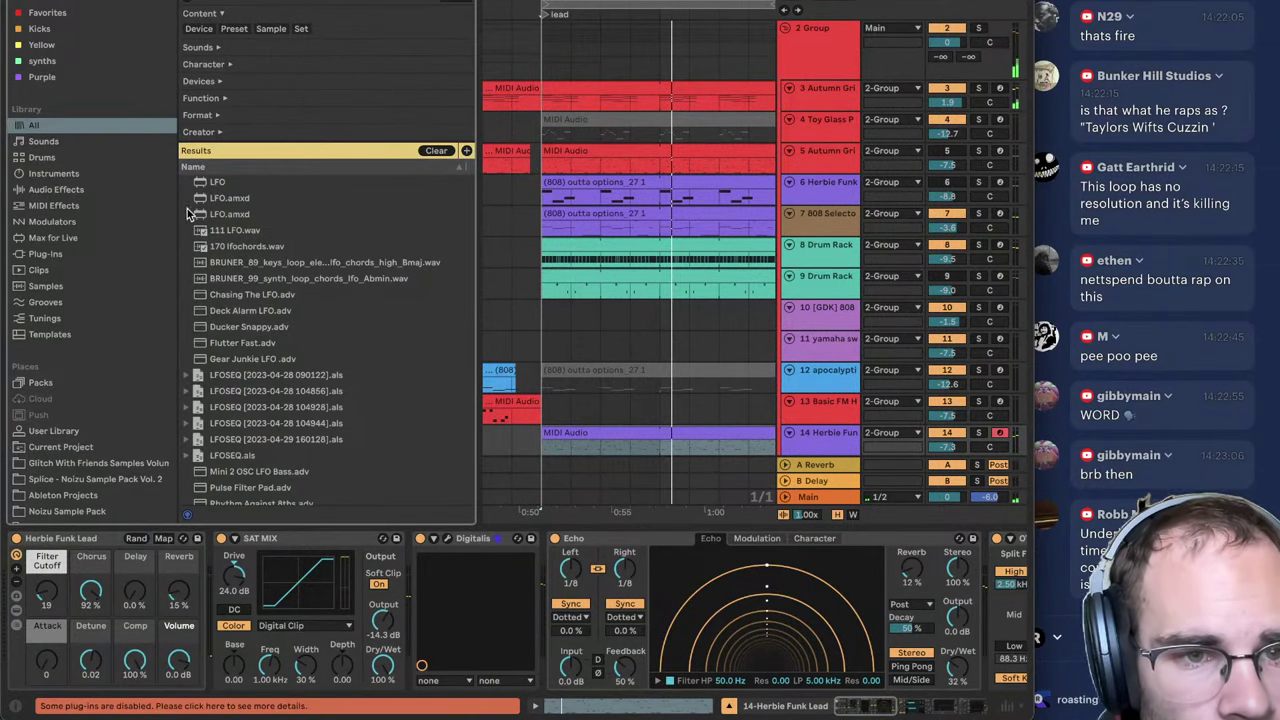
pyautogui.click(207, 197)
pyautogui.doubleClick(217, 180)
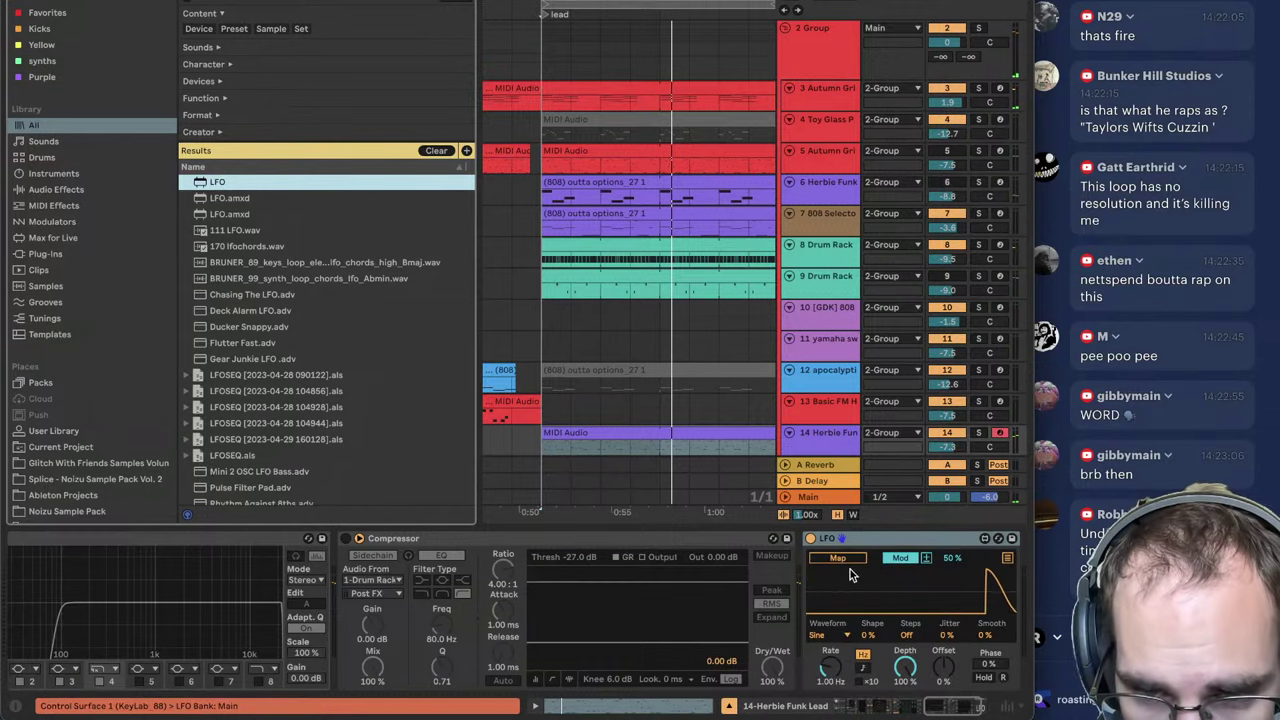
pyautogui.click(849, 560)
pyautogui.hscroll(-15, 600, 620)
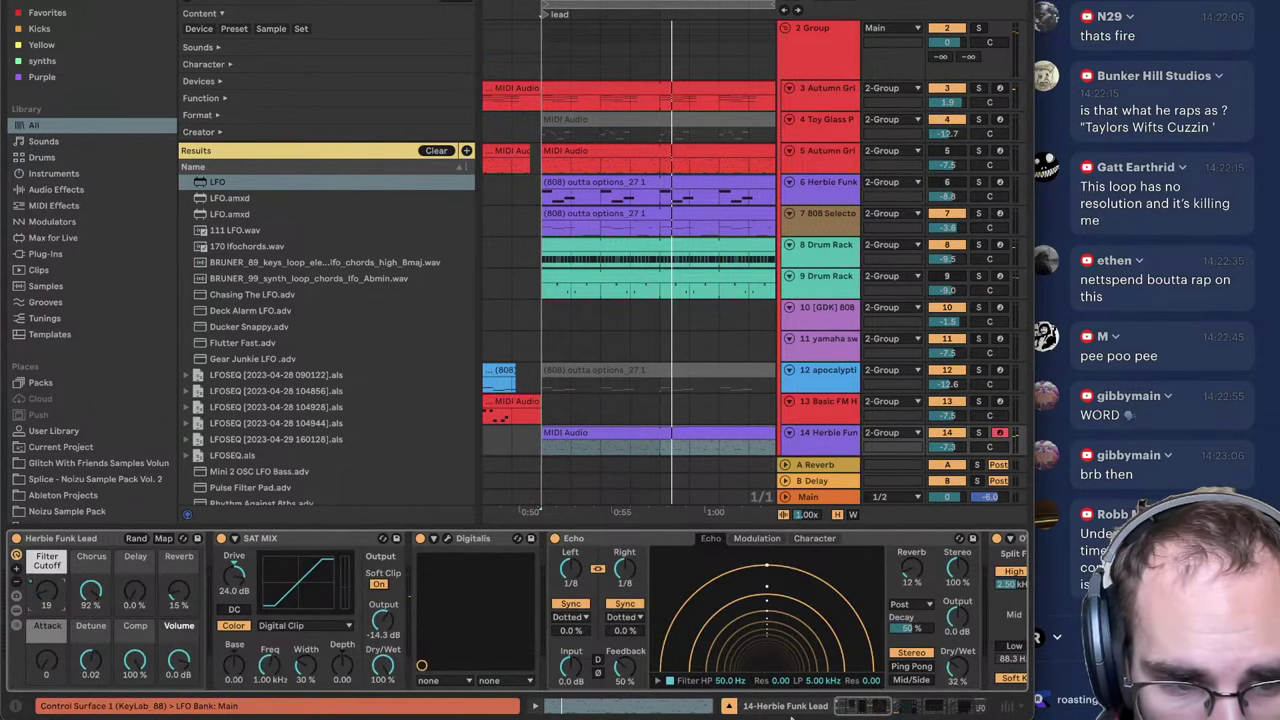
pyautogui.click(918, 710)
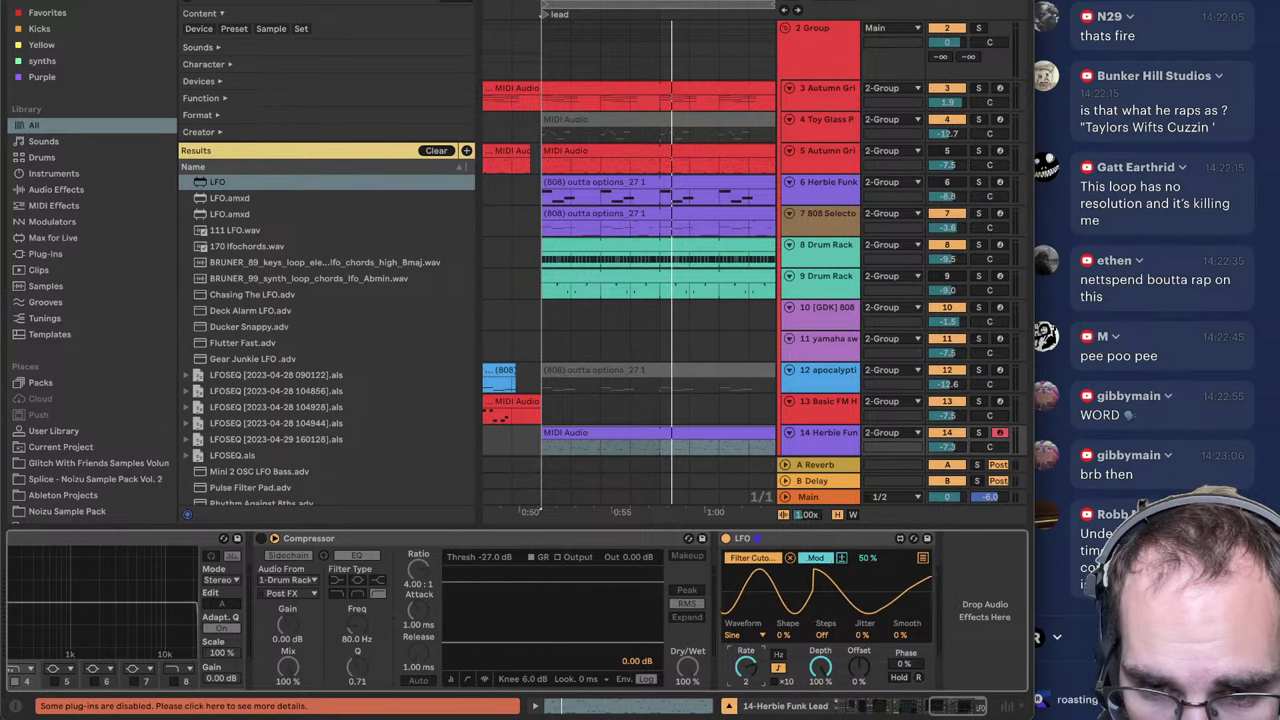
# Step: Delete EQ Eight and the Compressor from the lead's chain and set the LFO rate to 4
pyautogui.click(563, 713)
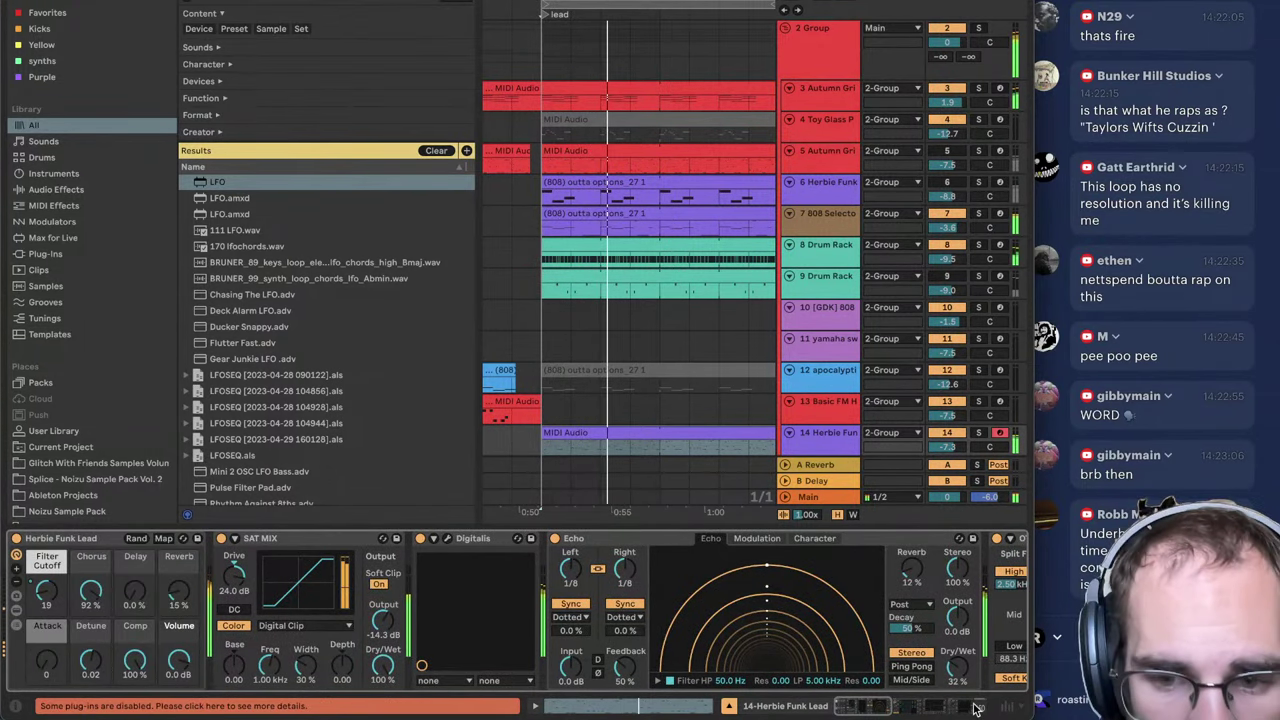
pyautogui.click(872, 710)
pyautogui.click(943, 710)
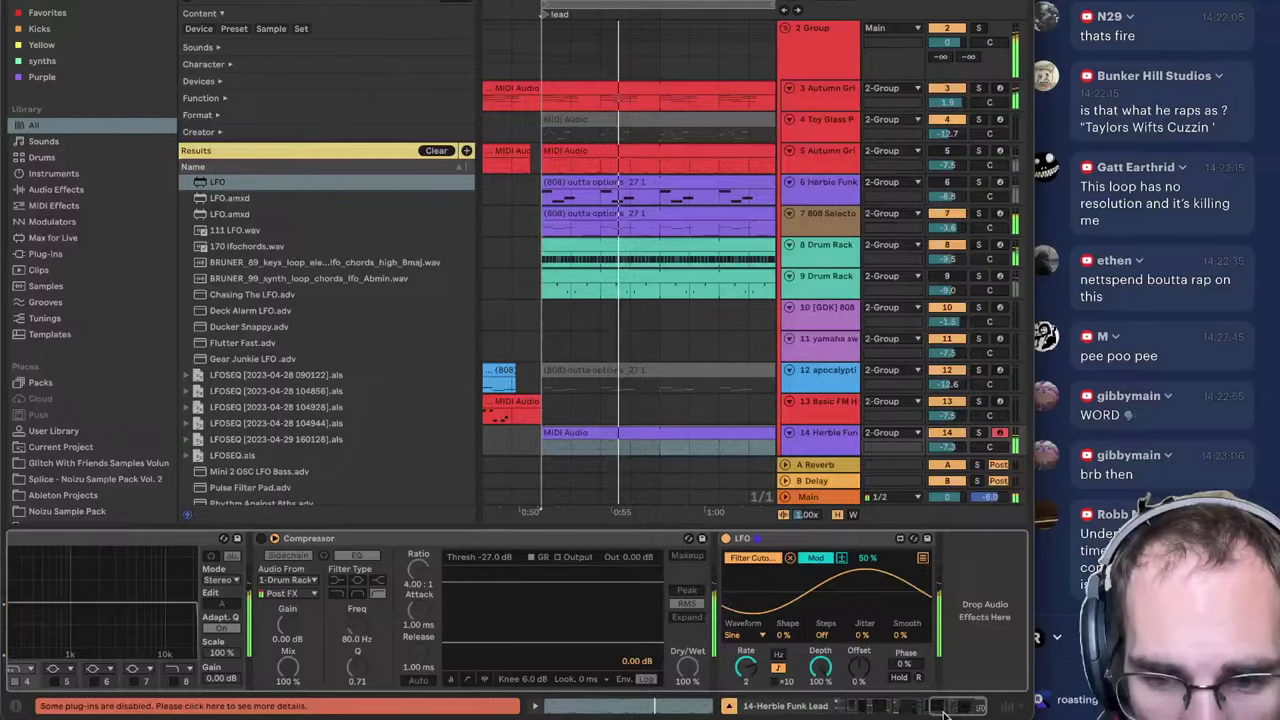
pyautogui.click(906, 709)
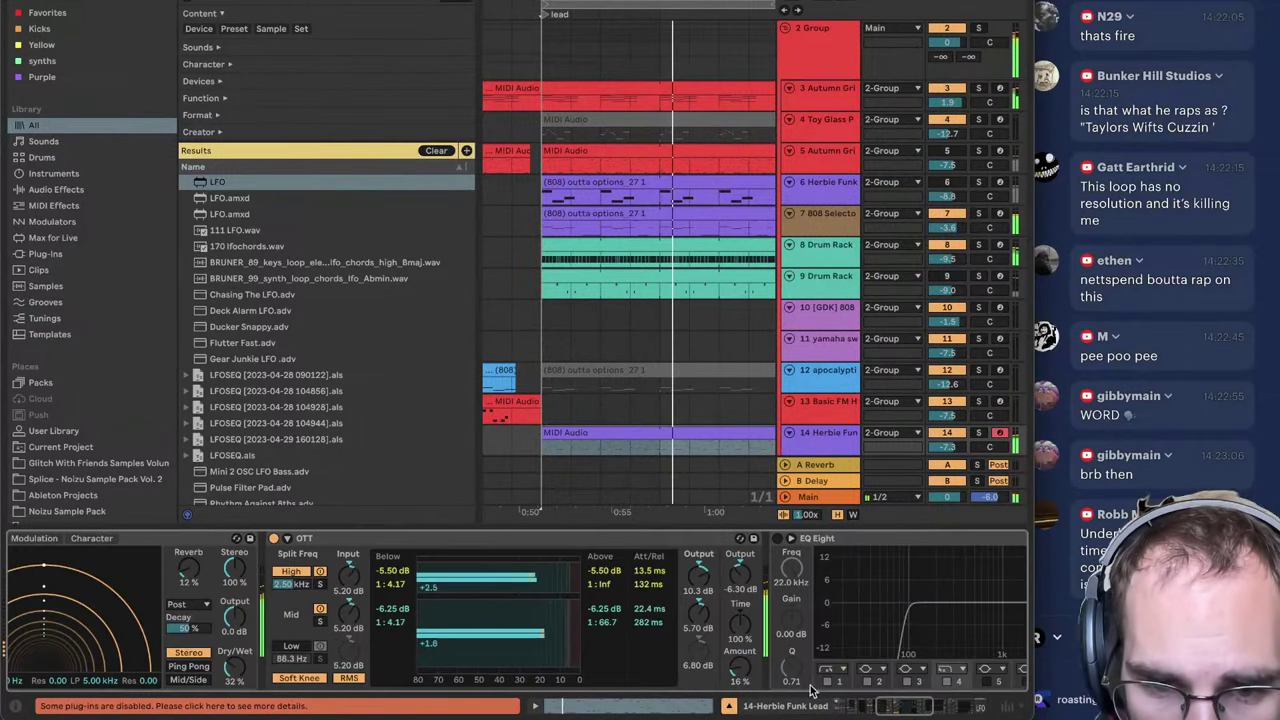
pyautogui.click(847, 539)
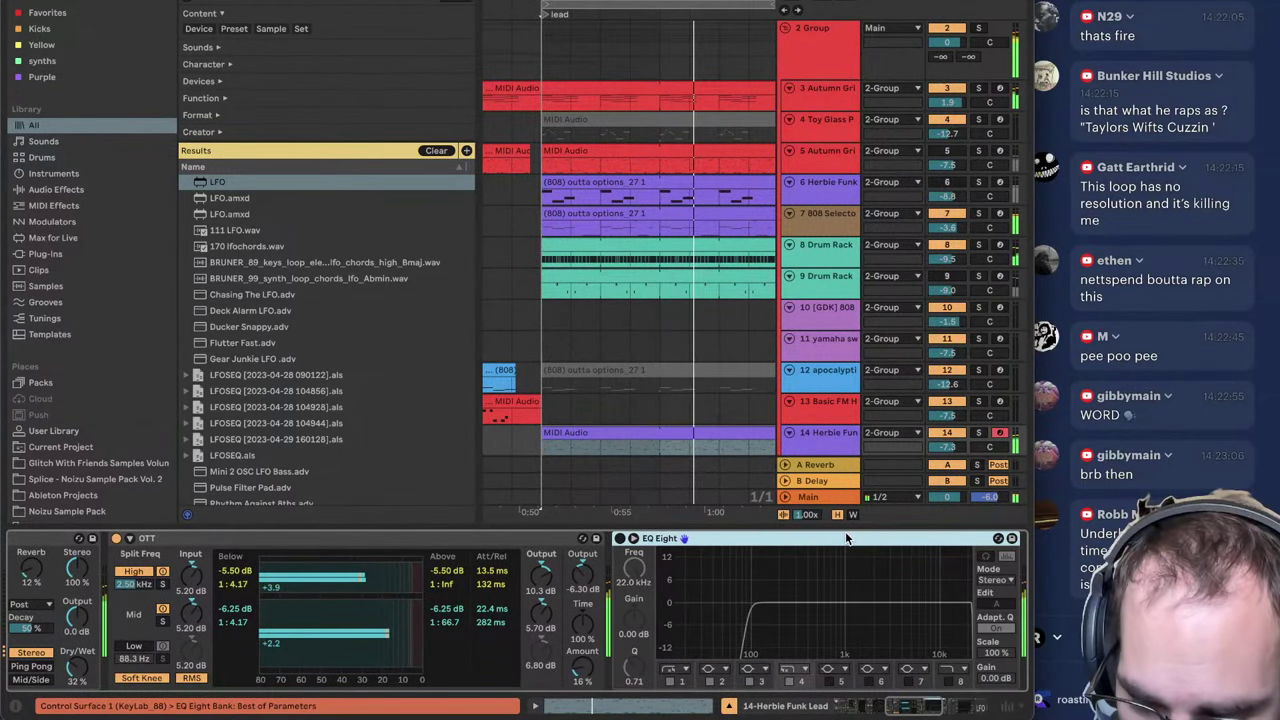
pyautogui.press('Delete')
pyautogui.scroll(-3, 812, 345)
pyautogui.press('alt+super+b')
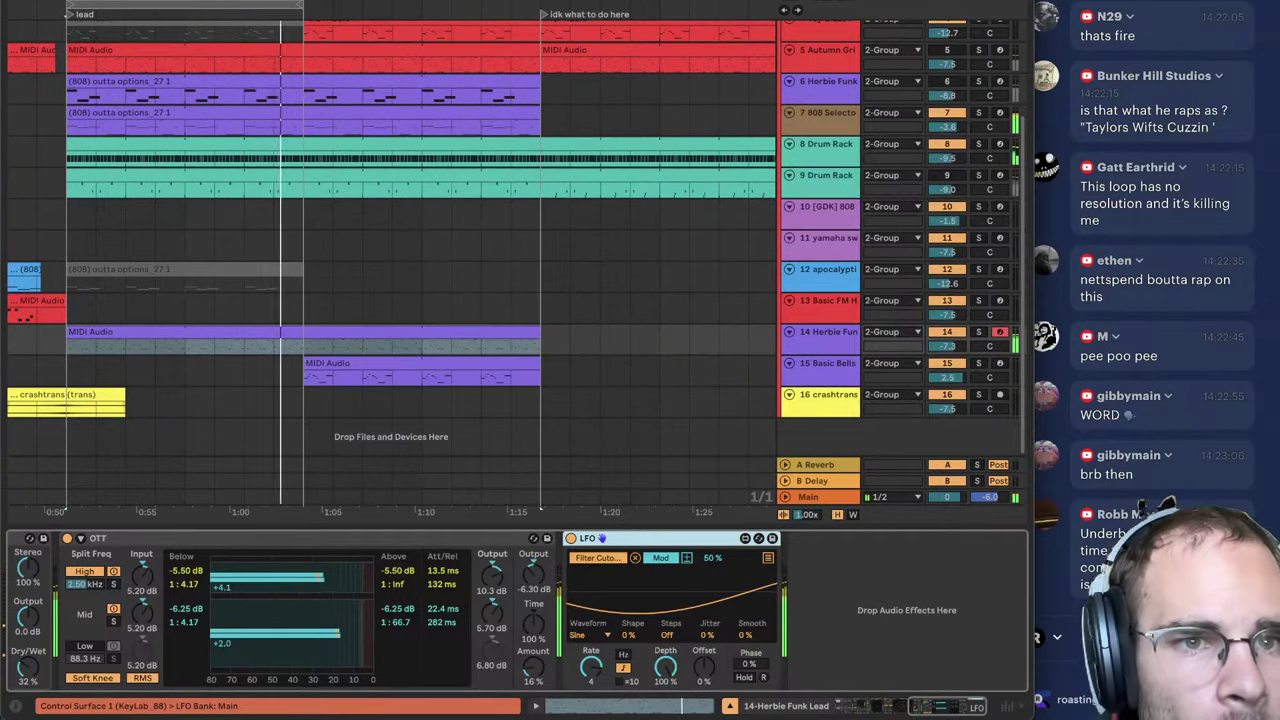
# Step: Solo track 5 Autumn Grifter in the lead section and set its volume to -6.5 dB
pyautogui.hscroll(-5, 494, 138)
pyautogui.scroll(3, 494, 138)
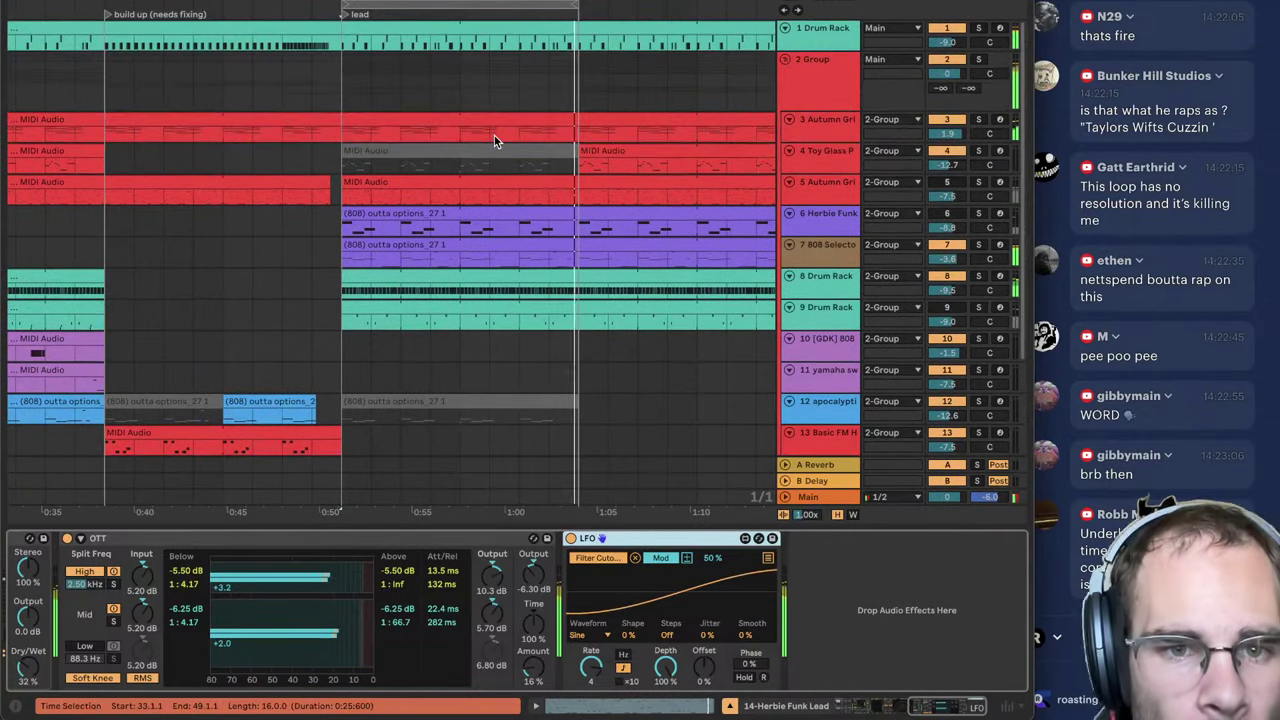
pyautogui.click(751, 194)
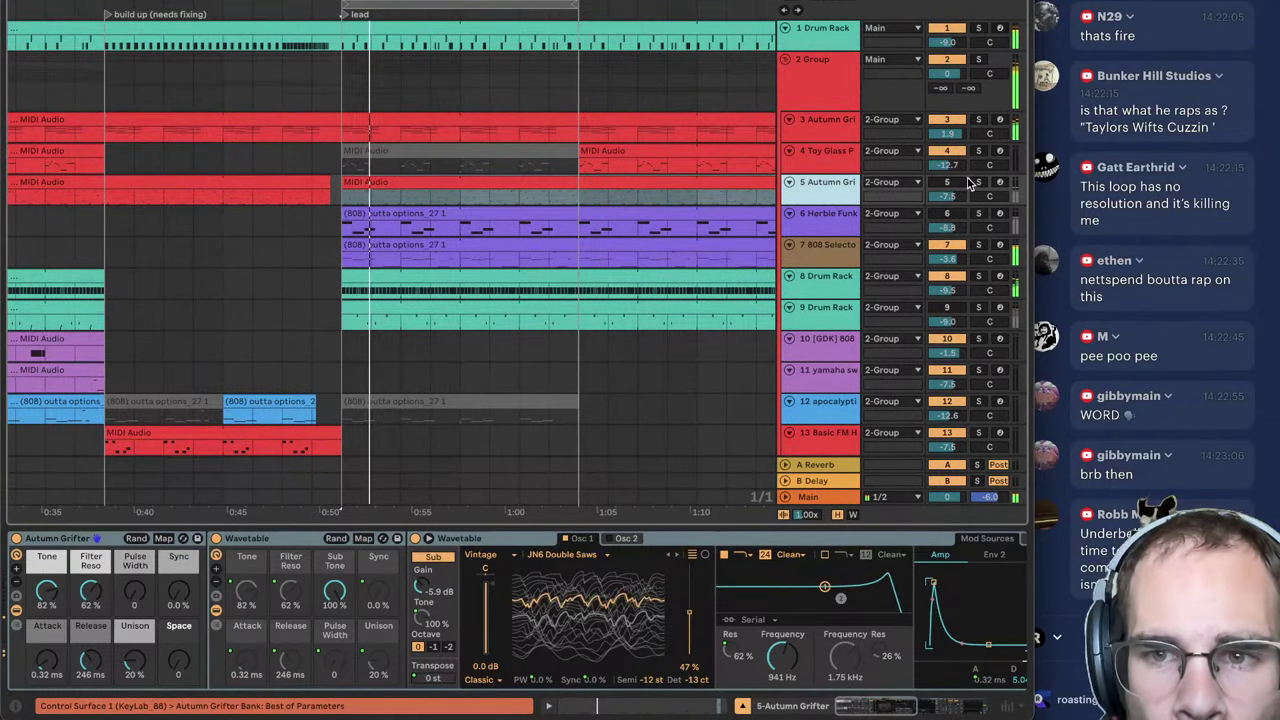
pyautogui.click(977, 182)
pyautogui.scroll(-1, 803, 236)
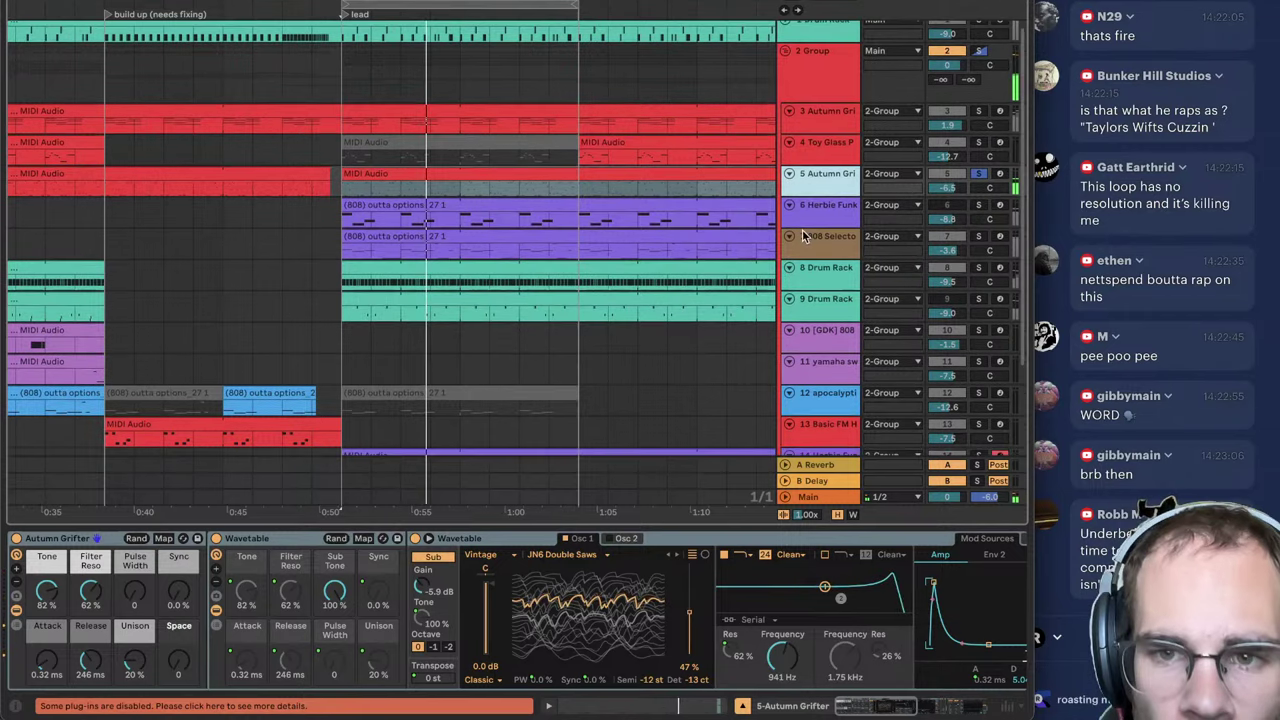
pyautogui.scroll(-5, 803, 236)
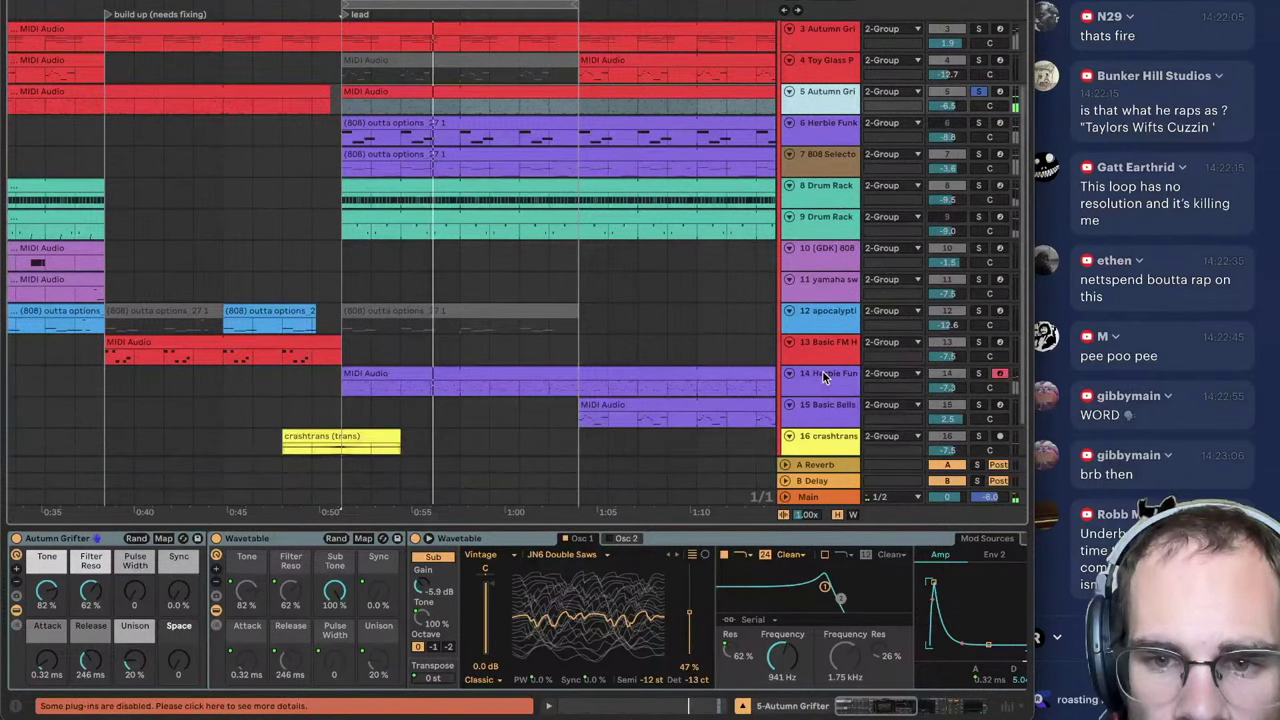
# Step: Restart playback of the lead section and unsolo track 5 Autumn Grifter
pyautogui.scroll(3, 822, 376)
pyautogui.press('space')
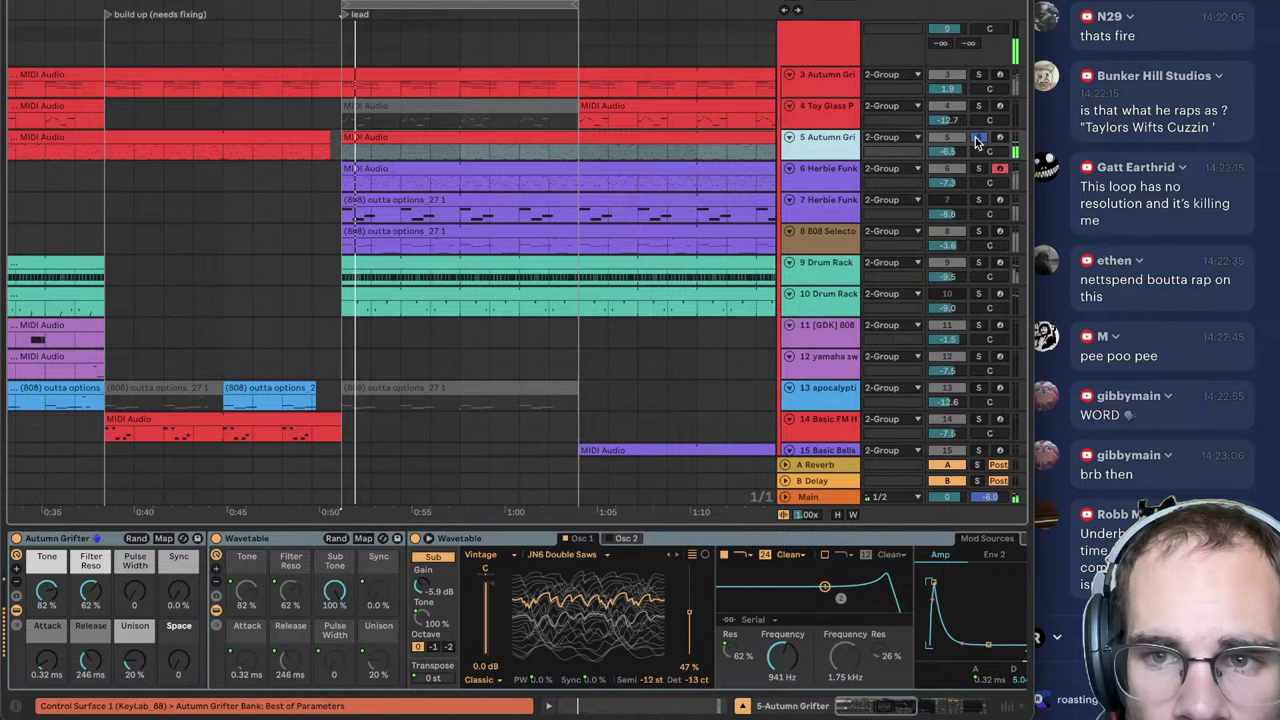
pyautogui.click(978, 138)
# Step: Copy Digitalis from track 6 Herbie Funk Lead and paste it before the Compressor on track 5 Autumn Grifter
pyautogui.click(828, 169)
pyautogui.moveTo(930, 706); pyautogui.dragTo(675, 682)
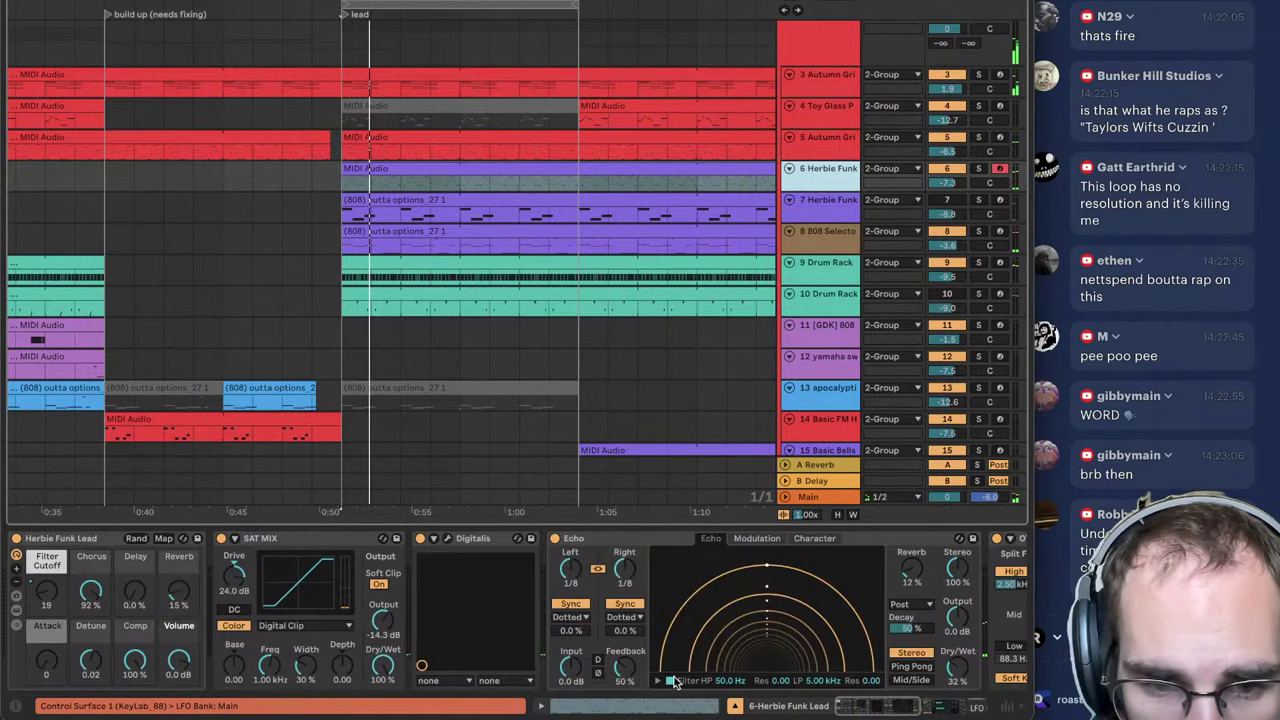
pyautogui.click(481, 620)
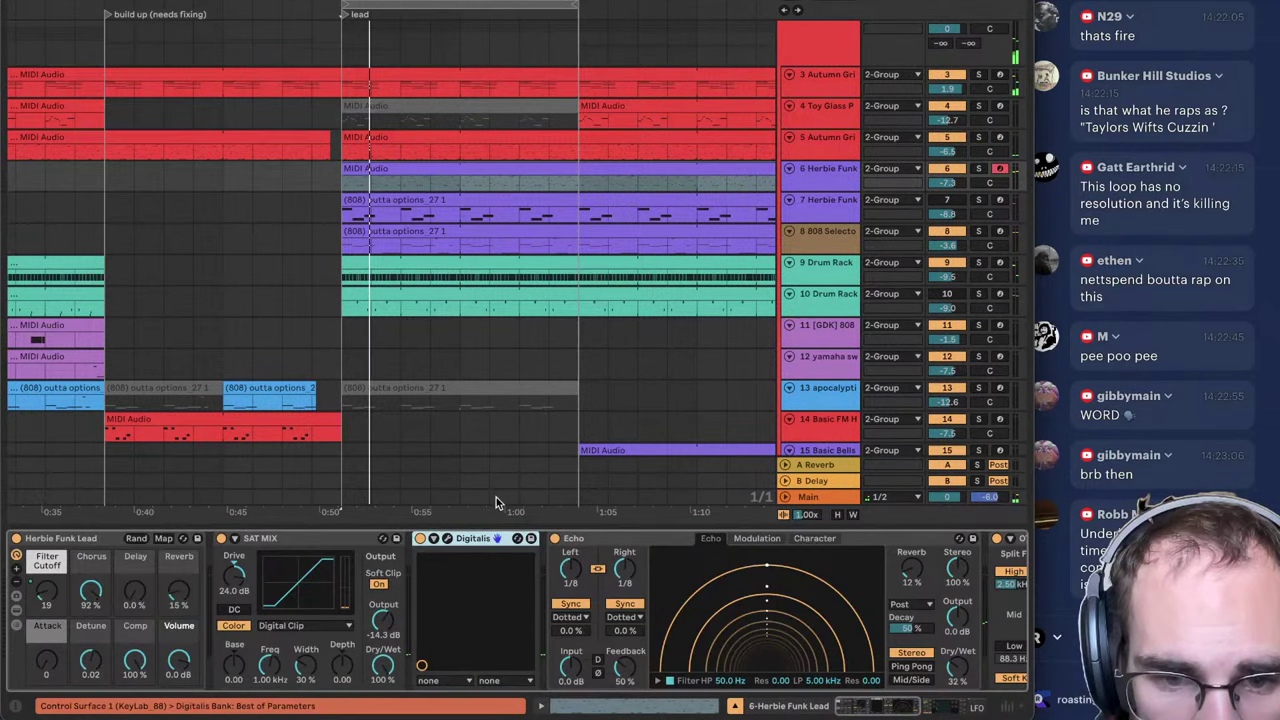
pyautogui.press('Up')
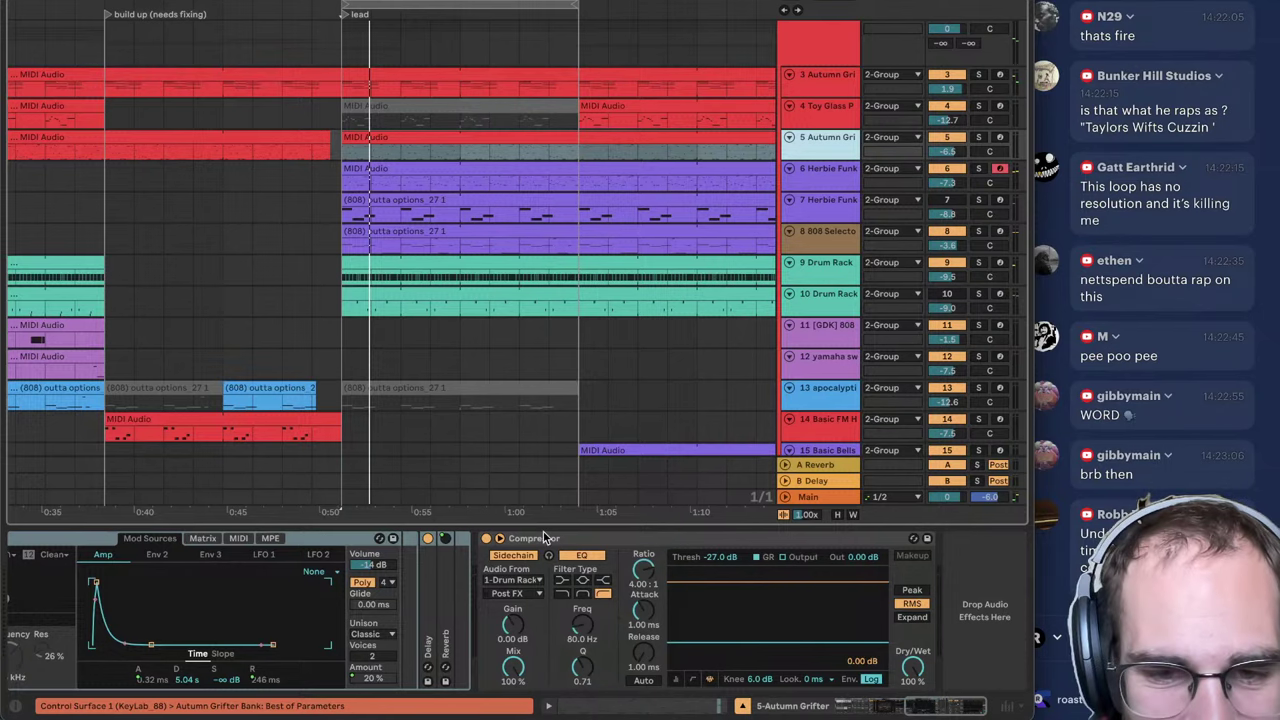
pyautogui.click(543, 539)
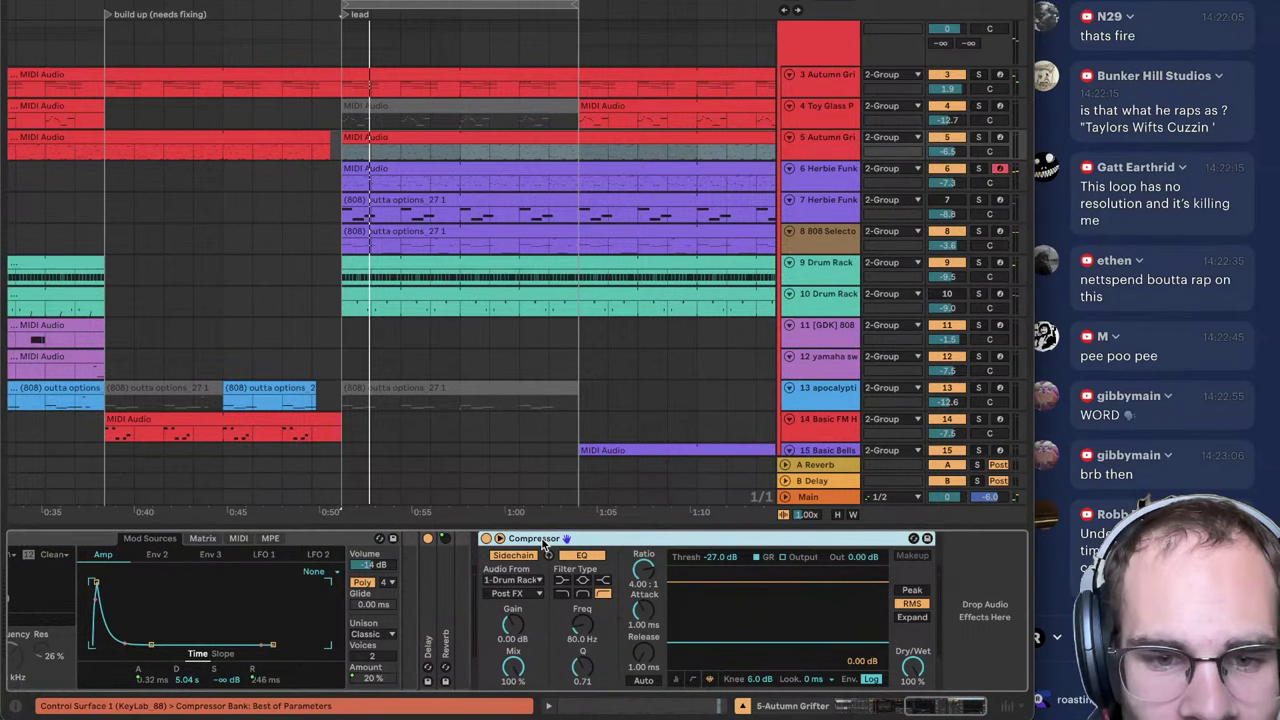
pyautogui.press('super+v')
# Step: Toggle track 5 Autumn Grifter off and on to compare, and set its volume to -7.2 dB
pyautogui.click(949, 137)
pyautogui.click(856, 150)
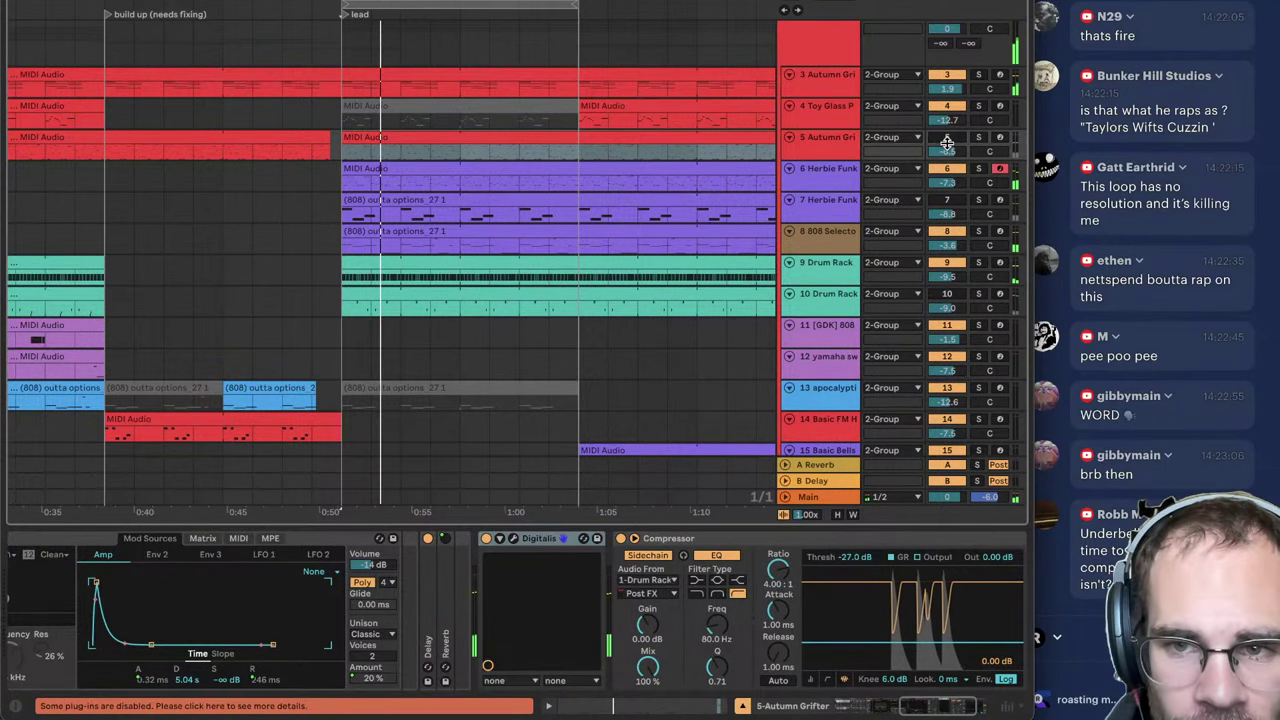
pyautogui.click(789, 137)
pyautogui.click(789, 137)
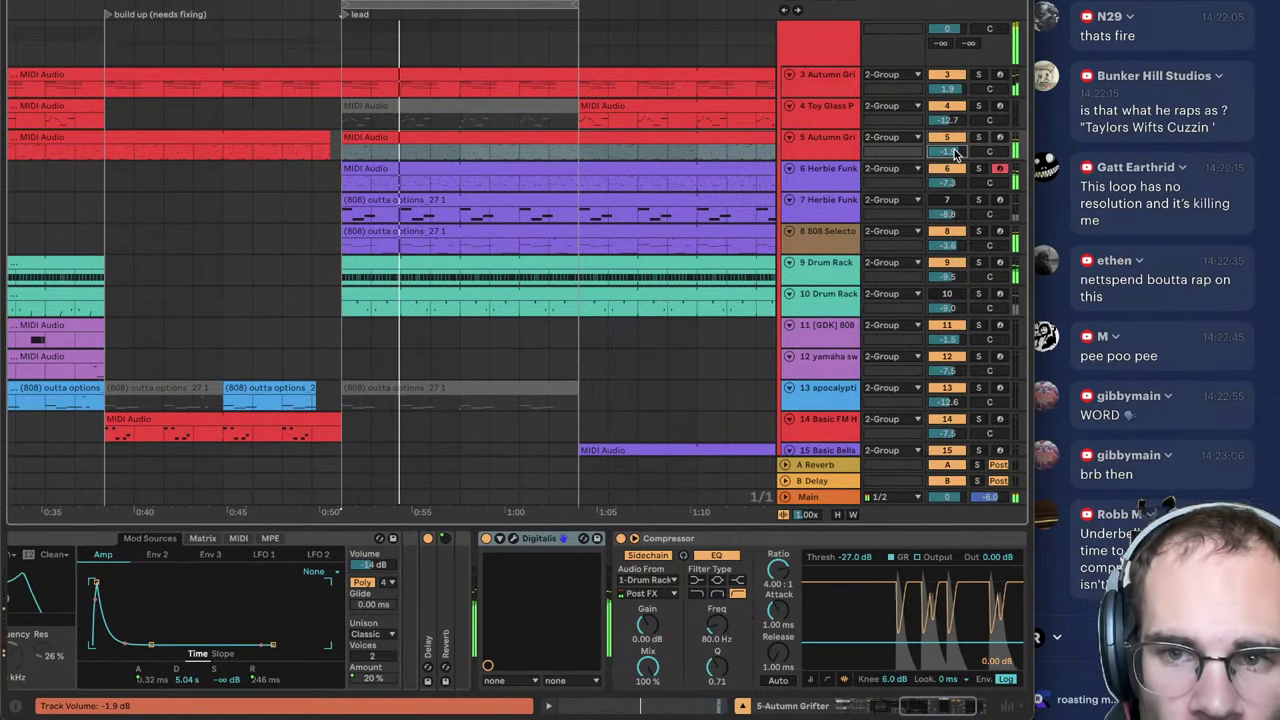
pyautogui.moveTo(955, 150); pyautogui.dragTo(938, 163)
pyautogui.click(817, 145)
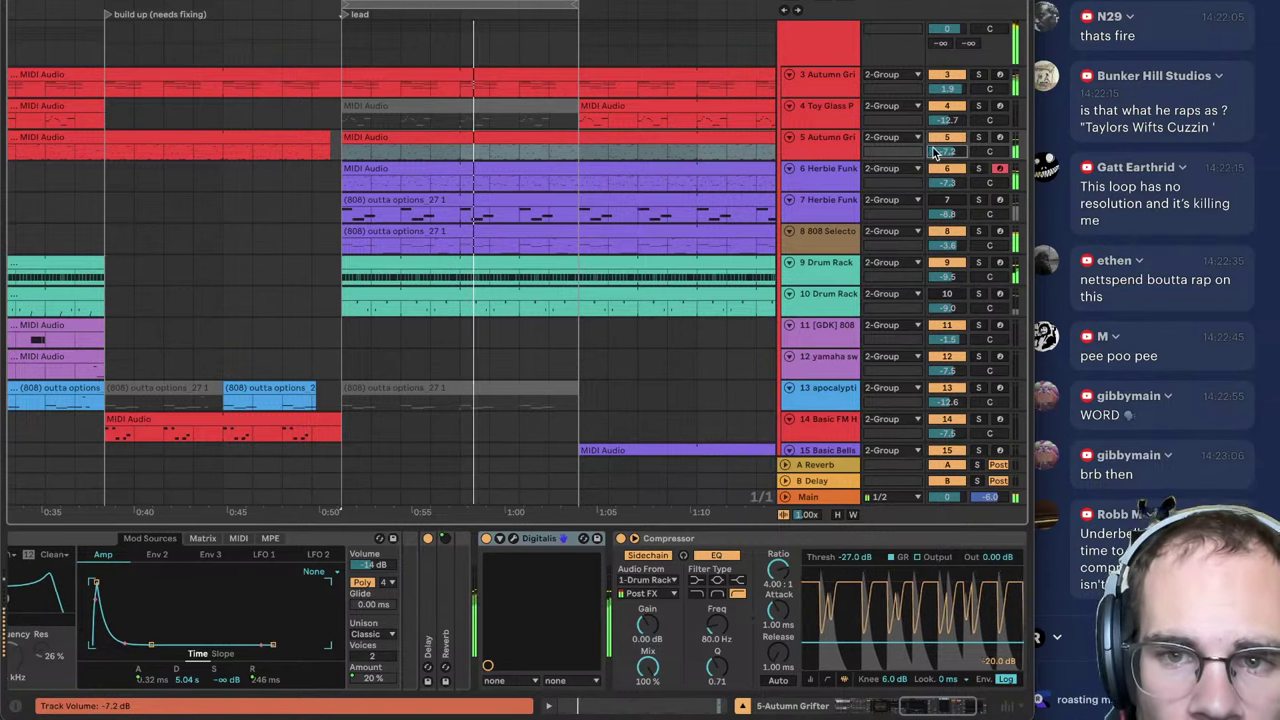
pyautogui.click(838, 145)
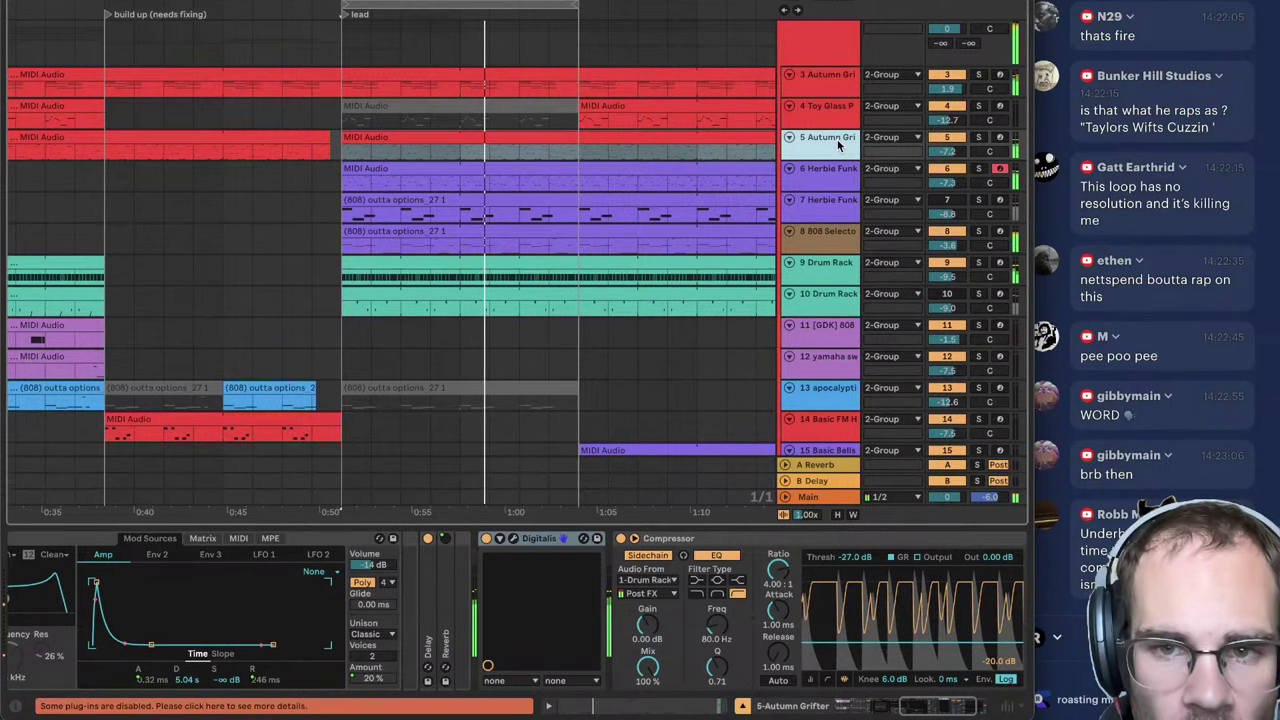
# Step: Reactivate track 10 Drum Rack, set its volume to -8.0 dB and replay the lead section
pyautogui.click(826, 294)
pyautogui.scroll(-3, 770, 268)
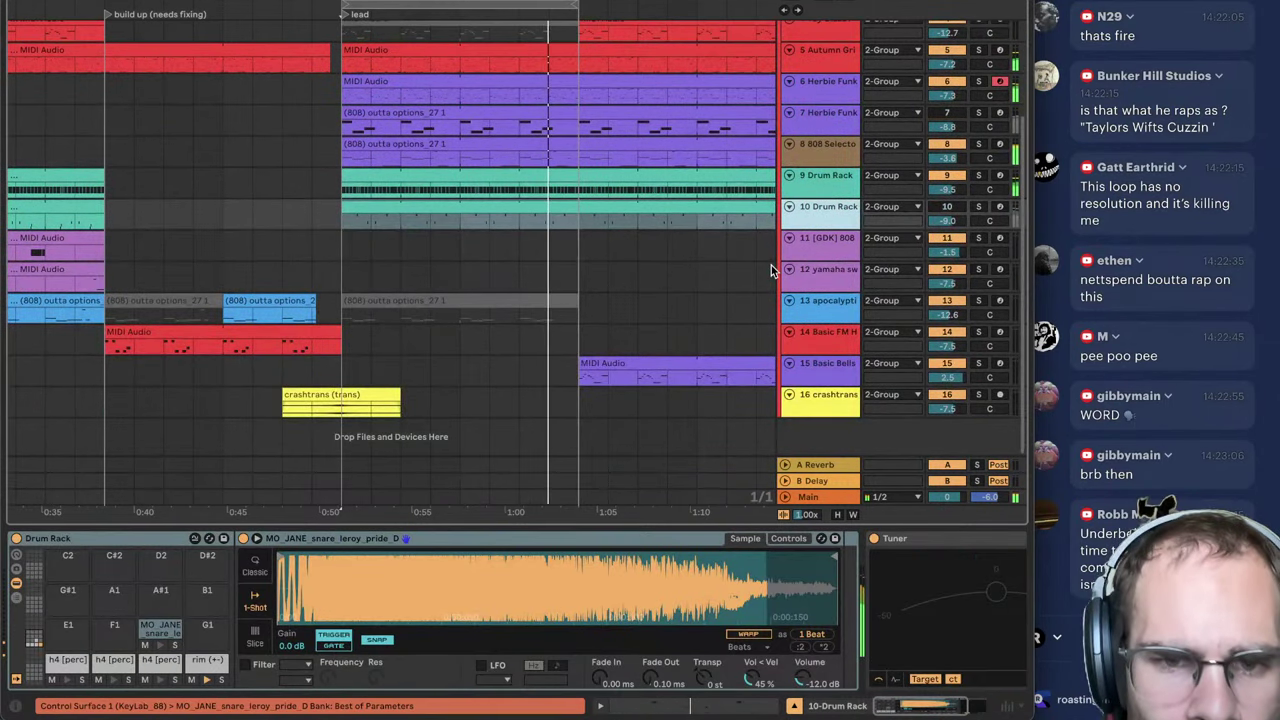
pyautogui.scroll(3, 770, 268)
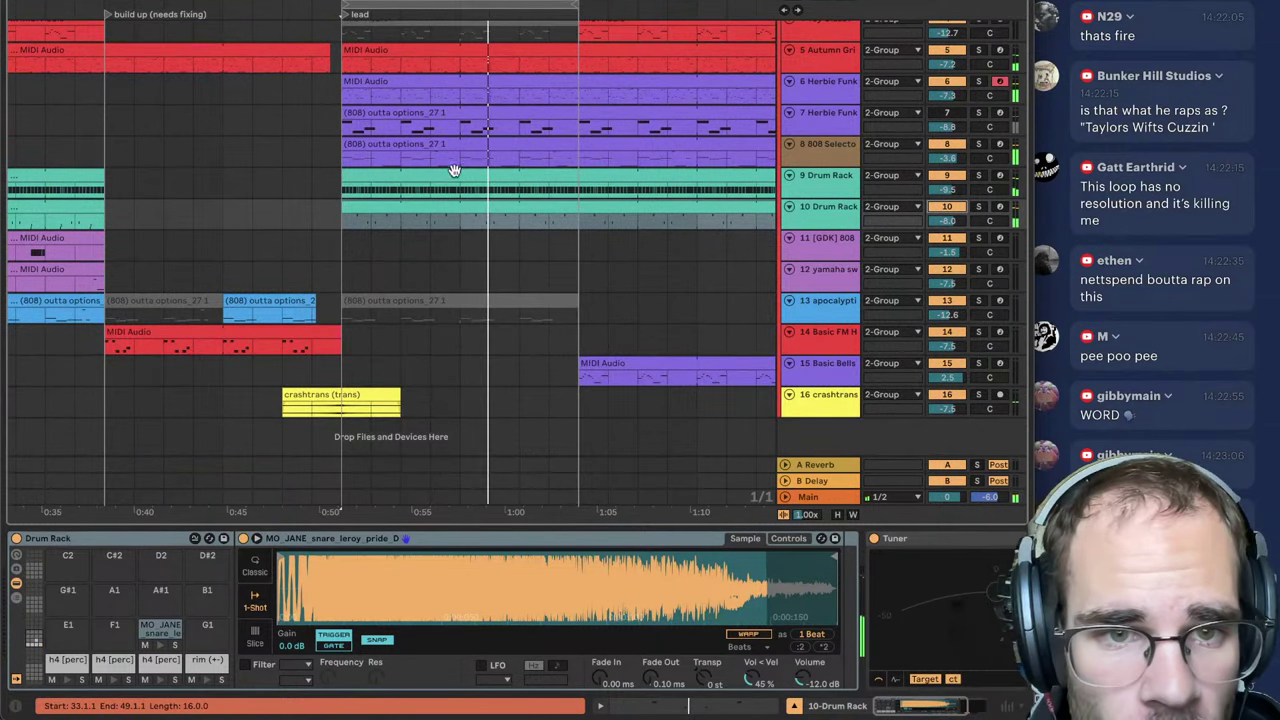
pyautogui.scroll(1, 457, 162)
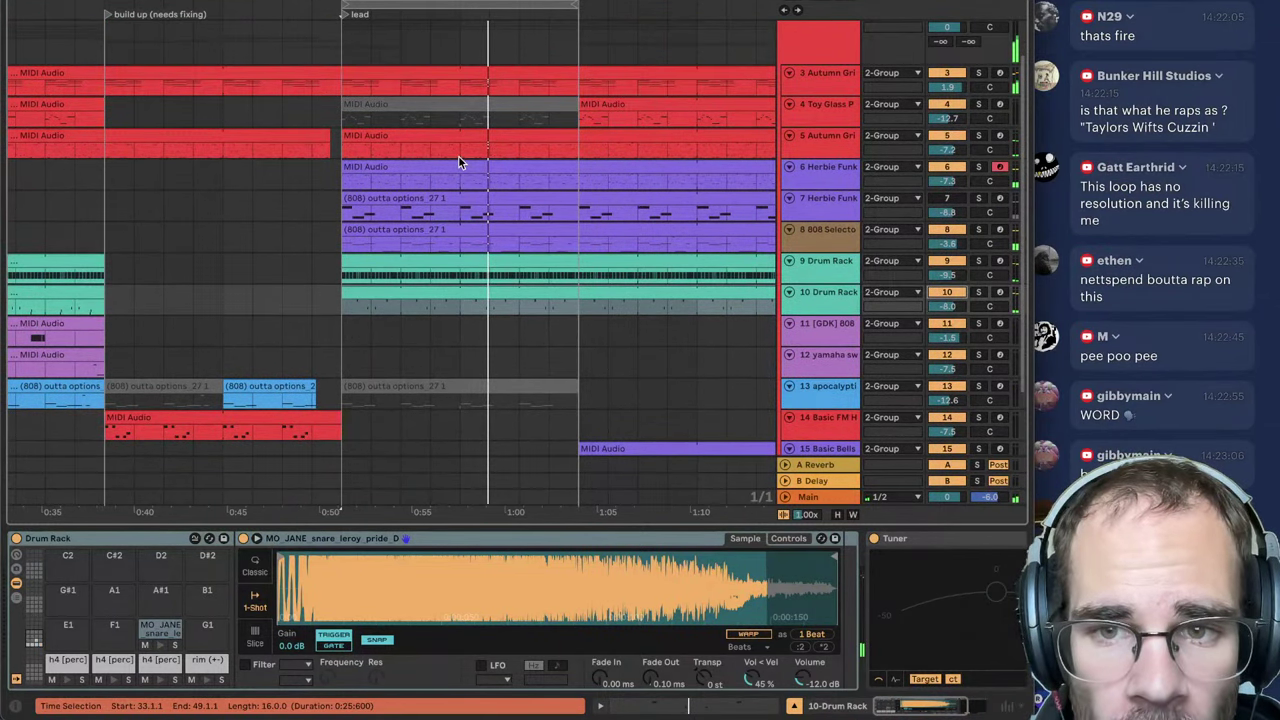
pyautogui.press('space')
# Step: Check the kick and clap pattern in track 1's lead clip and set track 10 Drum Rack's volume to -5.0 dB
pyautogui.scroll(-3, 437, 222)
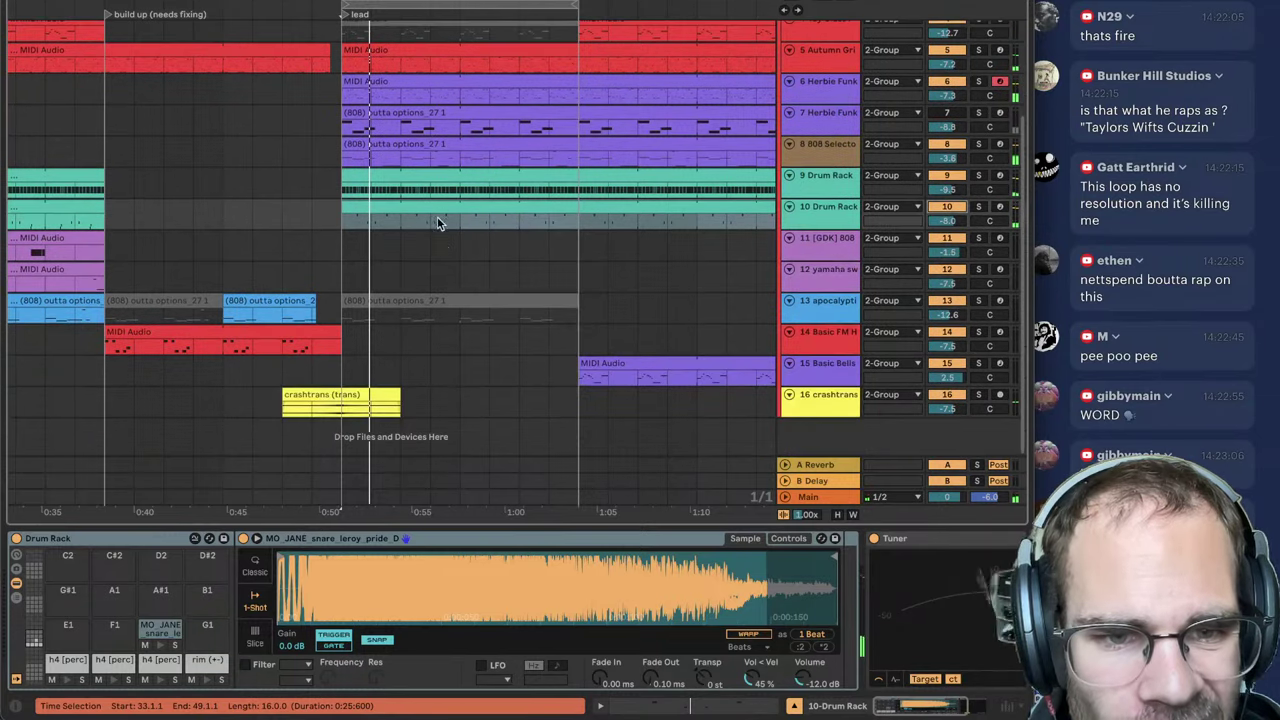
pyautogui.scroll(3, 435, 220)
pyautogui.doubleClick(445, 28)
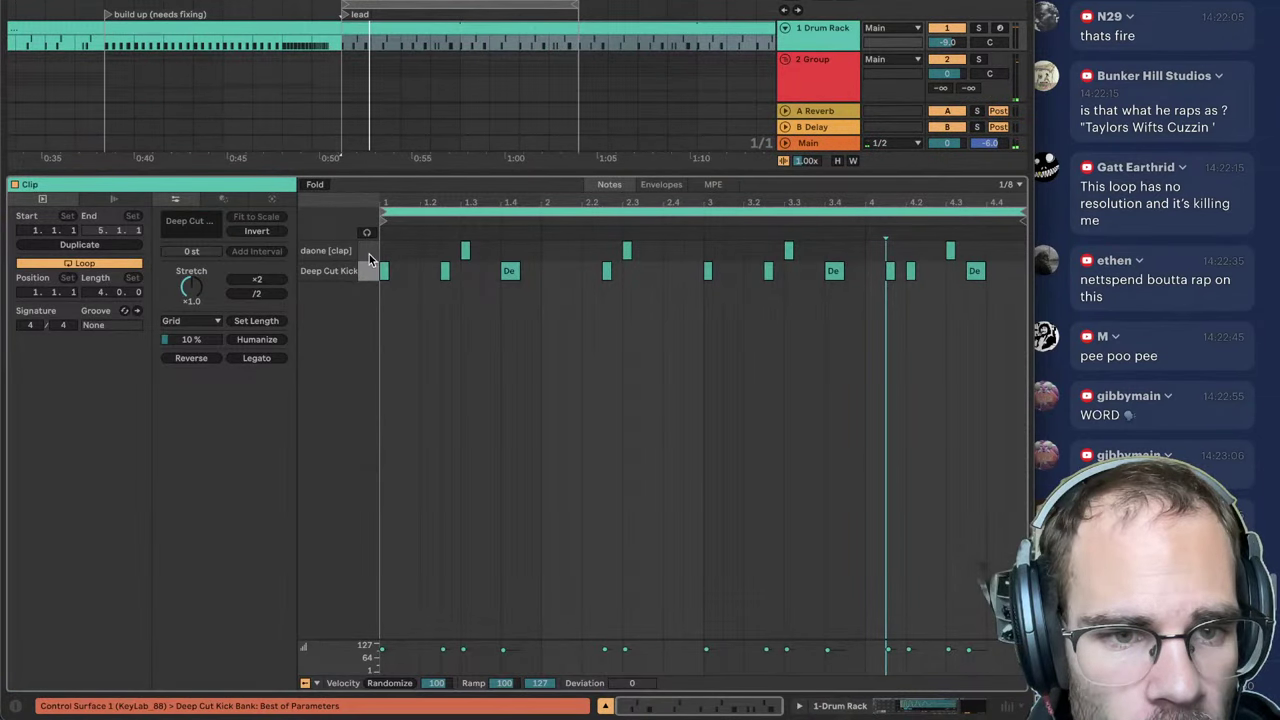
pyautogui.hotkey('shift', 'Tab')
pyautogui.click(831, 343)
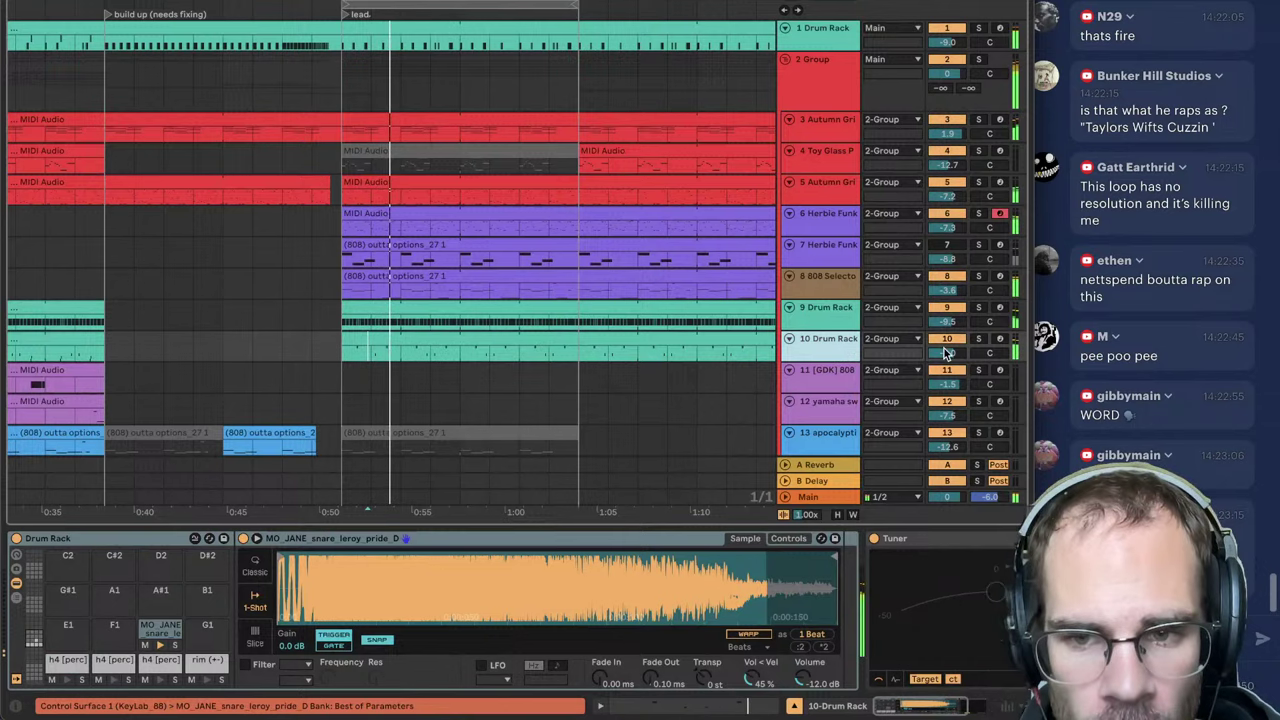
pyautogui.click(947, 356)
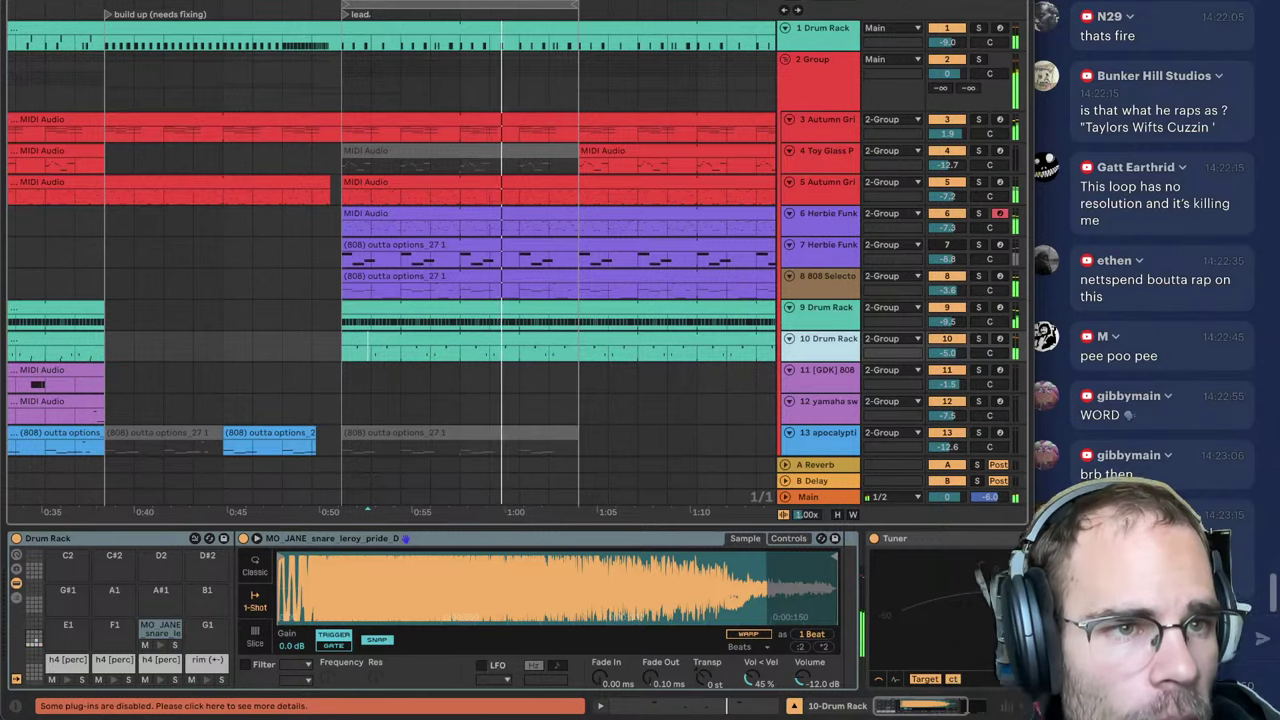
# Step: Show the sample browser and open the DRUMS THAT KNOCK folder
pyautogui.hotkey('ctrl', 'alt', 'b')
pyautogui.scroll(-5, 90, 300)
pyautogui.click(80, 390)
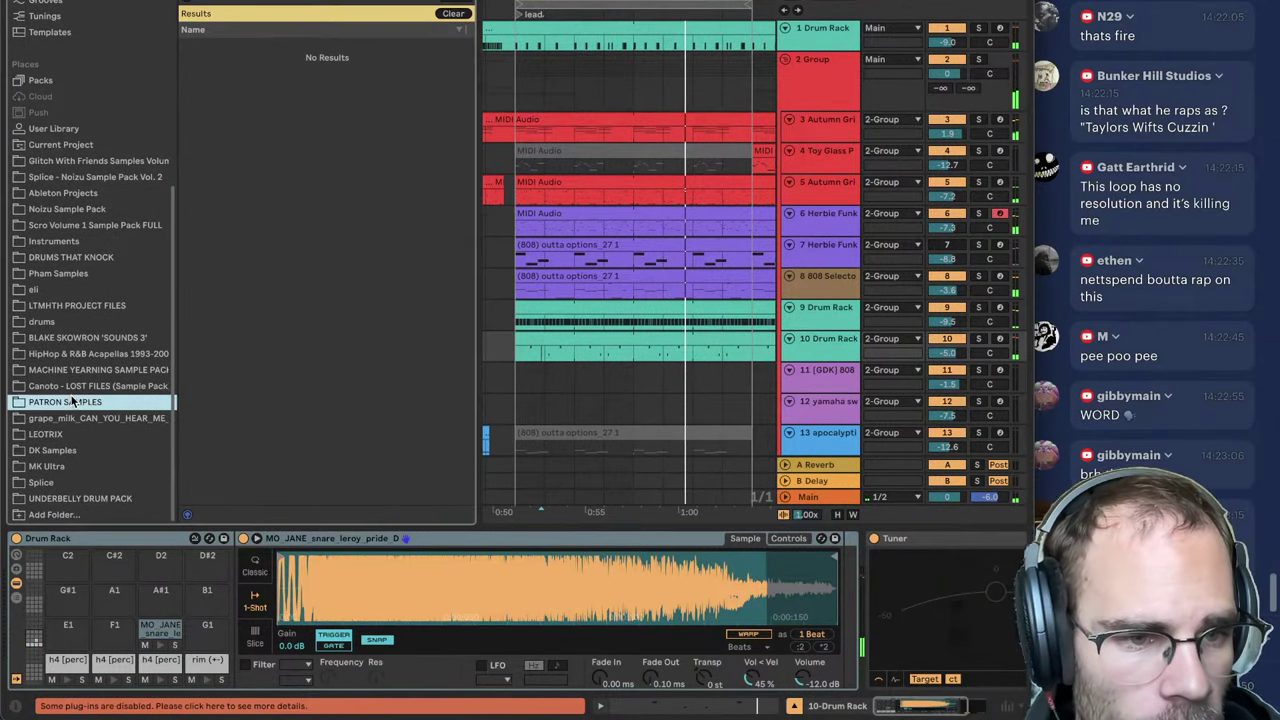
pyautogui.click(86, 449)
pyautogui.click(85, 420)
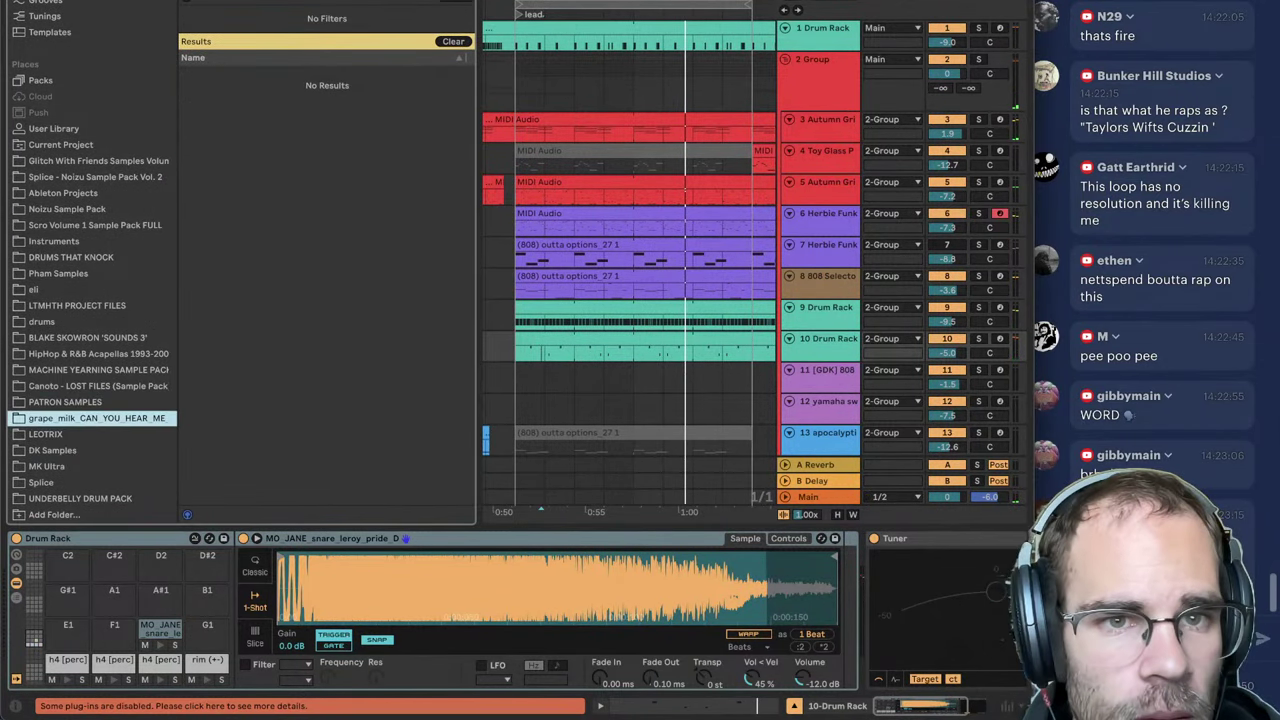
pyautogui.scroll(2, 90, 350)
pyautogui.click(75, 402)
pyautogui.click(73, 342)
pyautogui.click(74, 354)
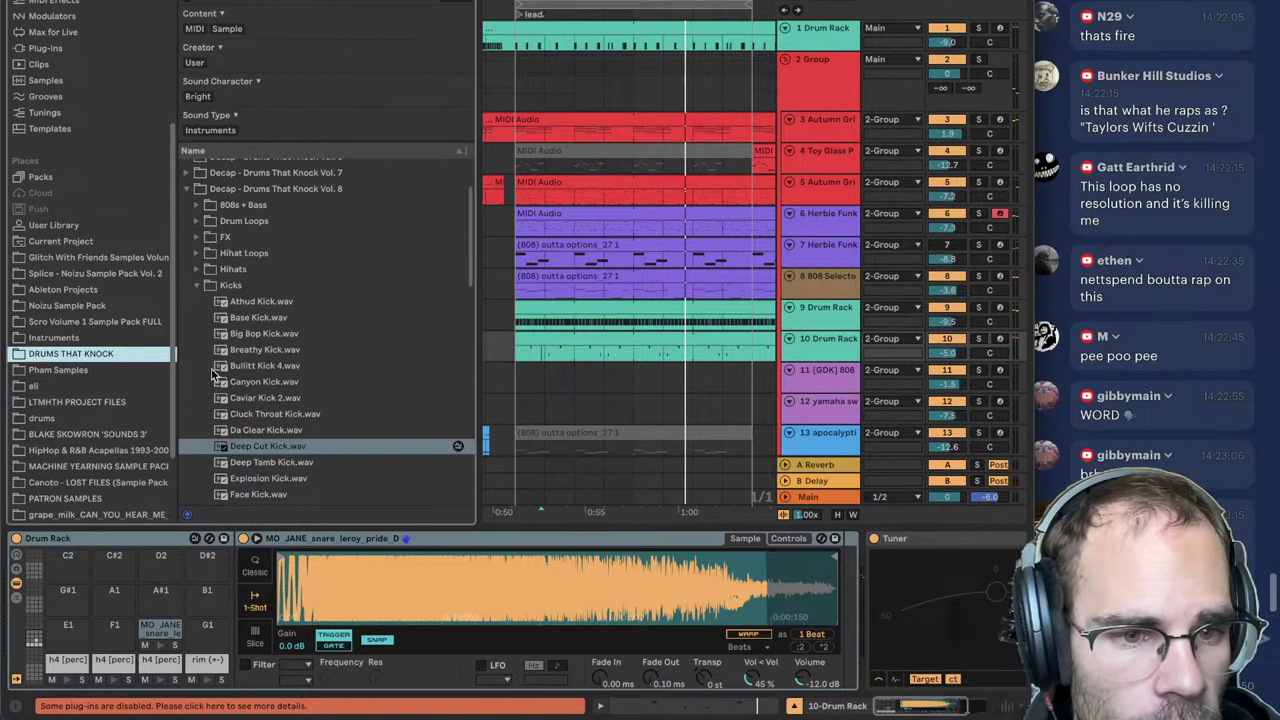
# Step: Audition sounds in Vol. 8's Snares + Claps + Rimshots folder and replace track 10's MO_JANE snare with Metal Rimshot.wav
pyautogui.click(197, 286)
pyautogui.click(197, 399)
pyautogui.click(272, 415)
pyautogui.click(282, 448)
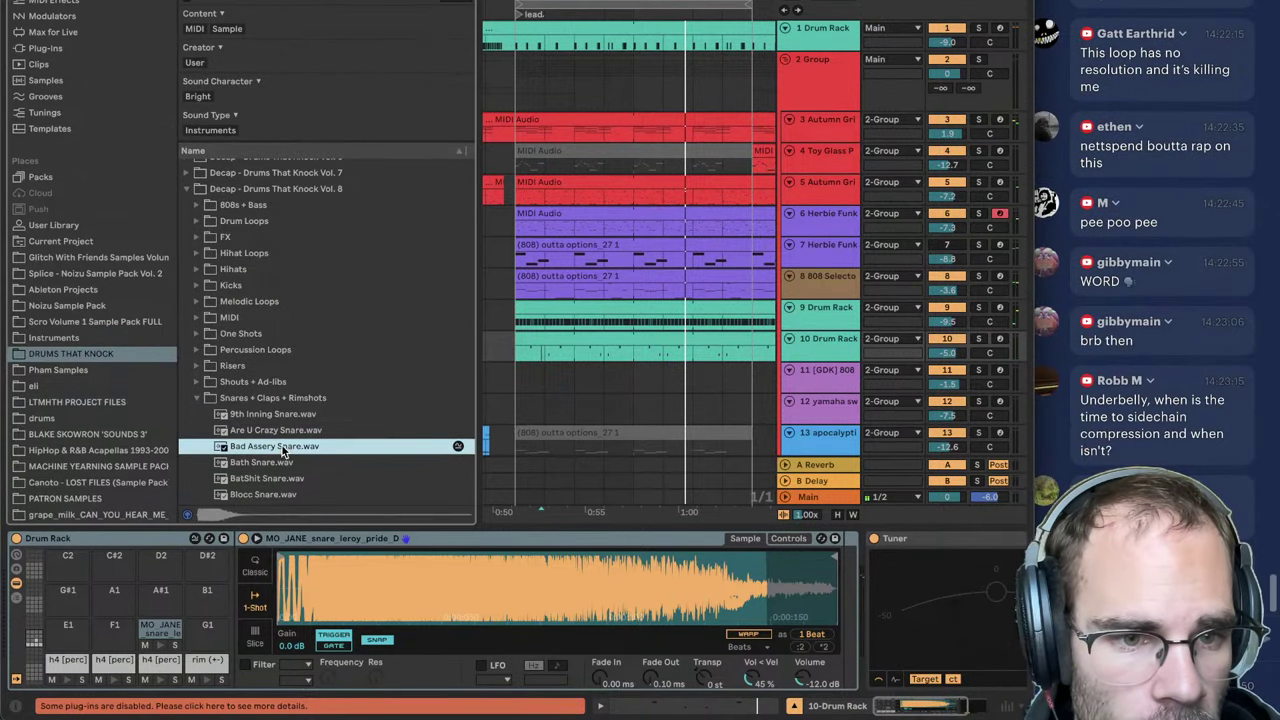
pyautogui.click(280, 463)
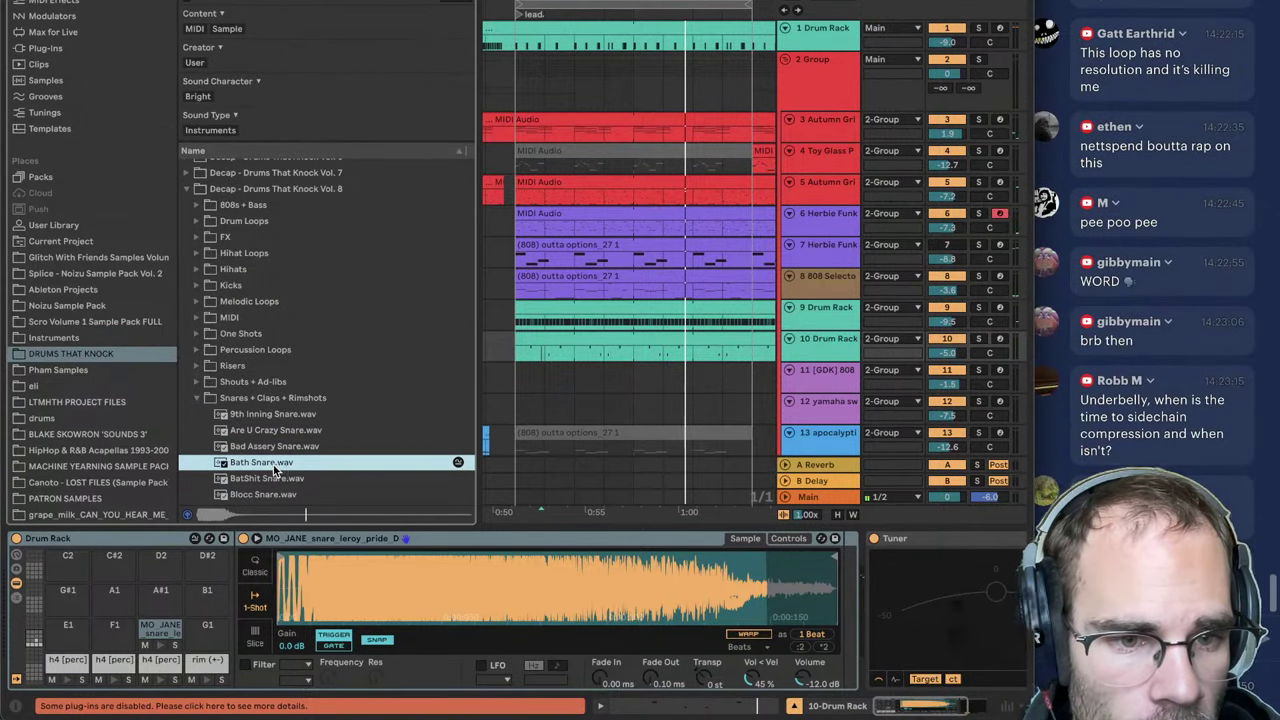
pyautogui.scroll(-5, 280, 440)
pyautogui.click(292, 420)
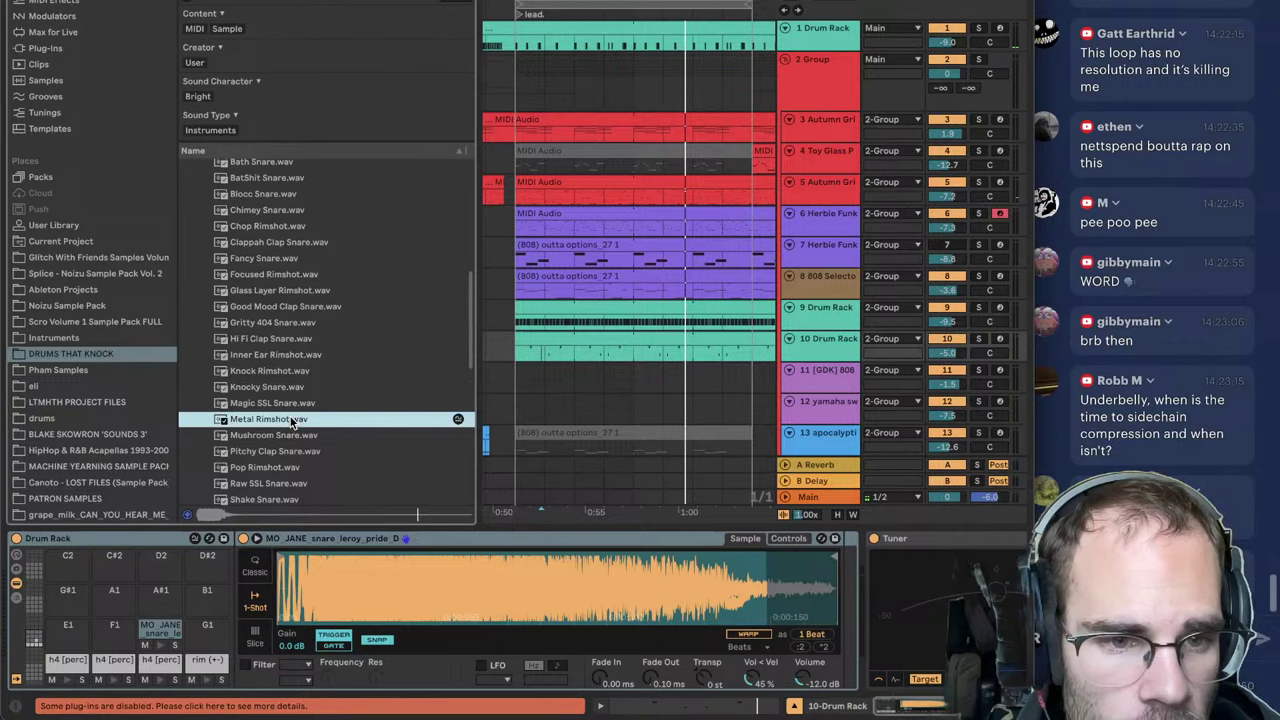
pyautogui.doubleClick(292, 420)
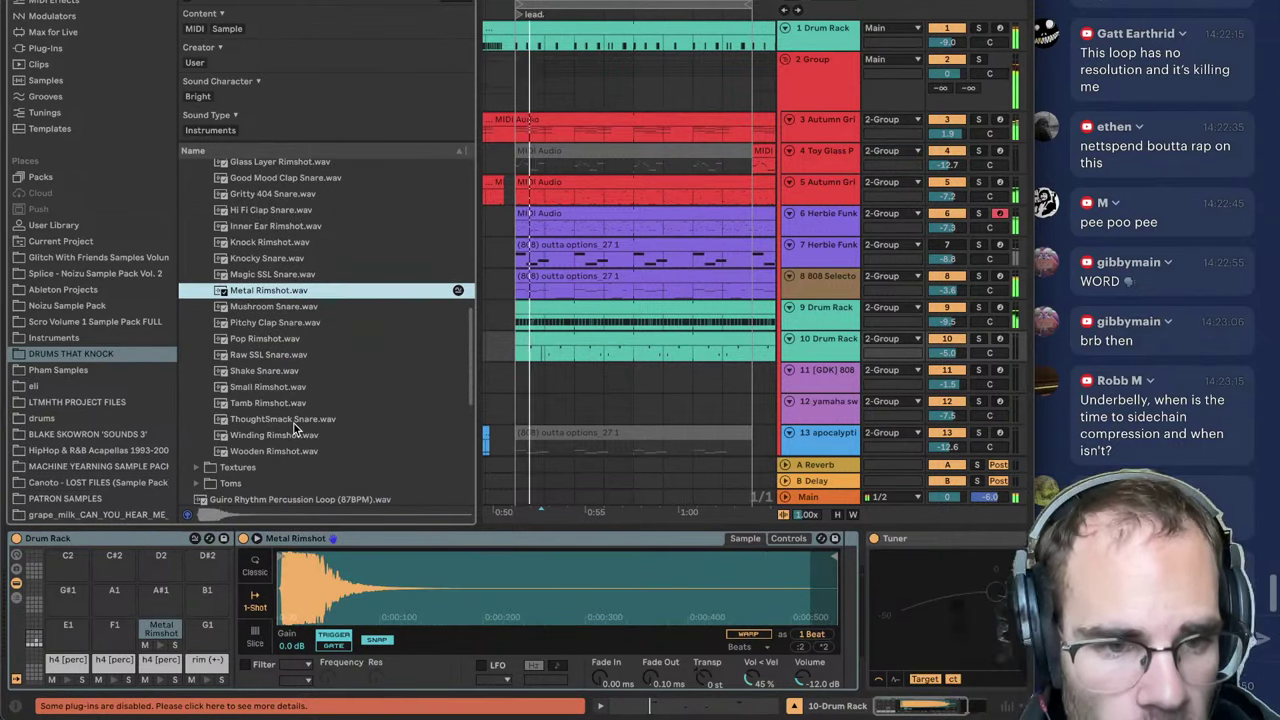
# Step: Set Metal Rimshot's velocity-to-volume amount to 0.0 %, adjust its sample volume and show track 10's drum rack devices
pyautogui.doubleClick(758, 683)
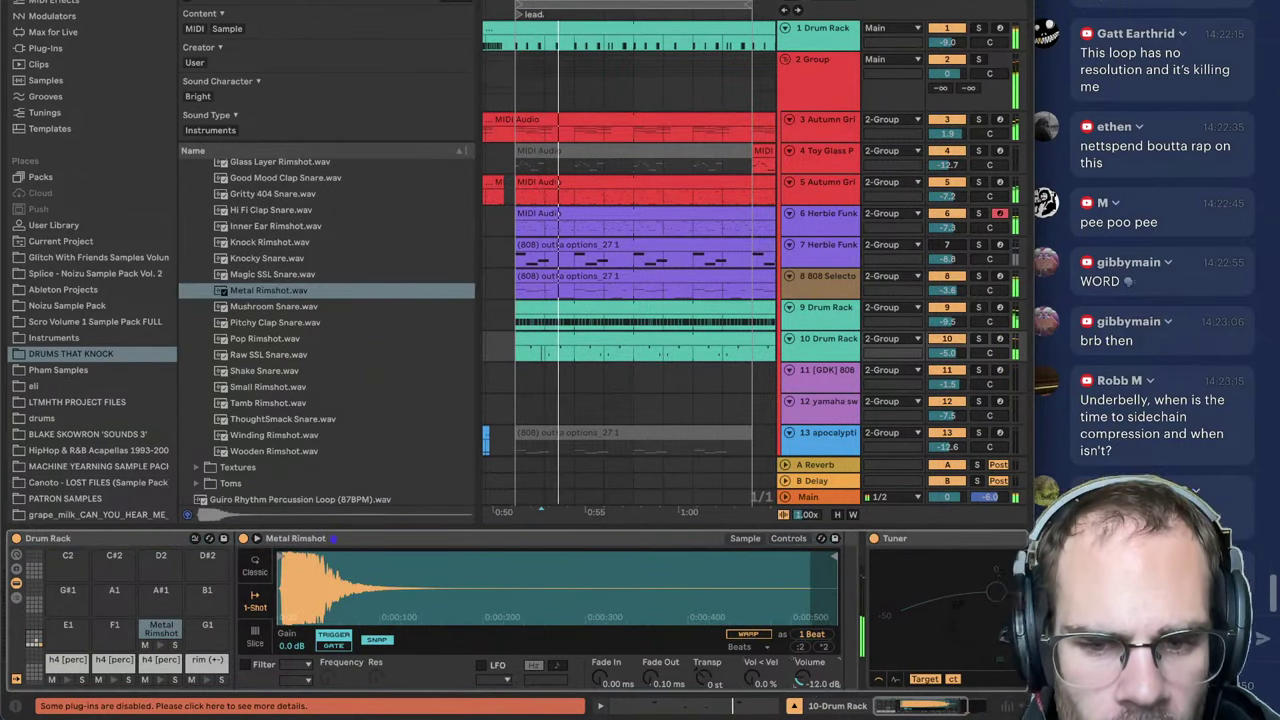
pyautogui.moveTo(805, 684); pyautogui.dragTo(810, 687)
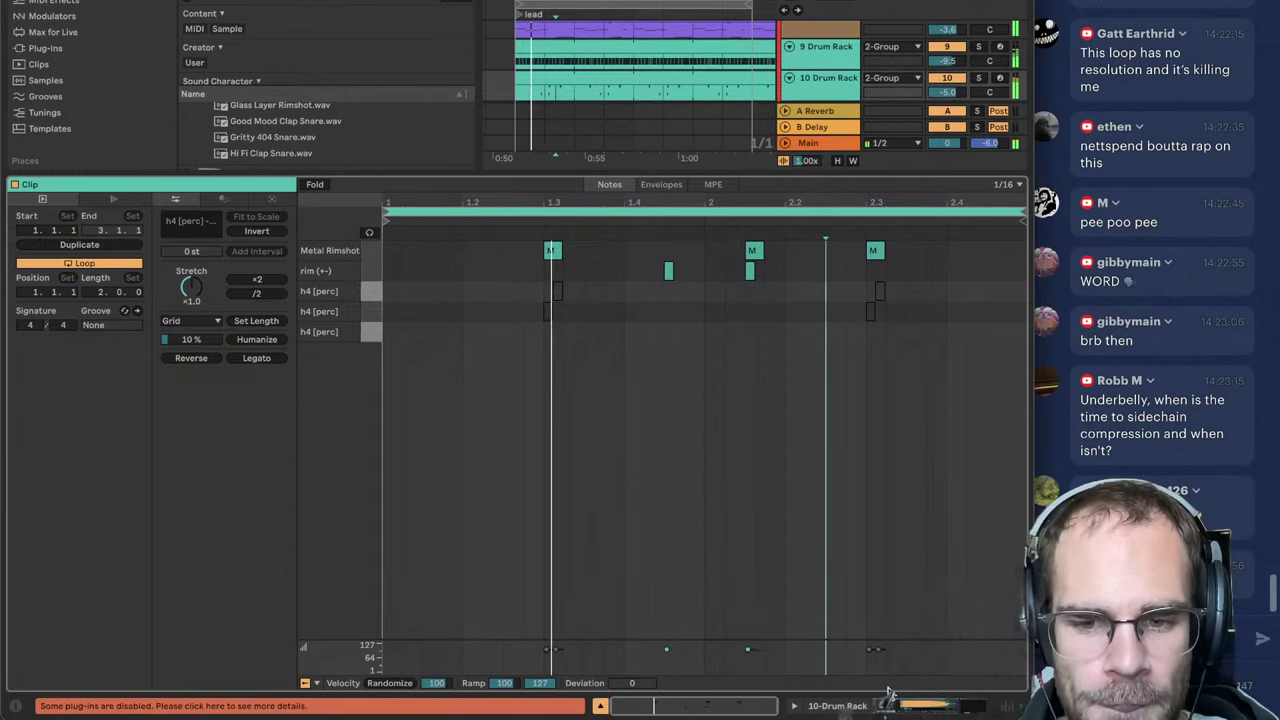
pyautogui.click(889, 704)
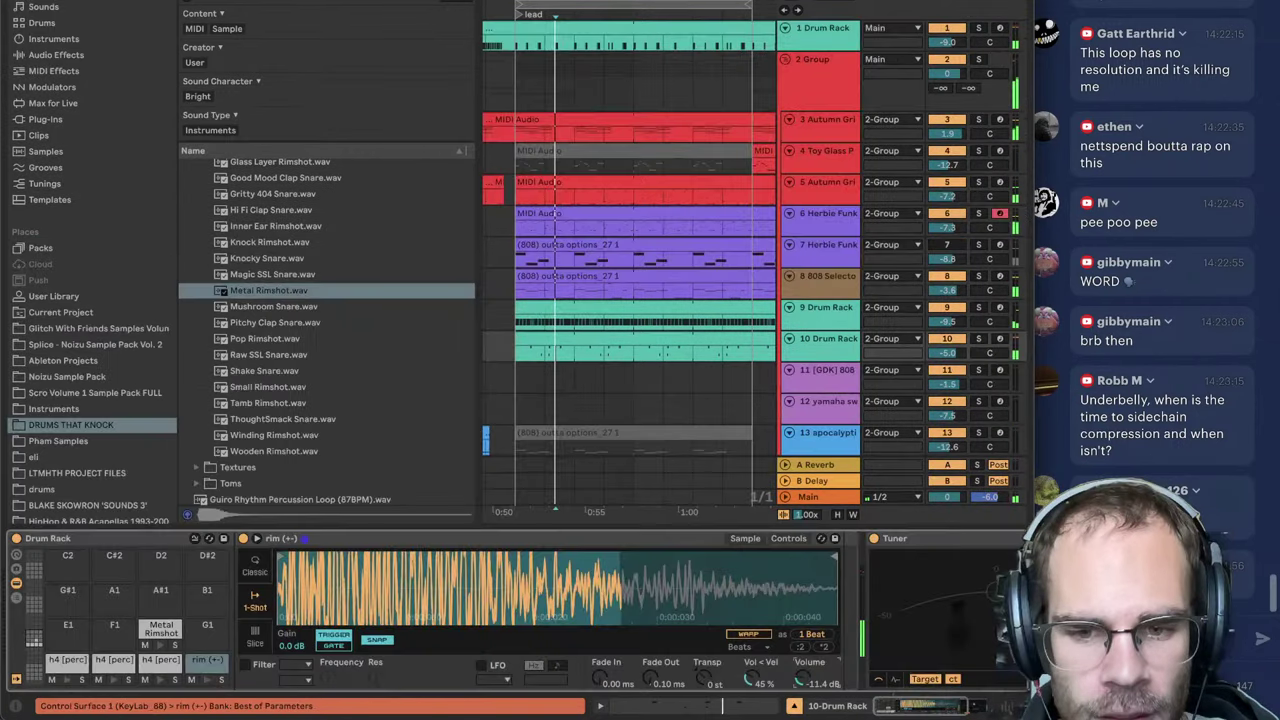
# Step: Delete the Metal Rimshot note just after beat 2 in track 10's clip and set the Metal Rimshot sample's volume to -0.57 dB
pyautogui.click(128, 633)
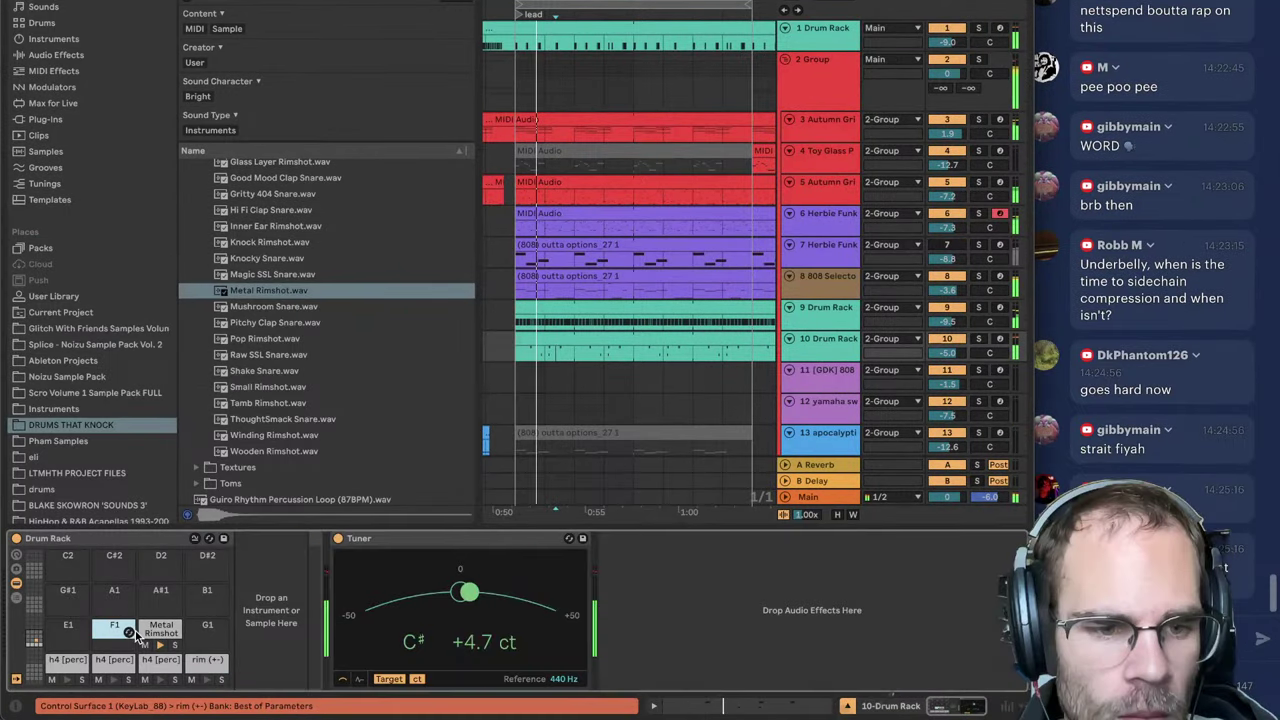
pyautogui.click(870, 308)
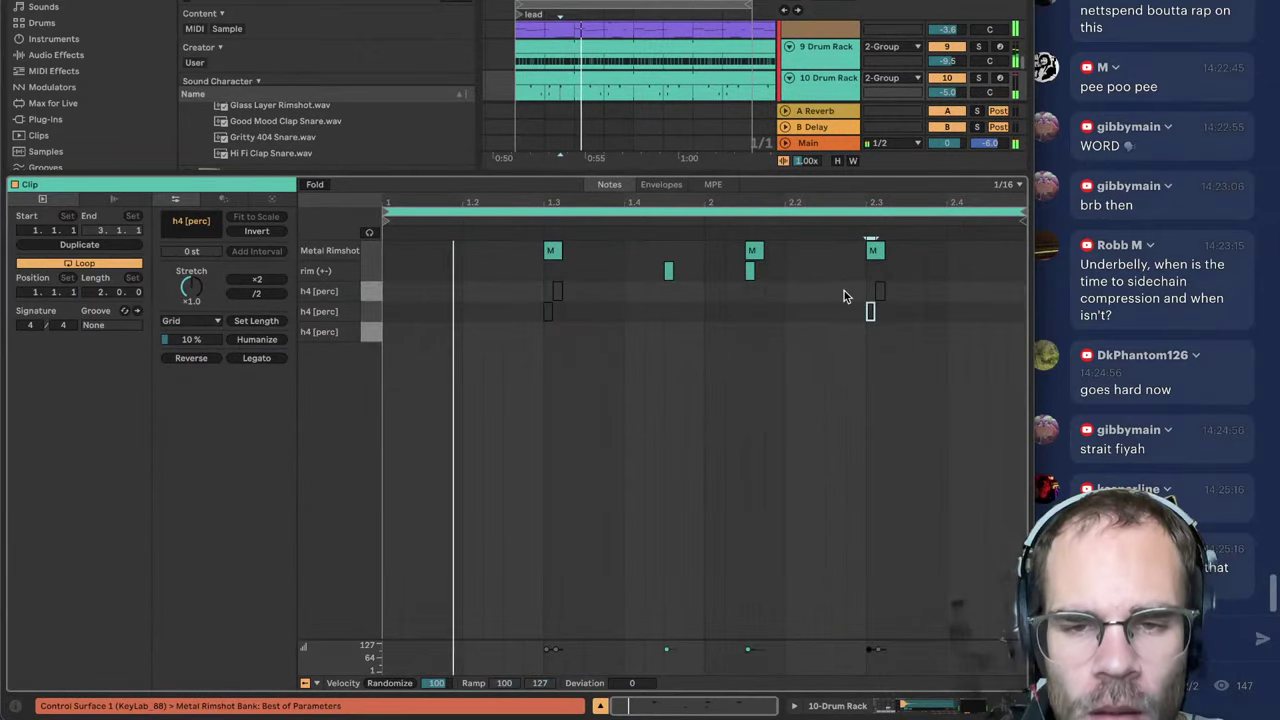
pyautogui.click(907, 706)
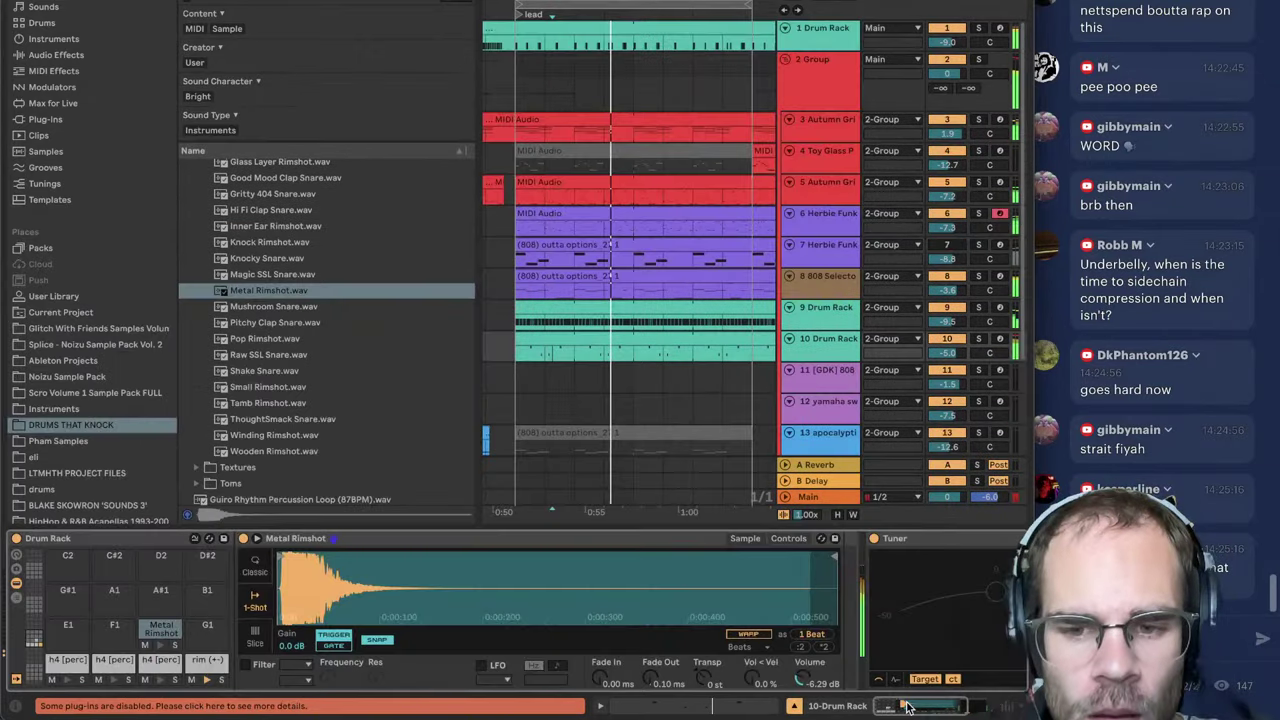
pyautogui.click(905, 706)
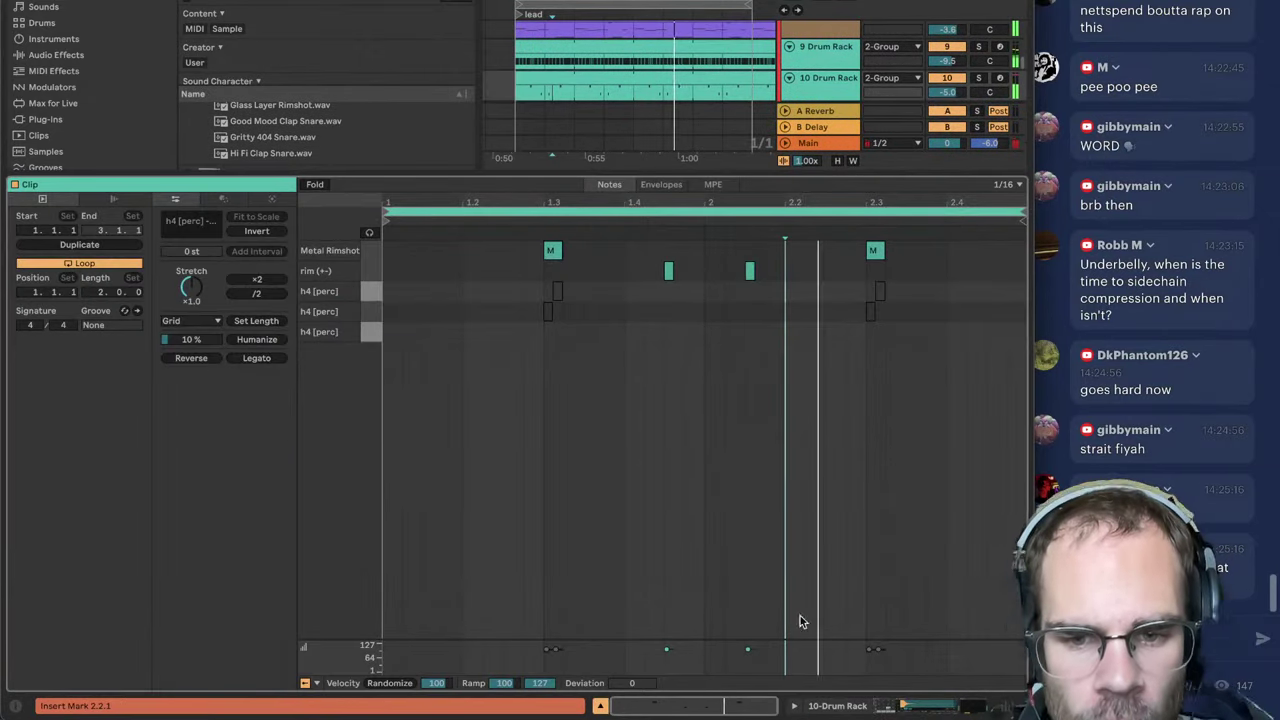
pyautogui.click(900, 706)
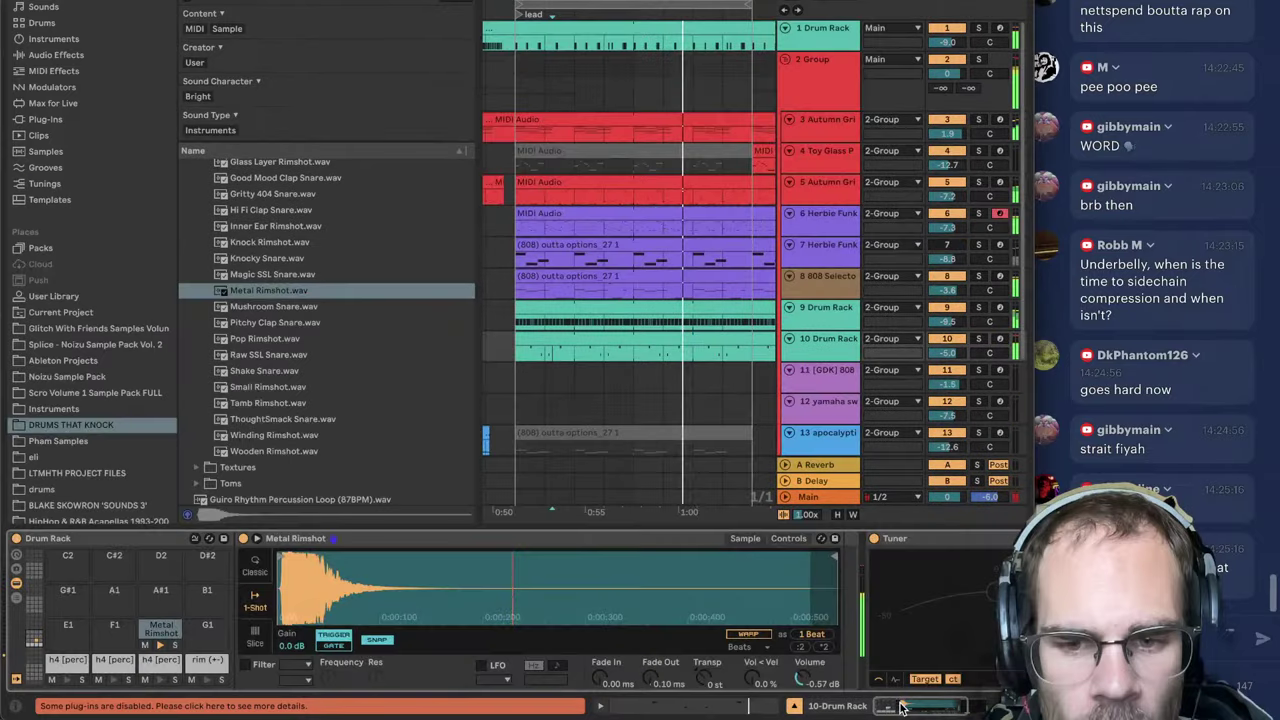
# Step: Inspect track 9's hi-hat devices, hide the browser, and audition the lead section with track 5's lead clip selected
pyautogui.click(823, 312)
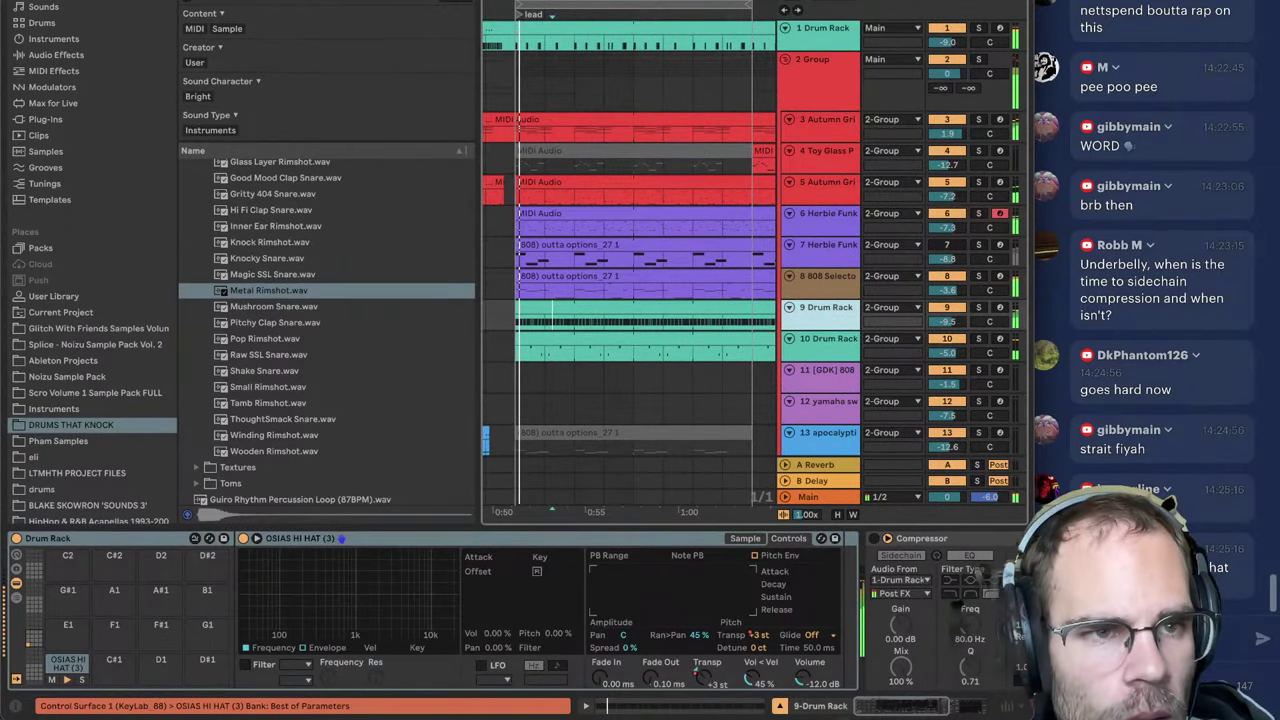
pyautogui.hotkey('ctrl', 'alt', 'b')
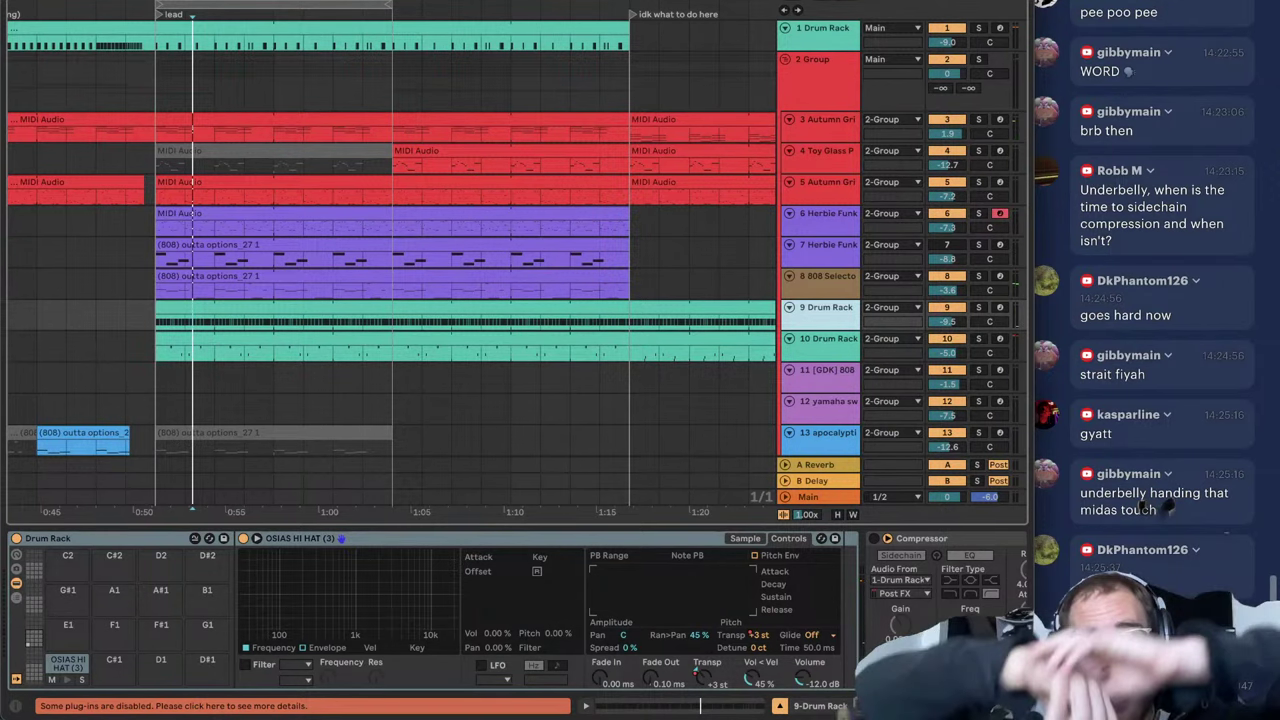
pyautogui.click(249, 180)
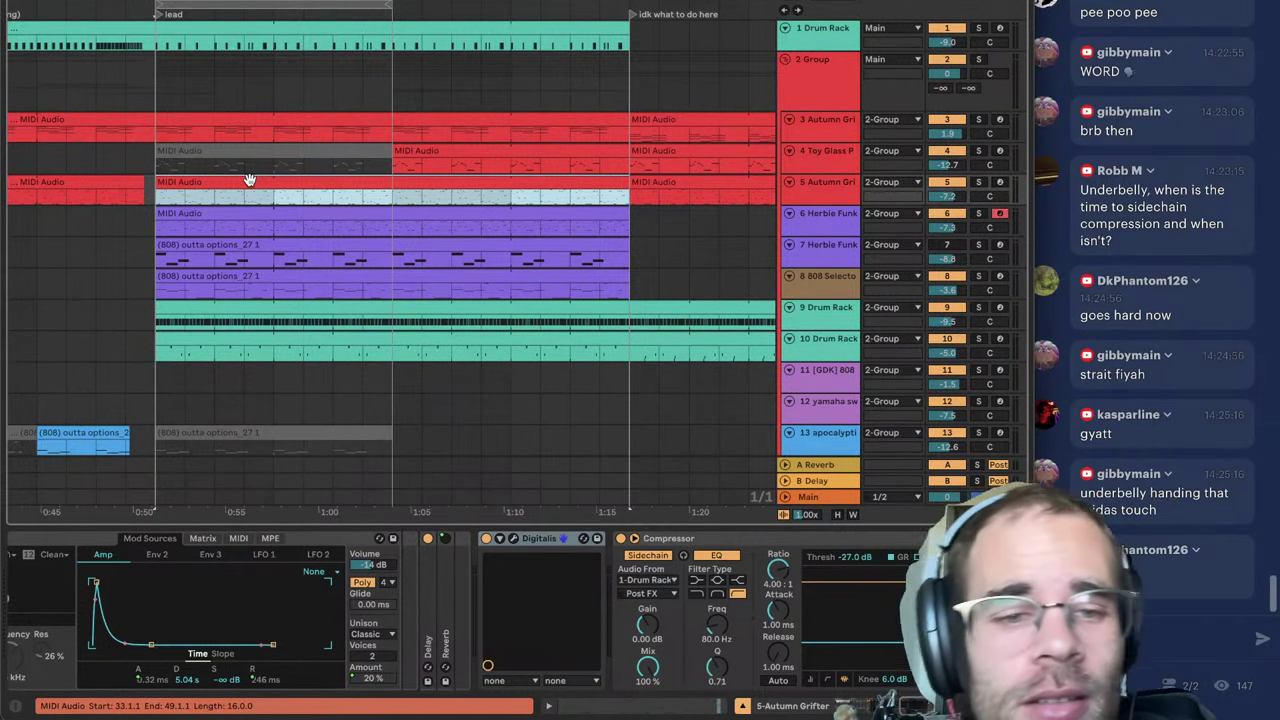
pyautogui.press('space')
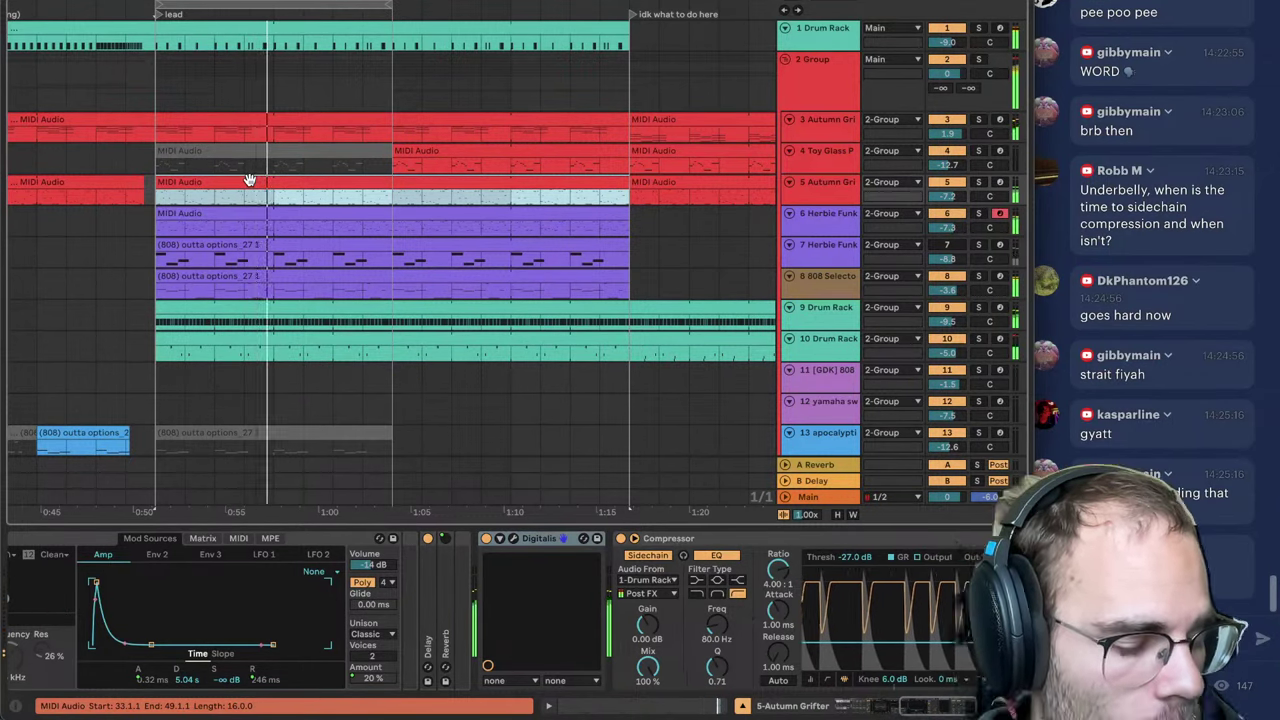
pyautogui.press('space')
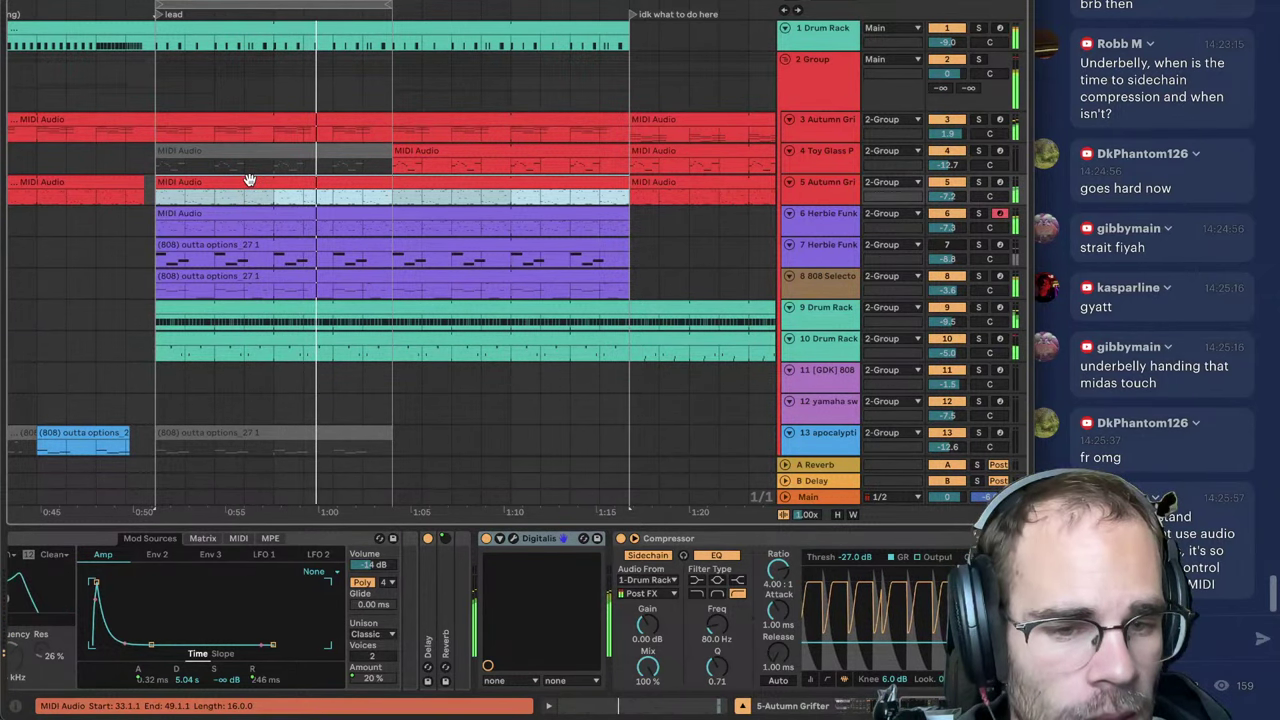
pyautogui.press('space')
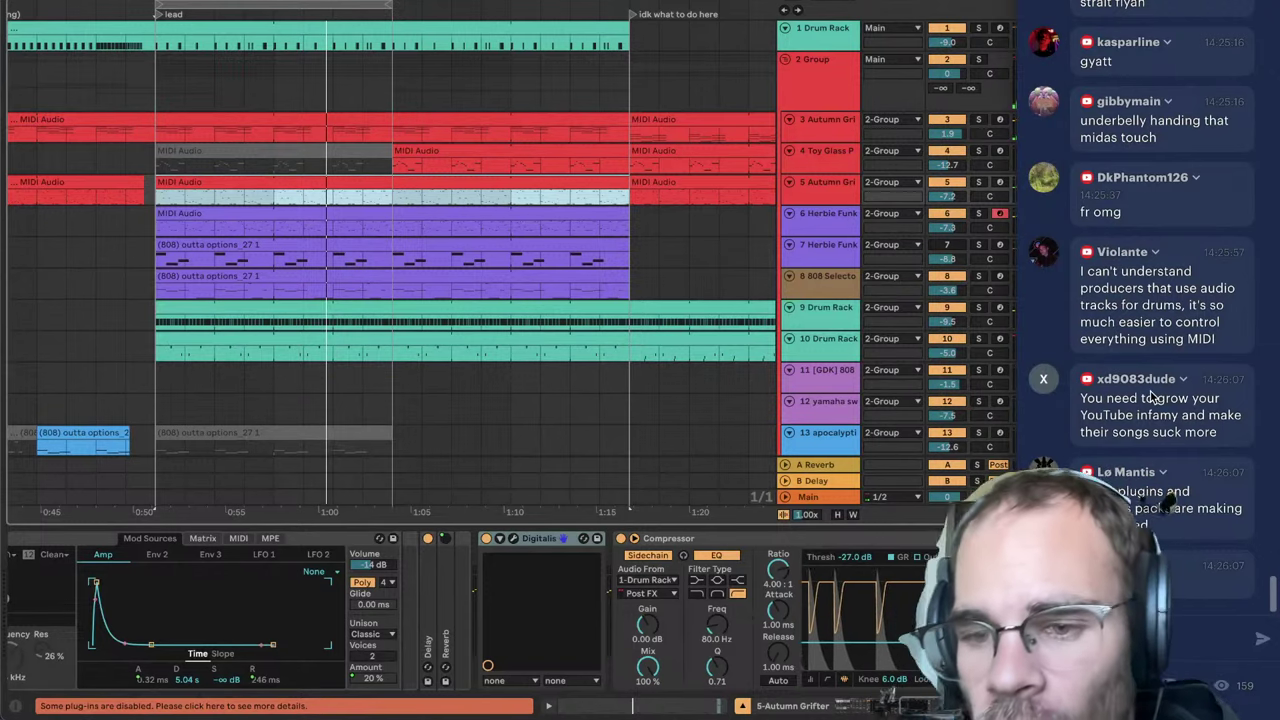
# Step: Read back through the earlier viewer messages in the live chat, including the questions on sidechain compression and drum programming
pyautogui.scroll(5, 1152, 398)
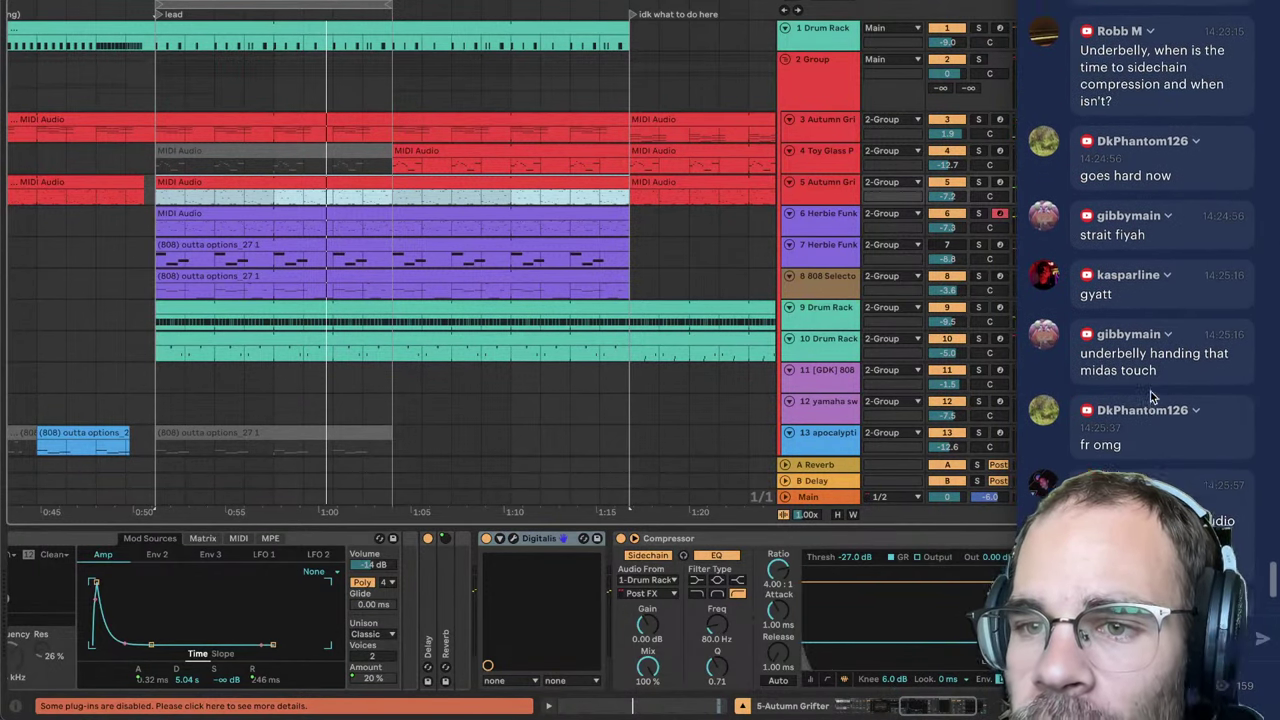
pyautogui.scroll(4, 1152, 398)
pyautogui.scroll(3, 1153, 397)
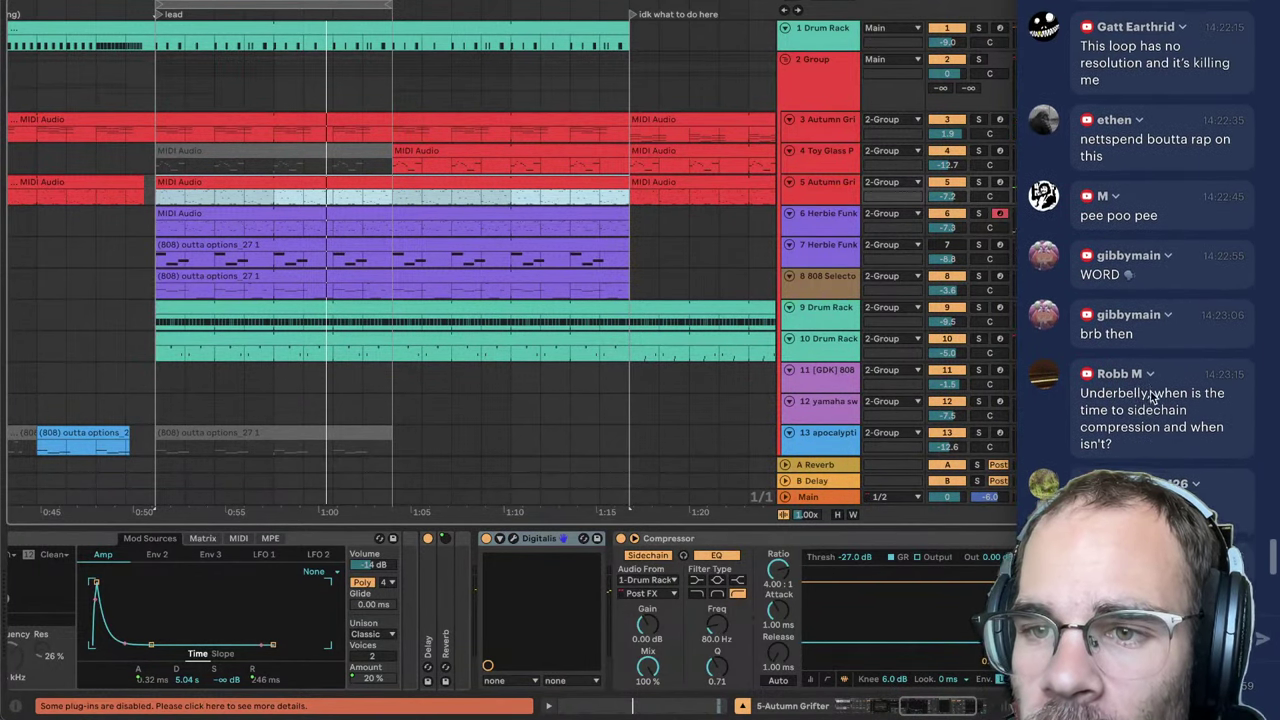
pyautogui.scroll(2, 1152, 397)
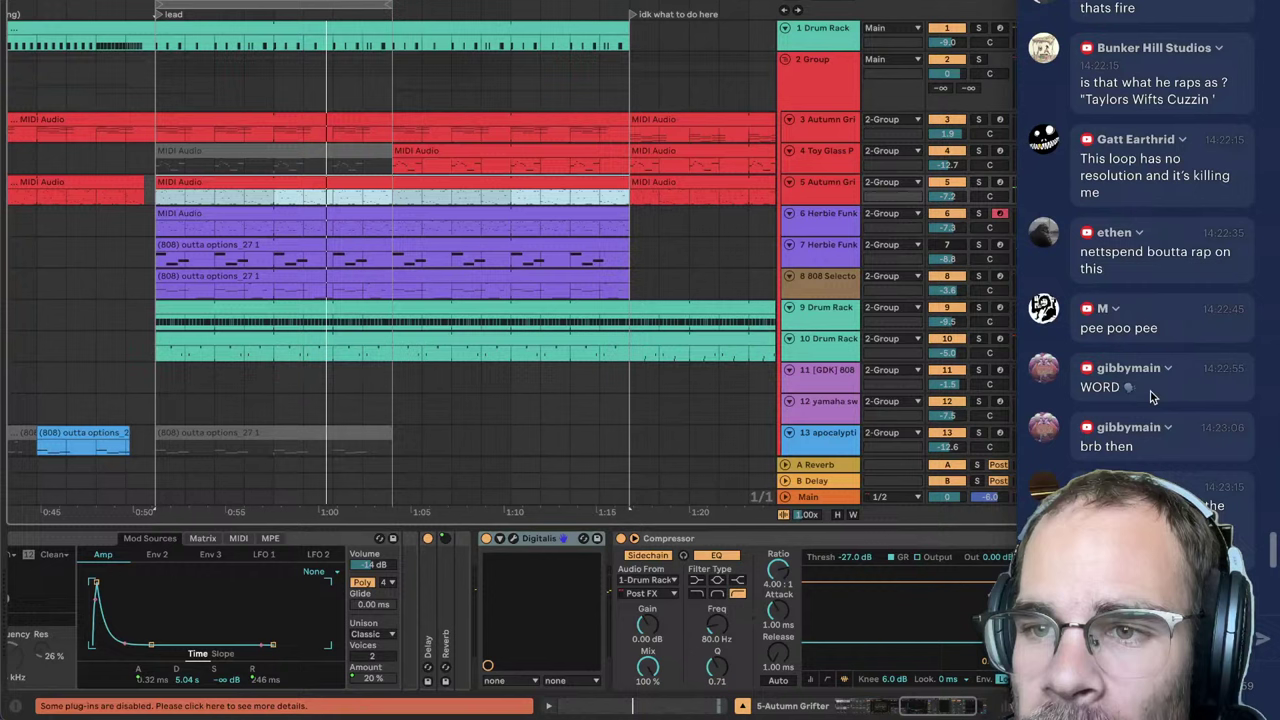
pyautogui.scroll(6, 1150, 397)
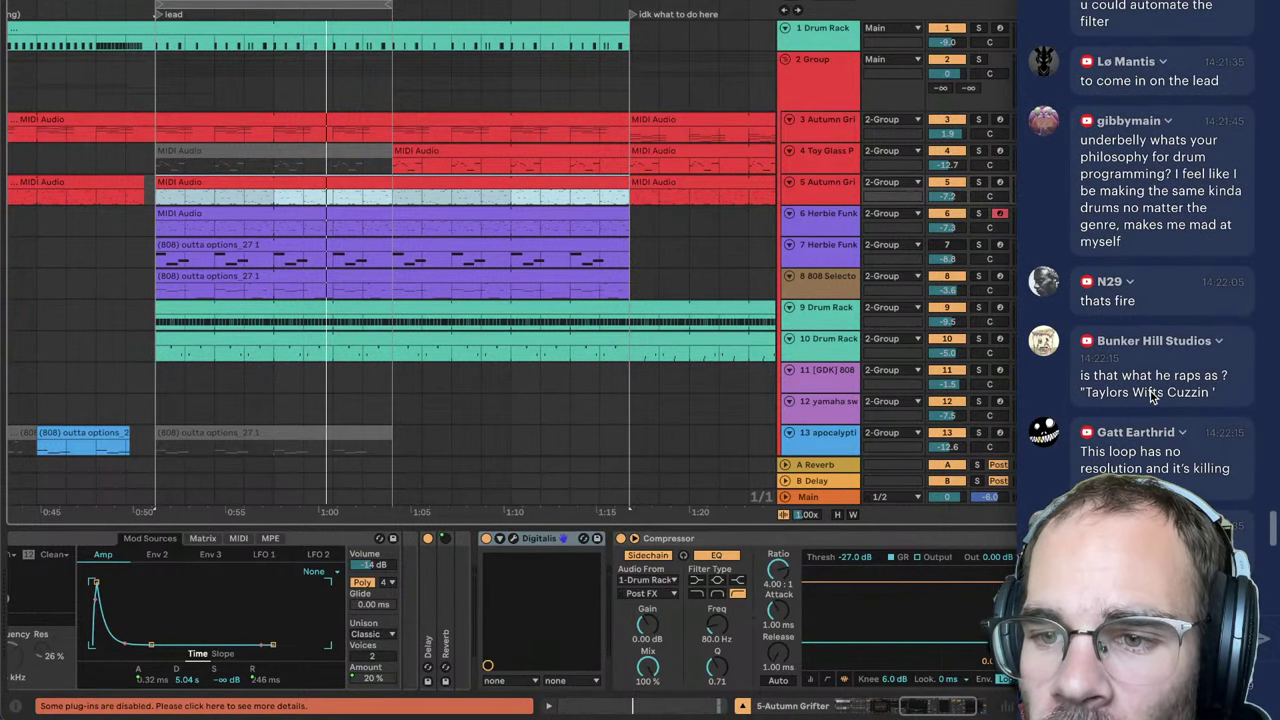
# Step: Replay the lead section and bring up the devices of the track 9 Drum Rack
pyautogui.press('space')
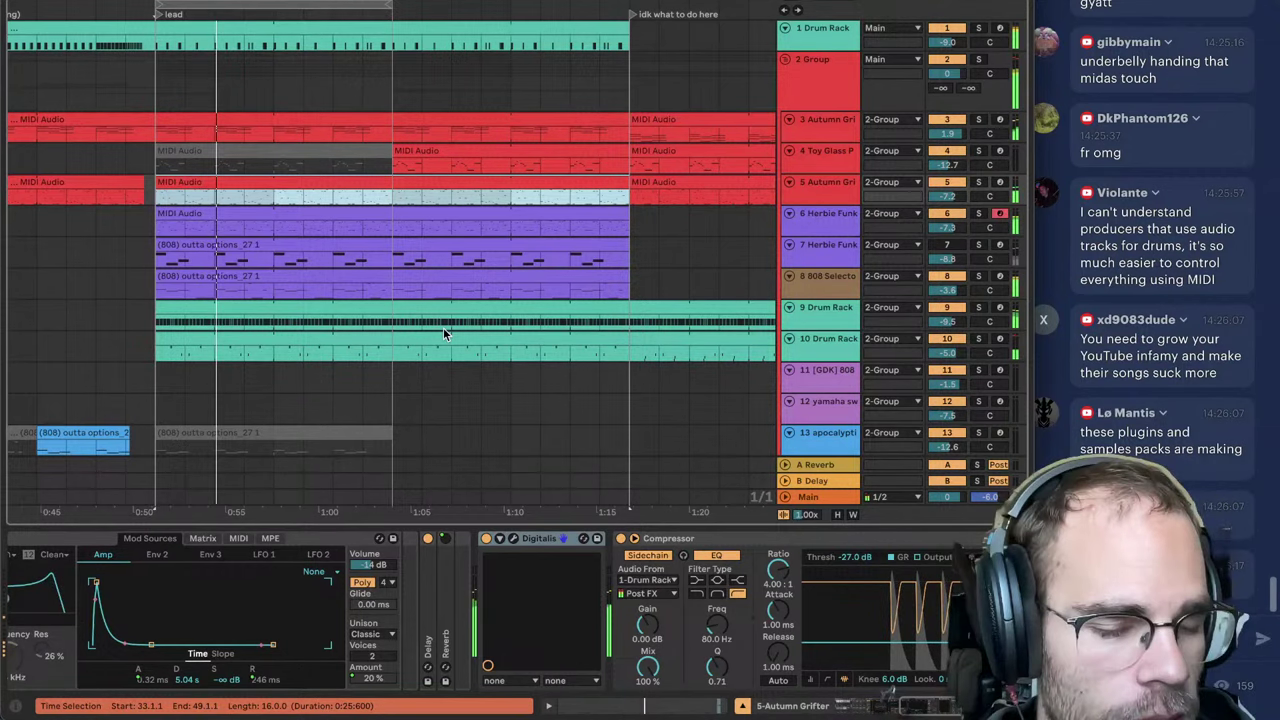
pyautogui.click(418, 322)
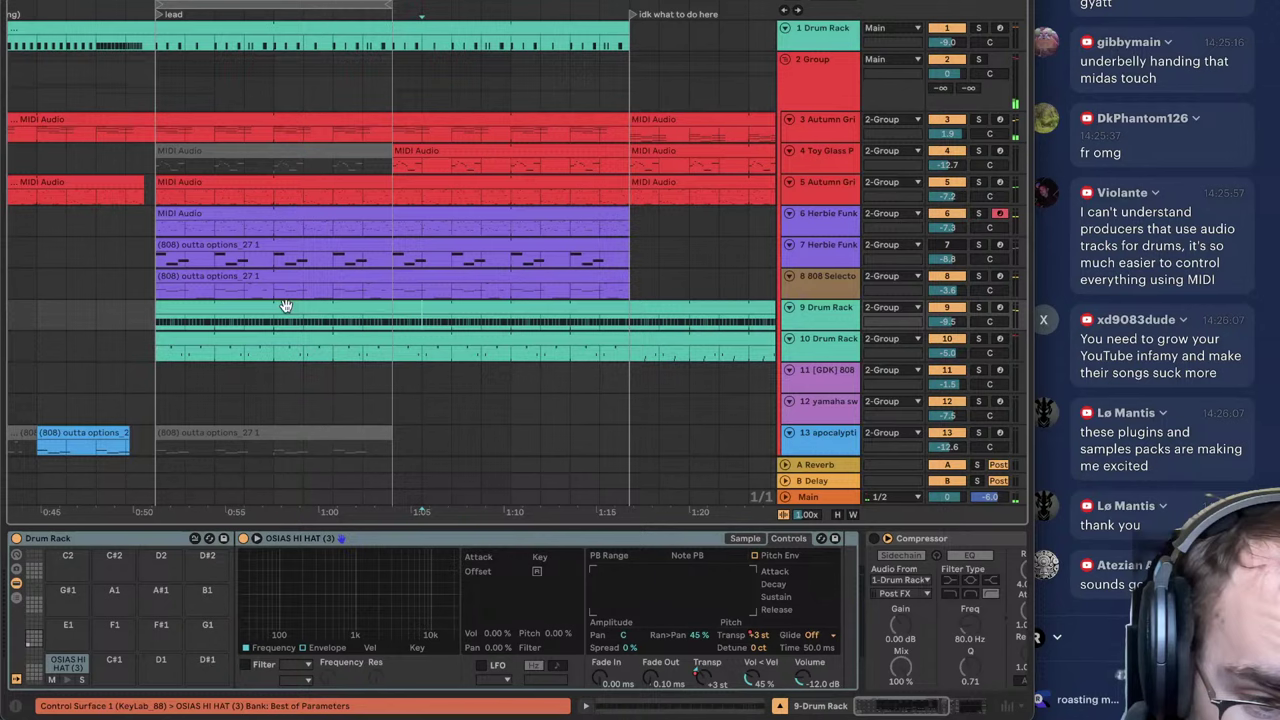
pyautogui.scroll(-3, 417, 240)
pyautogui.scroll(3, 417, 240)
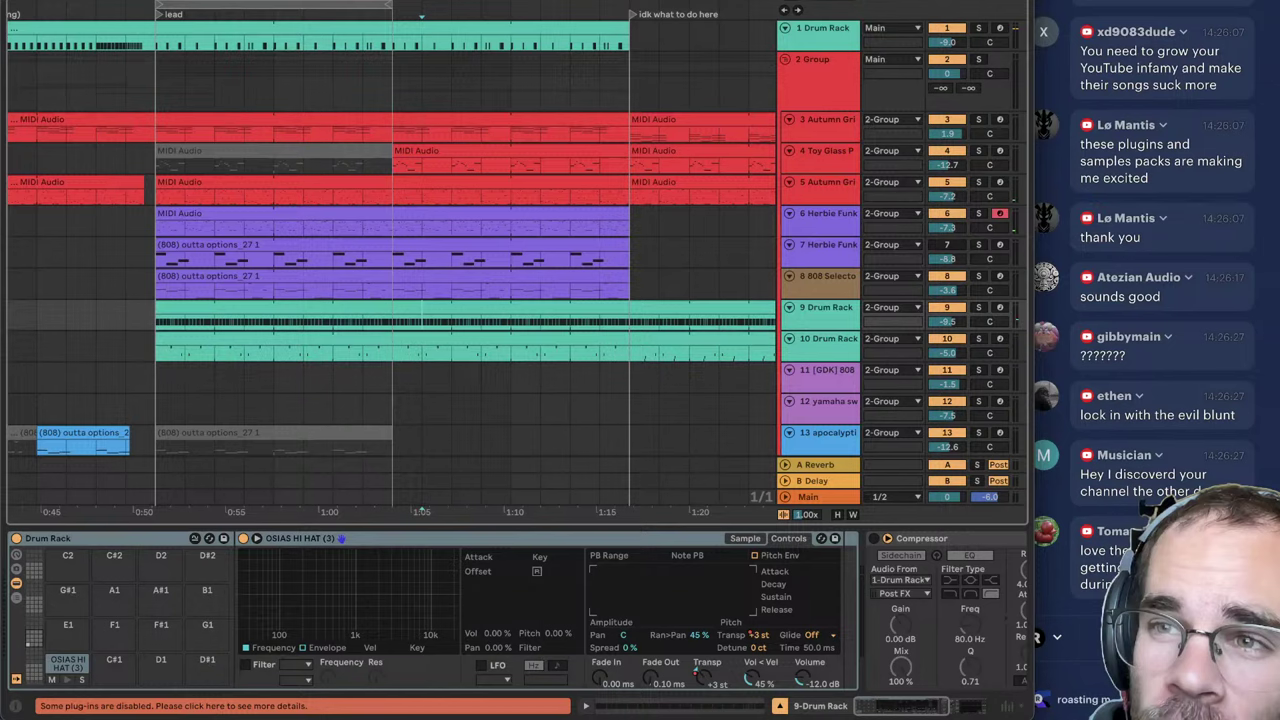
# Step: Switch to OBS, hide and re-show the Display Capture source in the Ableton scene, and minimize the OBS window
pyautogui.moveTo(199, 718)
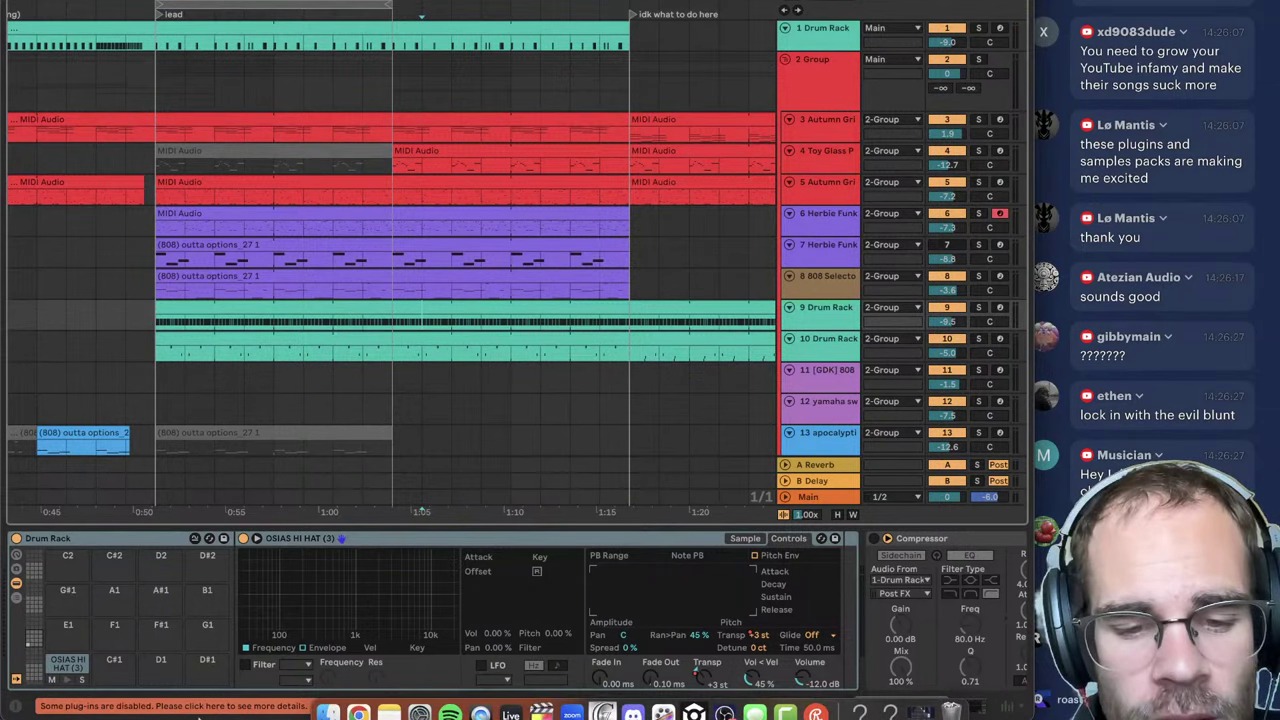
pyautogui.click(716, 705)
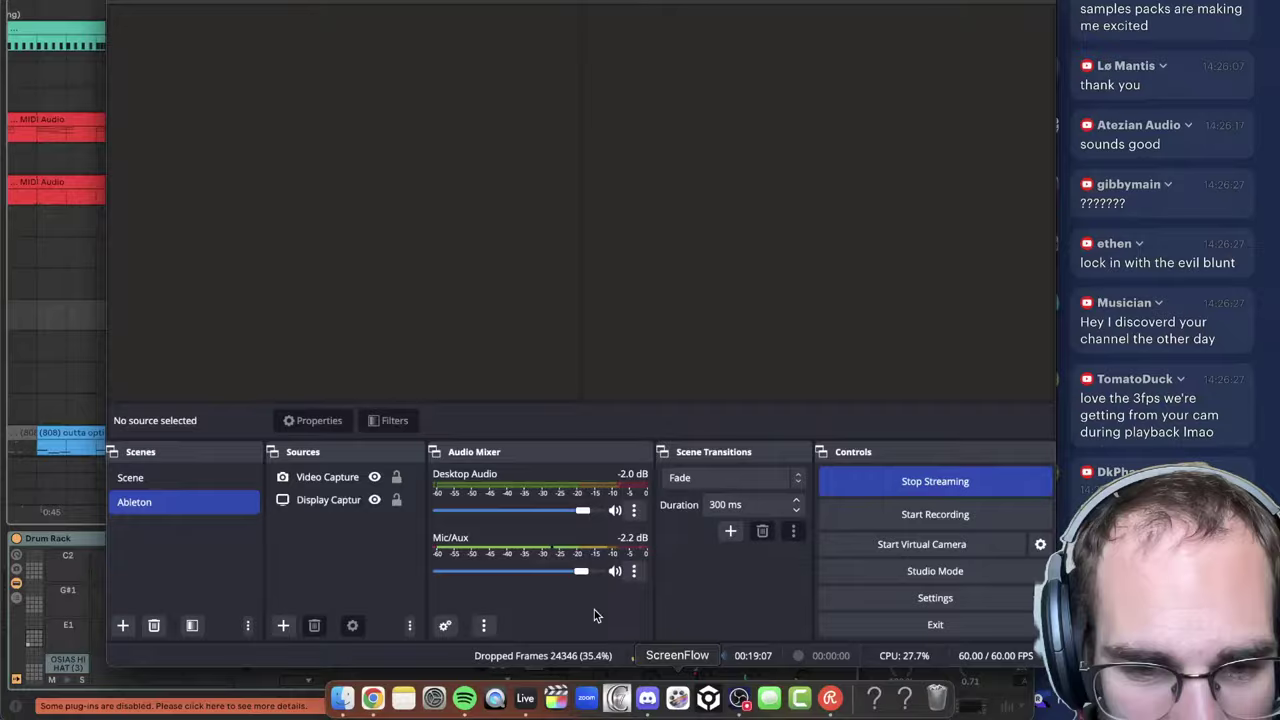
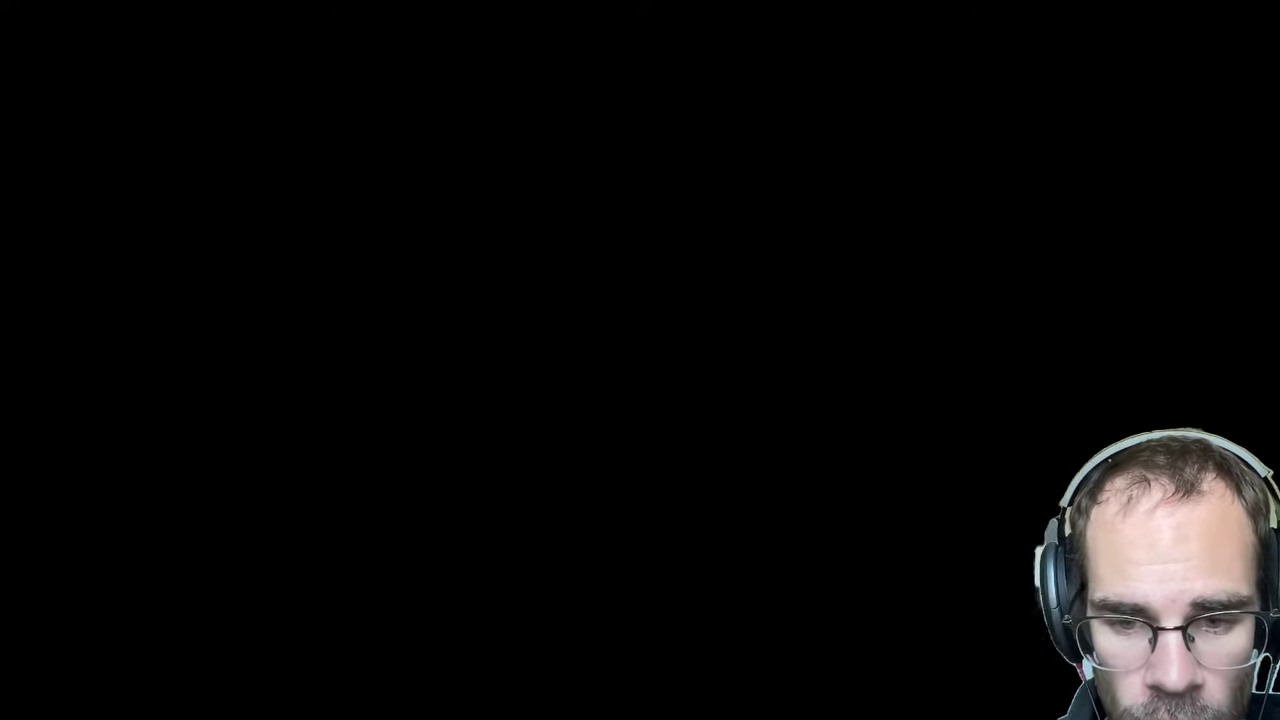
pyautogui.click(332, 484)
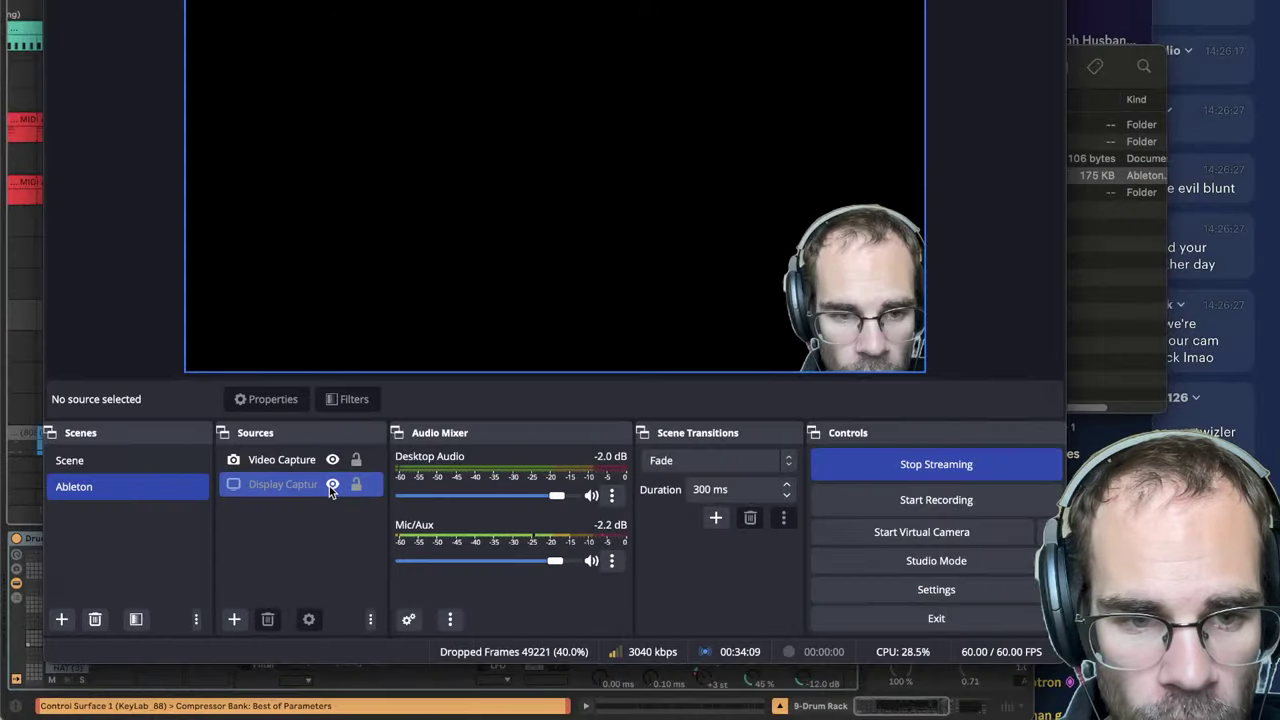
pyautogui.click(332, 484)
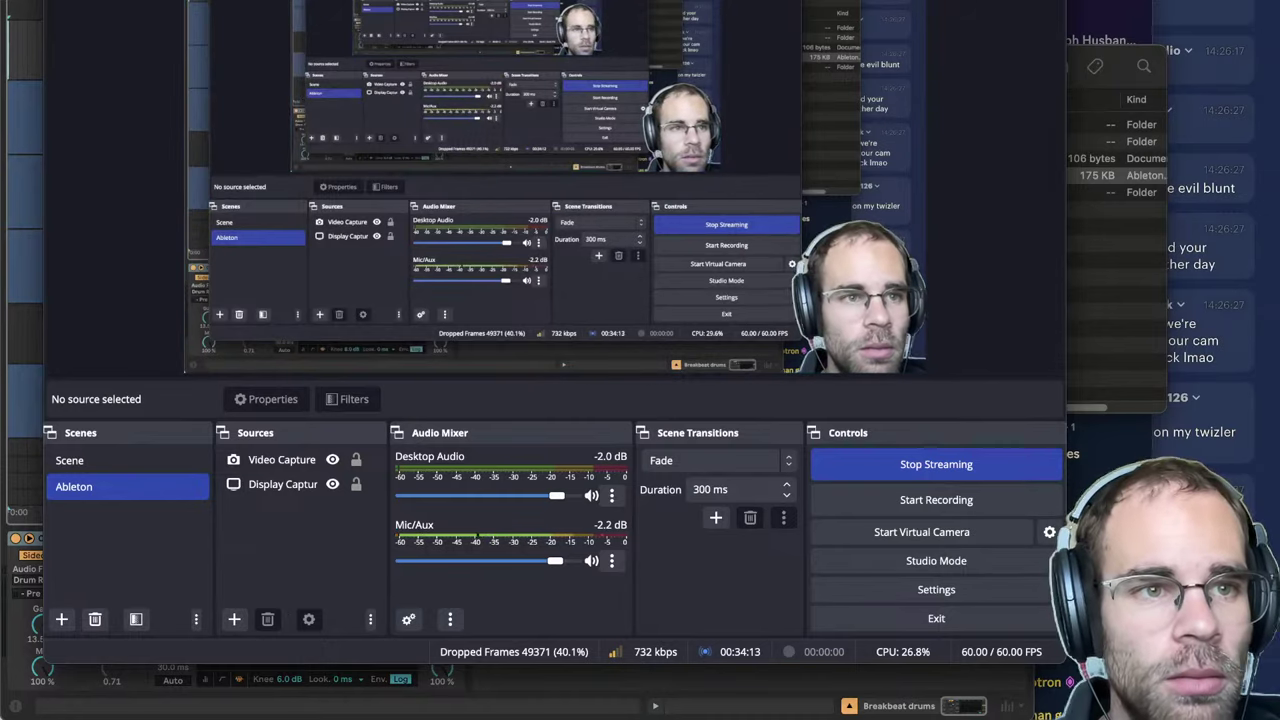
pyautogui.press('super+m')
# Step: Play the extreme bass moment 2 set from the loop start at about 0:20 and look over its tracks
pyautogui.click(350, 169)
pyautogui.scroll(8, 558, 228)
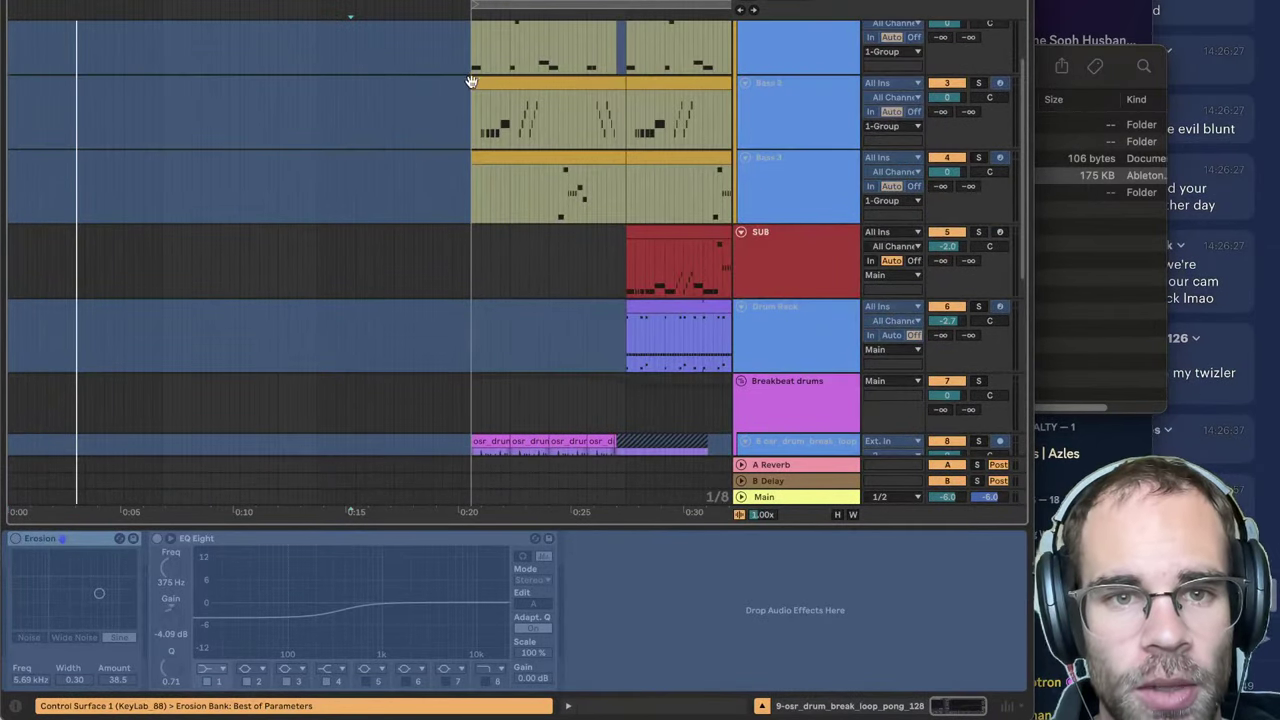
pyautogui.click(469, 103)
pyautogui.press('space')
pyautogui.moveTo(248, 3); pyautogui.dragTo(248, 0)
pyautogui.scroll(-5, 471, 283)
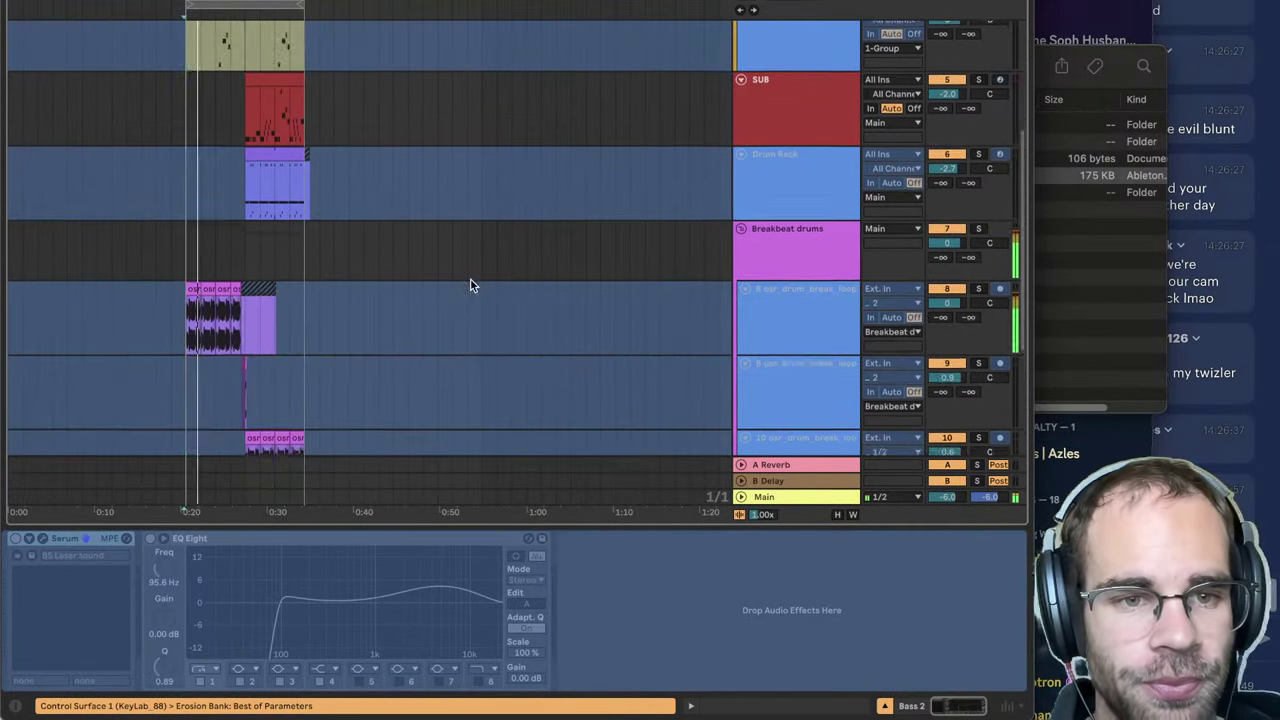
# Step: Close the project's Finder window, check the fix-my-beat channel in Discord, and switch back to Ableton Live
pyautogui.click(1113, 52)
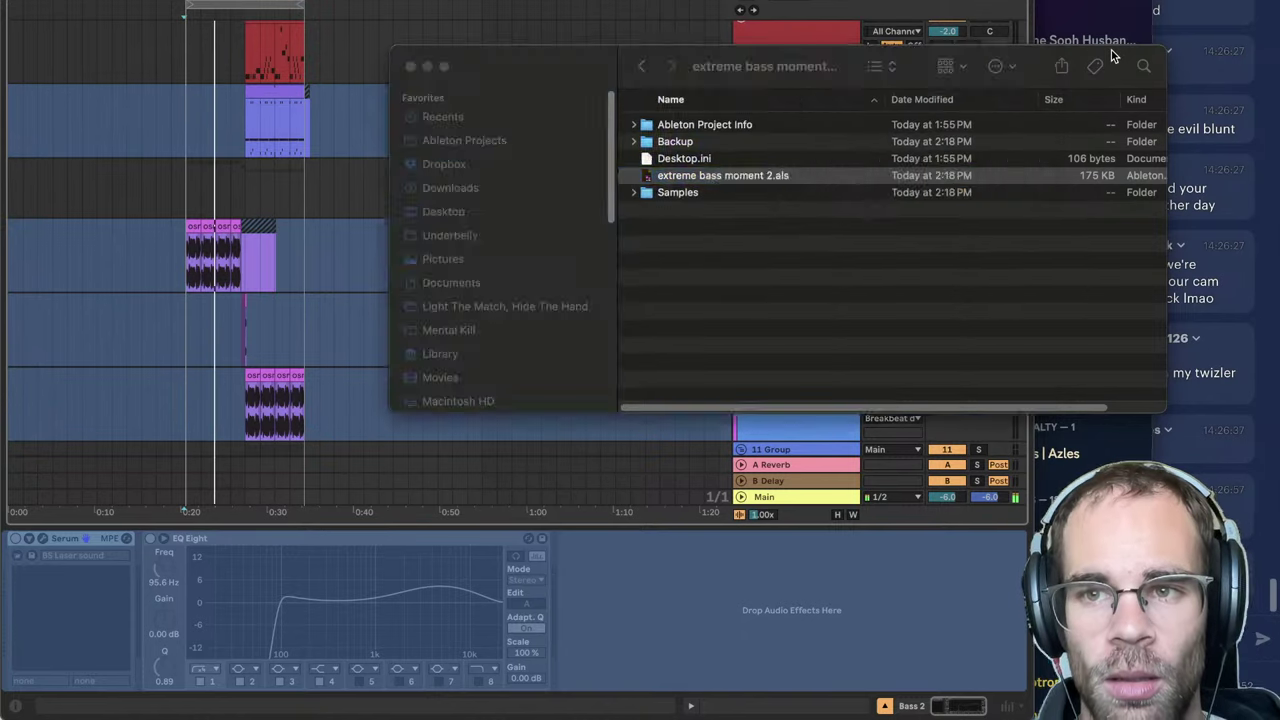
pyautogui.click(416, 67)
pyautogui.click(1095, 550)
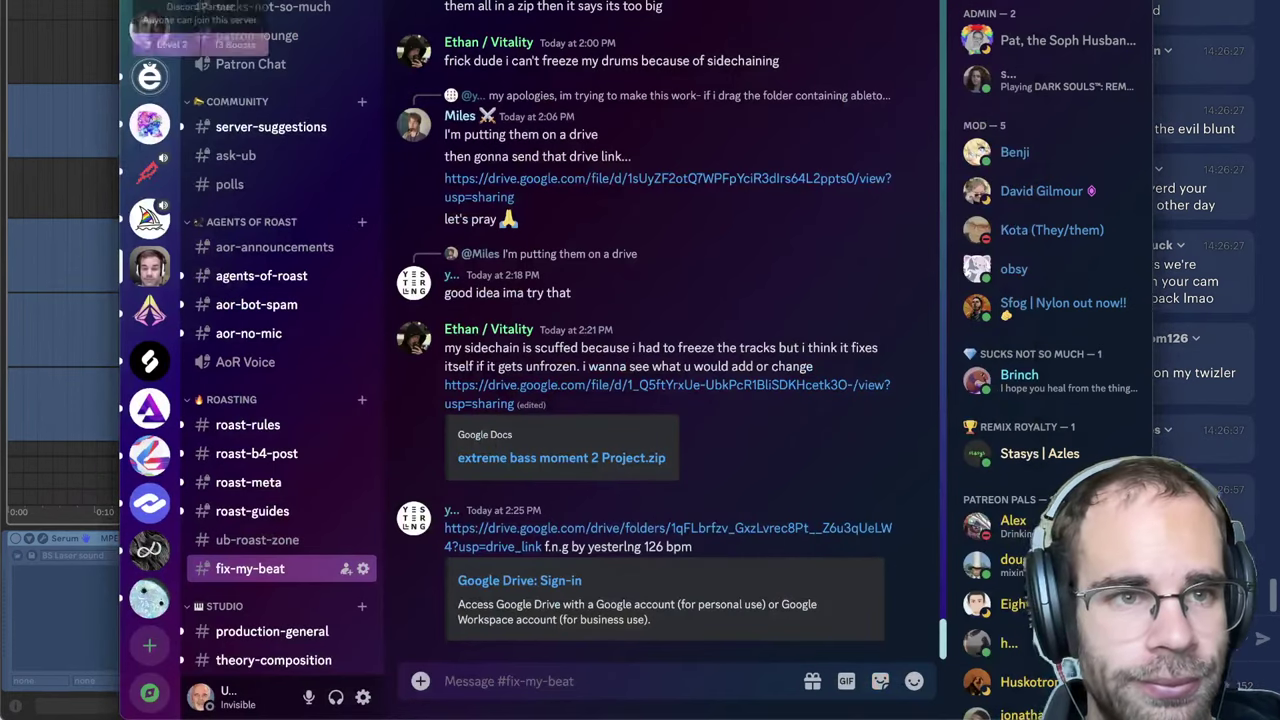
pyautogui.press('super+Tab')
# Step: Listen to the looped section and inspect the devices on the SUB and Drum Rack tracks
pyautogui.scroll(1, 261, 176)
pyautogui.scroll(2, 261, 176)
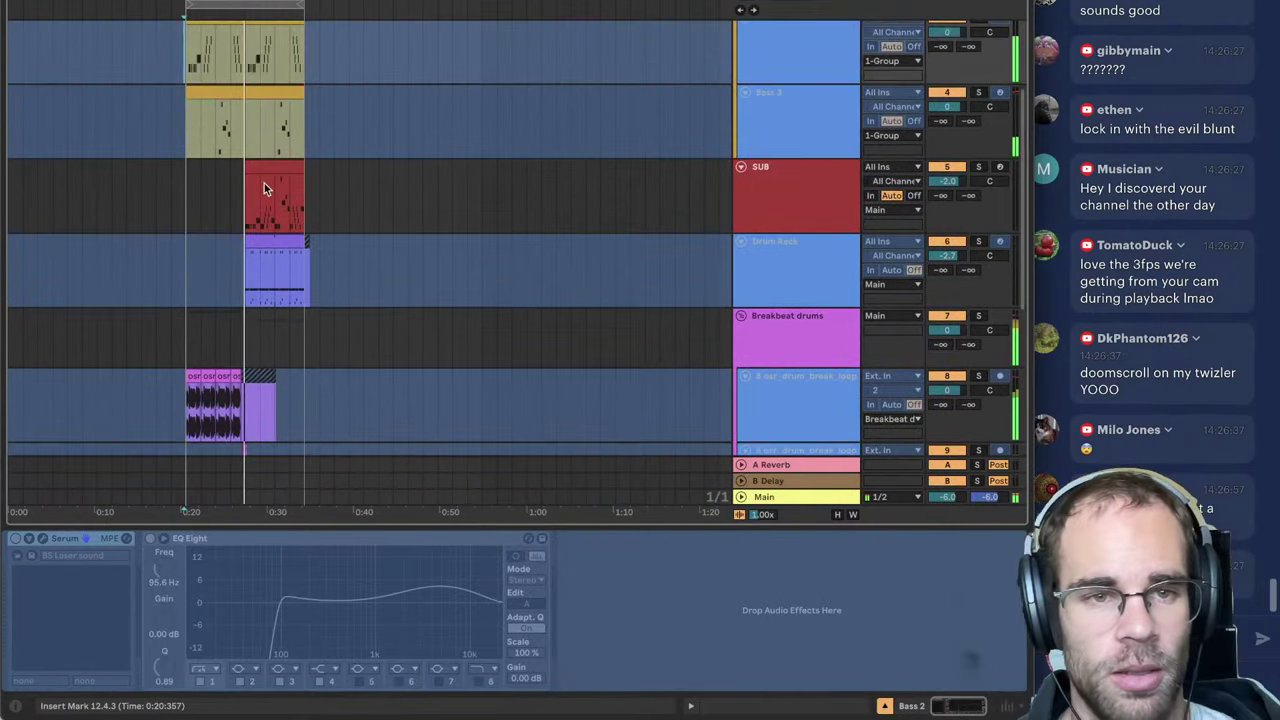
pyautogui.click(264, 183)
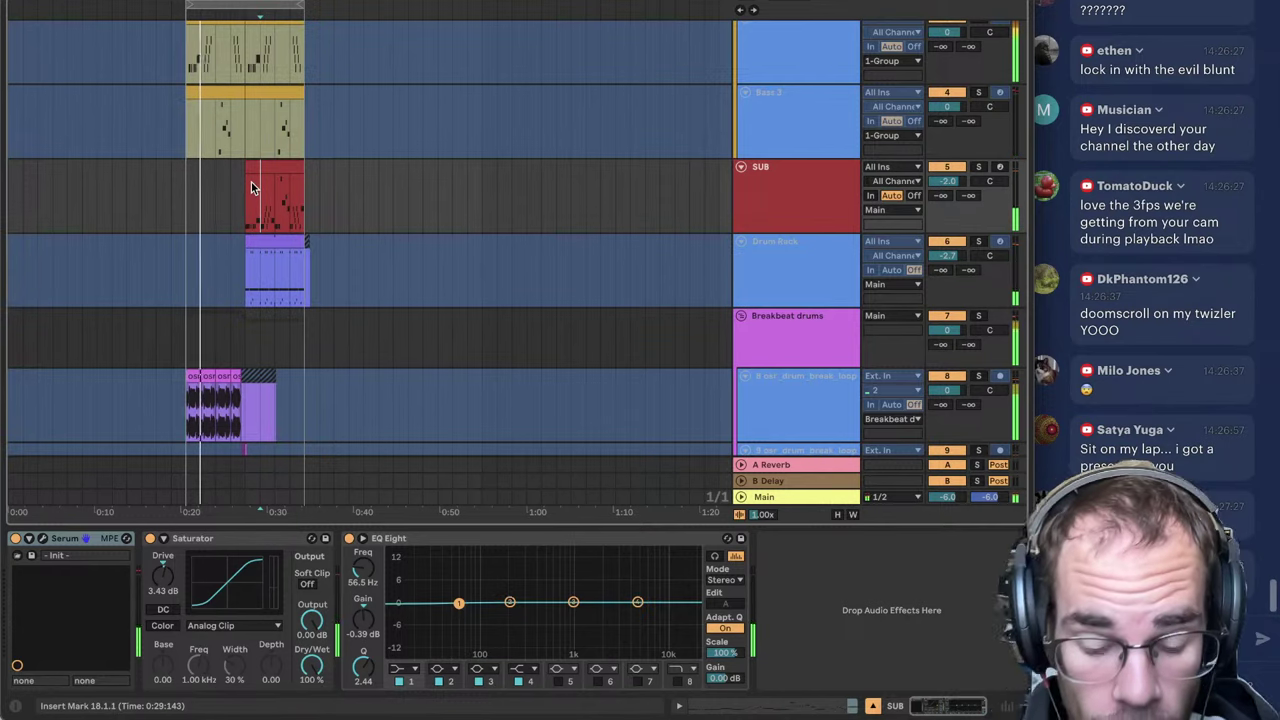
pyautogui.click(452, 249)
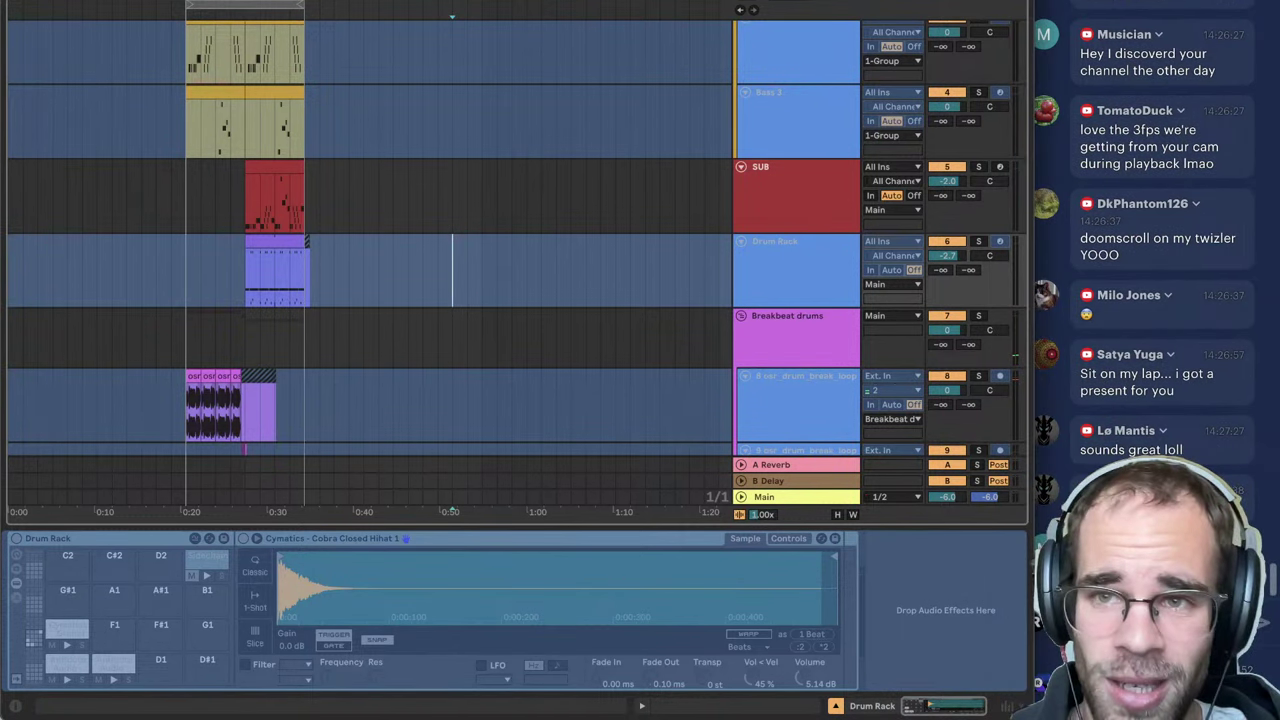
pyautogui.click(248, 218)
pyautogui.press('space')
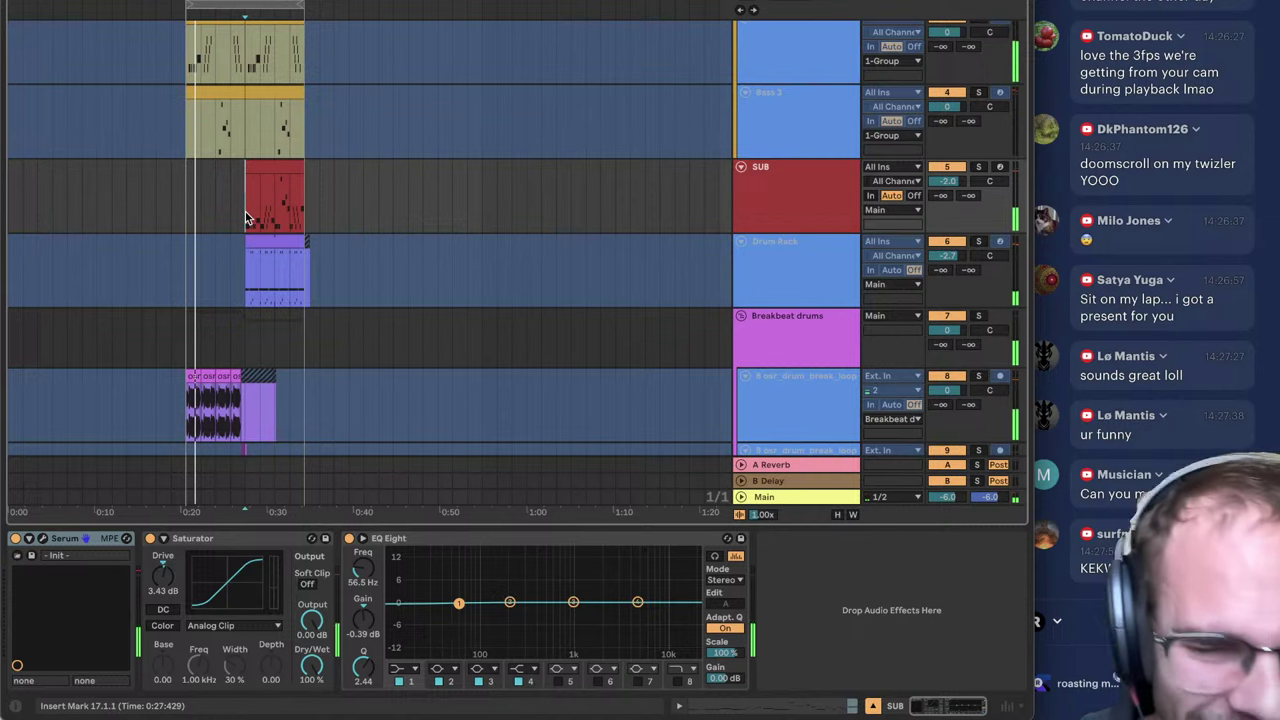
pyautogui.scroll(3, 260, 195)
pyautogui.scroll(-3, 266, 180)
pyautogui.click(271, 247)
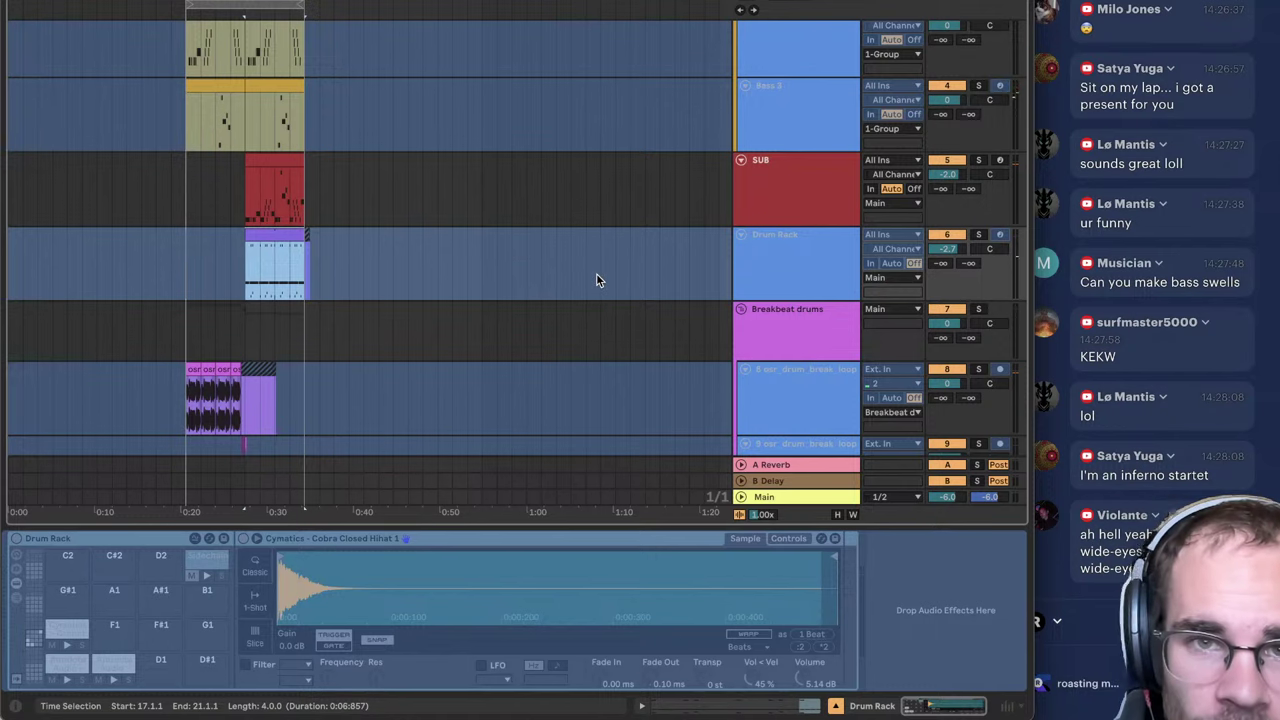
# Step: Save the set under the new name "less extreme bass moment 2"
pyautogui.press('super+shift+s')
pyautogui.click(760, 60)
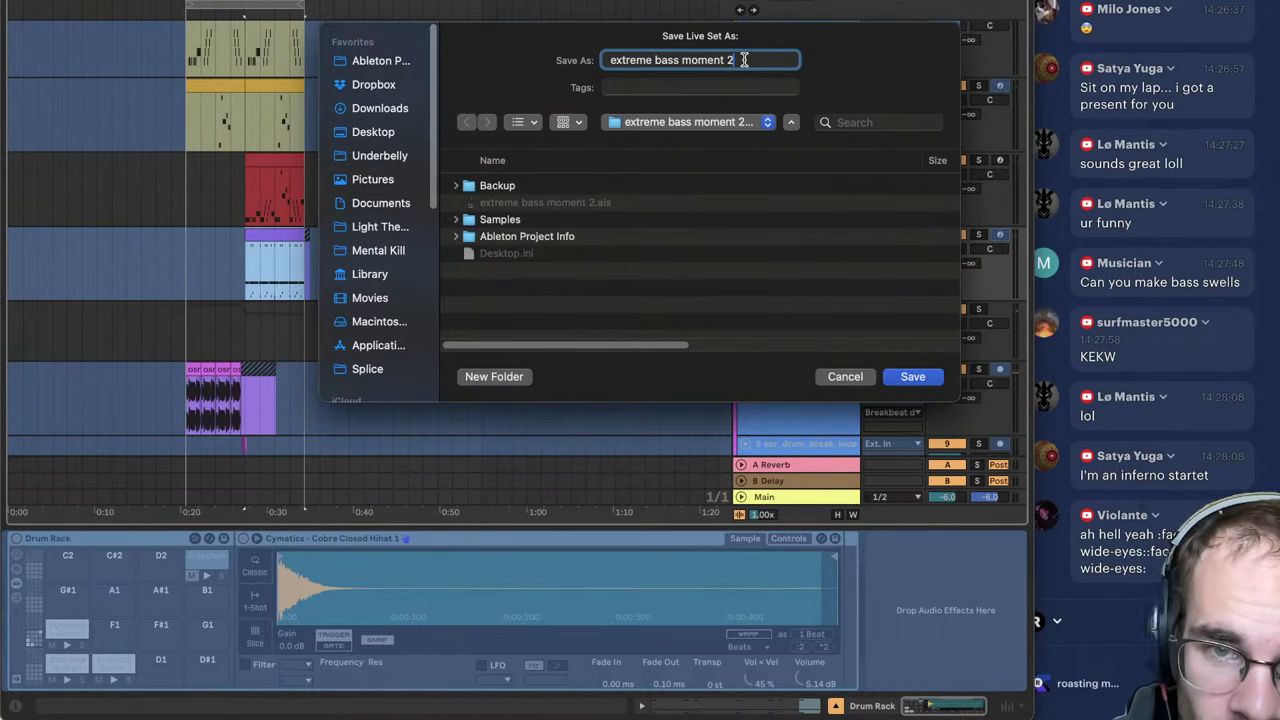
pyautogui.moveTo(738, 60); pyautogui.dragTo(603, 67)
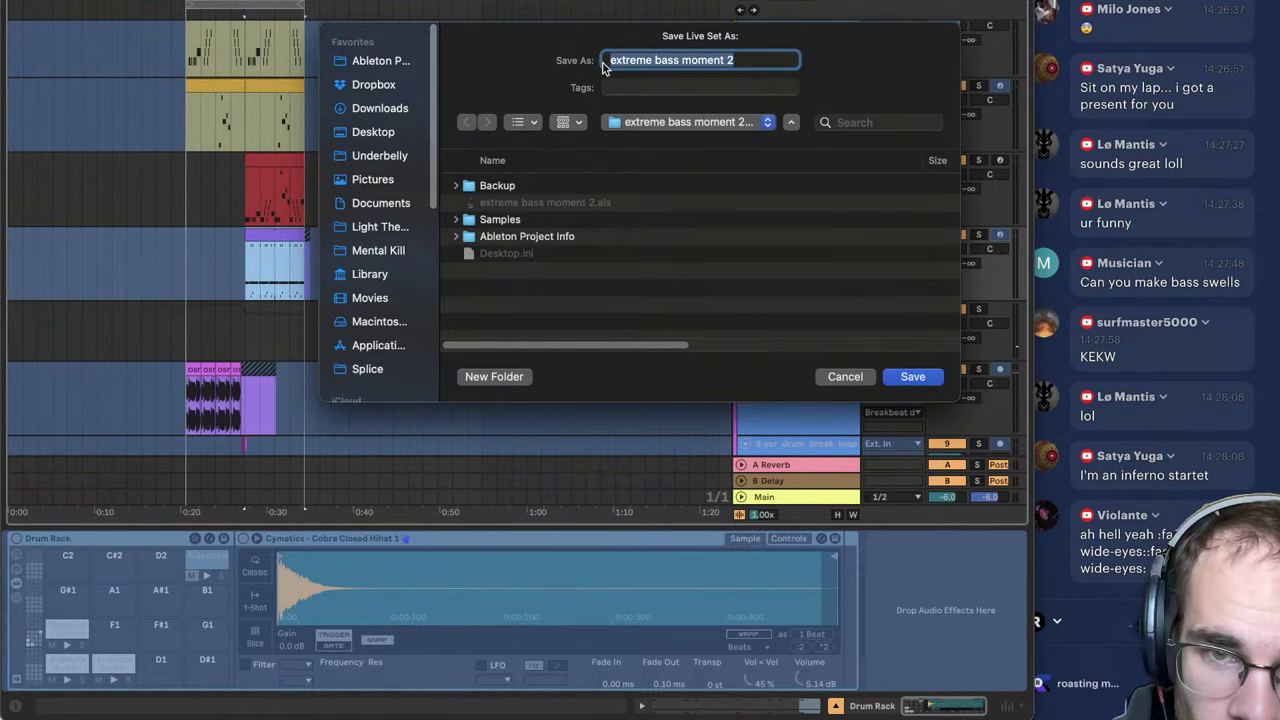
pyautogui.click(603, 67)
pyautogui.write('less')
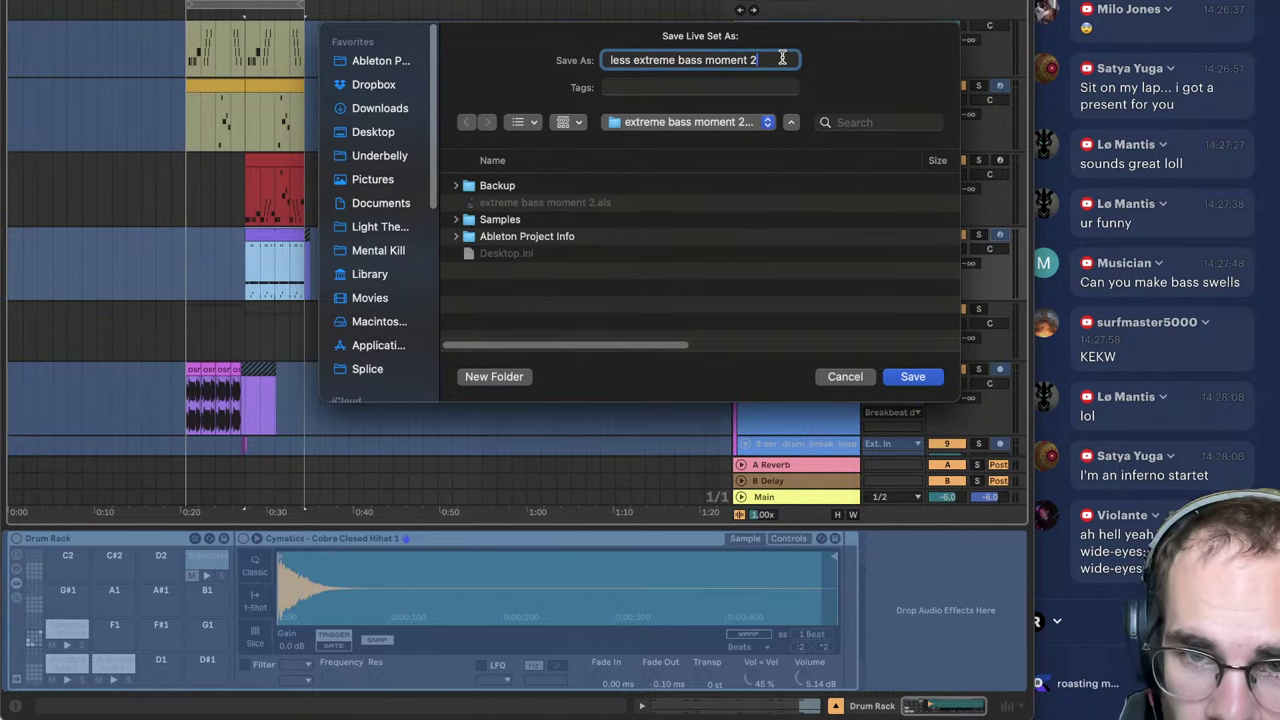
pyautogui.press('Return')
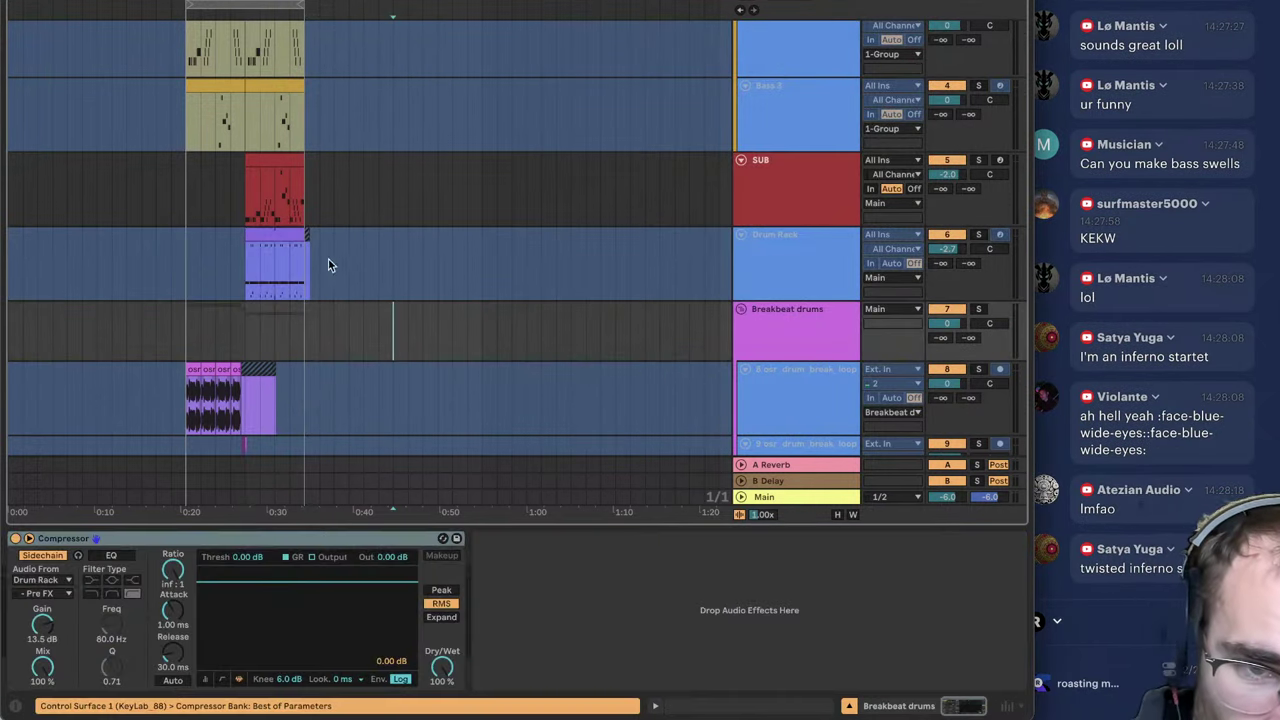
# Step: Move the Drum Rack track above the bass group and unfreeze the Bass 3 track
pyautogui.scroll(3, 811, 310)
pyautogui.moveTo(811, 390); pyautogui.dragTo(810, 72)
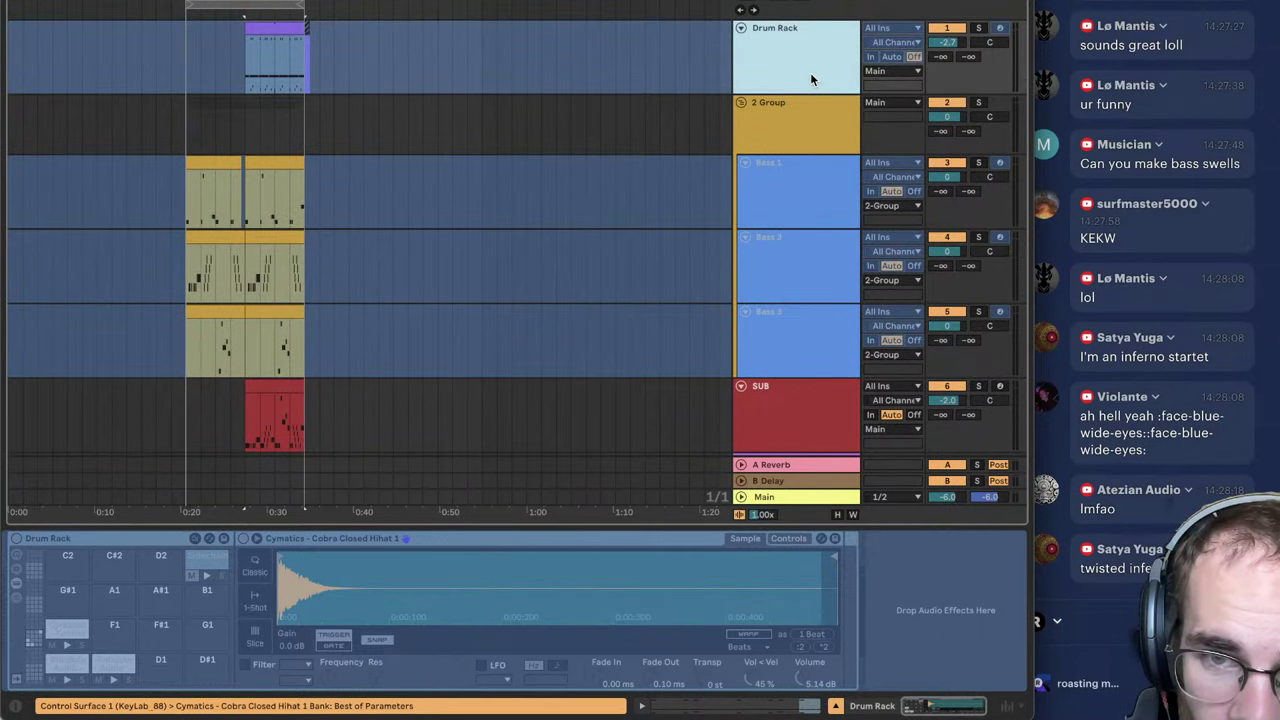
pyautogui.scroll(-3, 810, 72)
pyautogui.click(795, 227)
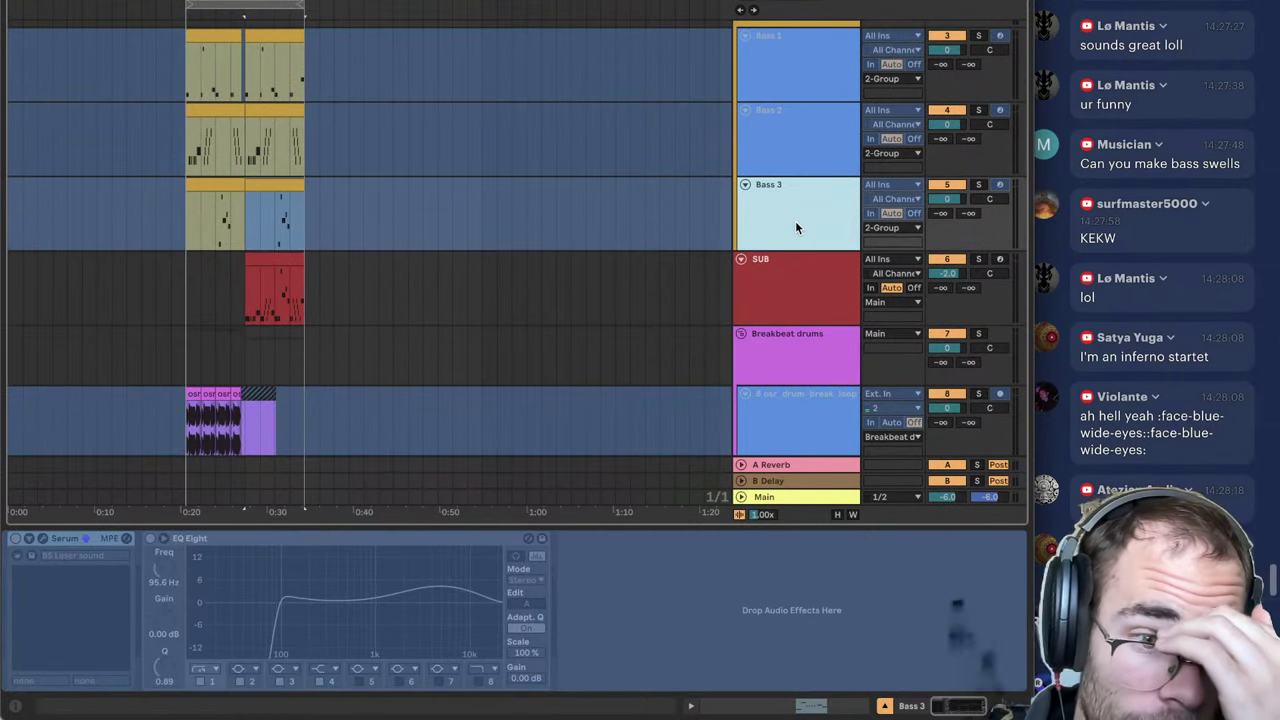
pyautogui.rightClick(797, 228)
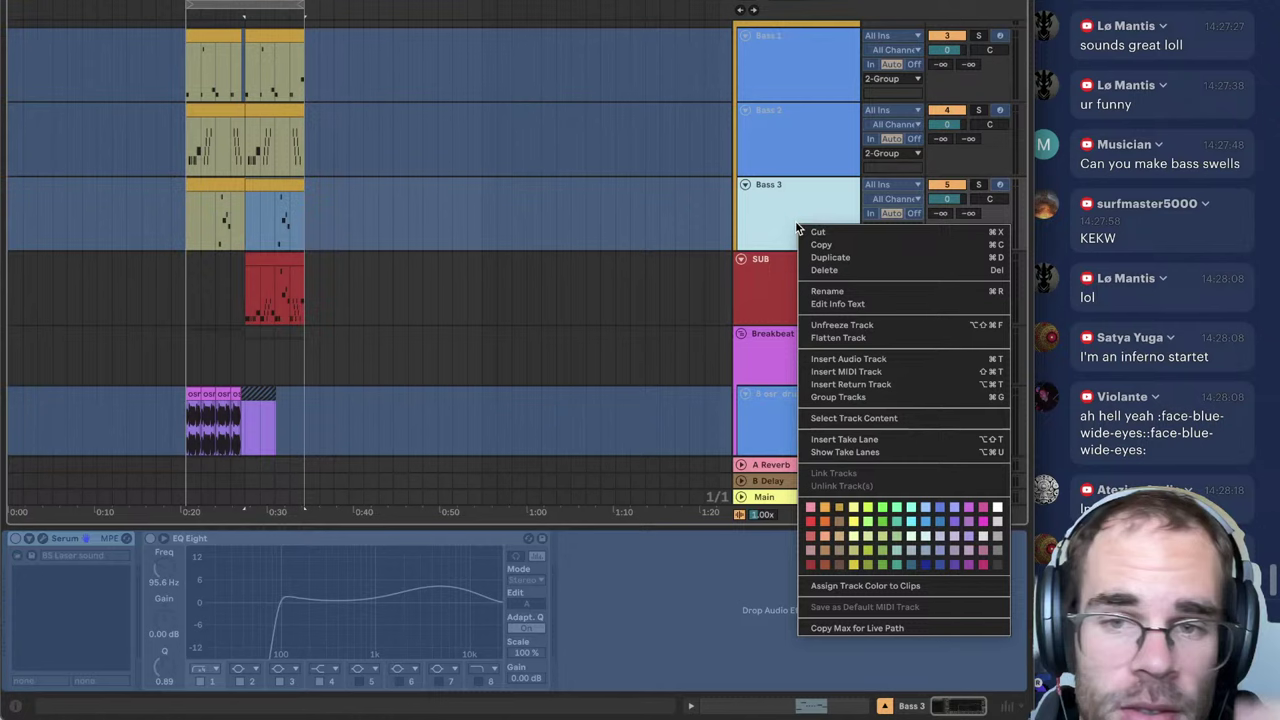
pyautogui.click(842, 325)
pyautogui.click(275, 215)
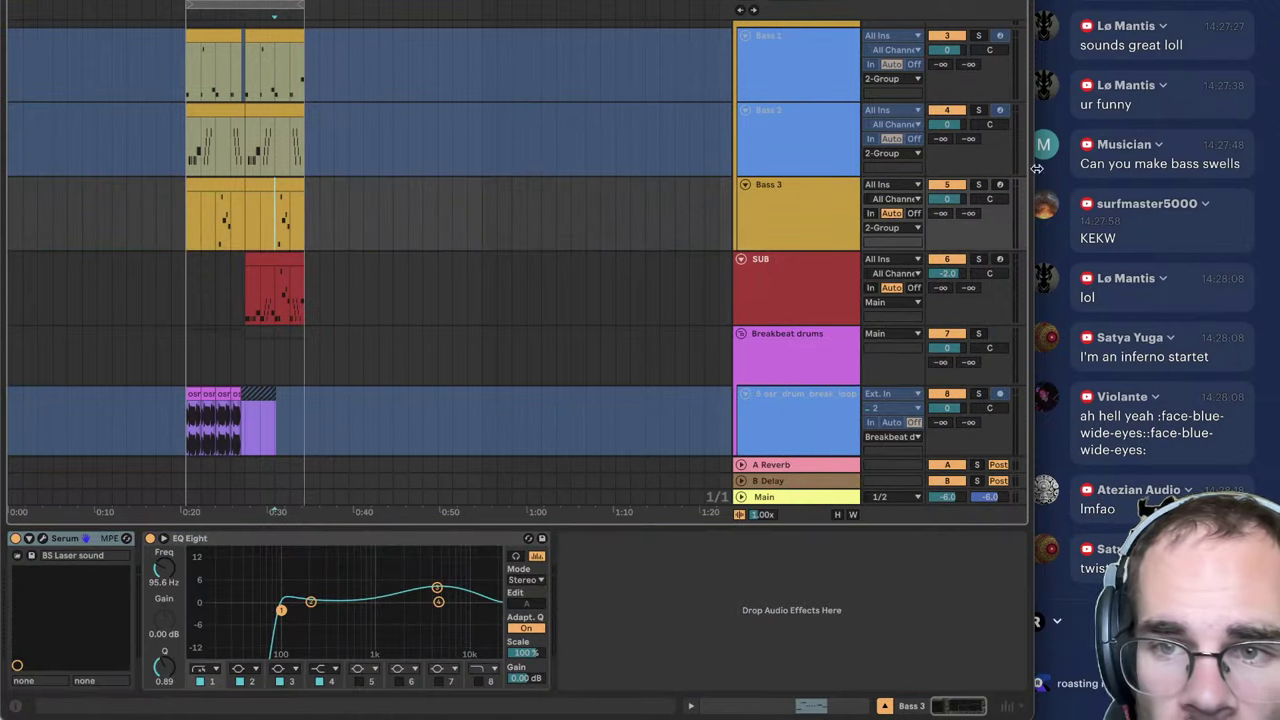
# Step: Audition Bass 3 in solo and unfreeze the Bass 2 and Bass 1 tracks
pyautogui.click(978, 186)
pyautogui.press('space')
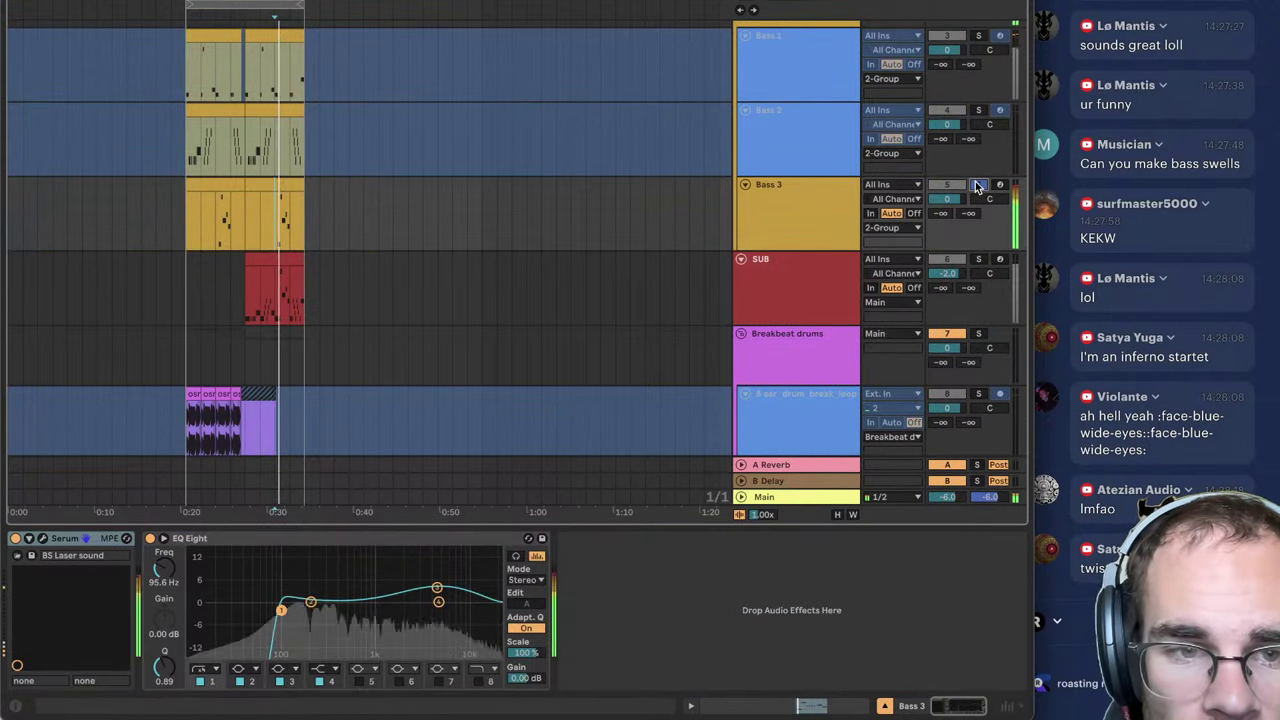
pyautogui.click(831, 137)
pyautogui.rightClick(790, 143)
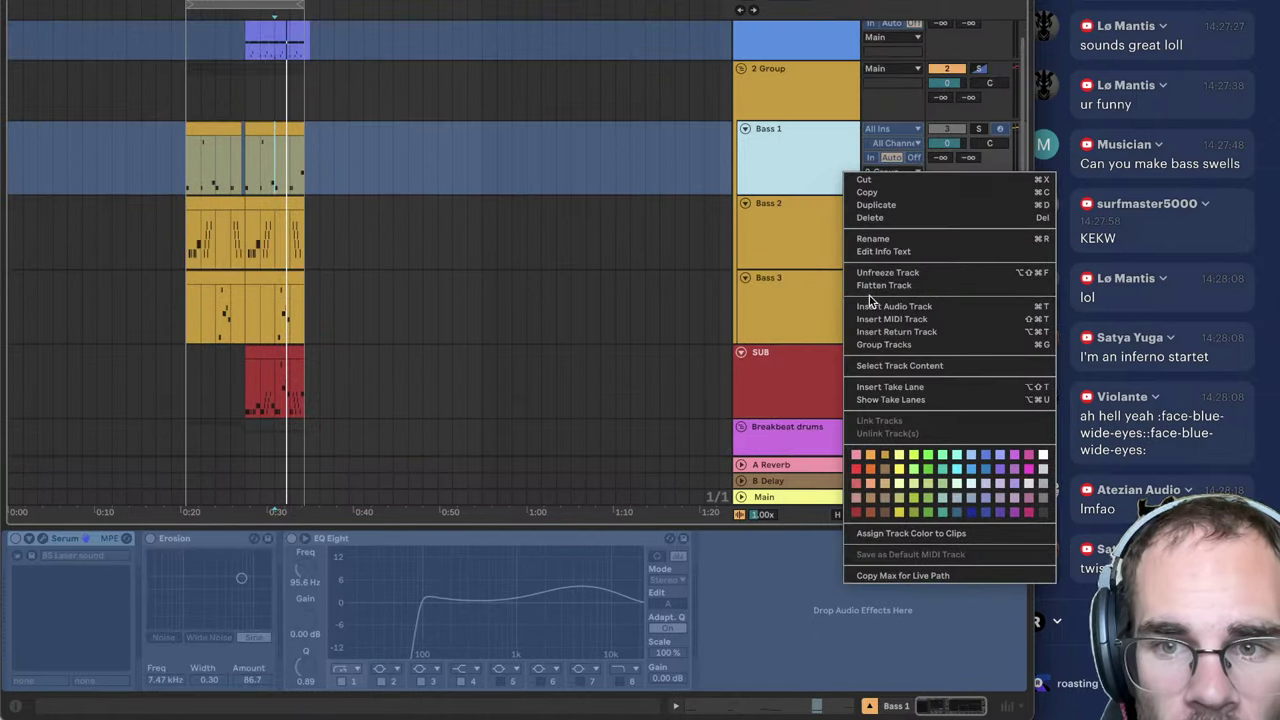
pyautogui.click(882, 273)
pyautogui.click(350, 205)
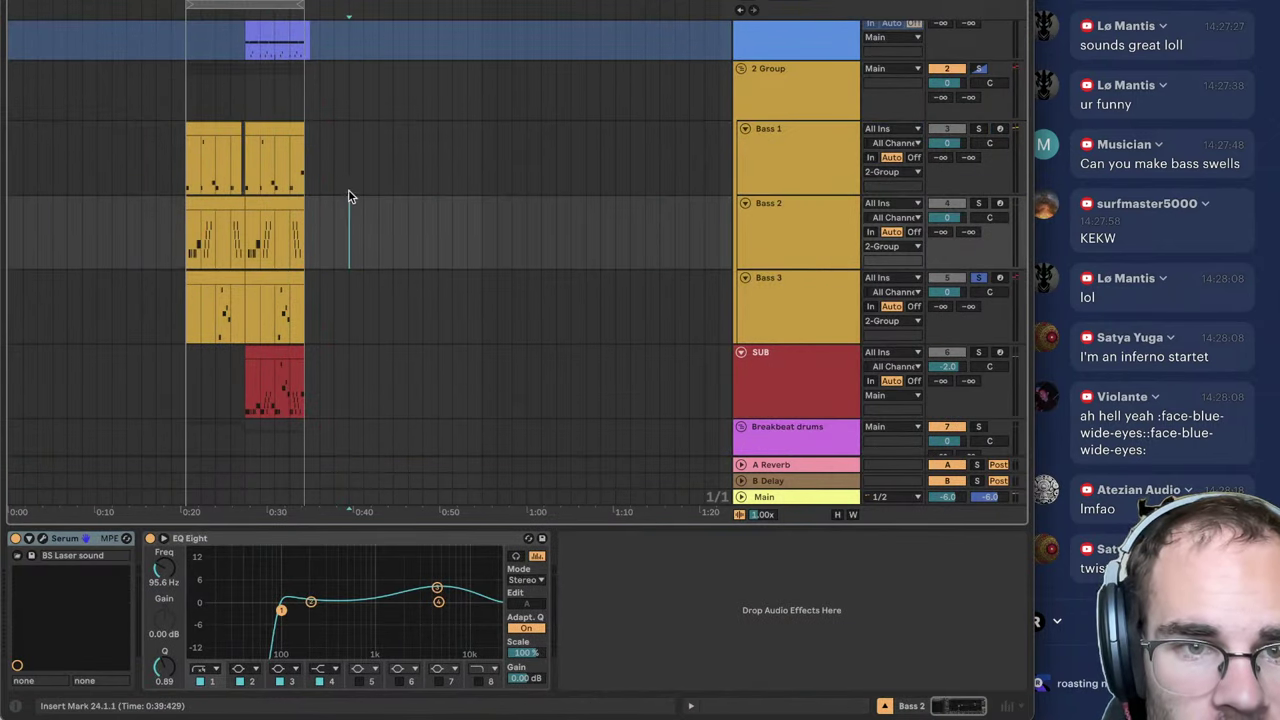
pyautogui.click(304, 180)
# Step: Inspect the devices on the breakbeat drum tracks, and unfreeze the Drop Saws track
pyautogui.scroll(-5, 483, 220)
pyautogui.click(801, 202)
pyautogui.scroll(-3, 801, 203)
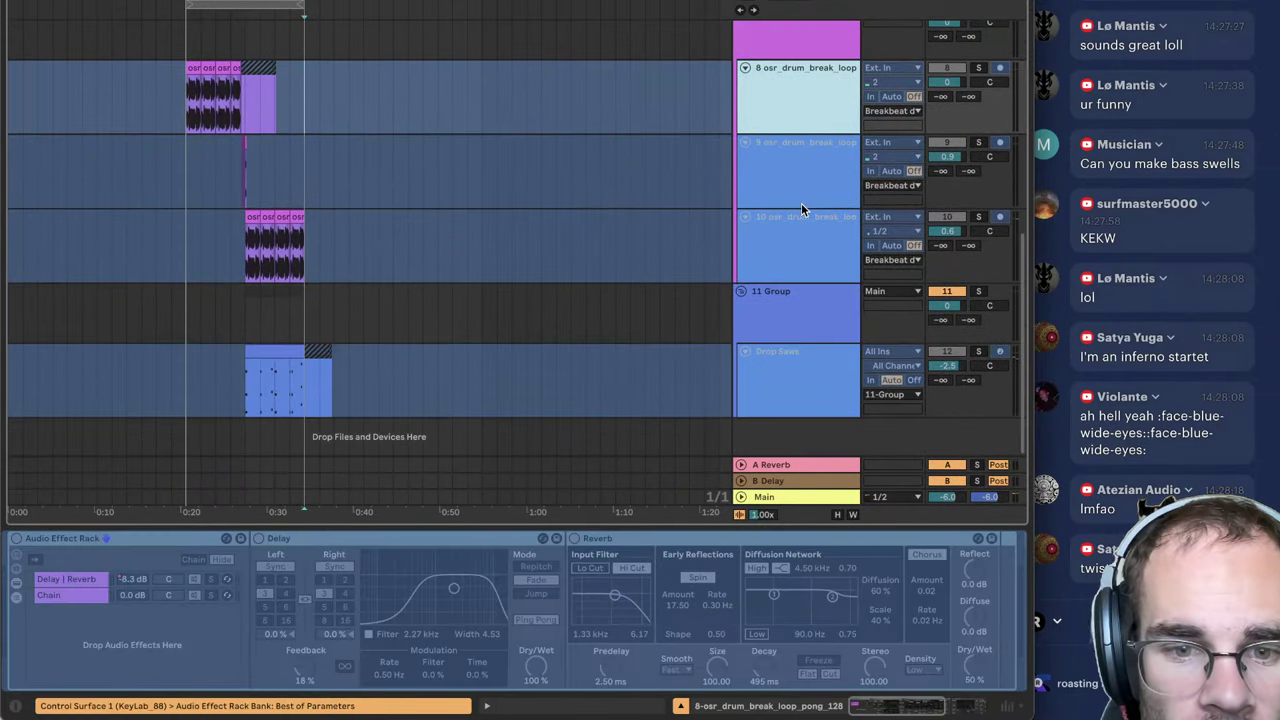
pyautogui.scroll(2, 796, 121)
pyautogui.click(798, 130)
pyautogui.scroll(-3, 800, 250)
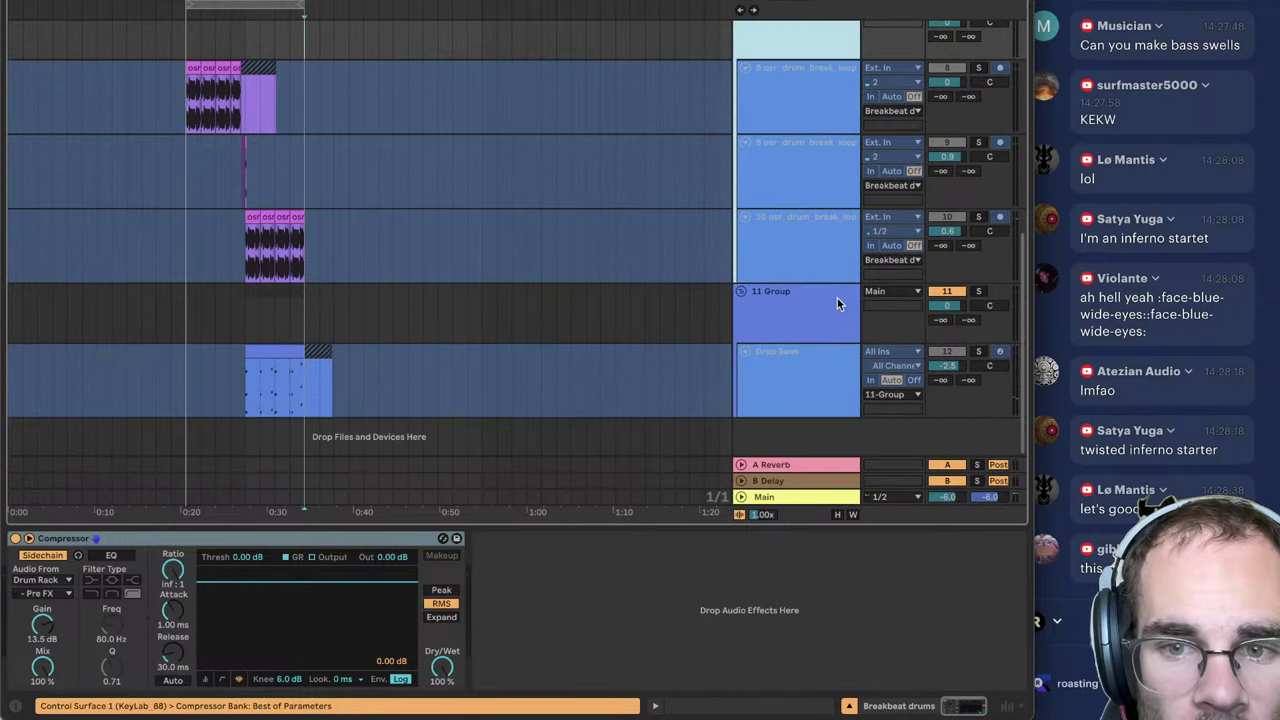
pyautogui.click(797, 371)
pyautogui.click(762, 297)
pyautogui.click(757, 374)
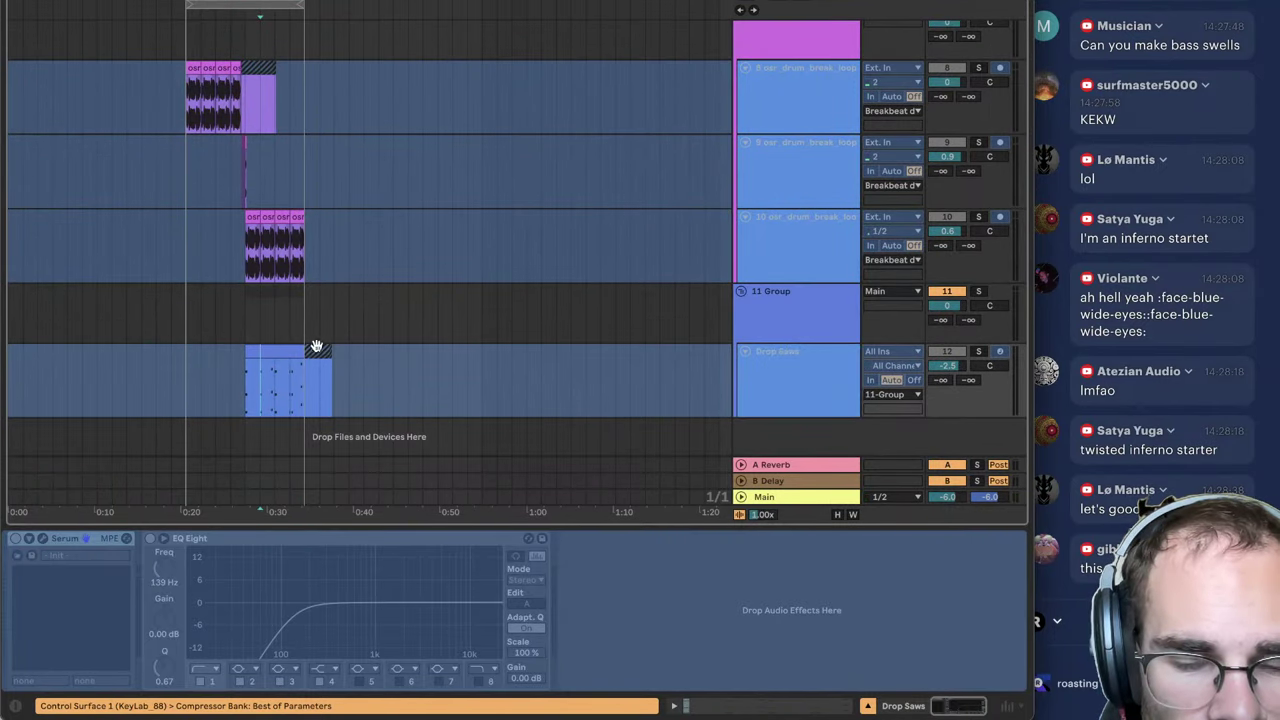
pyautogui.click(266, 350)
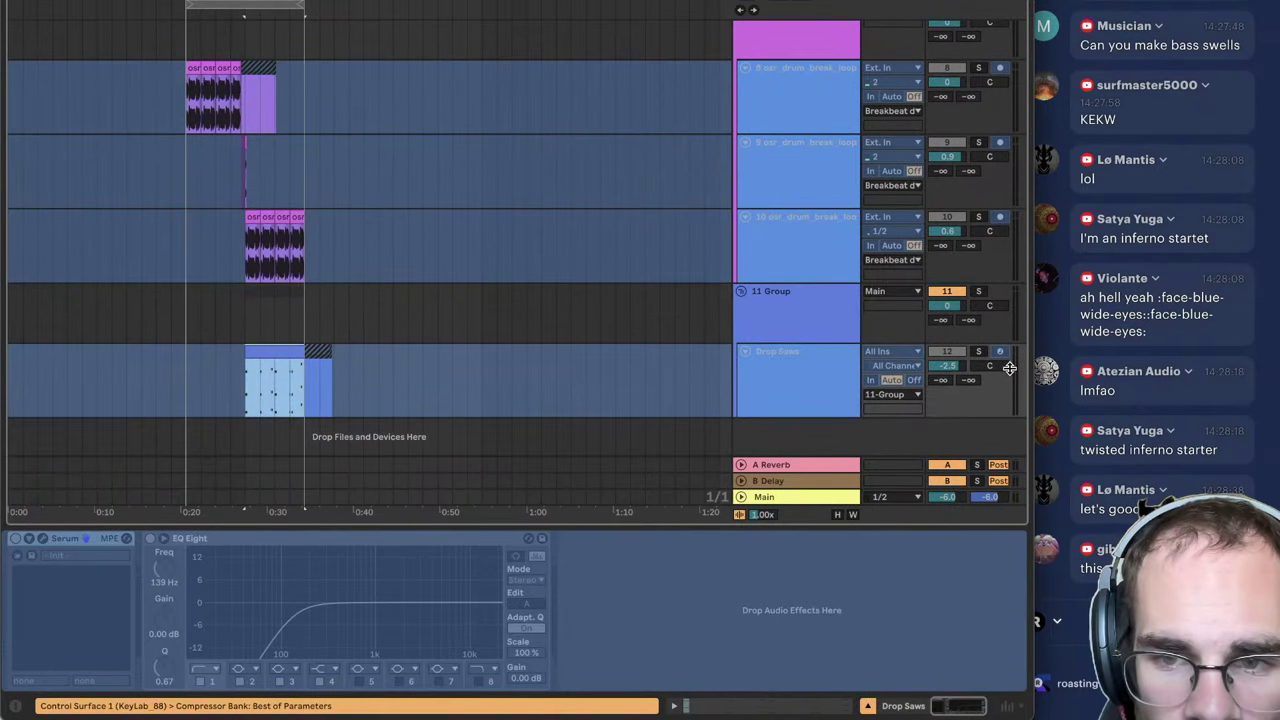
pyautogui.rightClick(808, 370)
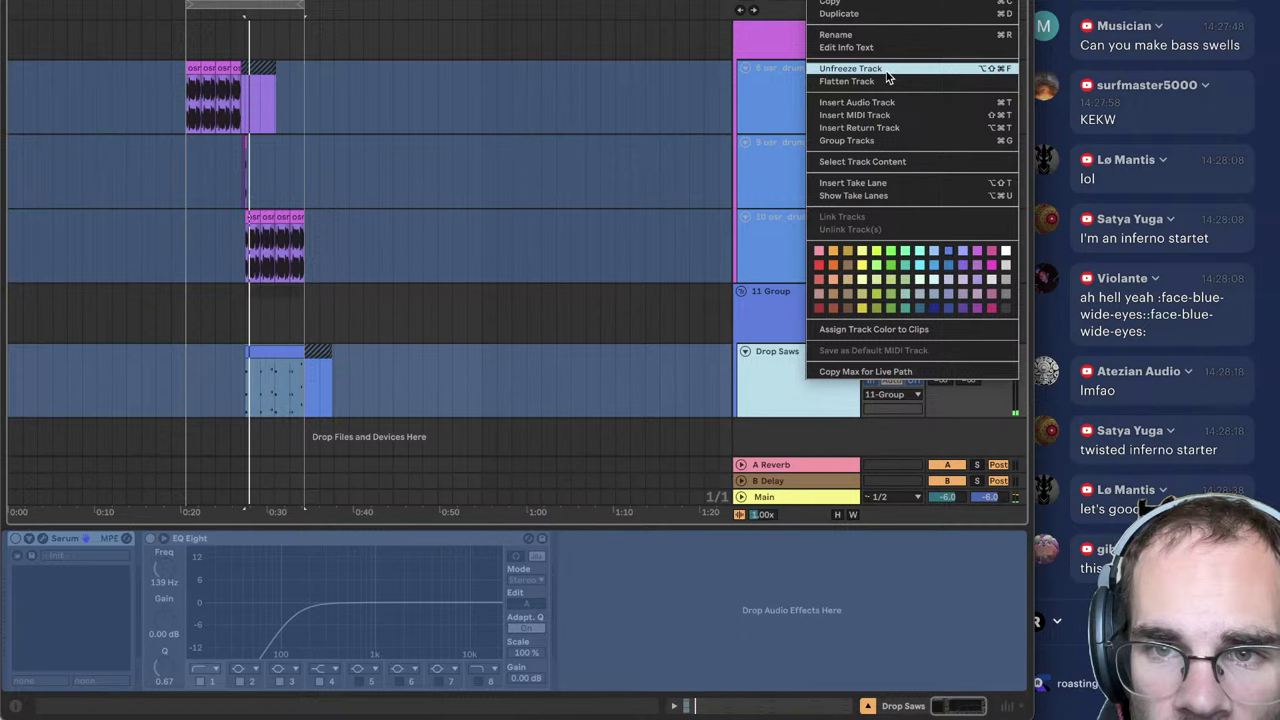
pyautogui.click(886, 70)
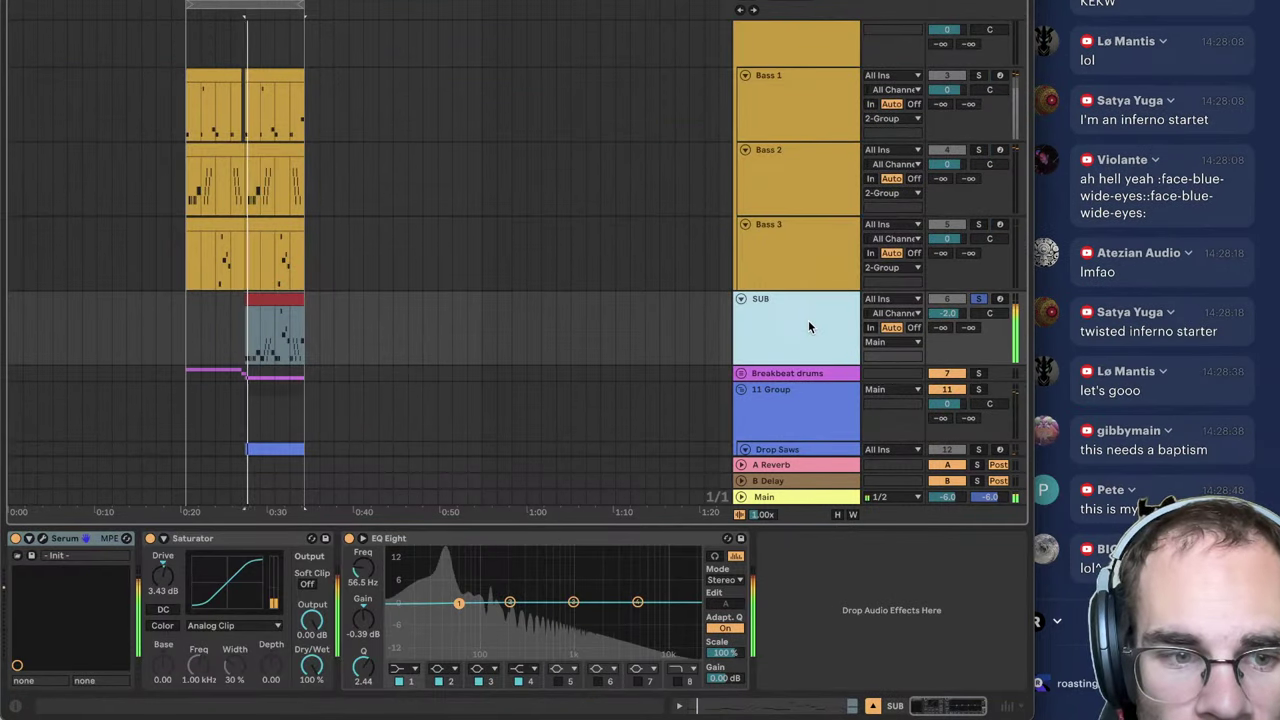
# Step: Take the SUB track out of solo and insert a new MIDI track directly below the Drum Rack track
pyautogui.click(981, 300)
pyautogui.scroll(3, 815, 217)
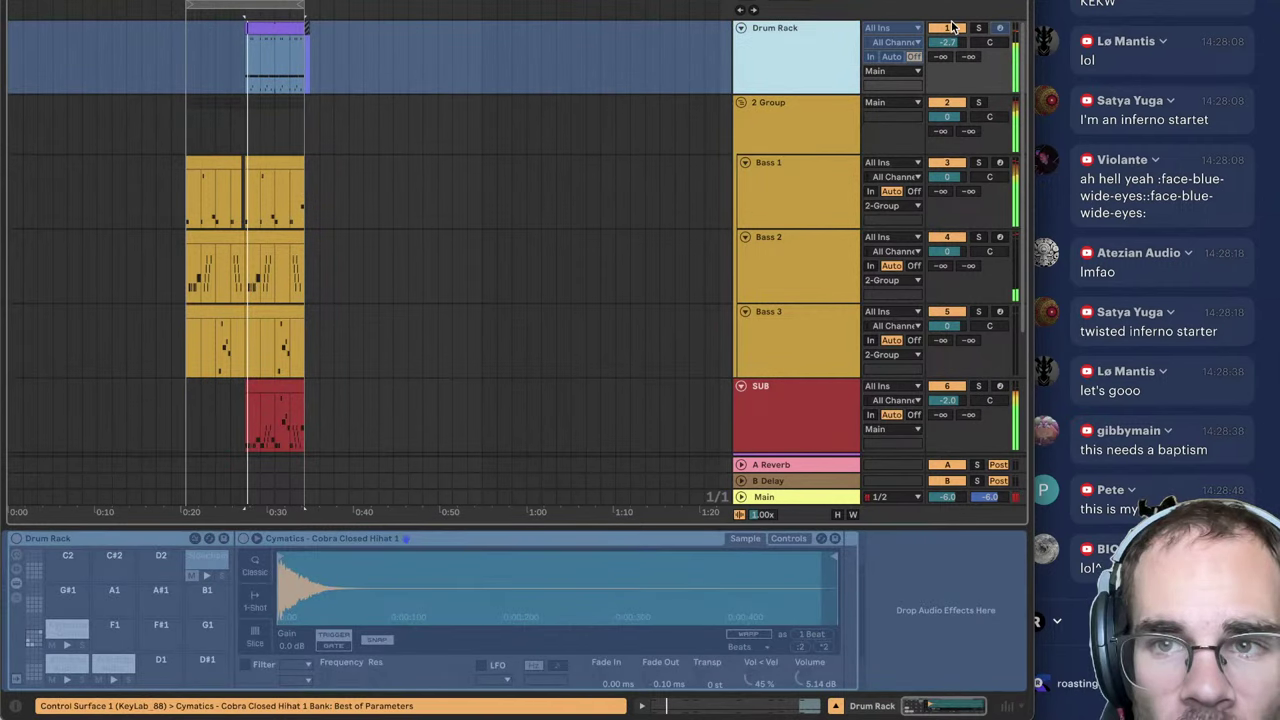
pyautogui.rightClick(779, 62)
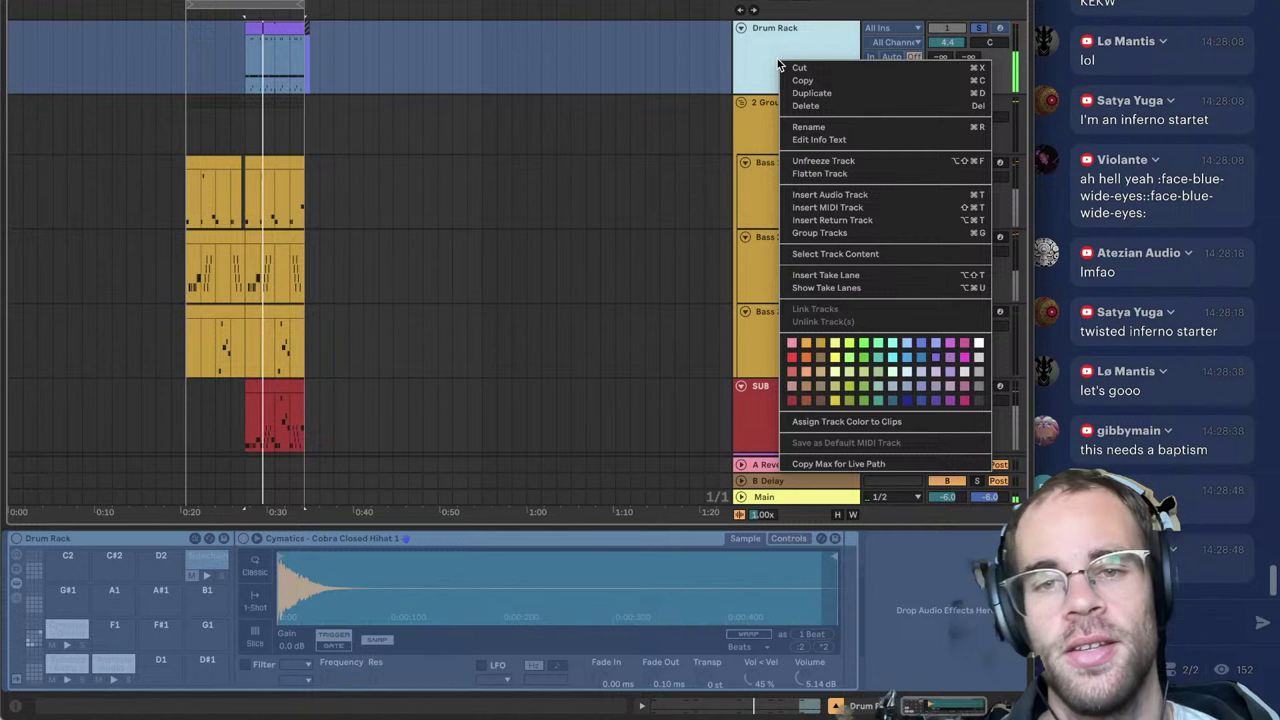
pyautogui.click(827, 207)
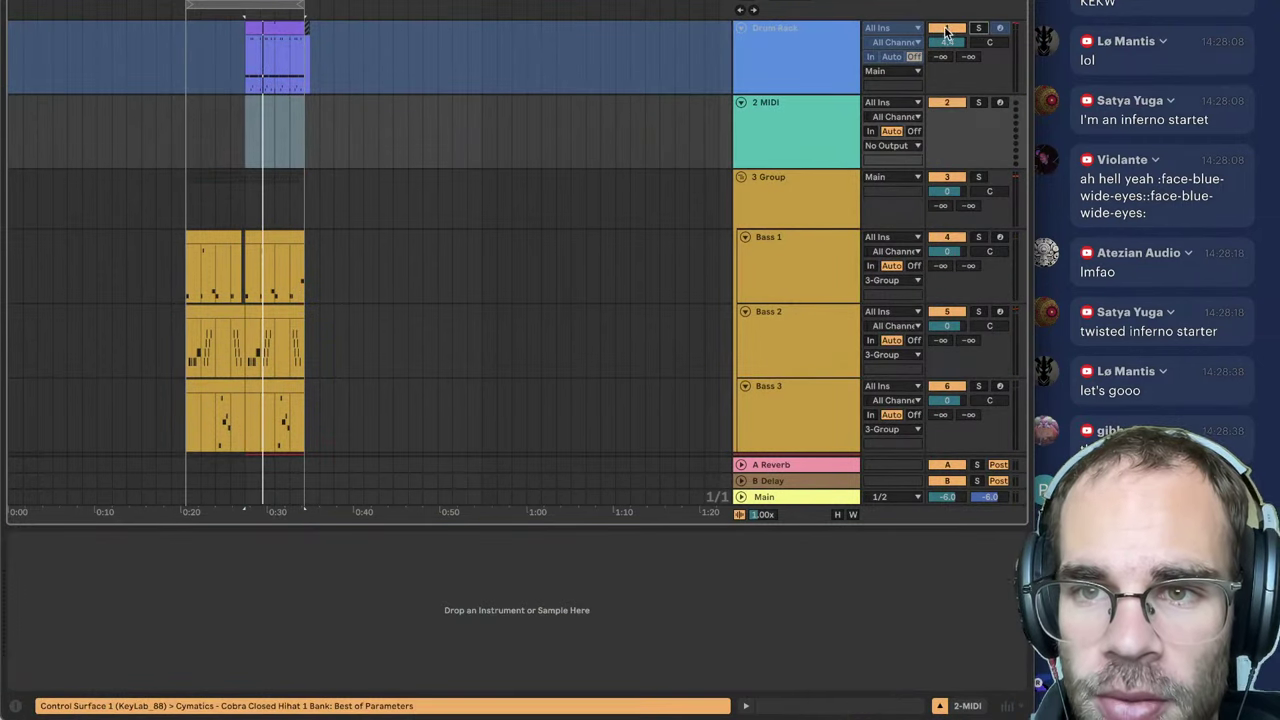
# Step: Group the bass group, SUB, Breakbeat drums and the Drop Saws group together, and name the new group SC
pyautogui.doubleClick(784, 197)
pyautogui.keyDown('shift'); pyautogui.click(773, 241); pyautogui.keyUp('shift')
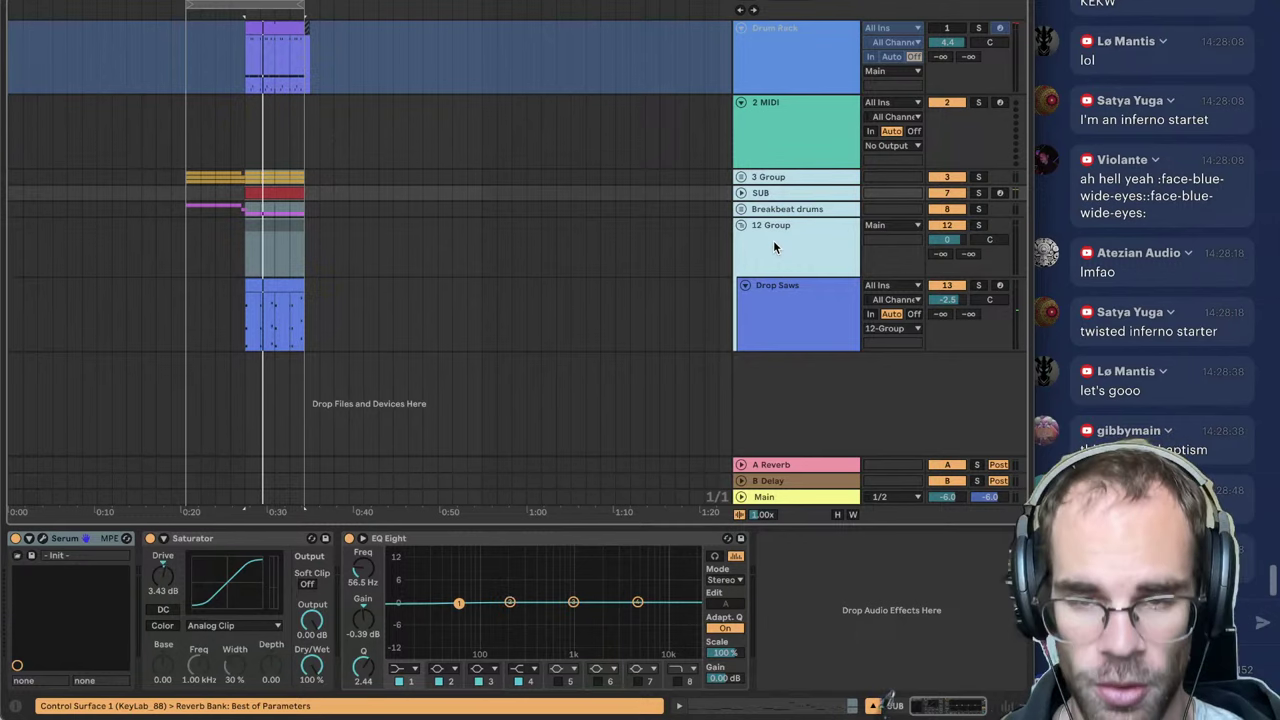
pyautogui.hotkey('ctrl', 'g')
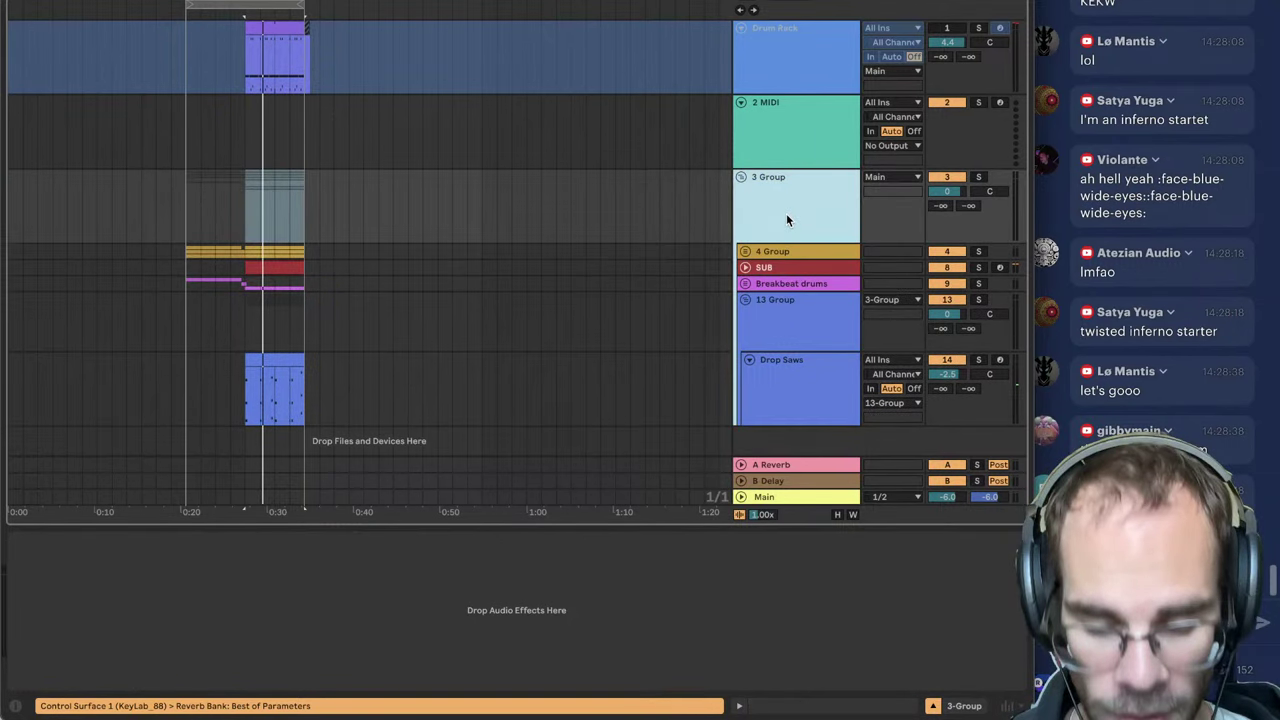
pyautogui.hotkey('ctrl', 'r')
pyautogui.write('SC')
pyautogui.press('Return')
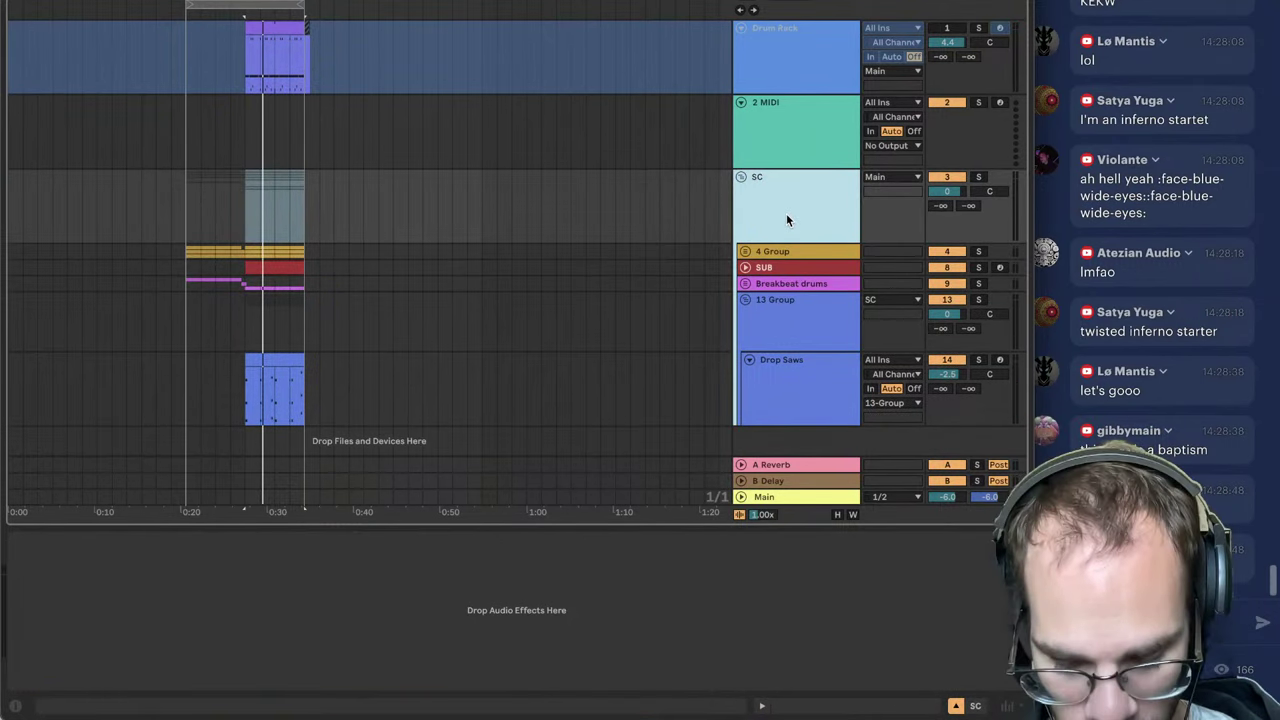
# Step: Search the browser for "duck" and load Duck_Buddy onto the SC group
pyautogui.hotkey('ctrl', 'alt', 'b')
pyautogui.write('duck')
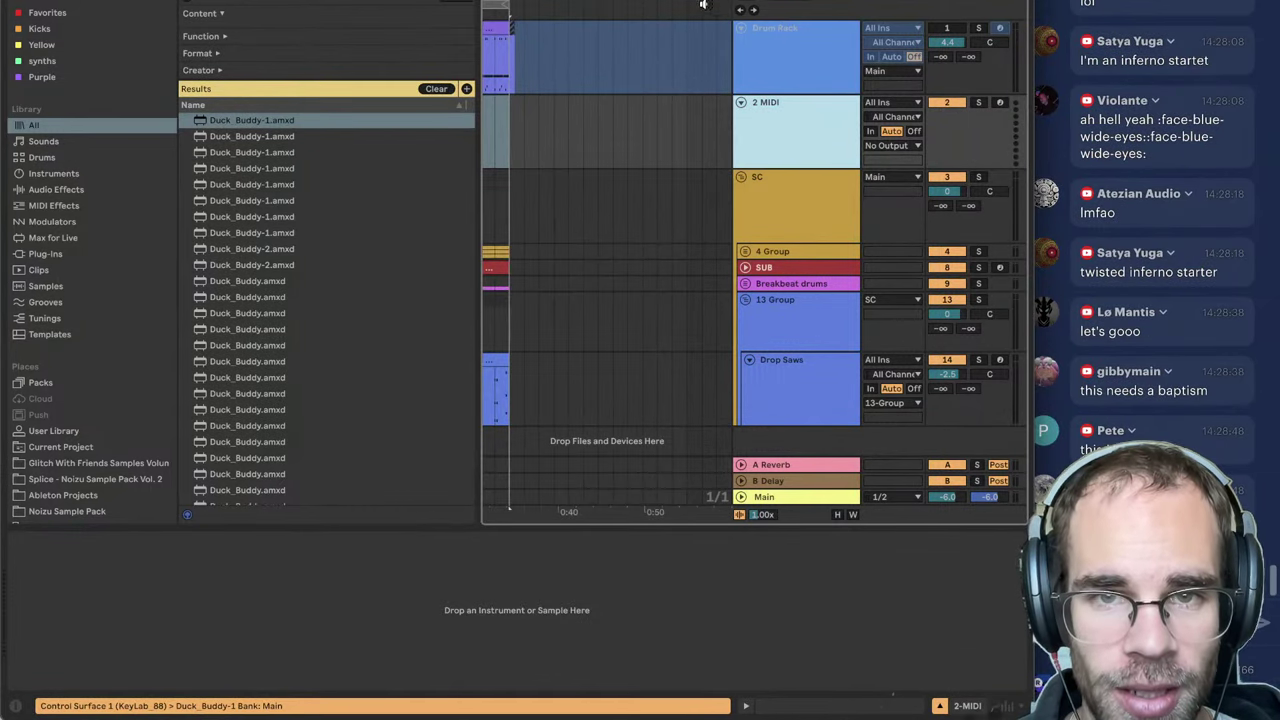
pyautogui.hscroll(-4, 717, 40)
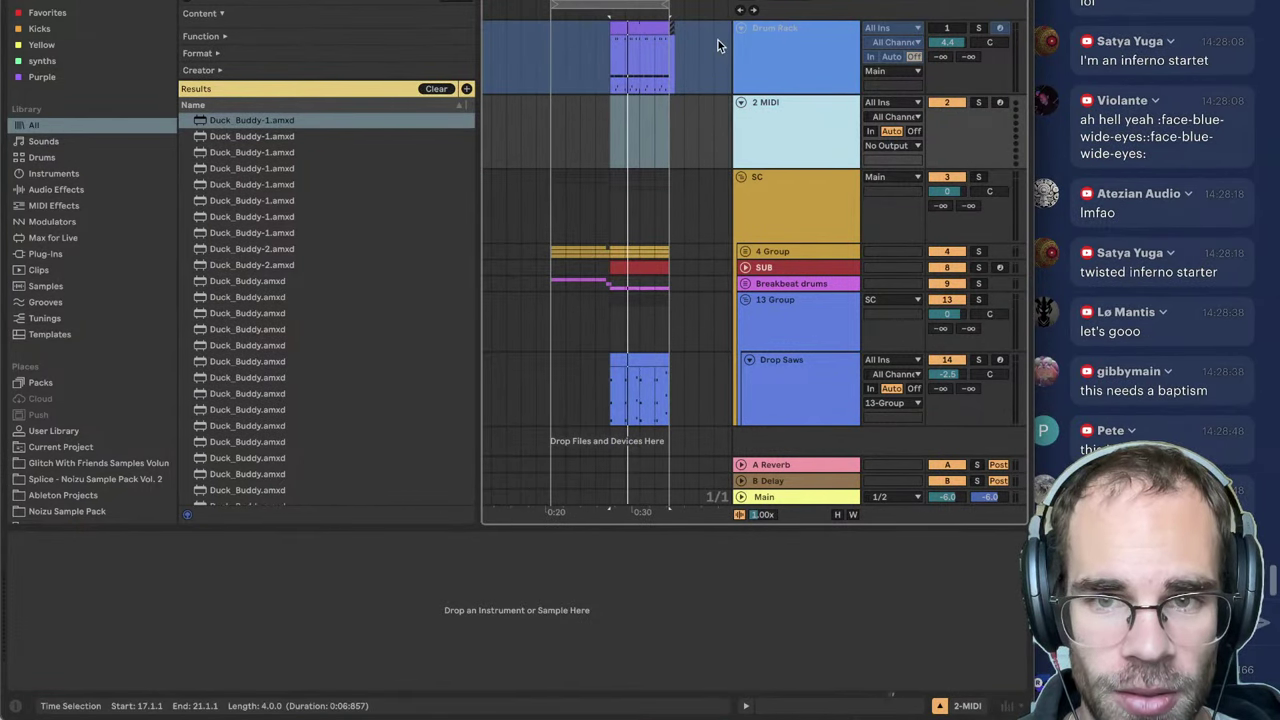
# Step: Load an empty Drum Rack on the new MIDI track and create a blank MIDI clip from 17.1.1 to 21.1.1
pyautogui.click(766, 145)
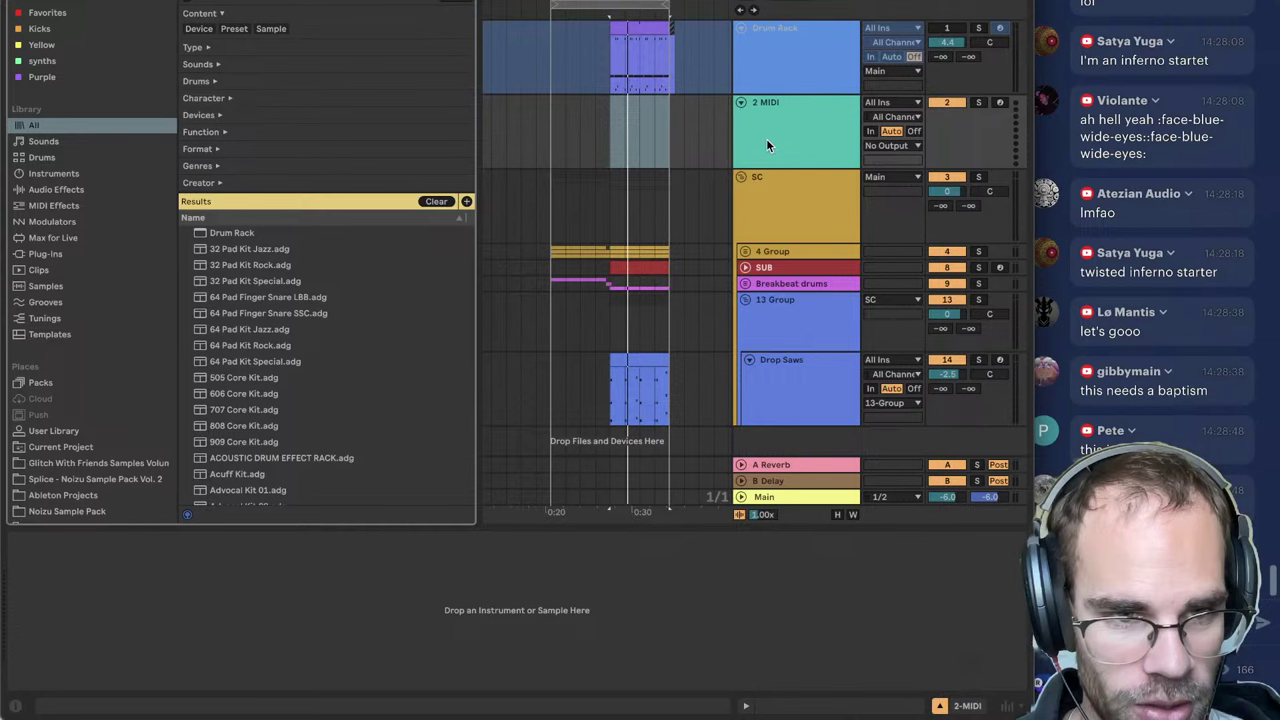
pyautogui.press('Return')
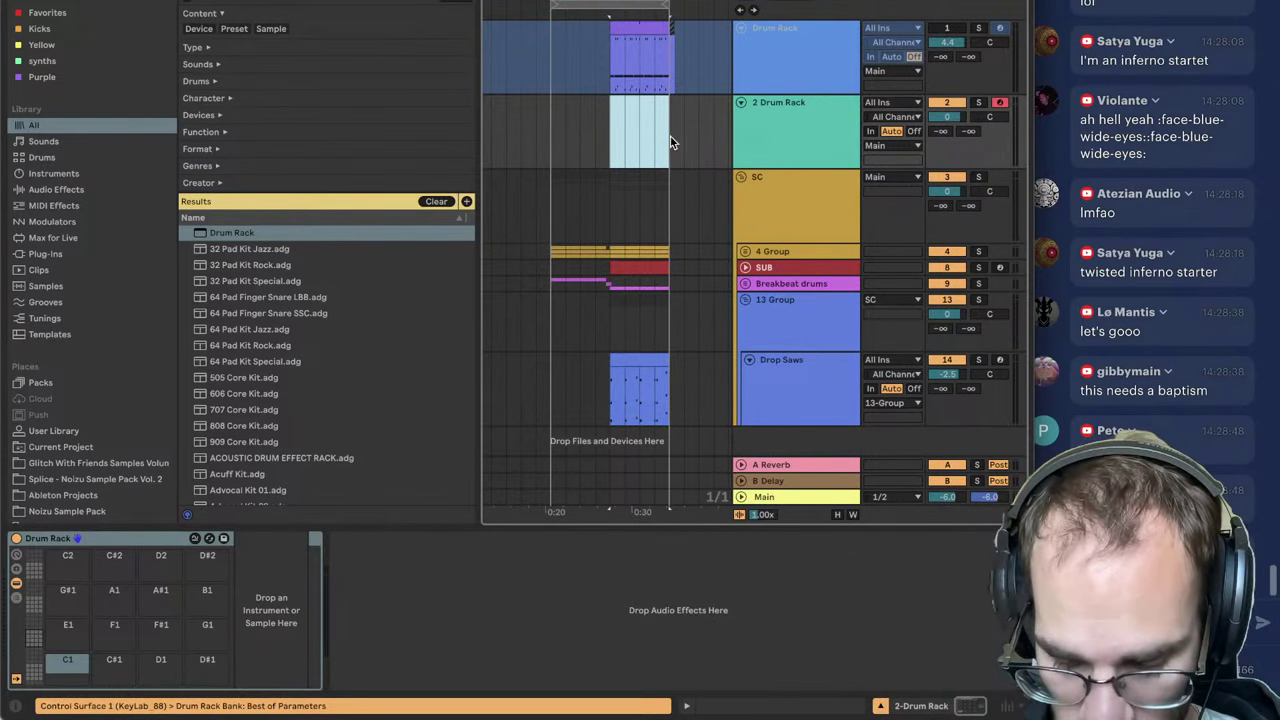
pyautogui.press('super+shift+m')
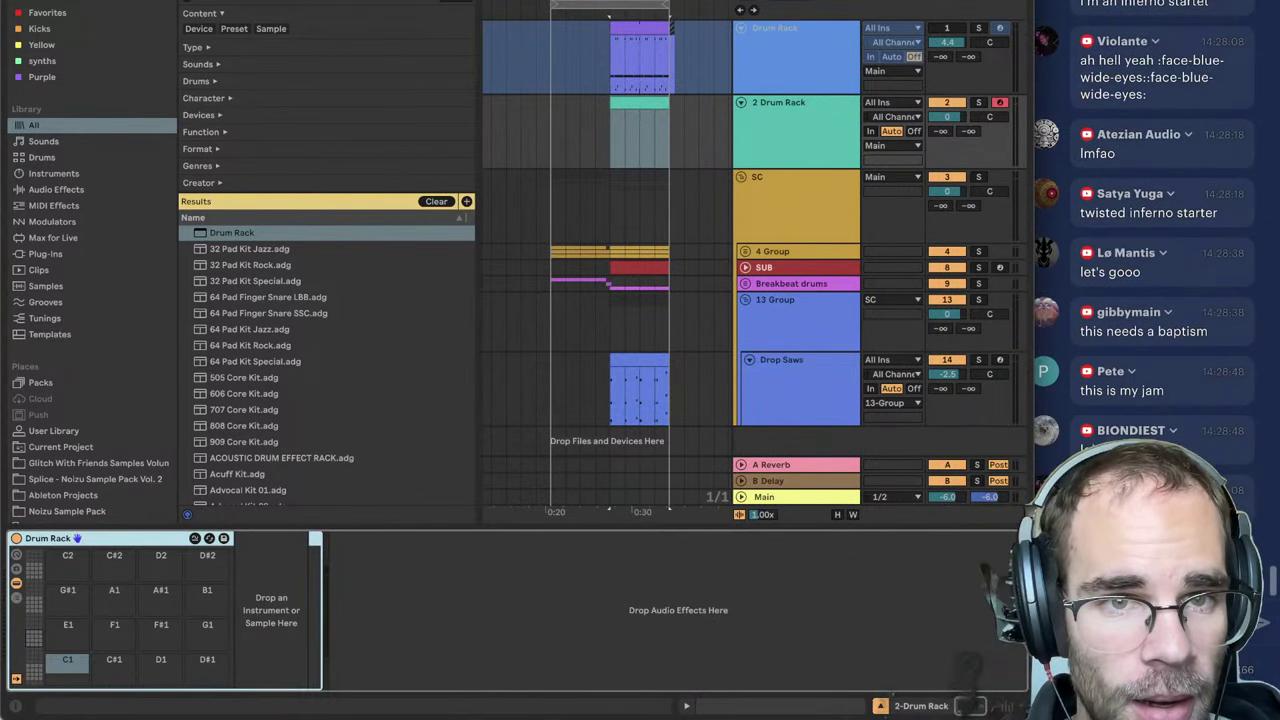
# Step: Search for "elic kick", audition the samples, and load BS_ELIC_drum_kick_one_shot_dragon.wav onto the new rack's C1 pad
pyautogui.press('super+f')
pyautogui.write('elic kick')
pyautogui.click(298, 289)
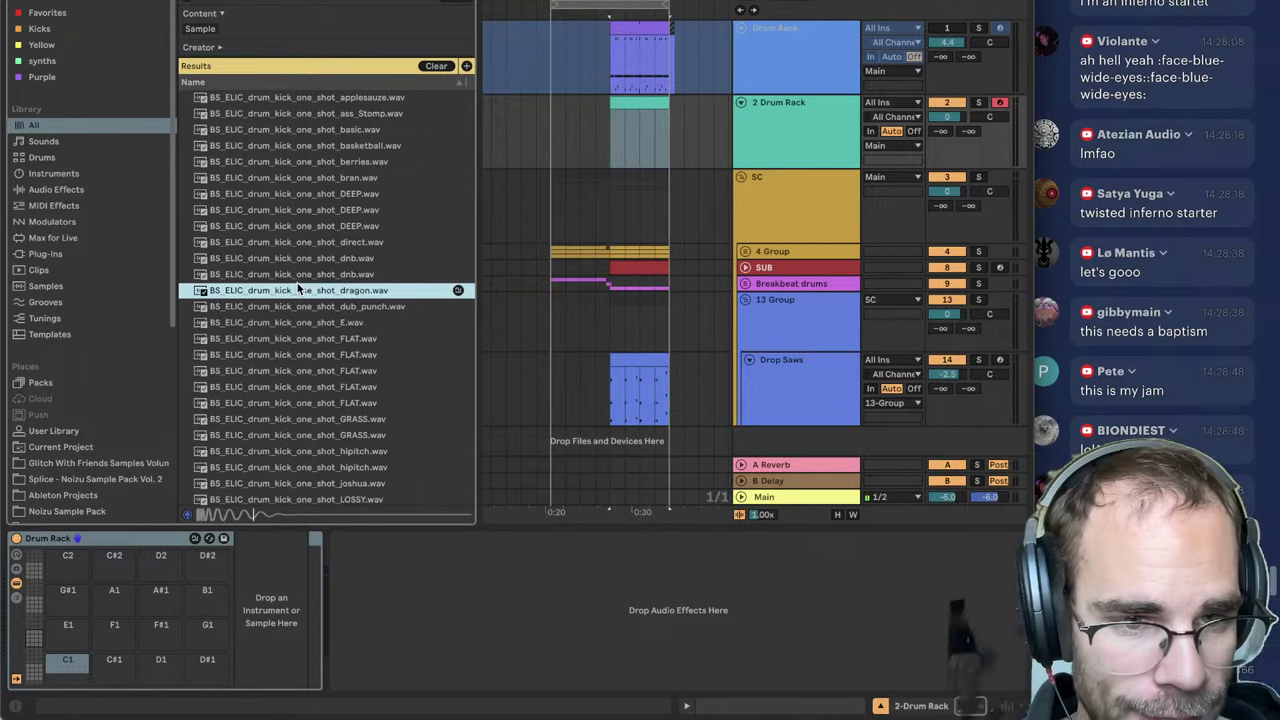
pyautogui.click(318, 322)
pyautogui.click(321, 292)
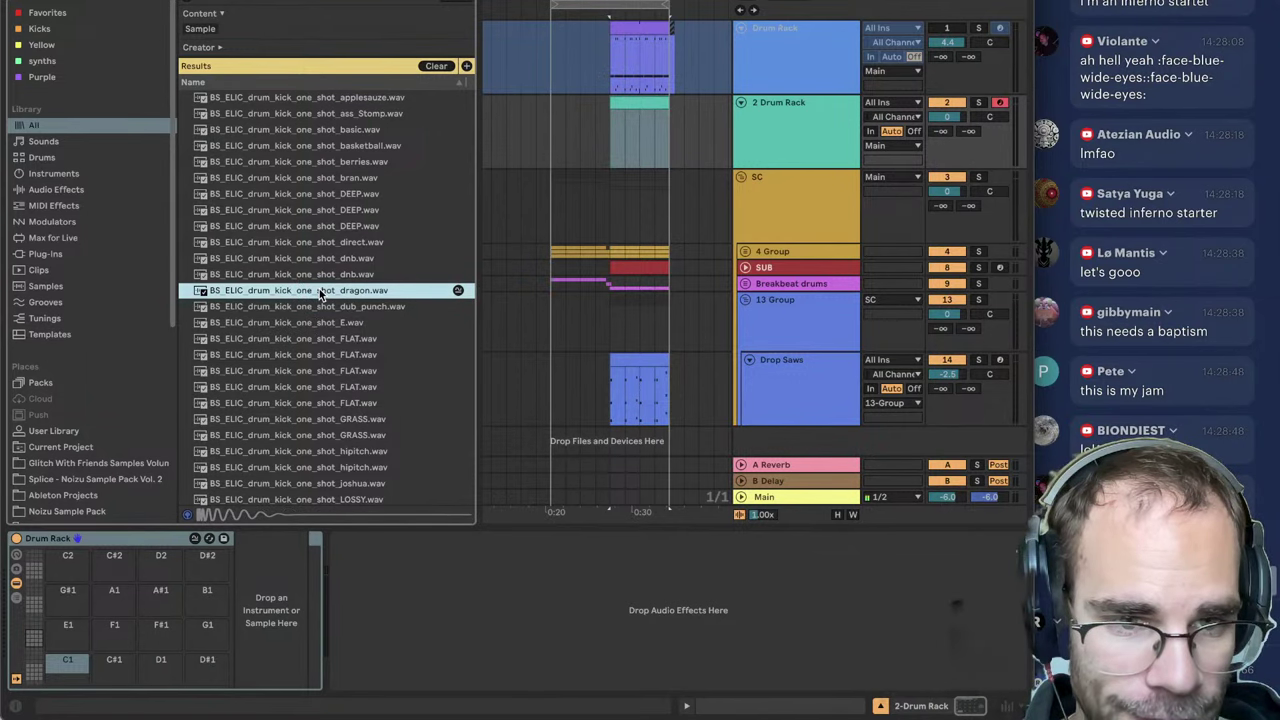
pyautogui.doubleClick(320, 290)
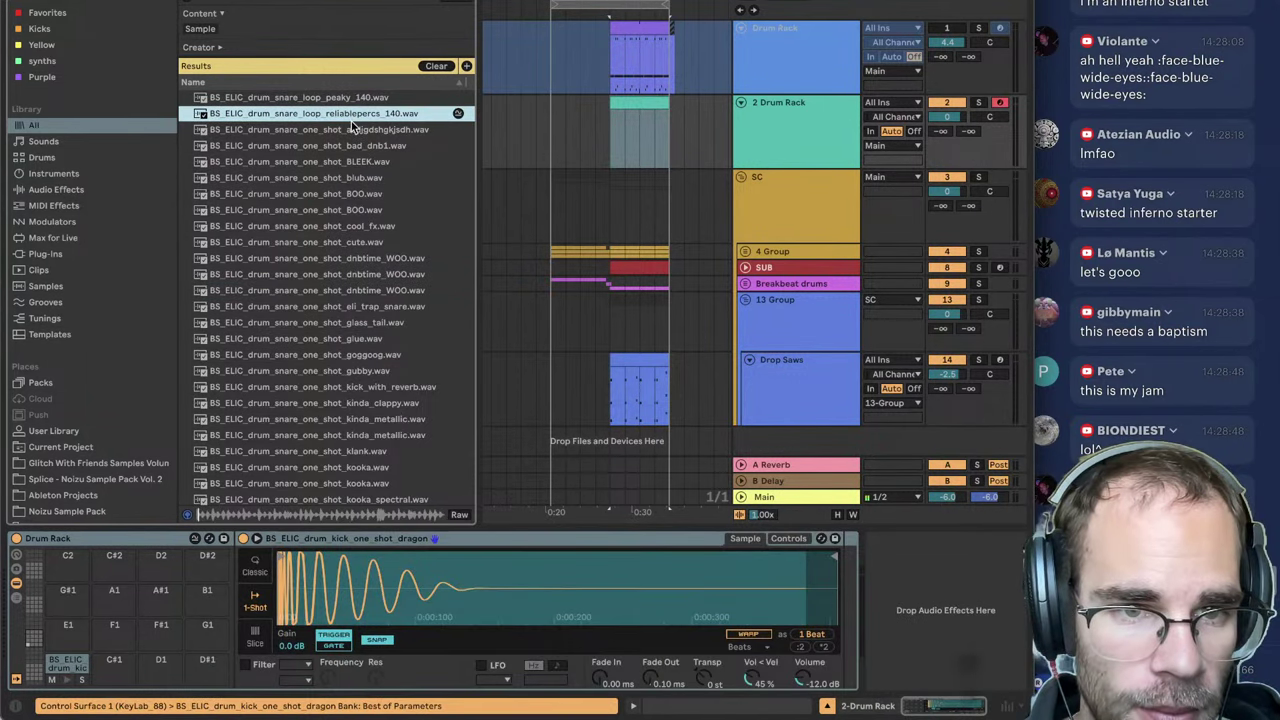
# Step: Audition the ELIC snare one-shots and load BS_ELIC_drum_snare_one_shot_monos.wav onto the C#1 pad
pyautogui.scroll(-10, 352, 403)
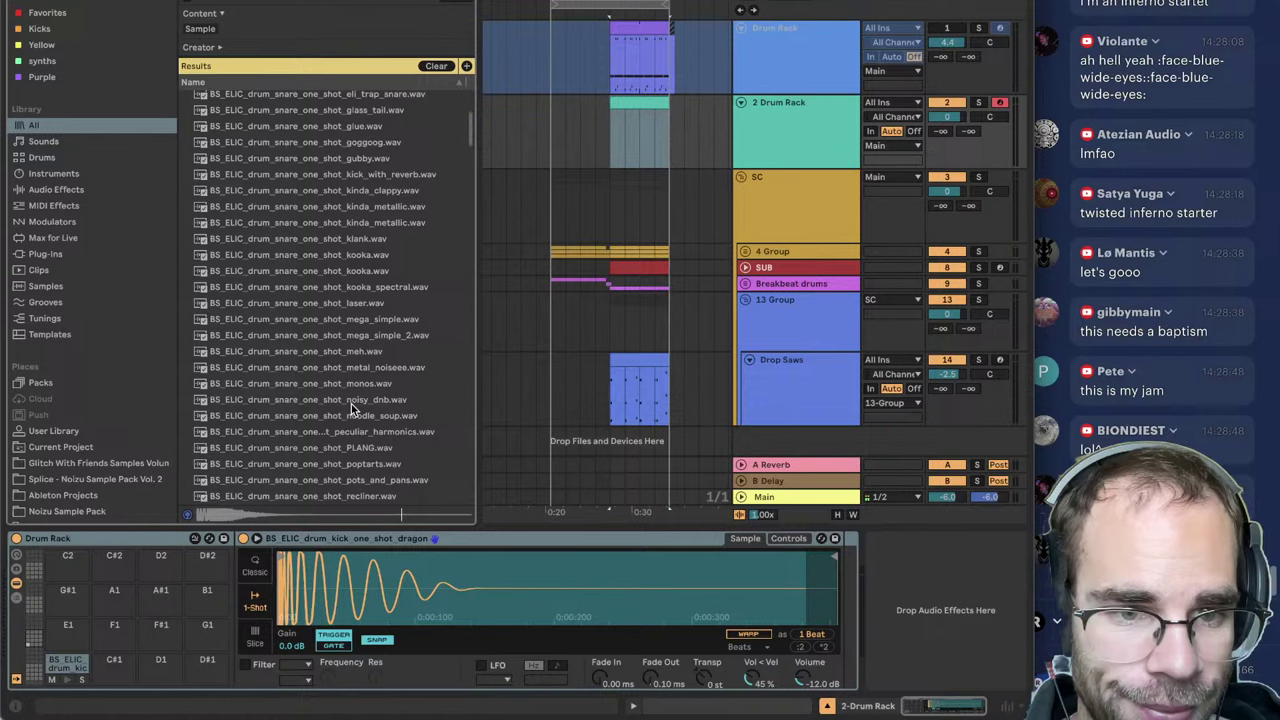
pyautogui.scroll(-5, 352, 408)
pyautogui.click(366, 172)
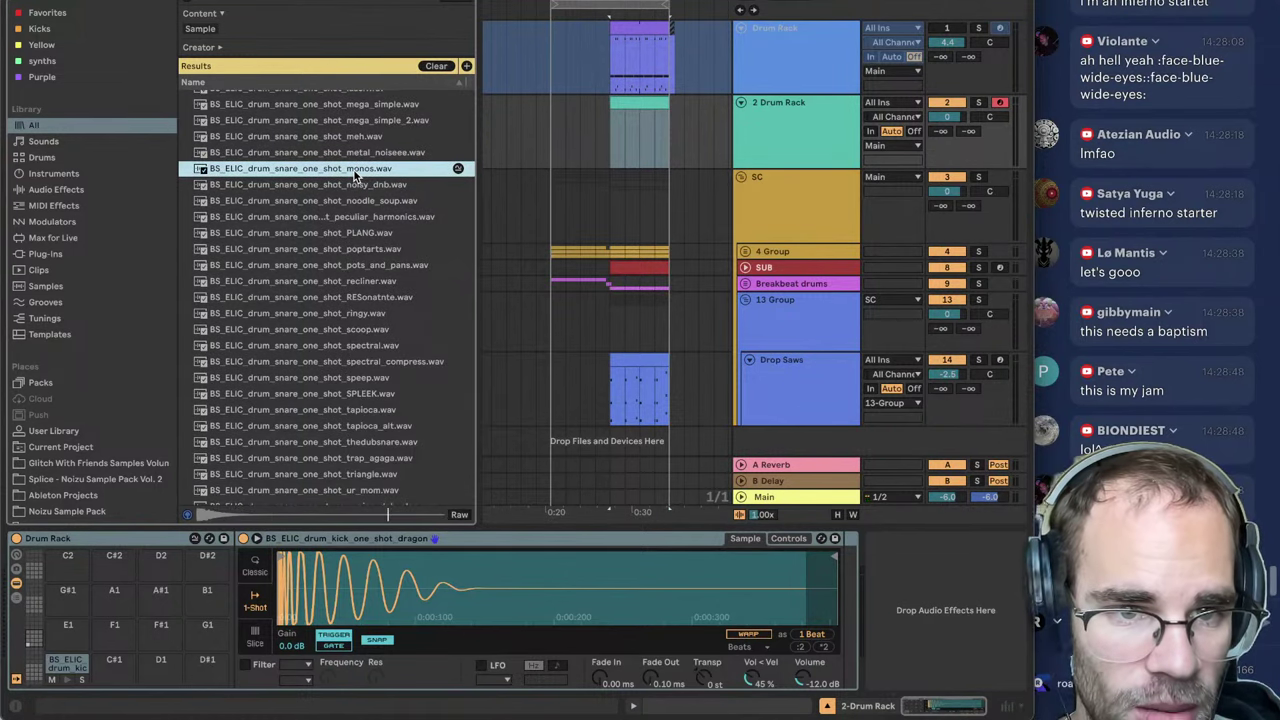
pyautogui.click(366, 155)
pyautogui.click(357, 169)
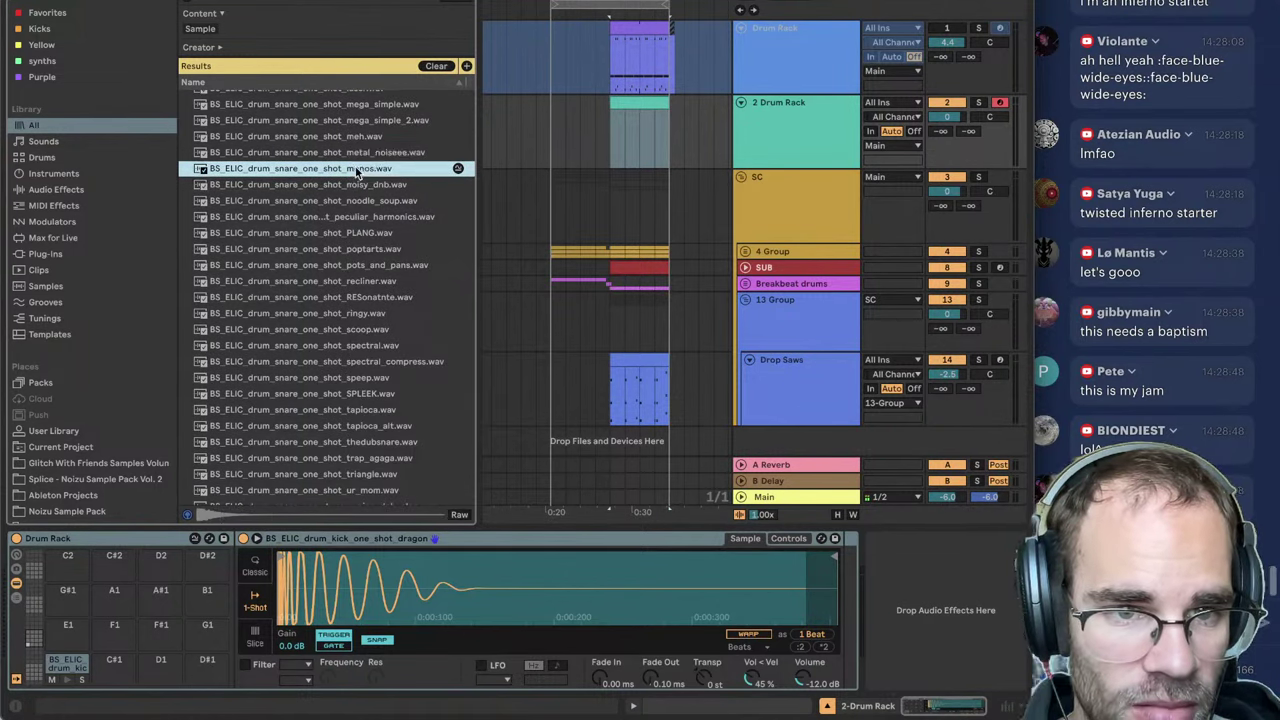
pyautogui.doubleClick(357, 172)
# Step: Audition more ELIC snare one-shots and replace the C#1 pad's sample with BS_ELIC_drum_snare_one_shot_thedubsnare.wav
pyautogui.click(377, 396)
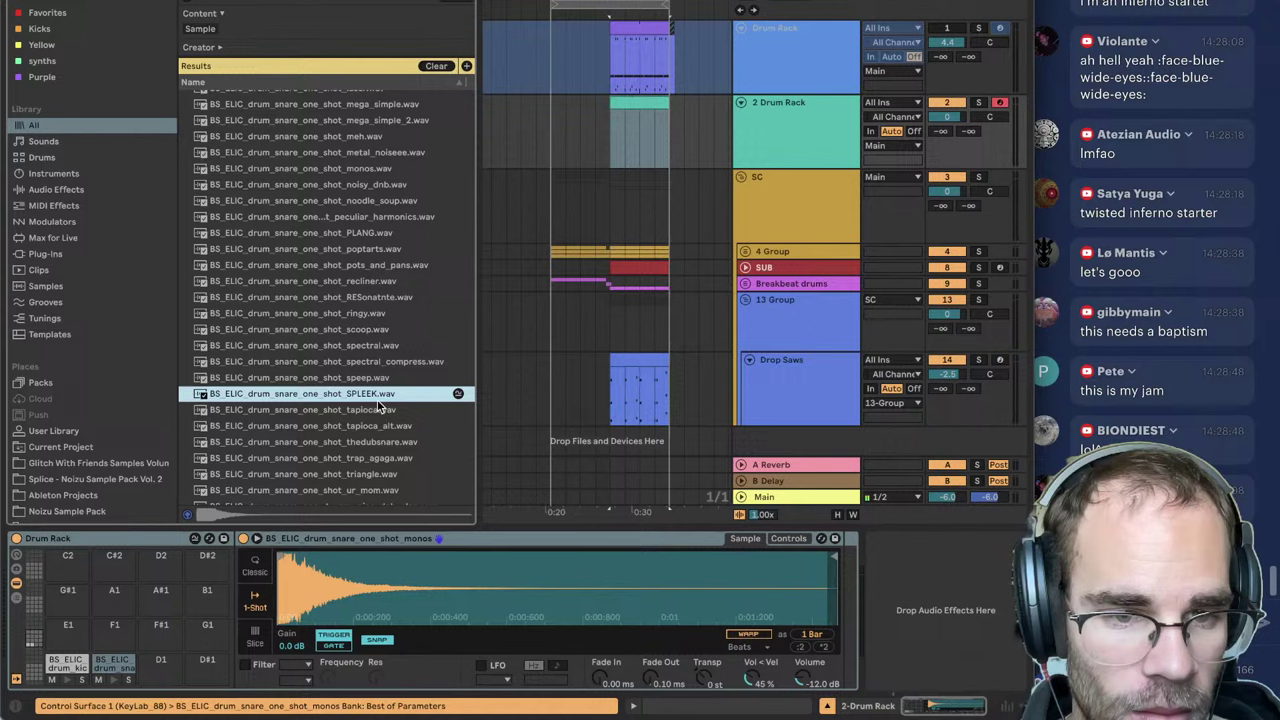
pyautogui.doubleClick(378, 400)
pyautogui.click(373, 473)
# Step: Audition the remaining ELIC snares and load BS_ELIC_drum_snare_one_shot_weird_tail.wav onto the D1 pad
pyautogui.scroll(-4, 378, 450)
pyautogui.click(380, 373)
pyautogui.click(381, 405)
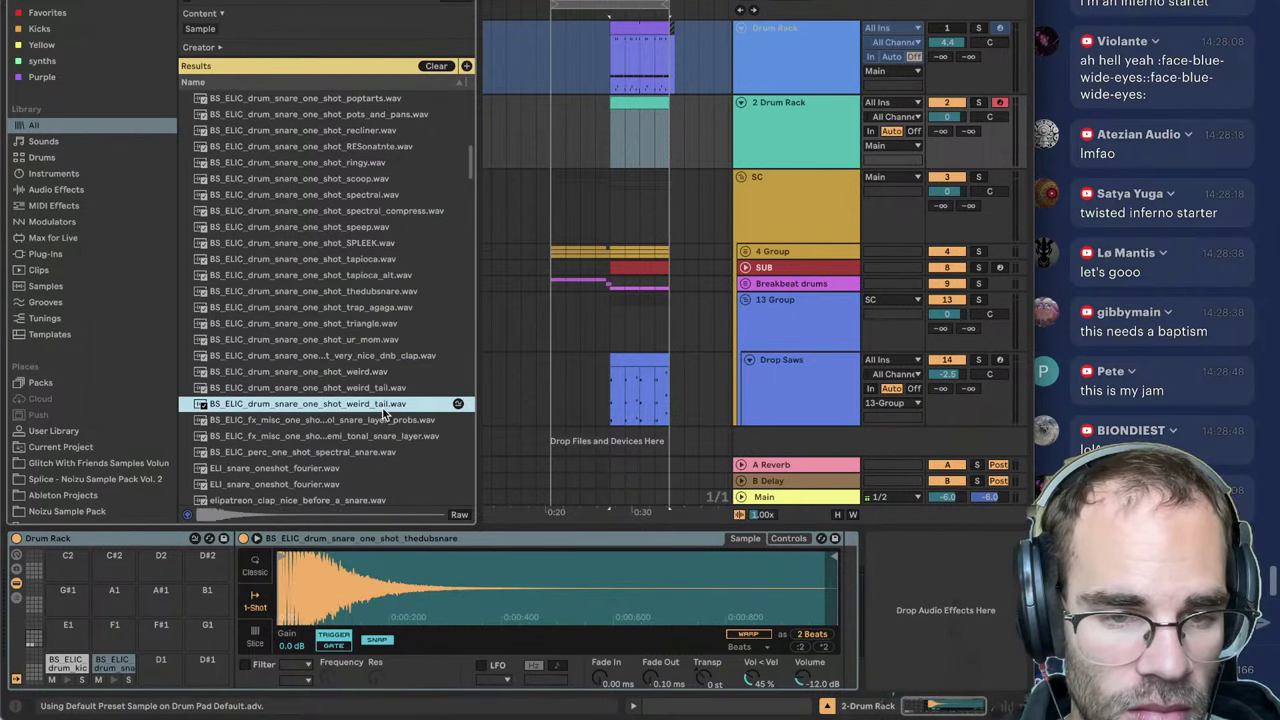
pyautogui.click(379, 418)
pyautogui.click(373, 404)
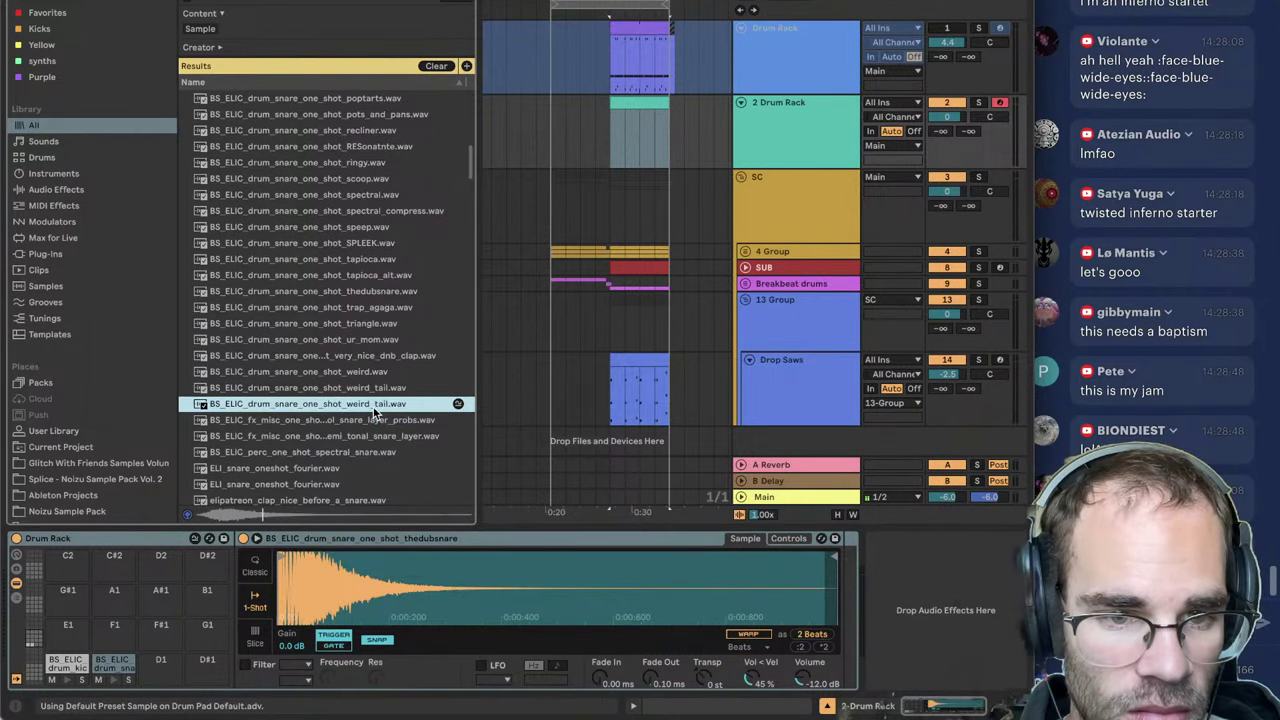
pyautogui.doubleClick(373, 404)
pyautogui.click(340, 420)
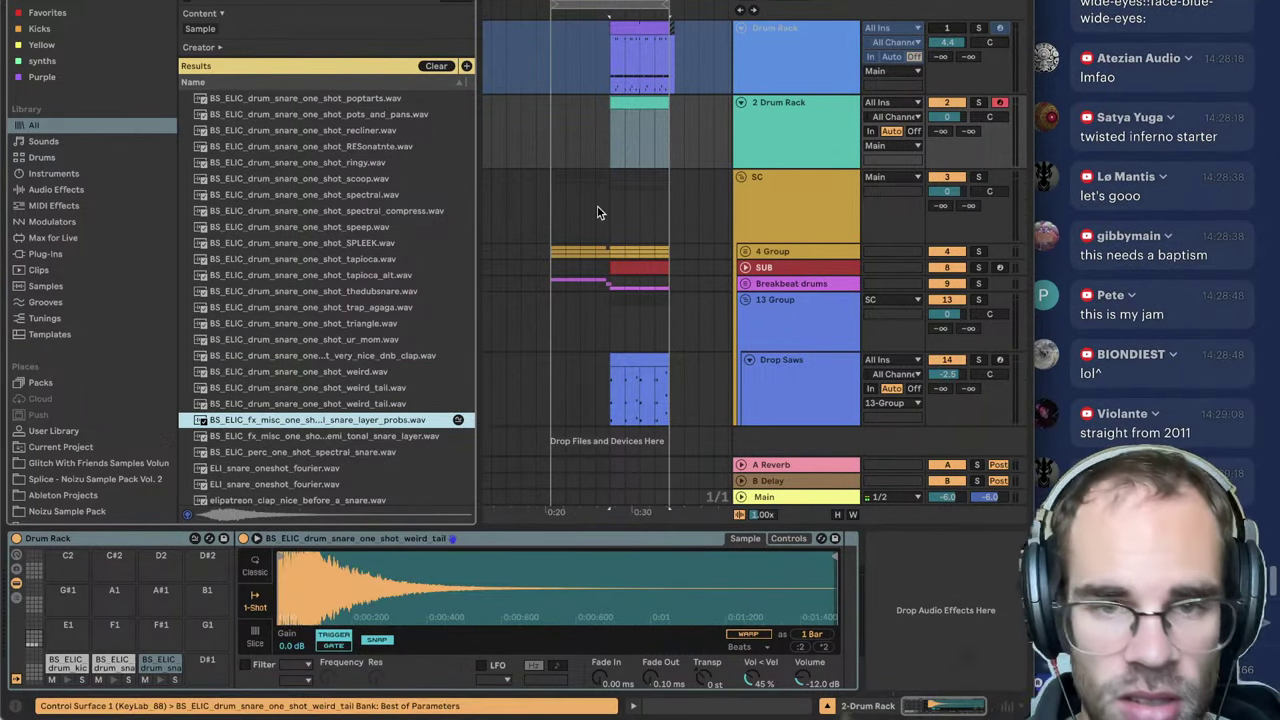
# Step: In the 2 Drum Rack clip, draw a kick on beat 1.1 and a C#1 snare on beat 1.3
pyautogui.click(636, 101)
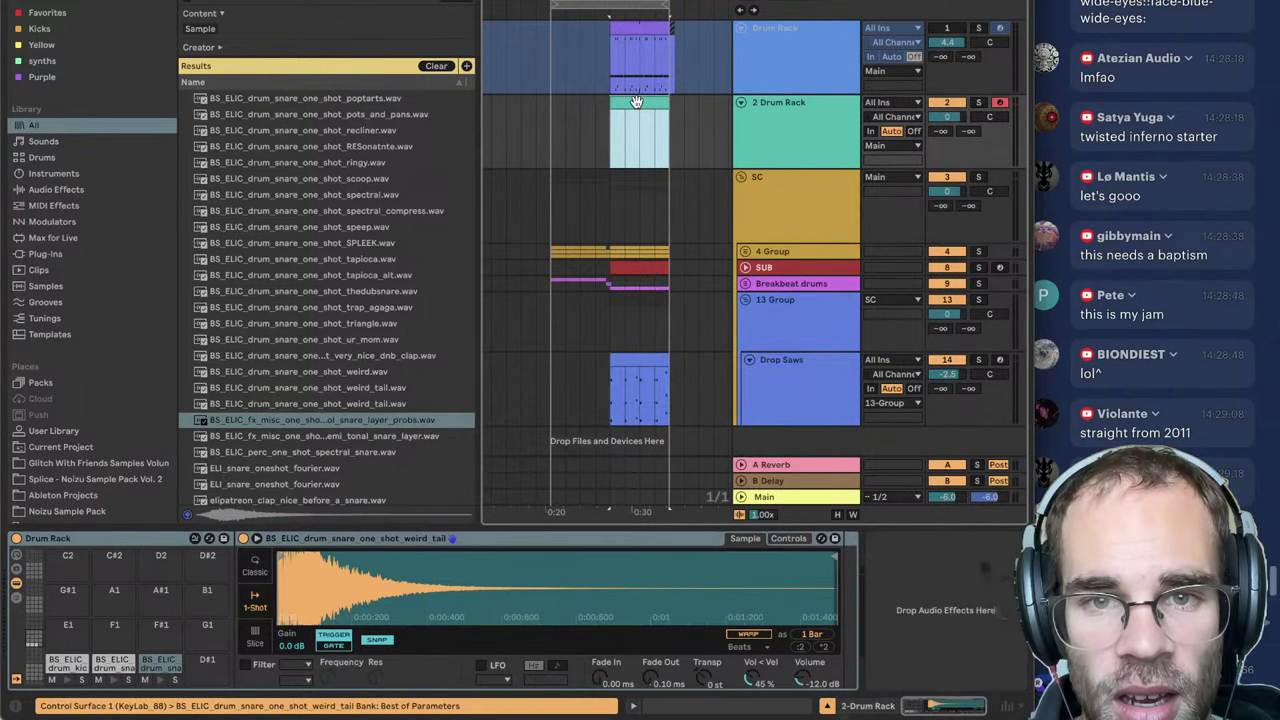
pyautogui.doubleClick(636, 101)
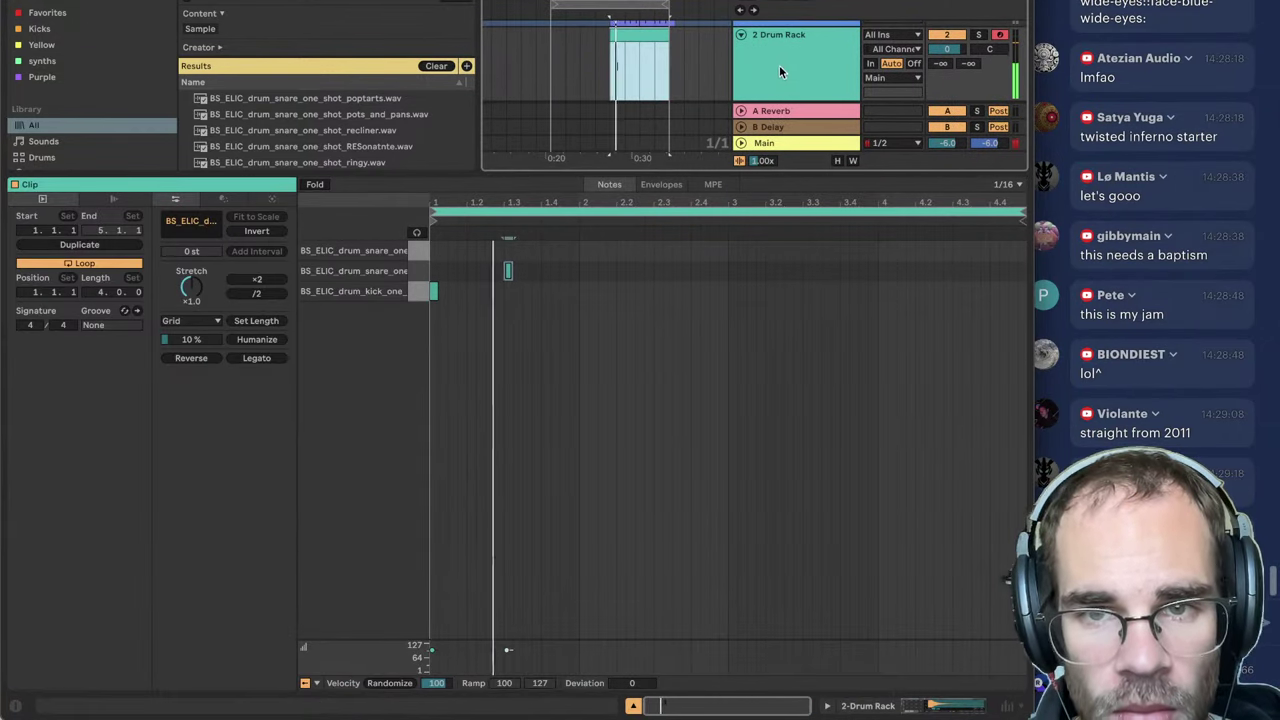
pyautogui.click(866, 706)
# Step: Set Duck_Buddy's trigger source on the SC group to 2-Drum Rack and set the group's volume to -5.9 dB
pyautogui.click(789, 236)
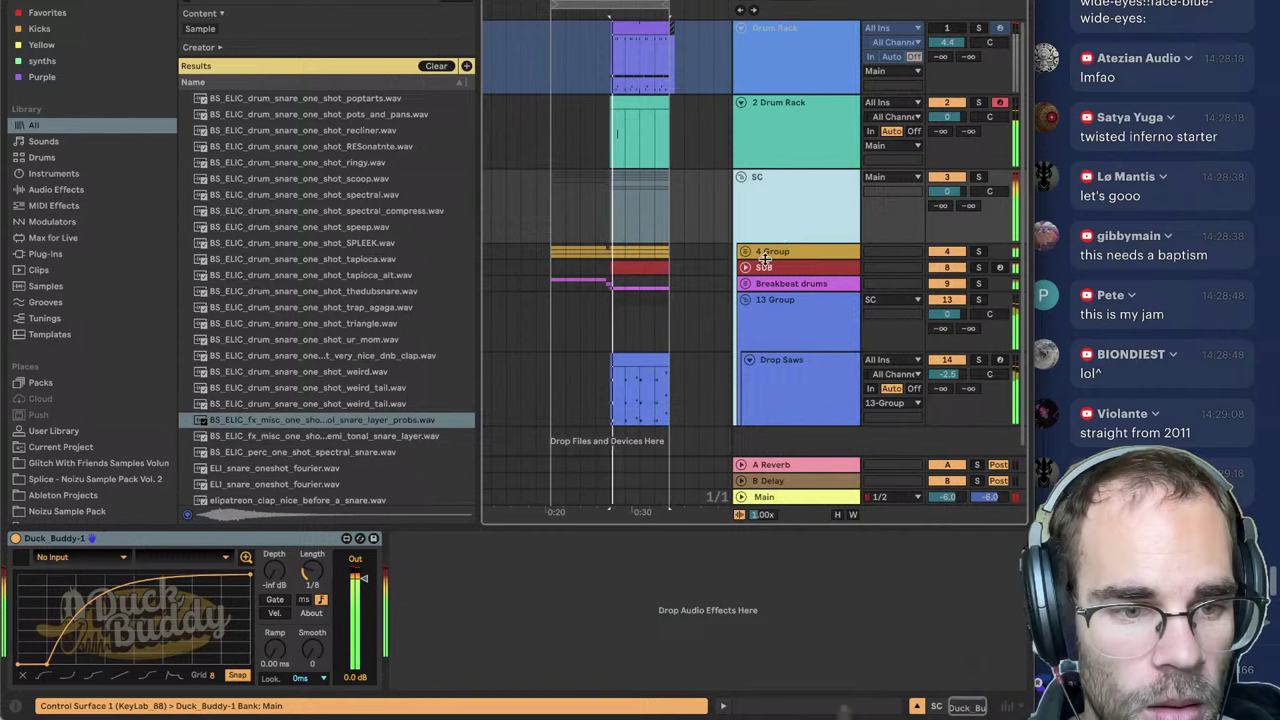
pyautogui.click(69, 560)
pyautogui.click(90, 462)
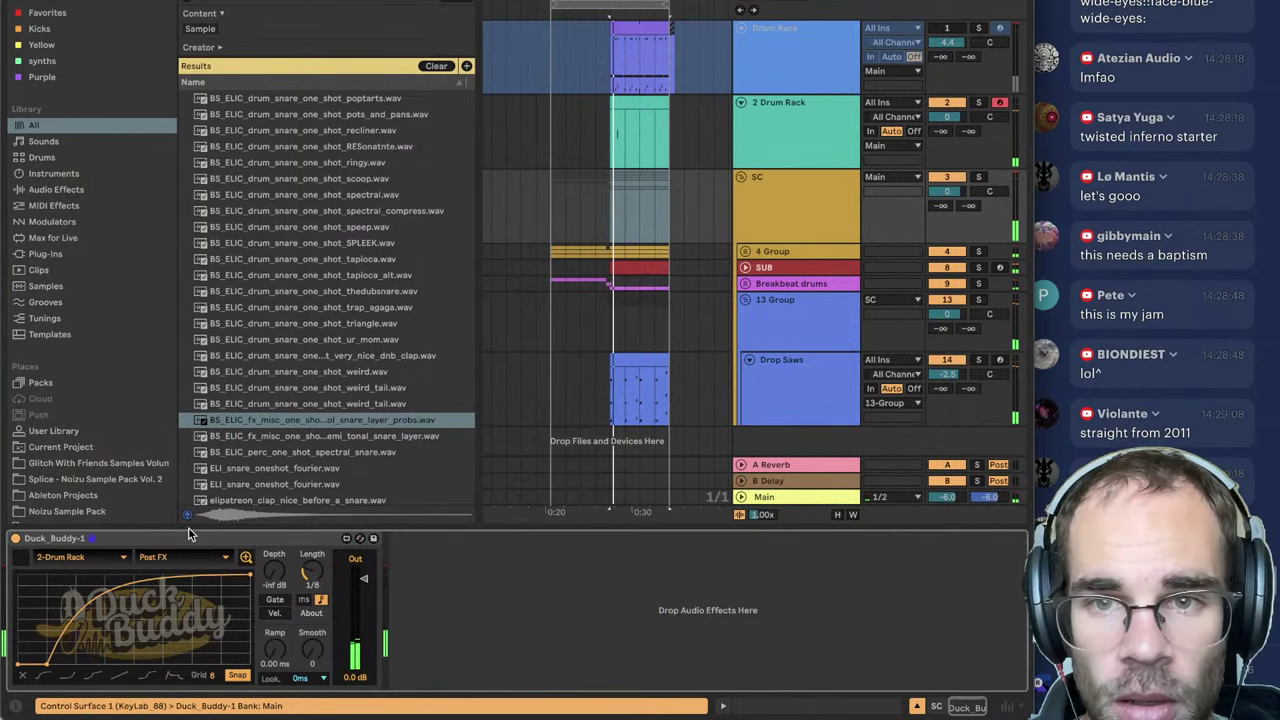
pyautogui.moveTo(947, 190); pyautogui.dragTo(947, 210)
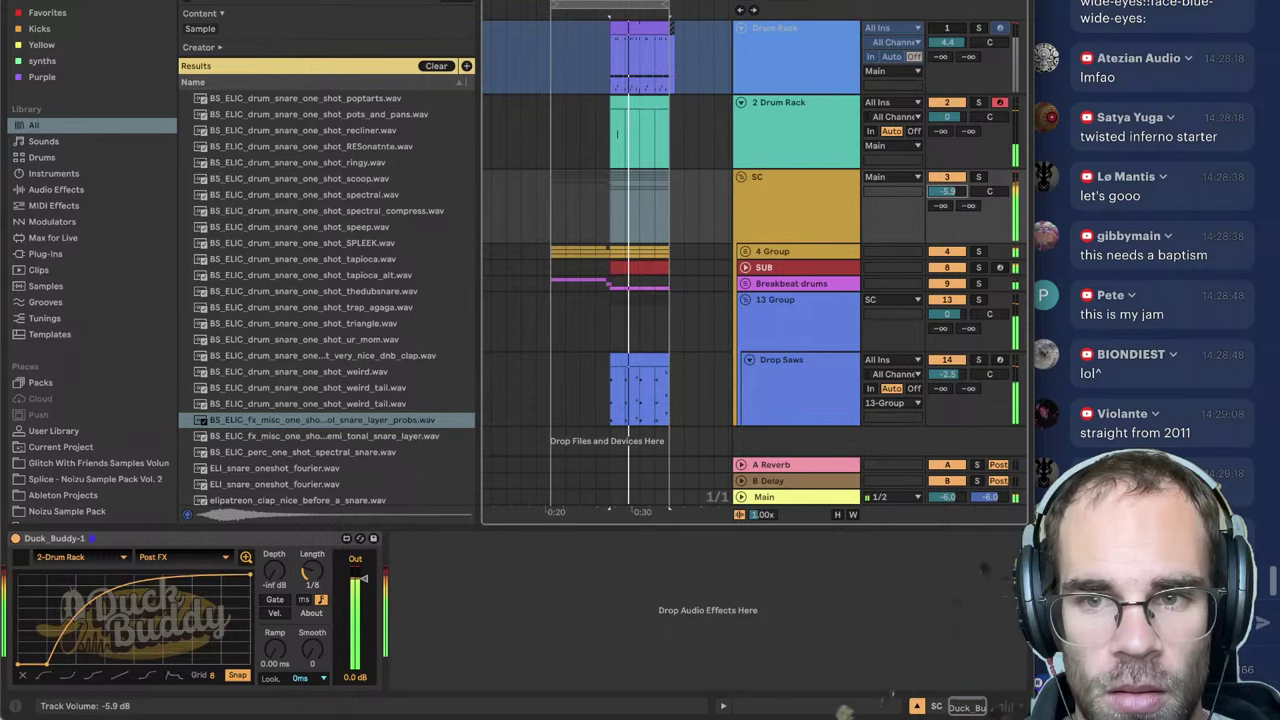
# Step: Repeat the kick and snare pattern through the four-bar clip and insert a MIDI track below 2 Drum Rack
pyautogui.click(617, 115)
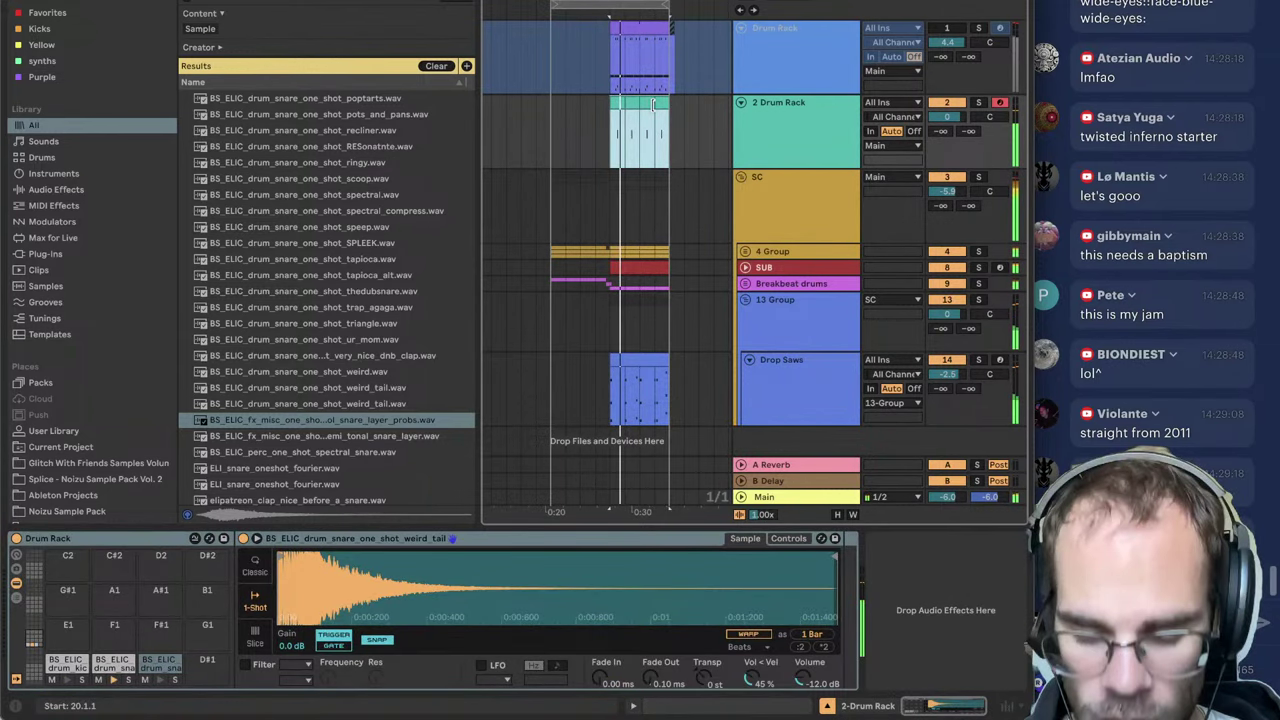
pyautogui.click(833, 135)
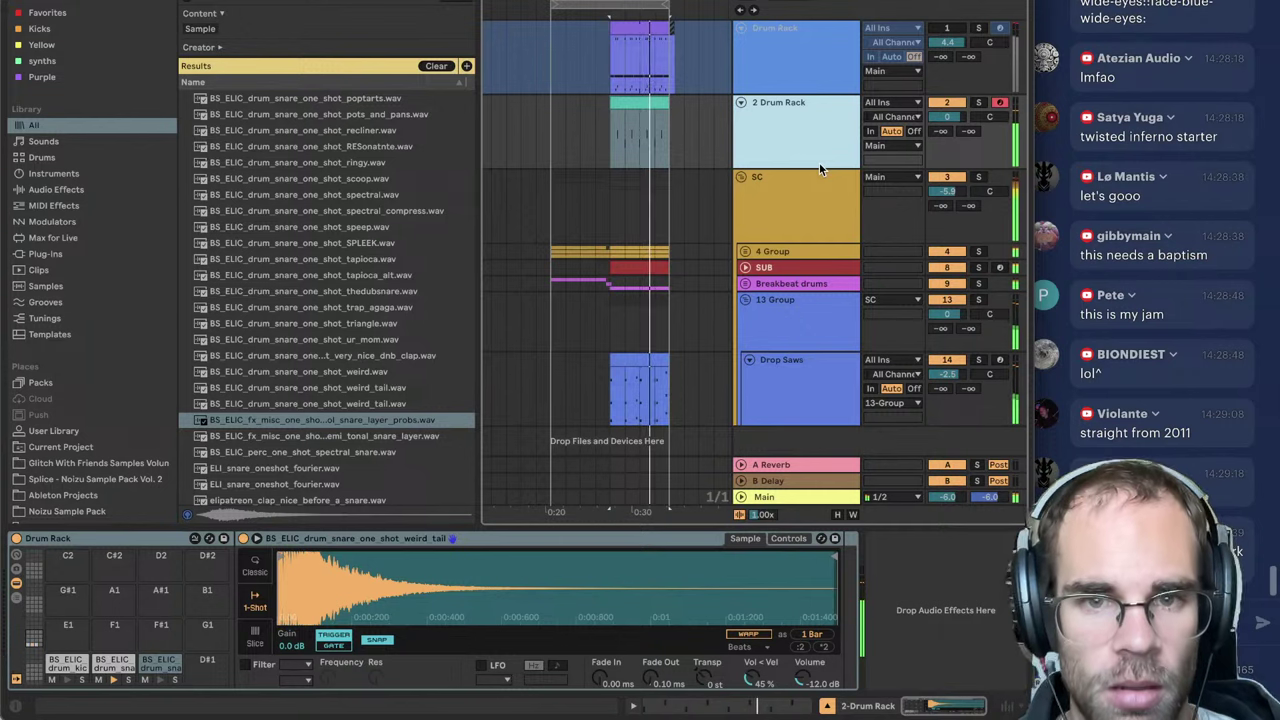
pyautogui.hotkey('ctrl', 'shift', 't')
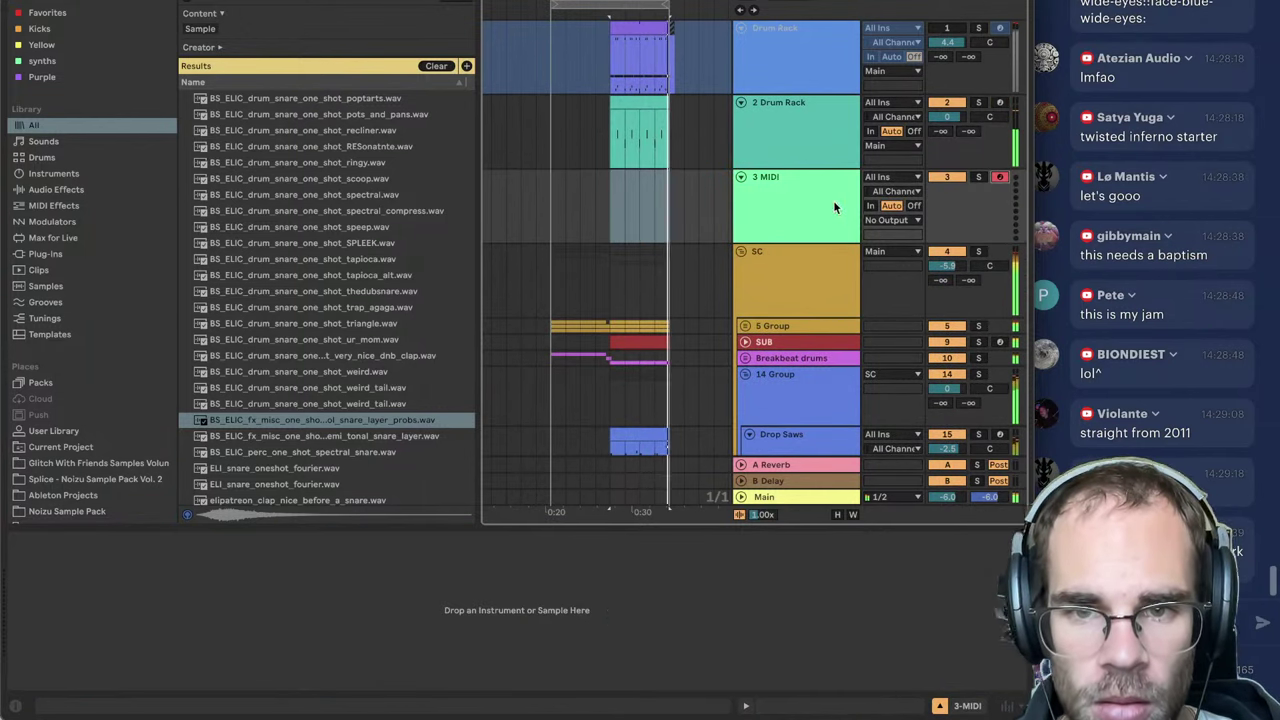
# Step: Load an empty Drum Rack on the new MIDI track and create a blank MIDI clip from 17.1.1 to 21.1.1
pyautogui.hotkey('ctrl', 'f')
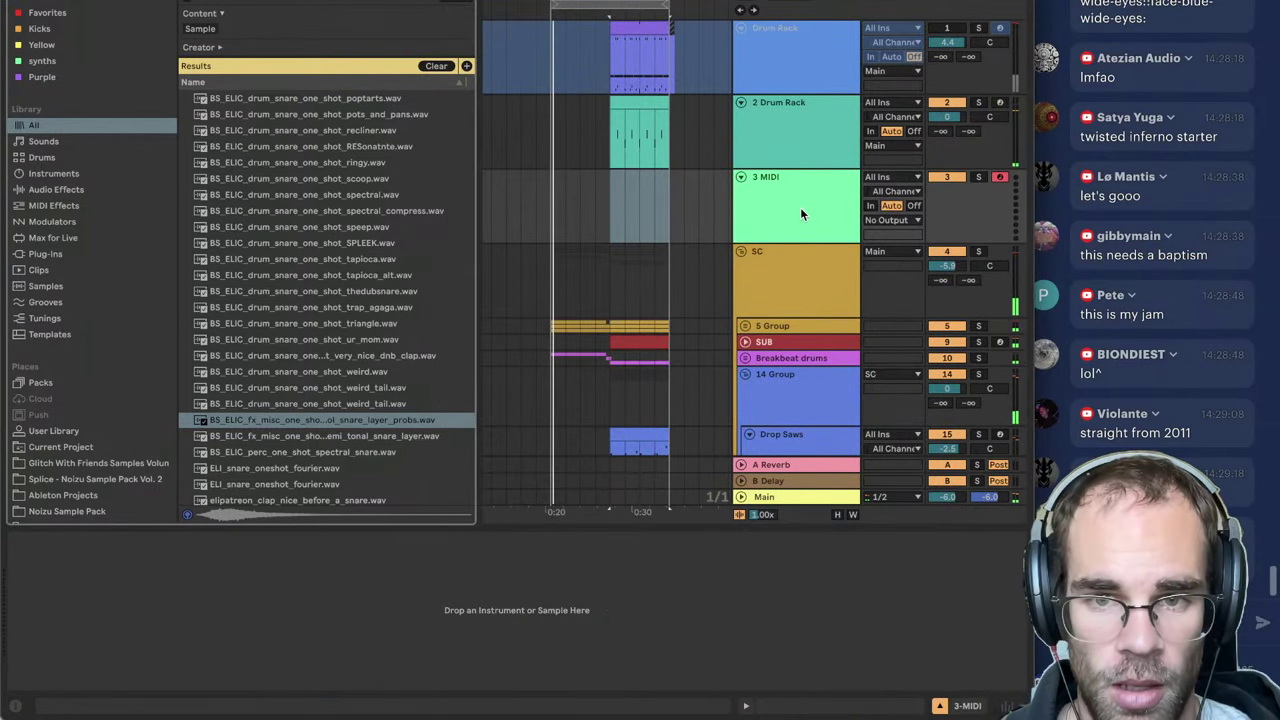
pyautogui.write('dru')
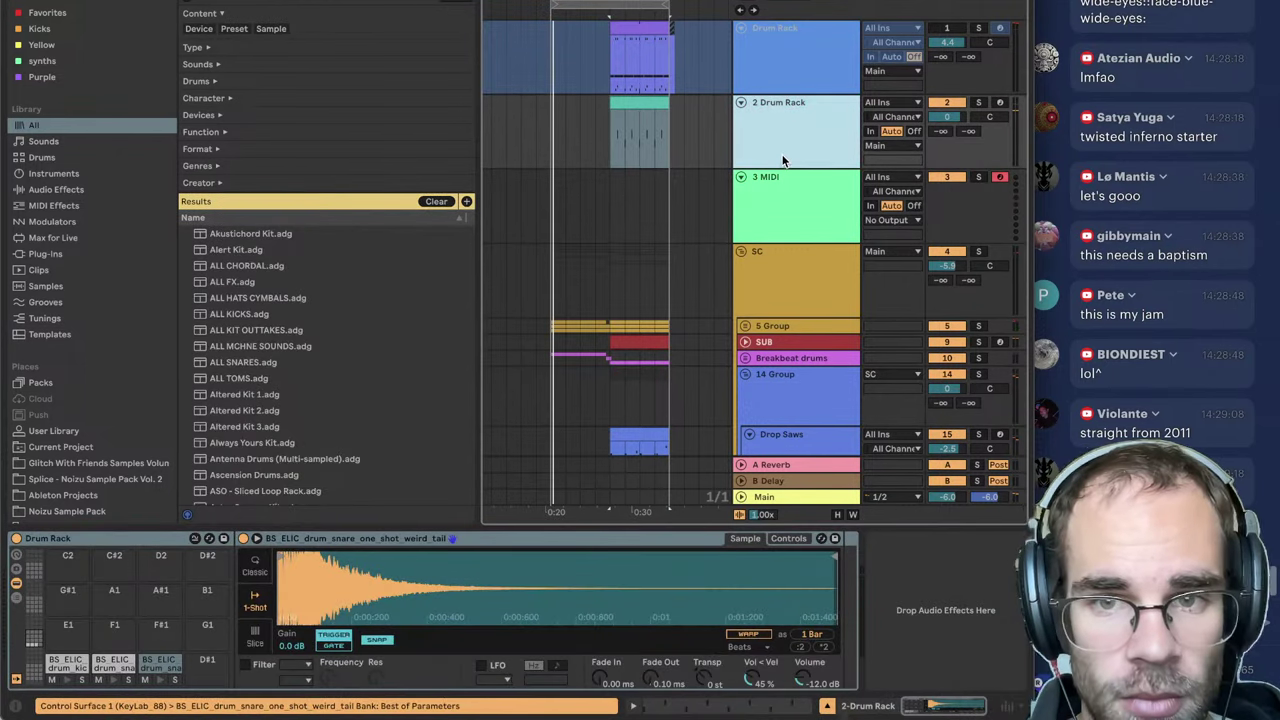
pyautogui.click(785, 214)
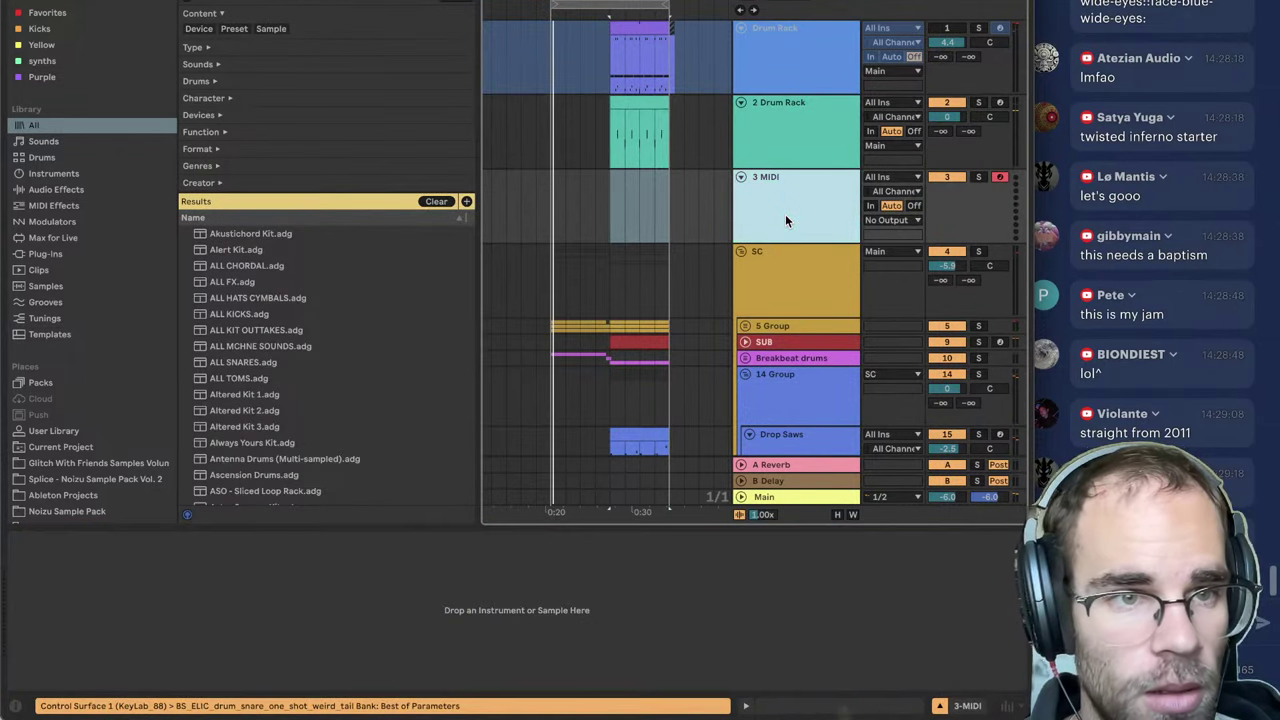
pyautogui.hotkey('ctrl', 'f')
pyautogui.press('Down')
pyautogui.press('Return')
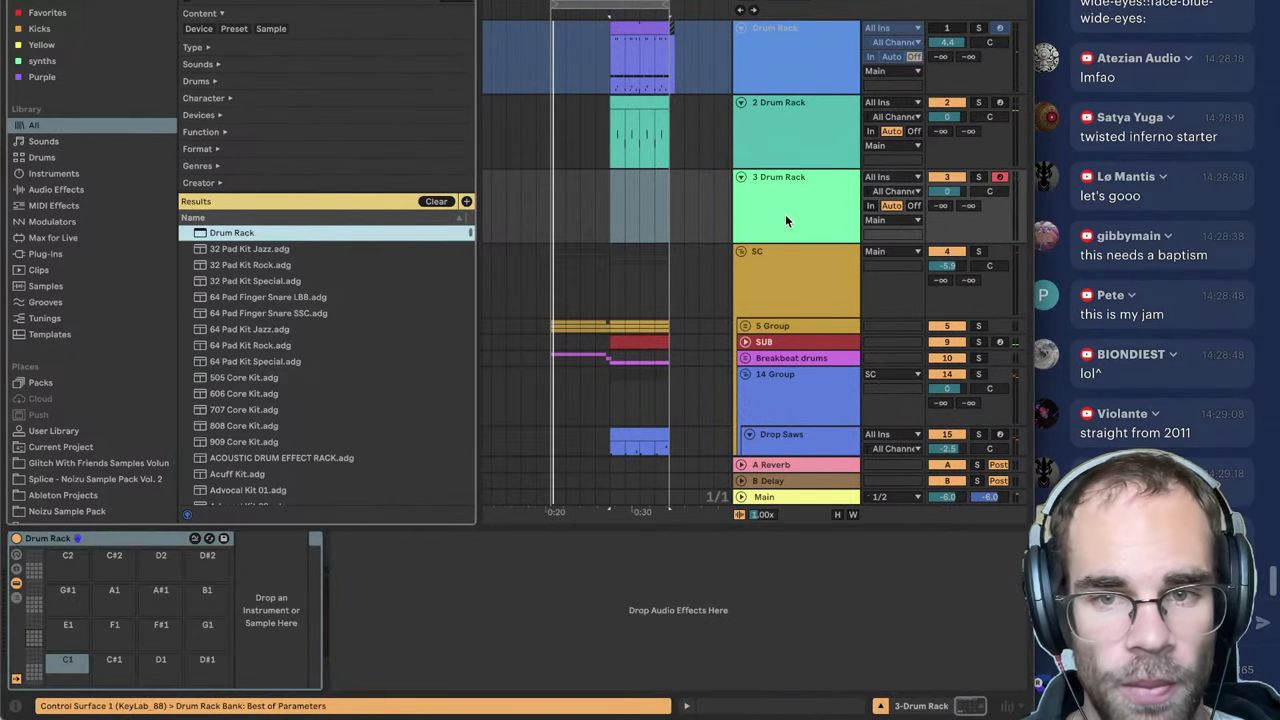
pyautogui.click(611, 220)
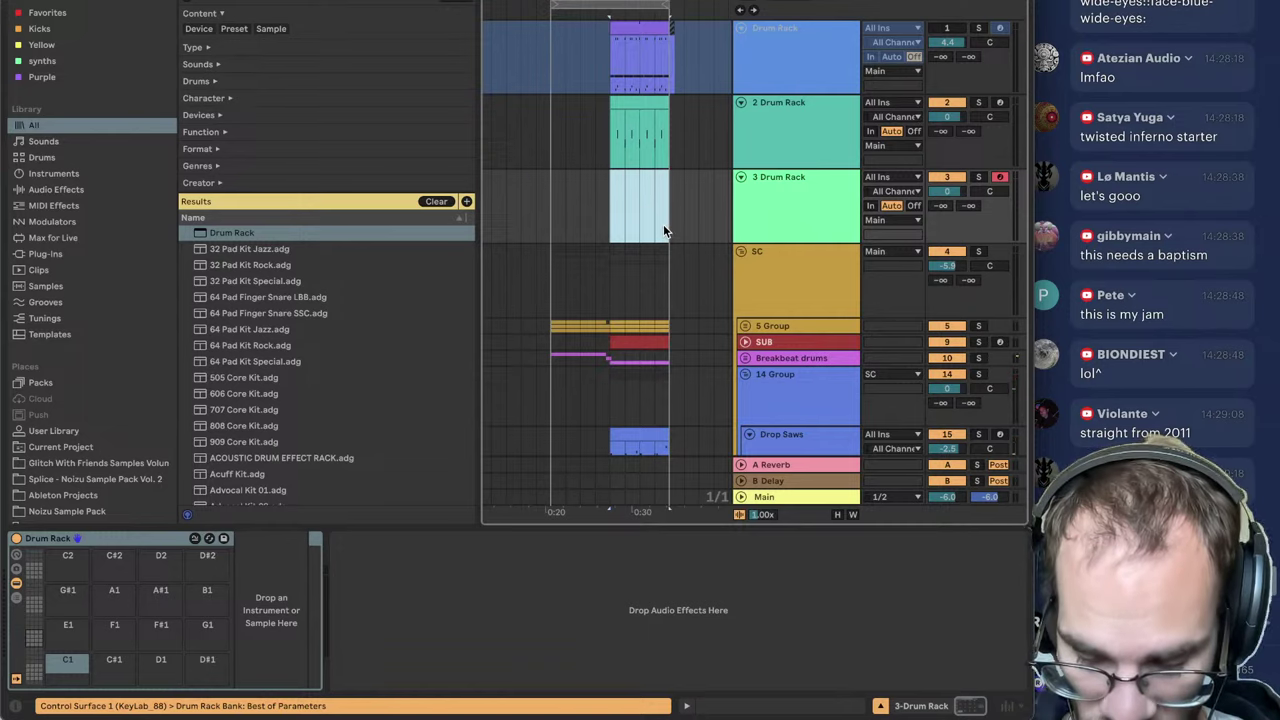
pyautogui.hotkey('ctrl', 'shift', 'm')
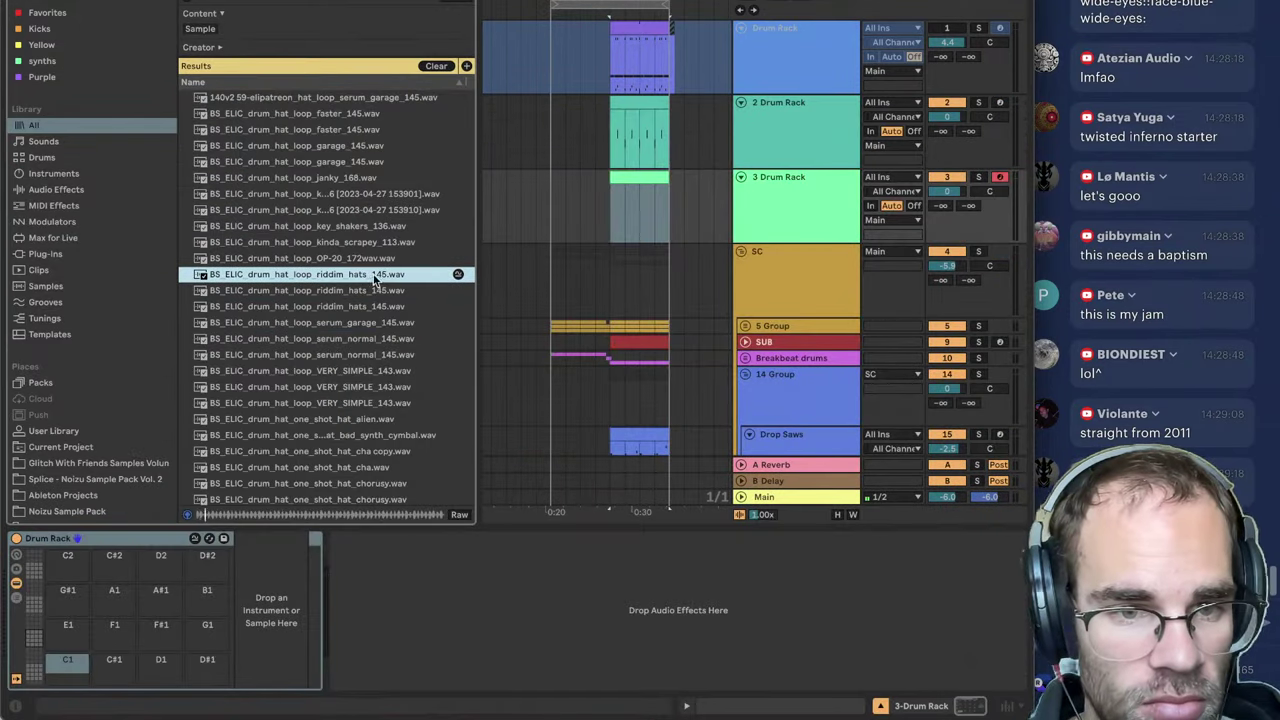
# Step: Place BS_ELIC_drum_hat_loop_riddim_hats_145.wav on a new audio track from 17.1.1 to 21.1.1 at 2.0 dB, and mute the track
pyautogui.press('Down')
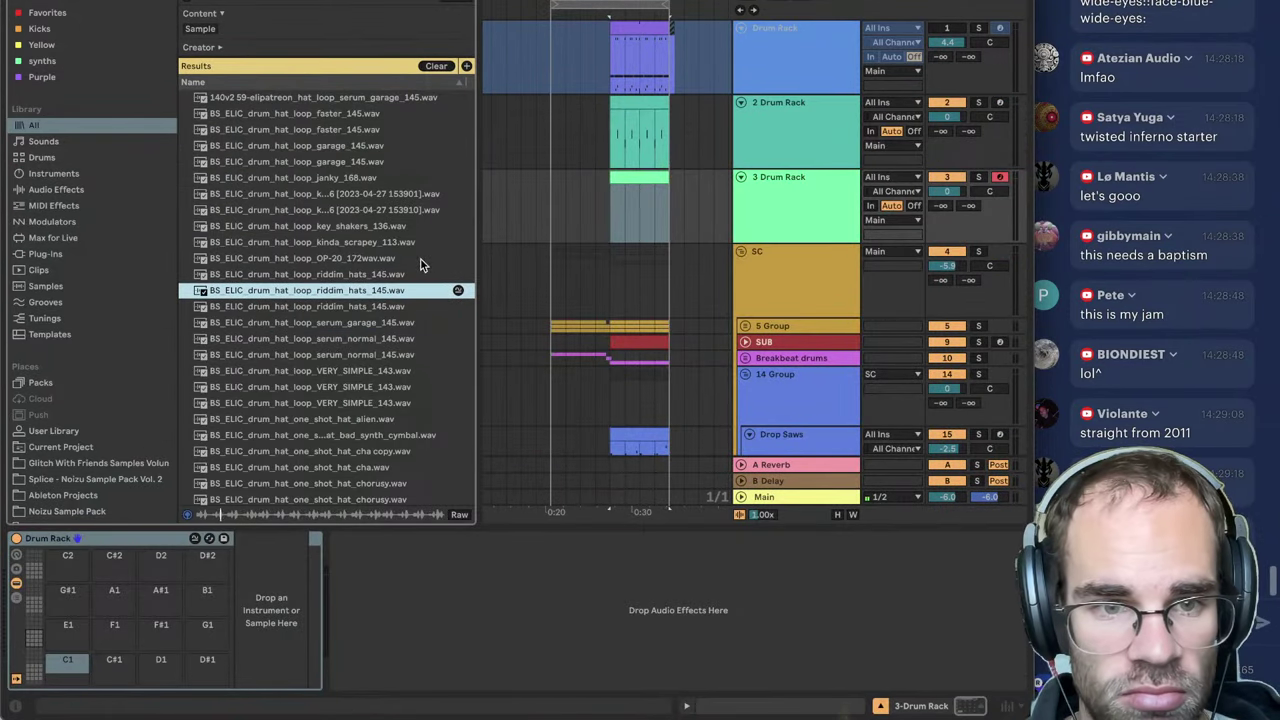
pyautogui.press('Return')
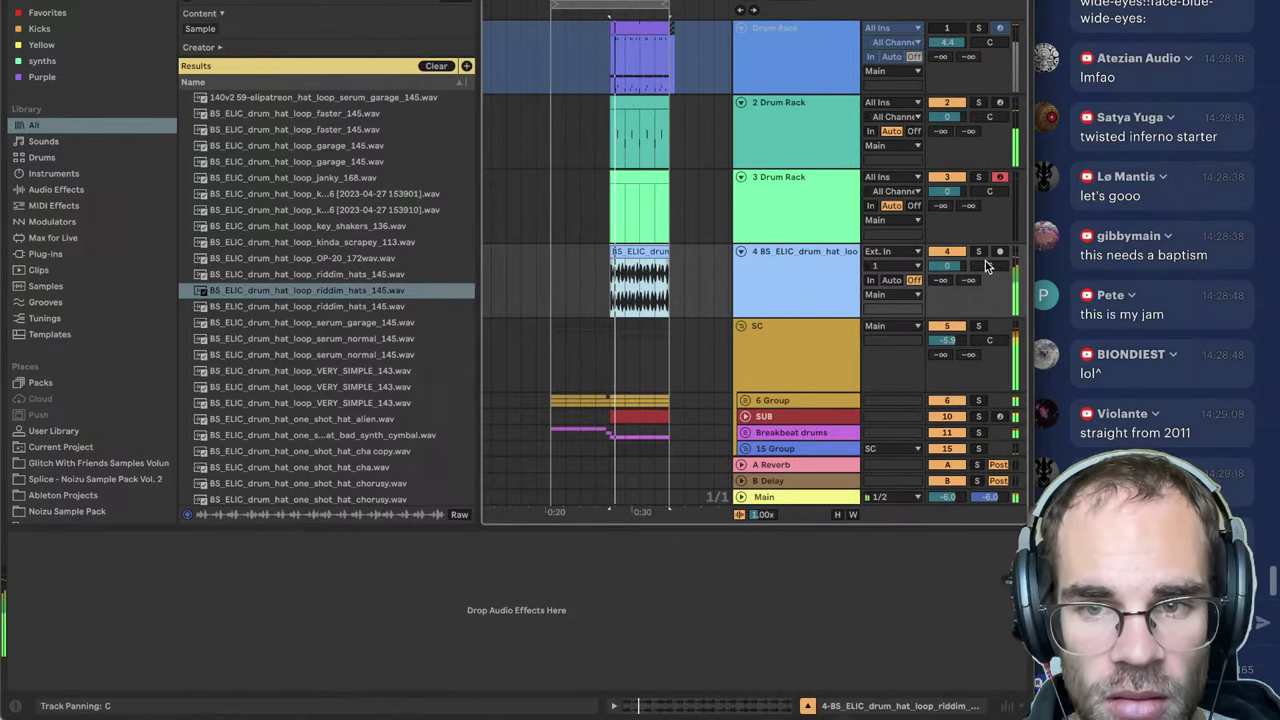
pyautogui.moveTo(949, 266); pyautogui.dragTo(950, 256)
pyautogui.click(950, 253)
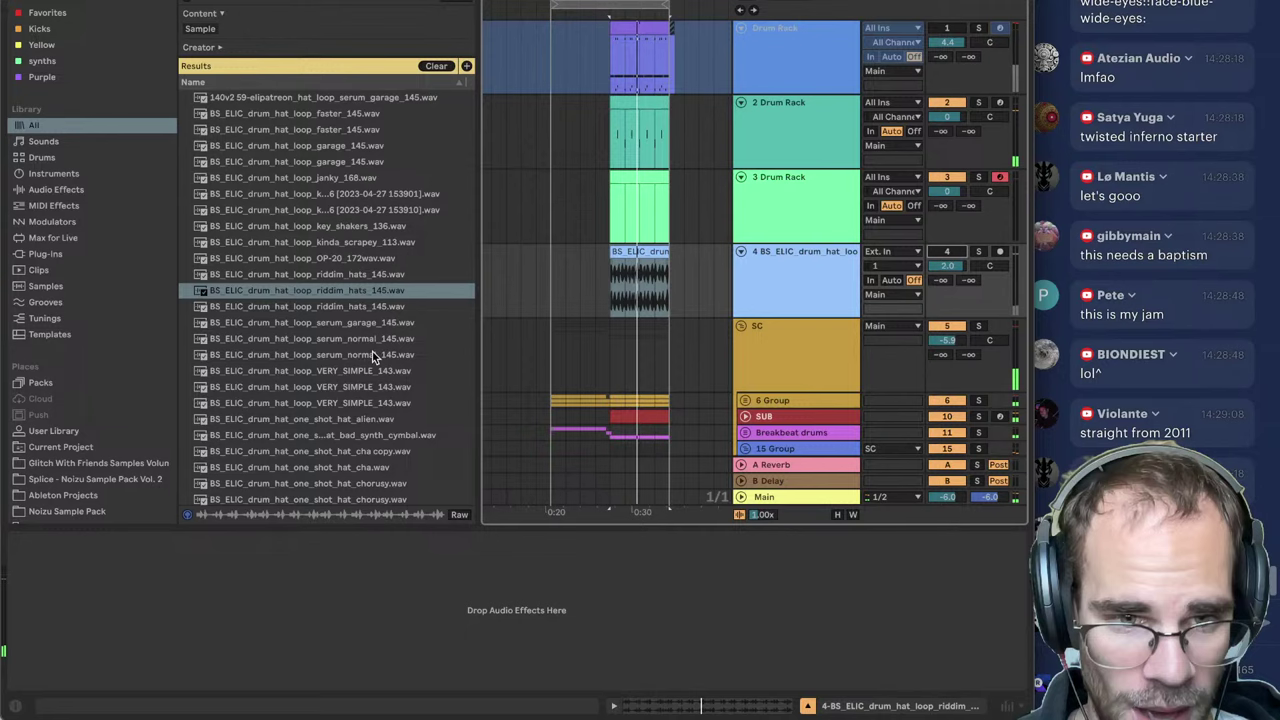
# Step: Load BS_ELIC_drum_hat_one_shot_hat_cha.wav onto 3 Drum Rack's C1 pad and draw hat hits on the beats throughout its clip
pyautogui.click(309, 466)
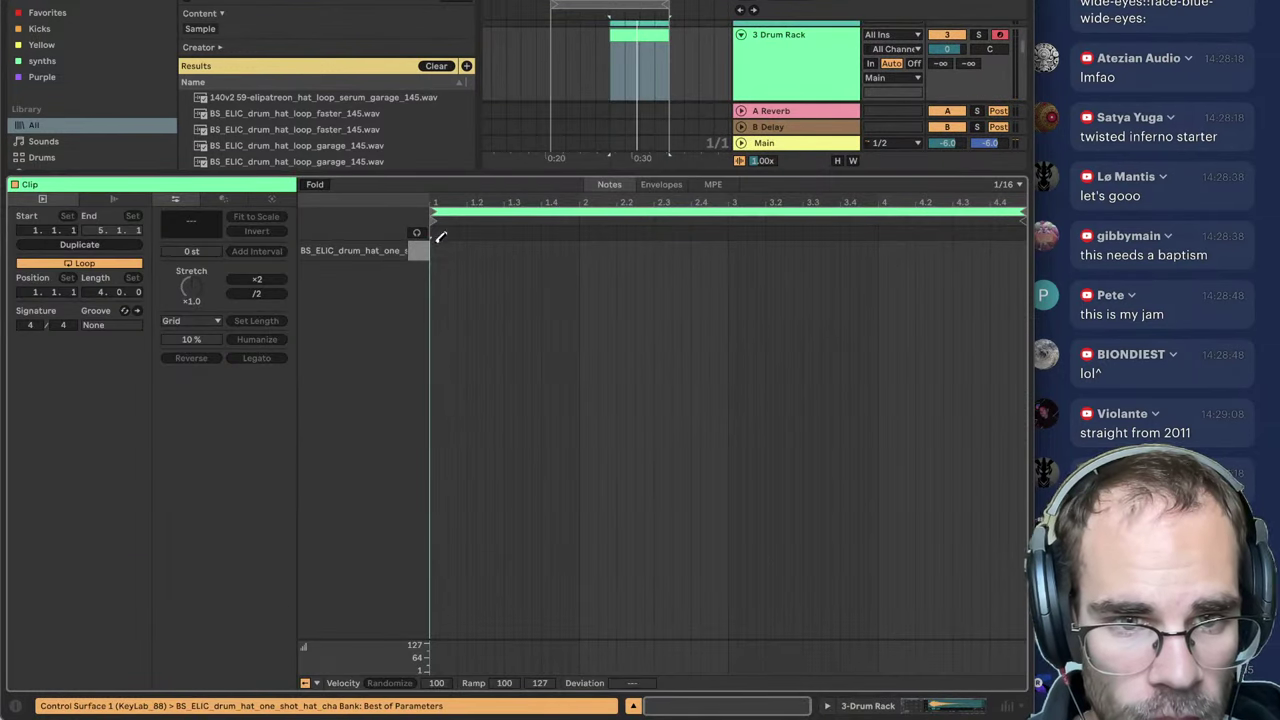
pyautogui.click(434, 247)
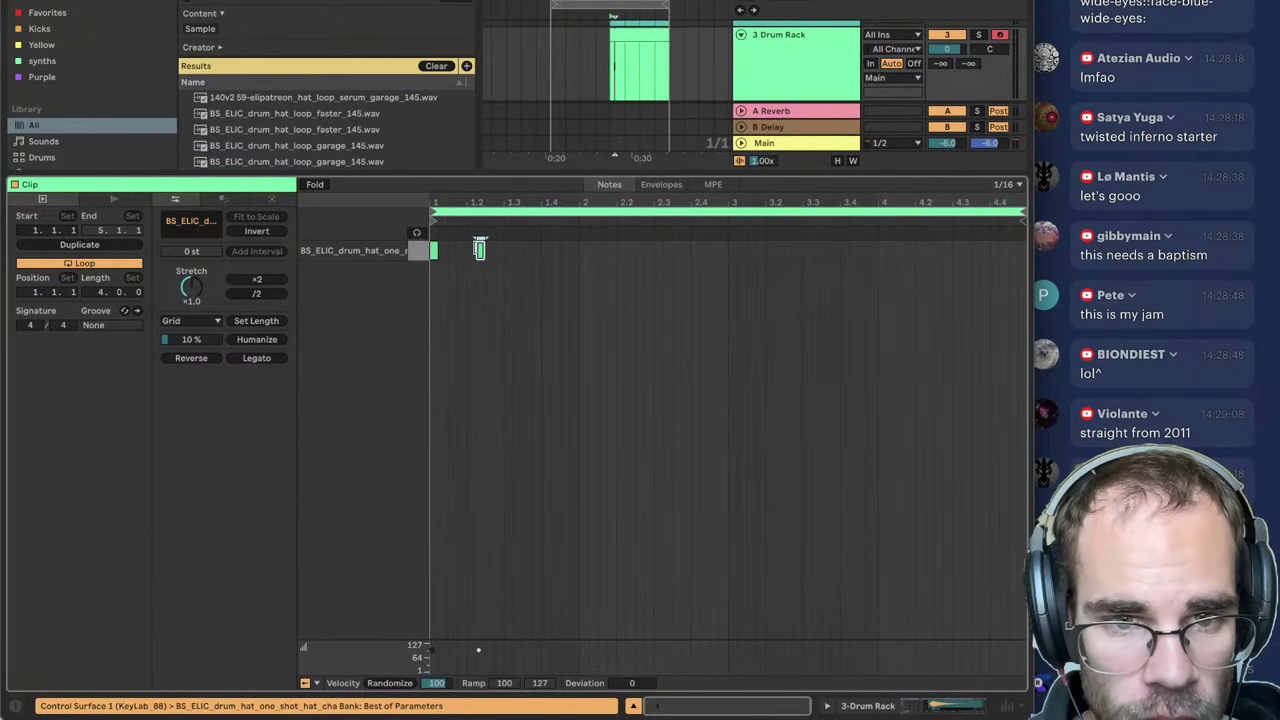
pyautogui.click(479, 249)
pyautogui.click(508, 249)
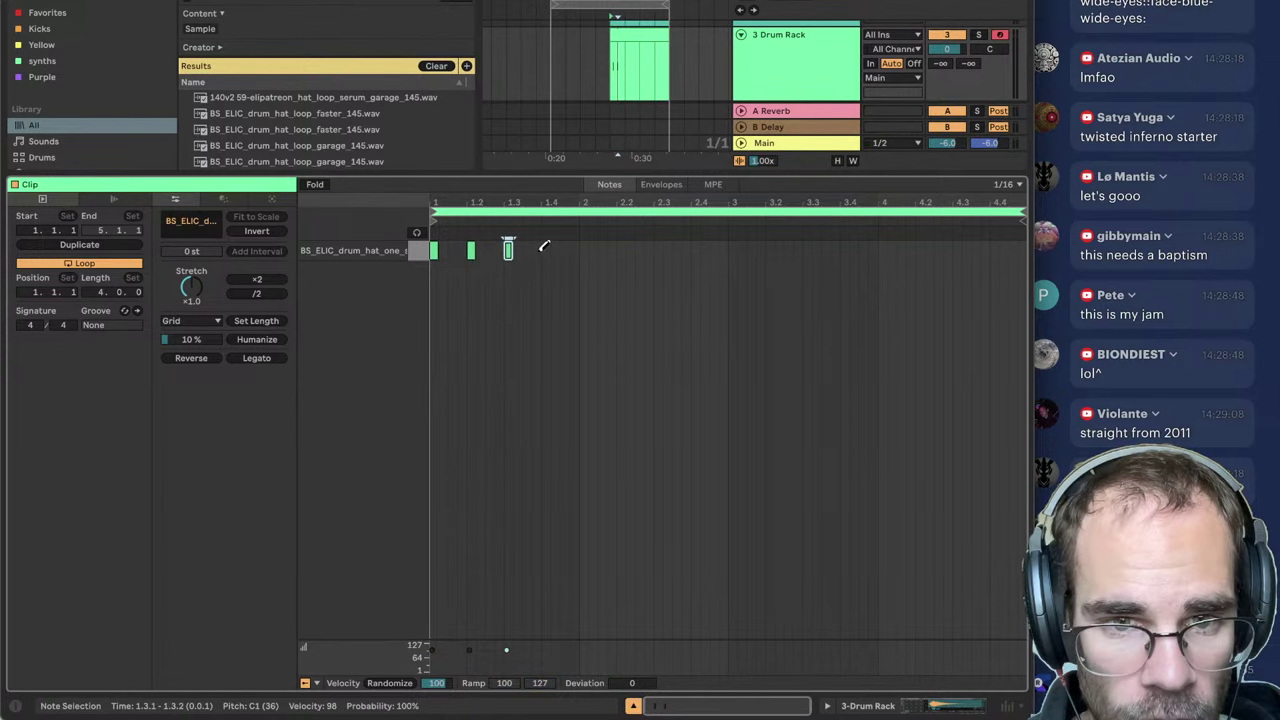
pyautogui.hotkey('ctrl', 'alt', 'e')
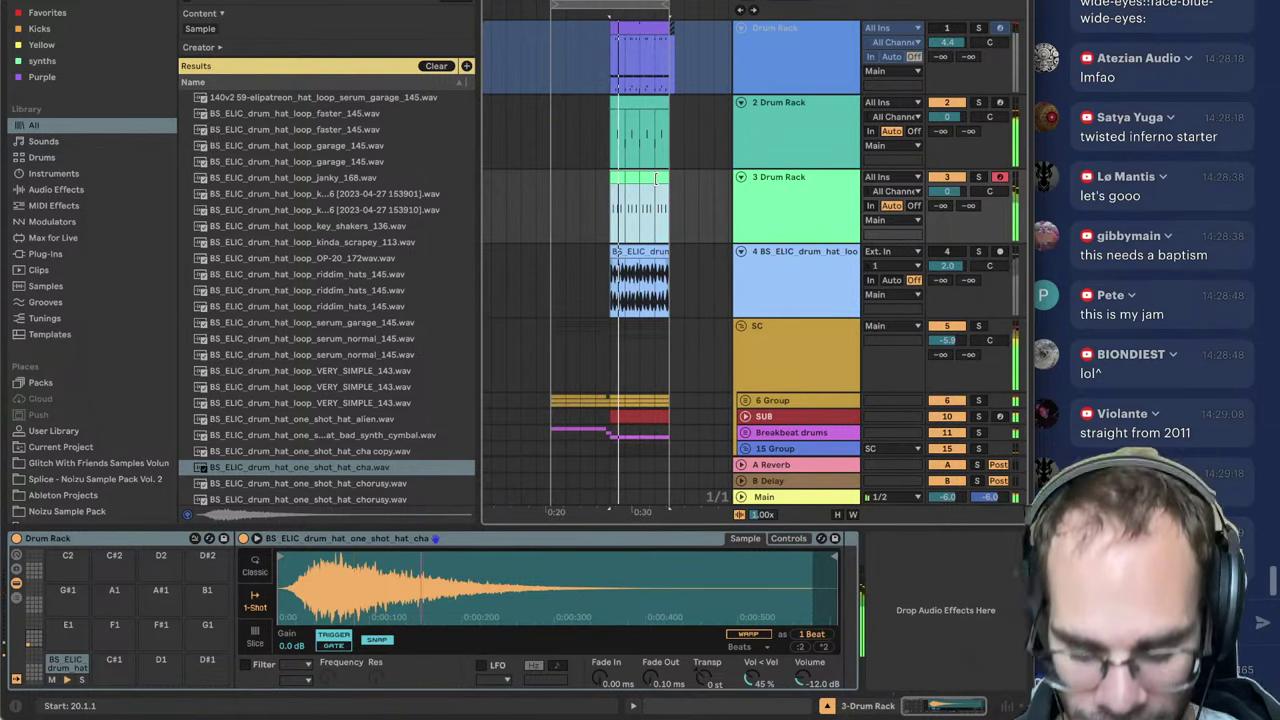
# Step: Group the 2 Drum Rack and 3 Drum Rack tracks together
pyautogui.click(763, 159)
pyautogui.click(114, 668)
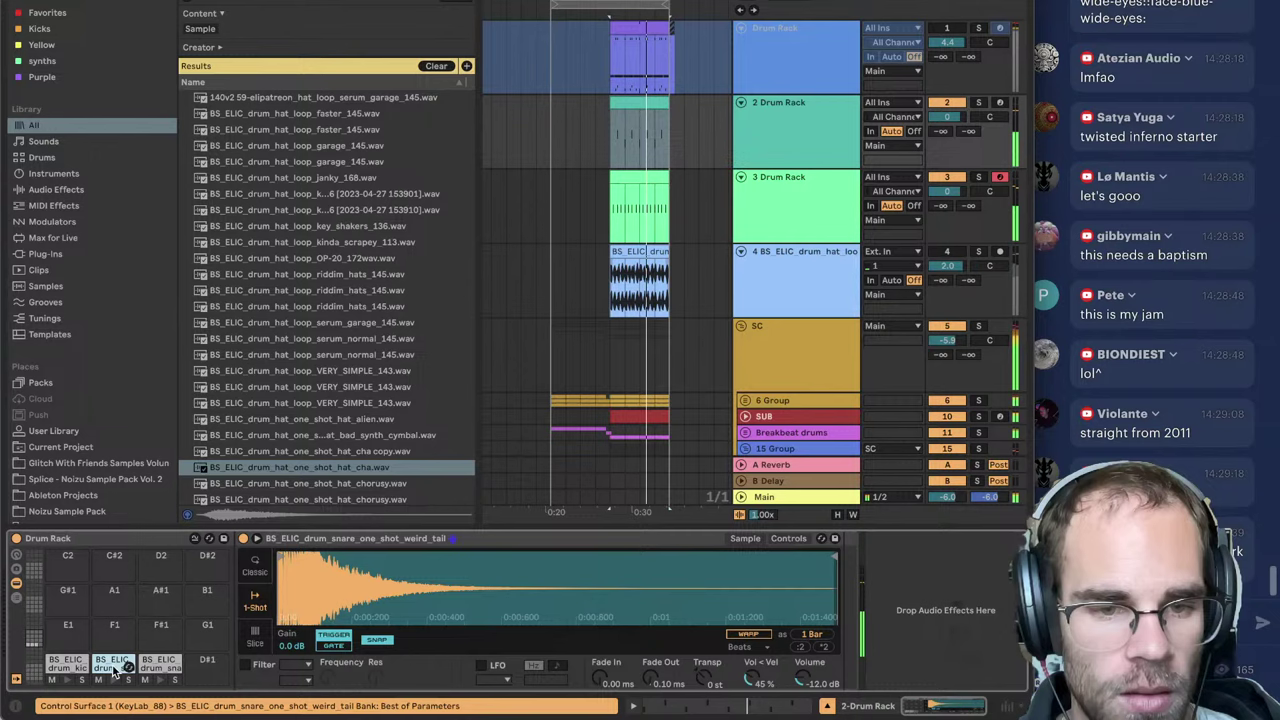
pyautogui.click(802, 147)
pyautogui.keyDown('shift'); pyautogui.click(811, 195); pyautogui.keyUp('shift')
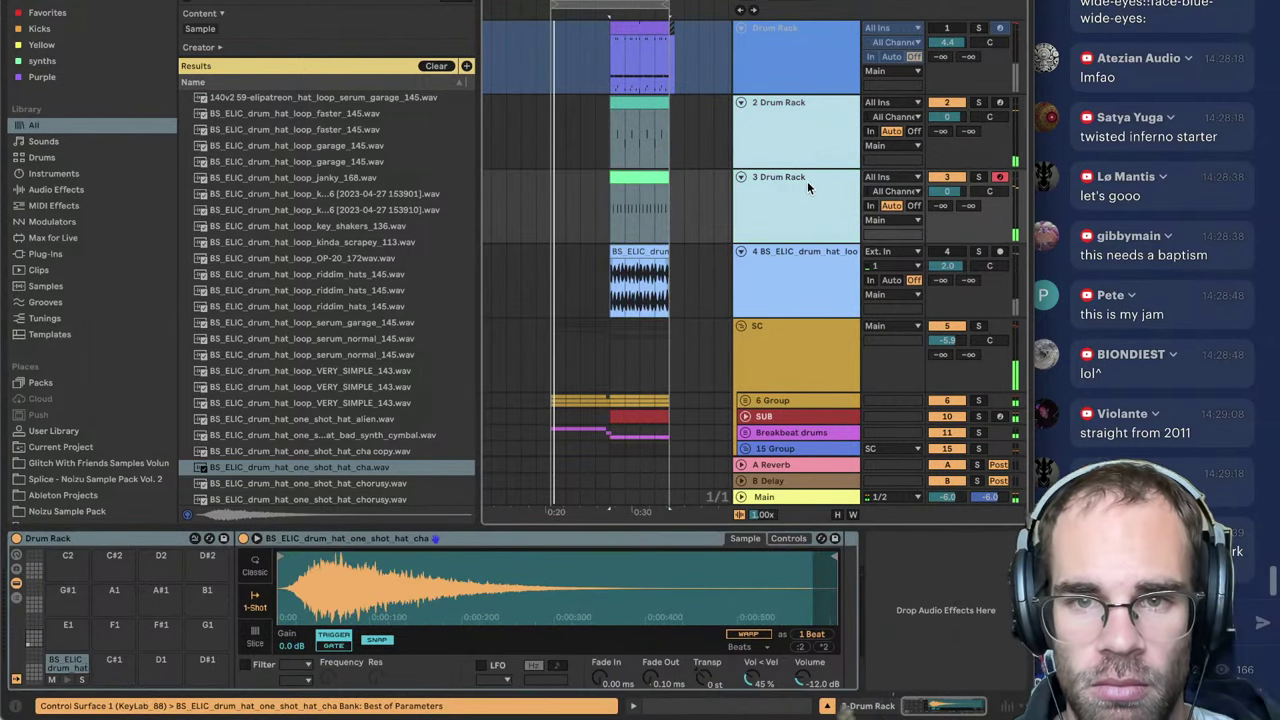
pyautogui.hotkey('ctrl', 'g')
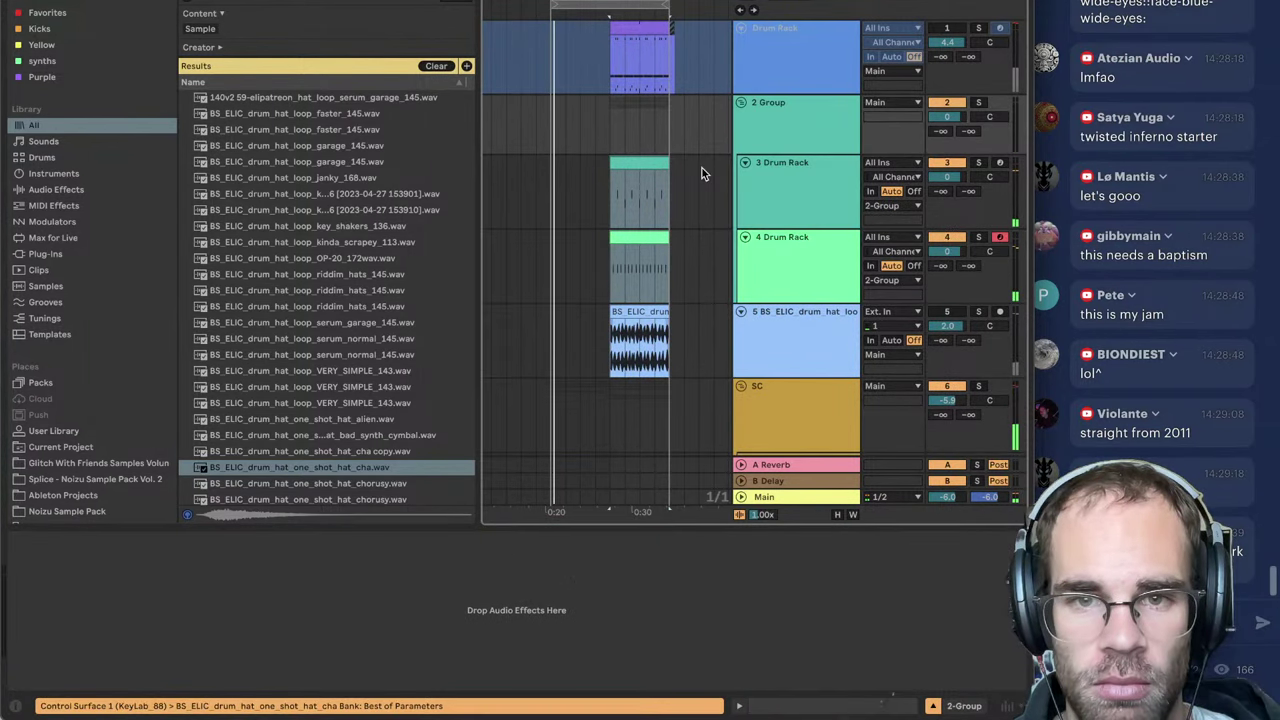
# Step: Set the arrangement loop to the drop section from 17.1.1 to 21.1.1 and play it
pyautogui.press('space')
pyautogui.moveTo(611, 134); pyautogui.dragTo(665, 148)
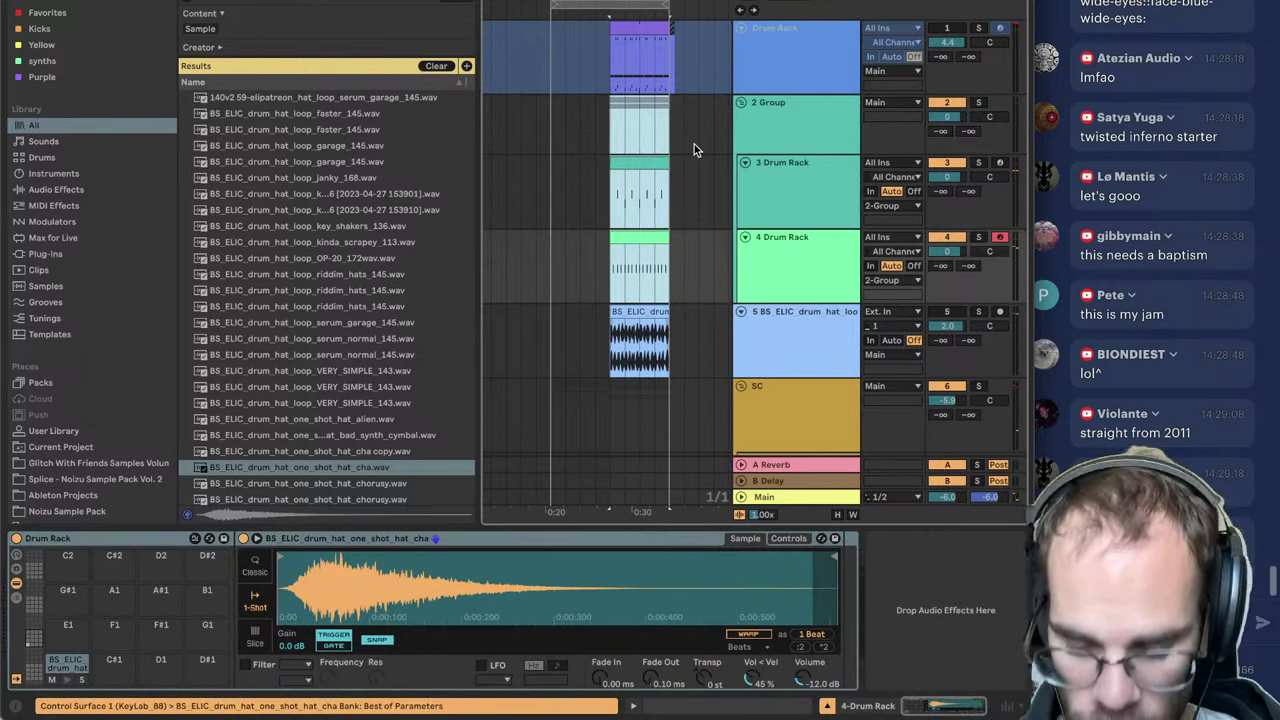
pyautogui.hotkey('ctrl', 'l')
pyautogui.press('space')
# Step: Search the browser for "satur" and load Saturator onto the new drum group
pyautogui.click(798, 146)
pyautogui.click(549, 567)
pyautogui.hotkey('ctrl', 'f')
pyautogui.write('satur')
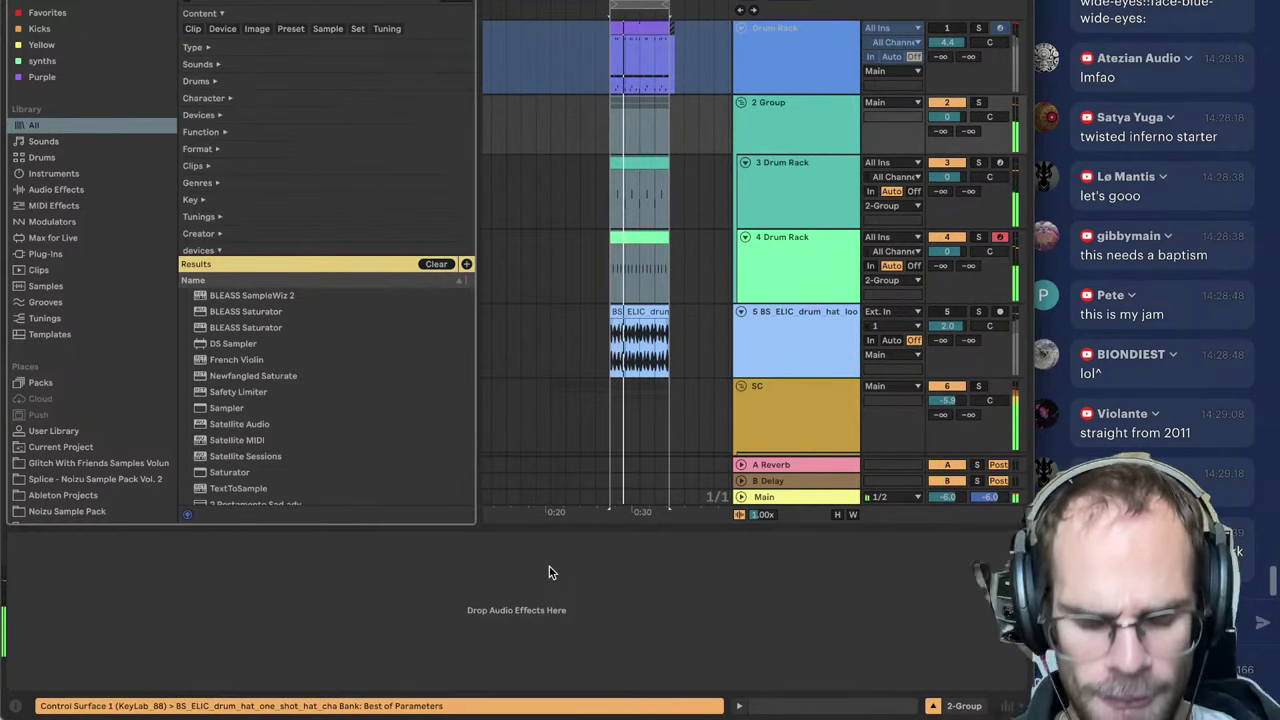
pyautogui.press('Down')
pyautogui.press('Return')
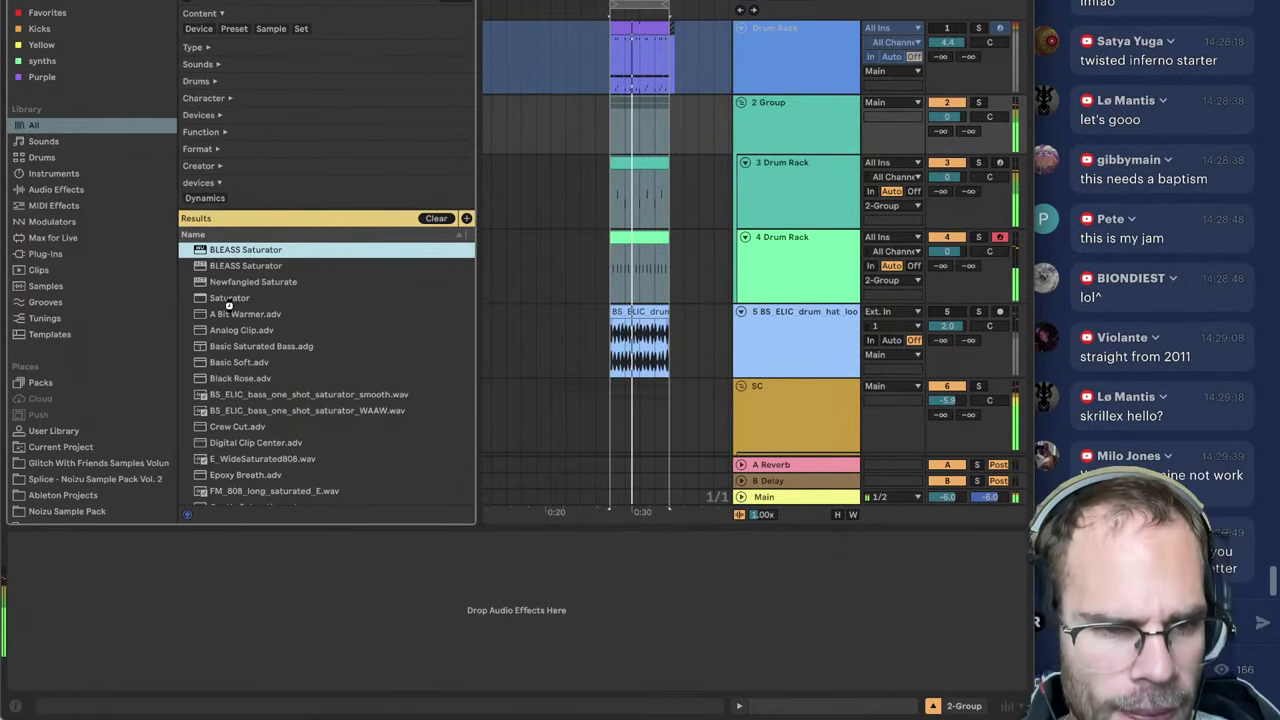
pyautogui.click(232, 298)
pyautogui.doubleClick(242, 302)
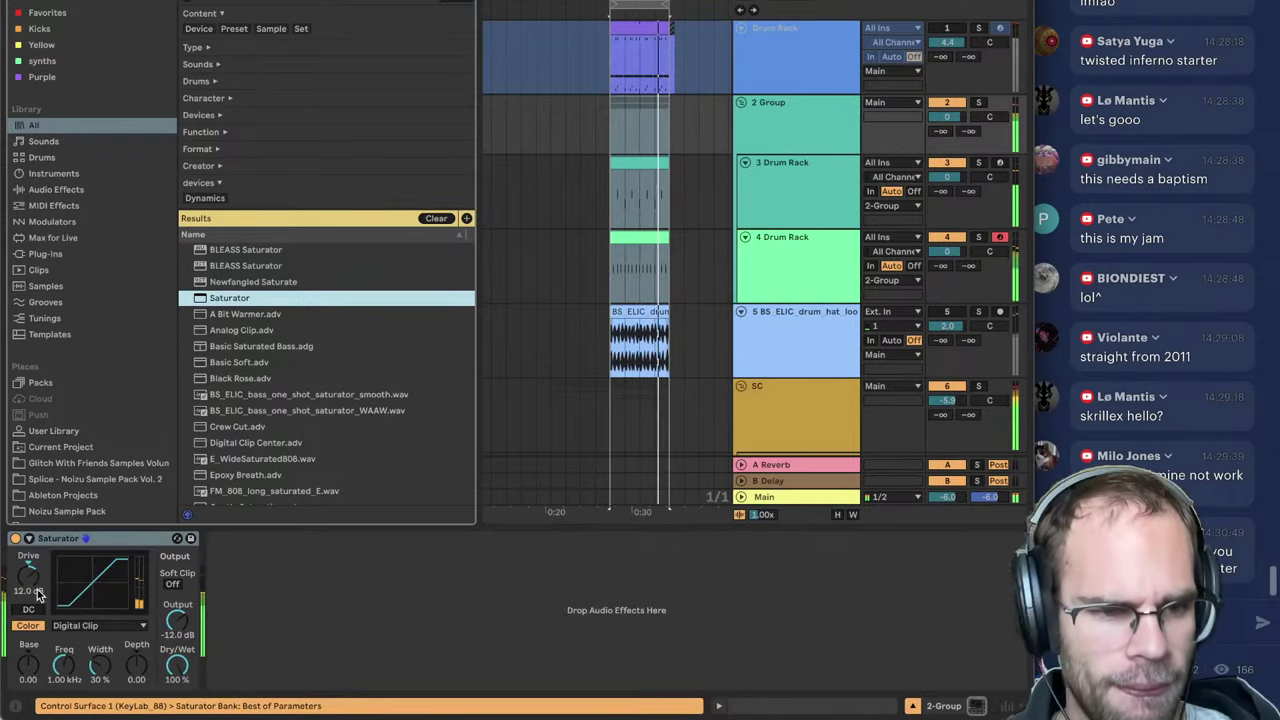
# Step: Set the Saturator's Drive to 15.2 dB and its Output to -7.88 dB
pyautogui.moveTo(34, 592); pyautogui.dragTo(34, 573)
pyautogui.moveTo(171, 614); pyautogui.dragTo(172, 627)
pyautogui.click(174, 634)
# Step: Remove the sidechained Compressor from the 7 Group bass track's device chain
pyautogui.scroll(-5, 717, 400)
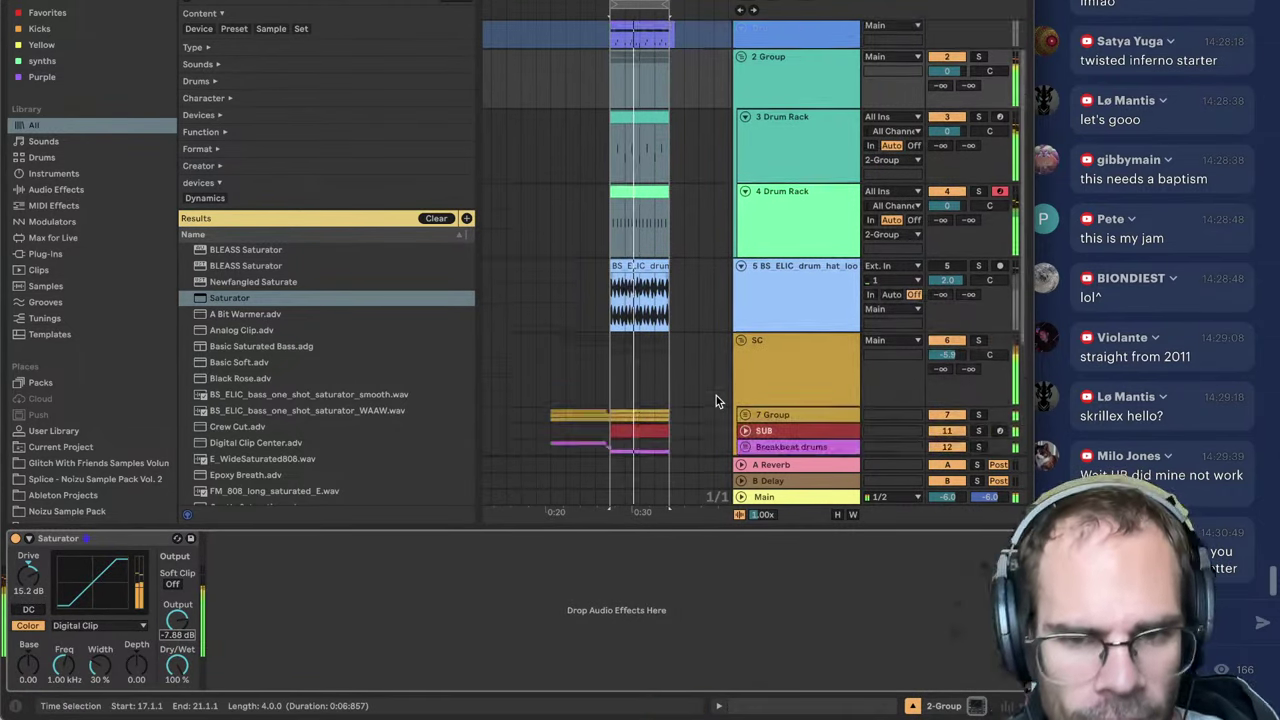
pyautogui.click(768, 258)
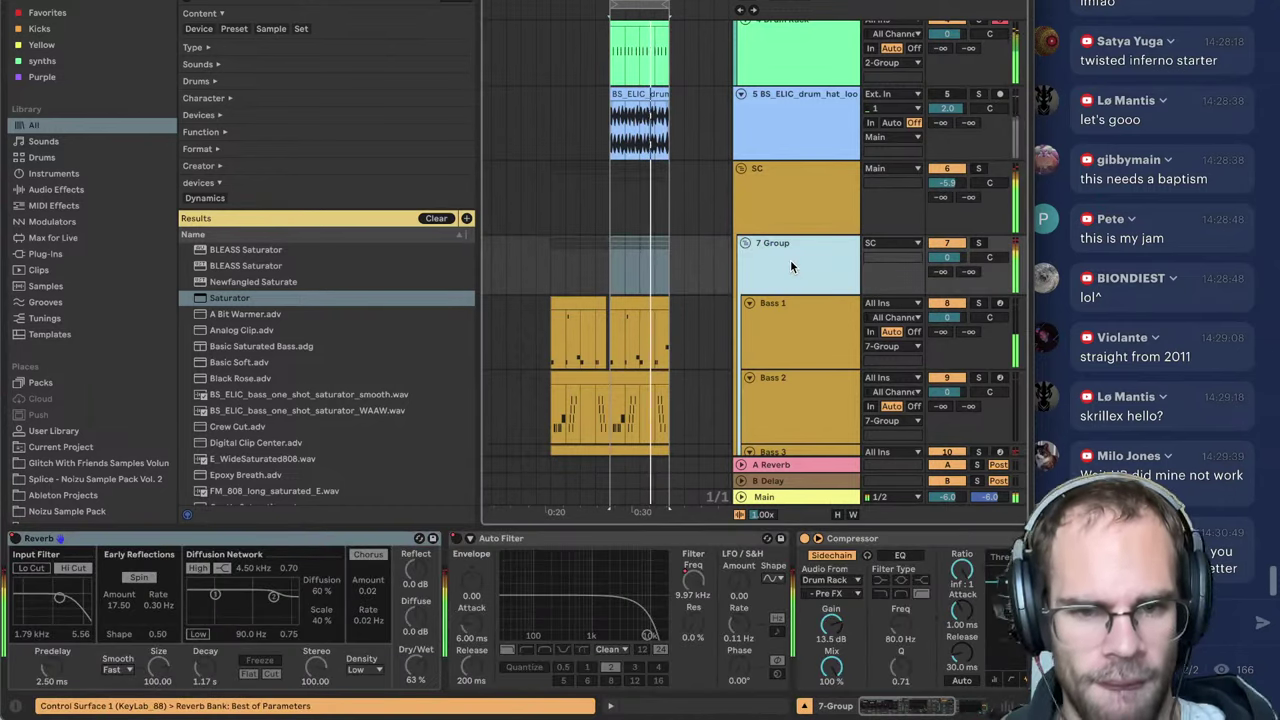
pyautogui.scroll(-3, 790, 259)
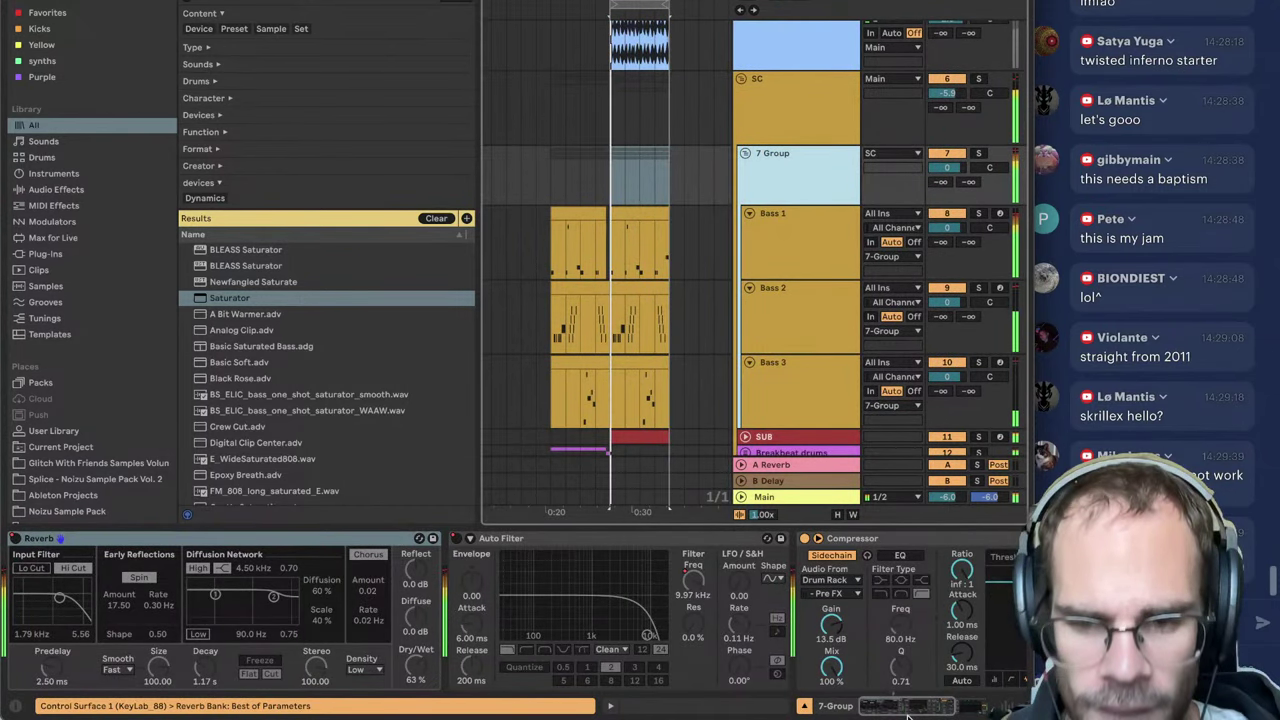
pyautogui.click(862, 539)
pyautogui.press('Delete')
# Step: Search the browser for "phat", load the [eliderp] - phat v3.1 rack onto 7 Group, and set amnt to 55 and dist to 56
pyautogui.press('super+f')
pyautogui.write('phat')
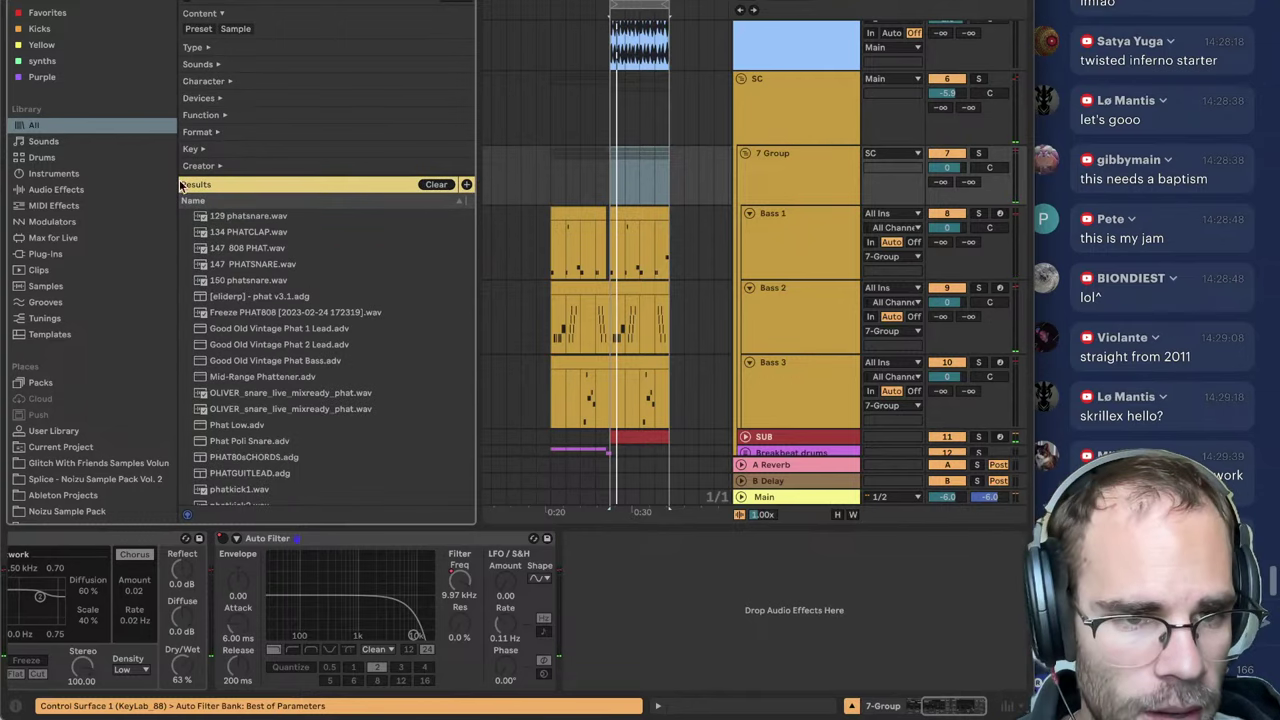
pyautogui.moveTo(270, 300); pyautogui.dragTo(595, 621)
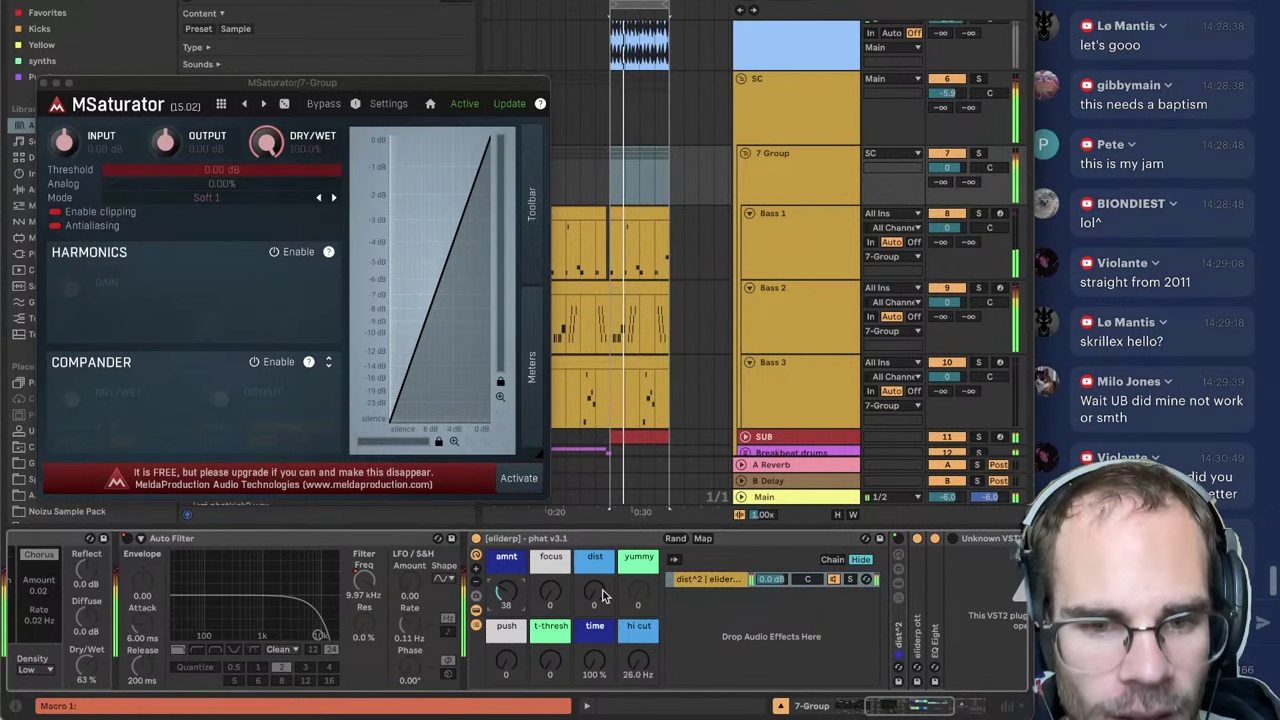
pyautogui.moveTo(603, 596); pyautogui.dragTo(603, 540)
pyautogui.moveTo(508, 602); pyautogui.dragTo(508, 584)
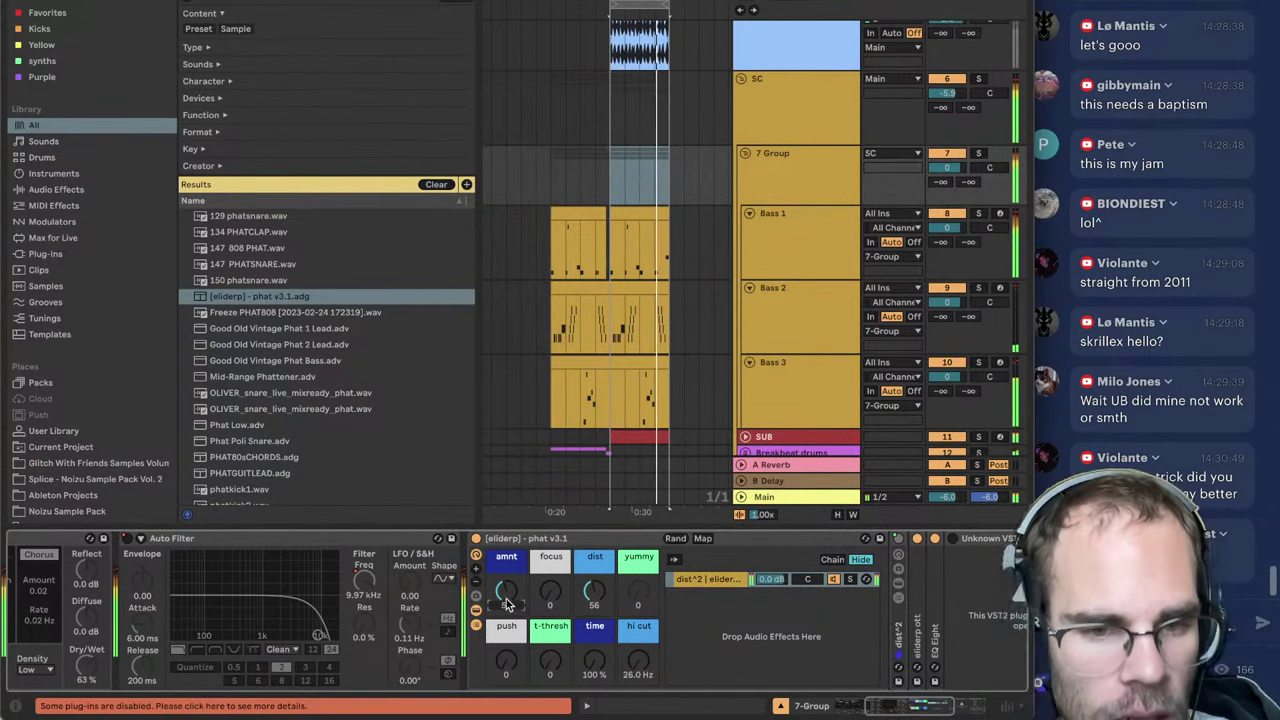
# Step: Set the 7 Group track's volume to 1.8 dB
pyautogui.click(942, 188)
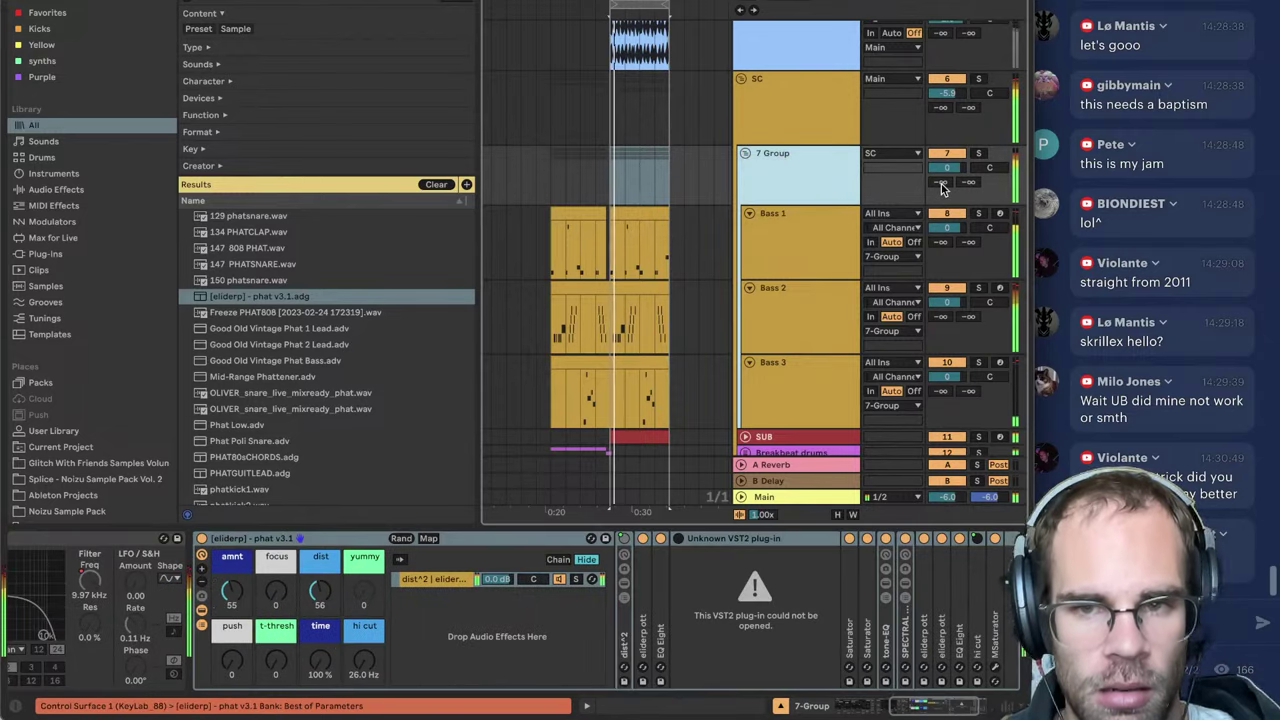
pyautogui.moveTo(947, 170); pyautogui.dragTo(948, 164)
pyautogui.click(842, 183)
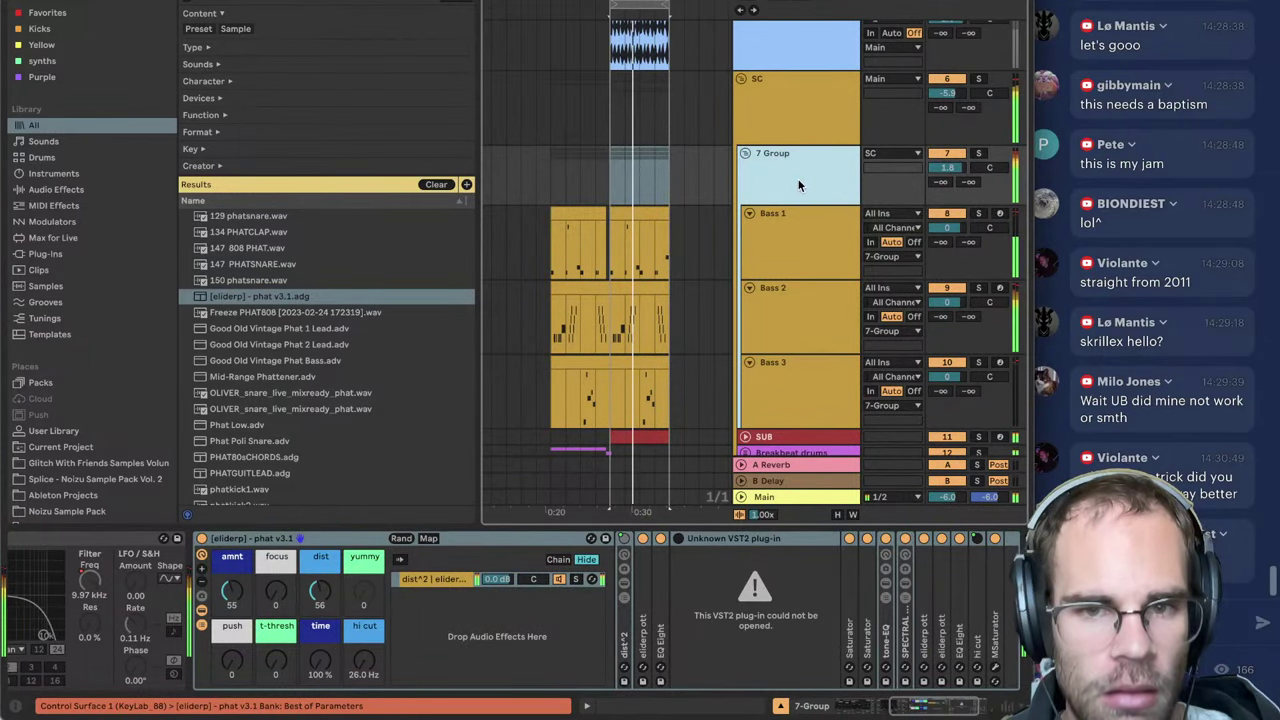
# Step: Audition the SUB track in solo, and the 7 Group bass layers on their own after it
pyautogui.scroll(-5, 799, 185)
pyautogui.doubleClick(783, 257)
pyautogui.scroll(3, 790, 300)
pyautogui.click(980, 349)
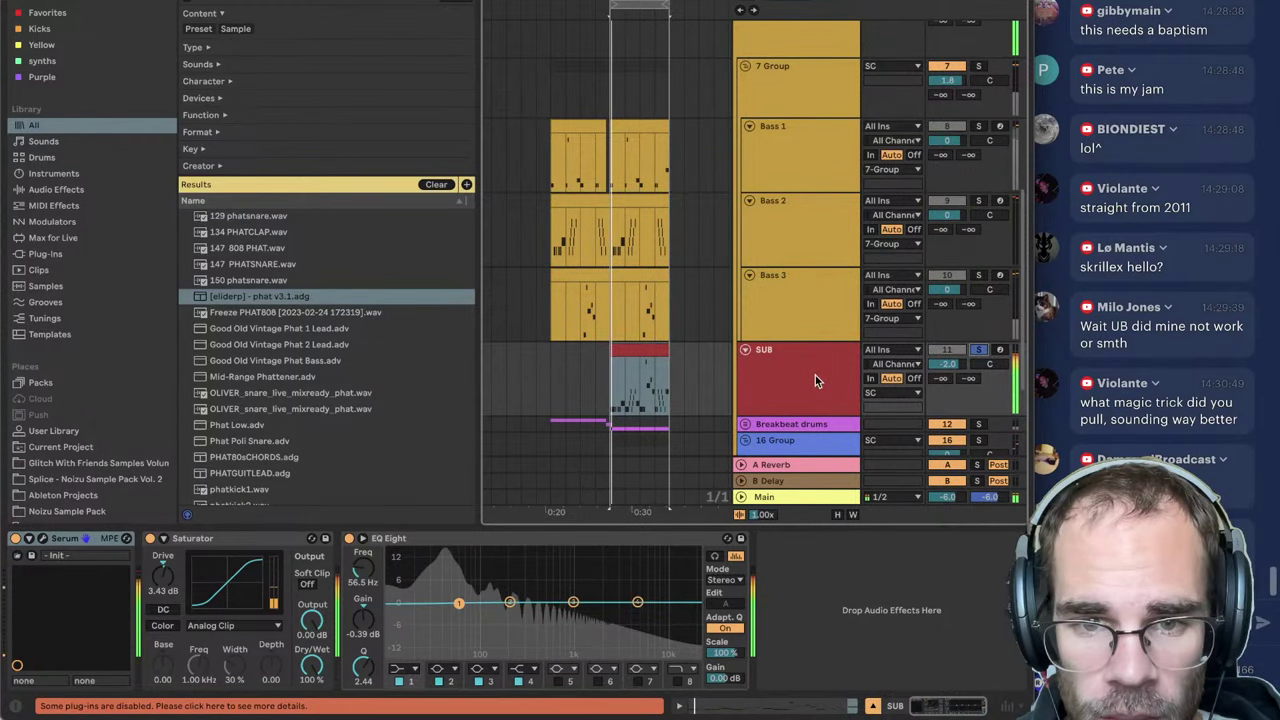
pyautogui.scroll(1, 817, 381)
pyautogui.click(979, 109)
# Step: Add EQ Eight before the phat rack with its low cut at 138 Hz, and set the rack's hi cut to 171 Hz and dist to 88
pyautogui.press('super+f')
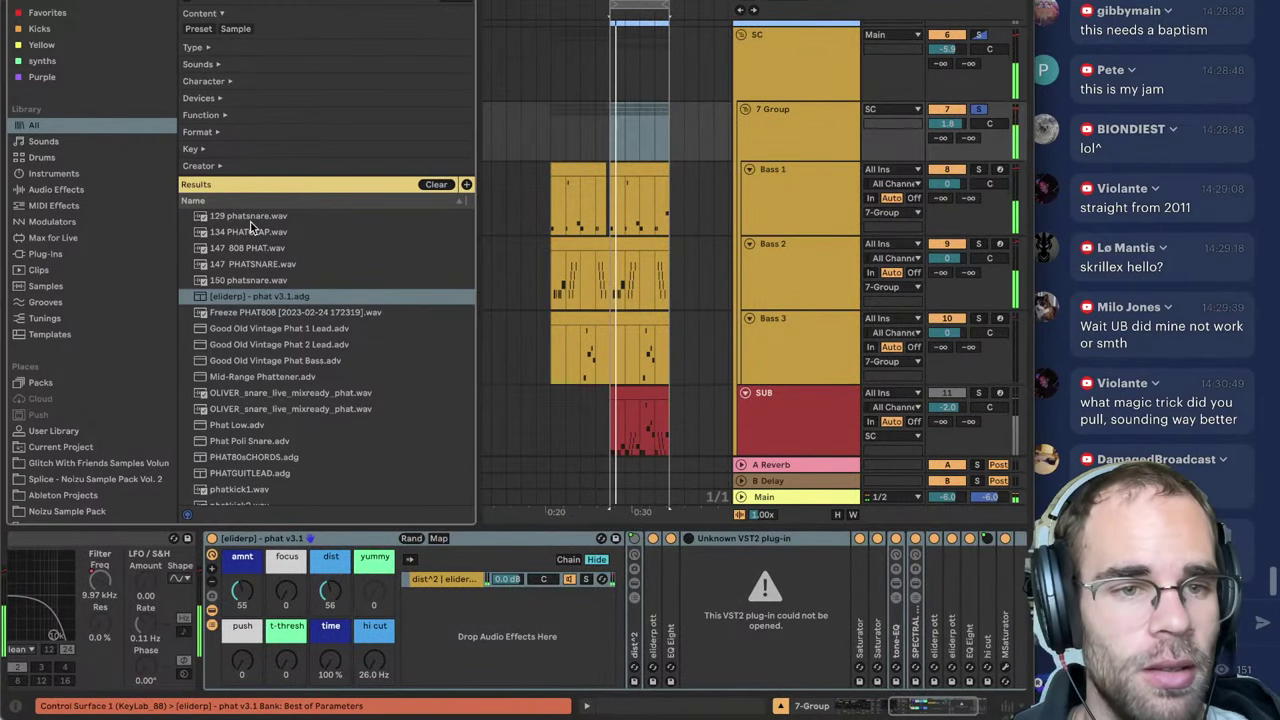
pyautogui.write('eq')
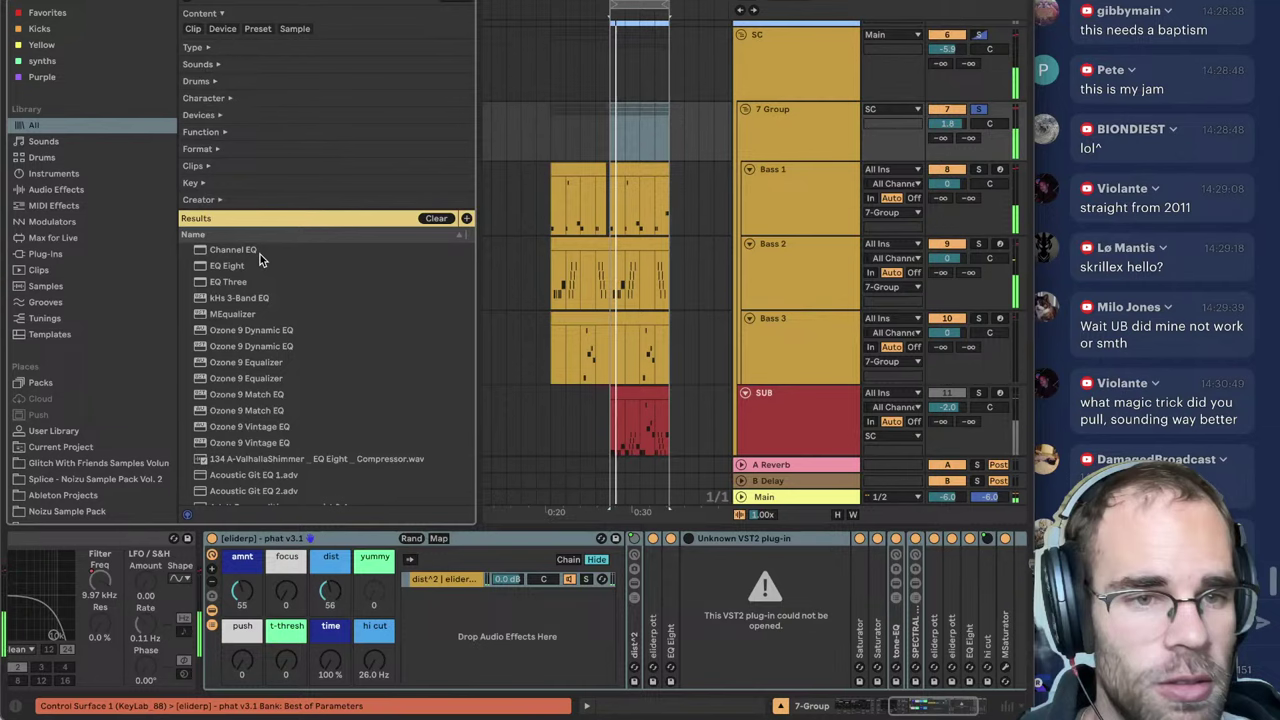
pyautogui.doubleClick(259, 264)
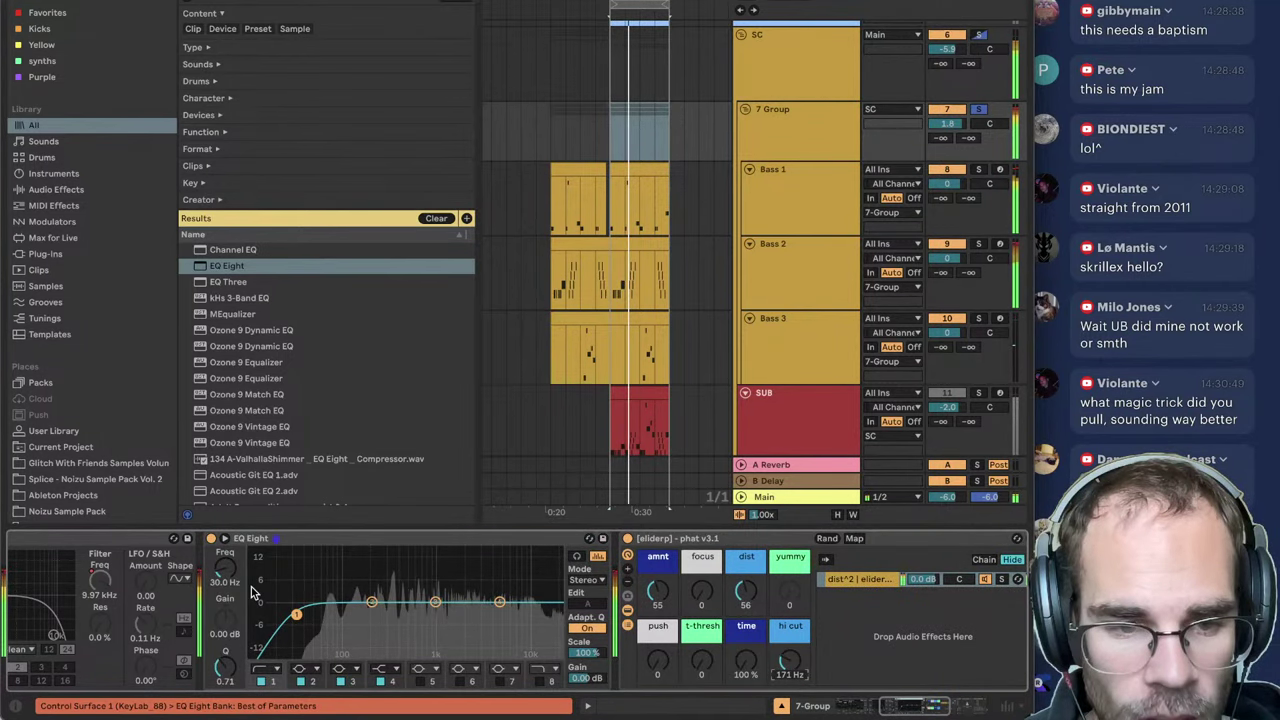
pyautogui.moveTo(225, 569); pyautogui.dragTo(225, 538)
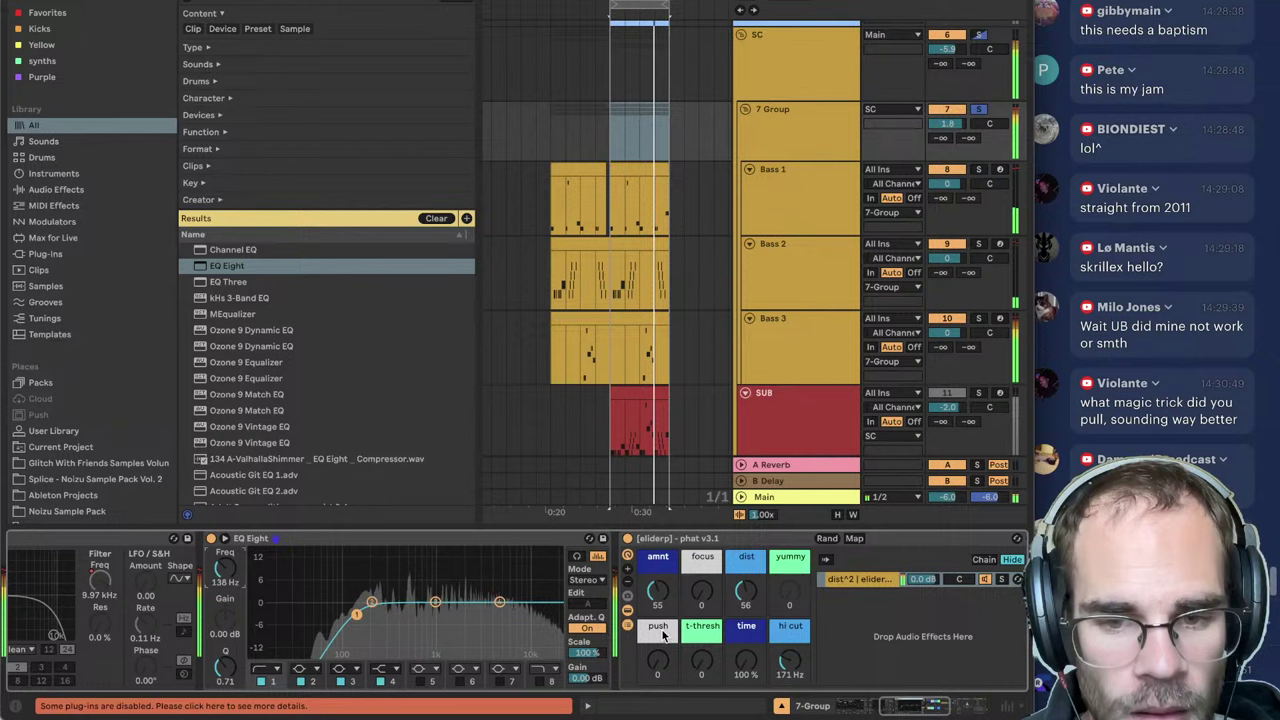
pyautogui.moveTo(748, 608); pyautogui.dragTo(753, 588)
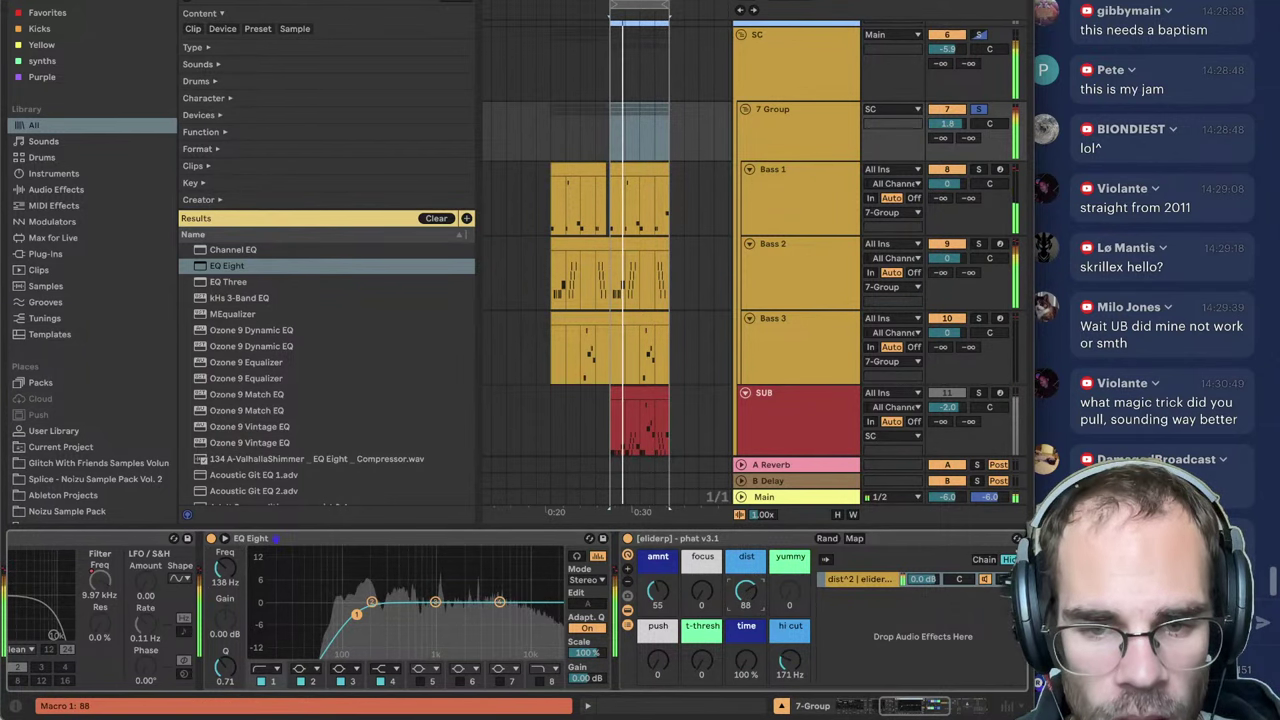
# Step: Set the SUB track's volume to -1.0 dB within the full mix
pyautogui.click(762, 435)
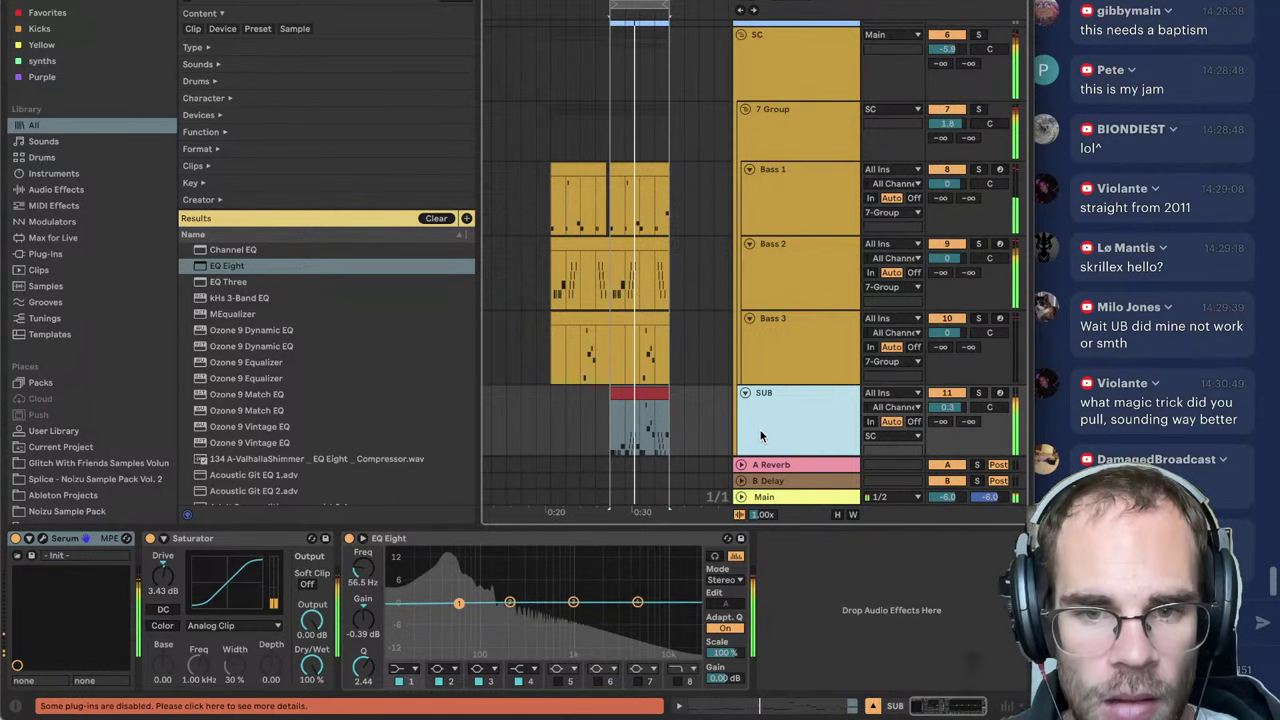
pyautogui.scroll(-2, 760, 435)
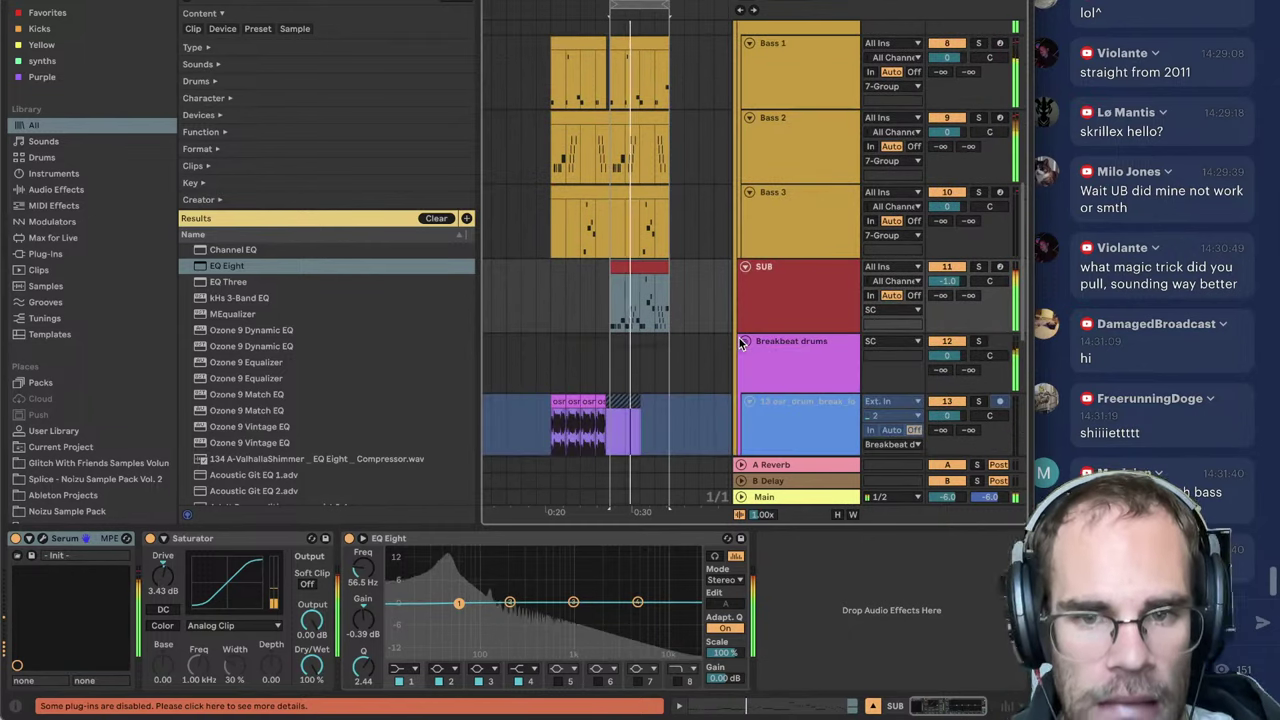
# Step: Play the arrangement from the start of the original bass and breakbeat section, at about 0:20
pyautogui.press('space')
pyautogui.click(547, 357)
pyautogui.press('space')
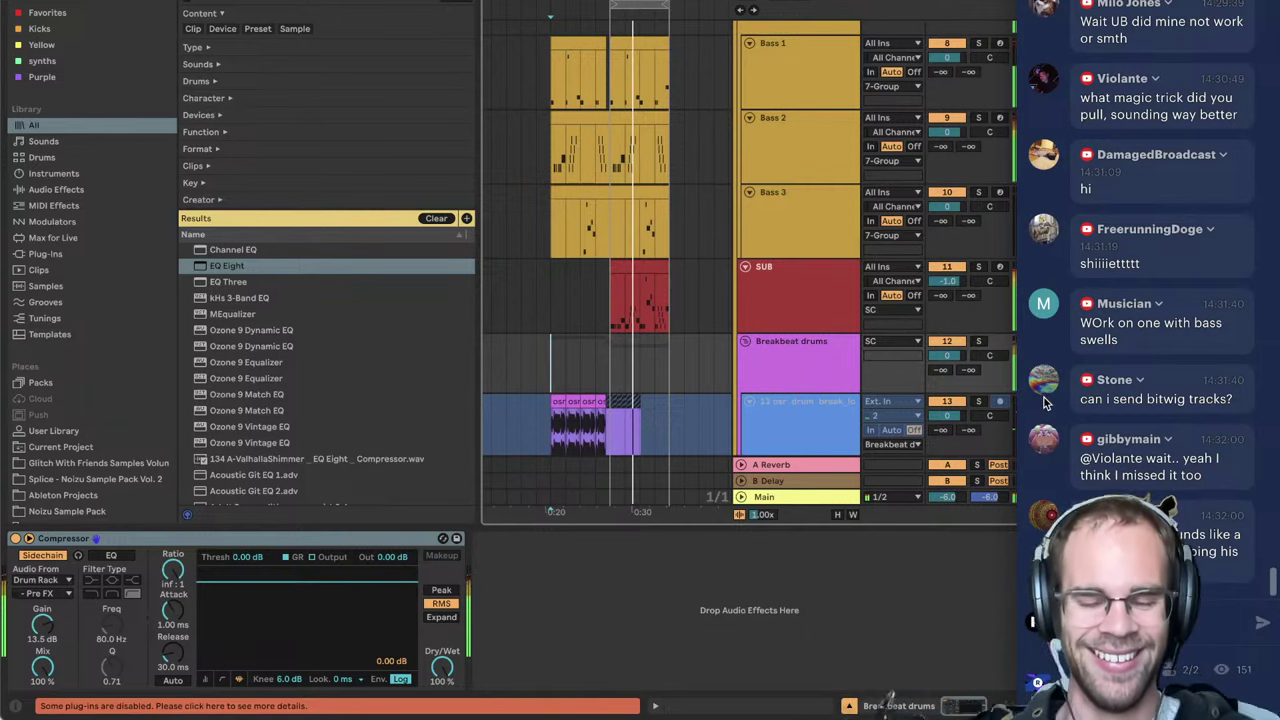
# Step: Duplicate the four-bar drop section on all tracks to fill 21.1.1 to 25.1.1
pyautogui.click(814, 299)
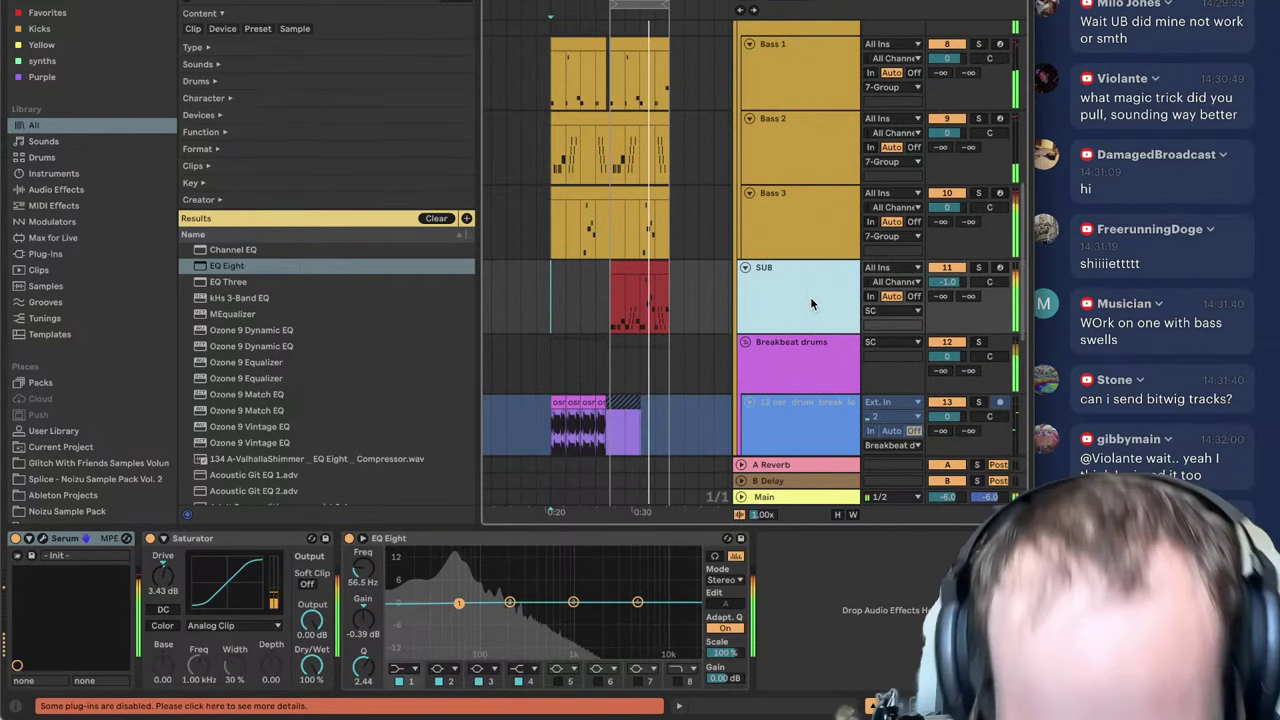
pyautogui.scroll(1, 771, 247)
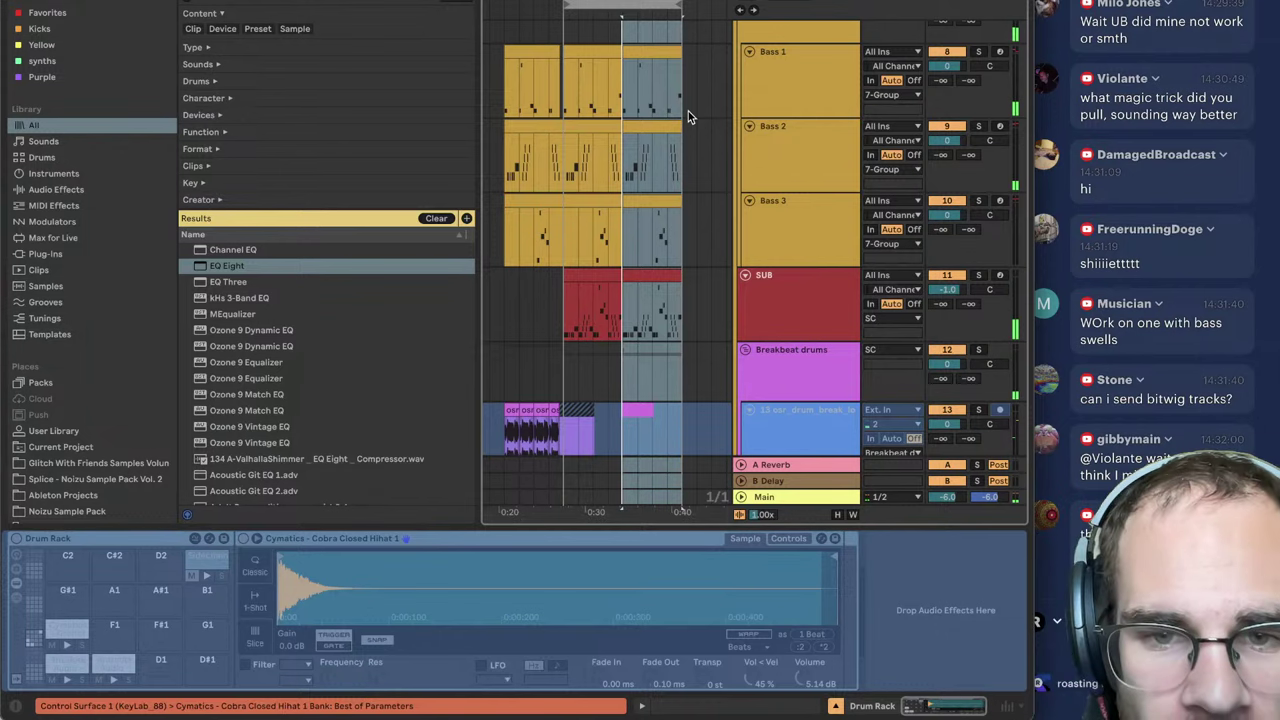
pyautogui.scroll(8, 688, 111)
pyautogui.scroll(5, 670, 130)
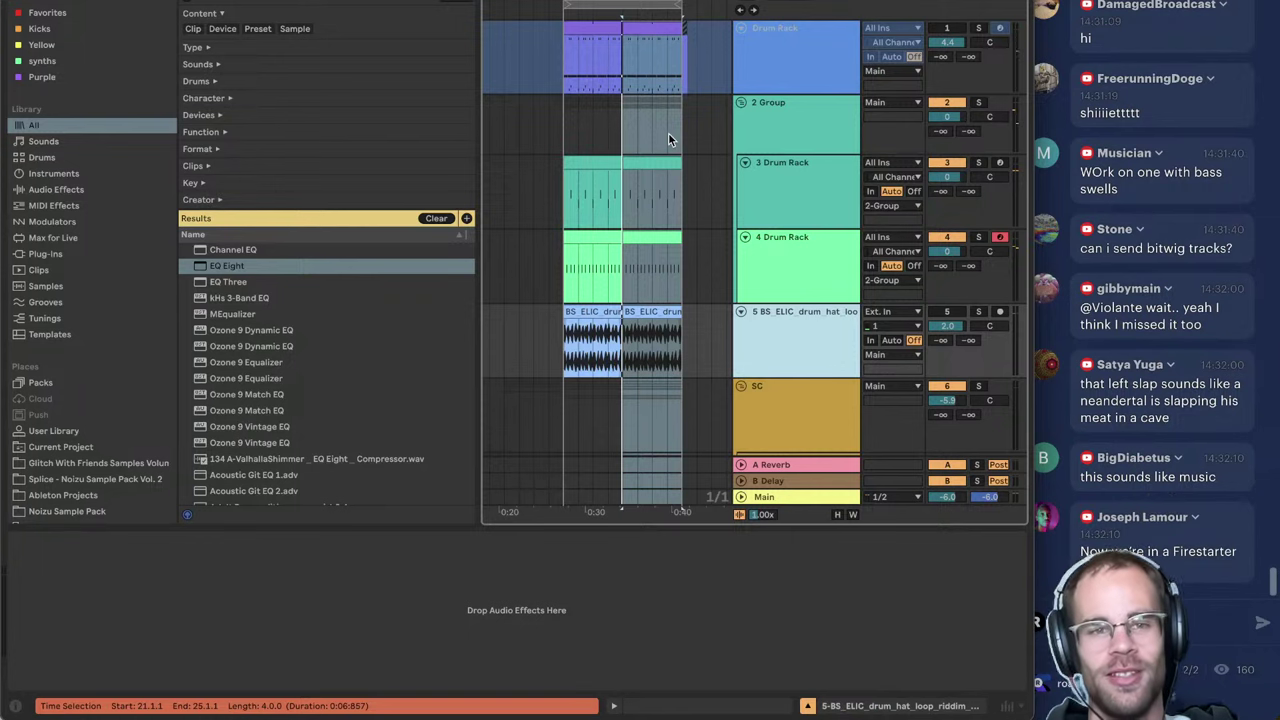
# Step: Delete the hat loop clip in the first half of the drop
pyautogui.click(698, 255)
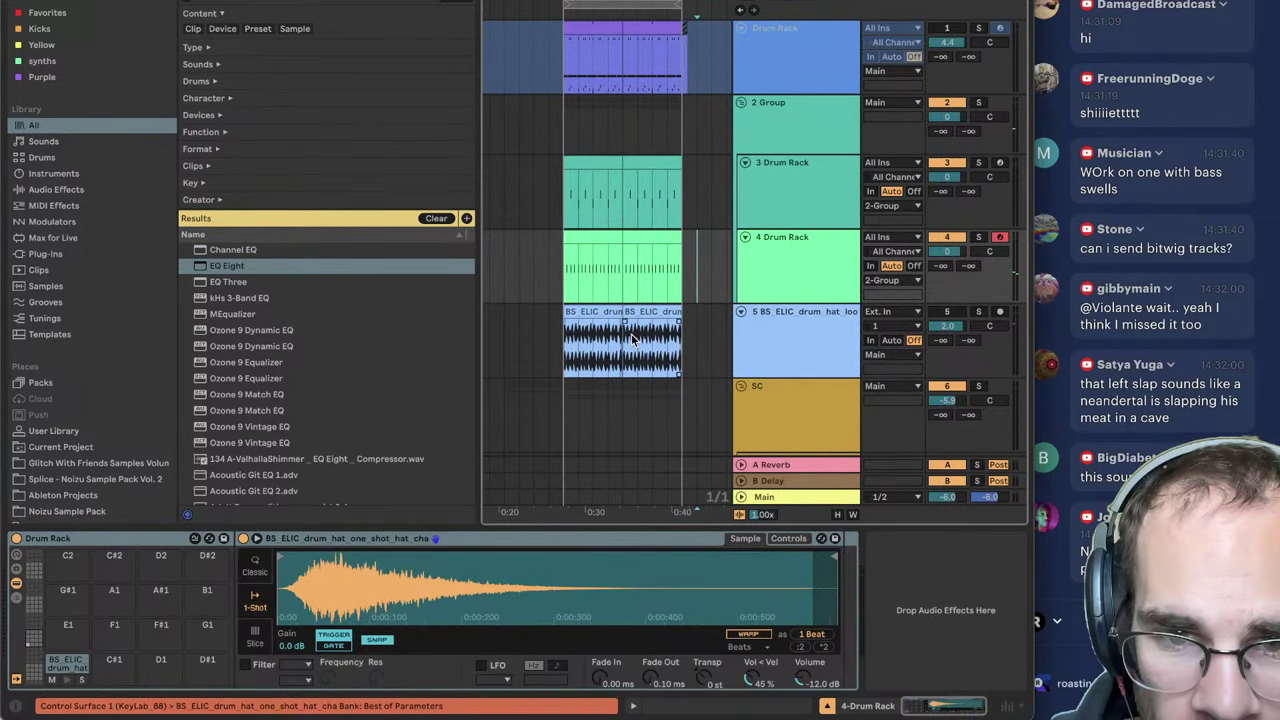
pyautogui.click(597, 310)
pyautogui.press('Delete')
# Step: Audition the remaining hat loop clip with its track active, set the track's volume to -0.2 dB, and deactivate the track again
pyautogui.click(666, 311)
pyautogui.click(960, 313)
pyautogui.press('space')
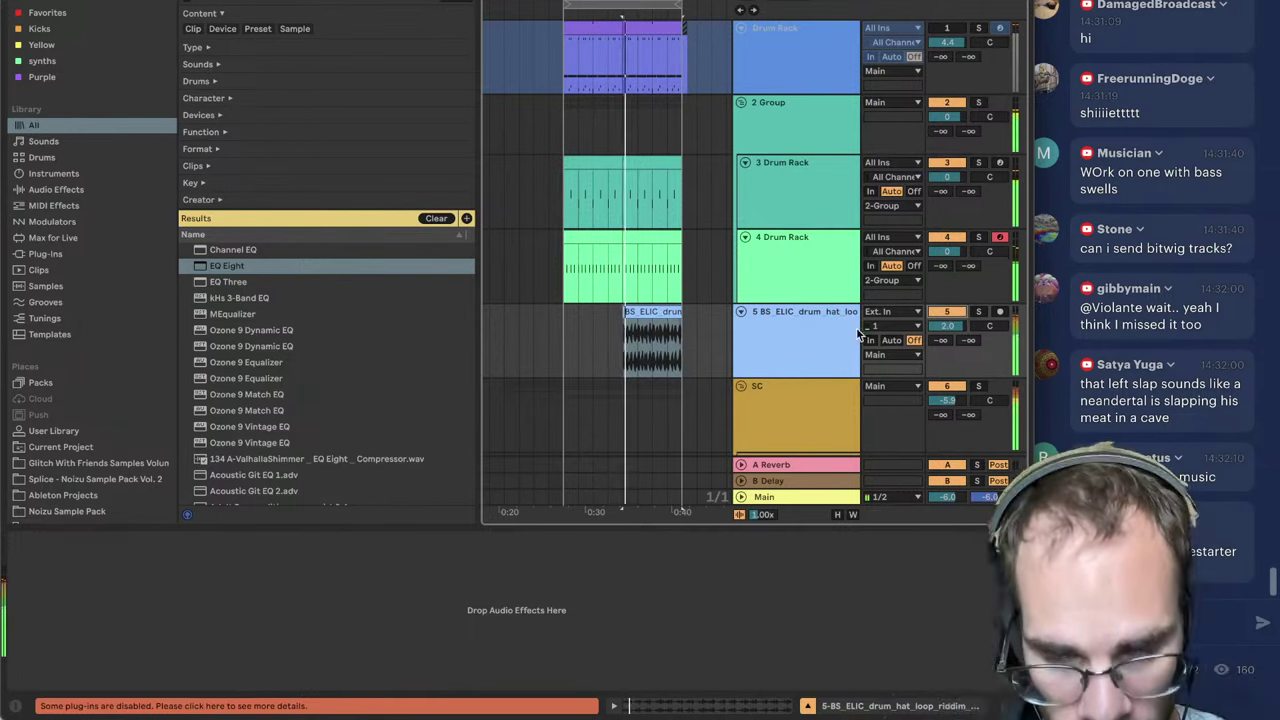
pyautogui.moveTo(946, 326); pyautogui.dragTo(946, 337)
pyautogui.click(946, 312)
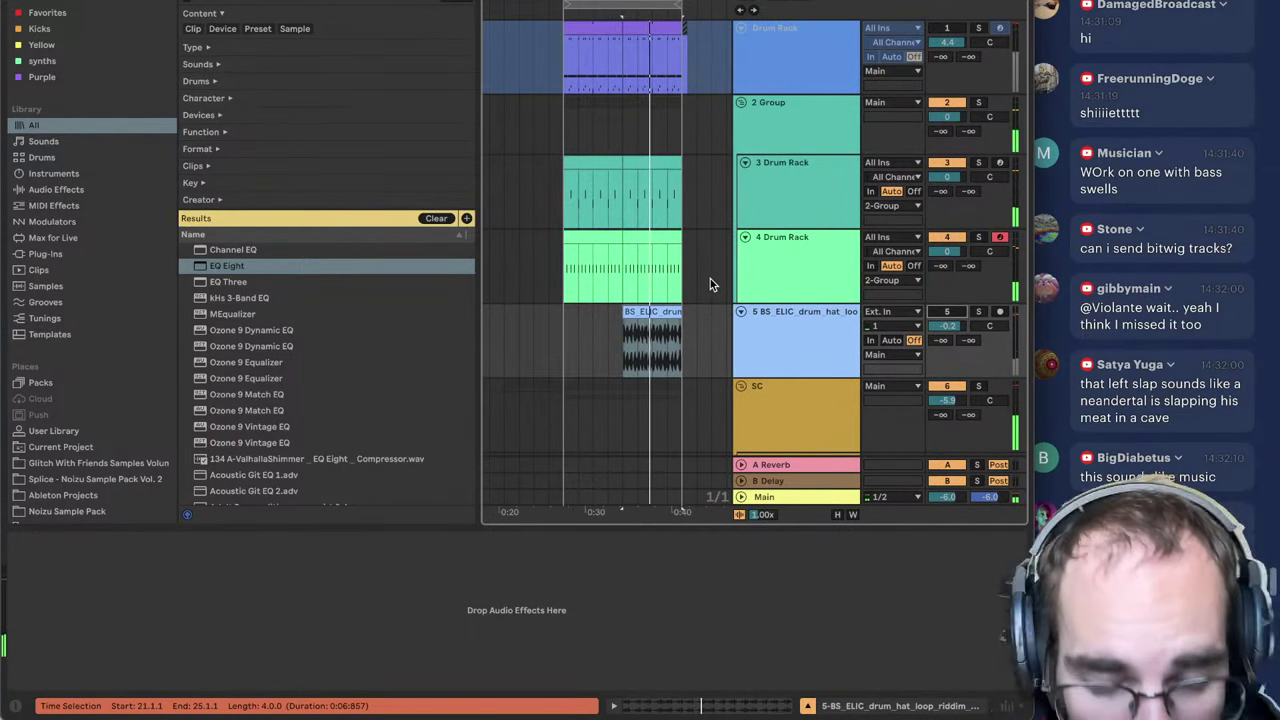
# Step: Play the drop from just before the hat loop clip and open the Main track's device chain
pyautogui.click(612, 240)
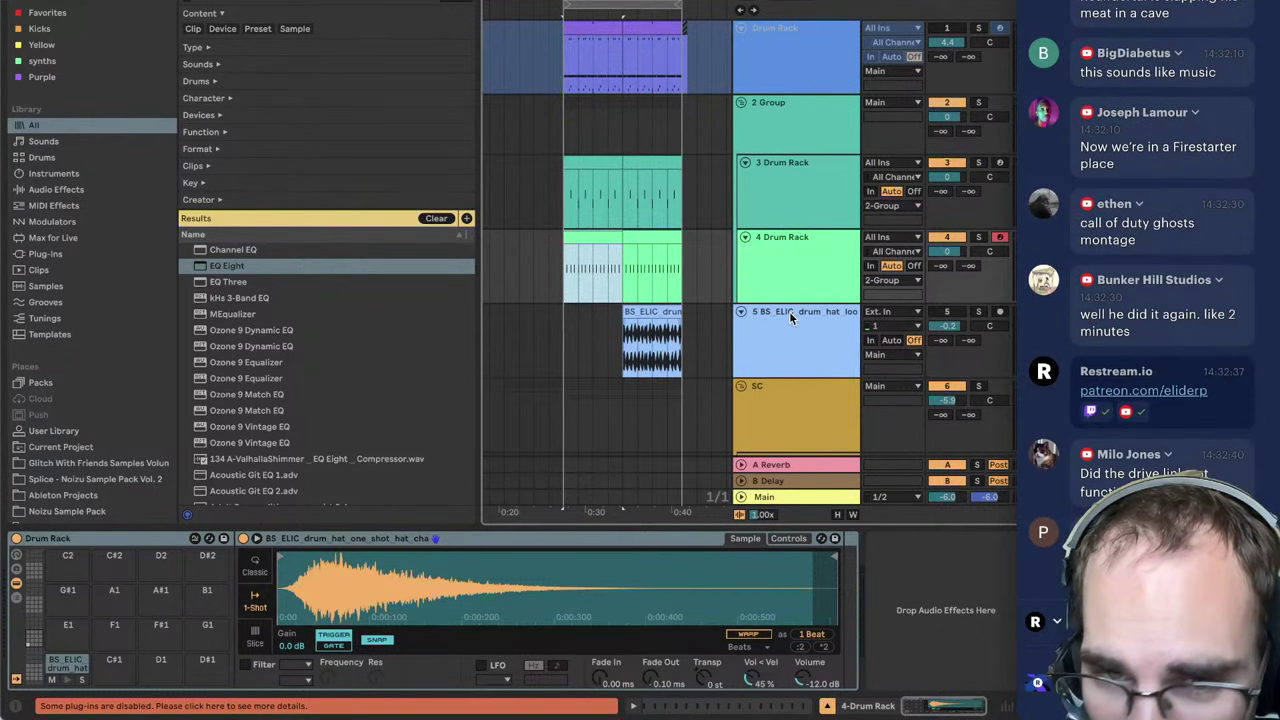
pyautogui.click(775, 345)
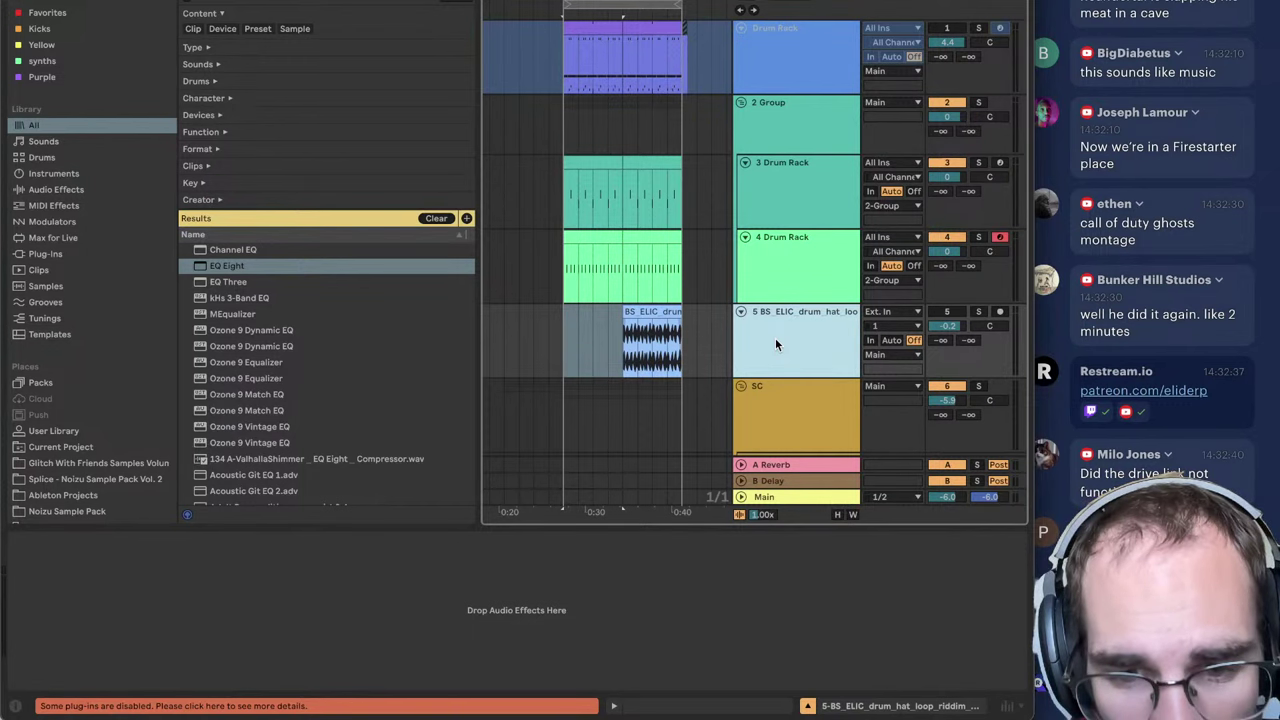
pyautogui.click(612, 298)
pyautogui.press('space')
pyautogui.click(817, 497)
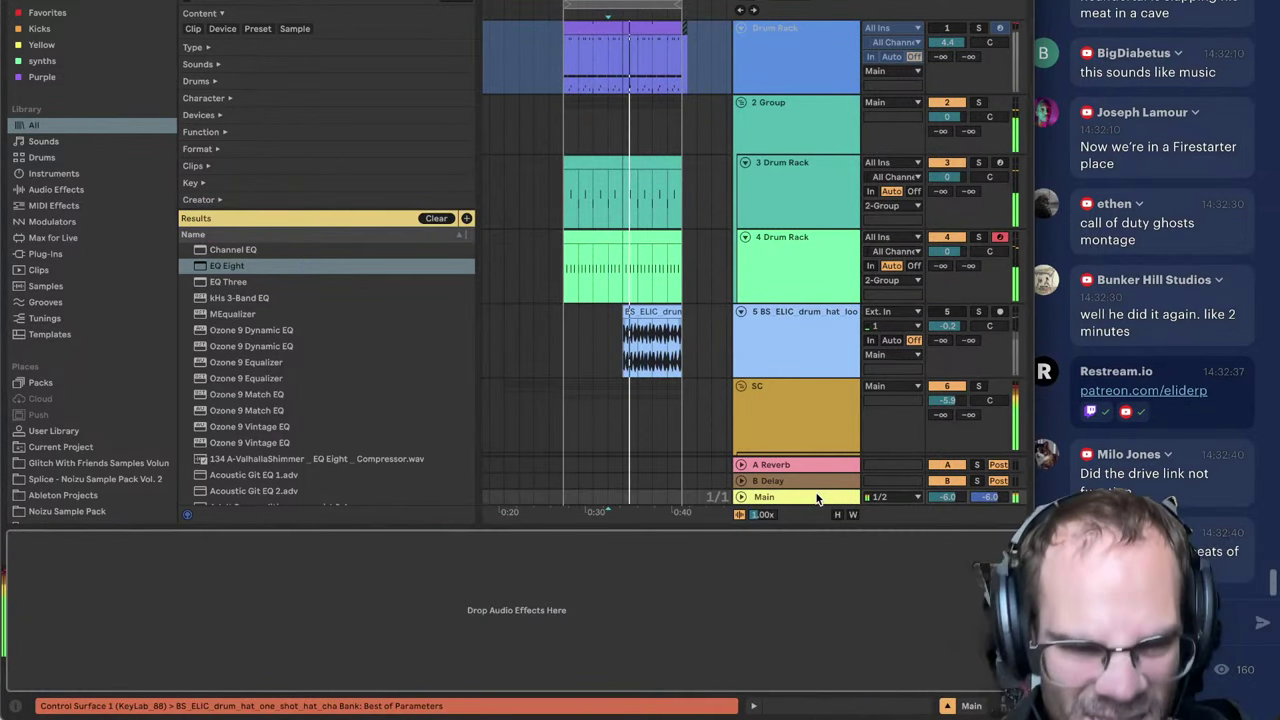
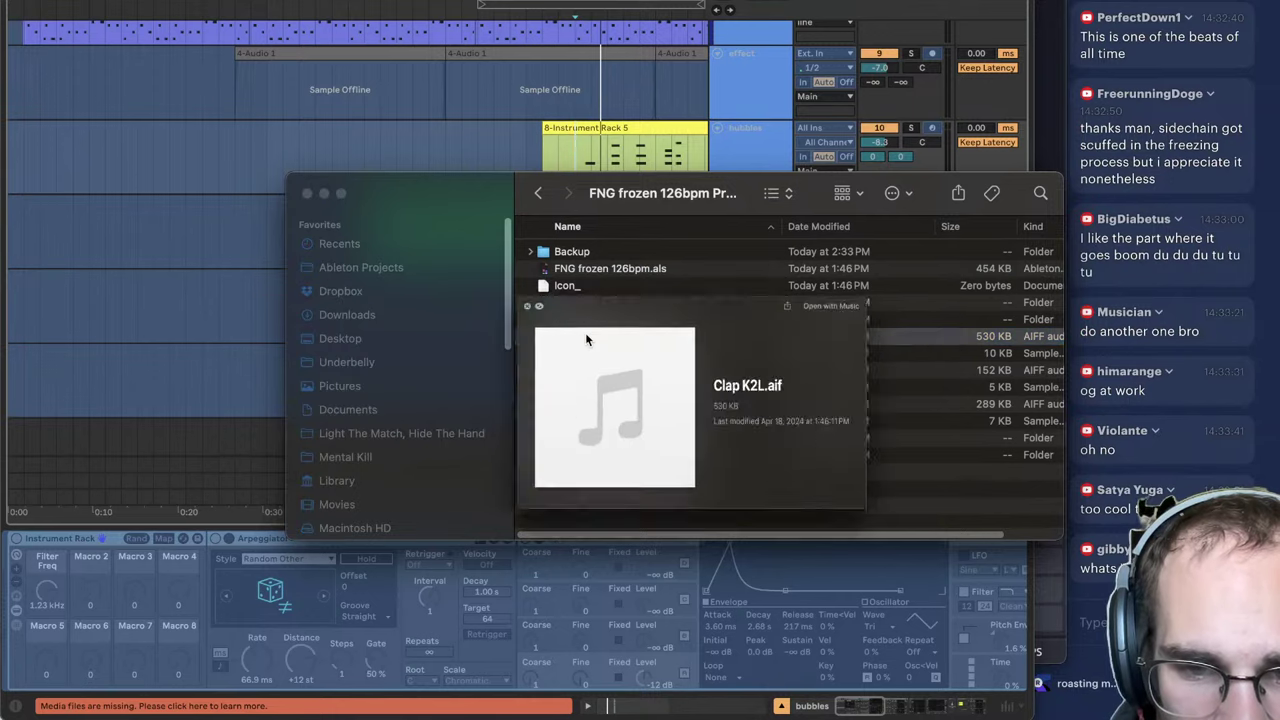
# Step: Unfreeze the shaker, clap, kick and bass tracks in the FNG frozen 126bpm project
pyautogui.press('space')
pyautogui.click(206, 349)
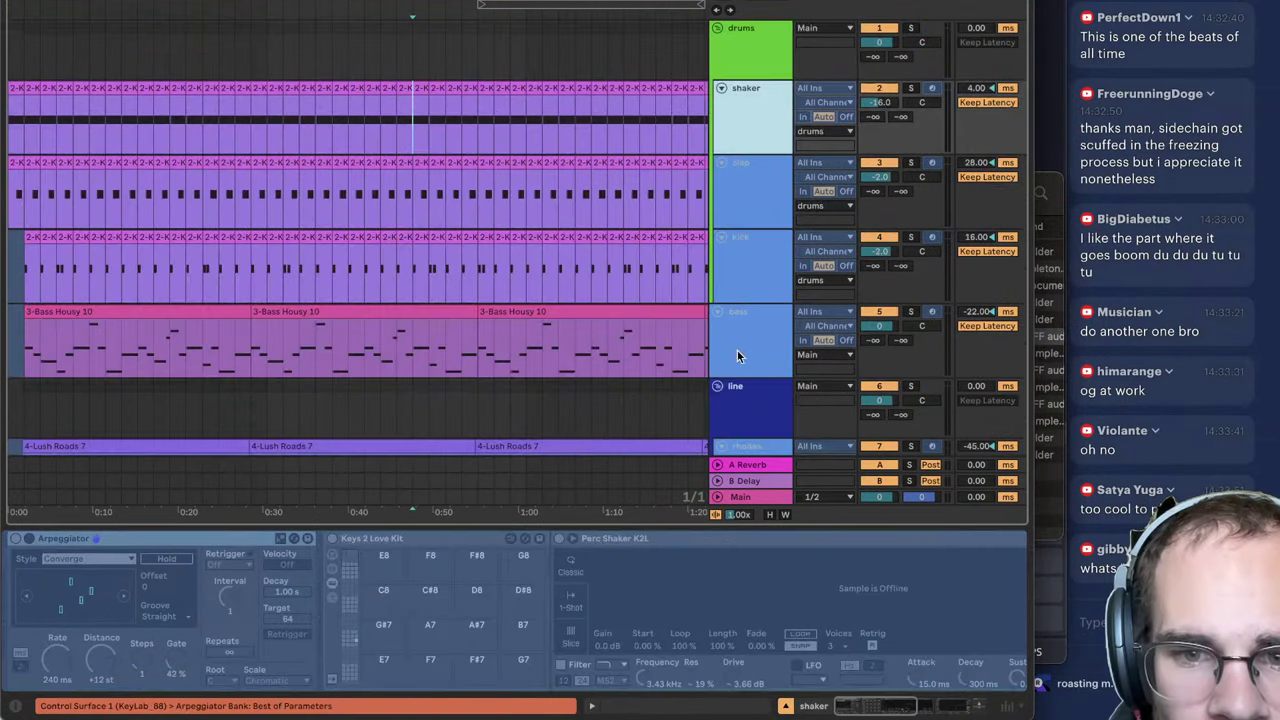
pyautogui.keyDown('shift'); pyautogui.click(738, 349); pyautogui.keyUp('shift')
pyautogui.rightClick(738, 349)
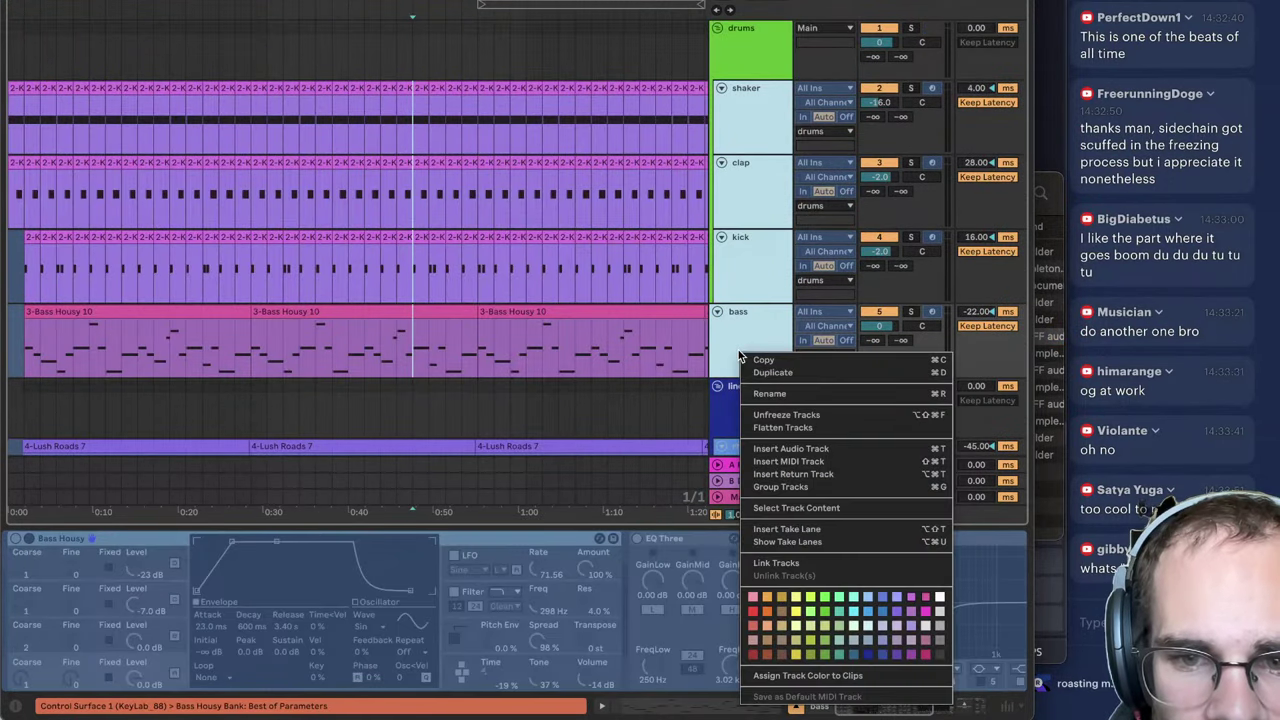
pyautogui.click(735, 346)
pyautogui.rightClick(735, 347)
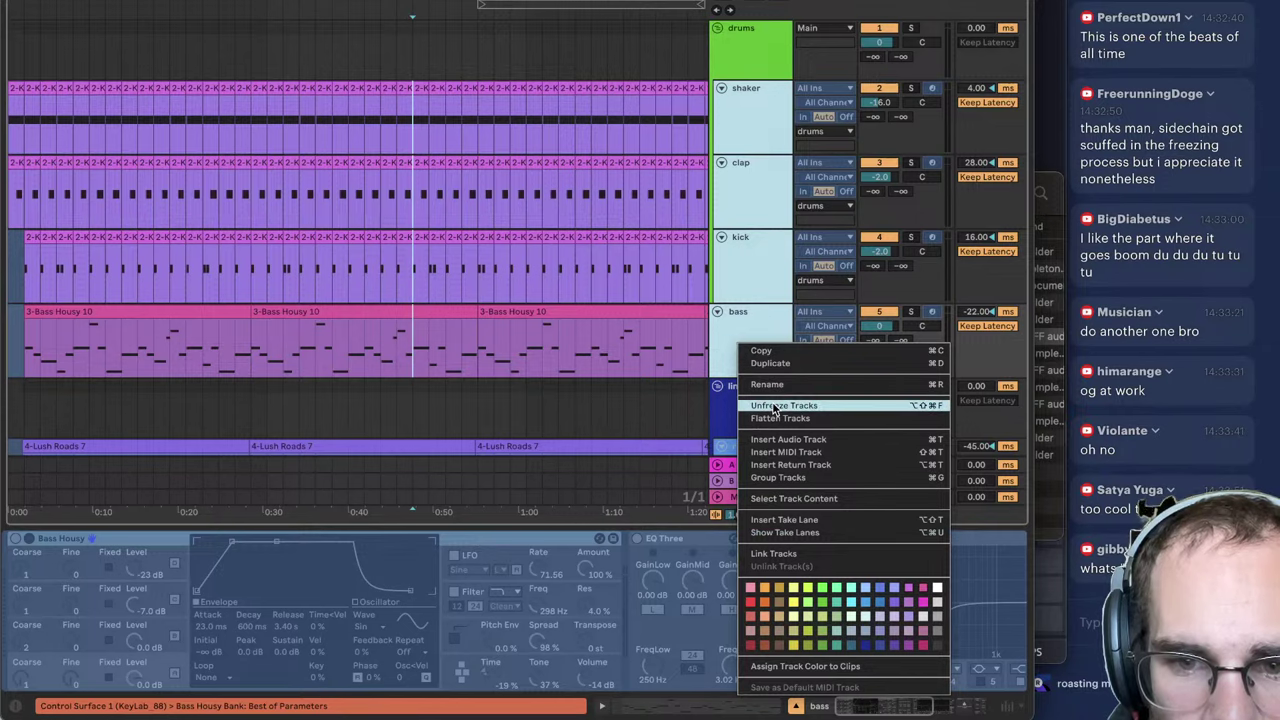
# Step: Play the arrangement from the start of the third Bass Housy 10 clip at 30.1.1
pyautogui.click(508, 312)
pyautogui.press('space')
pyautogui.click(511, 311)
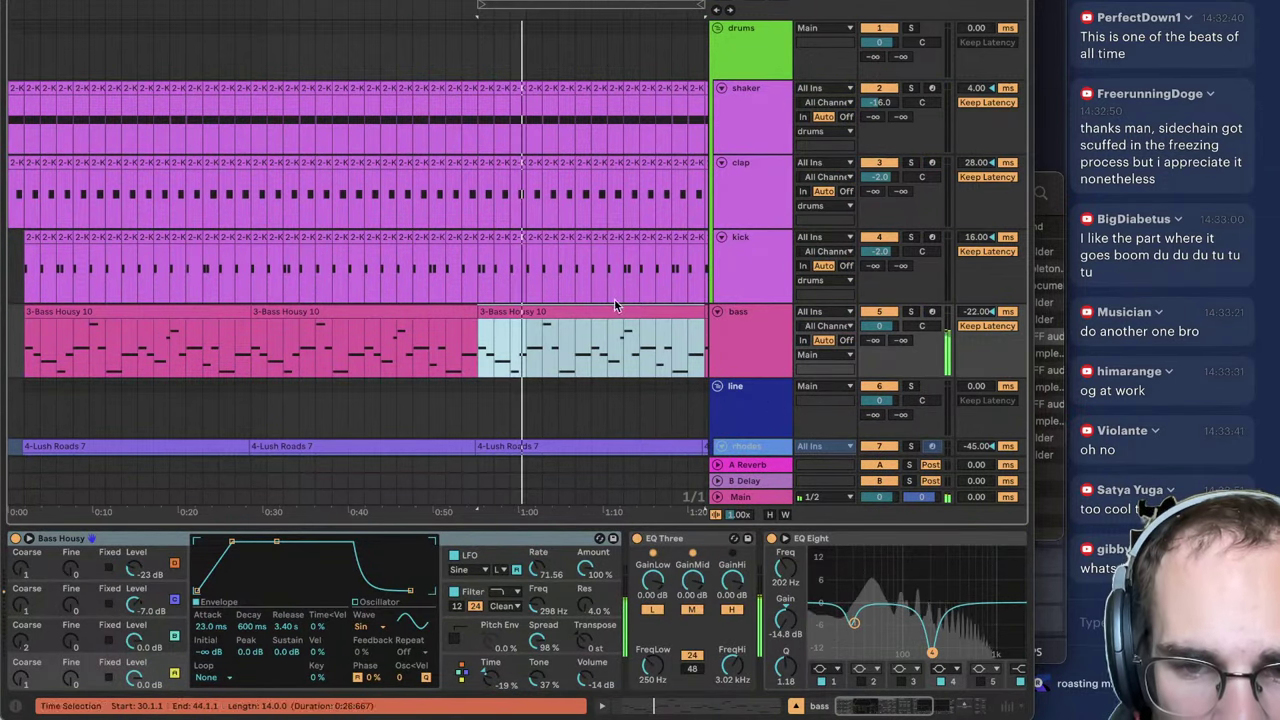
# Step: Open the kick track's device chain and widen the project window
pyautogui.click(746, 289)
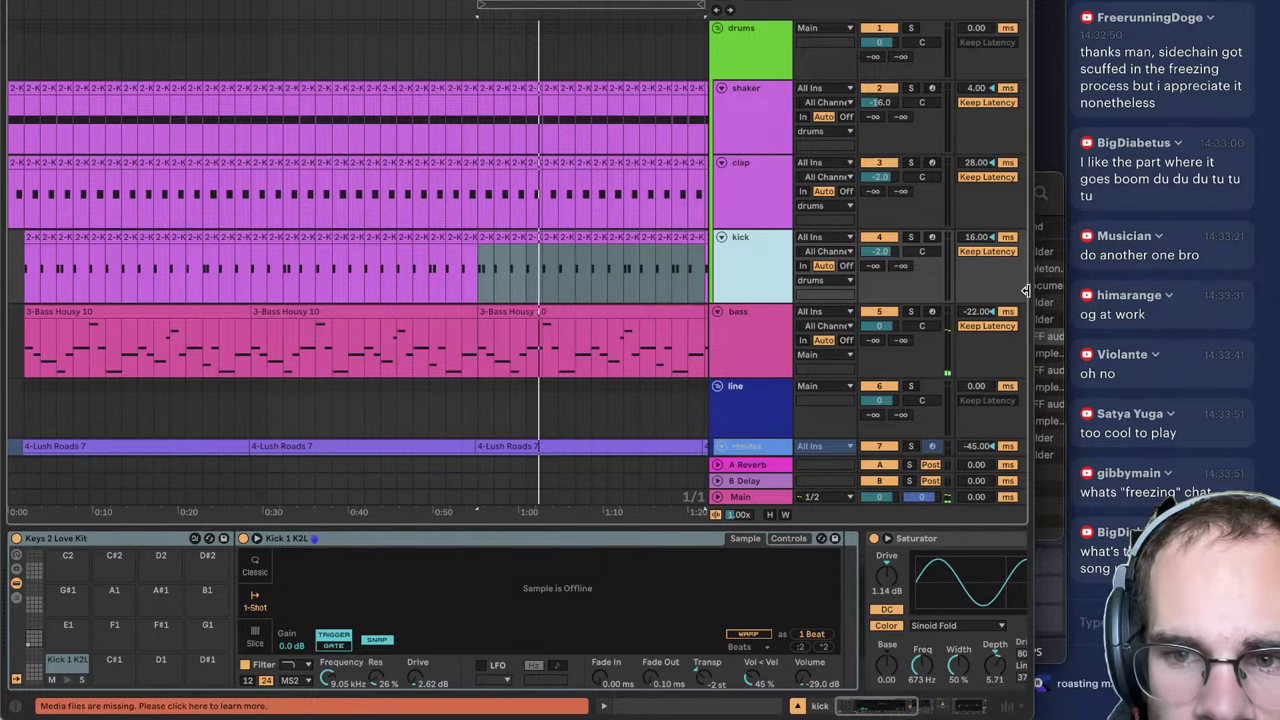
pyautogui.moveTo(1036, 310); pyautogui.dragTo(1069, 311)
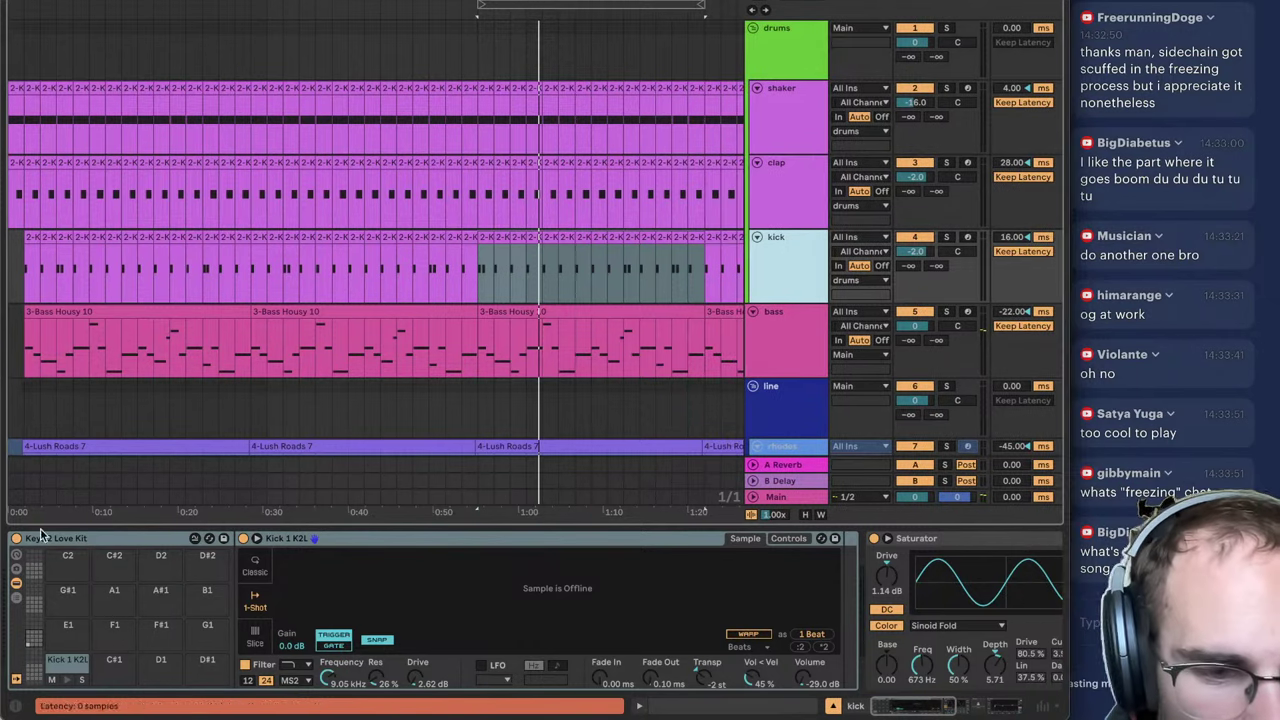
# Step: Play the arrangement from within the first bass clip and open the rhodes track's devices
pyautogui.click(153, 365)
pyautogui.scroll(-5, 646, 304)
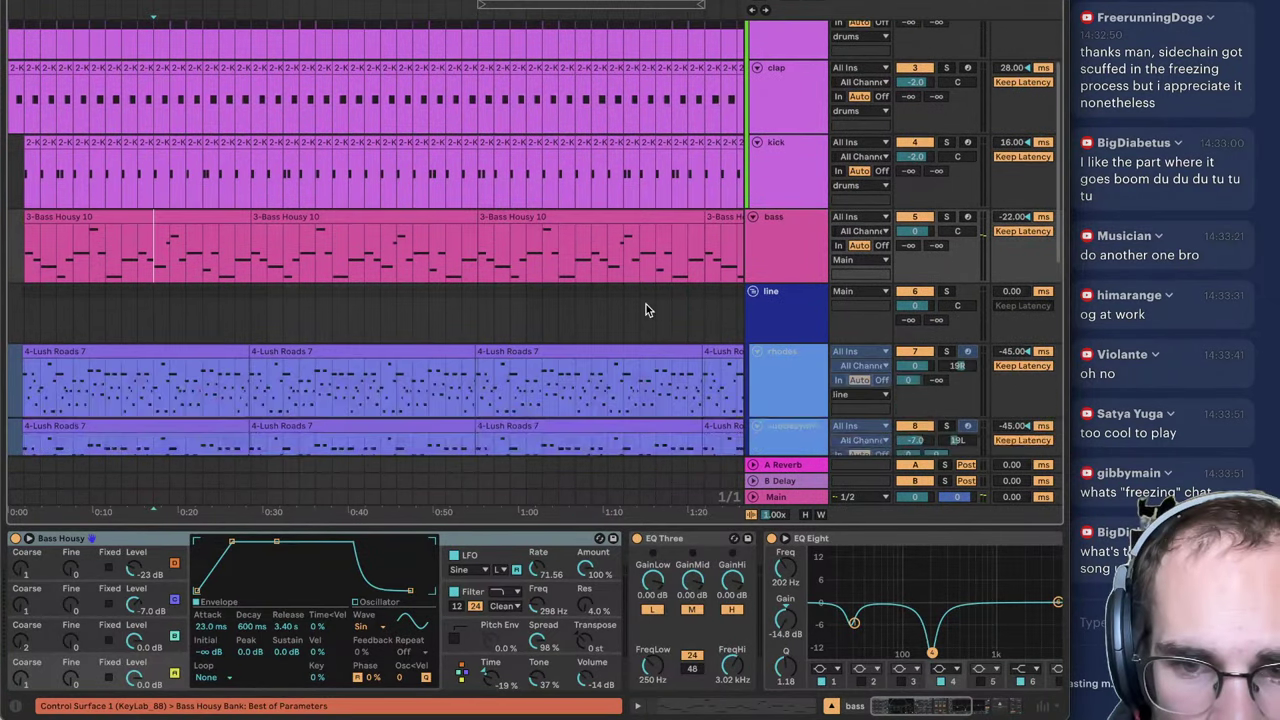
pyautogui.click(778, 328)
pyautogui.press('space')
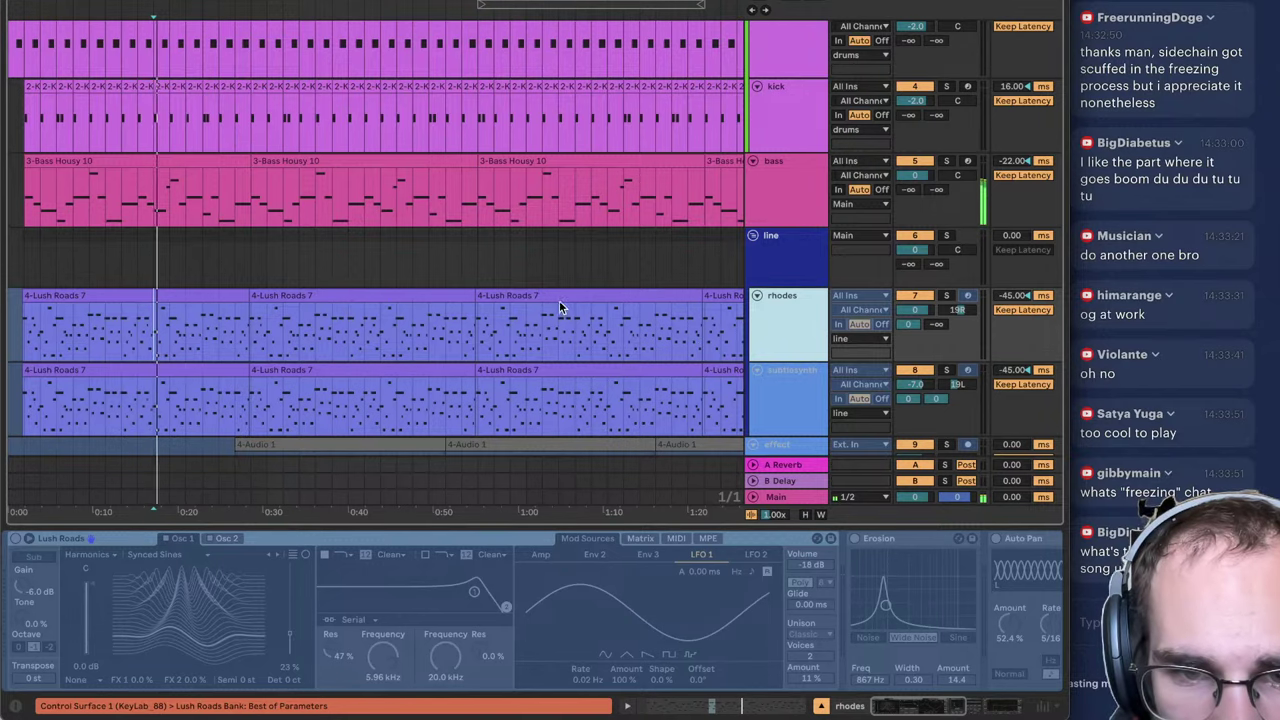
# Step: Unfreeze the rhodes and subtlesynth tracks together
pyautogui.click(562, 298)
pyautogui.click(779, 357)
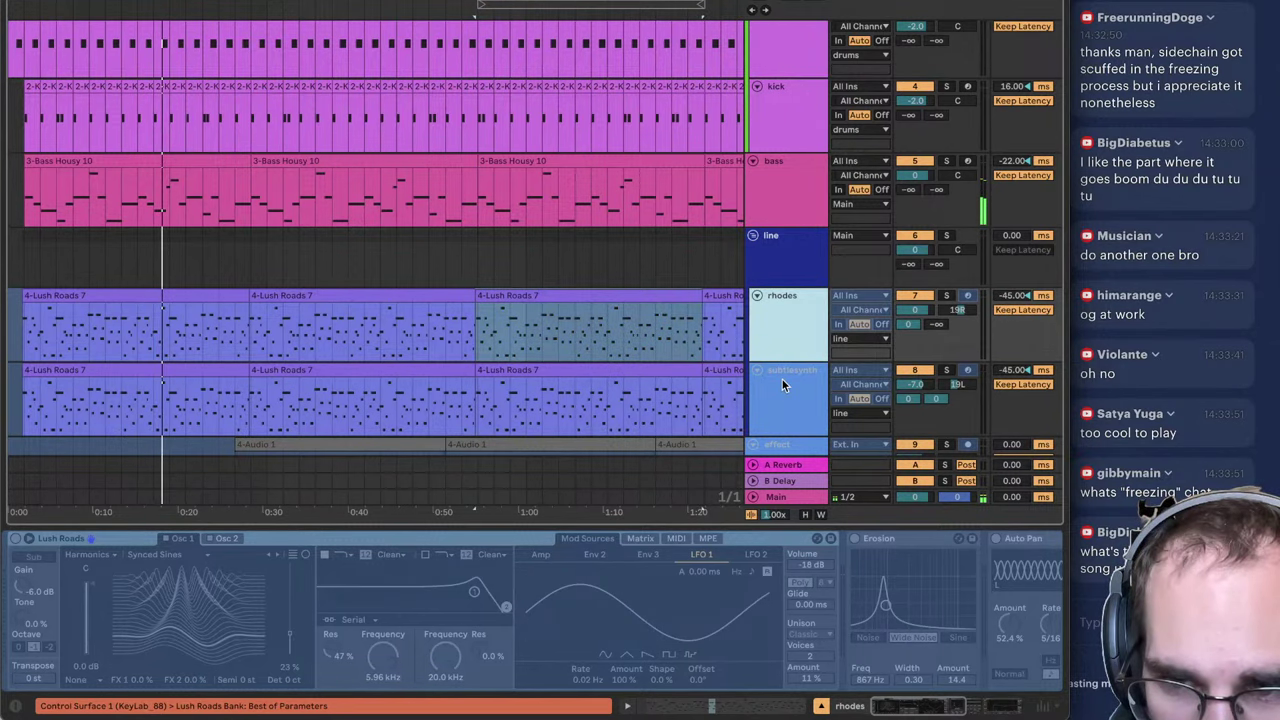
pyautogui.rightClick(782, 379)
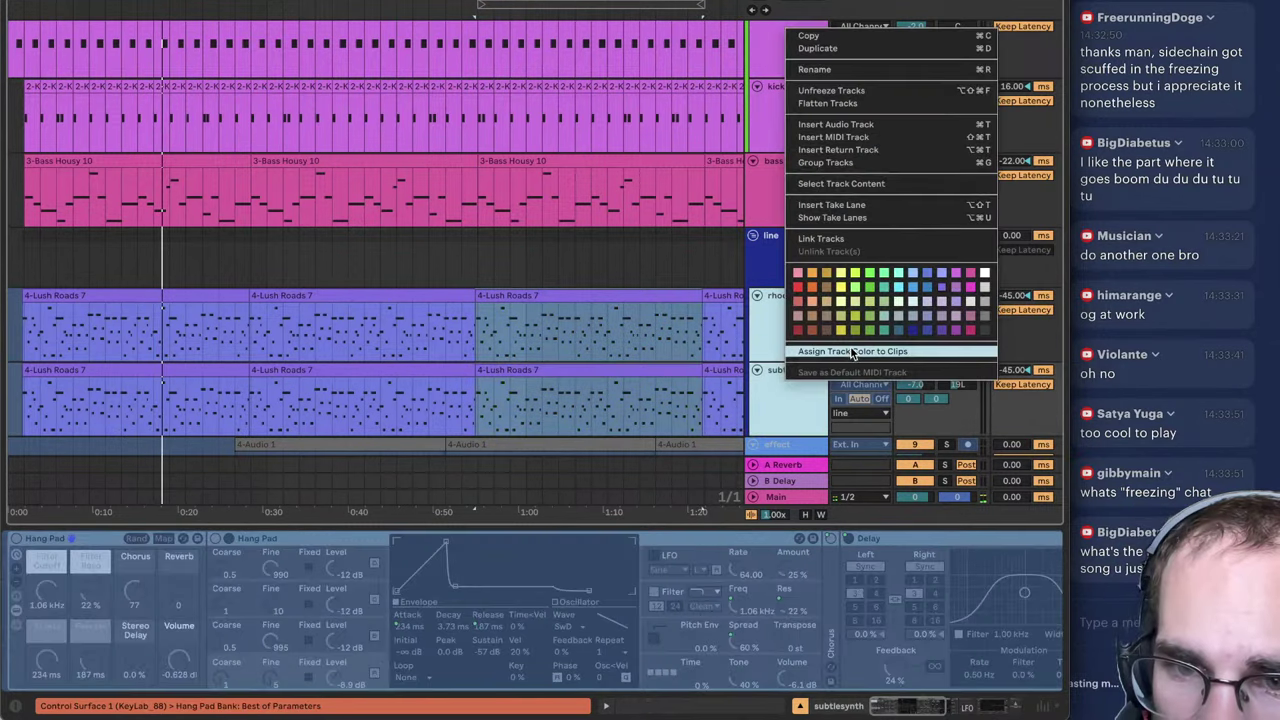
pyautogui.click(853, 90)
pyautogui.scroll(-3, 511, 271)
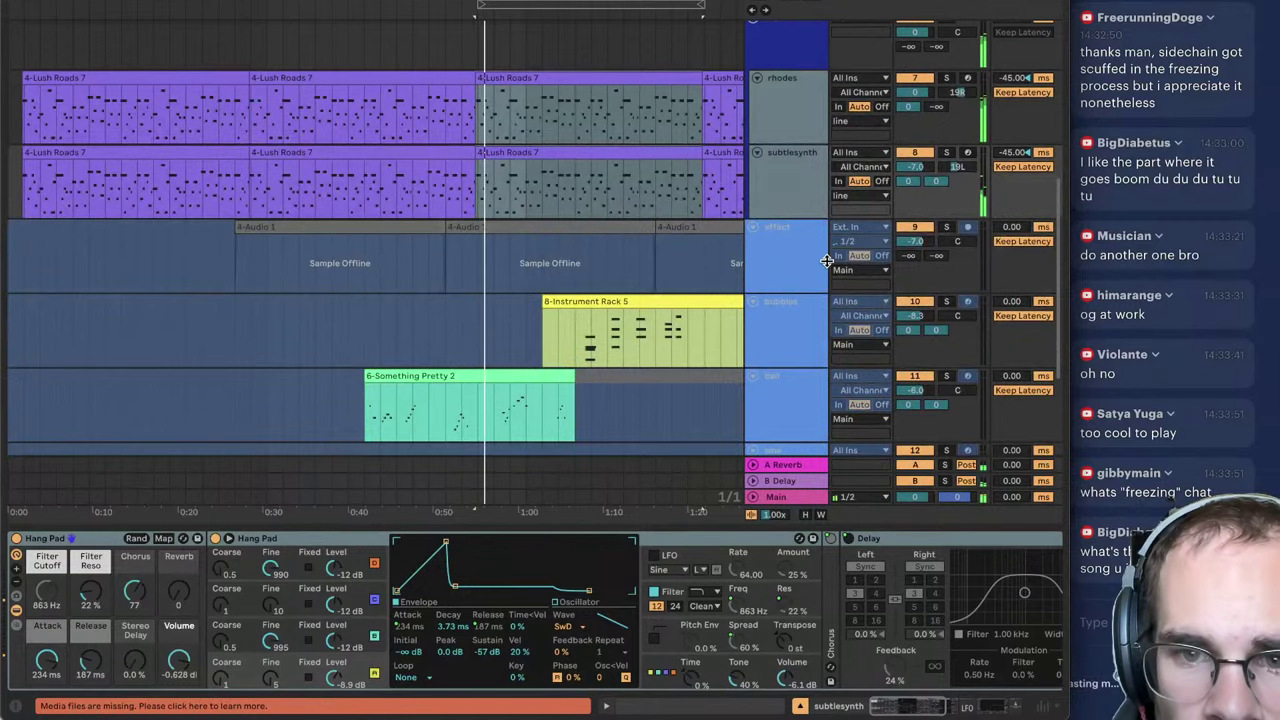
# Step: Unfreeze the bubbles and bell tracks and set the playback position at the start of the third Lush Roads 7 clip
pyautogui.click(790, 285)
pyautogui.click(783, 345)
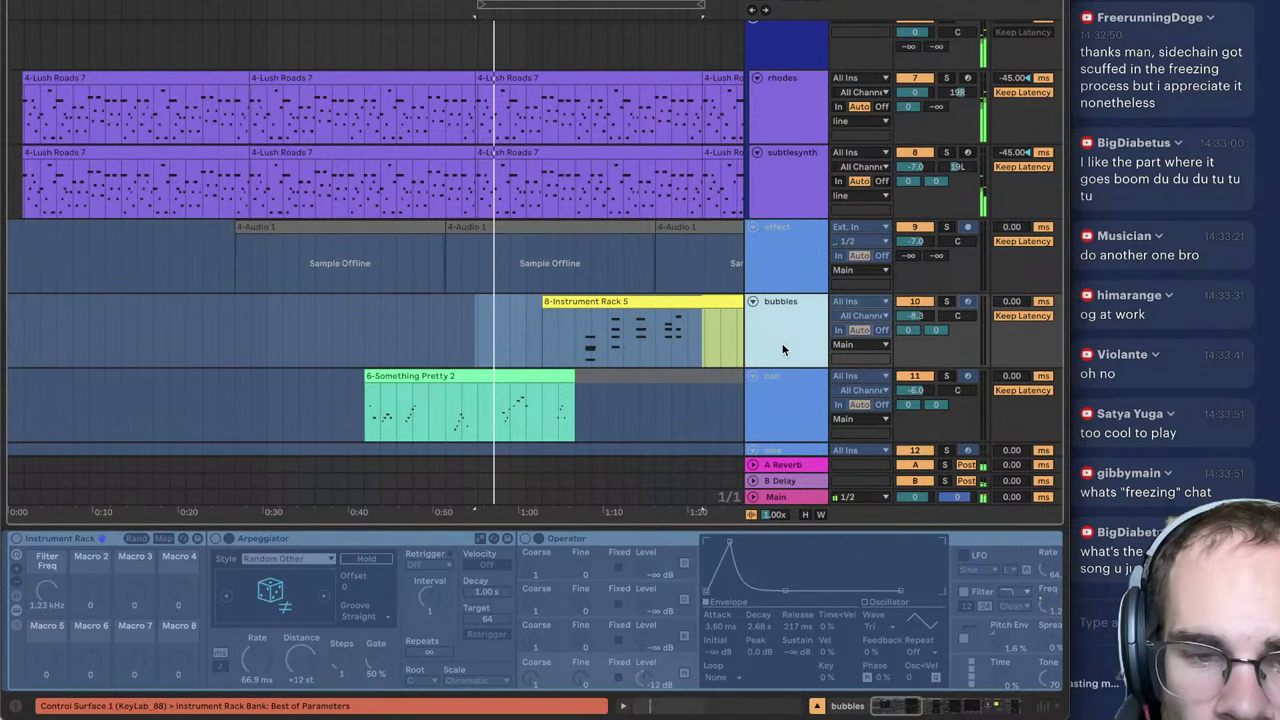
pyautogui.rightClick(799, 380)
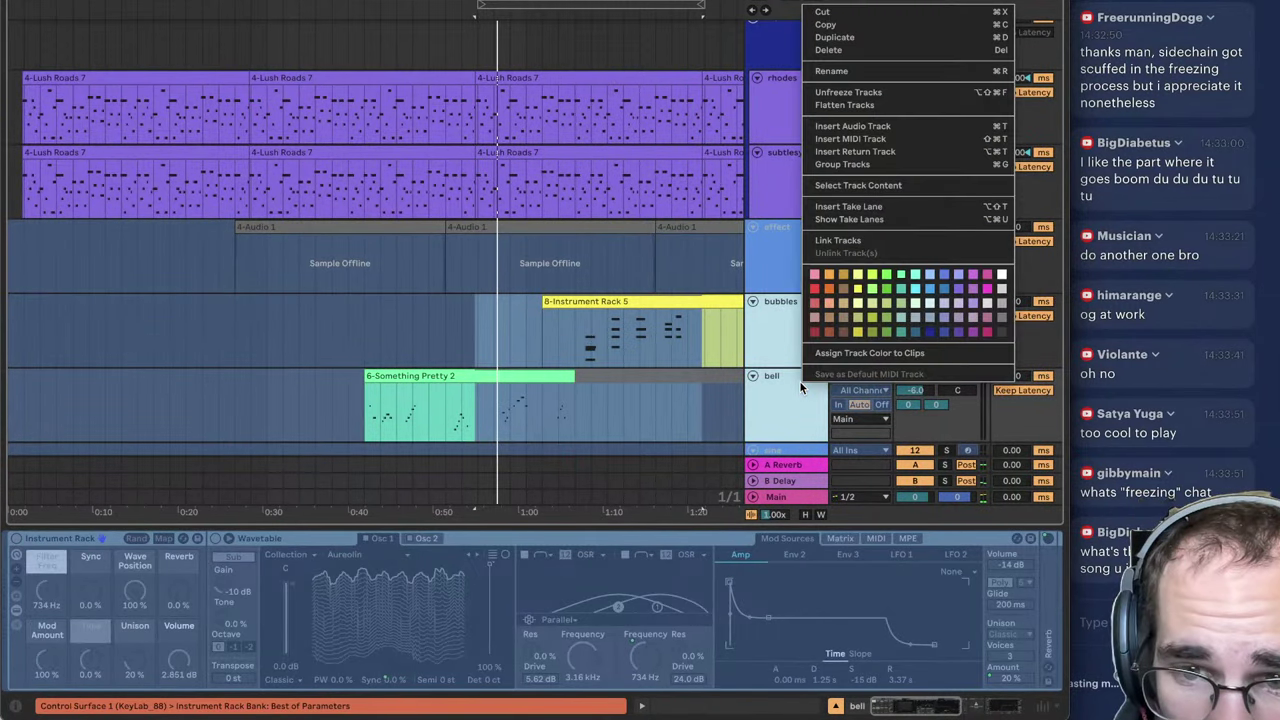
pyautogui.click(868, 93)
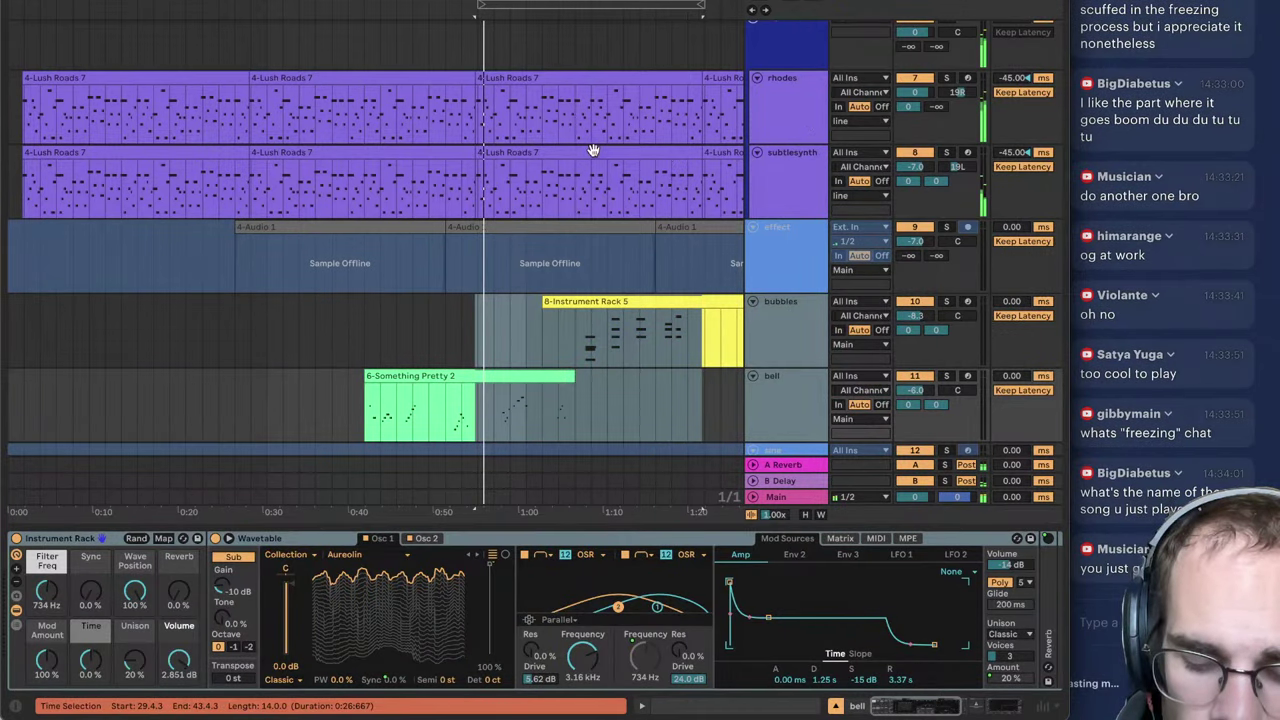
pyautogui.click(474, 110)
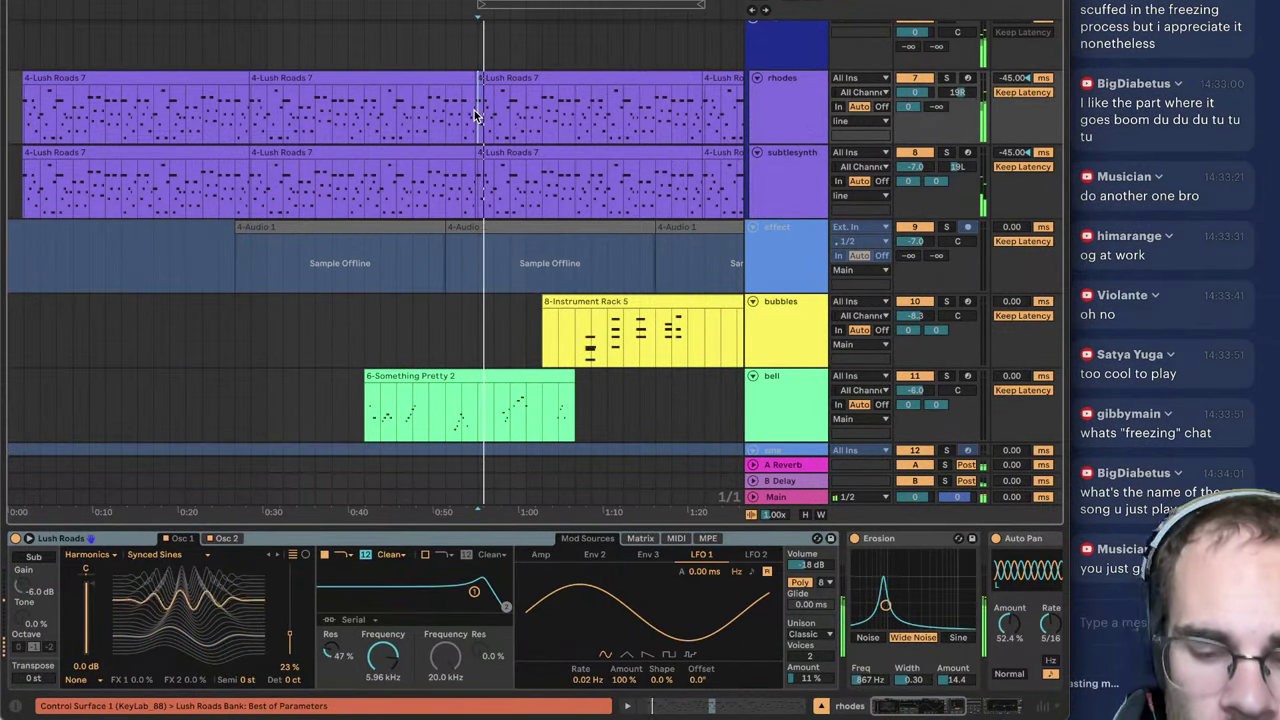
# Step: Unfreeze the sine and 13 Industry Boulevard Keys tracks together
pyautogui.scroll(-2, 790, 207)
pyautogui.click(805, 332)
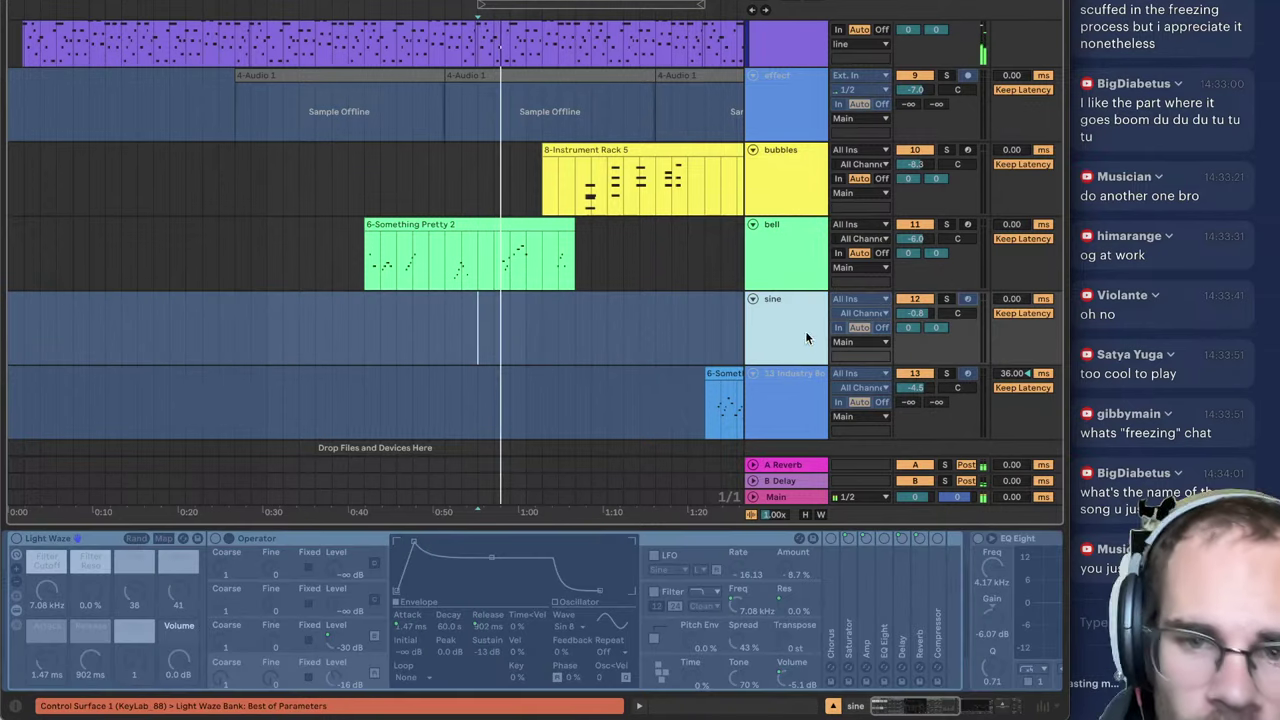
pyautogui.moveTo(376, 3); pyautogui.dragTo(376, 0)
pyautogui.click(360, 373)
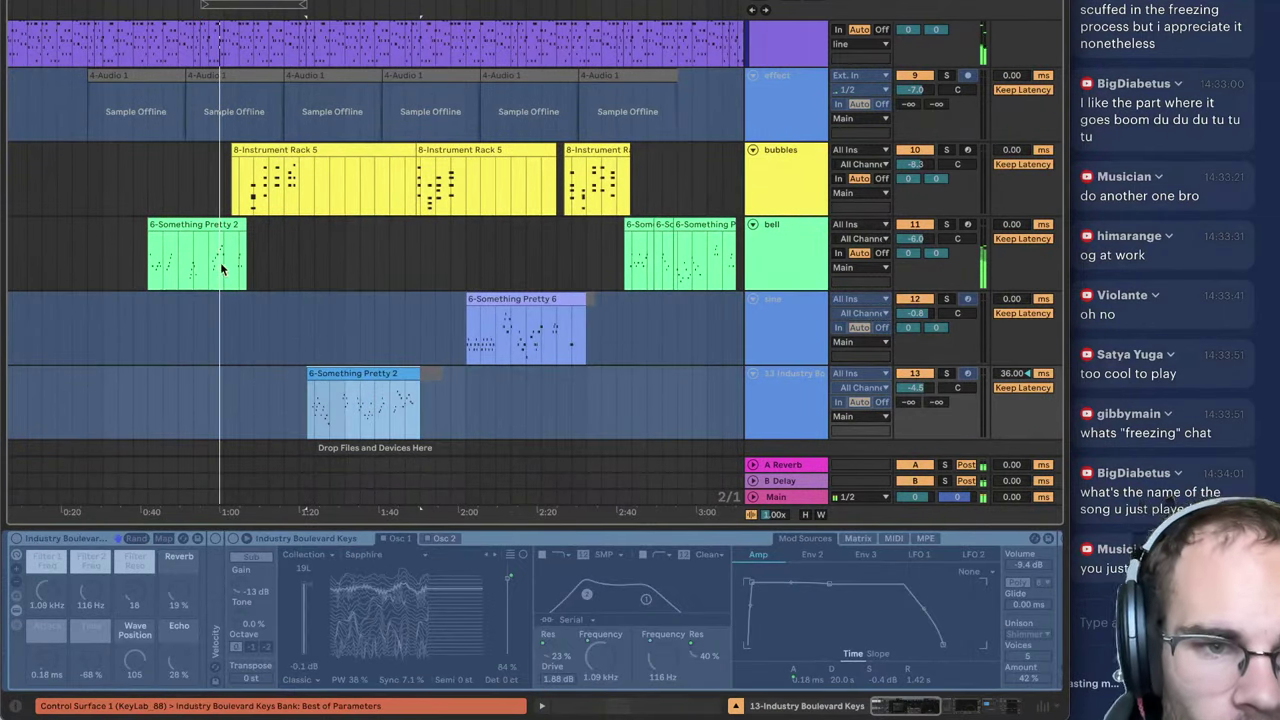
pyautogui.click(222, 228)
pyautogui.click(338, 375)
pyautogui.click(764, 406)
pyautogui.keyDown('shift'); pyautogui.click(784, 318); pyautogui.keyUp('shift')
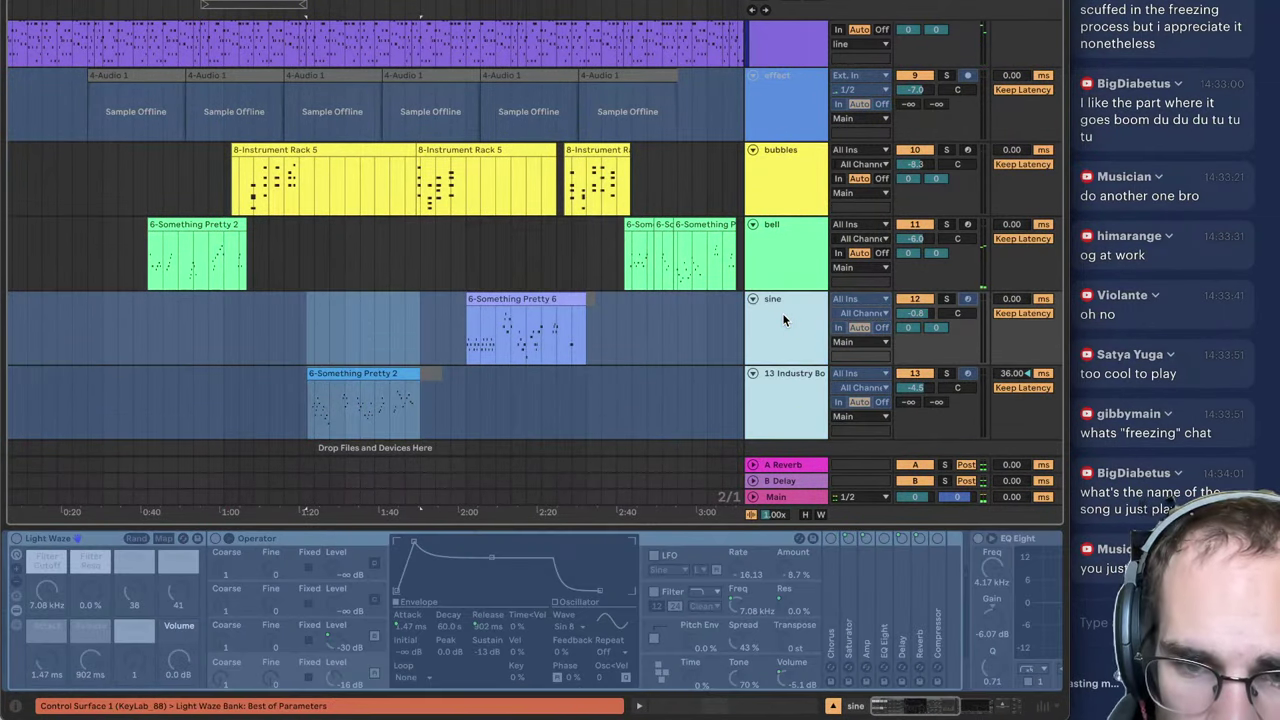
pyautogui.rightClick(784, 317)
pyautogui.click(848, 405)
# Step: Play the arrangement from about 0:44 on the shaker track
pyautogui.scroll(2, 517, 363)
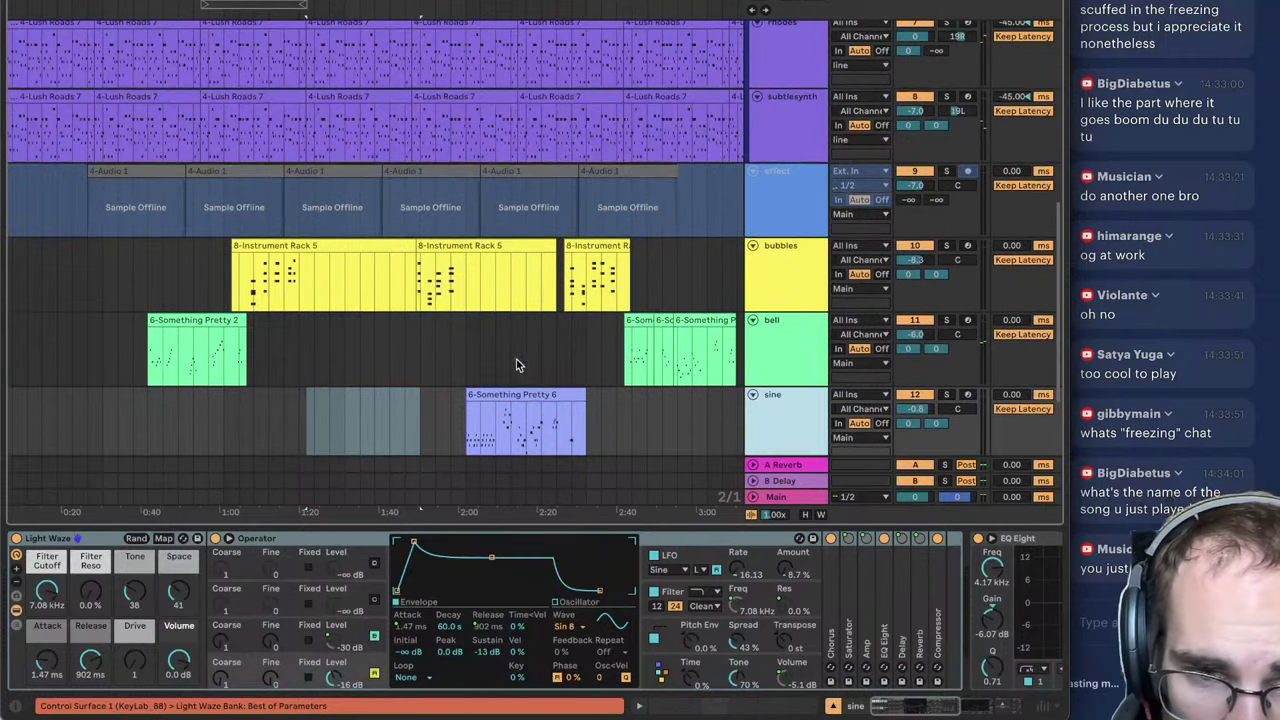
pyautogui.click(437, 290)
pyautogui.scroll(5, 444, 283)
pyautogui.scroll(3, 420, 277)
pyautogui.click(225, 198)
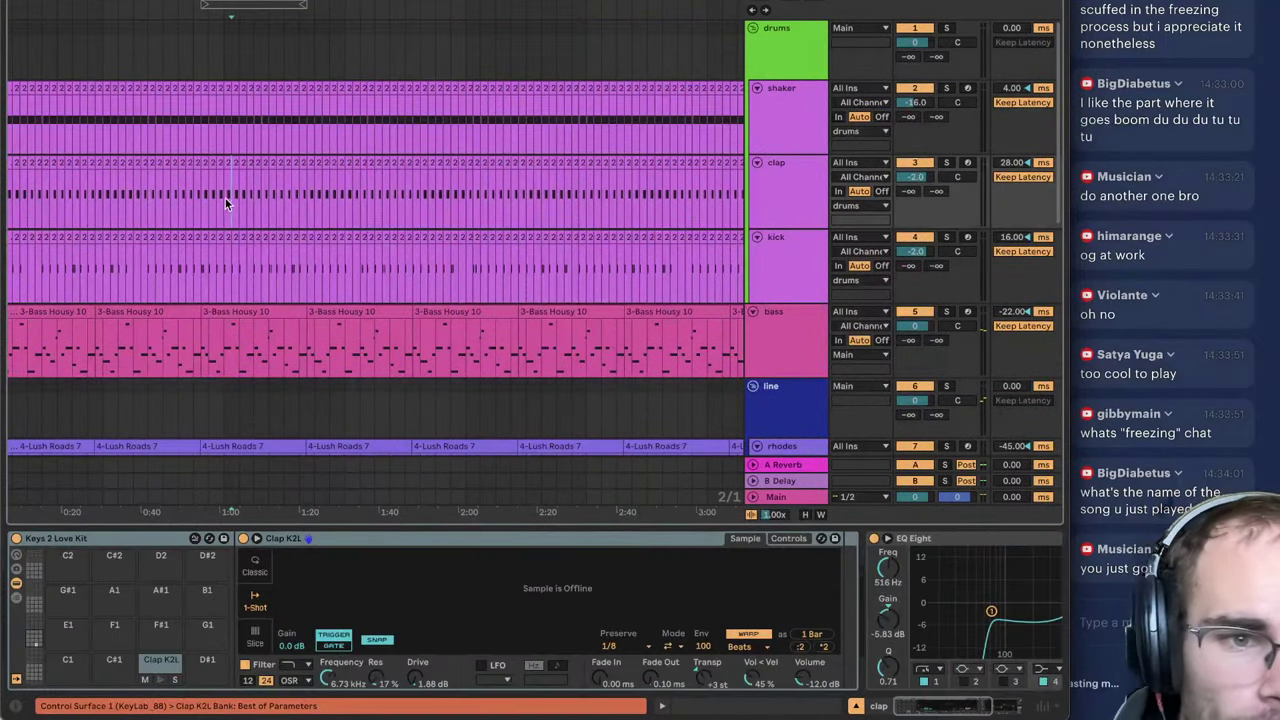
pyautogui.click(167, 115)
# Step: Open the kick track's drum rack and search the browser library for kick samples
pyautogui.click(783, 252)
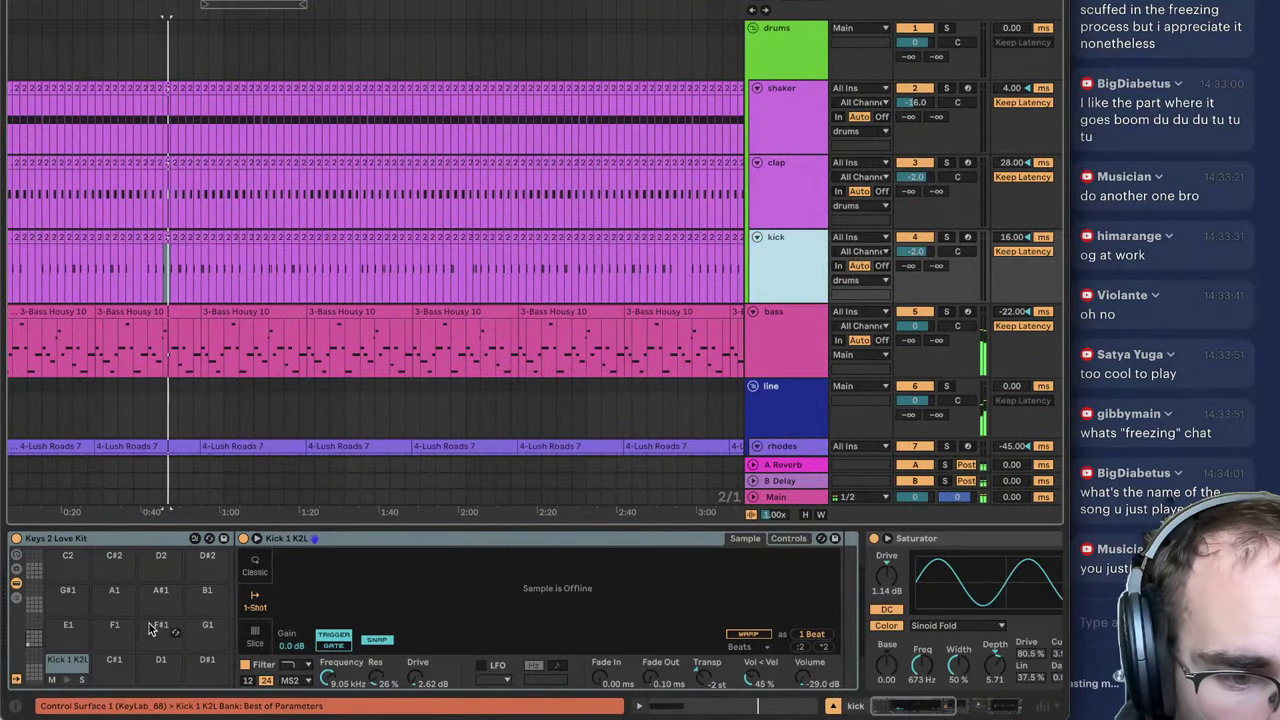
pyautogui.hotkey('ctrl', 'f')
pyautogui.write('kick')
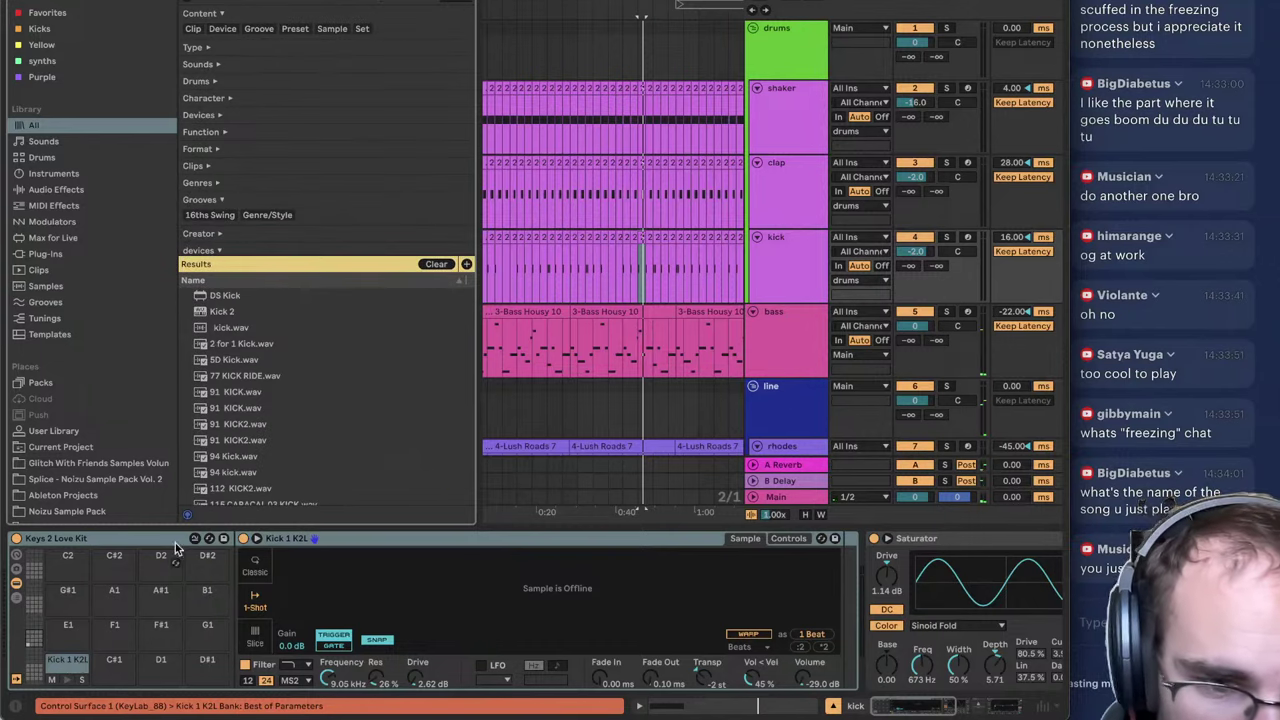
pyautogui.scroll(-15, 286, 402)
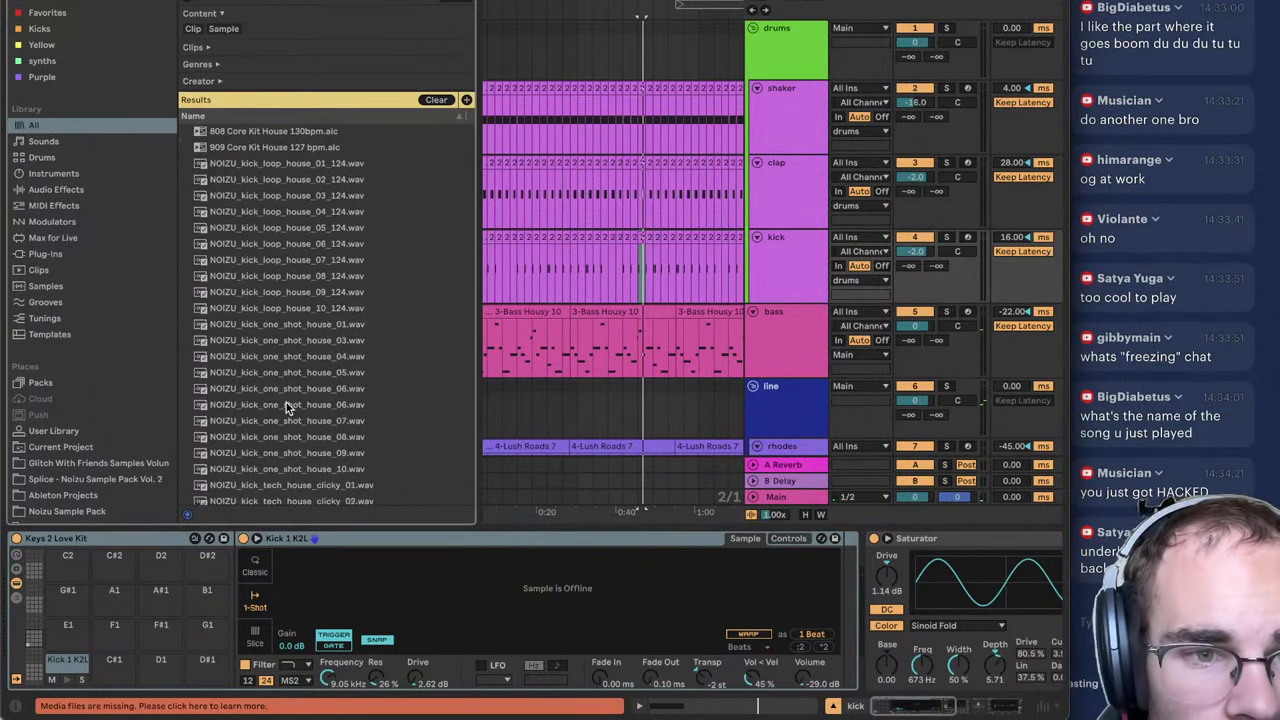
# Step: Audition the NOIZU house kick samples and load NOIZU_kick_one_shot_house_07.wav into the Kick 1 K2L sampler
pyautogui.click(305, 371)
pyautogui.click(297, 323)
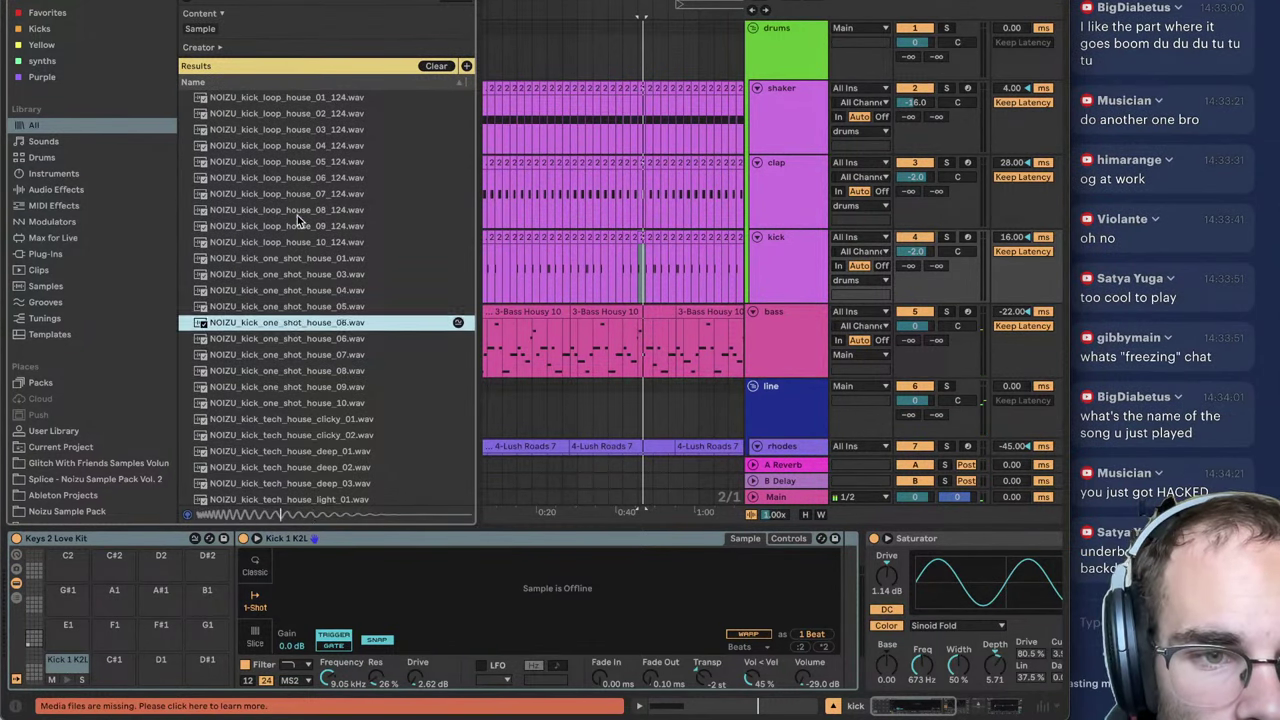
pyautogui.click(297, 212)
pyautogui.click(295, 387)
pyautogui.click(301, 356)
pyautogui.moveTo(400, 588); pyautogui.dragTo(400, 590)
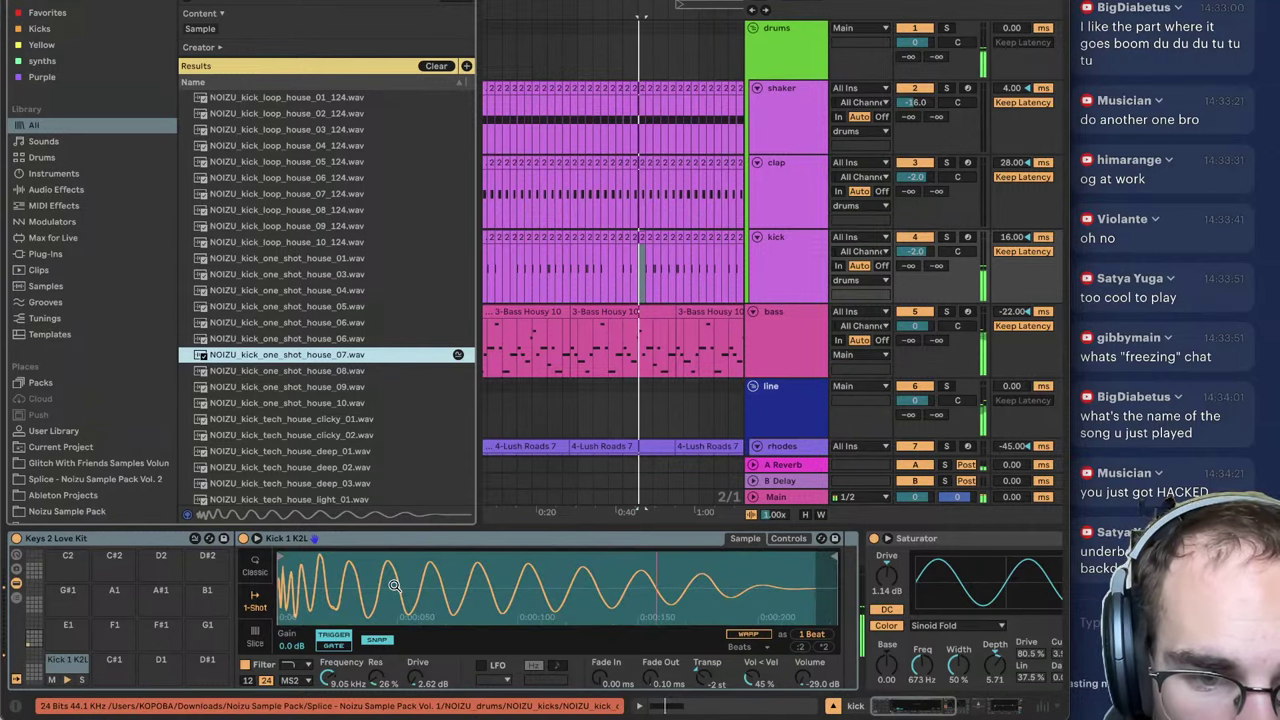
# Step: Set the kick track's volume to 6.0 dB, and the kick sampler's transposition to 0 st and volume to -22.9 dB
pyautogui.click(800, 262)
pyautogui.click(819, 291)
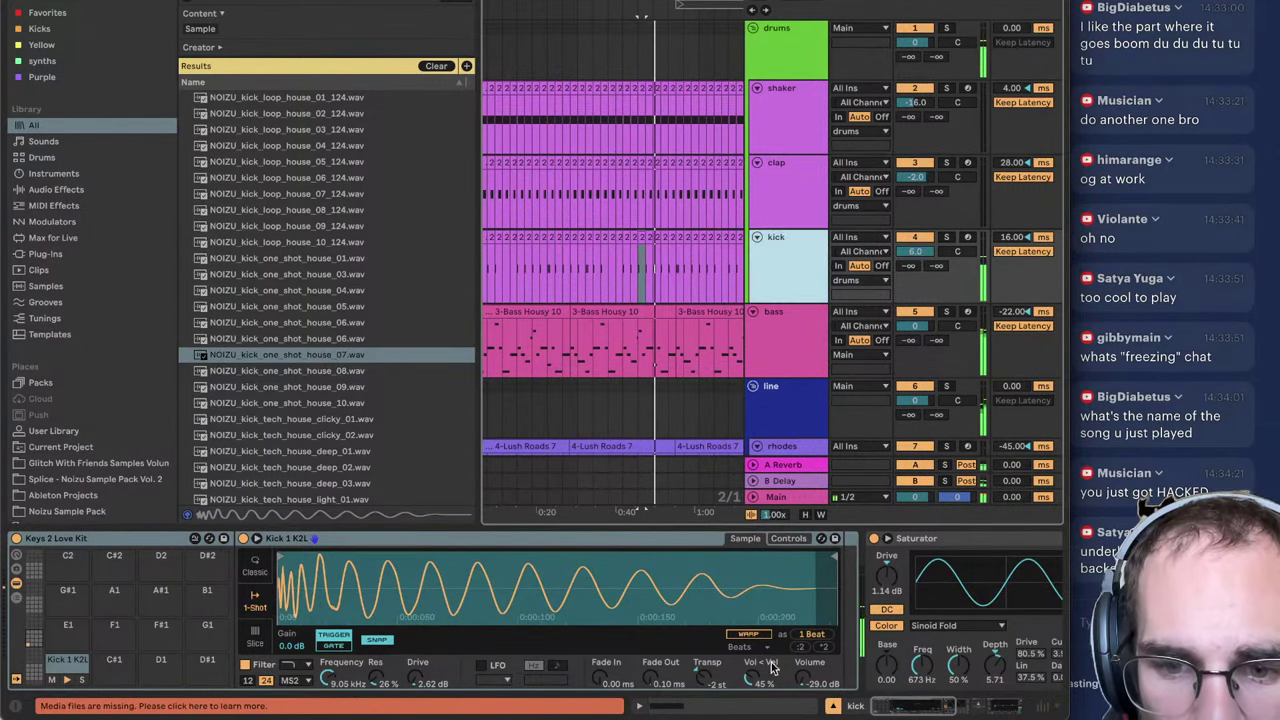
pyautogui.doubleClick(705, 684)
pyautogui.click(820, 681)
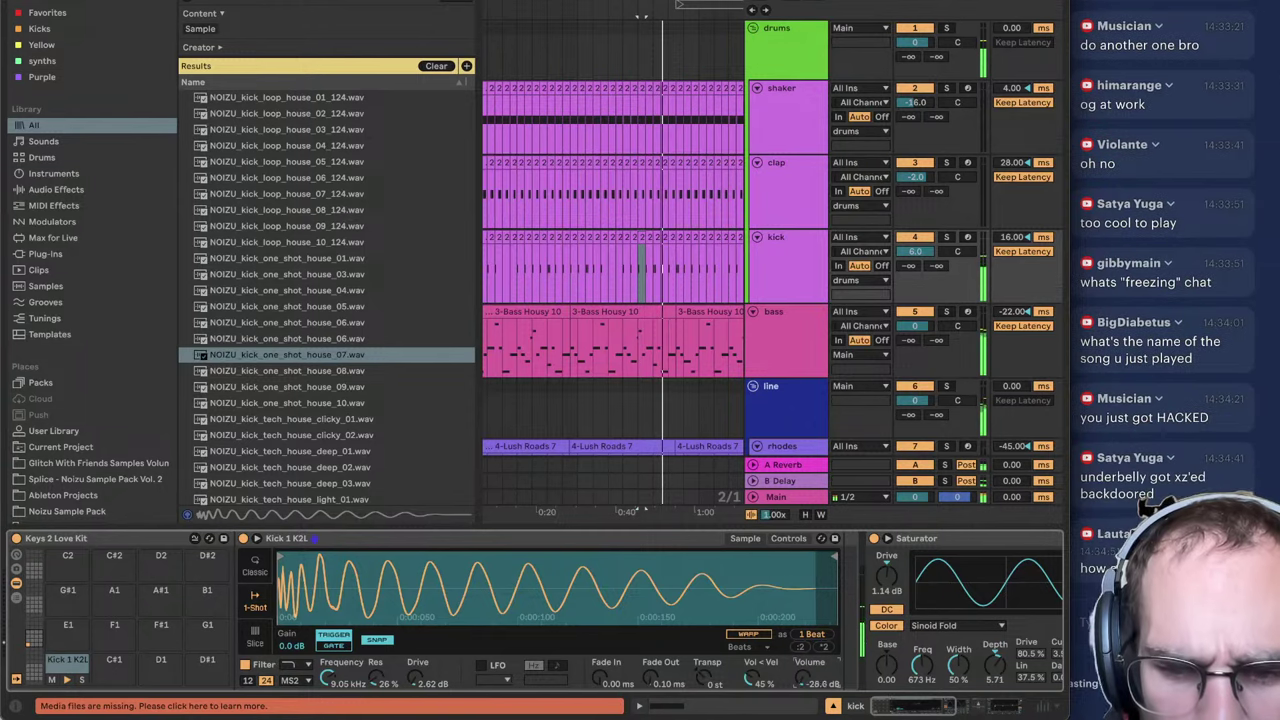
# Step: Set the playback position to about 0:45 and search the library for clap samples for the clap track
pyautogui.click(640, 310)
pyautogui.click(639, 308)
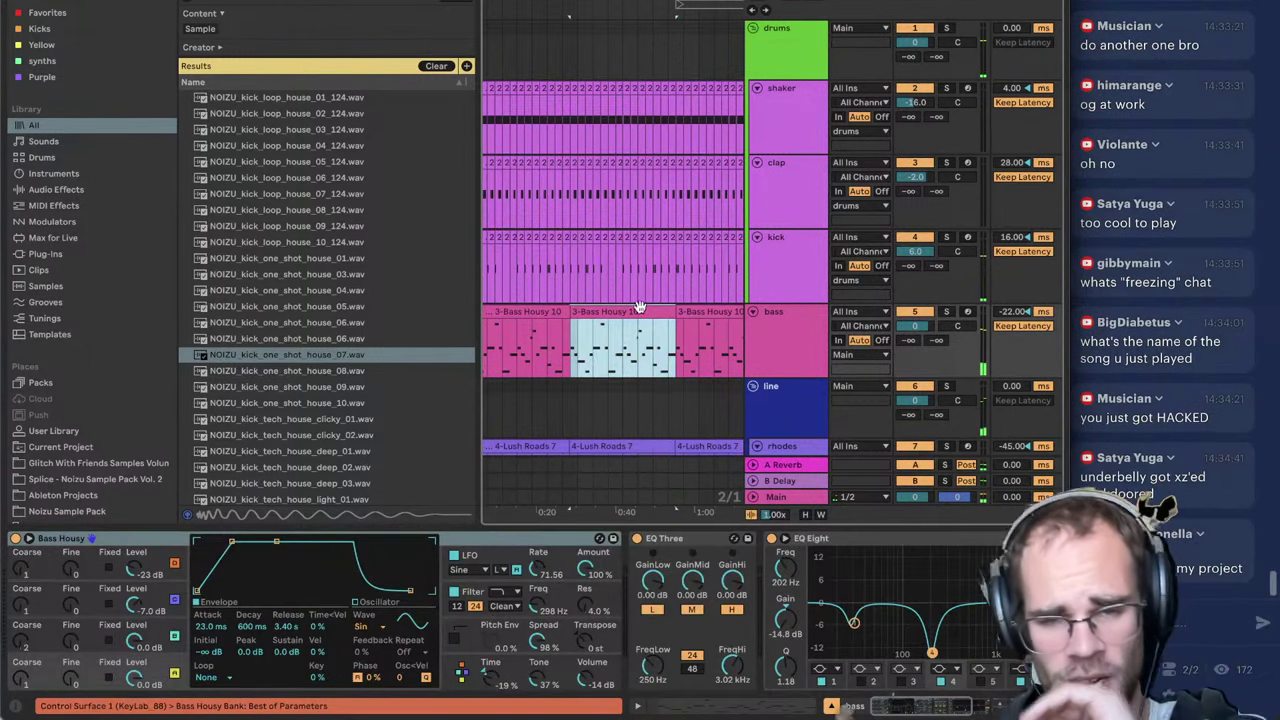
pyautogui.click(650, 250)
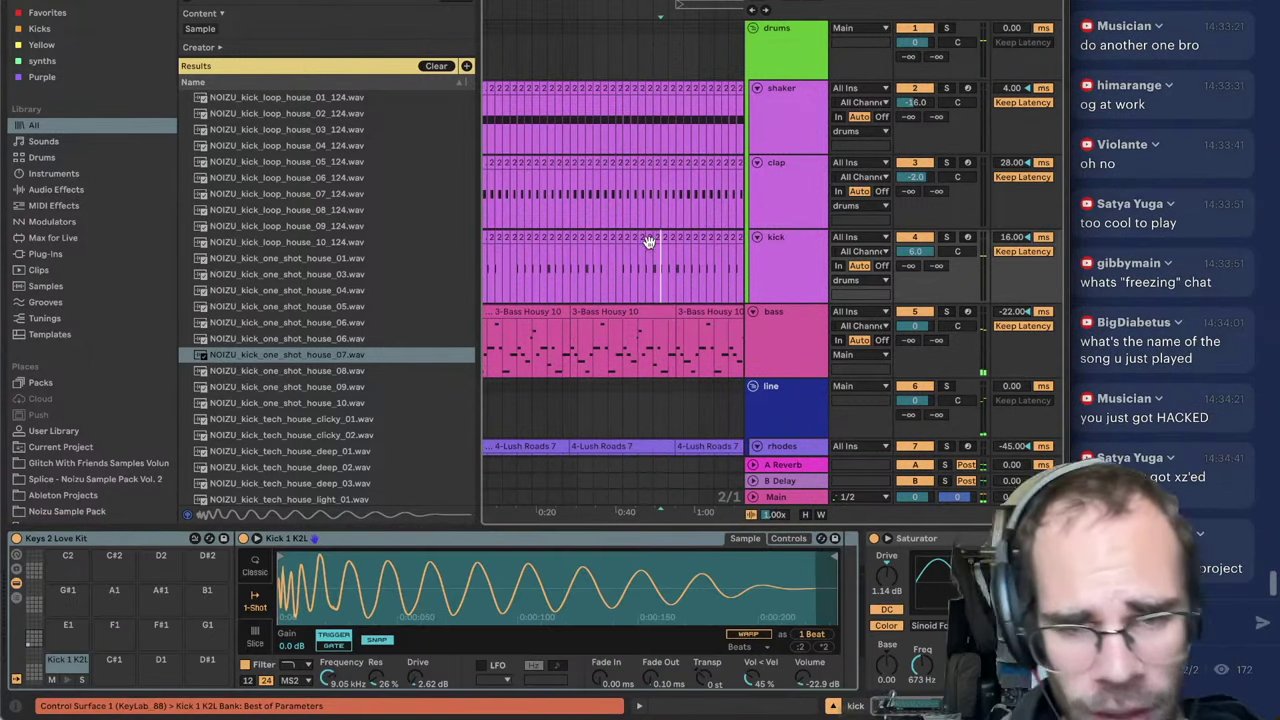
pyautogui.click(768, 196)
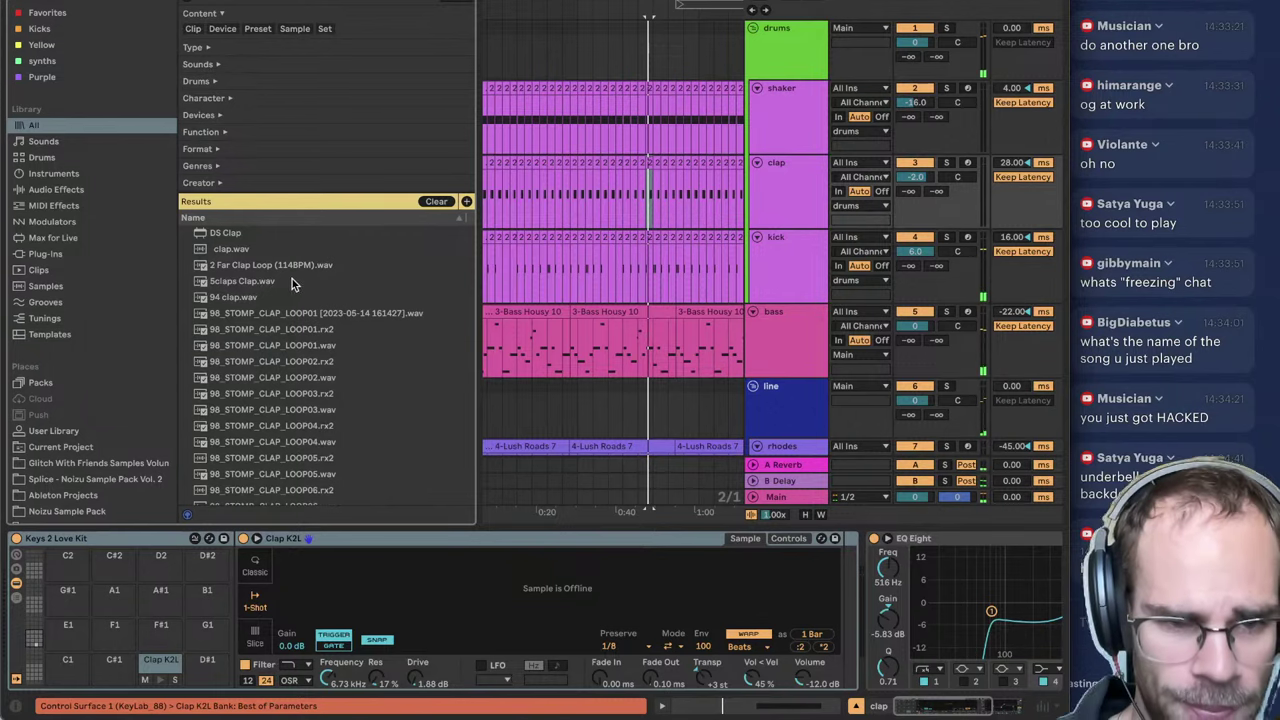
# Step: Audition the clap samples and load BRUNER_clap_crispy.wav into the Clap K2L sampler
pyautogui.click(267, 299)
pyautogui.click(262, 235)
pyautogui.click(258, 250)
pyautogui.scroll(-4, 292, 328)
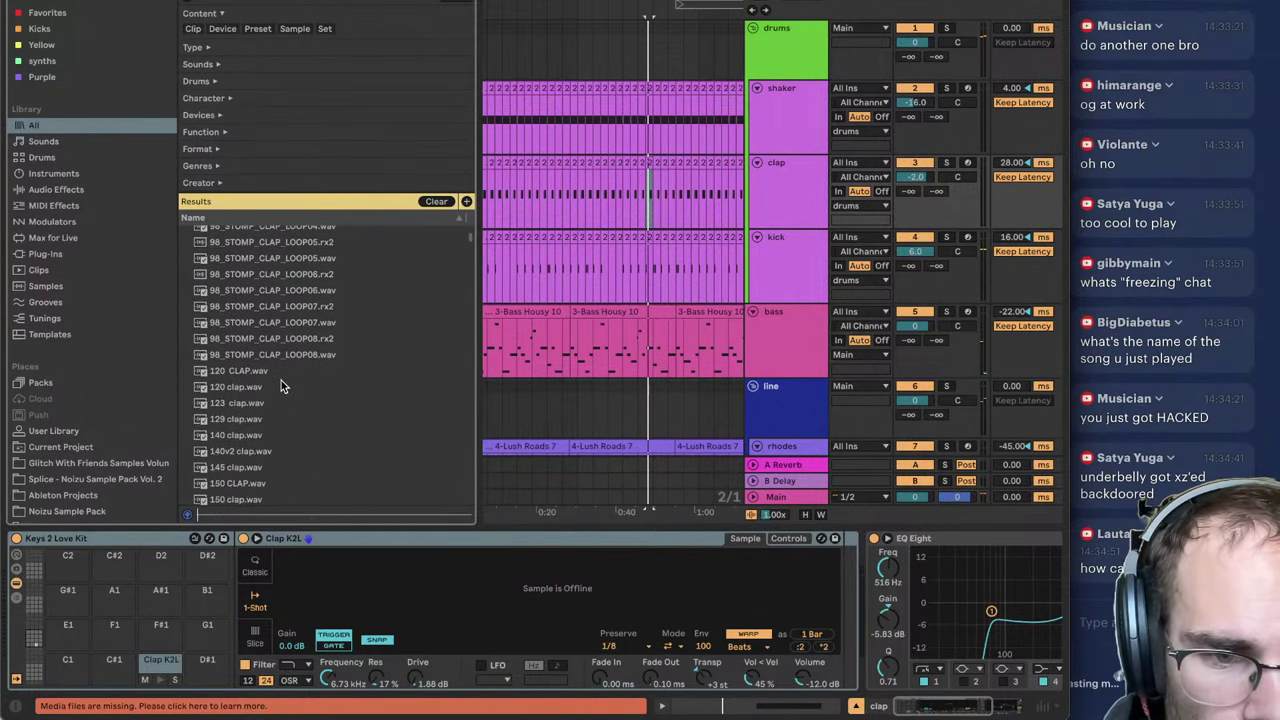
pyautogui.click(280, 387)
pyautogui.click(275, 419)
pyautogui.scroll(-15, 272, 443)
pyautogui.click(270, 444)
pyautogui.scroll(-3, 267, 442)
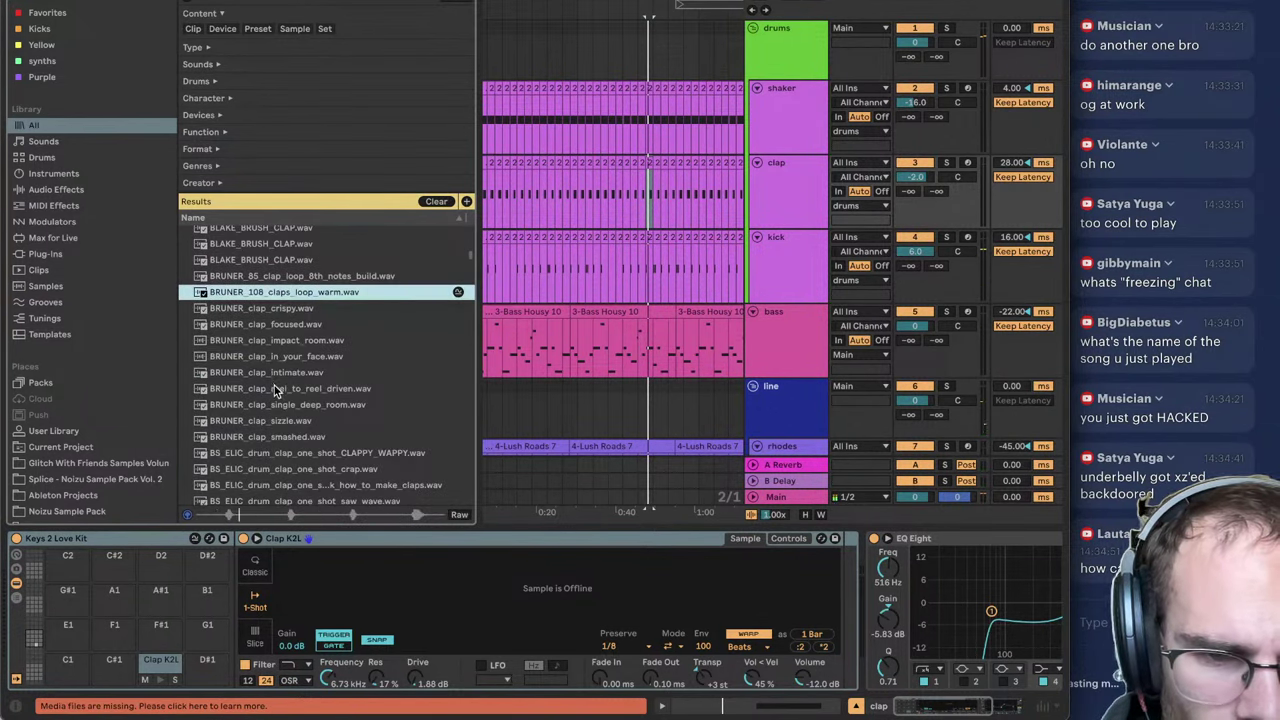
pyautogui.click(276, 390)
pyautogui.click(268, 342)
pyautogui.click(263, 311)
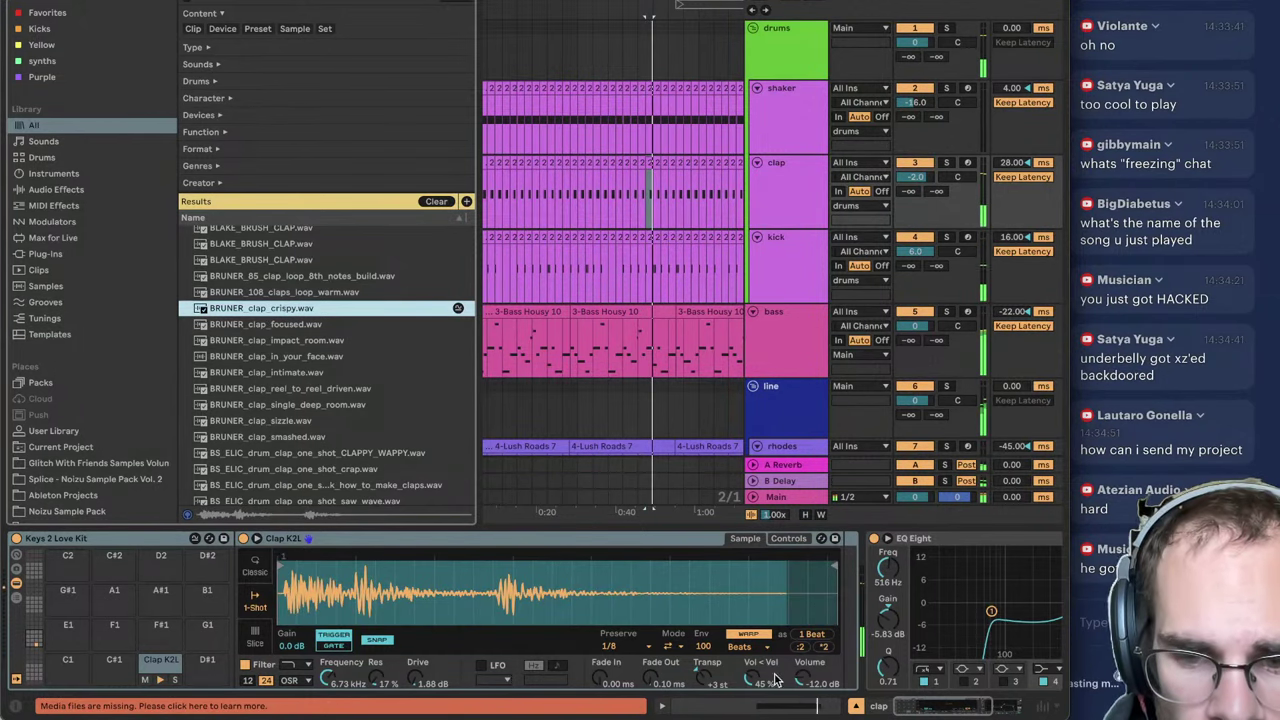
# Step: Start hot-swapping the shaker track's Perc Shaker pad and search the drum library for "shaker"
pyautogui.click(783, 150)
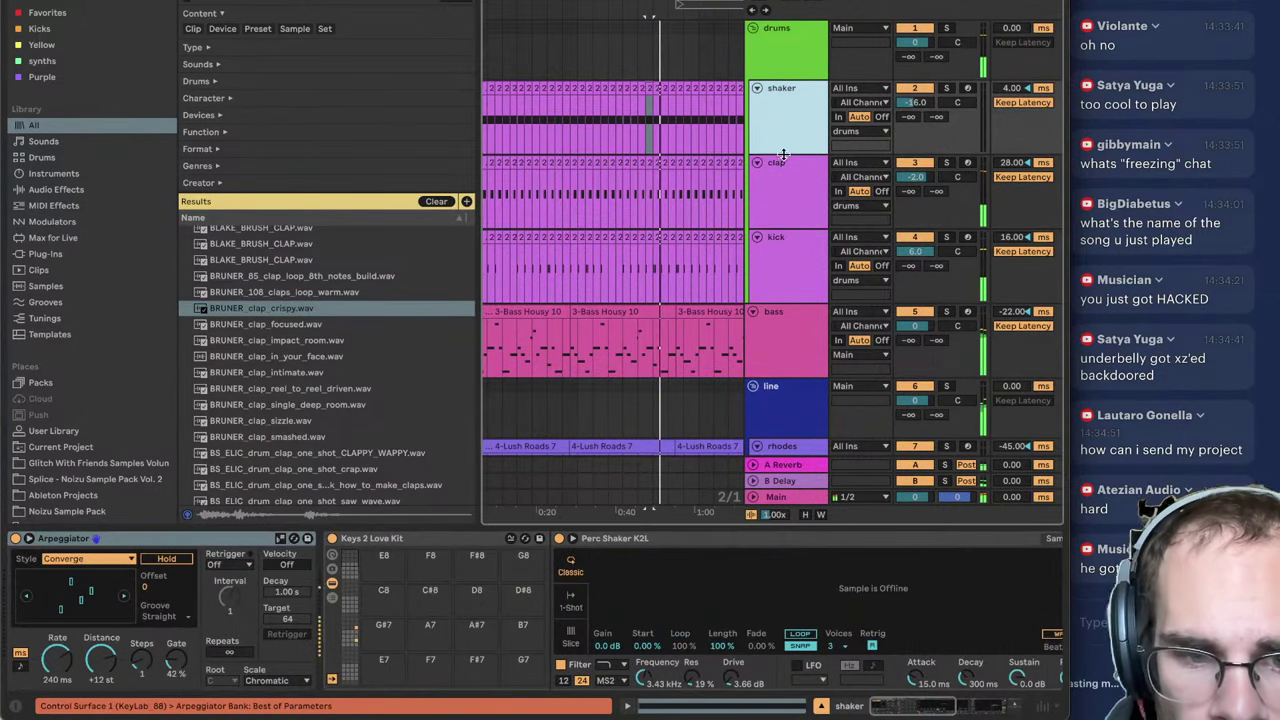
pyautogui.click(350, 640)
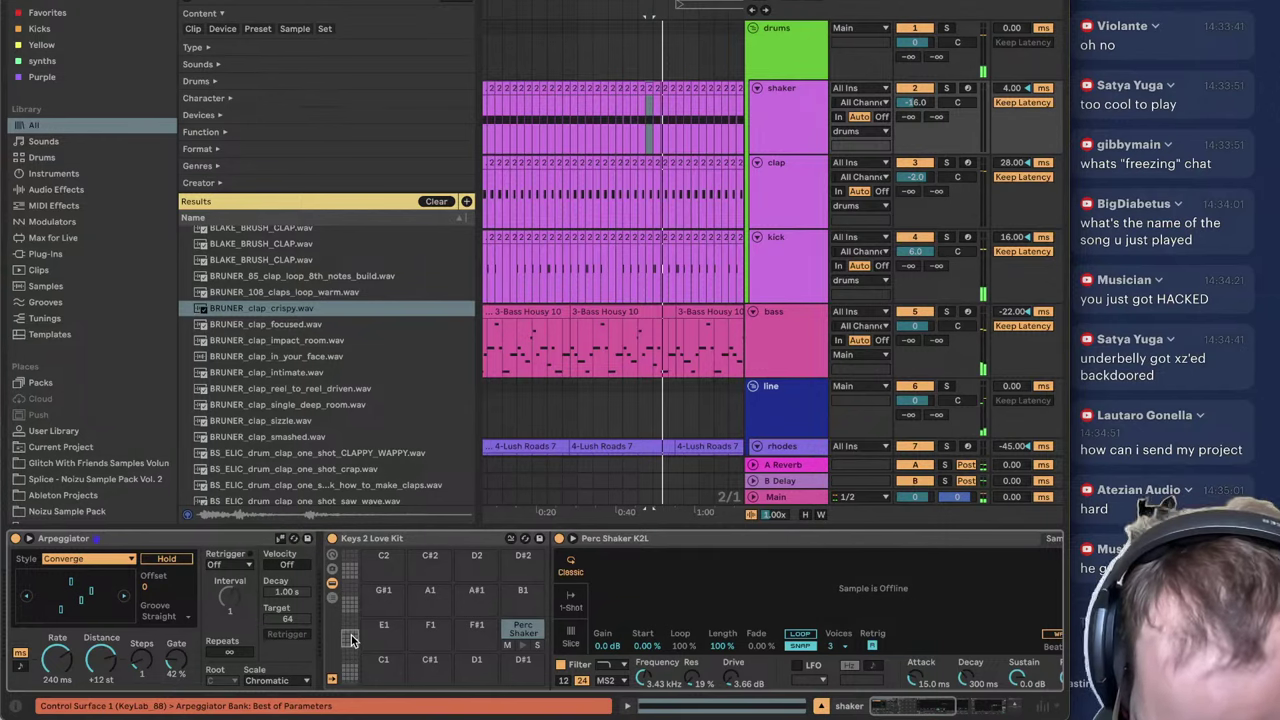
pyautogui.click(540, 636)
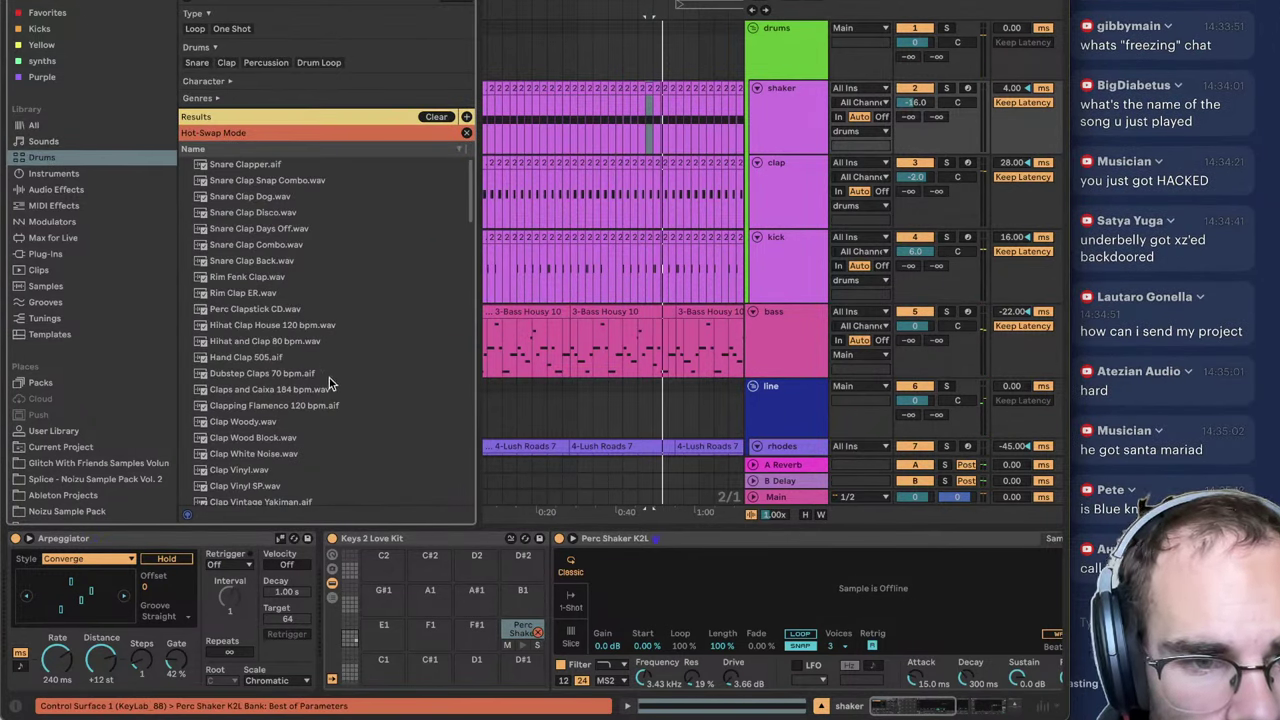
pyautogui.scroll(-5, 329, 378)
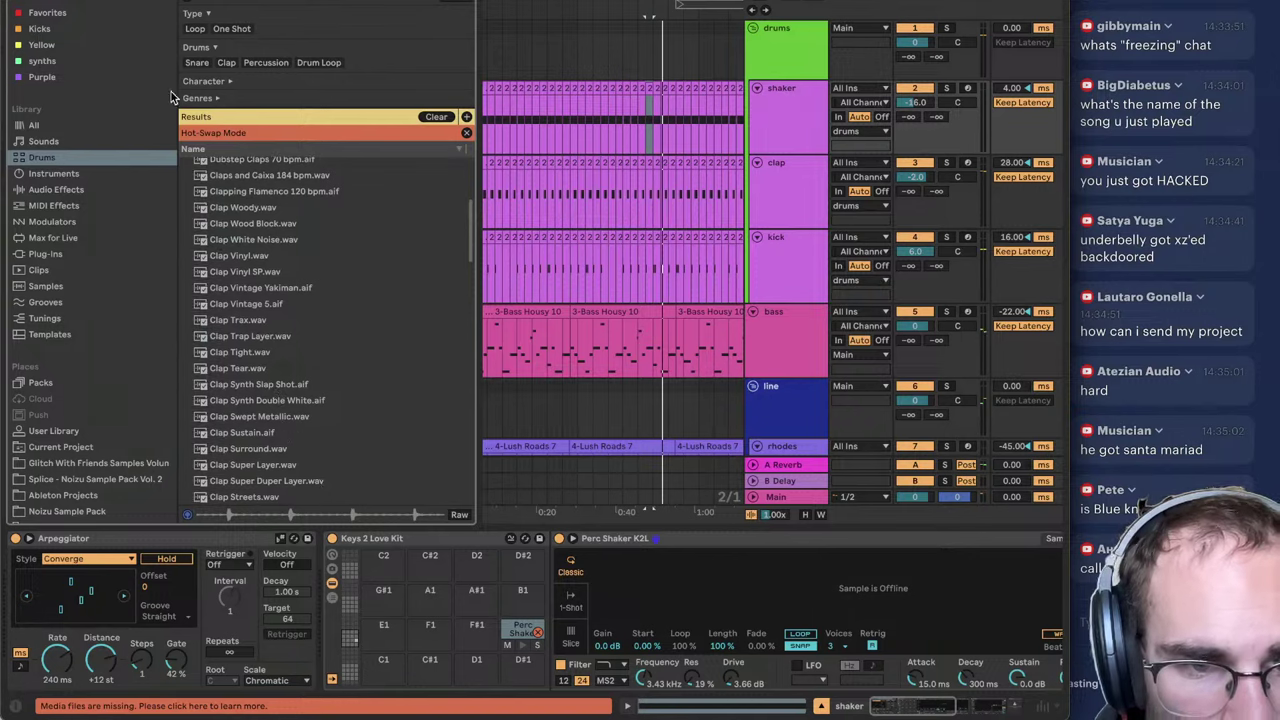
pyautogui.write('shaker')
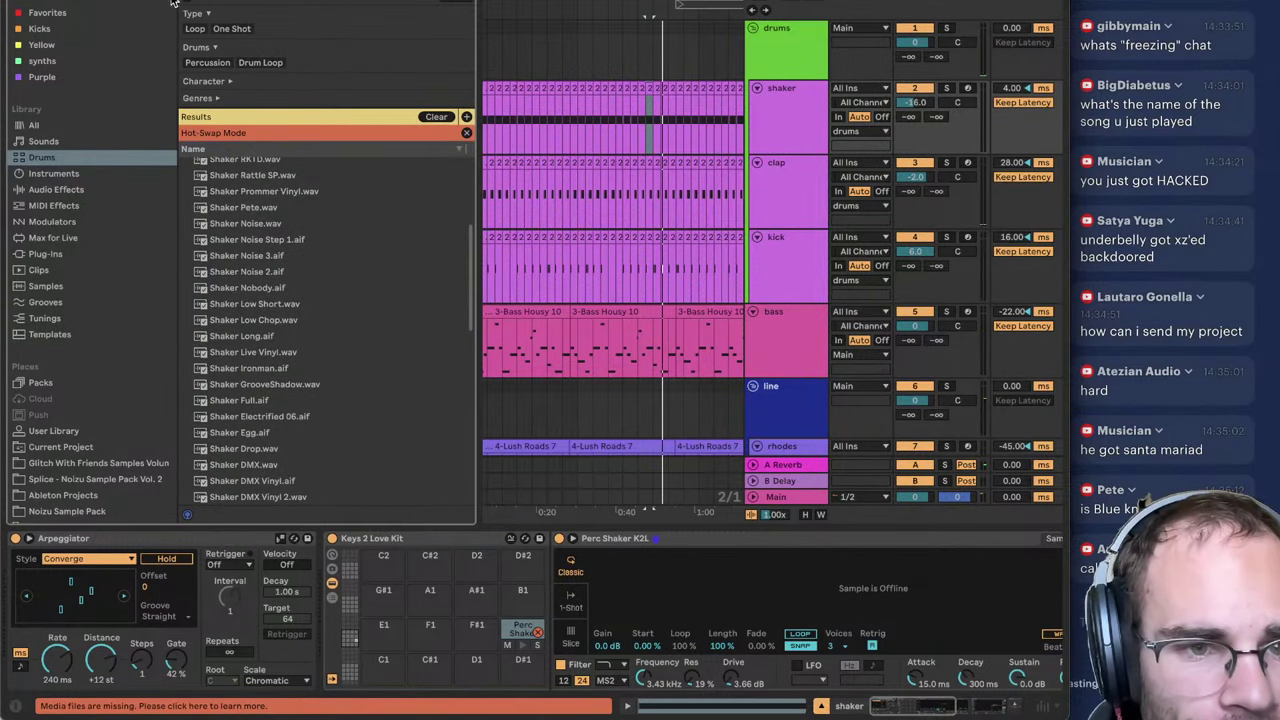
# Step: Audition shaker samples, load Shaker Noise.wav into the Perc Shaker K2L sampler and play the arrangement
pyautogui.click(226, 193)
pyautogui.click(253, 226)
pyautogui.moveTo(253, 226); pyautogui.dragTo(762, 624)
pyautogui.press('space')
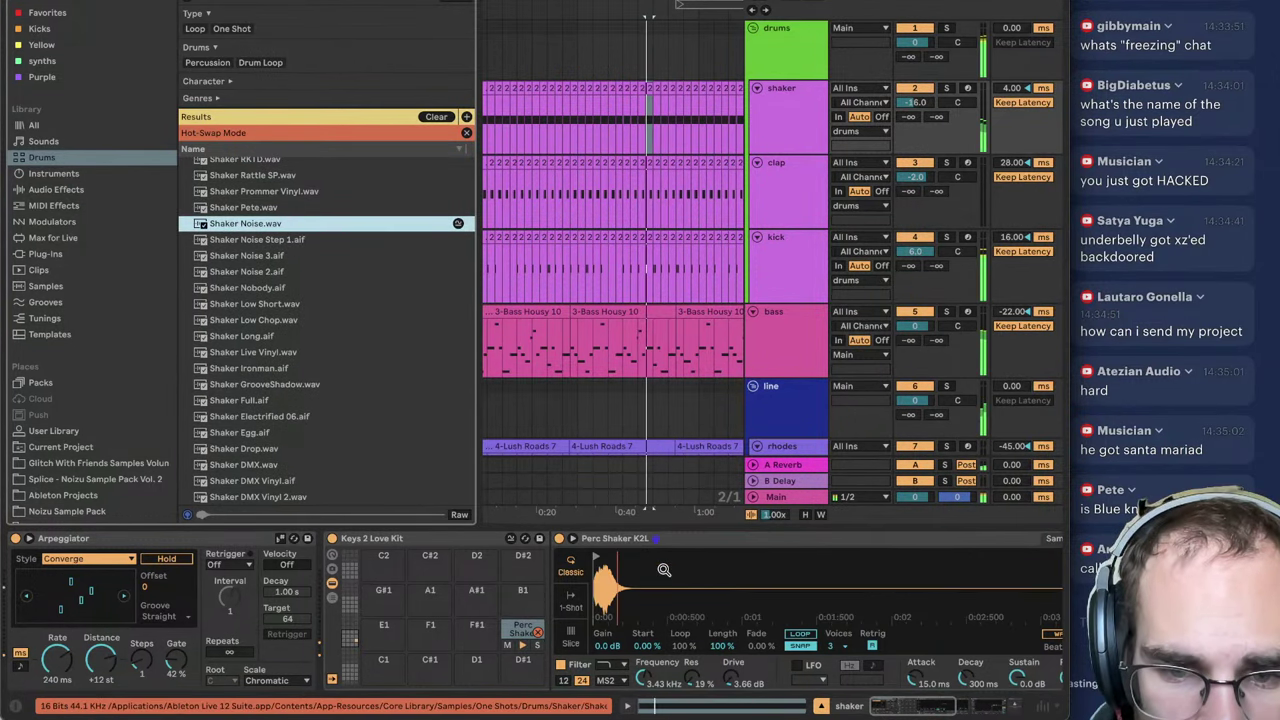
# Step: Hide the browser, fold the line group and the bubbles, bell, sine and 13 Industry Boulevard Keys tracks, and select the effect track
pyautogui.hotkey('ctrl', 'alt', 'b')
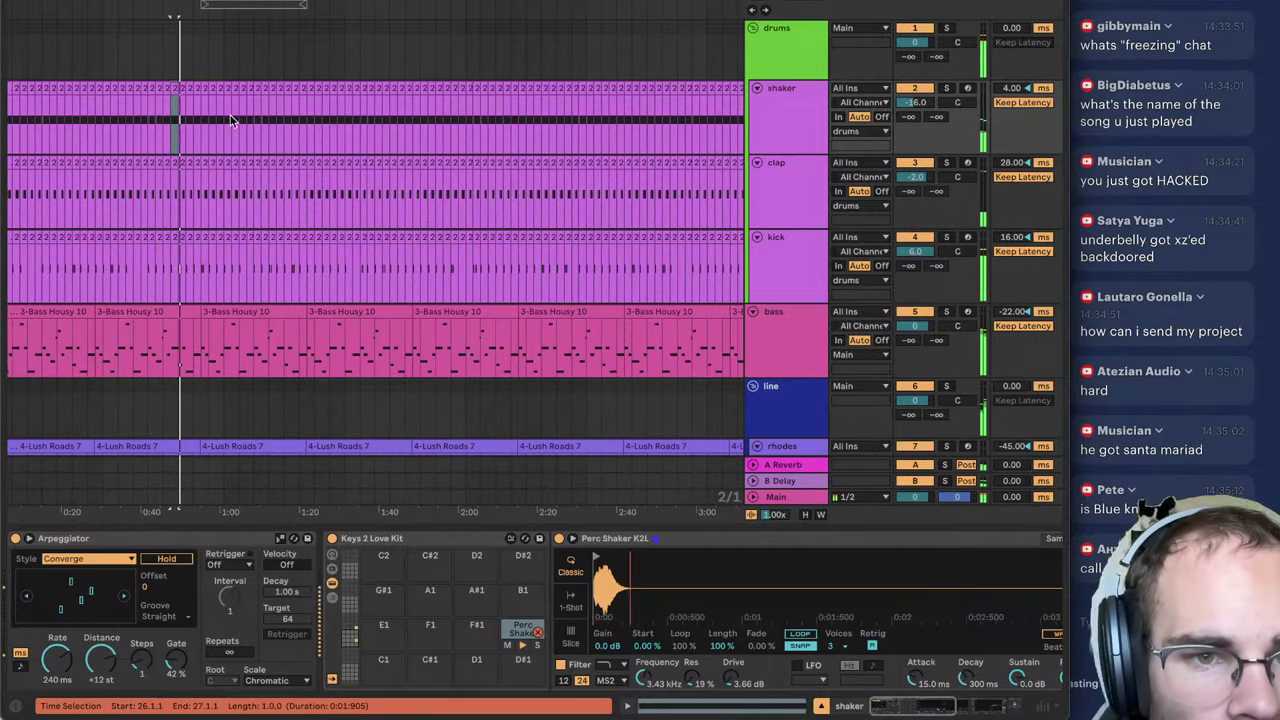
pyautogui.scroll(-5, 855, 273)
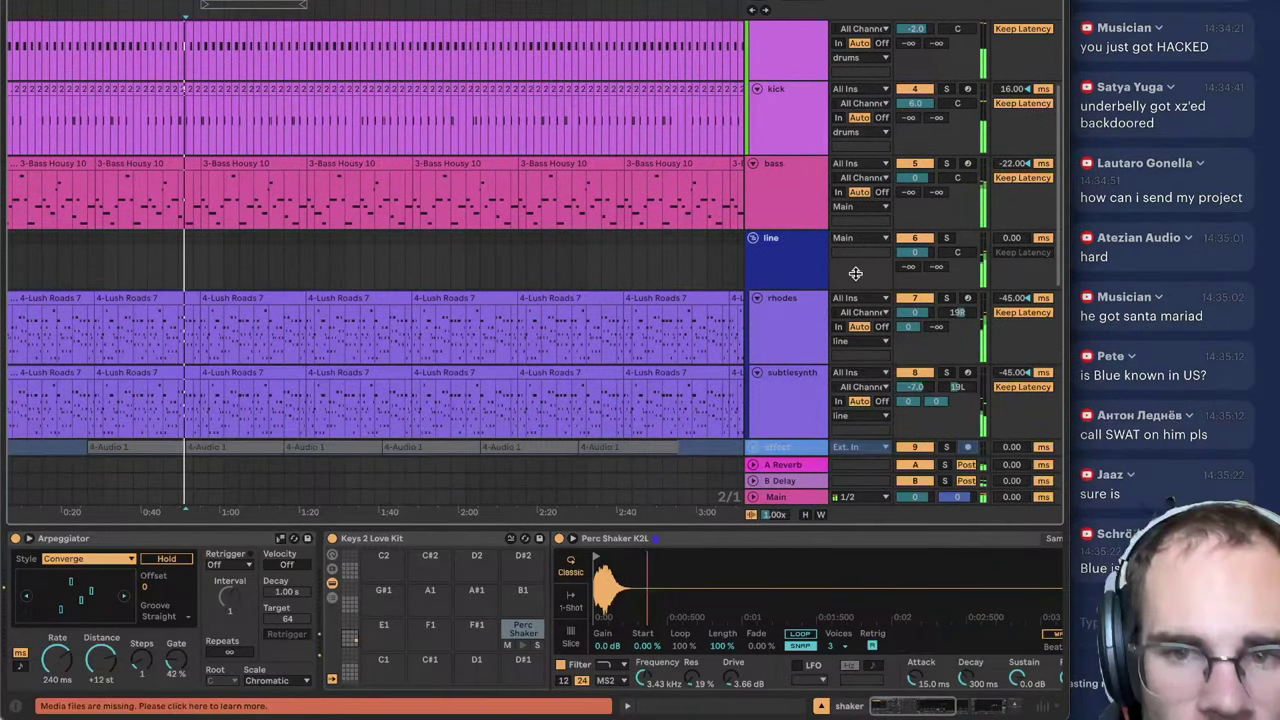
pyautogui.click(753, 238)
pyautogui.click(754, 329)
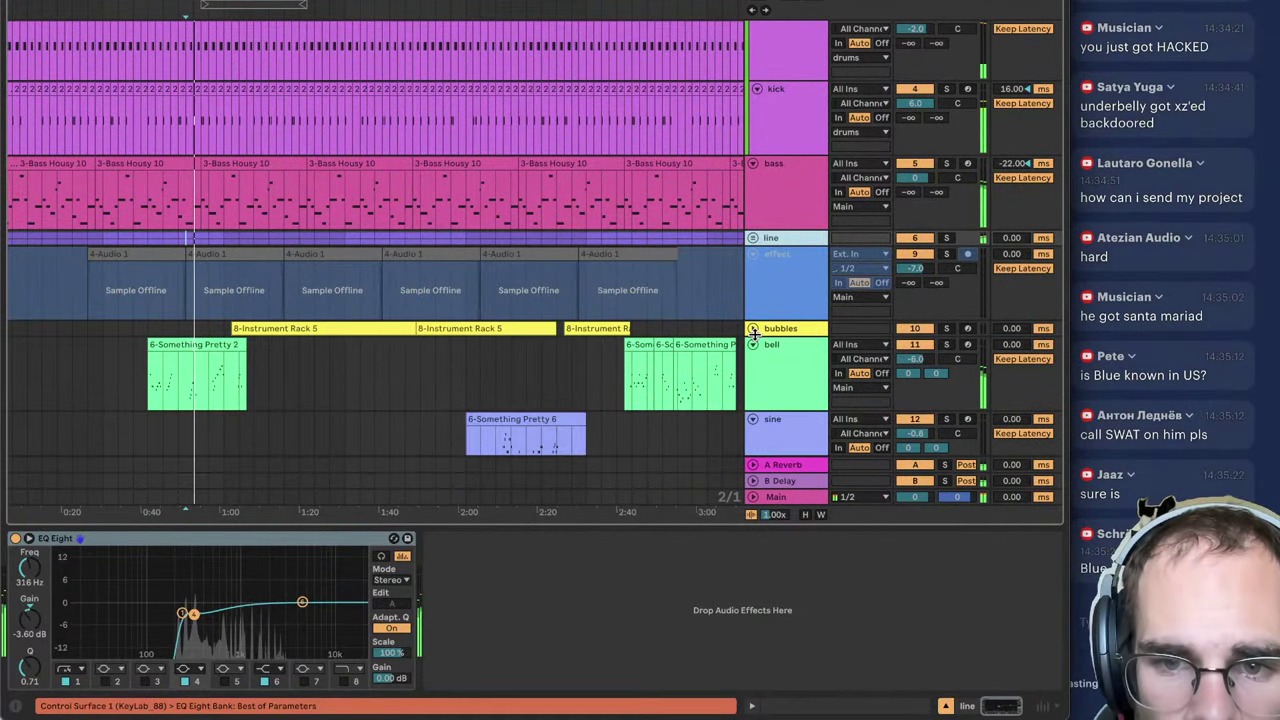
pyautogui.click(755, 345)
pyautogui.click(754, 361)
pyautogui.click(775, 256)
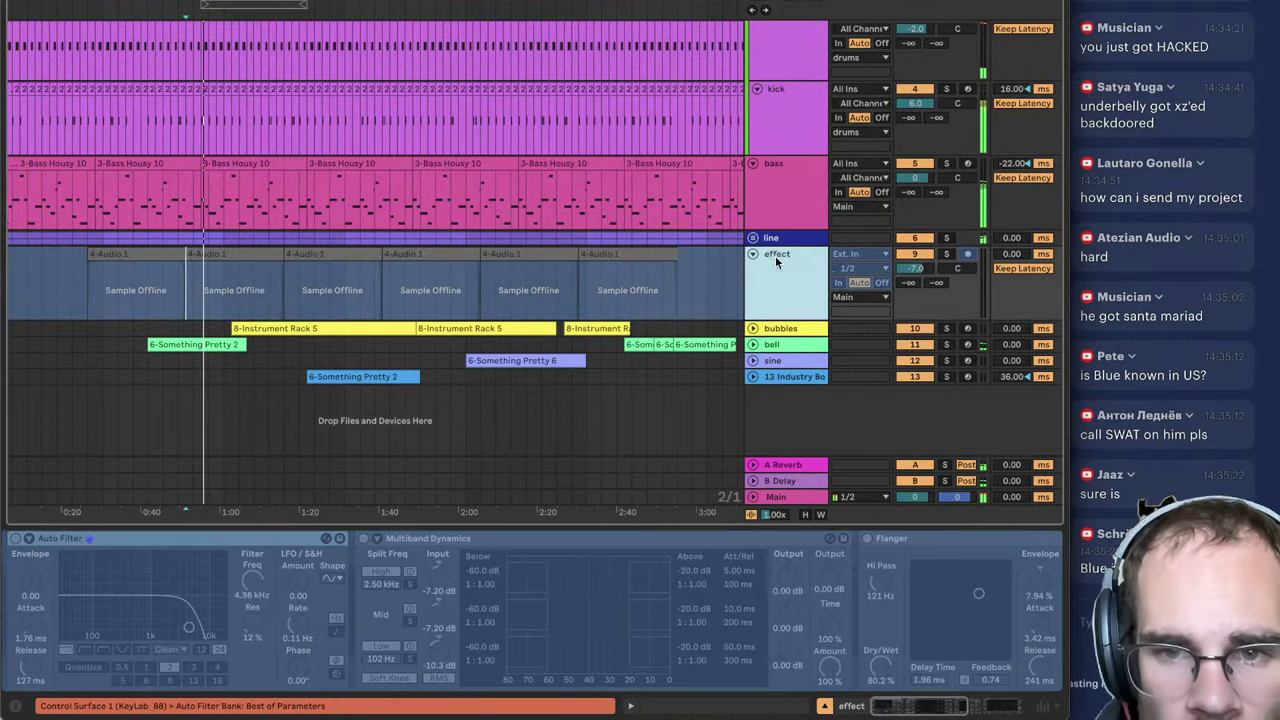
# Step: Group all non-drum tracks, from bass down to 13 Industry Boulevard Keys, into one group track
pyautogui.click(775, 499)
pyautogui.click(790, 195)
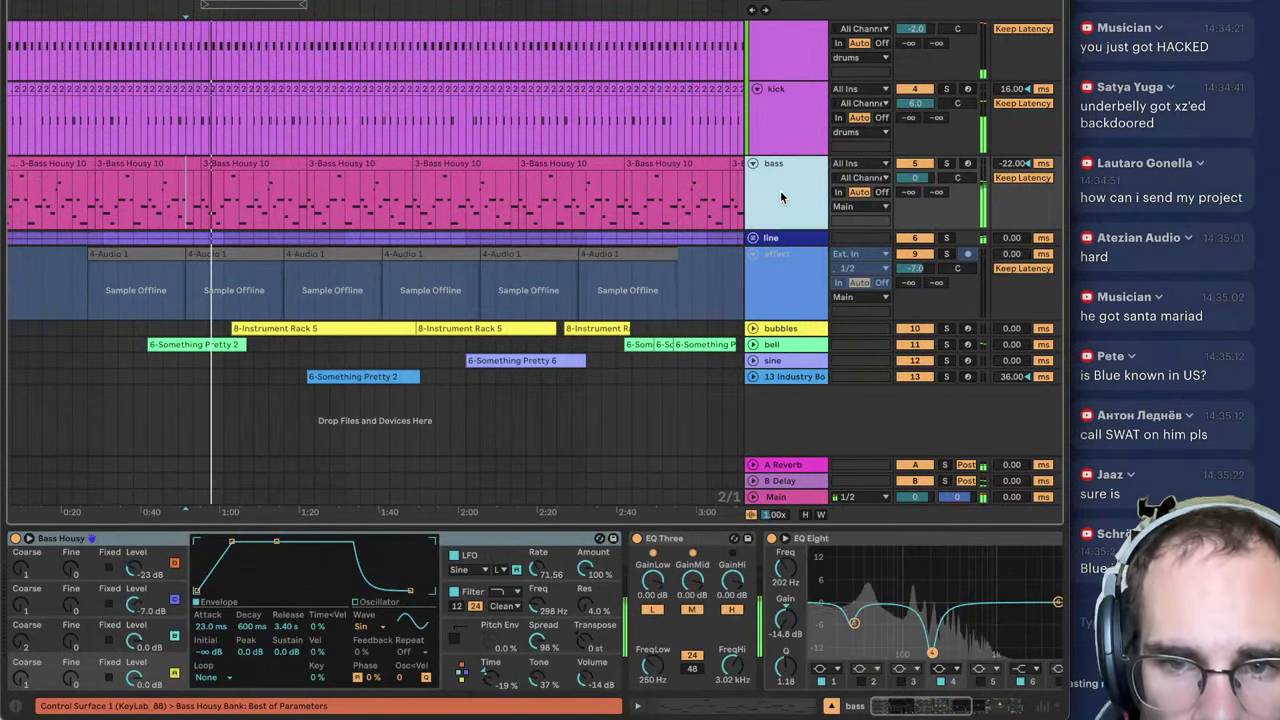
pyautogui.scroll(2, 802, 328)
pyautogui.click(780, 272)
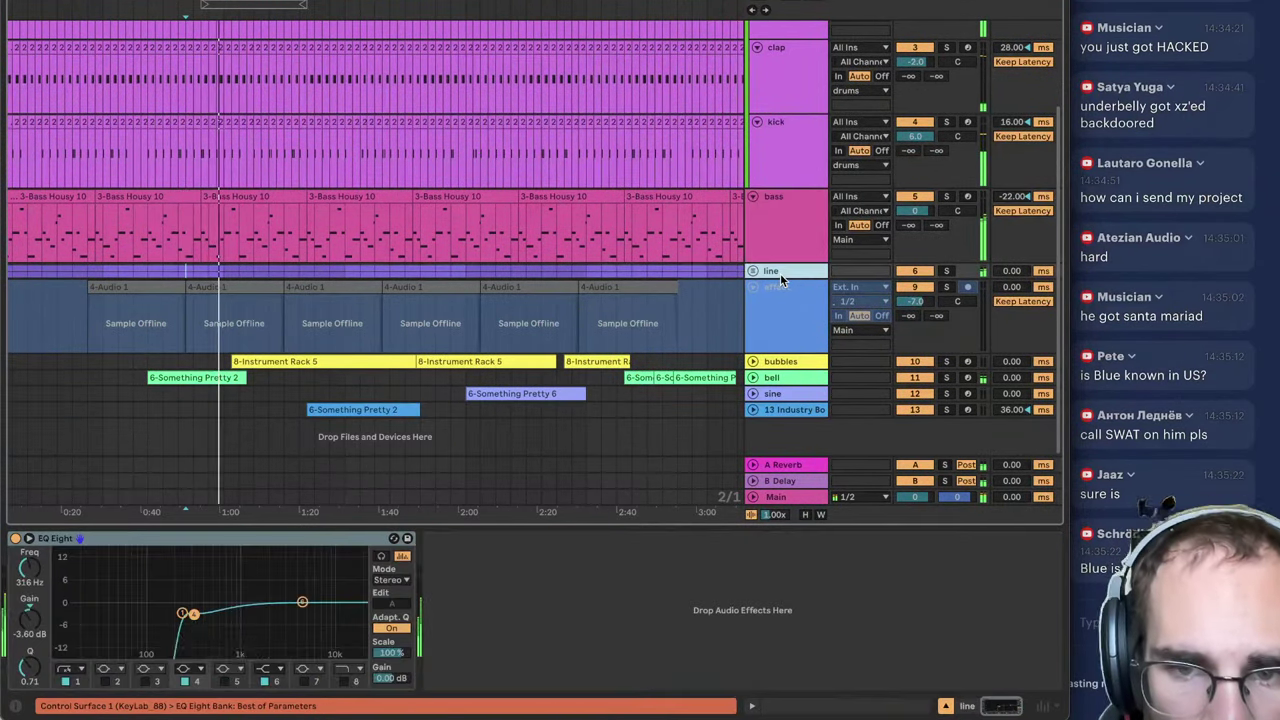
pyautogui.scroll(2, 775, 290)
pyautogui.click(771, 309)
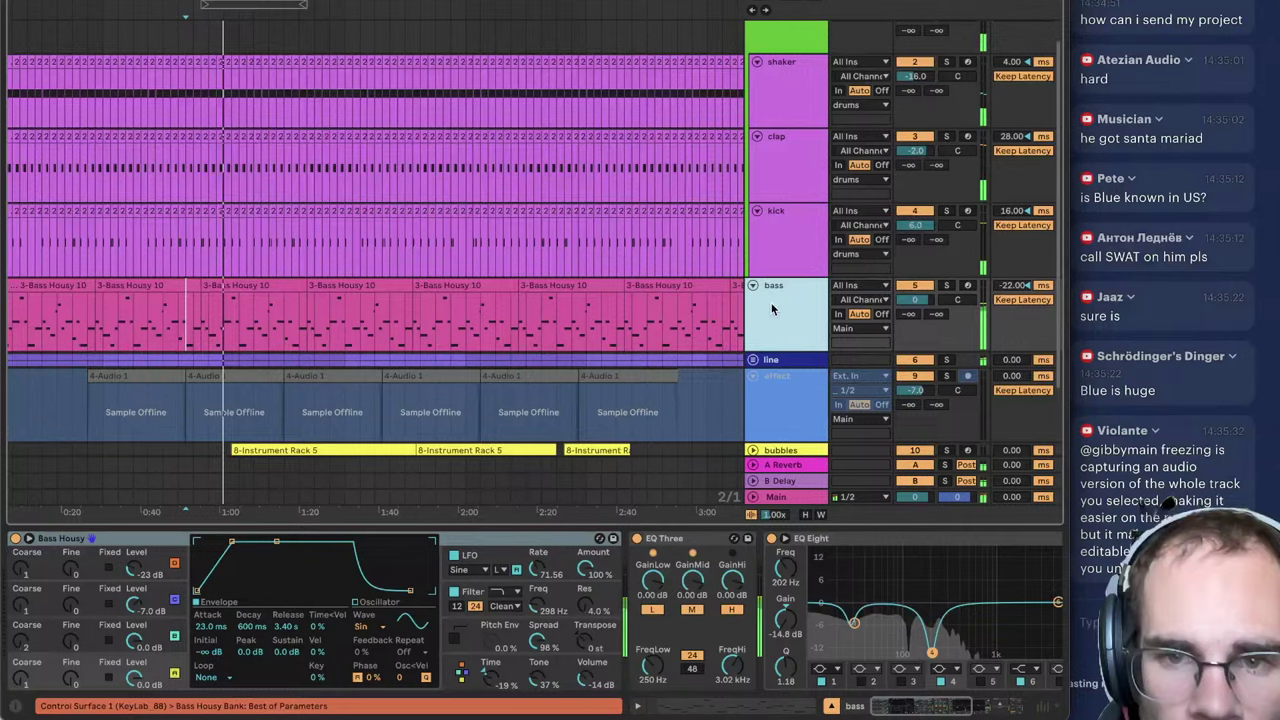
# Step: Find "duck" in the browser, load Duck_Buddy-1.amxd onto the new group, and set its sidechain source to kick
pyautogui.write('duck')
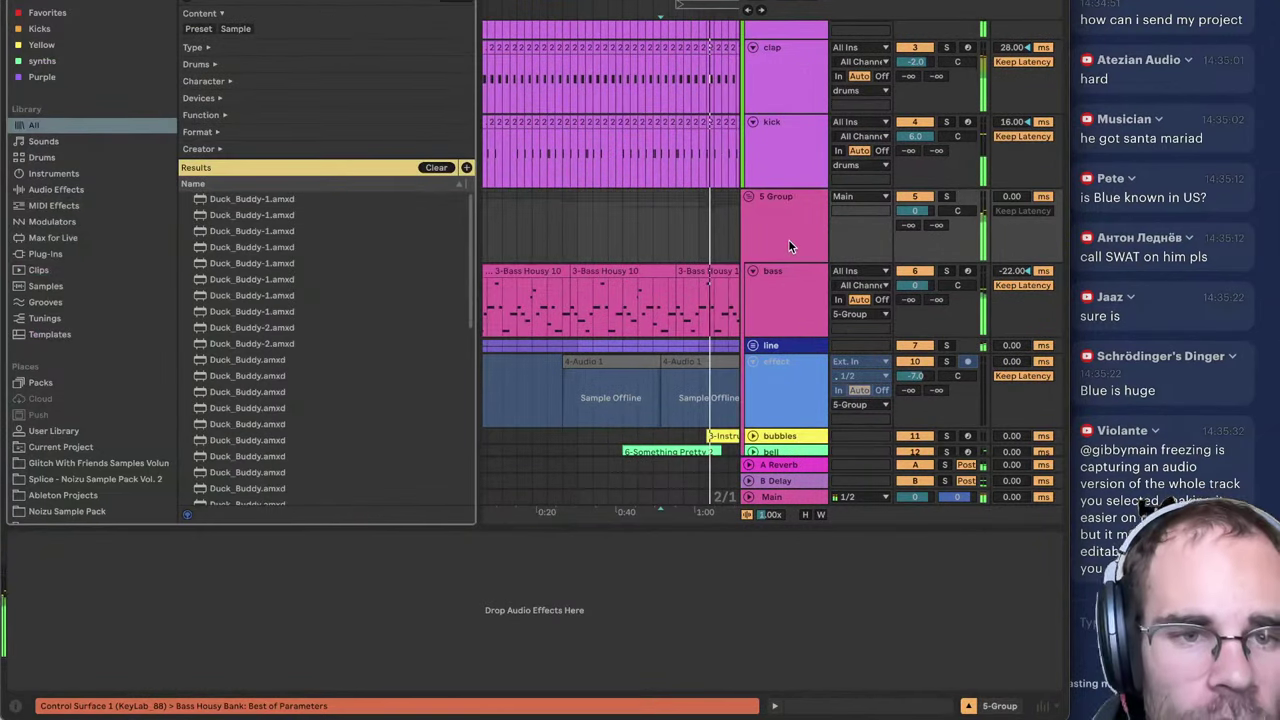
pyautogui.press('Down')
pyautogui.press('Return')
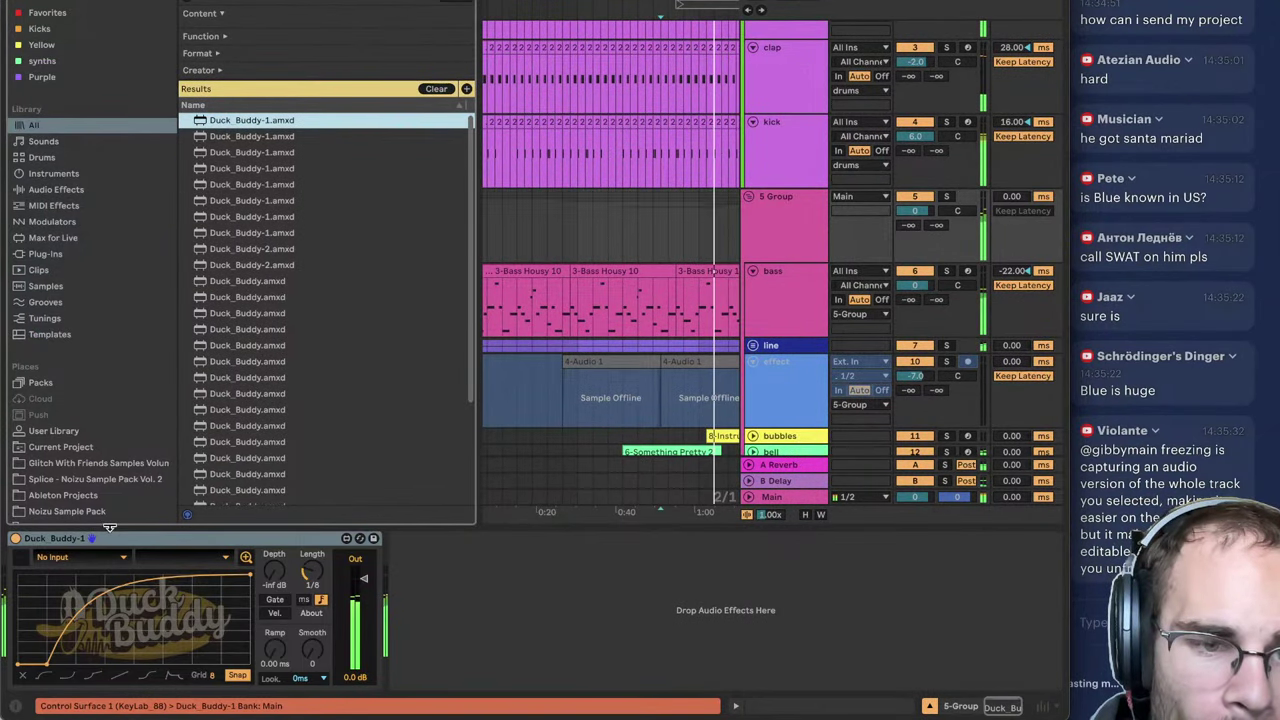
pyautogui.click(75, 557)
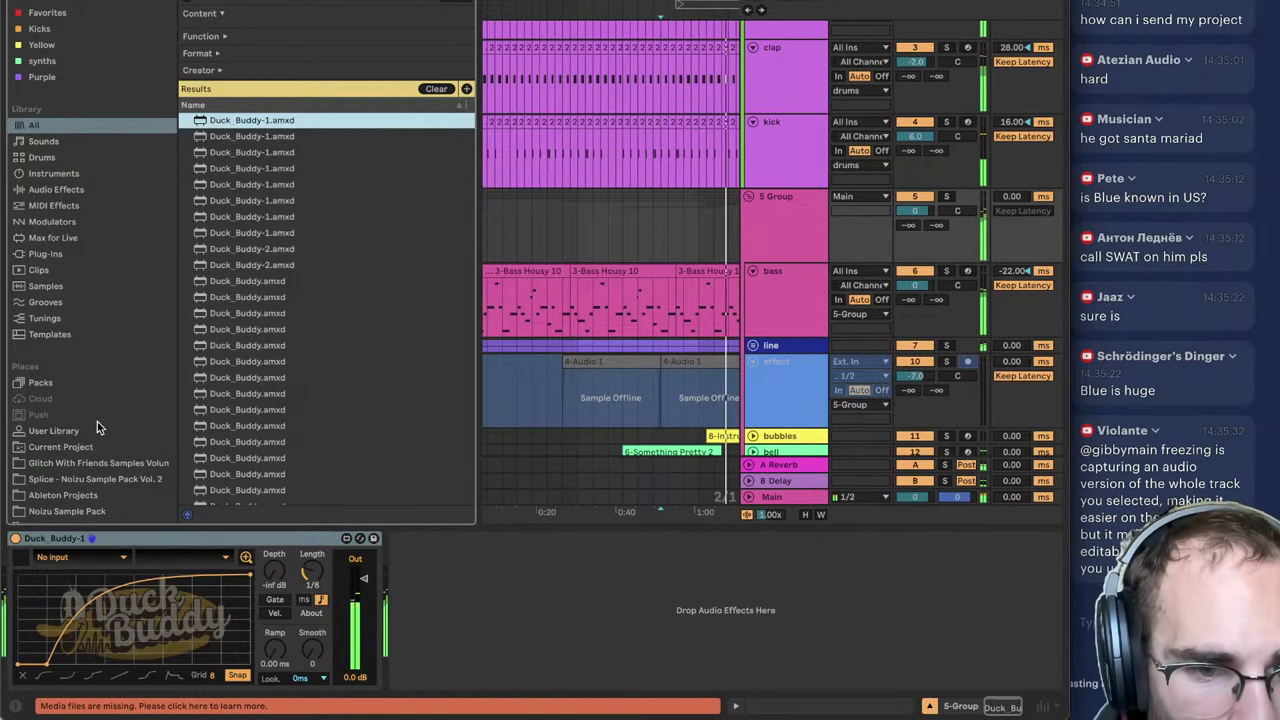
pyautogui.click(97, 421)
pyautogui.scroll(3, 578, 485)
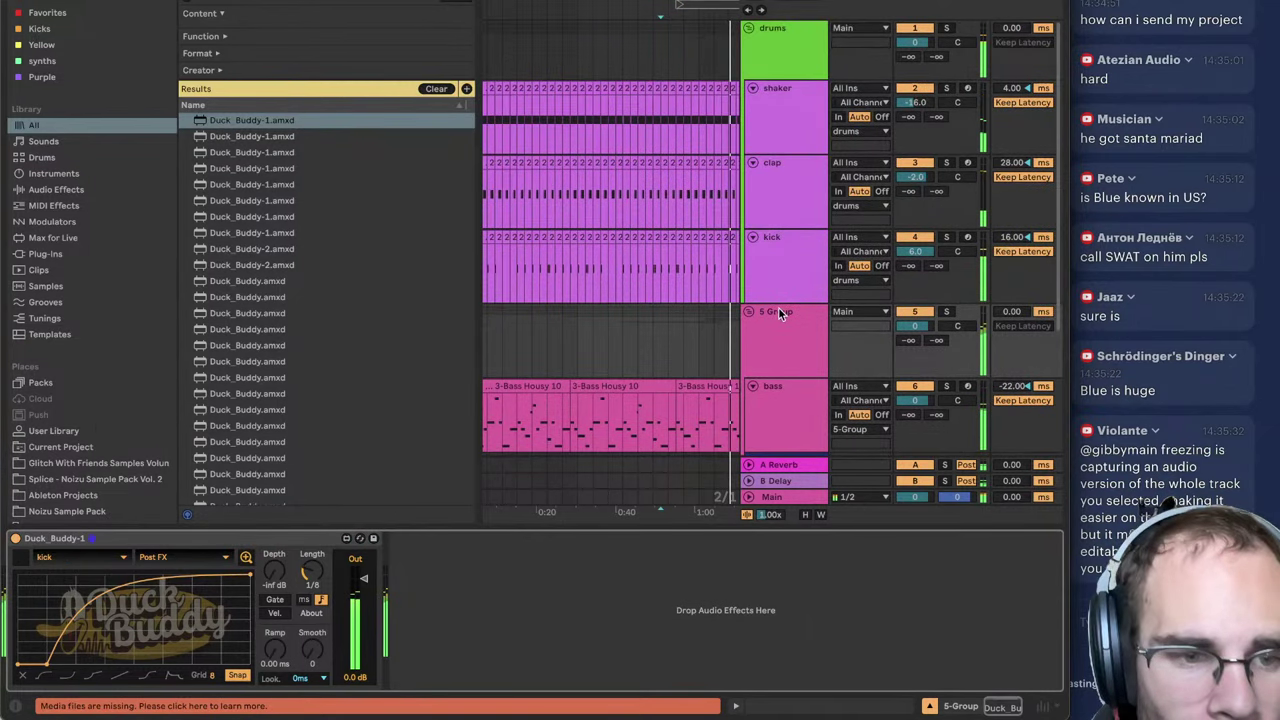
# Step: Check the device chains of the drums group, the new group, the kick track and the Main track during playback
pyautogui.click(785, 45)
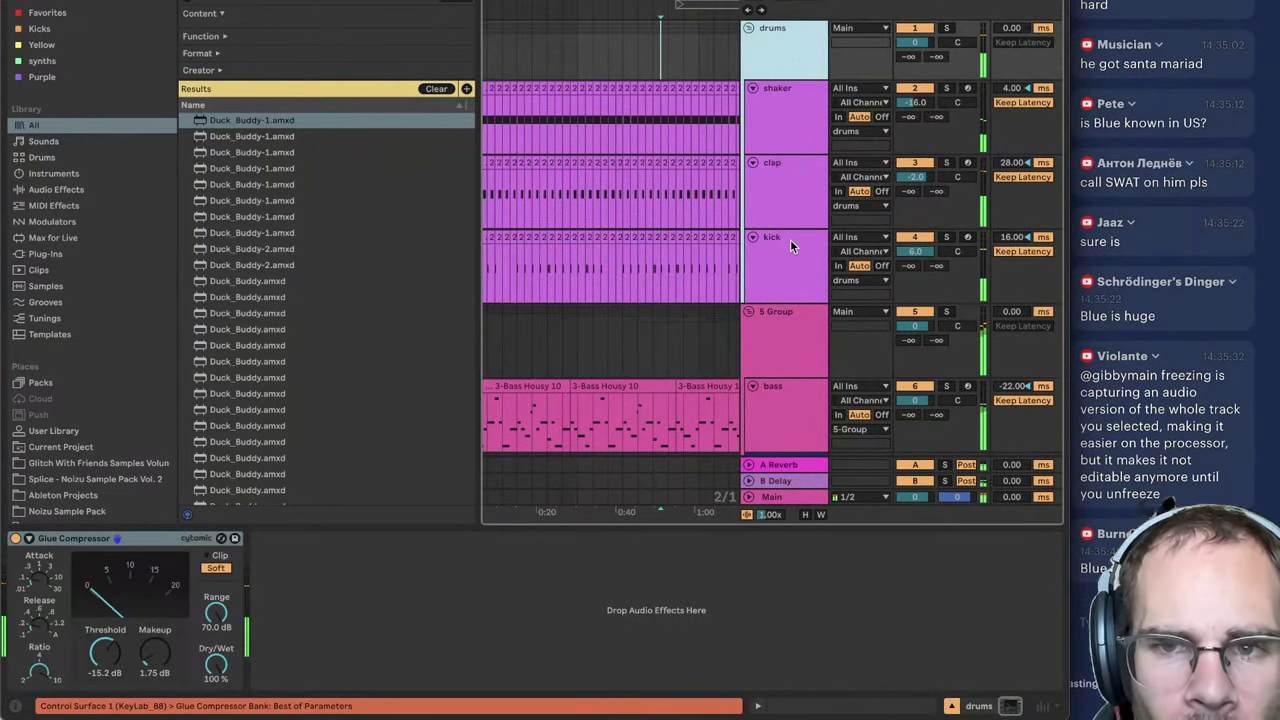
pyautogui.click(781, 323)
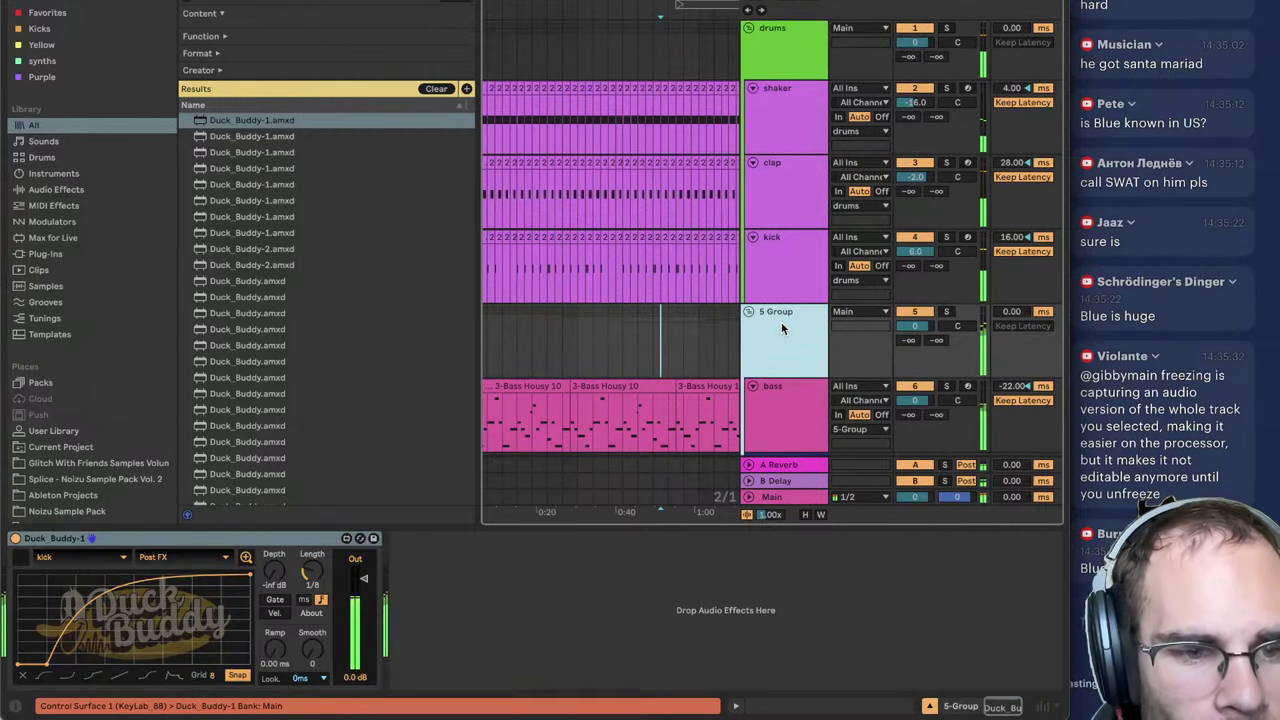
pyautogui.click(785, 262)
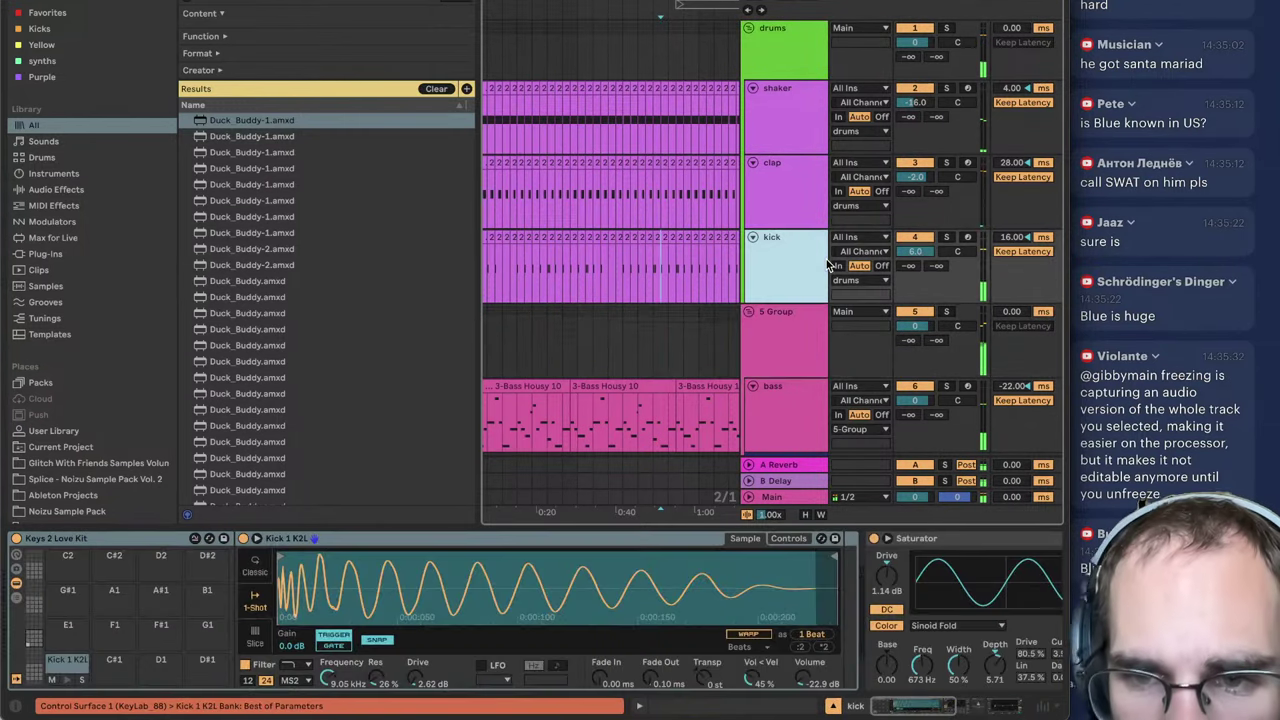
pyautogui.click(826, 63)
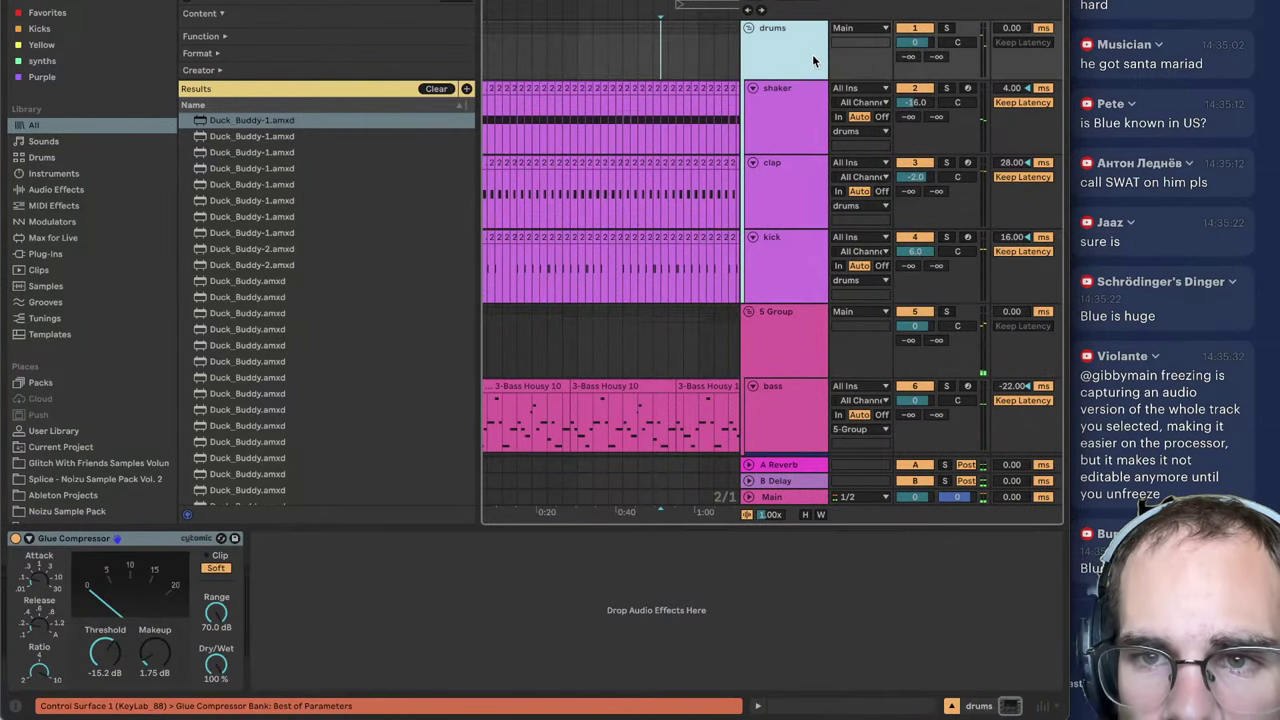
pyautogui.scroll(-1, 826, 418)
pyautogui.scroll(-2, 826, 418)
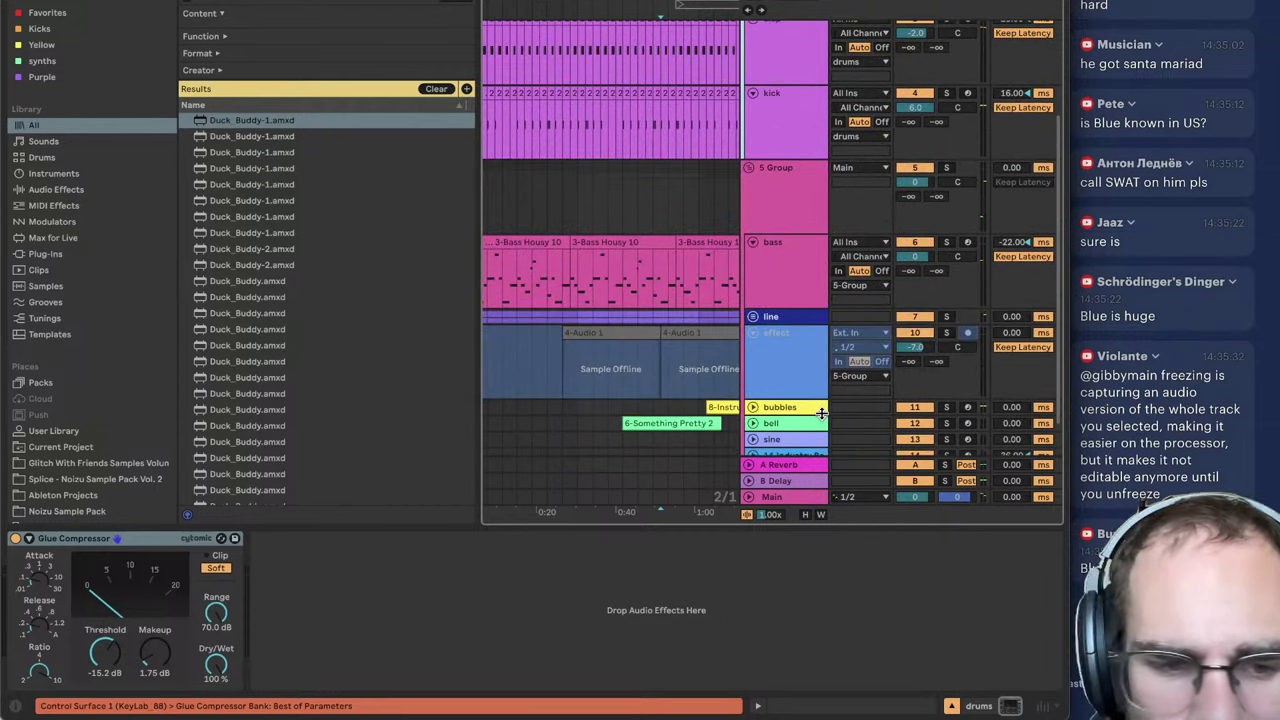
pyautogui.click(778, 482)
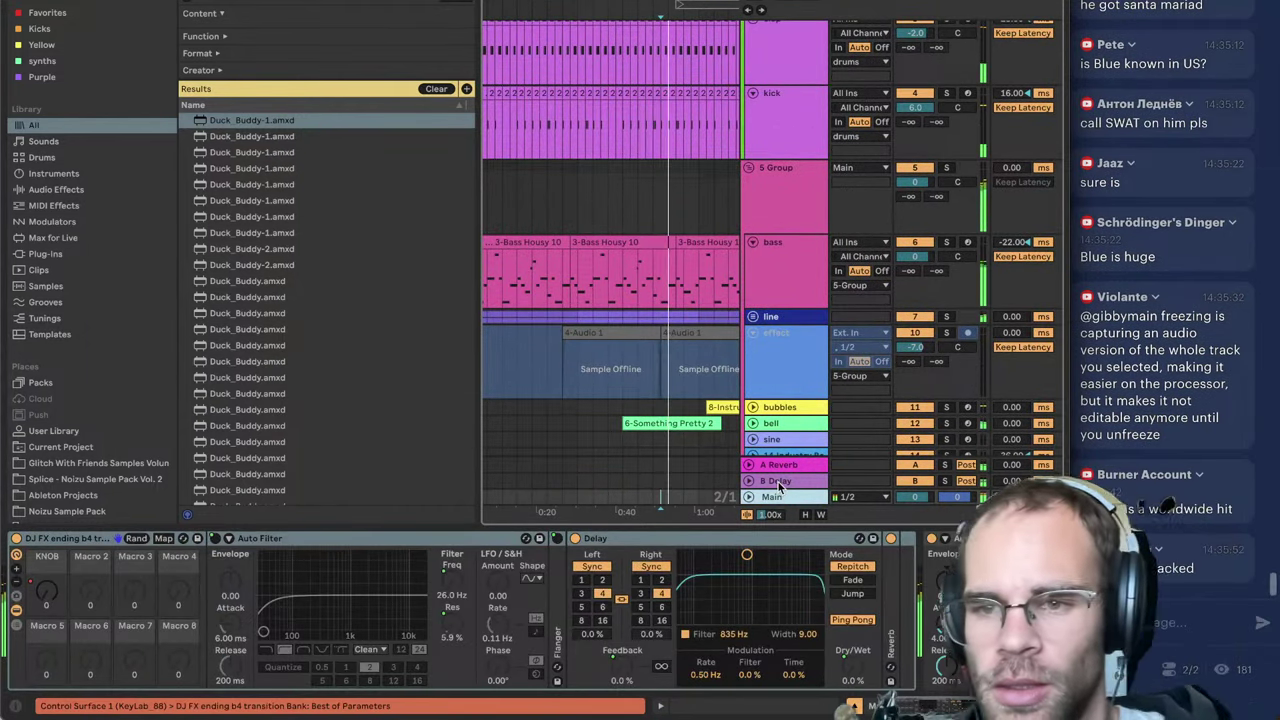
# Step: Read back through the livestream chat messages while the arrangement plays
pyautogui.click(659, 296)
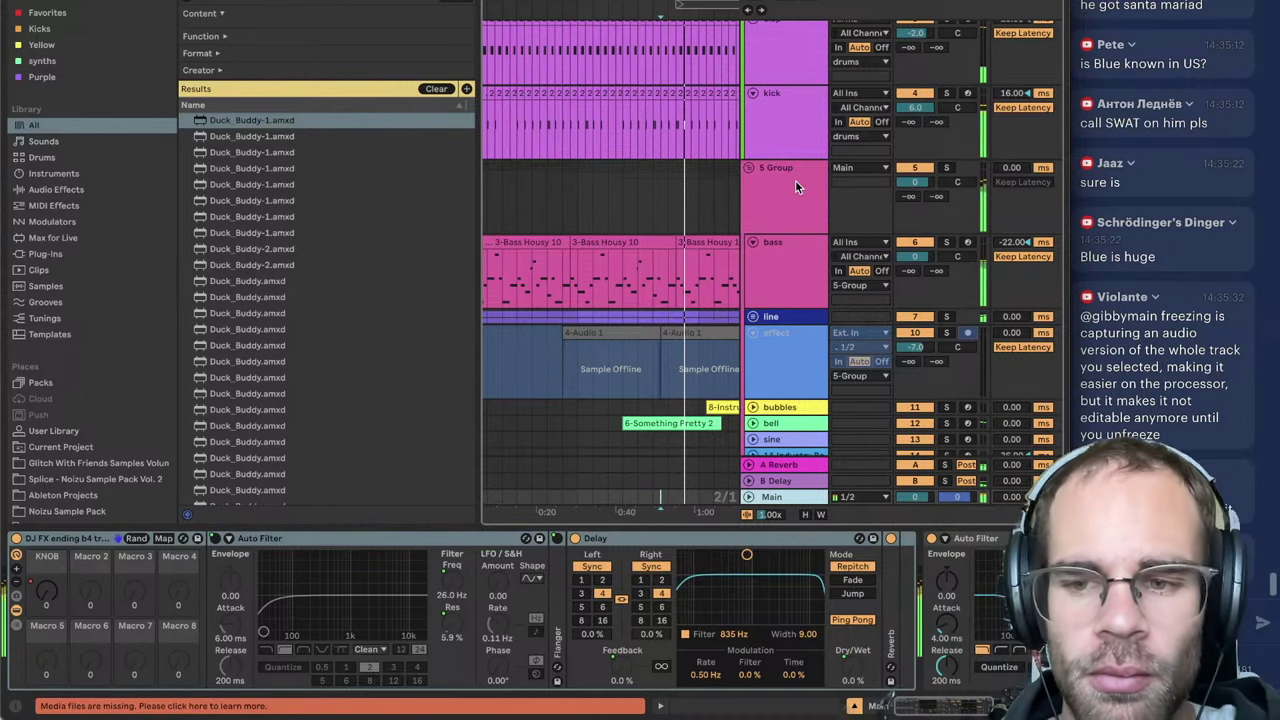
pyautogui.click(1172, 171)
pyautogui.scroll(4, 1184, 176)
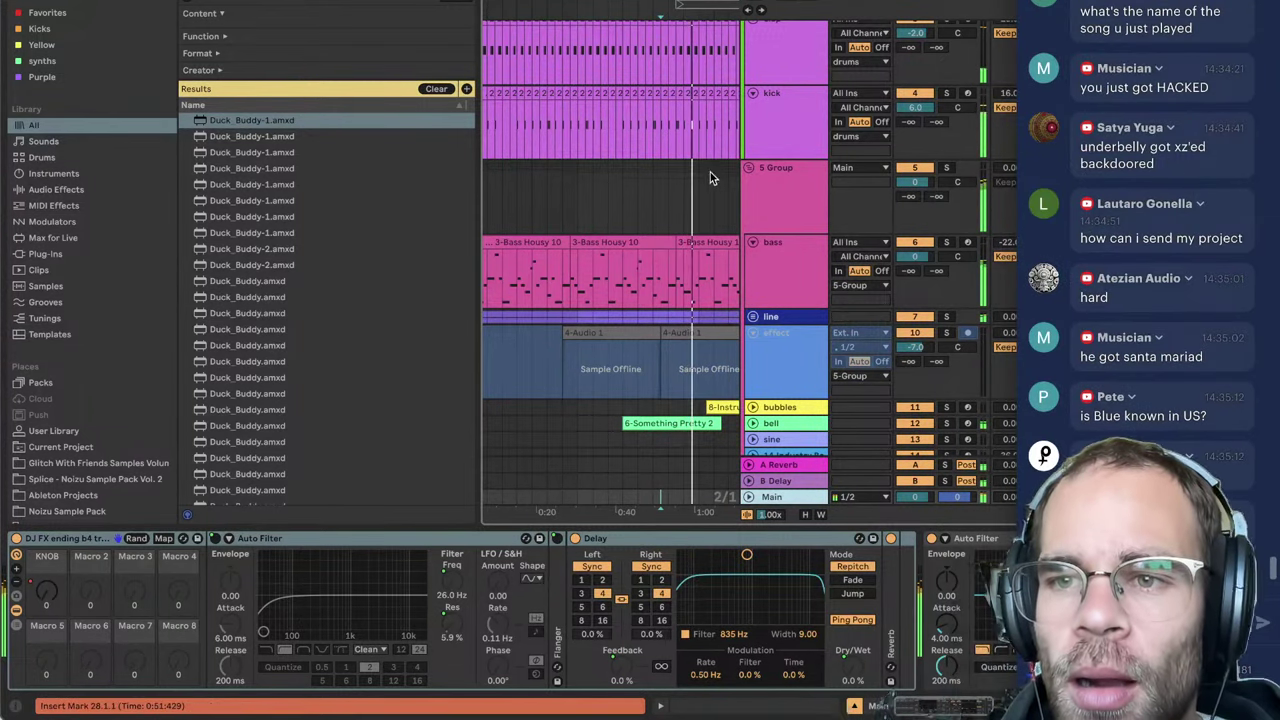
pyautogui.scroll(4, 1200, 182)
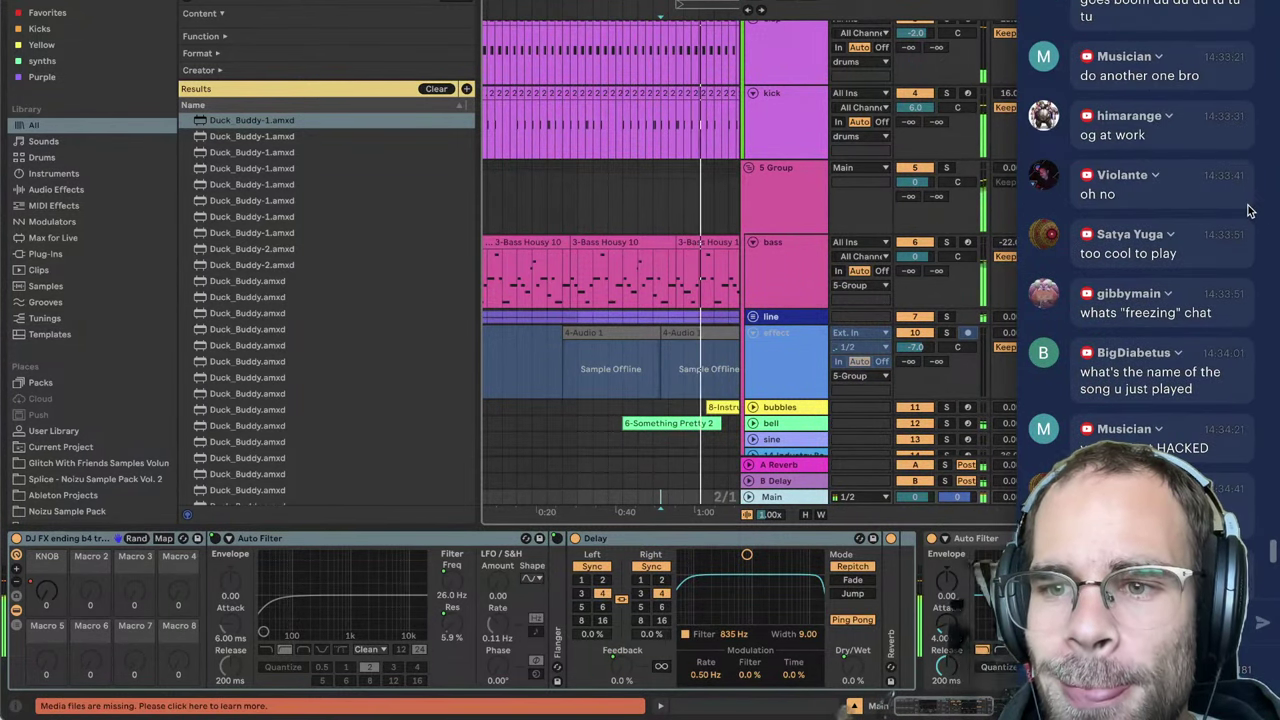
pyautogui.scroll(5, 1250, 210)
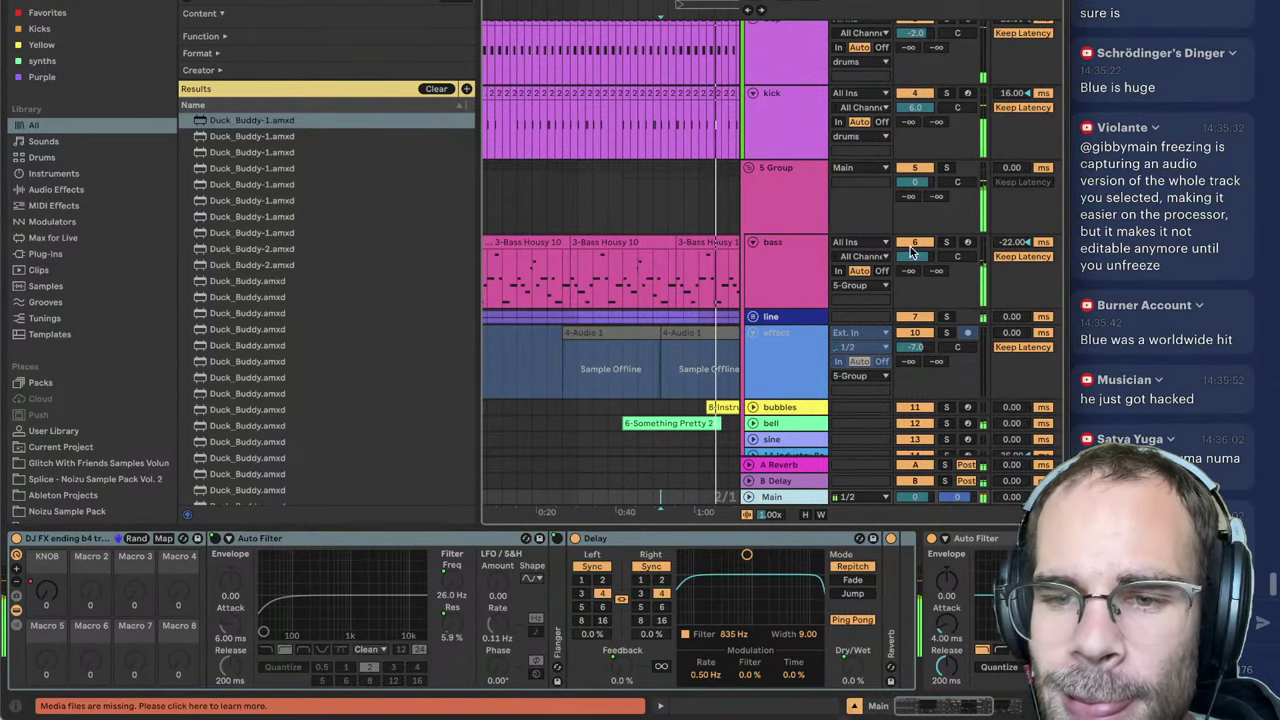
# Step: Delete the device near the end of the kick track's chain and check the end of the clap track's chain
pyautogui.click(784, 203)
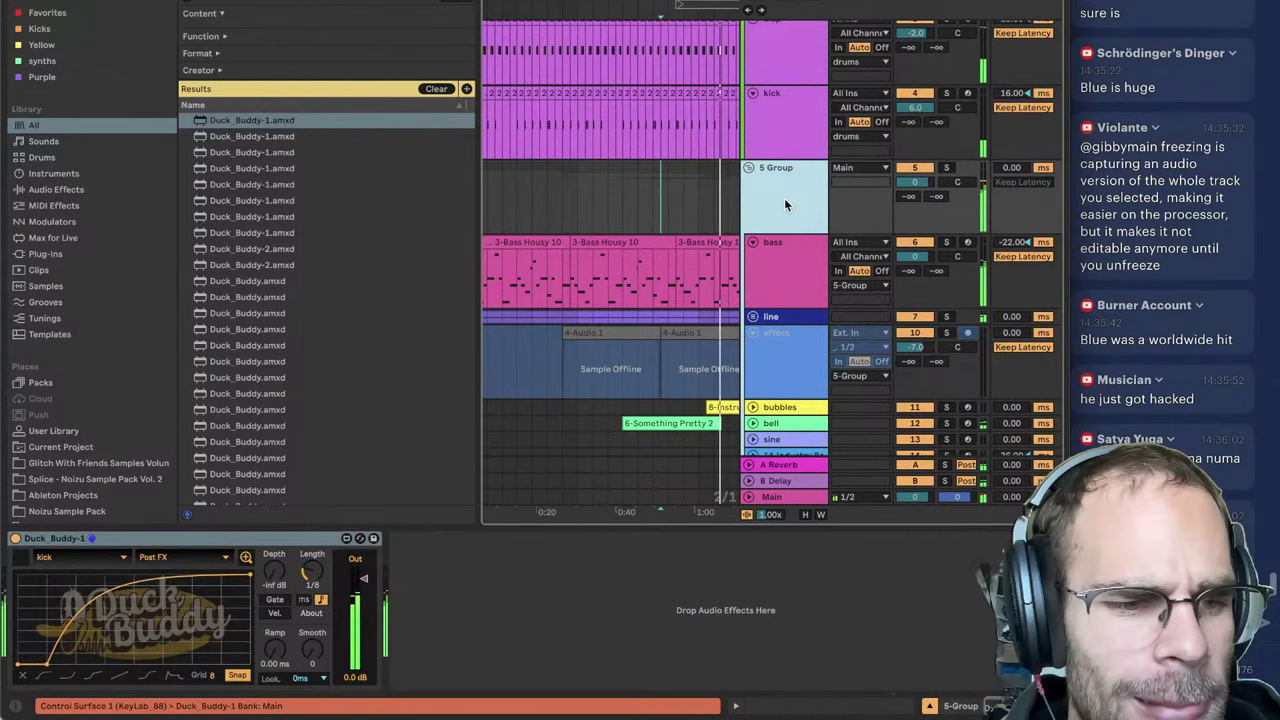
pyautogui.scroll(3, 784, 200)
pyautogui.click(799, 257)
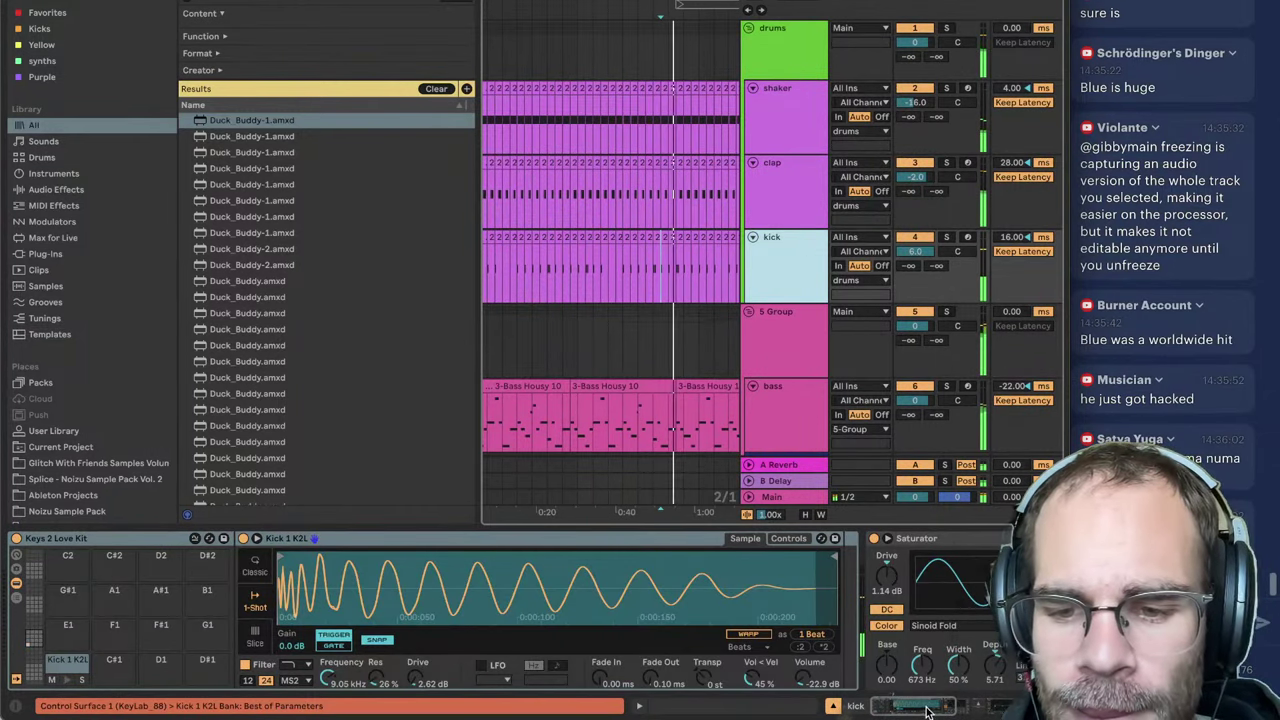
pyautogui.click(985, 710)
pyautogui.click(560, 552)
pyautogui.press('Delete')
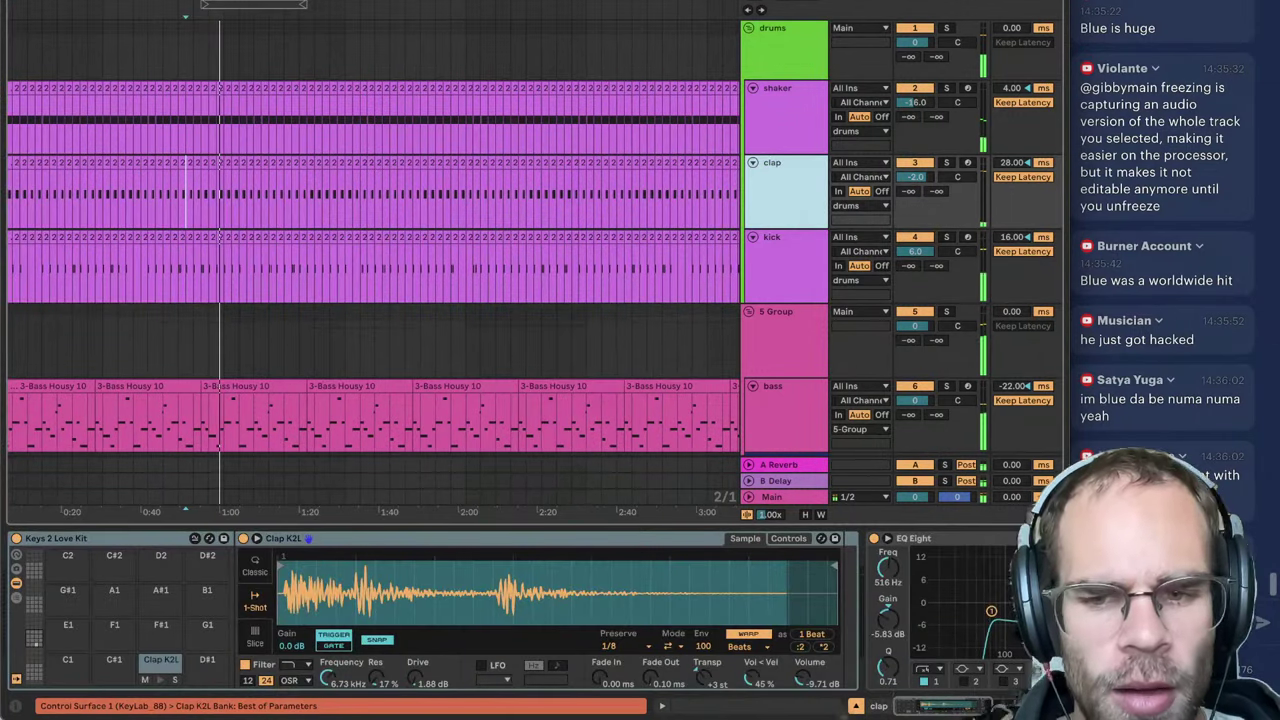
pyautogui.click(978, 706)
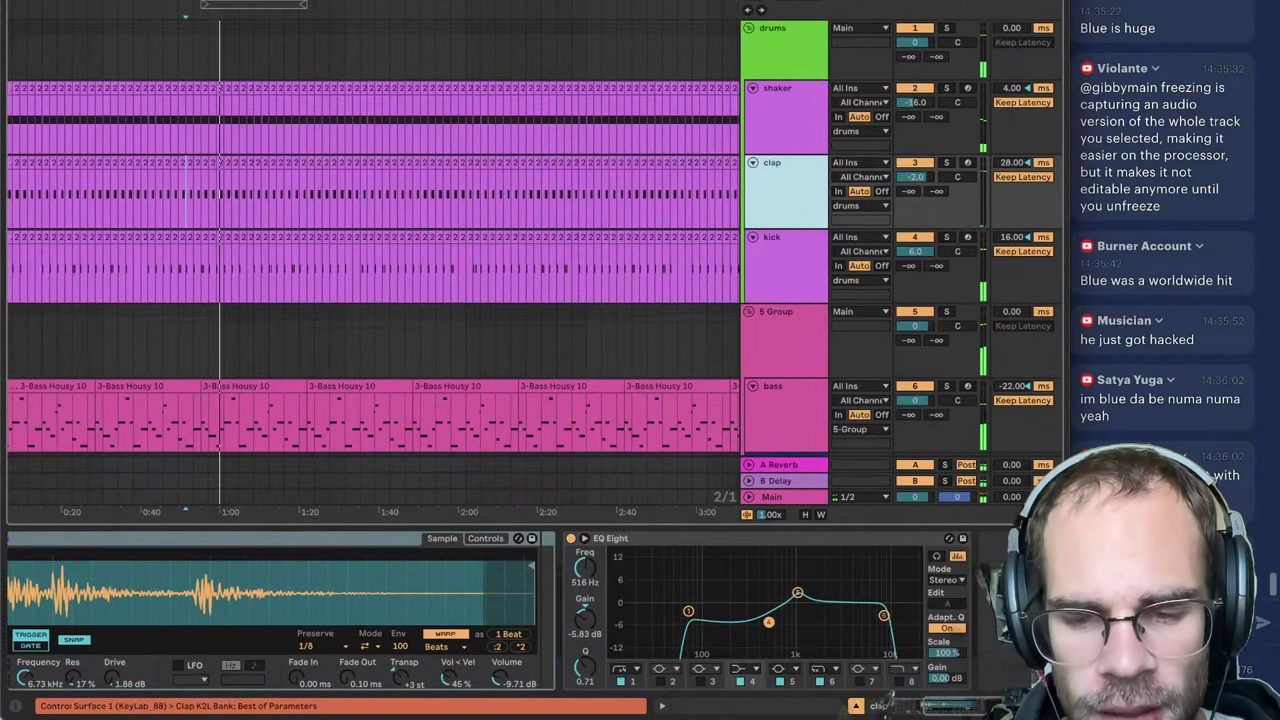
# Step: Remove the missing EffectRack plug-in from the shaker track's device chain
pyautogui.click(795, 138)
pyautogui.click(968, 707)
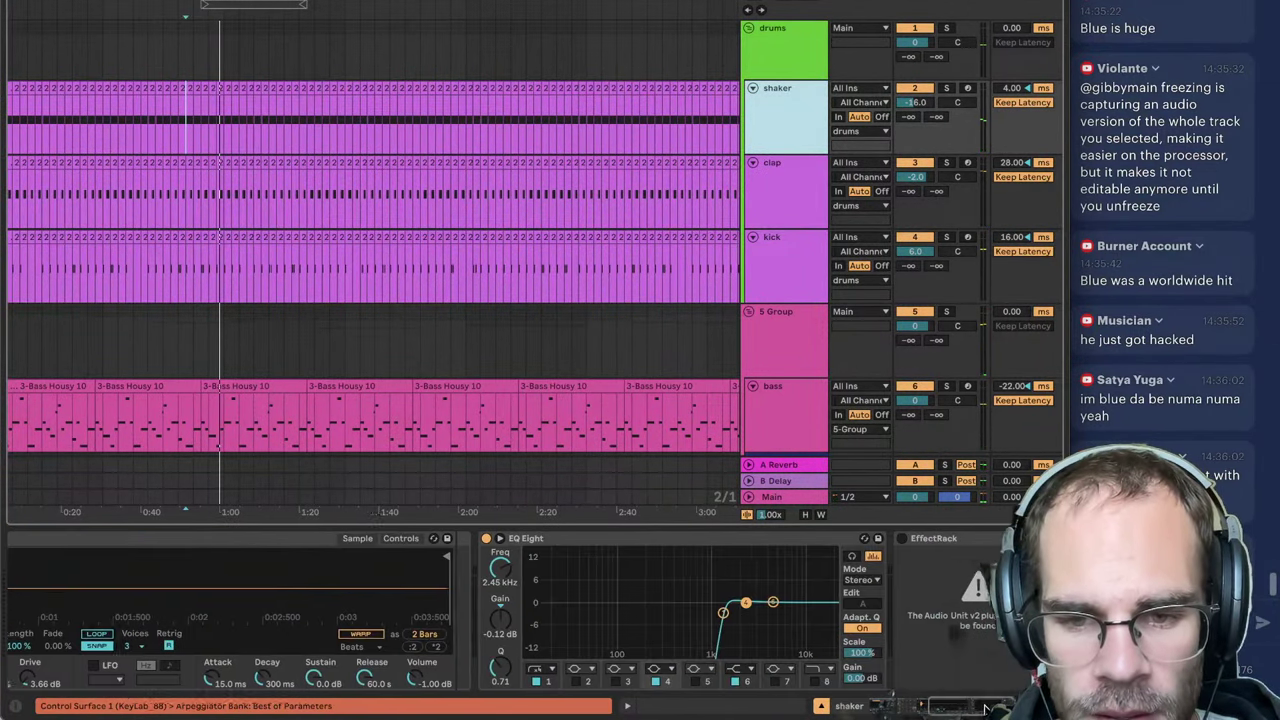
pyautogui.click(862, 540)
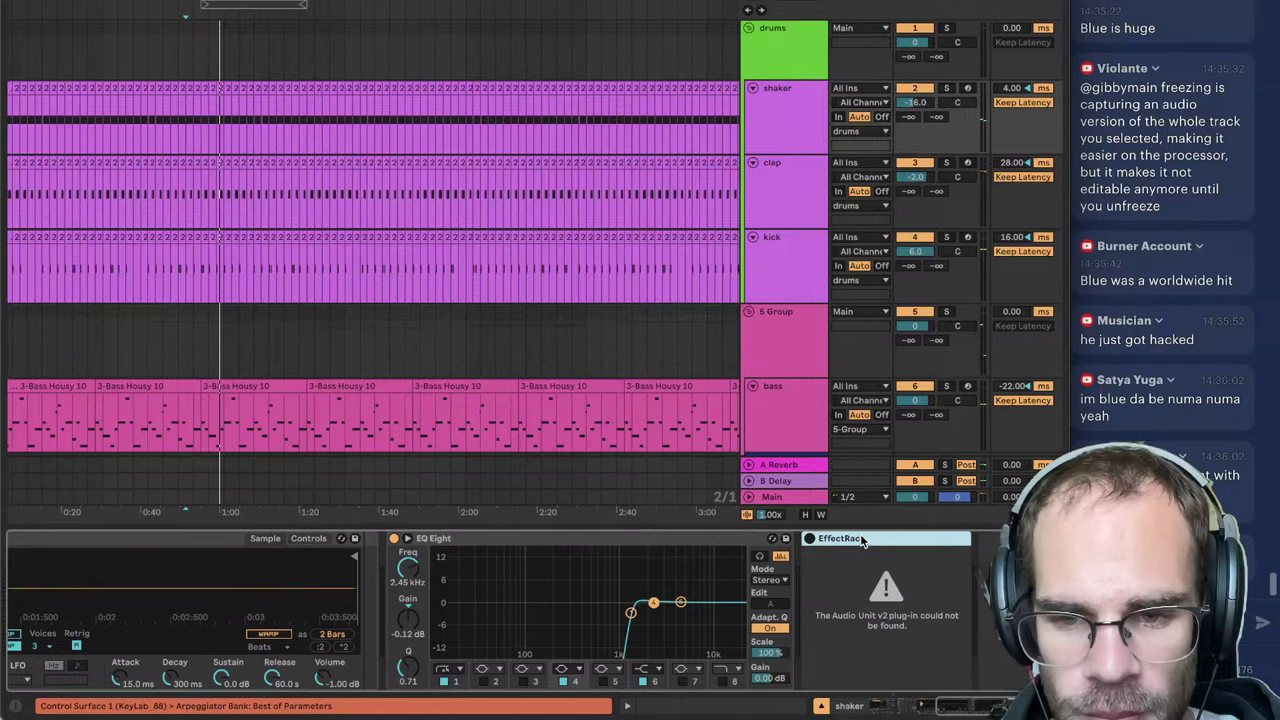
# Step: Delete the last device after Utility in the bass track's chain
pyautogui.scroll(-4, 789, 300)
pyautogui.click(789, 236)
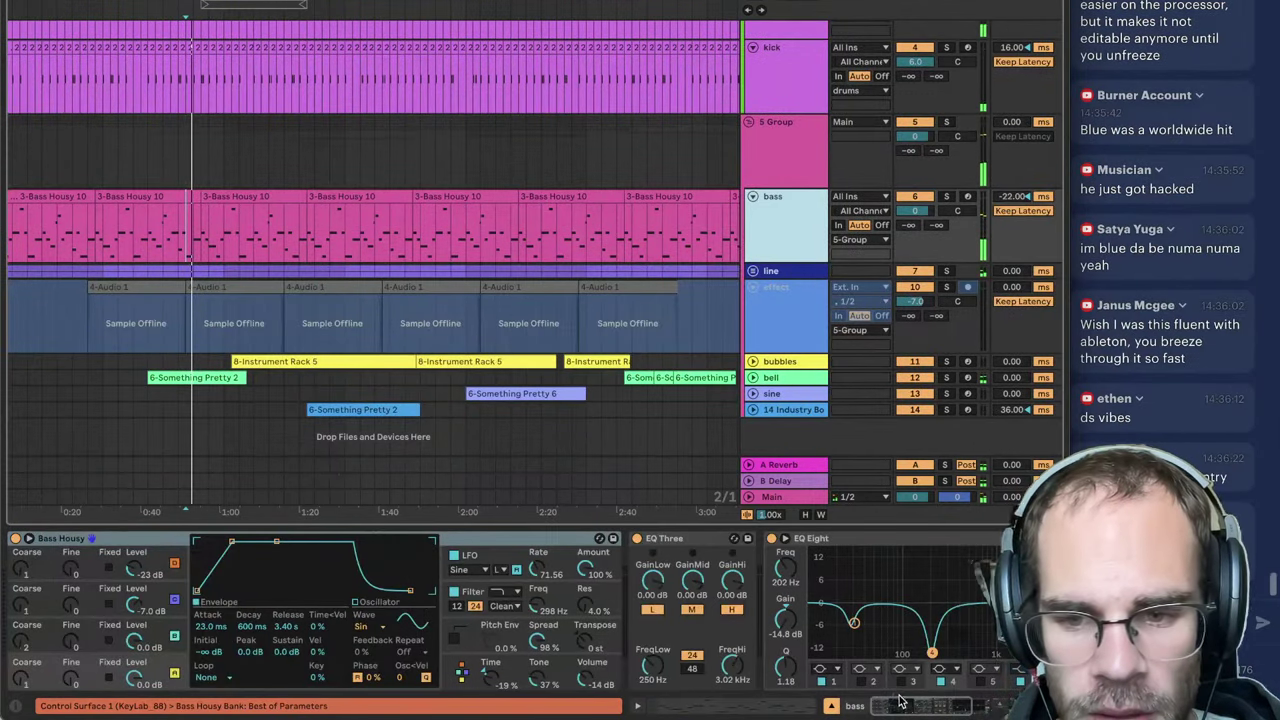
pyautogui.moveTo(900, 703); pyautogui.dragTo(975, 712)
pyautogui.click(724, 532)
pyautogui.press('Delete')
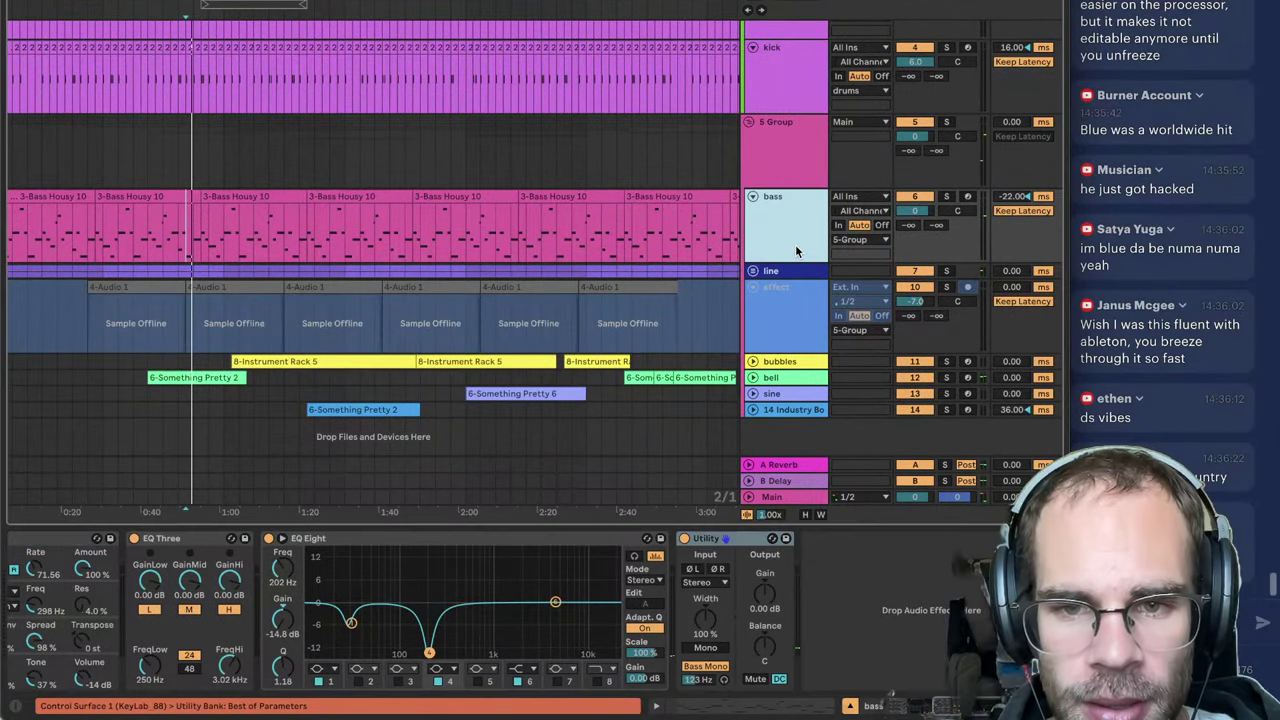
# Step: Unfold the line group and check the devices on the rhodes, subtlesynth and bubbles tracks
pyautogui.click(752, 271)
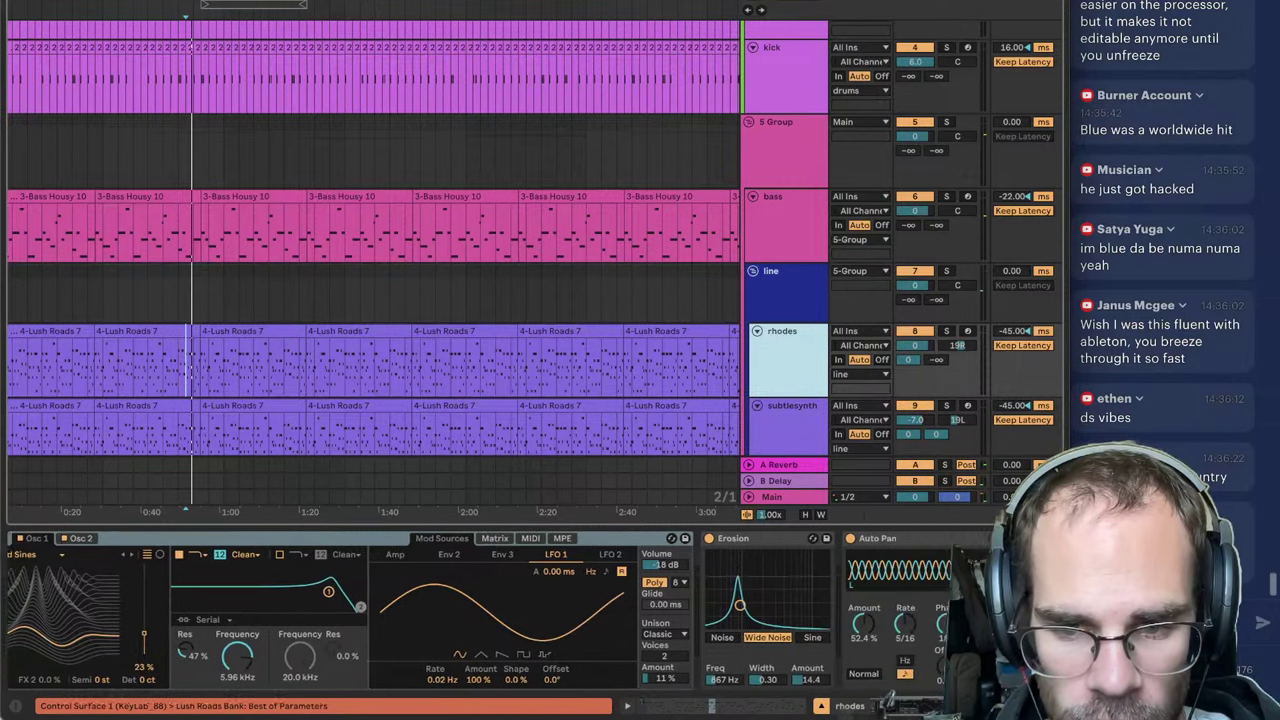
pyautogui.click(780, 433)
pyautogui.scroll(-4, 780, 433)
pyautogui.click(786, 344)
pyautogui.click(784, 362)
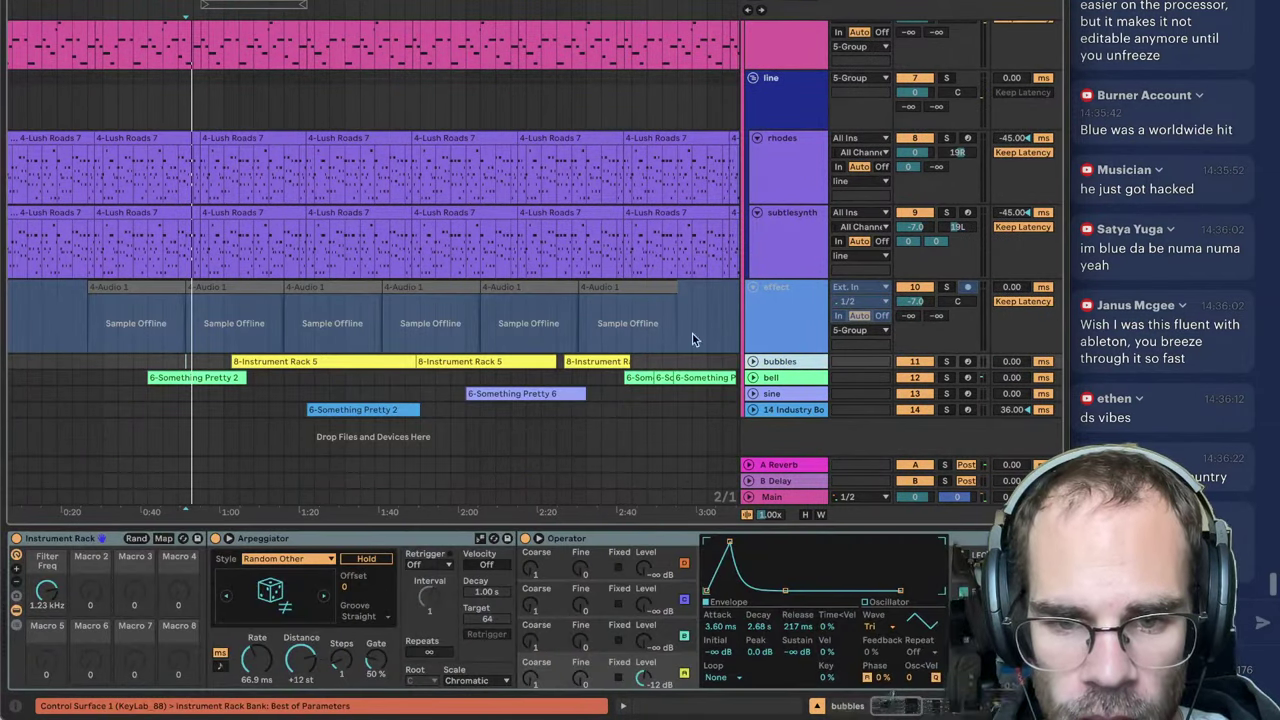
# Step: Play the arrangement and set Smooth to 8 on the non-drum group's Duck Buddy device
pyautogui.press('space')
pyautogui.scroll(6, 413, 208)
pyautogui.click(767, 227)
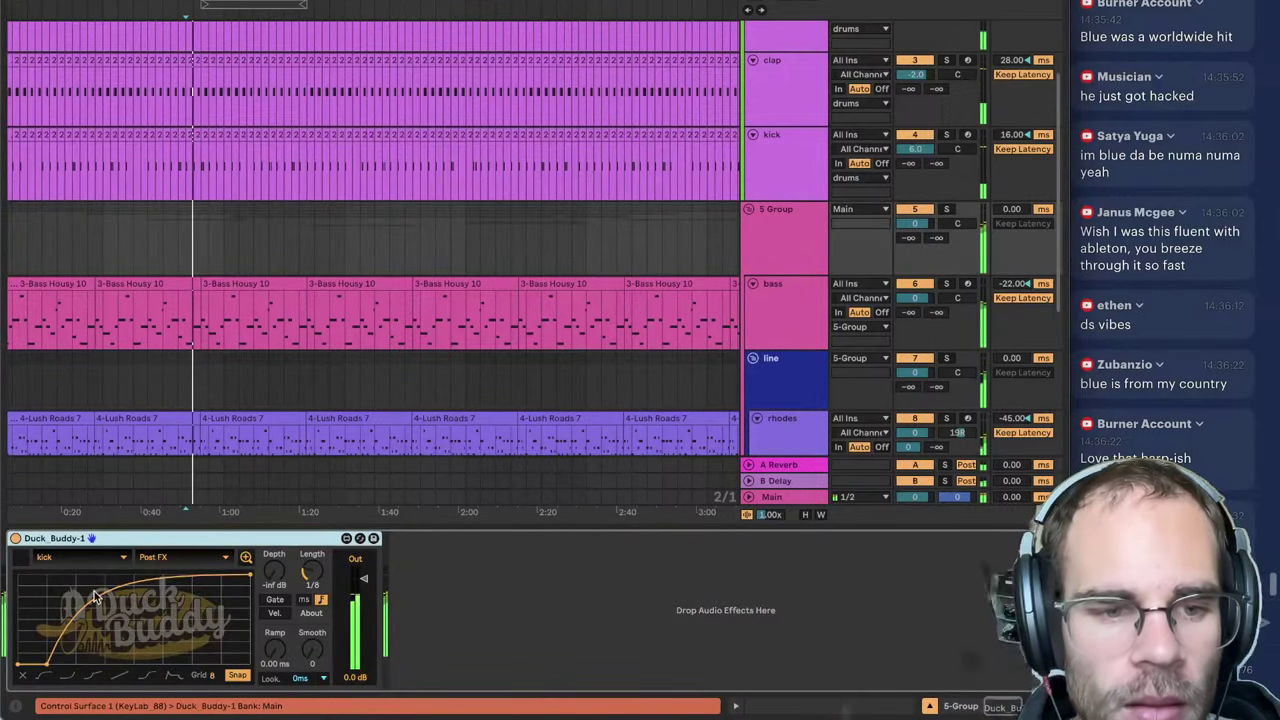
pyautogui.scroll(-5, 320, 251)
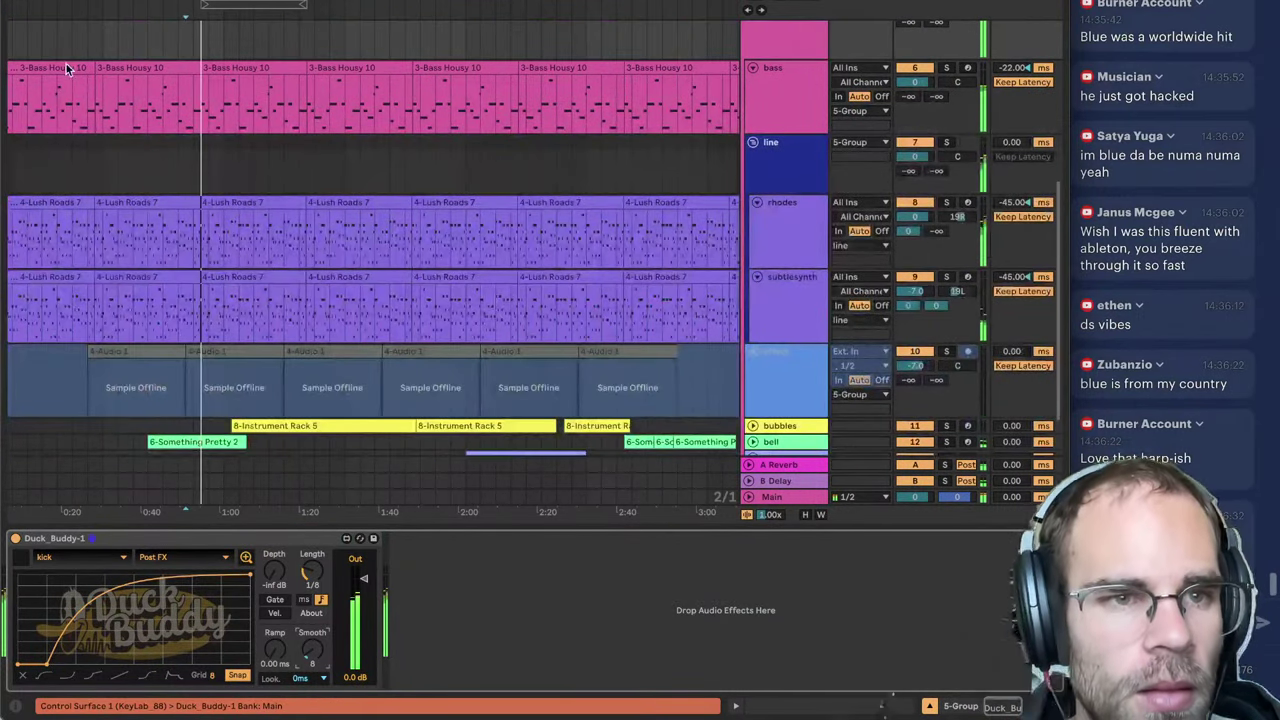
# Step: Add a MIDI track below the muted drums group and load an empty Drum Rack onto it
pyautogui.moveTo(95, 3)
pyautogui.mouseDown()
pyautogui.moveTo(95, 40)
pyautogui.moveTo(201, 52)
pyautogui.mouseUp()
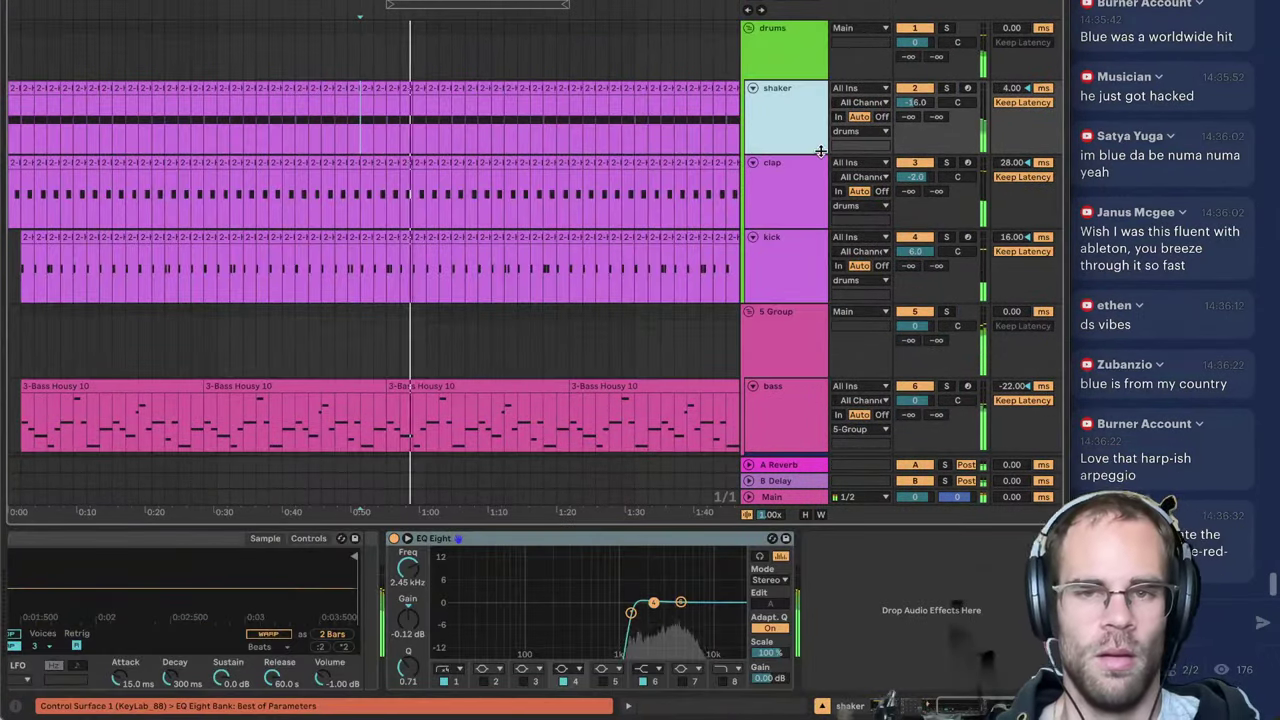
pyautogui.click(791, 29)
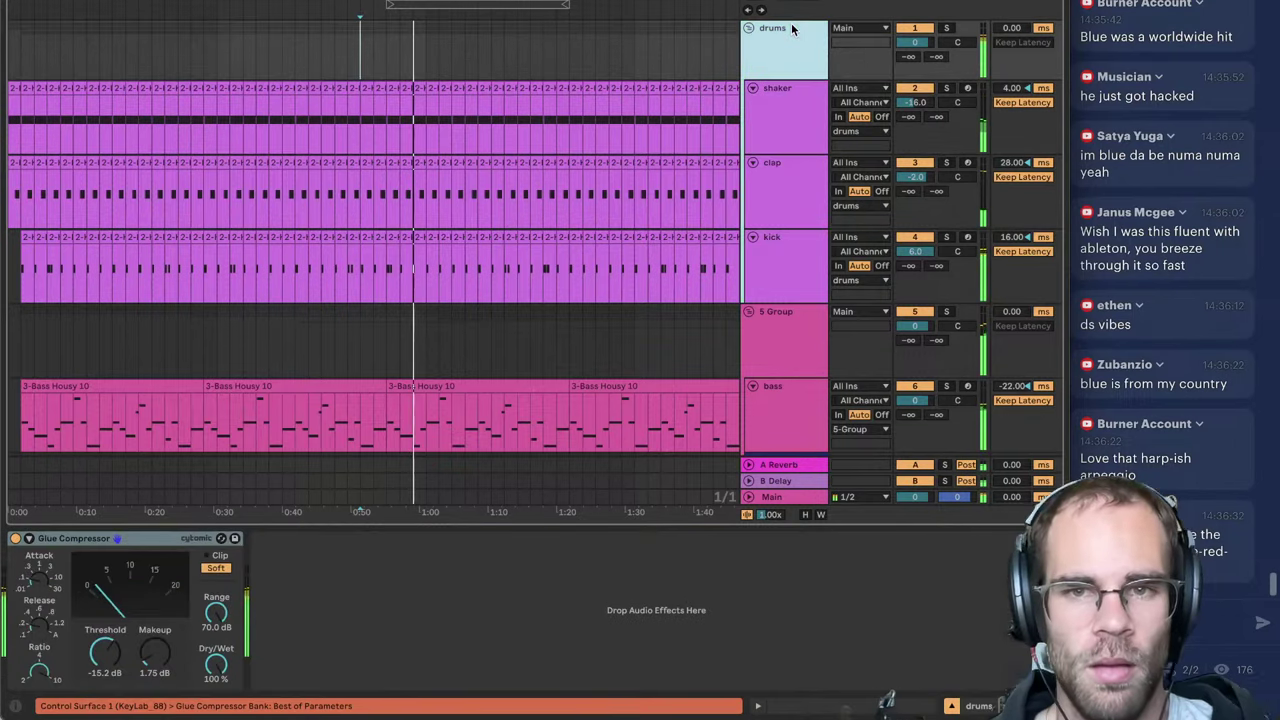
pyautogui.press('super+shift+t')
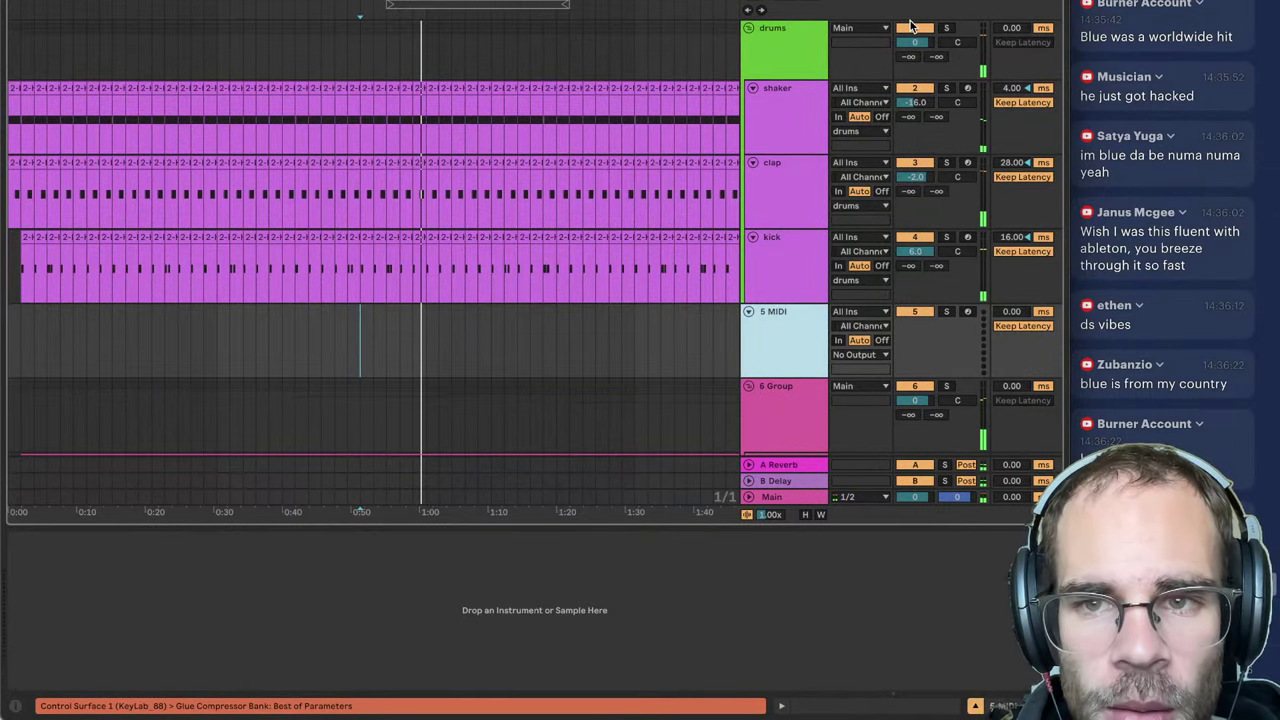
pyautogui.click(912, 27)
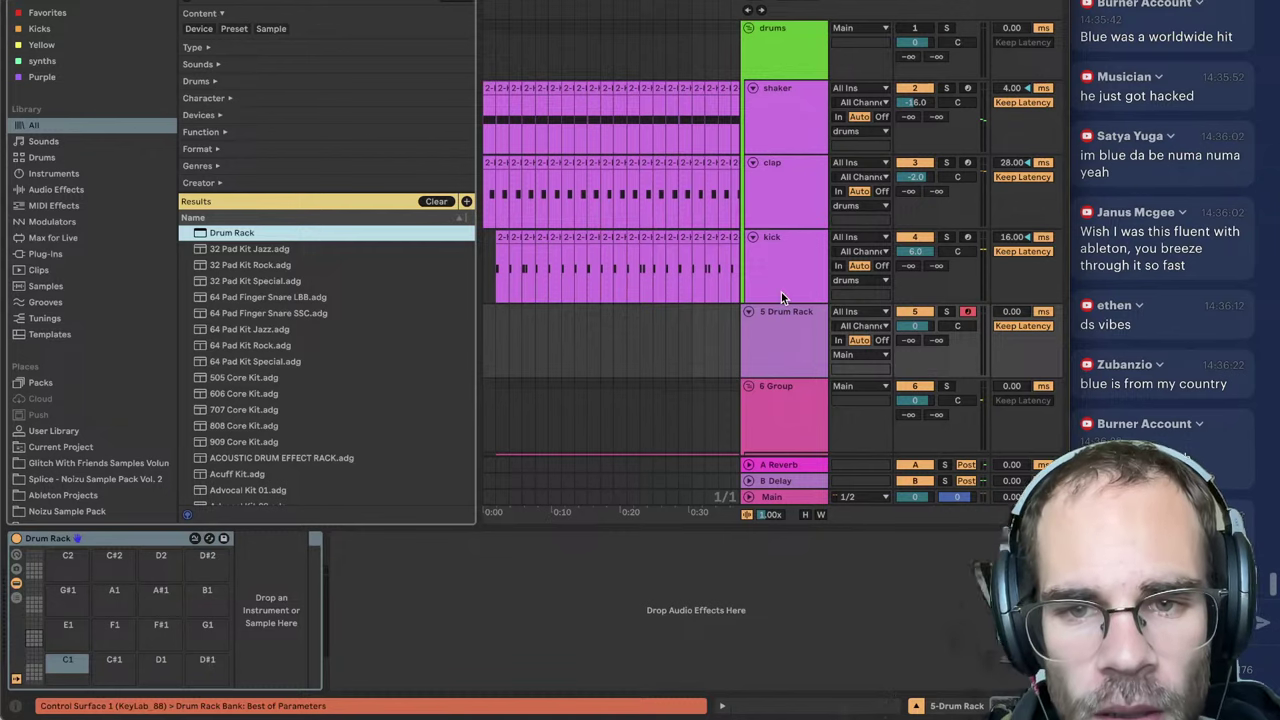
# Step: Unmute the drums group, play from a kick clip near 0:30, and bring up the shaker track's Perc Shaker K2L sampler
pyautogui.click(781, 291)
pyautogui.click(700, 240)
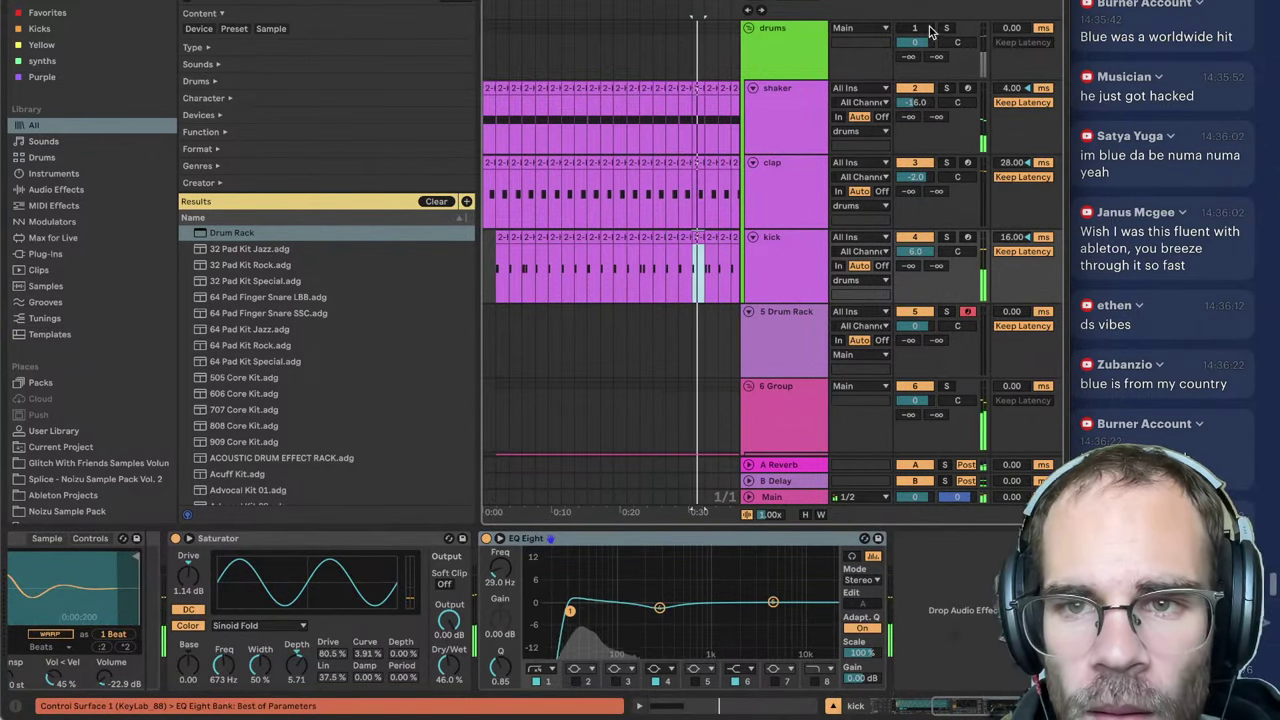
pyautogui.click(700, 120)
pyautogui.hscroll(-10, 795, 691)
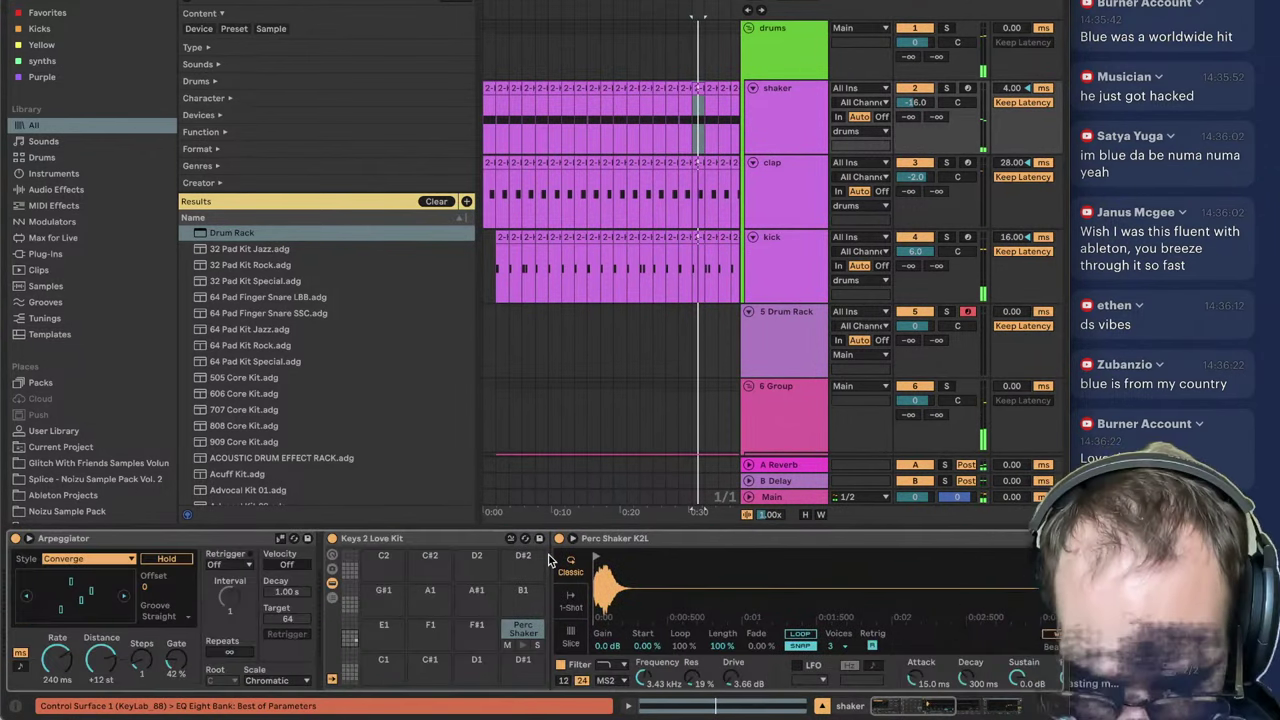
# Step: Load CNTO_hihats-01.wav from the Canoto - LOST FILES pack's hihats folder into the shaker track's Perc Shaker sampler
pyautogui.click(522, 636)
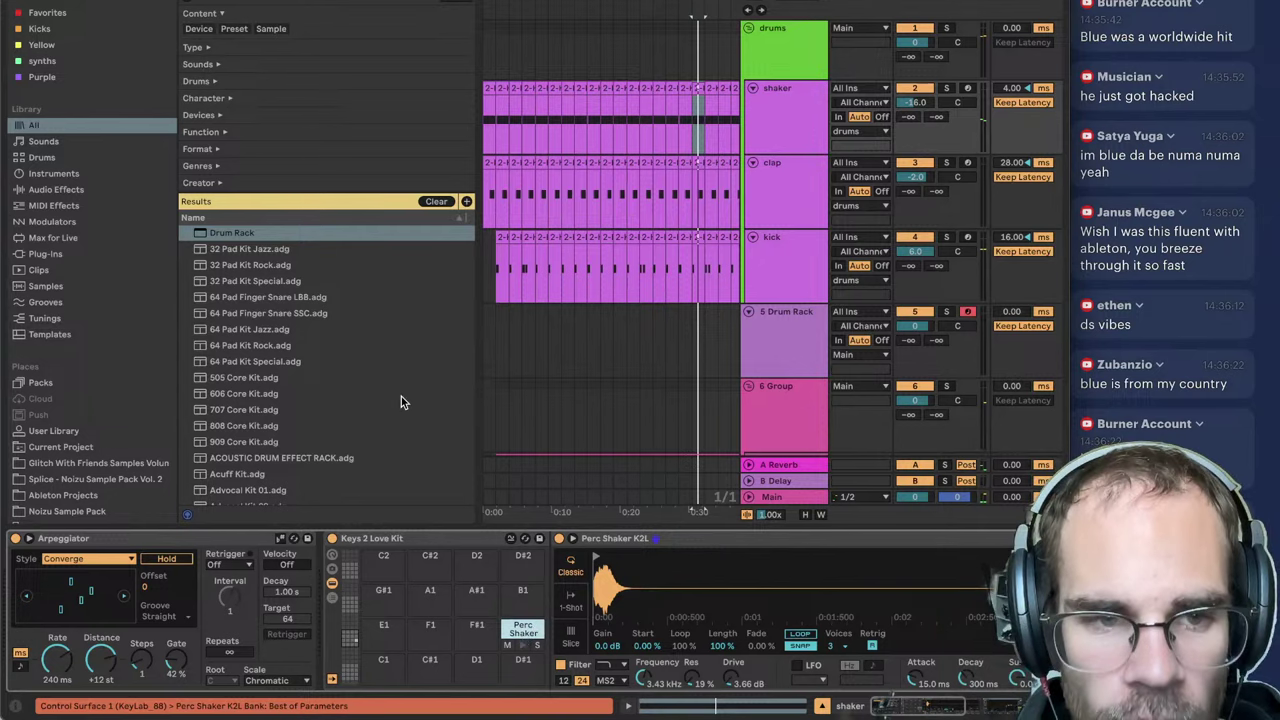
pyautogui.scroll(-6, 90, 300)
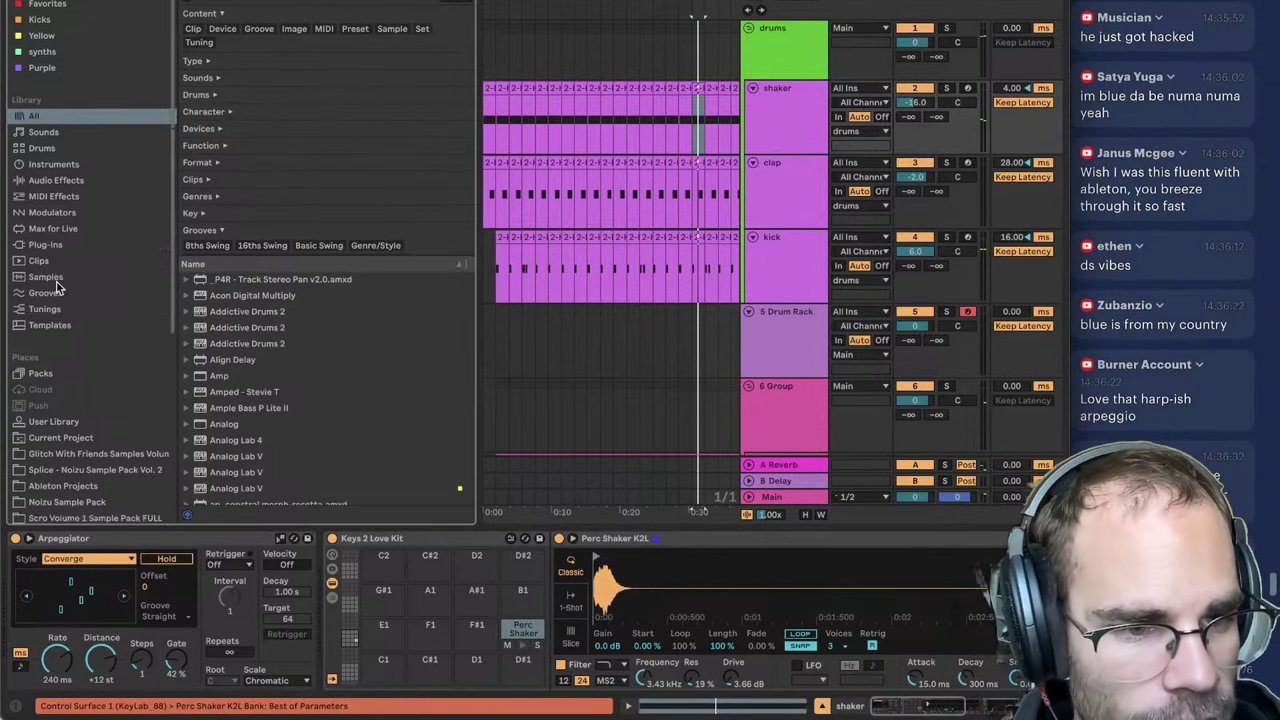
pyautogui.click(58, 420)
pyautogui.click(65, 402)
pyautogui.click(67, 388)
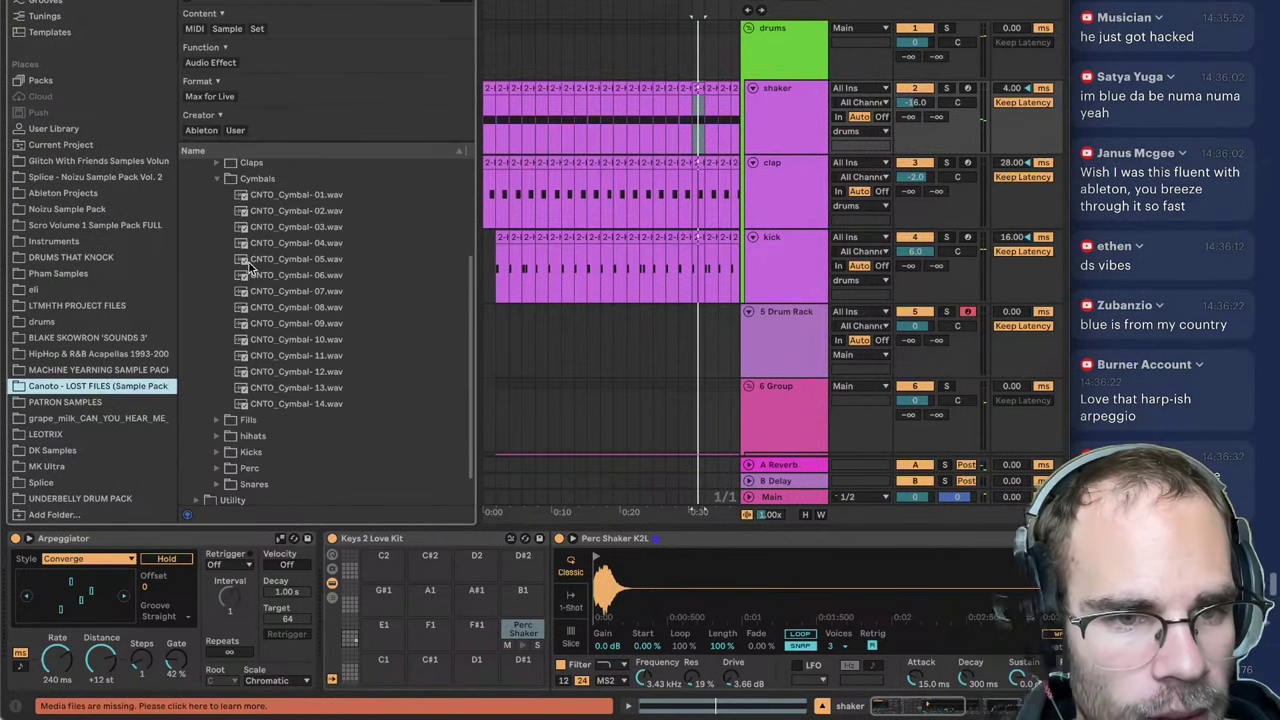
pyautogui.scroll(2, 240, 232)
pyautogui.click(216, 222)
pyautogui.click(216, 358)
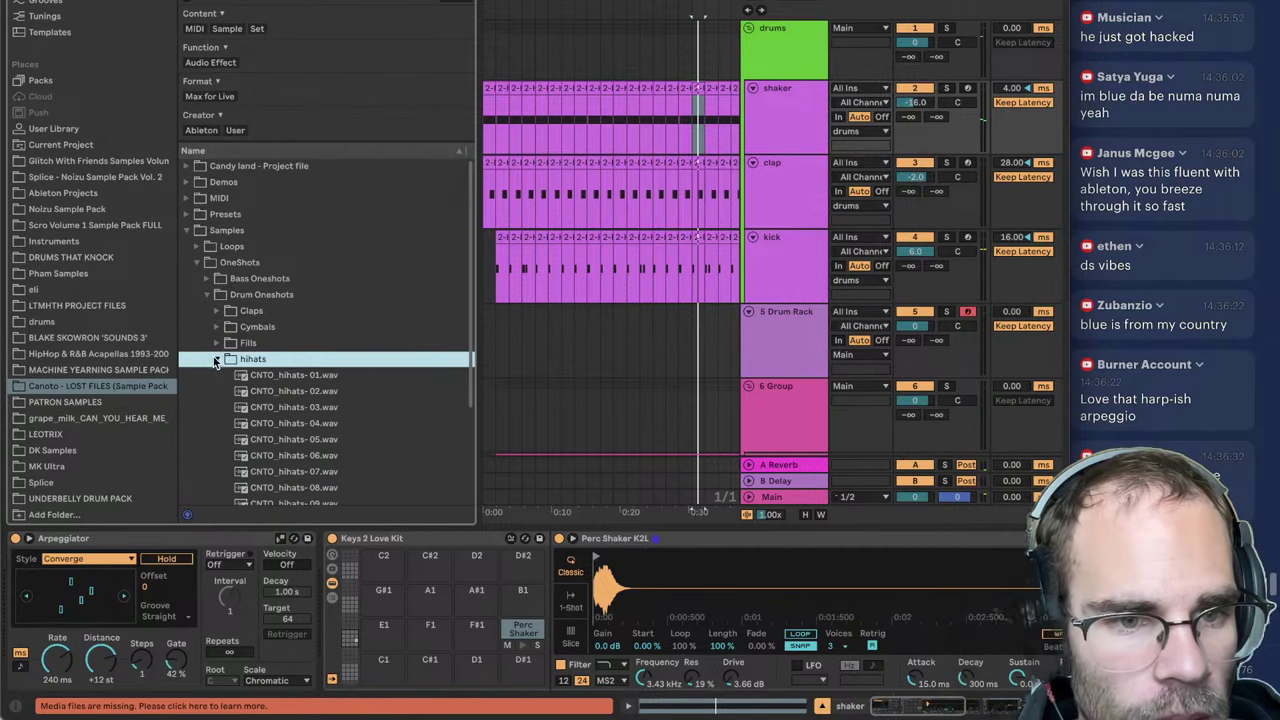
pyautogui.click(243, 375)
pyautogui.moveTo(688, 563); pyautogui.dragTo(692, 570)
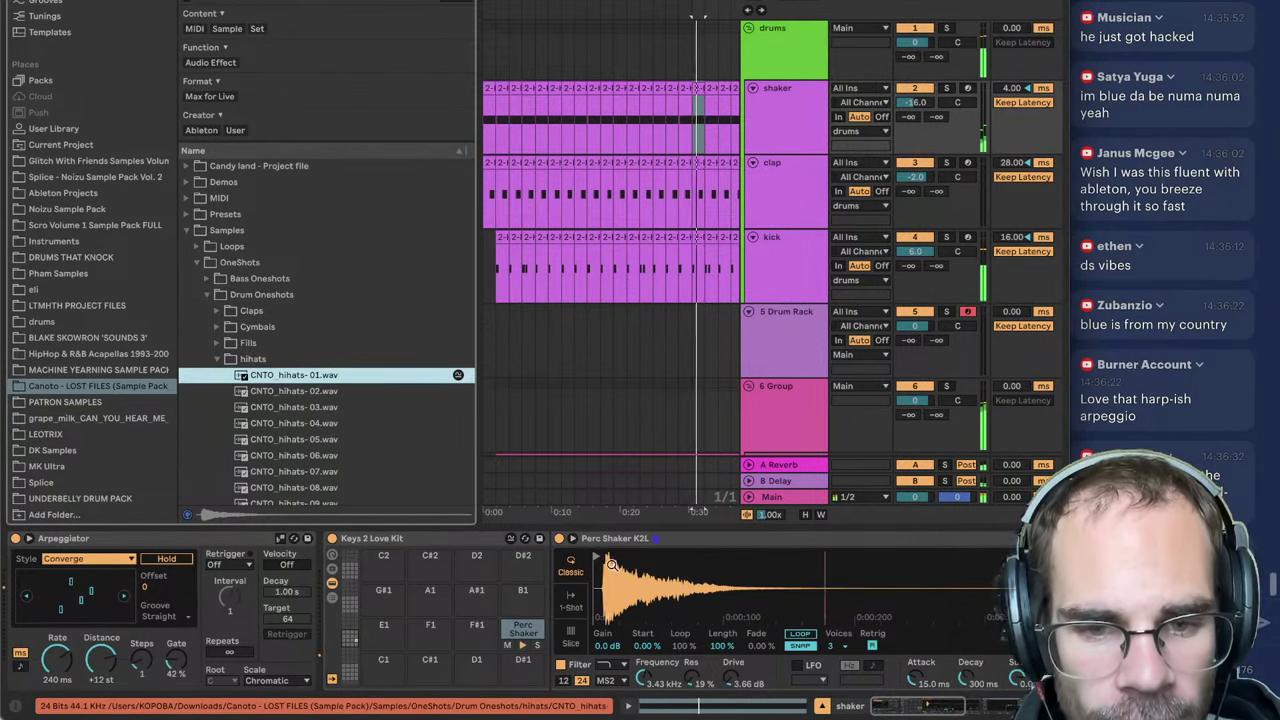
# Step: Open the Perc Shaker sampler's filter to 22.0 kHz and bypass the shaker track's EQ Eight during playback
pyautogui.click(929, 708)
pyautogui.moveTo(930, 712); pyautogui.dragTo(988, 712)
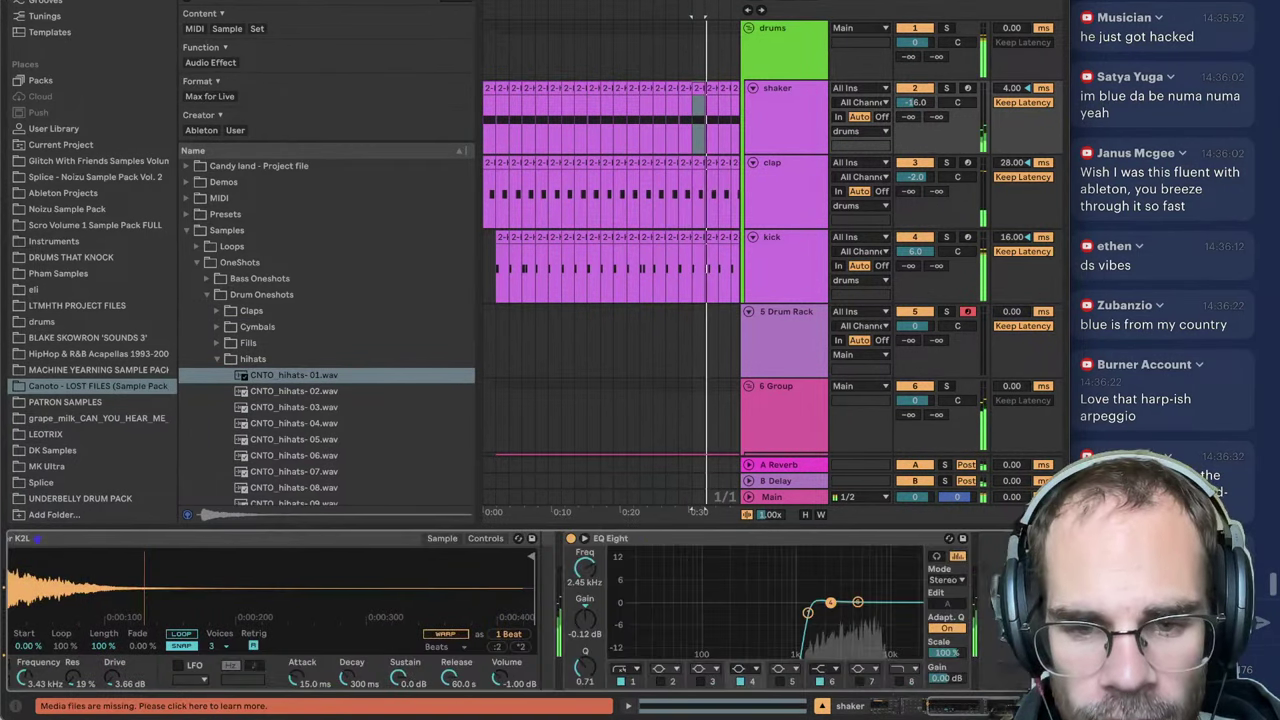
pyautogui.hscroll(-6, 640, 693)
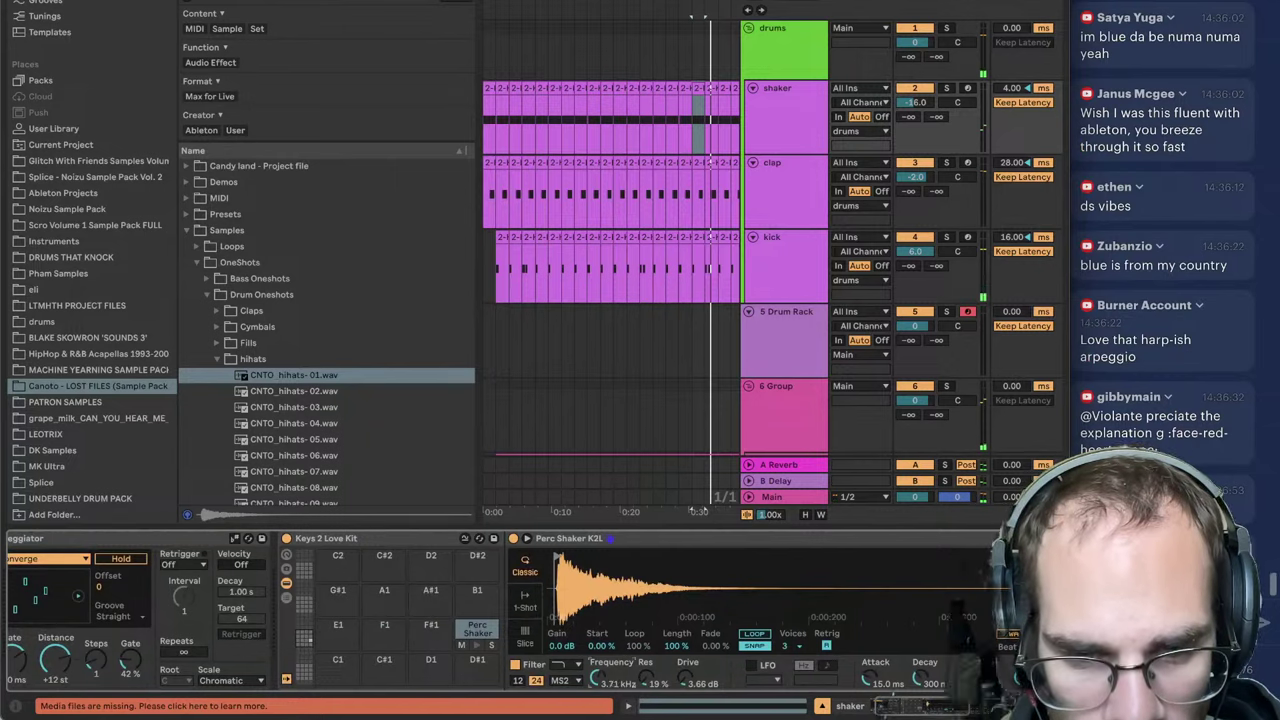
pyautogui.press('space')
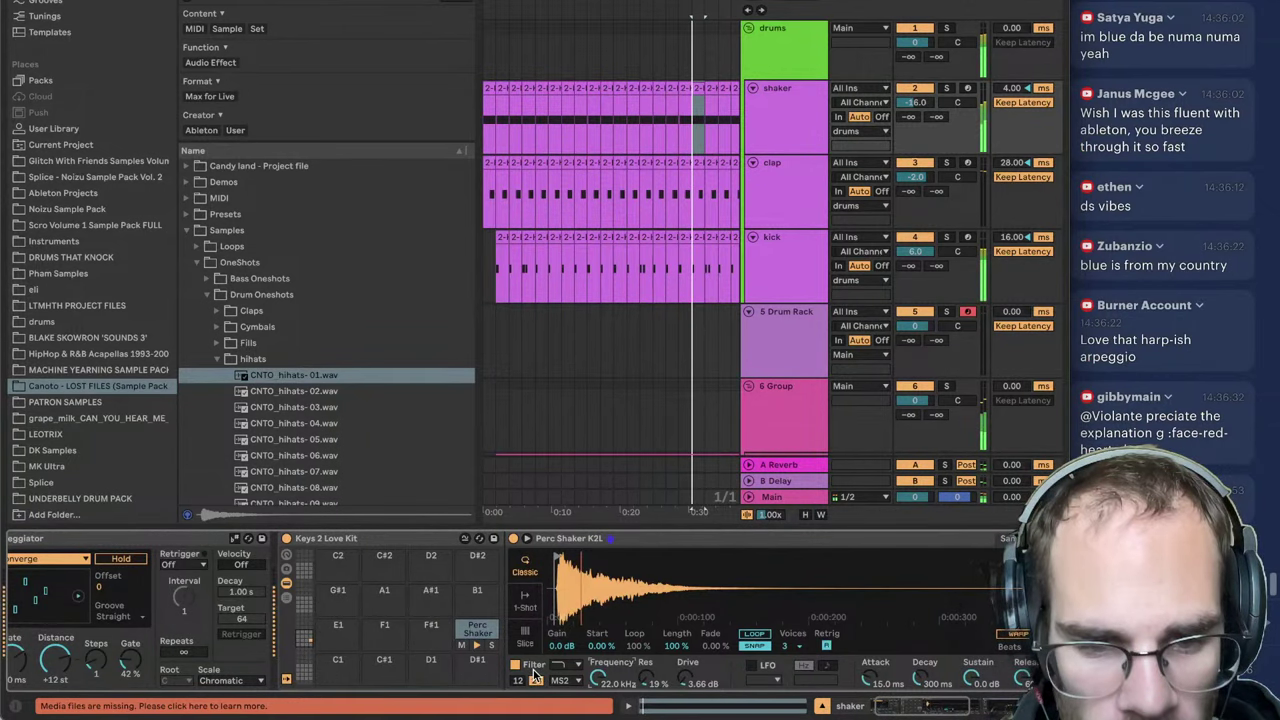
pyautogui.hscroll(5, 533, 674)
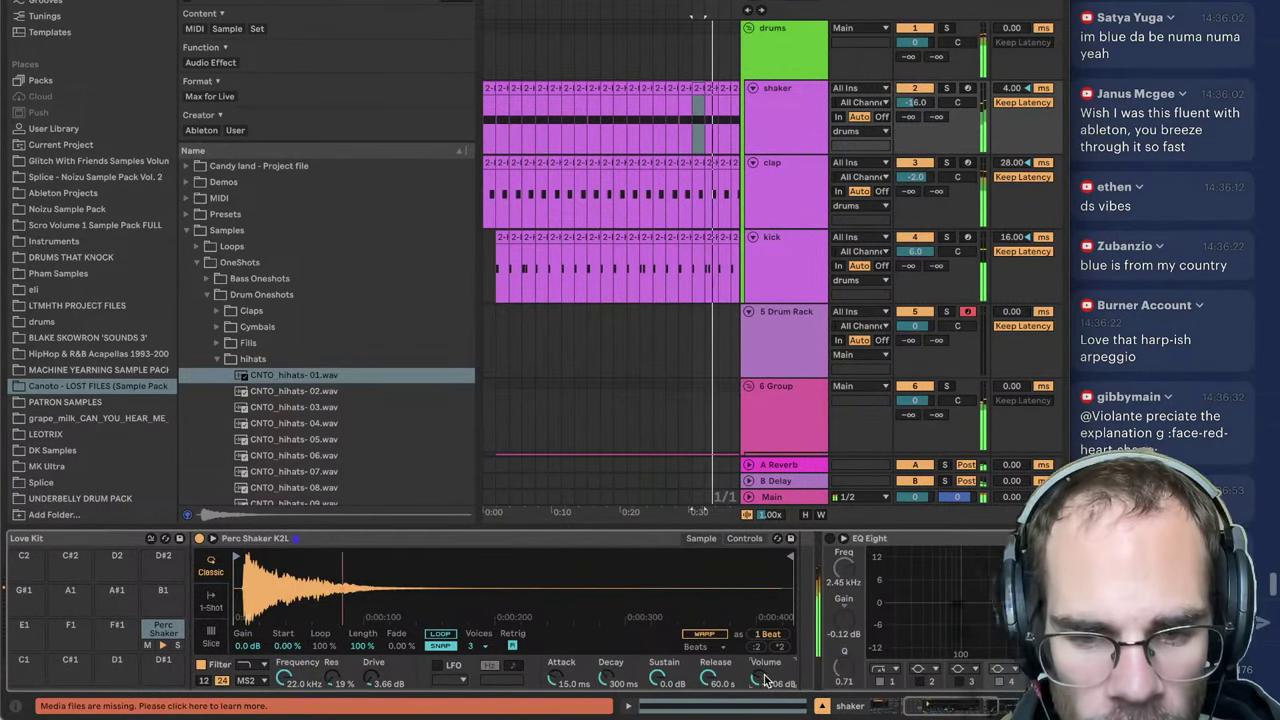
# Step: Bypass the clap track's EQ Eight and the Clap K2L sampler's filter, with its frequency set to 22.0 kHz
pyautogui.click(793, 194)
pyautogui.click(646, 539)
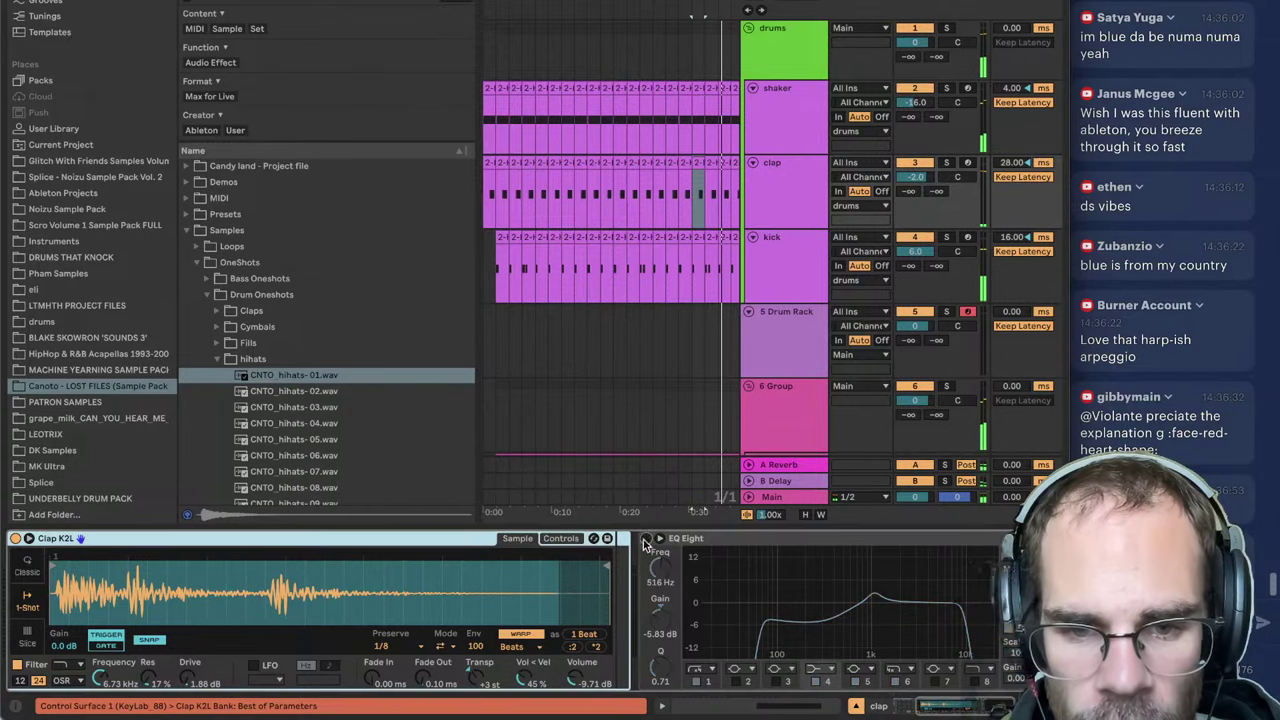
pyautogui.hscroll(-4, 420, 694)
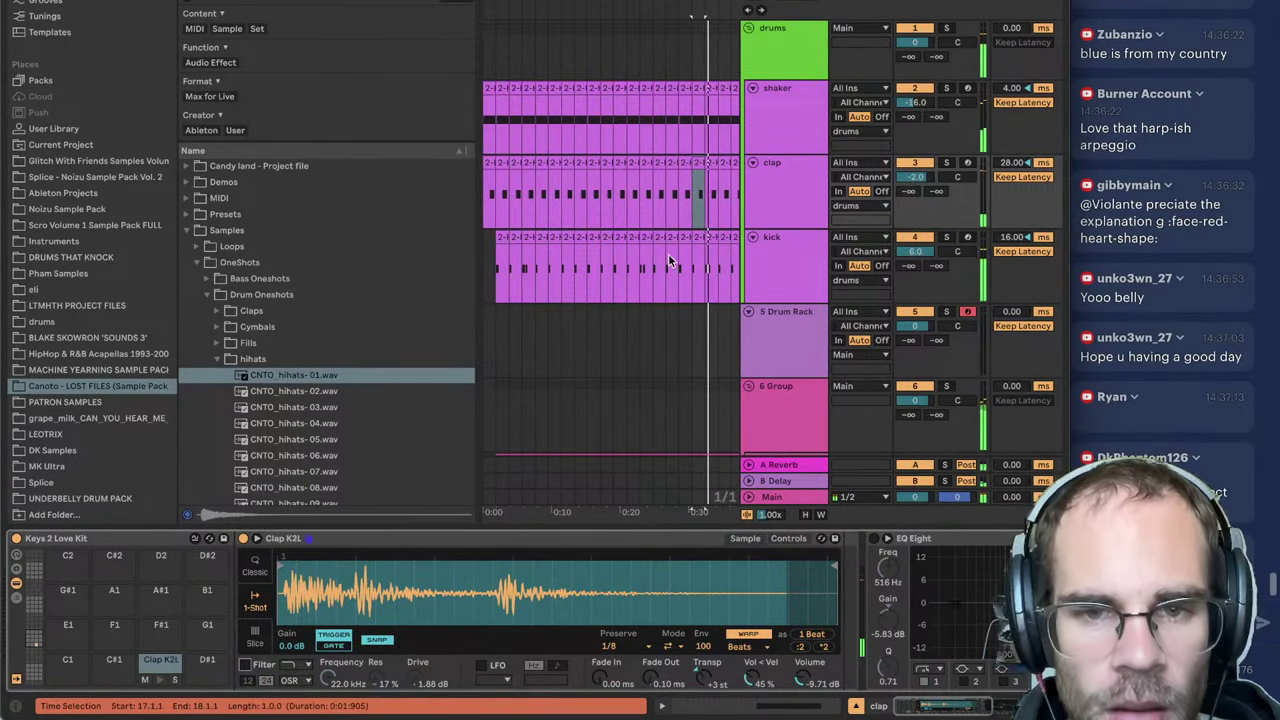
# Step: Replace the Perc Shaker sample with CNTO_hihats-02.wav and set the sampler's volume to -10.3 dB
pyautogui.click(700, 115)
pyautogui.moveTo(303, 390); pyautogui.dragTo(280, 566)
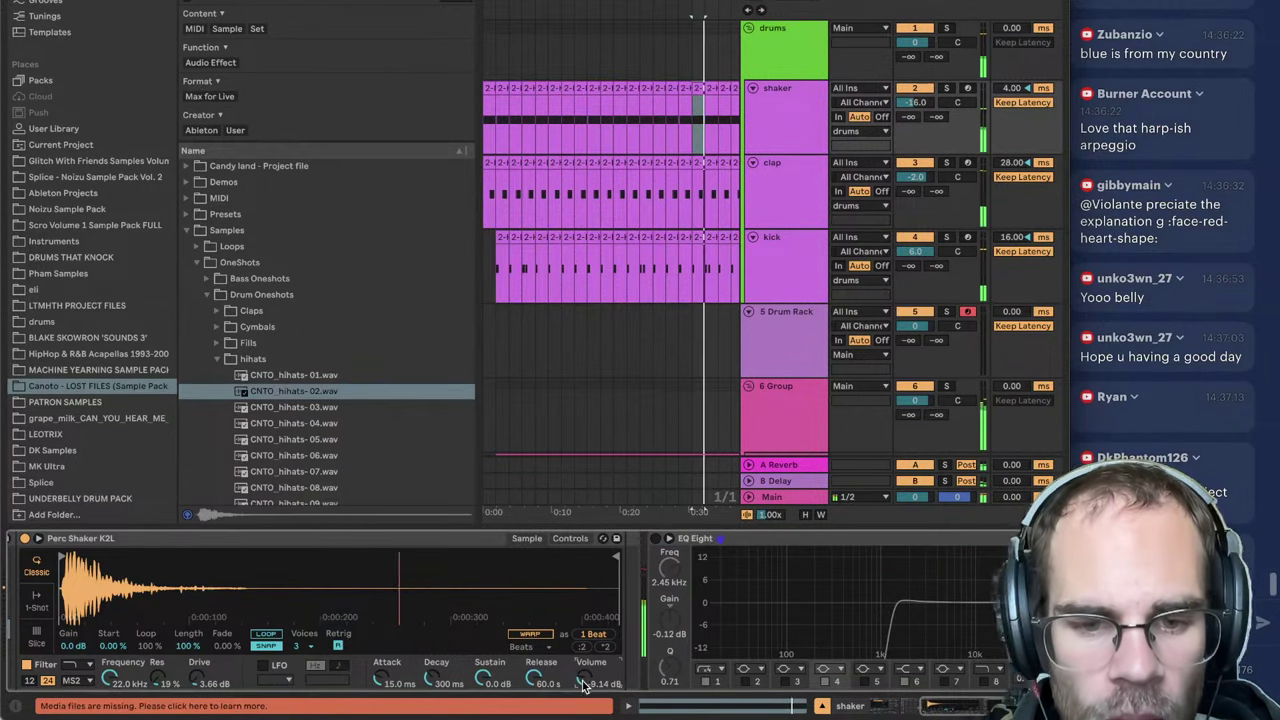
# Step: Audition the pack's claps, load CNTO_Clap-03.wav into the Clap K2L sampler and set its volume to -11.4 dB
pyautogui.click(777, 266)
pyautogui.click(805, 190)
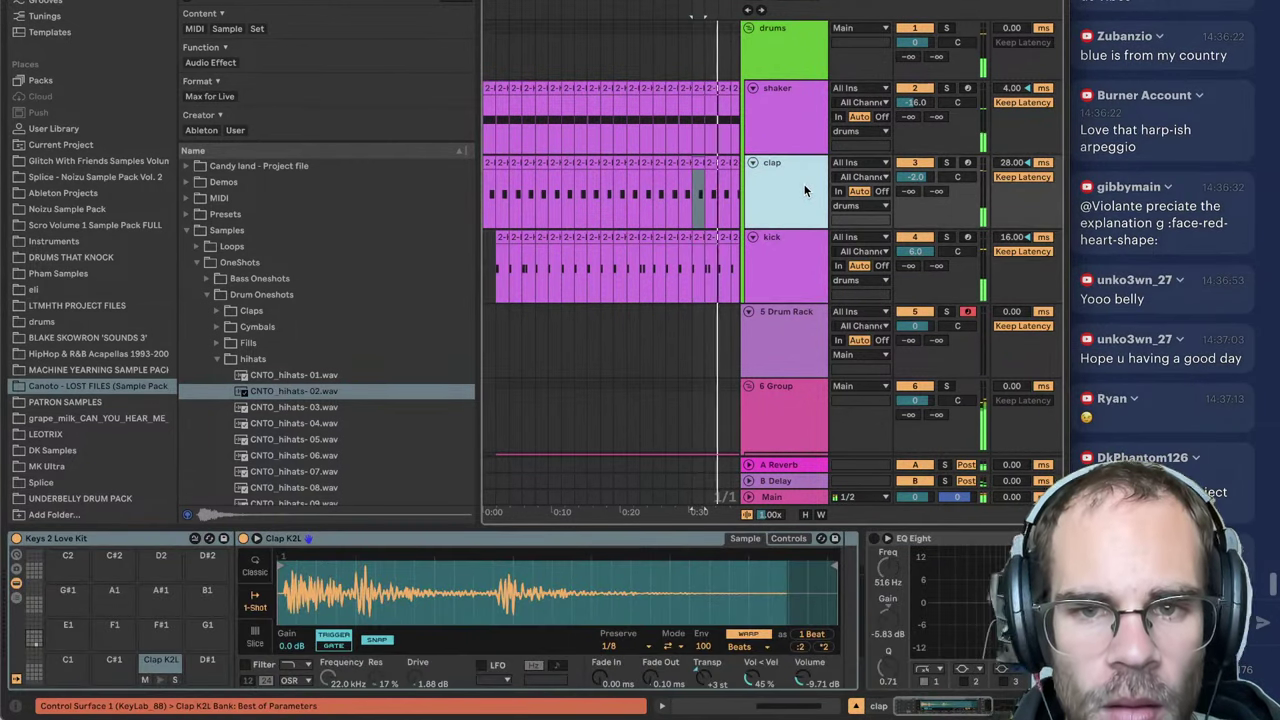
pyautogui.click(802, 279)
pyautogui.click(794, 192)
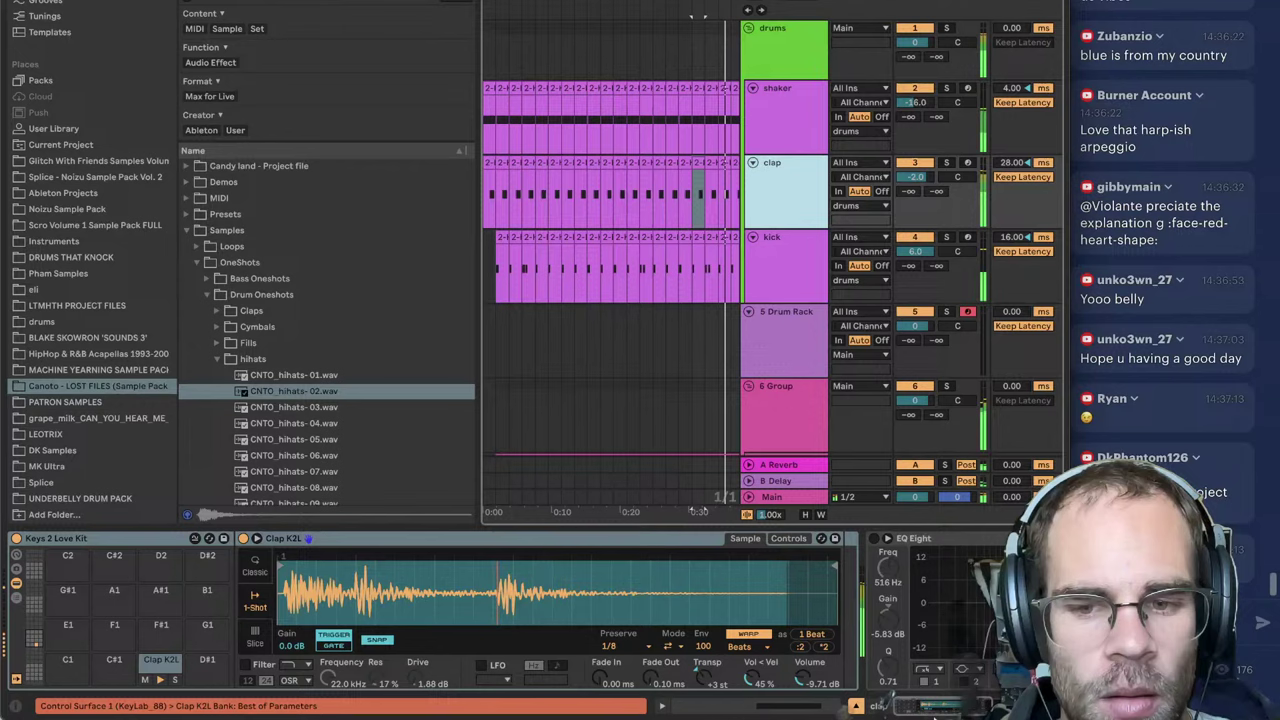
pyautogui.click(283, 359)
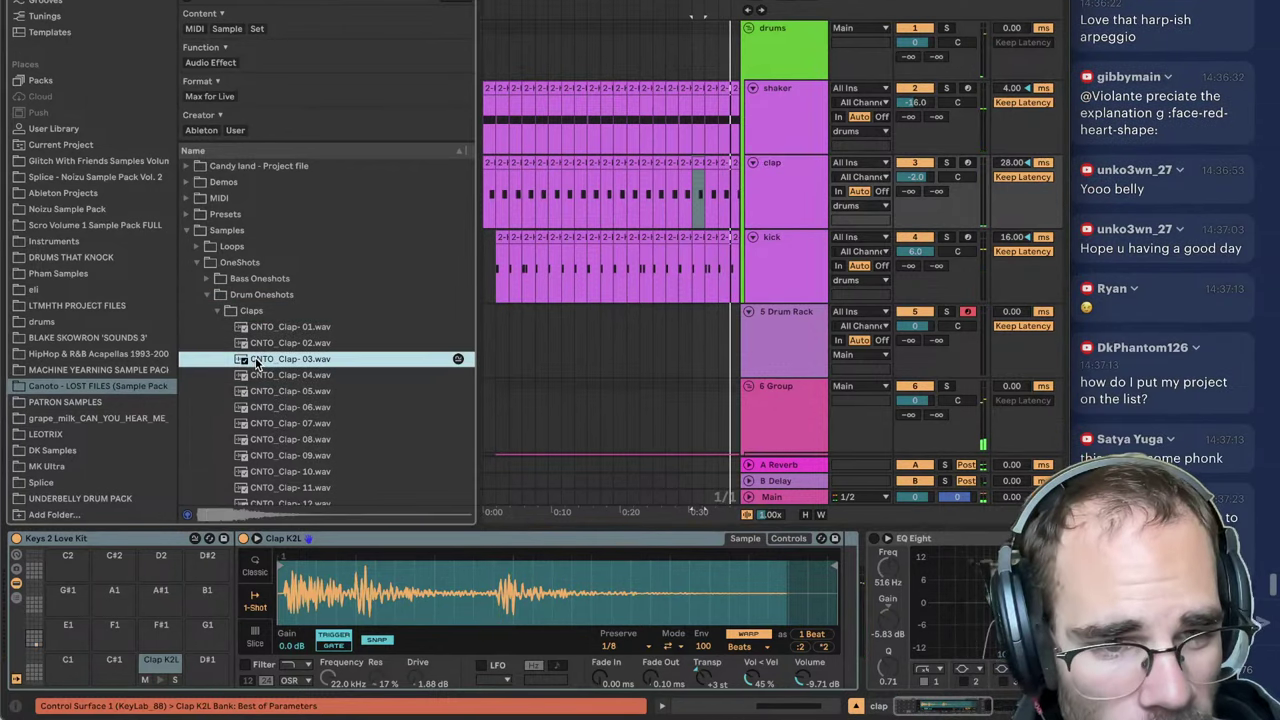
pyautogui.click(290, 327)
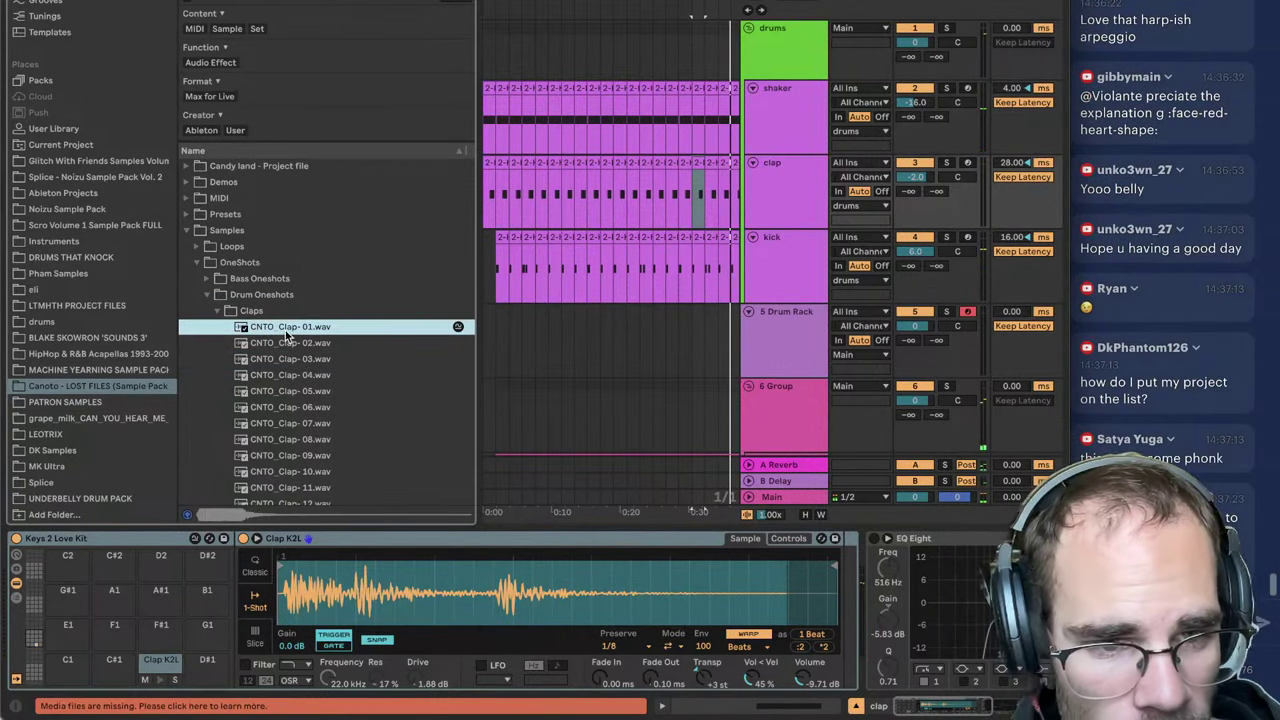
pyautogui.click(284, 343)
pyautogui.moveTo(284, 360); pyautogui.dragTo(271, 556)
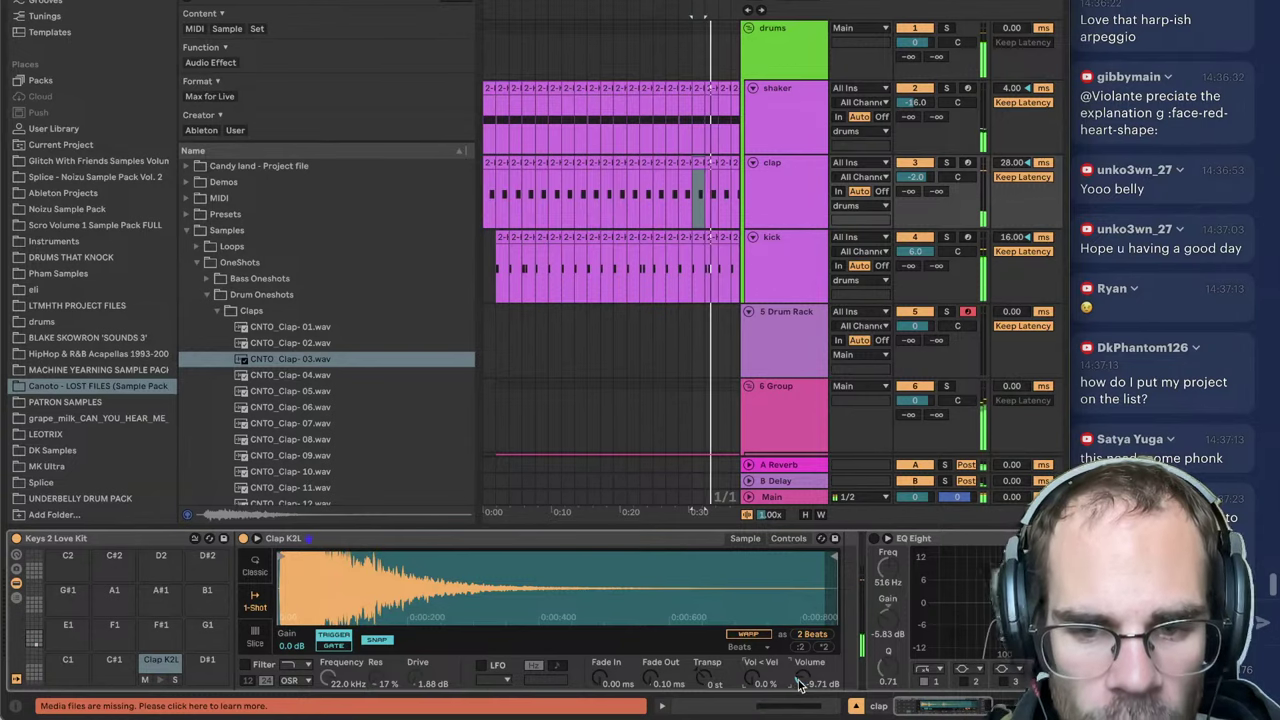
pyautogui.moveTo(799, 682); pyautogui.dragTo(797, 686)
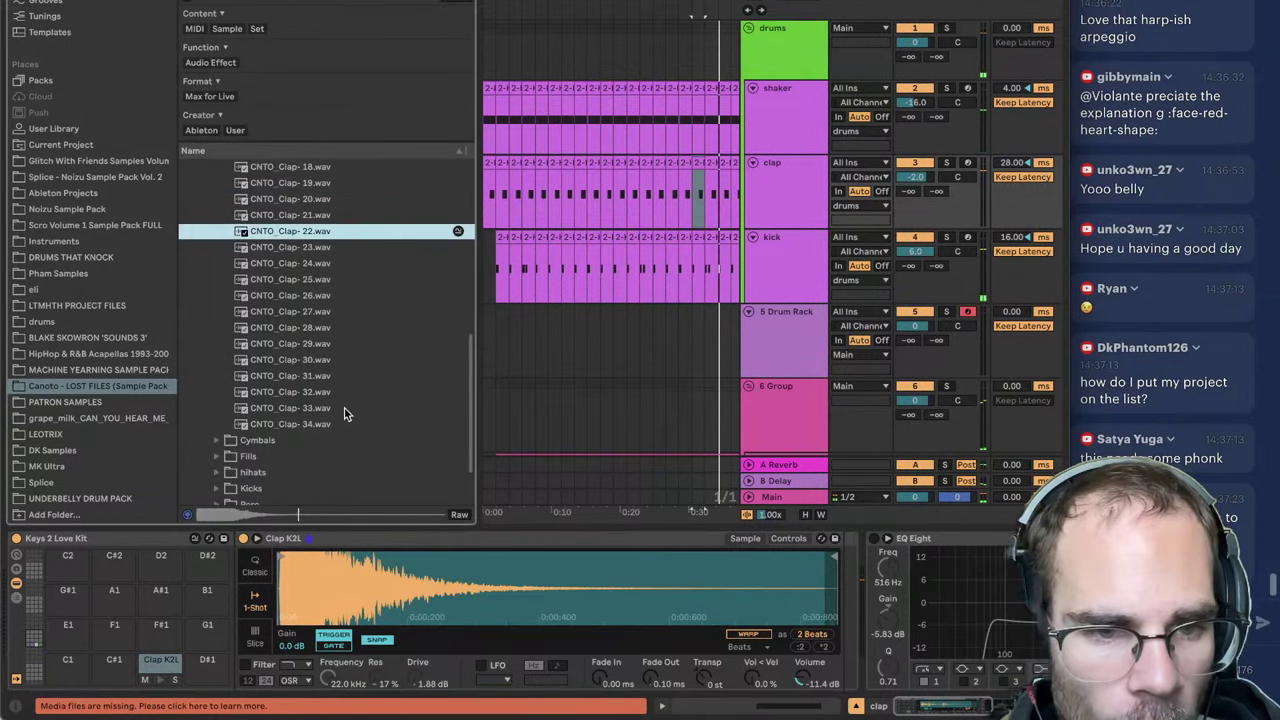
# Step: Audition more claps, load CNTO_Clap-34.wav into the Clap K2L sampler and set its volume to -14.1 dB
pyautogui.click(330, 420)
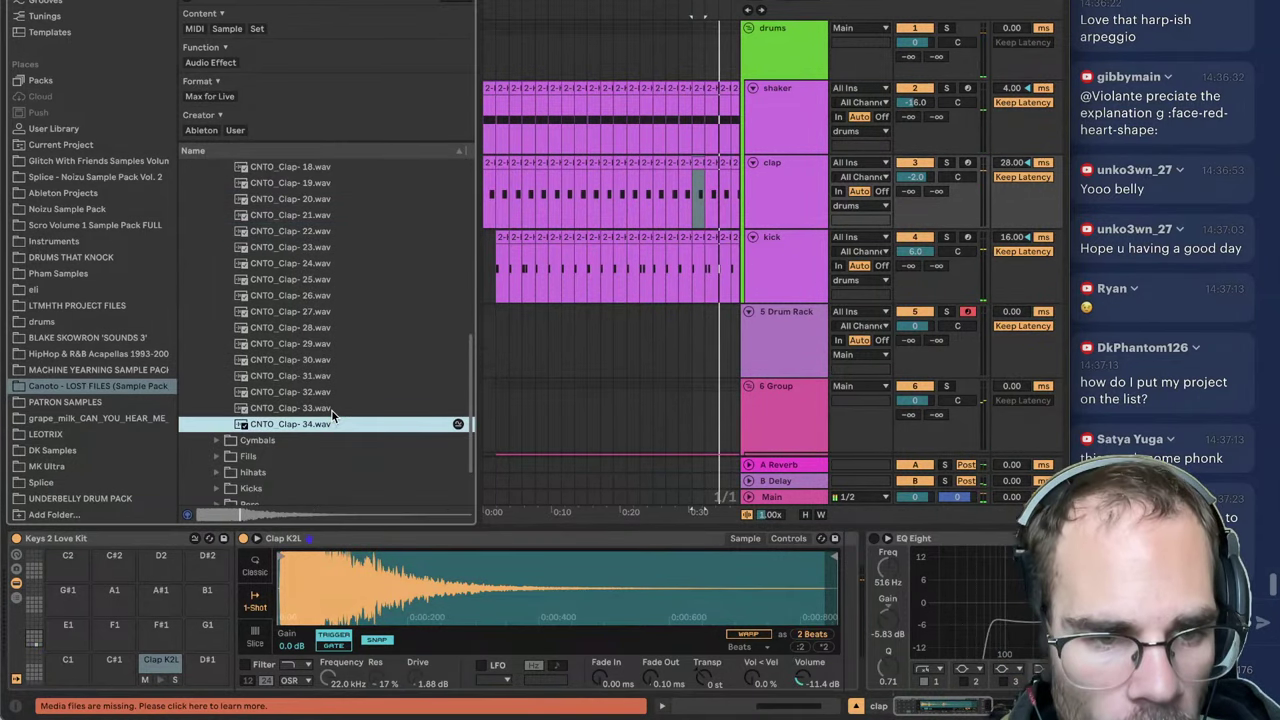
pyautogui.click(329, 411)
pyautogui.press('space')
pyautogui.moveTo(330, 423); pyautogui.dragTo(413, 603)
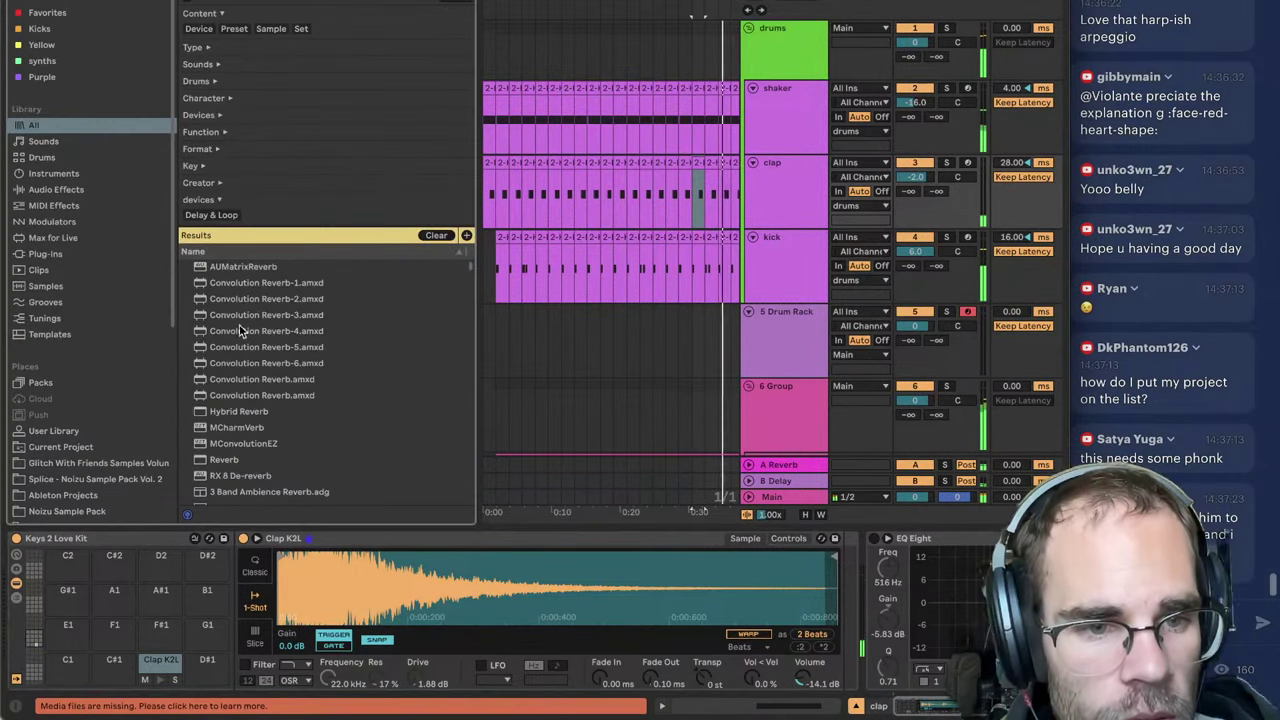
# Step: Add a Reverb after the Clap K2L sampler, with only the input low cut on at 678 Hz and a 4.15 s decay
pyautogui.moveTo(230, 462); pyautogui.dragTo(826, 655)
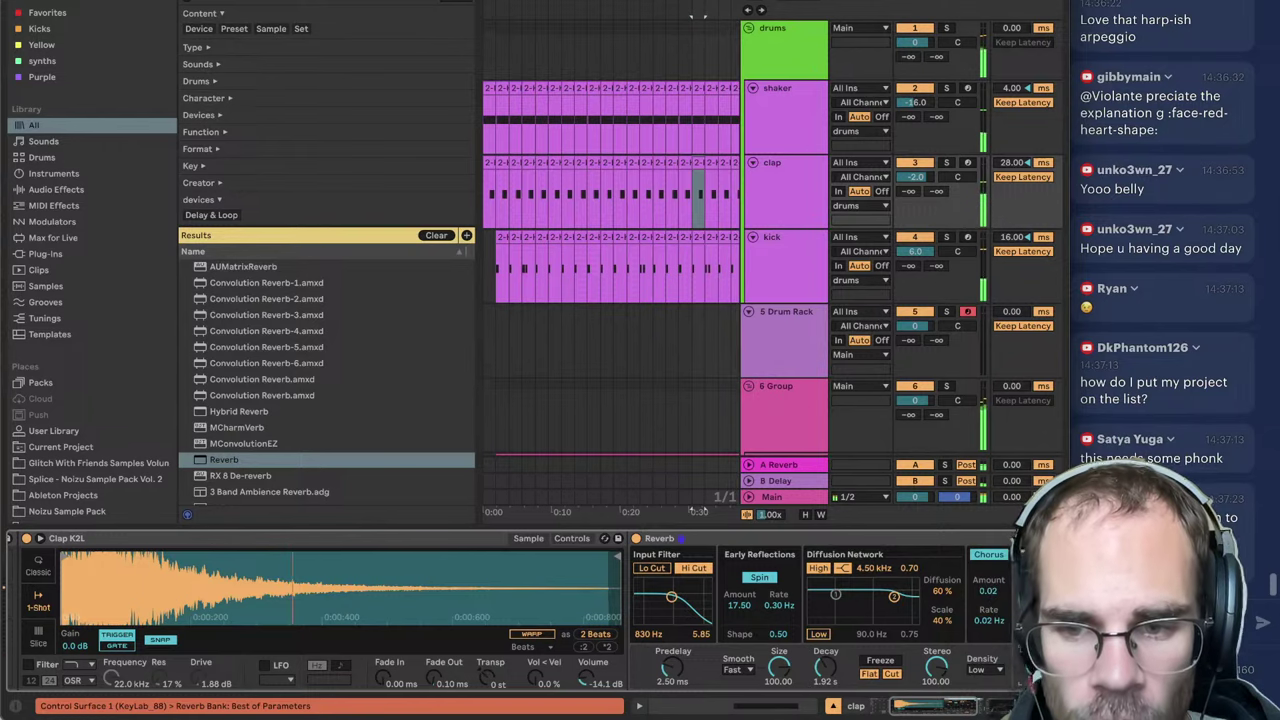
pyautogui.click(702, 569)
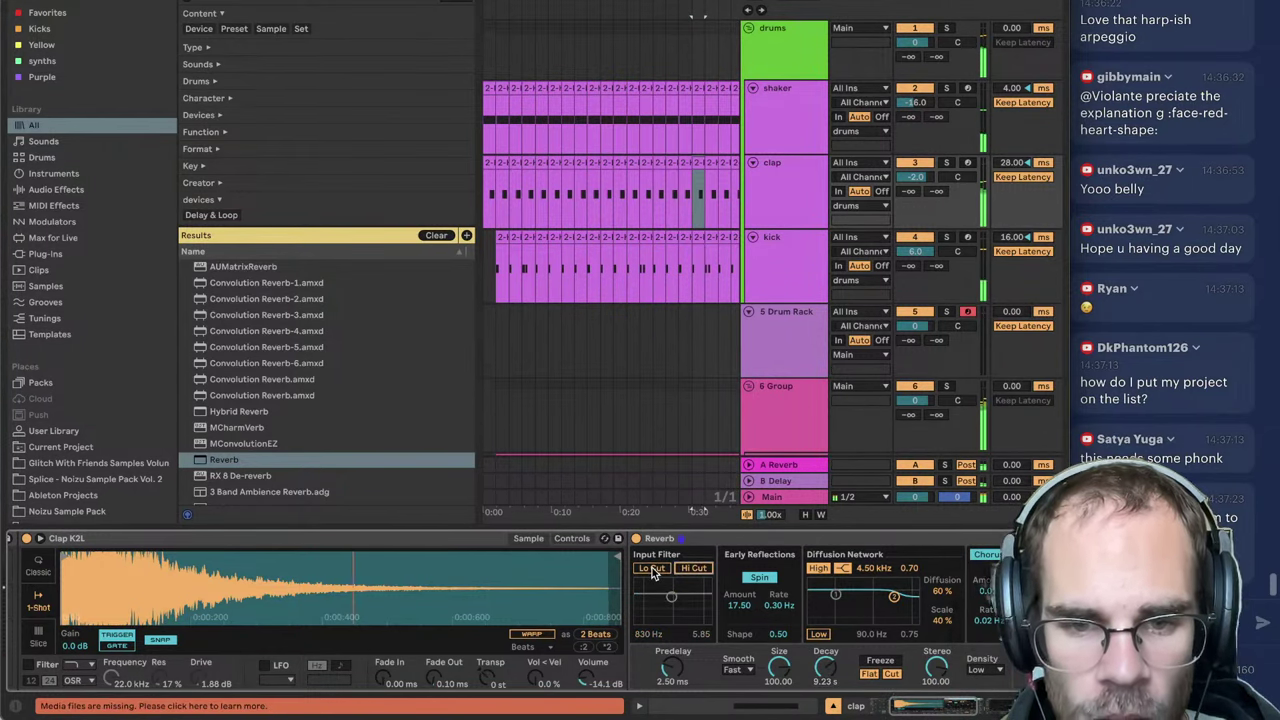
pyautogui.click(652, 569)
pyautogui.moveTo(671, 597); pyautogui.dragTo(677, 615)
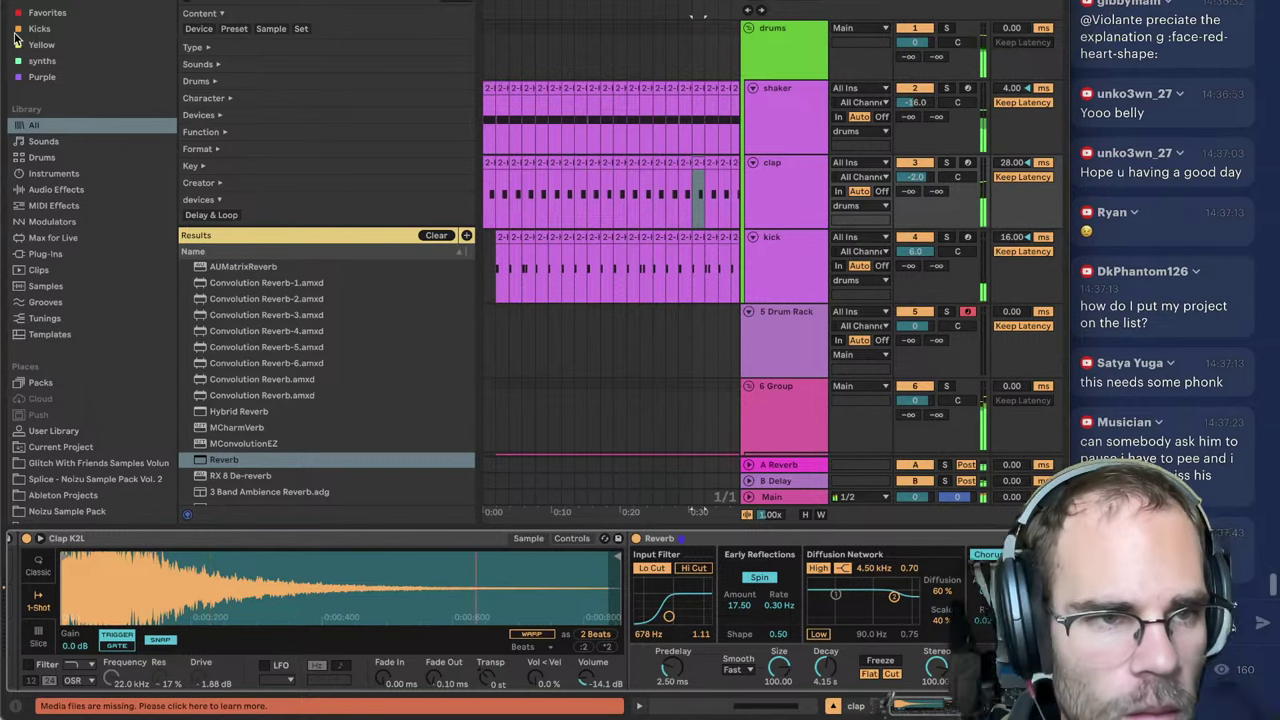
# Step: Return to the clap track's devices and search the whole library for elic one-shot claps
pyautogui.hotkey('ctrl', 'alt', 'b')
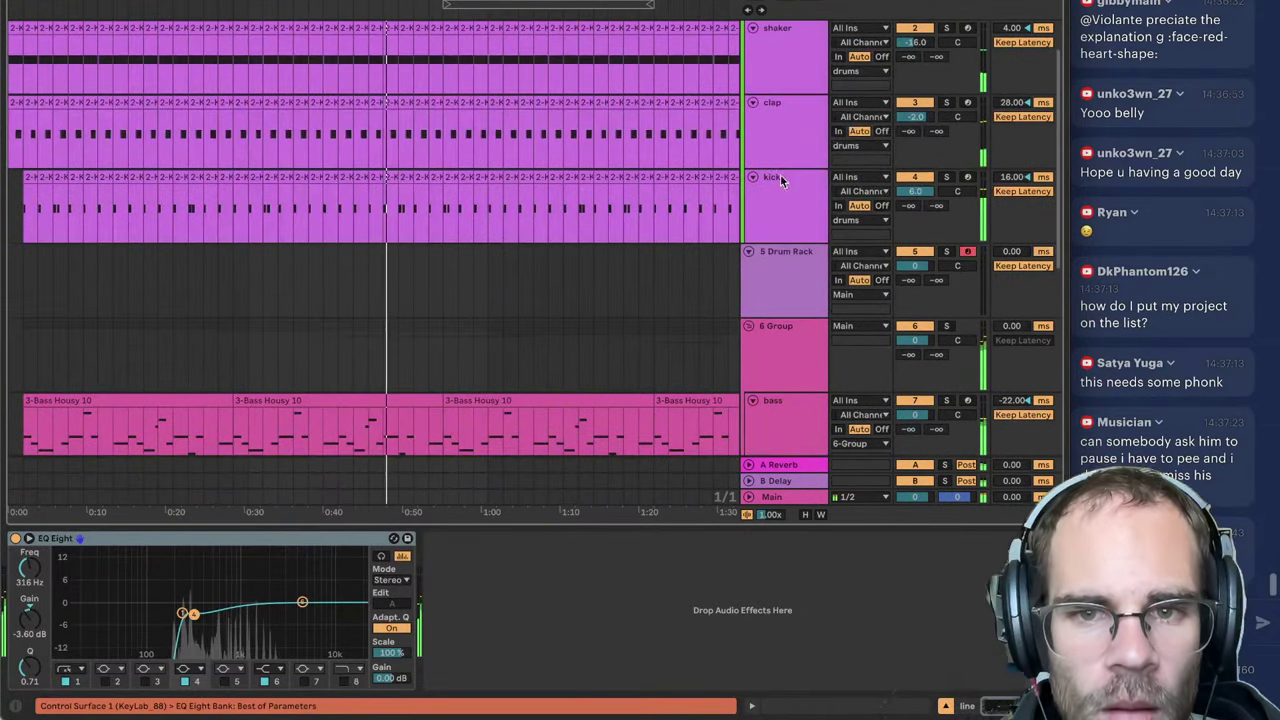
pyautogui.click(781, 126)
pyautogui.hscroll(-5, 398, 592)
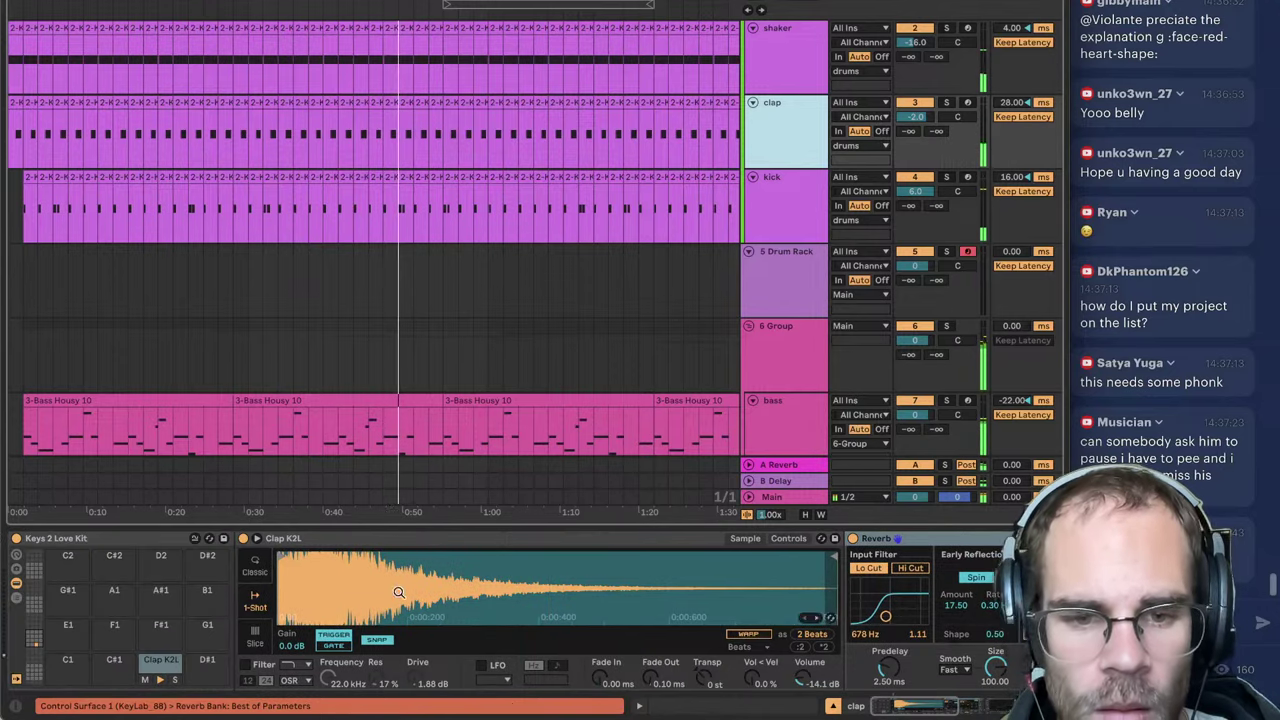
pyautogui.hotkey('ctrl', 'alt', 'b')
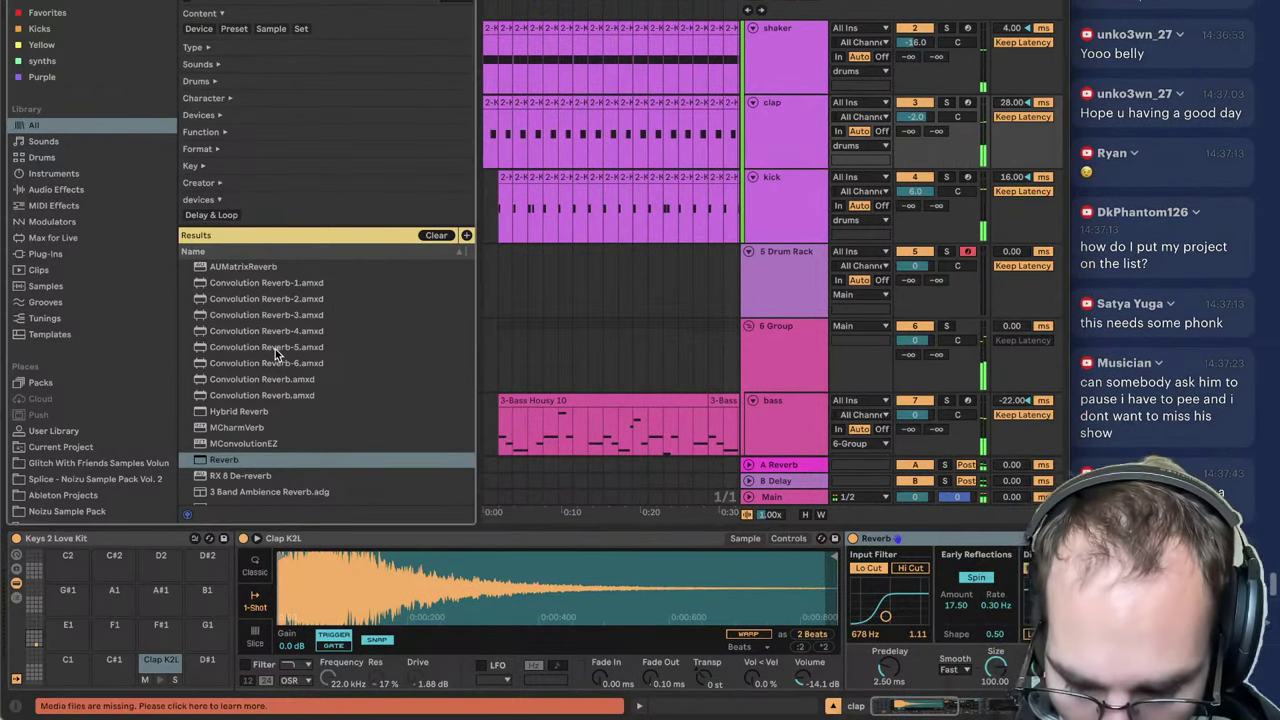
pyautogui.write('elic one')
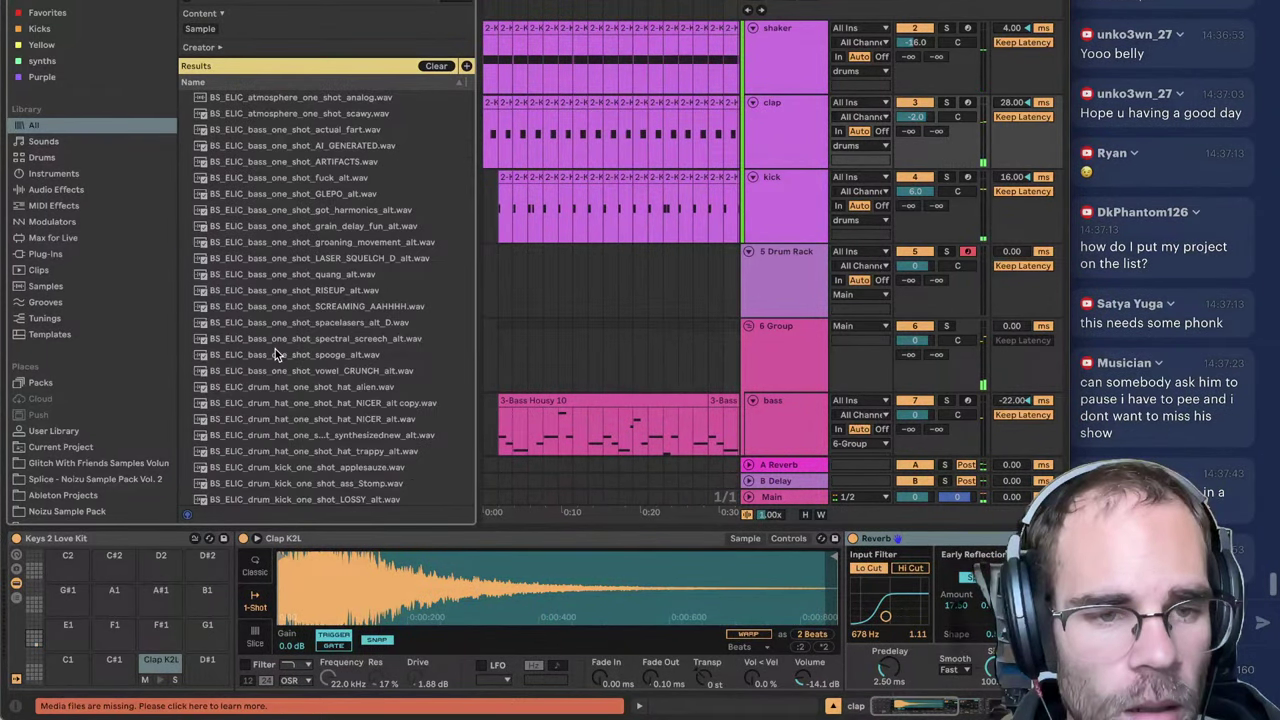
pyautogui.write(' clap')
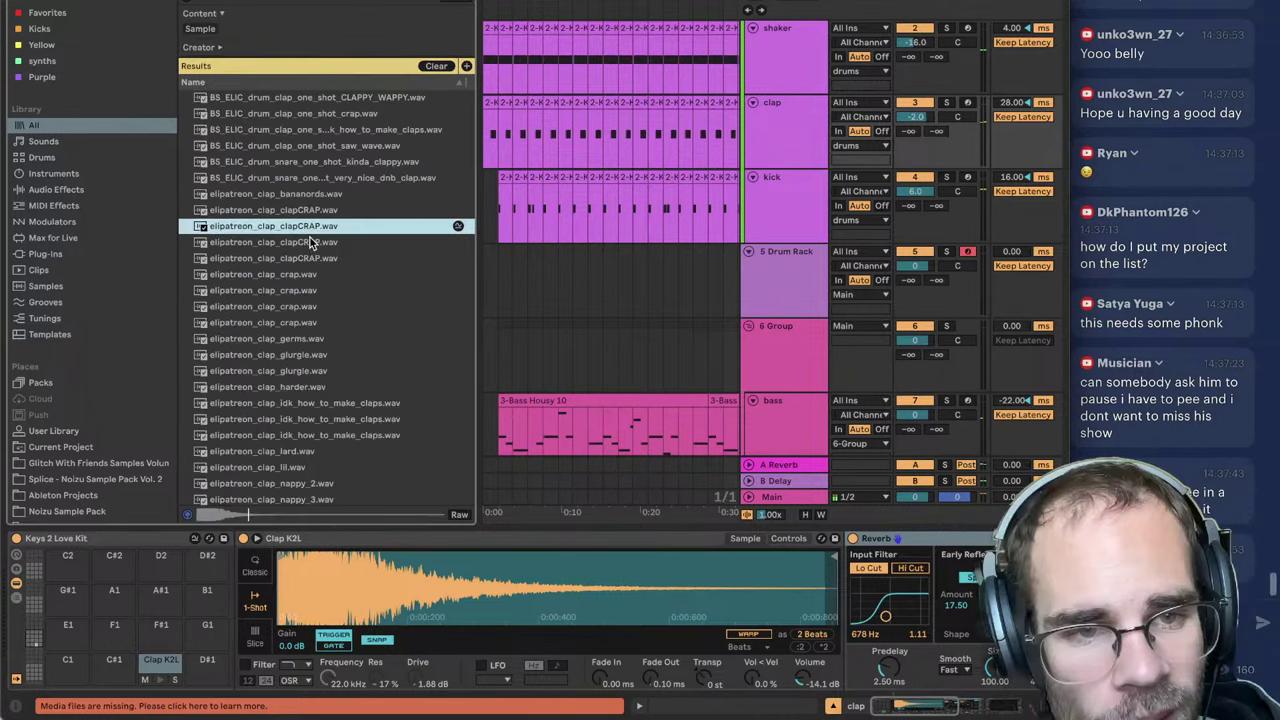
# Step: Audition the found claps and load elipatreon_clap_nappy_3.wav into the Clap K2L sampler during playback
pyautogui.click(298, 453)
pyautogui.click(298, 468)
pyautogui.scroll(-3, 310, 450)
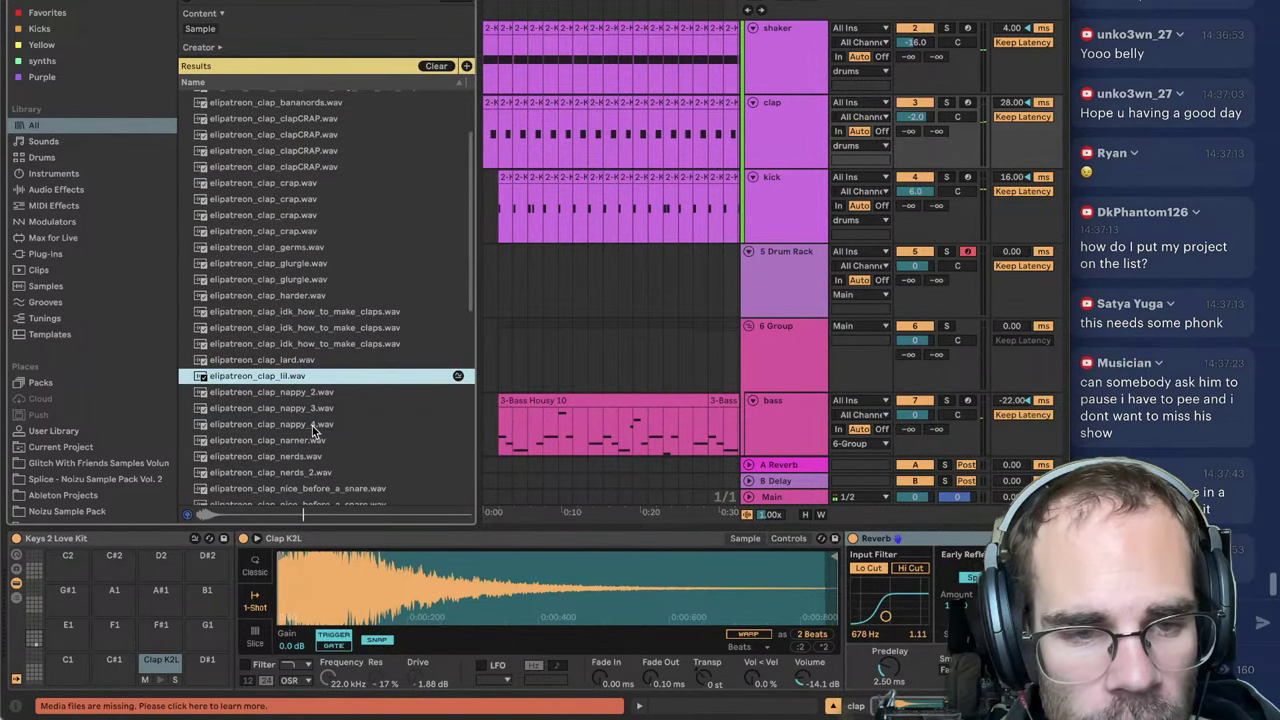
pyautogui.click(316, 410)
pyautogui.moveTo(402, 606); pyautogui.dragTo(404, 606)
pyautogui.press('space')
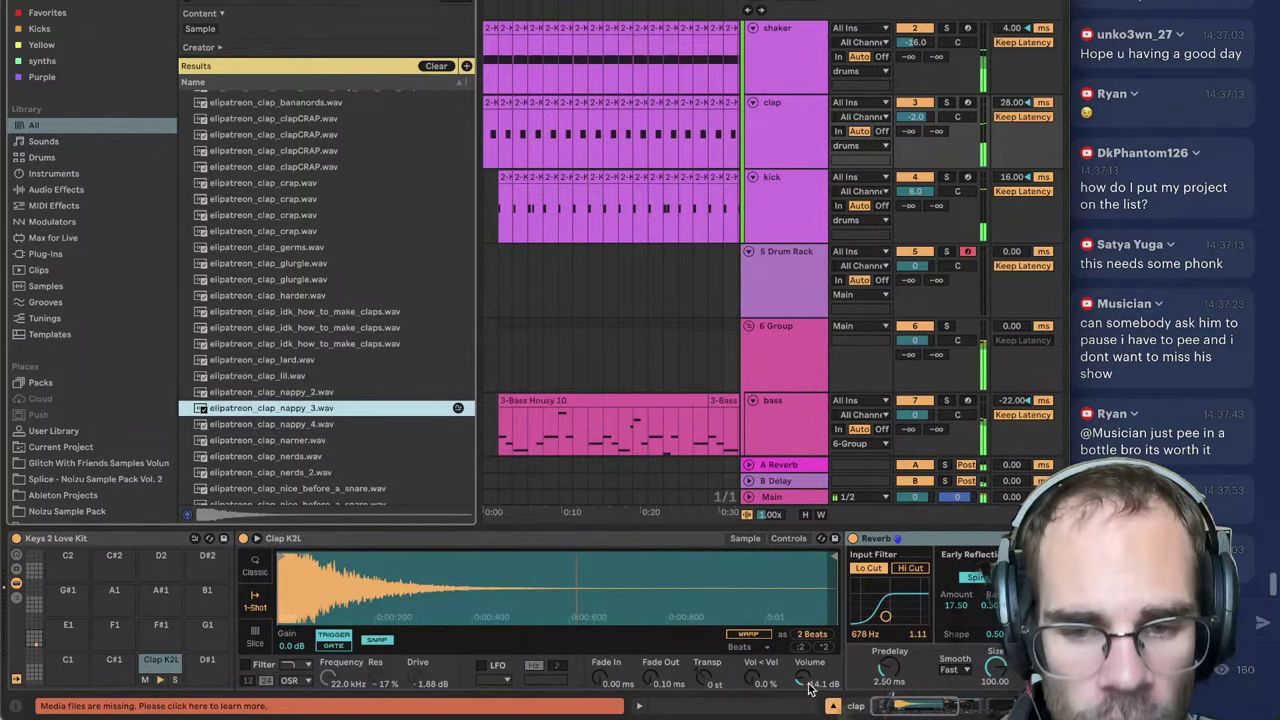
# Step: Compare the kick, clap and shaker tracks' devices and show the controls page of the Perc Shaker K2L sampler
pyautogui.click(764, 219)
pyautogui.scroll(2, 764, 219)
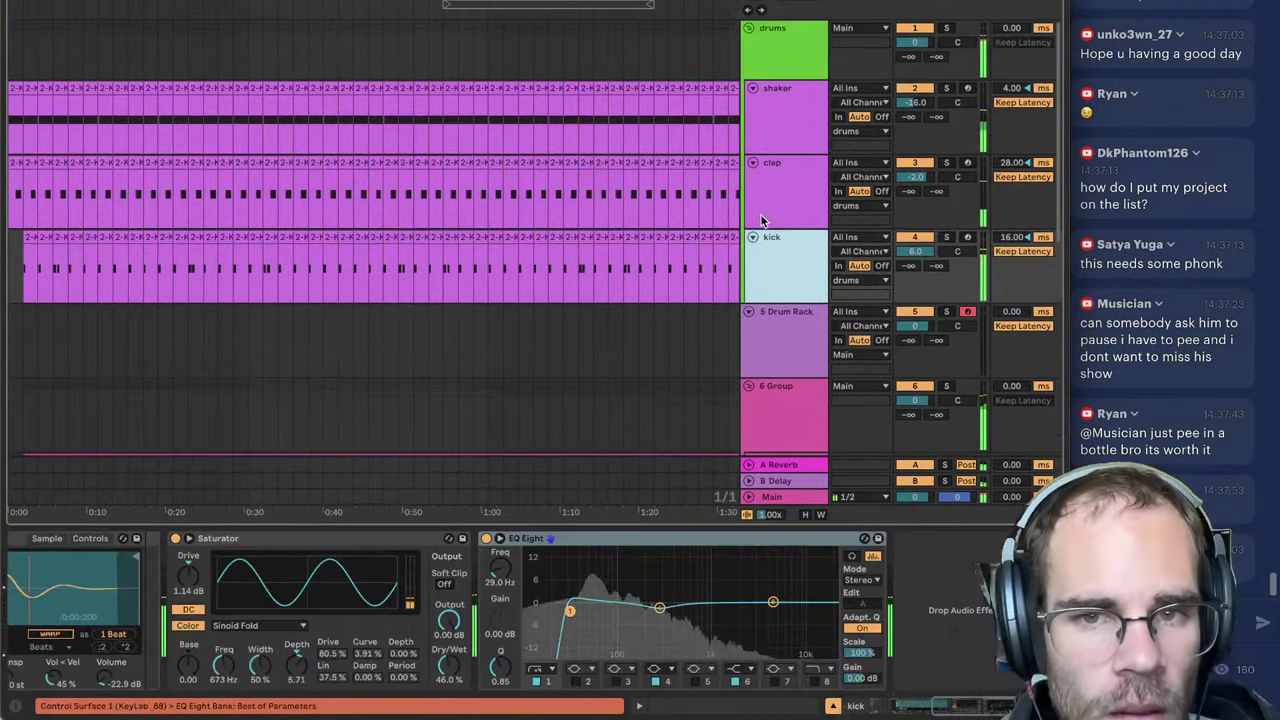
pyautogui.click(782, 112)
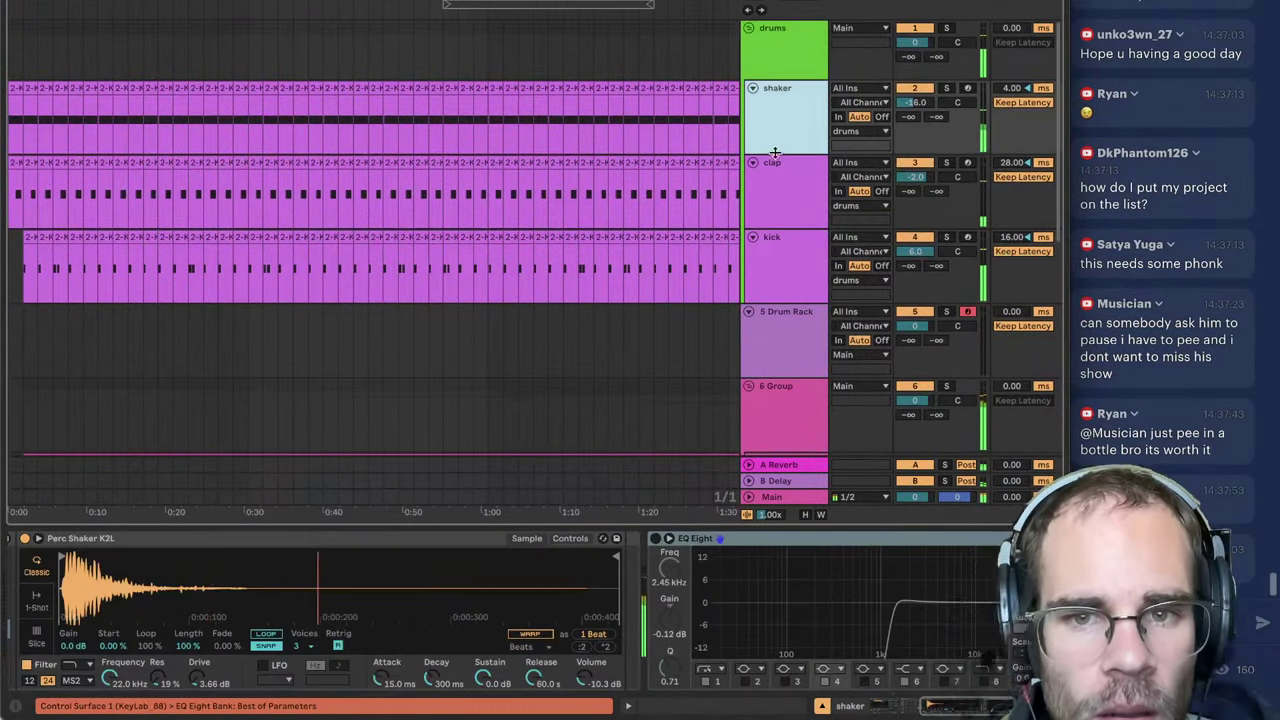
pyautogui.click(773, 166)
pyautogui.click(776, 140)
pyautogui.hscroll(-5, 827, 563)
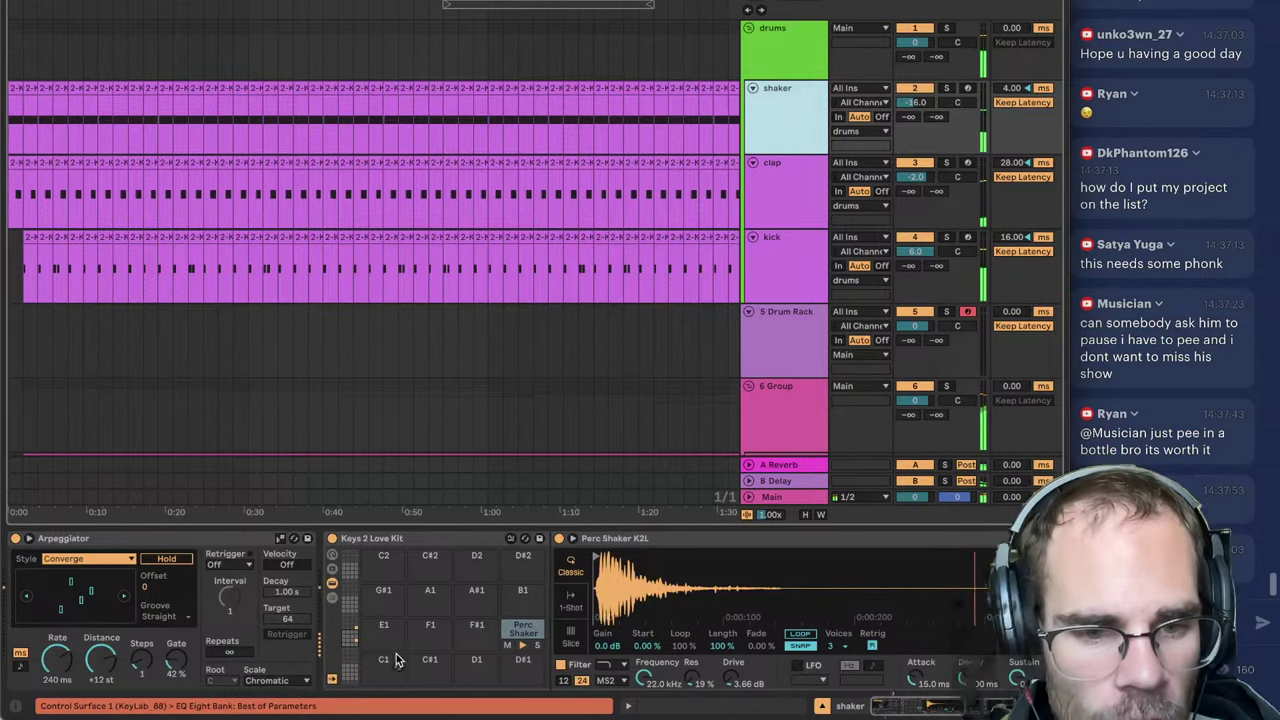
pyautogui.doubleClick(533, 629)
pyautogui.click(529, 629)
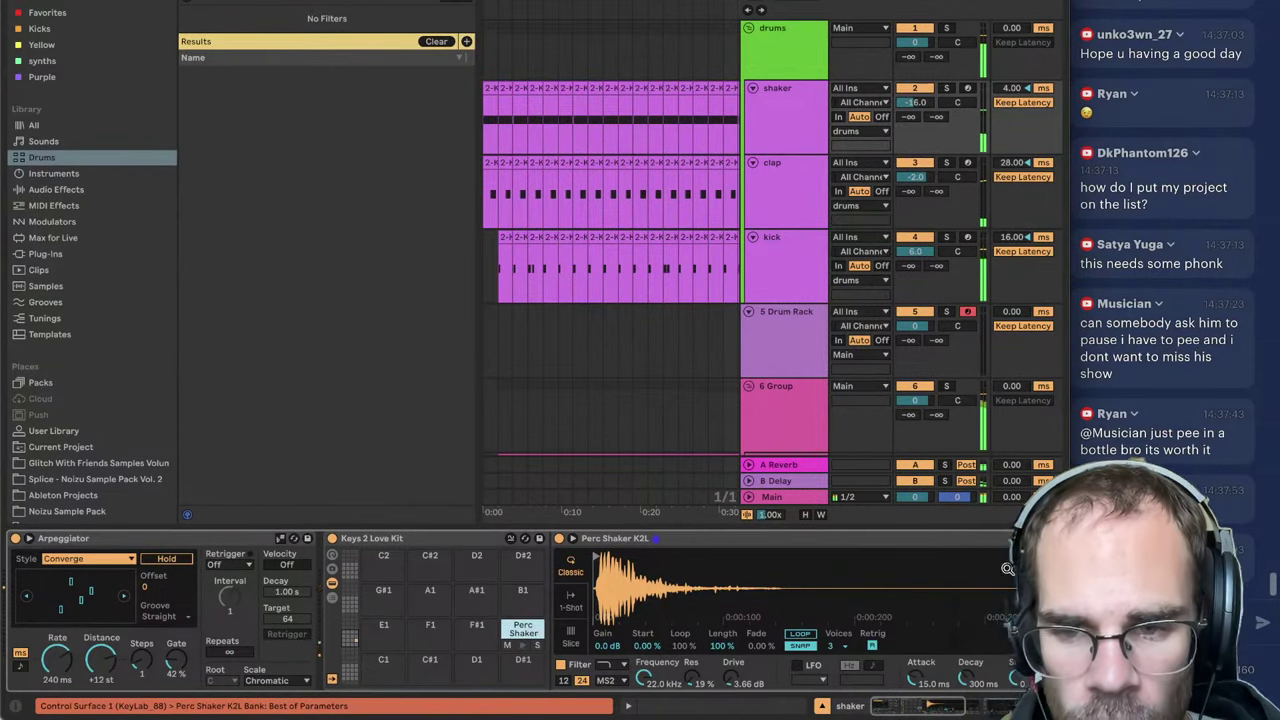
pyautogui.moveTo(957, 704); pyautogui.dragTo(973, 704)
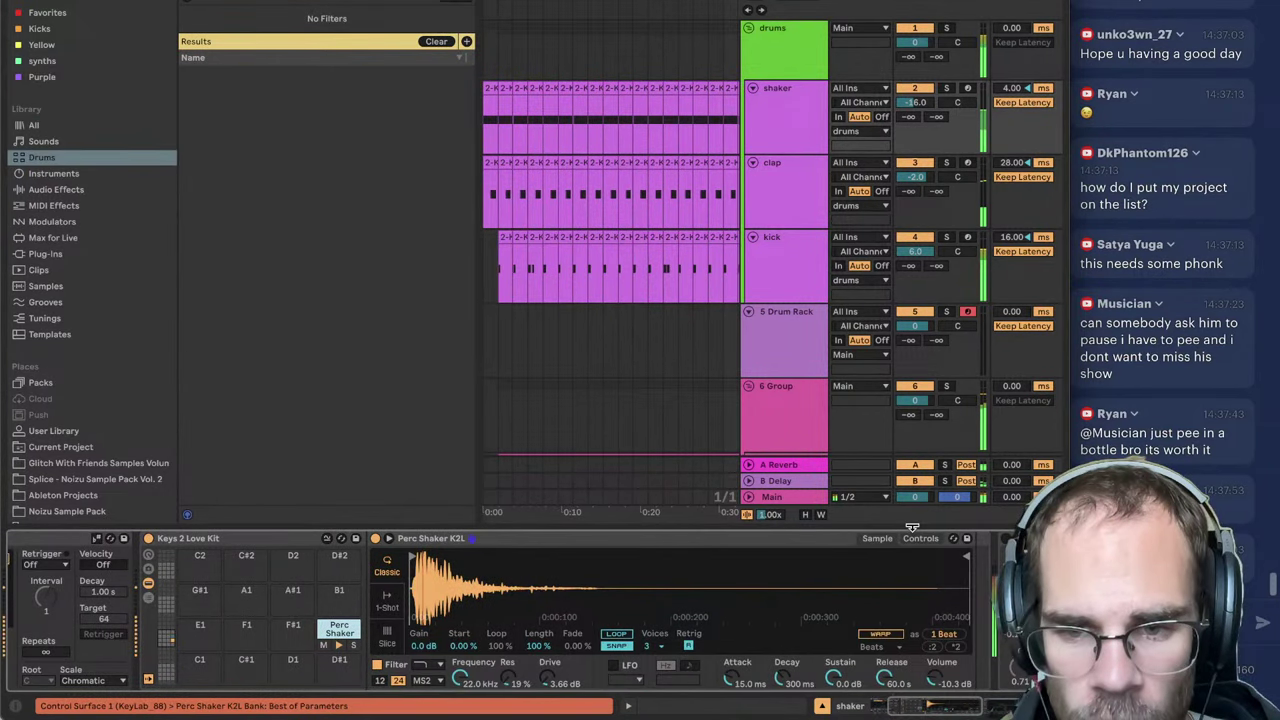
pyautogui.click(920, 538)
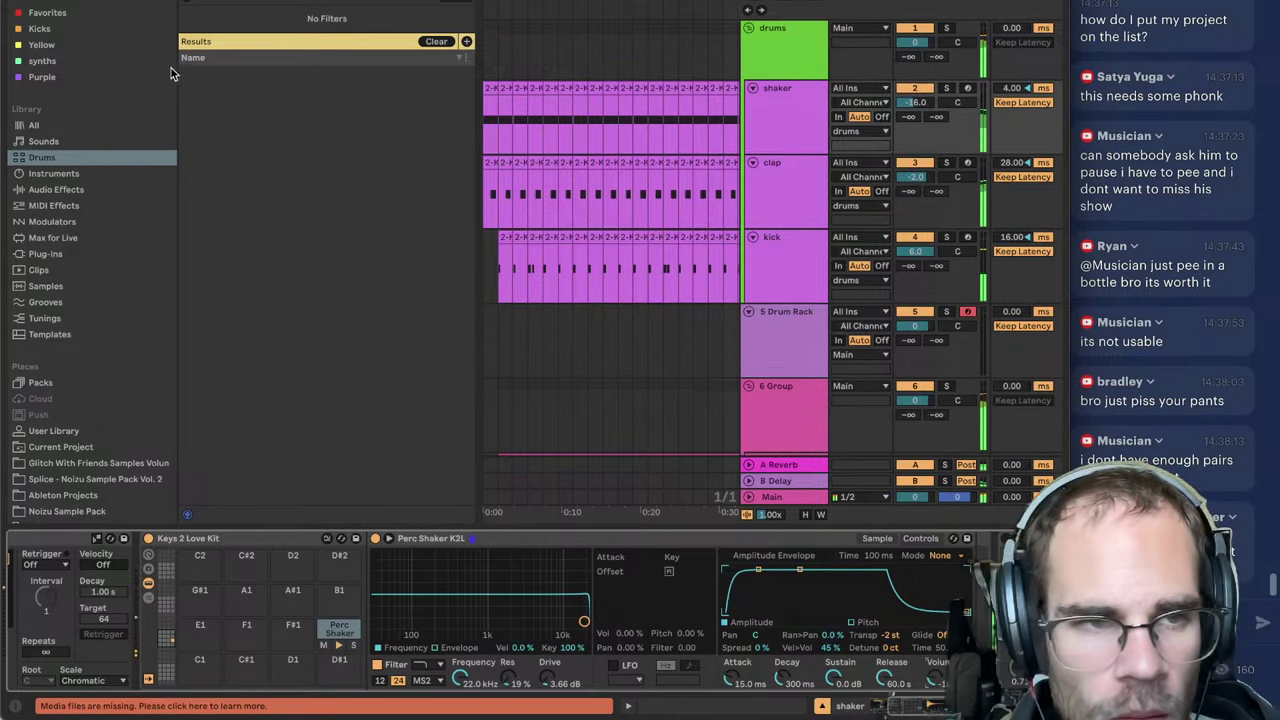
# Step: Add a Drum Buss after the drums group's Glue Compressor, with its compressor on and output at -11.0 dB
pyautogui.press('alt+super+b')
pyautogui.click(792, 69)
pyautogui.press('super+f')
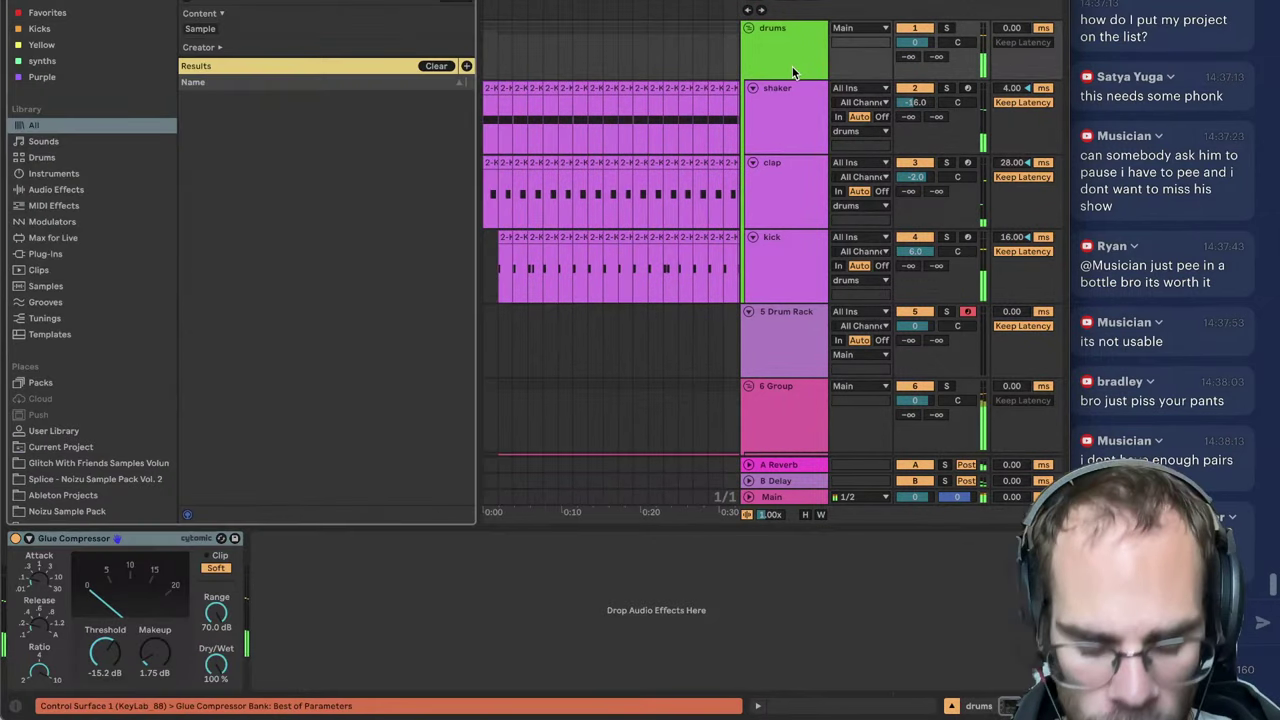
pyautogui.write('drum buss')
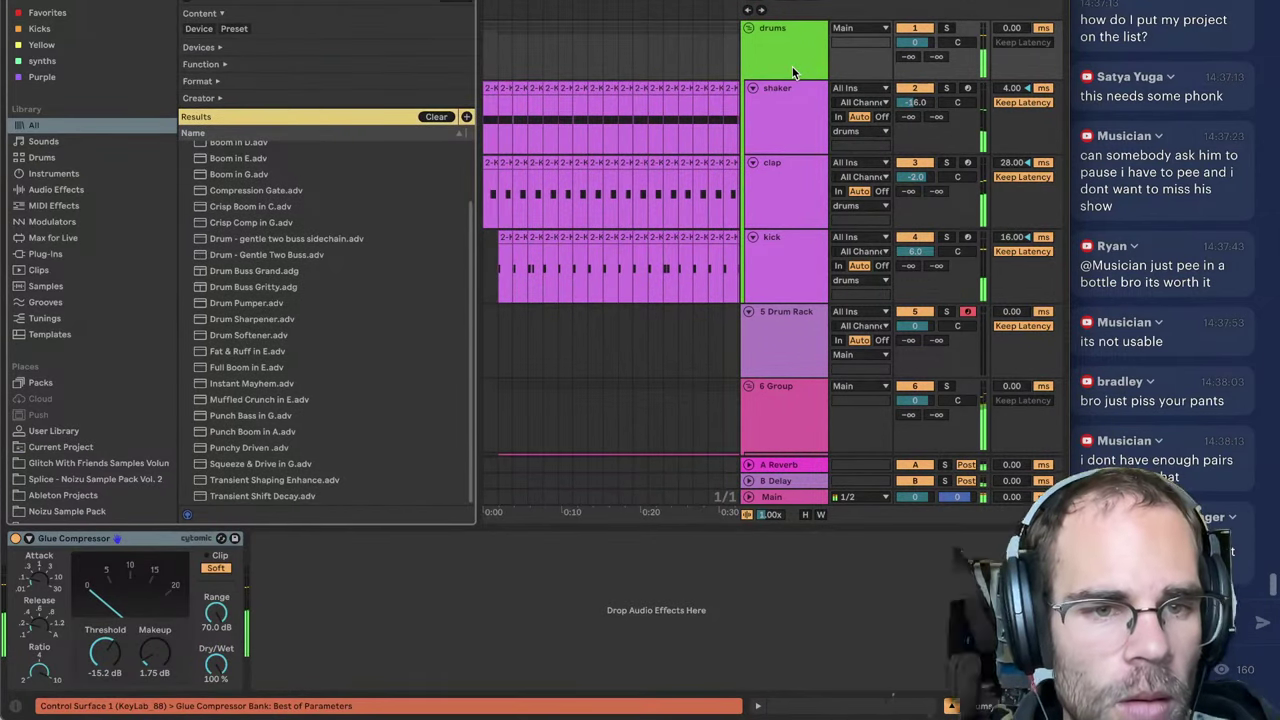
pyautogui.scroll(2, 199, 262)
pyautogui.doubleClick(233, 150)
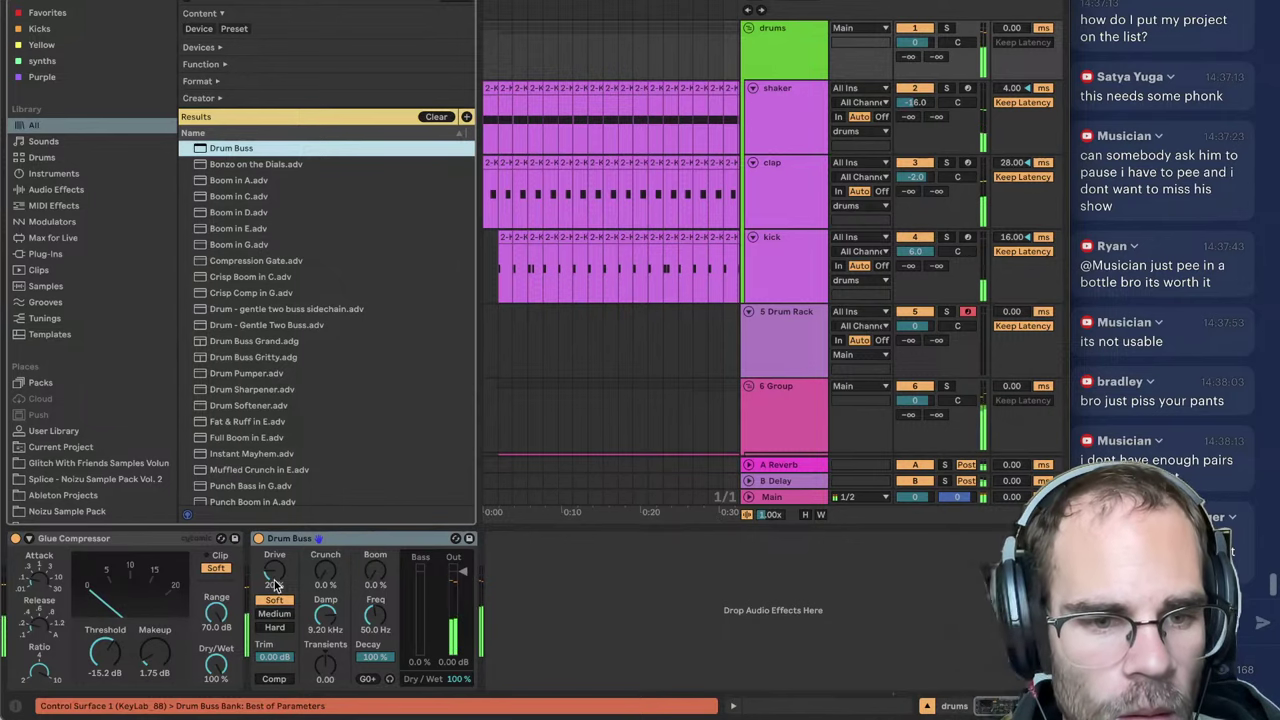
pyautogui.click(275, 679)
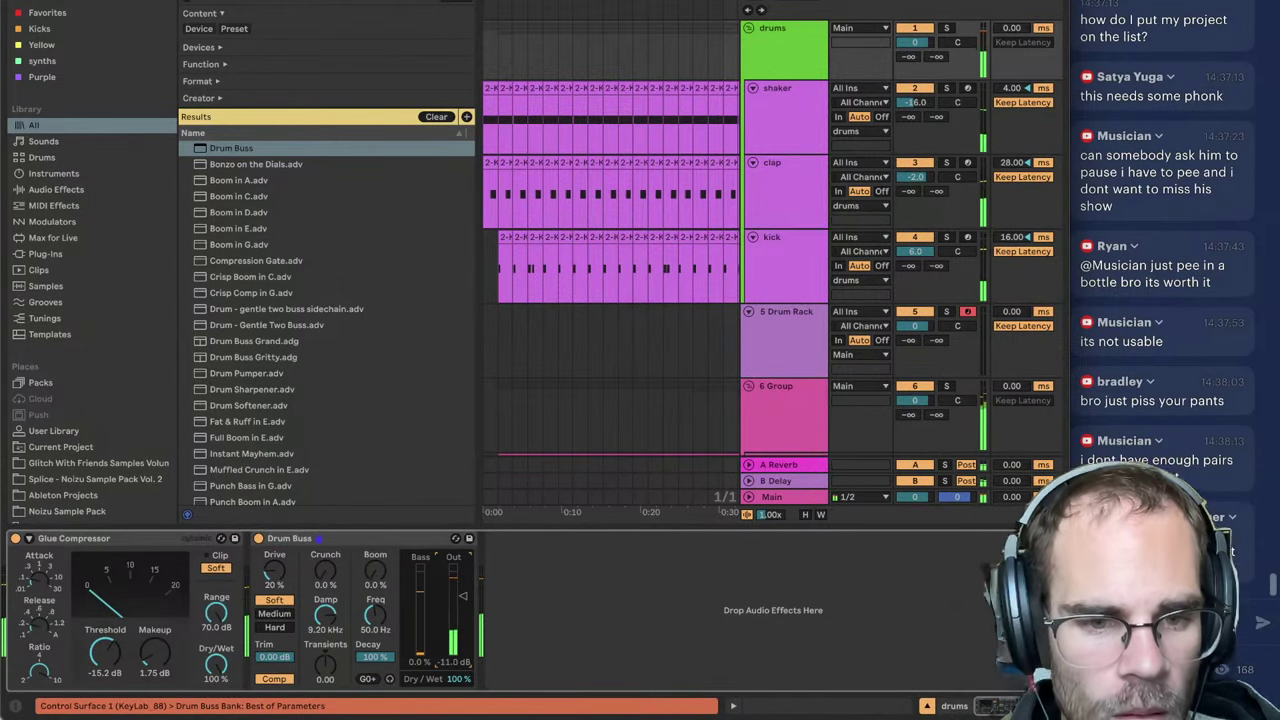
# Step: Set the shaker track volume to -18.7 dB and raise the drums group's Drum Buss drive to 100 %
pyautogui.click(806, 111)
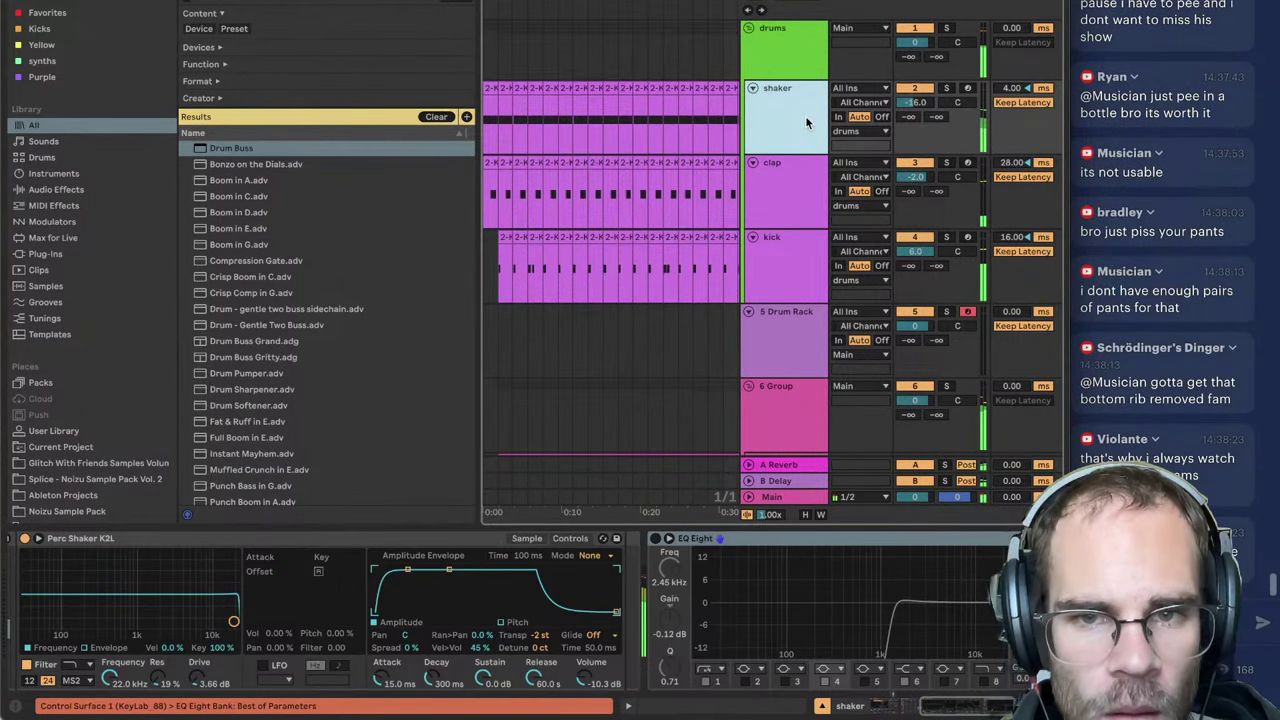
pyautogui.moveTo(909, 103); pyautogui.dragTo(909, 120)
pyautogui.click(794, 56)
pyautogui.click(278, 585)
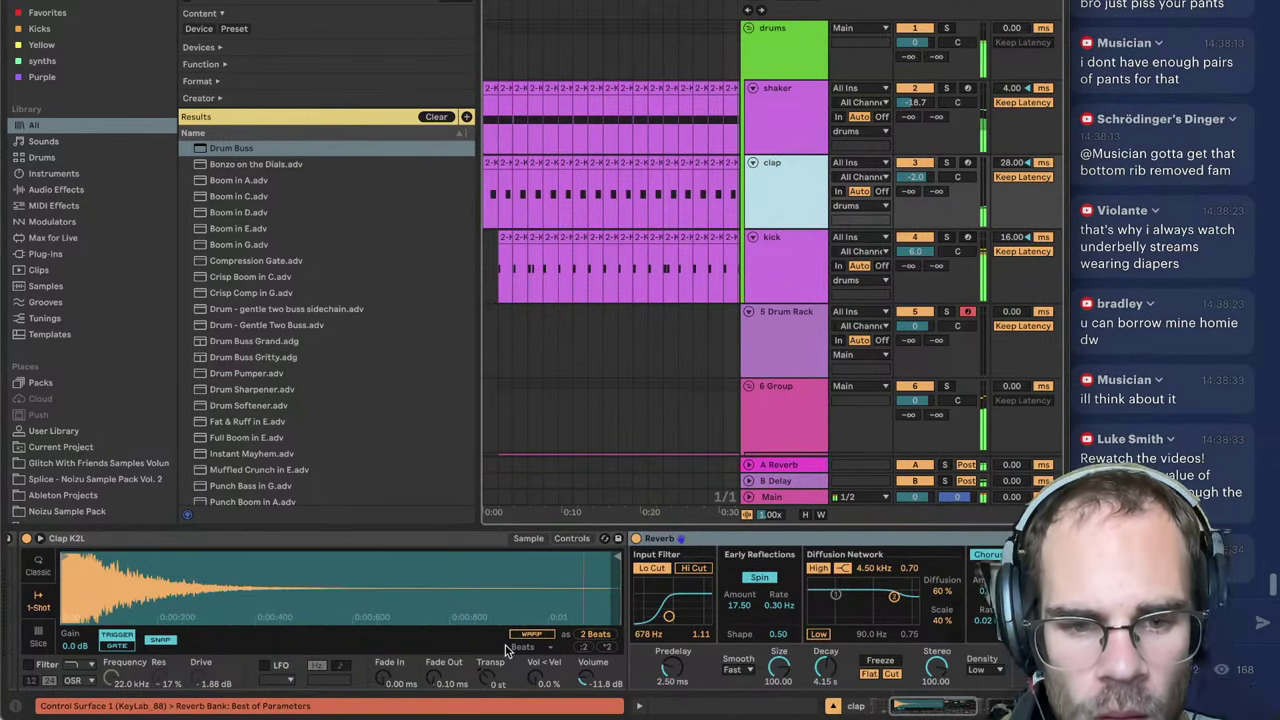
# Step: Set the Clap K2L sampler's volume to -15.2 dB and turn off the clap track's Reverb
pyautogui.moveTo(595, 679); pyautogui.dragTo(588, 684)
pyautogui.click(636, 539)
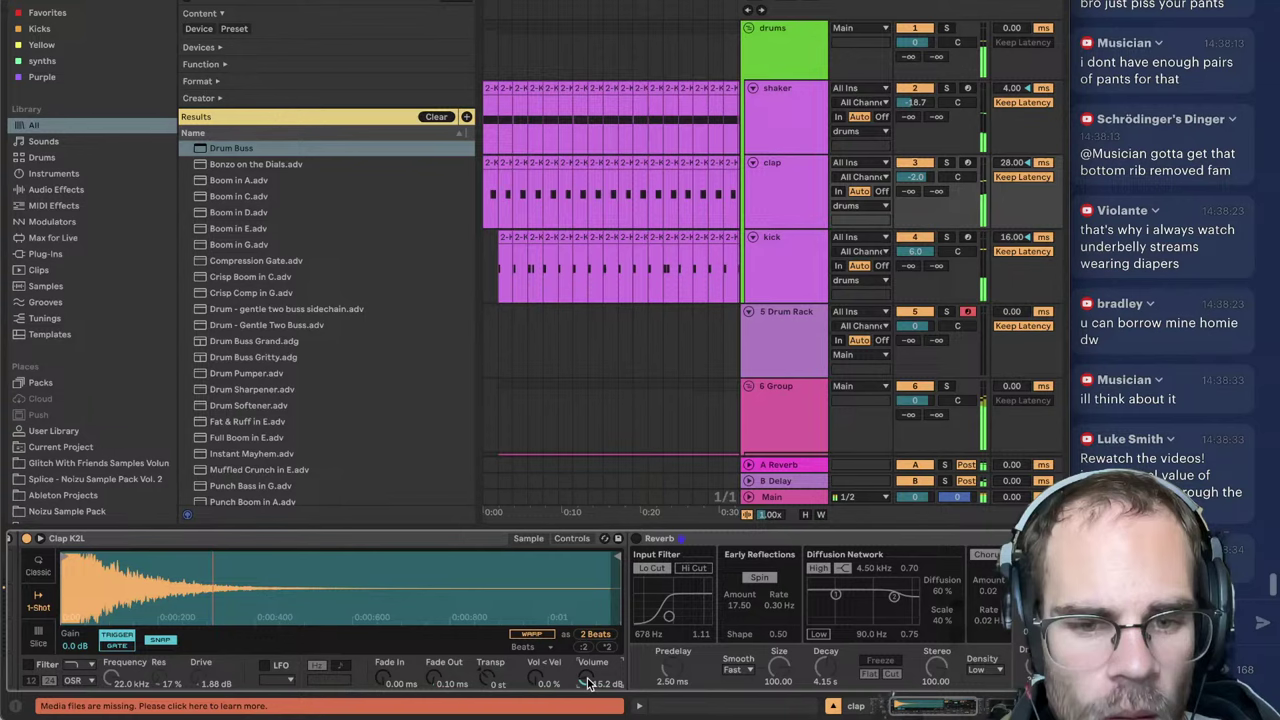
pyautogui.click(794, 207)
# Step: Set the shaker track volume to -32.3 dB, then select the drums group and hide the browser
pyautogui.click(800, 122)
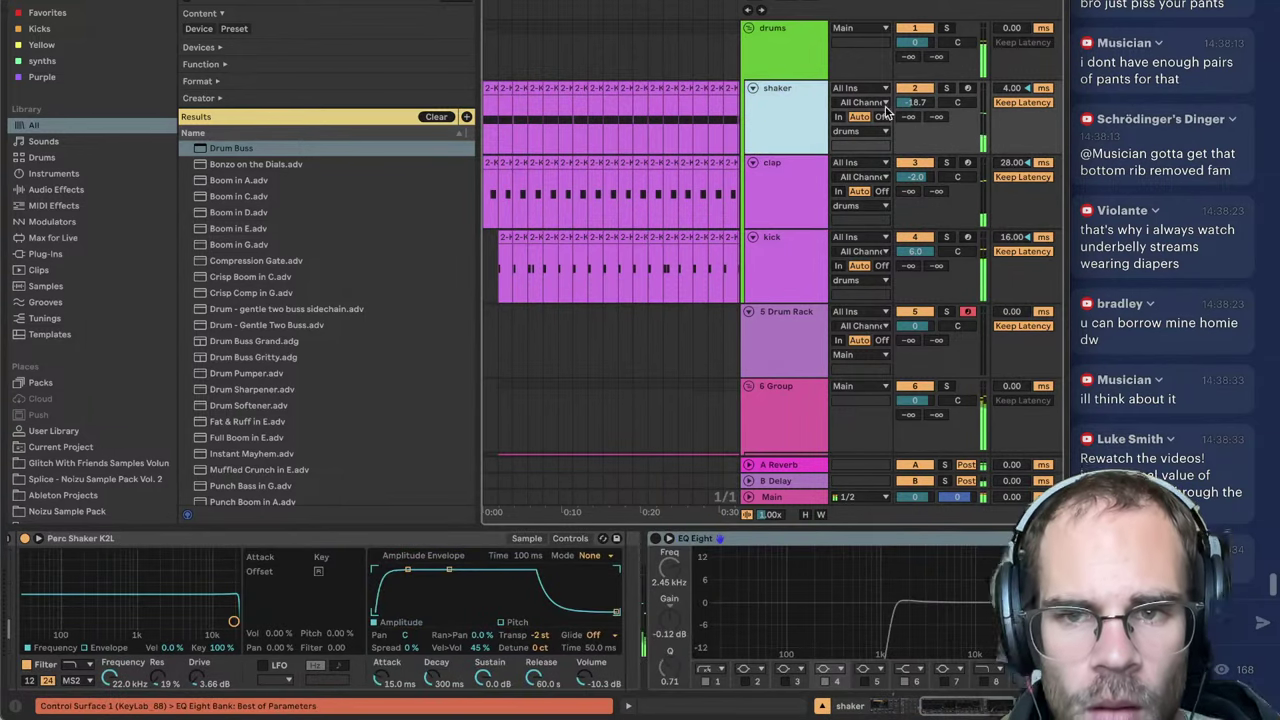
pyautogui.moveTo(905, 104); pyautogui.dragTo(846, 108)
pyautogui.click(746, 32)
pyautogui.hotkey('ctrl', 'alt', 'b')
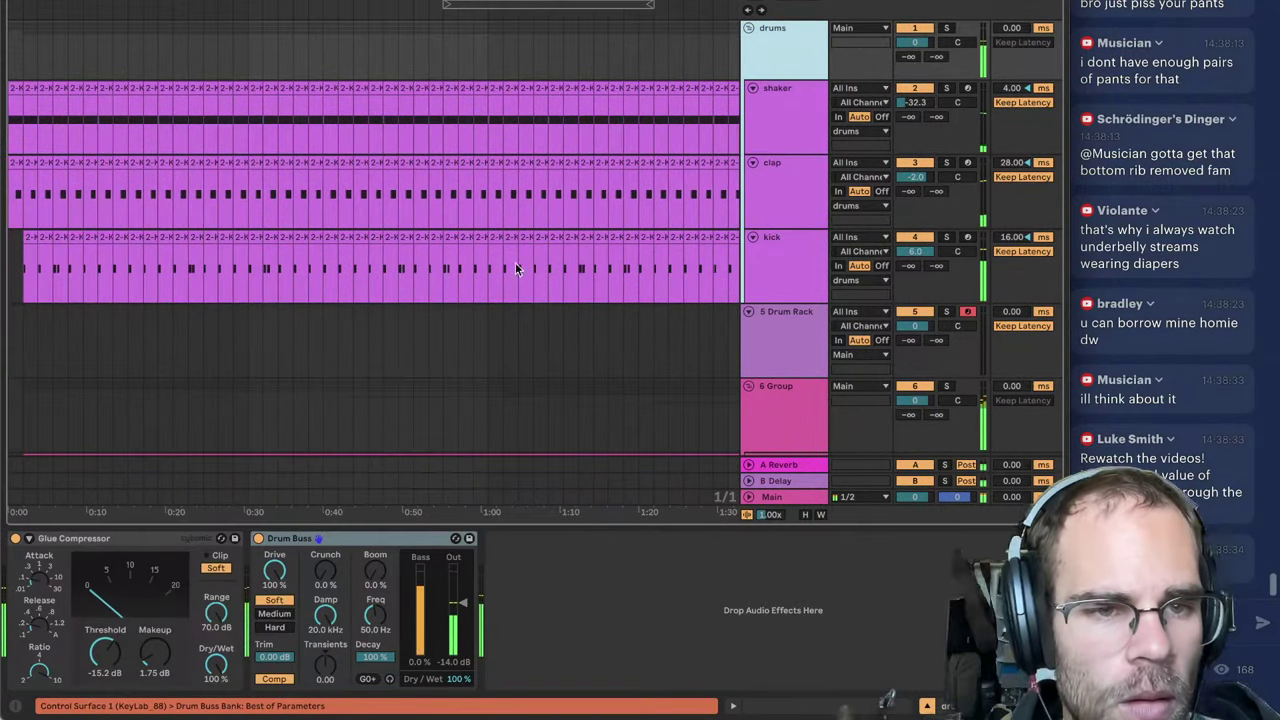
# Step: Set Clap K2L to -18.6 dB with its filter on, and reduce the drums group's Drum Buss drive to 67 %
pyautogui.click(801, 200)
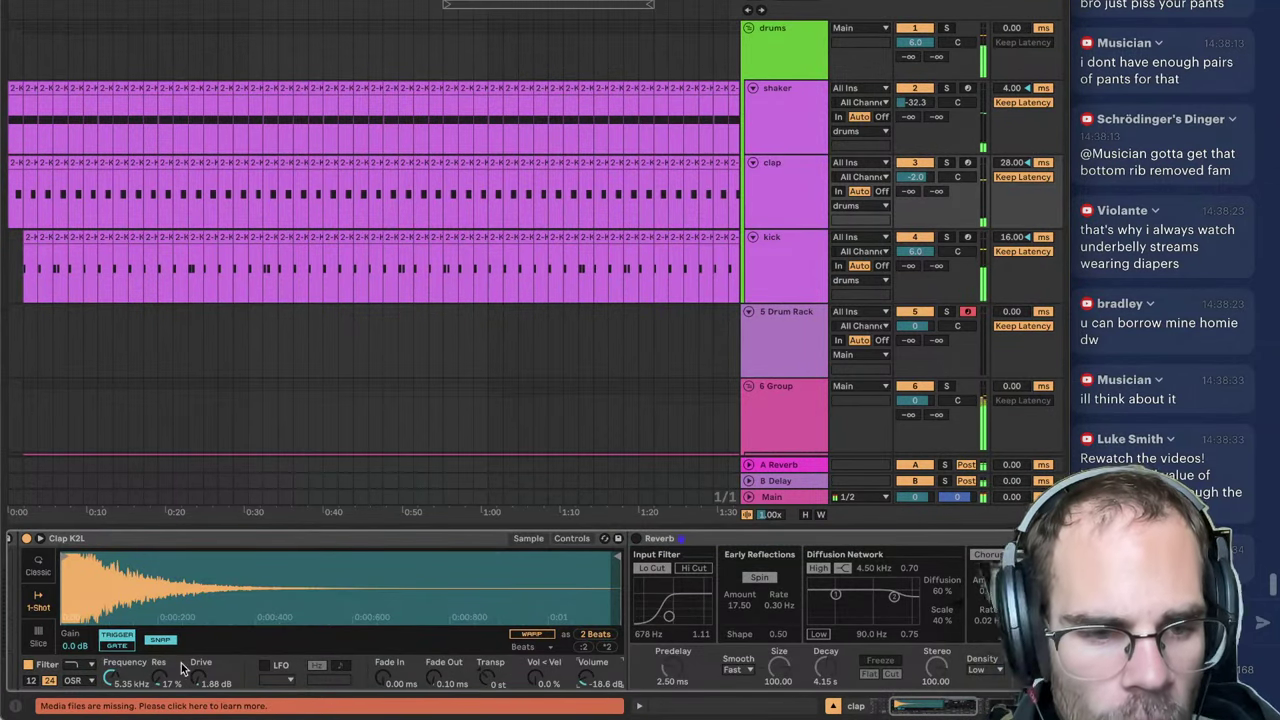
pyautogui.click(787, 53)
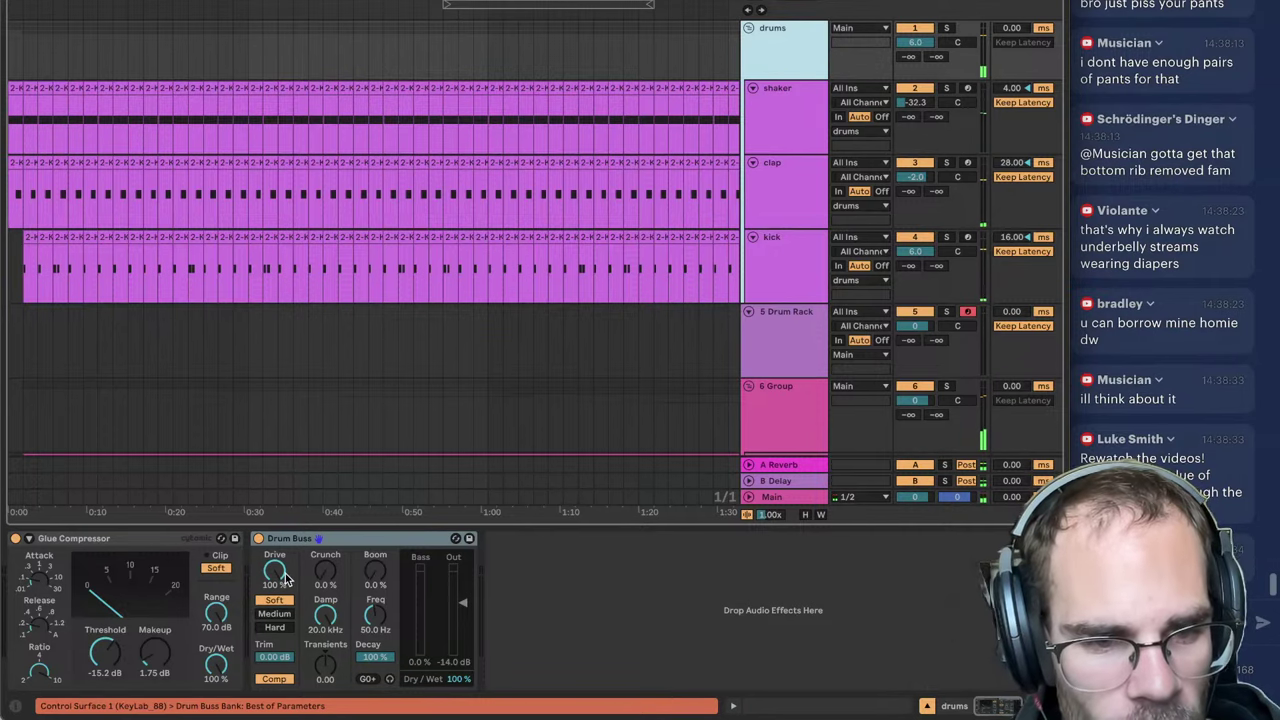
pyautogui.moveTo(285, 578); pyautogui.dragTo(273, 585)
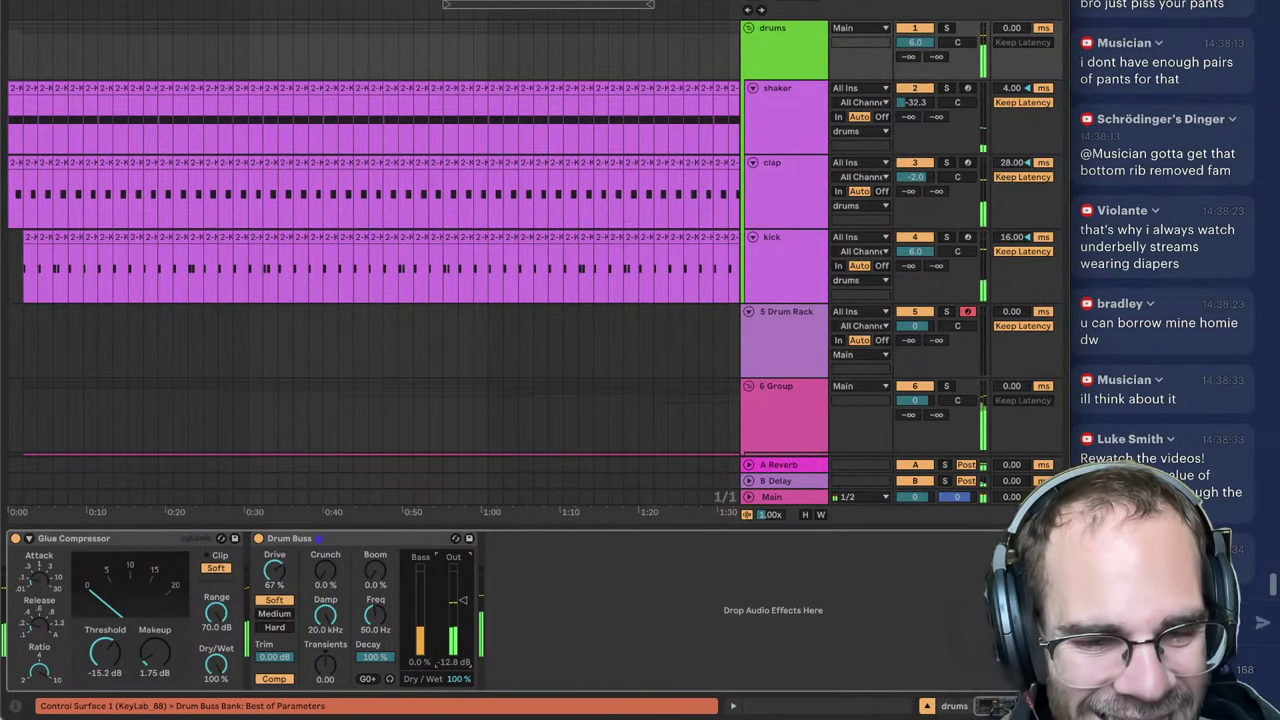
# Step: Turn the clap track's Reverb on and set the Clap K2L filter frequency to 10.0 kHz
pyautogui.click(805, 158)
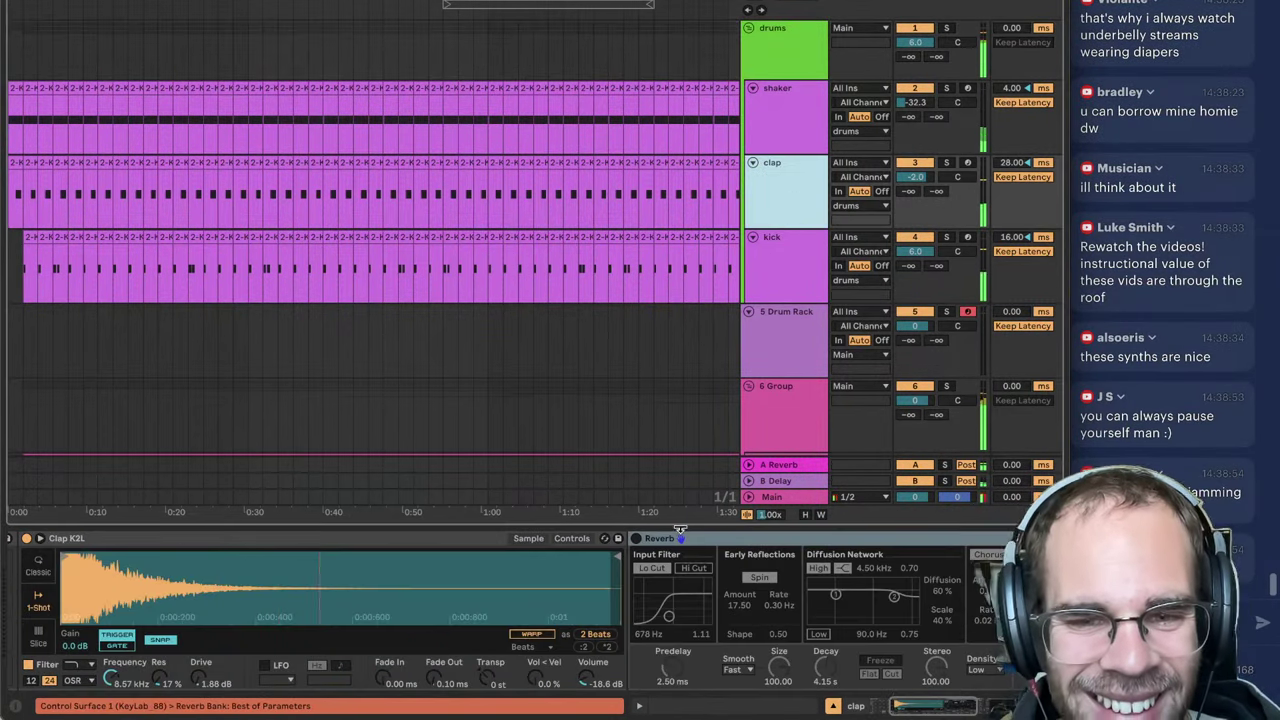
pyautogui.click(638, 540)
pyautogui.moveTo(111, 678); pyautogui.dragTo(111, 672)
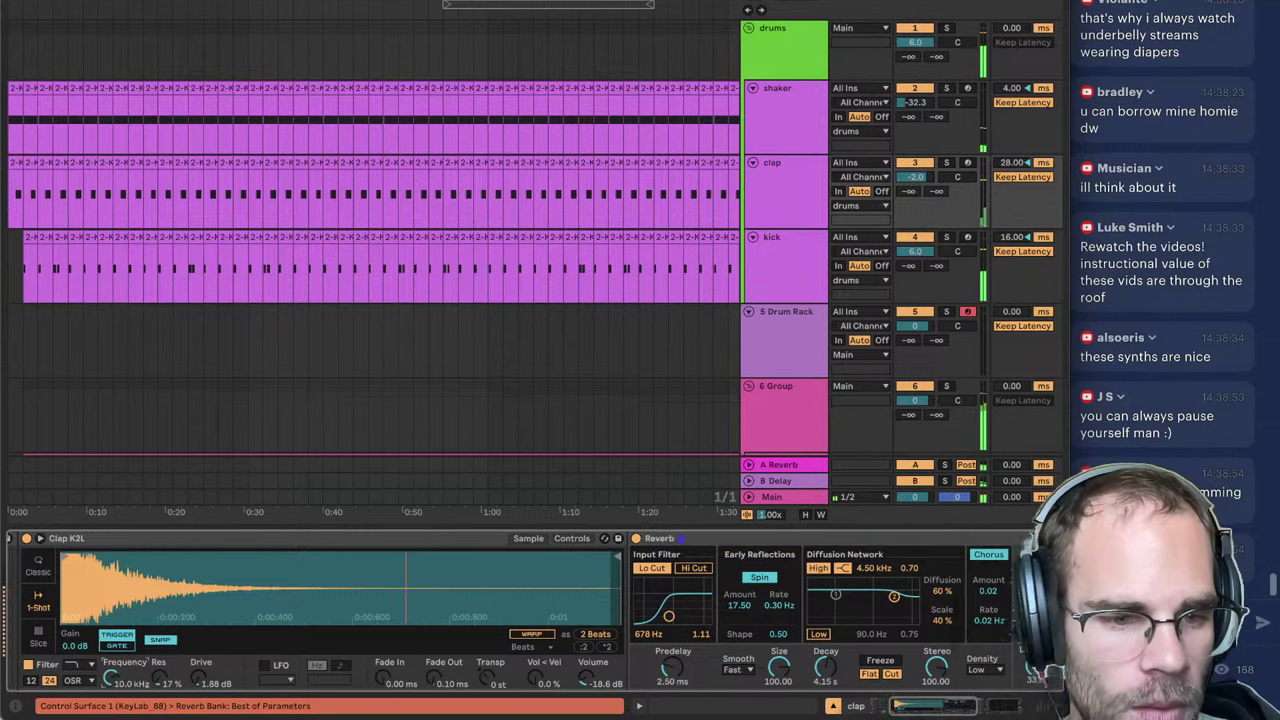
# Step: Set the drums group's Drum Buss damping to 4.76 kHz and its output to -9.83 dB
pyautogui.click(783, 50)
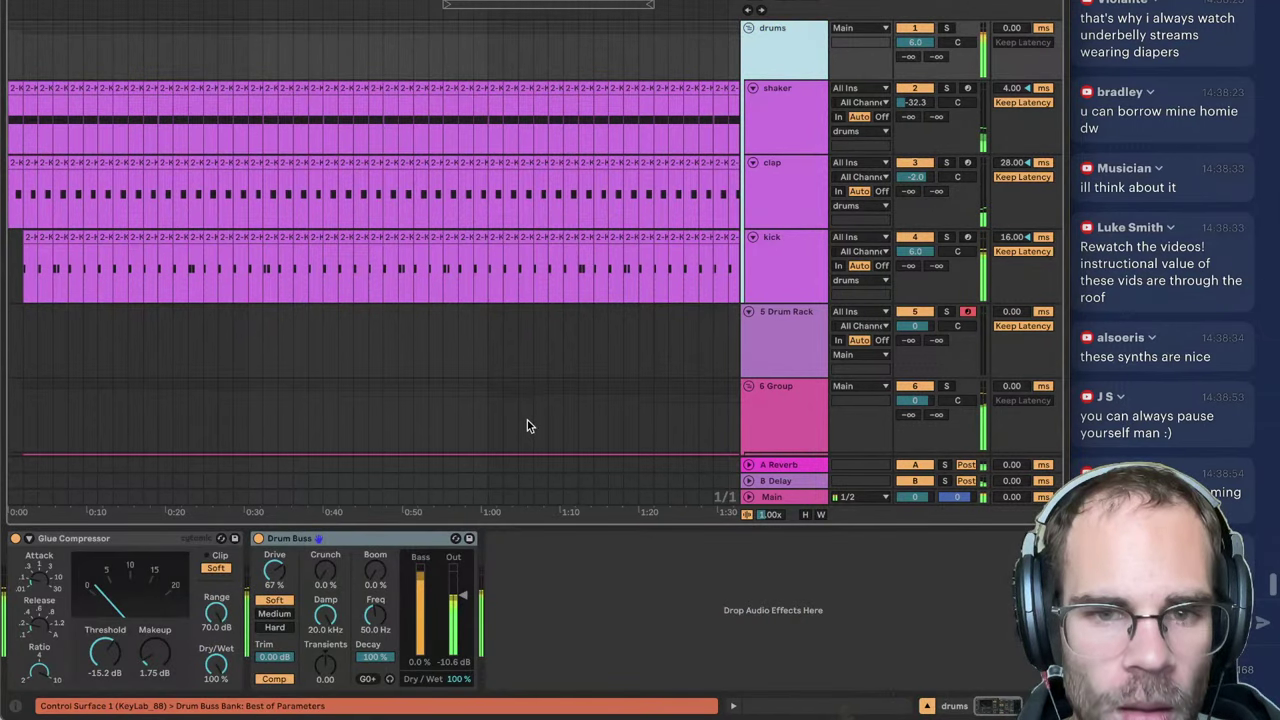
pyautogui.moveTo(463, 596); pyautogui.dragTo(463, 593)
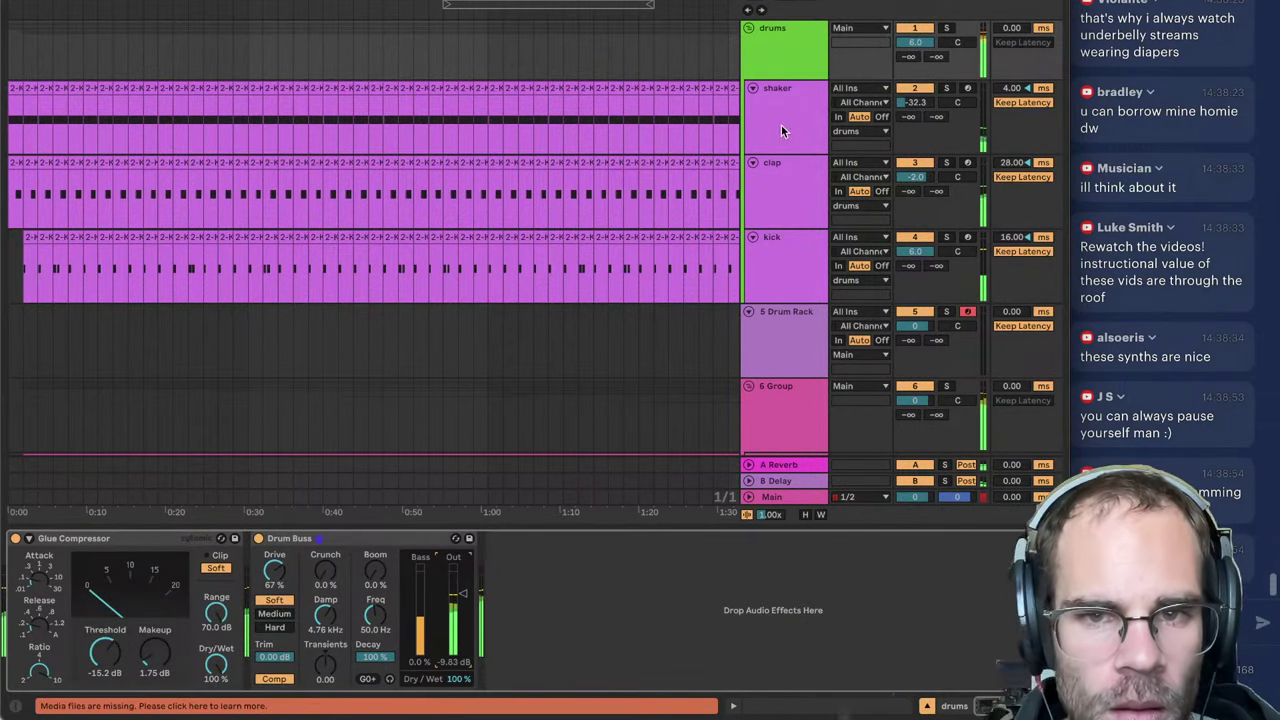
pyautogui.click(787, 50)
# Step: Unfold the bubbles track and restart playback from bar 37 near the start of its first clip
pyautogui.scroll(-8, 462, 284)
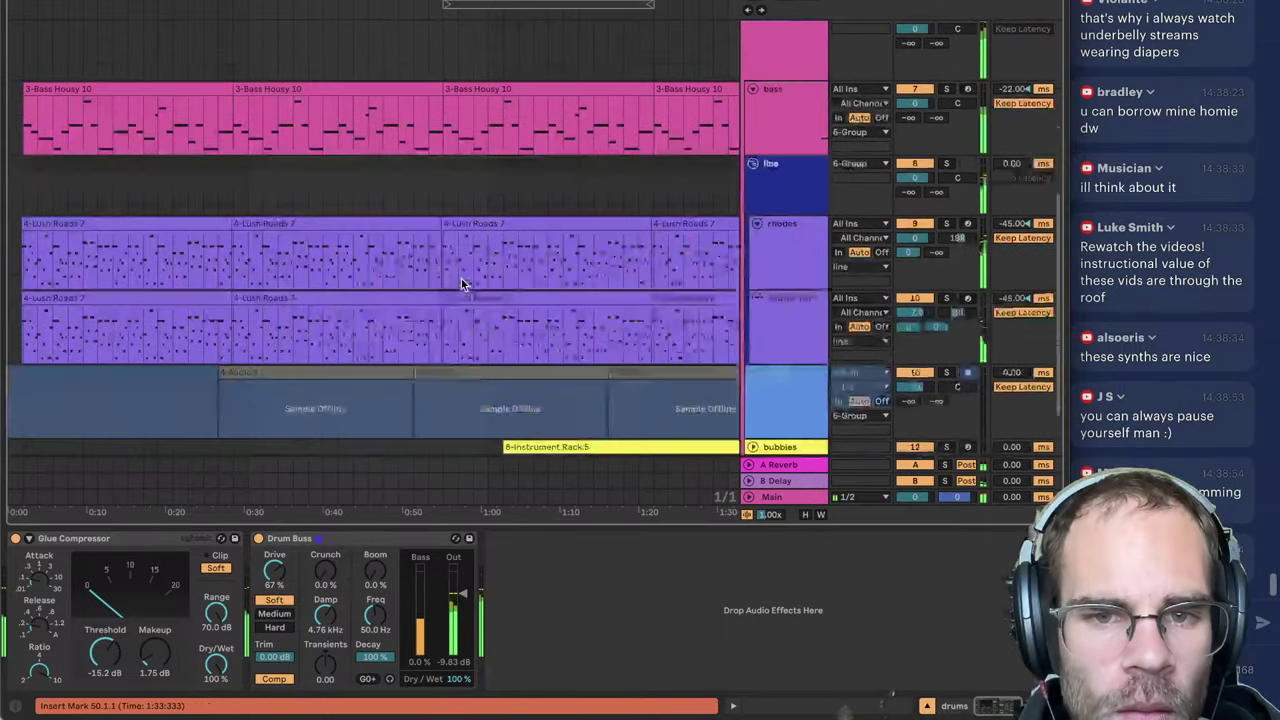
pyautogui.scroll(-1, 920, 318)
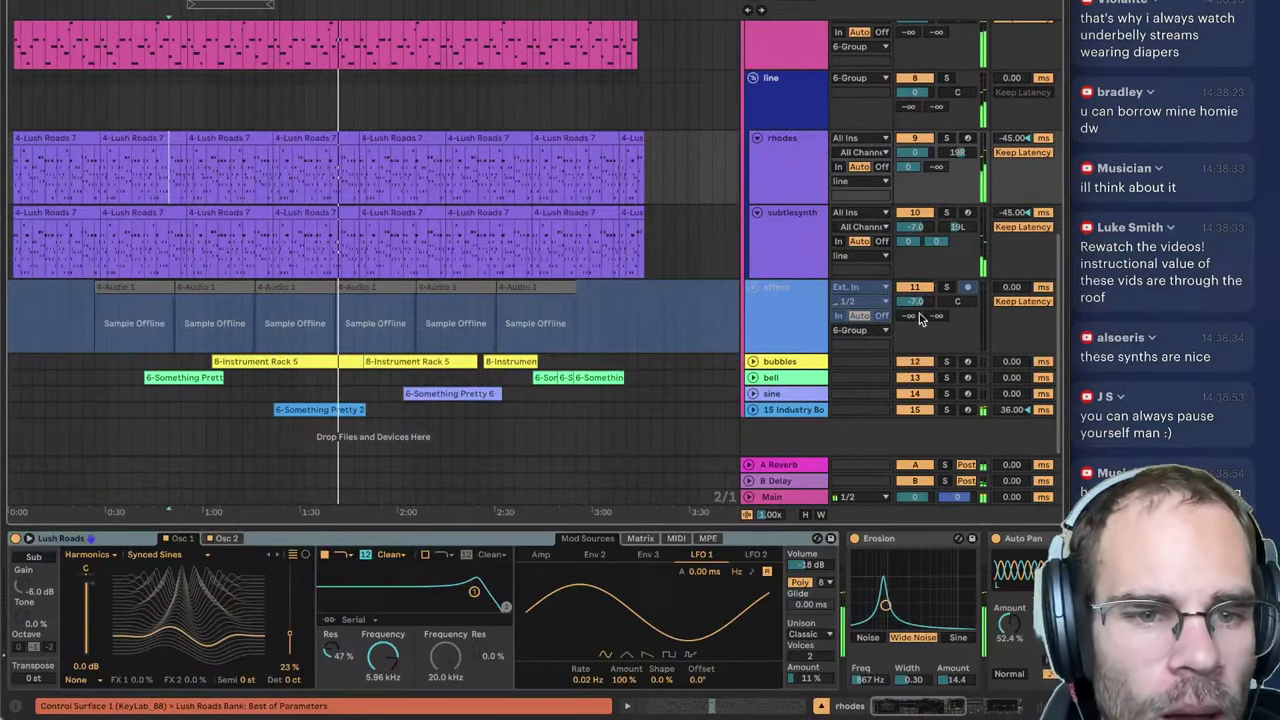
pyautogui.press('space')
pyautogui.click(291, 361)
pyautogui.click(753, 362)
pyautogui.click(794, 362)
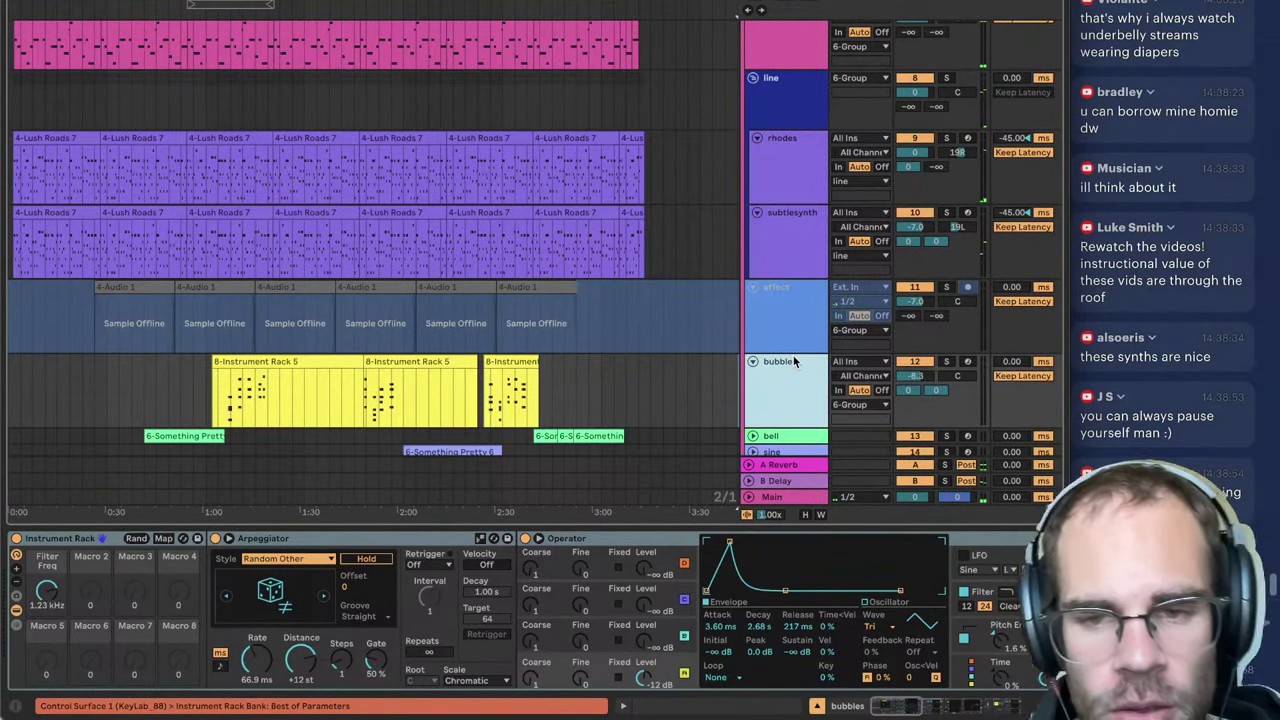
pyautogui.click(231, 392)
pyautogui.press('u')
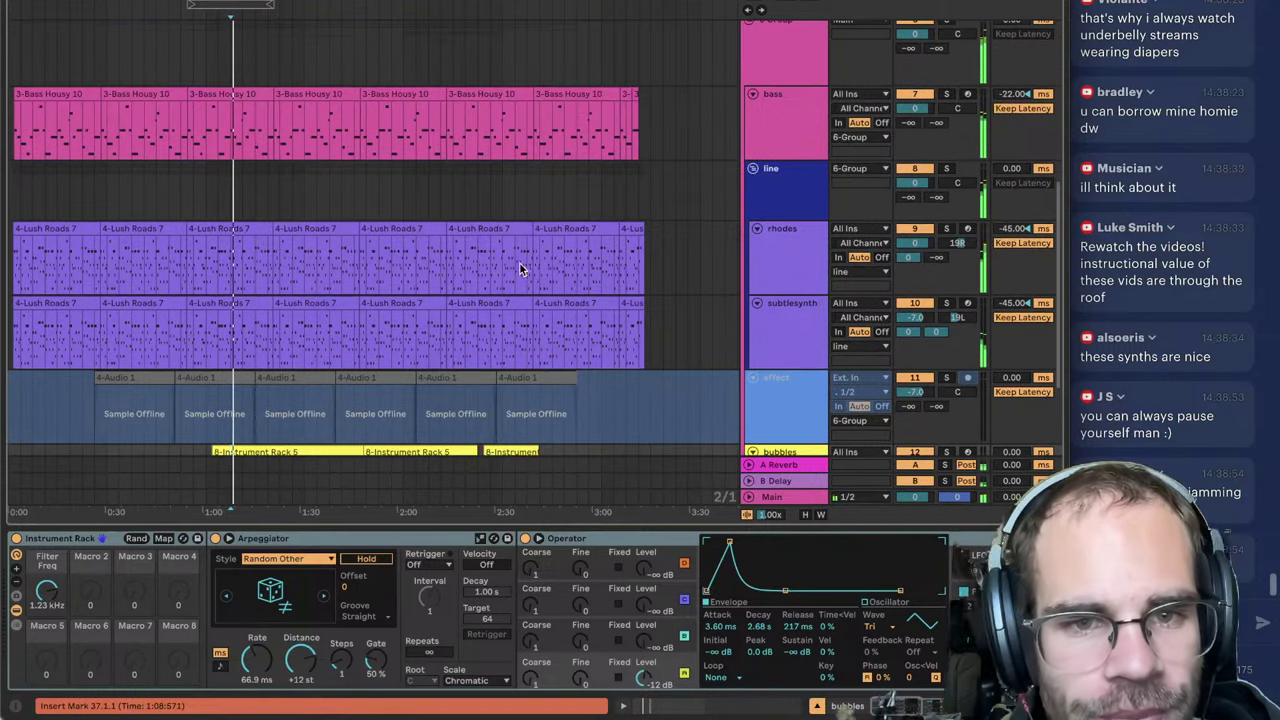
# Step: Solo the bass track and toggle its monitoring to In and back to Auto
pyautogui.click(791, 97)
pyautogui.click(947, 94)
pyautogui.click(838, 123)
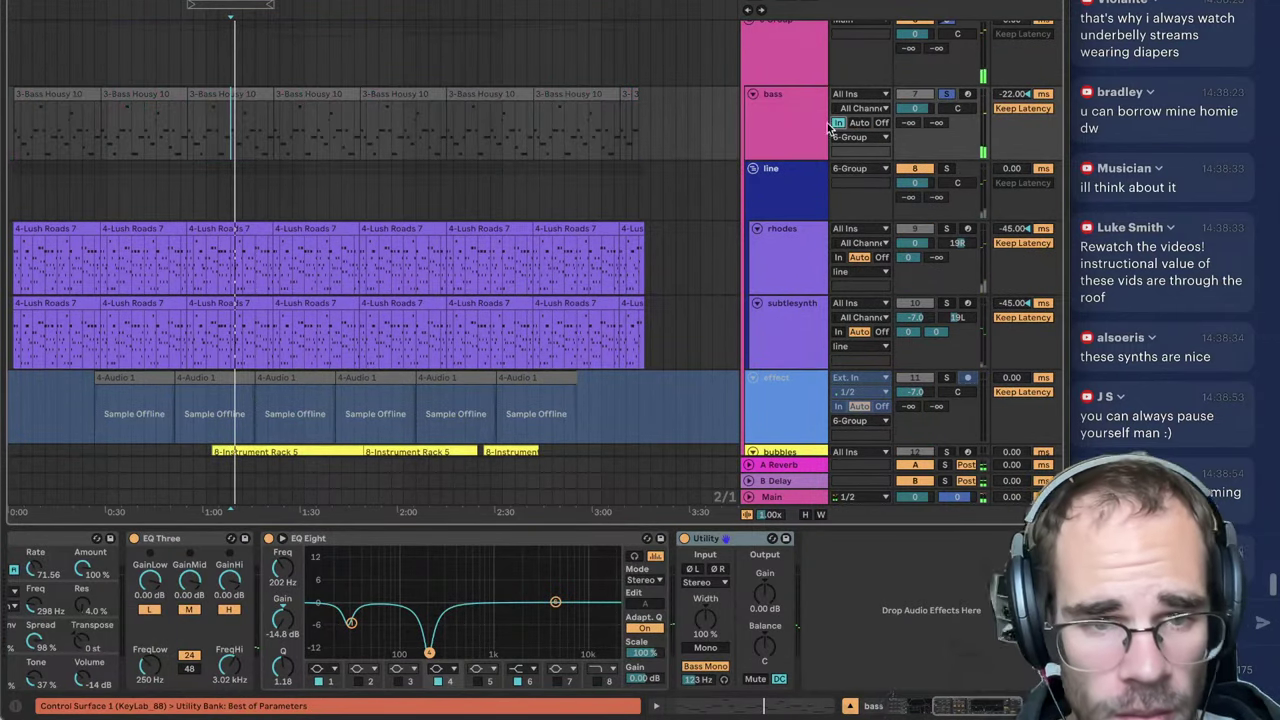
pyautogui.click(856, 123)
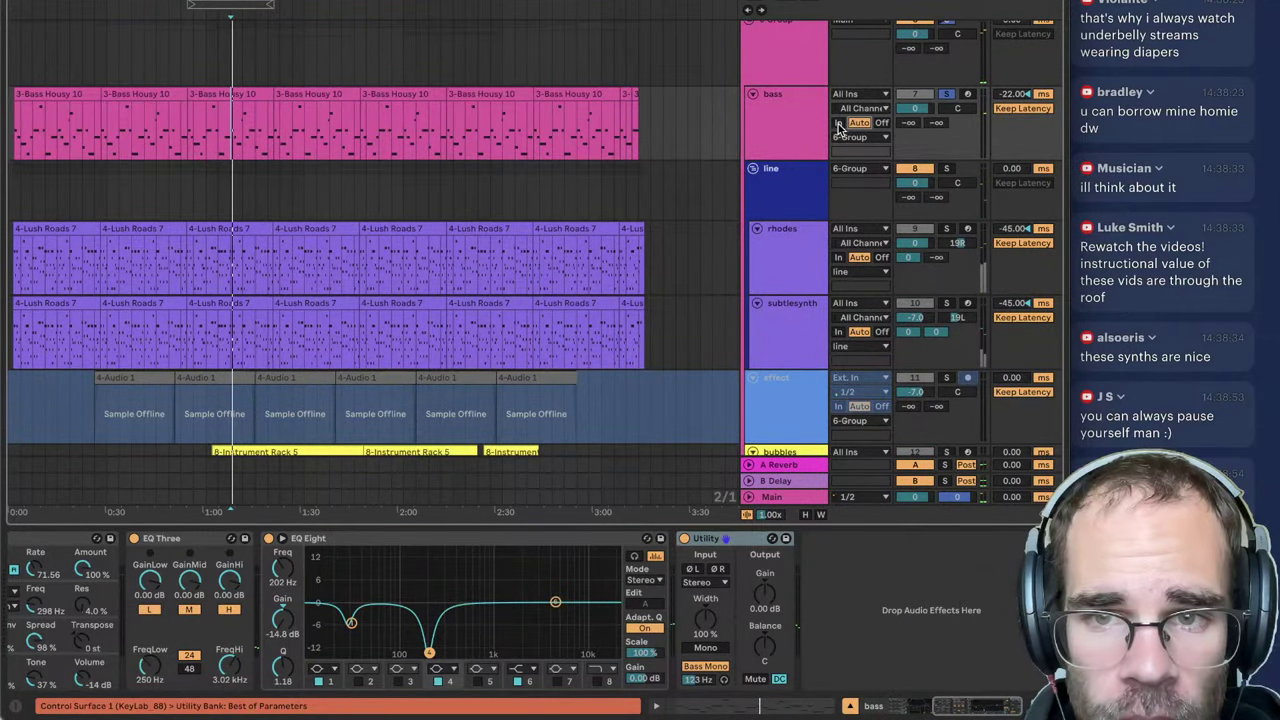
# Step: Set the bass track's EQ Three low gain to 6.00 dB and delete its EQ Eight
pyautogui.click(784, 100)
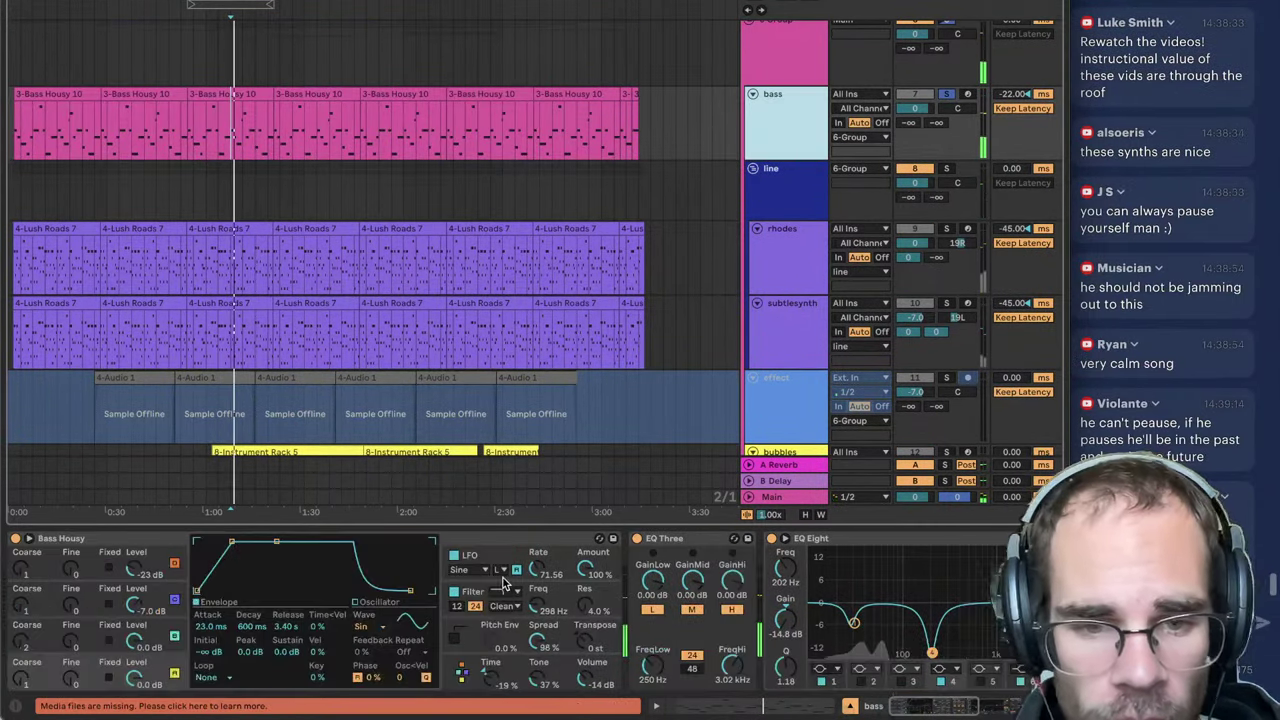
pyautogui.click(772, 538)
pyautogui.click(785, 538)
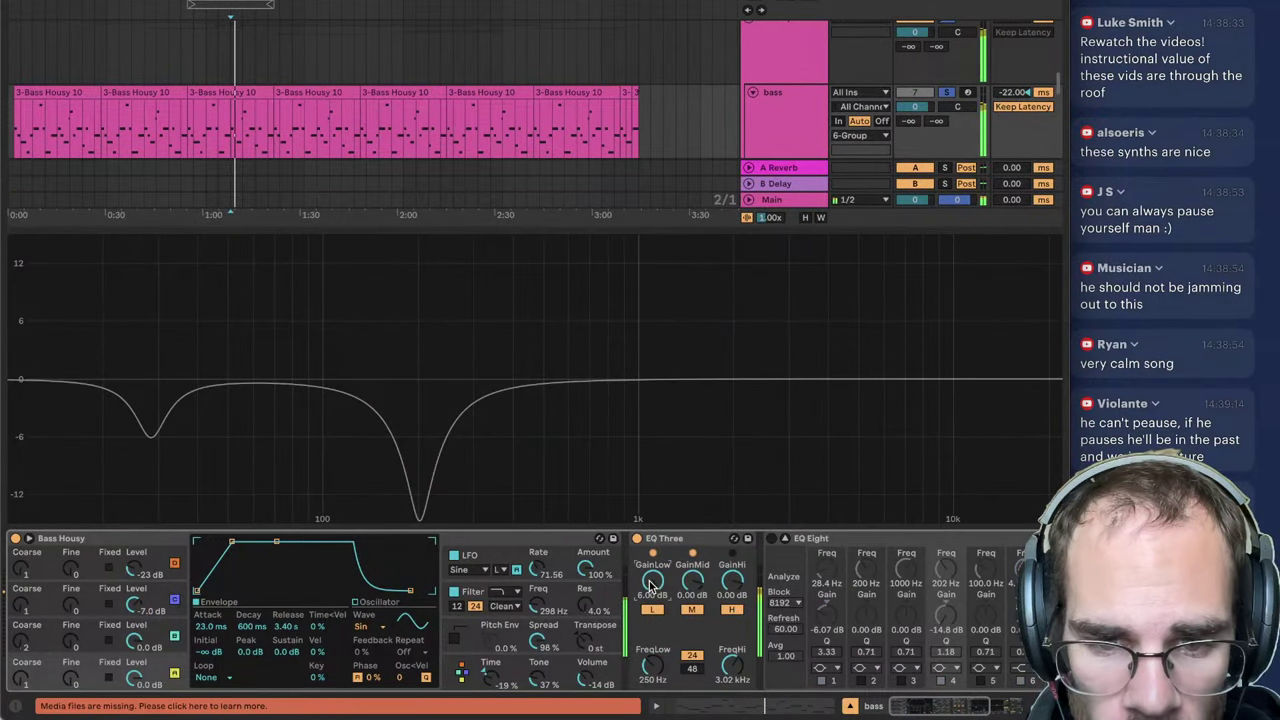
pyautogui.hscroll(5, 650, 583)
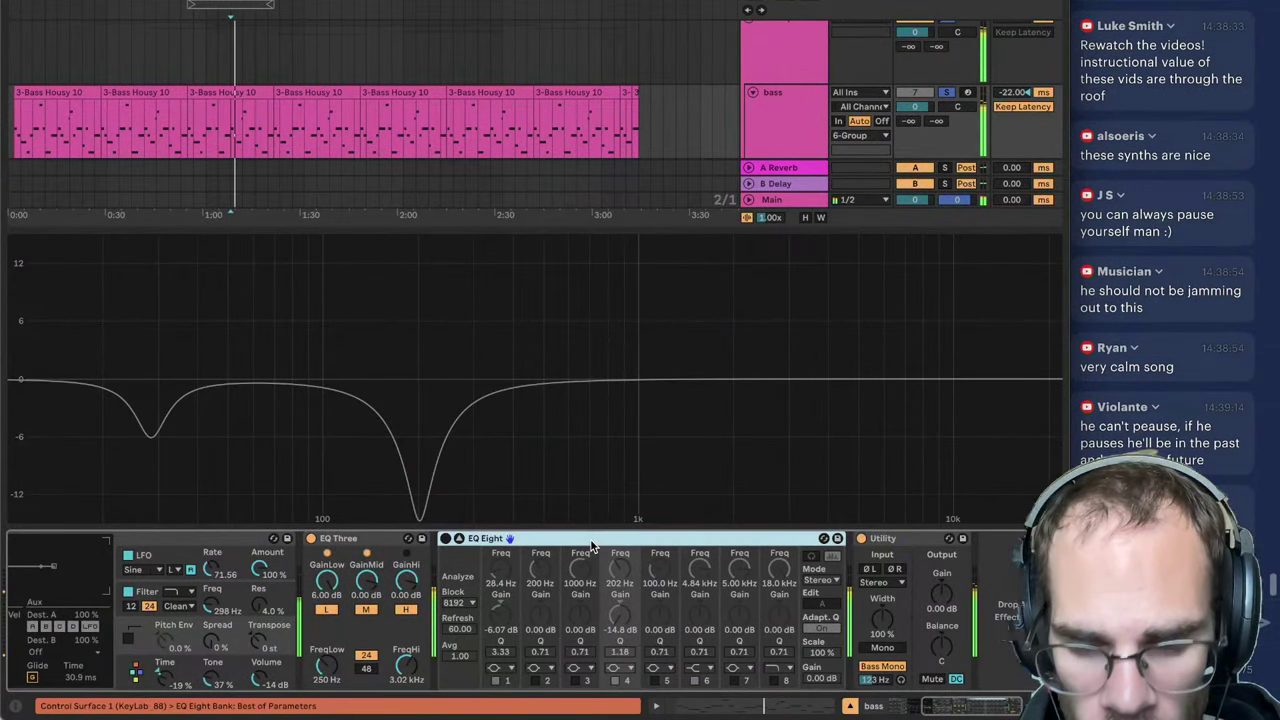
pyautogui.press('Delete')
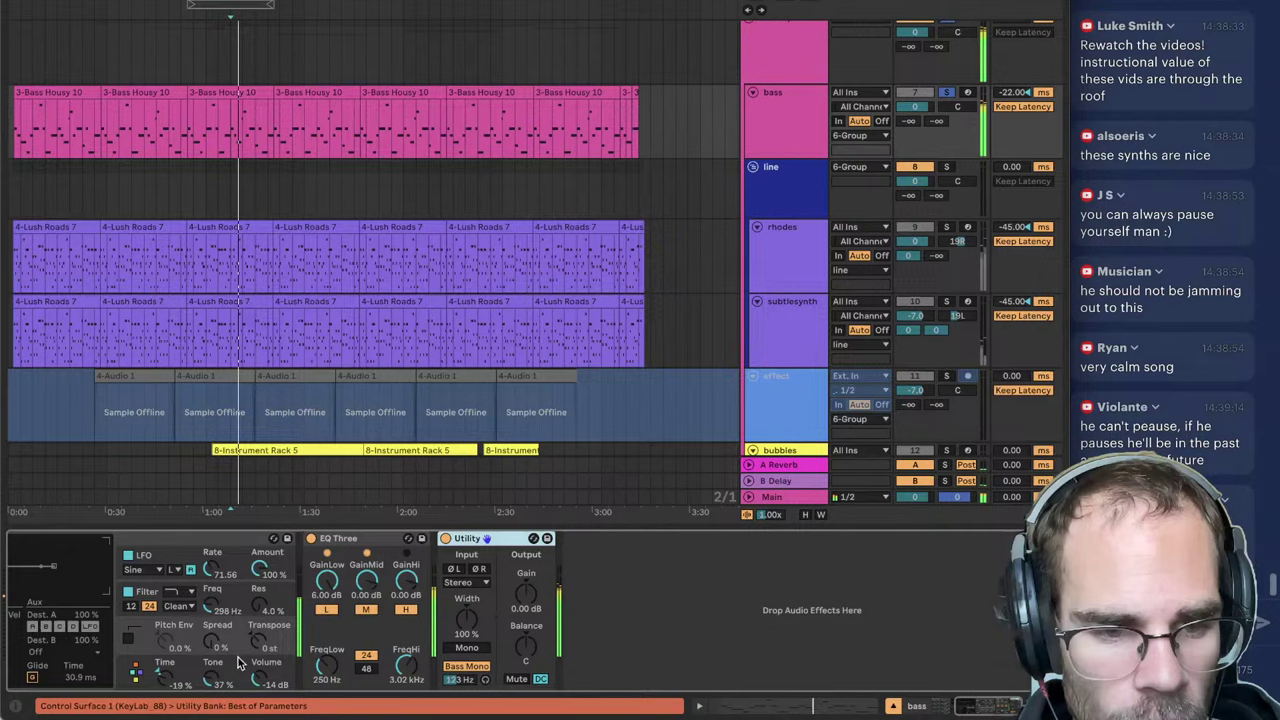
# Step: Reshape the Bass Housy synth with oscillator C at coarse 2, spread 31 % and volume -15 dB, and raise oscillator C's level
pyautogui.hscroll(-5, 238, 663)
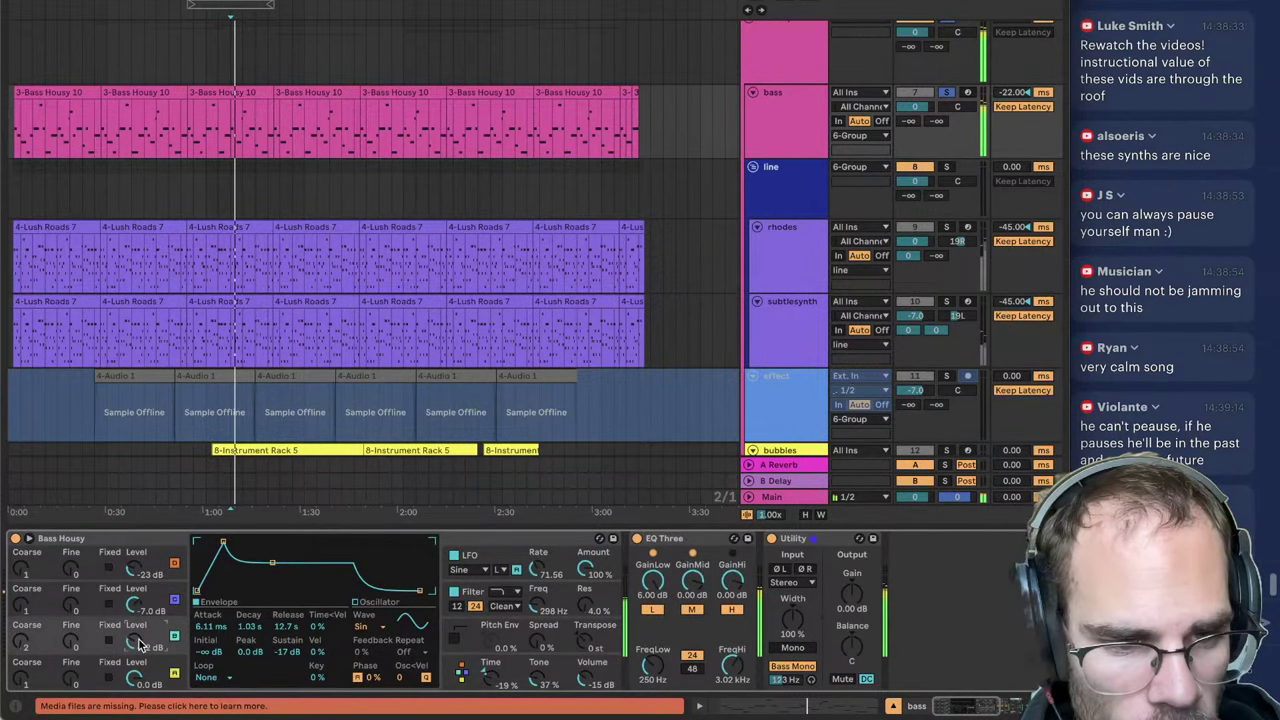
pyautogui.click(808, 118)
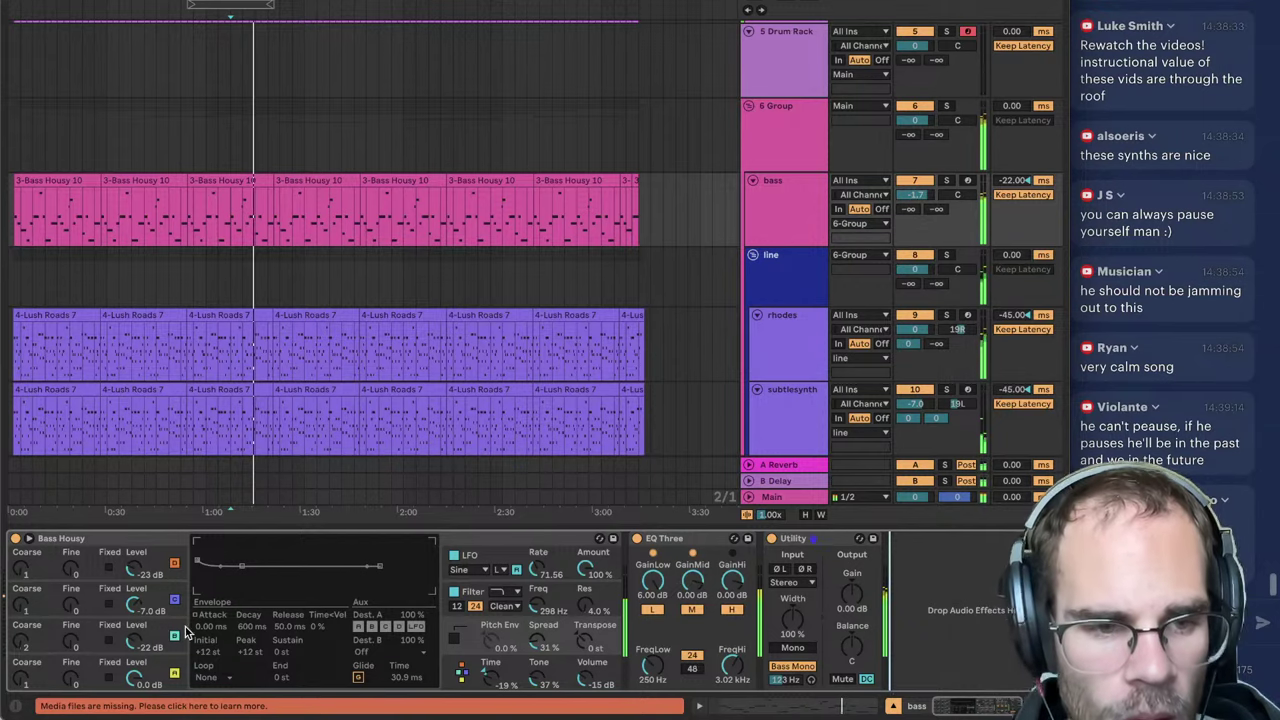
pyautogui.moveTo(134, 641); pyautogui.dragTo(134, 629)
# Step: Insert a new audio track below the shaker track in the drums group and arm it for recording
pyautogui.click(818, 332)
pyautogui.click(802, 273)
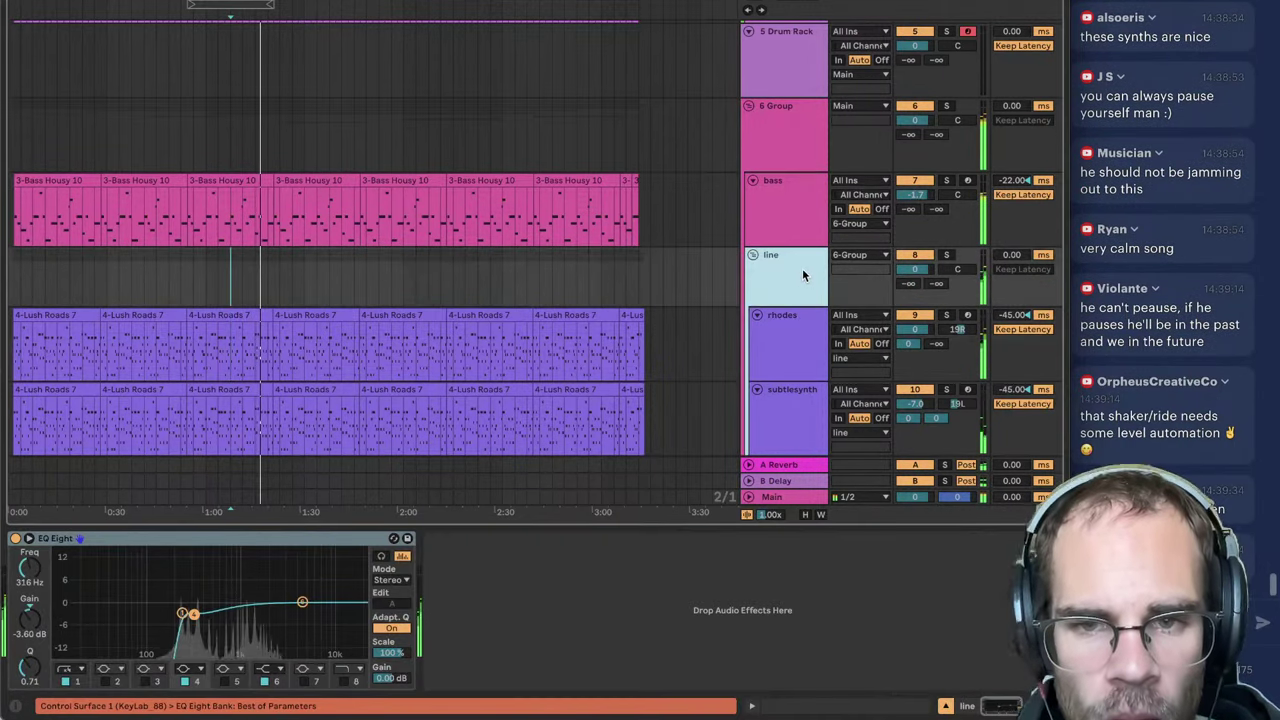
pyautogui.scroll(5, 801, 272)
pyautogui.scroll(-4, 798, 266)
pyautogui.scroll(5, 795, 257)
pyautogui.click(784, 104)
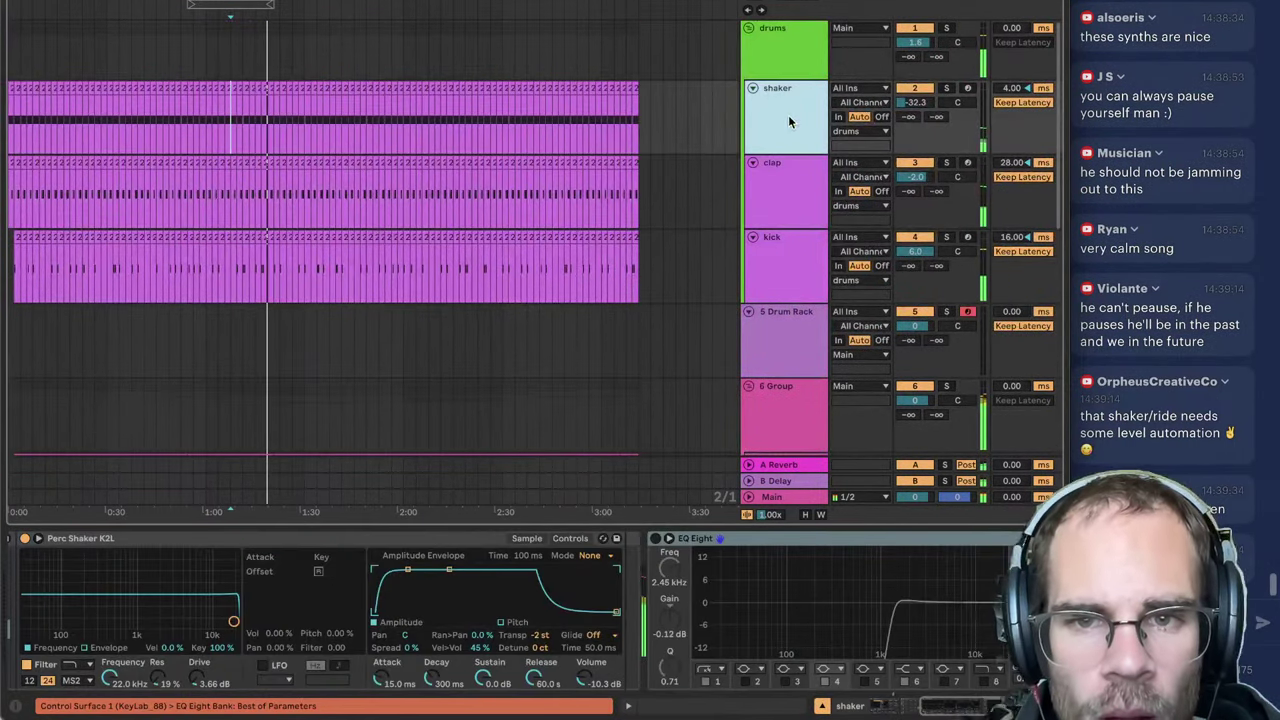
pyautogui.hotkey('ctrl', 't')
pyautogui.click(968, 165)
# Step: Audition hat loop samples and place elipatreon_hat_loop_cabinet_hype_170.wav at the start of the new audio track
pyautogui.hotkey('ctrl', 'alt', 'b')
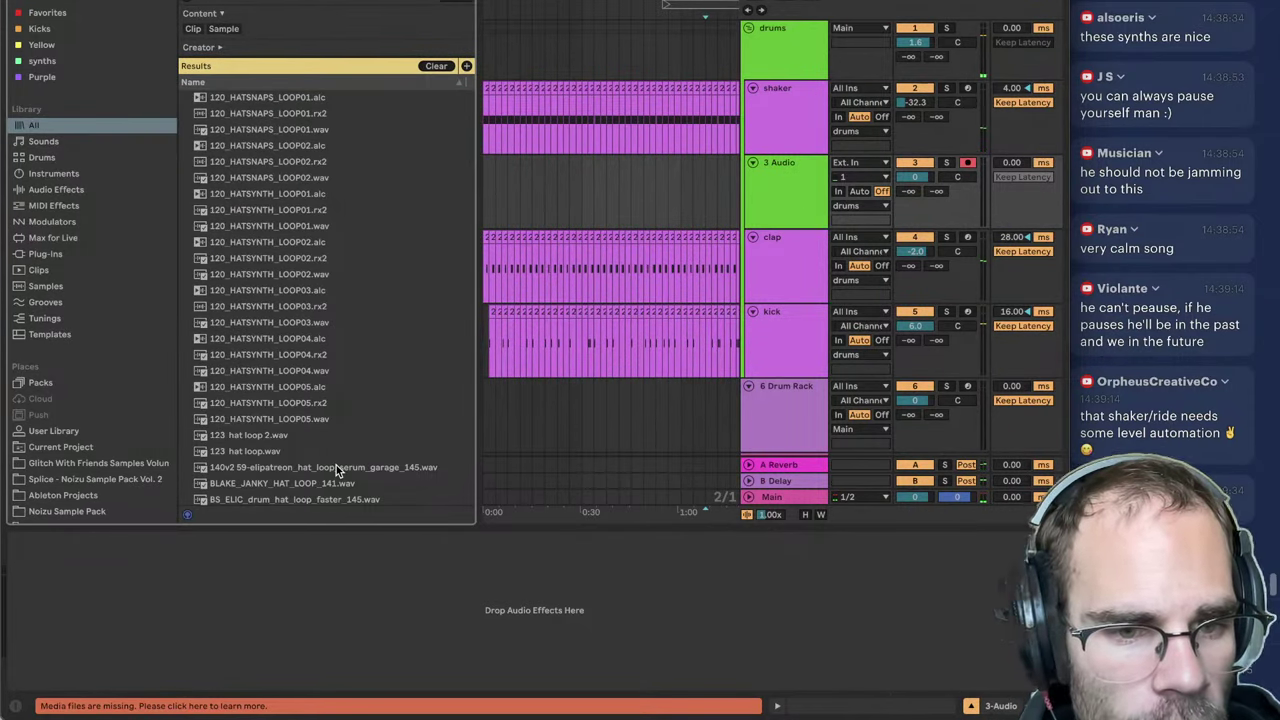
pyautogui.click(336, 466)
pyautogui.scroll(-3, 310, 472)
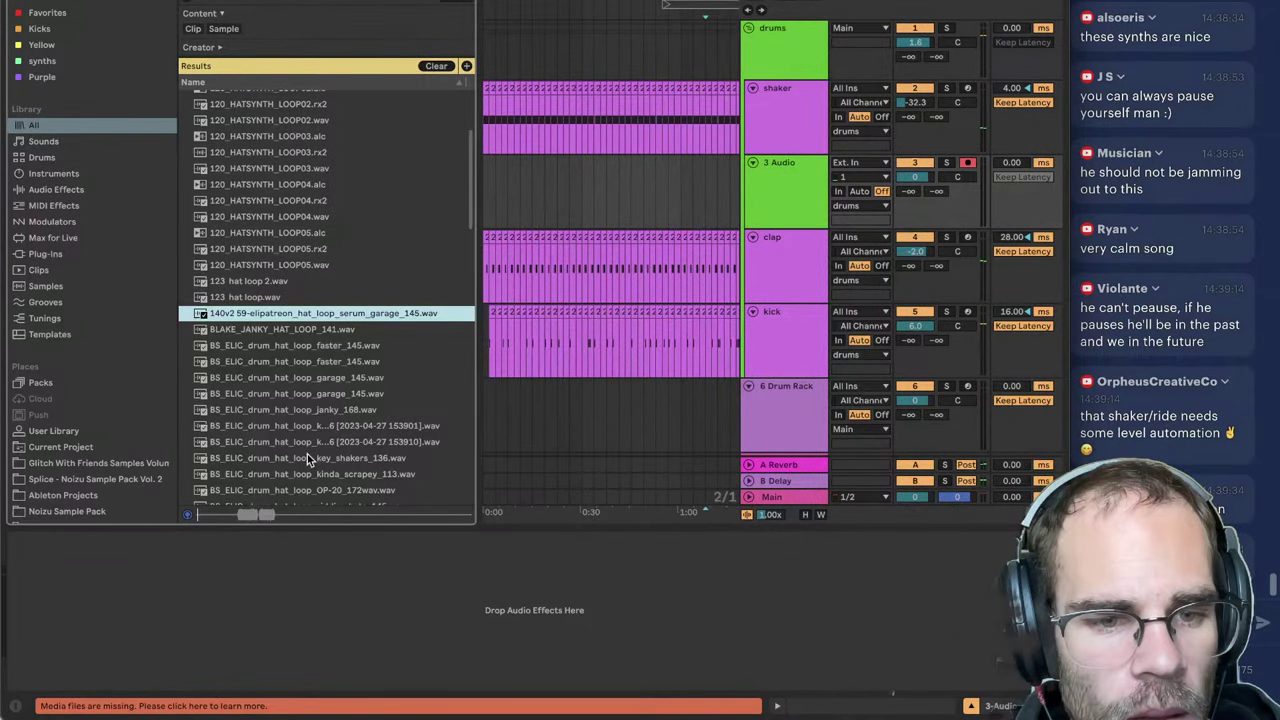
pyautogui.click(307, 457)
pyautogui.scroll(-6, 312, 450)
pyautogui.click(322, 419)
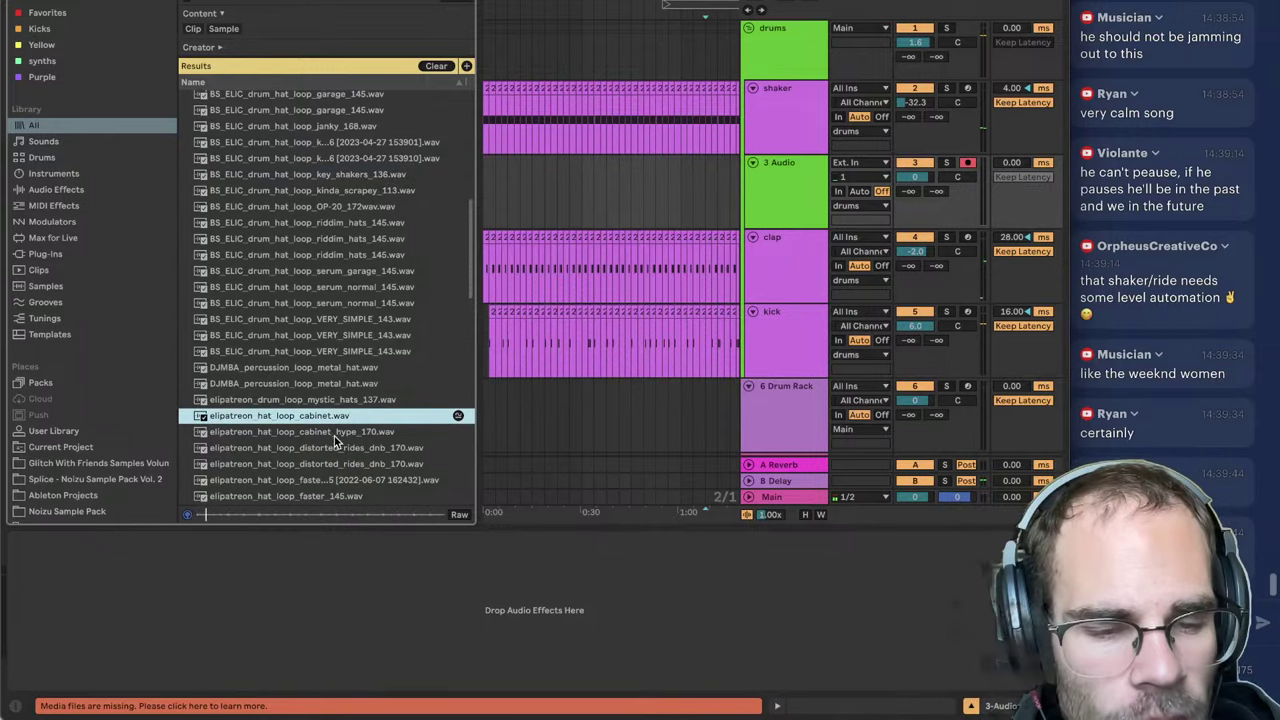
pyautogui.scroll(-3, 335, 438)
pyautogui.moveTo(308, 289); pyautogui.dragTo(498, 156)
pyautogui.press('space')
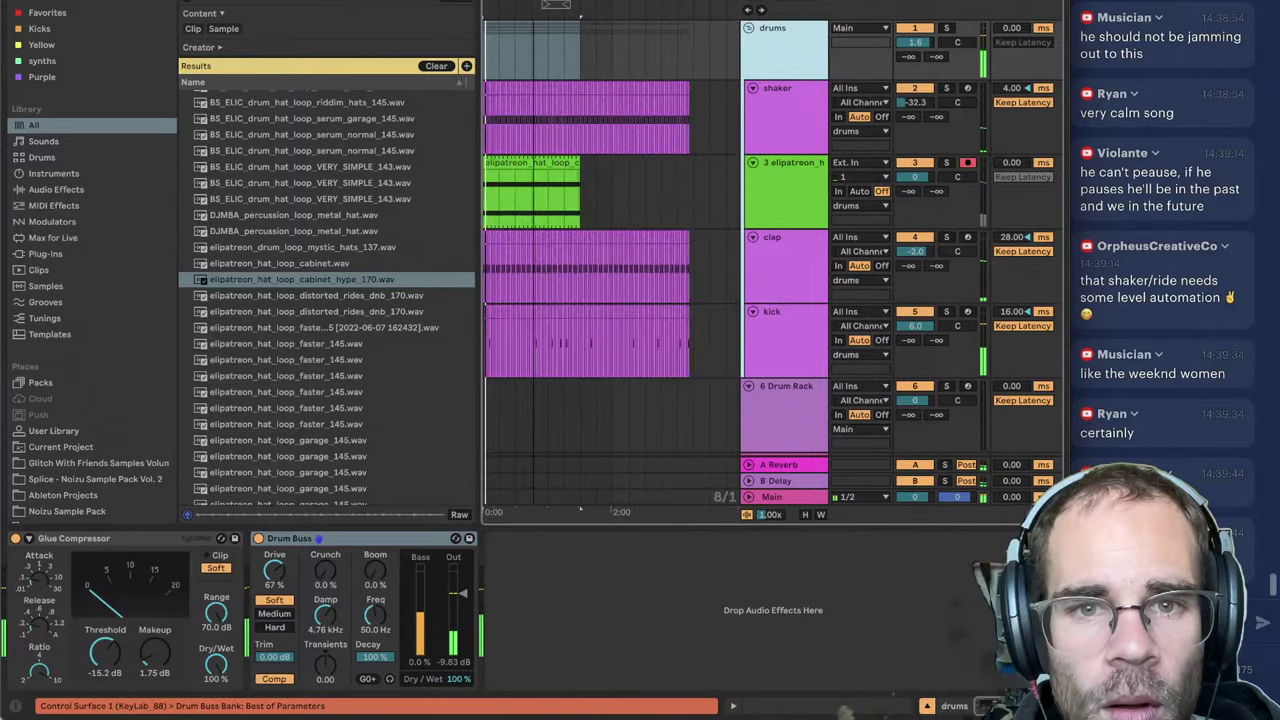
# Step: Move the hat loop clip to bar 41 and double its clip tempo to 170 BPM
pyautogui.moveTo(537, 164); pyautogui.dragTo(616, 172)
pyautogui.click(798, 60)
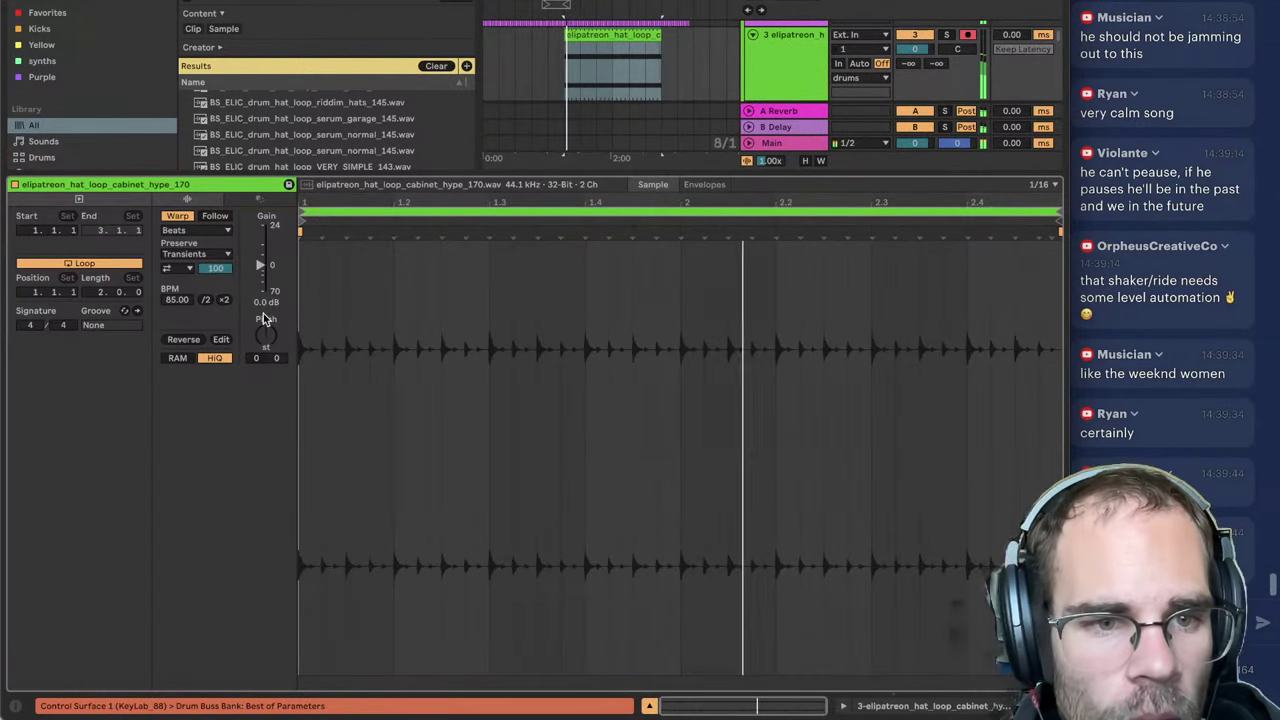
pyautogui.click(225, 301)
pyautogui.press('space')
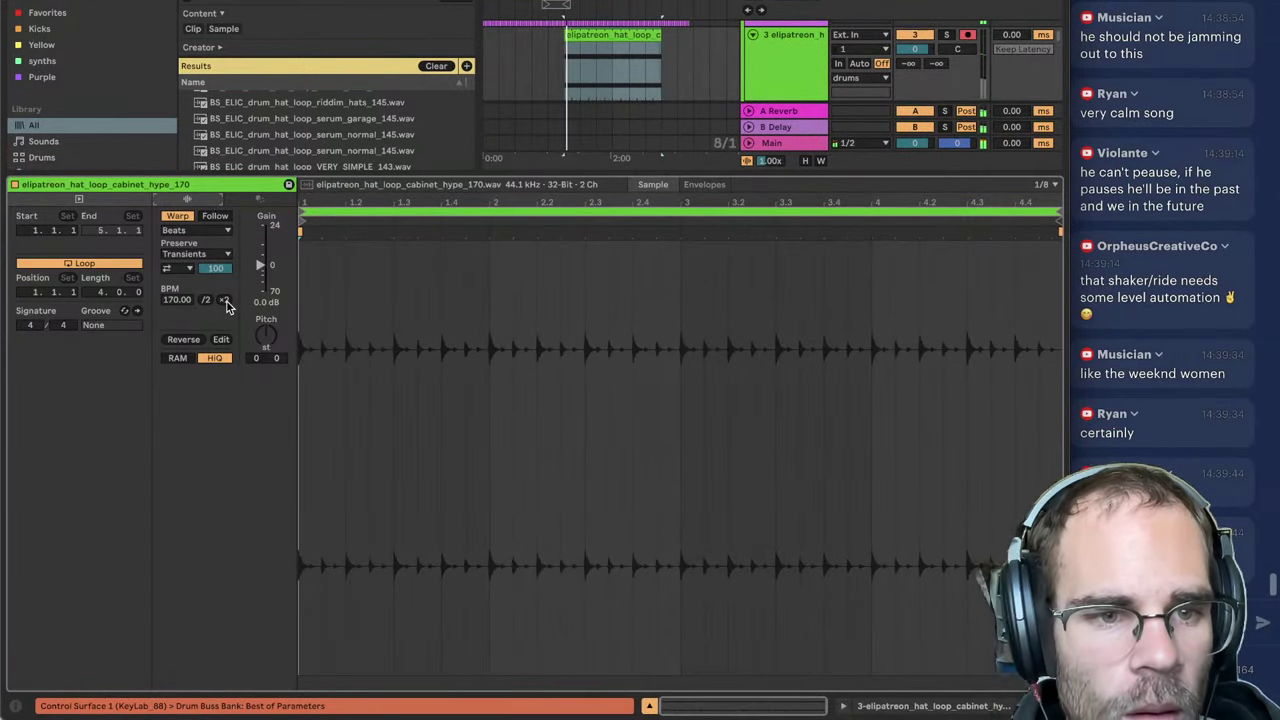
pyautogui.press('space')
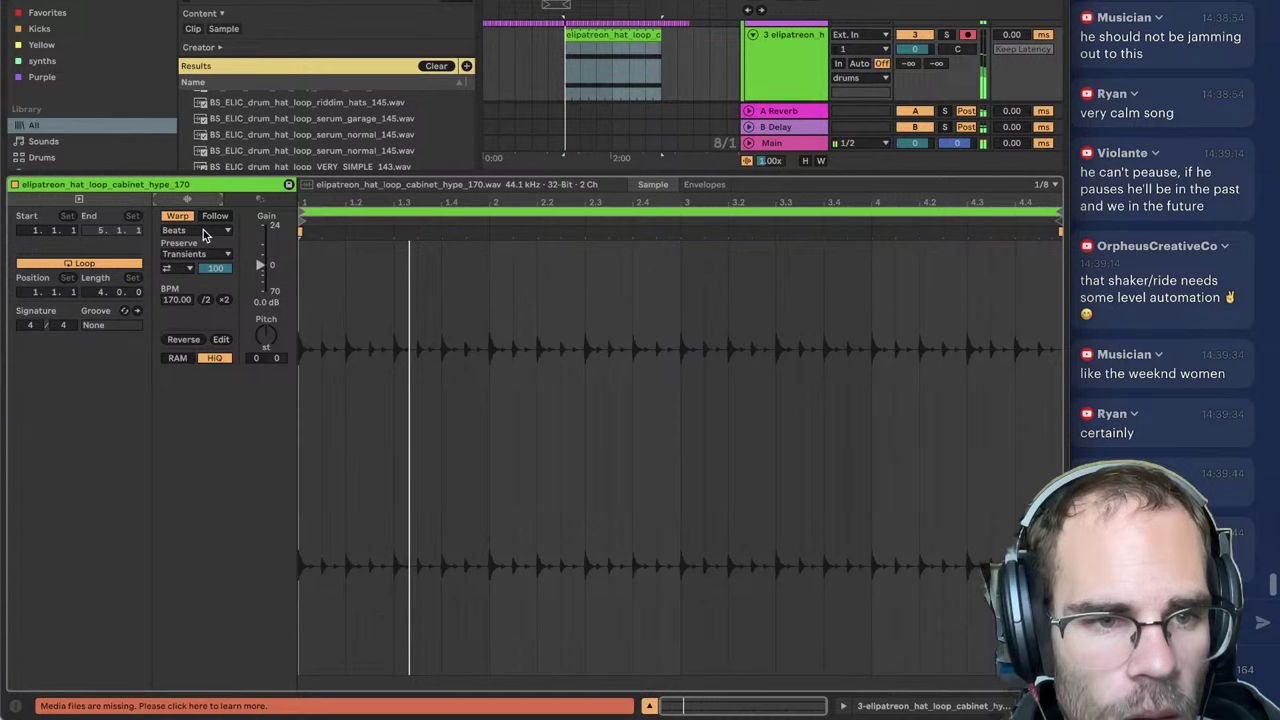
pyautogui.hotkey('shift', 'Tab')
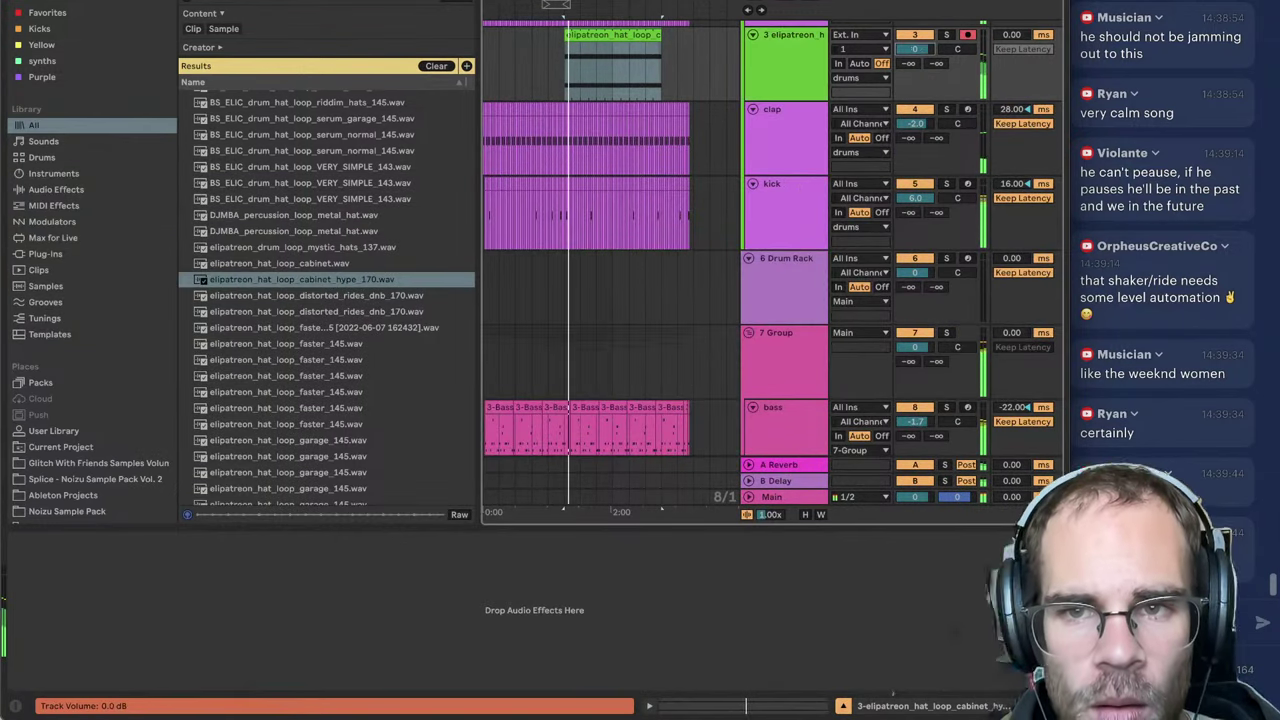
# Step: Deactivate the shaker track and set the hat loop track's volume to -7.1 dB
pyautogui.scroll(3, 866, 130)
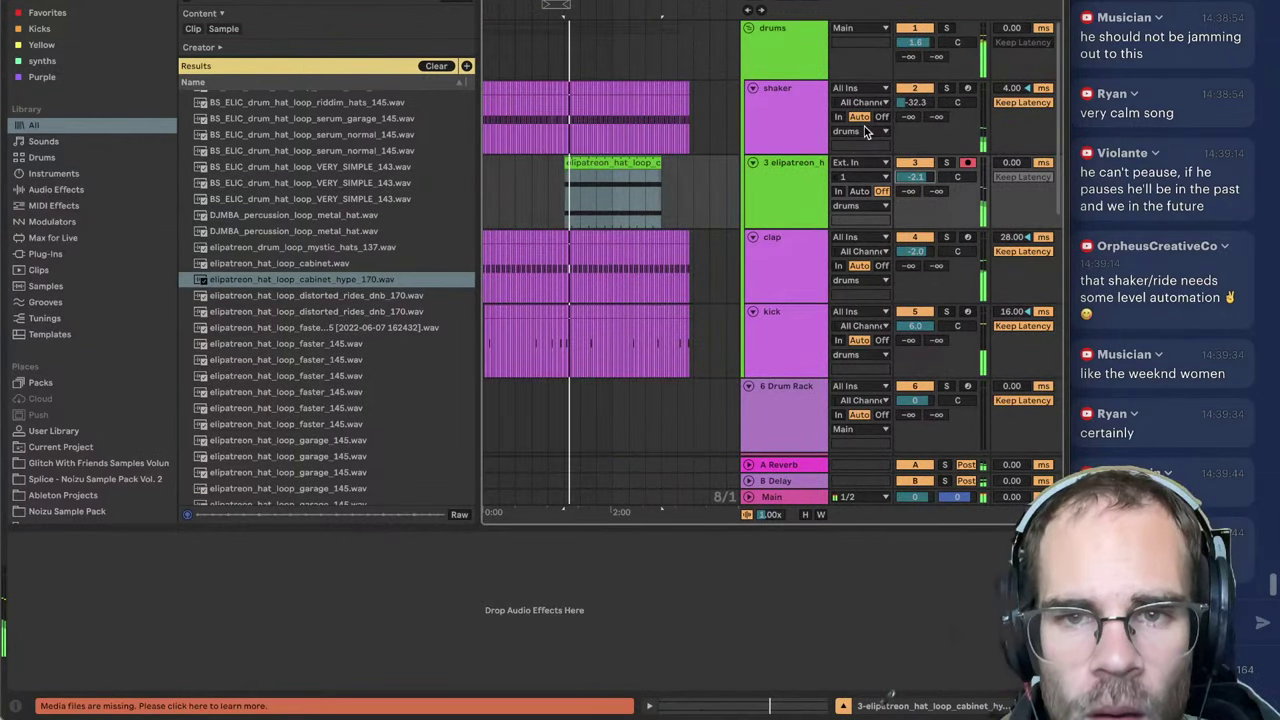
pyautogui.click(914, 88)
pyautogui.moveTo(914, 177); pyautogui.dragTo(862, 180)
pyautogui.click(769, 312)
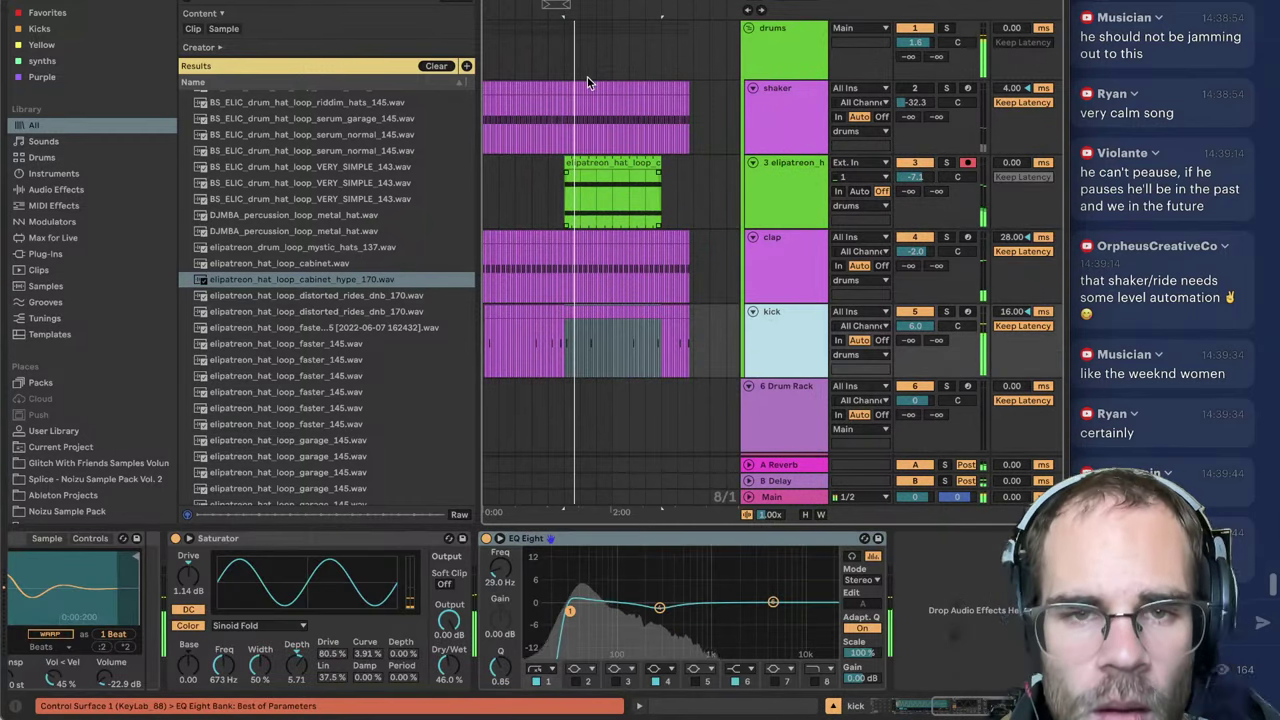
# Step: Replace the clap track's sample with BRUNER_snap_single_small_room_02.wav and set its reverb decay to 8.19 s
pyautogui.moveTo(581, 2); pyautogui.dragTo(571, 148)
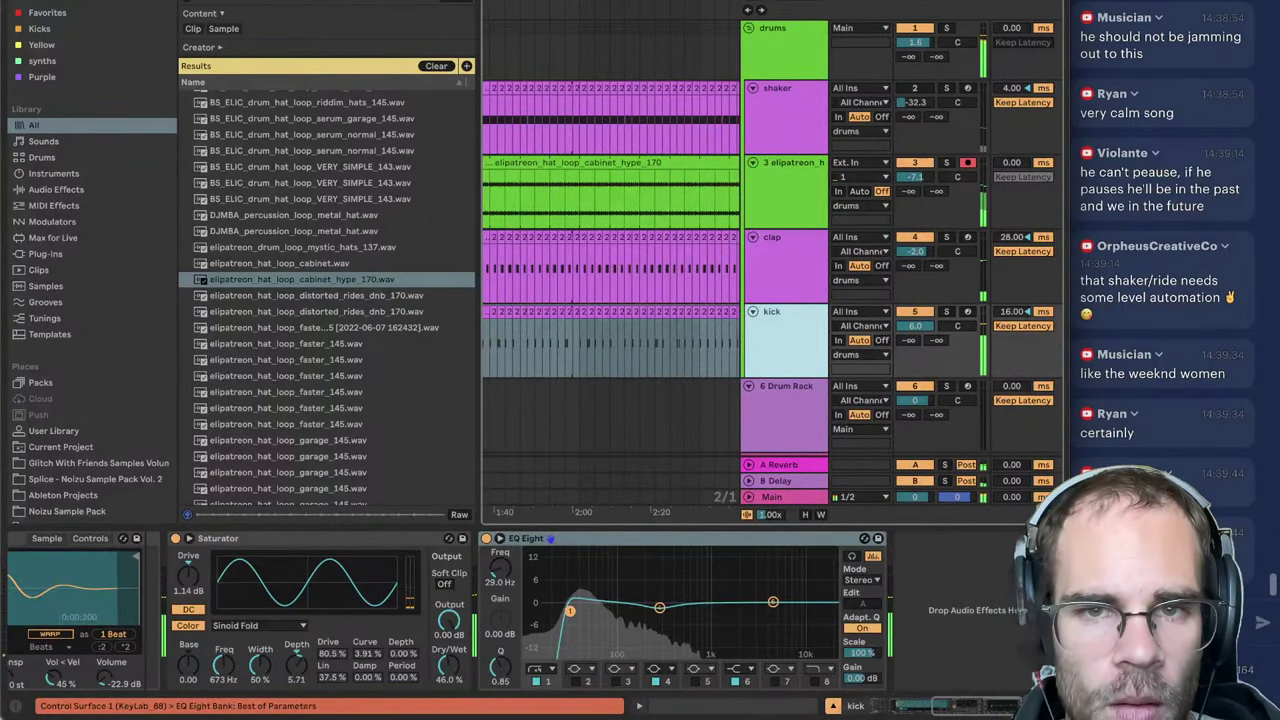
pyautogui.moveTo(597, 2); pyautogui.dragTo(600, 147)
pyautogui.press('Up')
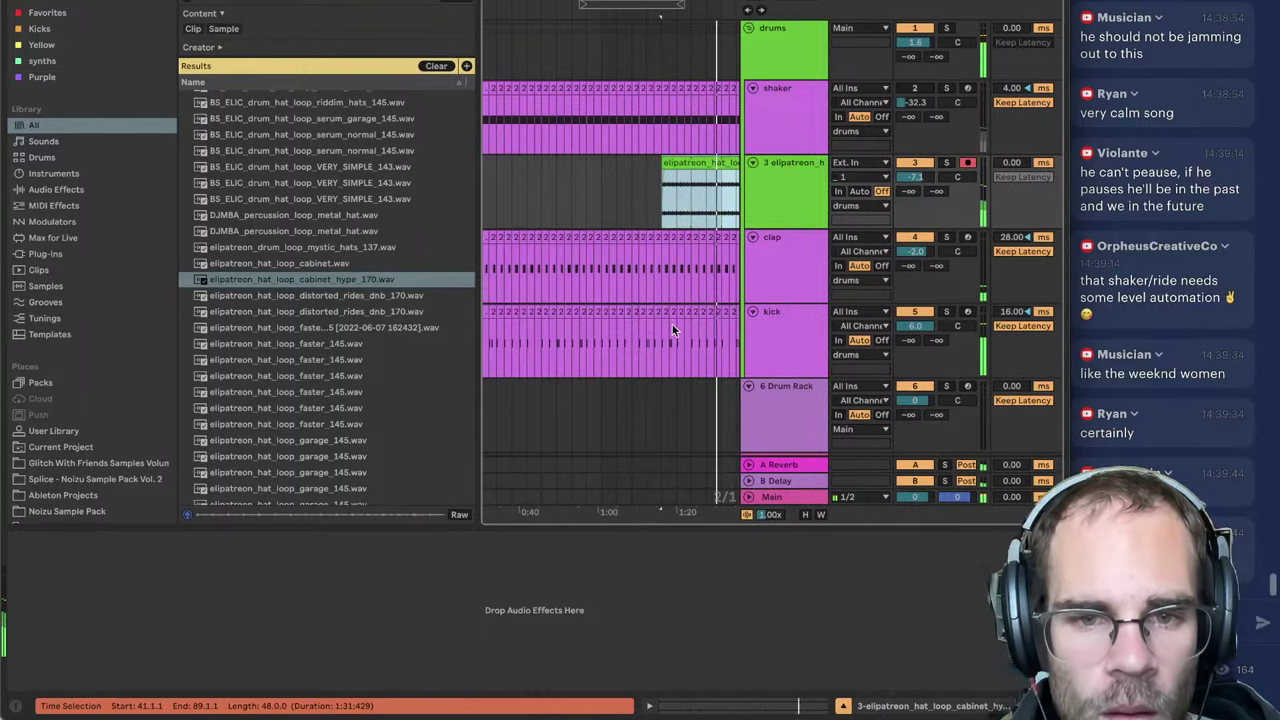
pyautogui.click(663, 313)
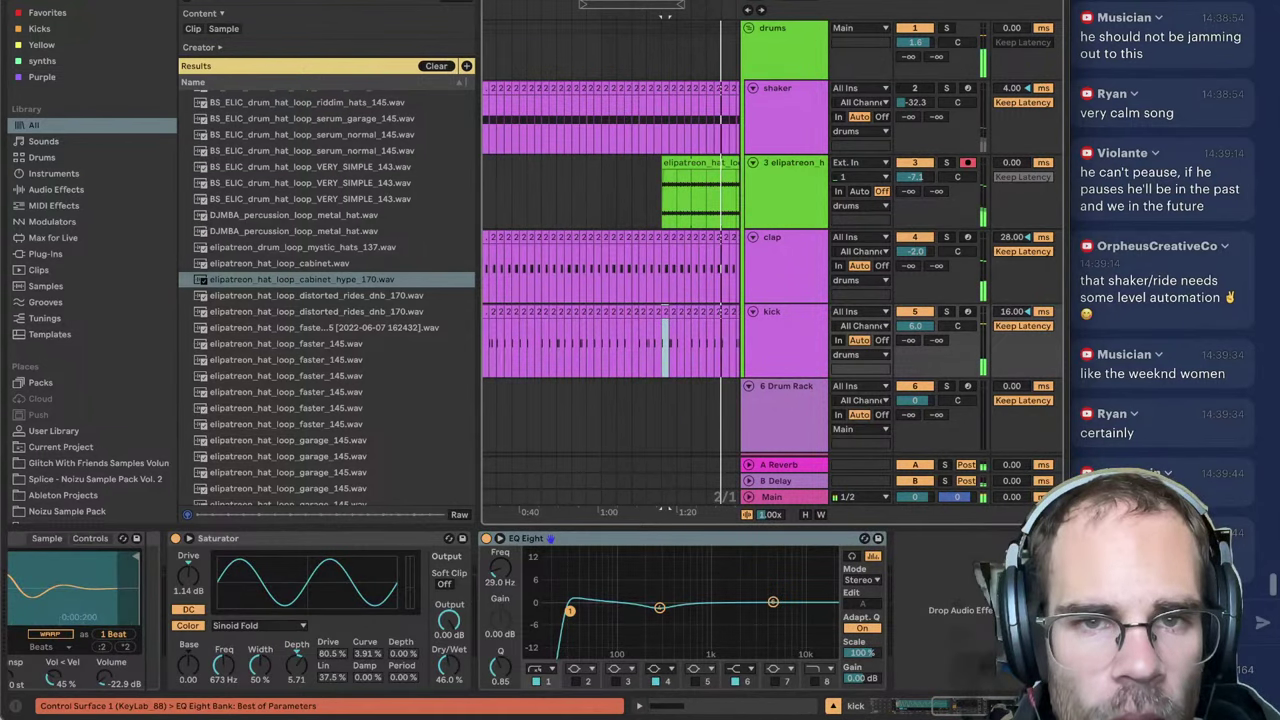
pyautogui.click(784, 270)
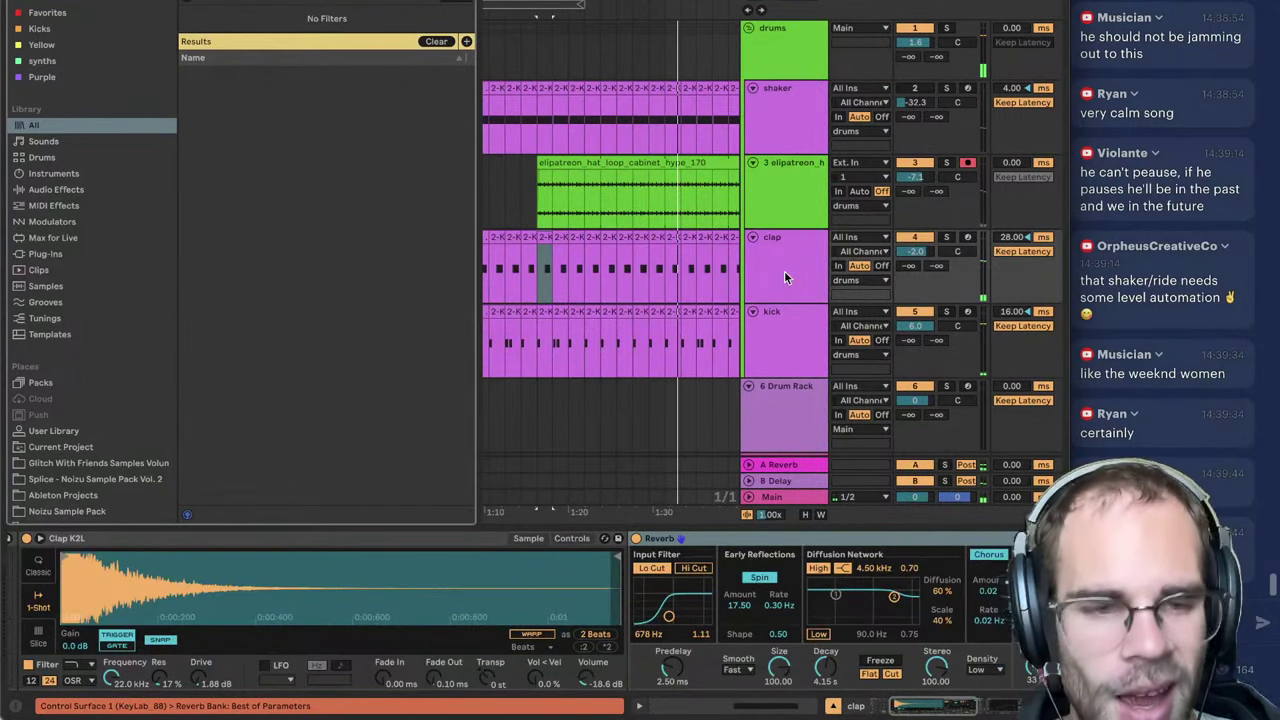
pyautogui.moveTo(300, 412); pyautogui.dragTo(426, 576)
pyautogui.press('space')
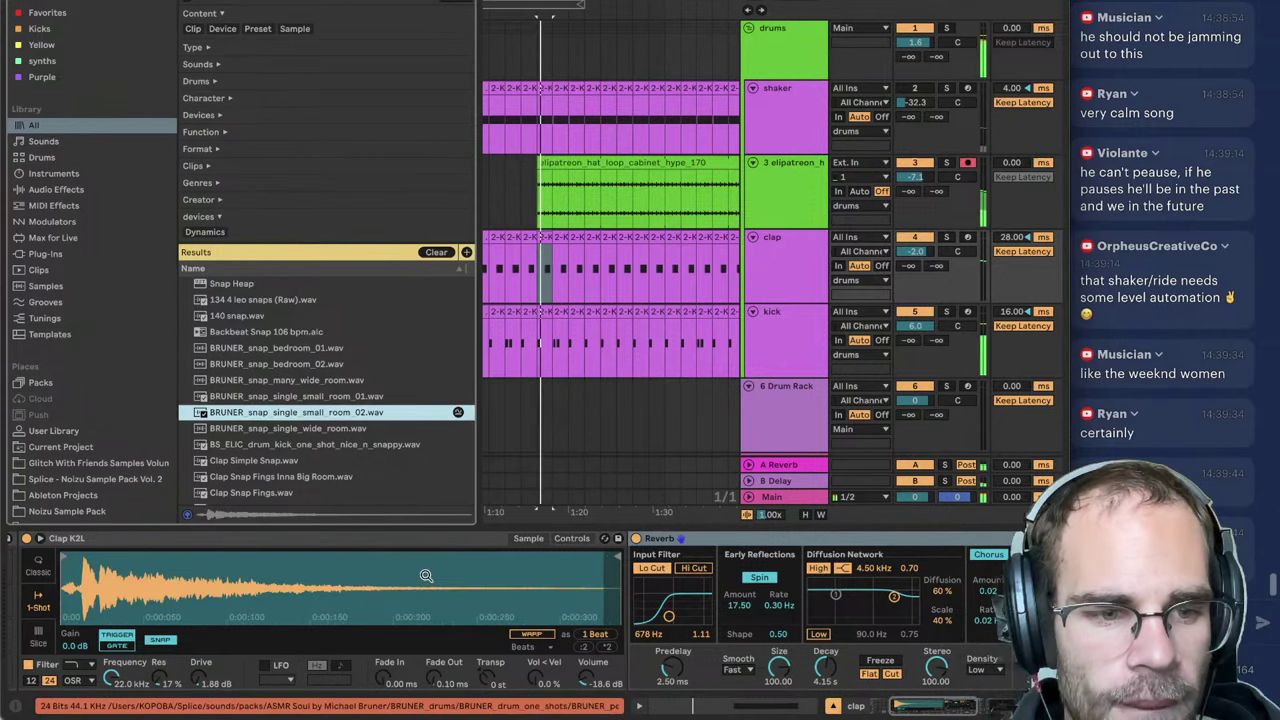
pyautogui.moveTo(826, 667)
pyautogui.mouseDown()
pyautogui.moveTo(826, 641)
pyautogui.moveTo(830, 672)
pyautogui.mouseUp()
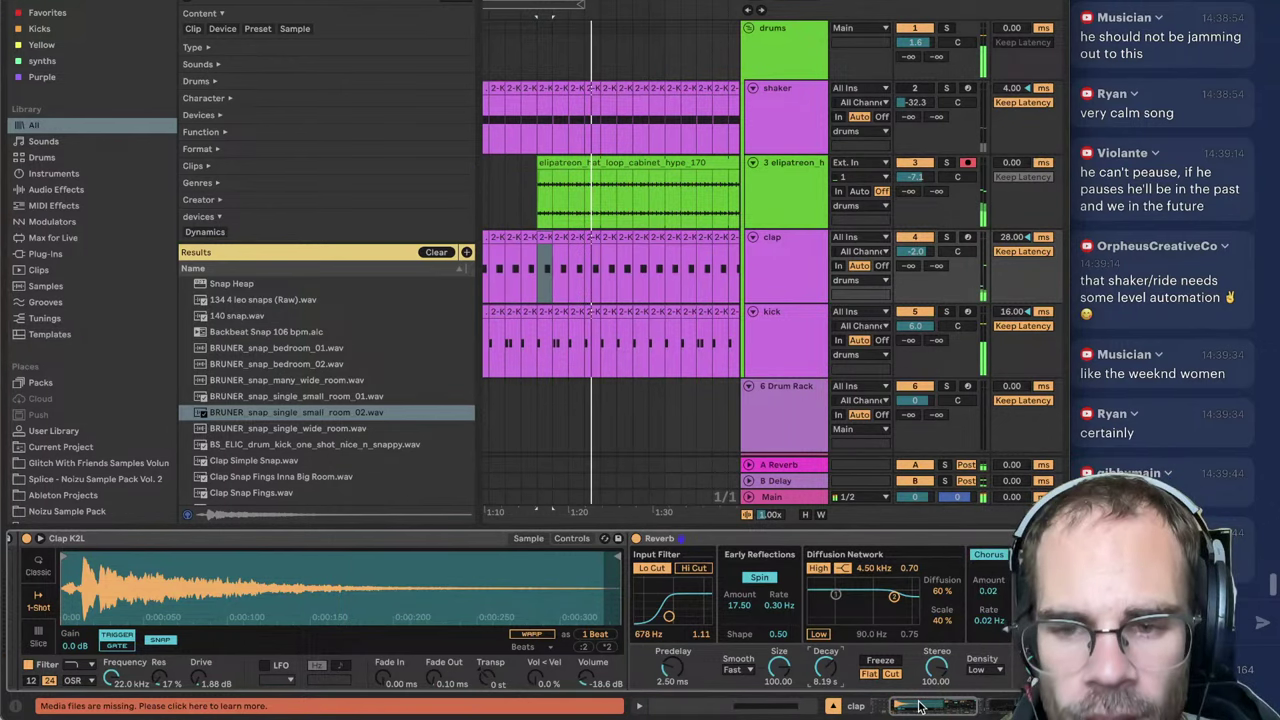
# Step: Add a Phaser-Flanger with rate 6 to the hat loop track and adjust its feedback
pyautogui.click(798, 190)
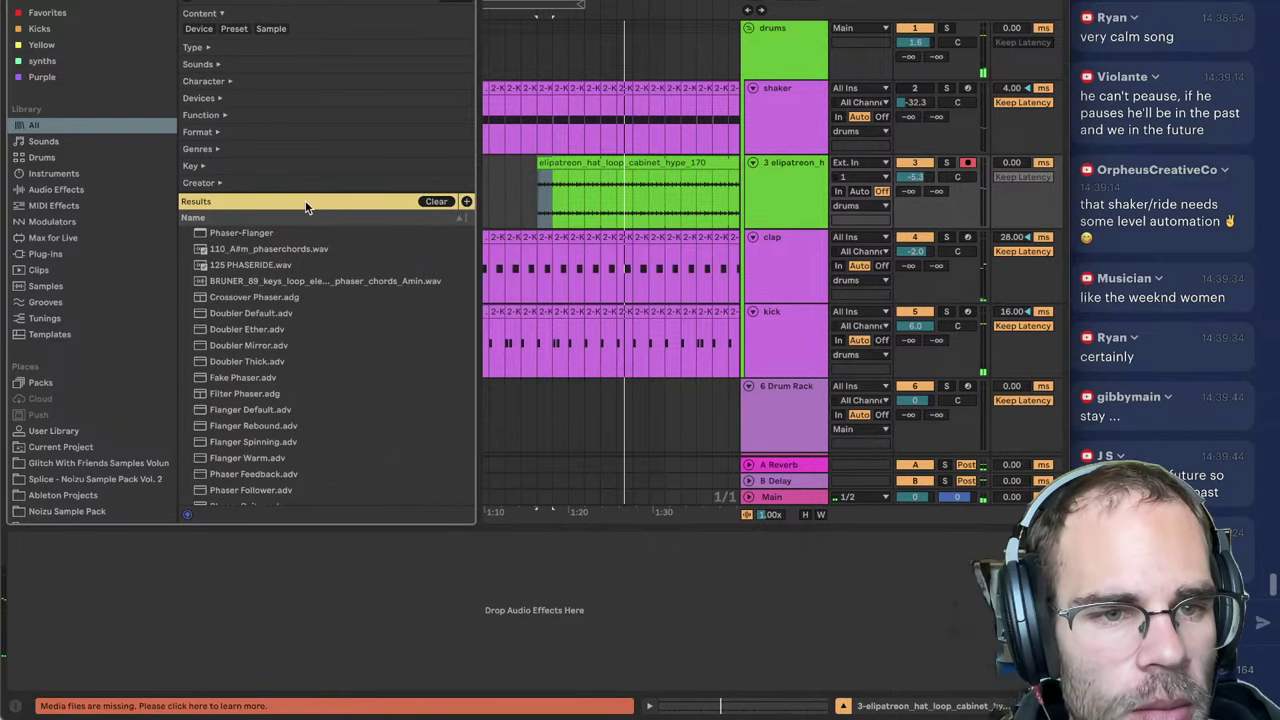
pyautogui.click(242, 233)
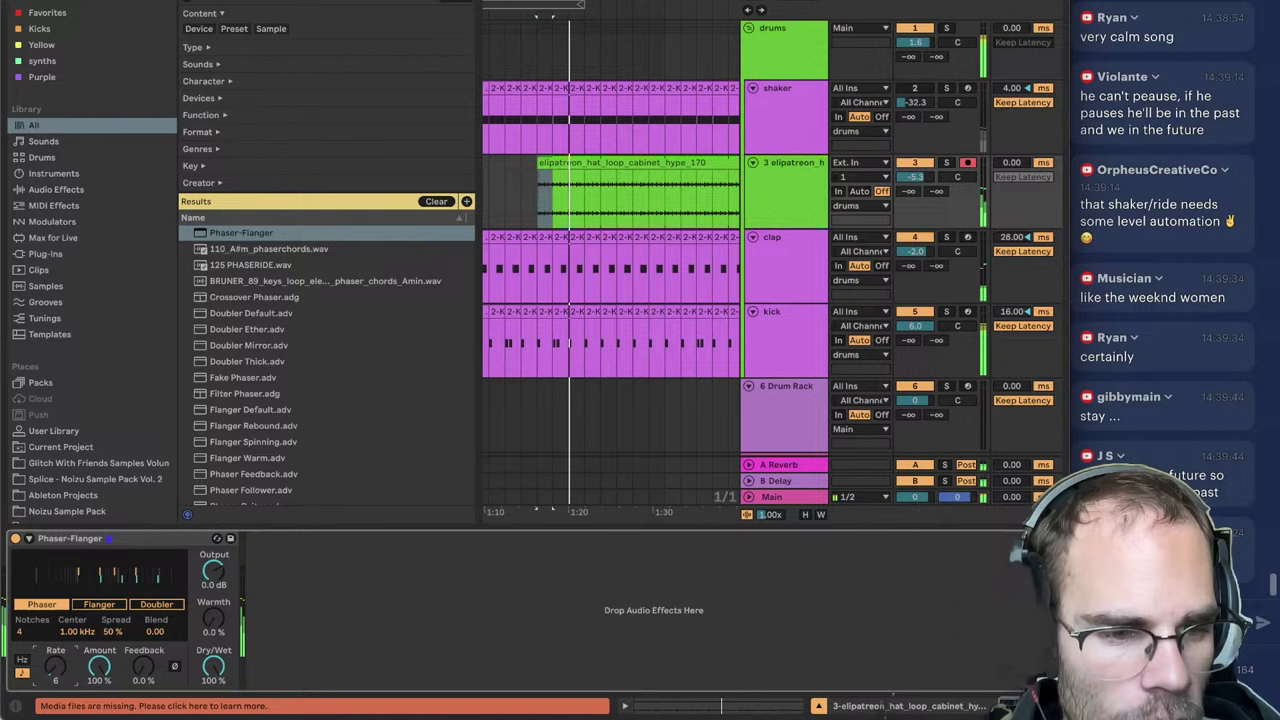
pyautogui.moveTo(143, 680); pyautogui.dragTo(150, 680)
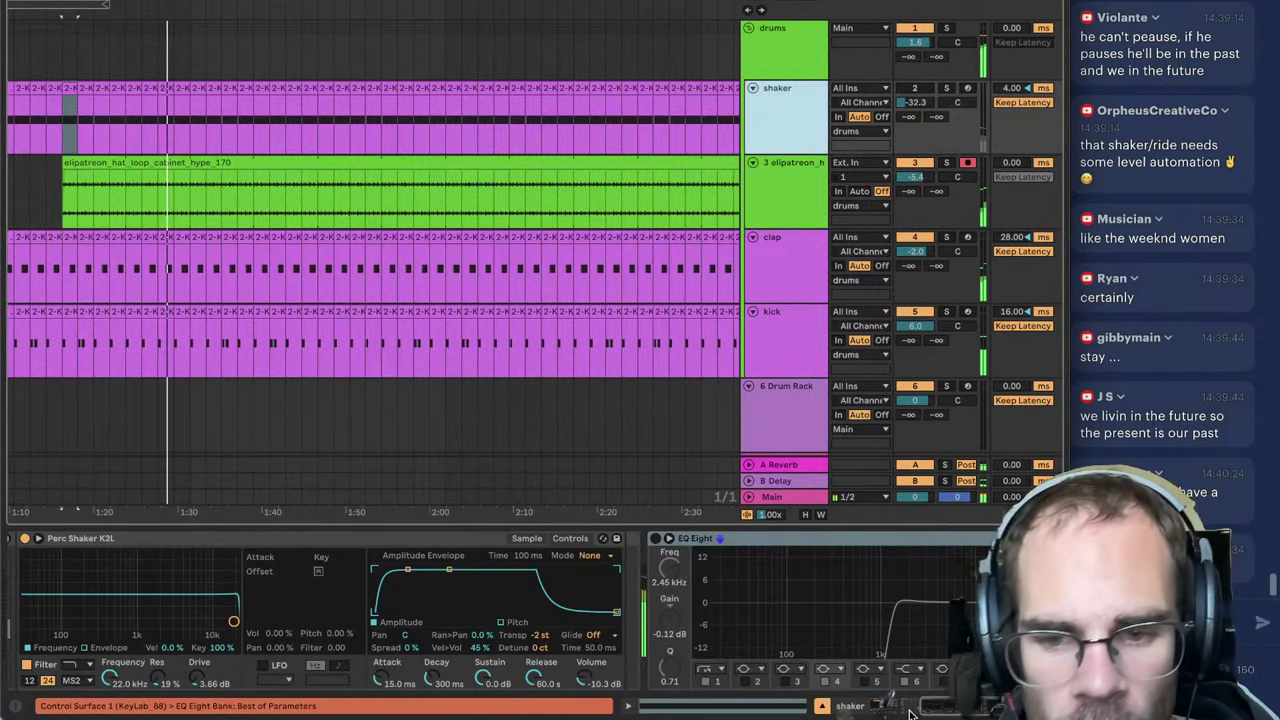
# Step: Replace the Perc Shaker sample with CNTO_hihats- 03.wav and reactivate the shaker track at a volume of -23.2 dB
pyautogui.hotkey('ctrl', 'alt', 'b')
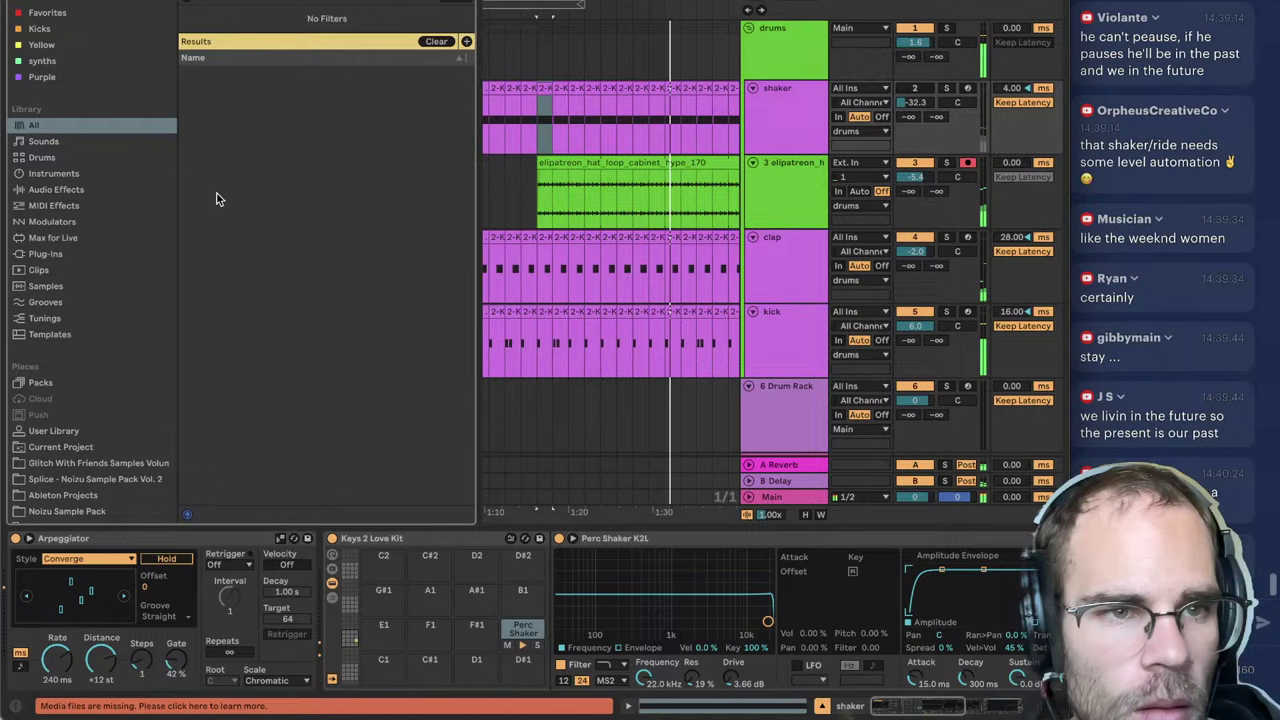
pyautogui.click(215, 199)
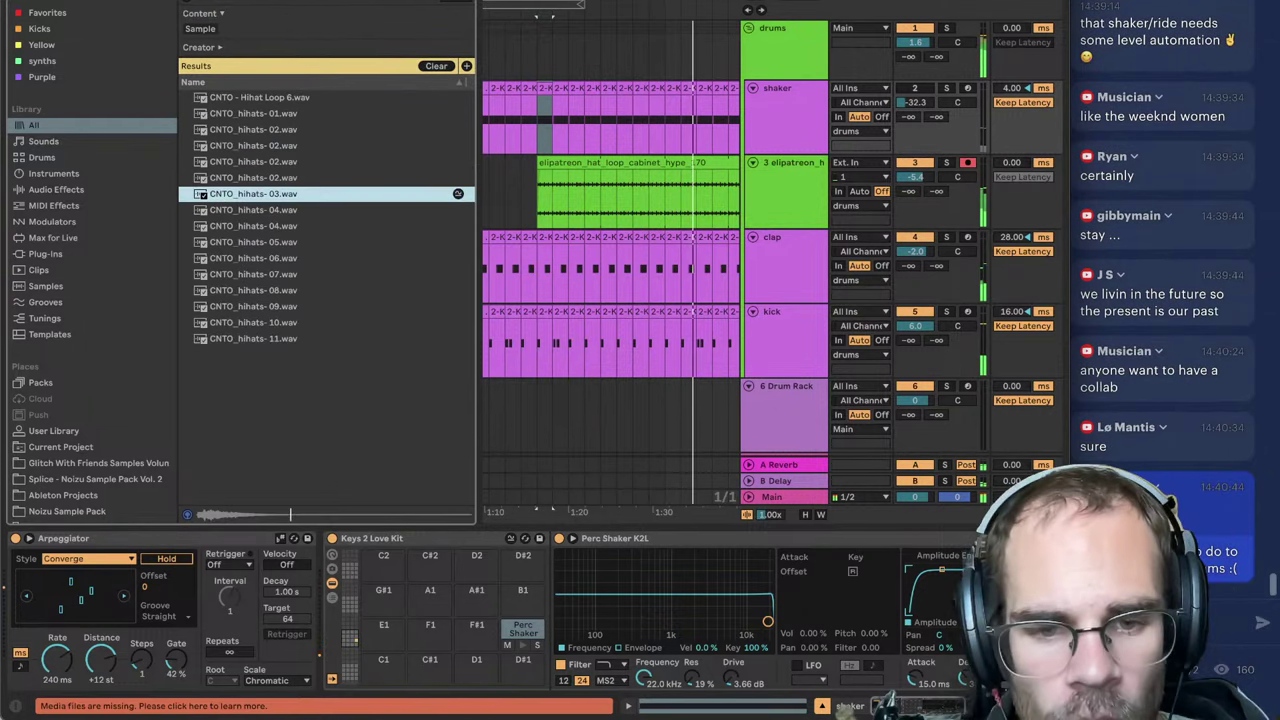
pyautogui.hscroll(5, 670, 540)
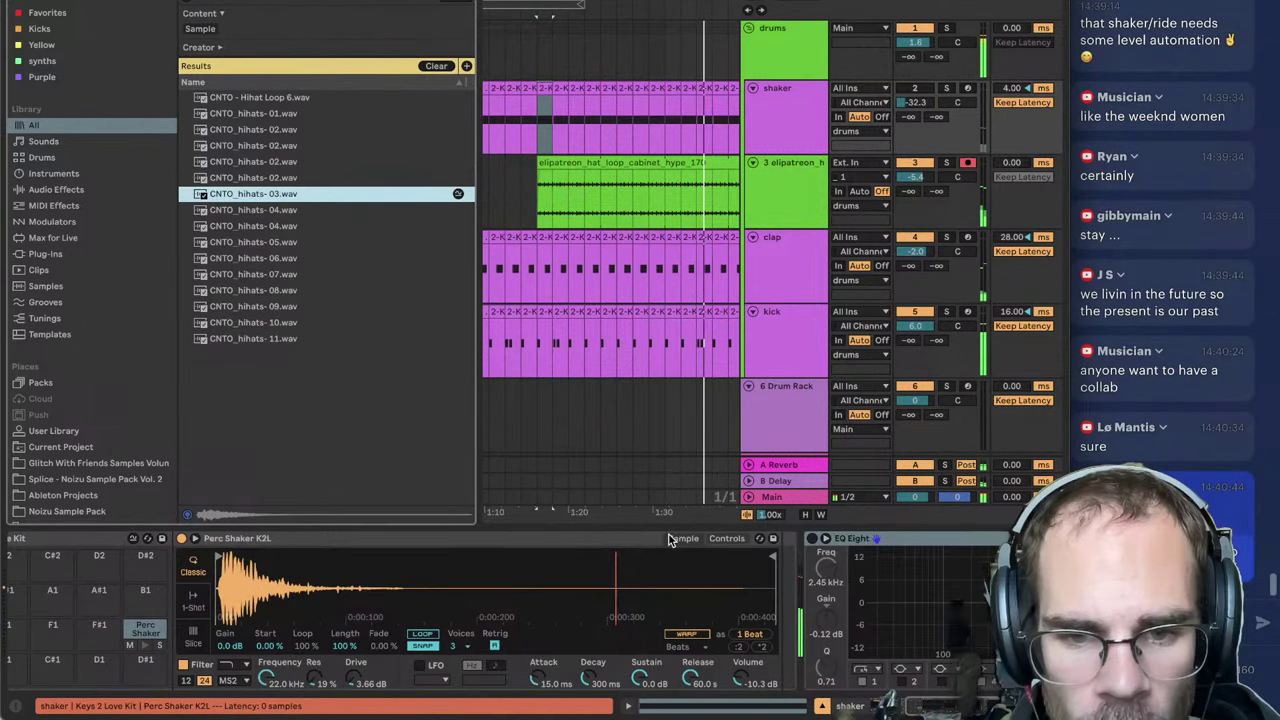
pyautogui.moveTo(908, 103); pyautogui.dragTo(908, 84)
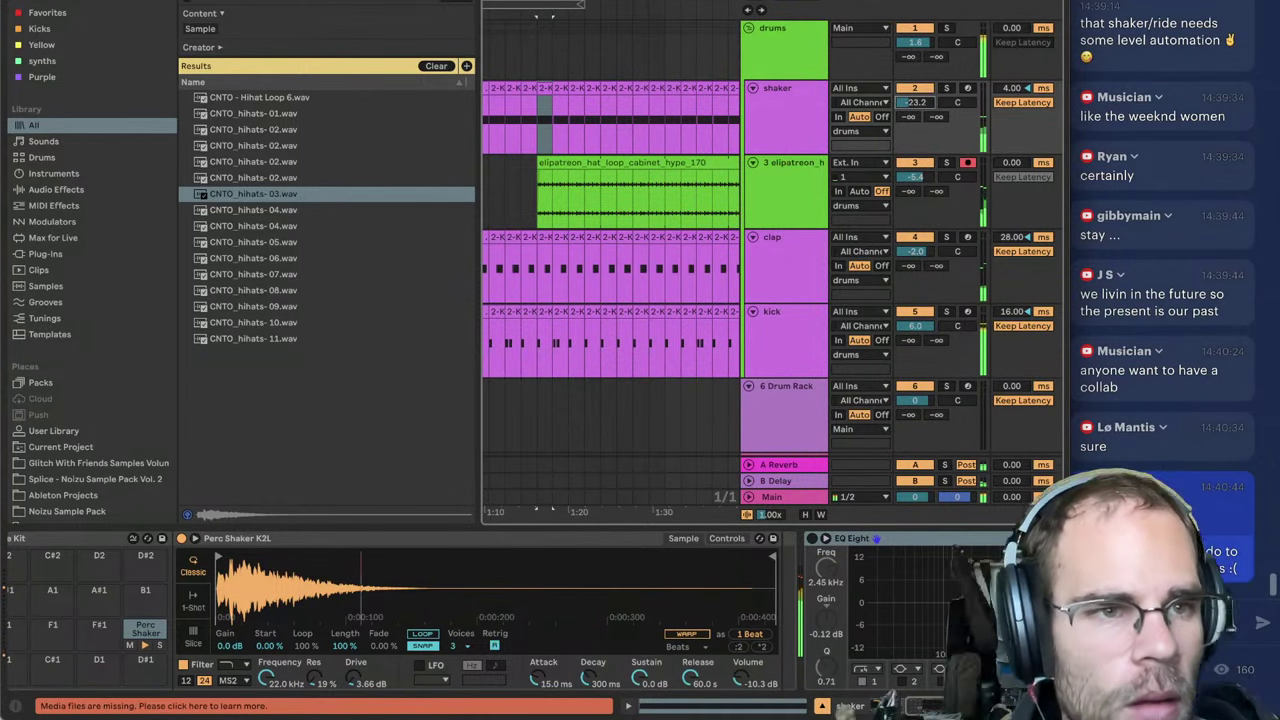
# Step: Add the OTT preset after the HAAS effect on the bubbles track, with low band output -24.0 dB and amount 76 %
pyautogui.hotkey('ctrl', 'alt', 'b')
pyautogui.moveTo(223, 4); pyautogui.dragTo(289, 0)
pyautogui.scroll(-10, 791, 98)
pyautogui.scroll(3, 791, 98)
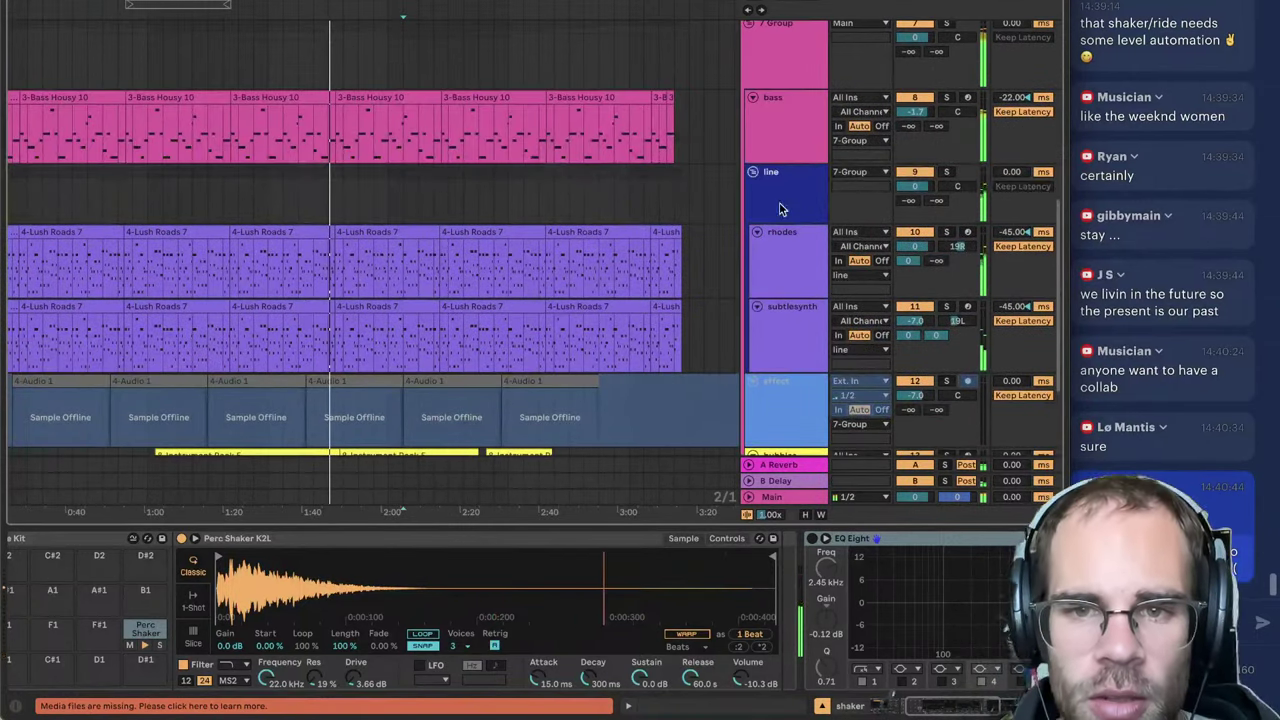
pyautogui.click(781, 206)
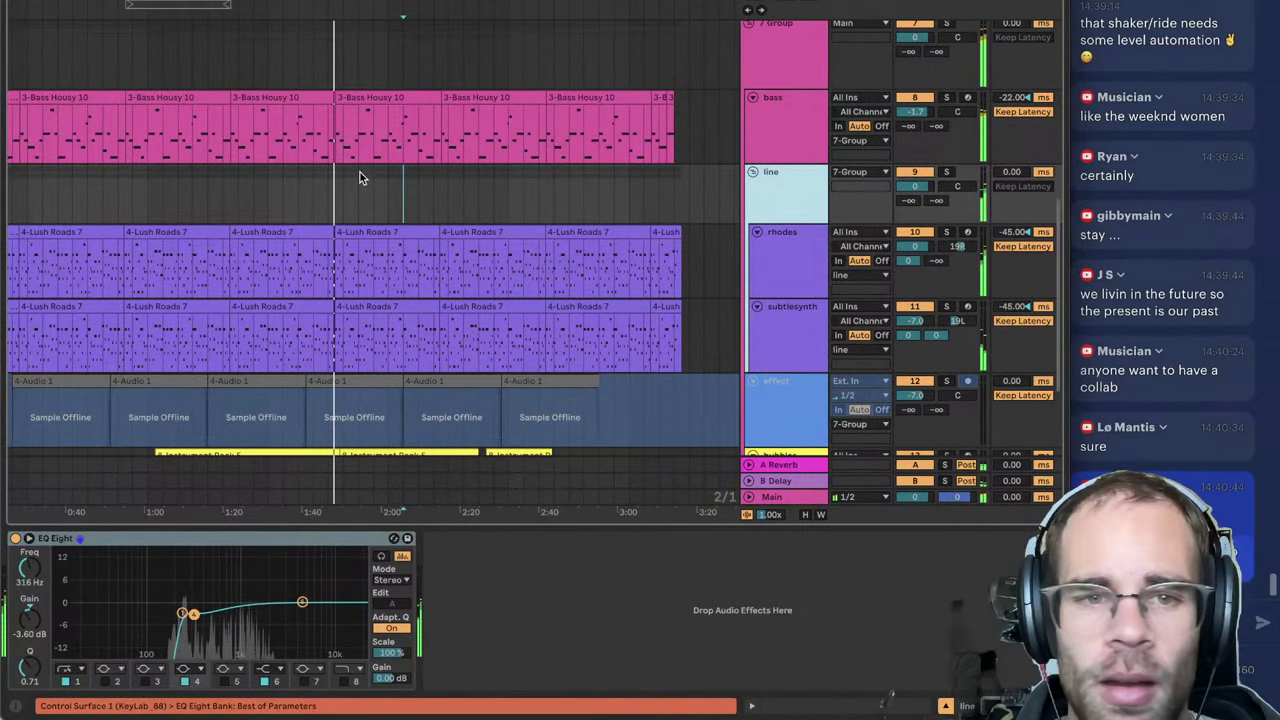
pyautogui.scroll(-5, 360, 172)
pyautogui.click(313, 338)
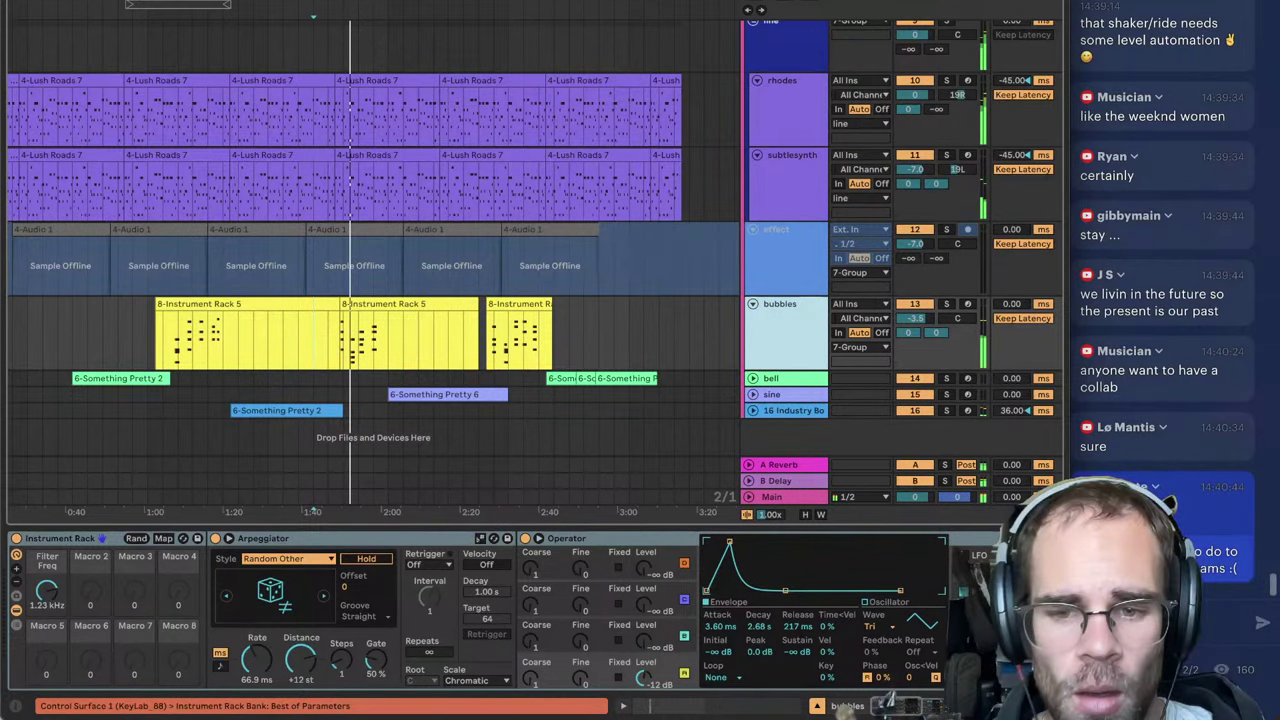
pyautogui.press('space')
pyautogui.hscroll(10, 477, 600)
pyautogui.click(477, 540)
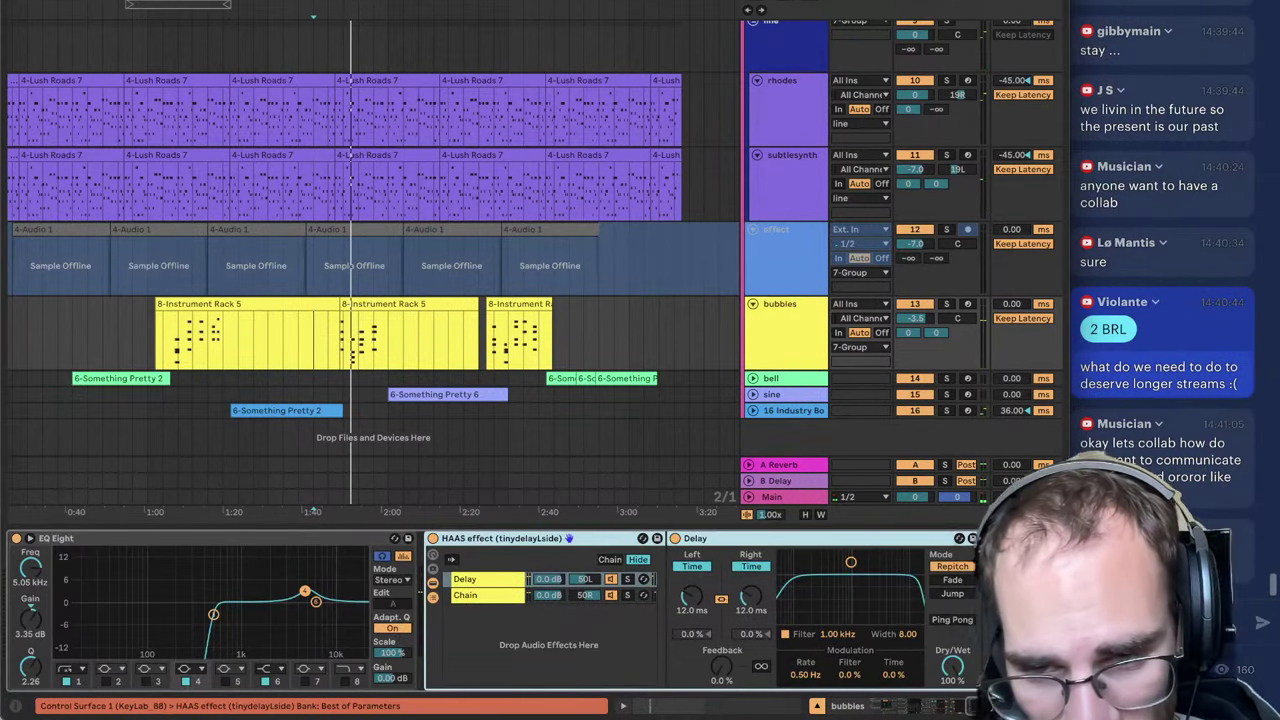
pyautogui.hotkey('ctrl', 'f')
pyautogui.write('ot')
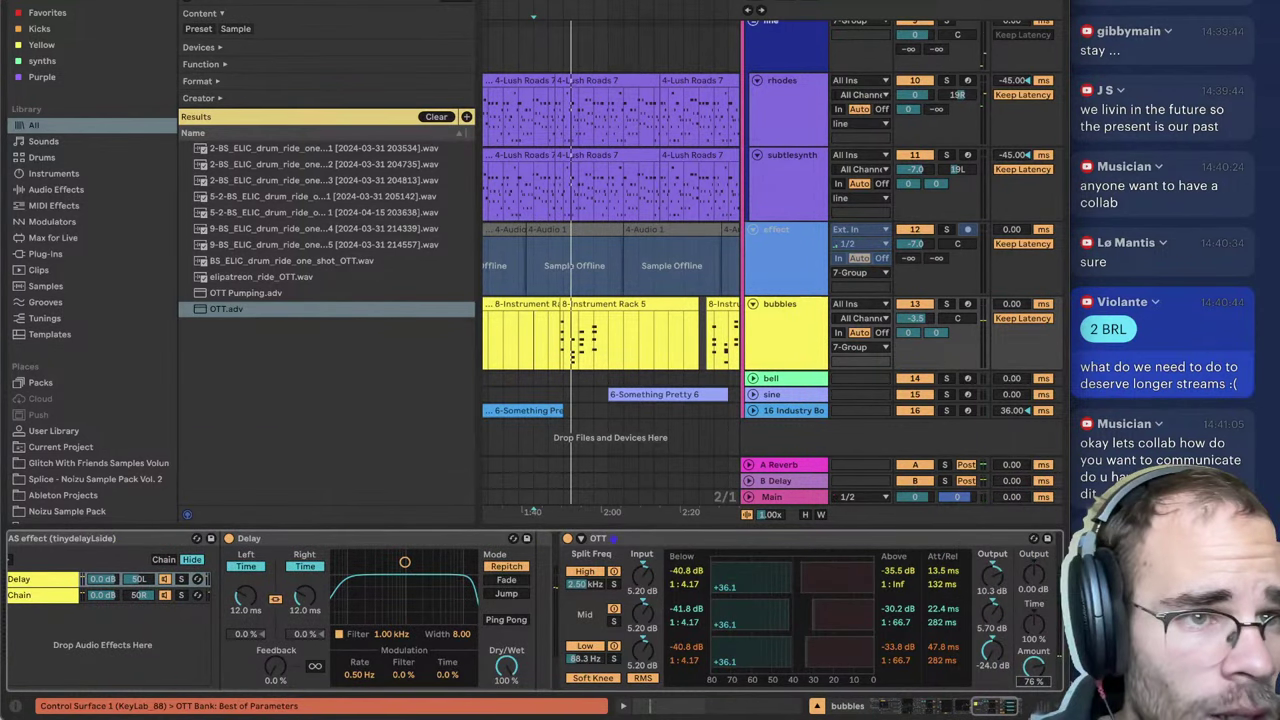
# Step: Save the Live Set under a new name, adding "the movie" before "126bpm" in the file name
pyautogui.scroll(6, 192, 74)
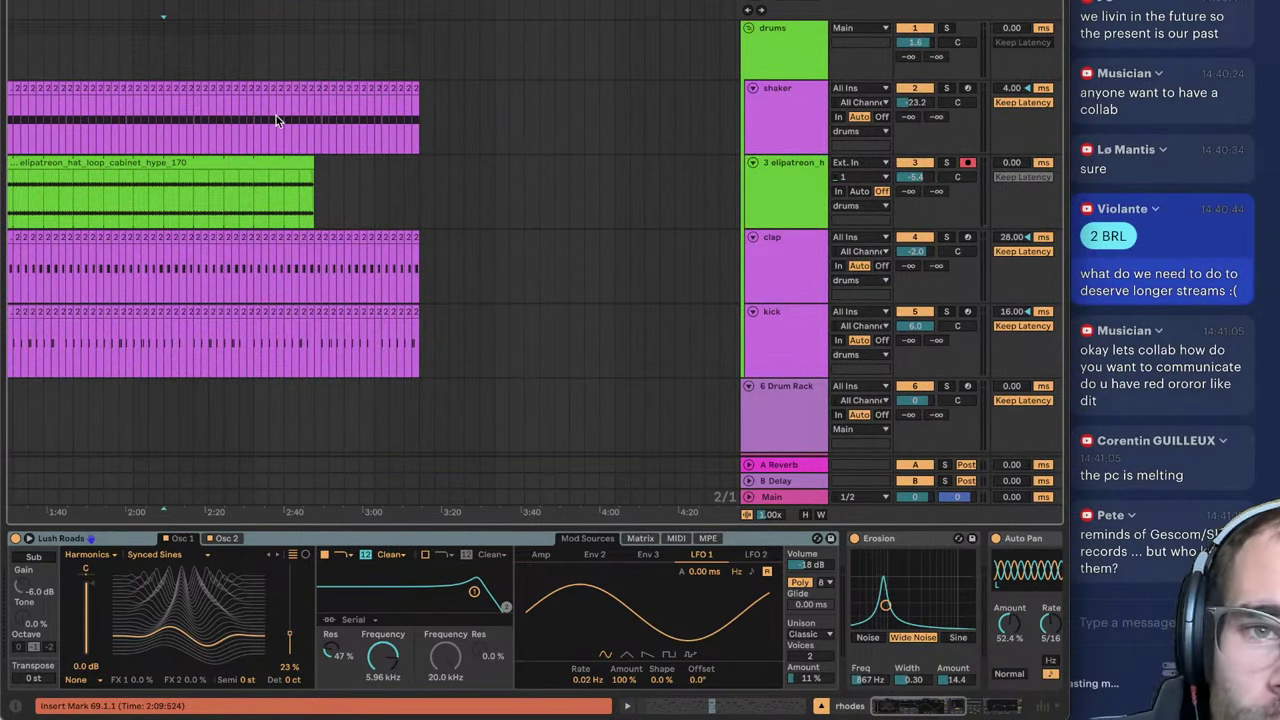
pyautogui.press('super+shift+s')
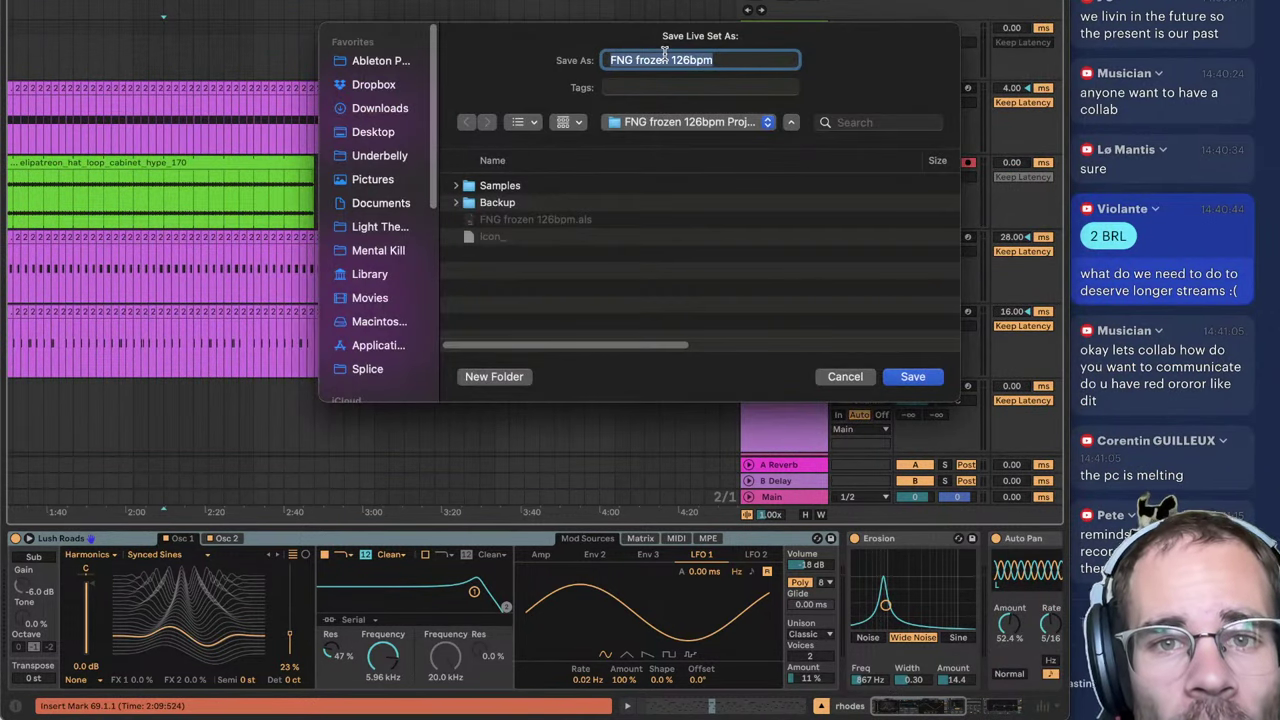
pyautogui.click(673, 59)
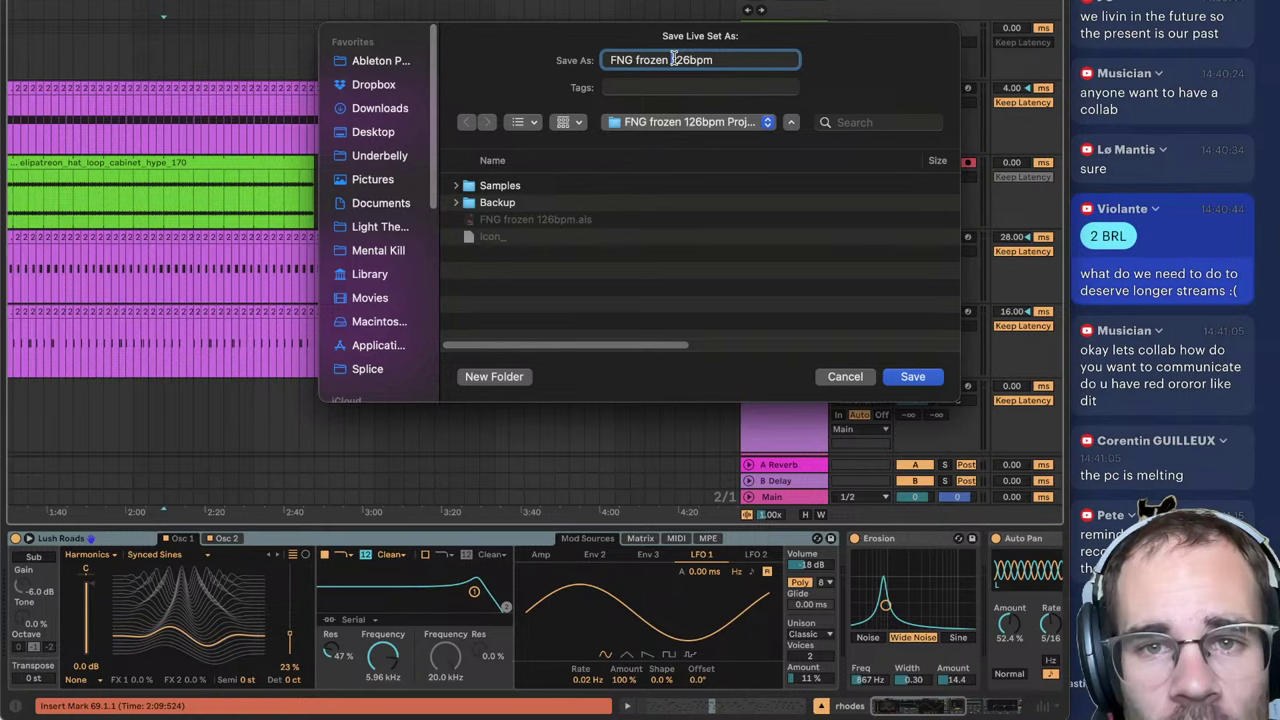
pyautogui.write('the movie')
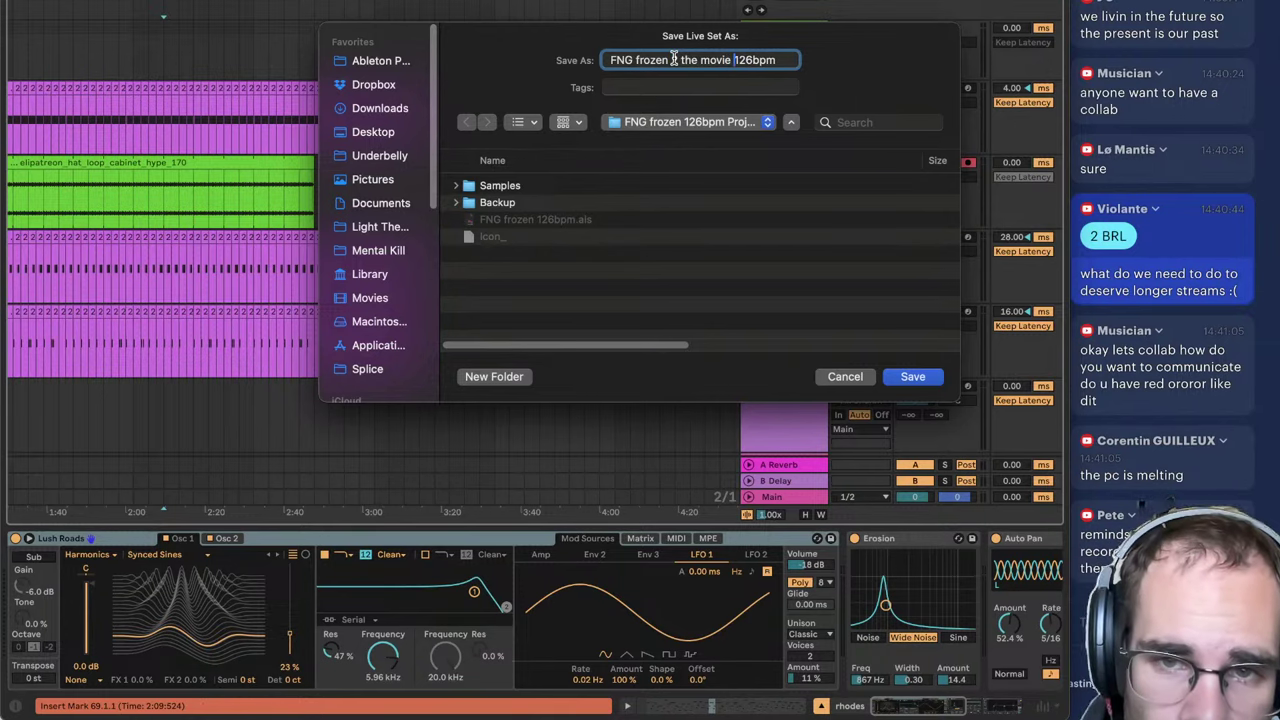
pyautogui.press('Return')
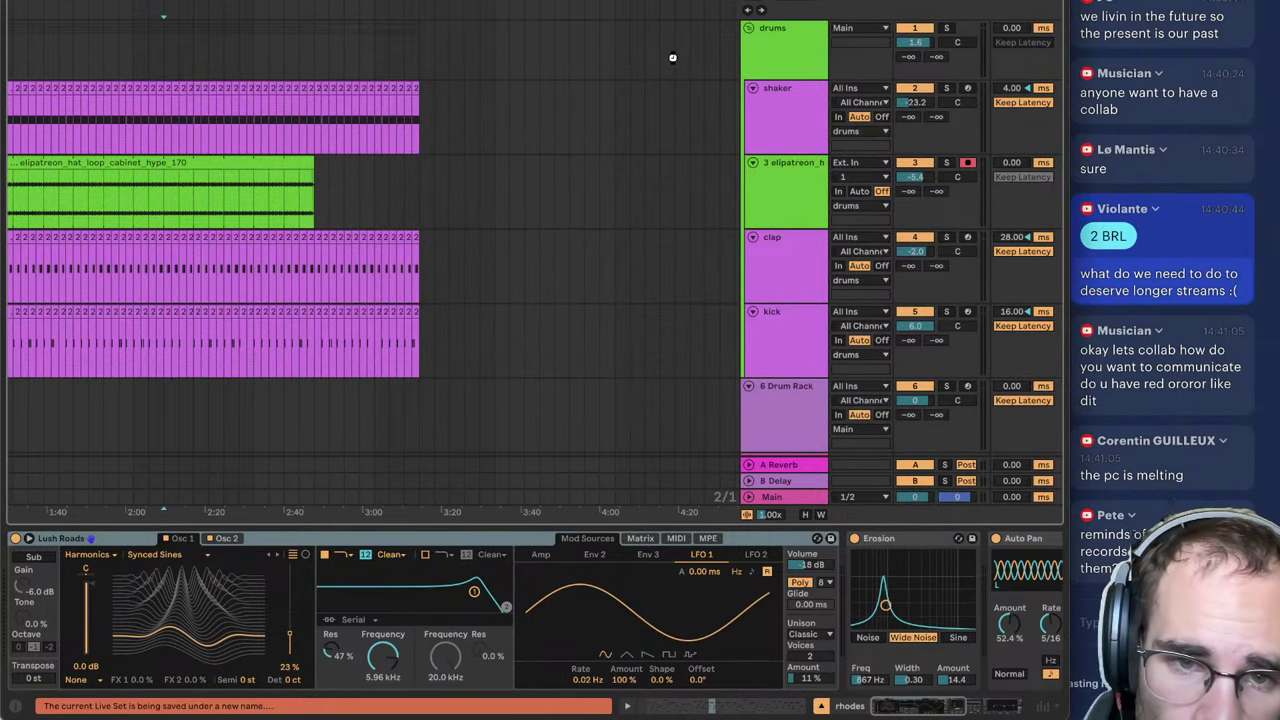